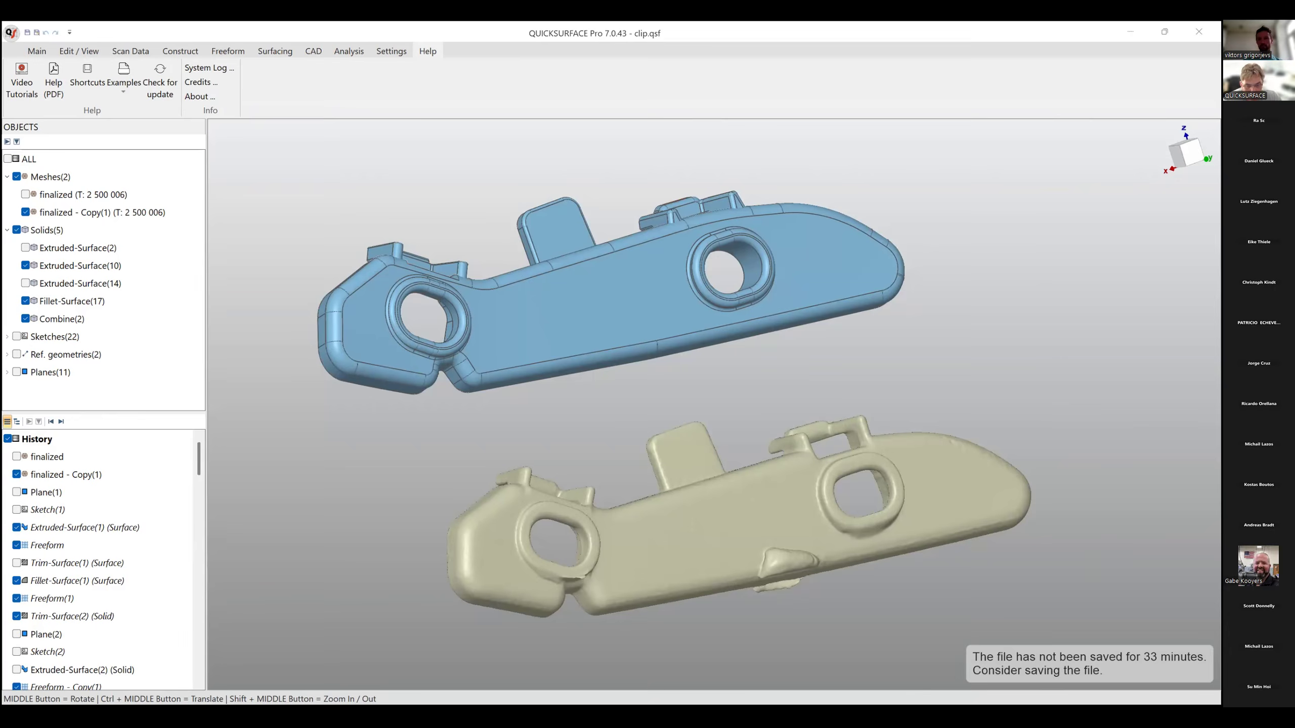
# Examine the finished solid model alongside the original scan mesh from the front, edge and tilted views.
pyautogui.click(1129, 32)
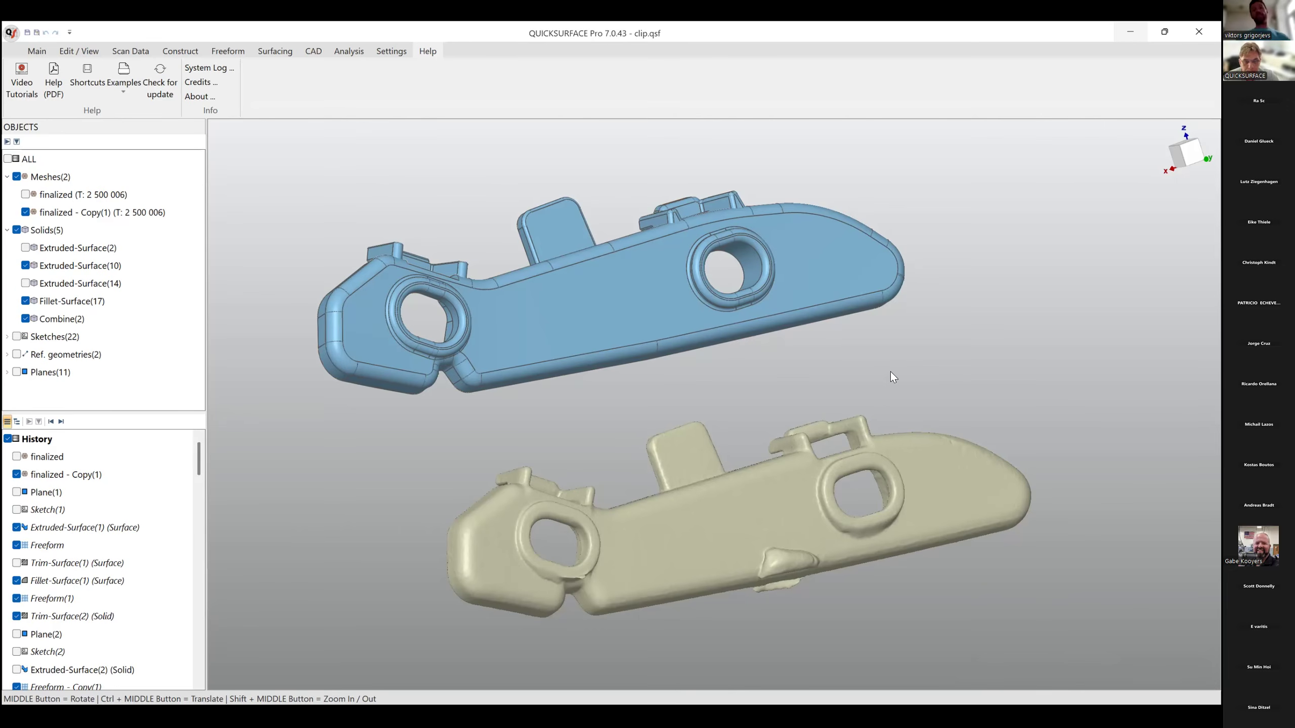
pyautogui.moveTo(881, 375)
pyautogui.mouseDown(button='middle')
pyautogui.moveTo(780, 405)
pyautogui.moveTo(950, 423)
pyautogui.moveTo(683, 384)
pyautogui.moveTo(662, 342)
pyautogui.moveTo(670, 298)
pyautogui.moveTo(661, 320)
pyautogui.moveTo(663, 309)
pyautogui.mouseUp(button='middle')
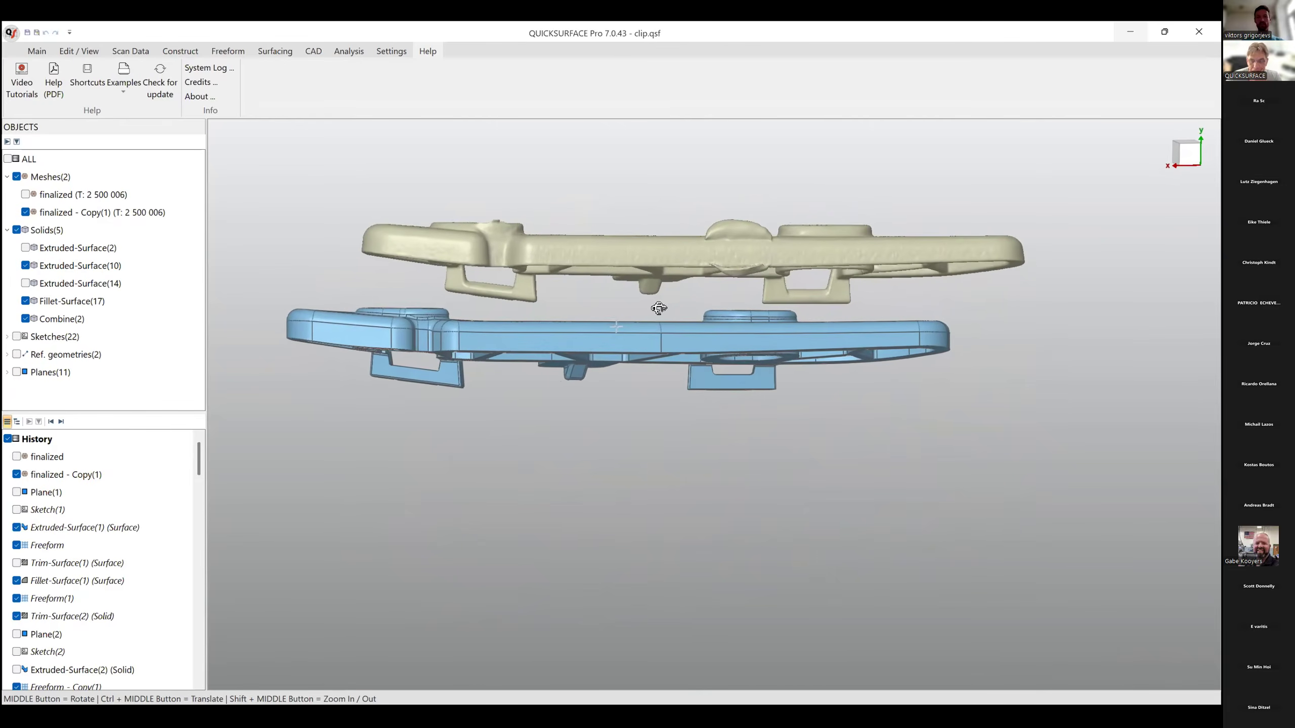
pyautogui.moveTo(637, 240); pyautogui.dragTo(587, 309, button='middle')
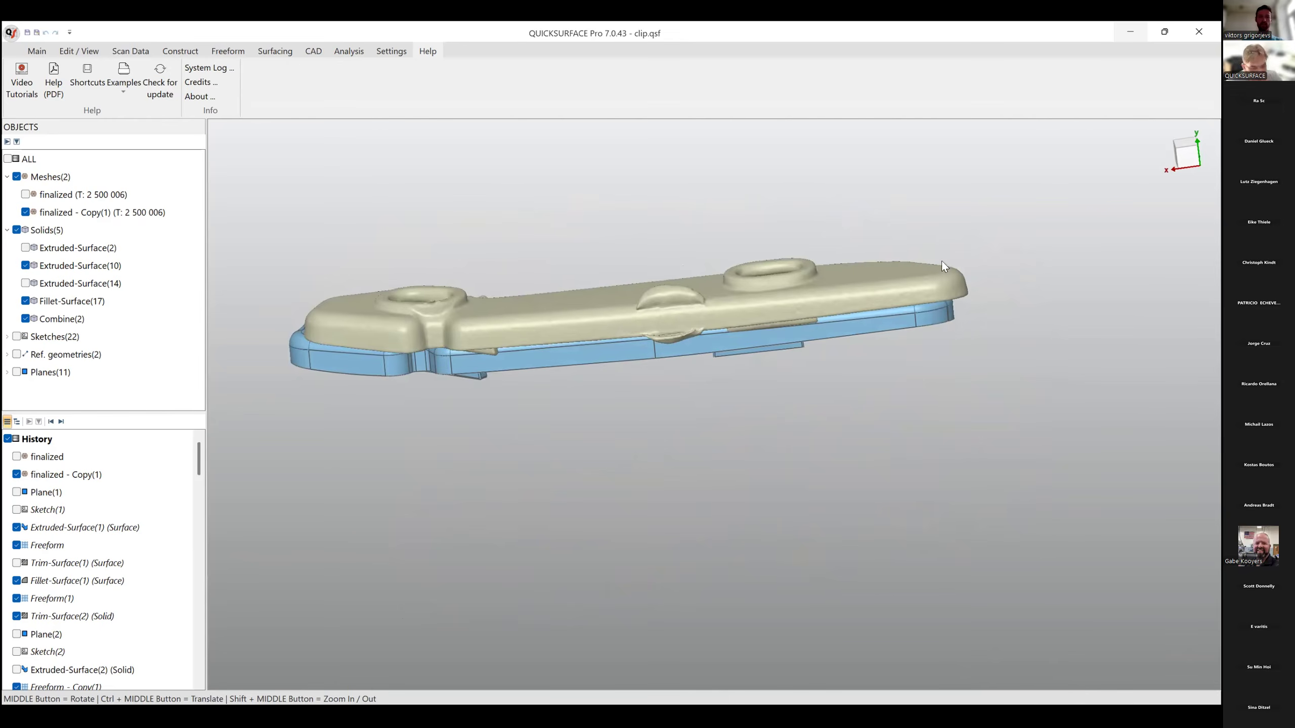
pyautogui.moveTo(449, 357); pyautogui.dragTo(492, 399, button='middle')
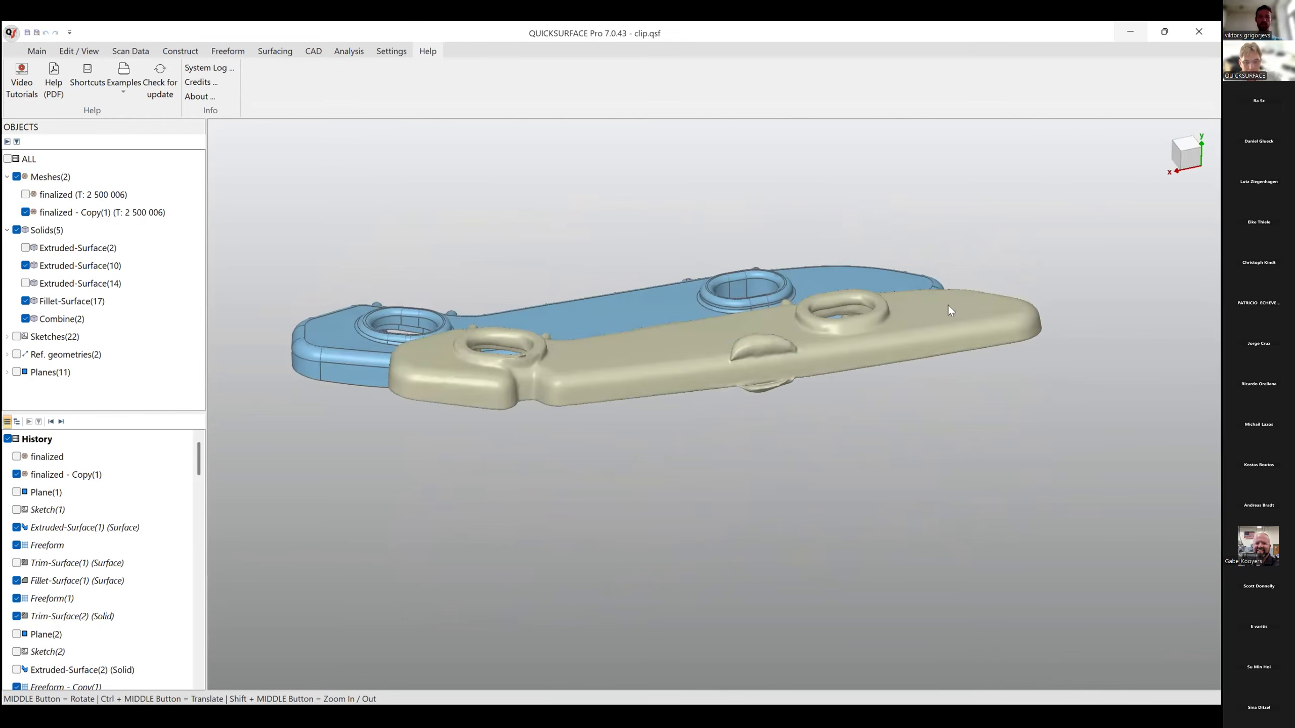
pyautogui.moveTo(844, 314); pyautogui.dragTo(841, 229, button='middle')
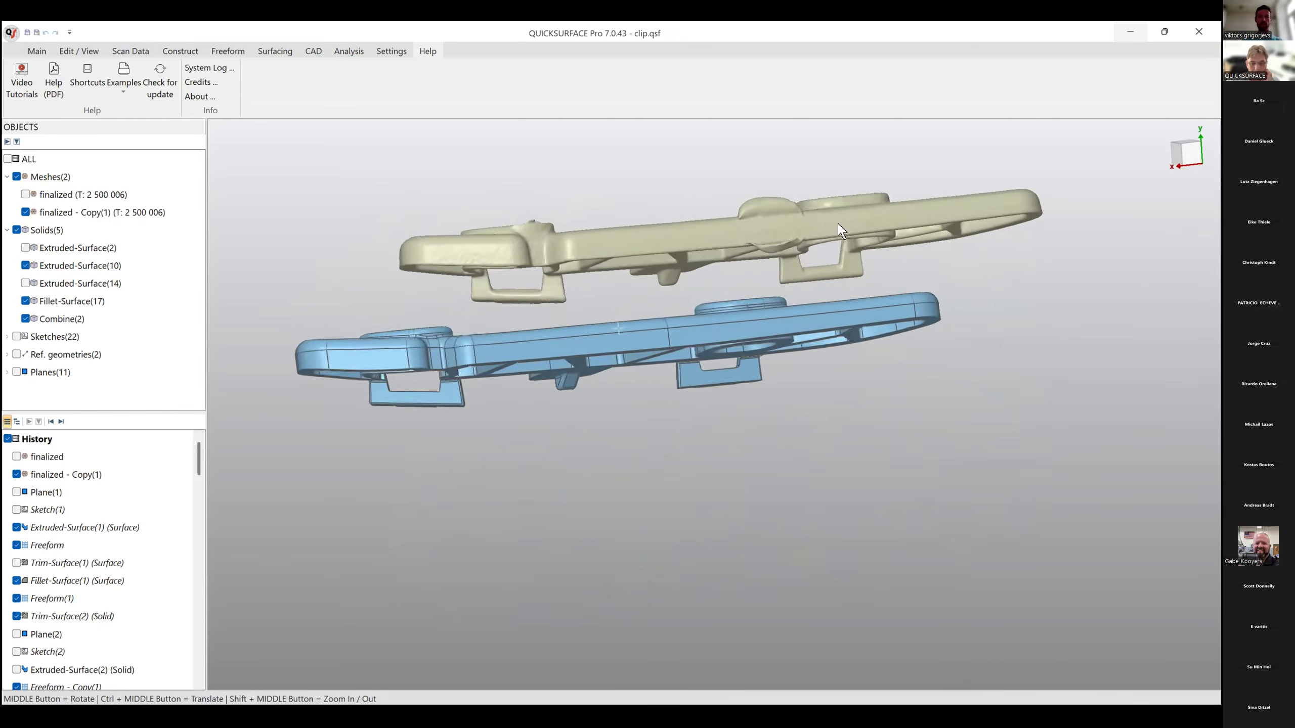
pyautogui.moveTo(687, 267); pyautogui.dragTo(707, 425, button='middle')
pyautogui.moveTo(701, 509); pyautogui.dragTo(744, 582, button='middle')
pyautogui.moveTo(654, 411); pyautogui.dragTo(635, 366, button='middle')
pyautogui.moveTo(653, 410)
pyautogui.mouseDown(button='middle')
pyautogui.moveTo(798, 434)
pyautogui.moveTo(654, 403)
pyautogui.mouseUp(button='middle')
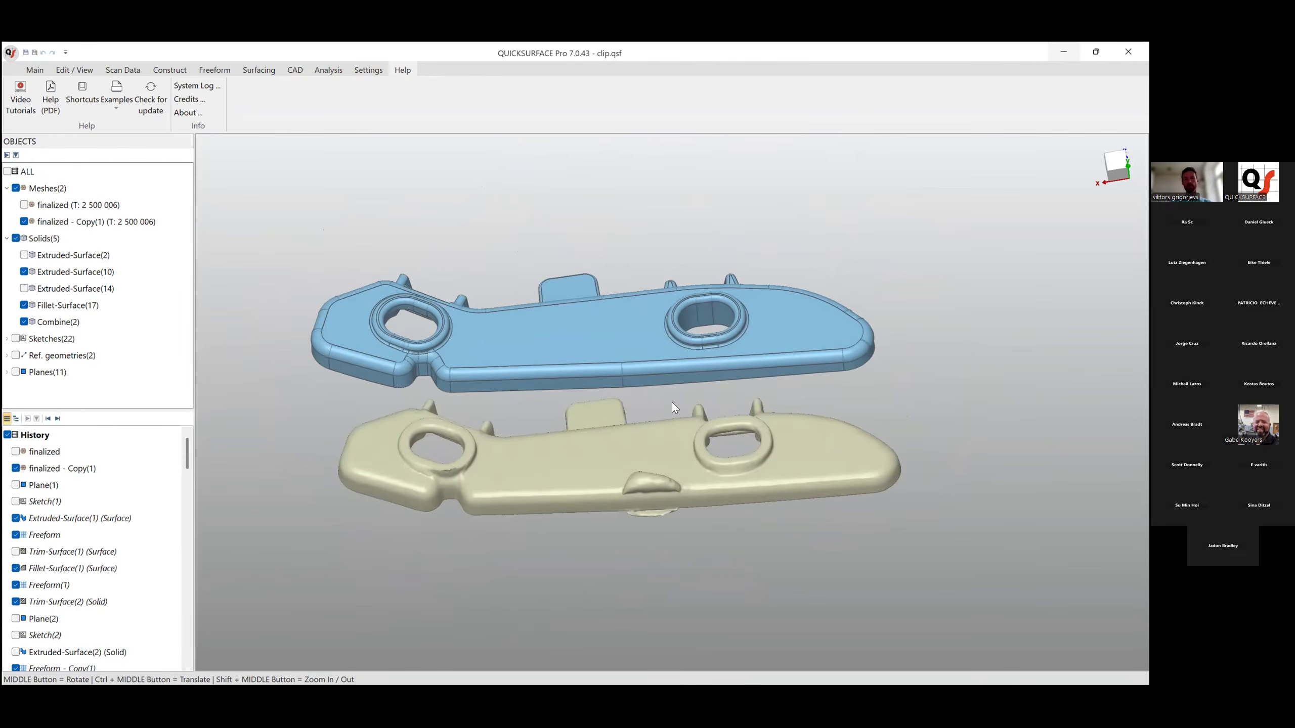
pyautogui.moveTo(713, 440); pyautogui.dragTo(725, 381, button='middle')
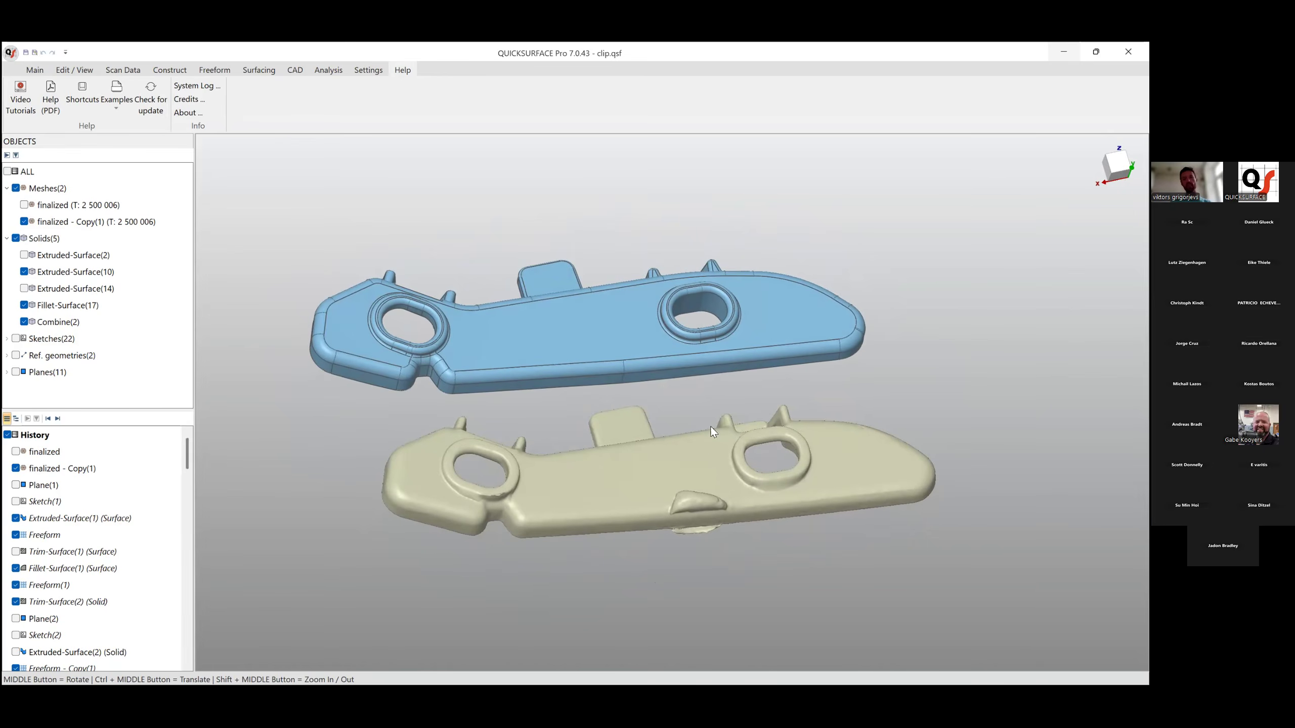
pyautogui.moveTo(702, 471); pyautogui.dragTo(574, 420, button='middle')
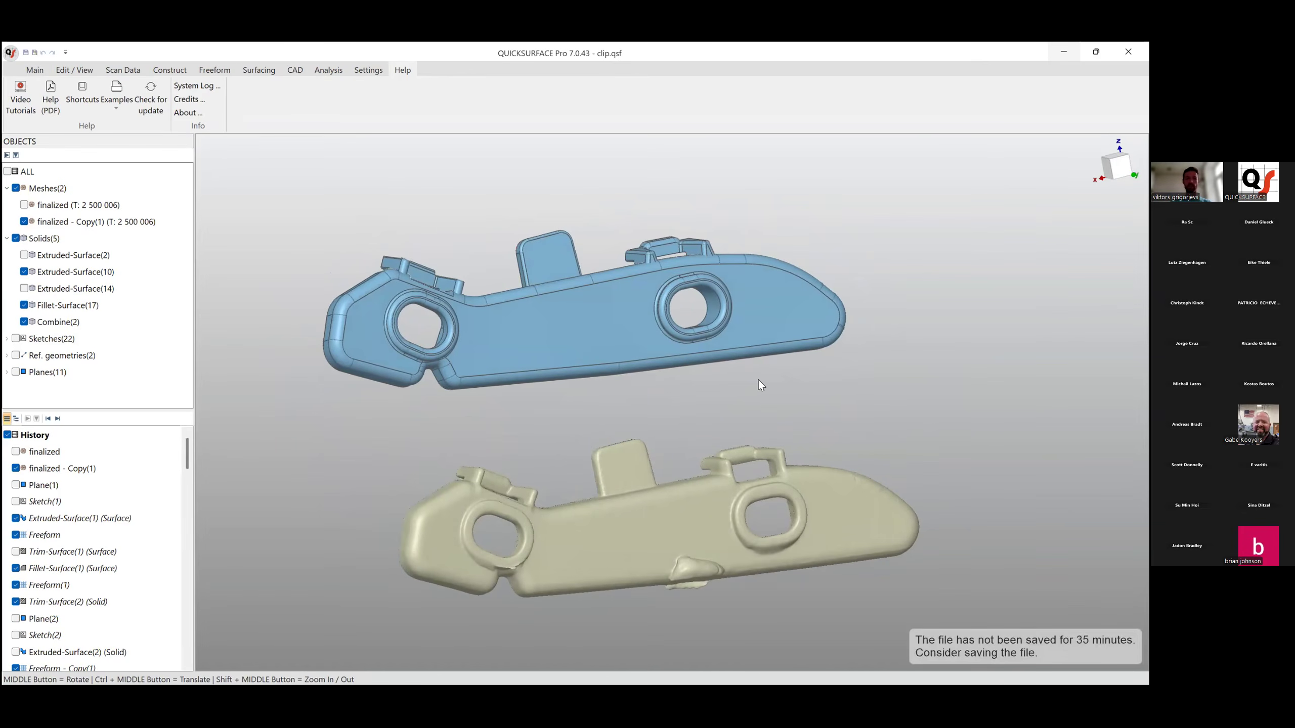
pyautogui.keyDown('ctrl'); pyautogui.moveTo(744, 405); pyautogui.dragTo(671, 429, button='middle'); pyautogui.keyUp('ctrl')
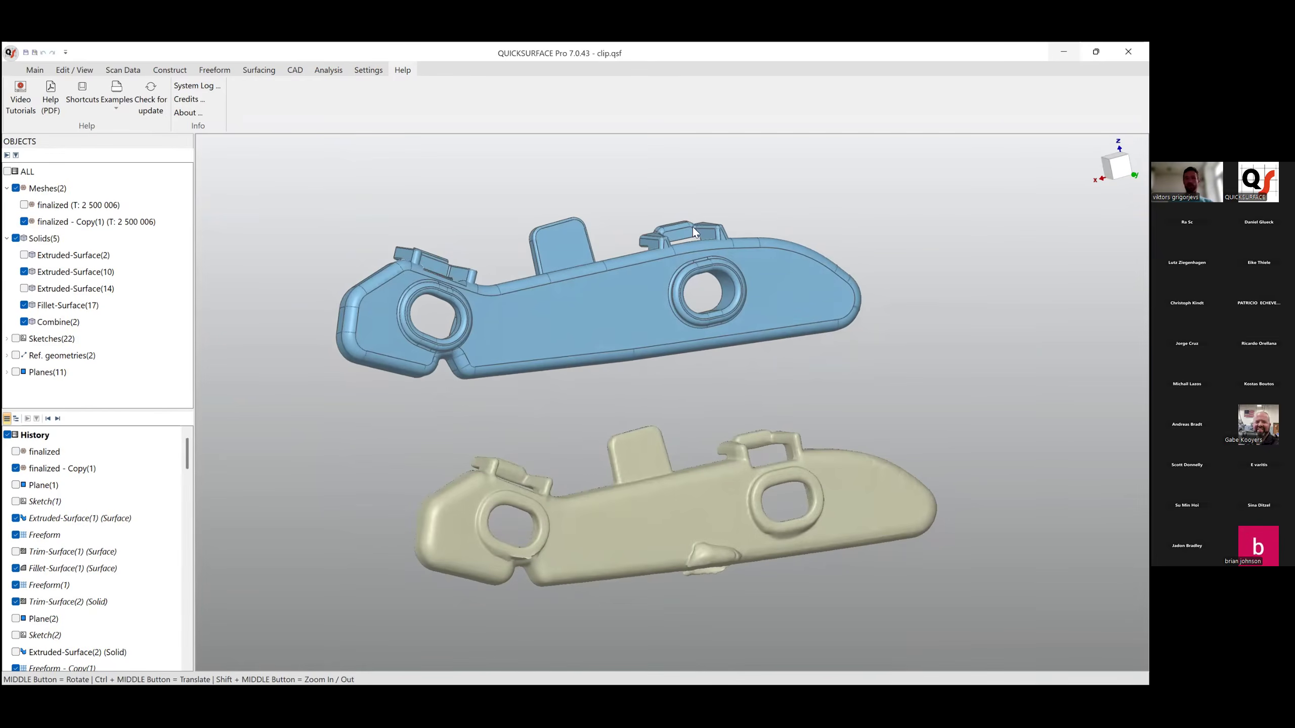
# Open the recent clip scan file in a new document with the model units set to millimetres.
pyautogui.click(10, 52)
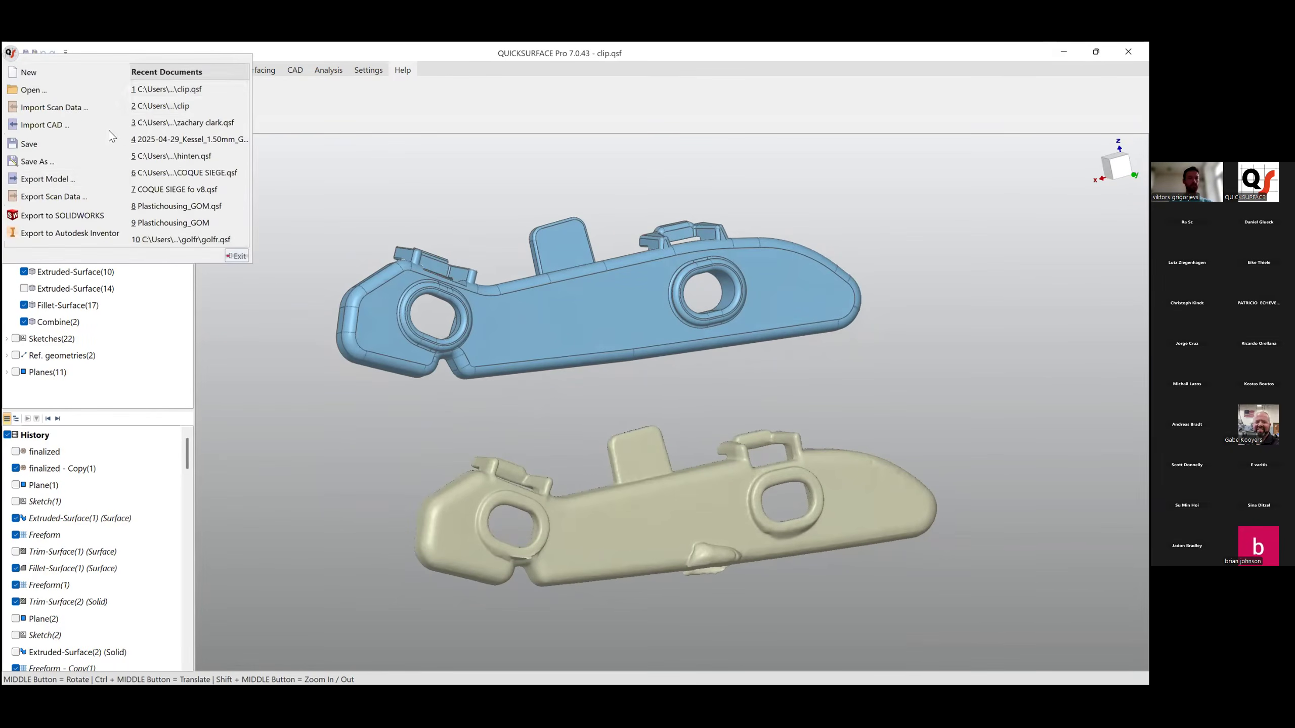
pyautogui.click(189, 107)
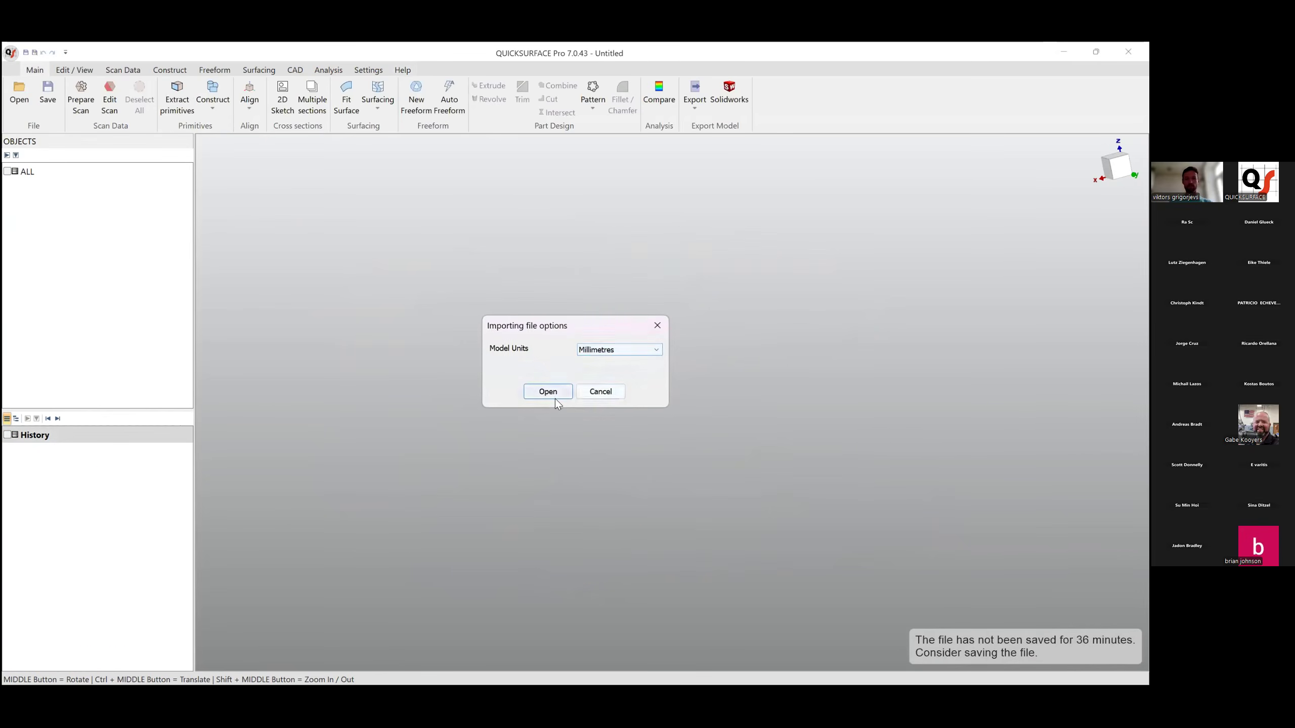
pyautogui.click(556, 393)
# Examine the imported clip mesh from its ribbed face, its edges and its loops.
pyautogui.keyDown('ctrl'); pyautogui.moveTo(719, 363); pyautogui.dragTo(605, 397, button='middle'); pyautogui.keyUp('ctrl')
pyautogui.moveTo(605, 397); pyautogui.dragTo(643, 510, button='middle')
pyautogui.scroll(4, 680, 407)
pyautogui.scroll(-4, 678, 431)
pyautogui.moveTo(684, 326); pyautogui.dragTo(659, 411, button='middle')
pyautogui.scroll(4, 688, 475)
pyautogui.moveTo(688, 477); pyautogui.dragTo(628, 429, button='middle')
pyautogui.moveTo(634, 424); pyautogui.dragTo(586, 423, button='middle')
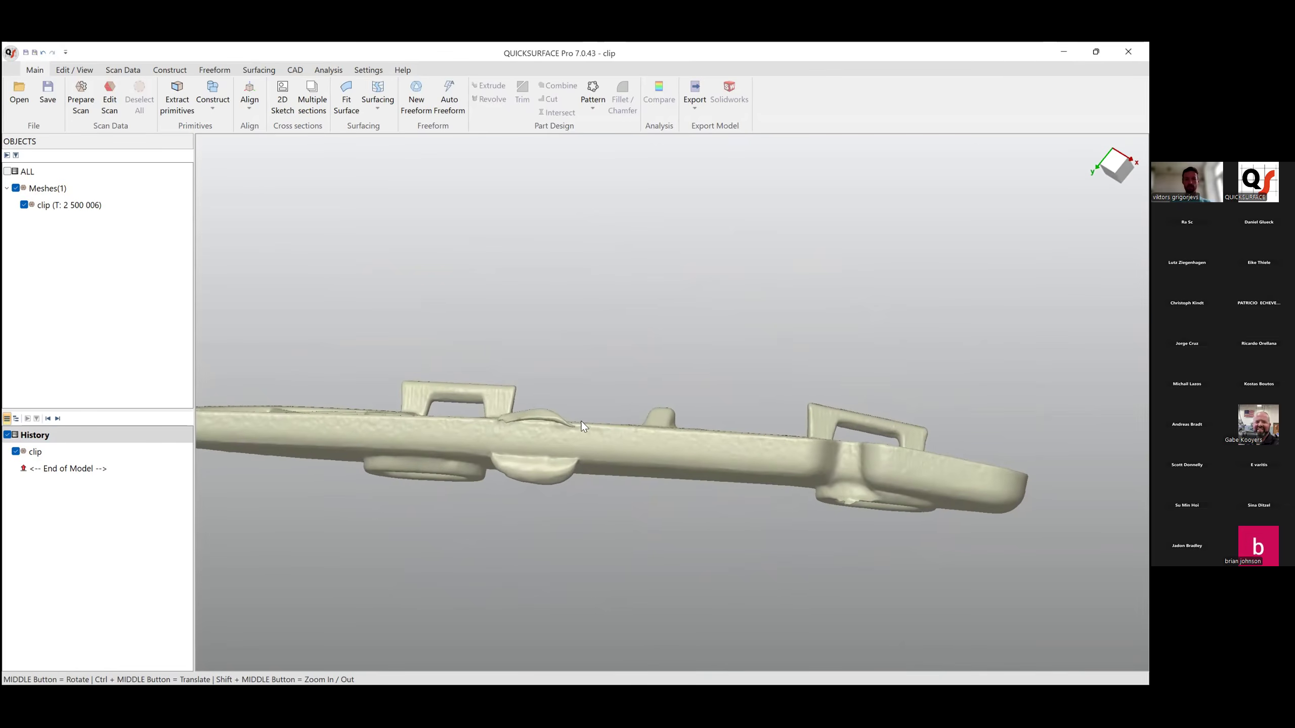
pyautogui.moveTo(622, 430)
pyautogui.mouseDown(button='middle')
pyautogui.moveTo(672, 516)
pyautogui.moveTo(628, 434)
pyautogui.mouseUp(button='middle')
# Start extracting primitives with automatic segmentation and raise the segment sensitivity until the ribbed side's flat faces form large coloured segments.
pyautogui.click(177, 97)
pyautogui.moveTo(631, 312); pyautogui.dragTo(706, 382, button='middle')
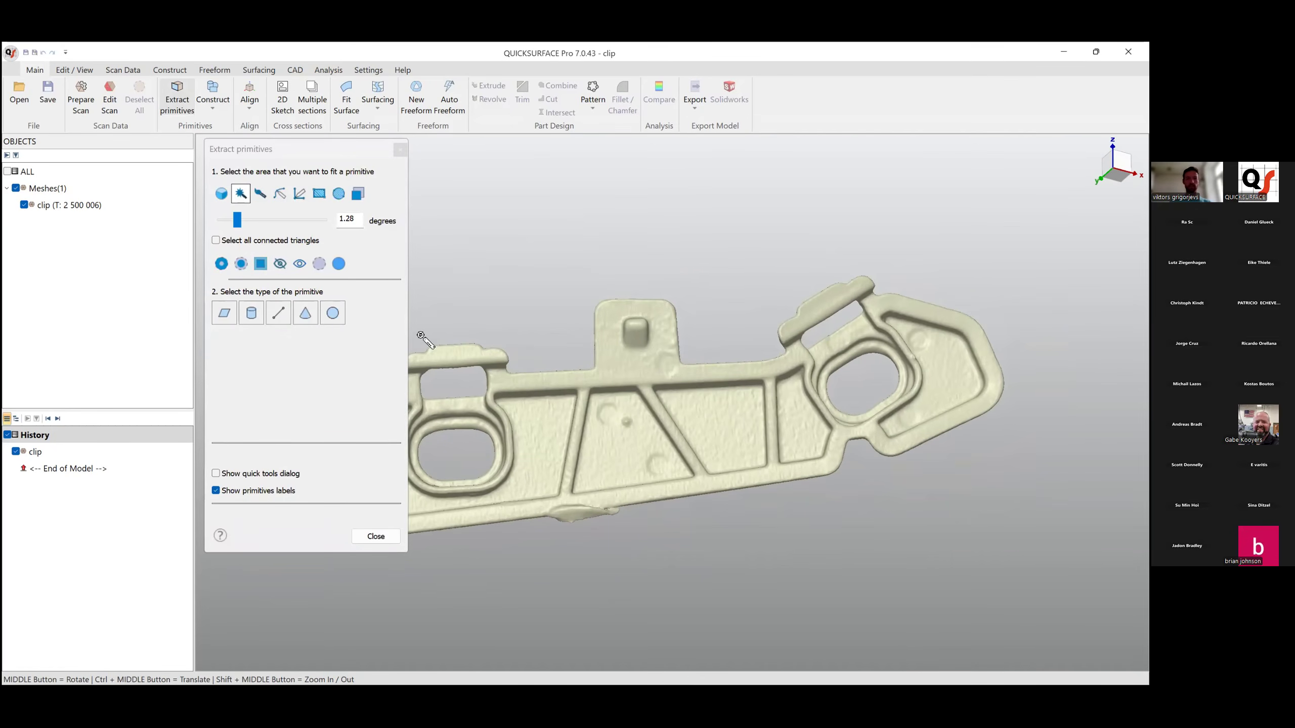
pyautogui.click(221, 194)
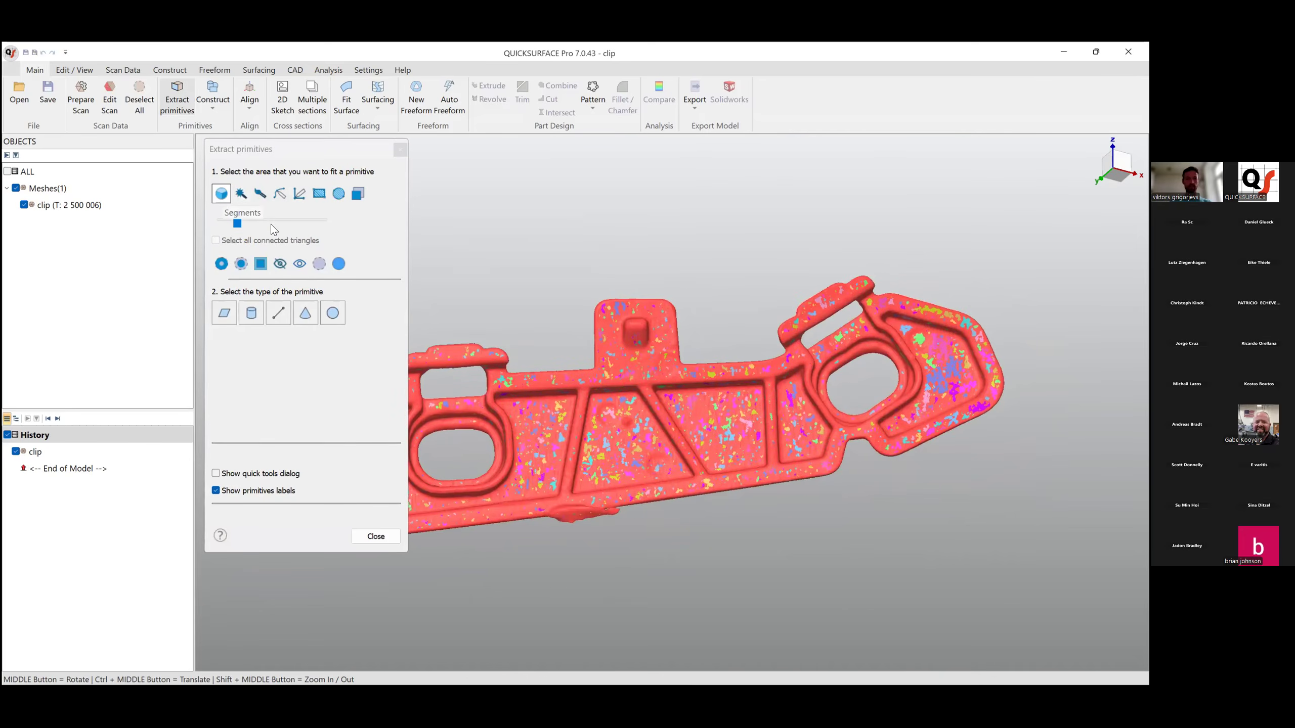
pyautogui.click(247, 221)
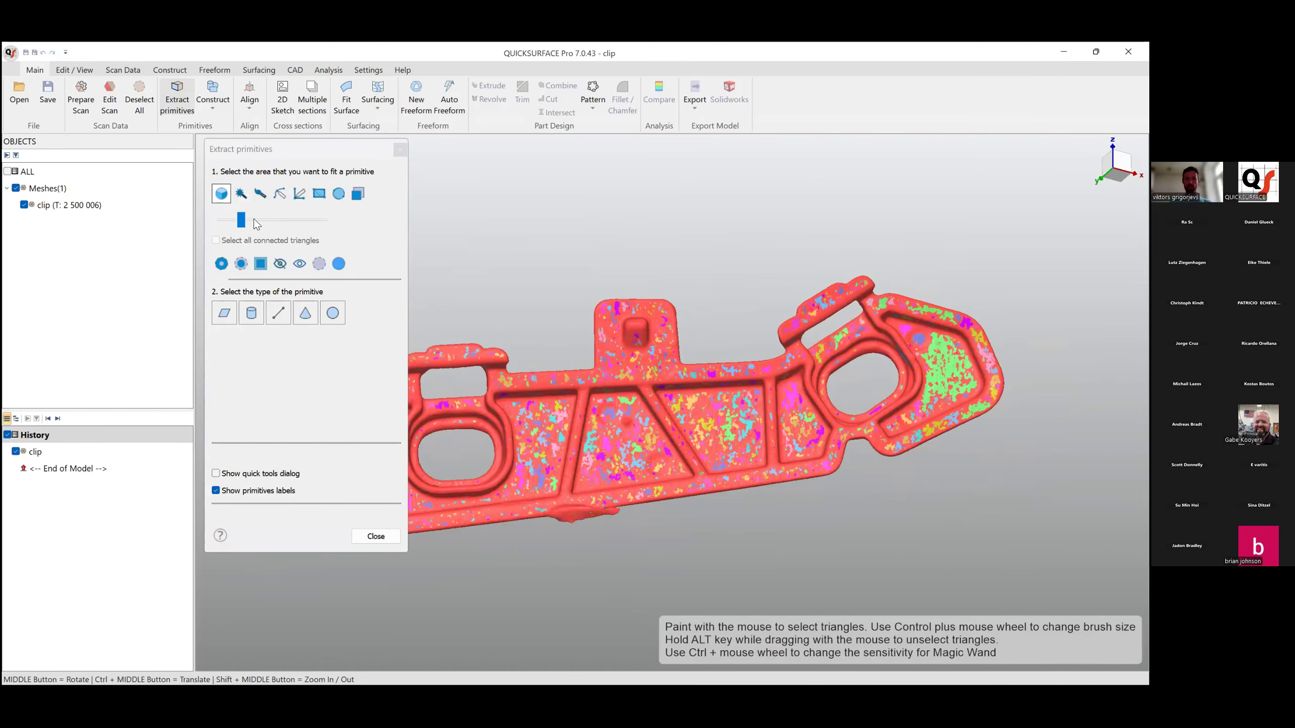
pyautogui.click(255, 220)
pyautogui.click(254, 220)
pyautogui.click(254, 220)
pyautogui.click(254, 220)
pyautogui.click(254, 220)
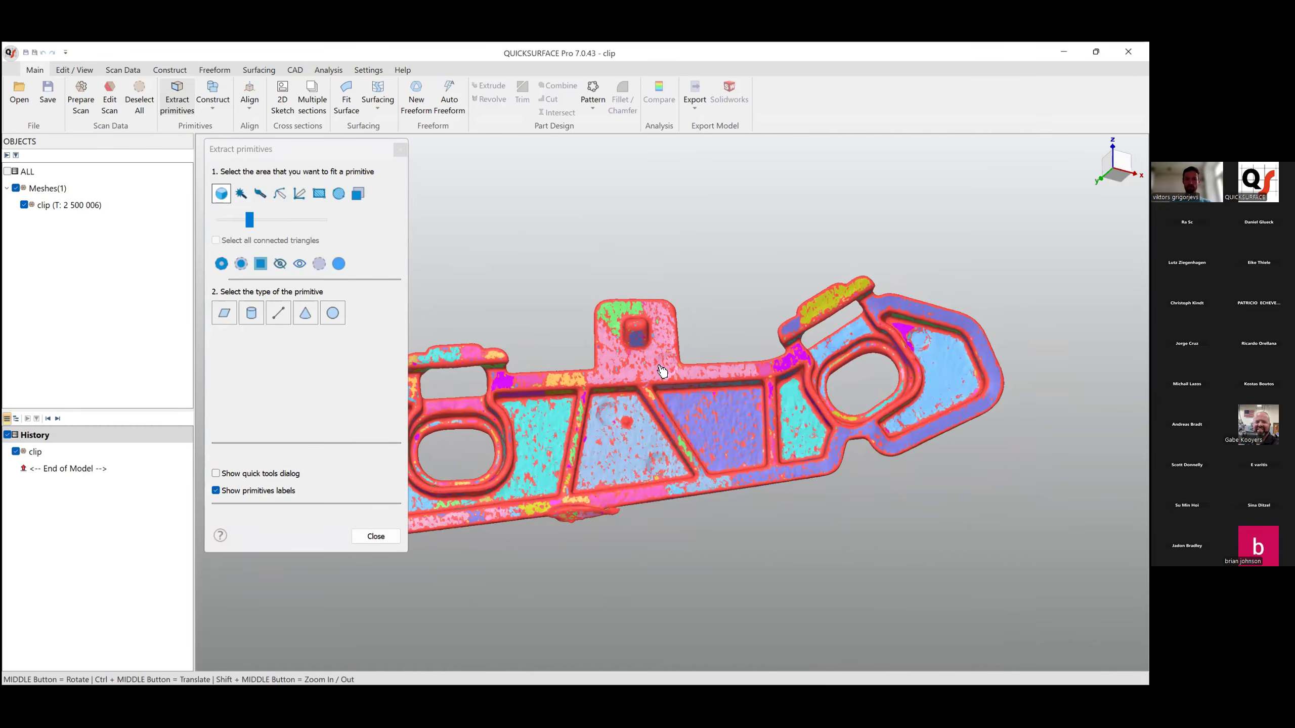
# Select the flat rim segments along the upper and lower edges and around the central tab.
pyautogui.click(642, 375)
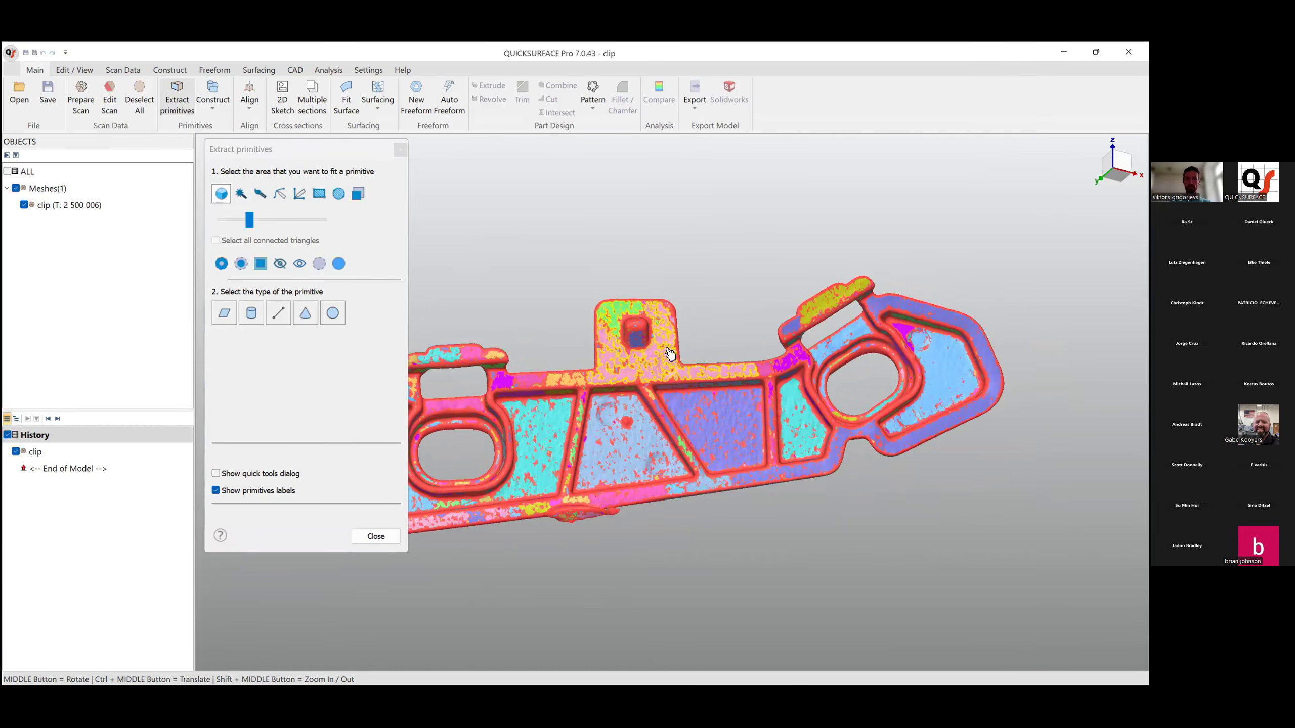
pyautogui.click(646, 500)
pyautogui.click(703, 488)
pyautogui.click(571, 385)
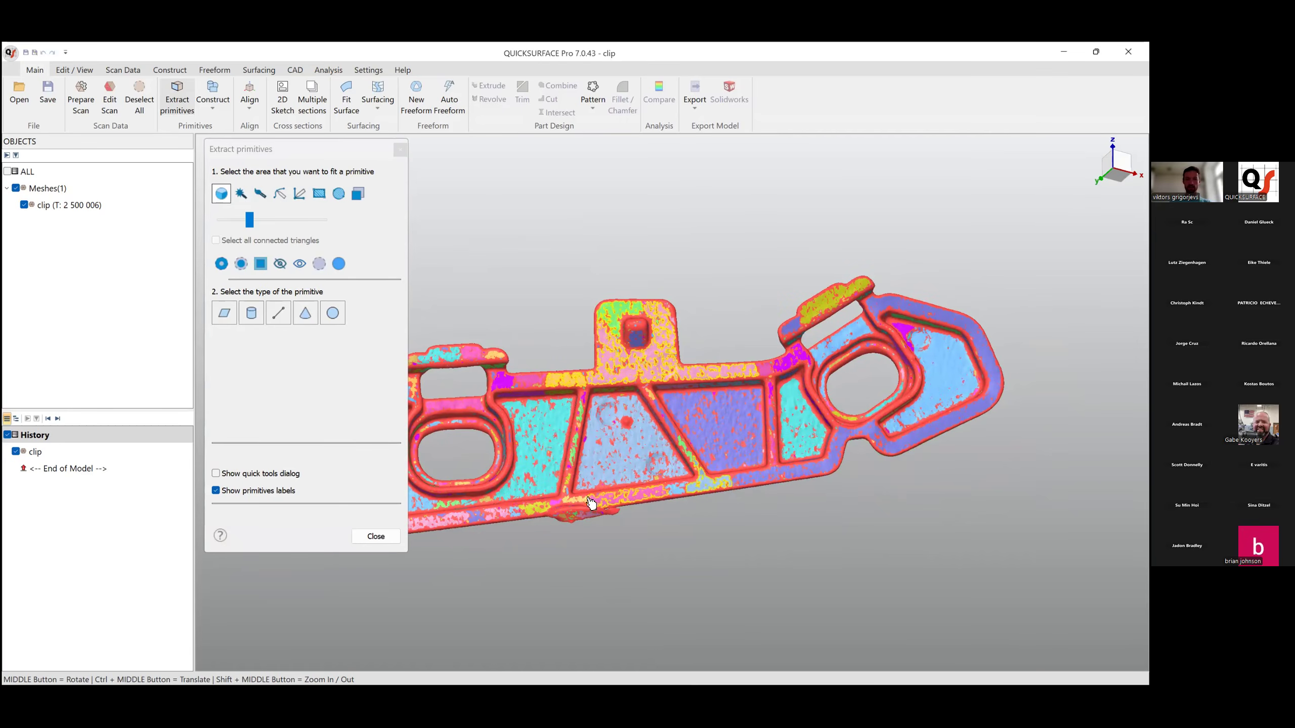
# Fit a plane to the selected rim segments with the fitting value set to 0.1 and finish the extraction.
pyautogui.click(225, 313)
pyautogui.click(215, 456)
pyautogui.doubleClick(271, 454)
pyautogui.write('0.1')
pyautogui.press('Tab')
pyautogui.click(376, 456)
pyautogui.moveTo(647, 445); pyautogui.dragTo(458, 449, button='middle')
pyautogui.click(322, 536)
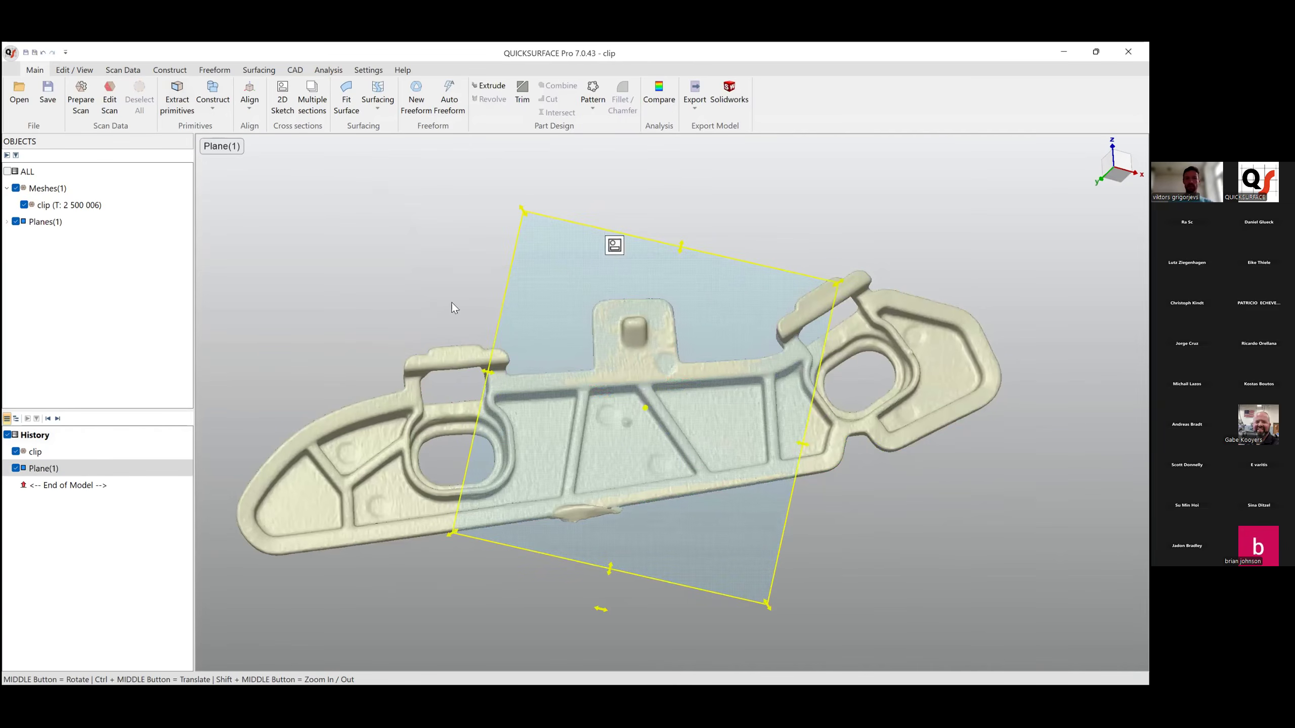
# Create a 2D sketch for an extruded surface from the fitted plane, offset about -0.38 mm and placed on the slicing plane.
pyautogui.click(454, 306)
pyautogui.moveTo(520, 319); pyautogui.dragTo(700, 286, button='middle')
pyautogui.click(718, 270)
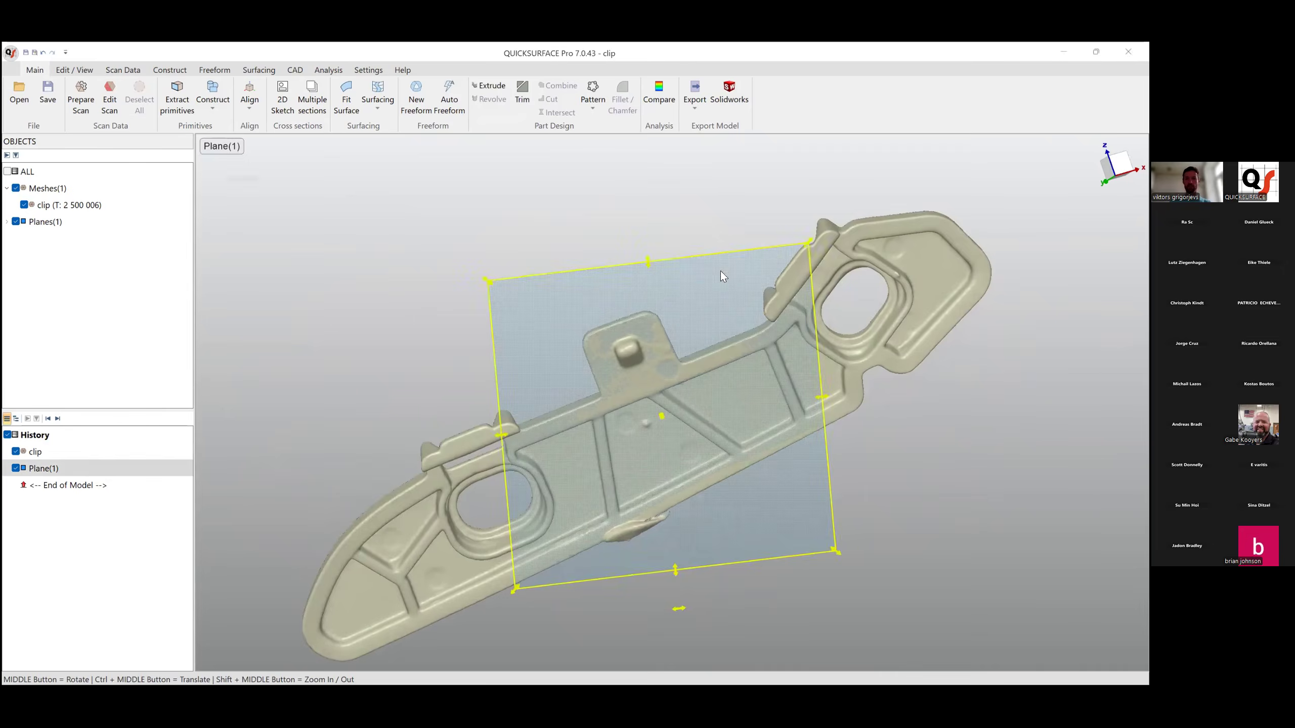
pyautogui.click(282, 98)
pyautogui.click(214, 330)
pyautogui.moveTo(584, 454); pyautogui.dragTo(663, 425, button='middle')
pyautogui.moveTo(710, 418); pyautogui.dragTo(713, 425)
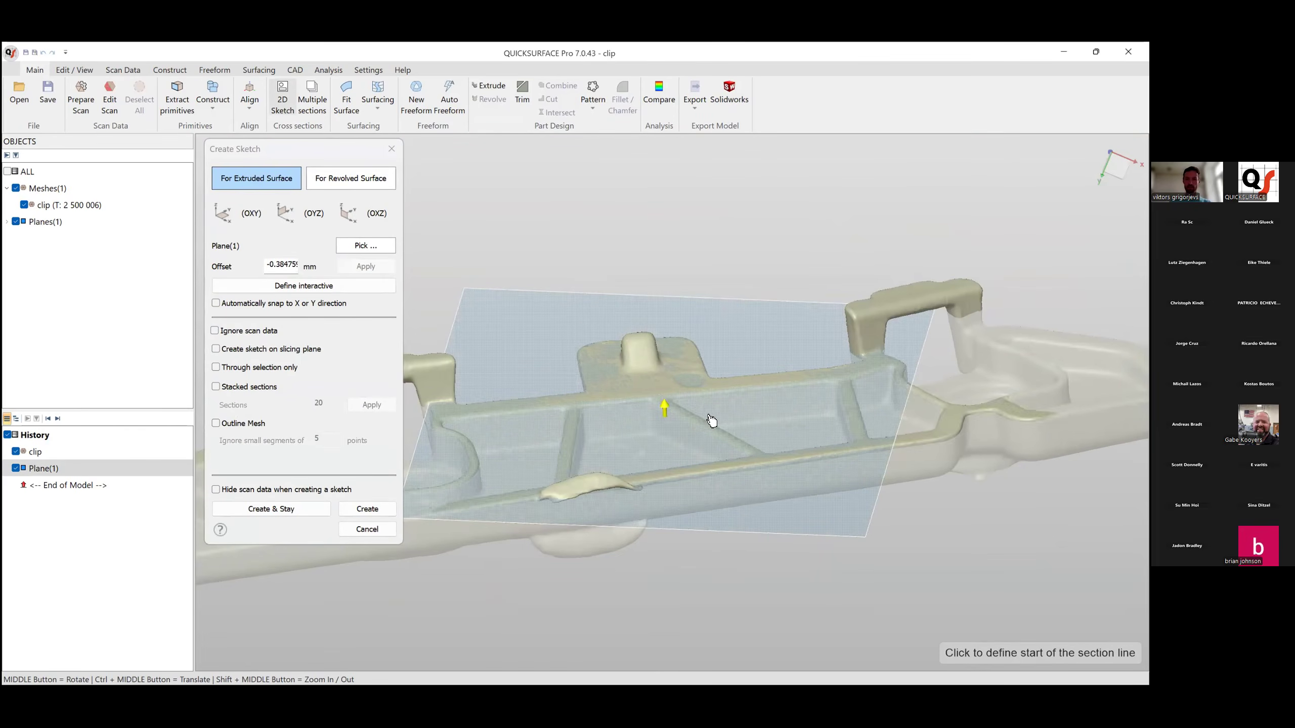
pyautogui.moveTo(714, 425); pyautogui.dragTo(838, 492, button='middle')
pyautogui.moveTo(722, 424); pyautogui.dragTo(415, 515, button='middle')
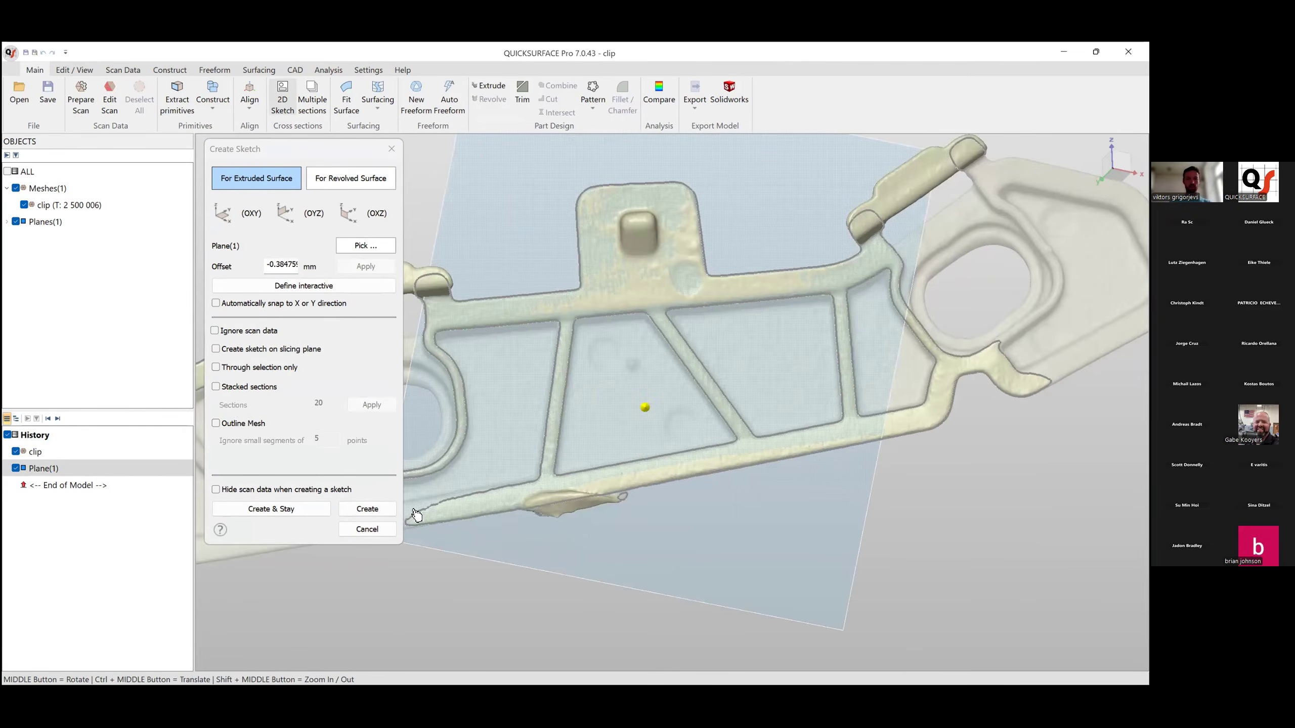
pyautogui.click(250, 350)
pyautogui.click(370, 510)
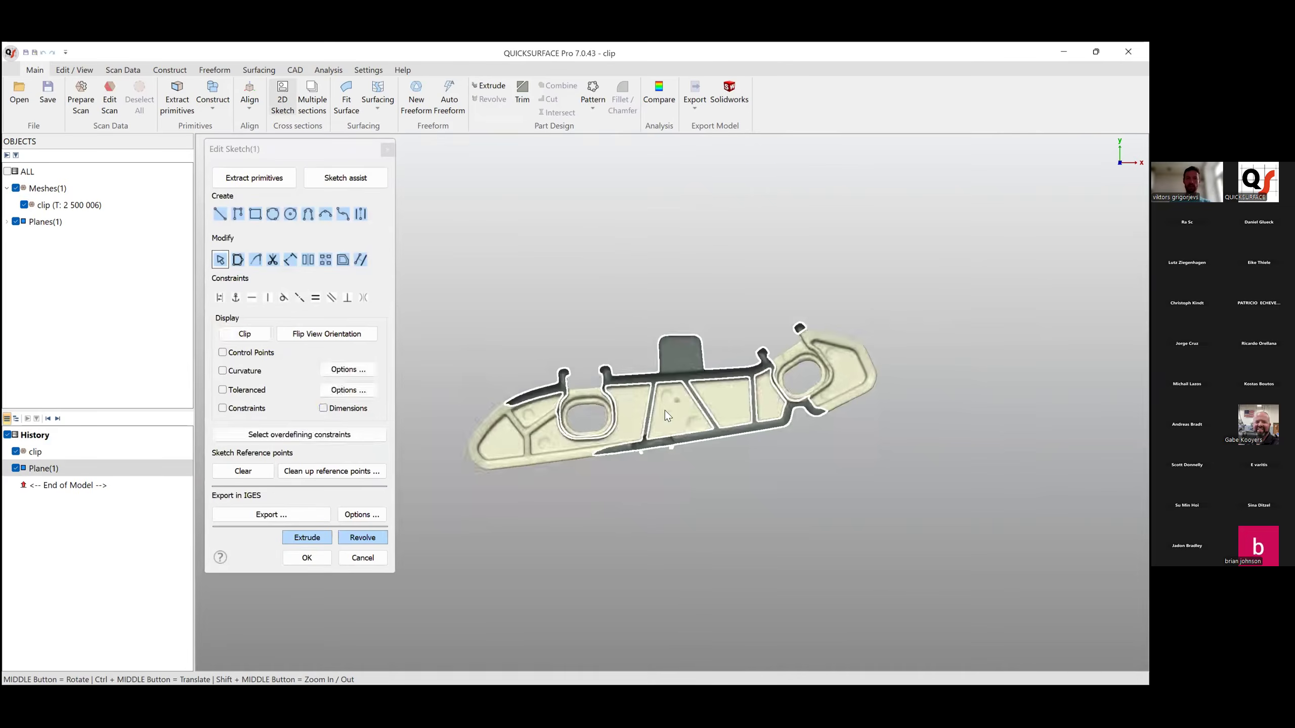
# Turn off clipping of the scan data in the sketch display and frame the section outline.
pyautogui.click(255, 336)
pyautogui.scroll(-2, 768, 406)
pyautogui.scroll(3, 768, 406)
pyautogui.keyDown('ctrl'); pyautogui.moveTo(715, 525); pyautogui.dragTo(761, 453, button='middle'); pyautogui.keyUp('ctrl')
pyautogui.scroll(-4, 789, 406)
pyautogui.scroll(3, 737, 384)
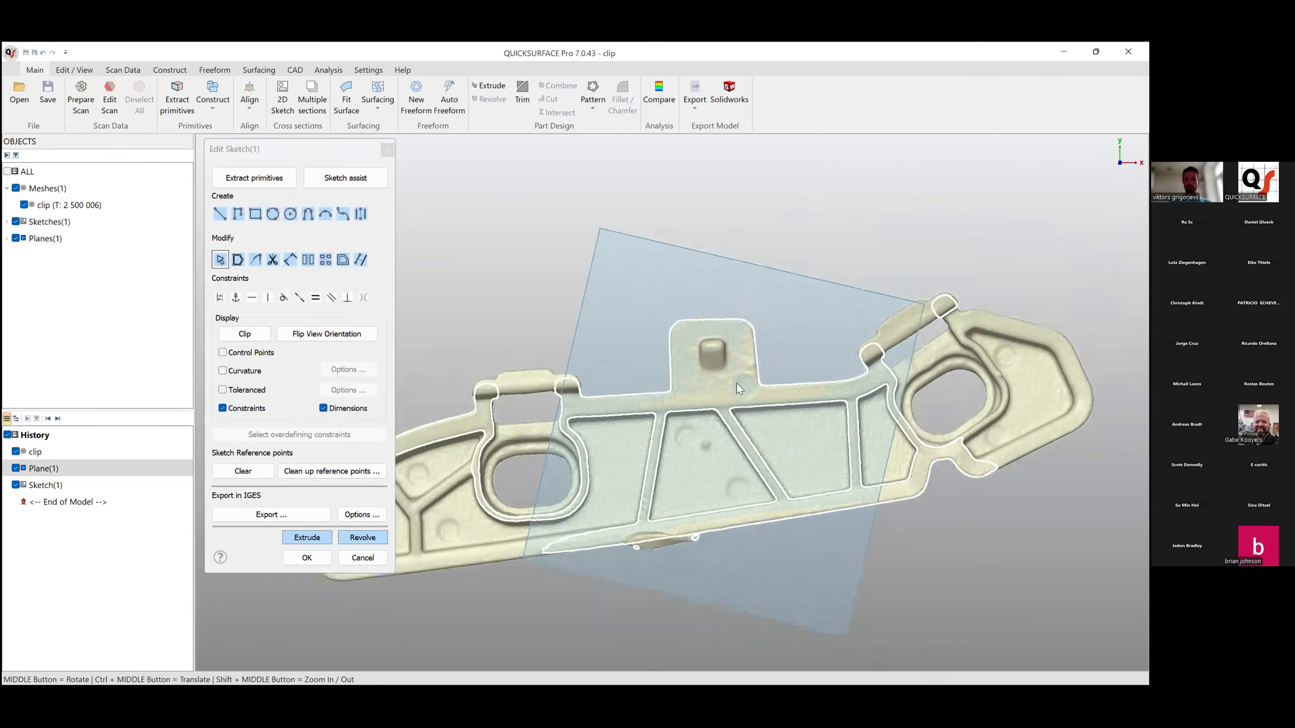
# Sketch a straight line about 31.4 mm long along the part's upper edge across the tab's base, and finish the sketch.
pyautogui.click(220, 215)
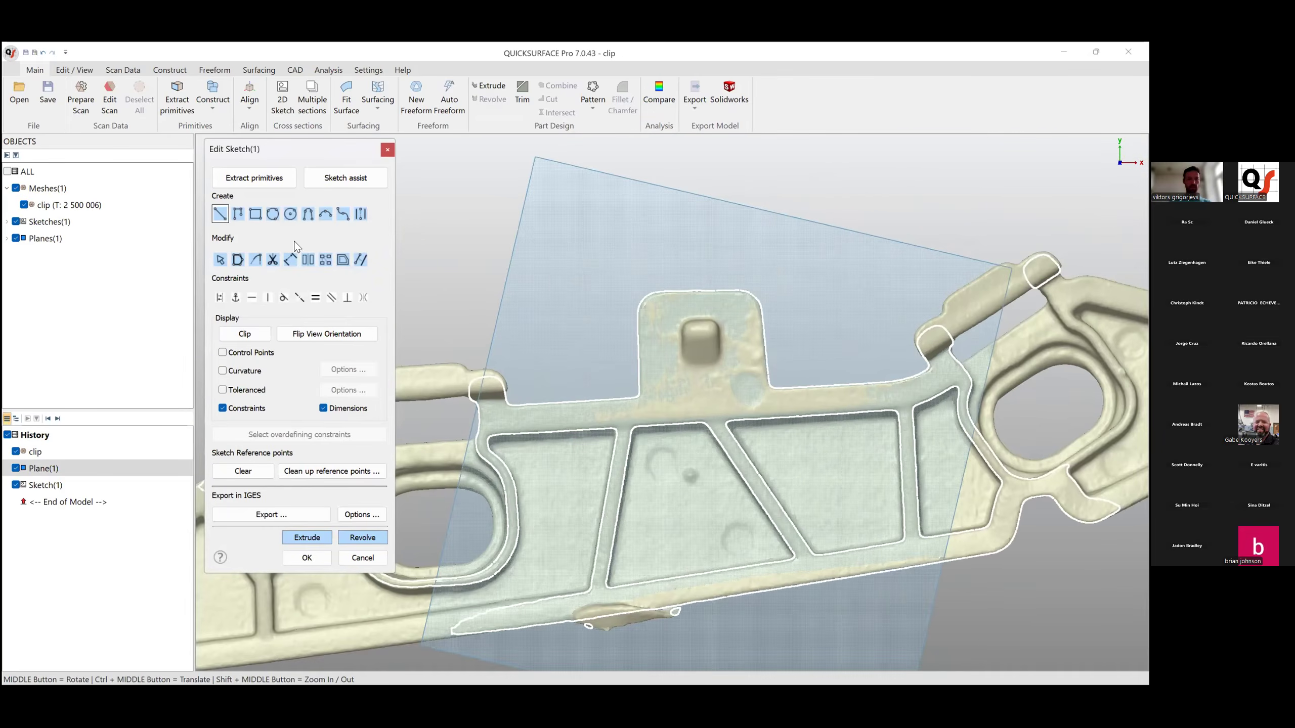
pyautogui.click(536, 404)
pyautogui.click(873, 383)
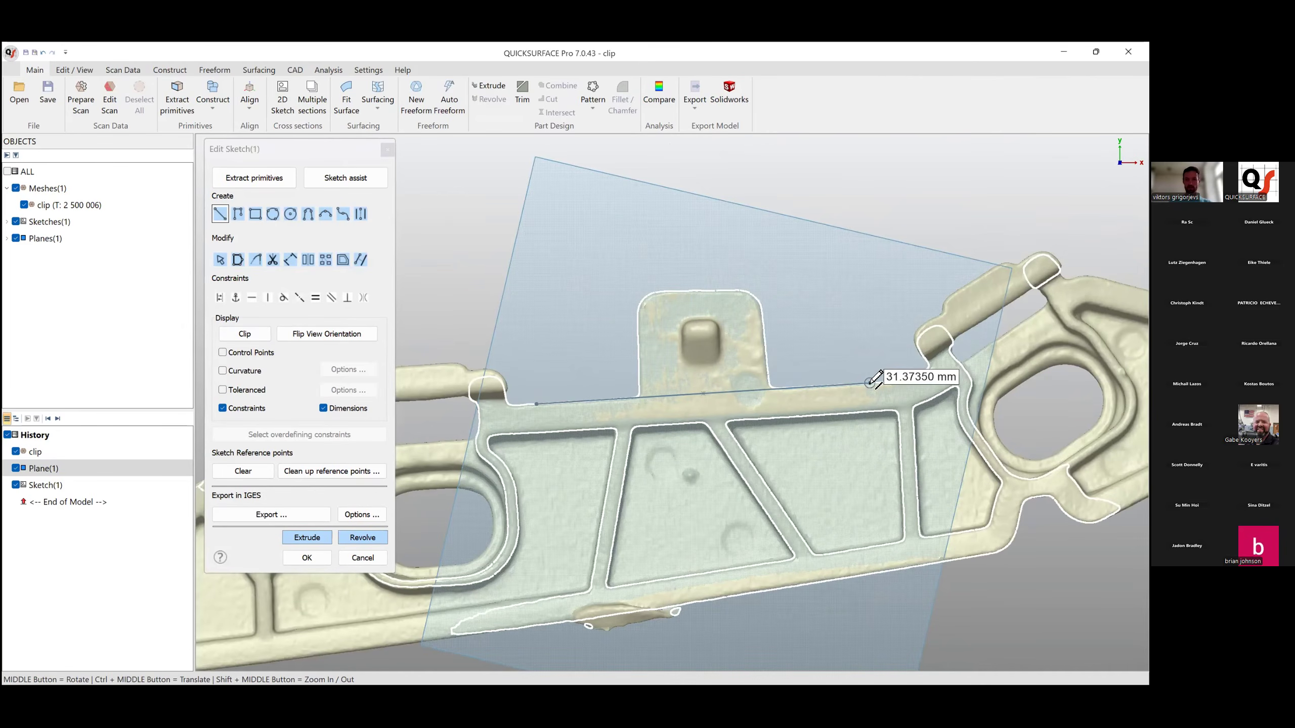
pyautogui.scroll(-3, 835, 345)
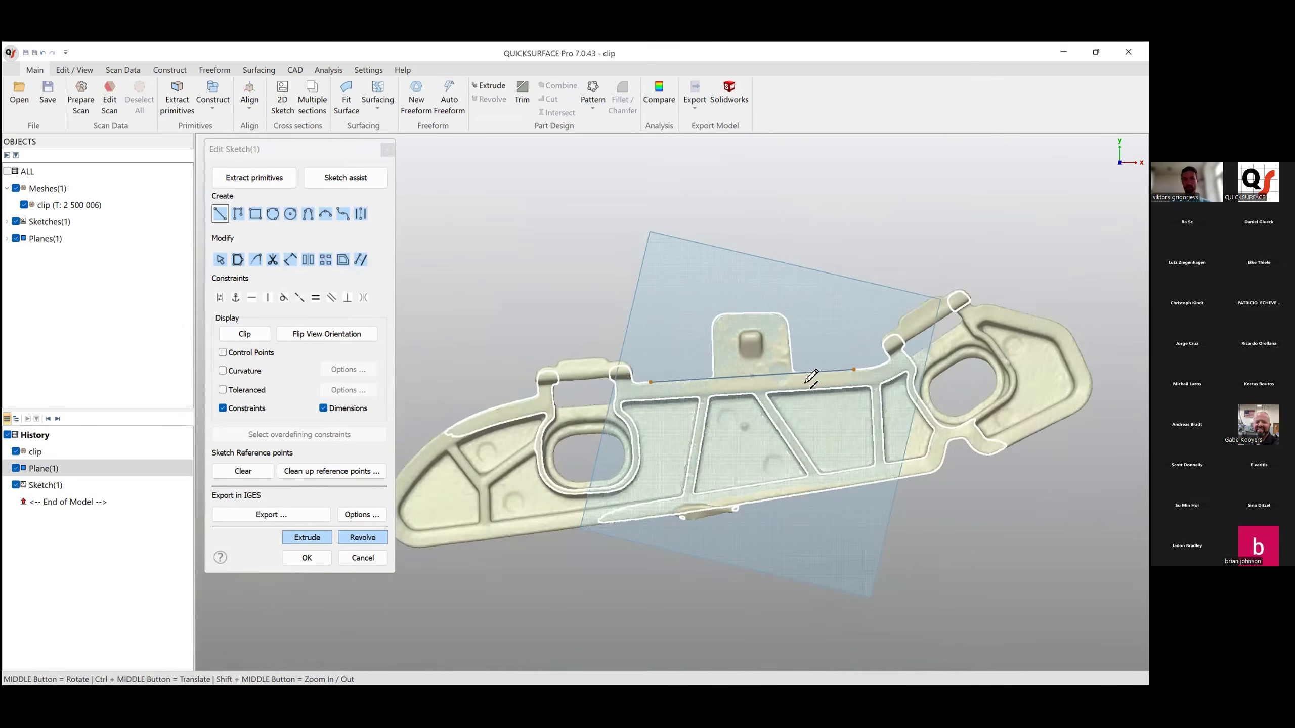
pyautogui.scroll(3, 842, 365)
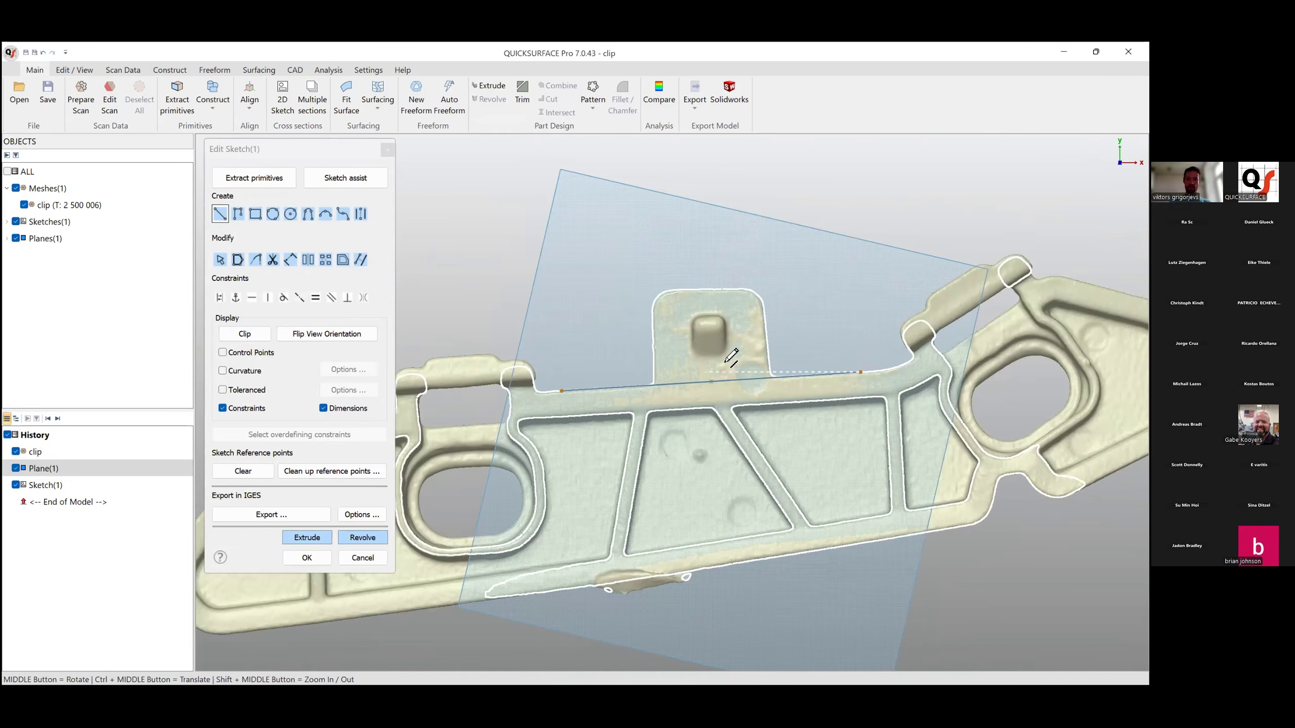
pyautogui.scroll(-4, 685, 376)
pyautogui.keyDown('ctrl'); pyautogui.moveTo(714, 400); pyautogui.dragTo(657, 413, button='middle'); pyautogui.keyUp('ctrl')
pyautogui.scroll(3, 655, 414)
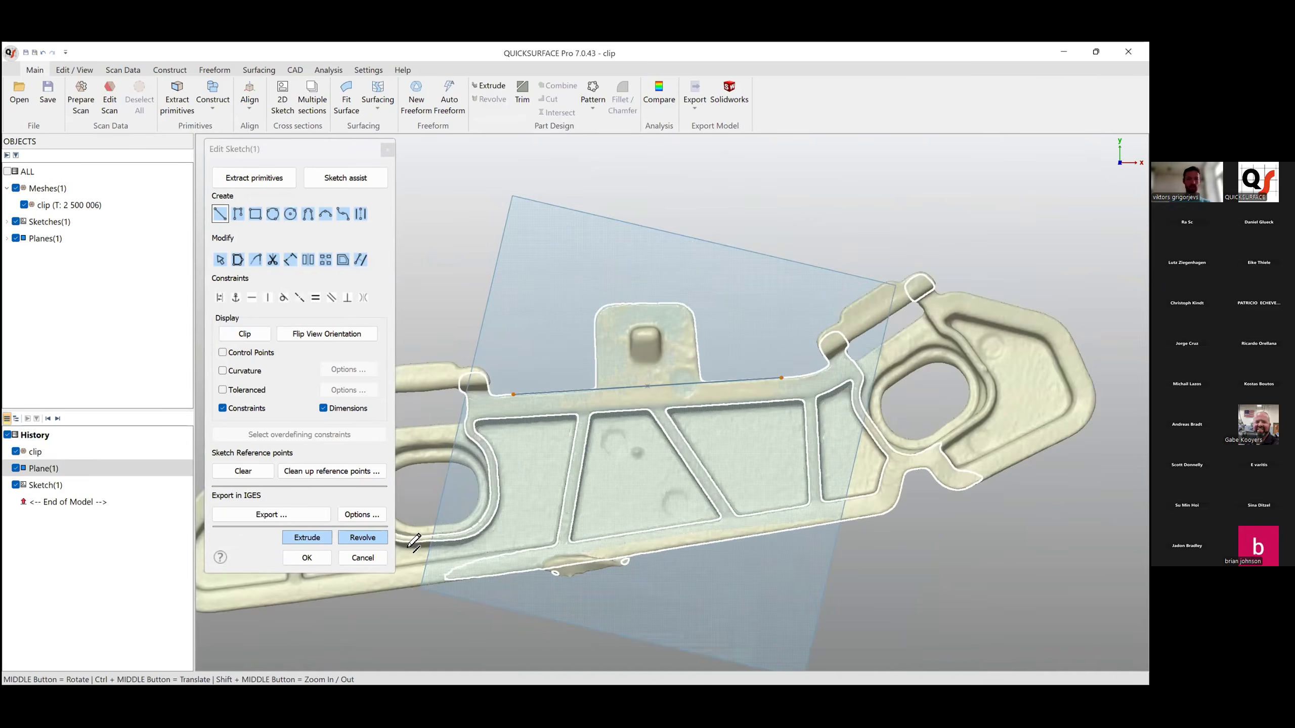
pyautogui.click(326, 559)
# Start an alignment by coordinate system with Plane(1) as the primary Top feature, and flip its direction.
pyautogui.moveTo(613, 409)
pyautogui.mouseDown(button='middle')
pyautogui.moveTo(635, 334)
pyautogui.moveTo(731, 608)
pyautogui.moveTo(740, 552)
pyautogui.moveTo(766, 576)
pyautogui.mouseUp(button='middle')
pyautogui.moveTo(484, 522); pyautogui.dragTo(336, 286, button='middle')
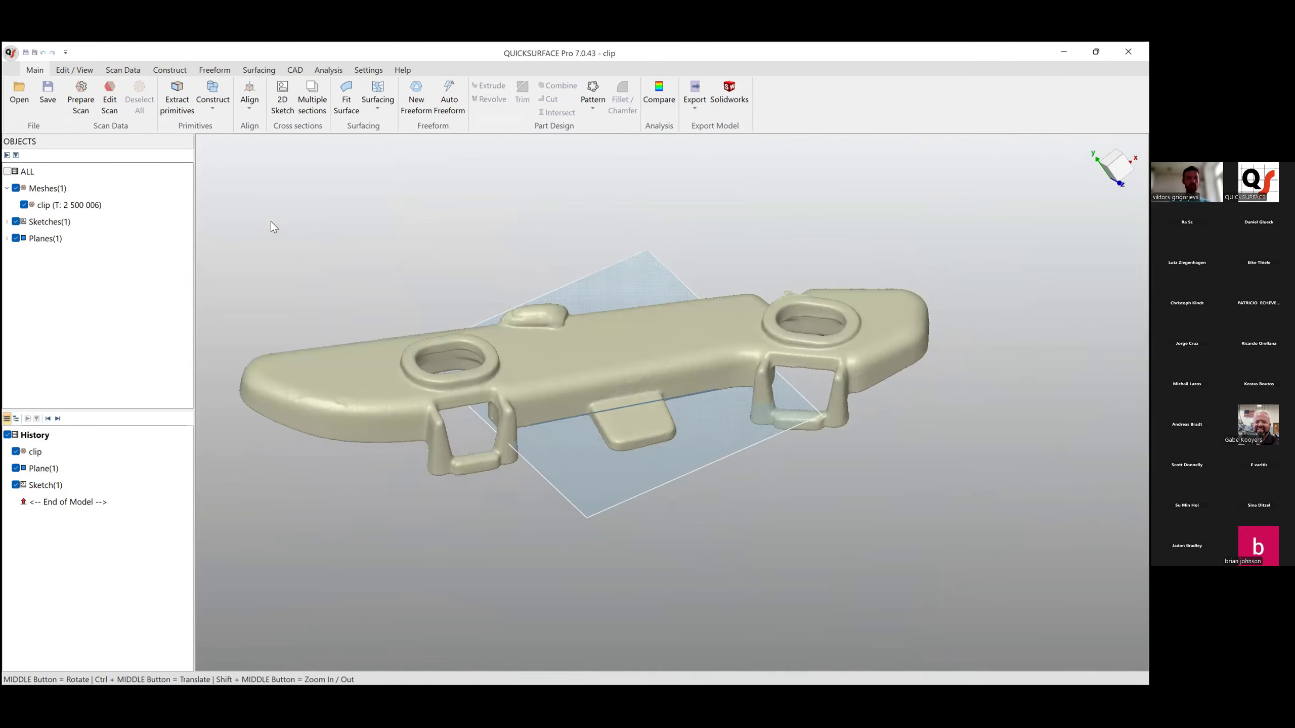
pyautogui.click(250, 102)
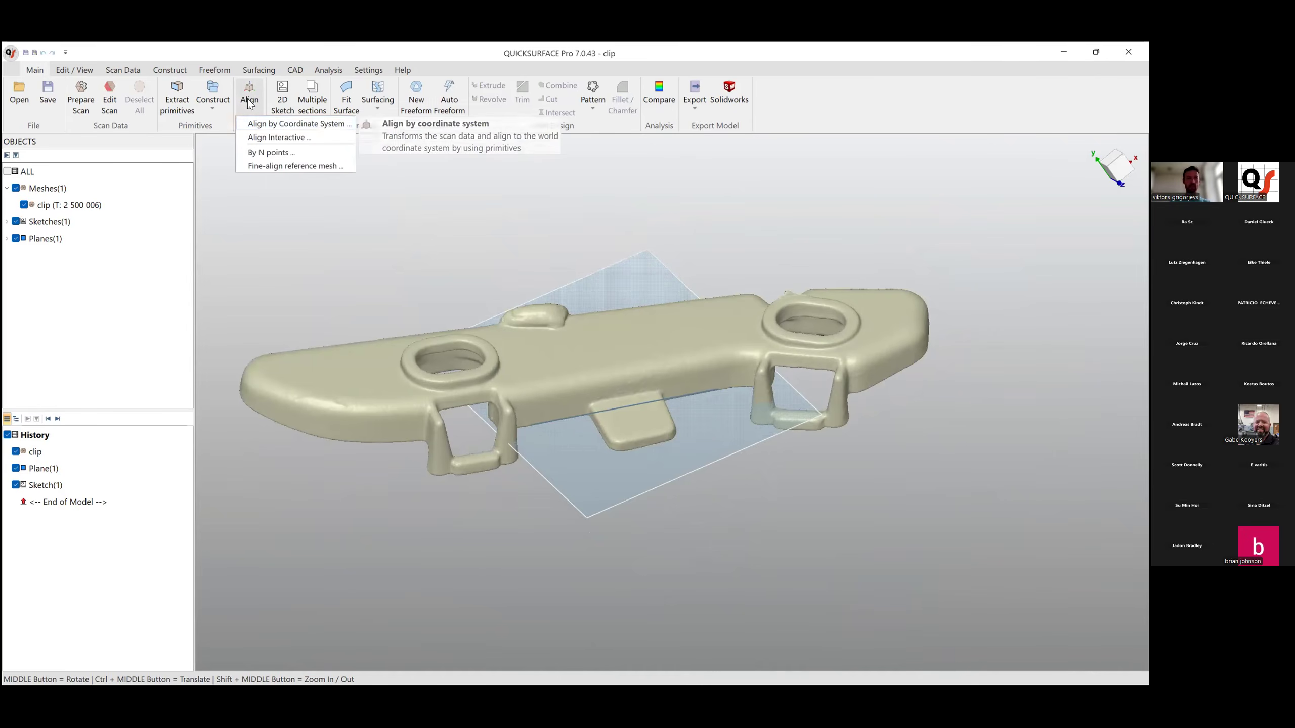
pyautogui.click(328, 125)
pyautogui.keyDown('ctrl'); pyautogui.moveTo(618, 278); pyautogui.dragTo(694, 332, button='middle'); pyautogui.keyUp('ctrl')
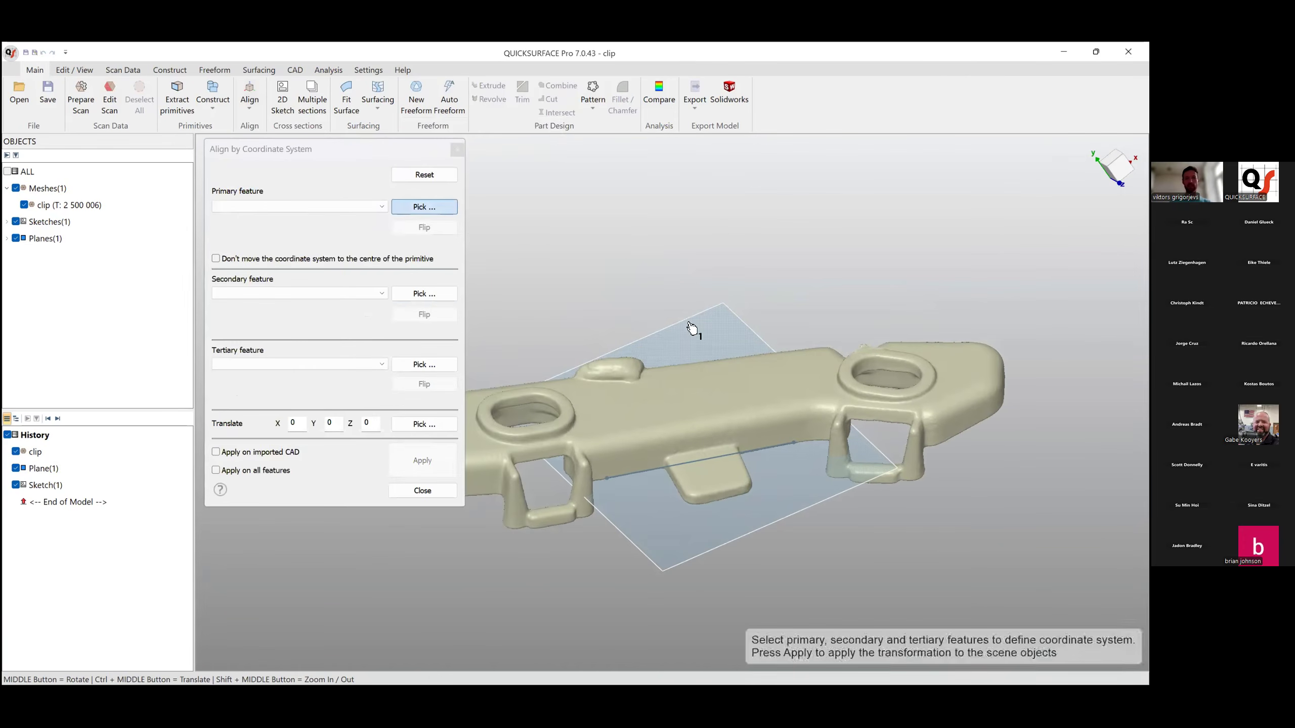
pyautogui.click(666, 530)
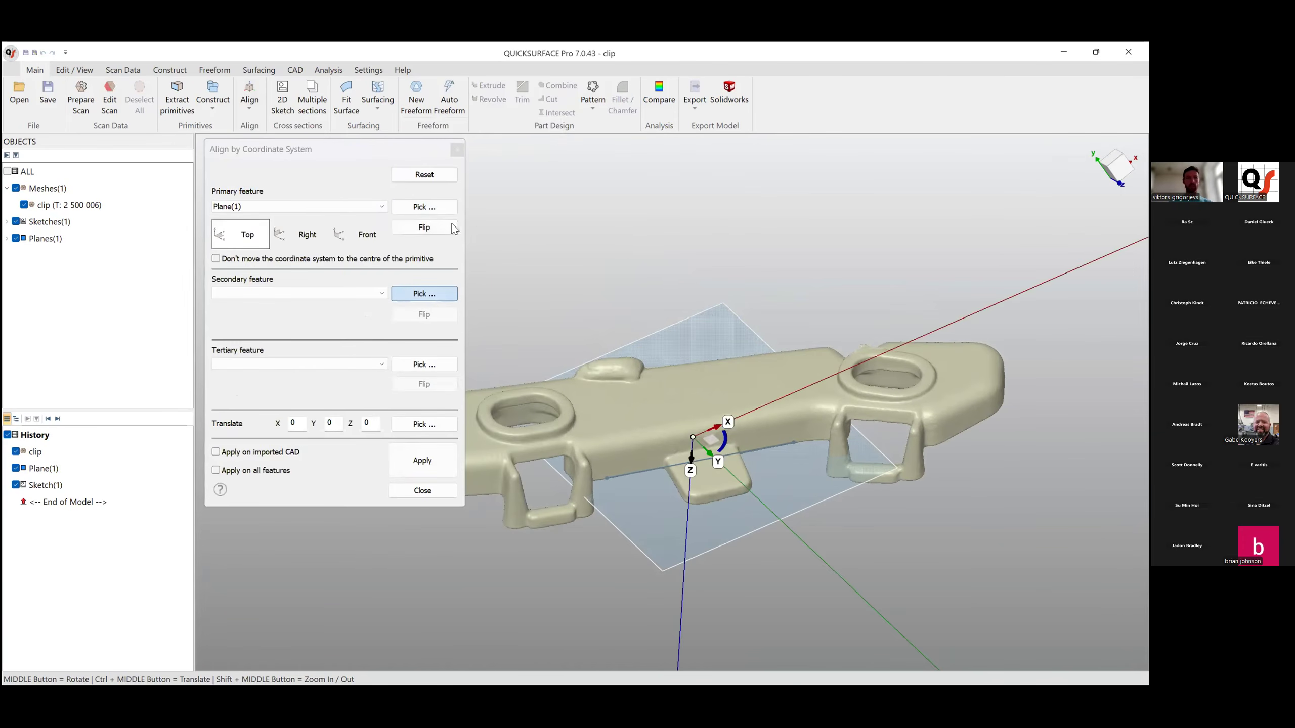
pyautogui.click(428, 231)
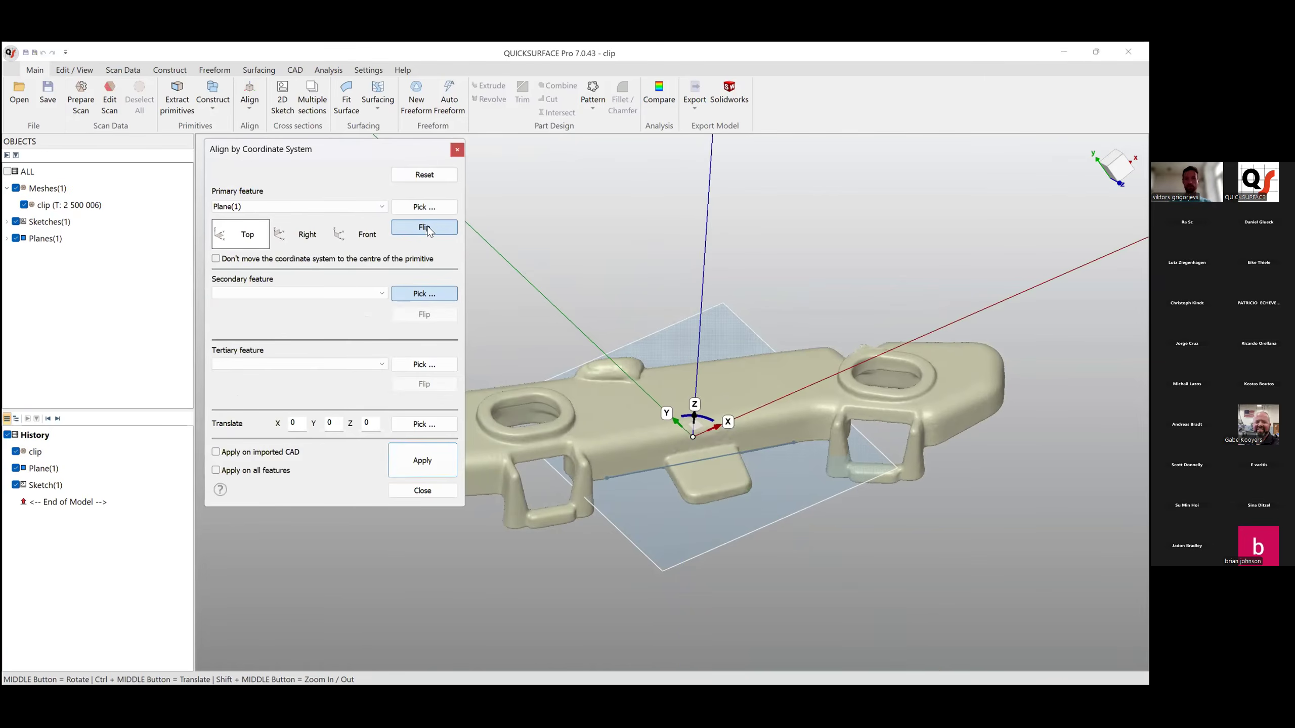
pyautogui.keyDown('ctrl'); pyautogui.moveTo(836, 403); pyautogui.dragTo(821, 416, button='middle'); pyautogui.keyUp('ctrl')
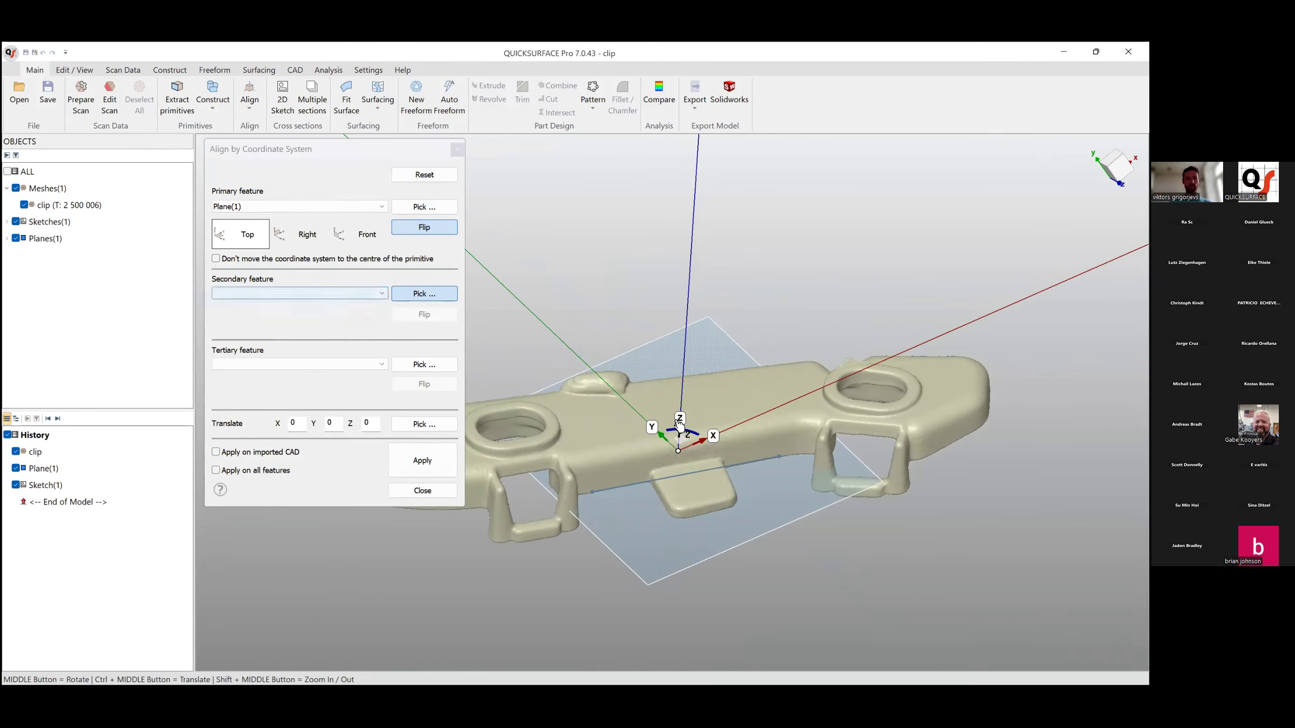
# Assign the sketched line as the secondary feature for the X axis, apply the coordinate system alignment and close it.
pyautogui.click(639, 490)
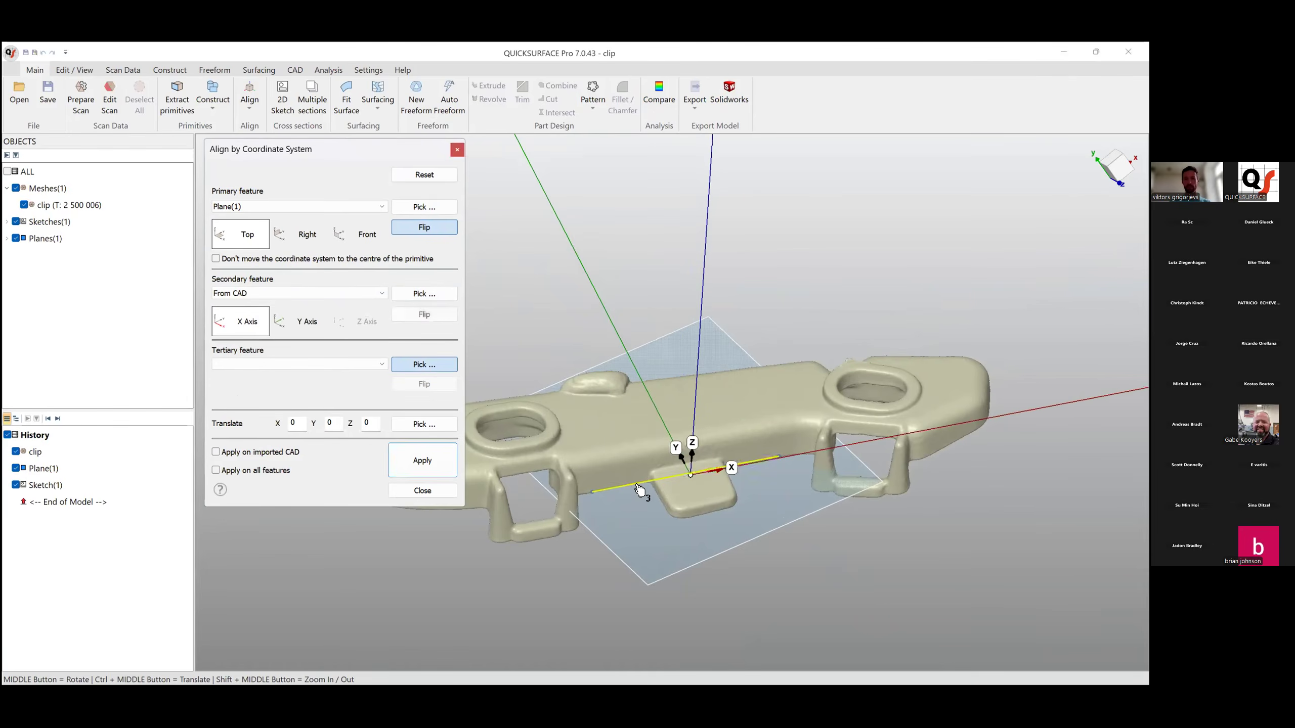
pyautogui.moveTo(719, 482); pyautogui.dragTo(466, 513, button='middle')
pyautogui.click(418, 461)
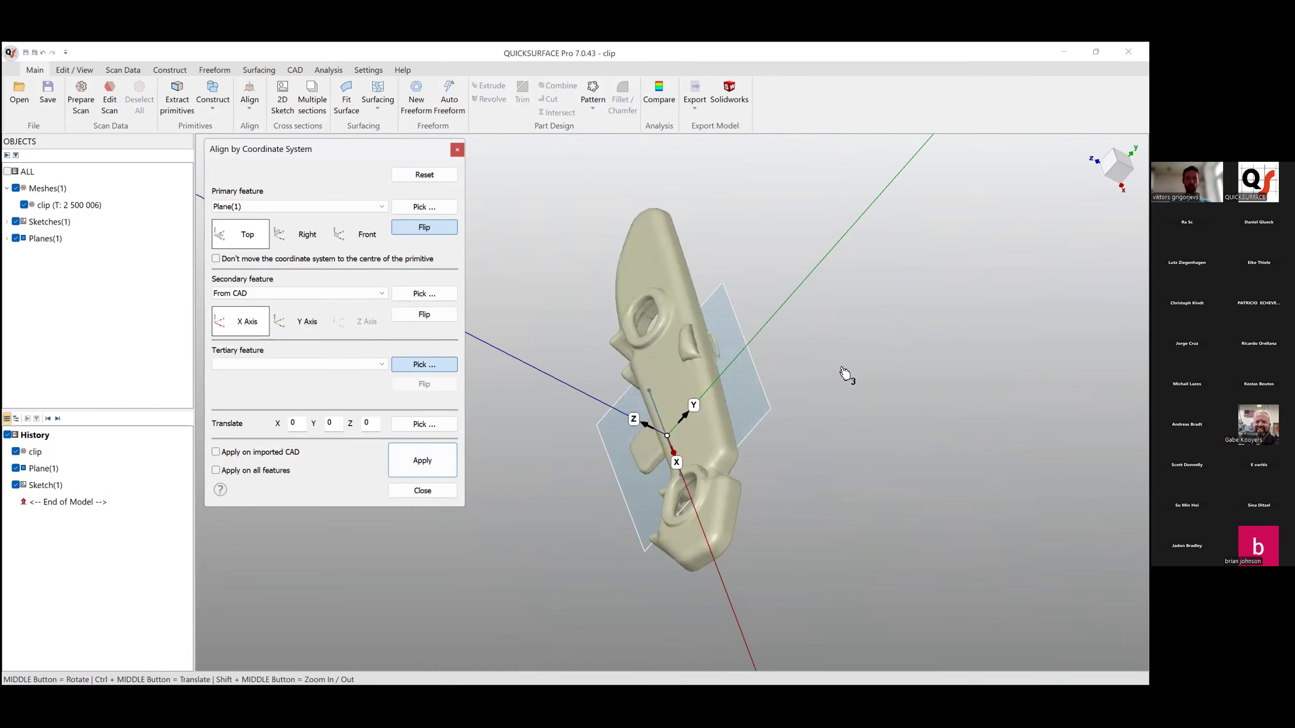
pyautogui.click(1116, 171)
pyautogui.click(1062, 231)
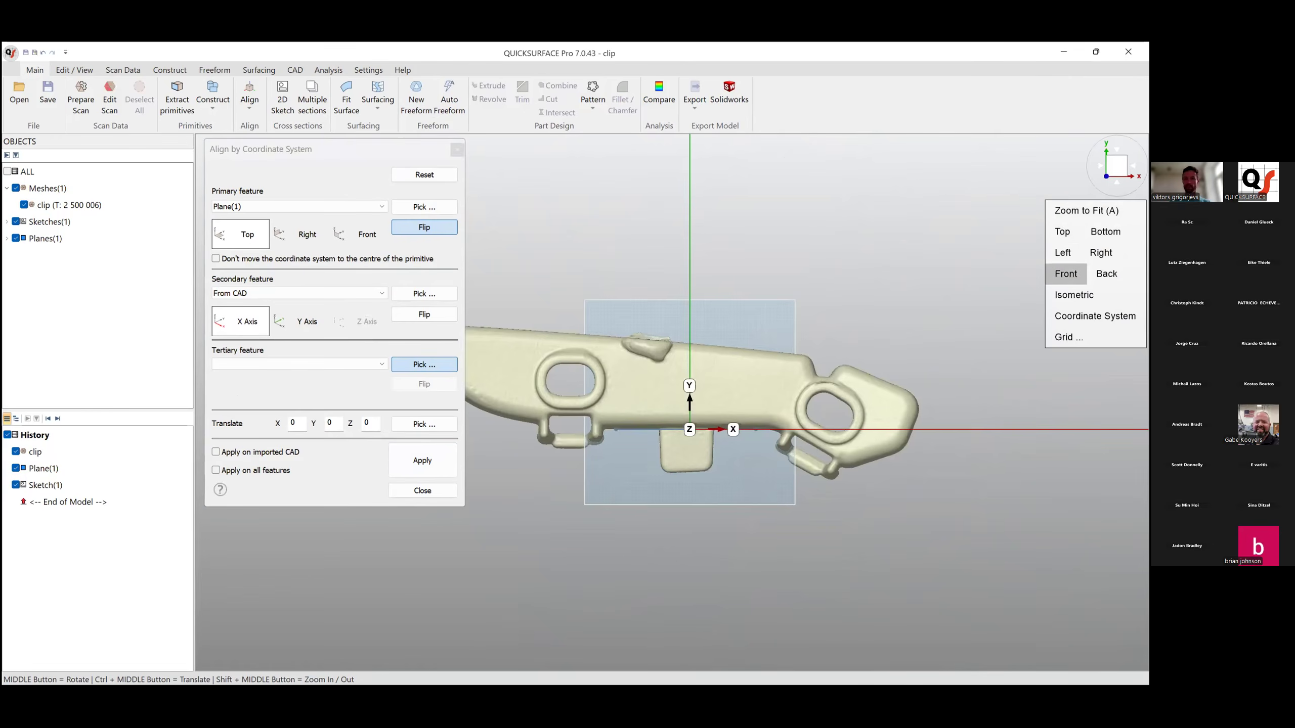
pyautogui.click(1066, 275)
pyautogui.moveTo(598, 427); pyautogui.dragTo(433, 508, button='middle')
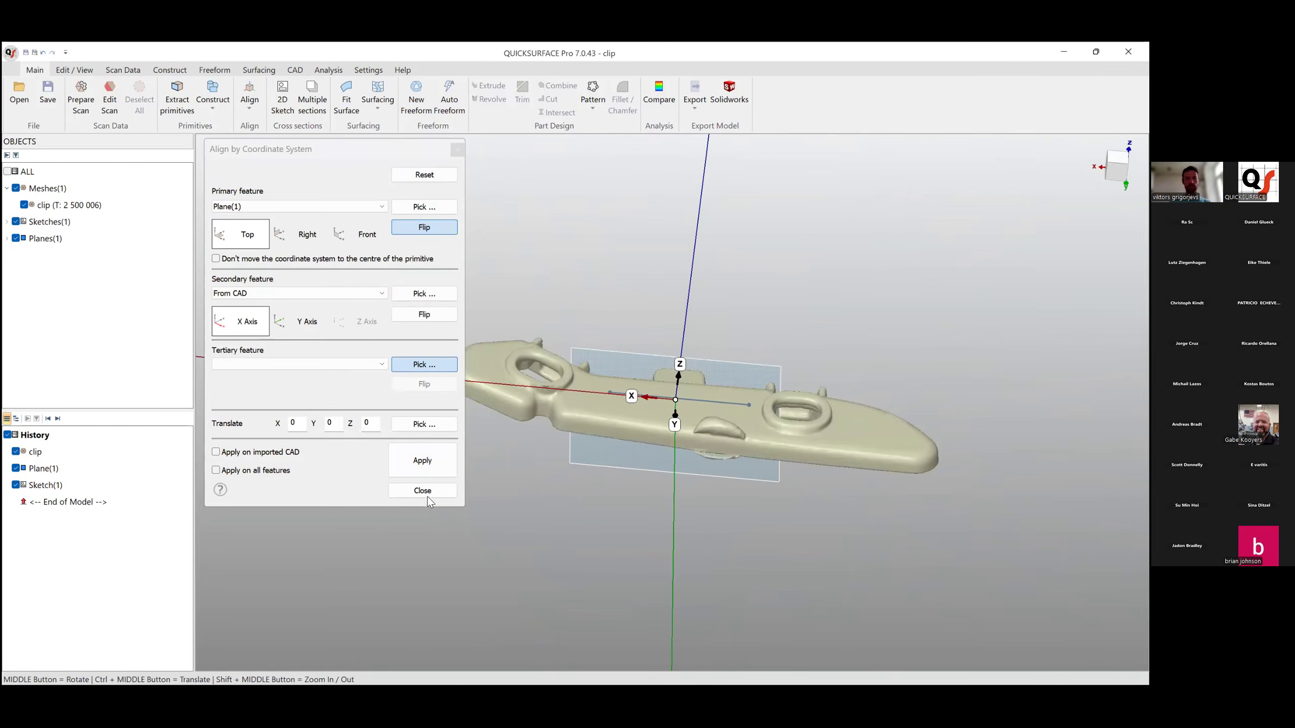
pyautogui.click(422, 491)
# Hide the sketch containing the alignment line.
pyautogui.moveTo(517, 457)
pyautogui.mouseDown(button='middle')
pyautogui.moveTo(616, 604)
pyautogui.moveTo(582, 531)
pyautogui.mouseUp(button='middle')
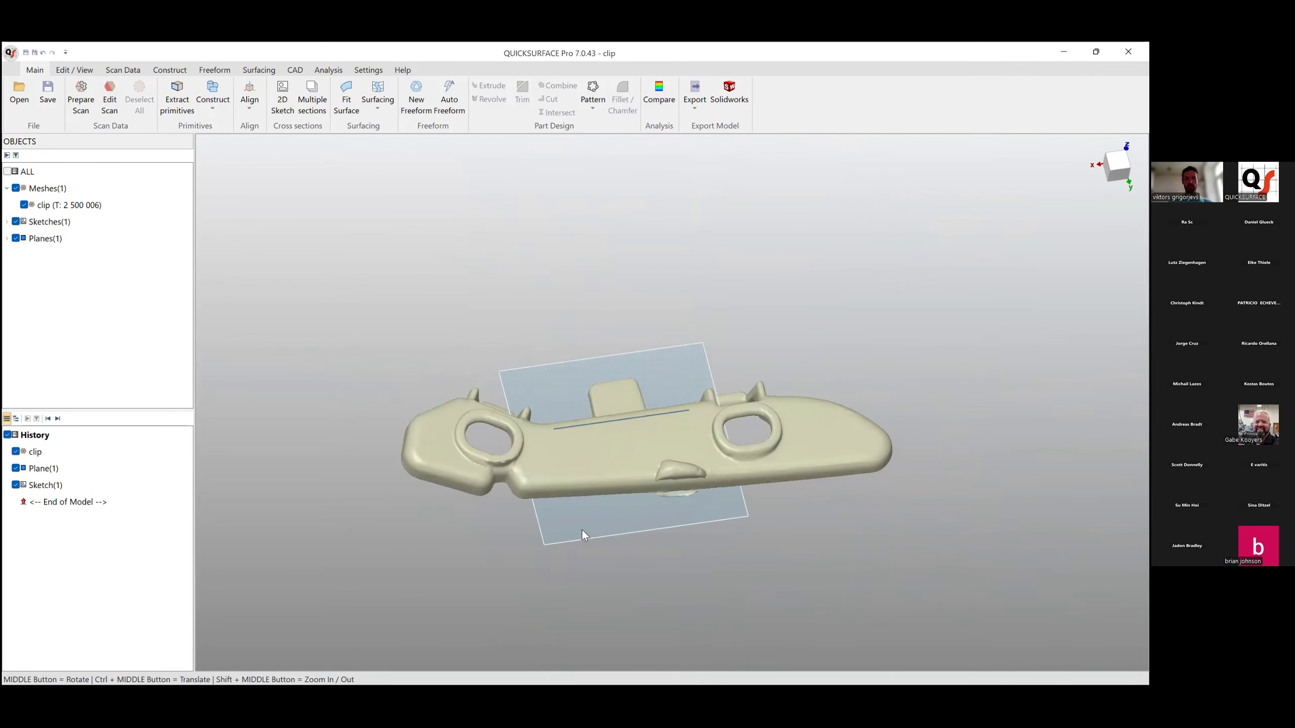
pyautogui.click(614, 420)
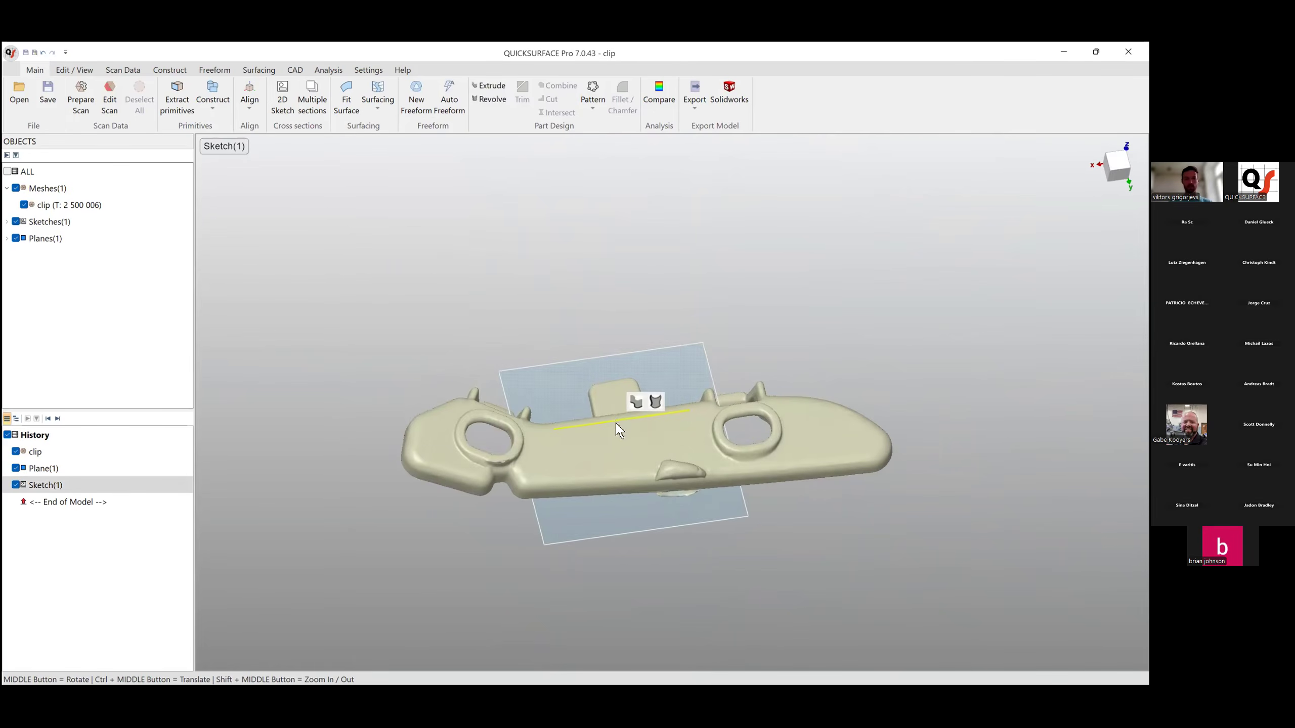
pyautogui.rightClick(613, 420)
pyautogui.click(656, 481)
# Start a new freeform surface and hide the fitted plane.
pyautogui.moveTo(722, 523)
pyautogui.mouseDown(button='middle')
pyautogui.moveTo(658, 420)
pyautogui.moveTo(667, 337)
pyautogui.mouseUp(button='middle')
pyautogui.moveTo(645, 548); pyautogui.dragTo(711, 424, button='middle')
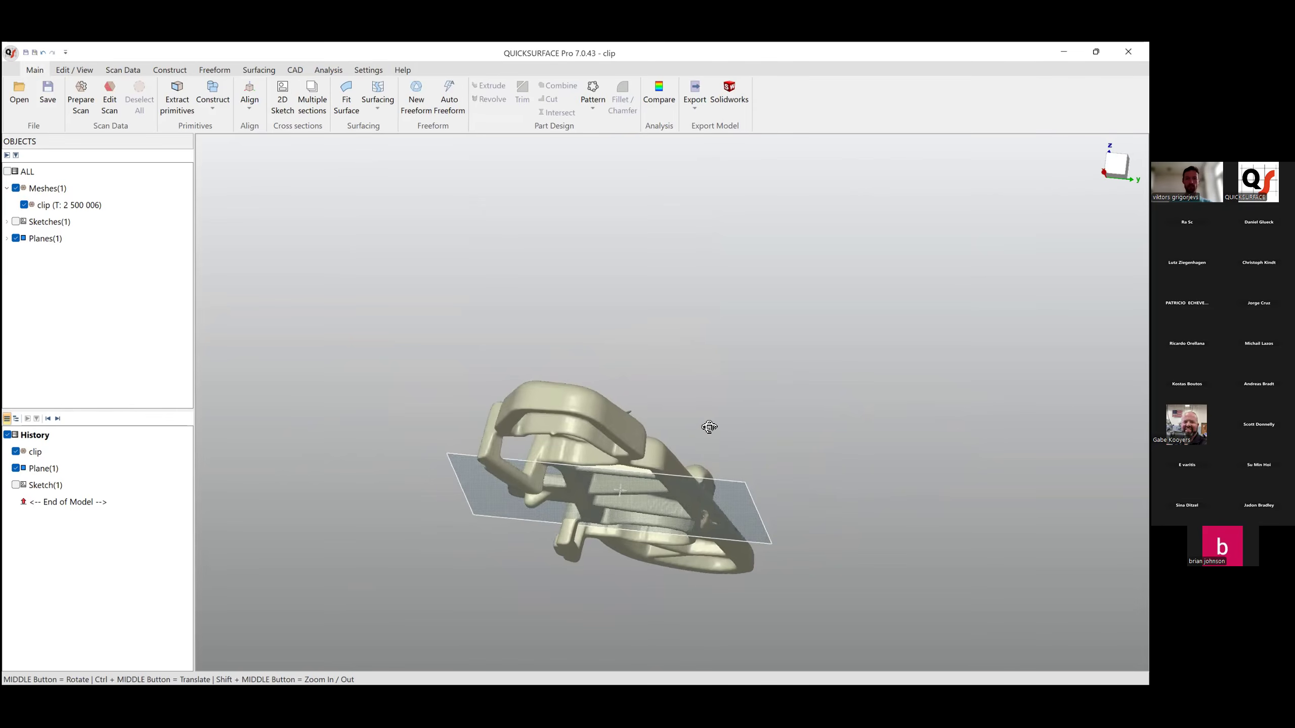
pyautogui.moveTo(699, 431); pyautogui.dragTo(651, 511, button='middle')
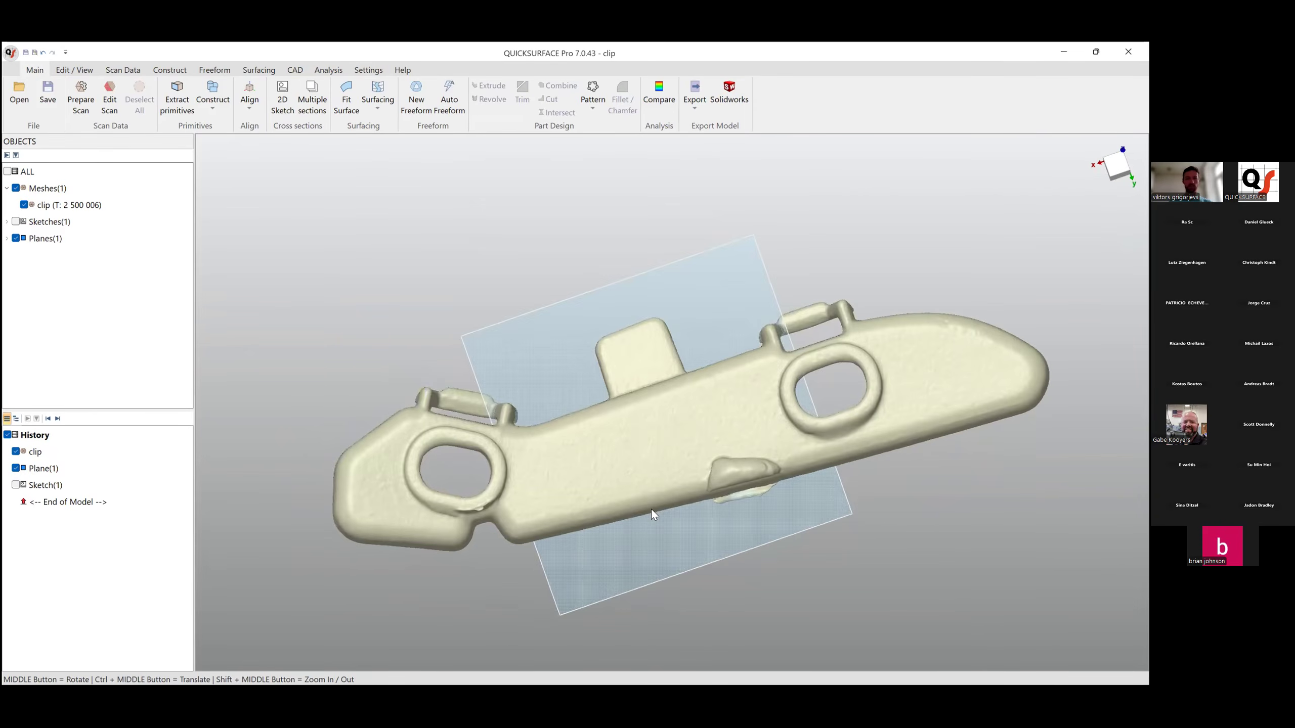
pyautogui.click(416, 95)
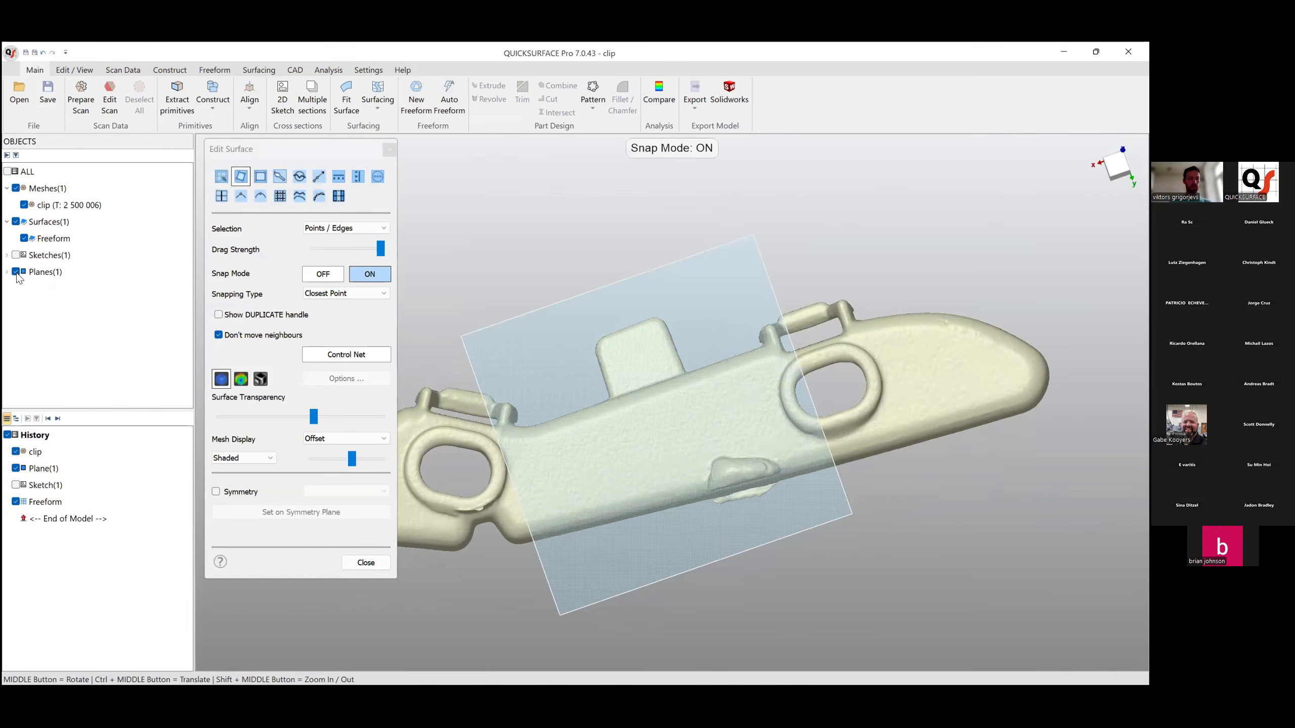
pyautogui.keyDown('ctrl'); pyautogui.moveTo(713, 443); pyautogui.dragTo(739, 394, button='middle'); pyautogui.keyUp('ctrl')
pyautogui.moveTo(590, 478)
pyautogui.mouseDown(button='middle')
pyautogui.moveTo(566, 307)
pyautogui.moveTo(770, 420)
pyautogui.moveTo(737, 331)
pyautogui.moveTo(739, 350)
pyautogui.moveTo(601, 369)
pyautogui.moveTo(618, 463)
pyautogui.moveTo(906, 508)
pyautogui.moveTo(686, 411)
pyautogui.moveTo(801, 432)
pyautogui.moveTo(752, 405)
pyautogui.moveTo(874, 411)
pyautogui.mouseUp(button='middle')
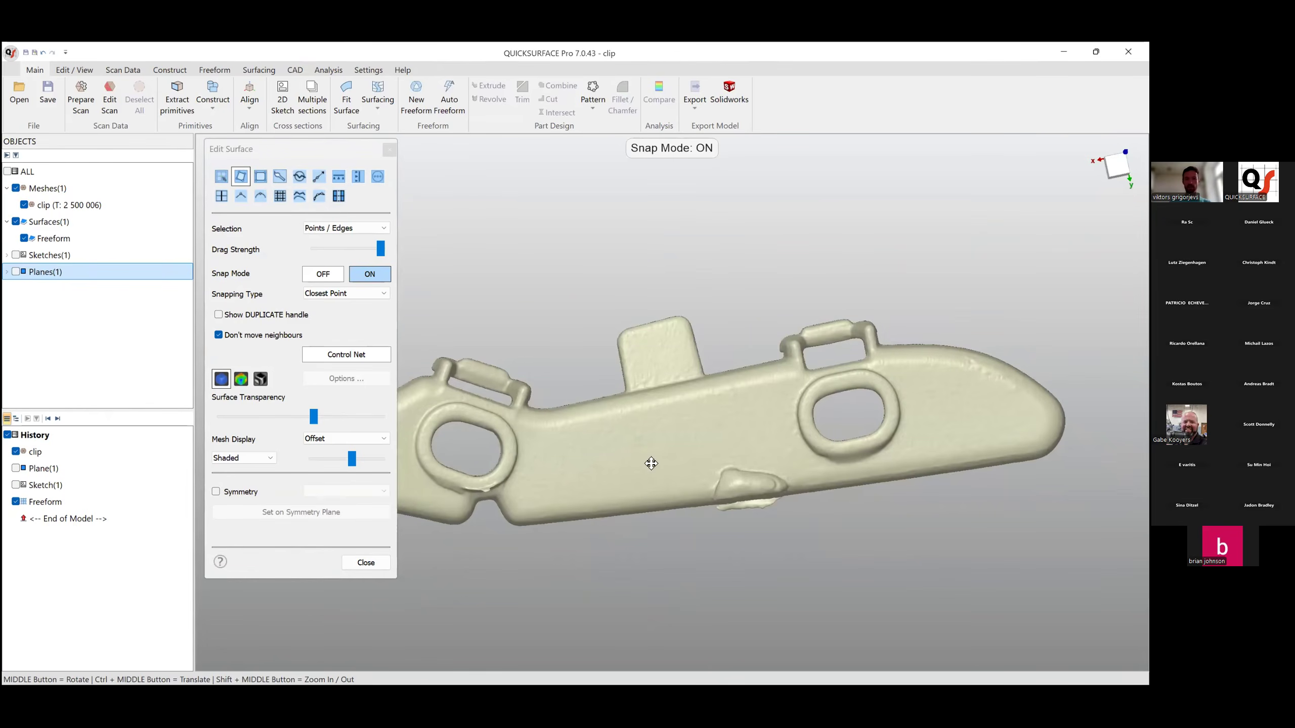
pyautogui.keyDown('ctrl'); pyautogui.moveTo(651, 463); pyautogui.dragTo(685, 414, button='middle'); pyautogui.keyUp('ctrl')
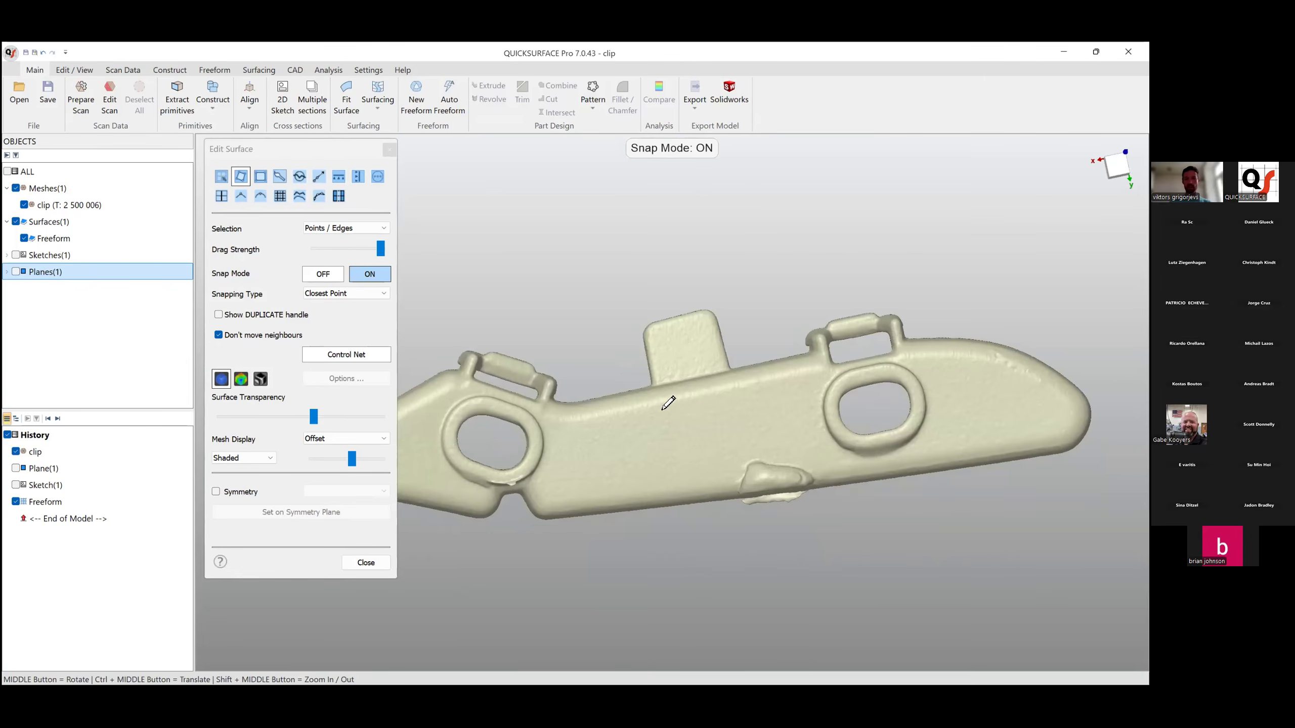
# Draw a four-sided freeform patch on the scan's broad face, between the tab and the small raised bump.
pyautogui.click(661, 409)
pyautogui.click(673, 486)
pyautogui.moveTo(731, 399); pyautogui.dragTo(735, 393)
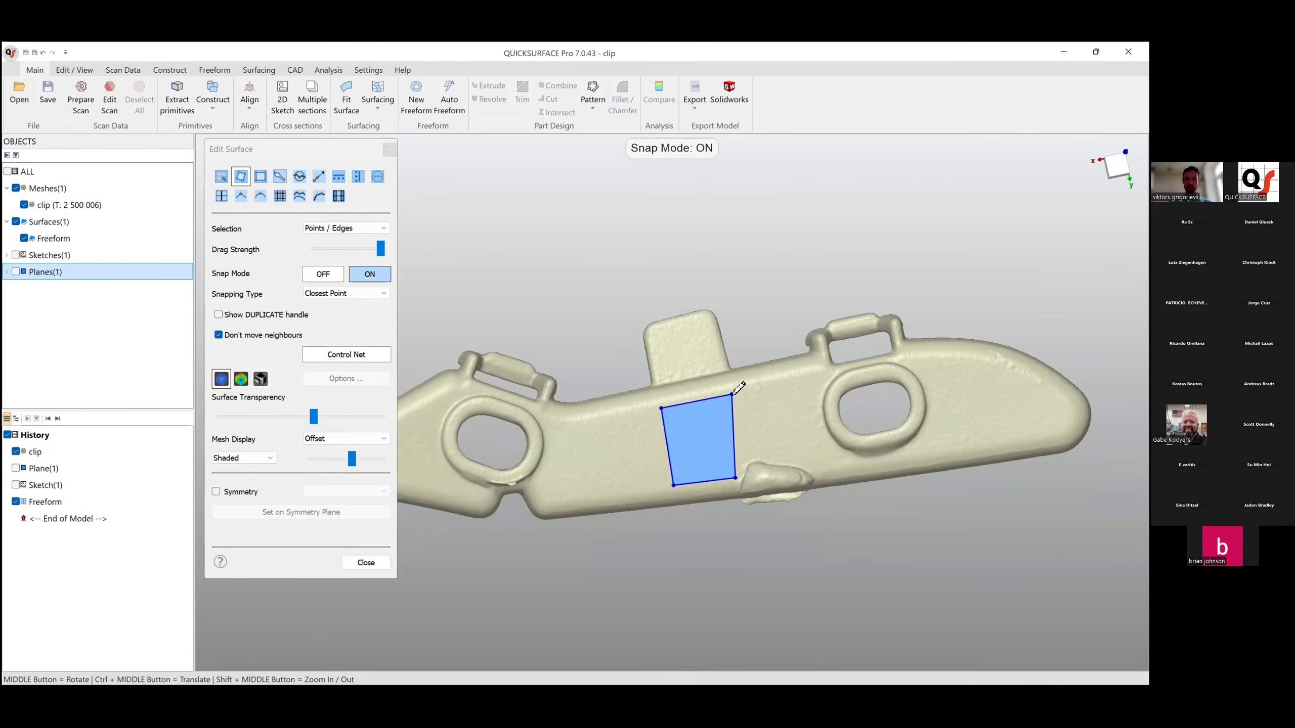
pyautogui.click(732, 393)
# Colour the surface by its deviation from the scan, with a tolerance of 0.1 mm and gradient colouring.
pyautogui.scroll(3, 725, 456)
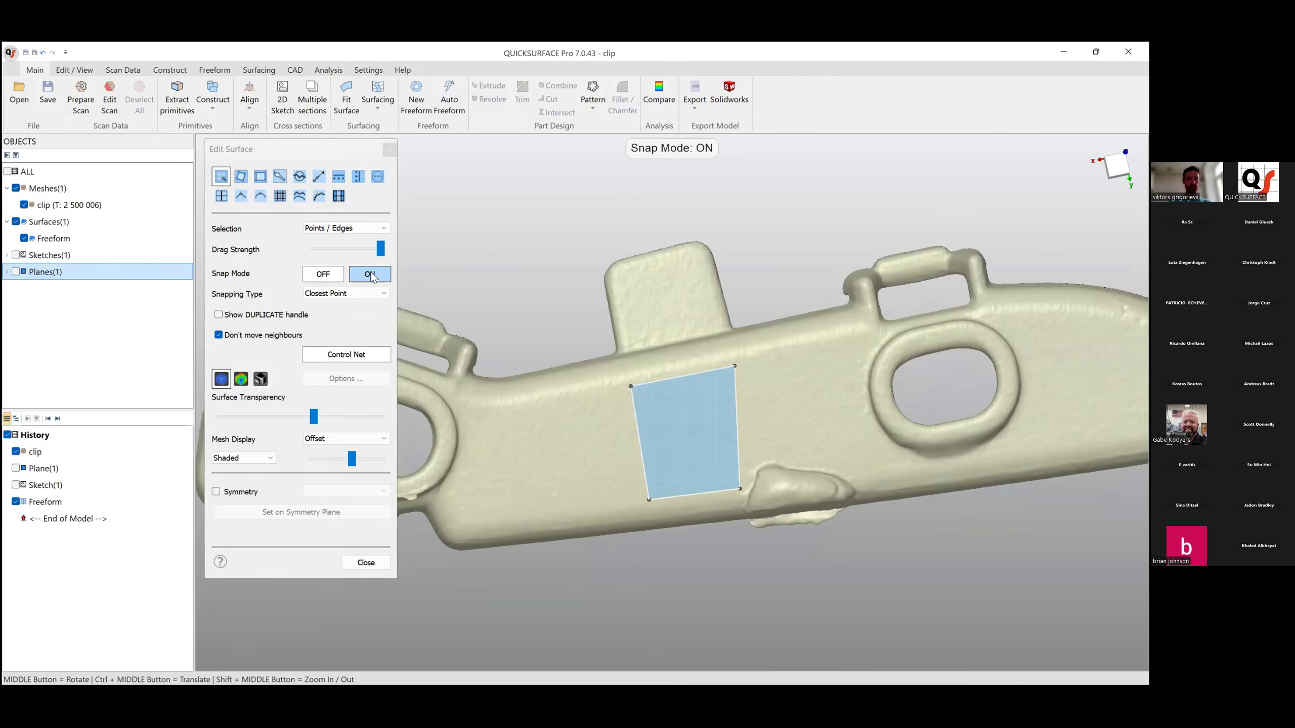
pyautogui.click(239, 382)
pyautogui.moveTo(689, 450); pyautogui.dragTo(668, 448, button='middle')
pyautogui.click(341, 379)
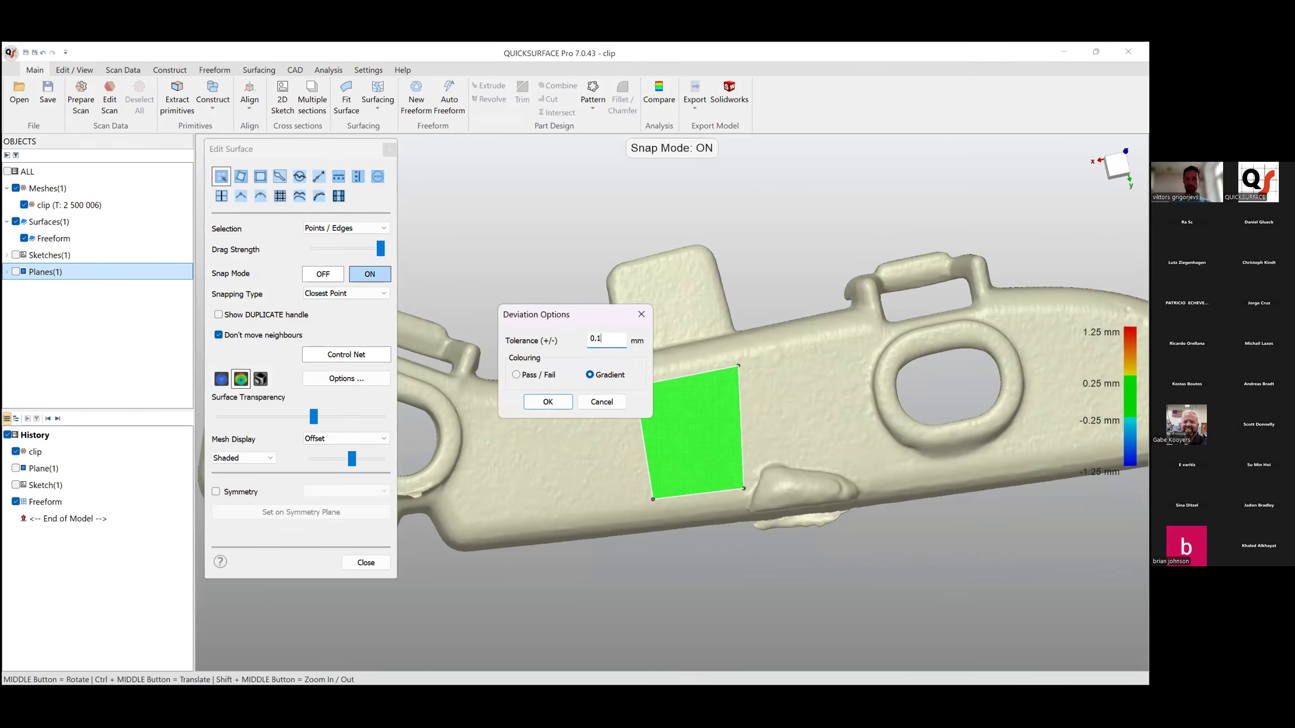
pyautogui.click(557, 405)
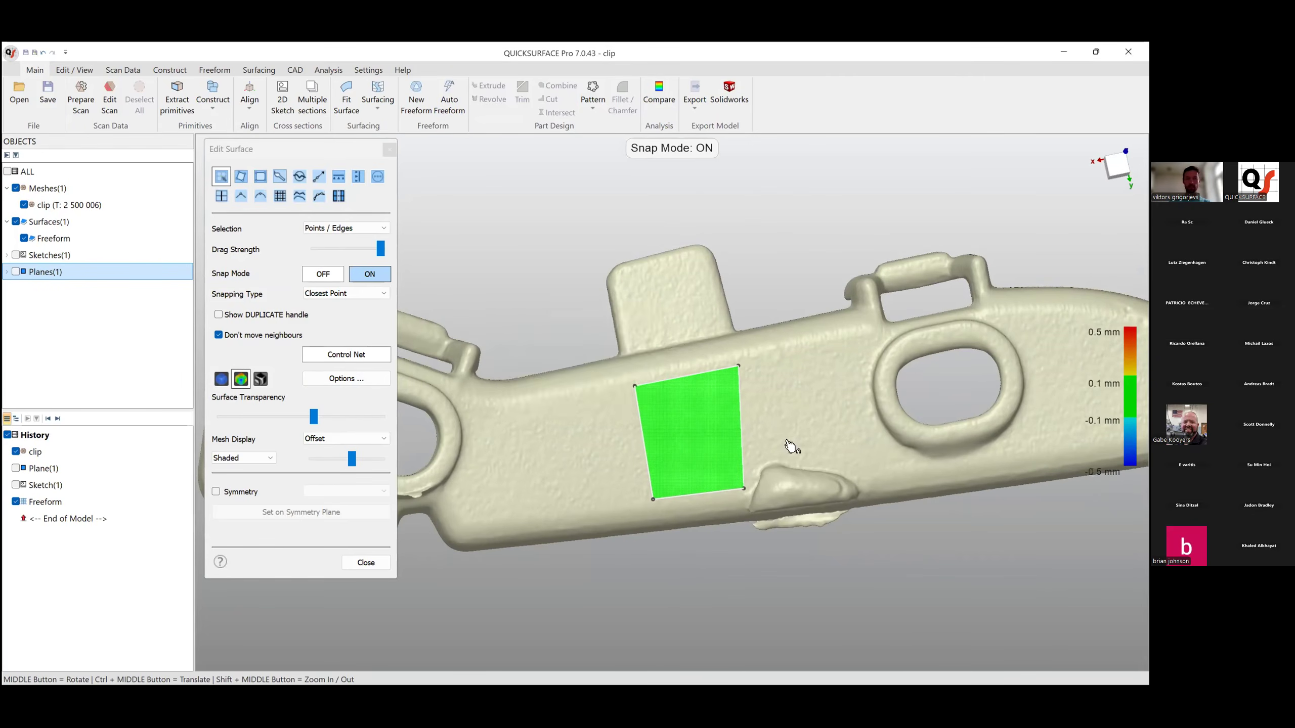
# Duplicate the patch's edge toward the nearer oval hole with the duplicate handle to add a second patch, and turn the handle off.
pyautogui.moveTo(673, 428); pyautogui.dragTo(737, 418, button='middle')
pyautogui.scroll(2, 737, 418)
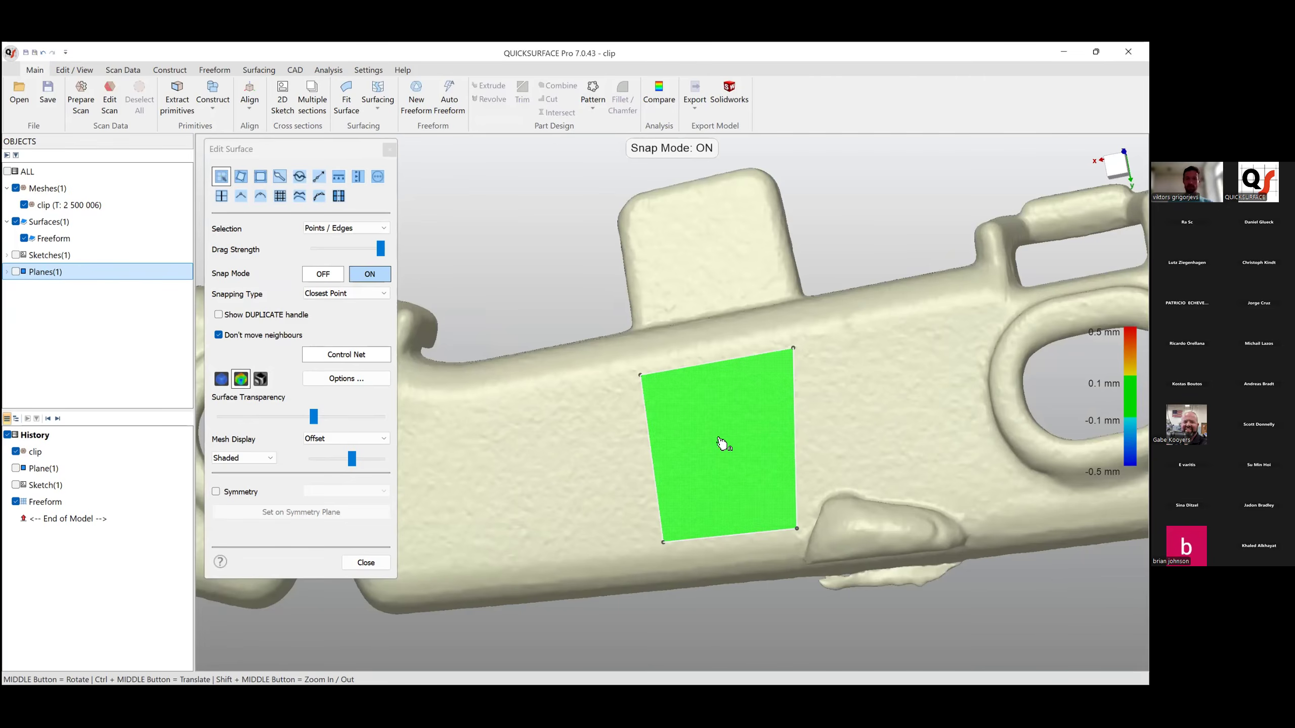
pyautogui.scroll(-3, 677, 442)
pyautogui.moveTo(674, 442); pyautogui.dragTo(705, 463, button='middle')
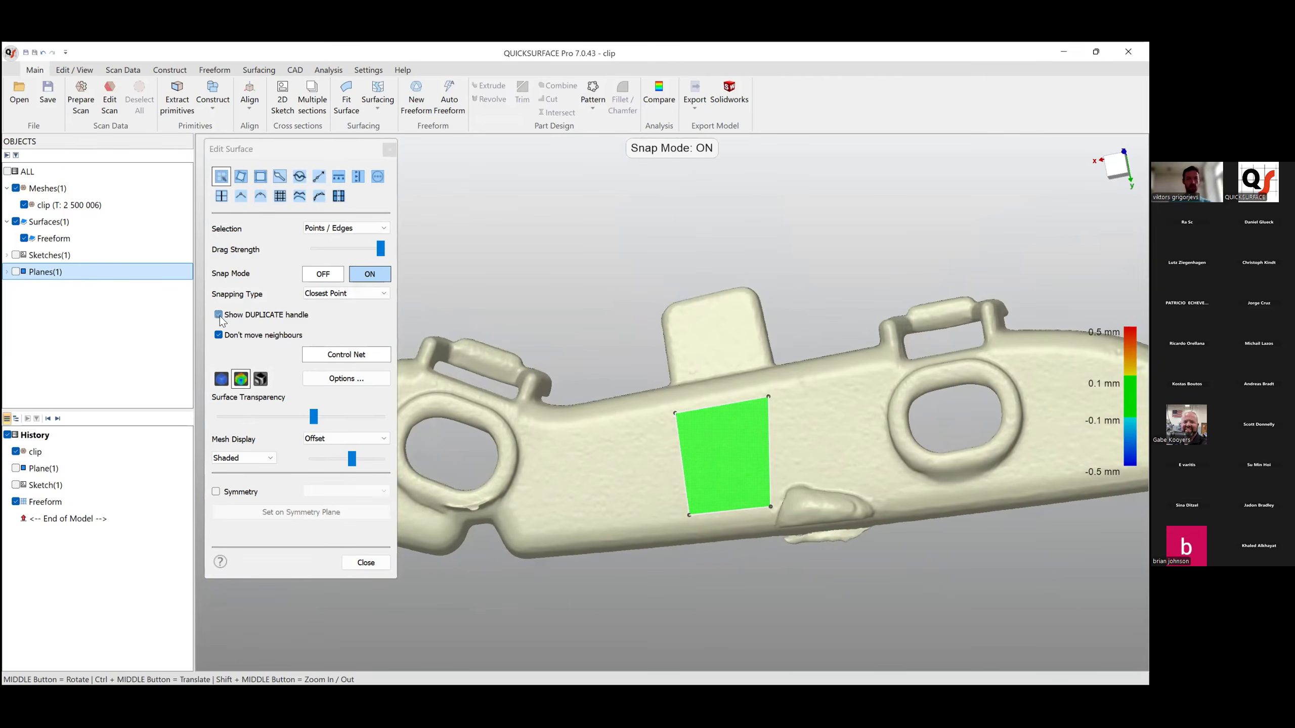
pyautogui.scroll(3, 714, 475)
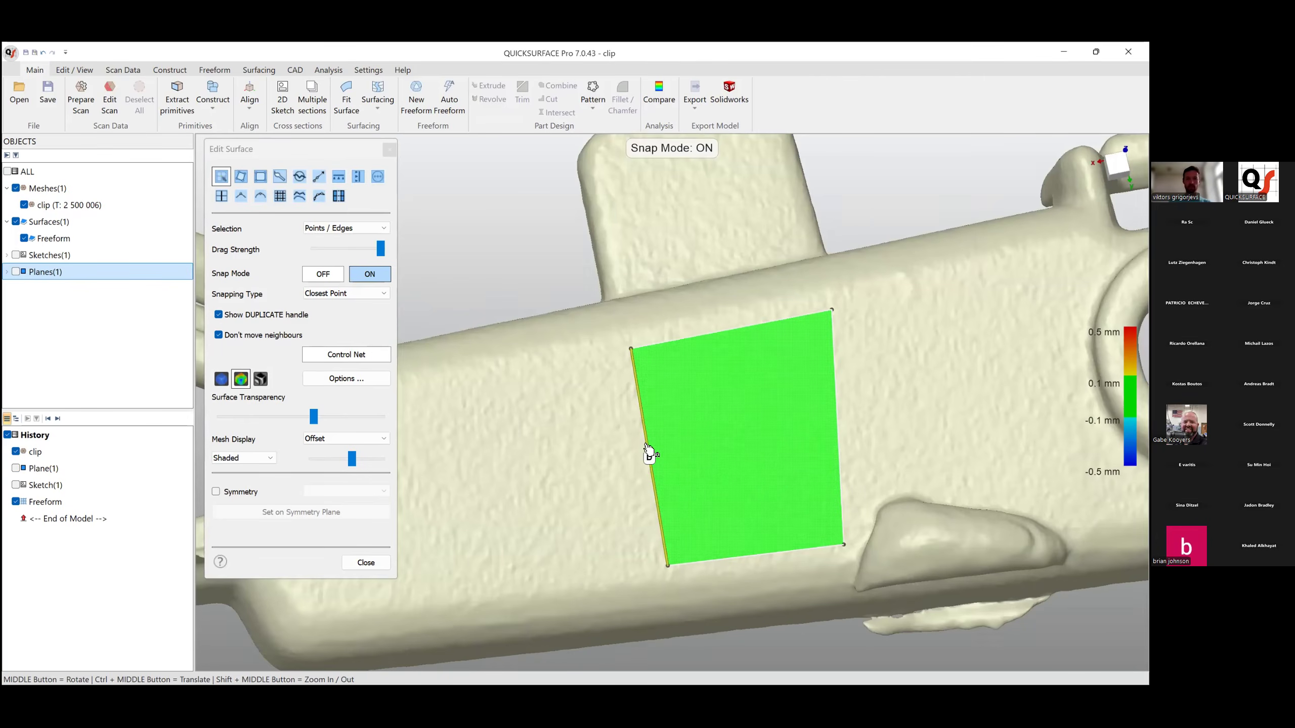
pyautogui.moveTo(648, 452)
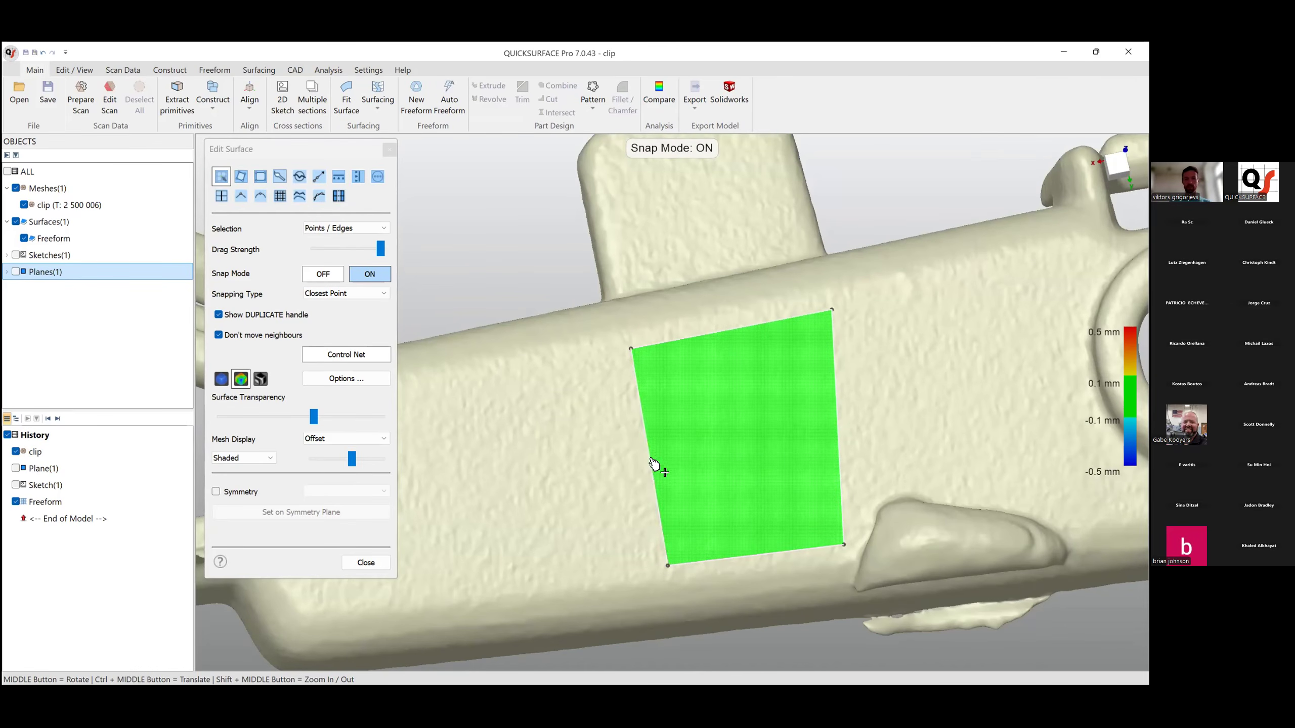
pyautogui.moveTo(650, 460); pyautogui.dragTo(475, 488)
pyautogui.scroll(-3, 673, 454)
pyautogui.scroll(5, 630, 453)
pyautogui.click(542, 489)
pyautogui.click(543, 484)
pyautogui.click(544, 484)
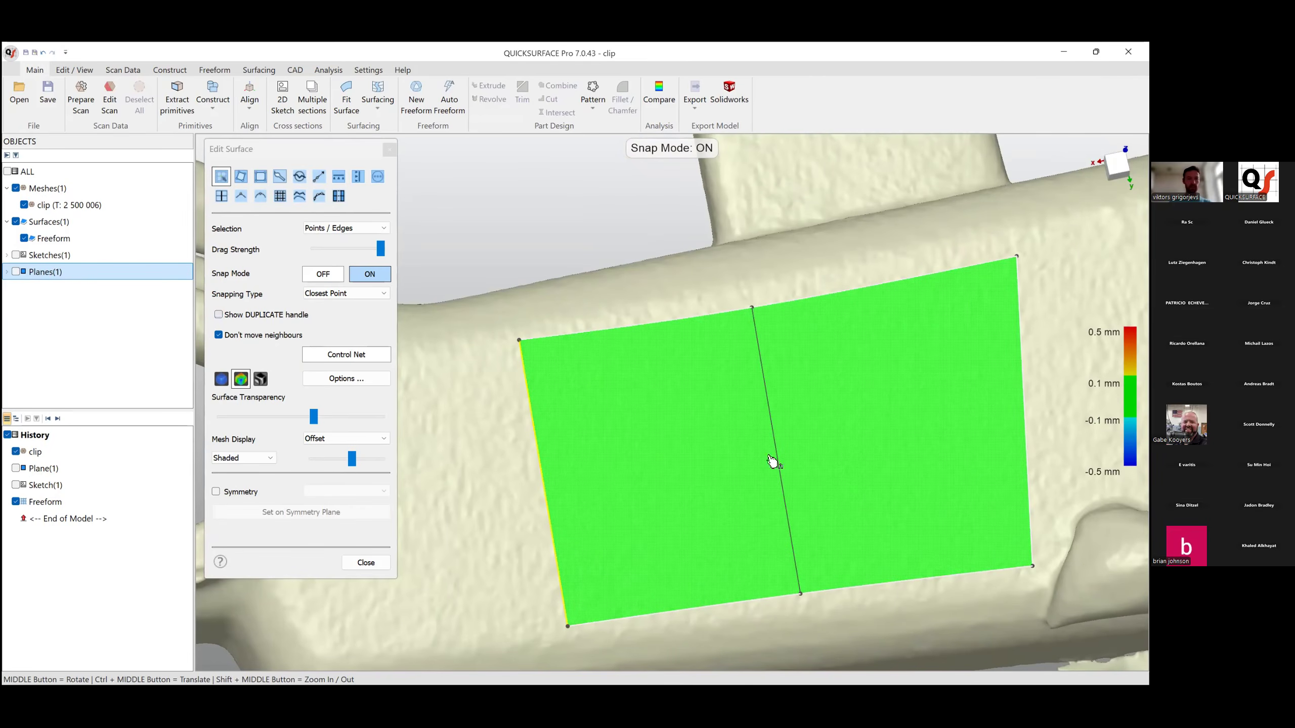
# Extend the second patch's outer edge to add a third patch reaching close to the oval hole's rim.
pyautogui.scroll(-3, 718, 452)
pyautogui.keyDown('ctrl'); pyautogui.moveTo(617, 449); pyautogui.dragTo(693, 433, button='middle'); pyautogui.keyUp('ctrl')
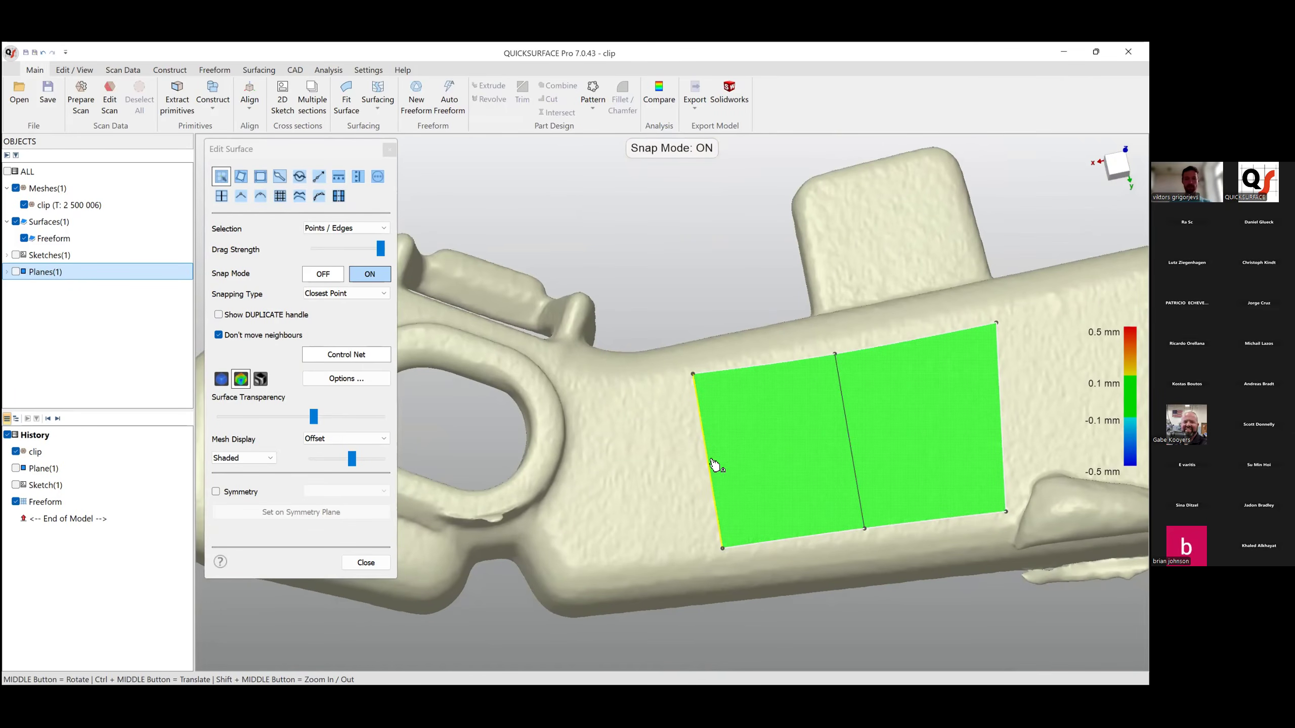
pyautogui.press('alt')
pyautogui.keyDown('alt'); pyautogui.moveTo(711, 462); pyautogui.dragTo(592, 468); pyautogui.keyUp('alt')
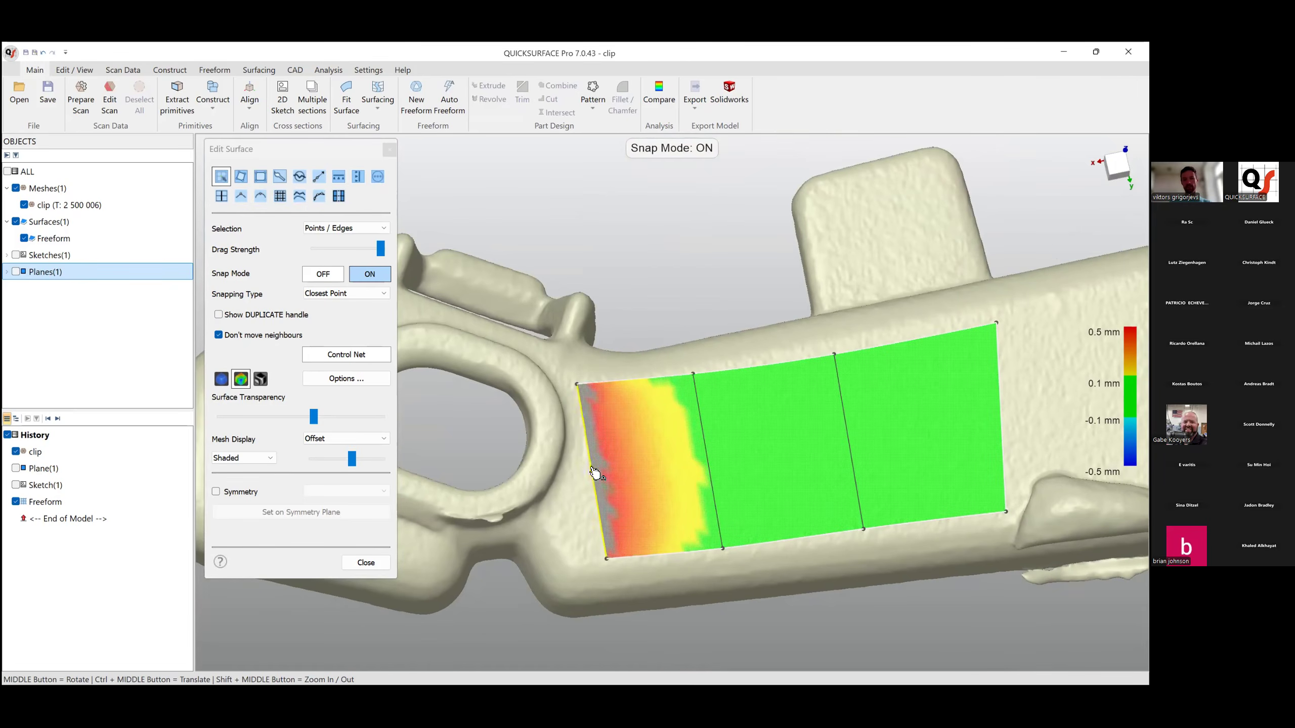
# Reposition the third patch's corner points so it fits the scan beside the oval hole's rim.
pyautogui.moveTo(606, 558); pyautogui.dragTo(571, 558)
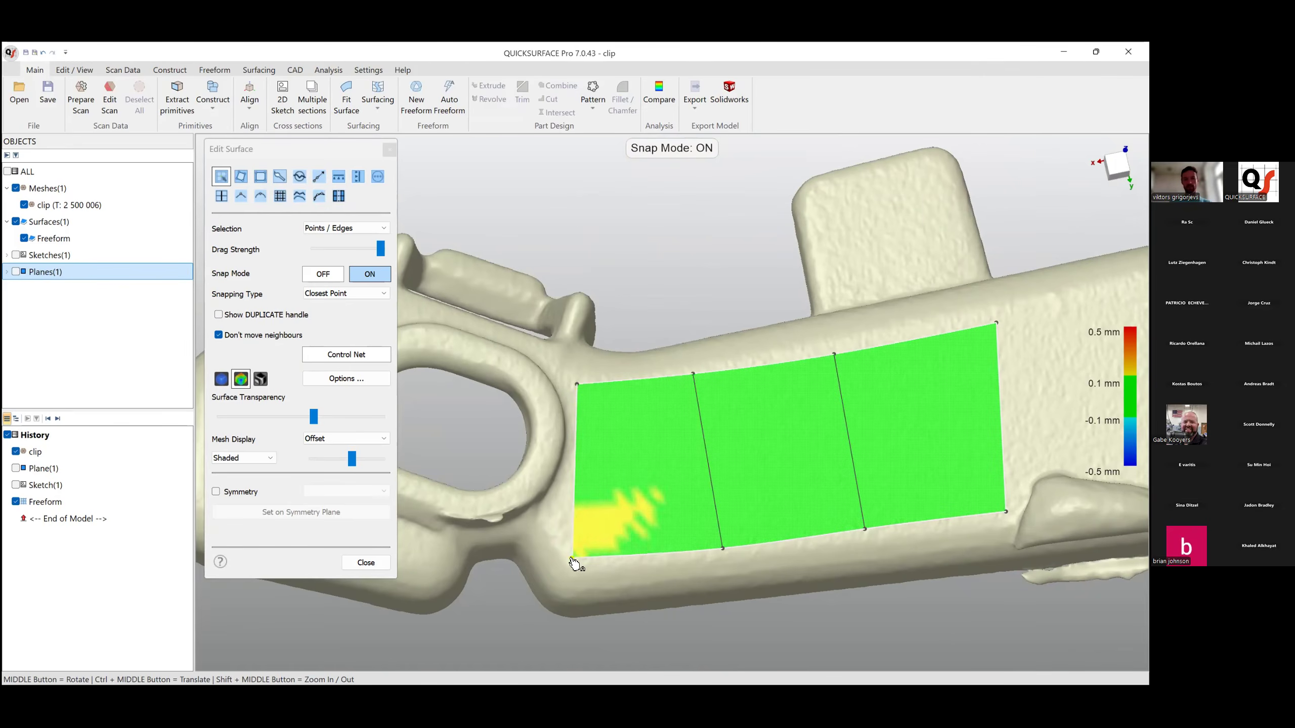
pyautogui.moveTo(693, 375)
pyautogui.mouseDown()
pyautogui.moveTo(716, 378)
pyautogui.moveTo(705, 377)
pyautogui.mouseUp()
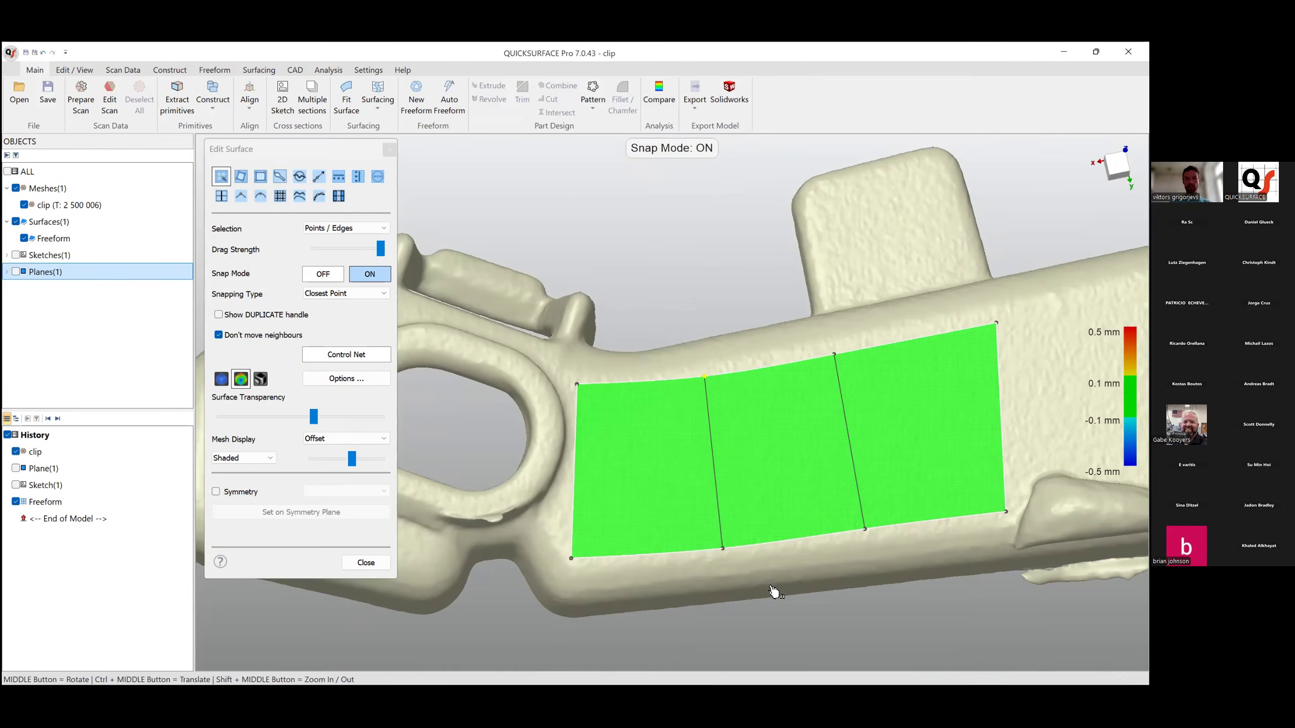
pyautogui.moveTo(724, 549); pyautogui.dragTo(726, 551)
pyautogui.scroll(-5, 727, 533)
pyautogui.moveTo(741, 504)
pyautogui.keyDown('ctrl'); pyautogui.mouseDown(button='middle')
pyautogui.moveTo(660, 508)
pyautogui.moveTo(742, 507)
pyautogui.mouseUp(button='middle'); pyautogui.keyUp('ctrl')
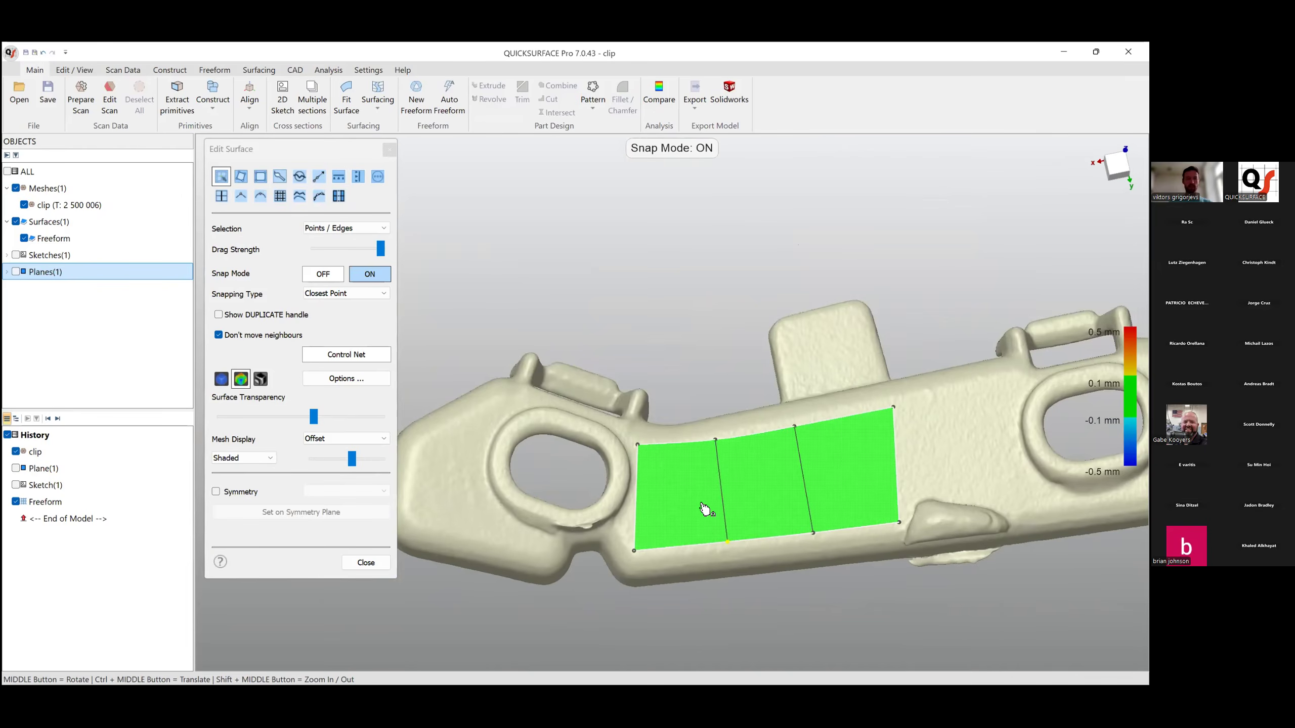
# Display the scan mesh with Curvature 1 colouring.
pyautogui.click(269, 459)
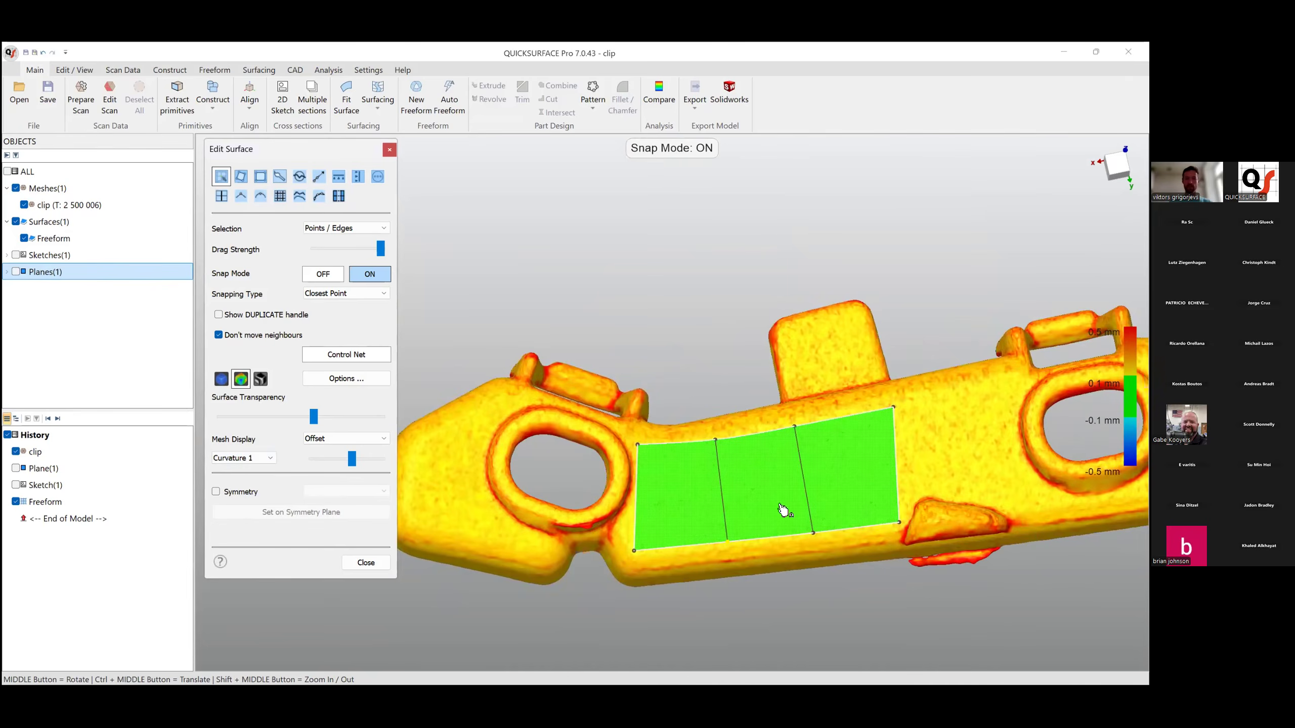
pyautogui.scroll(3, 781, 512)
pyautogui.moveTo(682, 502); pyautogui.dragTo(939, 338, button='middle')
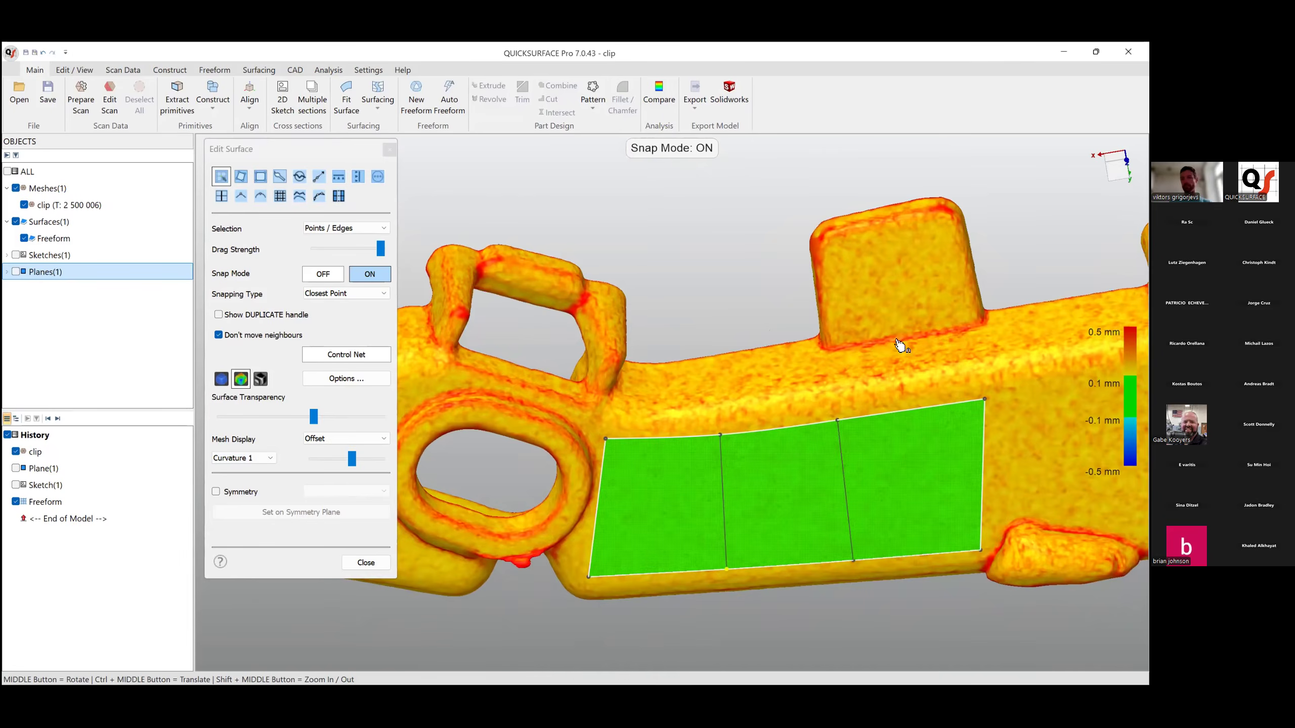
# Adjust the patch points along both long sides of the strip to follow the edges of the broad face.
pyautogui.moveTo(733, 475); pyautogui.dragTo(836, 413, button='middle')
pyautogui.moveTo(836, 414); pyautogui.dragTo(836, 411)
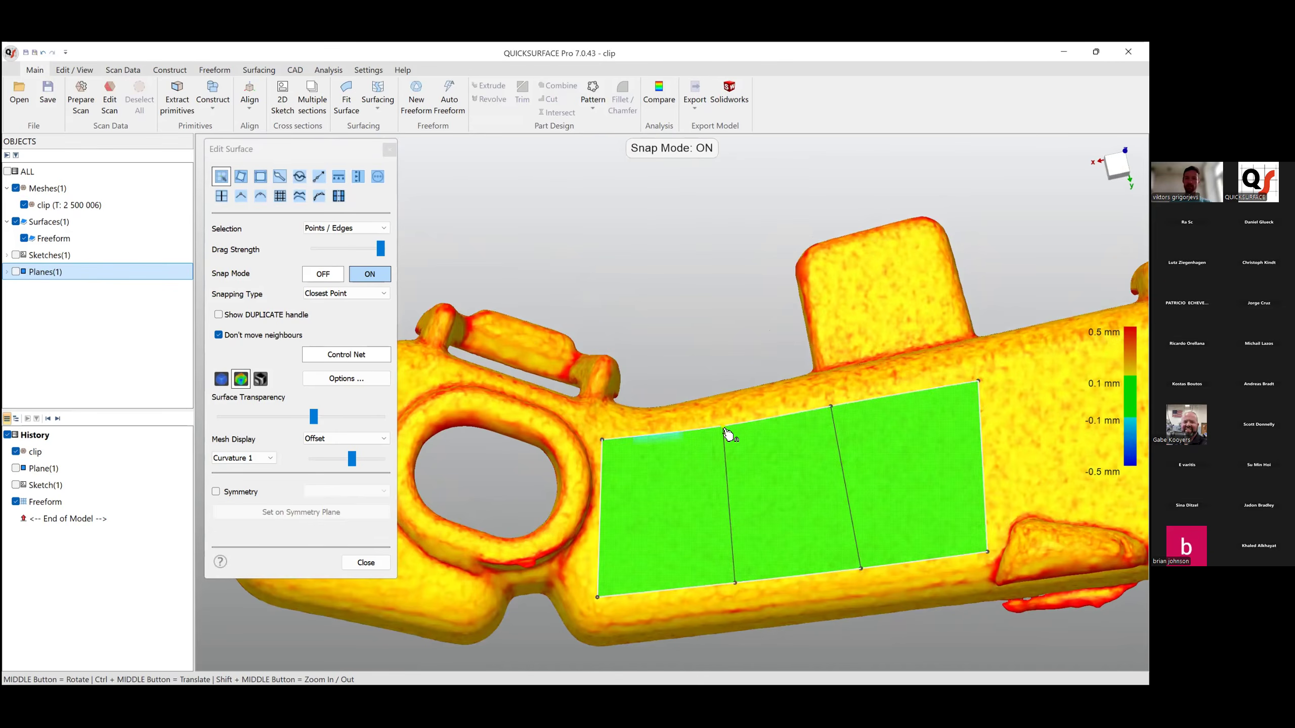
pyautogui.moveTo(904, 453); pyautogui.dragTo(897, 411, button='middle')
pyautogui.moveTo(881, 394); pyautogui.dragTo(870, 386)
pyautogui.moveTo(888, 564); pyautogui.dragTo(894, 565)
# Extend the strip's other end past the raised bump with a fourth patch reaching the second oval hole.
pyautogui.moveTo(781, 575); pyautogui.dragTo(746, 593, button='middle')
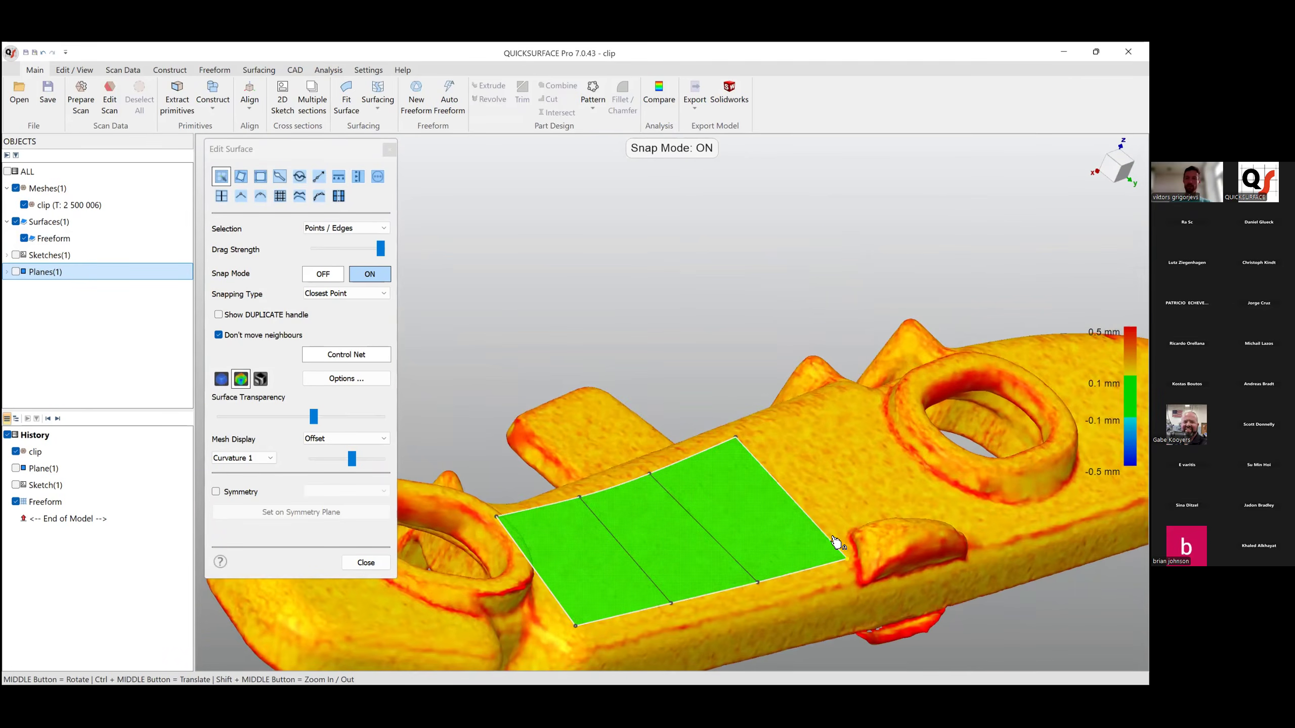
pyautogui.scroll(-5, 812, 562)
pyautogui.scroll(5, 812, 563)
pyautogui.moveTo(812, 563); pyautogui.dragTo(887, 392, button='middle')
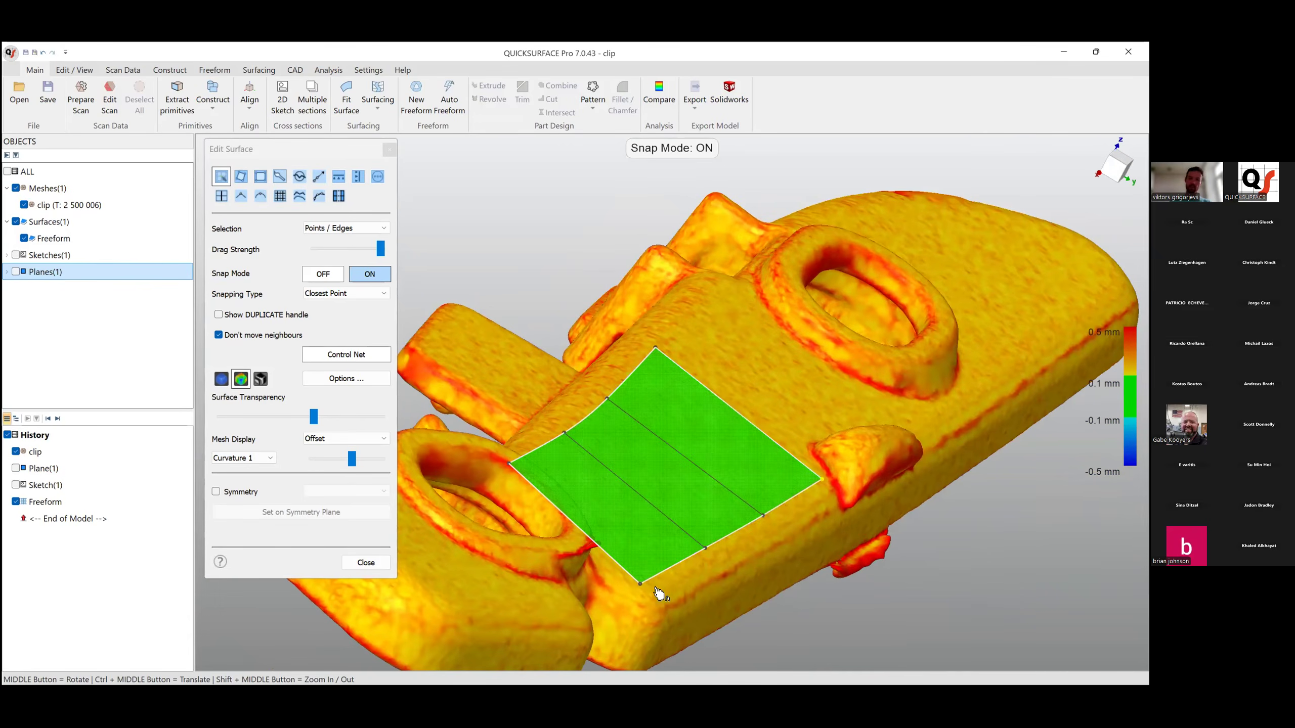
pyautogui.moveTo(675, 502); pyautogui.dragTo(712, 462, button='middle')
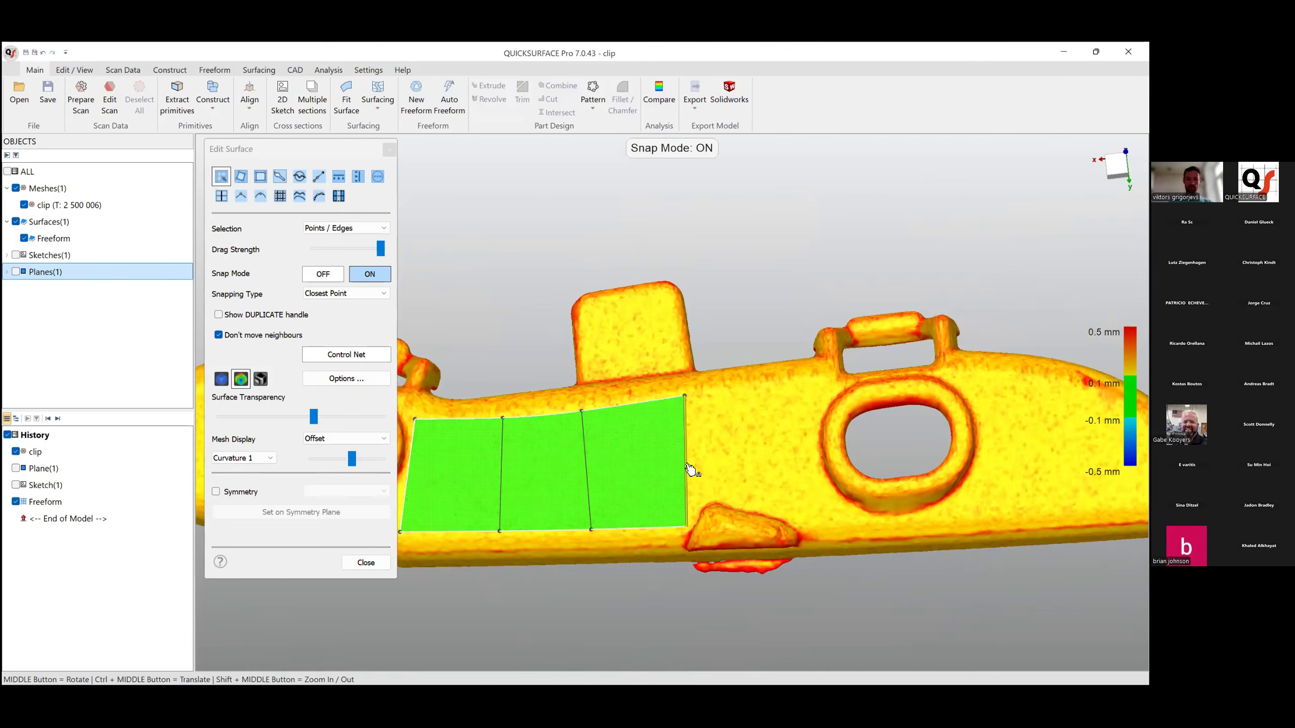
pyautogui.moveTo(686, 468); pyautogui.dragTo(807, 413)
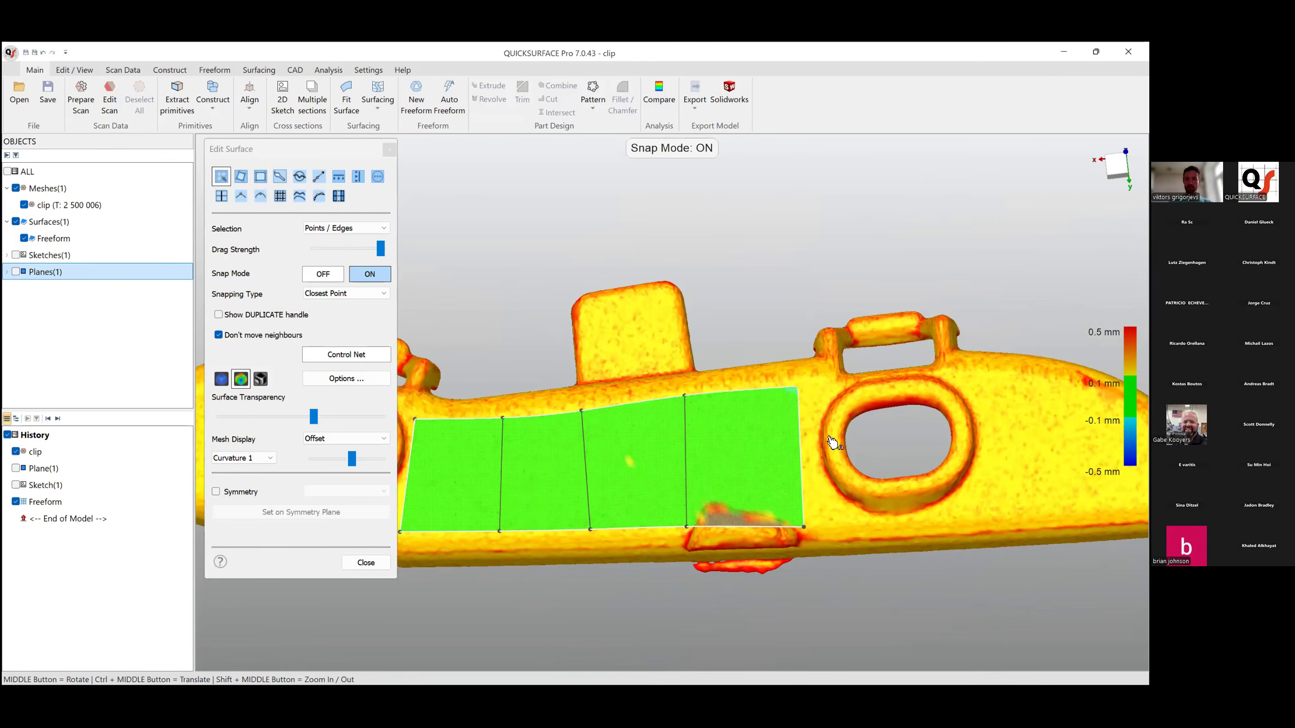
# Extend the patch strip across the second oval hole toward the part's rounded end.
pyautogui.keyDown('ctrl'); pyautogui.moveTo(739, 495); pyautogui.dragTo(679, 487, button='middle'); pyautogui.keyUp('ctrl')
pyautogui.moveTo(694, 477); pyautogui.dragTo(720, 471)
pyautogui.moveTo(719, 534); pyautogui.dragTo(1070, 500)
pyautogui.scroll(-3, 1012, 492)
pyautogui.keyDown('ctrl'); pyautogui.moveTo(515, 459); pyautogui.dragTo(655, 443, button='middle'); pyautogui.keyUp('ctrl')
pyautogui.scroll(2, 663, 459)
pyautogui.moveTo(738, 494); pyautogui.dragTo(646, 376)
pyautogui.moveTo(626, 477); pyautogui.dragTo(541, 436)
pyautogui.moveTo(571, 384); pyautogui.dragTo(539, 415)
# Extend the patch strip to the part's rounded end and shift the patch division beside the second oval hole.
pyautogui.moveTo(700, 453); pyautogui.dragTo(822, 439, button='middle')
pyautogui.moveTo(822, 435); pyautogui.dragTo(885, 485)
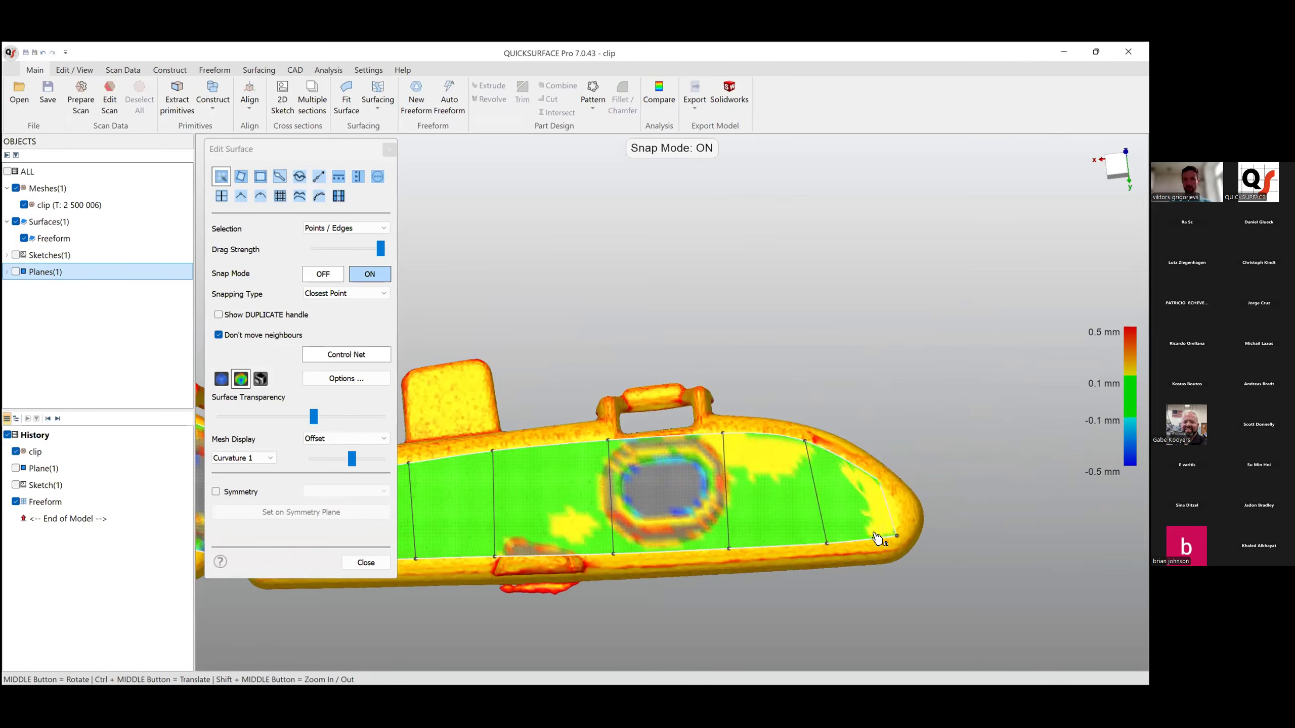
pyautogui.scroll(3, 882, 485)
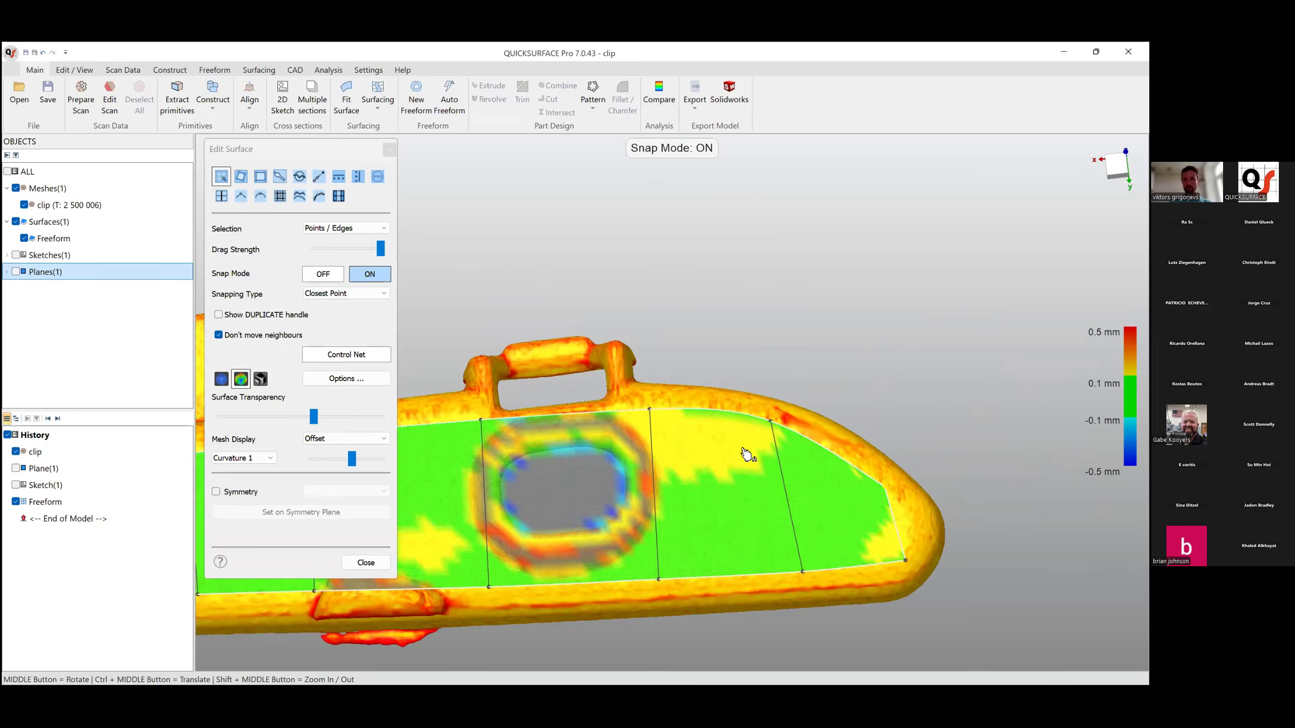
pyautogui.moveTo(658, 440); pyautogui.dragTo(666, 431)
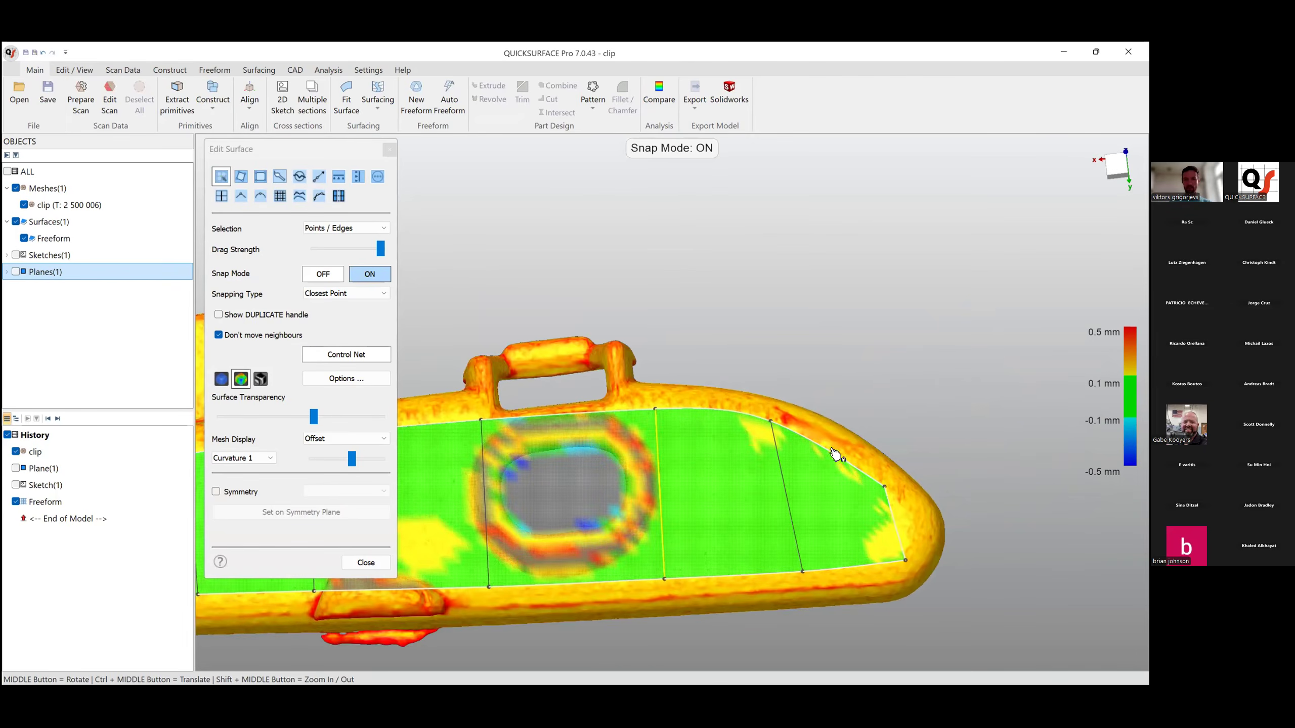
# Examine the deviation colours and patch divisions along the whole strip from the rounded end to the notched end.
pyautogui.scroll(-3, 708, 500)
pyautogui.keyDown('ctrl'); pyautogui.moveTo(588, 527); pyautogui.dragTo(693, 509, button='middle'); pyautogui.keyUp('ctrl')
pyautogui.scroll(4, 578, 504)
pyautogui.keyDown('ctrl'); pyautogui.moveTo(453, 522); pyautogui.dragTo(675, 512, button='middle'); pyautogui.keyUp('ctrl')
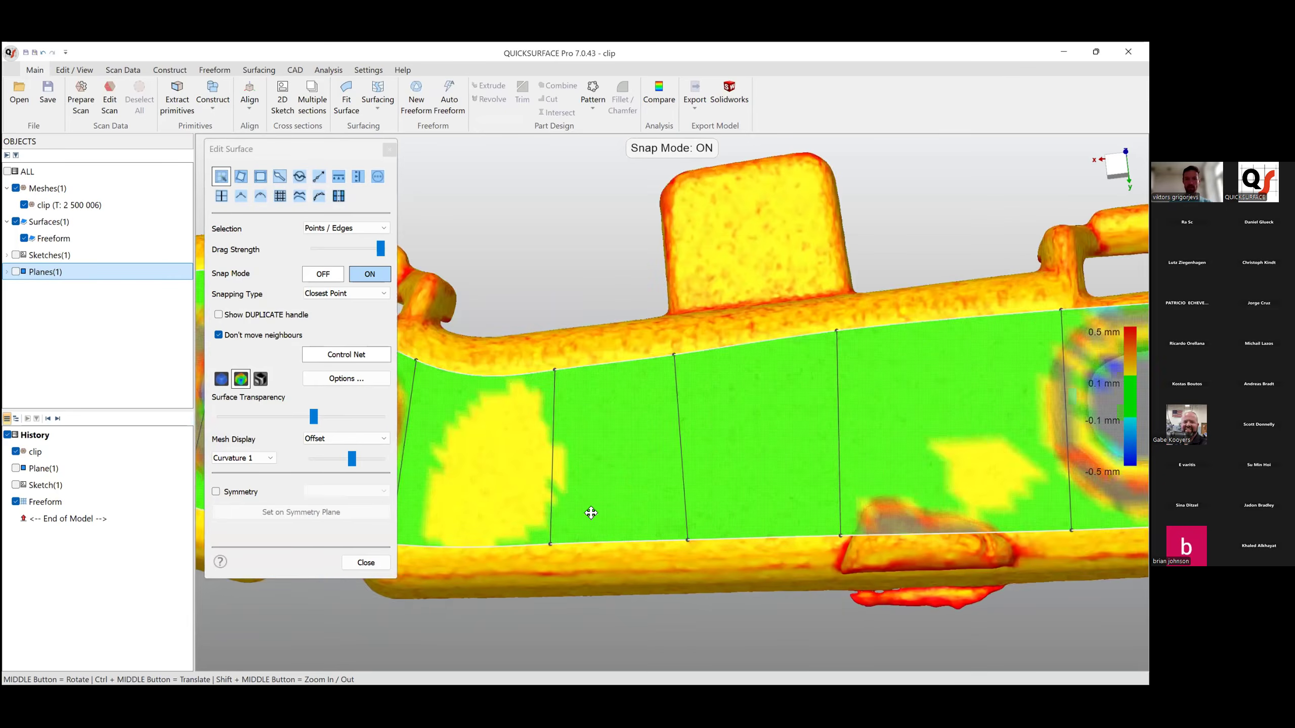
pyautogui.keyDown('ctrl'); pyautogui.moveTo(591, 513); pyautogui.dragTo(708, 483, button='middle'); pyautogui.keyUp('ctrl')
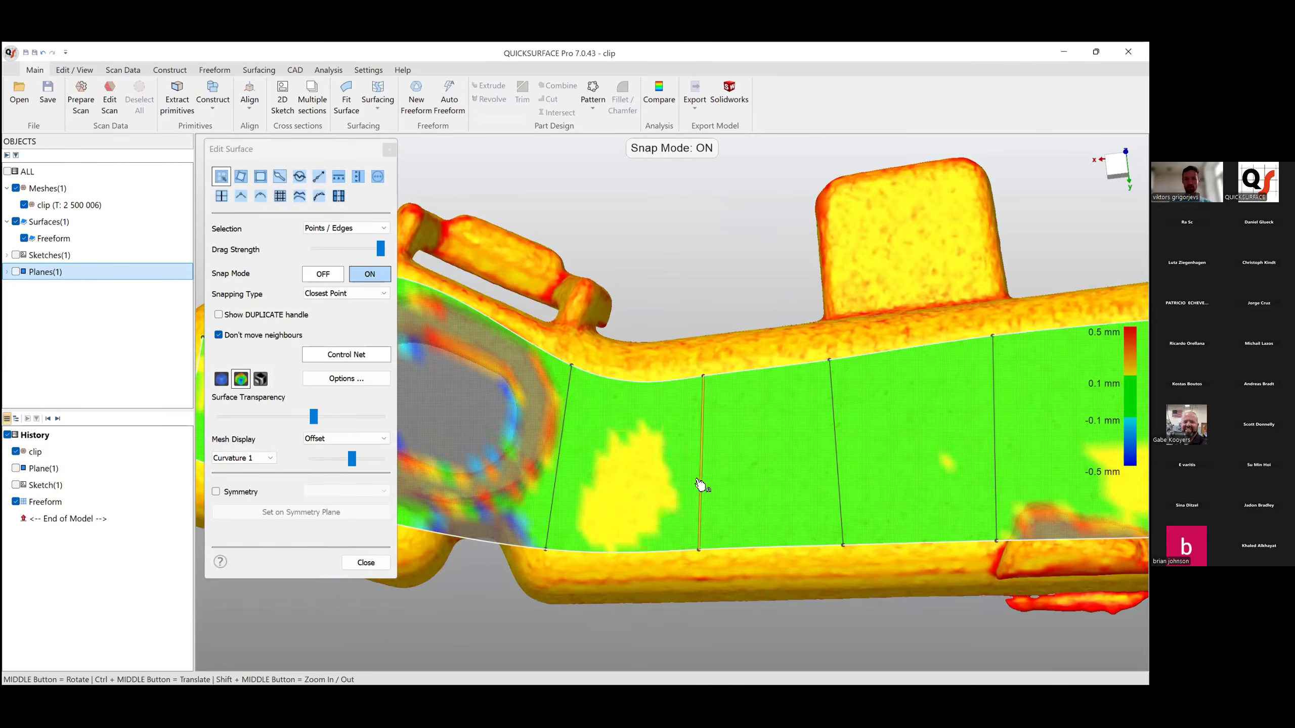
pyautogui.scroll(-5, 702, 485)
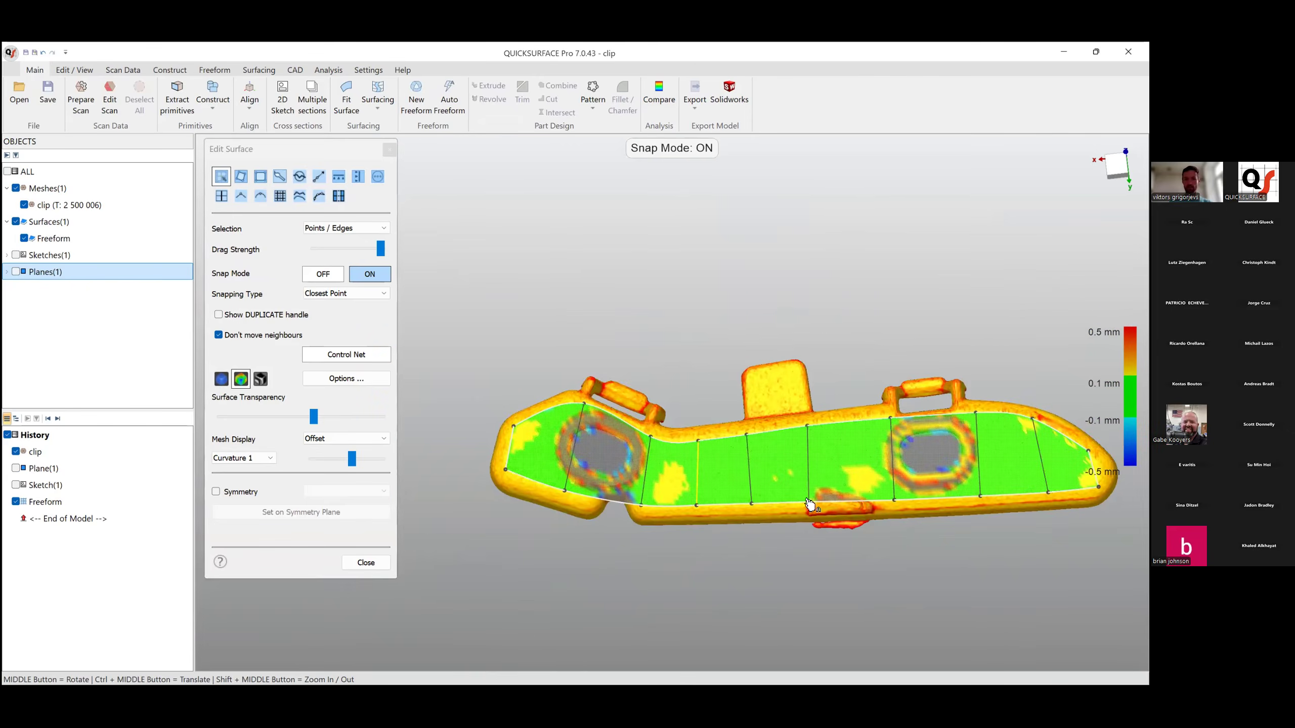
pyautogui.scroll(2, 663, 436)
pyautogui.scroll(2, 663, 434)
pyautogui.scroll(-2, 775, 562)
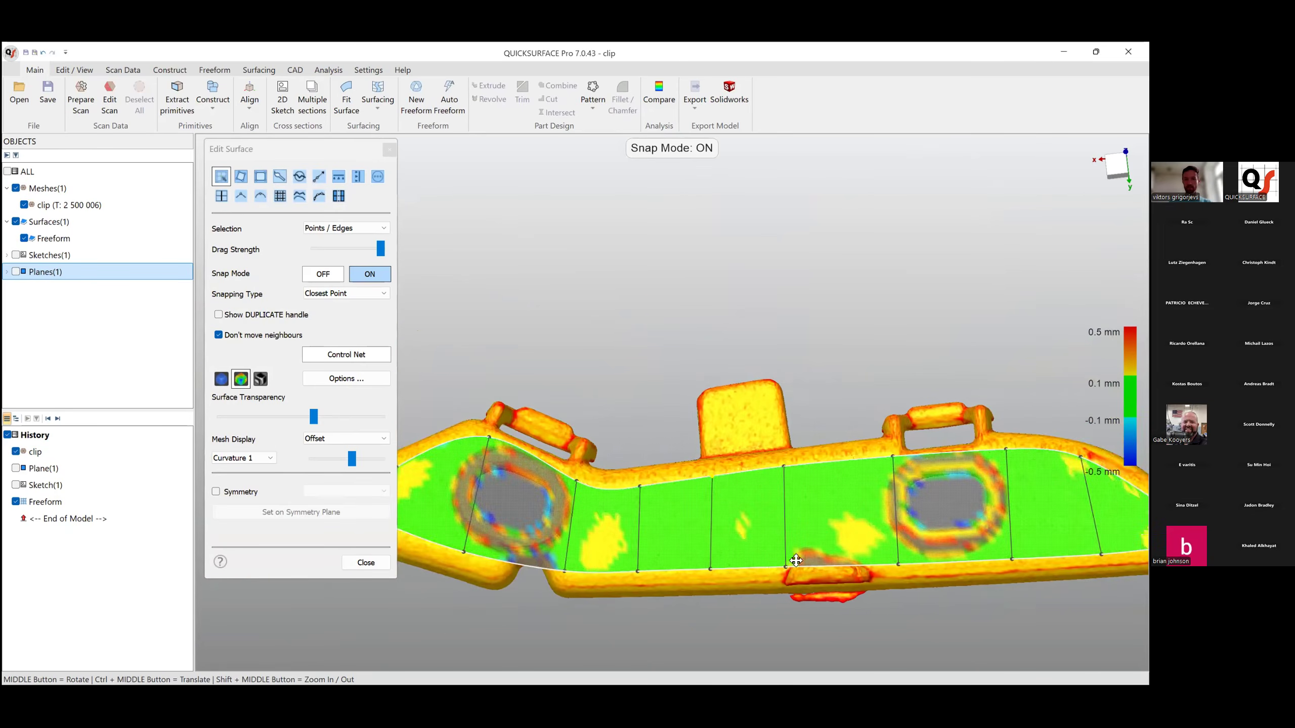
pyautogui.scroll(1, 726, 548)
pyautogui.moveTo(848, 552); pyautogui.dragTo(484, 537, button='middle')
pyautogui.moveTo(765, 595); pyautogui.dragTo(725, 500, button='middle')
pyautogui.scroll(-3, 789, 488)
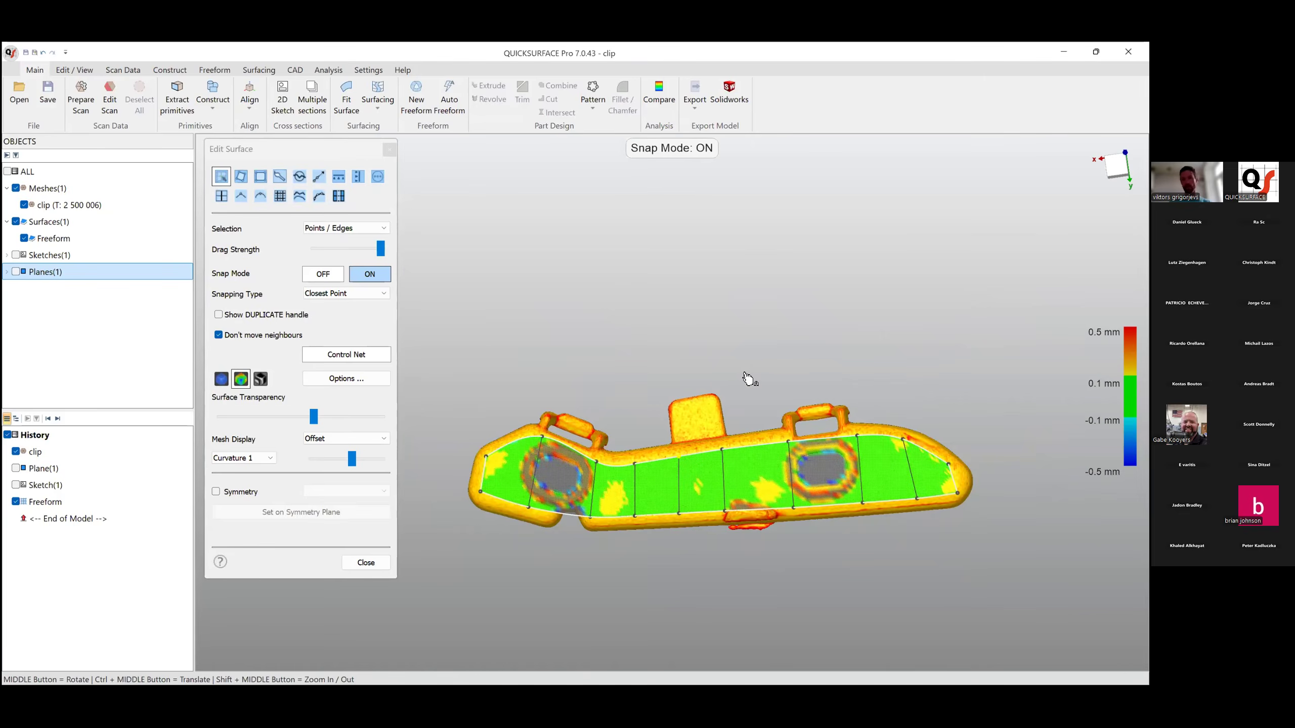
pyautogui.keyDown('ctrl'); pyautogui.moveTo(527, 482); pyautogui.dragTo(554, 497, button='middle'); pyautogui.keyUp('ctrl')
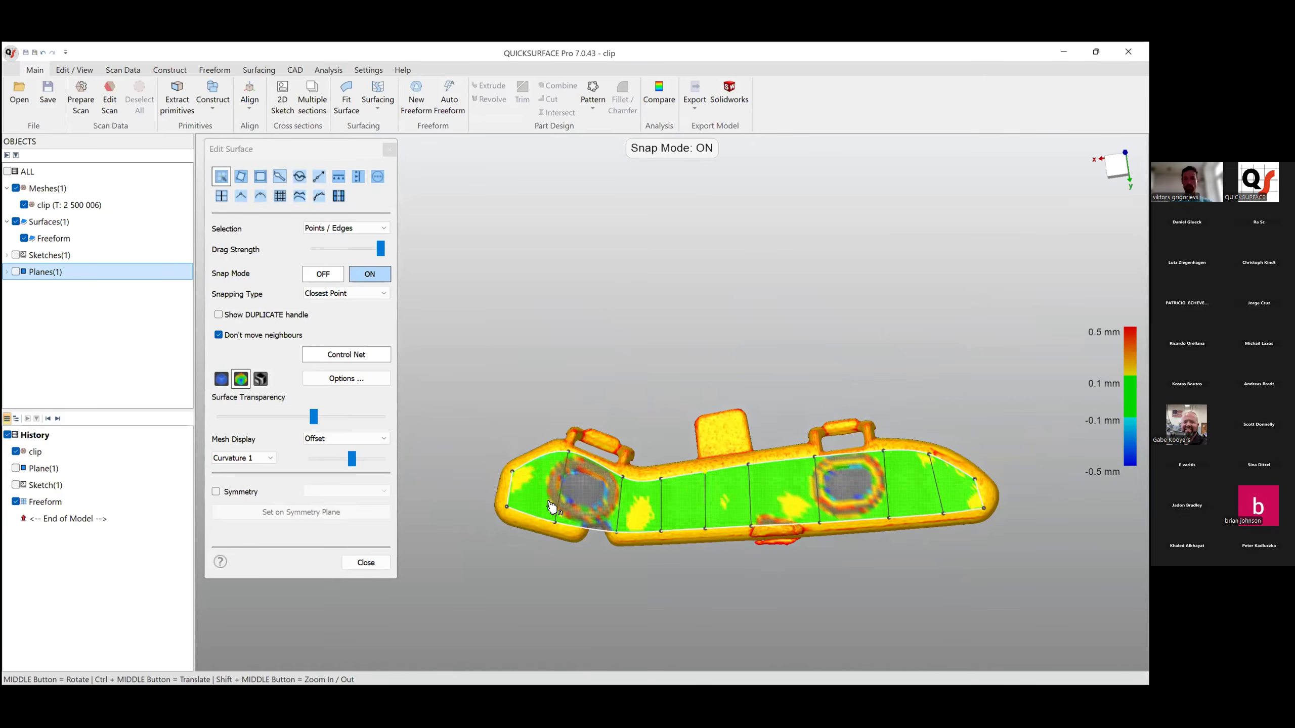
pyautogui.scroll(2, 552, 506)
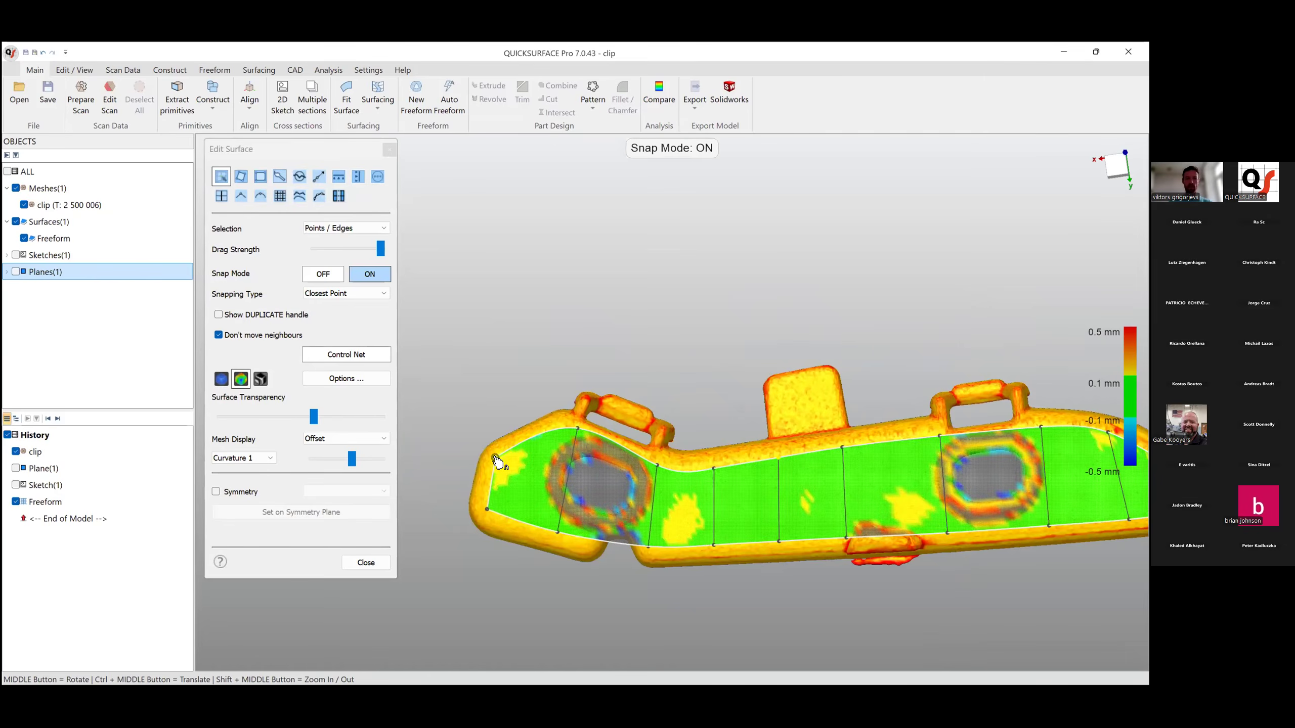
pyautogui.click(319, 180)
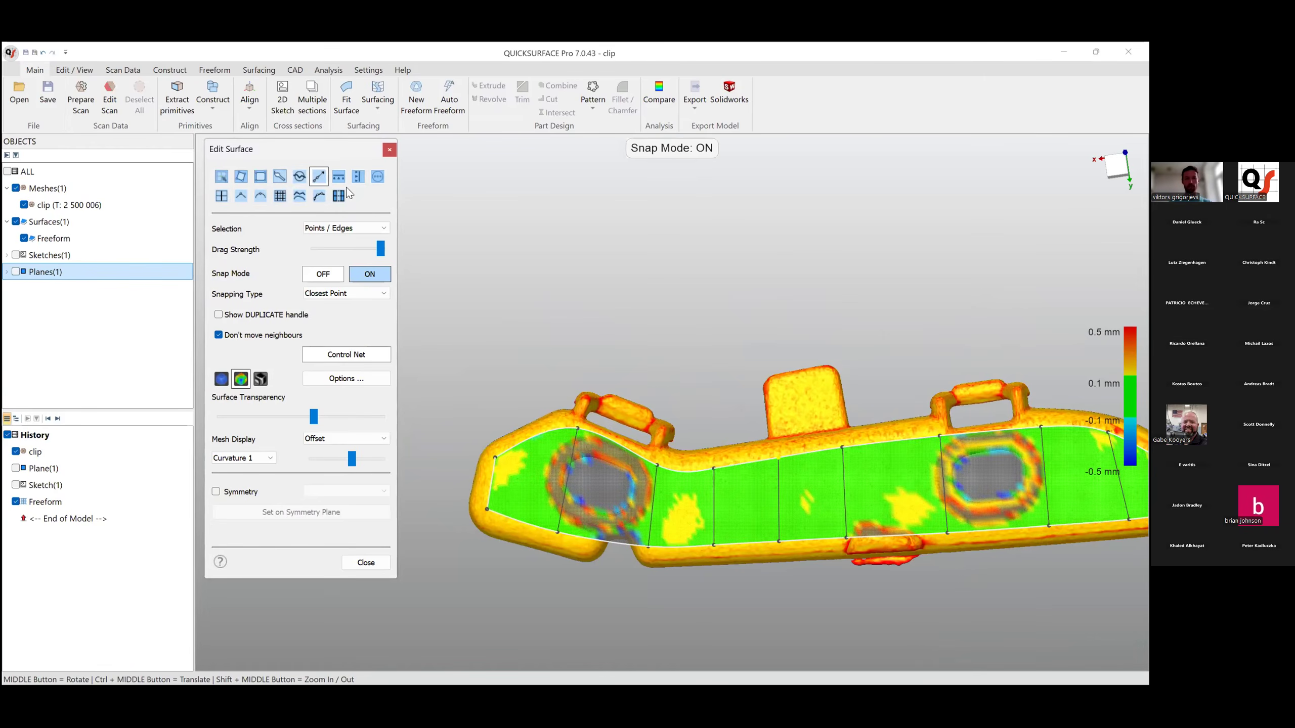
pyautogui.moveTo(543, 440); pyautogui.dragTo(544, 371)
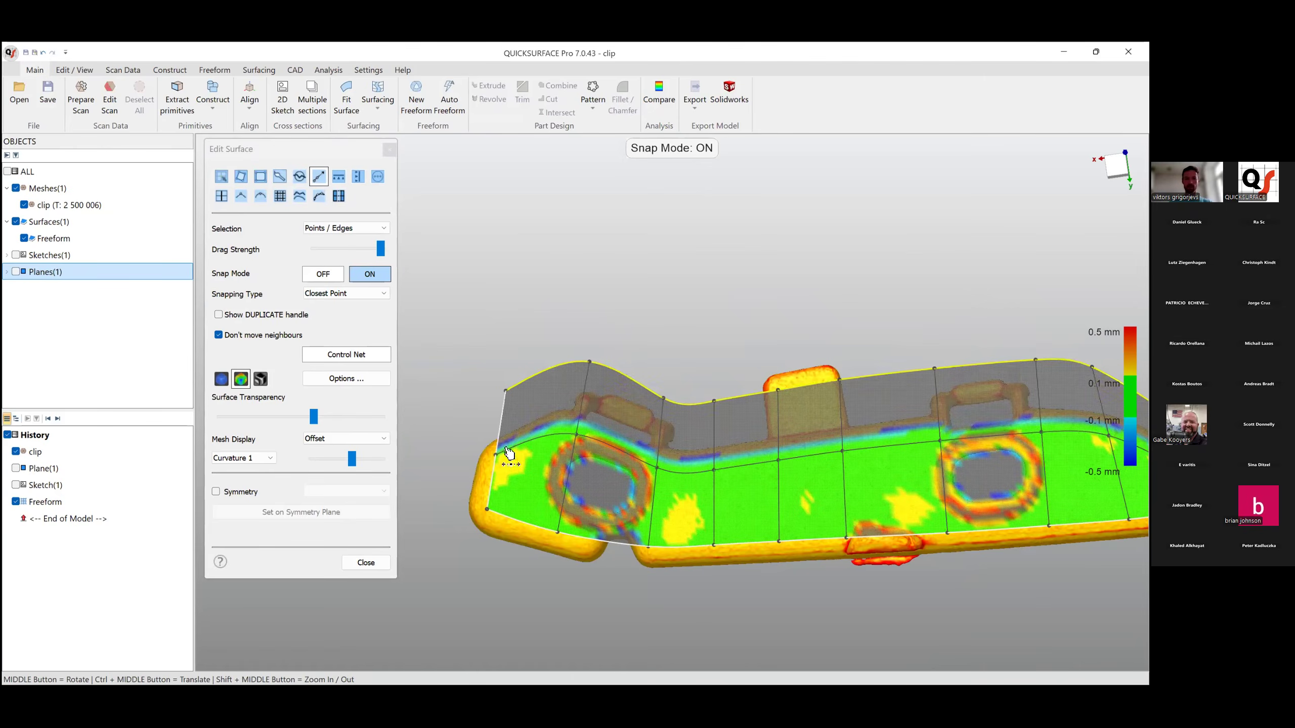
pyautogui.moveTo(501, 440); pyautogui.dragTo(447, 444)
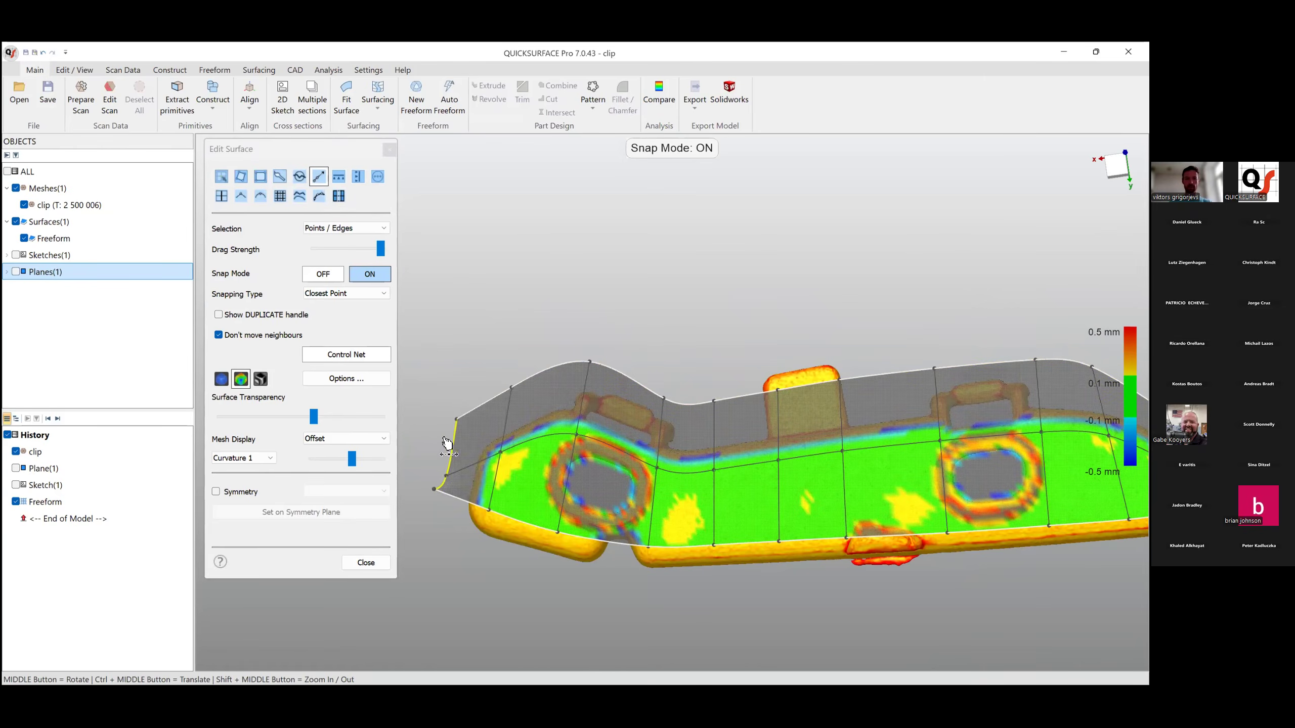
pyautogui.moveTo(529, 537); pyautogui.dragTo(515, 599)
pyautogui.scroll(-2, 535, 510)
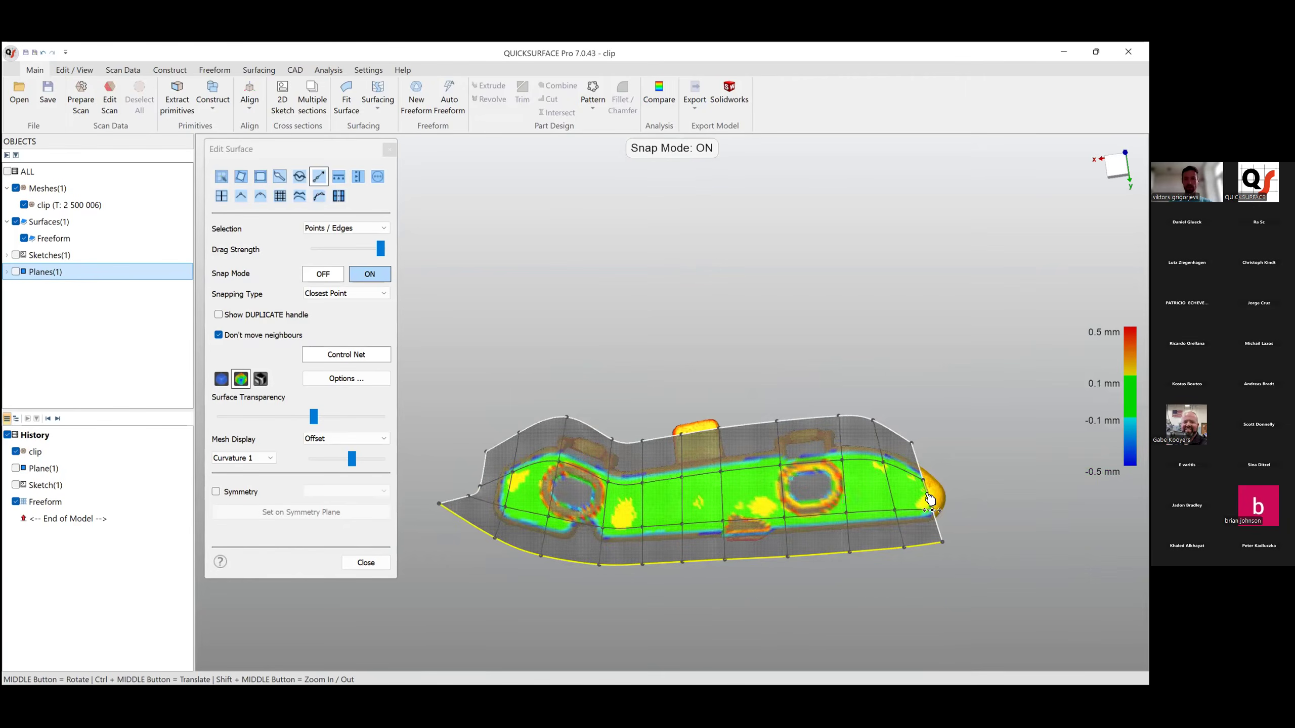
pyautogui.scroll(2, 483, 491)
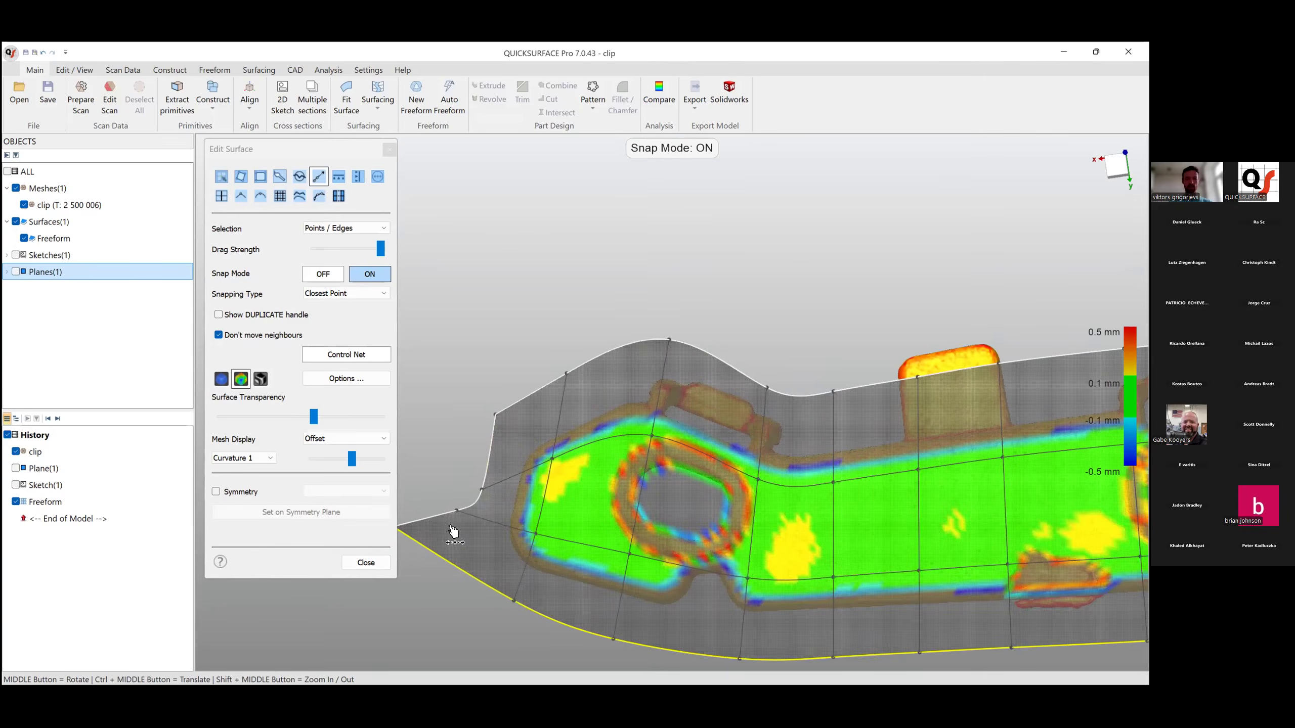
pyautogui.hotkey('ctrl', 'z')
pyautogui.hotkey('ctrl', 'z')
pyautogui.hotkey('ctrl', 'z')
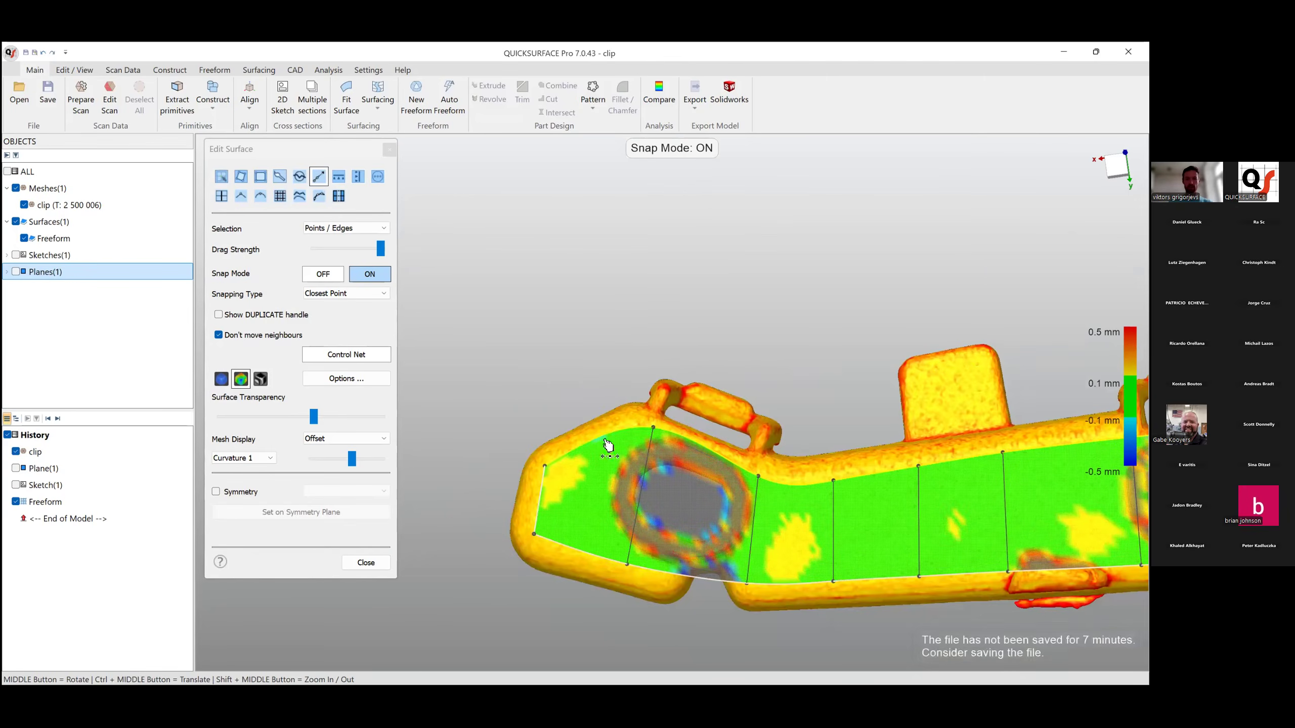
# Turn snapping off and move the strip's upper corner point at the notched end outward past the part's edge.
pyautogui.click(330, 277)
pyautogui.click(547, 467)
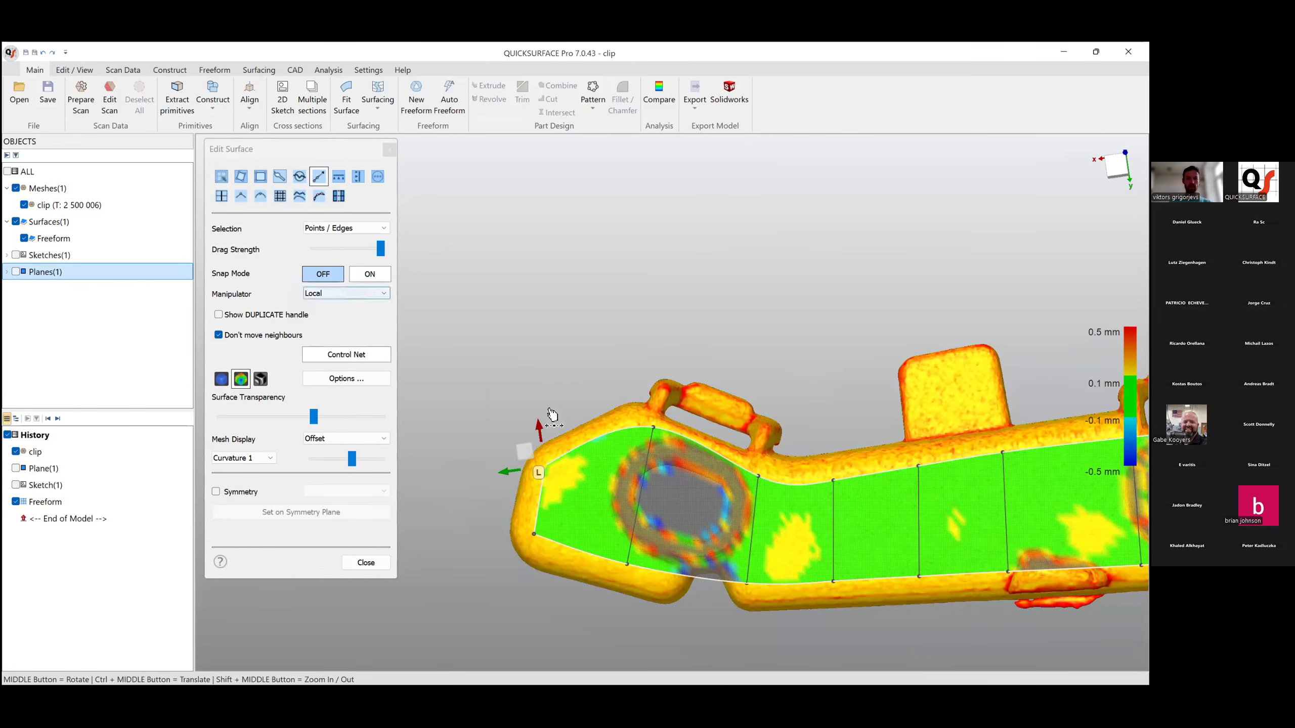
pyautogui.moveTo(608, 331); pyautogui.dragTo(587, 533, button='middle')
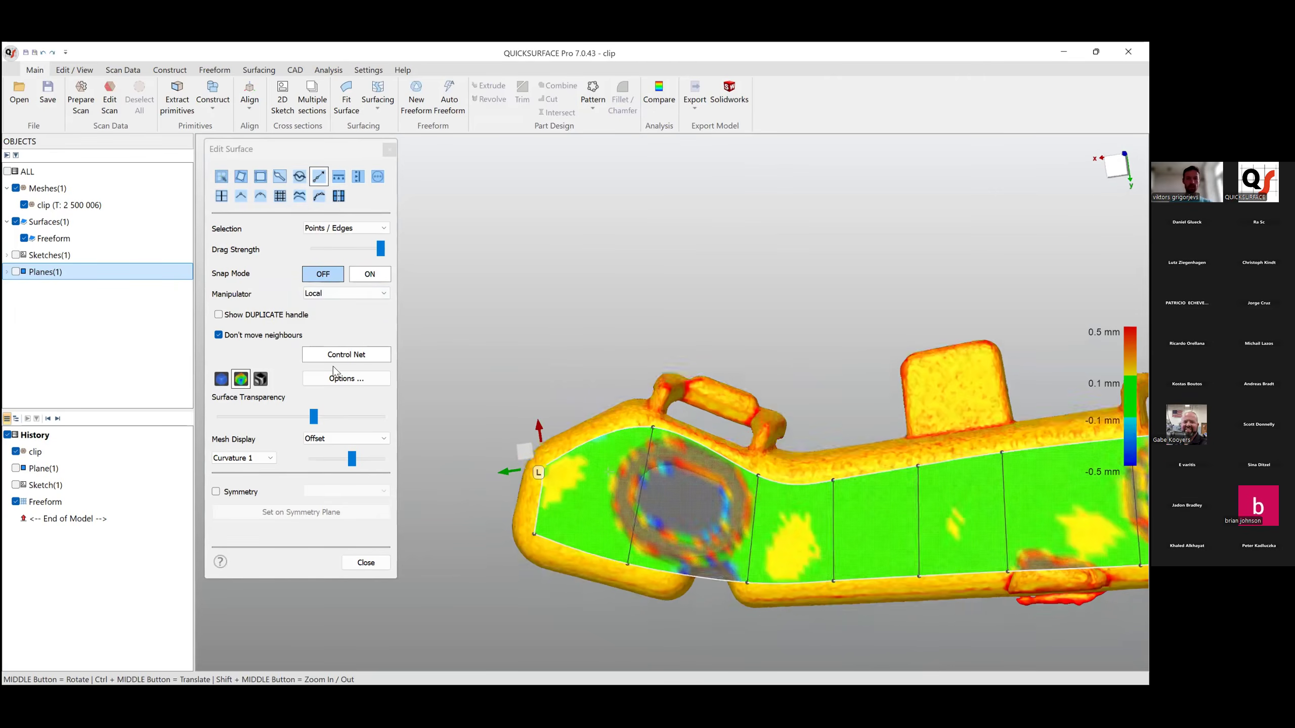
pyautogui.moveTo(525, 452); pyautogui.dragTo(530, 396)
# Move the strip's upper corner point at the rounded end outward to straighten the surface's short edge.
pyautogui.scroll(-4, 657, 458)
pyautogui.scroll(3, 846, 479)
pyautogui.click(839, 452)
pyautogui.moveTo(848, 452); pyautogui.dragTo(840, 406)
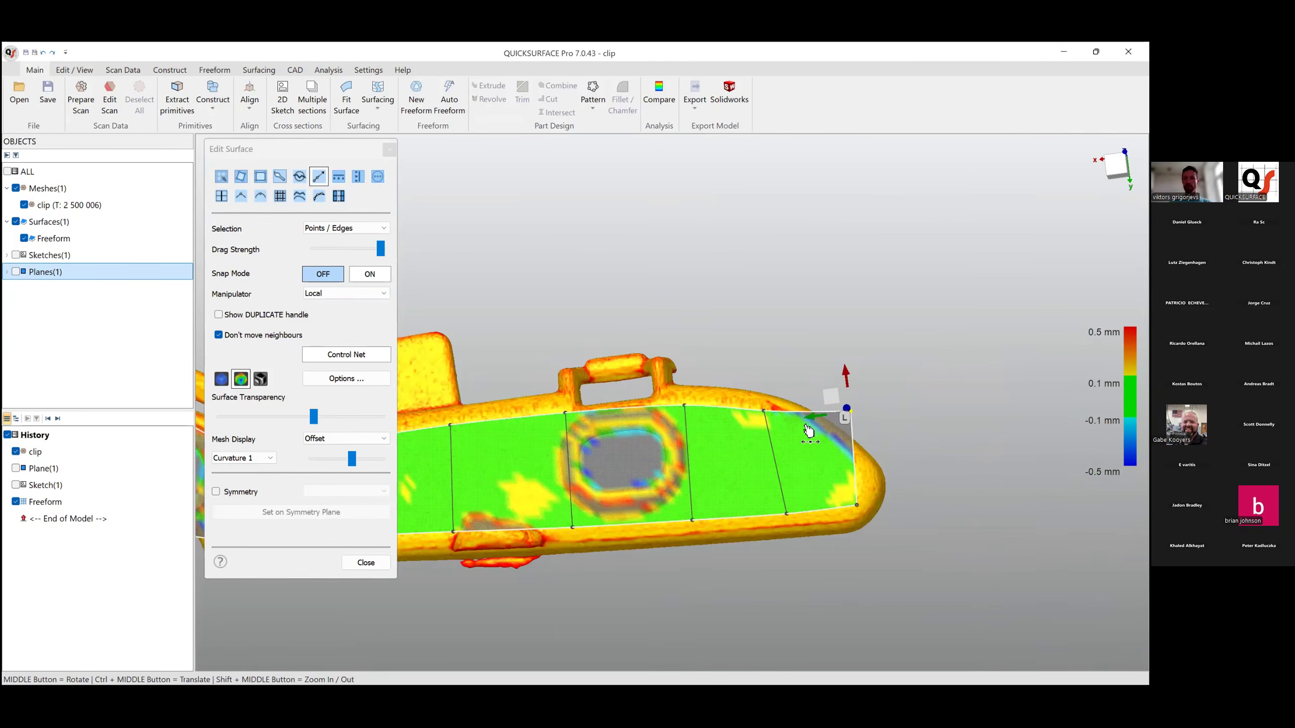
pyautogui.moveTo(882, 439); pyautogui.dragTo(836, 483, button='middle')
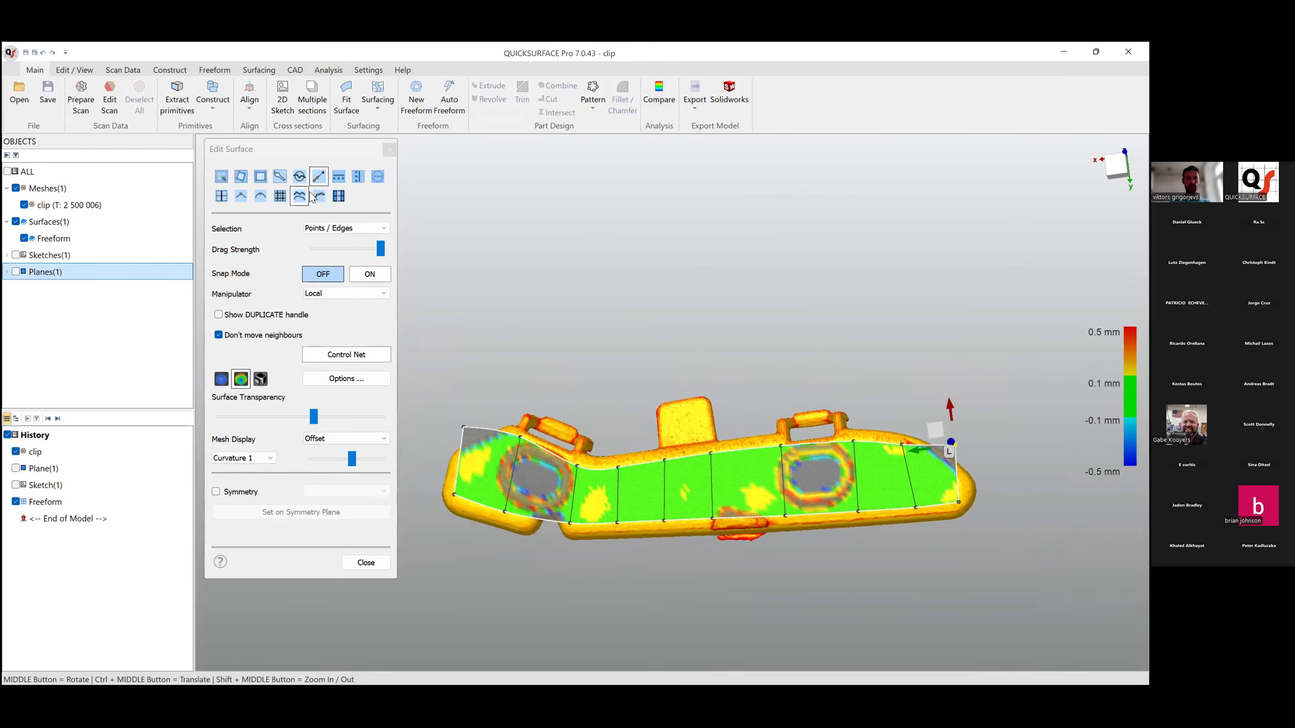
# Extend all four edges of the freeform surface beyond the part's outline and finish editing the surface.
pyautogui.click(320, 178)
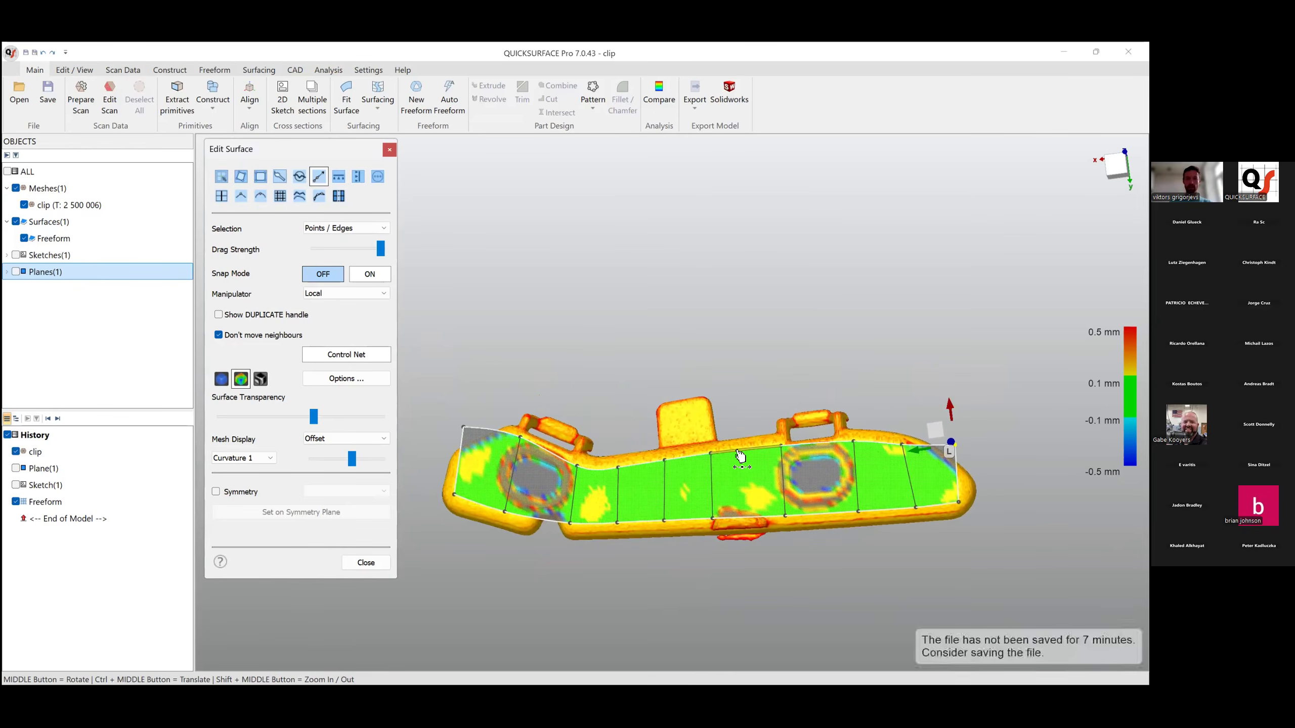
pyautogui.moveTo(742, 456); pyautogui.dragTo(746, 417)
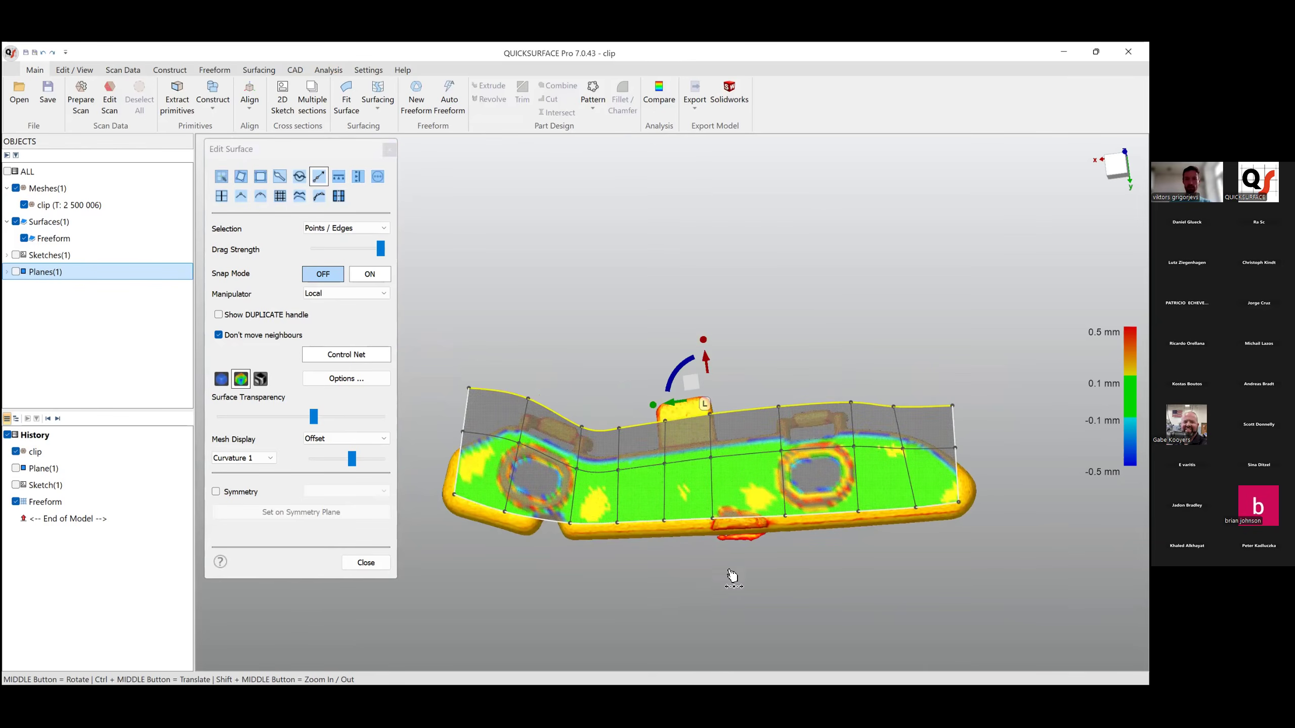
pyautogui.moveTo(740, 523); pyautogui.dragTo(739, 564)
pyautogui.moveTo(463, 467); pyautogui.dragTo(417, 465)
pyautogui.moveTo(1001, 469); pyautogui.dragTo(1036, 468)
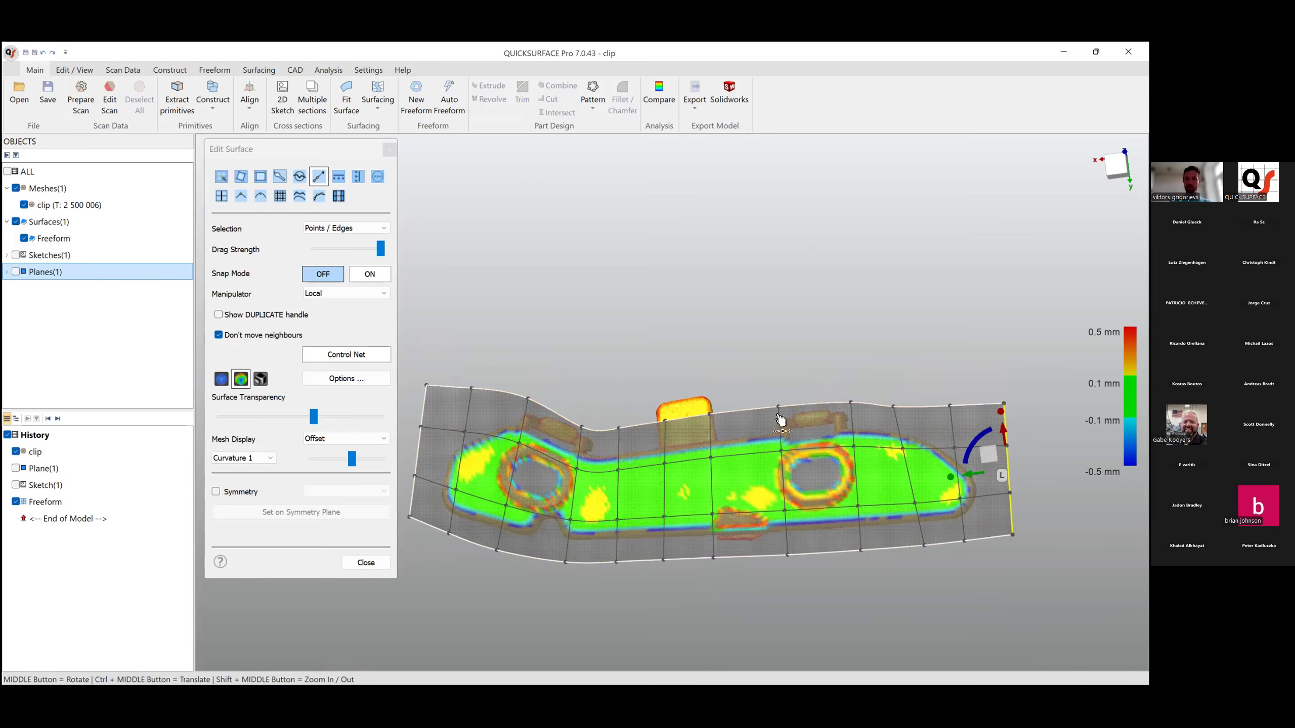
pyautogui.moveTo(790, 445); pyautogui.dragTo(846, 469, button='middle')
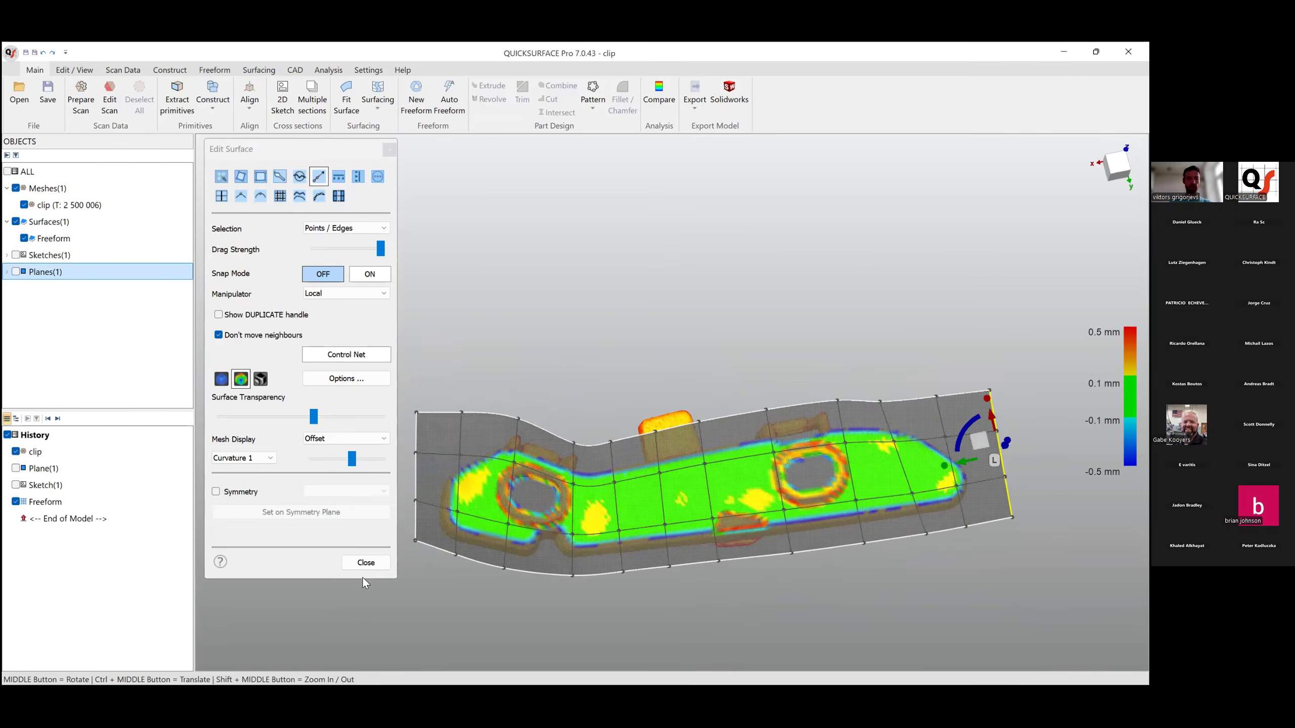
pyautogui.click(366, 562)
# Compare the freeform surface with the scan mesh and check the deviations across the broad face.
pyautogui.scroll(3, 721, 523)
pyautogui.moveTo(666, 565); pyautogui.dragTo(611, 479, button='middle')
pyautogui.click(660, 94)
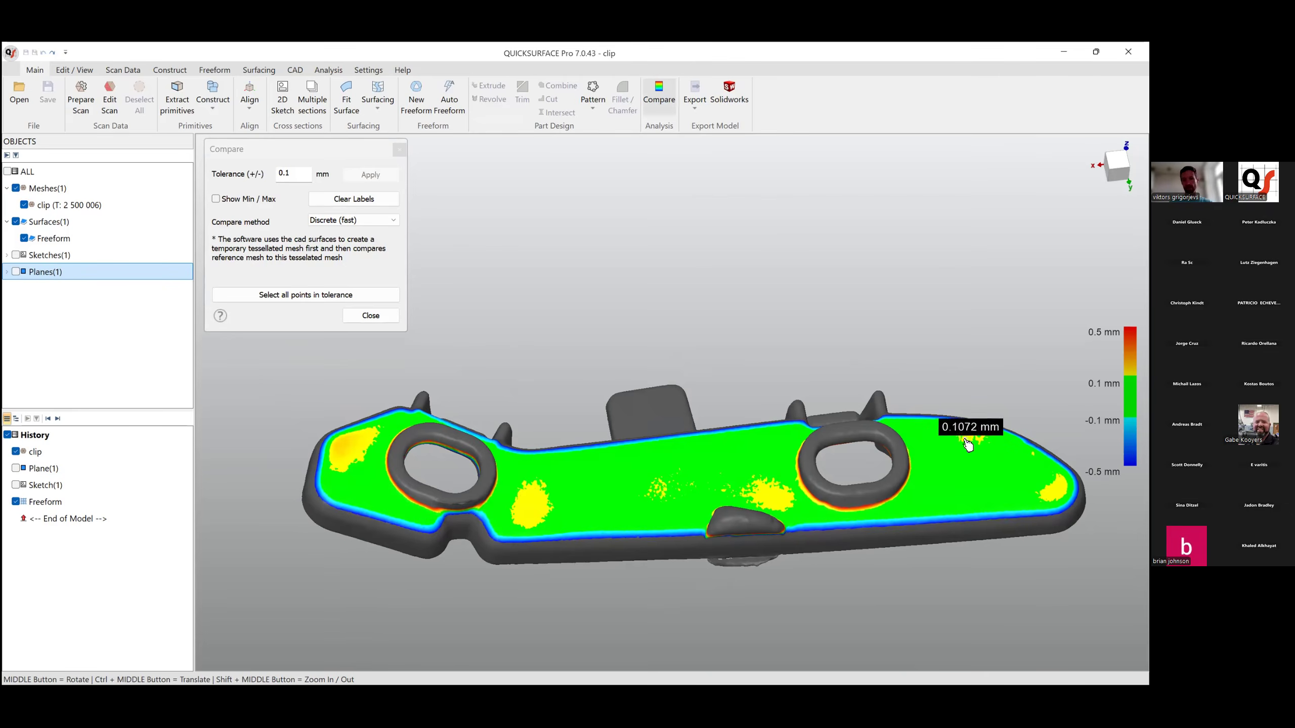
pyautogui.click(371, 315)
# Hide the freeform surface, leaving the clip scan mesh on display.
pyautogui.moveTo(671, 425)
pyautogui.mouseDown(button='middle')
pyautogui.moveTo(690, 433)
pyautogui.moveTo(663, 441)
pyautogui.mouseUp(button='middle')
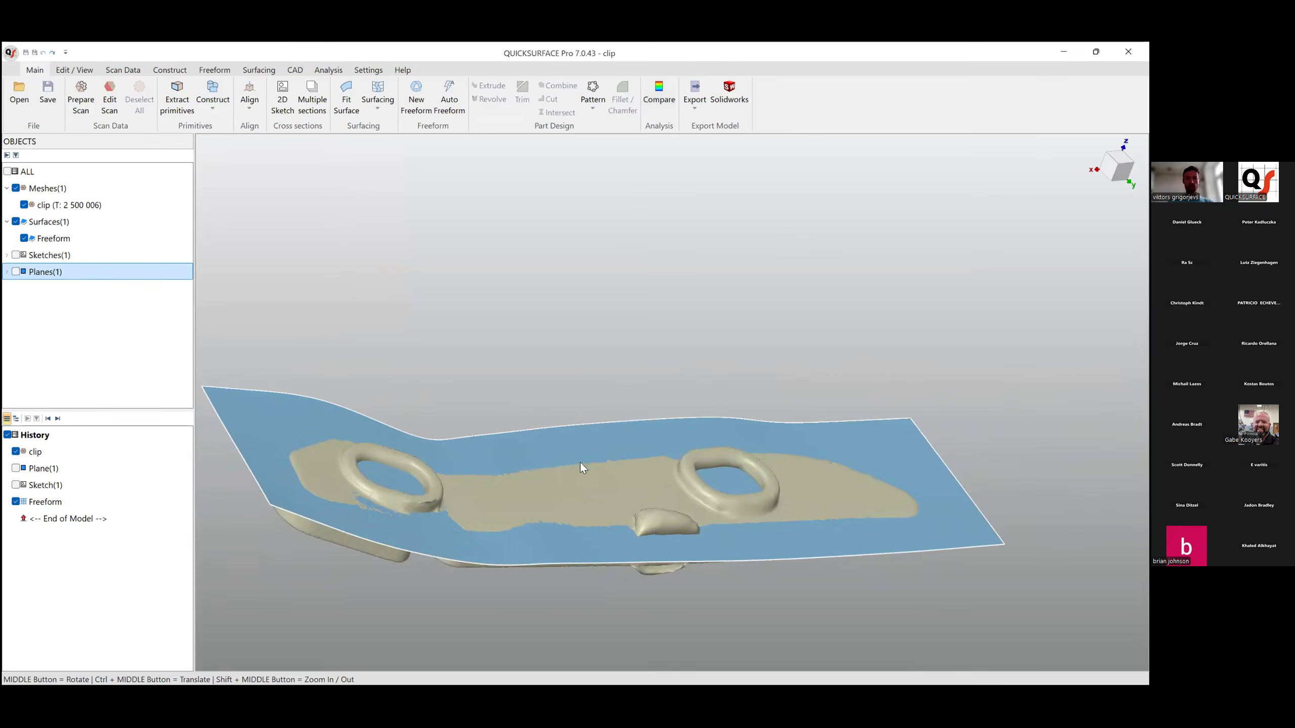
pyautogui.click(570, 446)
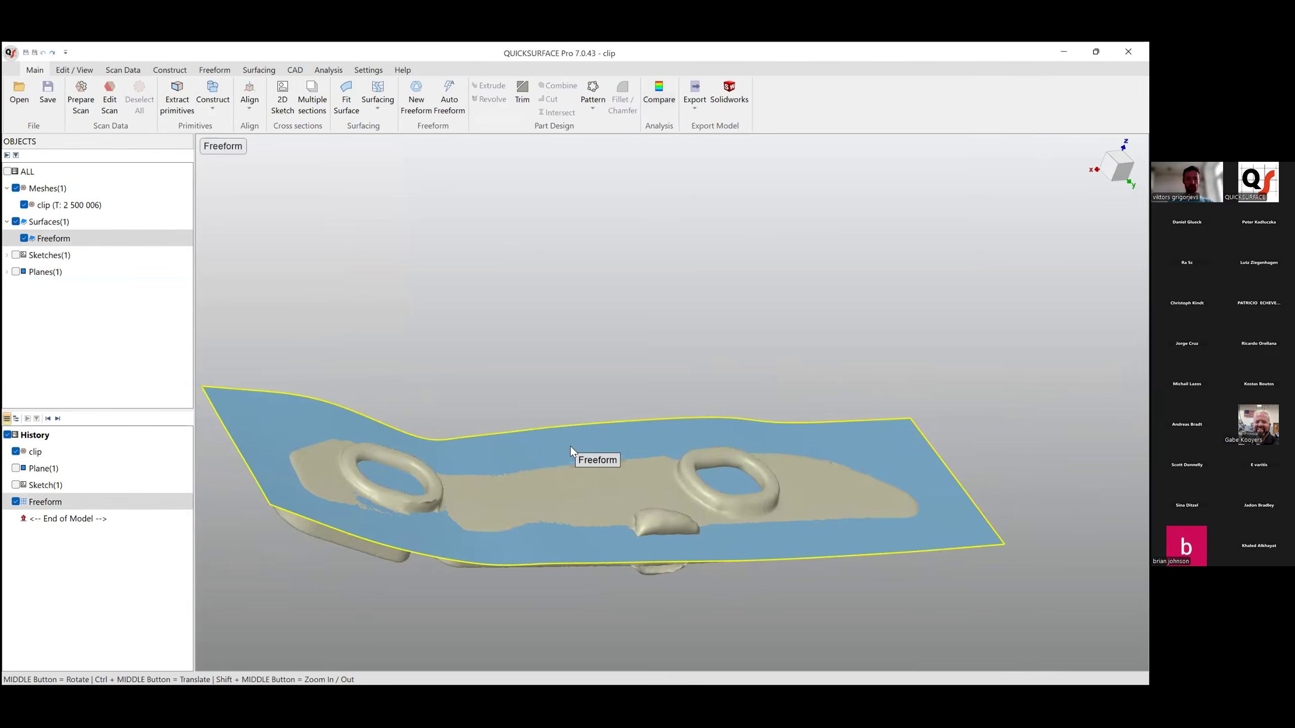
pyautogui.rightClick(570, 446)
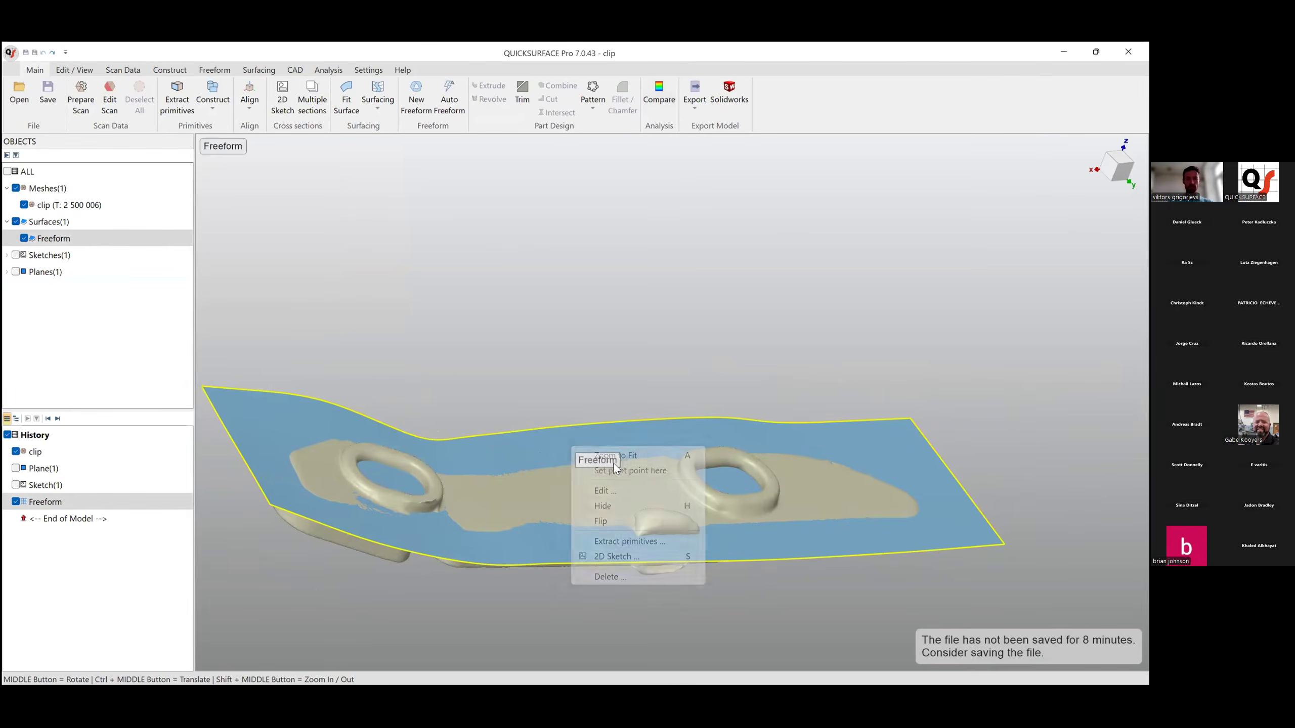
pyautogui.click(619, 507)
pyautogui.moveTo(619, 458); pyautogui.dragTo(660, 525, button='middle')
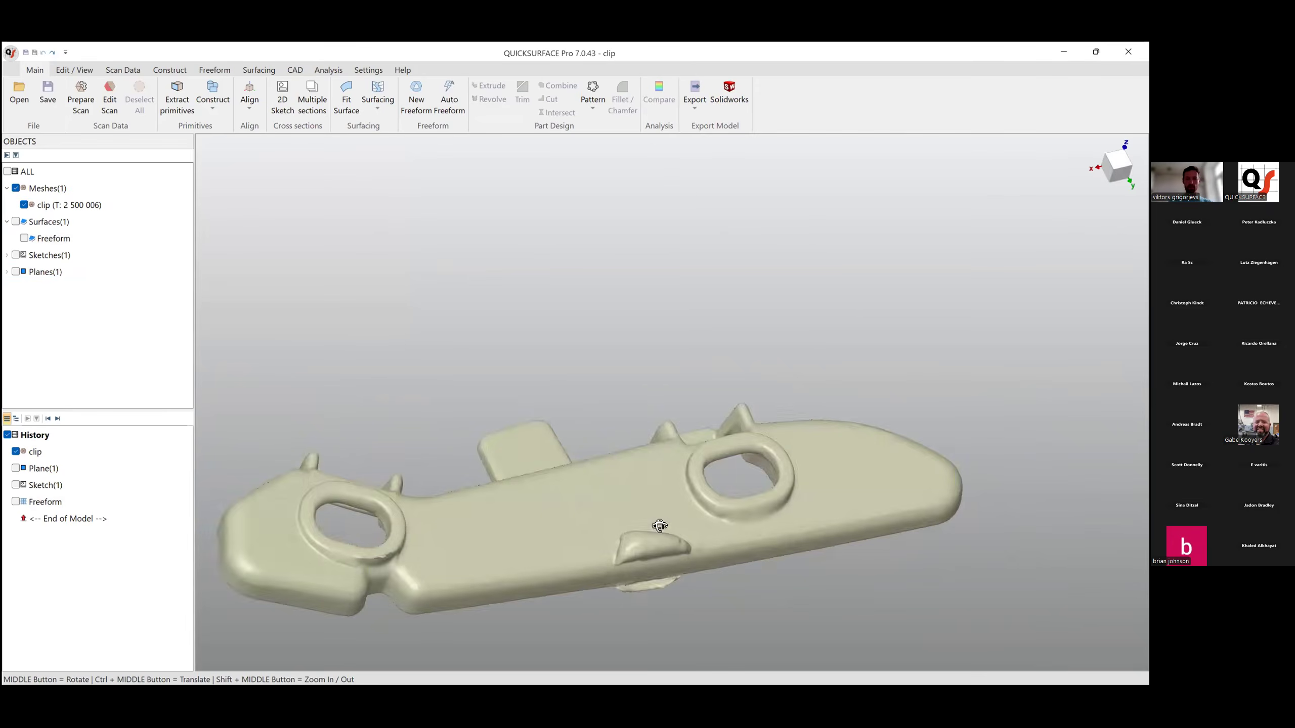
pyautogui.moveTo(702, 485); pyautogui.dragTo(568, 333, button='middle')
pyautogui.moveTo(701, 448); pyautogui.dragTo(616, 448, button='middle')
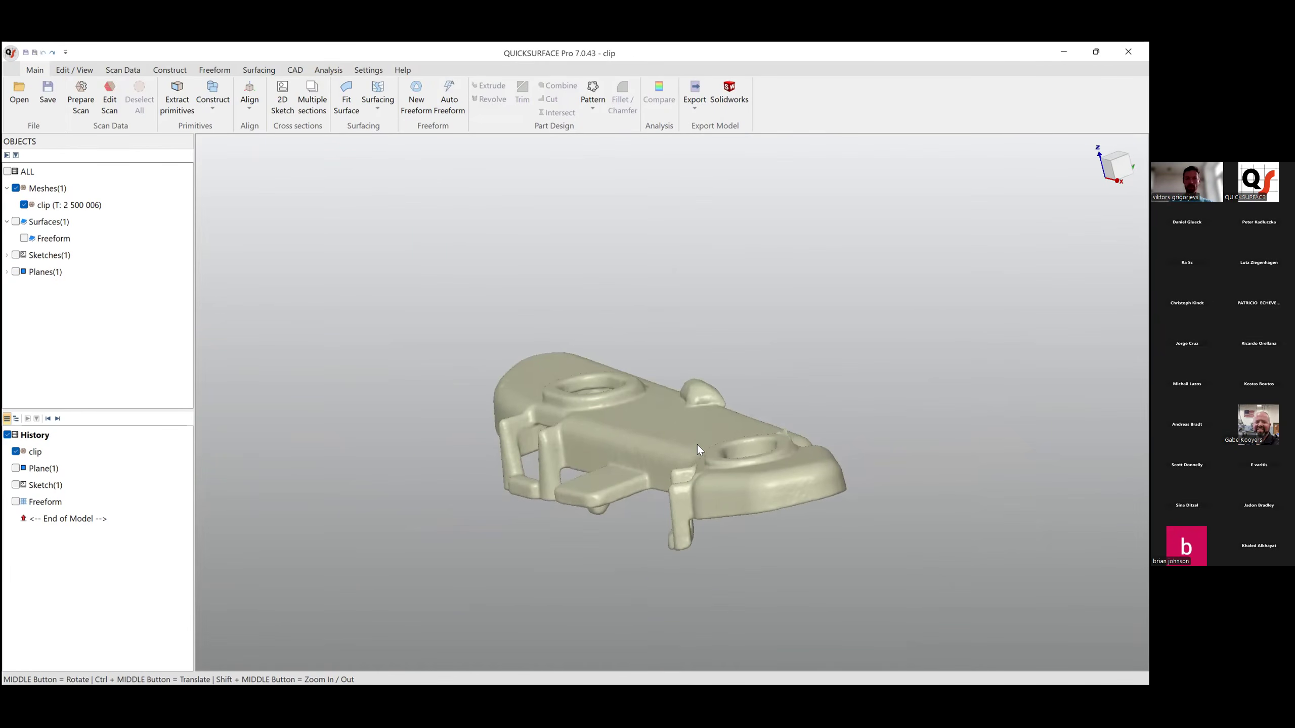
# Create a section sketch parallel to the OYZ plane at an offset of about 6.79 mm and clip the mesh there.
pyautogui.click(282, 97)
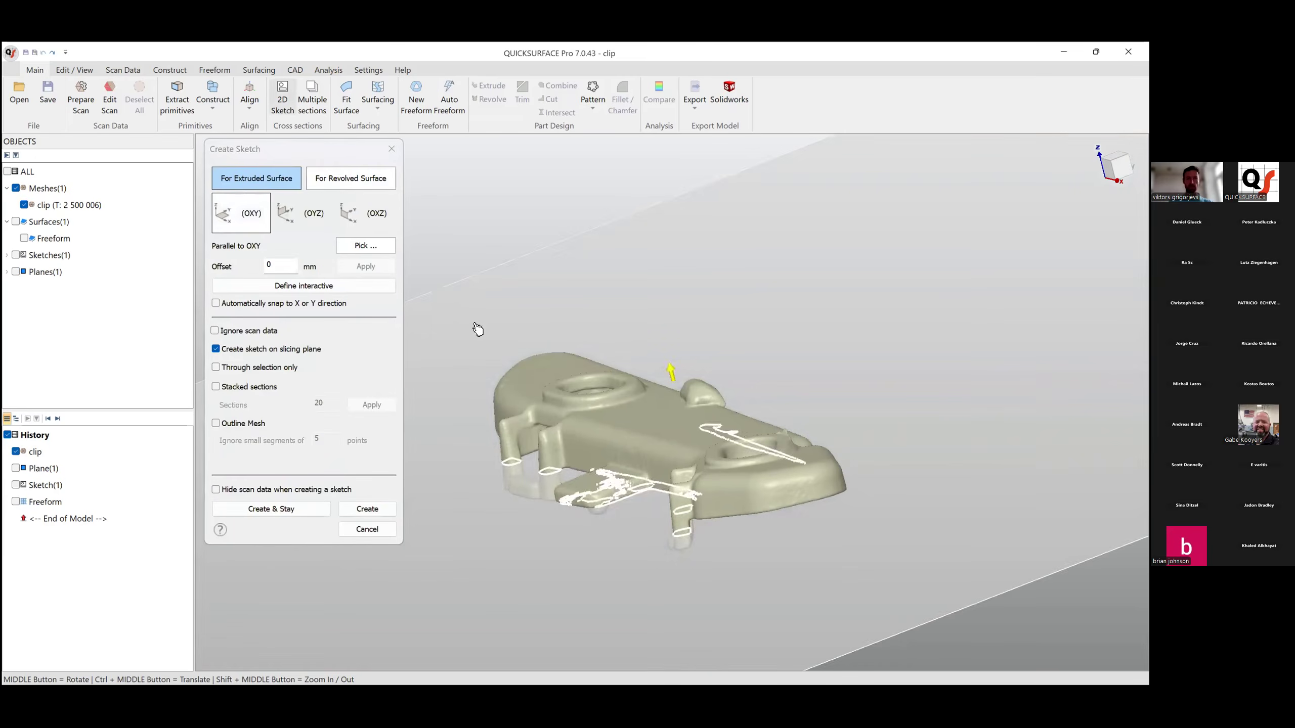
pyautogui.click(309, 224)
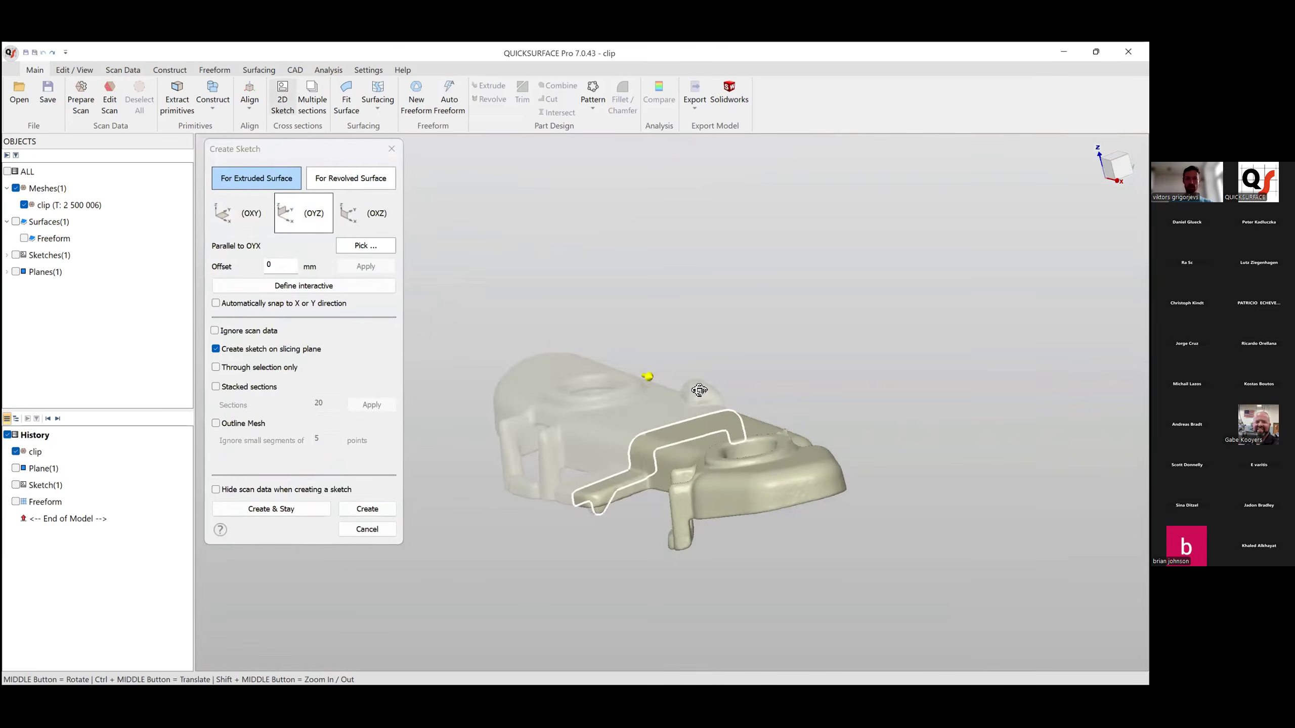
pyautogui.moveTo(697, 388); pyautogui.dragTo(774, 549, button='middle')
pyautogui.moveTo(709, 477)
pyautogui.mouseDown()
pyautogui.moveTo(719, 482)
pyautogui.moveTo(631, 452)
pyautogui.moveTo(722, 490)
pyautogui.mouseUp()
pyautogui.moveTo(758, 483); pyautogui.dragTo(637, 489, button='middle')
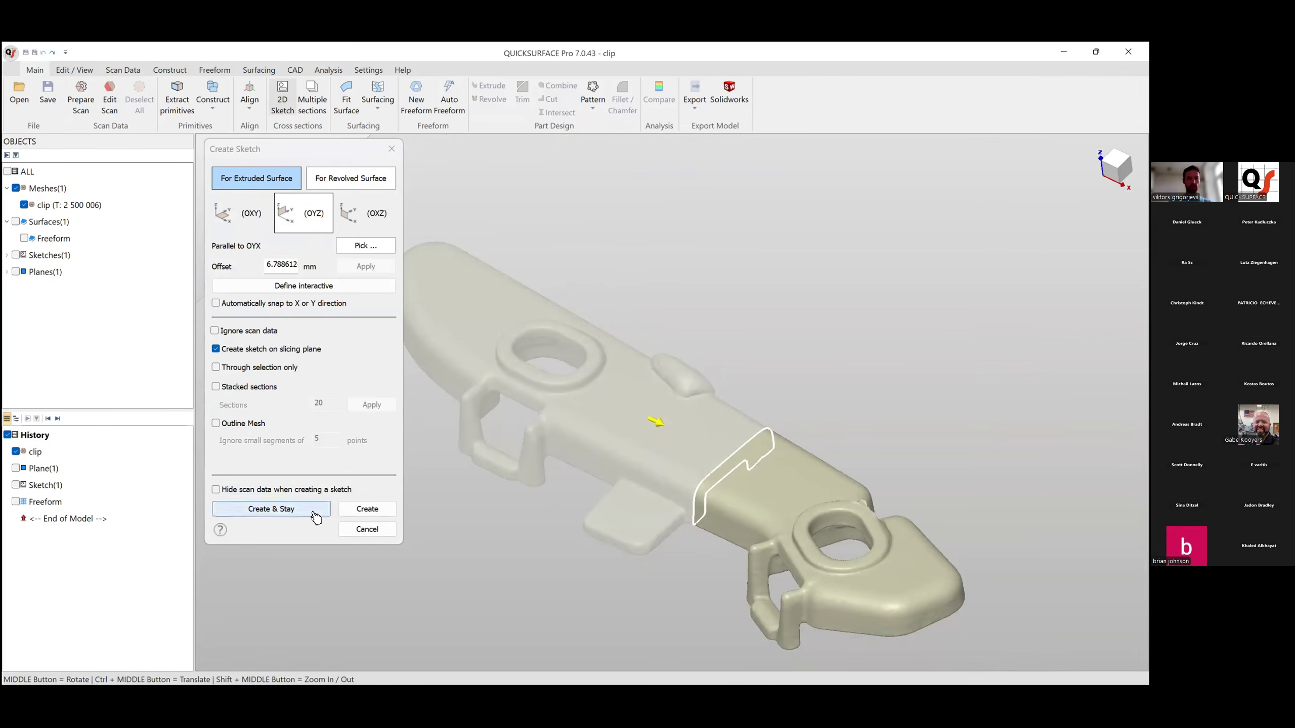
pyautogui.click(386, 513)
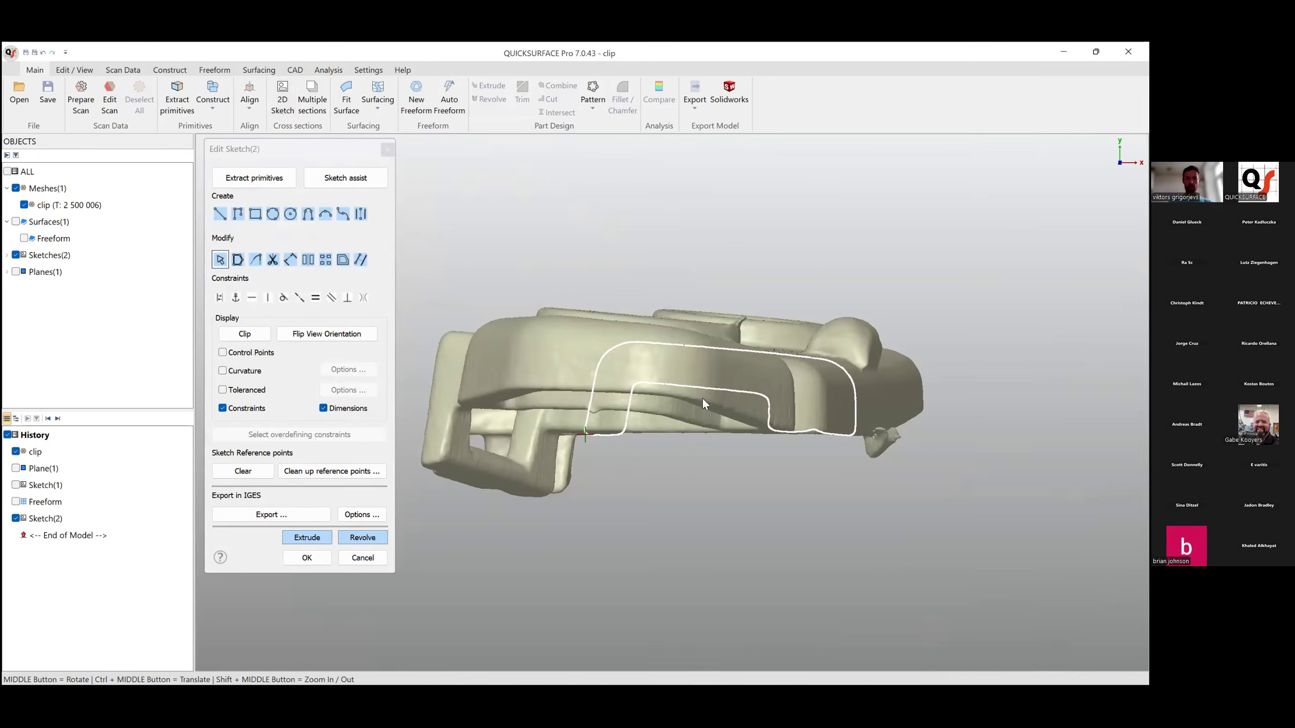
pyautogui.click(245, 334)
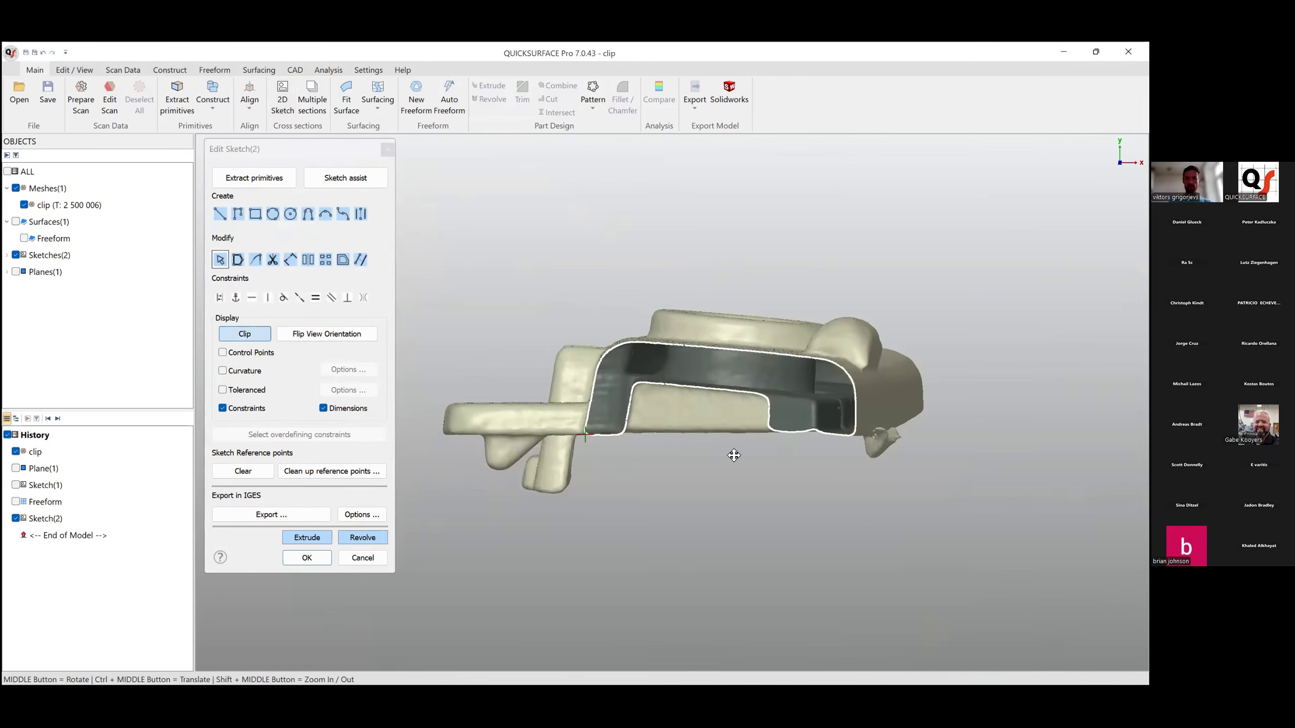
# Create a symmetry centreline between the two slanted side-wall lines of the section sketch and finish the sketch.
pyautogui.scroll(2, 744, 459)
pyautogui.moveTo(727, 473); pyautogui.dragTo(756, 444, button='middle')
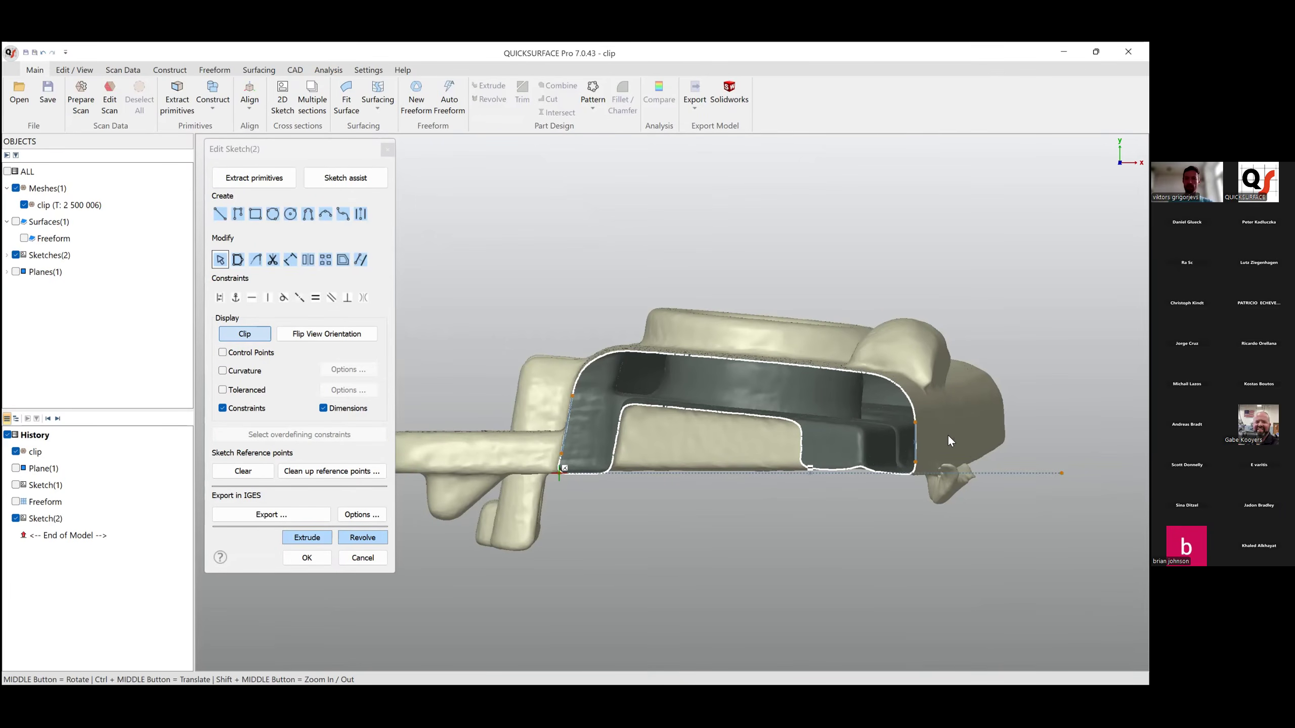
pyautogui.click(572, 415)
pyautogui.keyDown('ctrl'); pyautogui.click(916, 434); pyautogui.keyUp('ctrl')
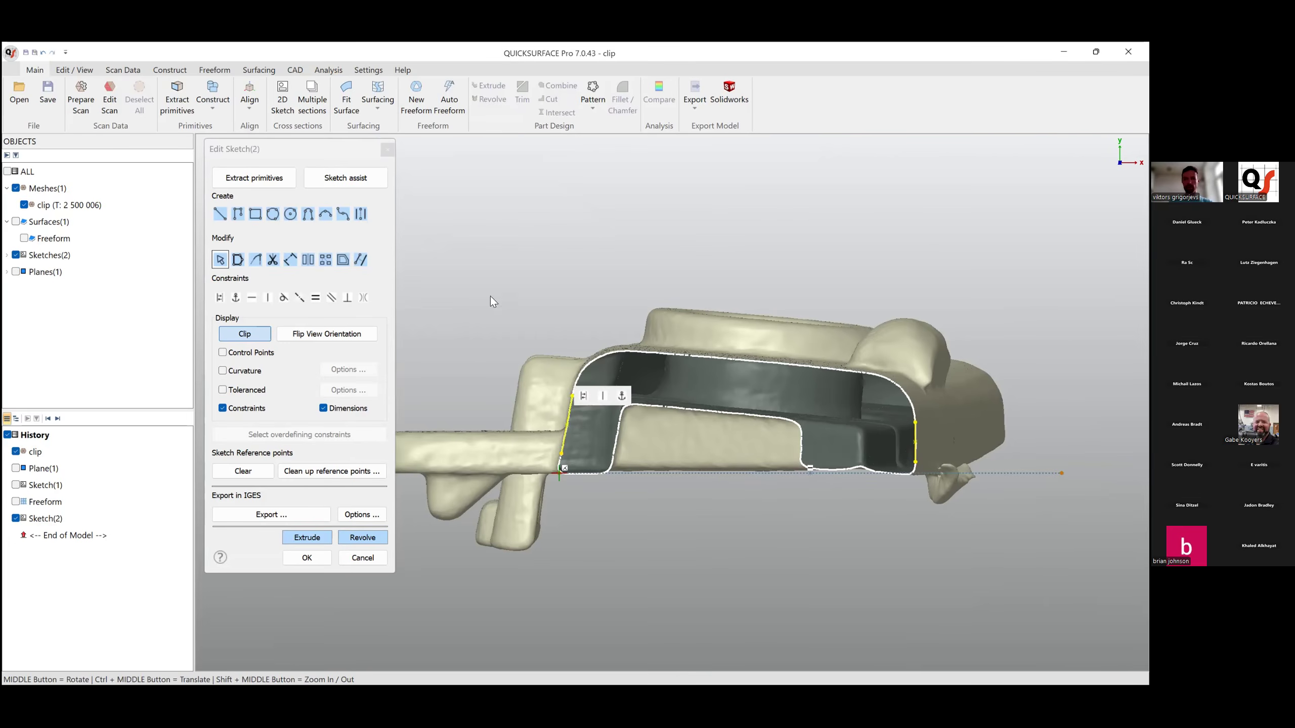
pyautogui.click(360, 215)
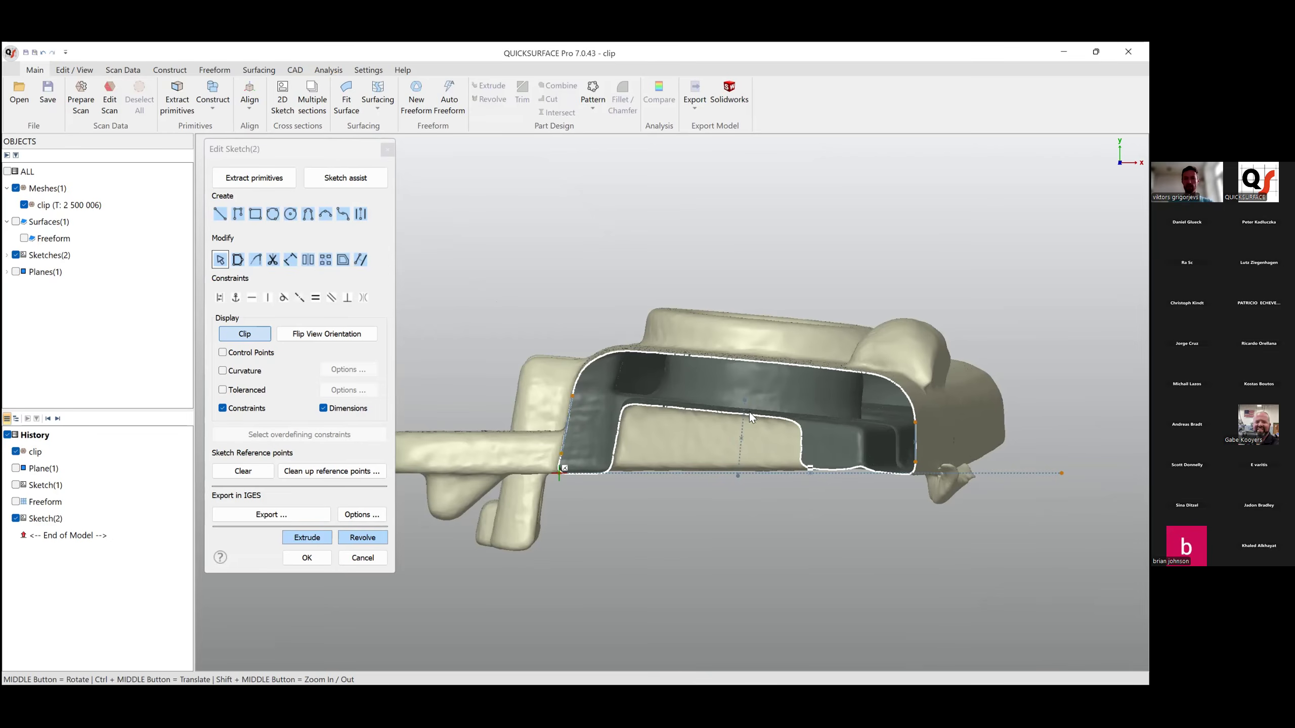
pyautogui.click(744, 426)
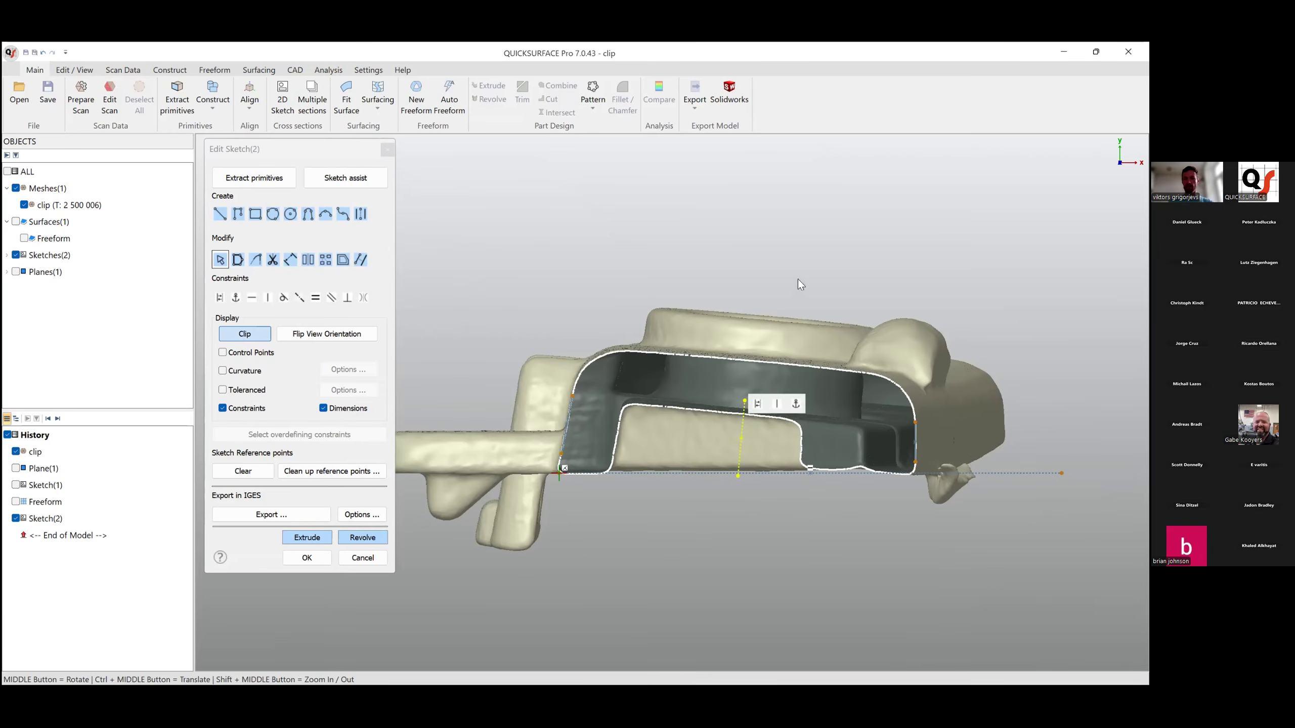
pyautogui.keyDown('ctrl'); pyautogui.moveTo(637, 432); pyautogui.dragTo(662, 396, button='middle'); pyautogui.keyUp('ctrl')
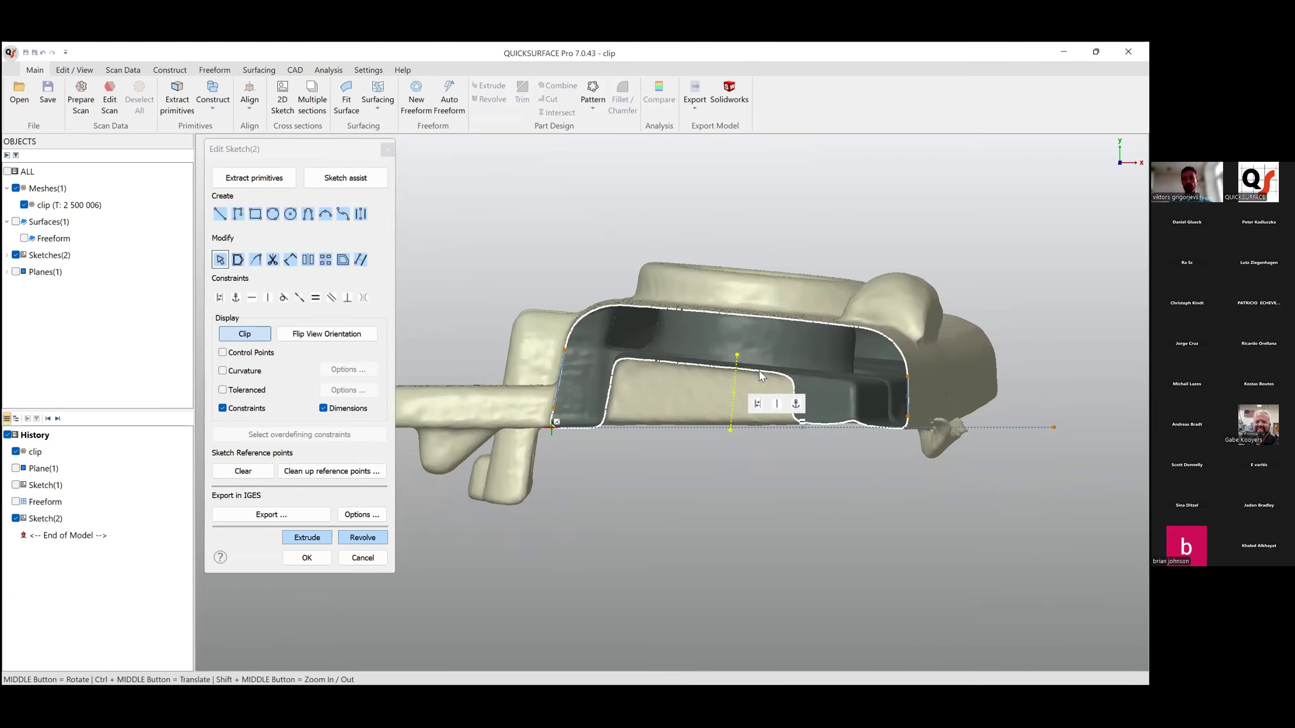
pyautogui.click(307, 561)
# Start a new sketch for an extruded surface, using the centreline between the side walls to orient the slicing plane.
pyautogui.moveTo(607, 430); pyautogui.dragTo(727, 456, button='middle')
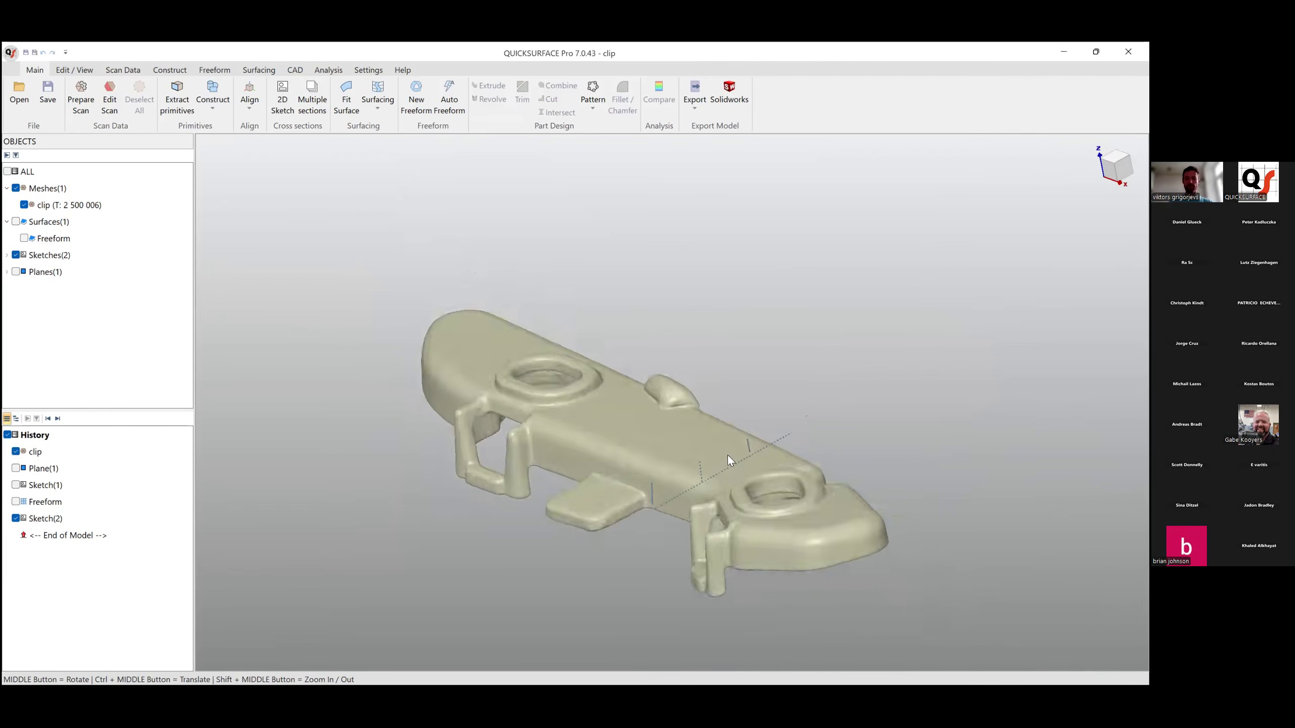
pyautogui.scroll(5, 718, 469)
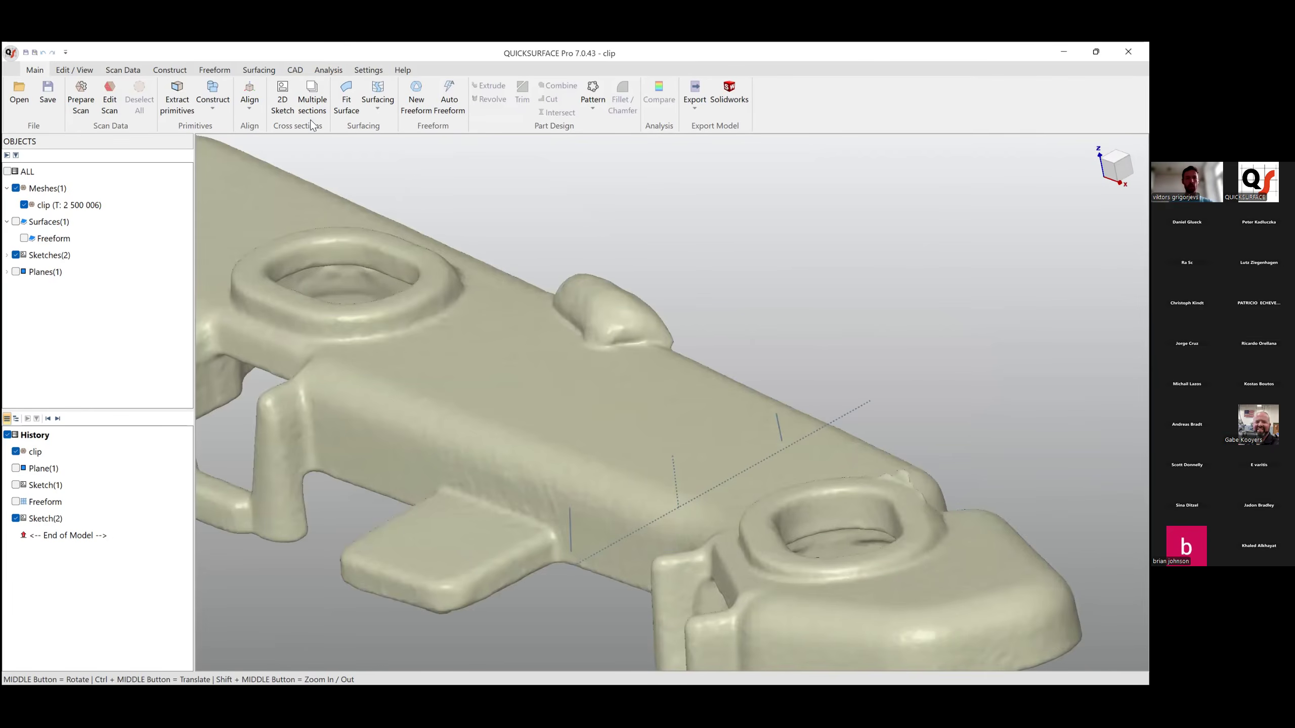
pyautogui.click(289, 104)
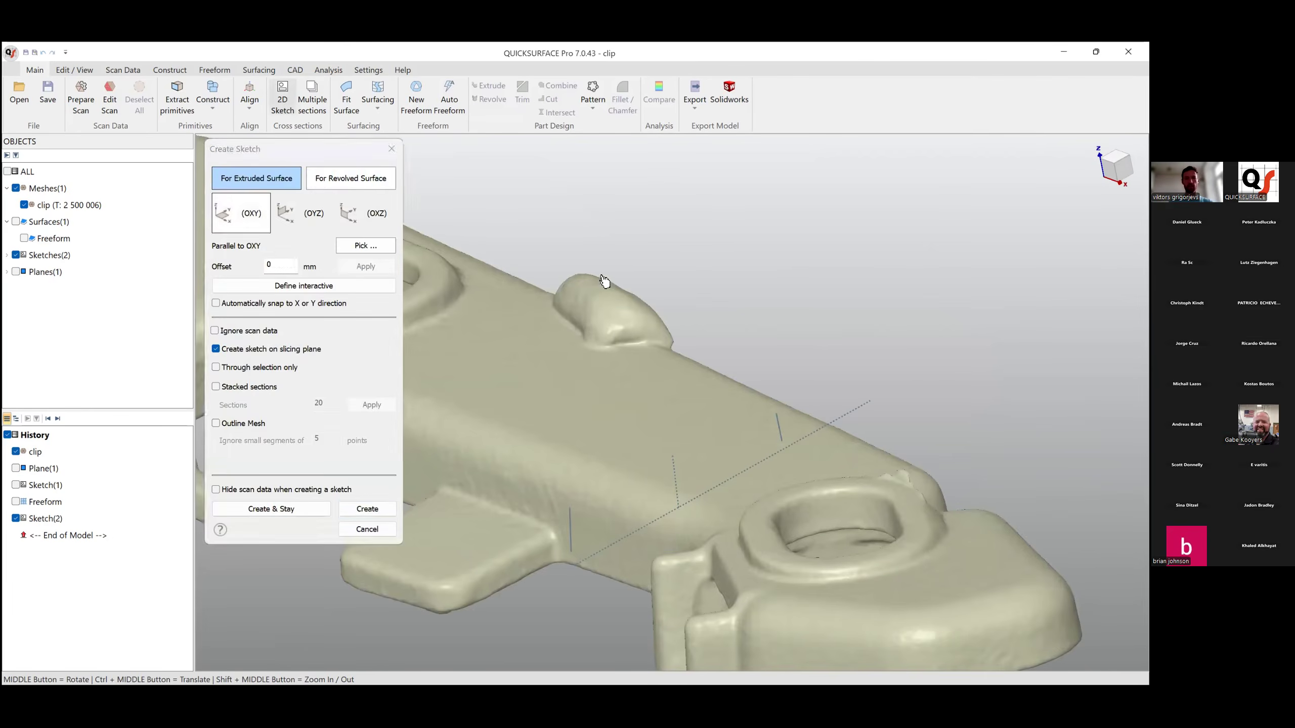
pyautogui.keyDown('ctrl'); pyautogui.moveTo(565, 259); pyautogui.dragTo(652, 236, button='middle'); pyautogui.keyUp('ctrl')
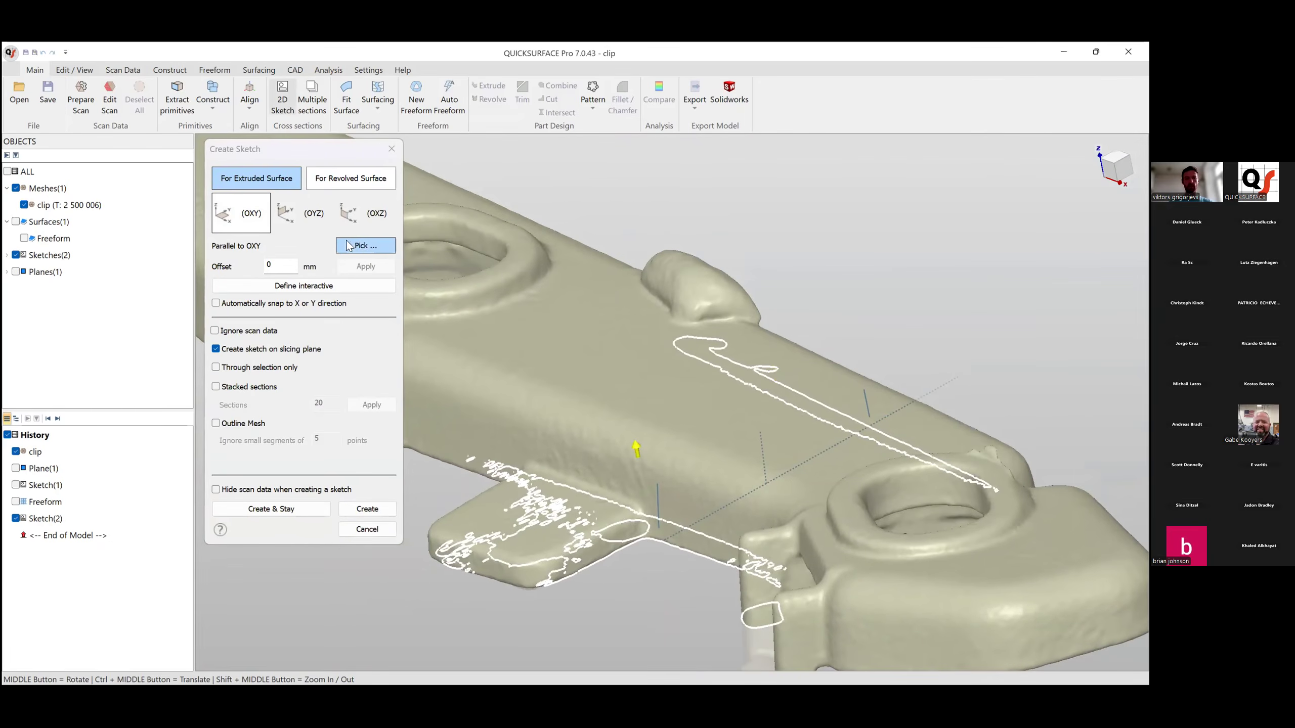
pyautogui.click(365, 248)
pyautogui.click(770, 461)
# Offset the slicing plane by about 0.32 mm so it cuts the clip's rim and ribs, and create the sketch there.
pyautogui.moveTo(762, 450)
pyautogui.mouseDown(button='middle')
pyautogui.moveTo(662, 424)
pyautogui.moveTo(794, 411)
pyautogui.moveTo(566, 384)
pyautogui.moveTo(735, 506)
pyautogui.moveTo(650, 499)
pyautogui.moveTo(779, 500)
pyautogui.moveTo(523, 468)
pyautogui.moveTo(821, 407)
pyautogui.moveTo(800, 475)
pyautogui.moveTo(746, 497)
pyautogui.moveTo(609, 451)
pyautogui.mouseUp(button='middle')
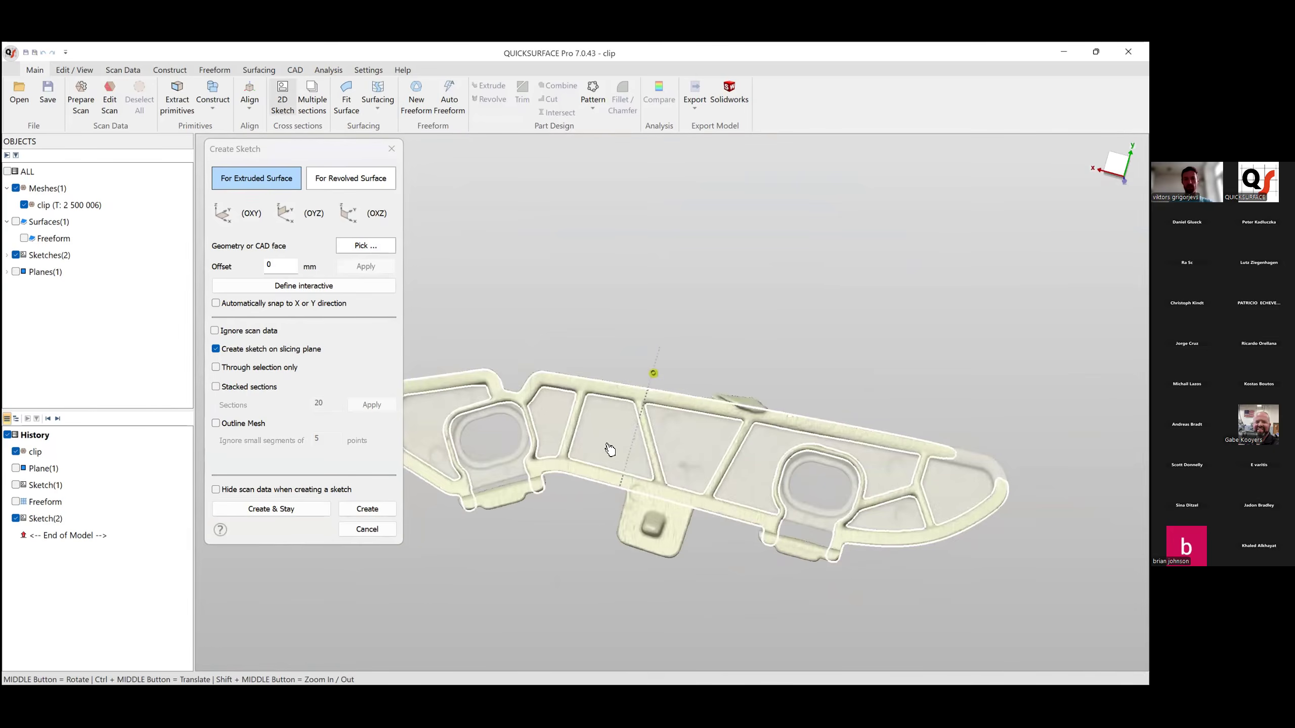
pyautogui.scroll(3, 611, 451)
pyautogui.moveTo(707, 463)
pyautogui.mouseDown(button='middle')
pyautogui.moveTo(723, 433)
pyautogui.moveTo(696, 427)
pyautogui.moveTo(763, 268)
pyautogui.moveTo(658, 532)
pyautogui.moveTo(688, 515)
pyautogui.mouseUp(button='middle')
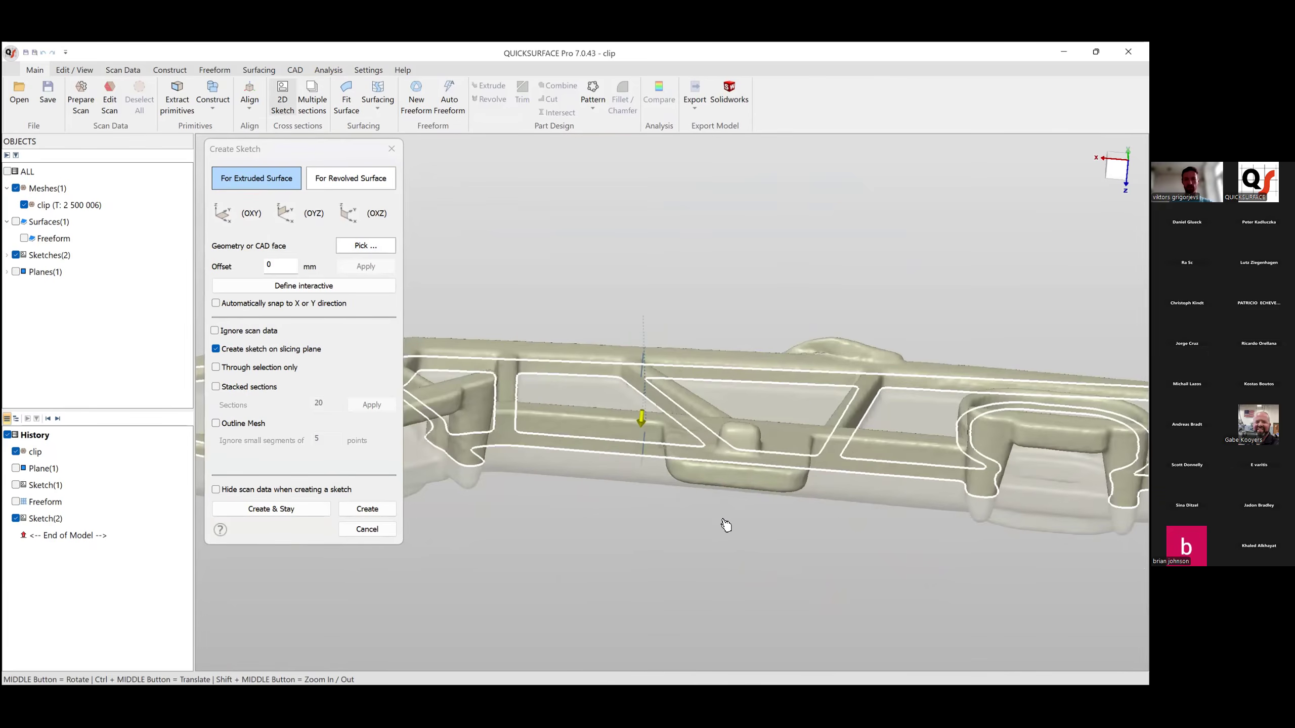
pyautogui.moveTo(724, 520); pyautogui.dragTo(726, 508)
pyautogui.scroll(-5, 733, 503)
pyautogui.scroll(2, 754, 515)
pyautogui.moveTo(762, 529)
pyautogui.mouseDown(button='middle')
pyautogui.moveTo(489, 483)
pyautogui.moveTo(616, 489)
pyautogui.moveTo(583, 489)
pyautogui.moveTo(810, 458)
pyautogui.moveTo(873, 477)
pyautogui.moveTo(983, 409)
pyautogui.moveTo(727, 500)
pyautogui.mouseUp(button='middle')
pyautogui.moveTo(724, 495); pyautogui.dragTo(751, 492)
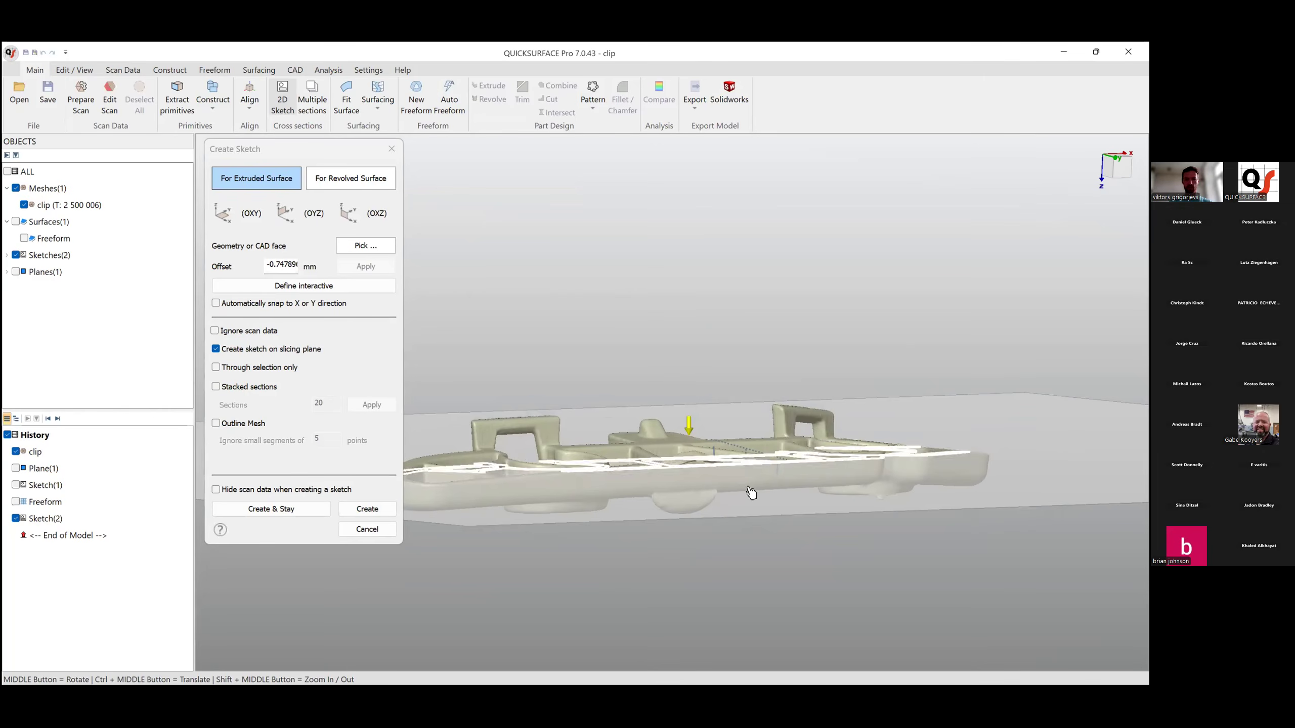
pyautogui.moveTo(684, 483); pyautogui.dragTo(813, 494, button='middle')
pyautogui.moveTo(811, 491); pyautogui.dragTo(811, 489)
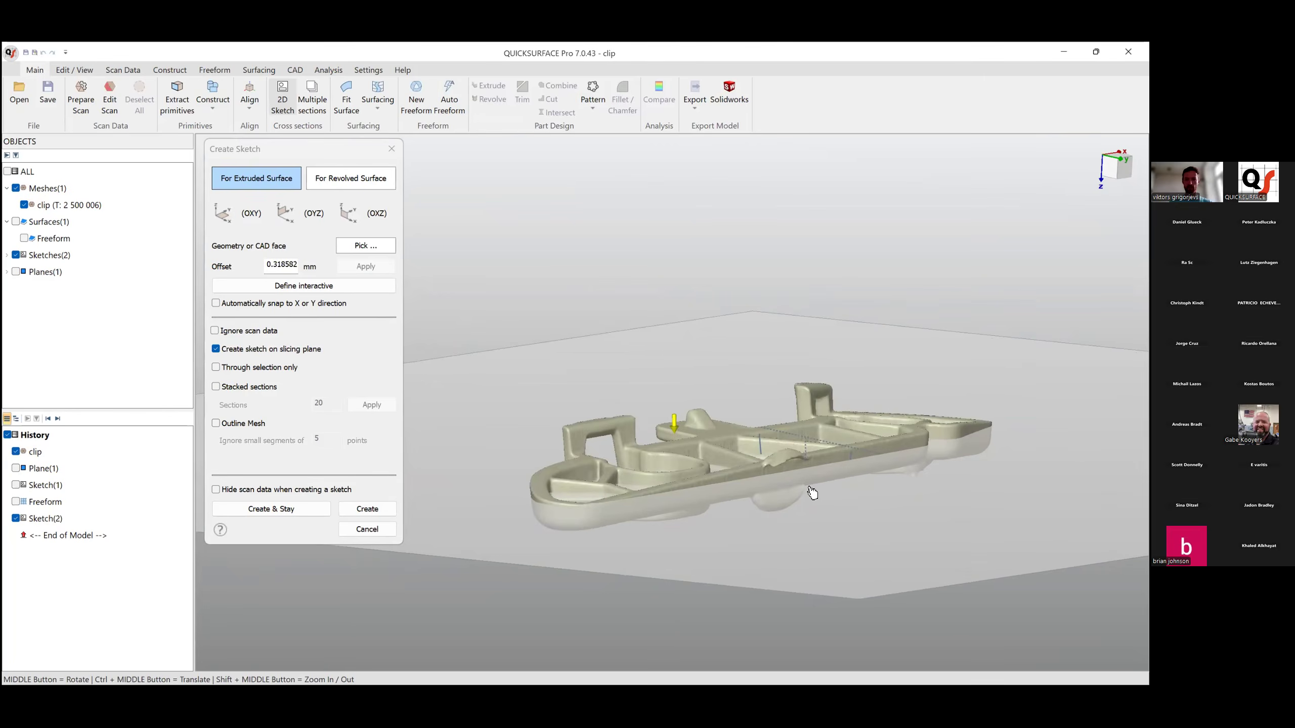
pyautogui.moveTo(813, 493); pyautogui.dragTo(649, 440, button='middle')
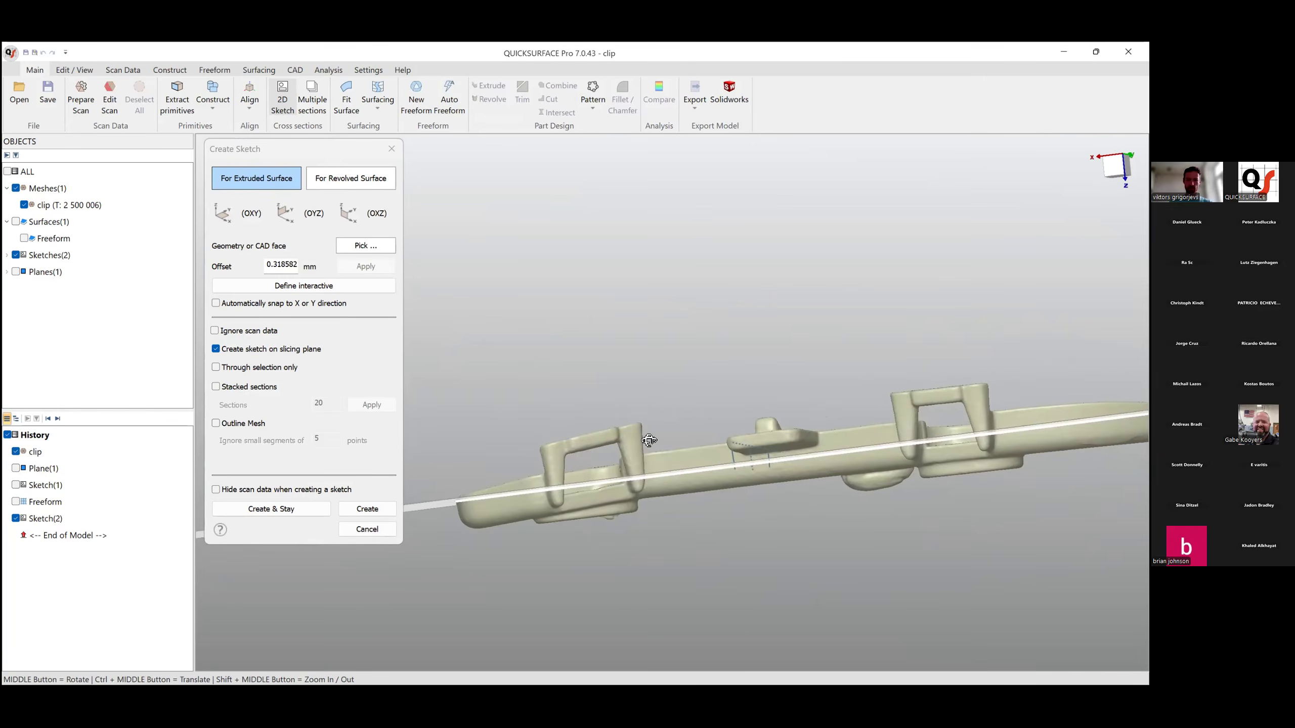
pyautogui.moveTo(650, 440); pyautogui.dragTo(801, 575, button='middle')
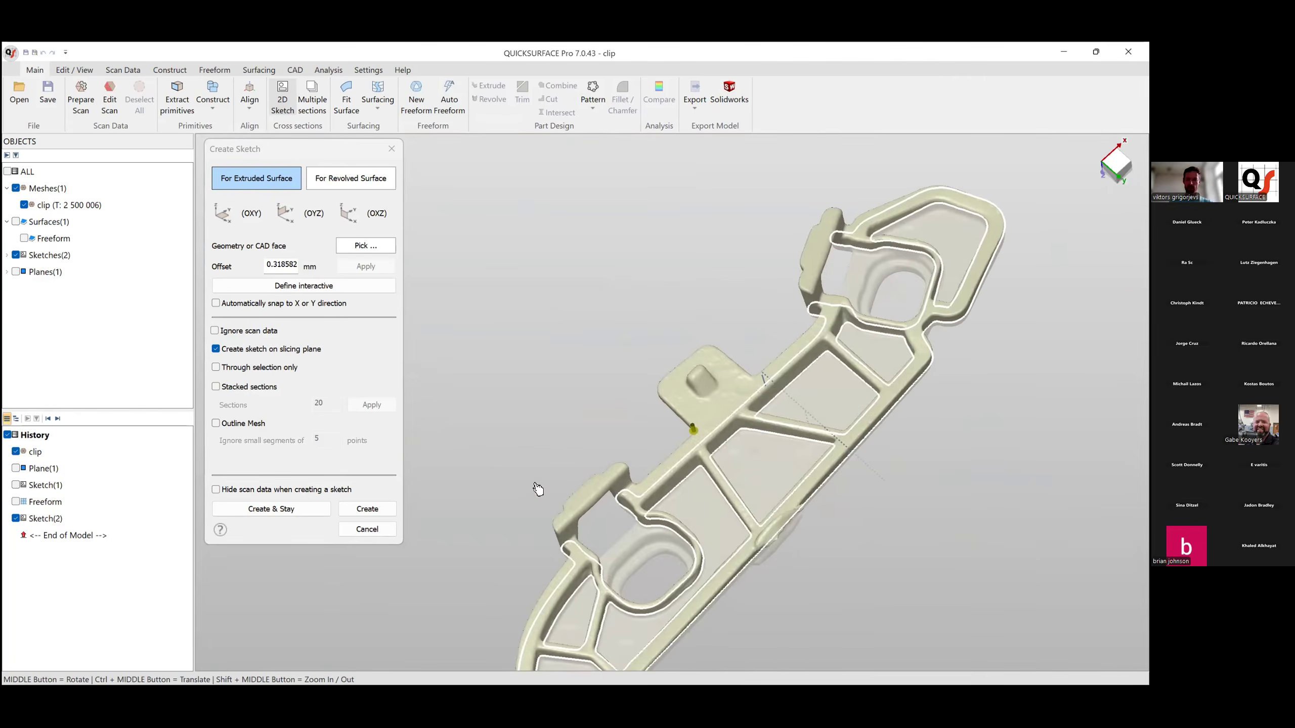
pyautogui.click(369, 509)
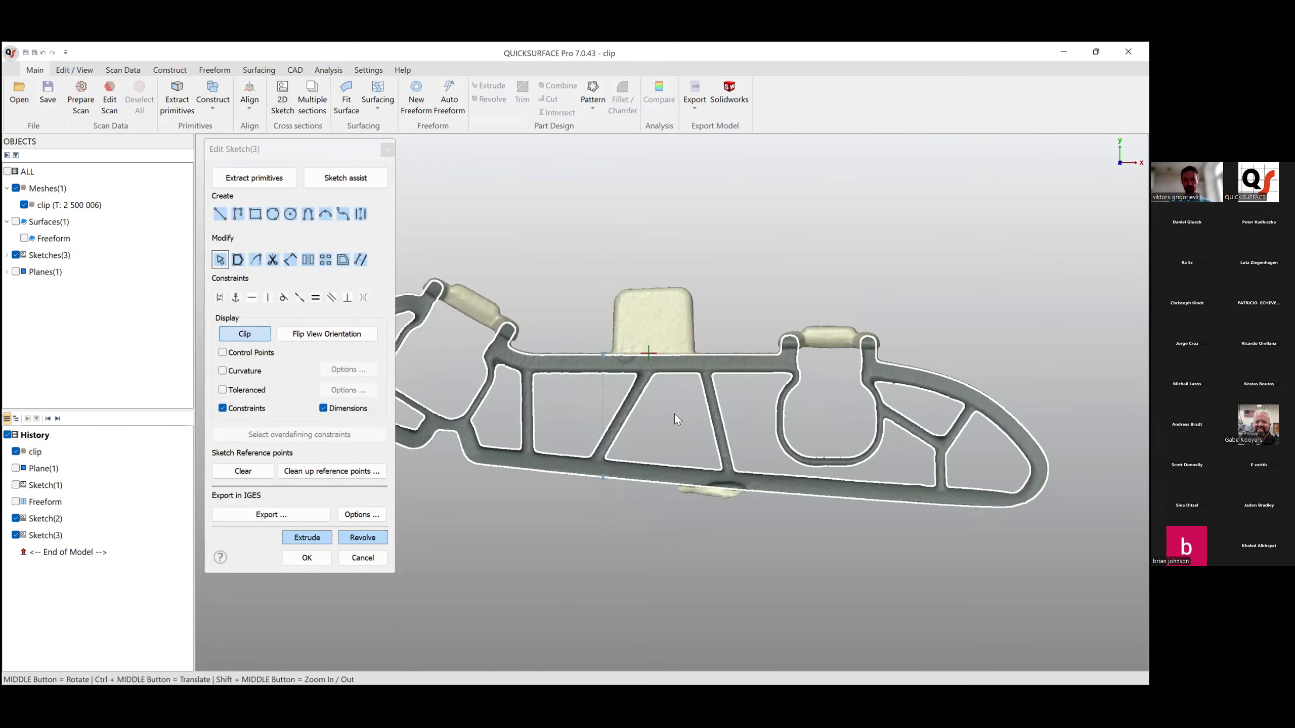
# Extract a fitted line from the section points along the long straight outer edge beside the flat tab.
pyautogui.keyDown('ctrl'); pyautogui.moveTo(754, 454); pyautogui.dragTo(849, 494, button='middle'); pyautogui.keyUp('ctrl')
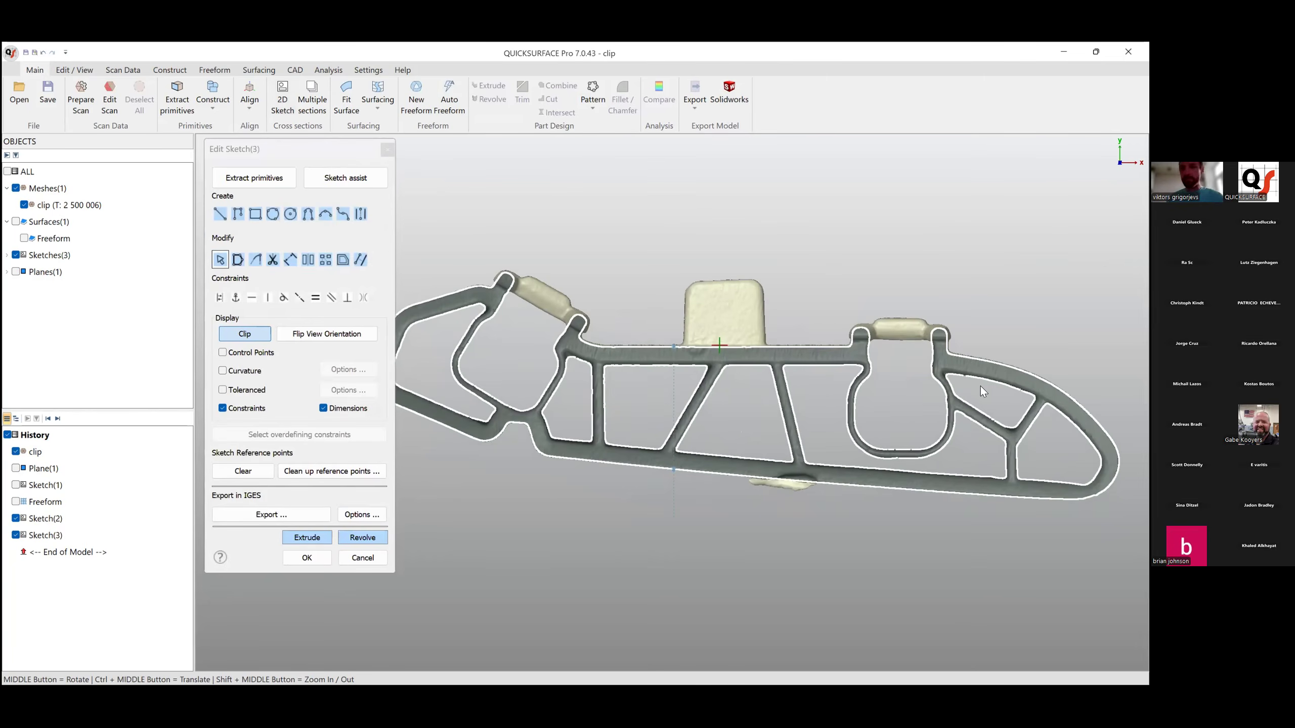
pyautogui.scroll(2, 761, 359)
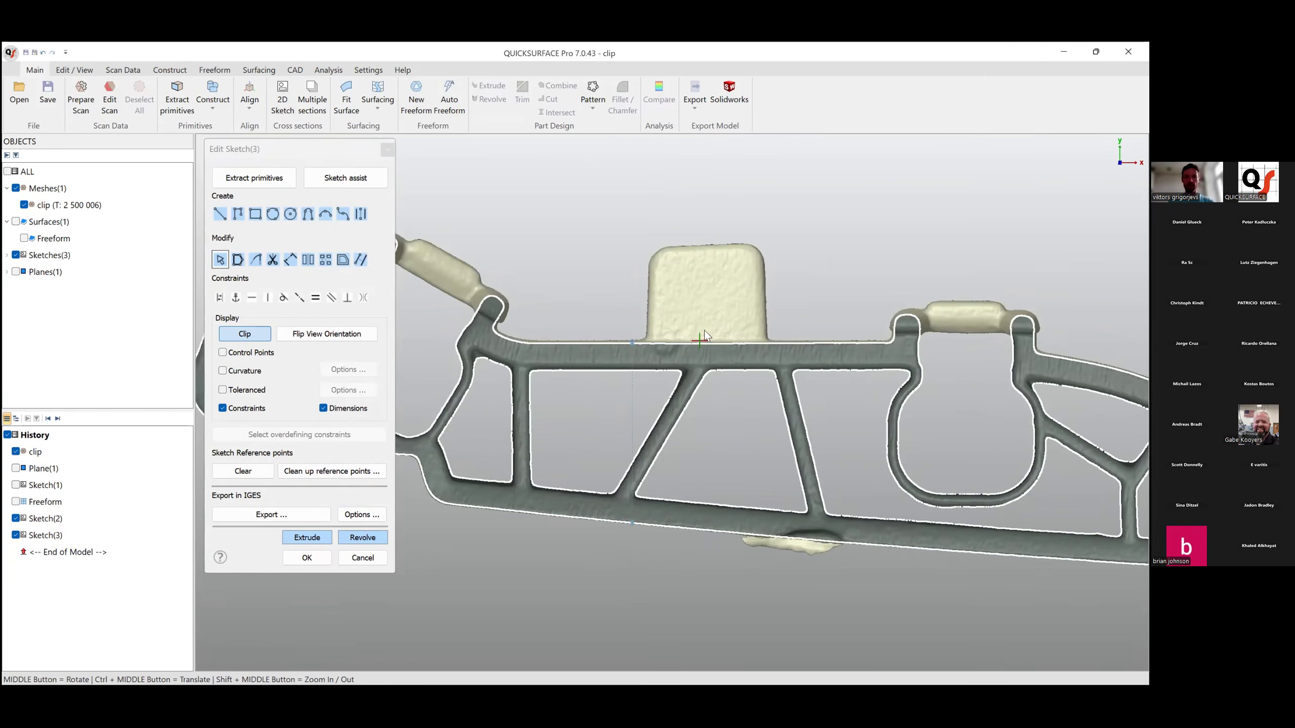
pyautogui.click(241, 181)
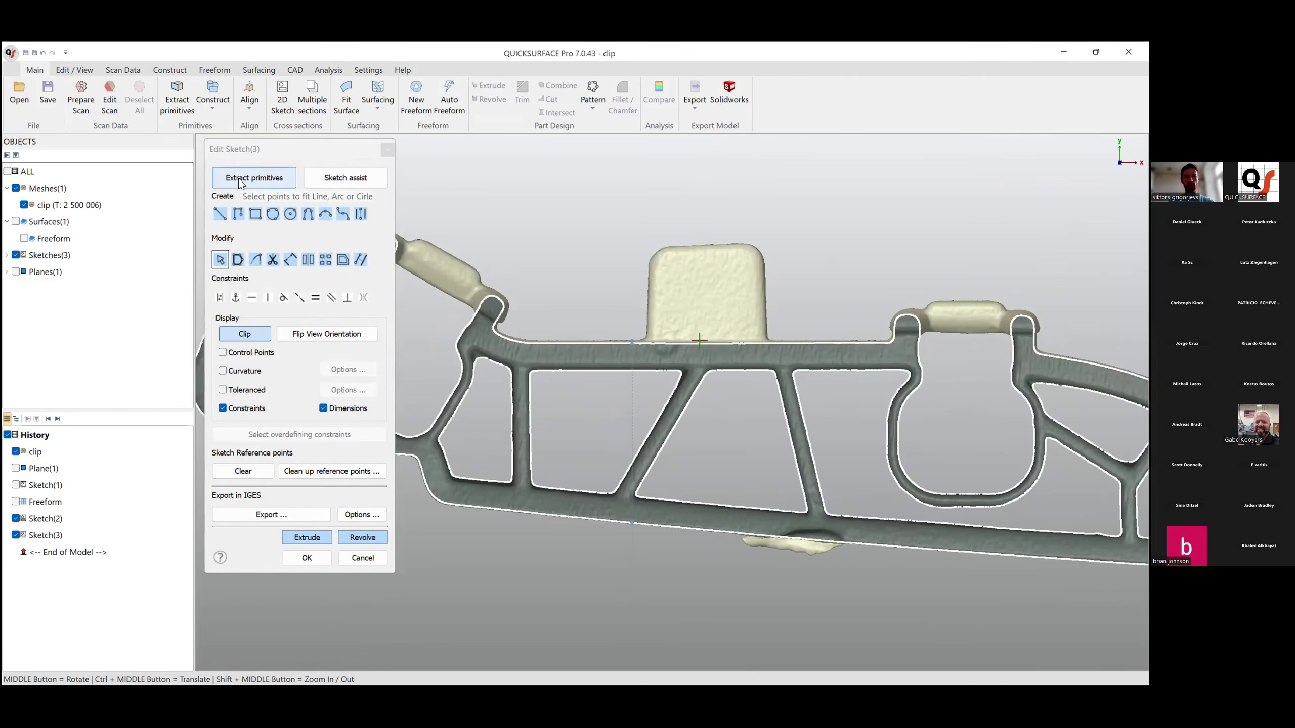
pyautogui.click(255, 180)
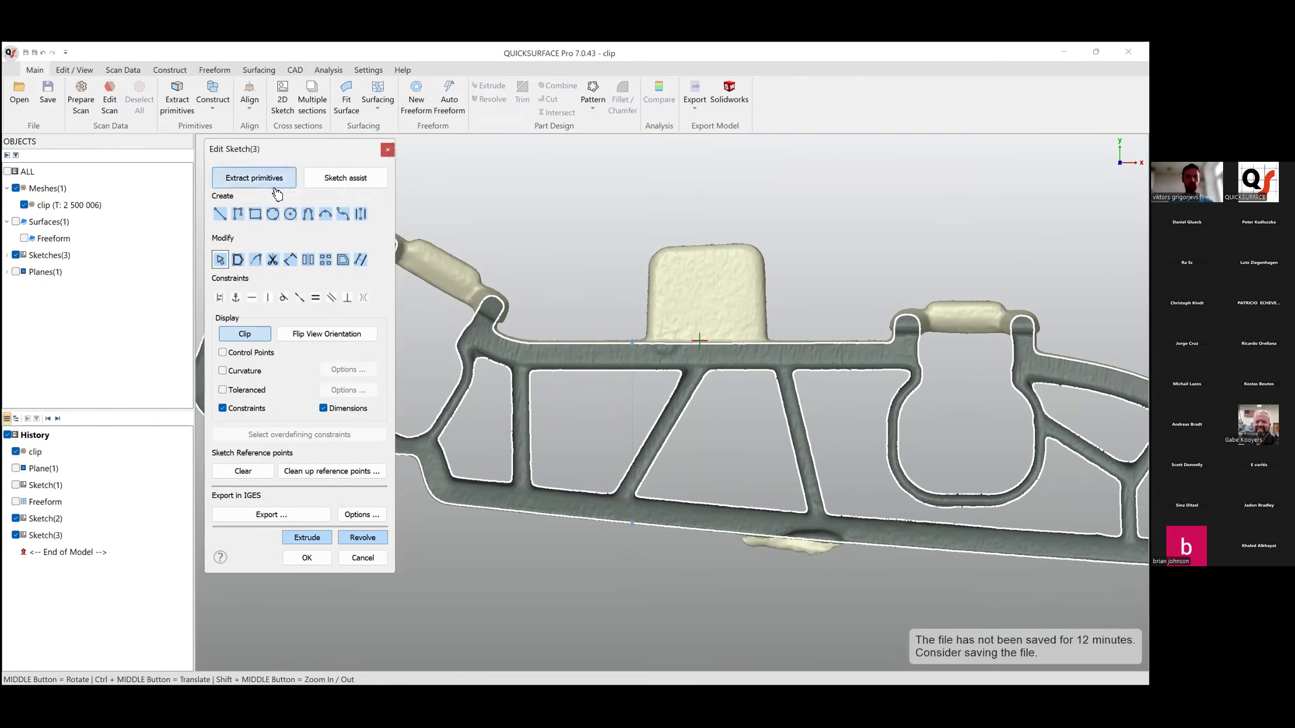
pyautogui.moveTo(578, 330); pyautogui.dragTo(860, 333)
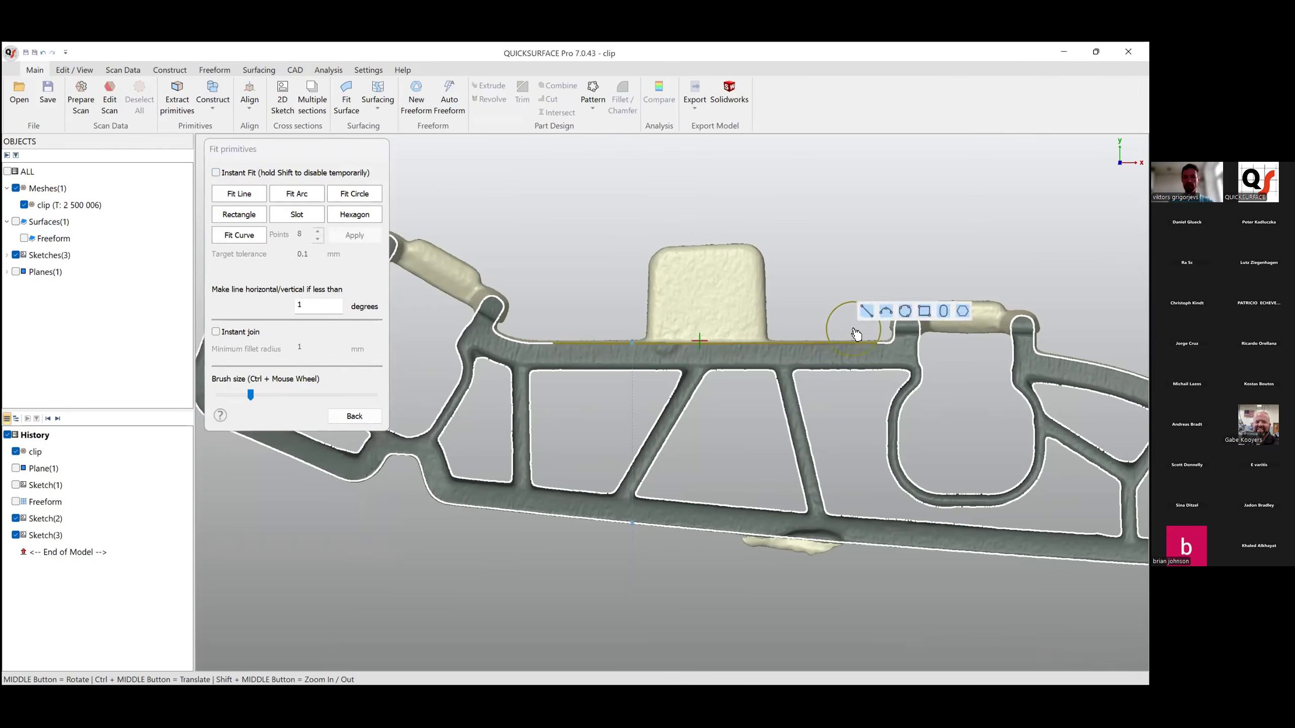
pyautogui.scroll(5, 553, 347)
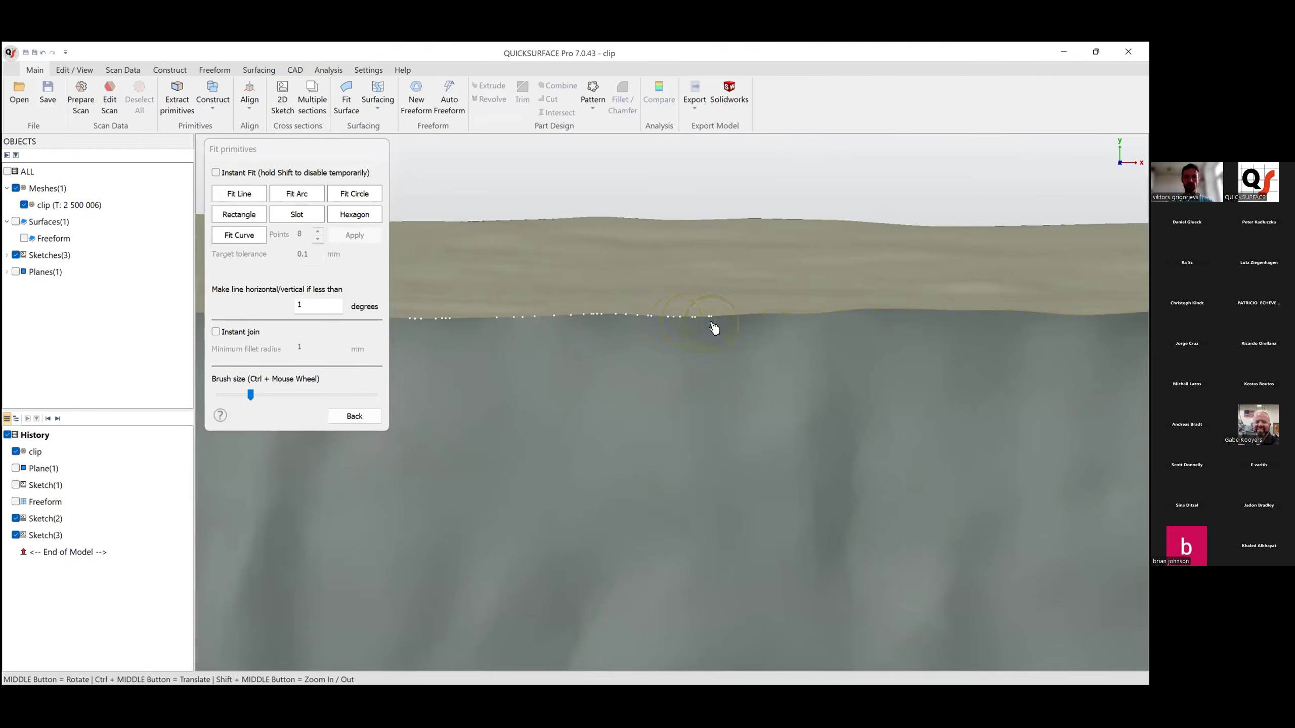
pyautogui.scroll(-4, 661, 326)
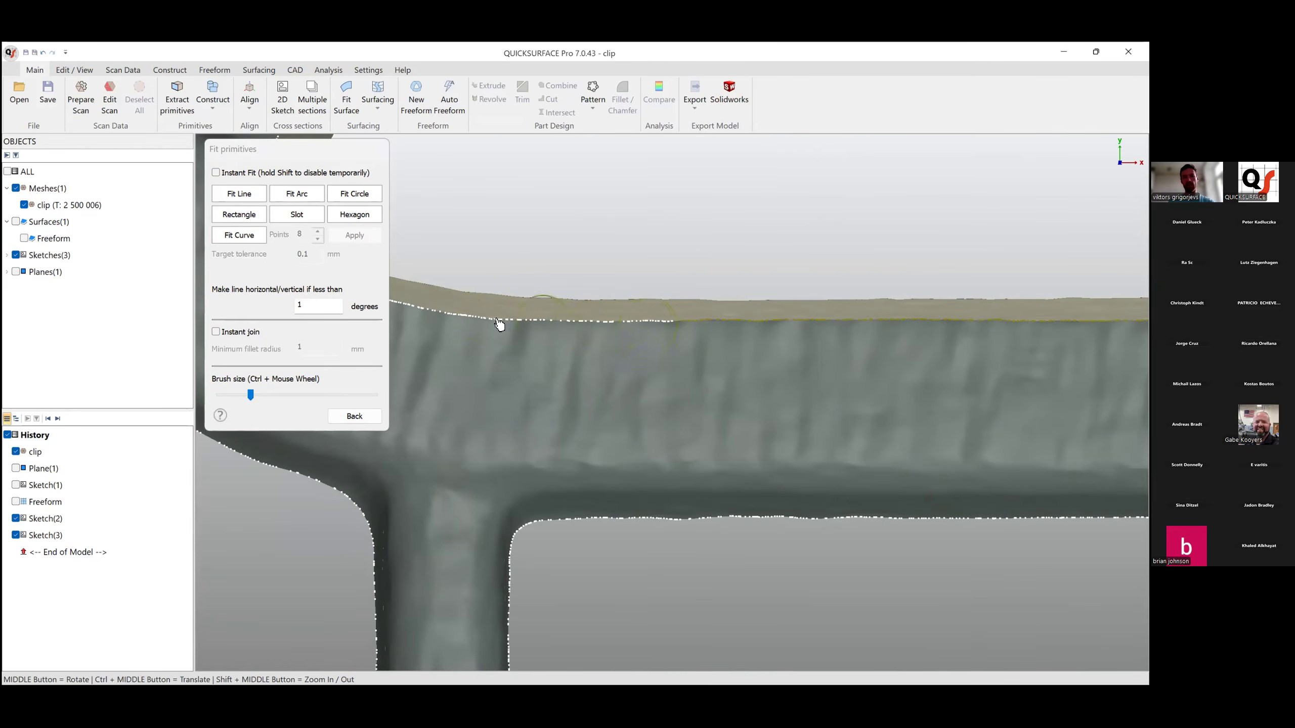
pyautogui.scroll(-3, 581, 326)
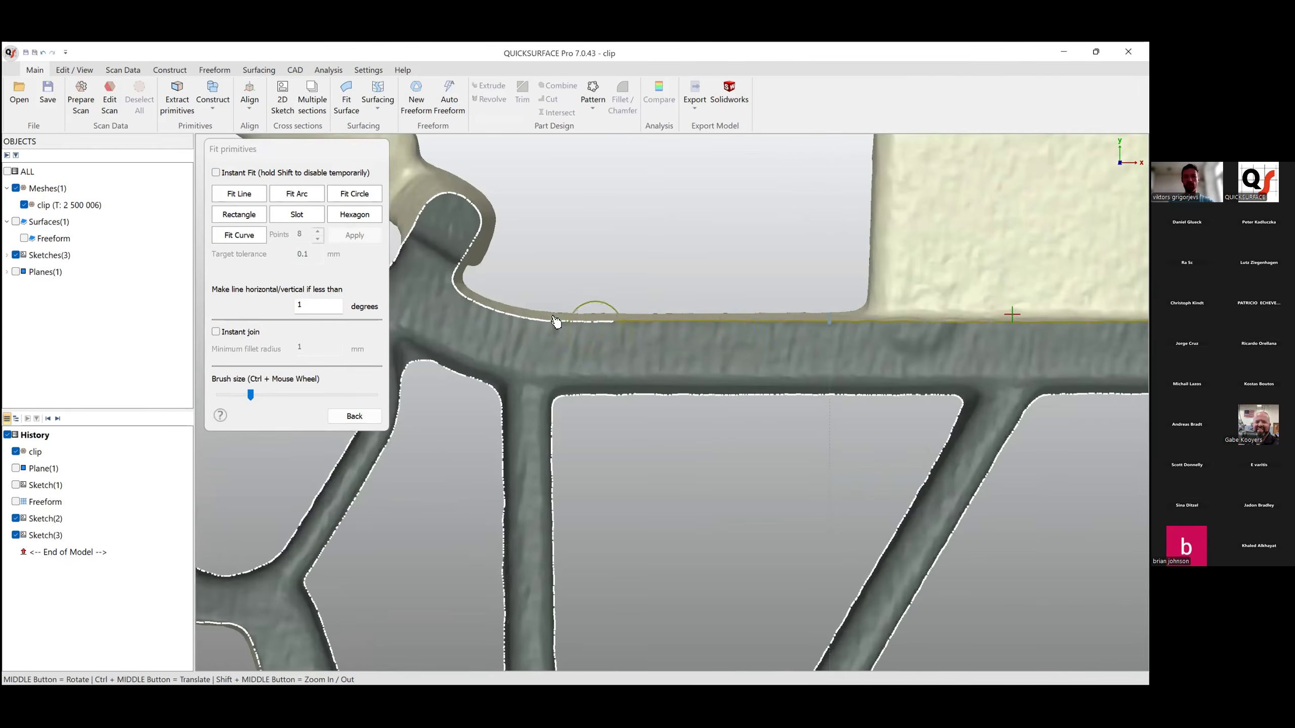
pyautogui.scroll(-5, 758, 326)
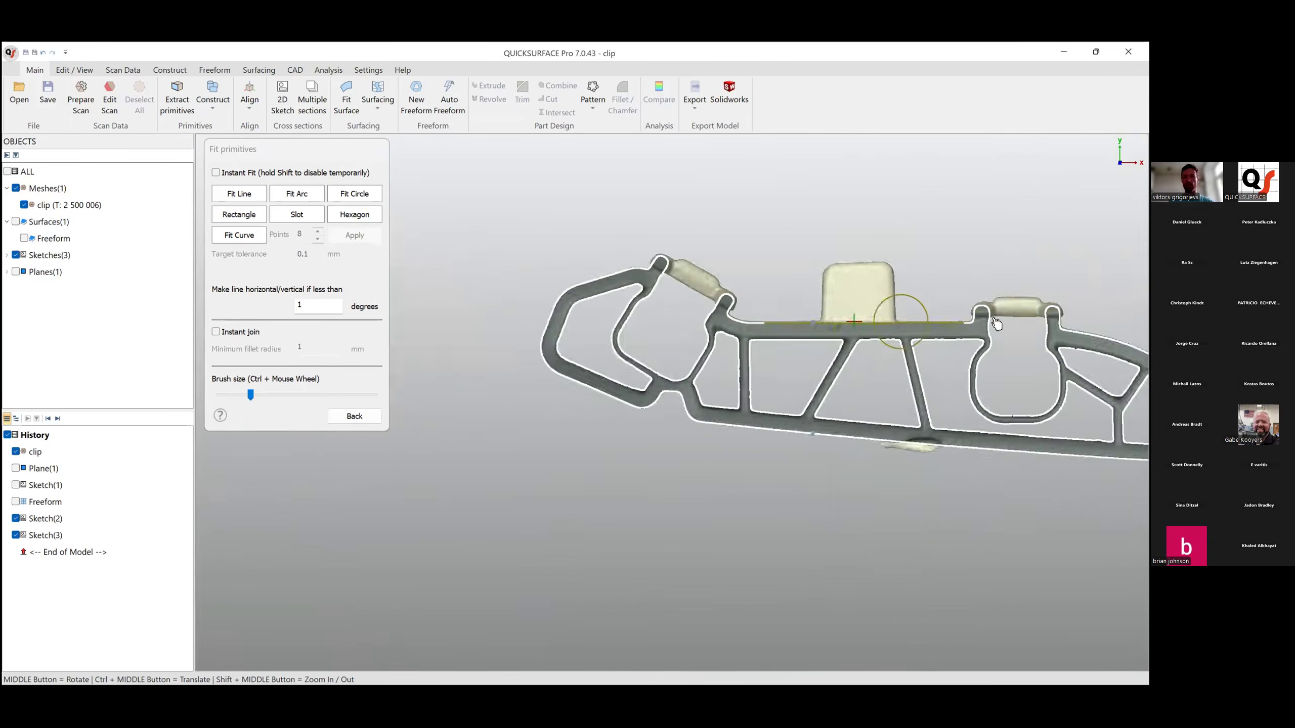
pyautogui.scroll(3, 816, 324)
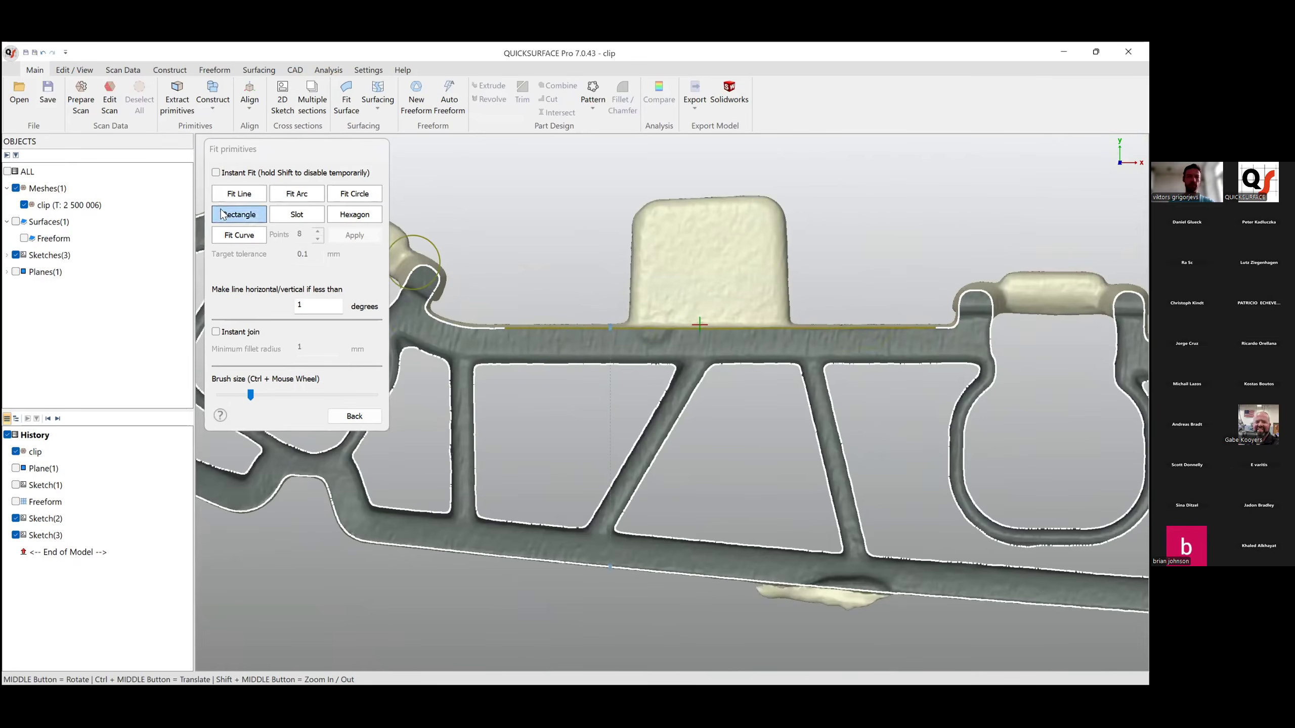
pyautogui.click(251, 197)
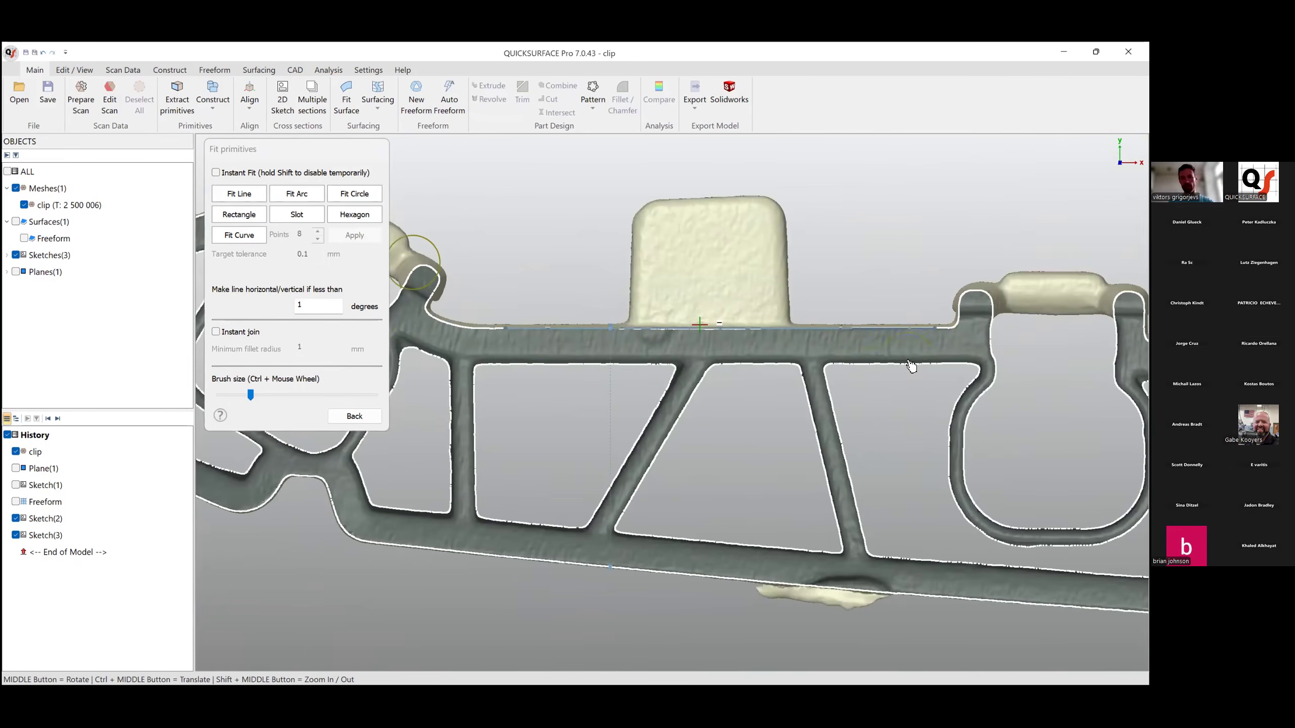
# Enable Instant Fit and fit lines to the long upper slanted edge and the short steep edge of the rounded end's outer outline.
pyautogui.moveTo(829, 355)
pyautogui.mouseDown(button='middle')
pyautogui.moveTo(877, 432)
pyautogui.moveTo(1013, 403)
pyautogui.mouseUp(button='middle')
pyautogui.scroll(4, 471, 315)
pyautogui.click(216, 173)
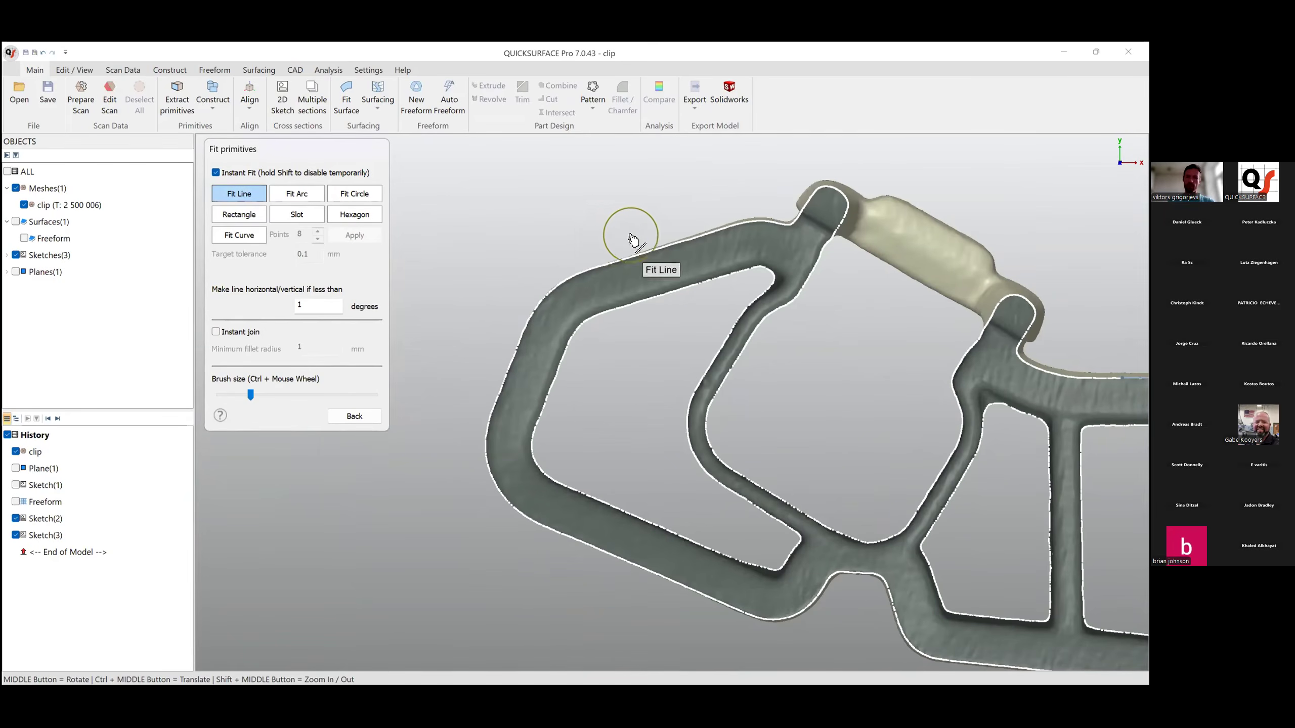
pyautogui.moveTo(609, 253); pyautogui.dragTo(708, 227)
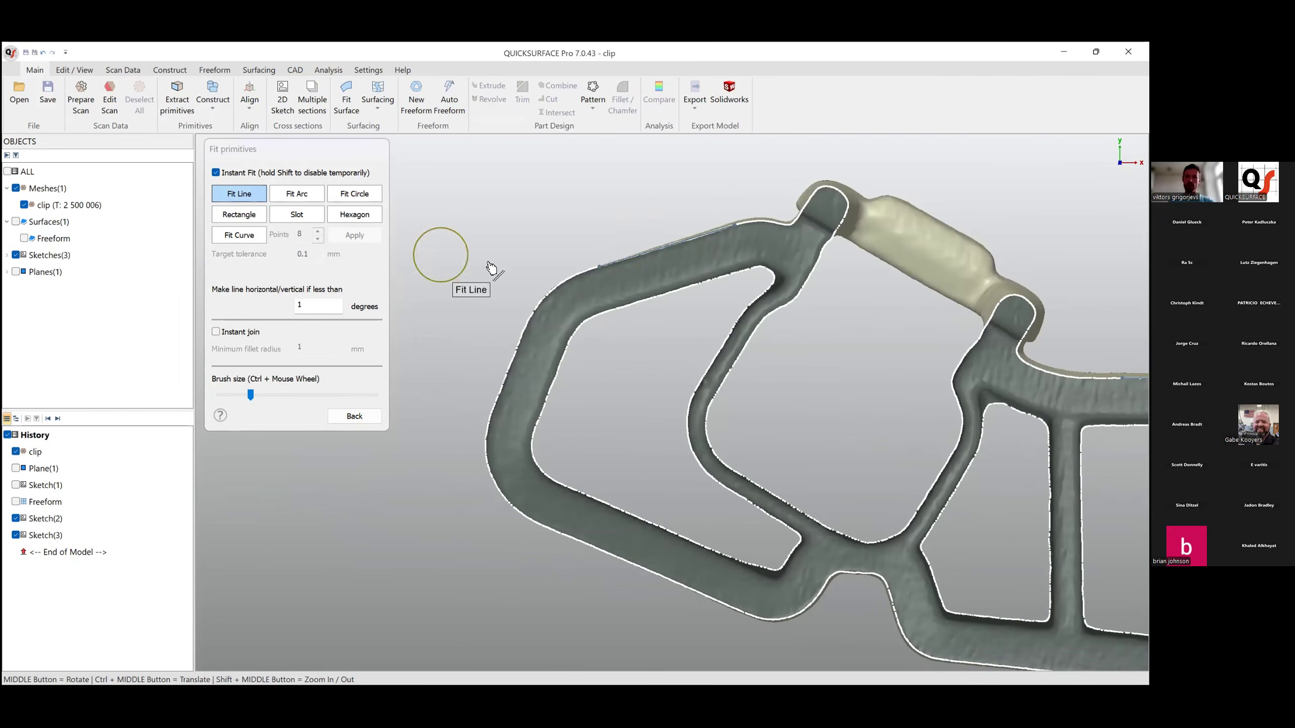
pyautogui.moveTo(480, 393); pyautogui.dragTo(508, 351)
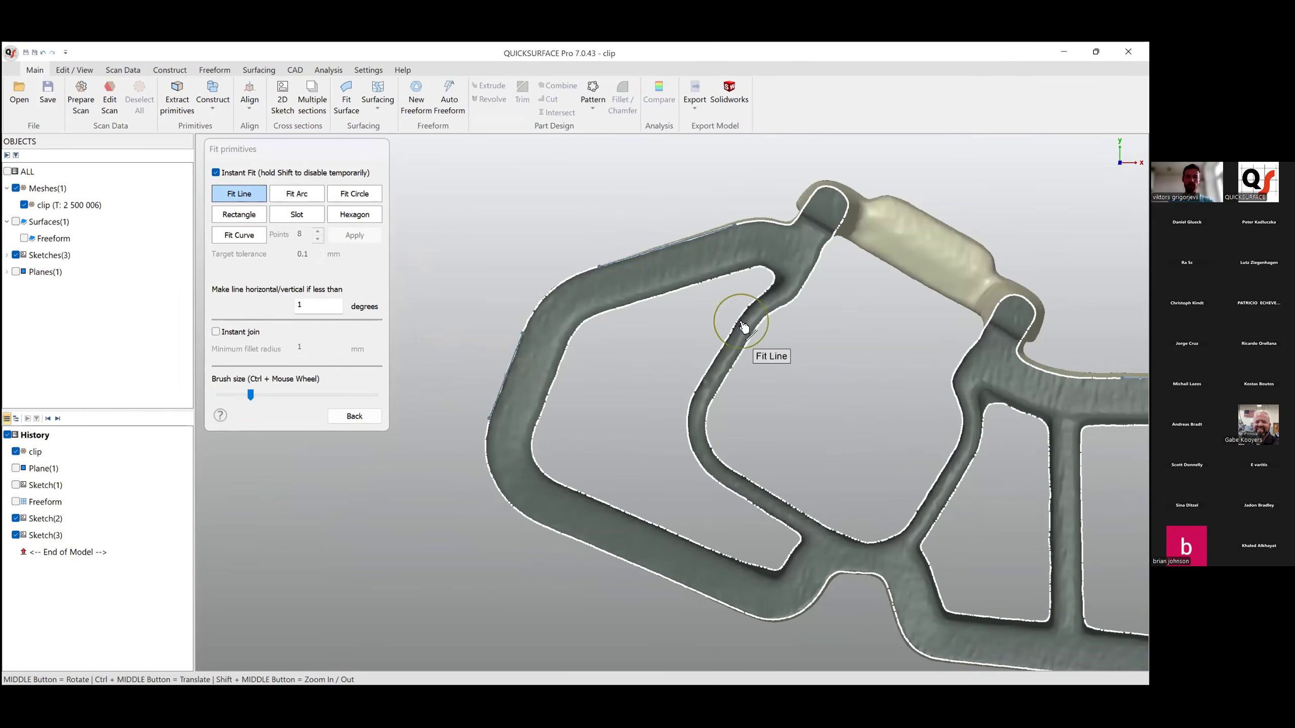
pyautogui.click(352, 416)
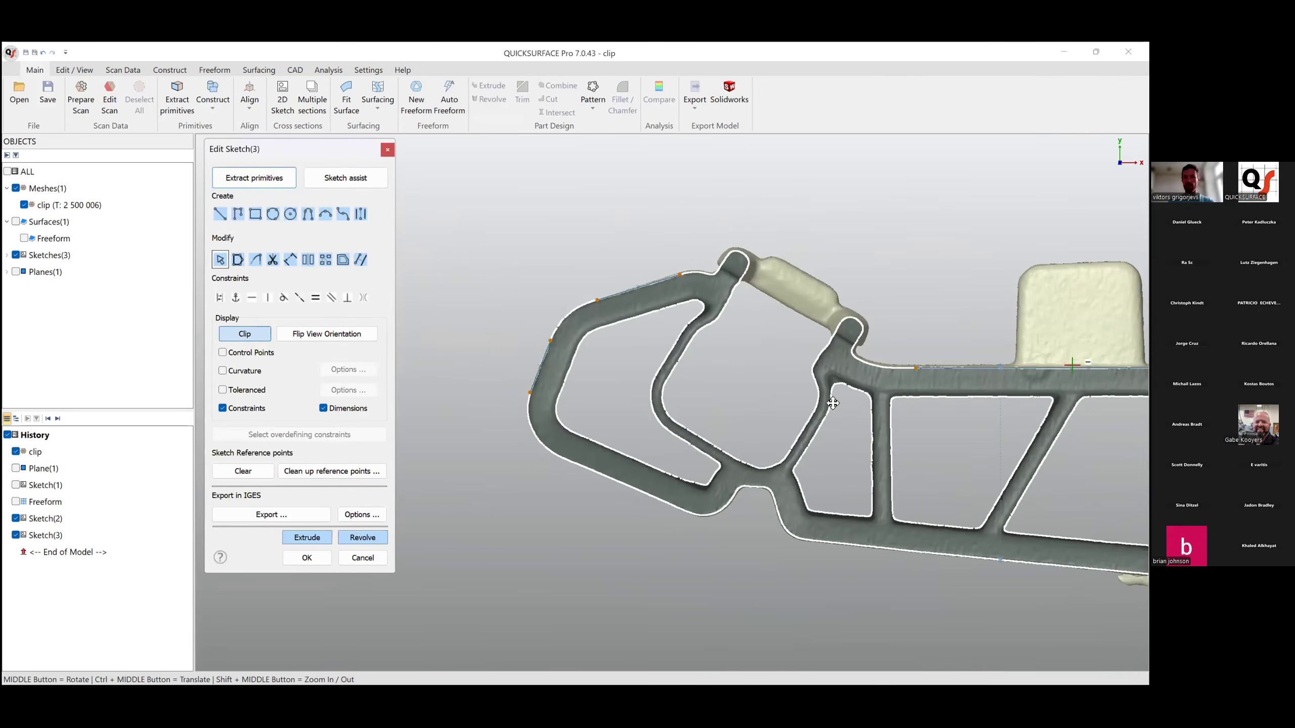
# Add a straight line along the lower slanted outer edge of the same rounded end.
pyautogui.keyDown('ctrl'); pyautogui.moveTo(832, 403); pyautogui.dragTo(739, 403, button='middle'); pyautogui.keyUp('ctrl')
pyautogui.moveTo(1142, 408)
pyautogui.keyDown('ctrl'); pyautogui.mouseDown(button='middle')
pyautogui.moveTo(682, 389)
pyautogui.moveTo(930, 381)
pyautogui.mouseUp(button='middle'); pyautogui.keyUp('ctrl')
pyautogui.keyDown('ctrl'); pyautogui.moveTo(512, 417); pyautogui.dragTo(888, 451, button='middle'); pyautogui.keyUp('ctrl')
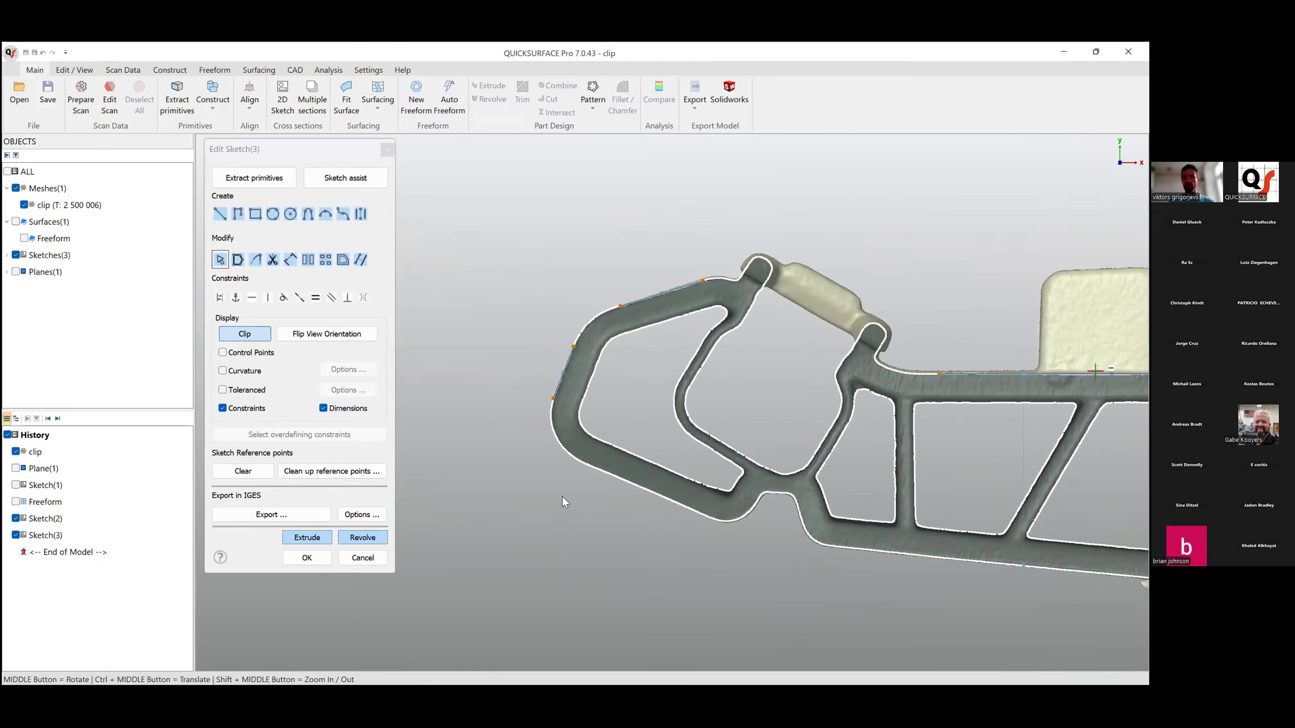
pyautogui.scroll(3, 562, 496)
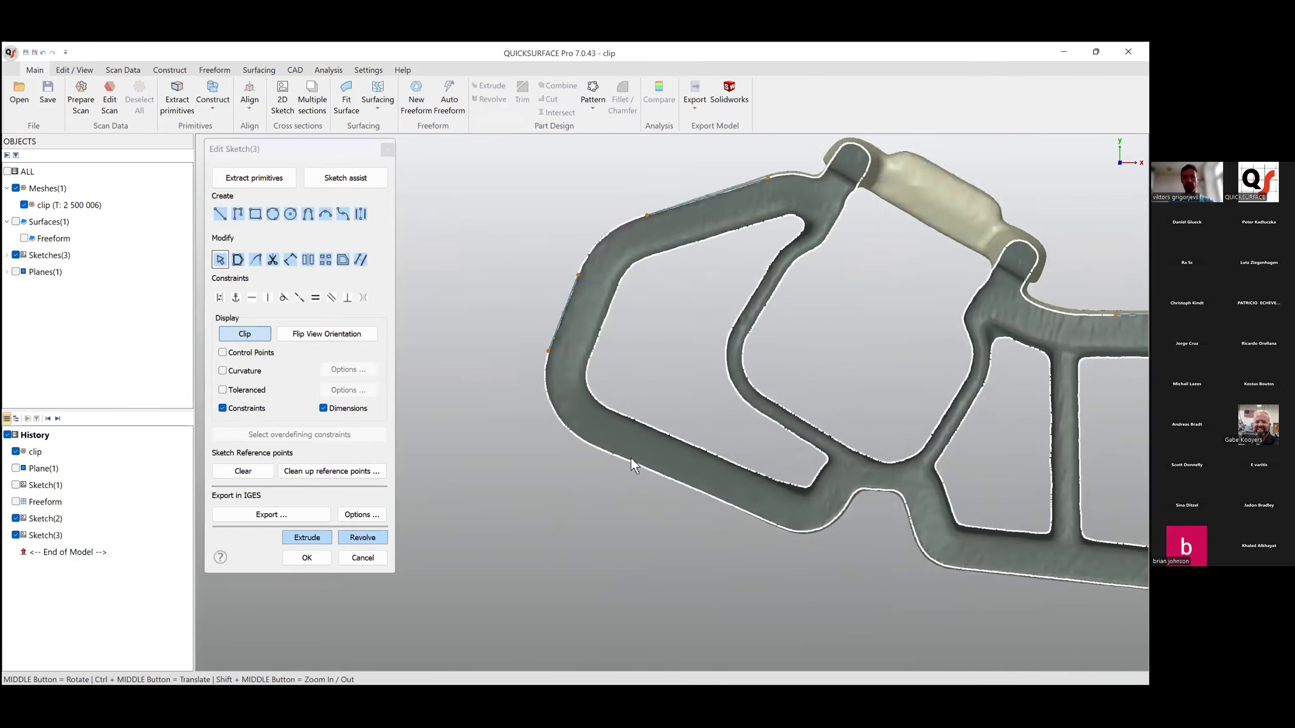
pyautogui.keyDown('ctrl'); pyautogui.moveTo(593, 495); pyautogui.dragTo(541, 417, button='middle'); pyautogui.keyUp('ctrl')
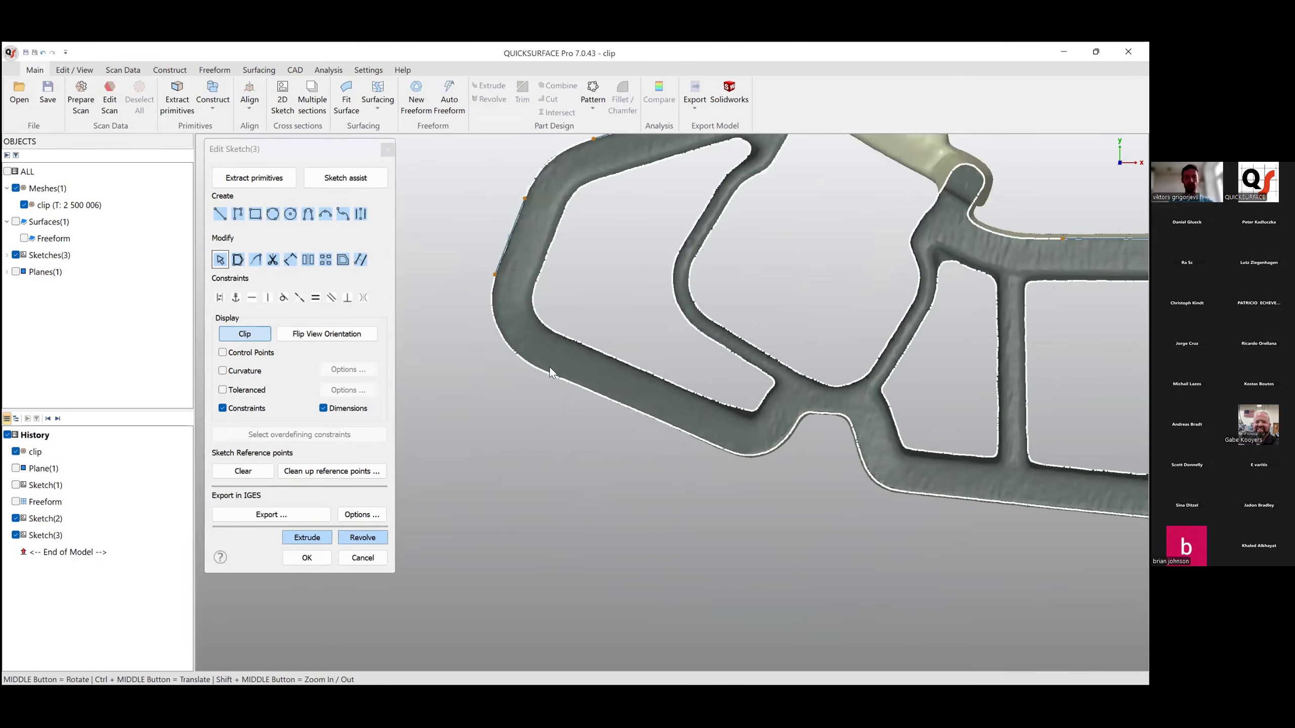
pyautogui.moveTo(540, 362)
pyautogui.mouseDown()
pyautogui.moveTo(651, 480)
pyautogui.moveTo(703, 468)
pyautogui.moveTo(721, 438)
pyautogui.mouseUp()
pyautogui.keyDown('ctrl'); pyautogui.moveTo(599, 403); pyautogui.dragTo(620, 515, button='middle'); pyautogui.keyUp('ctrl')
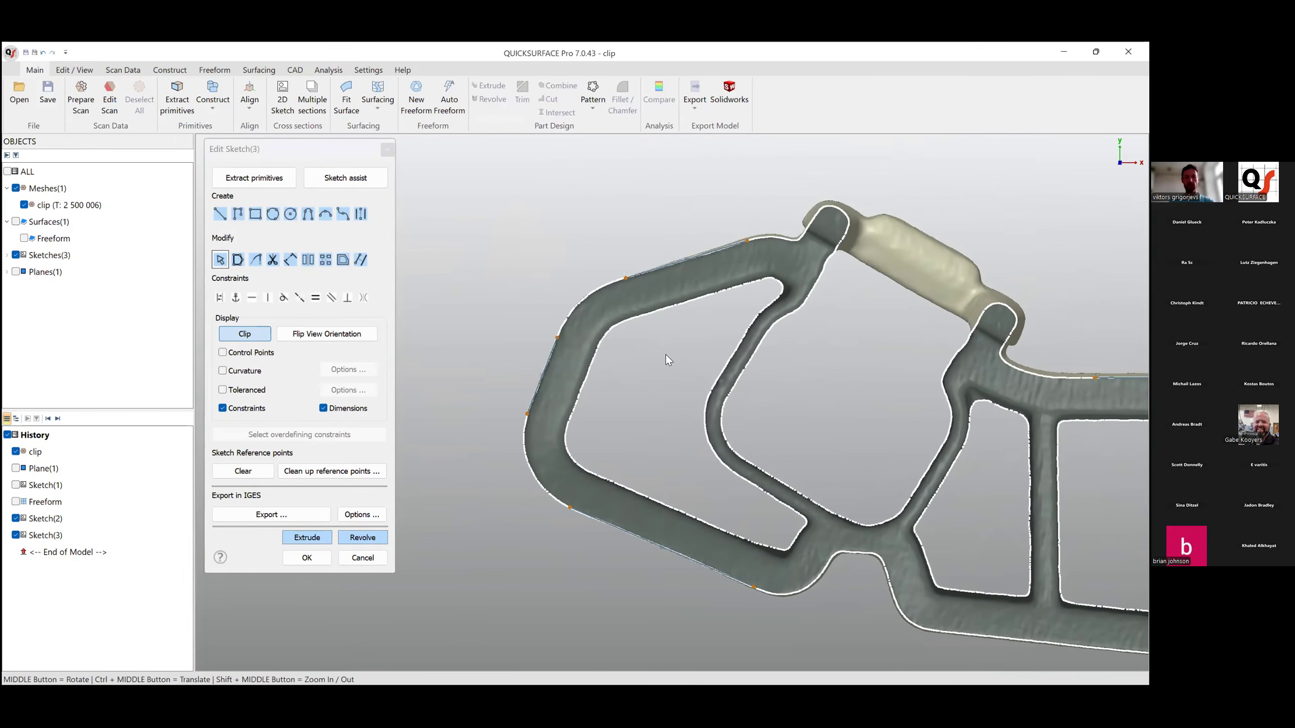
# Join the rounded end's upper slanted line and short steep line with a tangent arc of 5.75 mm radius.
pyautogui.moveTo(527, 335)
pyautogui.mouseDown()
pyautogui.moveTo(609, 329)
pyautogui.moveTo(637, 270)
pyautogui.moveTo(609, 240)
pyautogui.mouseUp()
pyautogui.moveTo(533, 289)
pyautogui.mouseDown()
pyautogui.moveTo(595, 290)
pyautogui.moveTo(597, 267)
pyautogui.mouseUp()
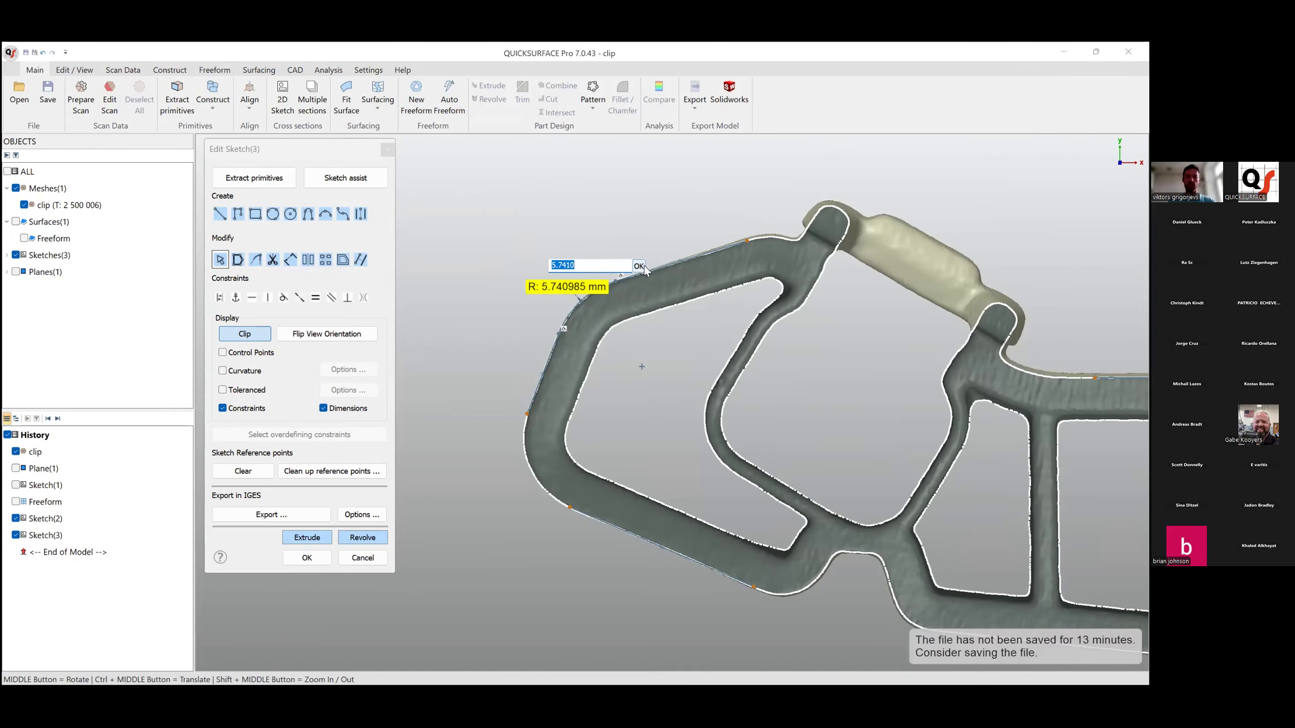
pyautogui.write('5.7')
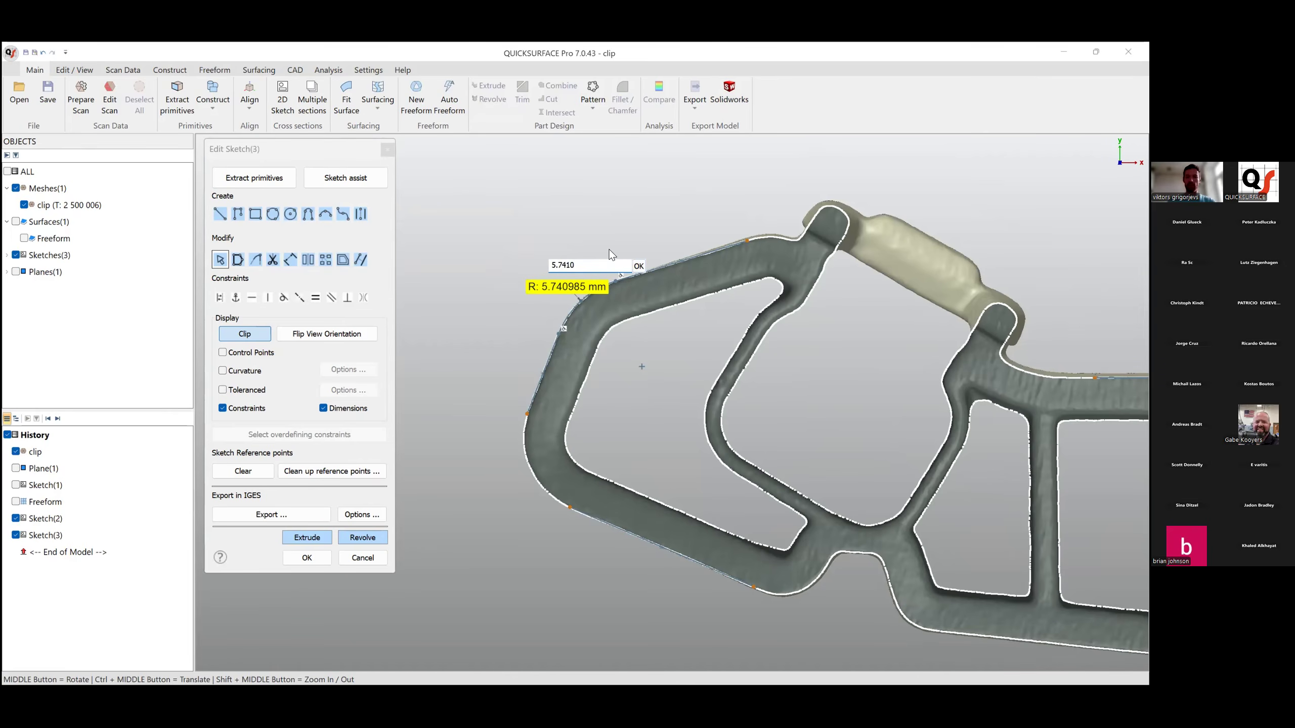
pyautogui.press('Return')
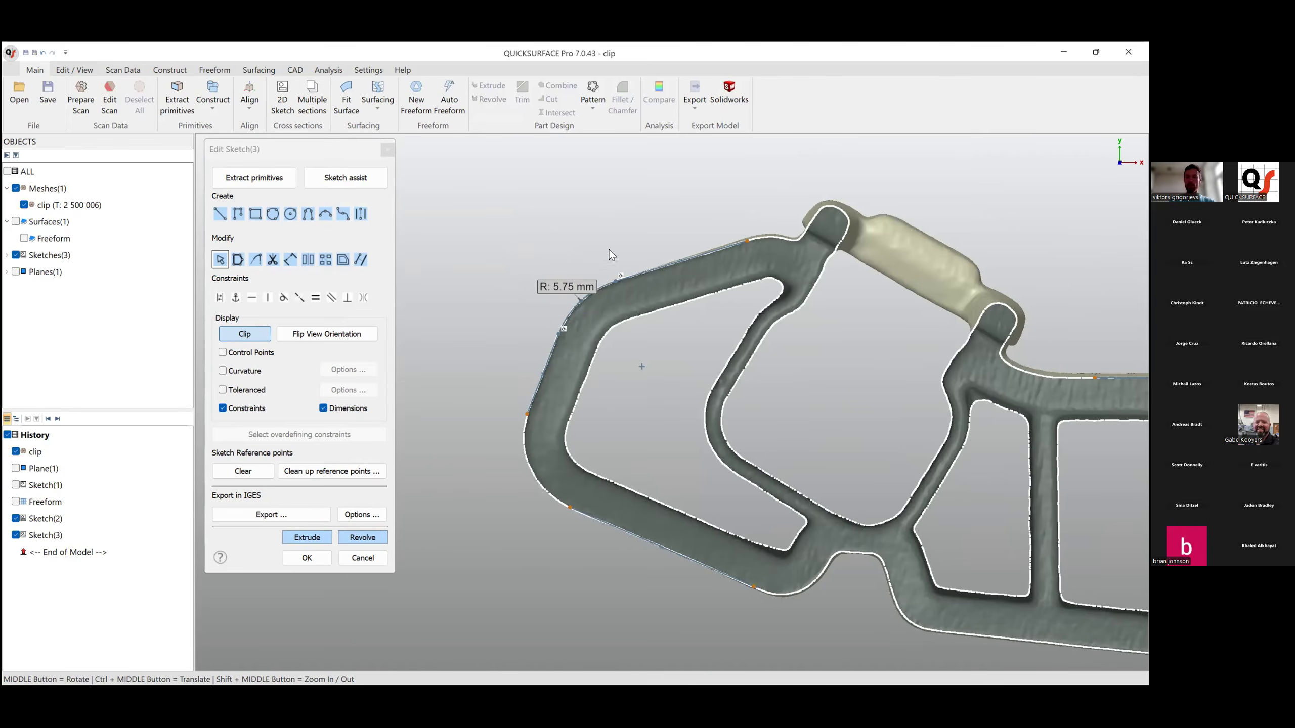
# Join the short steep line and the lower slanted line with a tangent arc of 5 mm radius.
pyautogui.moveTo(520, 376); pyautogui.dragTo(575, 541)
pyautogui.click(514, 507)
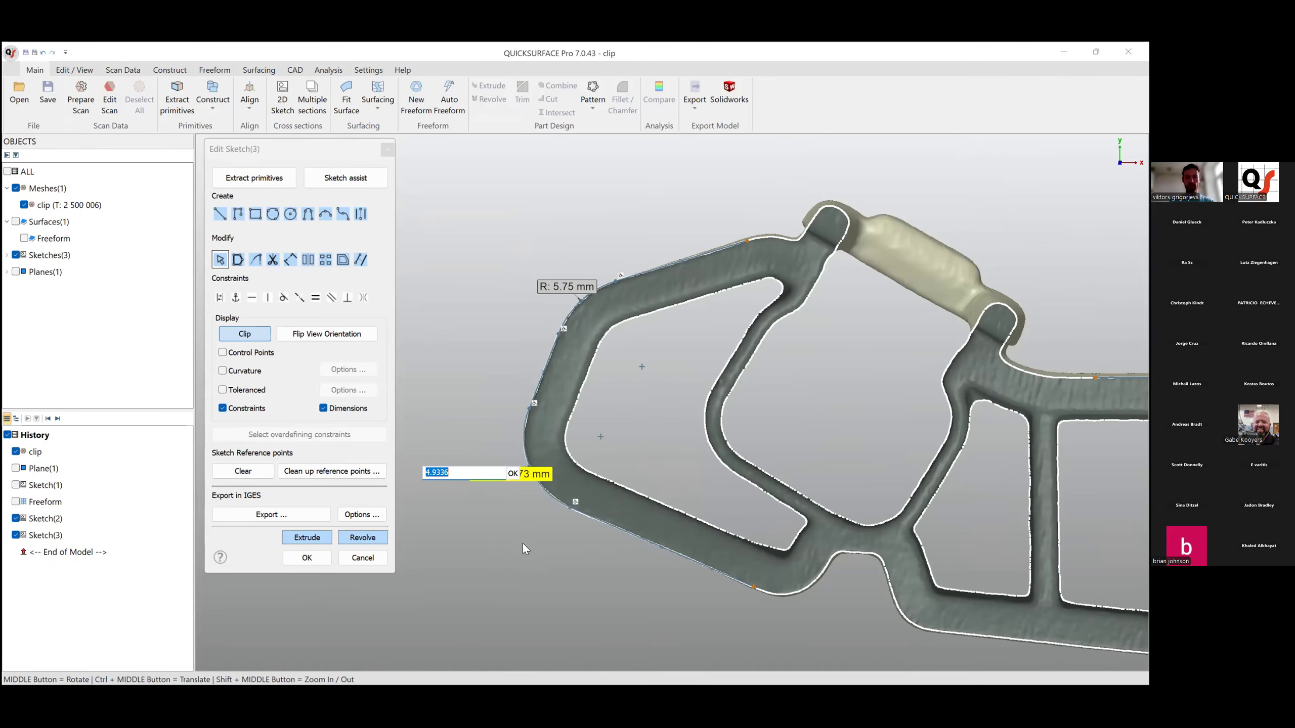
pyautogui.write('5')
pyautogui.press('Return')
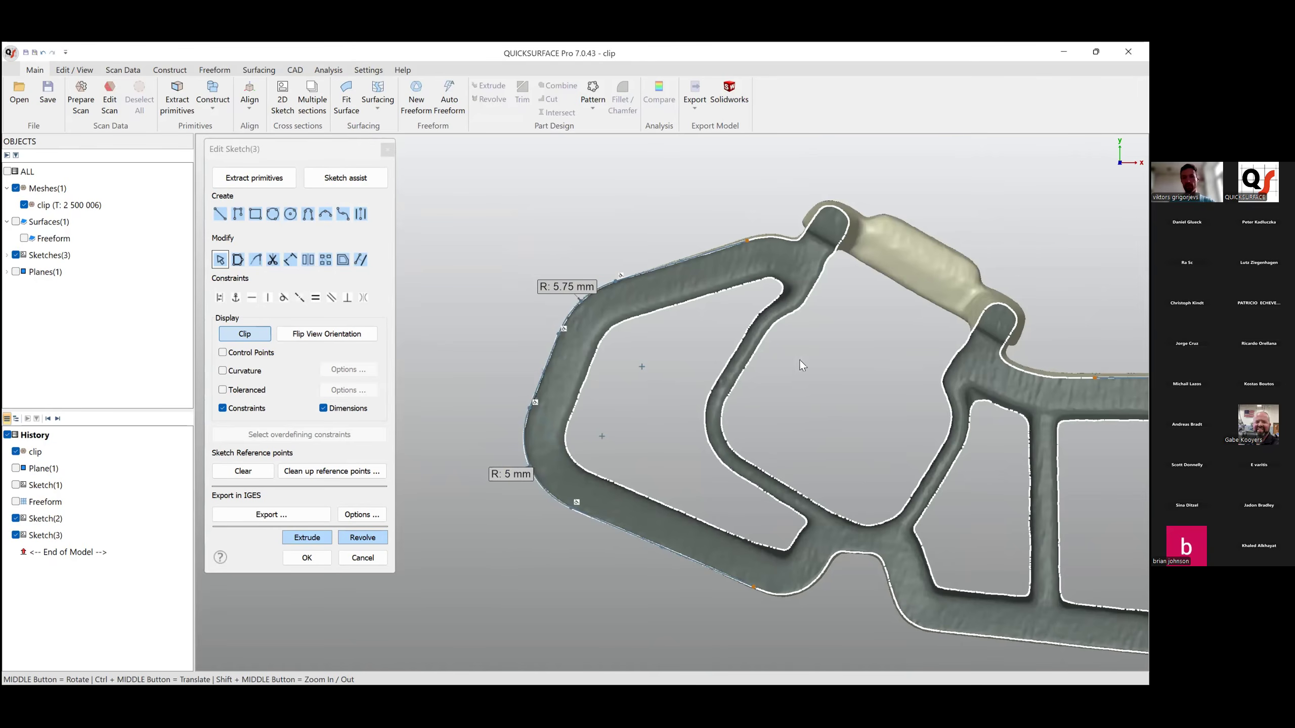
# Fit straight lines to the flat top and both flanks of the notch in the clip's lower outer edge.
pyautogui.keyDown('ctrl'); pyautogui.moveTo(799, 359); pyautogui.dragTo(710, 190, button='middle'); pyautogui.keyUp('ctrl')
pyautogui.keyDown('ctrl'); pyautogui.moveTo(781, 410); pyautogui.dragTo(719, 442, button='middle'); pyautogui.keyUp('ctrl')
pyautogui.scroll(4, 682, 436)
pyautogui.moveTo(767, 373); pyautogui.dragTo(771, 406)
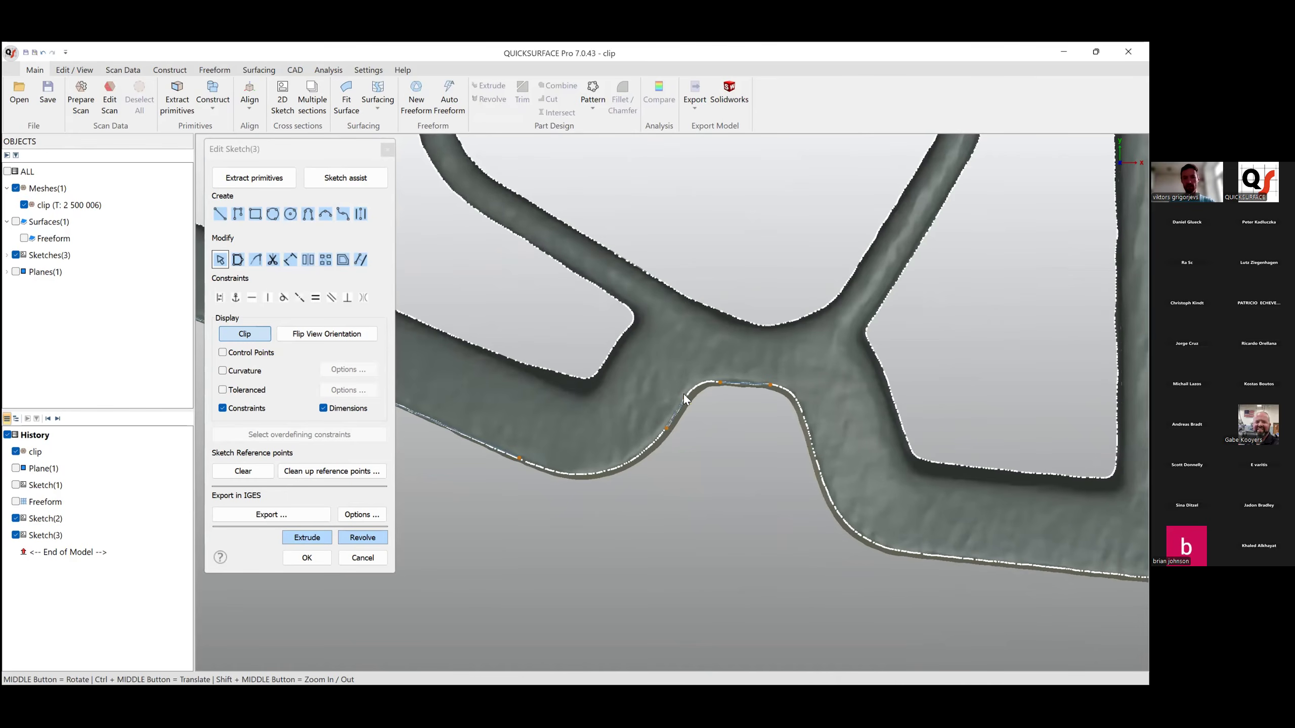
pyautogui.moveTo(797, 474); pyautogui.dragTo(804, 439)
# Round the notch's two upper corners with tangent arcs of 0.8 mm and 1 mm radius.
pyautogui.moveTo(767, 390); pyautogui.dragTo(801, 414)
pyautogui.moveTo(664, 377); pyautogui.dragTo(711, 430)
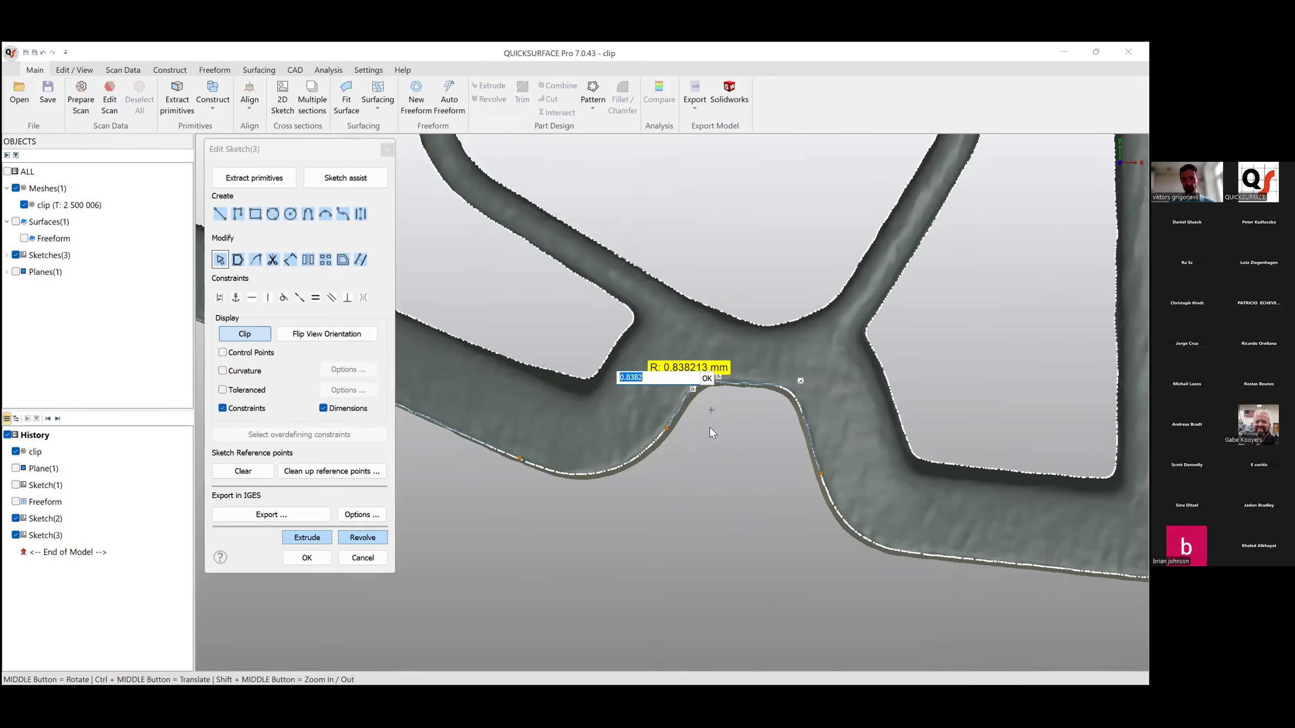
pyautogui.click(703, 378)
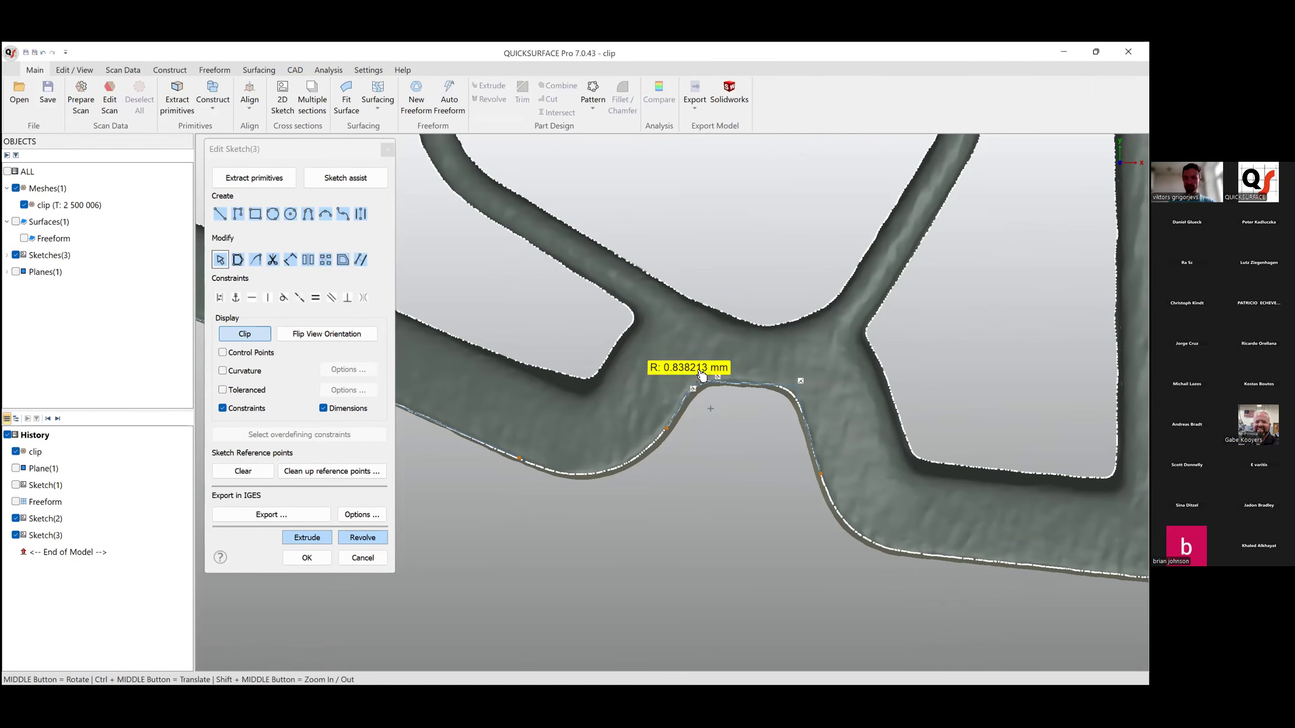
pyautogui.click(770, 381)
pyautogui.write('1')
pyautogui.press('Return')
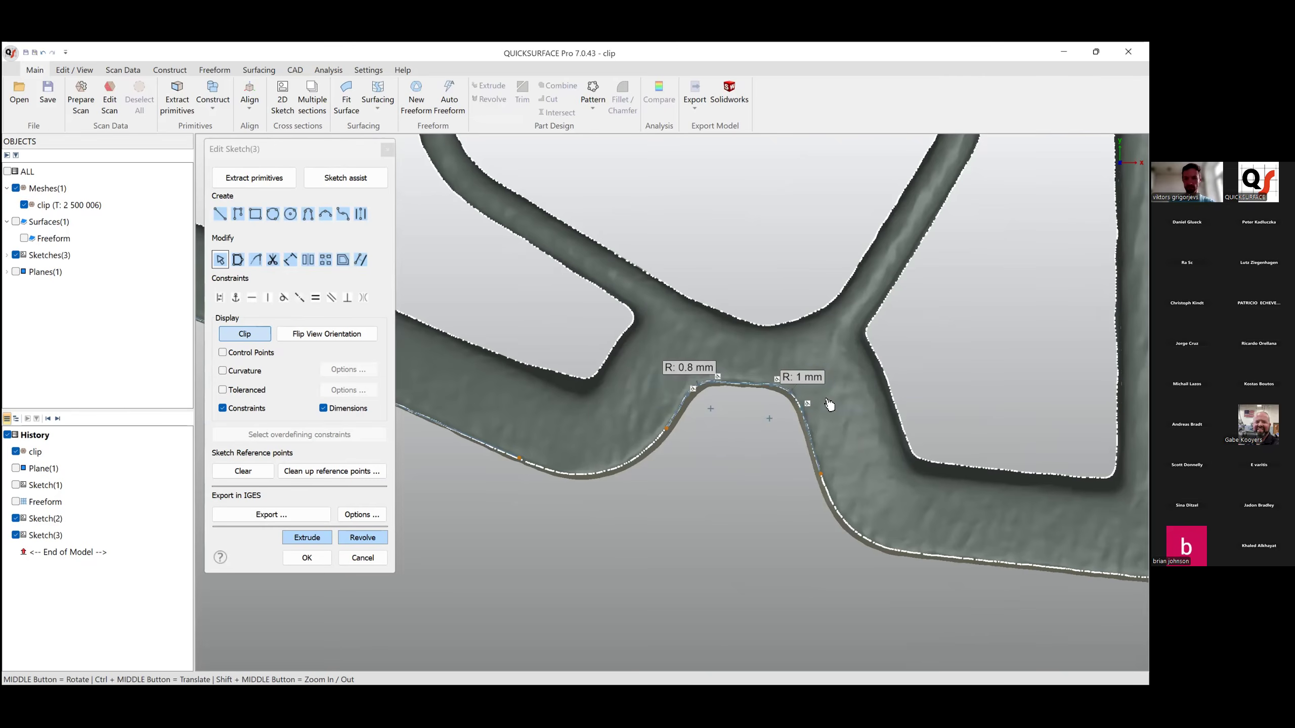
# Join the lower slanted line to the notch's adjacent flank with a tangent arc of 3 mm radius.
pyautogui.click(490, 455)
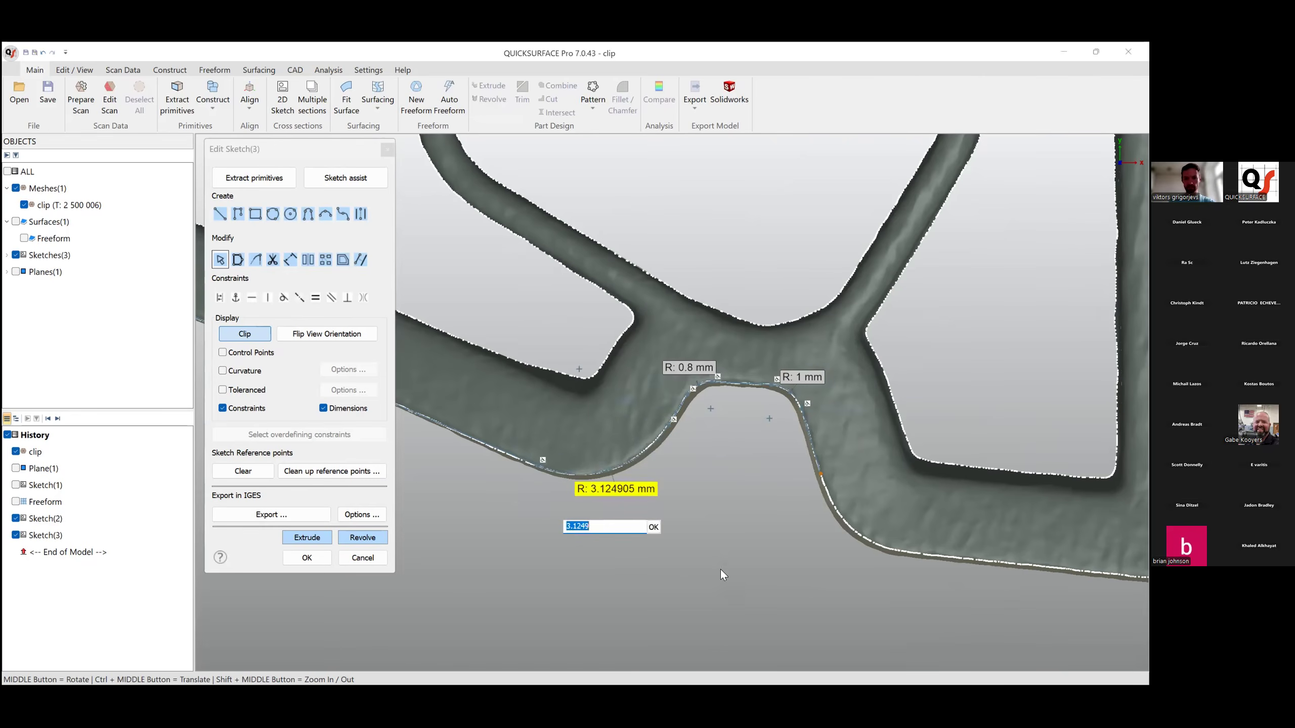
pyautogui.write('3')
pyautogui.press('Return')
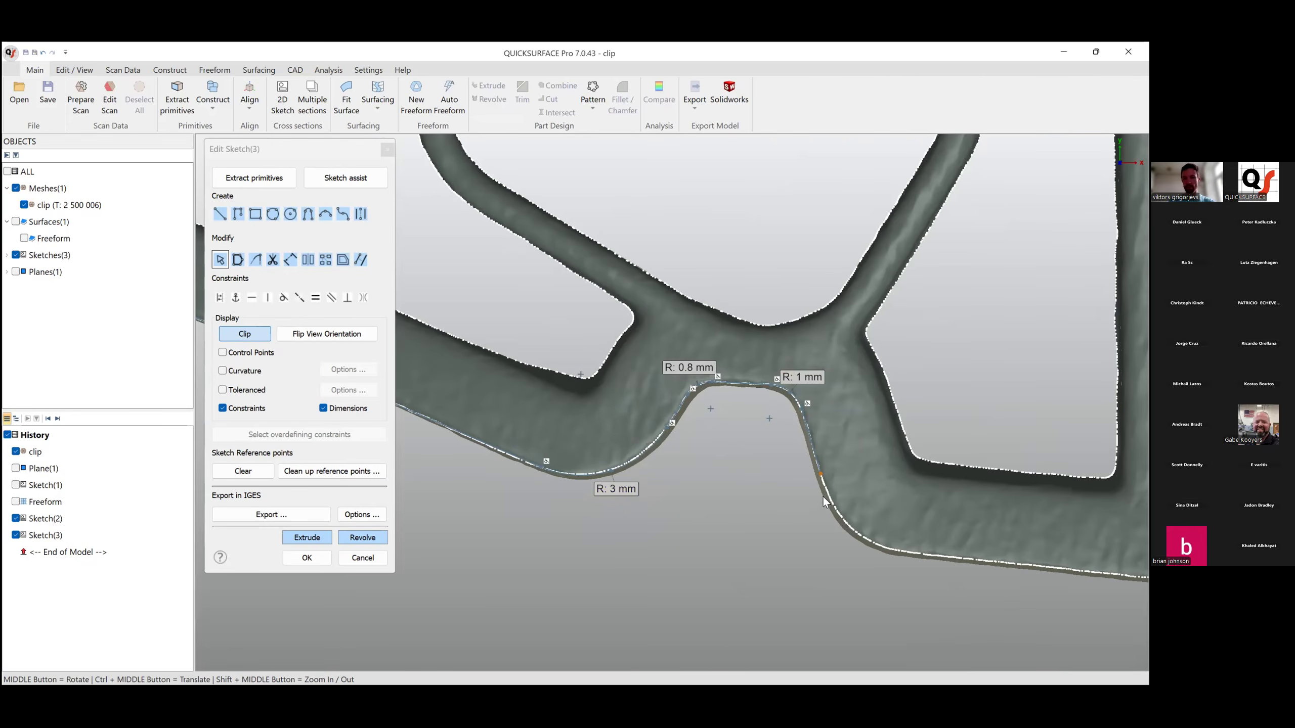
# Fit two lines to the long lower outer edge, one beside the notch and one running toward the tapered end.
pyautogui.scroll(-6, 932, 547)
pyautogui.moveTo(933, 547)
pyautogui.keyDown('ctrl'); pyautogui.mouseDown(button='middle')
pyautogui.moveTo(790, 502)
pyautogui.moveTo(555, 463)
pyautogui.moveTo(609, 478)
pyautogui.mouseUp(button='middle'); pyautogui.keyUp('ctrl')
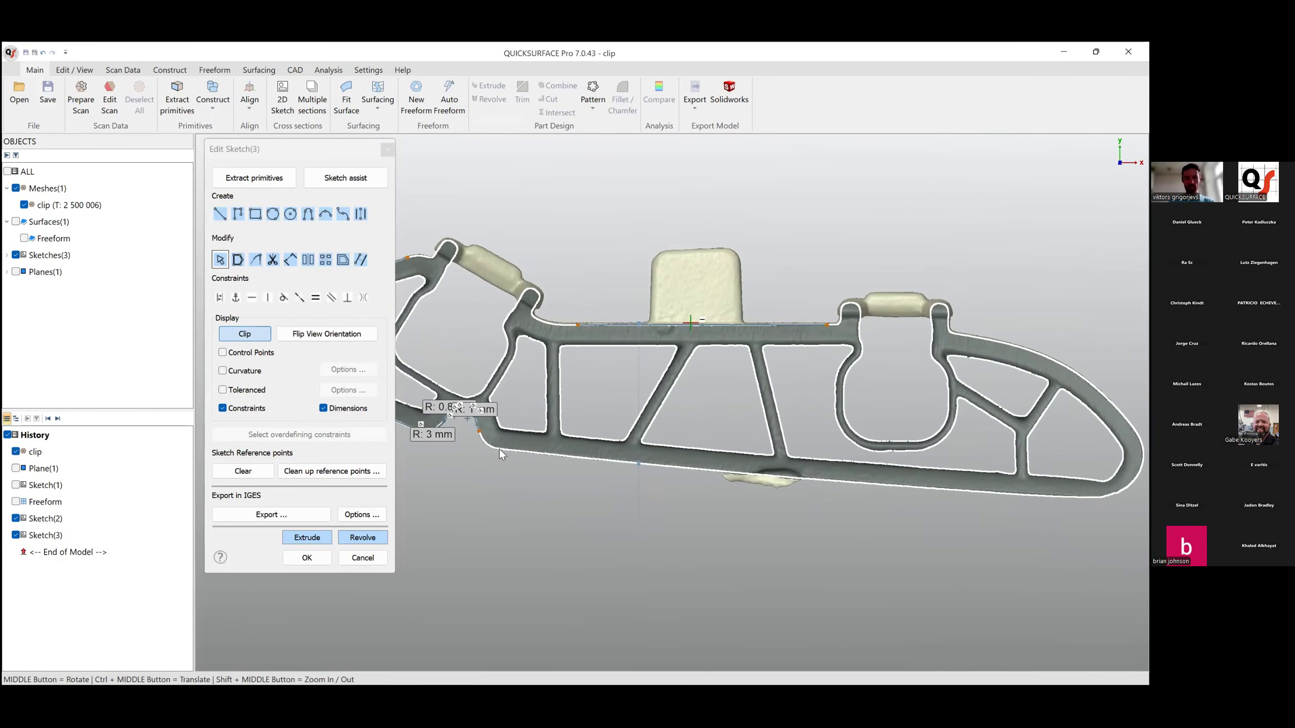
pyautogui.moveTo(504, 444)
pyautogui.mouseDown()
pyautogui.moveTo(715, 488)
pyautogui.moveTo(1062, 500)
pyautogui.moveTo(838, 497)
pyautogui.moveTo(667, 466)
pyautogui.mouseUp()
pyautogui.moveTo(842, 480); pyautogui.dragTo(1090, 499)
pyautogui.scroll(4, 882, 507)
pyautogui.scroll(-6, 882, 508)
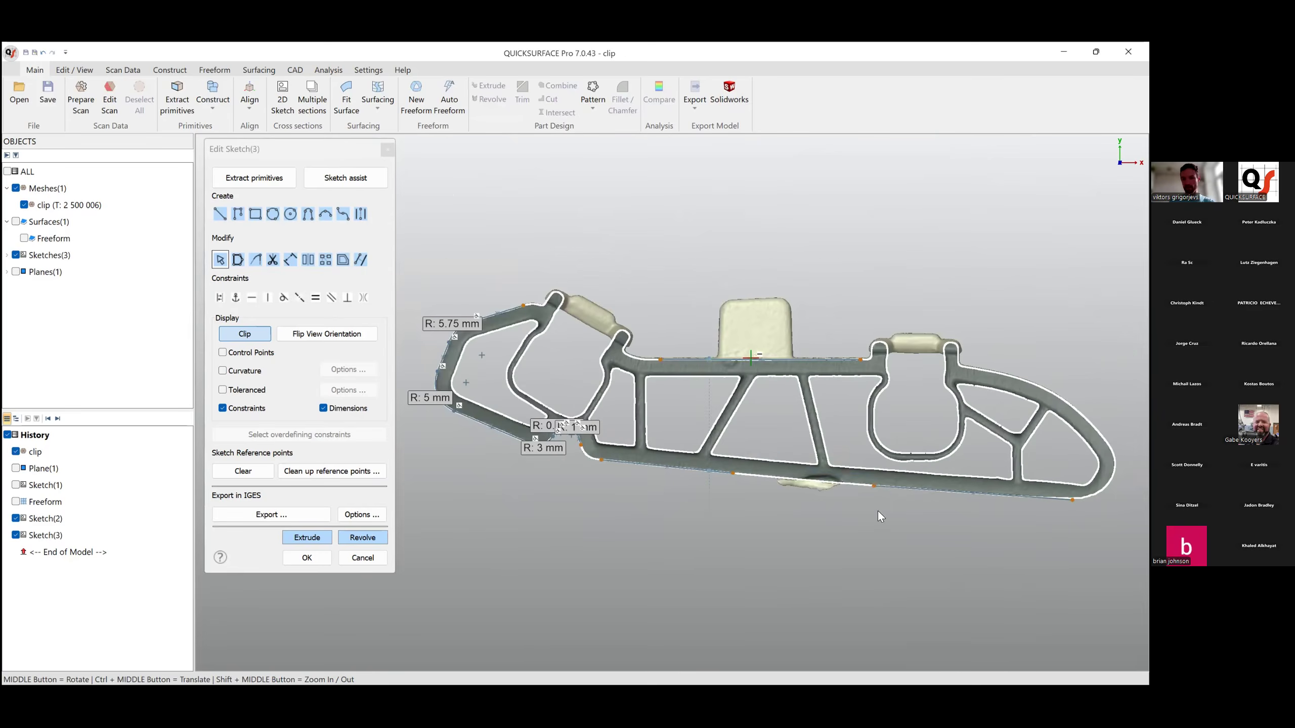
# Join the two lower-edge lines with a large tangent arc of about 1190 mm radius.
pyautogui.moveTo(874, 486)
pyautogui.mouseDown()
pyautogui.moveTo(734, 451)
pyautogui.moveTo(820, 476)
pyautogui.mouseUp()
pyautogui.doubleClick(814, 481)
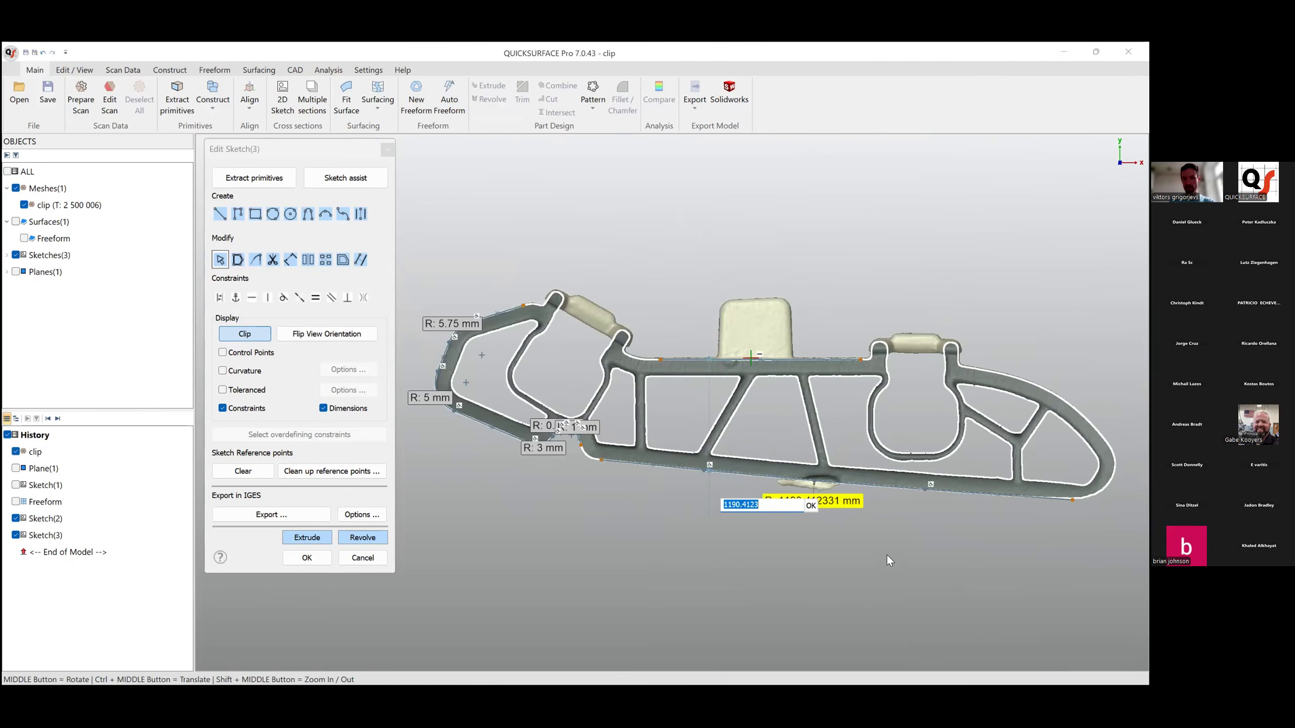
pyautogui.click(819, 520)
# Shorten the lower-edge line near the tapered end and fit a separate short line along the edge beside its tip.
pyautogui.keyDown('ctrl'); pyautogui.moveTo(847, 540); pyautogui.dragTo(739, 555, button='middle'); pyautogui.keyUp('ctrl')
pyautogui.keyDown('ctrl'); pyautogui.moveTo(905, 521); pyautogui.dragTo(821, 506, button='middle'); pyautogui.keyUp('ctrl')
pyautogui.scroll(6, 865, 499)
pyautogui.moveTo(925, 511); pyautogui.dragTo(679, 497)
pyautogui.scroll(-2, 827, 555)
pyautogui.moveTo(898, 536); pyautogui.dragTo(855, 537)
pyautogui.moveTo(718, 508); pyautogui.dragTo(834, 508)
# Join the shortened lower-edge line and the short line beside the tip with a tangent arc of 188.8166 mm radius.
pyautogui.moveTo(778, 518); pyautogui.dragTo(841, 577)
pyautogui.click(777, 529)
pyautogui.scroll(-2, 882, 510)
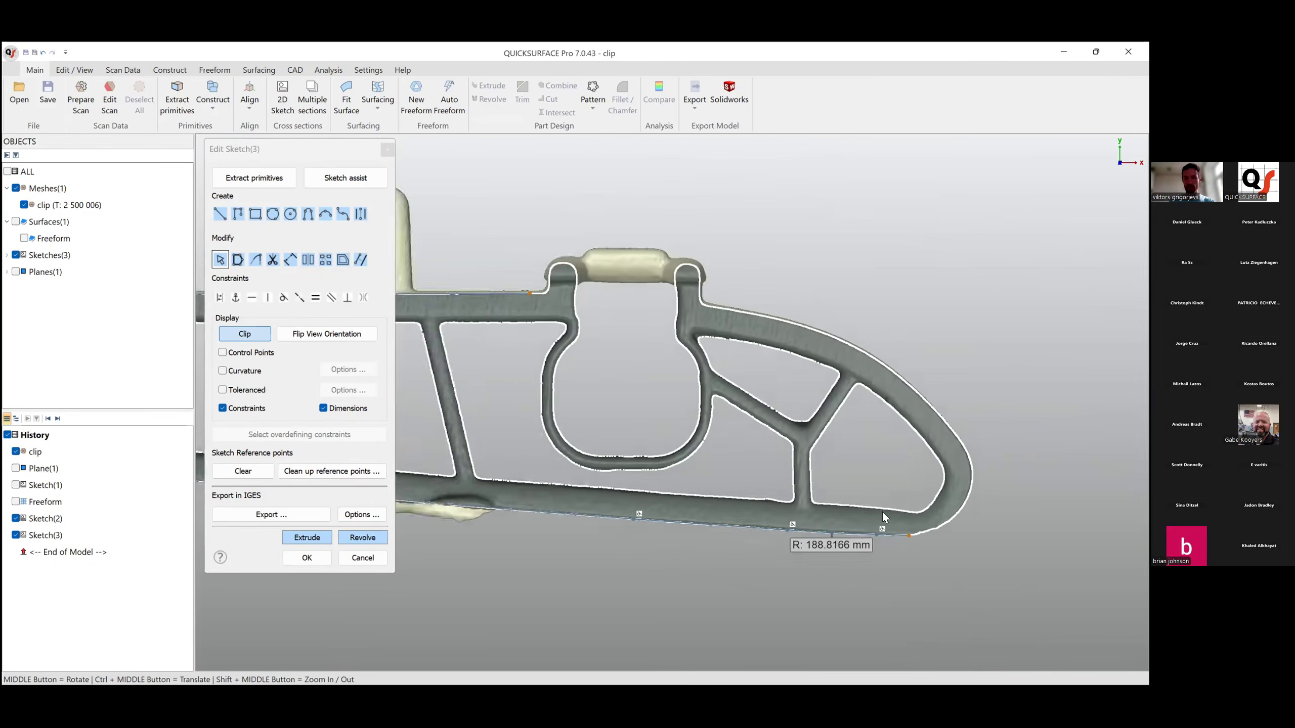
# Fit lines to both ends of the tapered end's upper curved edge and join them with a 28.2594 mm radius arc.
pyautogui.scroll(2, 861, 469)
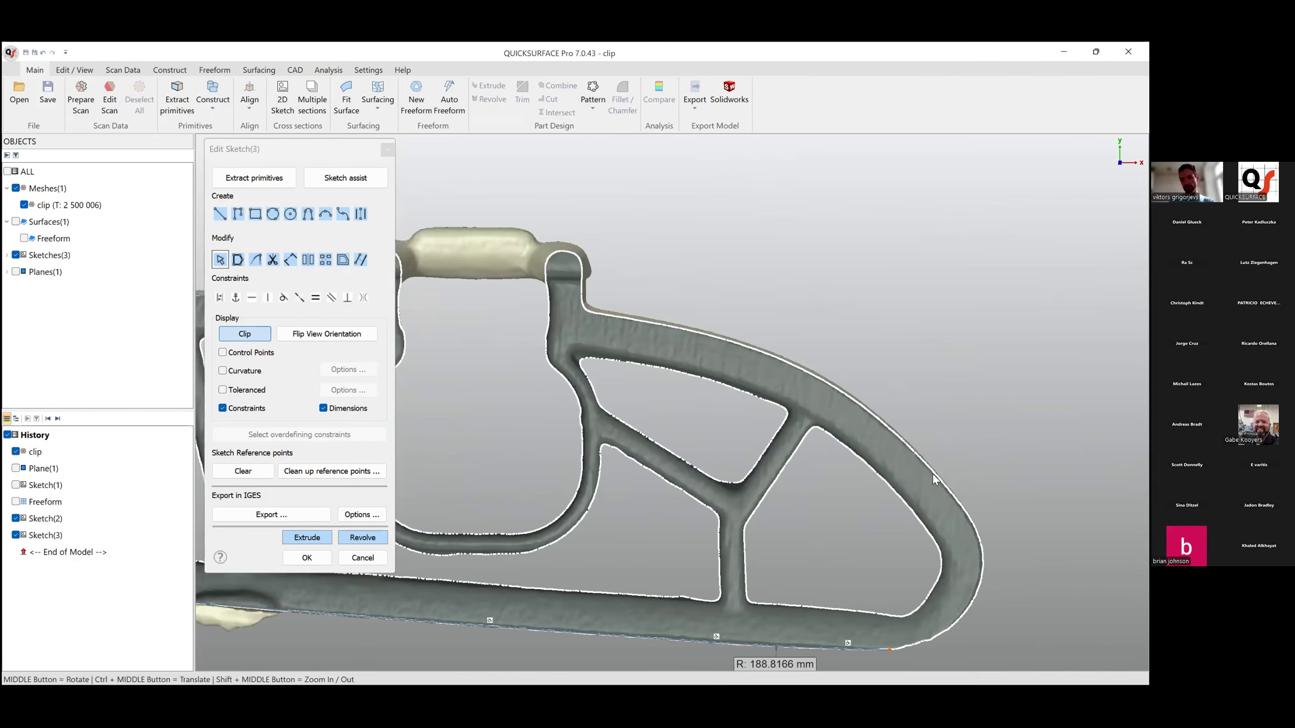
pyautogui.moveTo(976, 491); pyautogui.dragTo(981, 523)
pyautogui.moveTo(610, 310)
pyautogui.mouseDown()
pyautogui.moveTo(661, 324)
pyautogui.moveTo(884, 474)
pyautogui.moveTo(946, 488)
pyautogui.mouseUp()
pyautogui.click(847, 351)
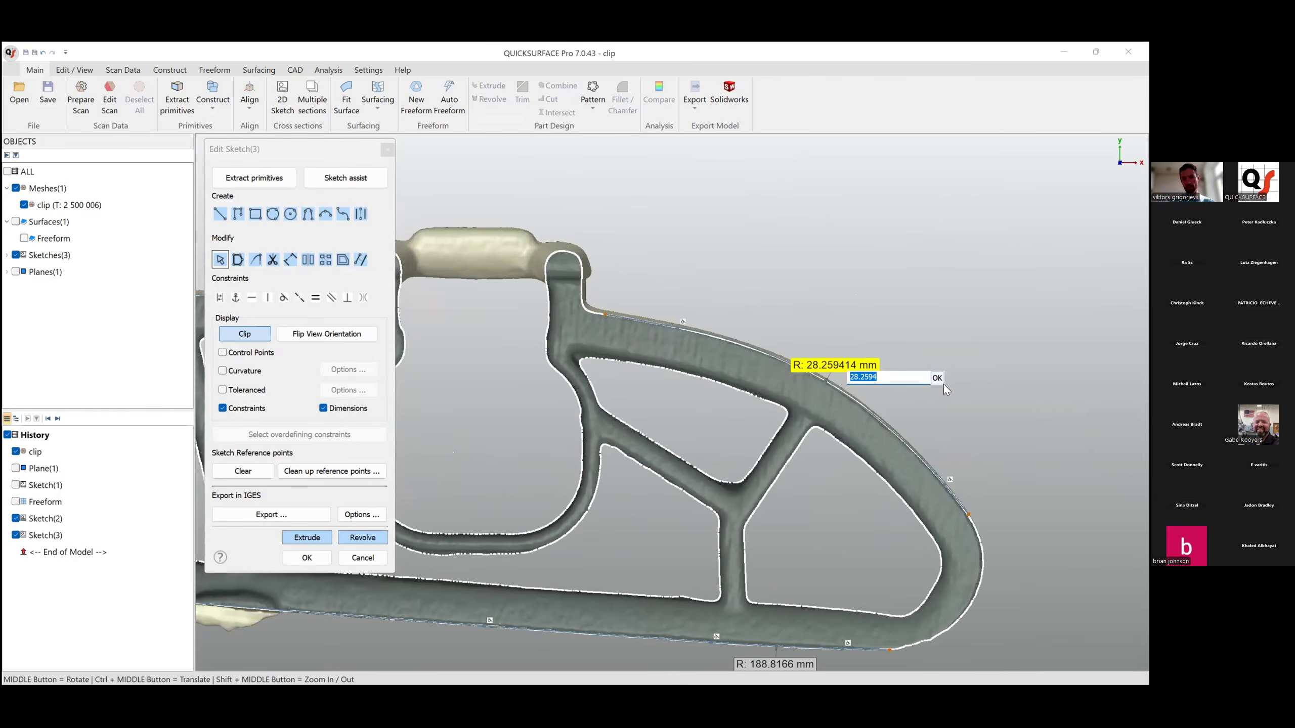
pyautogui.click(940, 381)
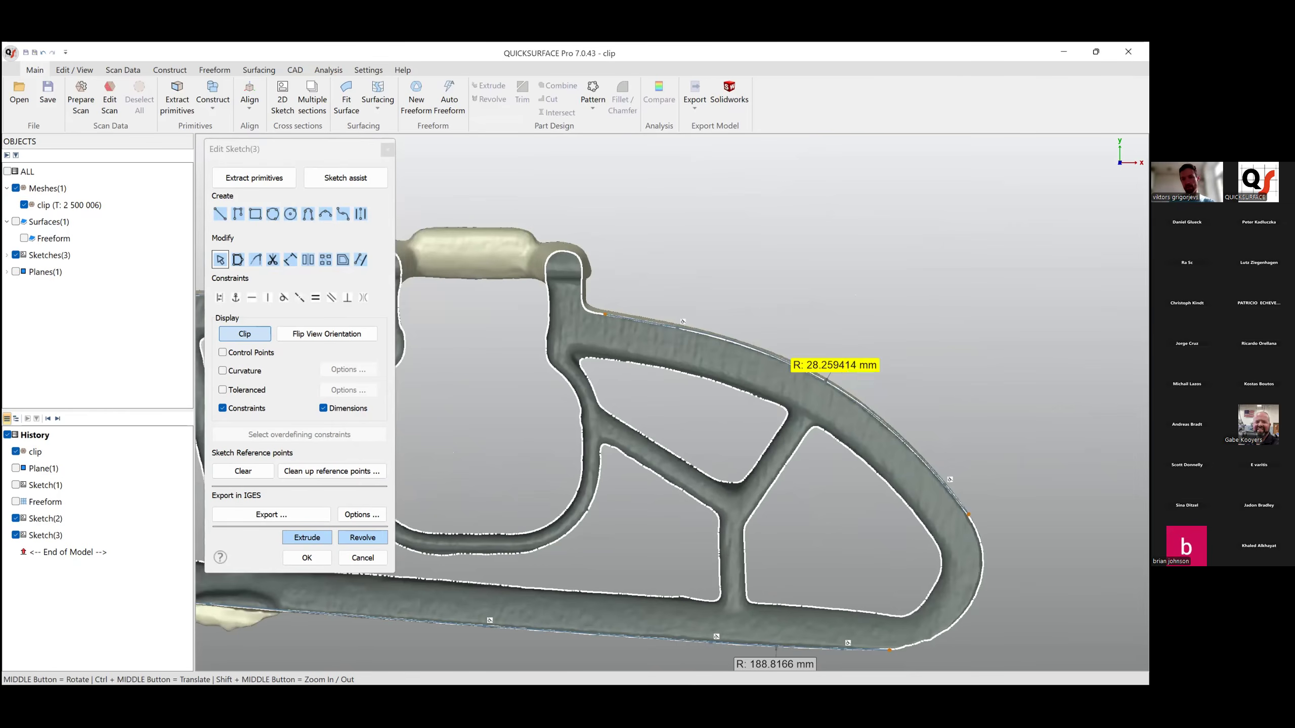
# Try extending the upper and lower edge lines until they meet in a sharp corner beyond the tapered tip.
pyautogui.scroll(-3, 1004, 438)
pyautogui.scroll(4, 905, 498)
pyautogui.moveTo(991, 535)
pyautogui.keyDown('ctrl'); pyautogui.mouseDown(button='middle')
pyautogui.moveTo(906, 497)
pyautogui.moveTo(877, 452)
pyautogui.mouseUp(button='middle'); pyautogui.keyUp('ctrl')
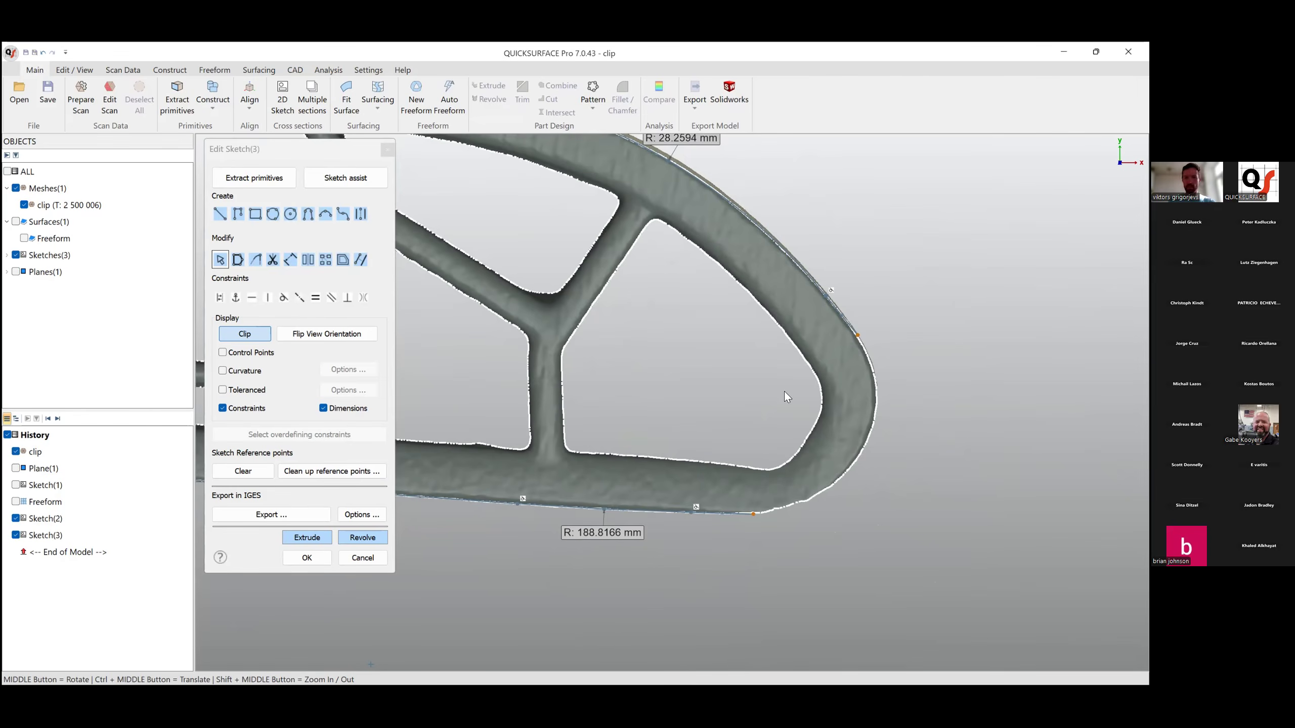
pyautogui.moveTo(870, 322)
pyautogui.mouseDown()
pyautogui.moveTo(736, 524)
pyautogui.moveTo(897, 535)
pyautogui.mouseUp()
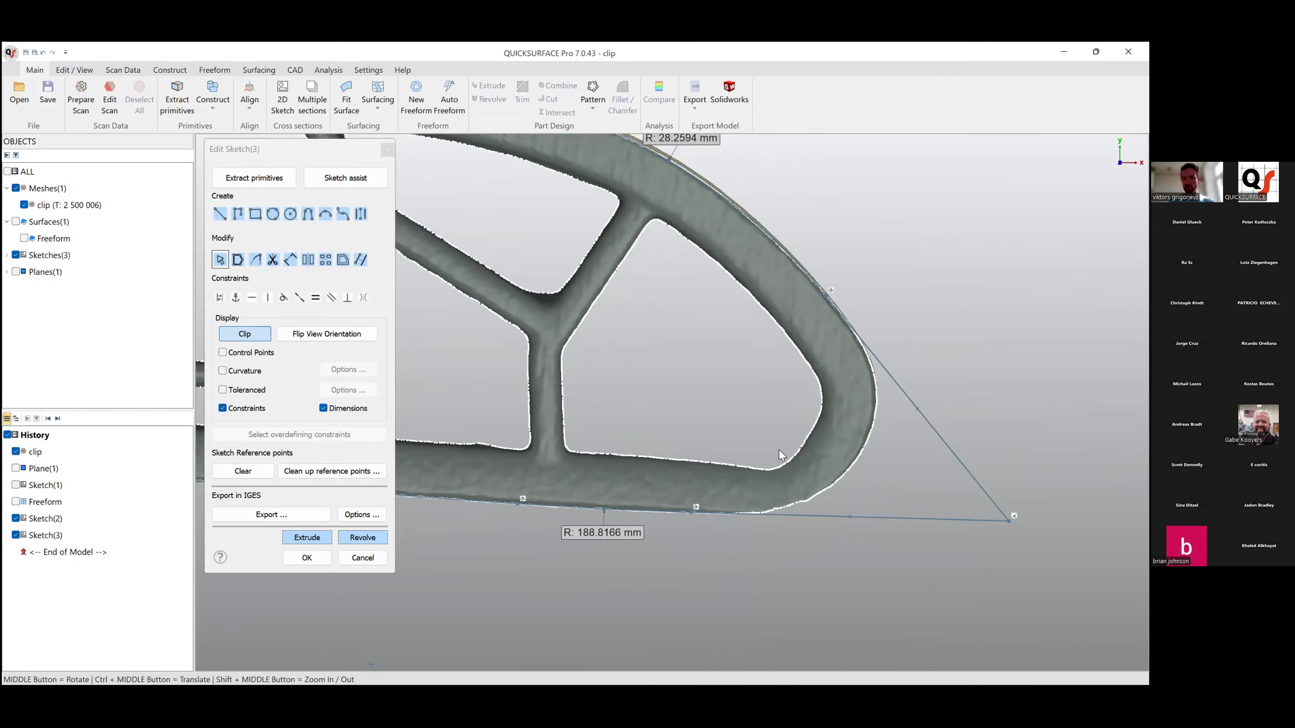
# Try a fixed-size fillet of 10 mm radius on the sharp corner at the tip, and undo it.
pyautogui.click(255, 260)
pyautogui.click(293, 224)
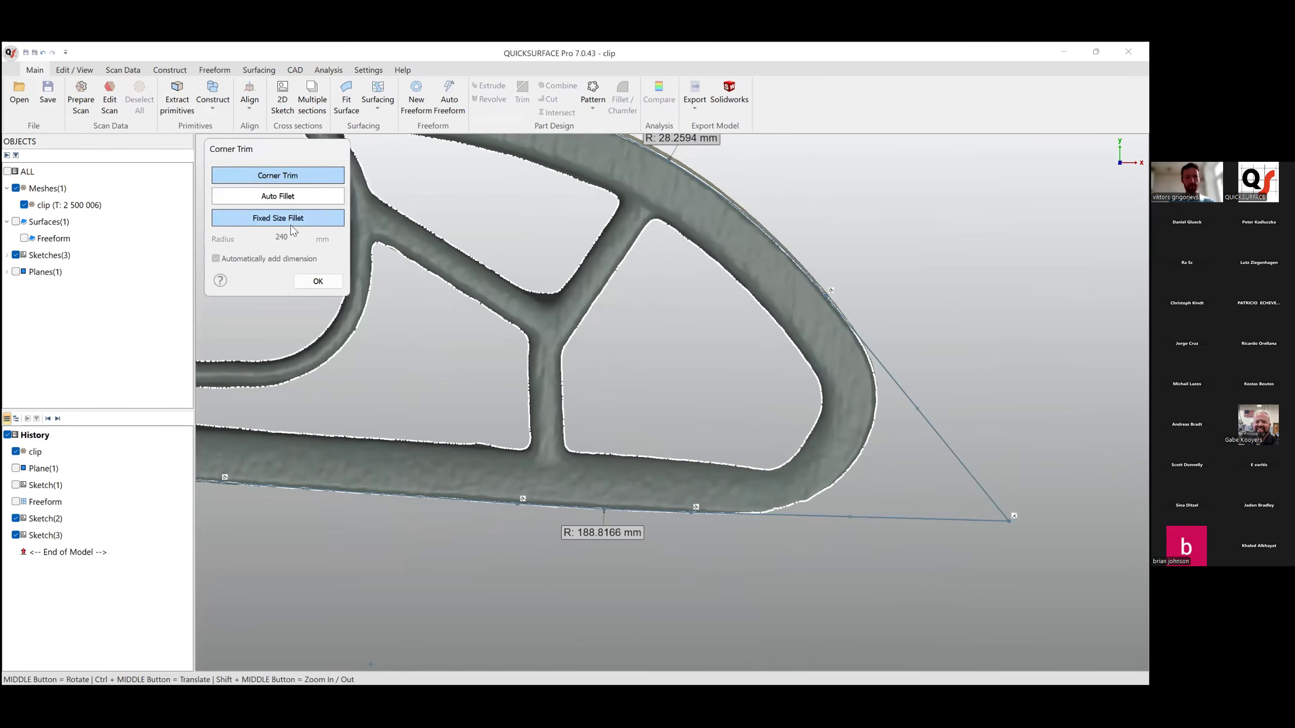
pyautogui.write('10')
pyautogui.press('Tab')
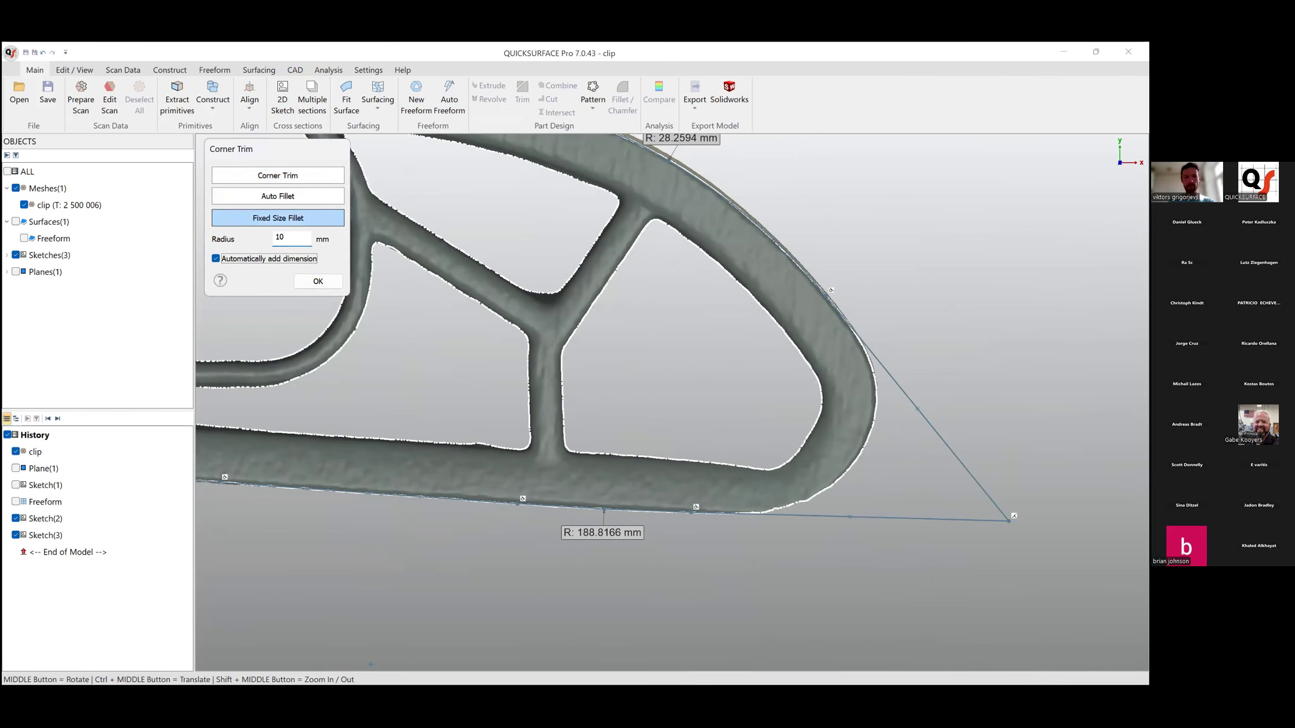
pyautogui.click(1008, 521)
pyautogui.hotkey('ctrl', 'z')
# Apply a fixed-size fillet of 3 mm radius to the sharp corner at the tip.
pyautogui.doubleClick(283, 237)
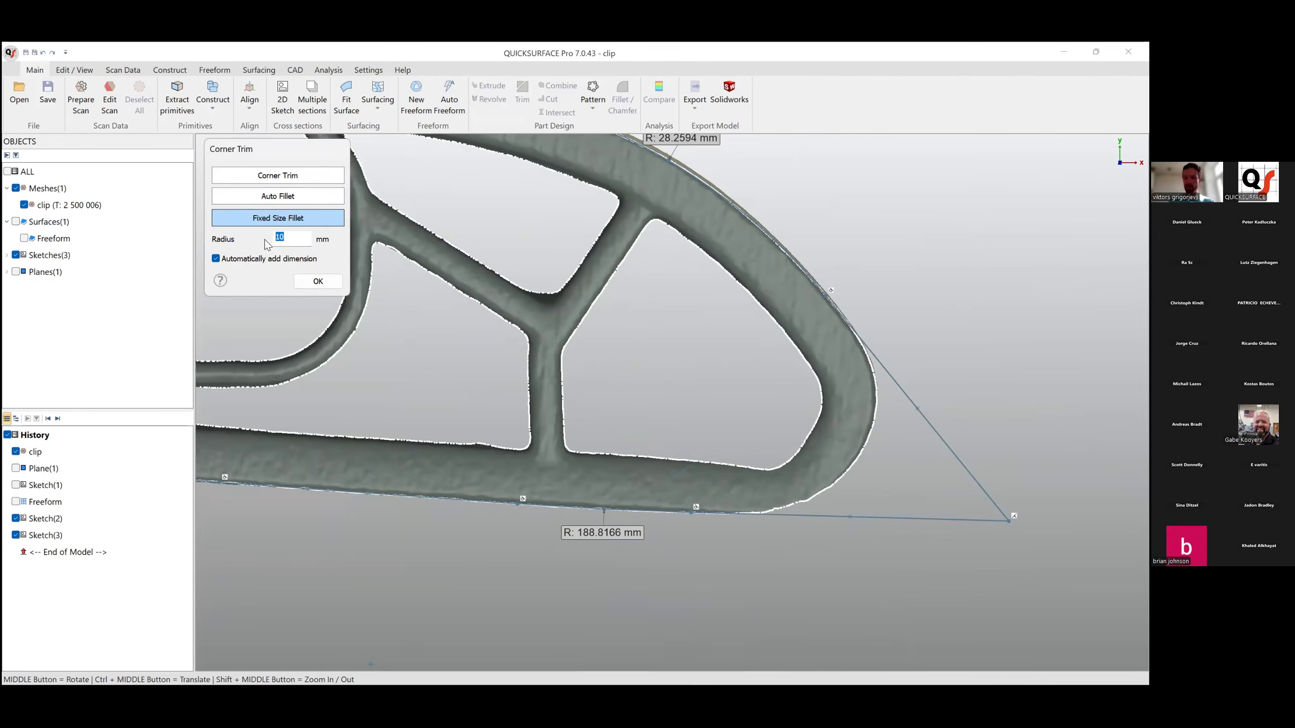
pyautogui.write('3')
pyautogui.press('Tab')
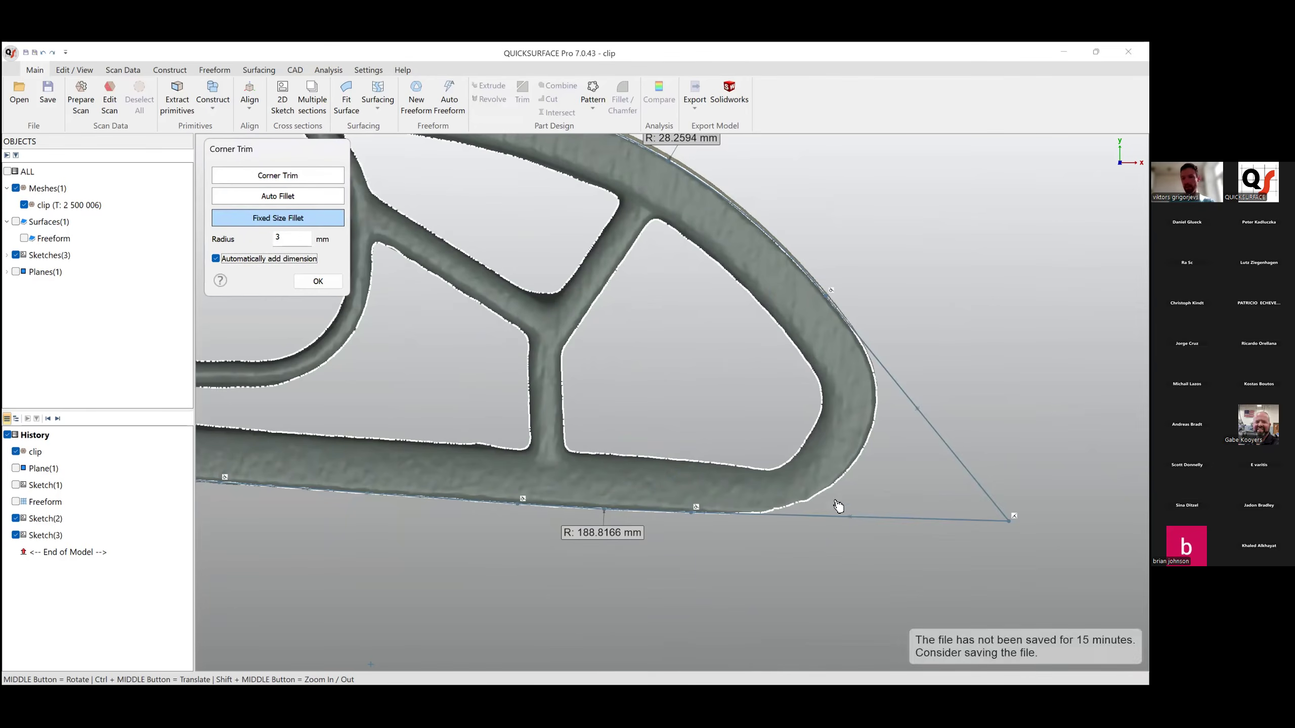
pyautogui.click(1010, 520)
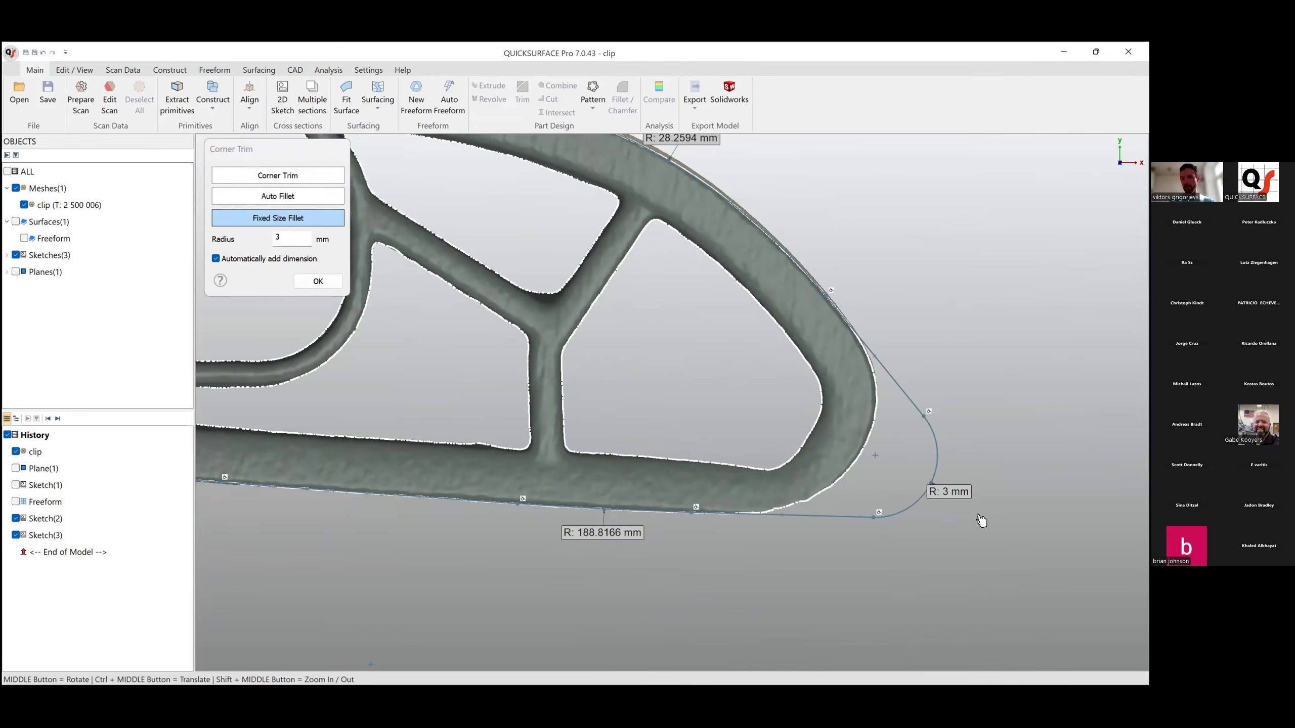
pyautogui.click(318, 281)
# Try tip fillet radii of 5 mm, 6 mm and 5.5 mm against the scanned edge.
pyautogui.doubleClick(940, 491)
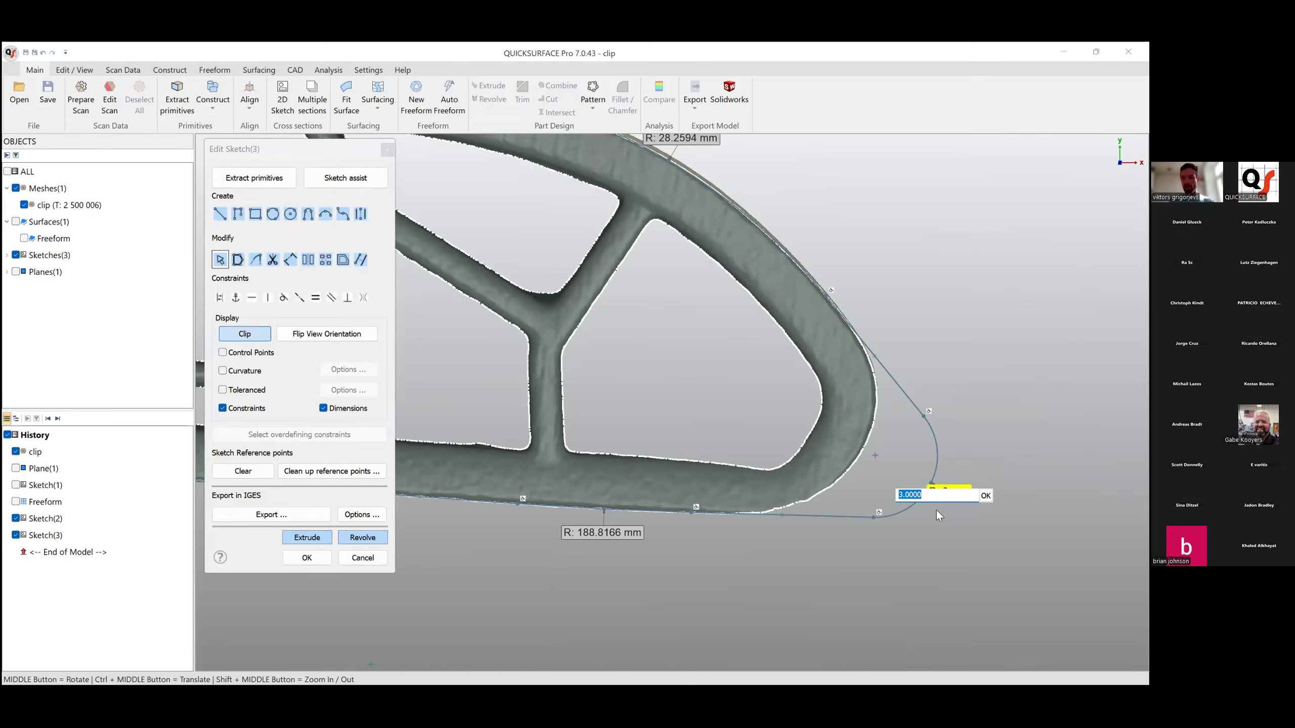
pyautogui.write('5')
pyautogui.press('Return')
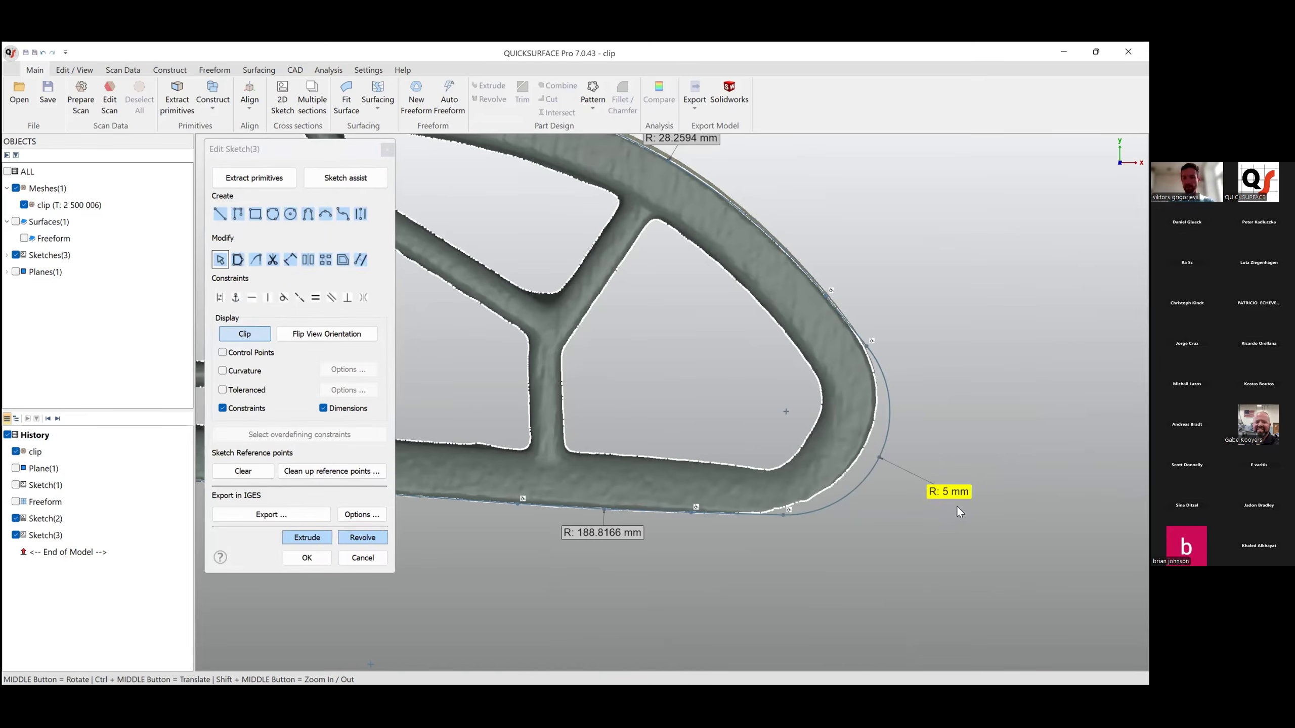
pyautogui.doubleClick(954, 496)
pyautogui.write('6')
pyautogui.press('Return')
pyautogui.doubleClick(942, 492)
pyautogui.write('5.5')
pyautogui.press('Return')
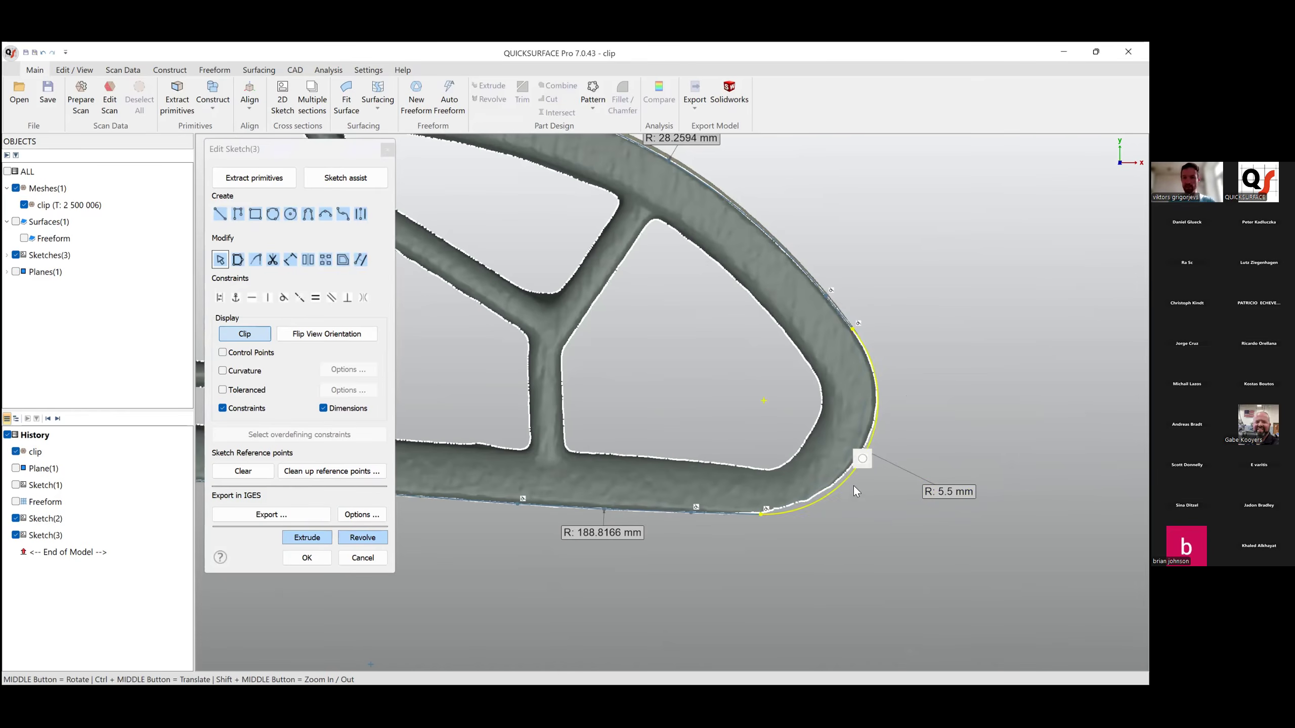
# Remove the tip fillet, adjust the lower line's end, and fit a short line to the rounded tip's outer edge.
pyautogui.scroll(2, 874, 485)
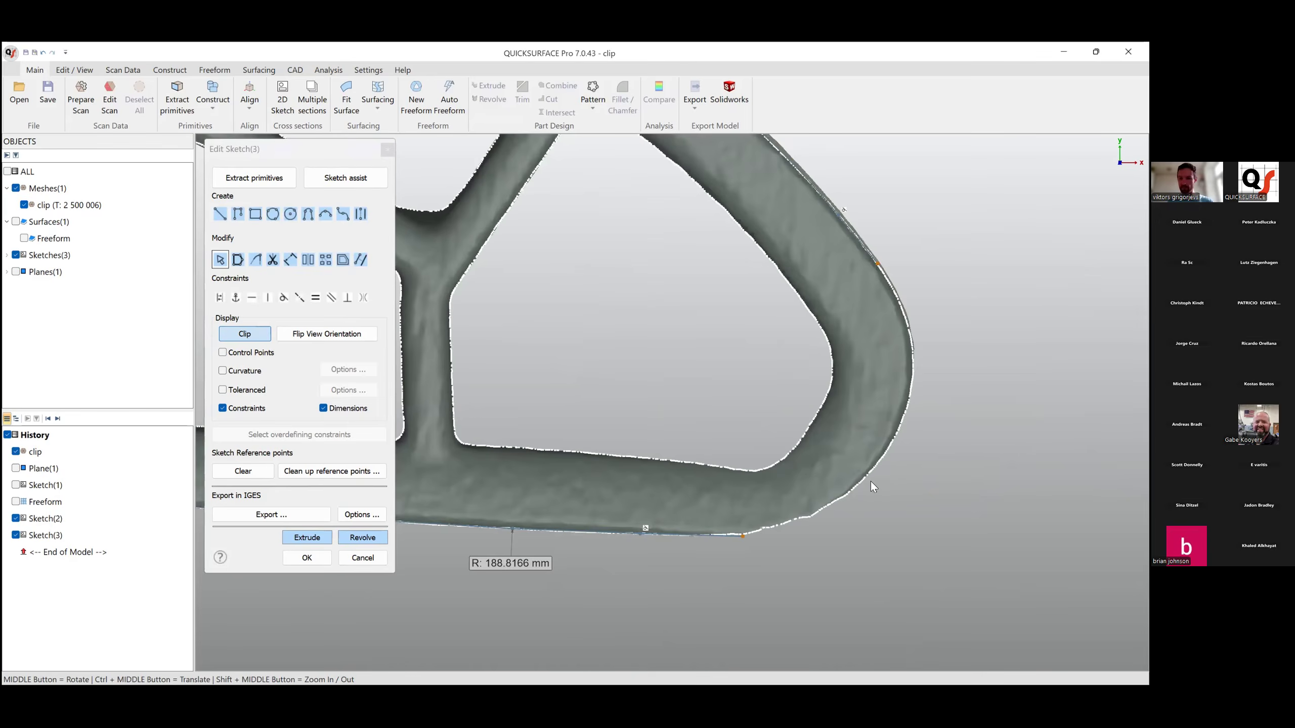
pyautogui.moveTo(742, 536); pyautogui.dragTo(699, 537)
pyautogui.scroll(-3, 835, 595)
pyautogui.scroll(-1, 773, 492)
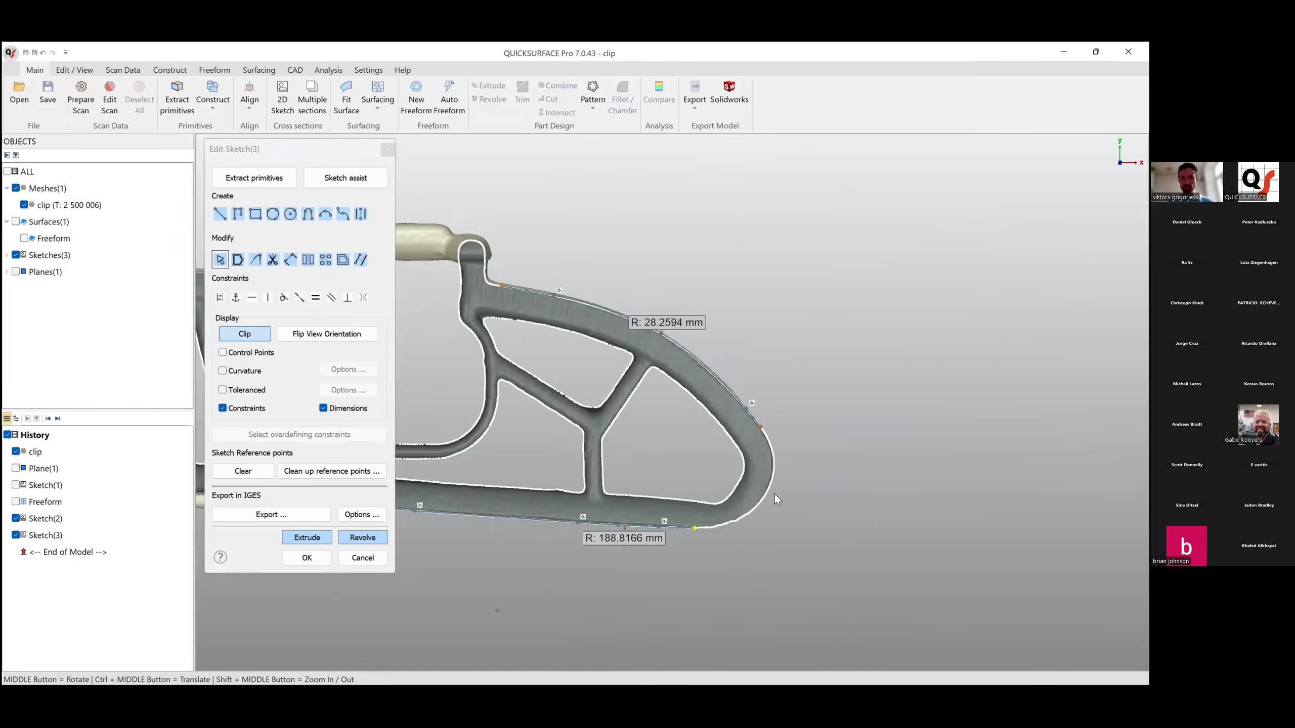
pyautogui.scroll(3, 774, 493)
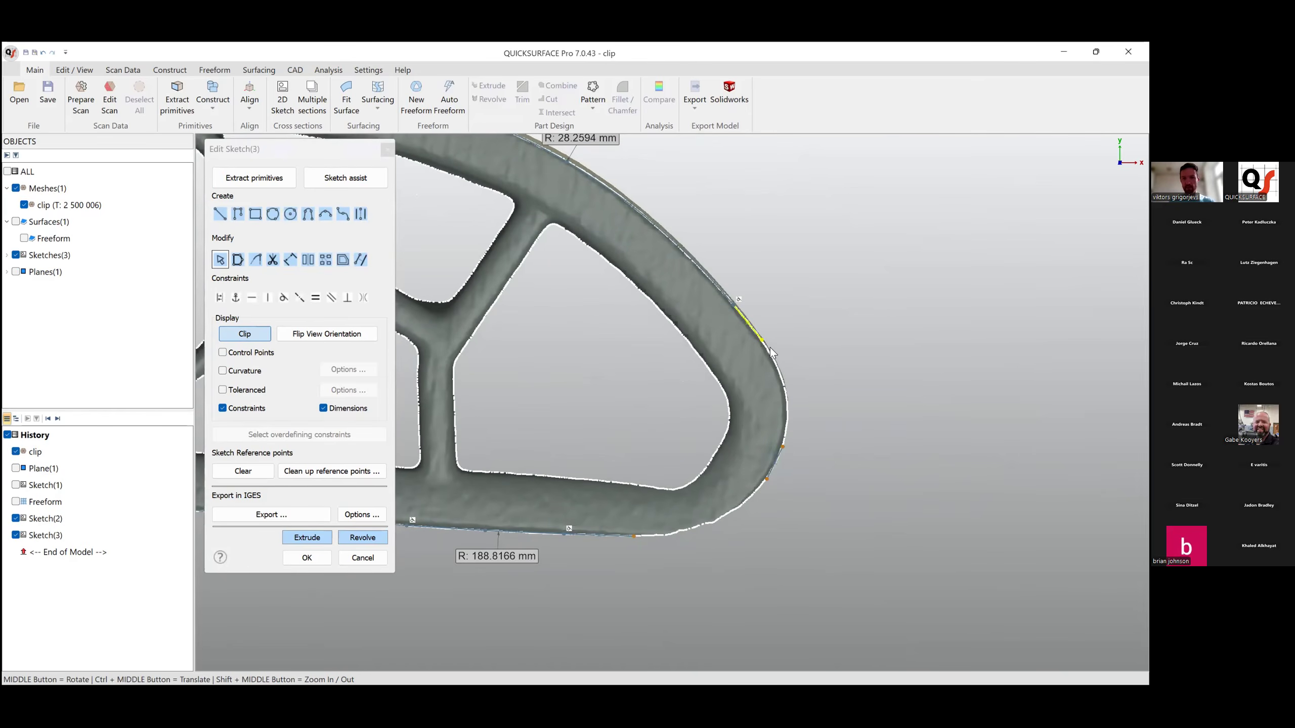
# Join the short tip line to the upper and lower edge lines with tangent arcs of 5.2082 mm and 6.7392 mm radius.
pyautogui.moveTo(767, 328); pyautogui.dragTo(805, 463)
pyautogui.moveTo(791, 371); pyautogui.dragTo(836, 434)
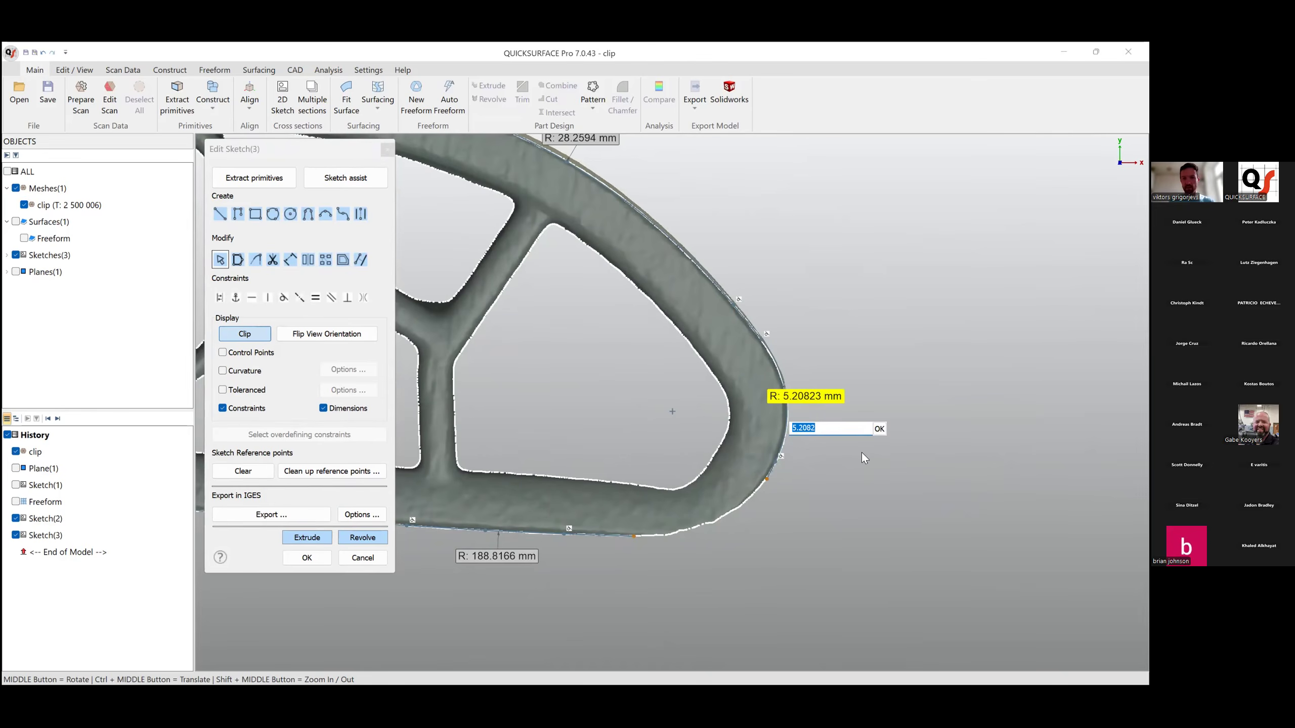
pyautogui.press('Return')
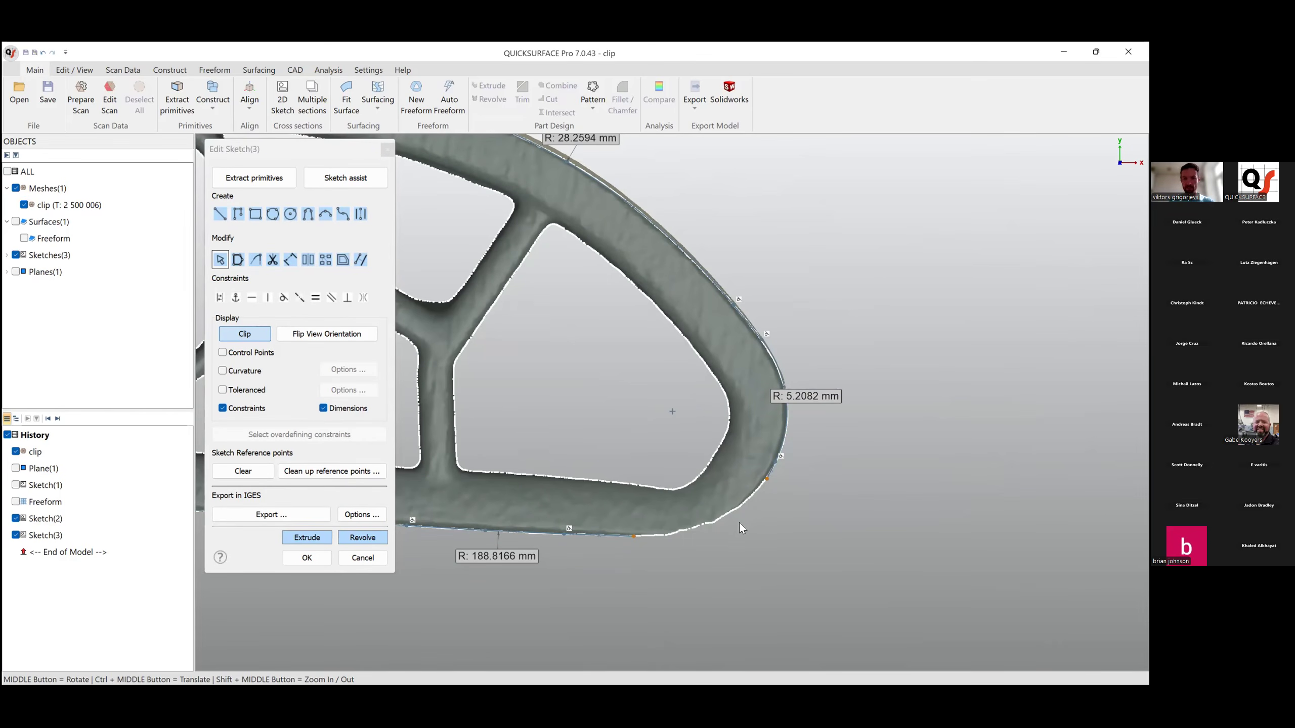
pyautogui.moveTo(664, 503)
pyautogui.mouseDown()
pyautogui.moveTo(764, 576)
pyautogui.moveTo(869, 599)
pyautogui.mouseUp()
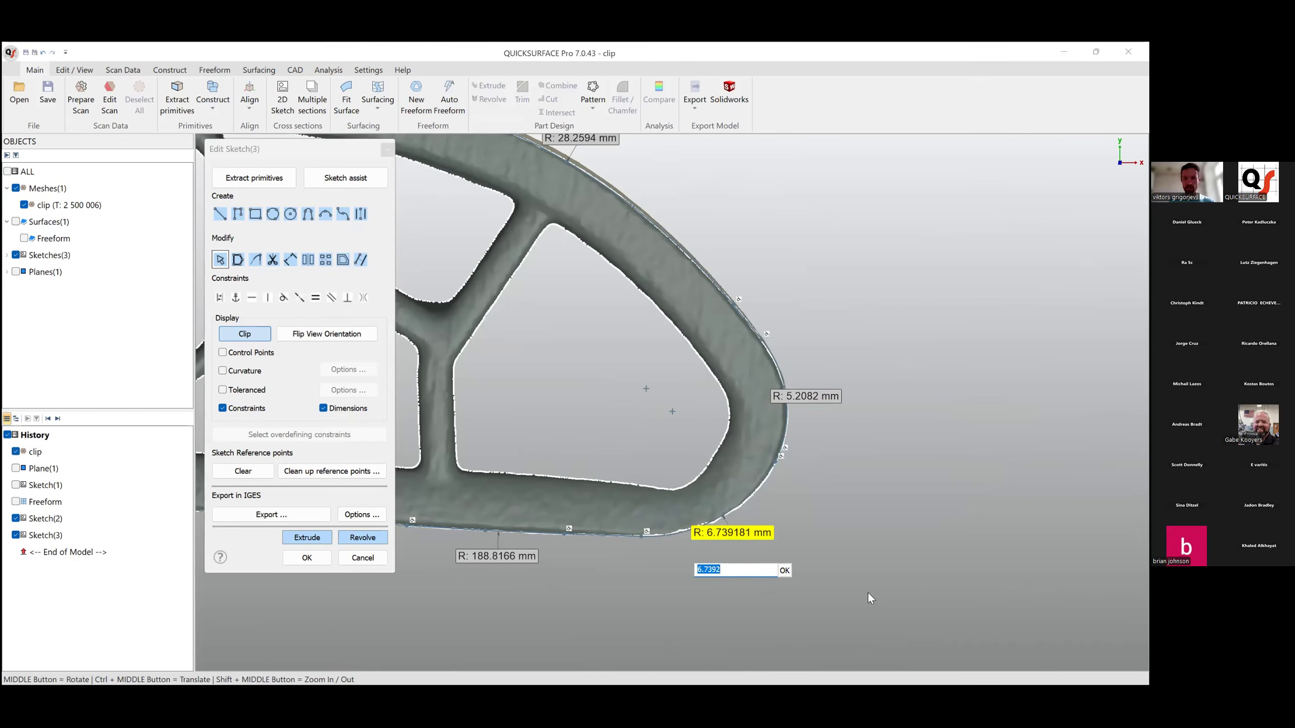
pyautogui.press('Return')
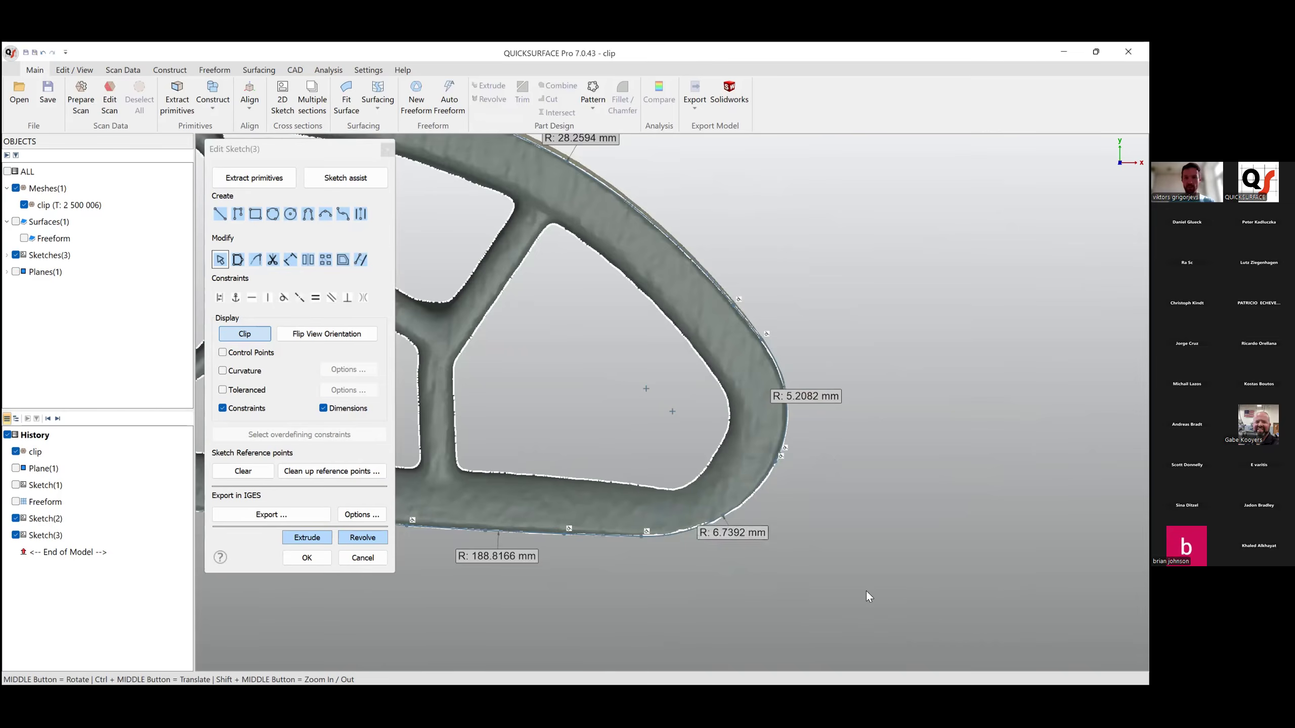
# Join the straight upper edge line to the curved upper edge with a tangent arc of 148.723 mm radius across the clip opening.
pyautogui.scroll(-3, 865, 592)
pyautogui.keyDown('ctrl'); pyautogui.moveTo(761, 499); pyautogui.dragTo(903, 522, button='middle'); pyautogui.keyUp('ctrl')
pyautogui.keyDown('ctrl'); pyautogui.moveTo(408, 415); pyautogui.dragTo(657, 429, button='middle'); pyautogui.keyUp('ctrl')
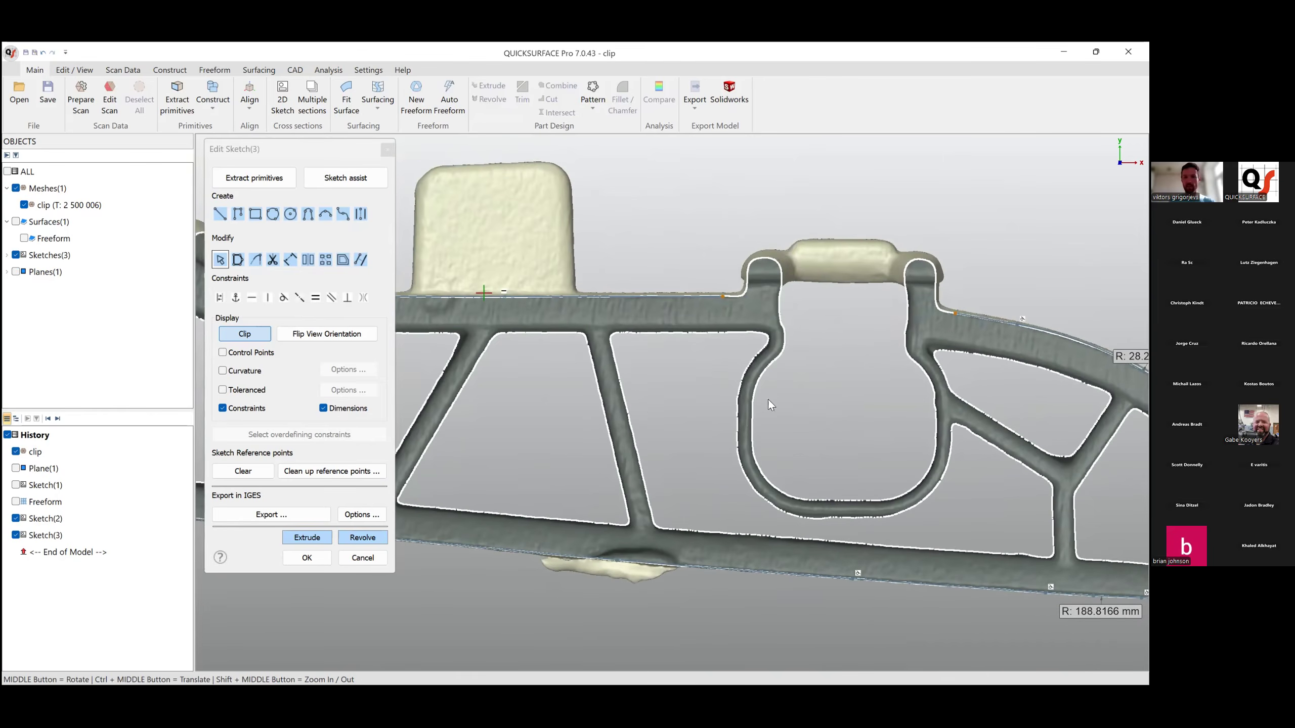
pyautogui.moveTo(862, 322); pyautogui.dragTo(977, 284)
pyautogui.moveTo(891, 280); pyautogui.dragTo(965, 330)
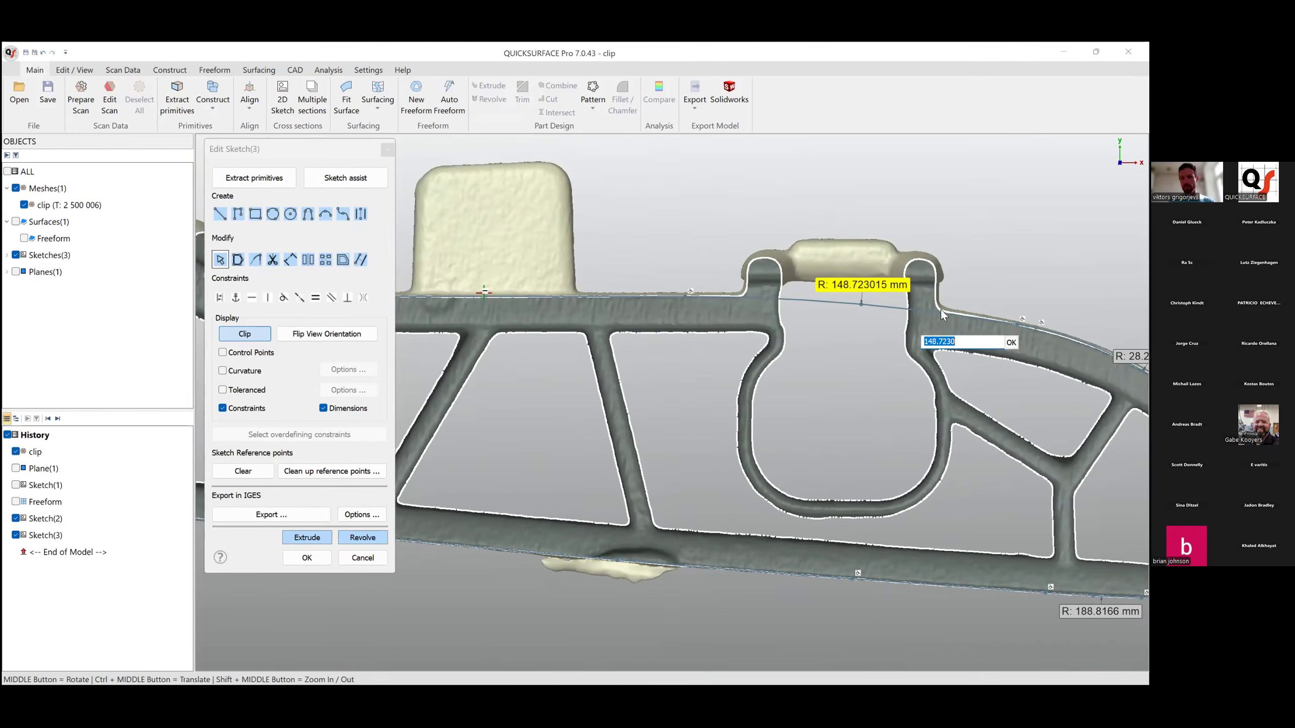
pyautogui.scroll(3, 905, 308)
pyautogui.press('Return')
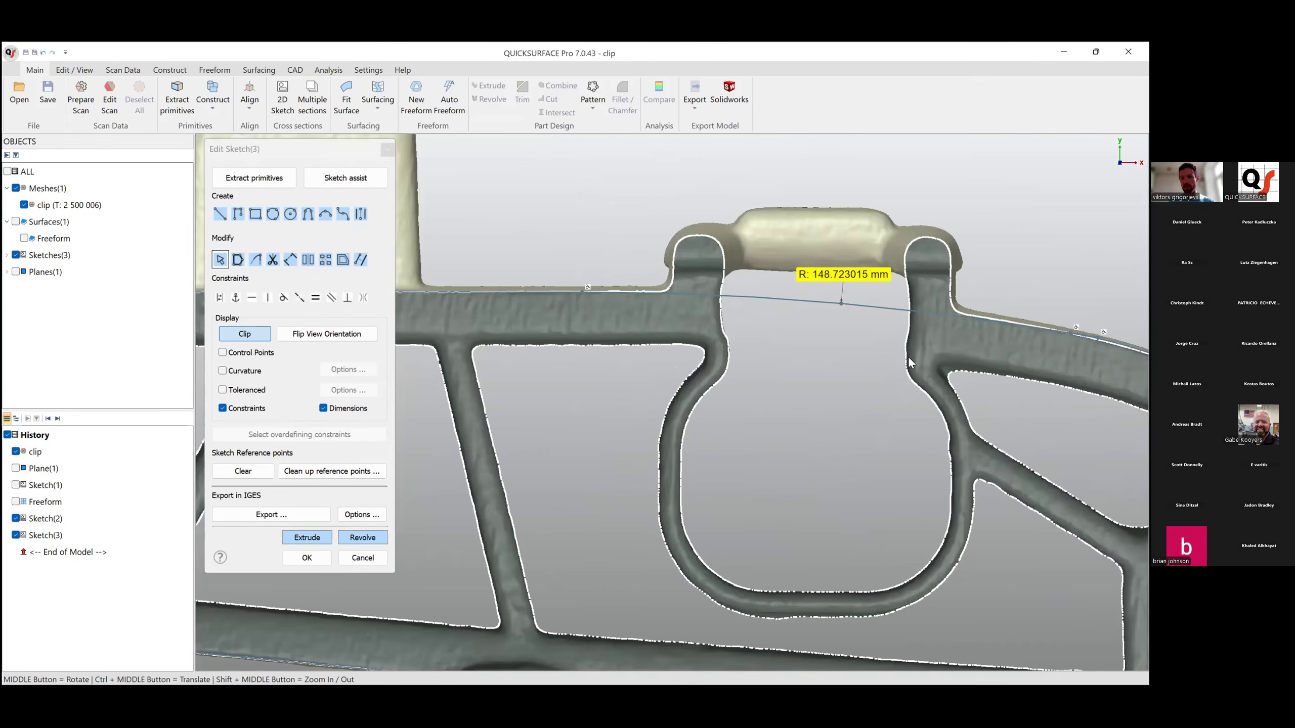
# Draw a straight line about 16.4 mm long bridging the angled clip opening between its two edge ends.
pyautogui.scroll(-5, 863, 366)
pyautogui.scroll(5, 561, 253)
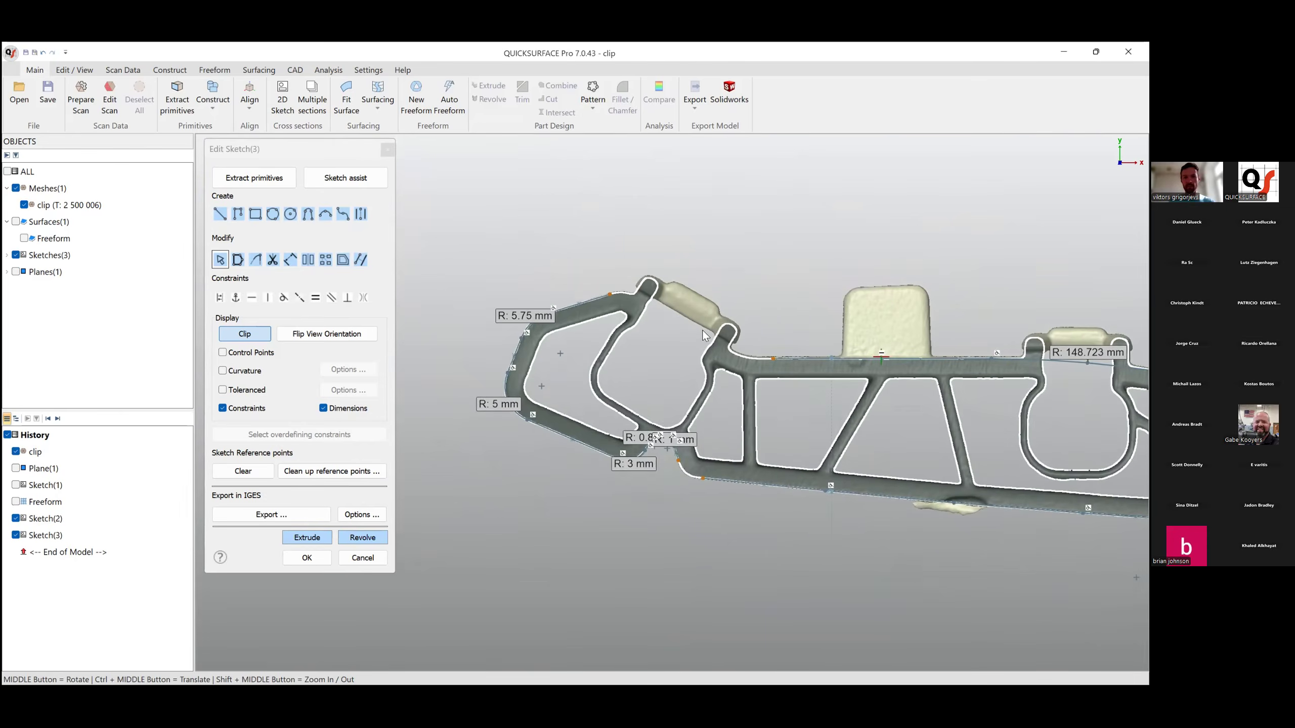
pyautogui.click(220, 214)
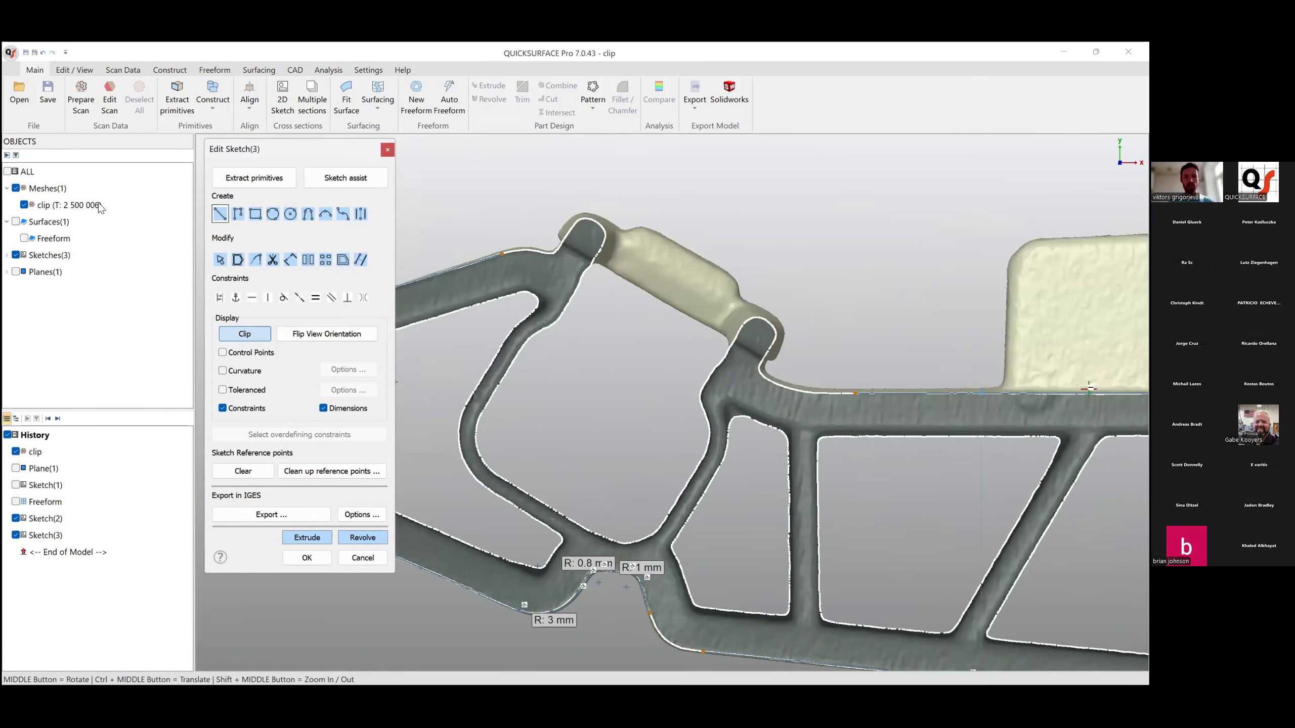
pyautogui.keyDown('ctrl'); pyautogui.moveTo(612, 295); pyautogui.dragTo(672, 303, button='middle'); pyautogui.keyUp('ctrl')
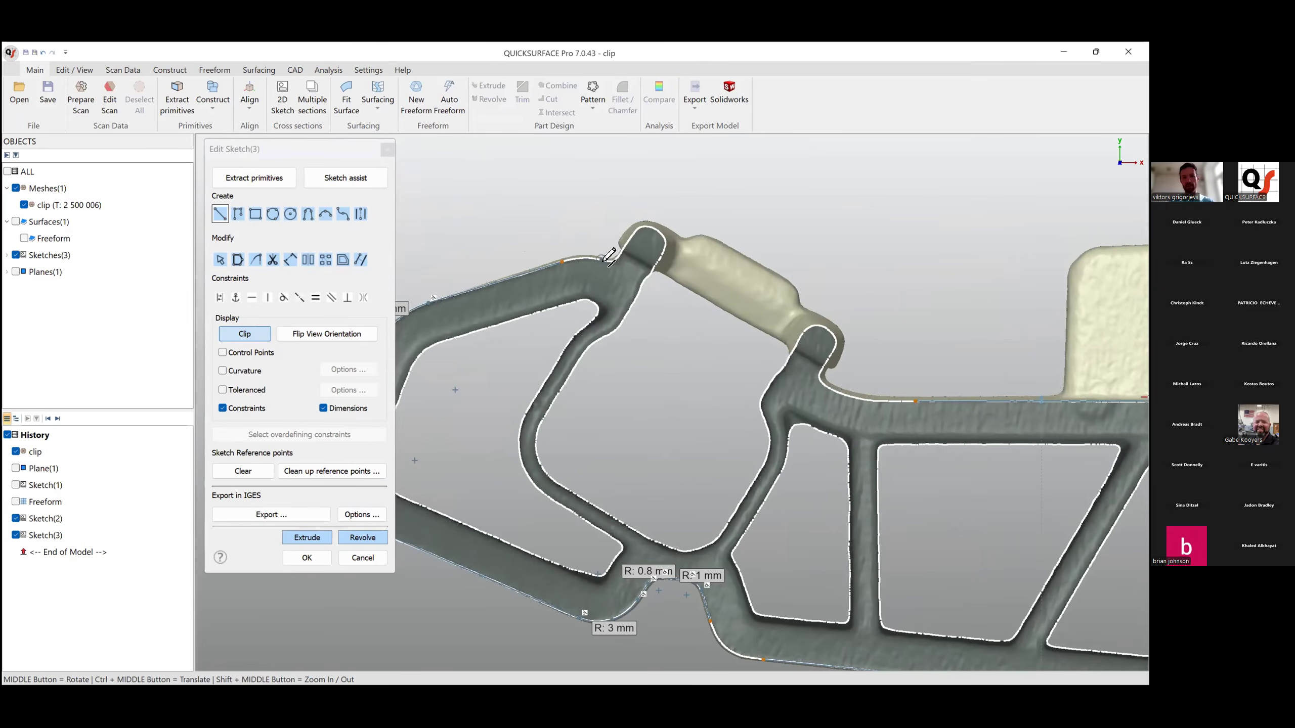
pyautogui.click(639, 284)
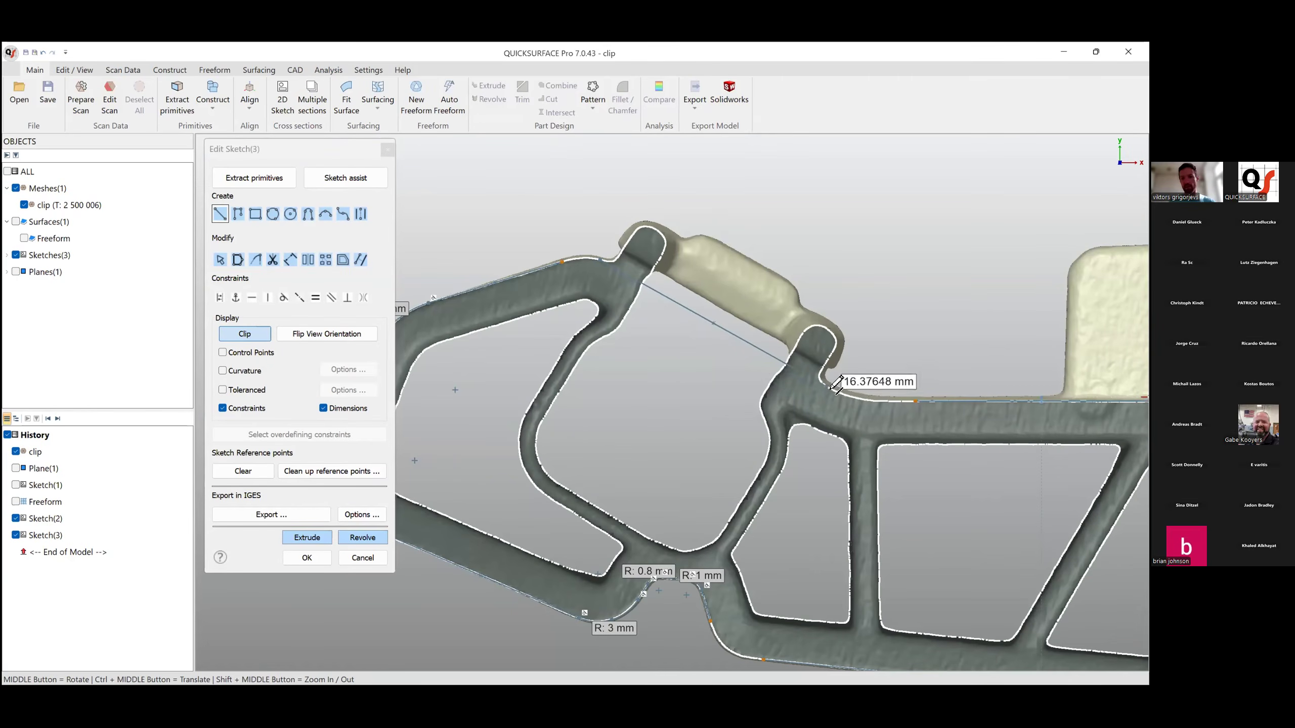
pyautogui.click(839, 389)
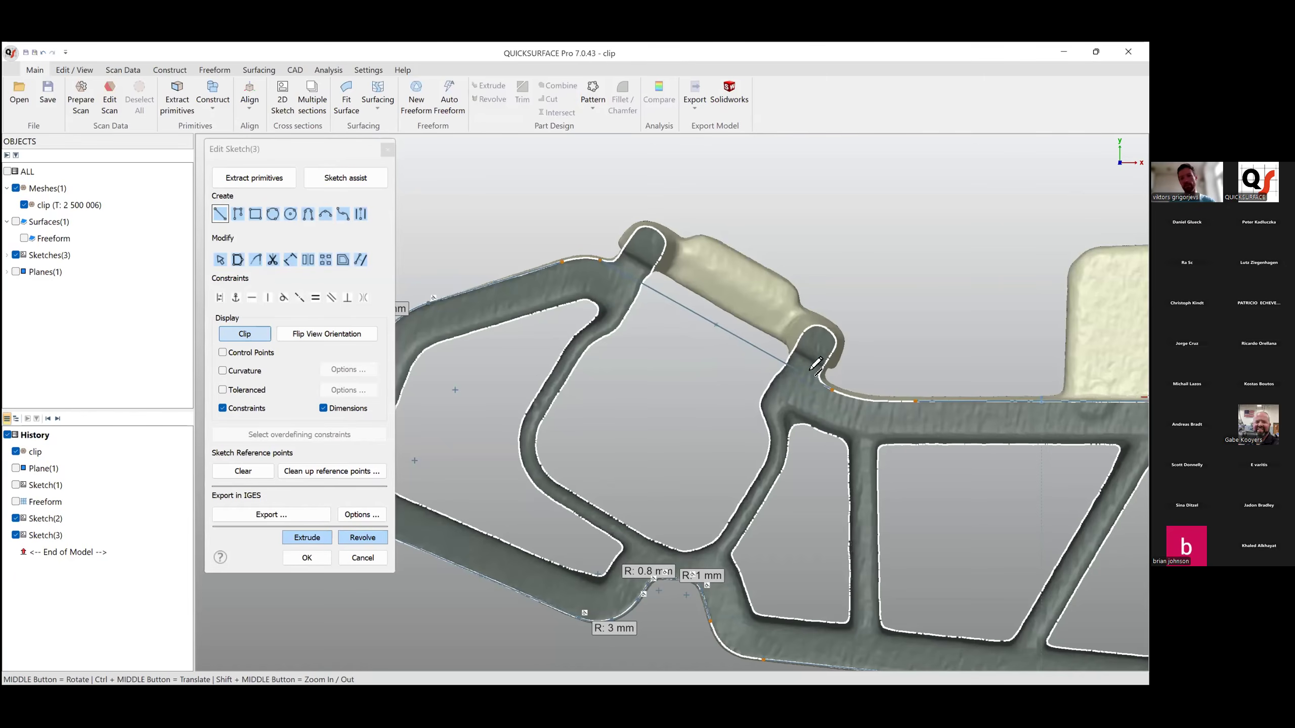
pyautogui.click(600, 260)
pyautogui.press('Escape')
# Join the bridging line's ends to the neighbouring upper edge lines with tangent arcs of 7.2668 mm and 3.1443 mm radius.
pyautogui.moveTo(834, 375); pyautogui.dragTo(938, 441)
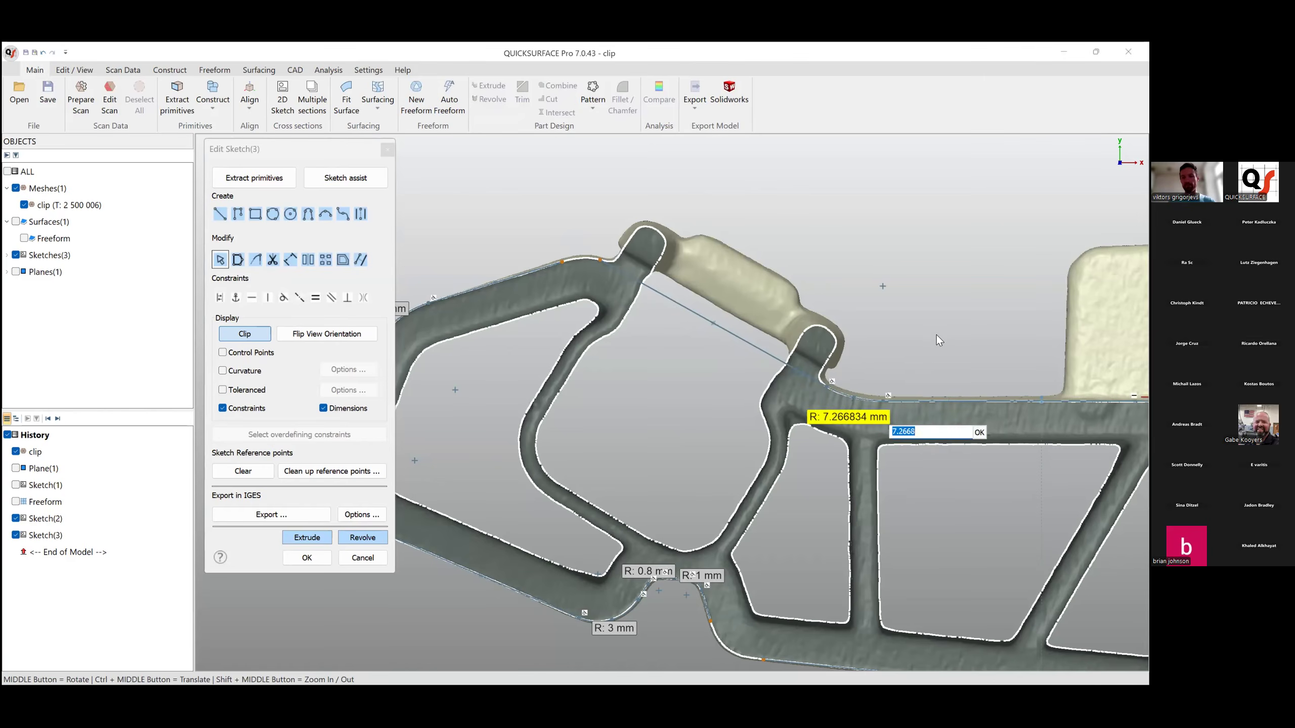
pyautogui.press('Return')
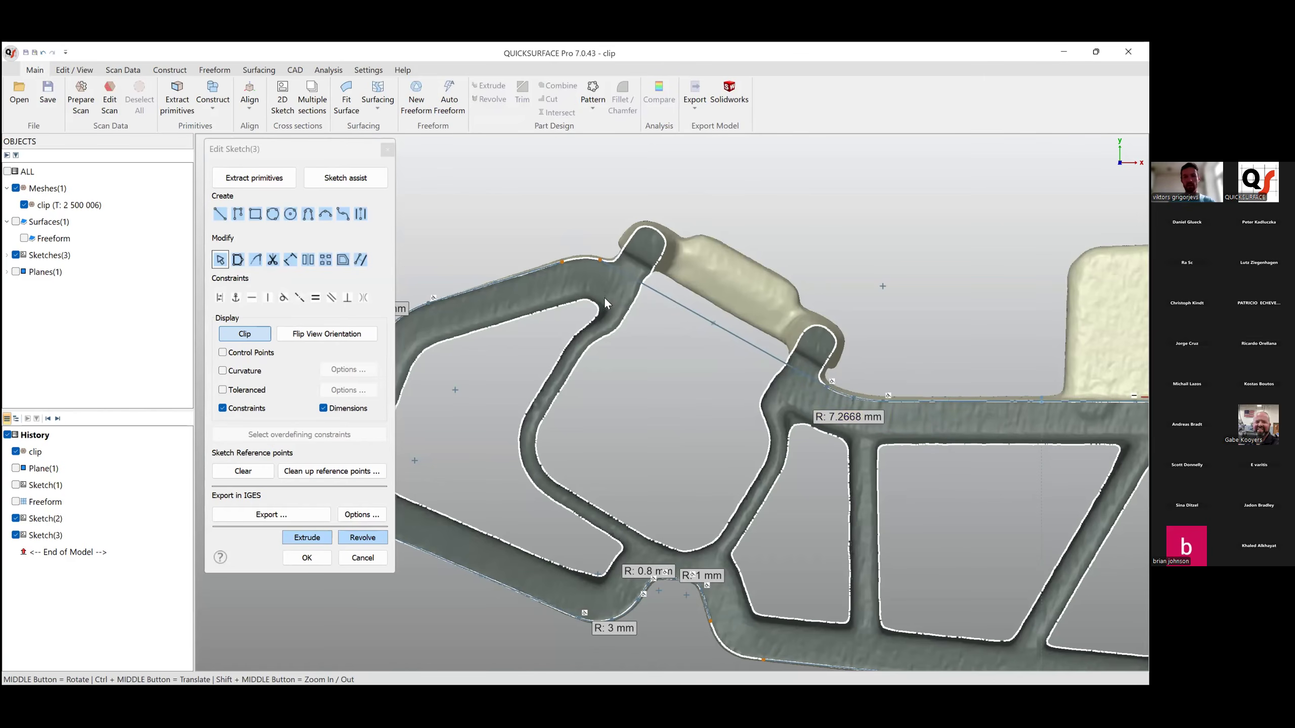
pyautogui.moveTo(560, 267); pyautogui.dragTo(654, 253)
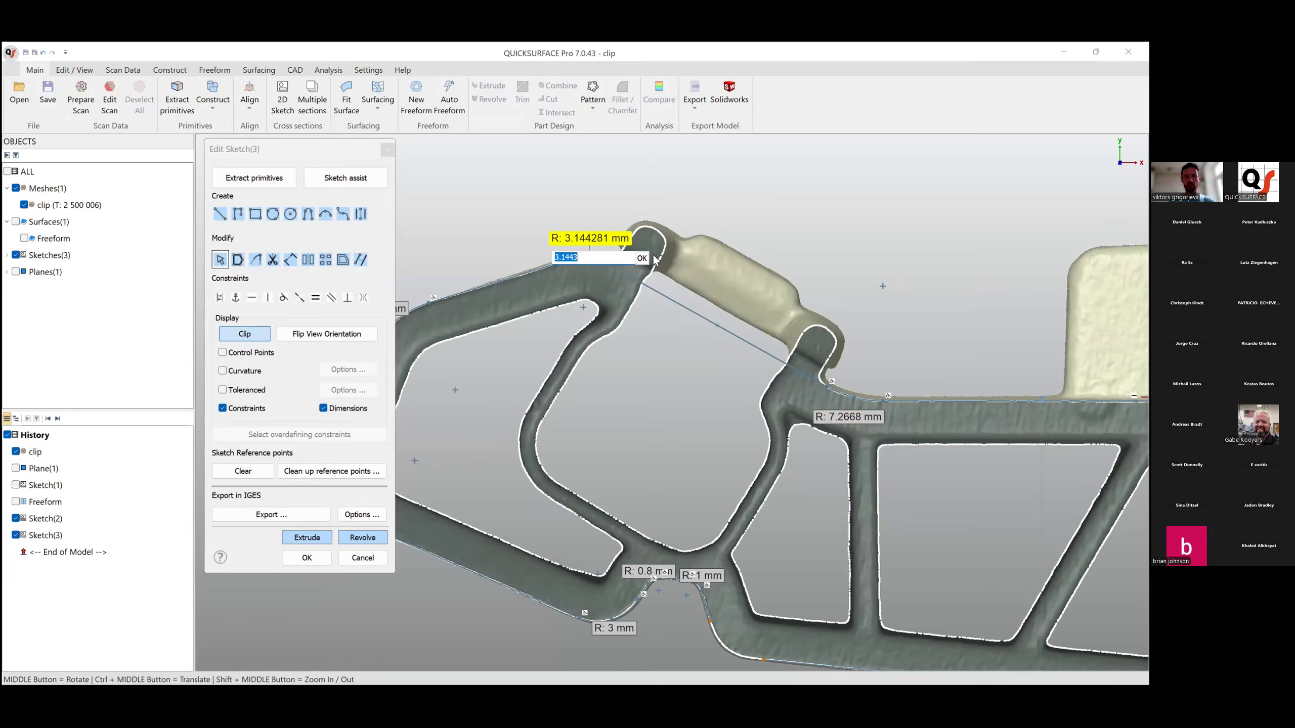
pyautogui.press('Return')
# Close the outline beside the lower notch with a tangent arc of 3.0095 mm radius to the long lower edge line.
pyautogui.scroll(-5, 633, 425)
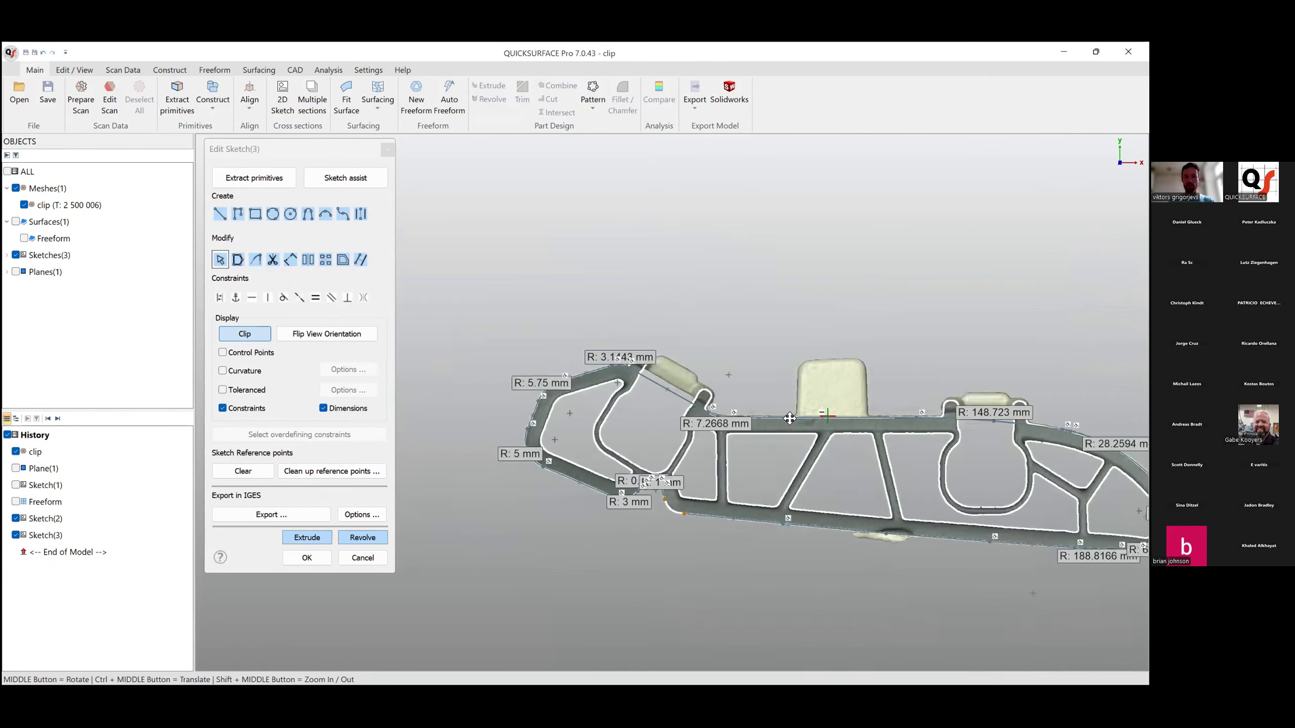
pyautogui.keyDown('ctrl'); pyautogui.moveTo(606, 520); pyautogui.dragTo(531, 465, button='middle'); pyautogui.keyUp('ctrl')
pyautogui.scroll(7, 531, 465)
pyautogui.moveTo(769, 377); pyautogui.dragTo(866, 487)
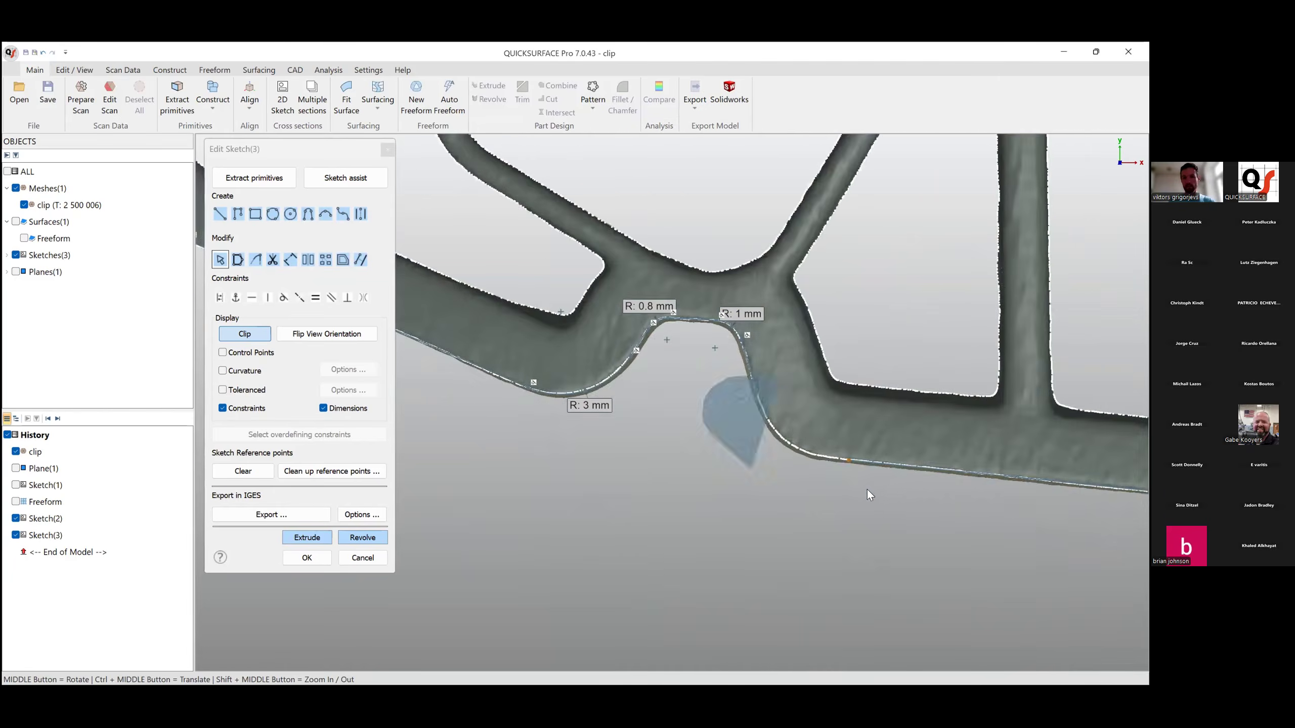
pyautogui.press('Return')
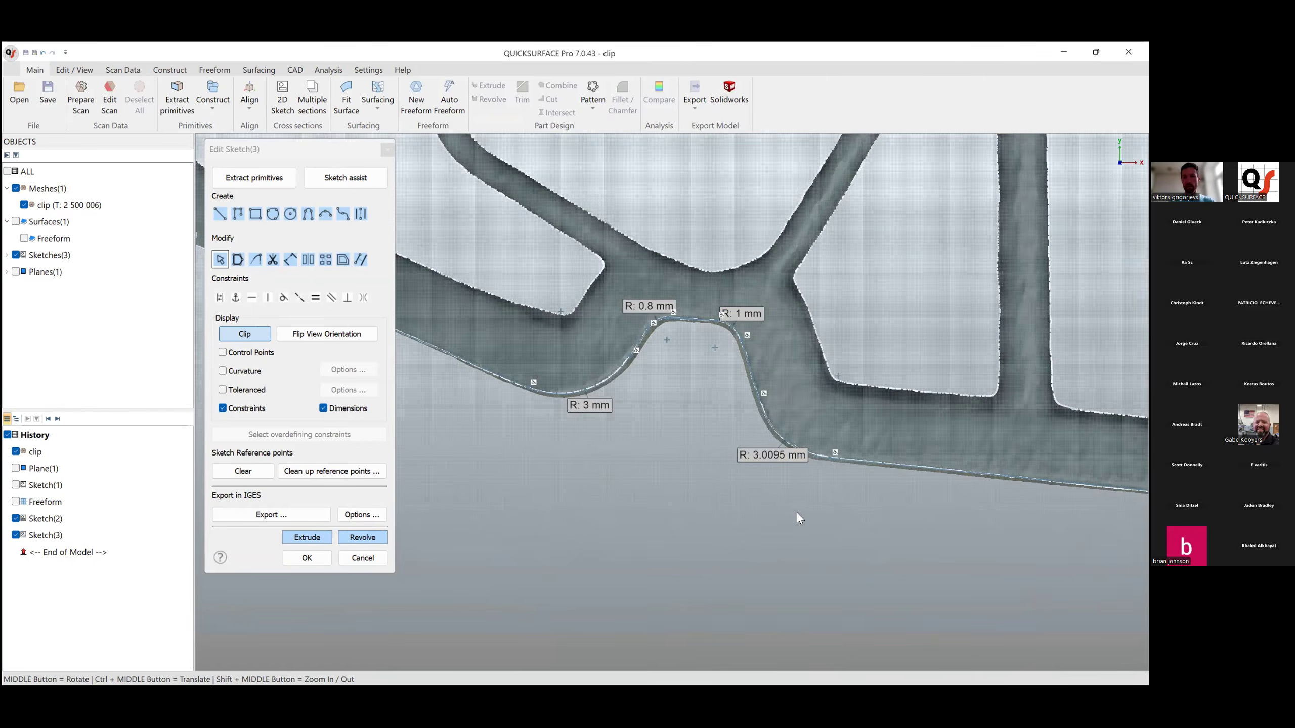
# Examine the whole closed outline against the scanned edge, including the rounded tip, the lower edge and the opposite end.
pyautogui.scroll(-5, 789, 526)
pyautogui.moveTo(866, 536)
pyautogui.keyDown('ctrl'); pyautogui.mouseDown(button='middle')
pyautogui.moveTo(758, 537)
pyautogui.moveTo(740, 561)
pyautogui.moveTo(652, 459)
pyautogui.mouseUp(button='middle'); pyautogui.keyUp('ctrl')
pyautogui.keyDown('ctrl'); pyautogui.moveTo(943, 537); pyautogui.dragTo(665, 510, button='middle'); pyautogui.keyUp('ctrl')
pyautogui.scroll(6, 957, 459)
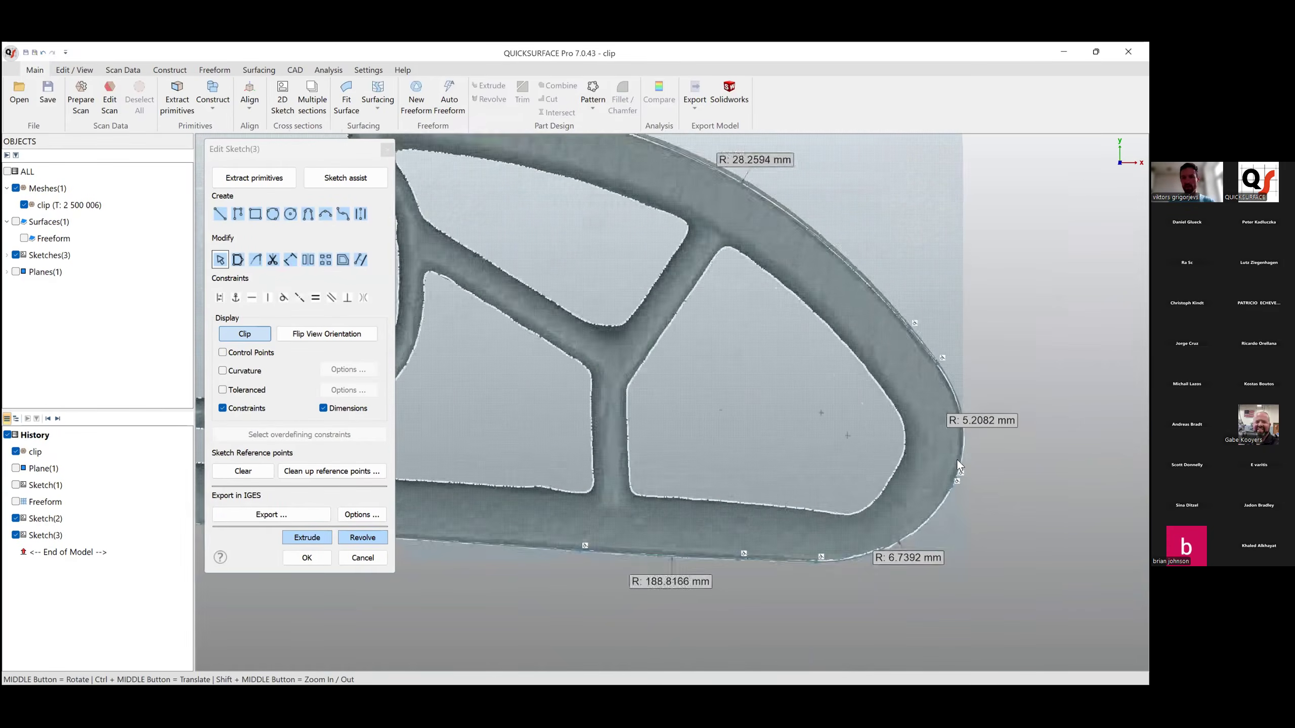
pyautogui.scroll(-2, 992, 489)
pyautogui.scroll(-2, 991, 486)
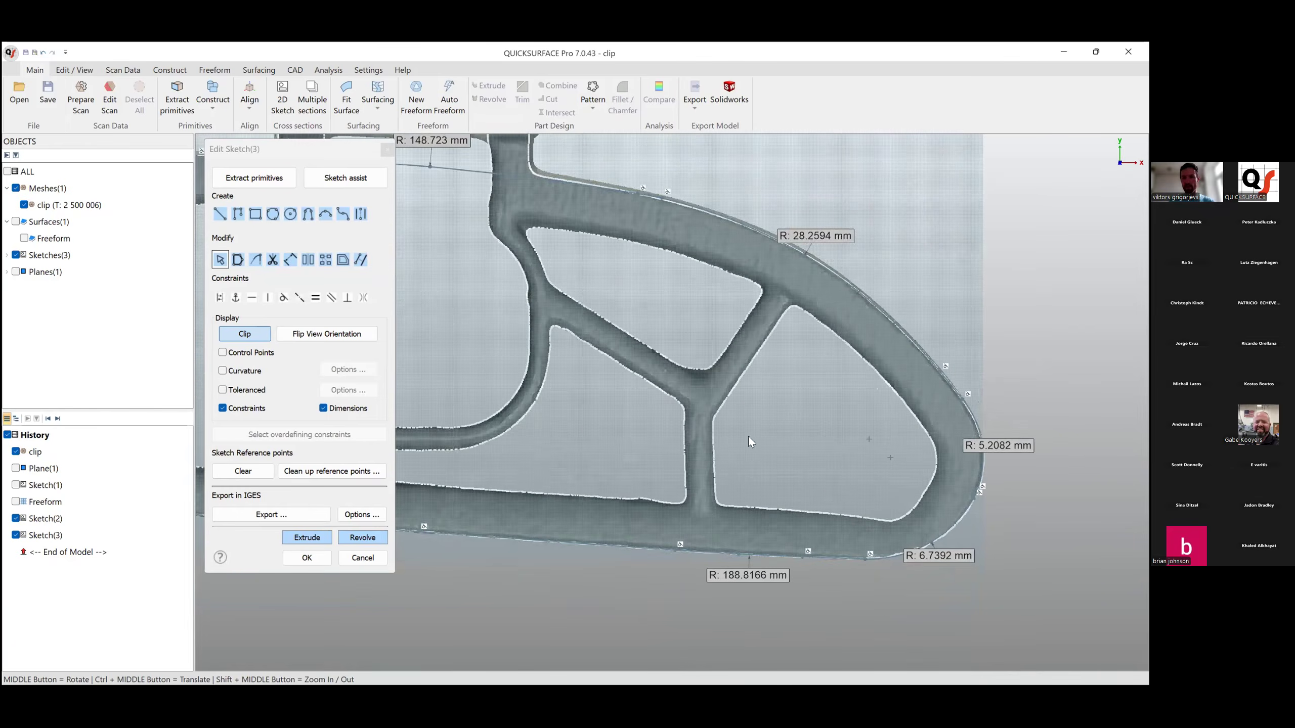
pyautogui.scroll(-3, 582, 421)
pyautogui.keyDown('ctrl'); pyautogui.moveTo(582, 421); pyautogui.dragTo(877, 456, button='middle'); pyautogui.keyUp('ctrl')
pyautogui.scroll(-3, 502, 423)
pyautogui.keyDown('ctrl'); pyautogui.moveTo(503, 424); pyautogui.dragTo(824, 440, button='middle'); pyautogui.keyUp('ctrl')
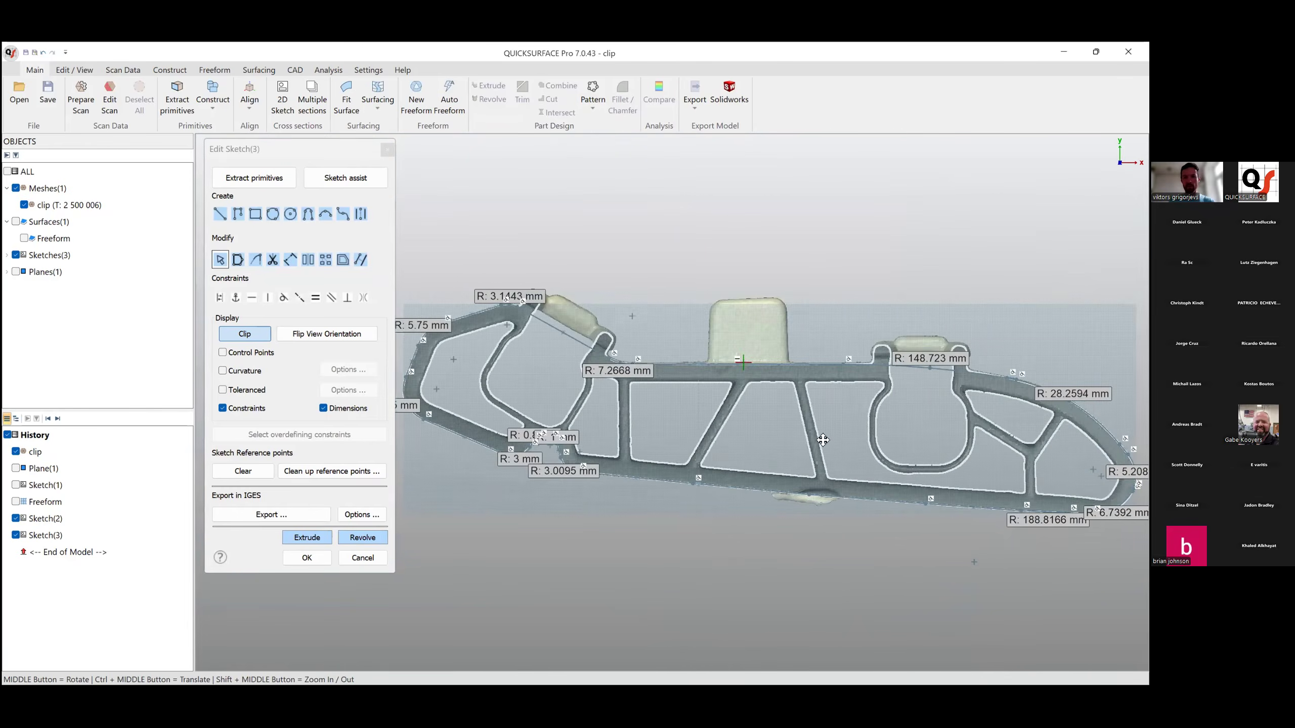
pyautogui.scroll(8, 454, 364)
pyautogui.scroll(-5, 485, 371)
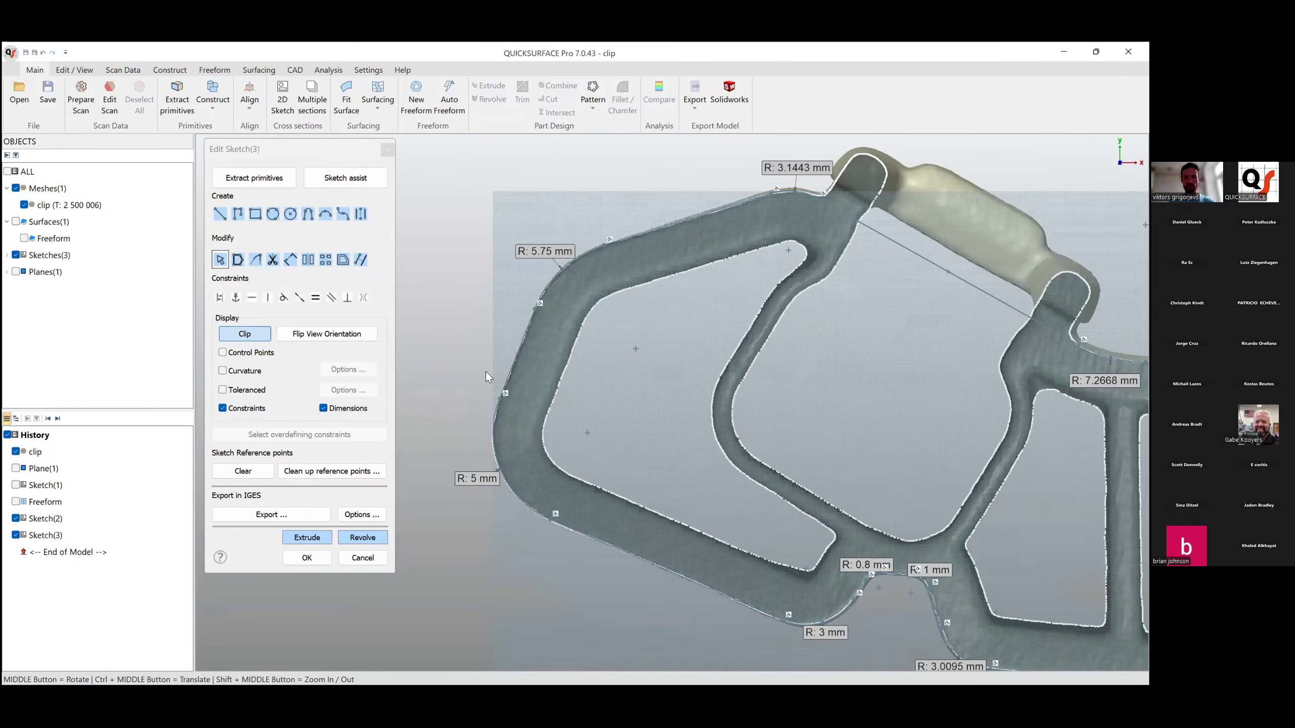
pyautogui.keyDown('ctrl'); pyautogui.moveTo(686, 388); pyautogui.dragTo(695, 390, button='middle'); pyautogui.keyUp('ctrl')
pyautogui.scroll(6, 710, 451)
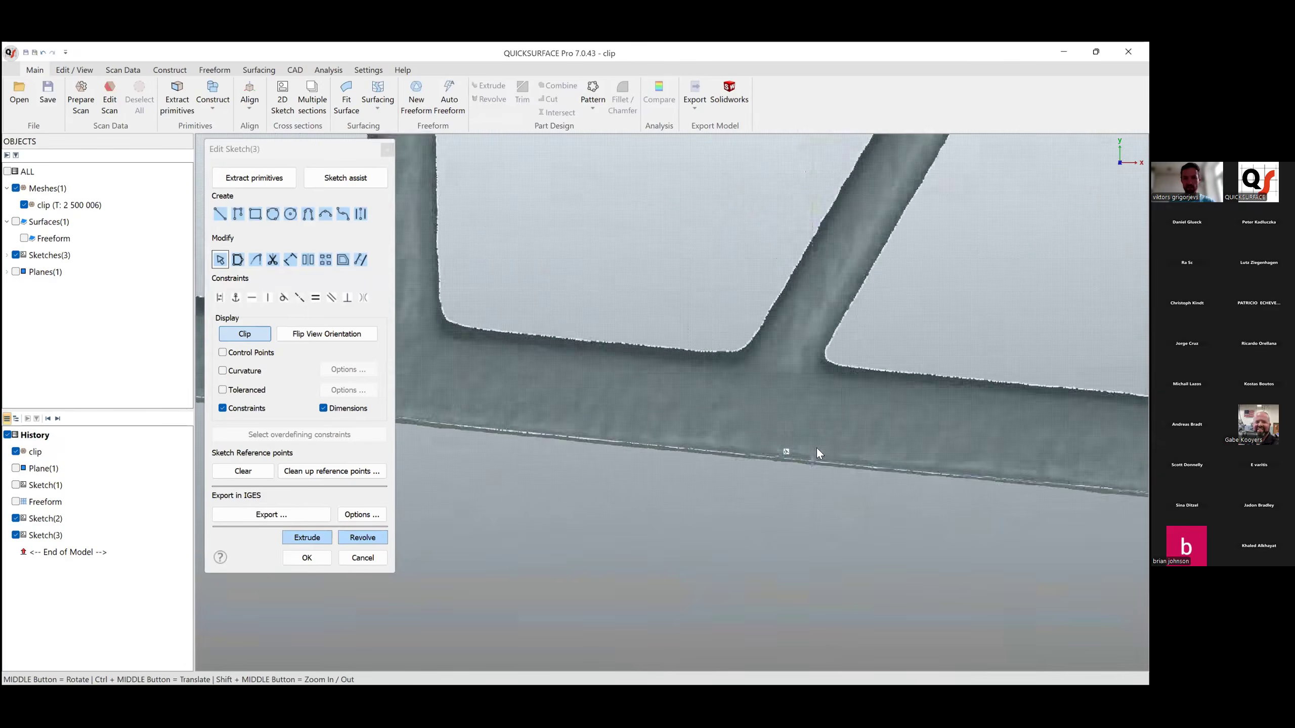
pyautogui.scroll(-2, 831, 461)
pyautogui.scroll(-4, 816, 454)
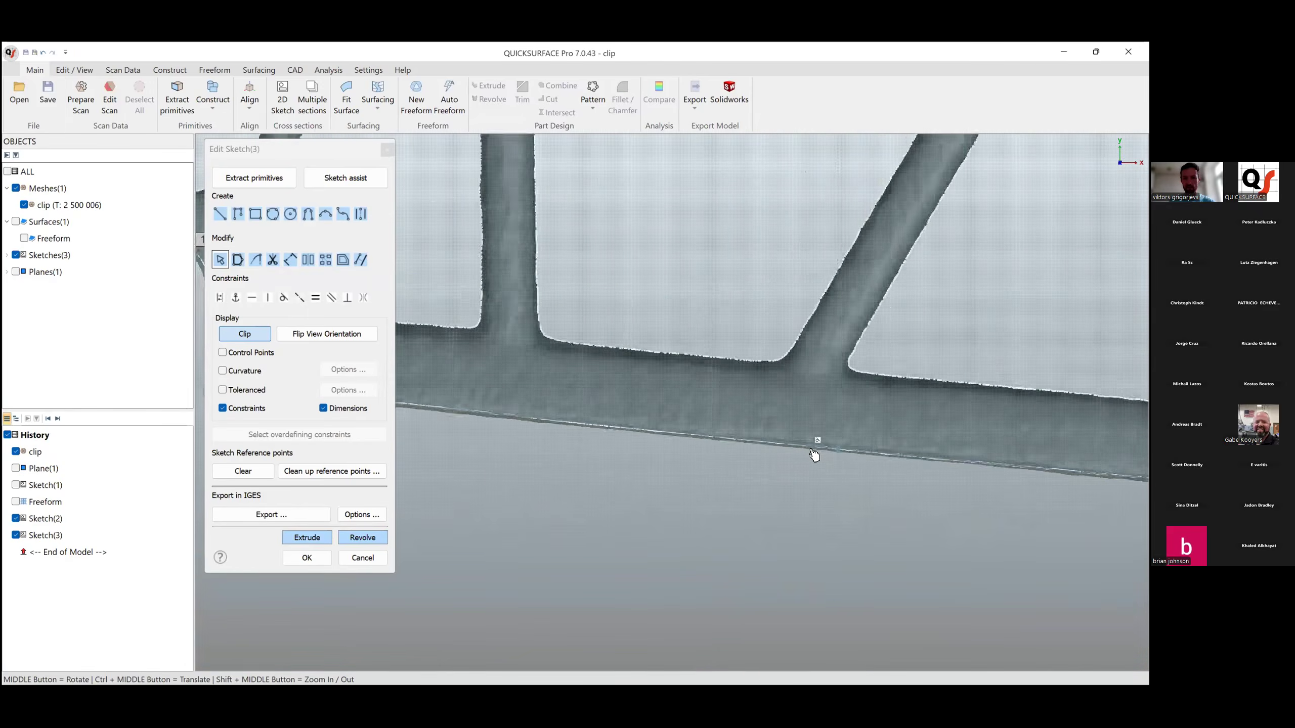
pyautogui.scroll(-1, 793, 474)
pyautogui.scroll(-2, 903, 436)
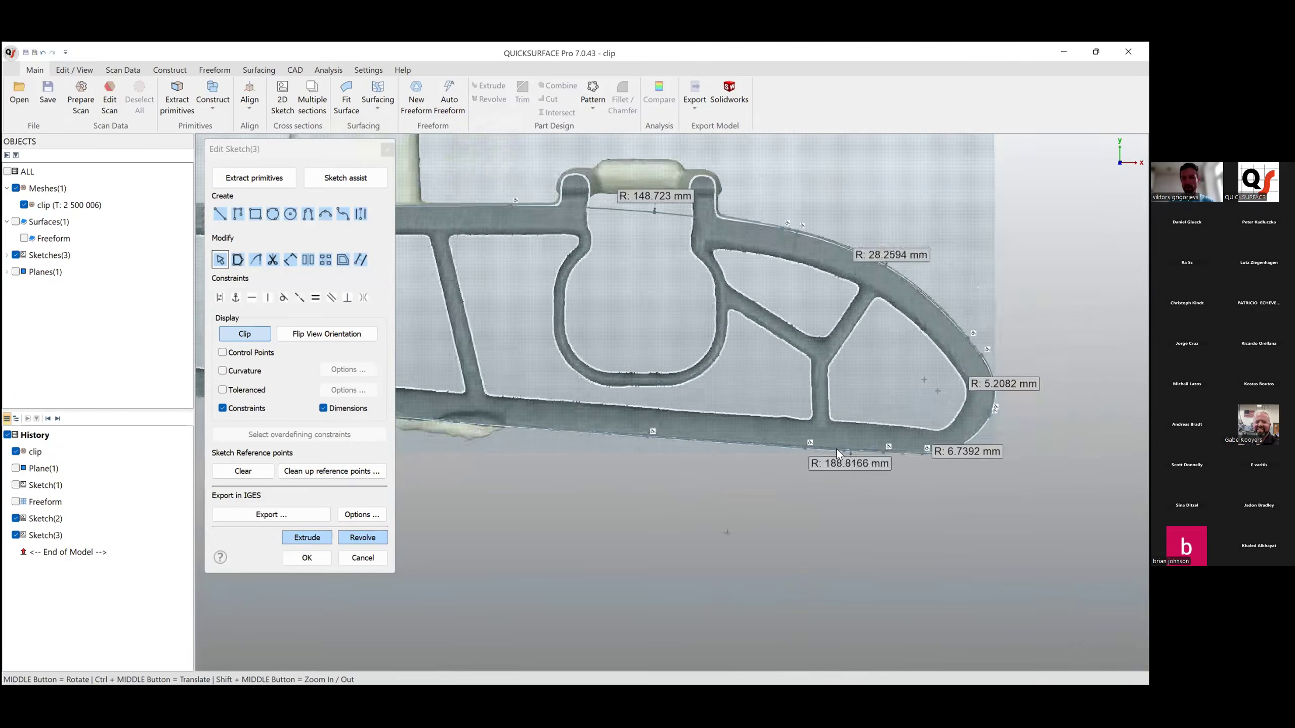
pyautogui.scroll(5, 836, 449)
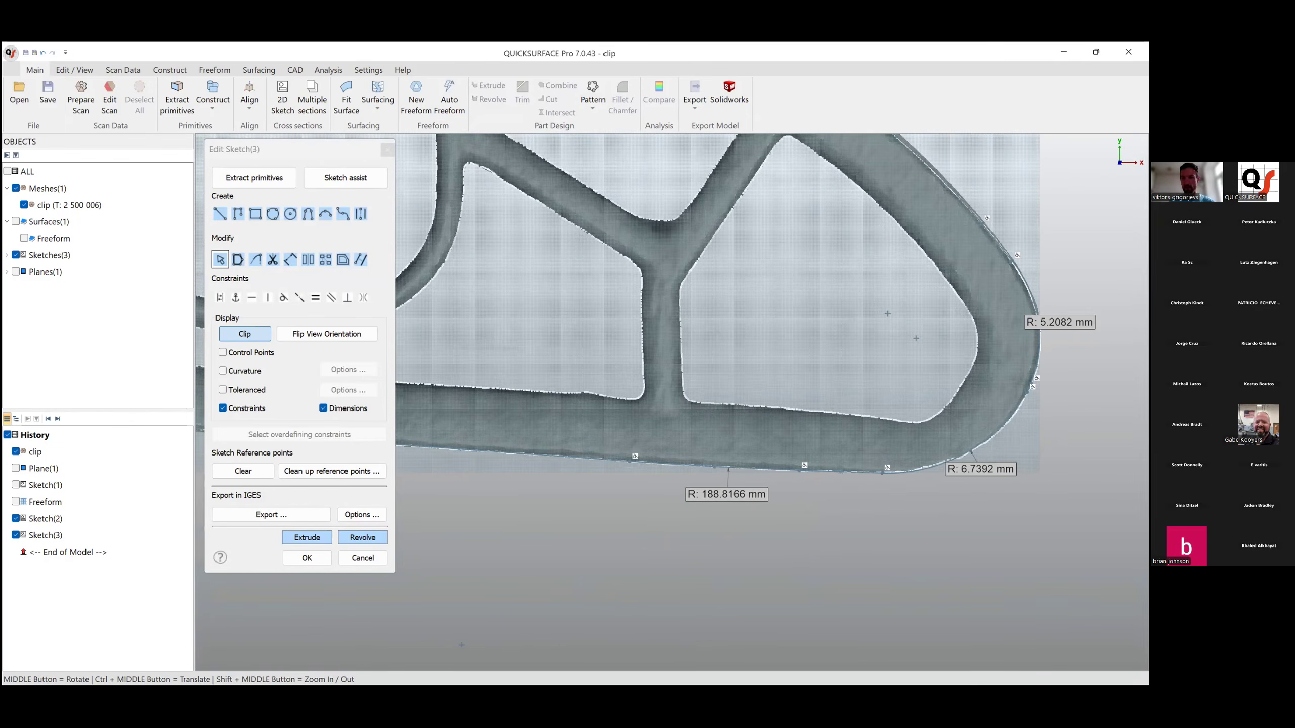
pyautogui.scroll(-10, 984, 413)
pyautogui.scroll(5, 943, 413)
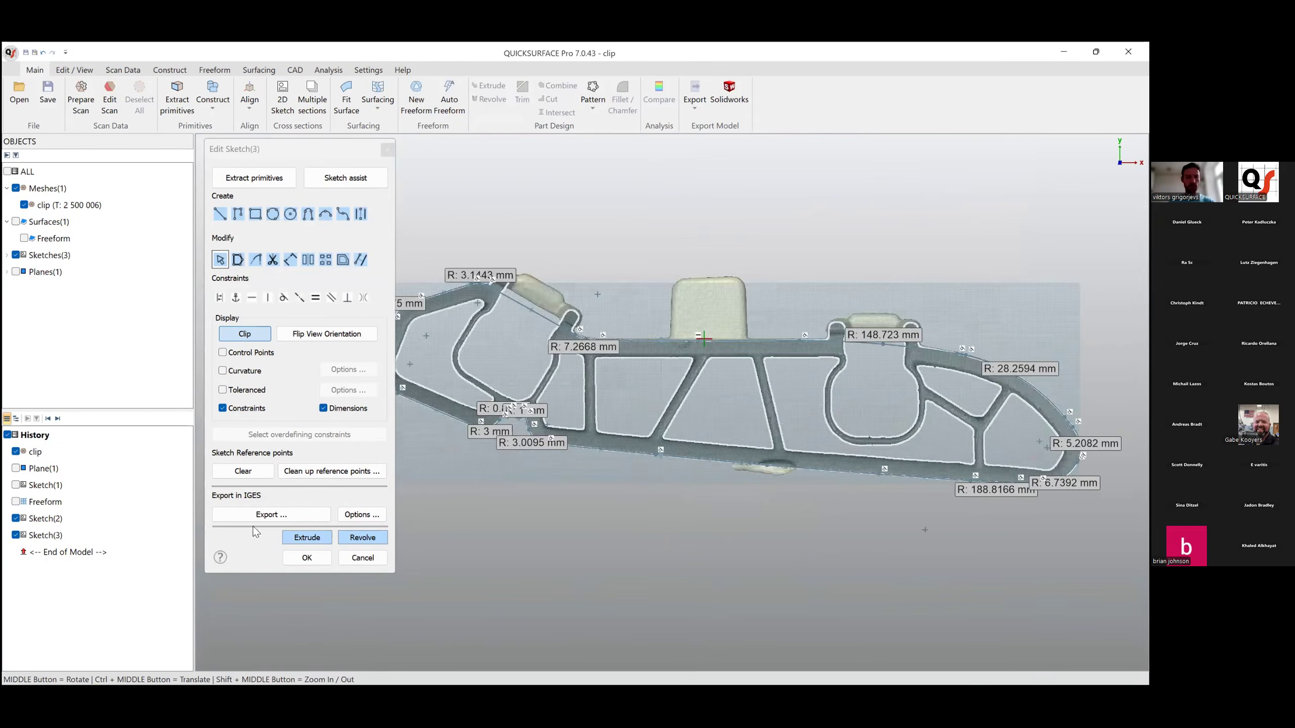
# Extrude the outline as a new two-sided solid, with depths of about 8.34 mm and 10.93 mm enclosing the scan.
pyautogui.click(308, 537)
pyautogui.moveTo(759, 460)
pyautogui.mouseDown(button='middle')
pyautogui.moveTo(761, 376)
pyautogui.moveTo(786, 307)
pyautogui.moveTo(884, 451)
pyautogui.moveTo(916, 460)
pyautogui.moveTo(920, 366)
pyautogui.moveTo(902, 469)
pyautogui.moveTo(974, 439)
pyautogui.moveTo(812, 466)
pyautogui.moveTo(913, 500)
pyautogui.moveTo(873, 578)
pyautogui.mouseUp(button='middle')
pyautogui.scroll(-8, 946, 460)
pyautogui.scroll(5, 947, 460)
pyautogui.scroll(-3, 834, 615)
pyautogui.scroll(3, 834, 615)
pyautogui.scroll(5, 844, 613)
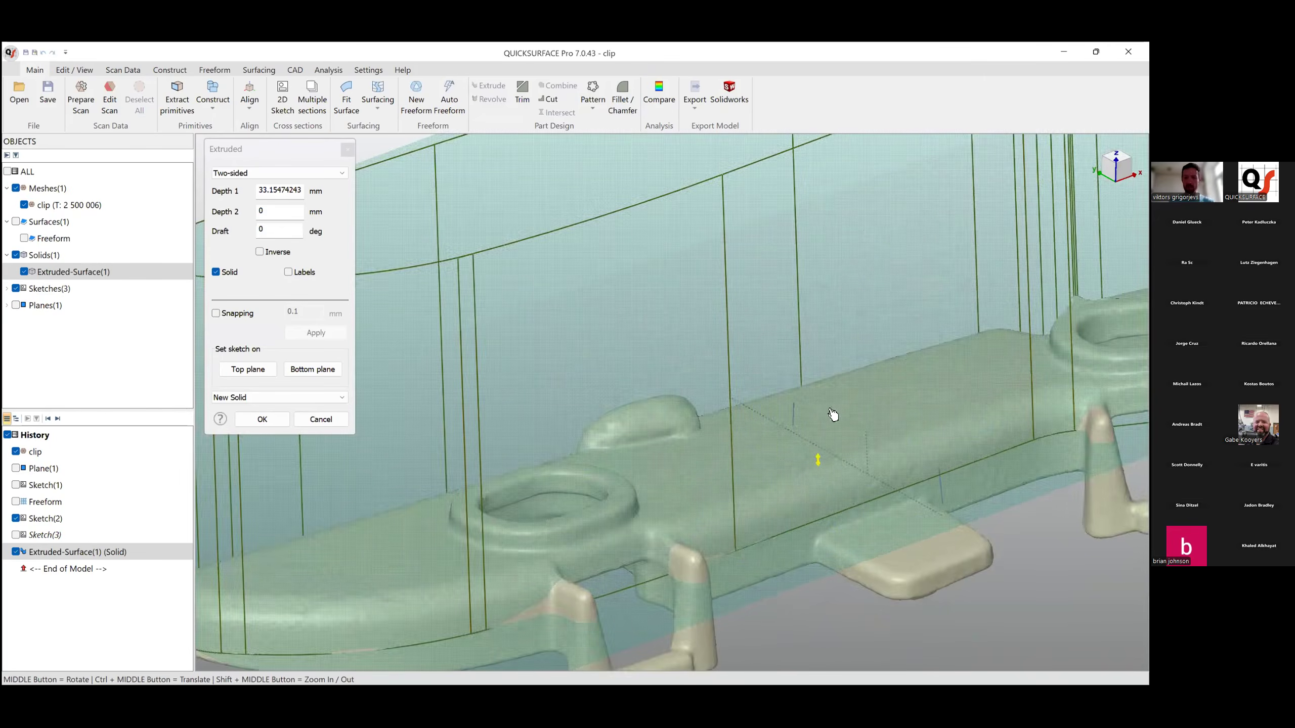
pyautogui.scroll(-4, 886, 539)
pyautogui.keyDown('ctrl'); pyautogui.moveTo(797, 407); pyautogui.dragTo(763, 322, button='middle'); pyautogui.keyUp('ctrl')
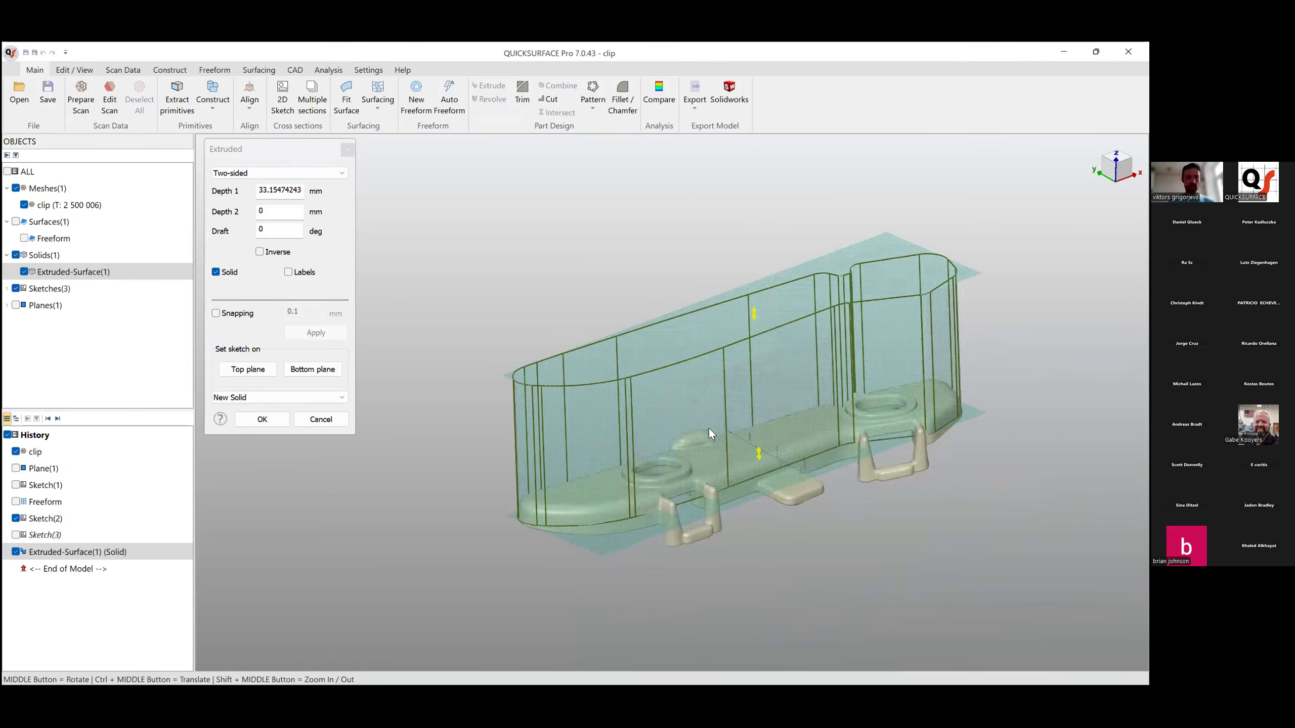
pyautogui.moveTo(709, 429); pyautogui.dragTo(738, 326, button='middle')
pyautogui.moveTo(745, 307); pyautogui.dragTo(775, 520)
pyautogui.moveTo(670, 419); pyautogui.dragTo(686, 448, button='middle')
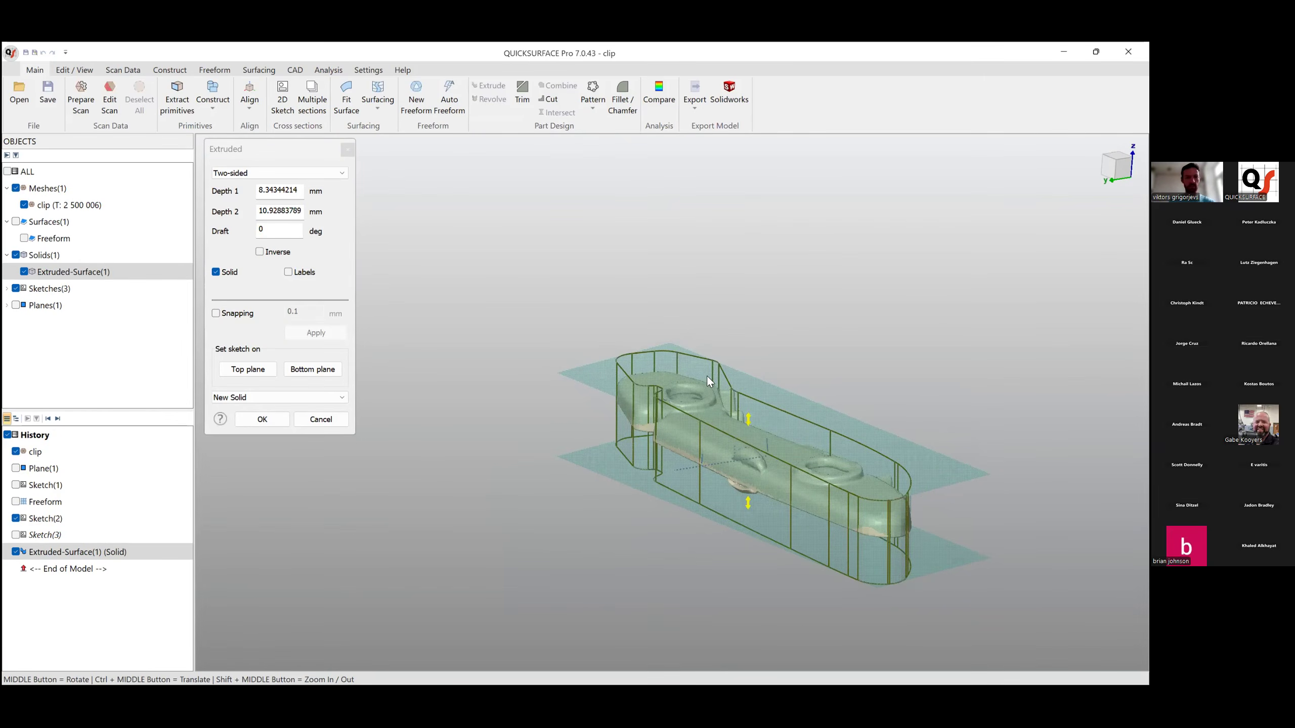
pyautogui.click(262, 419)
# Check the extruded body from the side and reopen its outline sketch for editing.
pyautogui.moveTo(796, 461); pyautogui.dragTo(700, 484, button='middle')
pyautogui.click(566, 330)
pyautogui.click(945, 332)
pyautogui.click(43, 534)
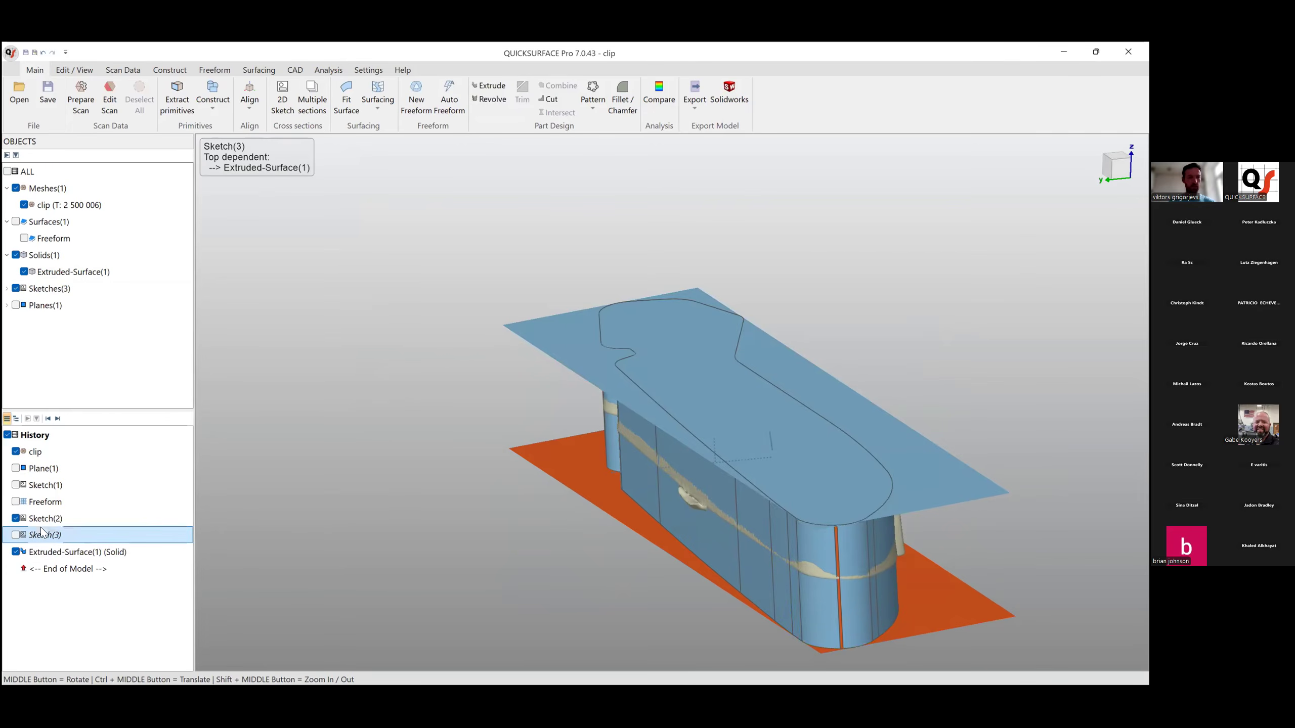
pyautogui.rightClick(44, 534)
pyautogui.click(76, 331)
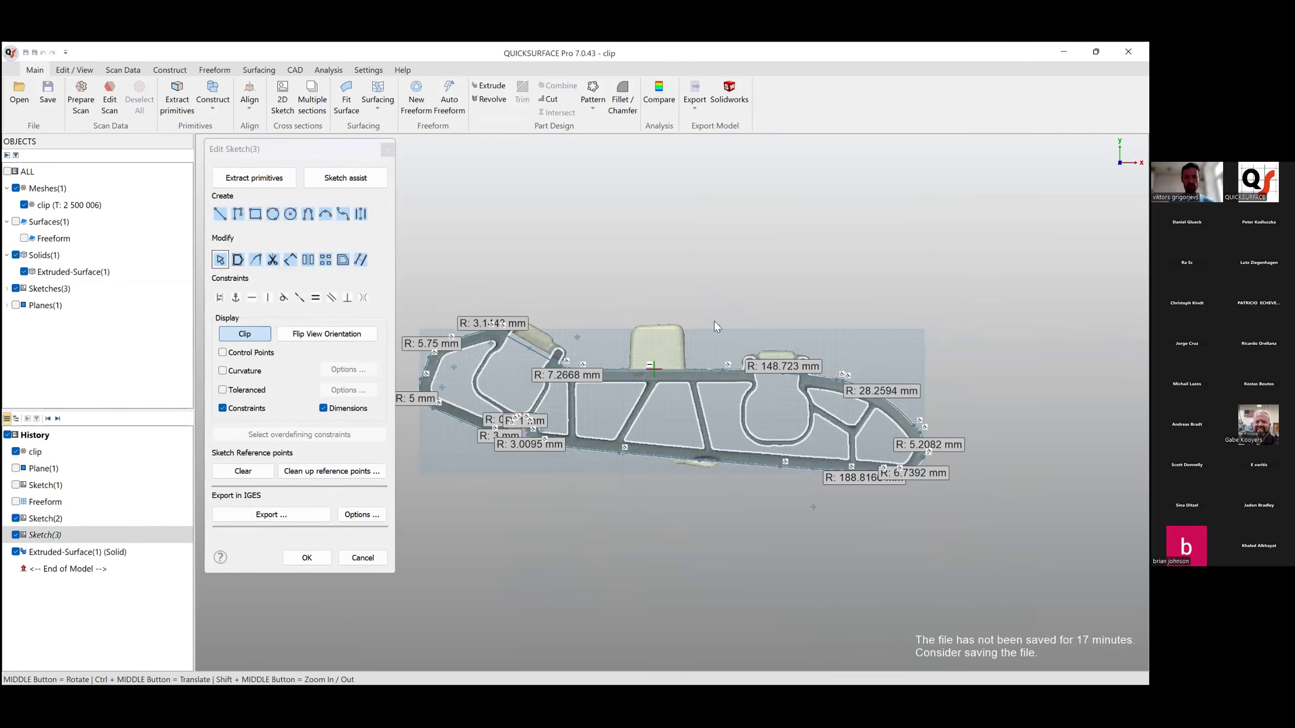
# Examine the joint between the 5.2082 mm and 6.7392 mm radius arcs at the outline's rounded tip, picking the arcs and their end points.
pyautogui.scroll(3, 911, 456)
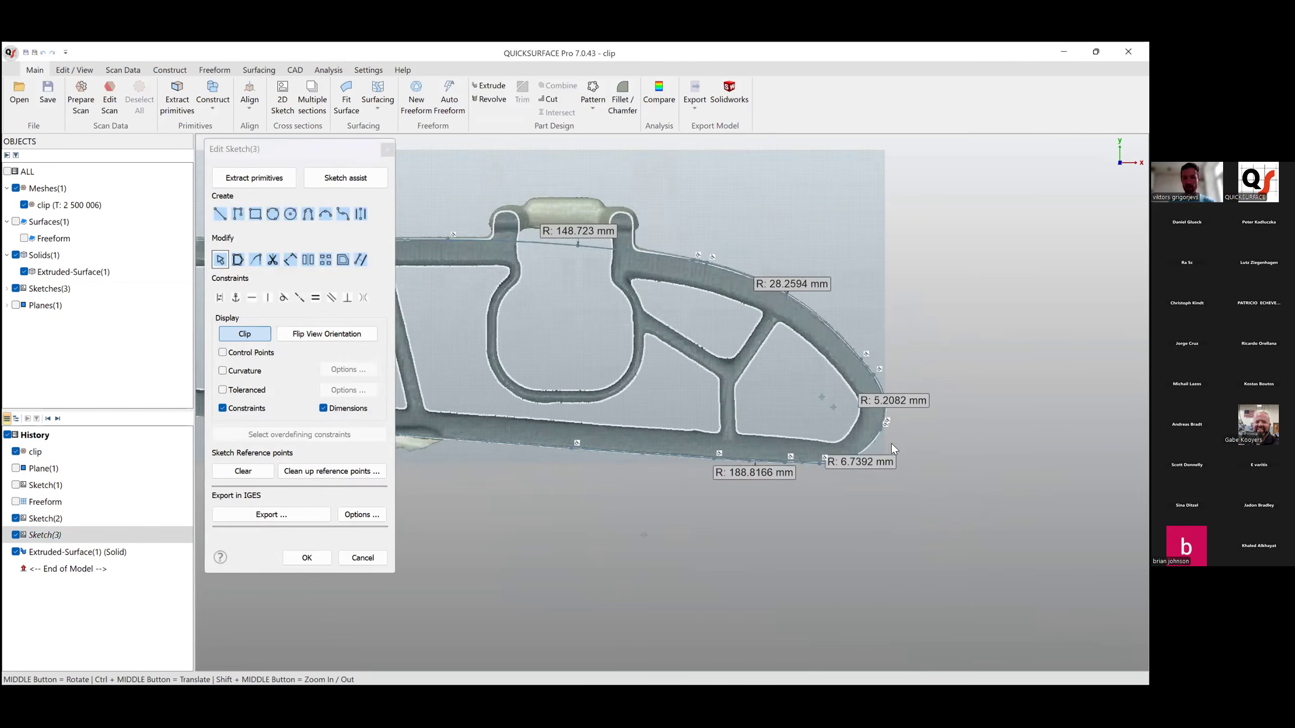
pyautogui.scroll(5, 891, 443)
pyautogui.scroll(5, 841, 424)
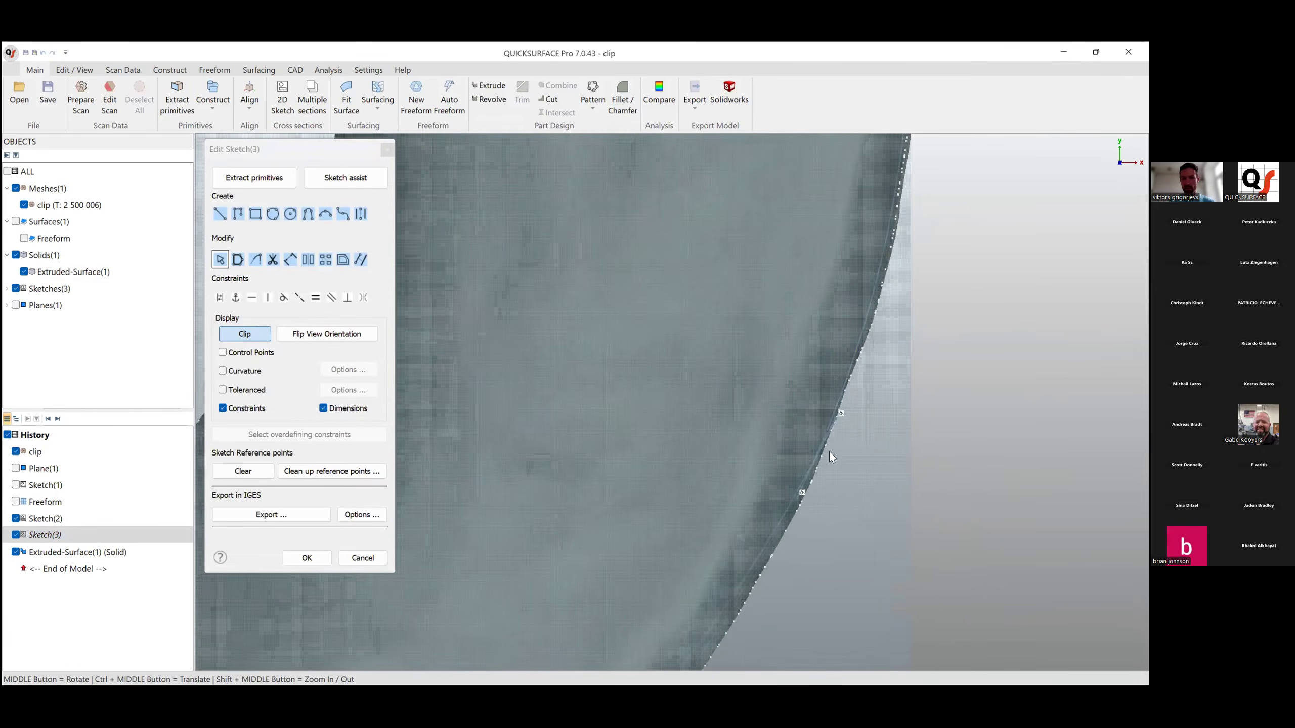
pyautogui.click(836, 420)
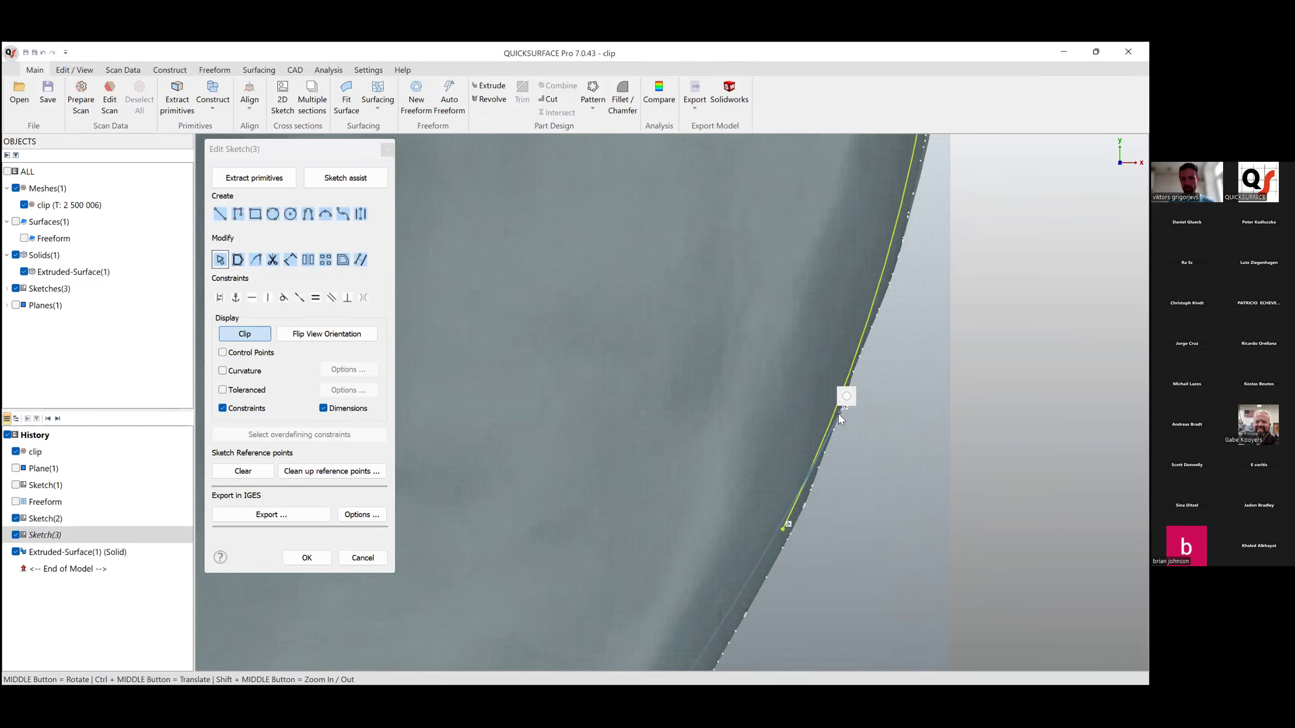
pyautogui.scroll(-5, 846, 438)
pyautogui.scroll(5, 802, 424)
pyautogui.click(787, 412)
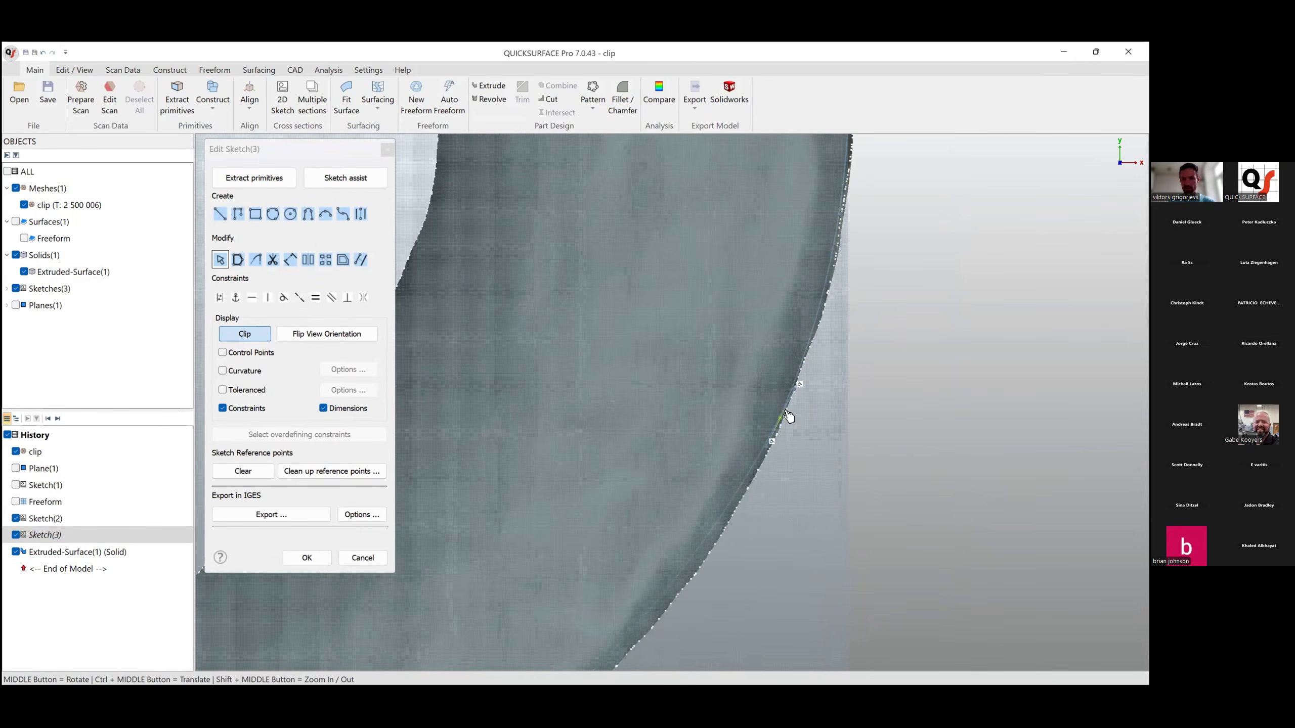
pyautogui.scroll(3, 829, 448)
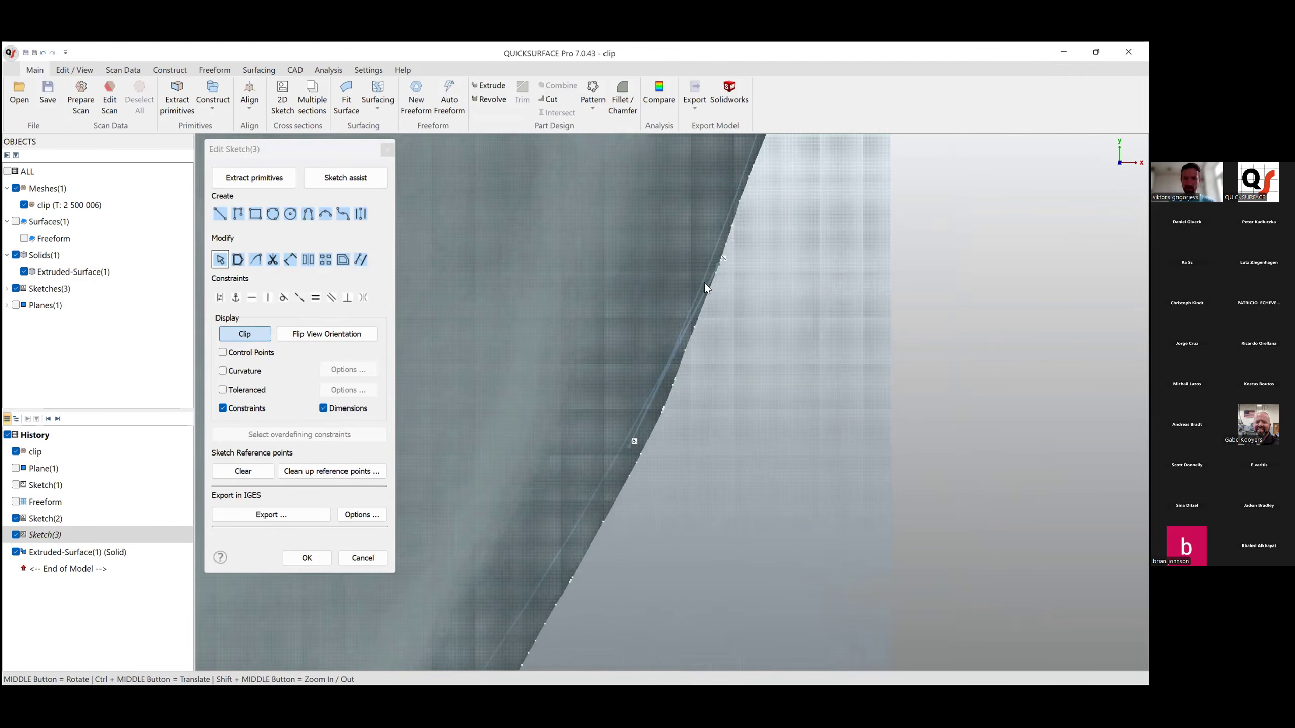
pyautogui.click(647, 417)
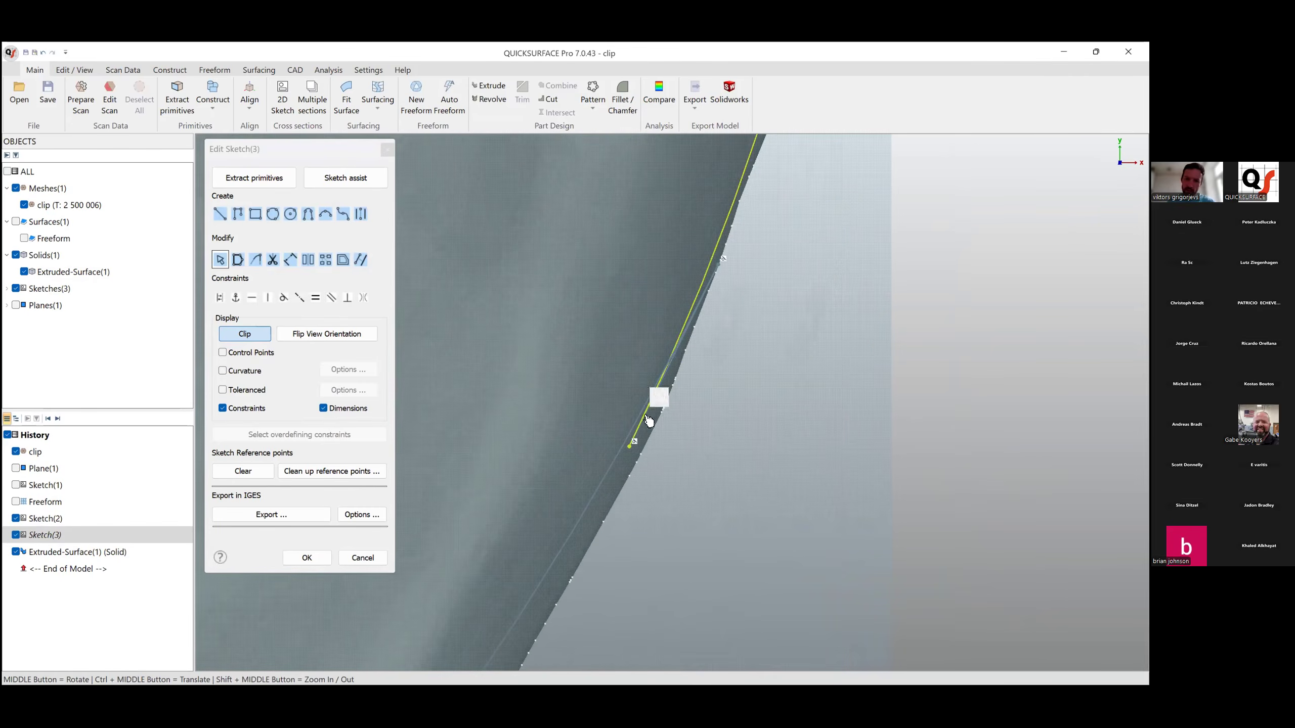
pyautogui.click(715, 277)
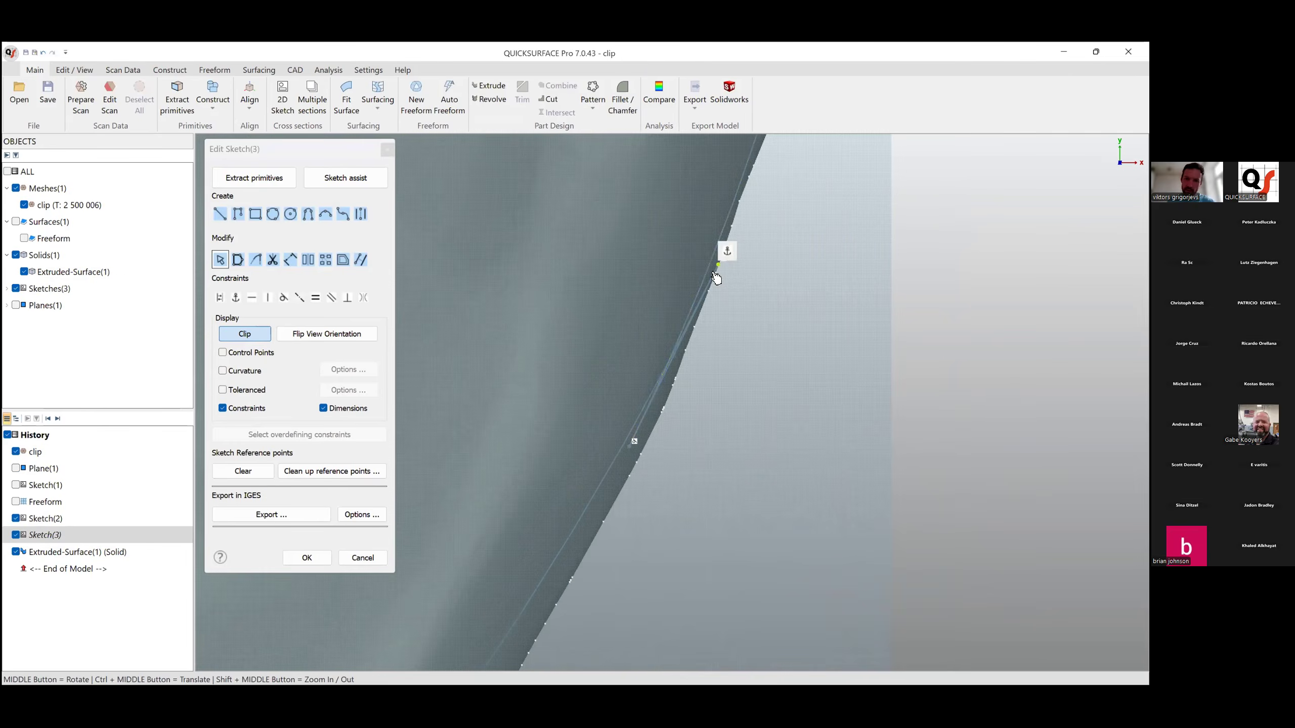
pyautogui.scroll(-3, 940, 366)
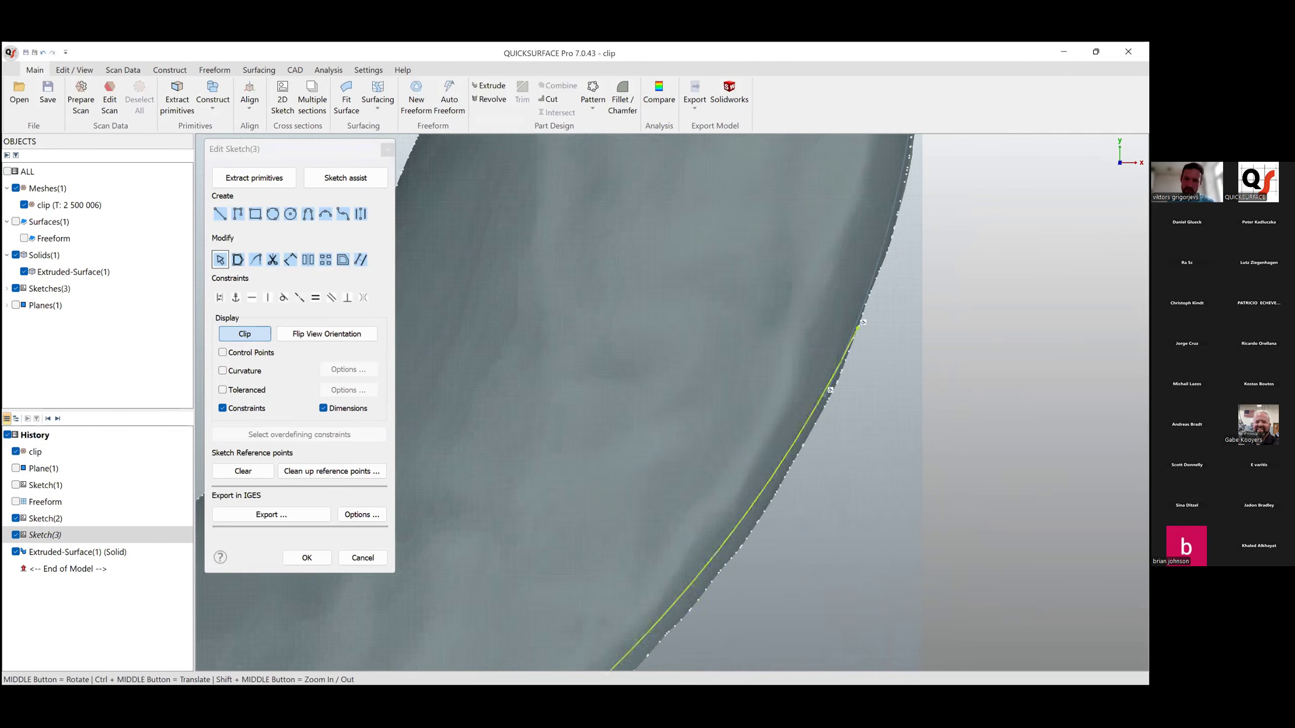
# Try to fix the overlap of the two tip arcs by moving their end points along the scanned edge.
pyautogui.click(857, 330)
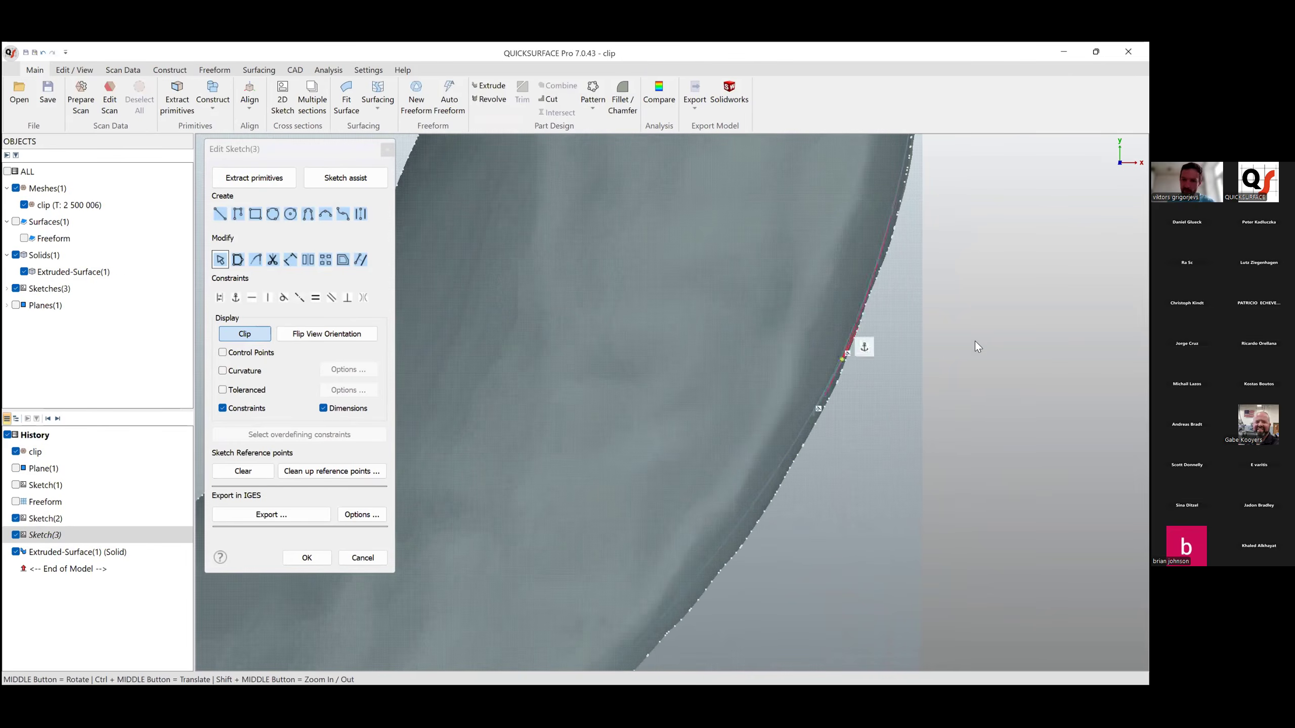
pyautogui.hotkey('ctrl', 'z')
pyautogui.scroll(3, 855, 397)
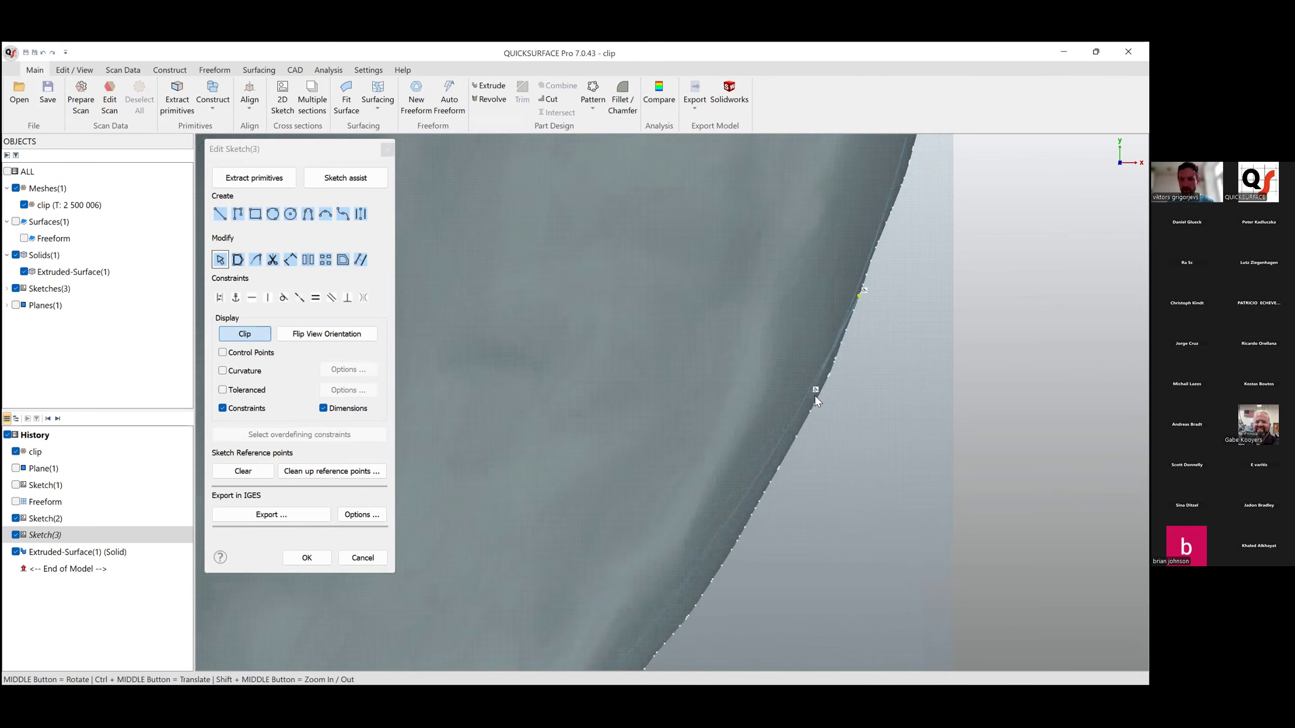
pyautogui.click(861, 297)
pyautogui.moveTo(866, 295)
pyautogui.mouseDown()
pyautogui.moveTo(842, 339)
pyautogui.moveTo(863, 302)
pyautogui.mouseUp()
pyautogui.scroll(-3, 854, 360)
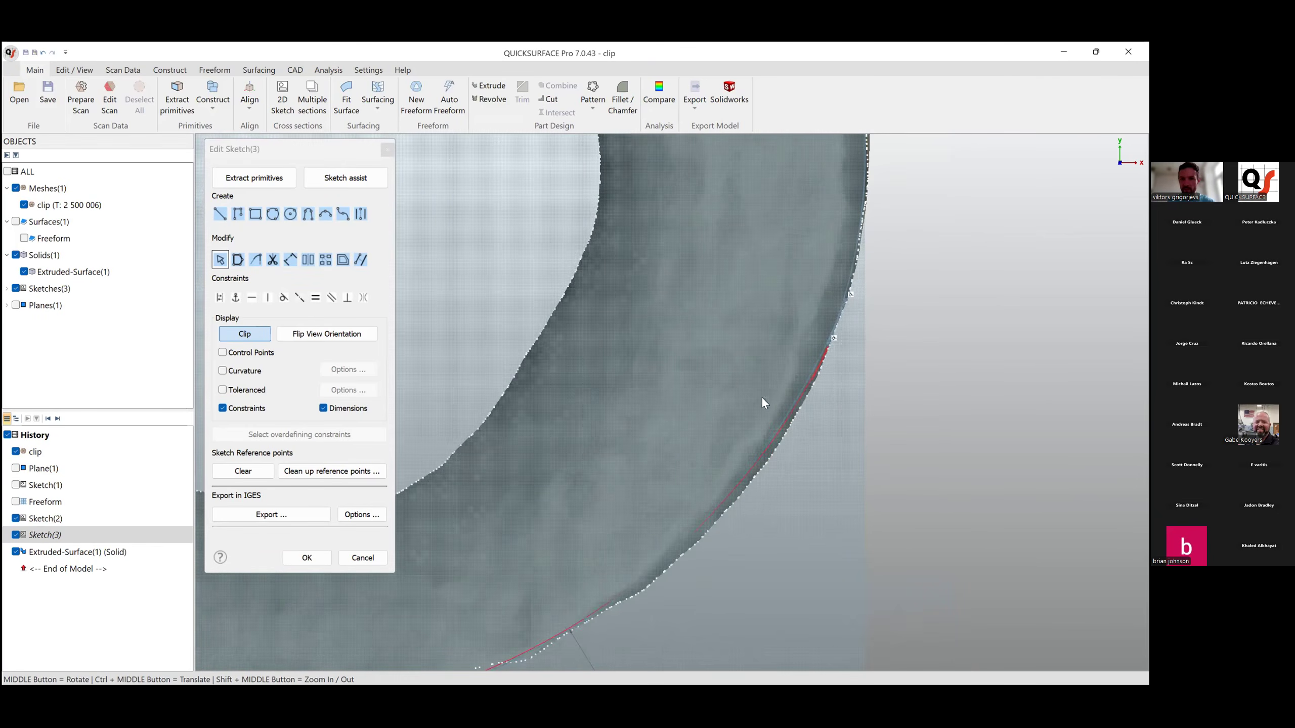
pyautogui.click(832, 342)
pyautogui.scroll(3, 912, 308)
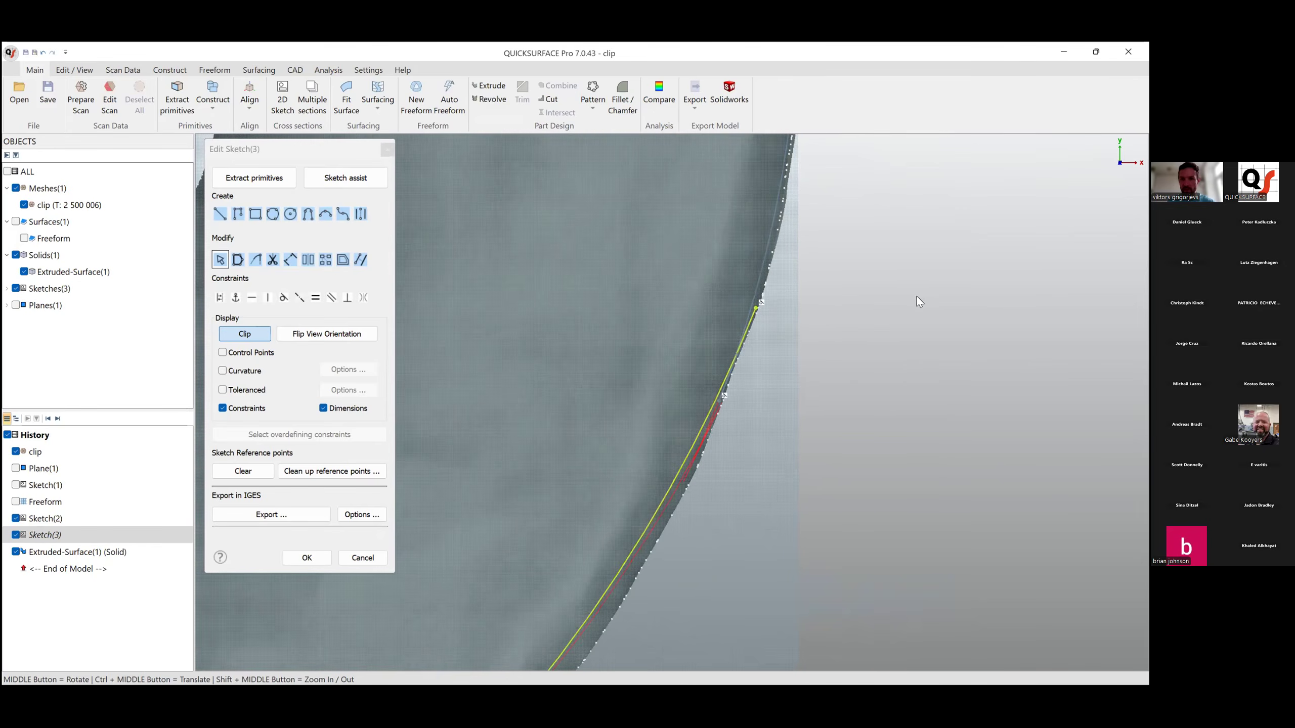
pyautogui.click(719, 403)
pyautogui.moveTo(725, 403)
pyautogui.mouseDown()
pyautogui.moveTo(767, 285)
pyautogui.moveTo(715, 413)
pyautogui.mouseUp()
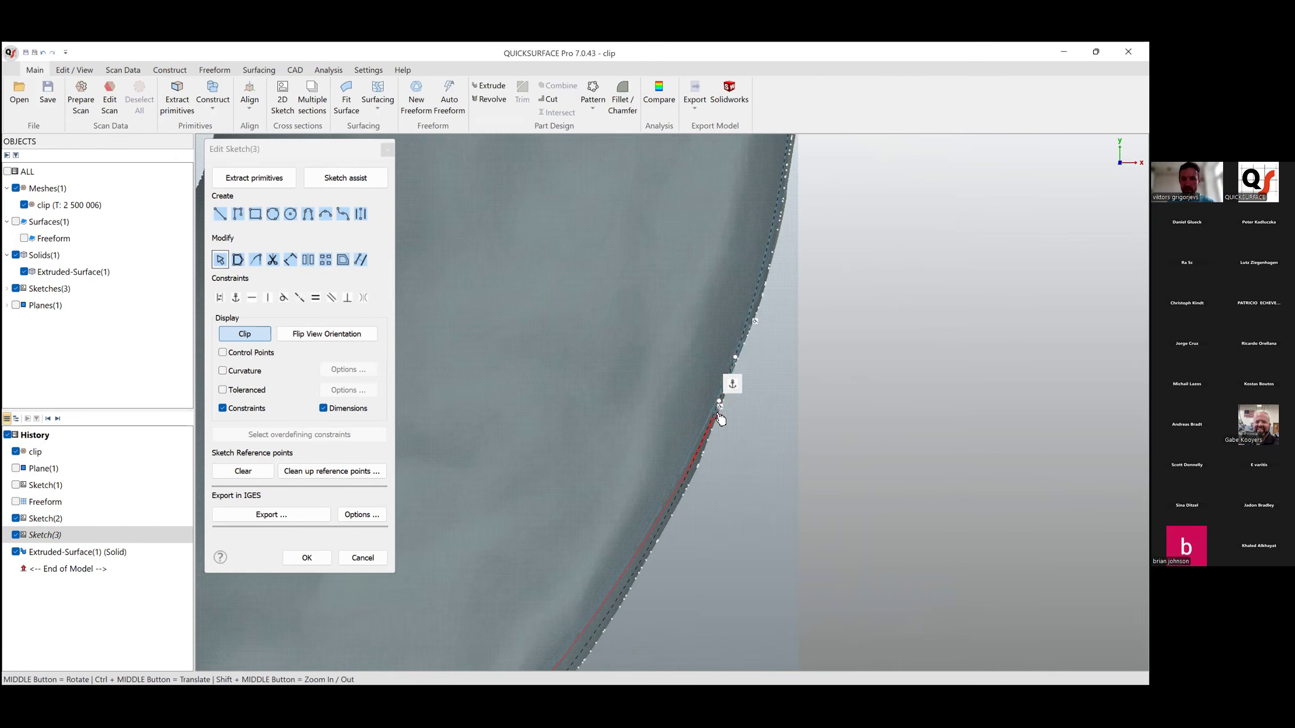
pyautogui.scroll(-3, 777, 362)
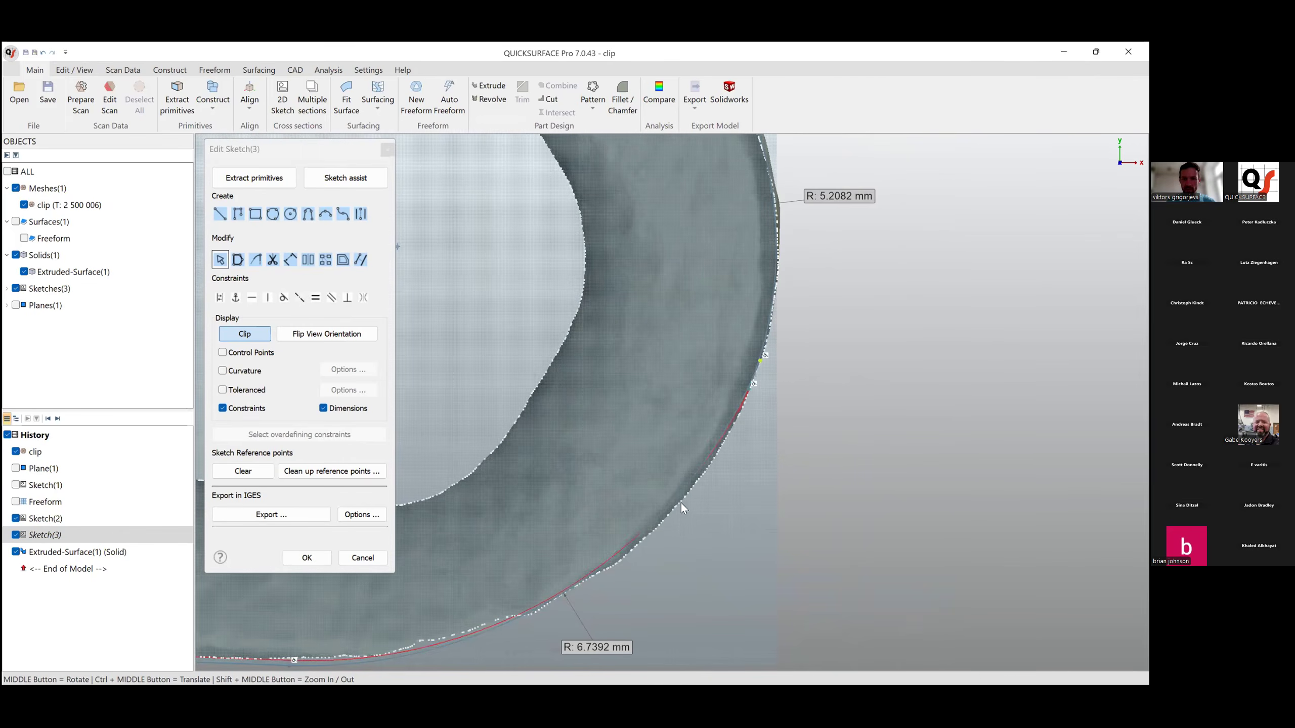
# Delete the 5.2082 mm radius arc at the rounded tip and move the free end of the 6.7392 mm radius arc along the scanned edge.
pyautogui.scroll(3, 681, 502)
pyautogui.click(789, 305)
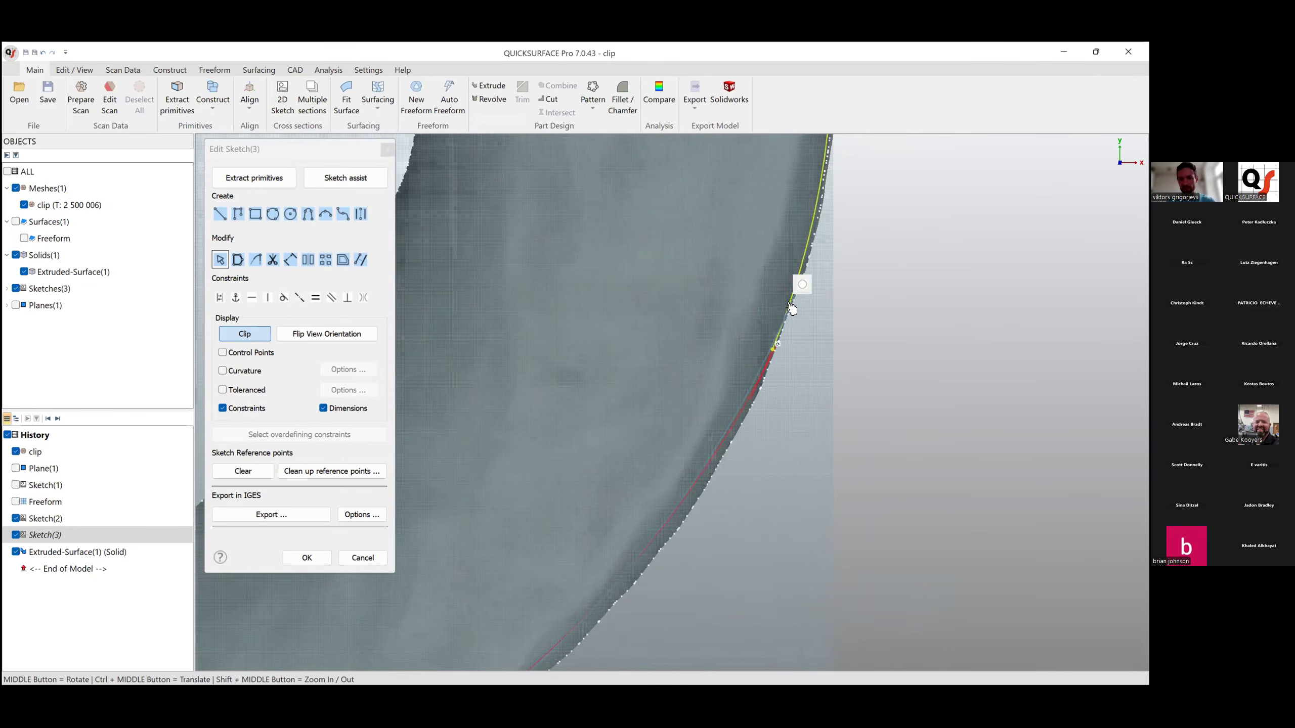
pyautogui.click(797, 330)
pyautogui.click(780, 337)
pyautogui.scroll(3, 795, 347)
pyautogui.press('Delete')
pyautogui.scroll(-5, 775, 312)
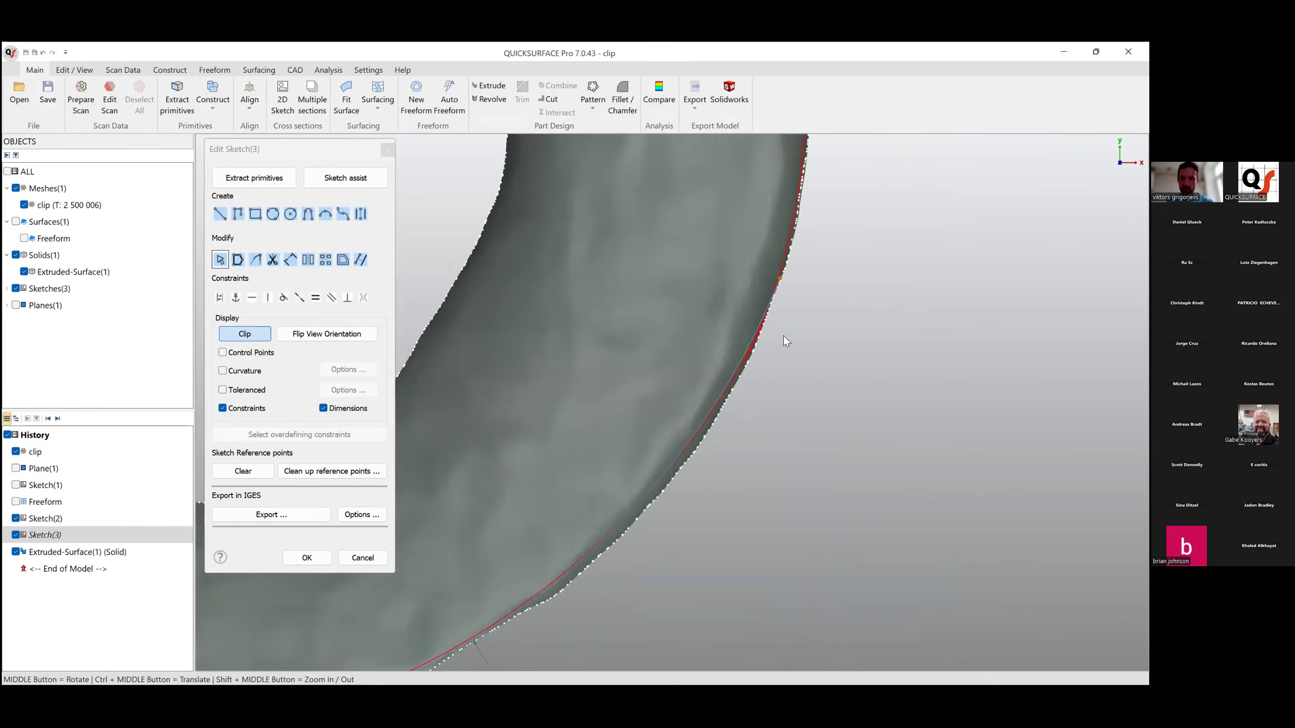
pyautogui.scroll(-2, 792, 309)
pyautogui.moveTo(794, 273); pyautogui.dragTo(763, 340)
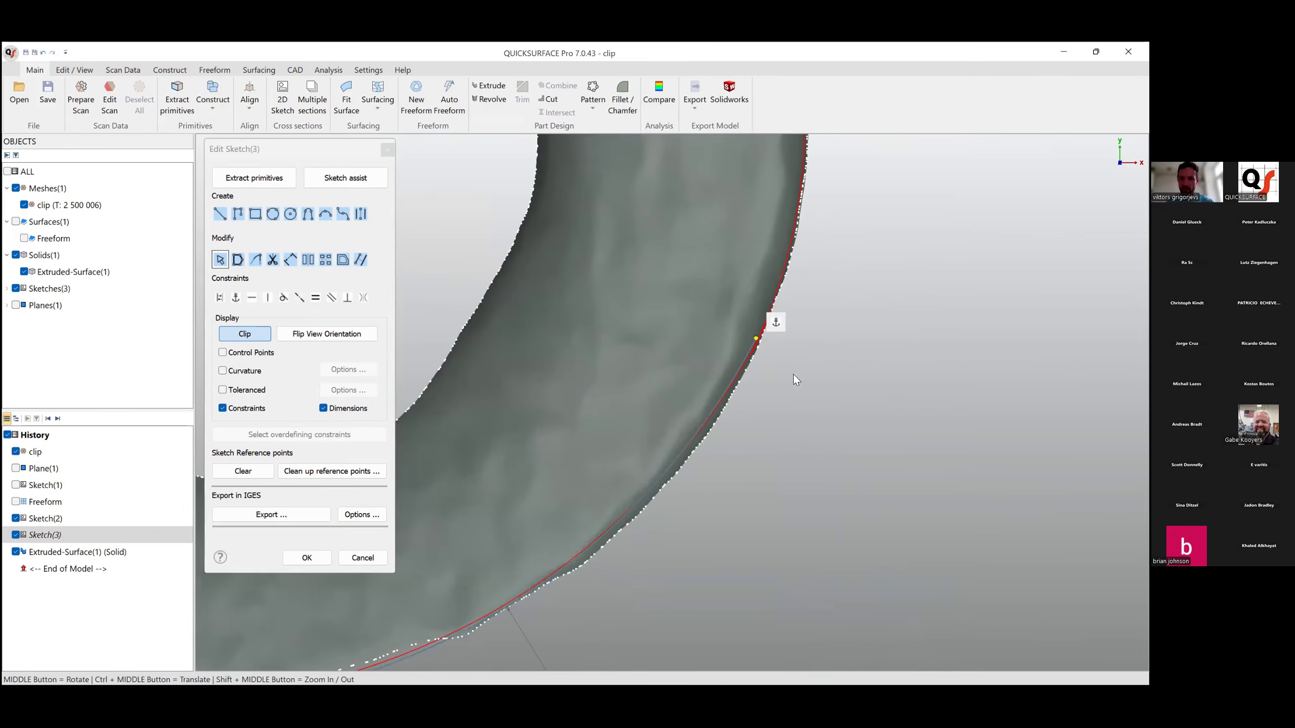
# Draw a three-point arc of about 4.6 mm radius at the tip, bridging the upper outline's open end and the 6.7392 mm radius arc.
pyautogui.scroll(-5, 532, 590)
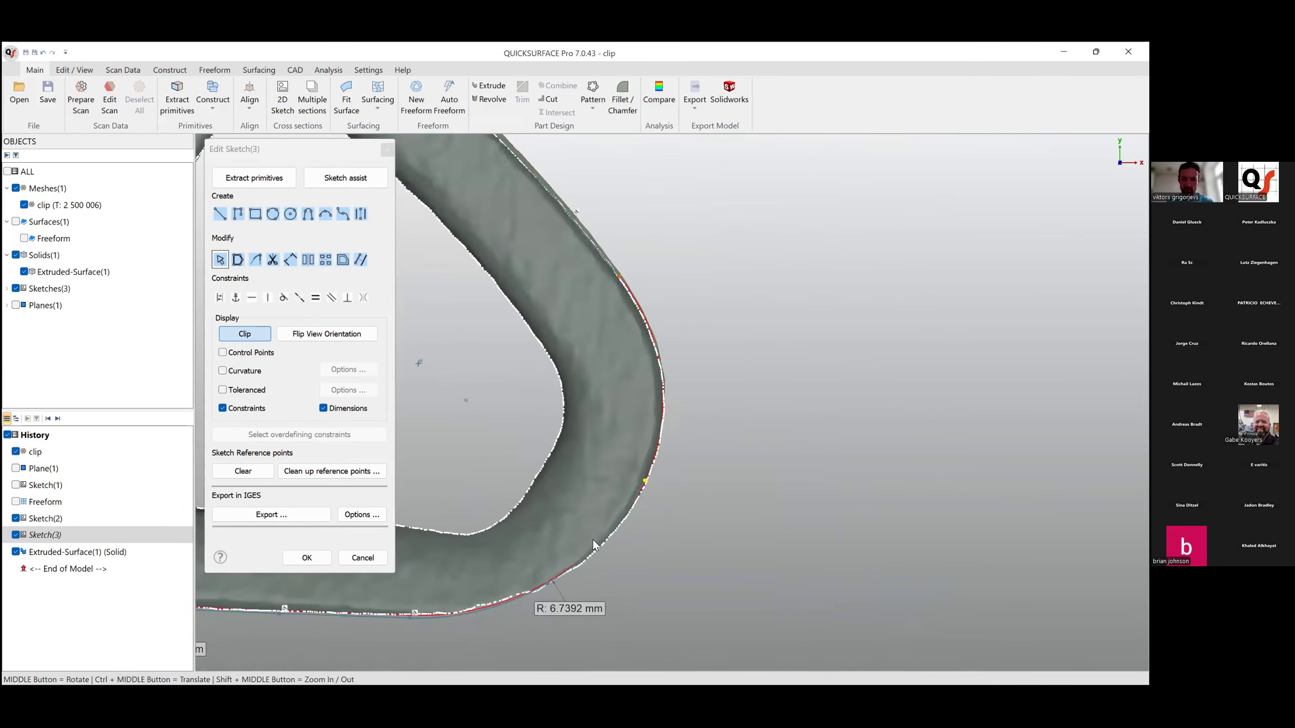
pyautogui.scroll(3, 663, 367)
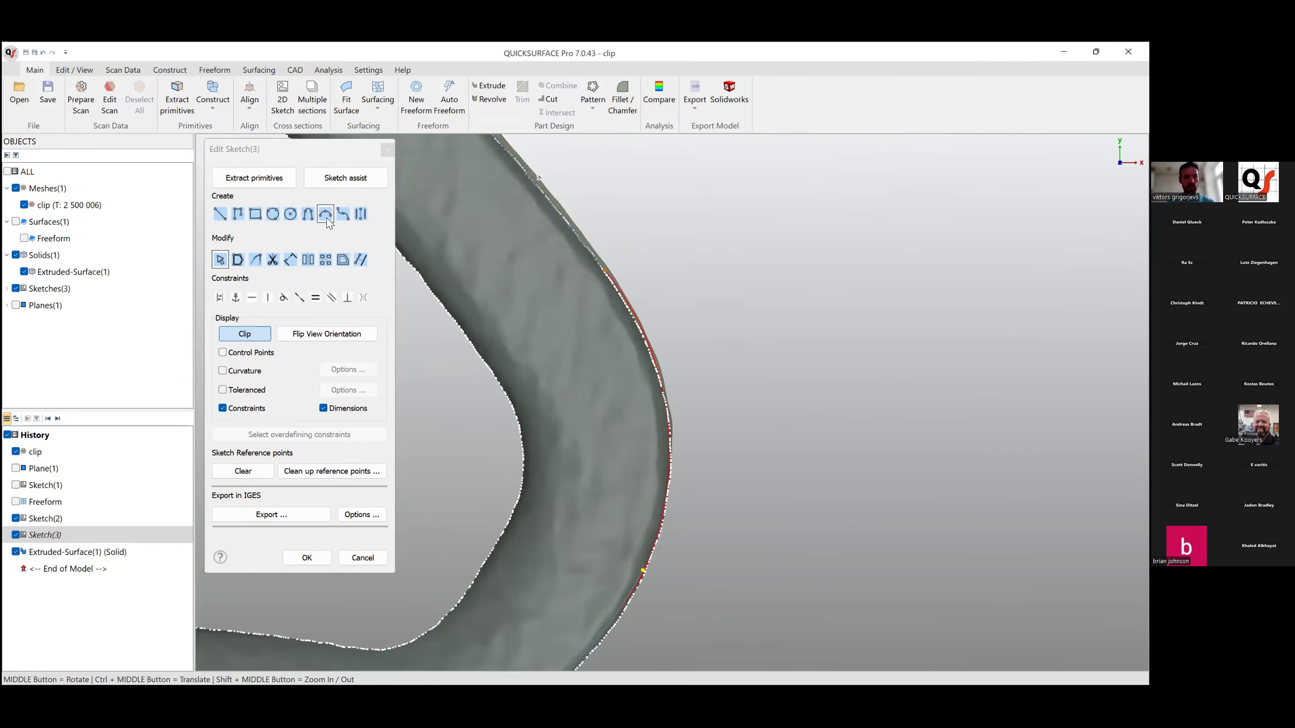
pyautogui.click(308, 215)
pyautogui.click(611, 268)
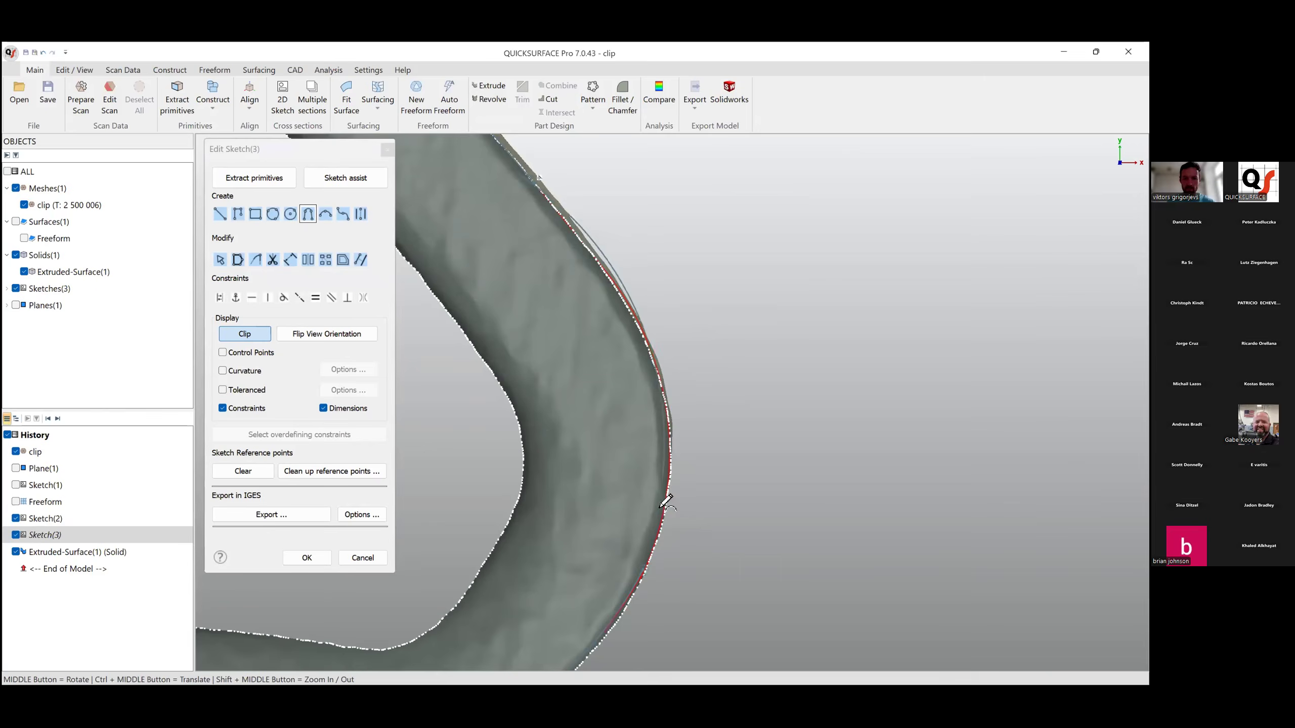
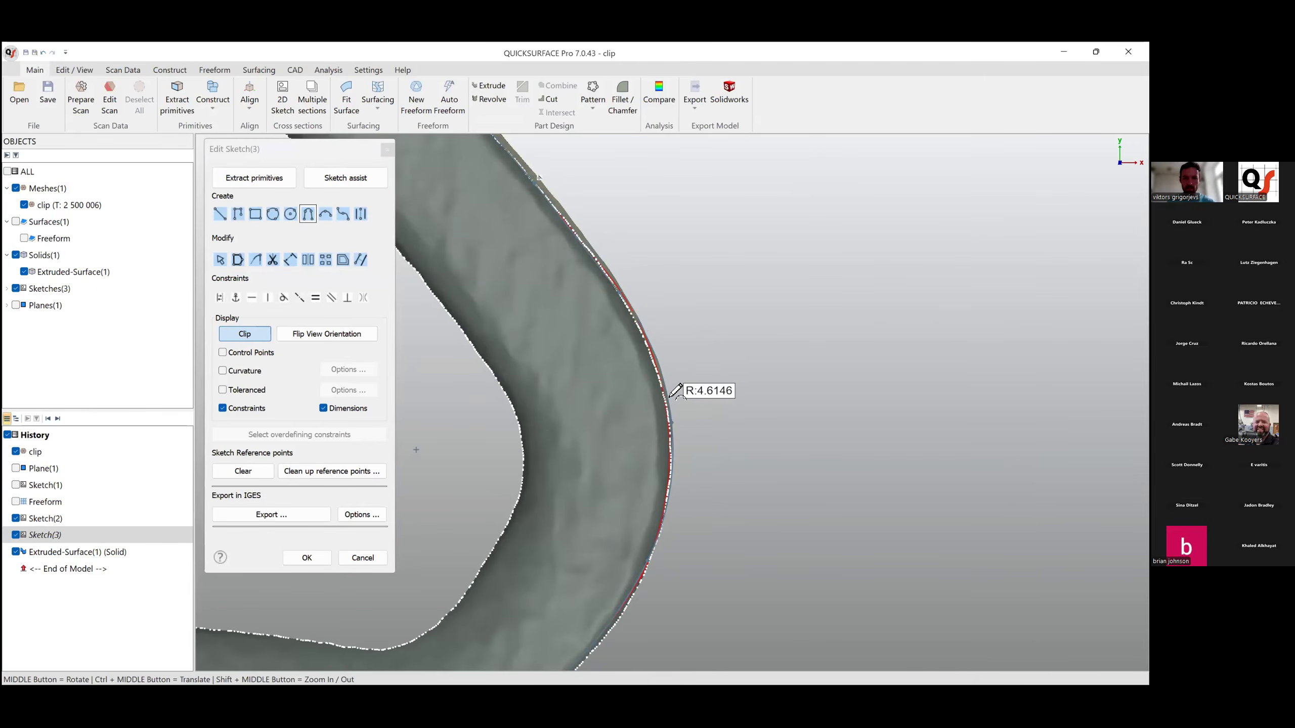
pyautogui.click(670, 397)
pyautogui.click(708, 397)
pyautogui.scroll(-5, 736, 437)
pyautogui.scroll(5, 734, 431)
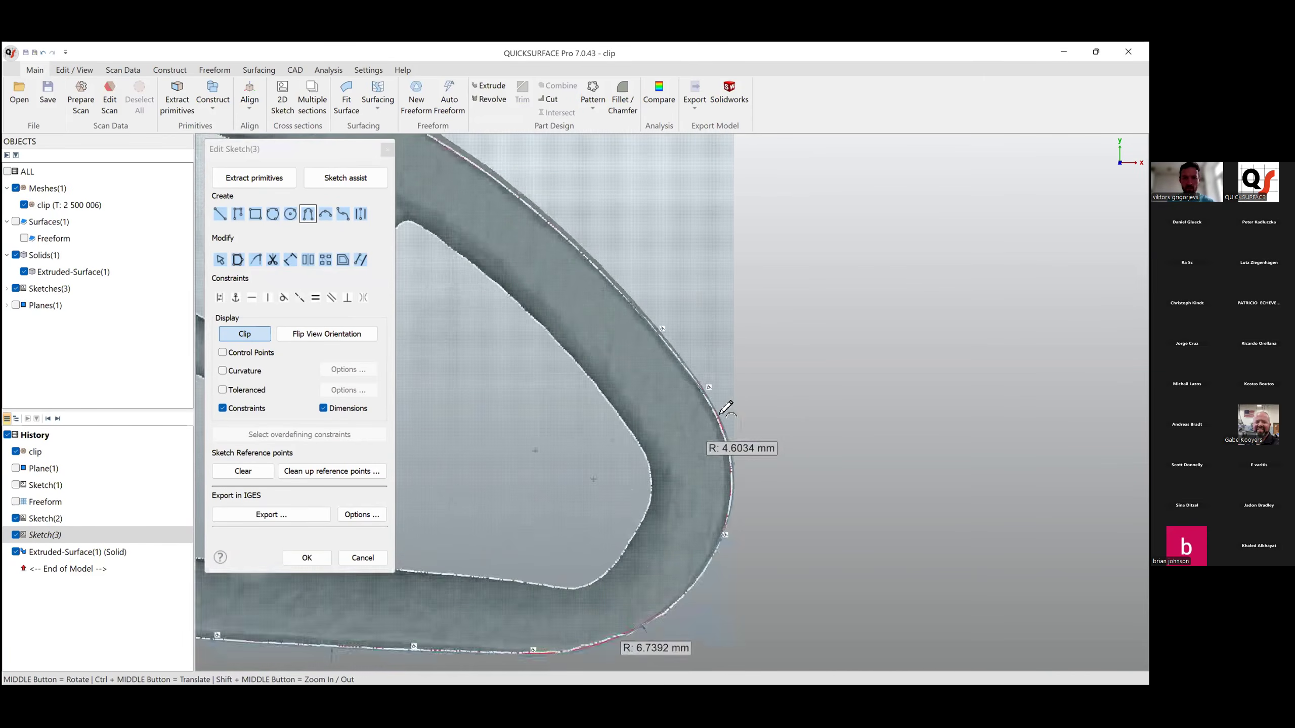
pyautogui.press('Escape')
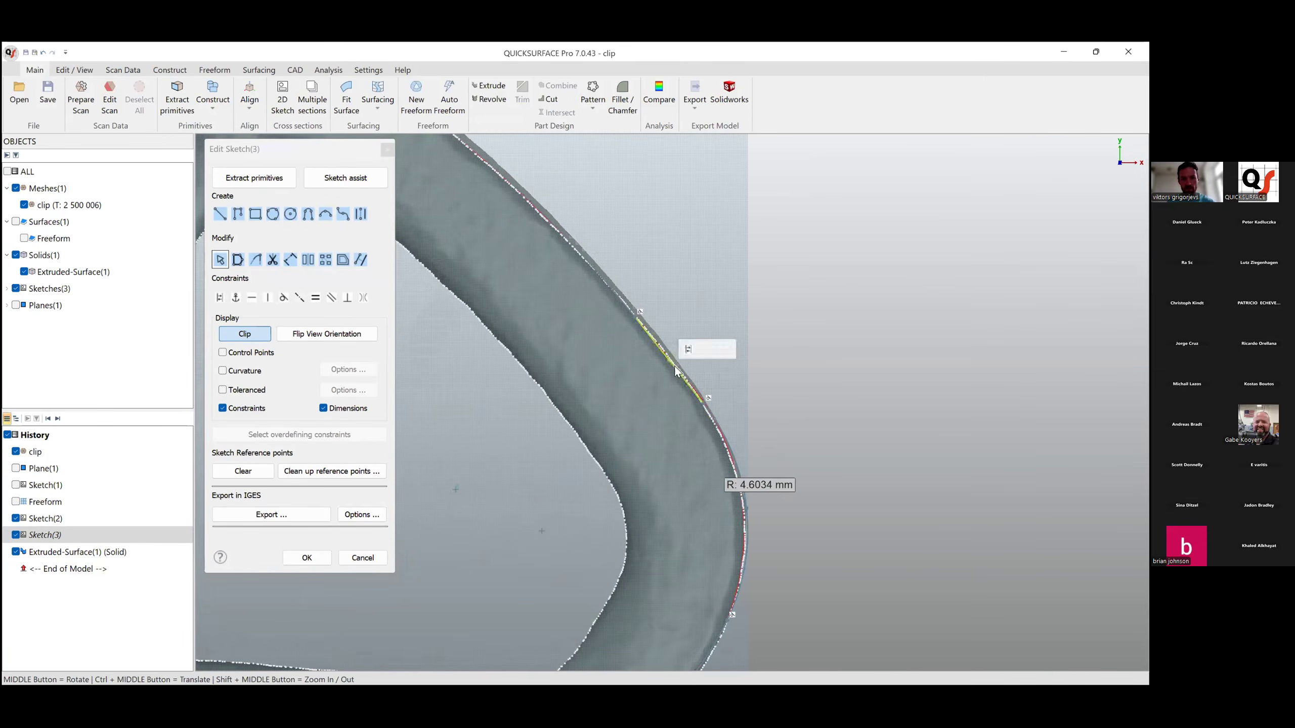
# Examine both ends of the new tip arc and the lower end of the 6.7392 mm radius arc against the scanned edge.
pyautogui.scroll(4, 621, 301)
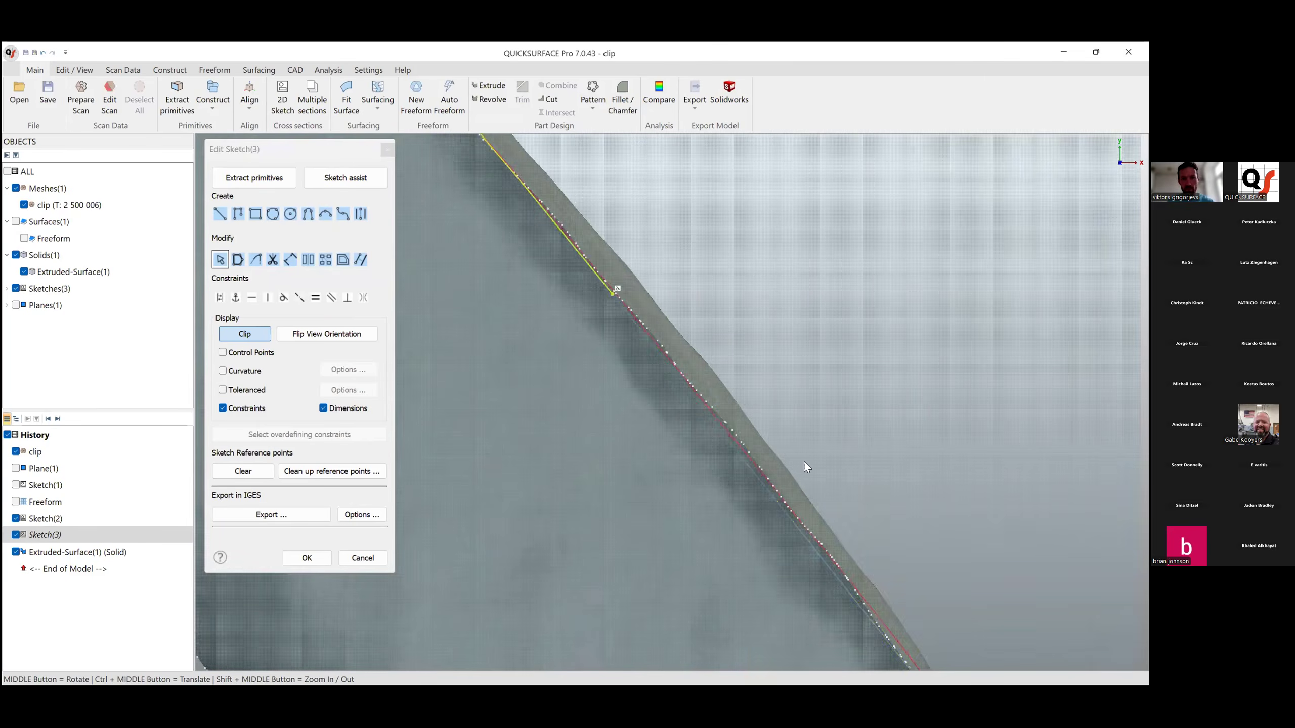
pyautogui.scroll(-4, 728, 366)
pyautogui.scroll(4, 677, 379)
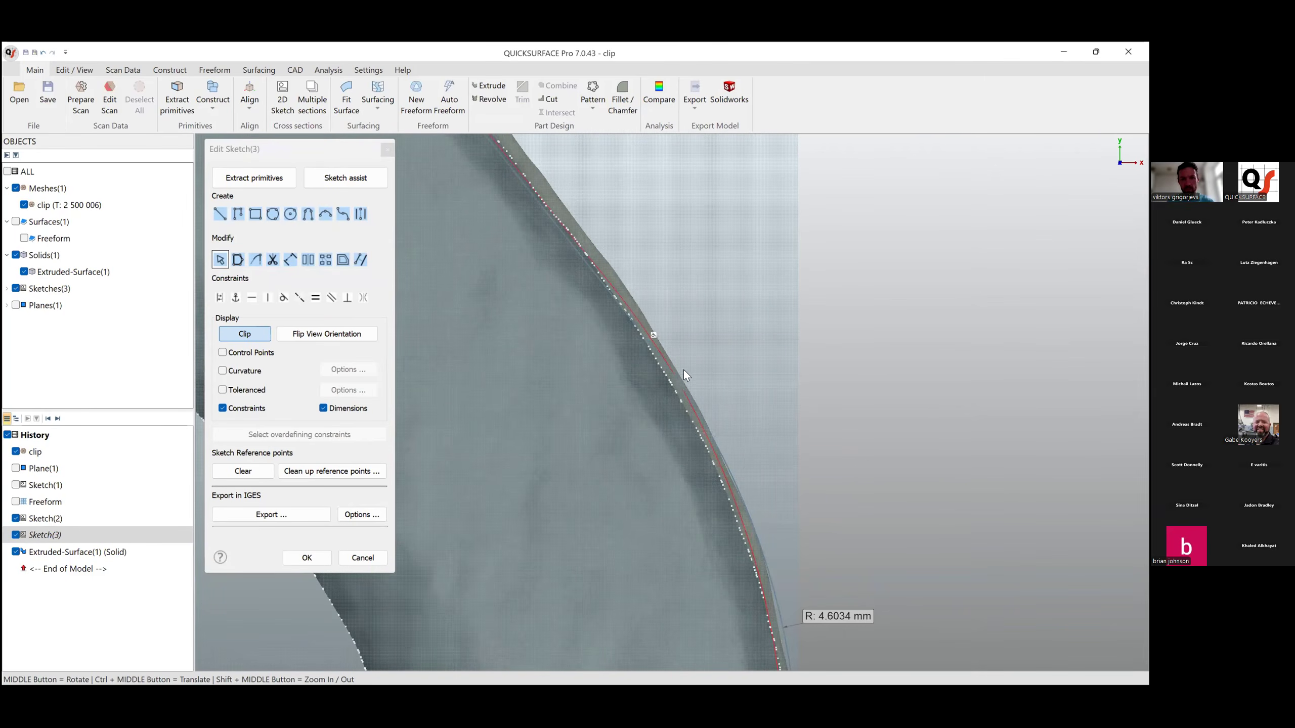
pyautogui.click(681, 385)
pyautogui.scroll(2, 654, 339)
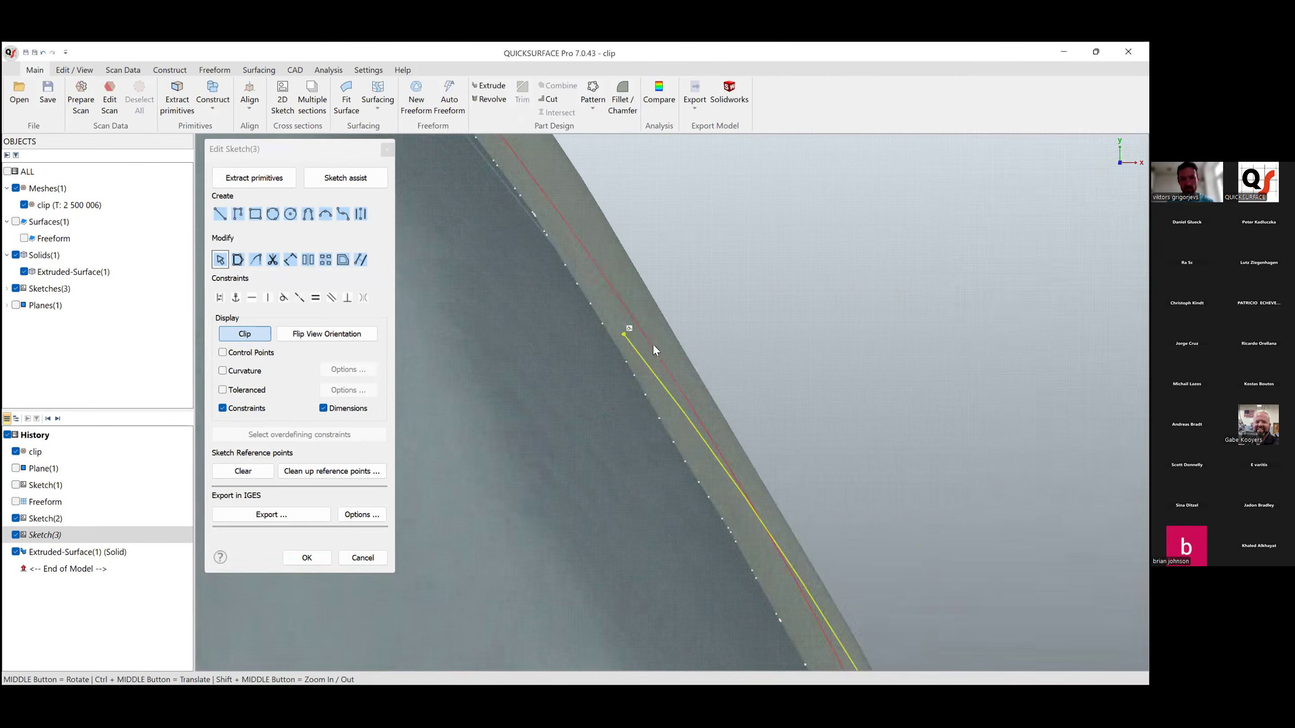
pyautogui.scroll(-4, 754, 467)
pyautogui.scroll(4, 663, 421)
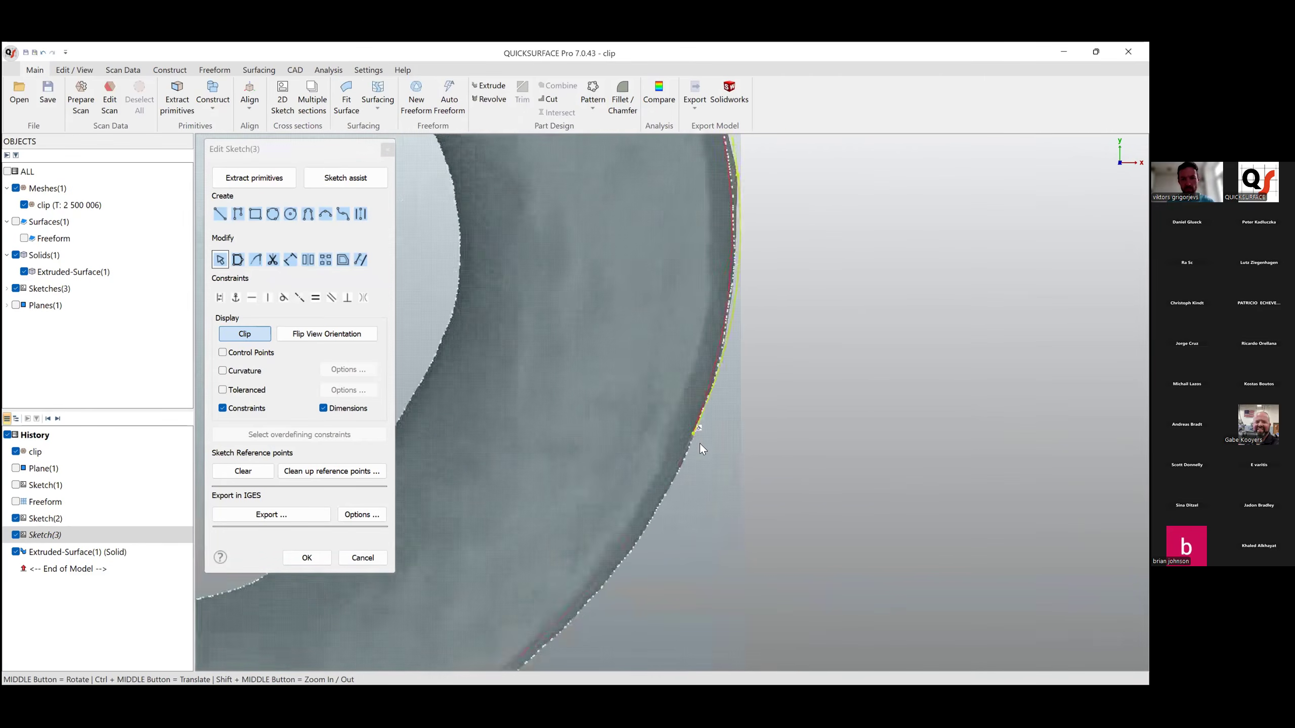
pyautogui.click(642, 488)
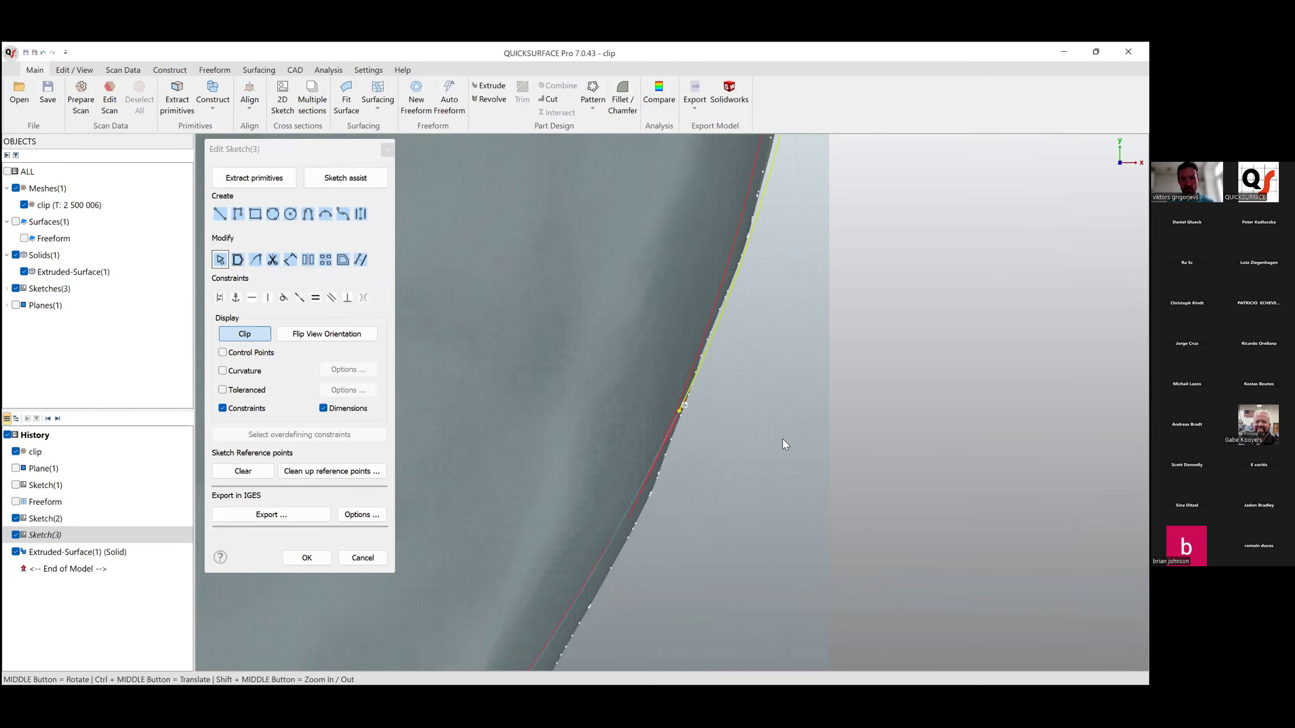
pyautogui.scroll(-4, 782, 439)
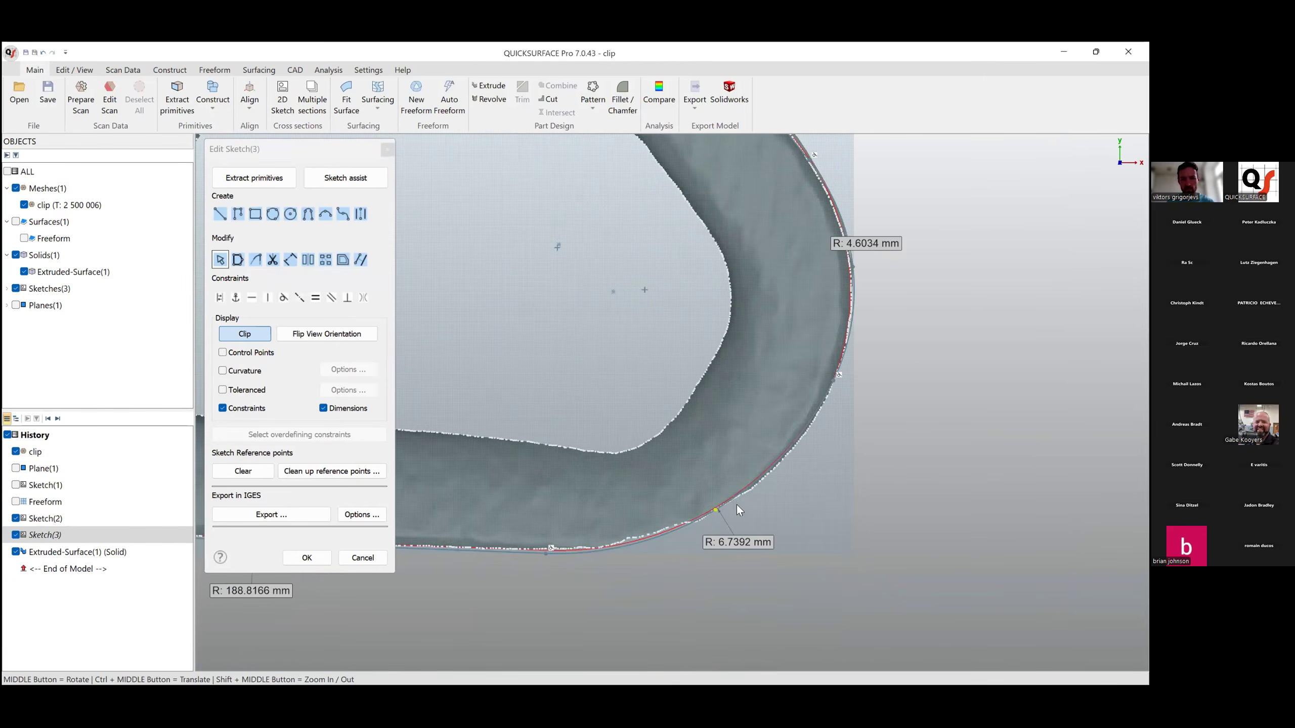
pyautogui.click(737, 505)
pyautogui.scroll(2, 546, 547)
pyautogui.scroll(-4, 563, 562)
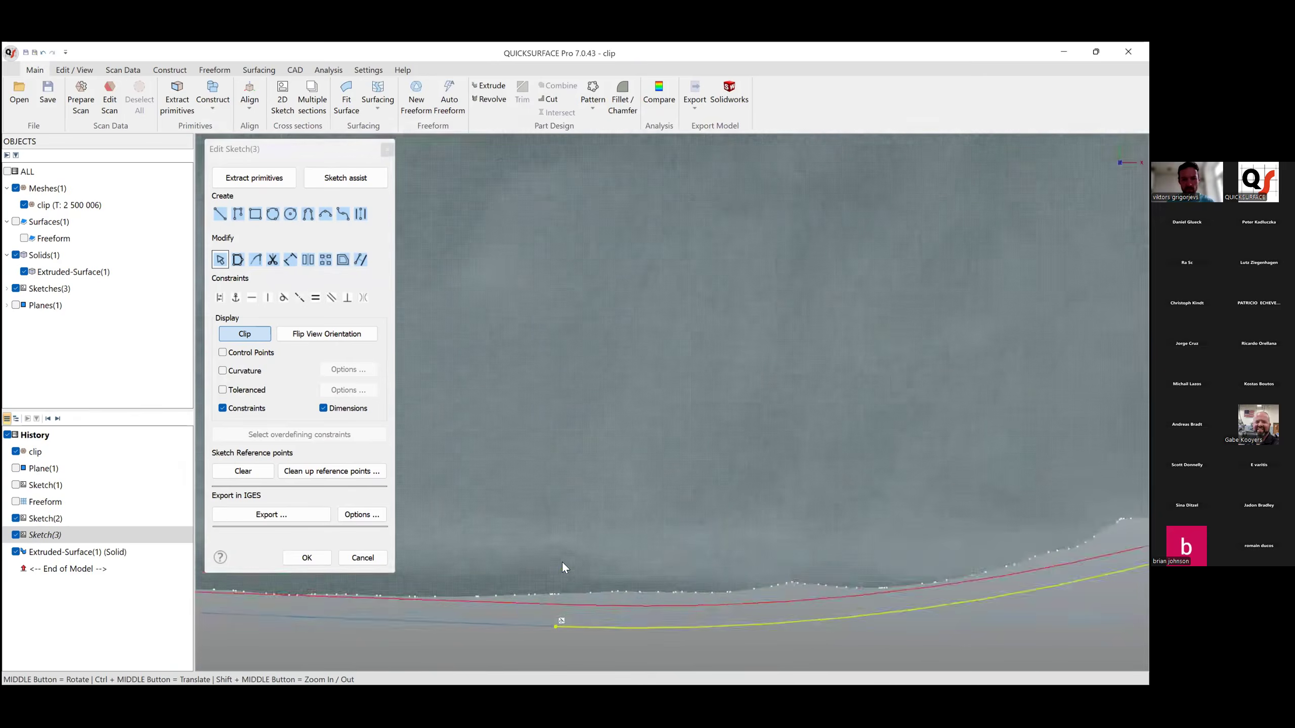
pyautogui.scroll(-4, 757, 558)
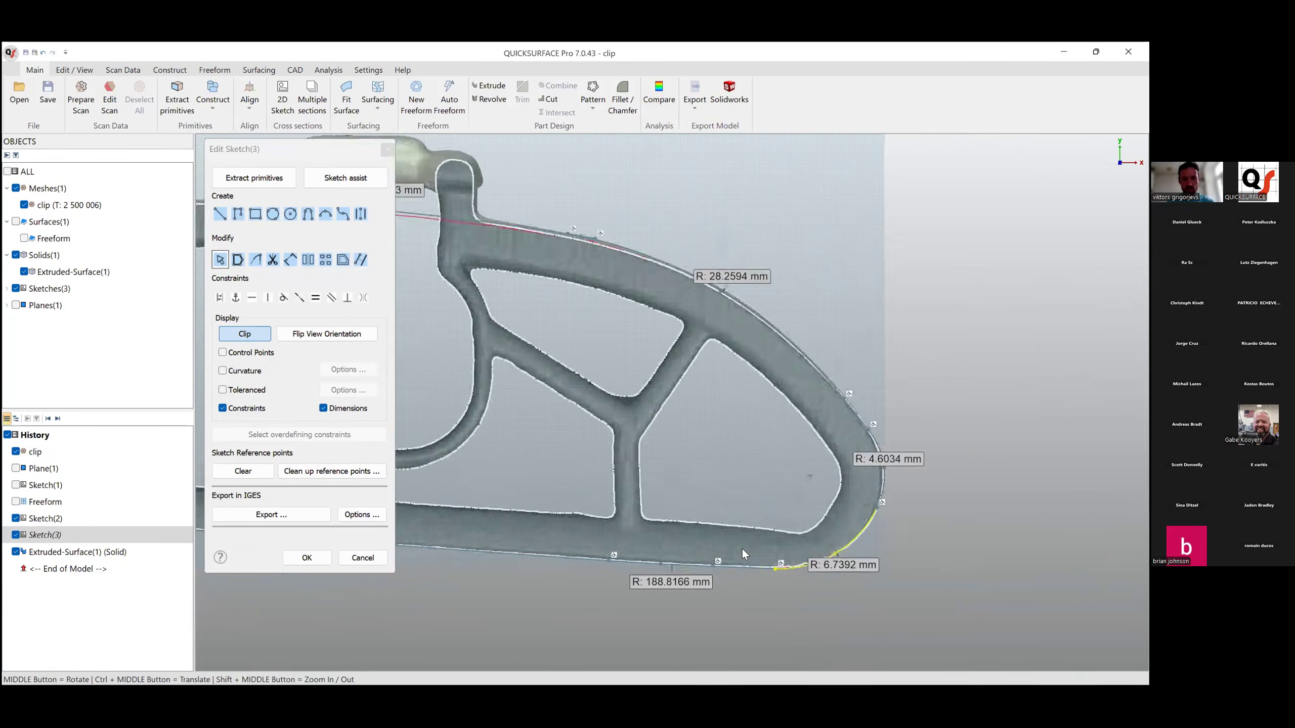
# Apply the sketch changes and inspect the extruded solid's side faces from an angled view.
pyautogui.click(307, 557)
pyautogui.moveTo(672, 521); pyautogui.dragTo(590, 480, button='middle')
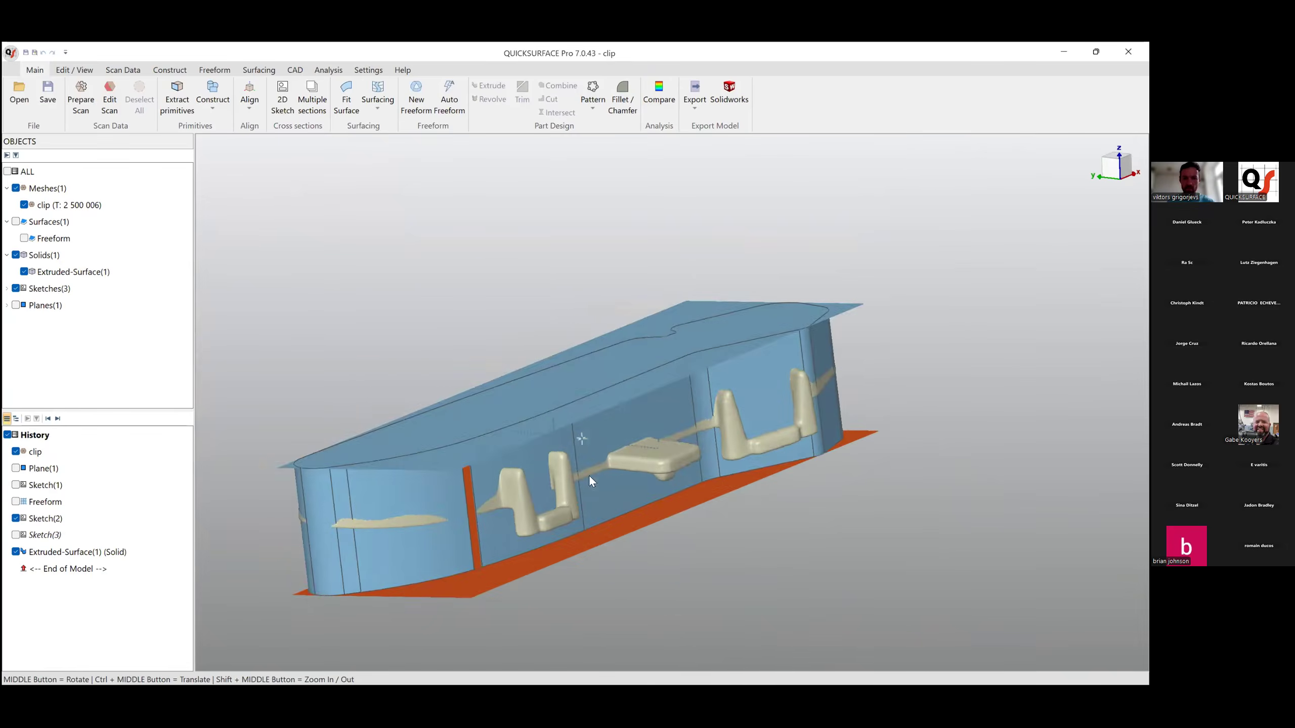
pyautogui.scroll(5, 479, 561)
pyautogui.click(455, 528)
pyautogui.moveTo(459, 529); pyautogui.dragTo(483, 419, button='middle')
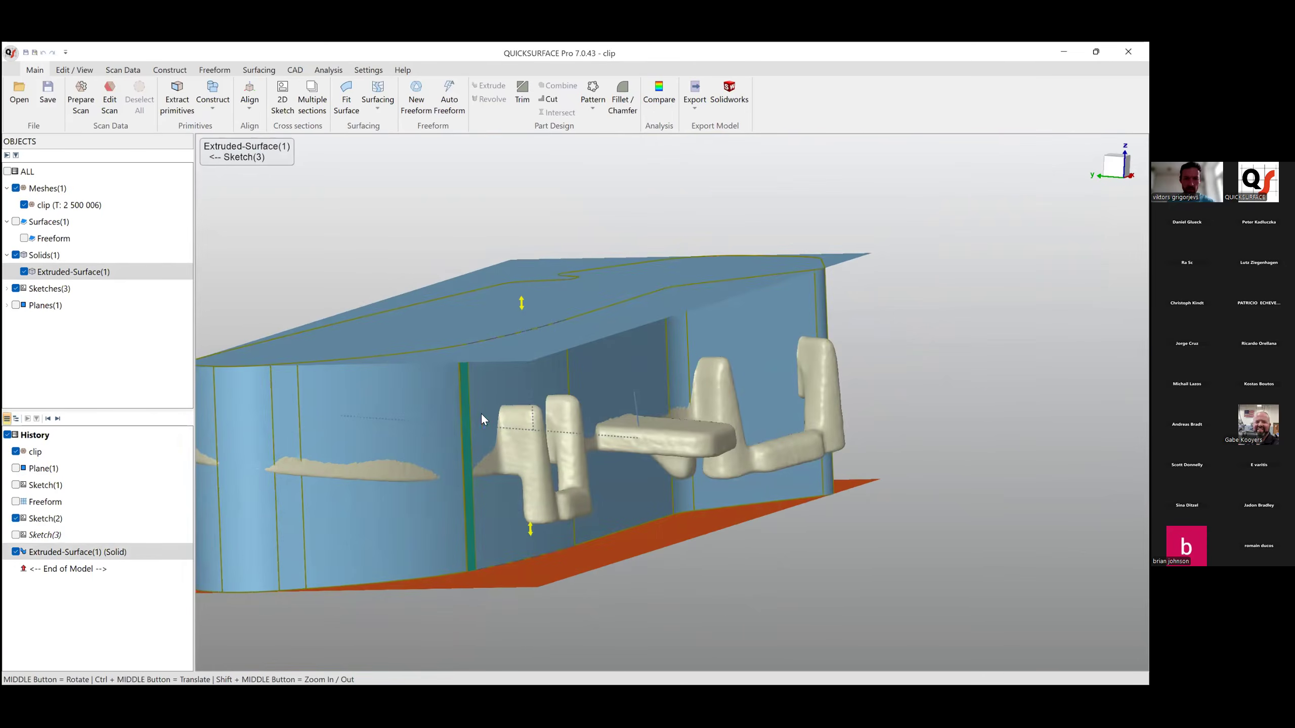
# Reopen the extrusion's outline sketch, Sketch(3), for editing.
pyautogui.click(331, 243)
pyautogui.click(51, 534)
pyautogui.rightClick(57, 533)
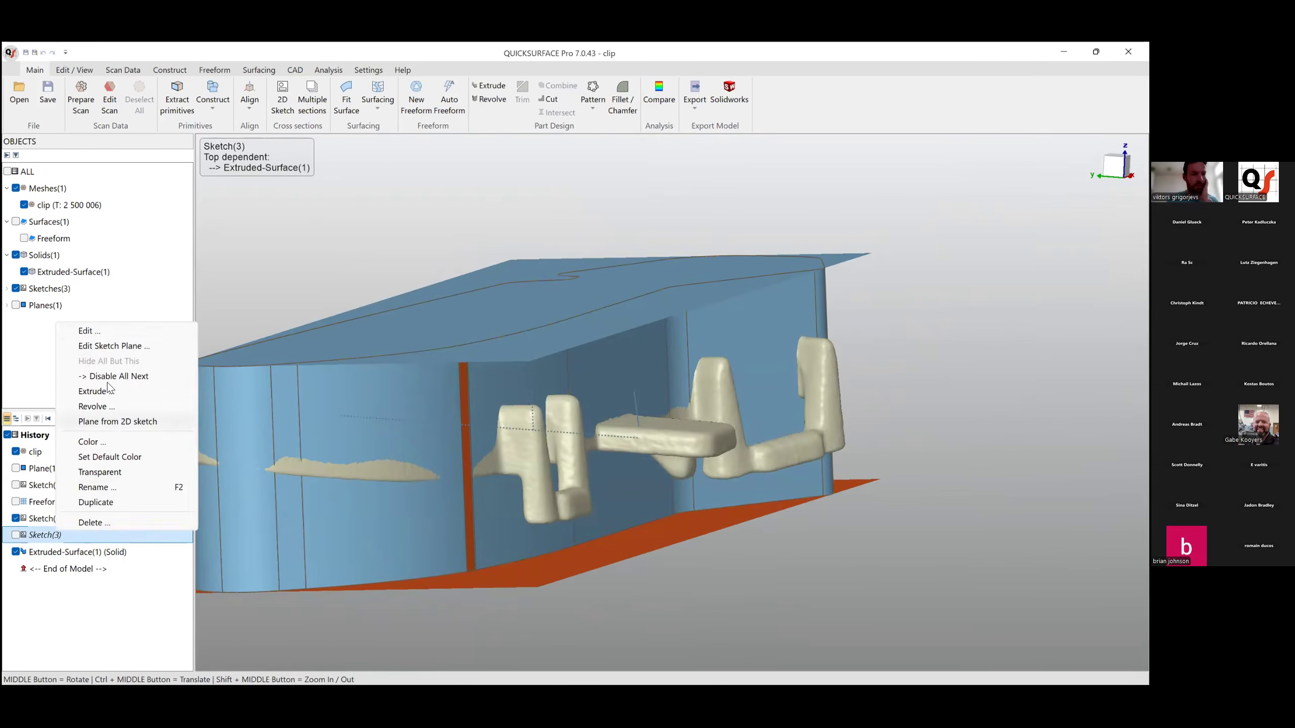
pyautogui.click(105, 337)
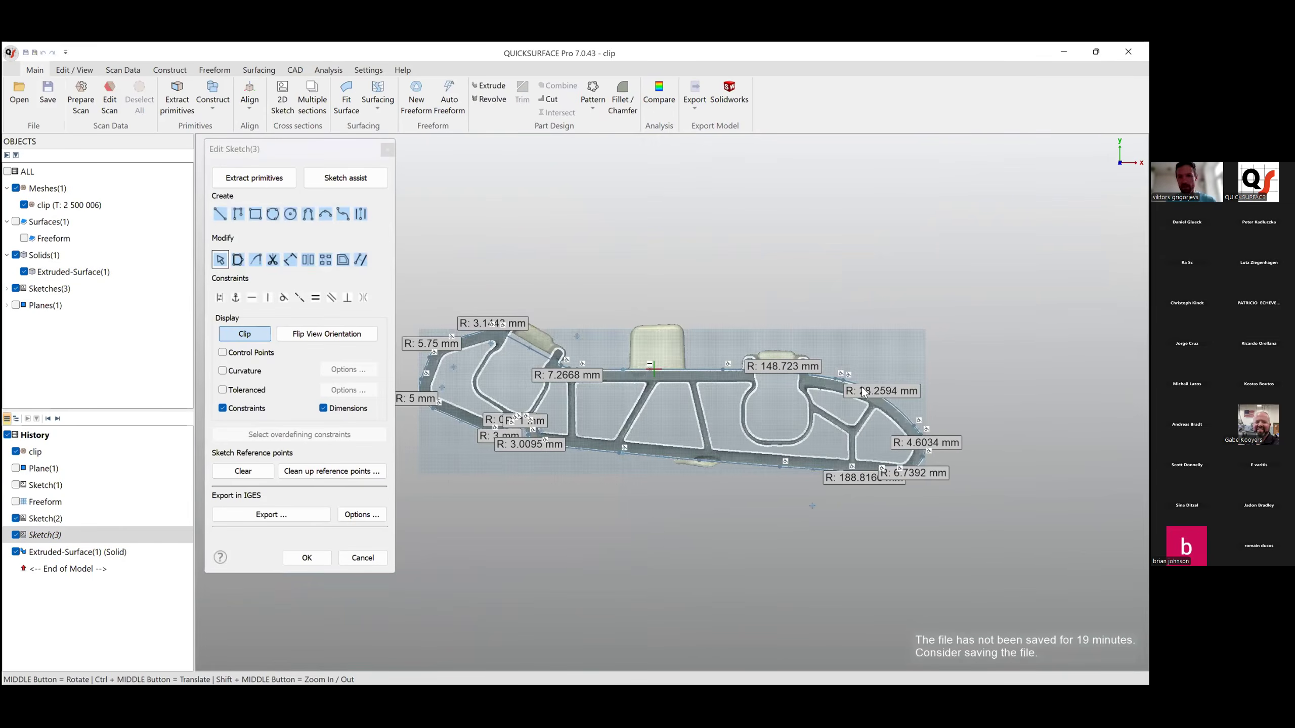
# Trim the 28.2594 mm radius arc out of the upper outline where it overshoots the adjoining straight line.
pyautogui.scroll(5, 760, 331)
pyautogui.scroll(3, 760, 331)
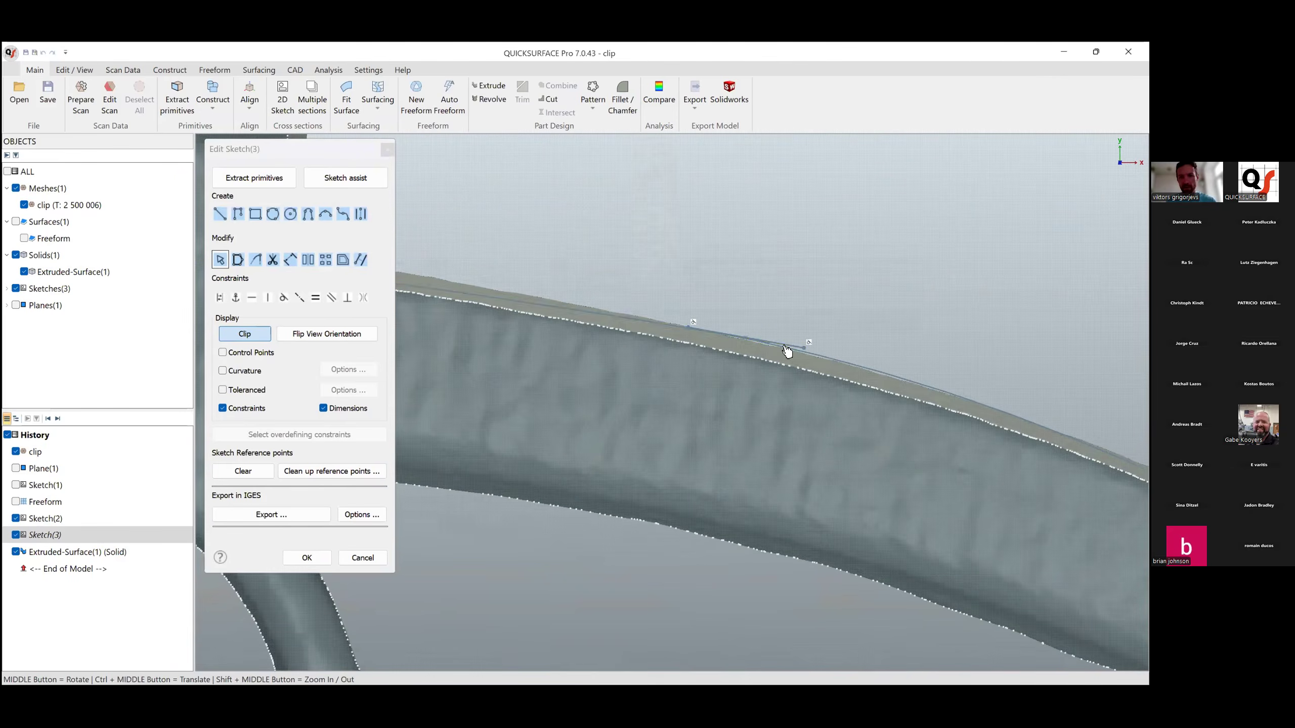
pyautogui.scroll(3, 779, 339)
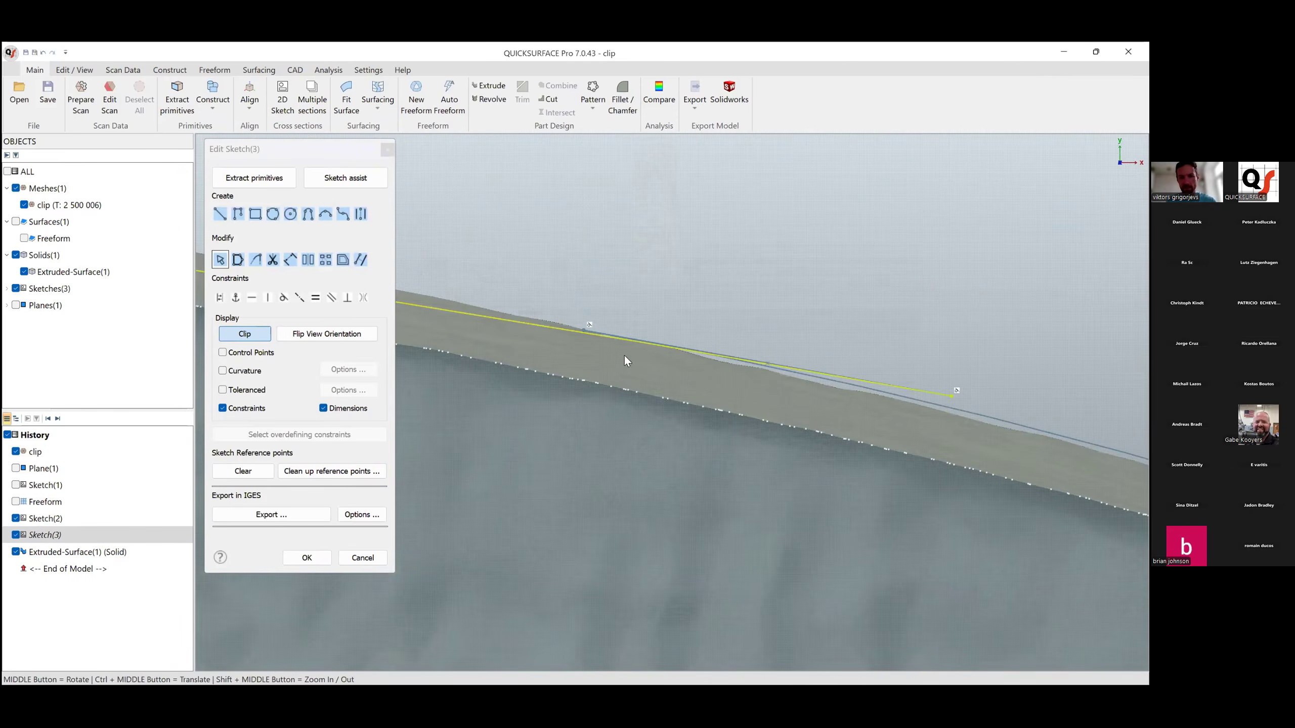
pyautogui.click(704, 255)
pyautogui.click(274, 262)
pyautogui.scroll(3, 629, 322)
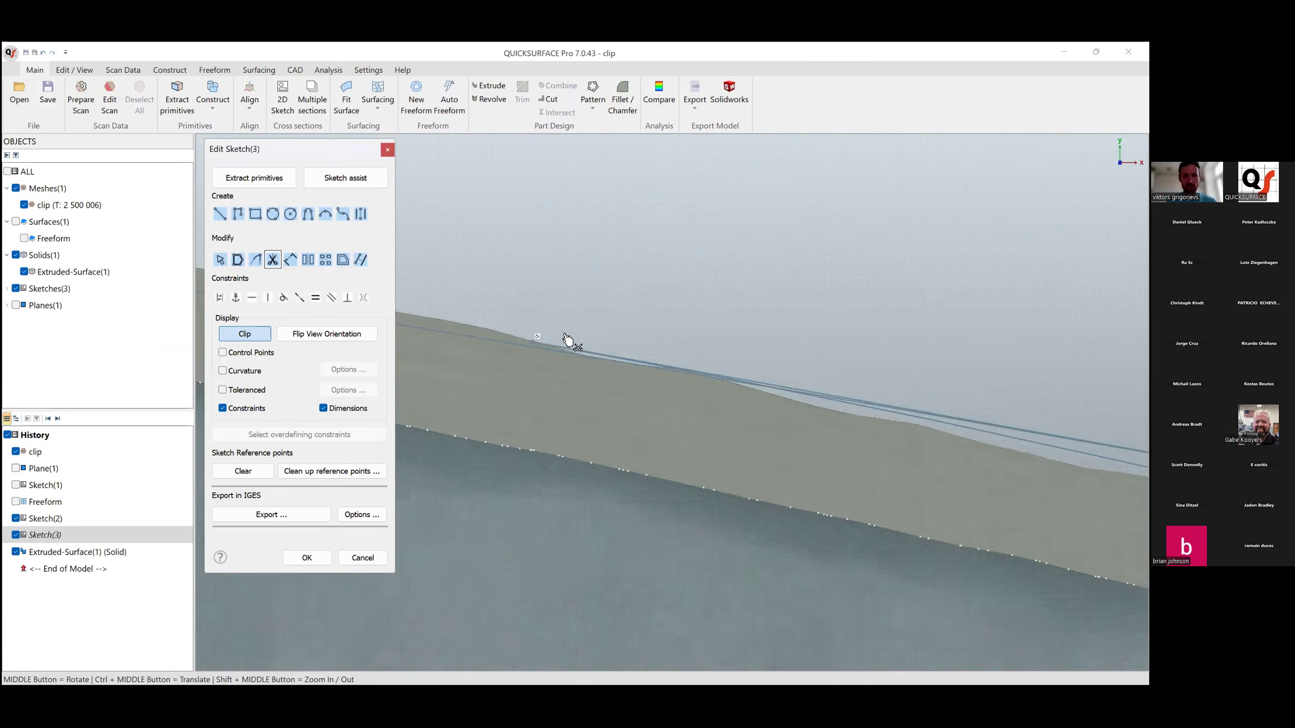
pyautogui.scroll(3, 530, 344)
pyautogui.click(528, 356)
pyautogui.scroll(-3, 925, 357)
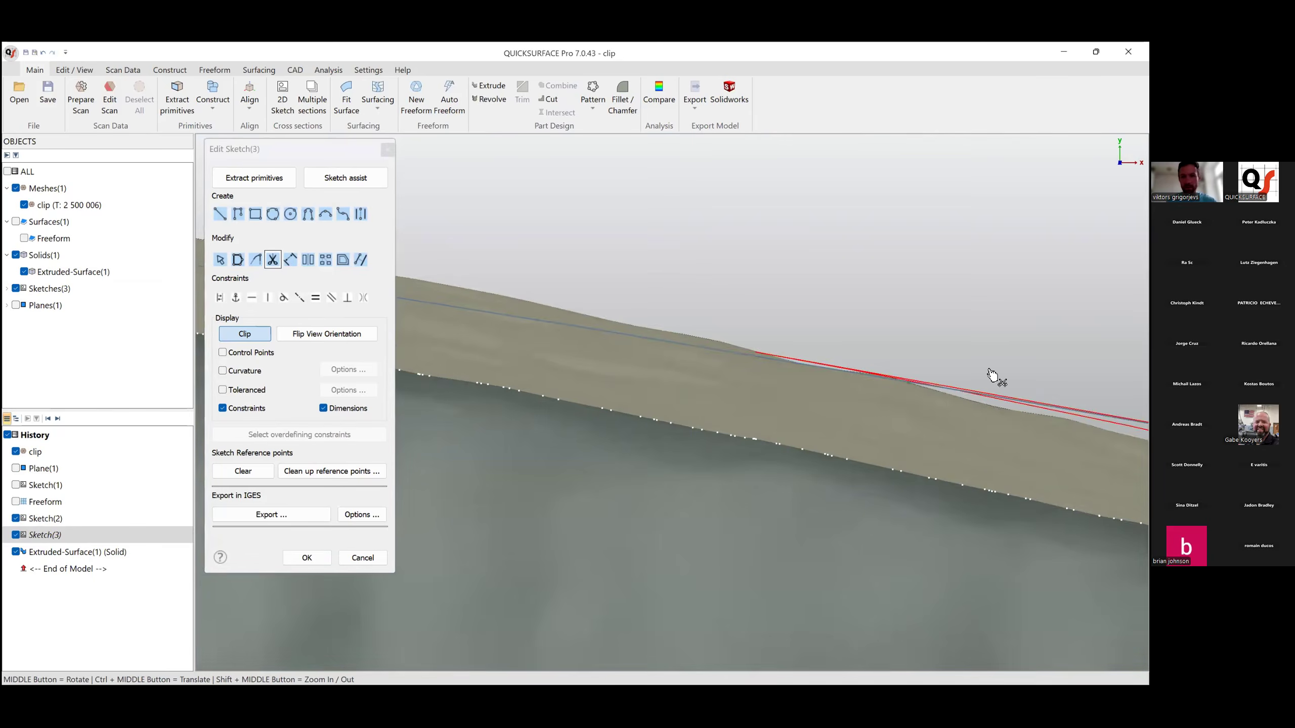
pyautogui.scroll(-2, 992, 376)
pyautogui.scroll(-2, 833, 341)
pyautogui.scroll(-3, 696, 310)
pyautogui.keyDown('ctrl'); pyautogui.moveTo(747, 313); pyautogui.dragTo(678, 315, button='middle'); pyautogui.keyUp('ctrl')
pyautogui.scroll(6, 685, 322)
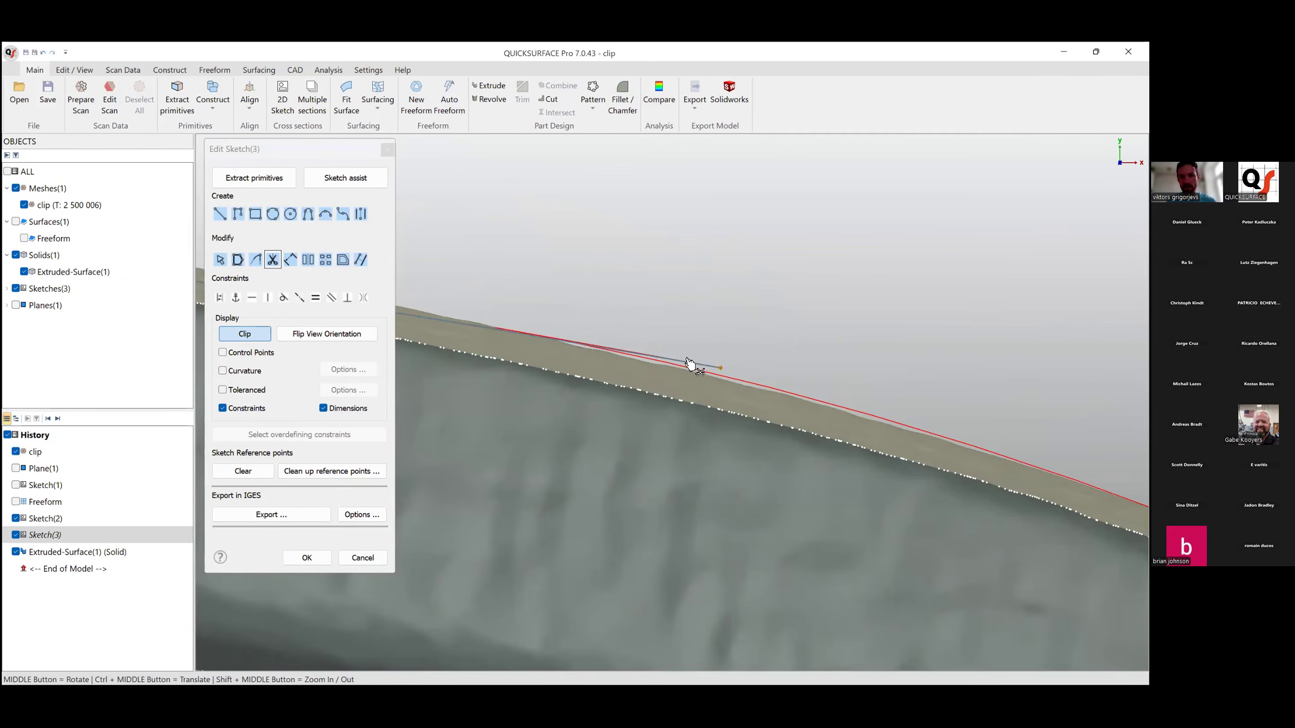
# Bridge the gap in the upper outline with a tangent arc between its two open straight segments and set its radius to 20 mm.
pyautogui.press('Escape')
pyautogui.click(673, 359)
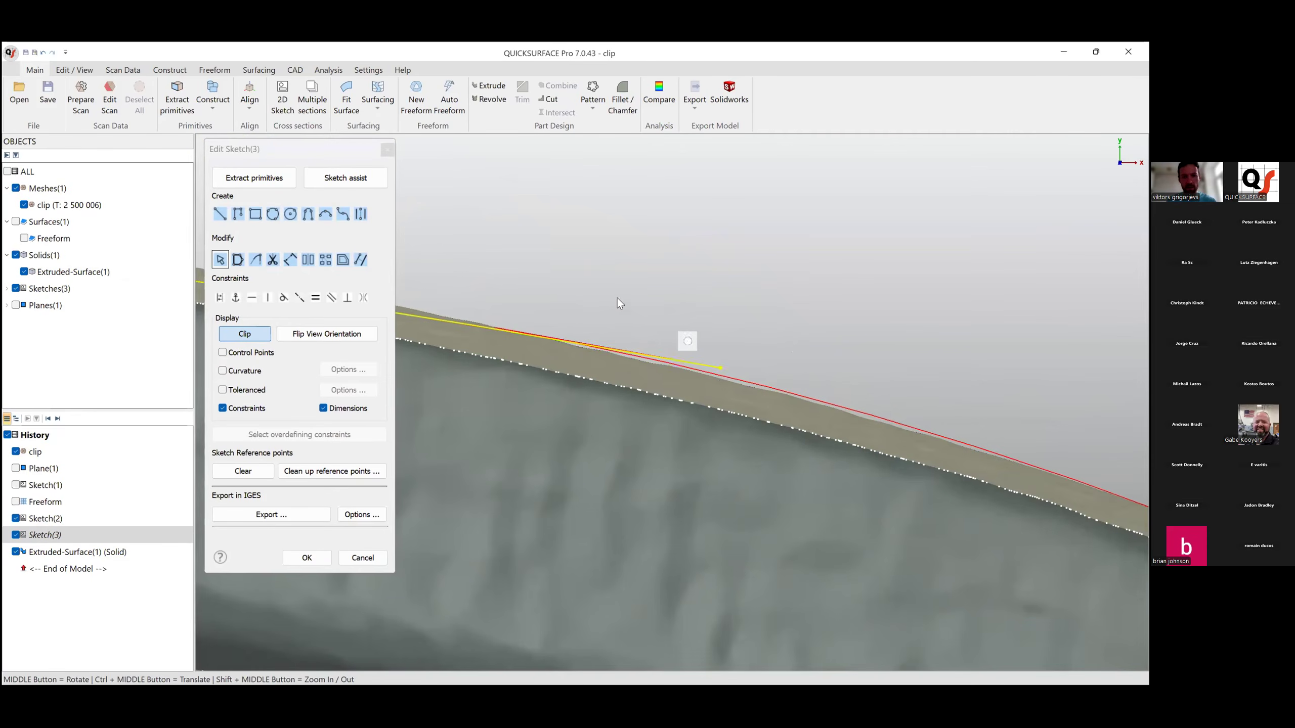
pyautogui.scroll(-5, 684, 271)
pyautogui.scroll(3, 683, 271)
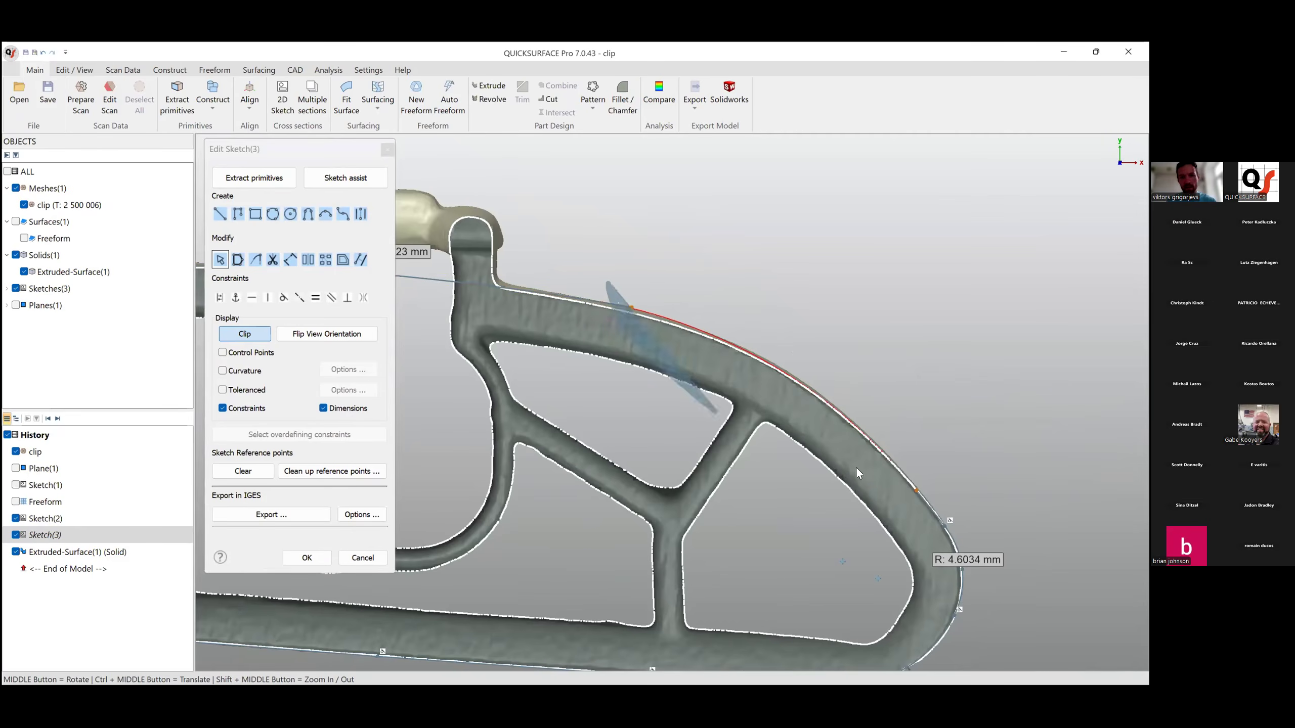
pyautogui.click(805, 337)
pyautogui.click(844, 365)
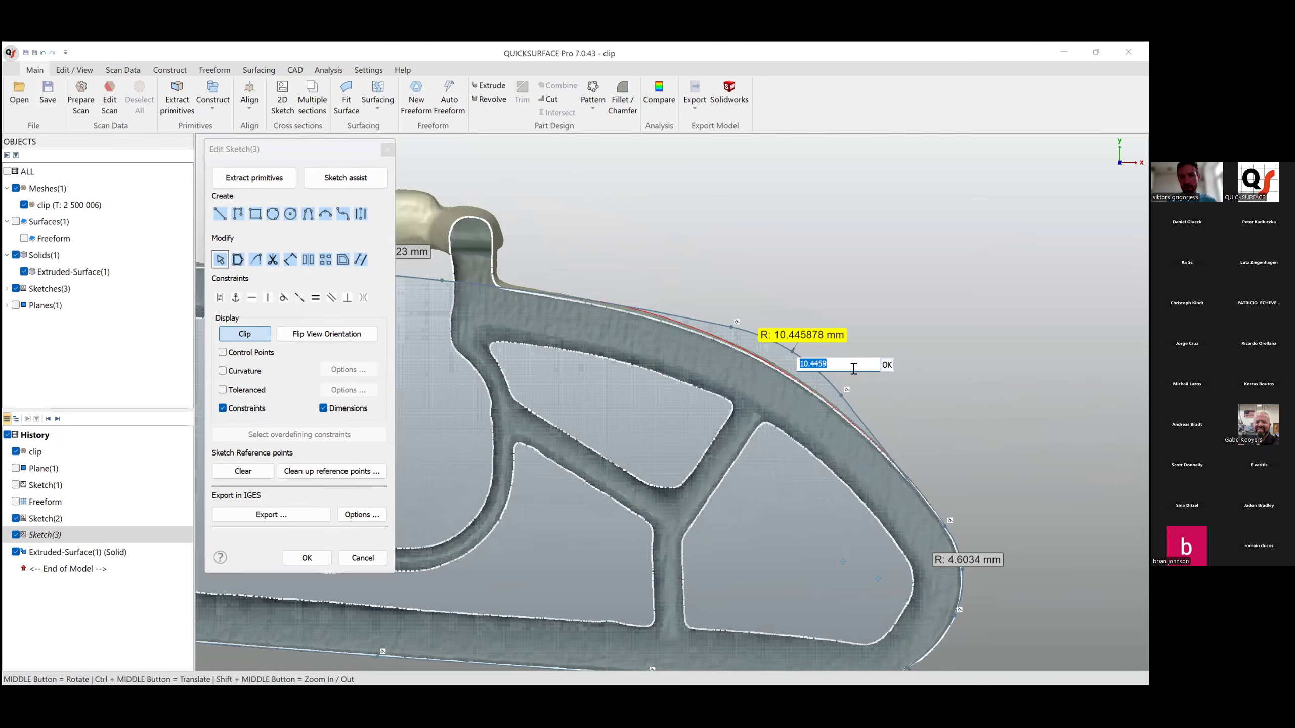
pyautogui.write('20')
pyautogui.press('Return')
# Fit the new upper arc to the scanned edge by trying radii of 22 and 26 mm and settling on 30 mm.
pyautogui.doubleClick(798, 343)
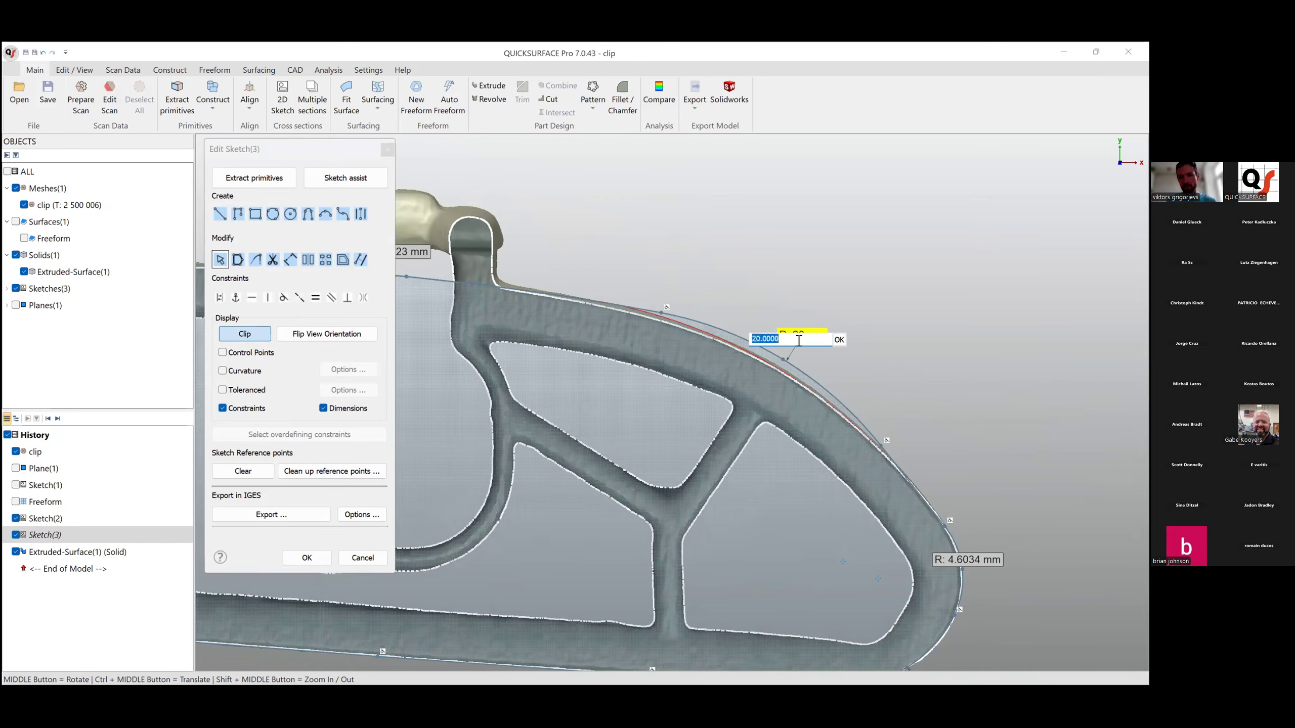
pyautogui.press('Return')
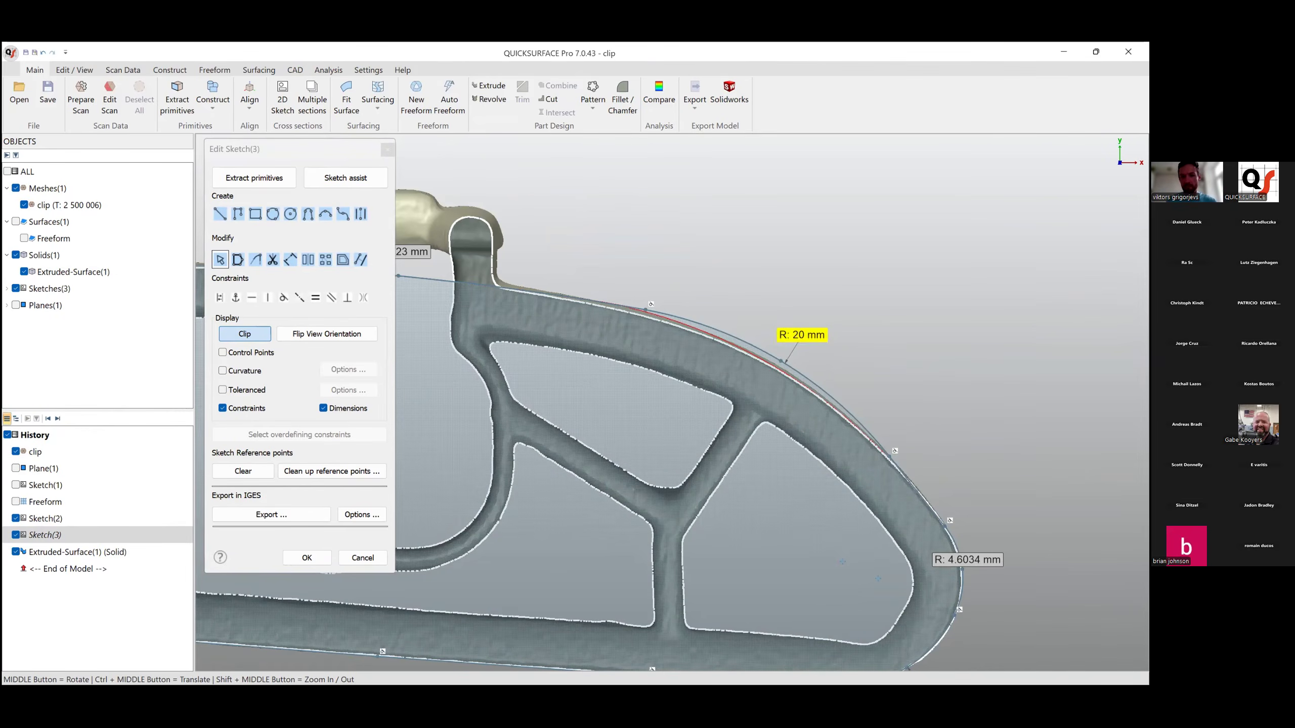
pyautogui.doubleClick(800, 342)
pyautogui.write('22')
pyautogui.press('Return')
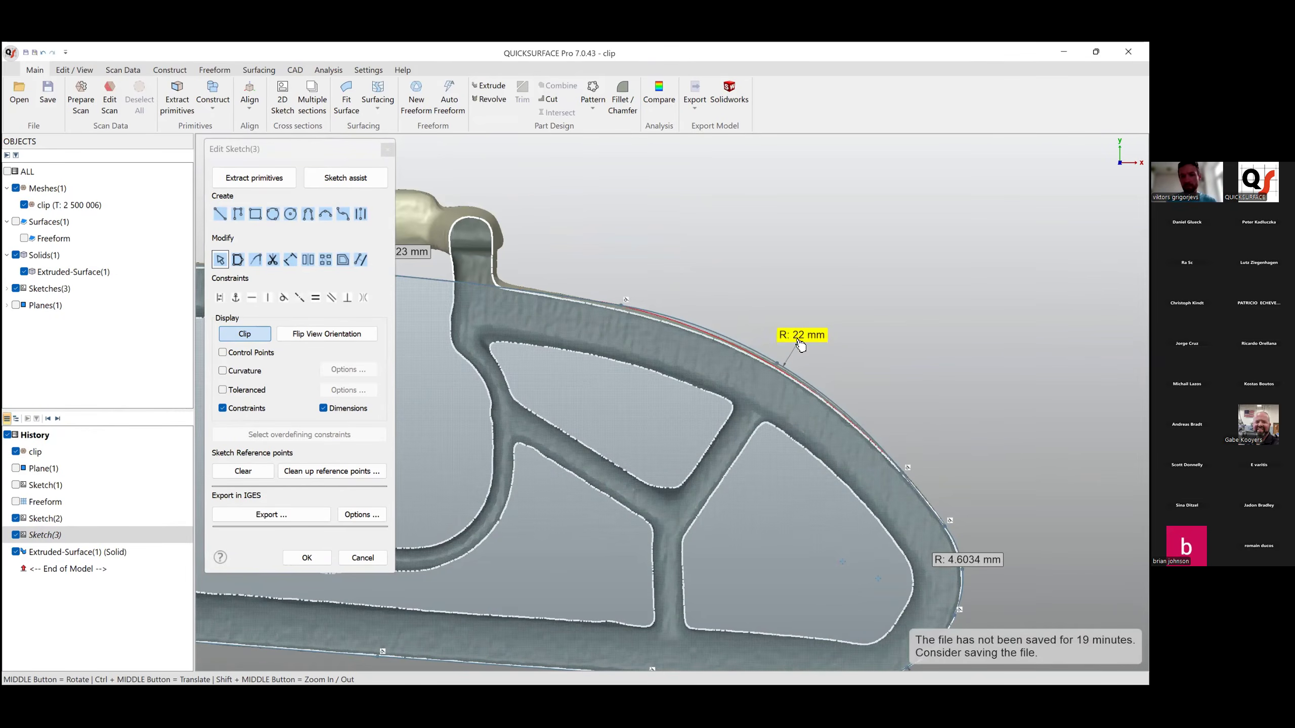
pyautogui.doubleClick(800, 343)
pyautogui.write('26')
pyautogui.press('Return')
pyautogui.doubleClick(798, 341)
pyautogui.press('Return')
pyautogui.scroll(3, 786, 370)
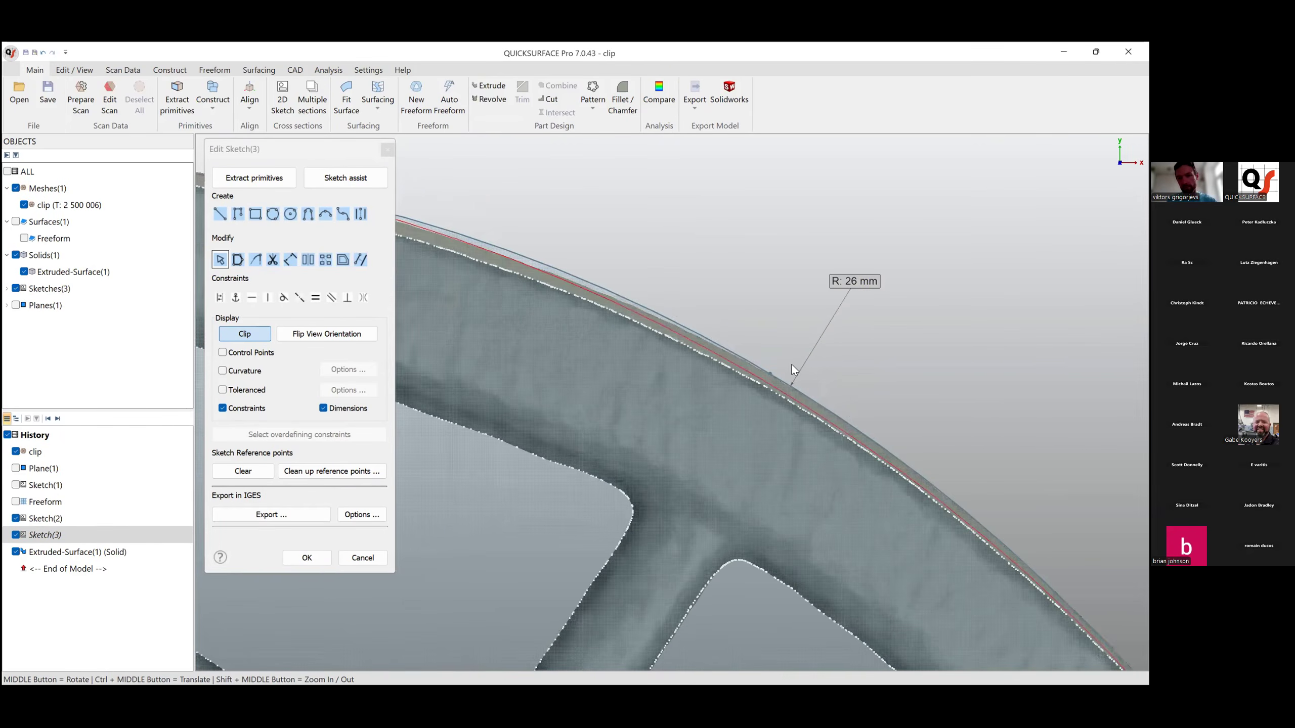
pyautogui.doubleClick(860, 284)
pyautogui.press('Return')
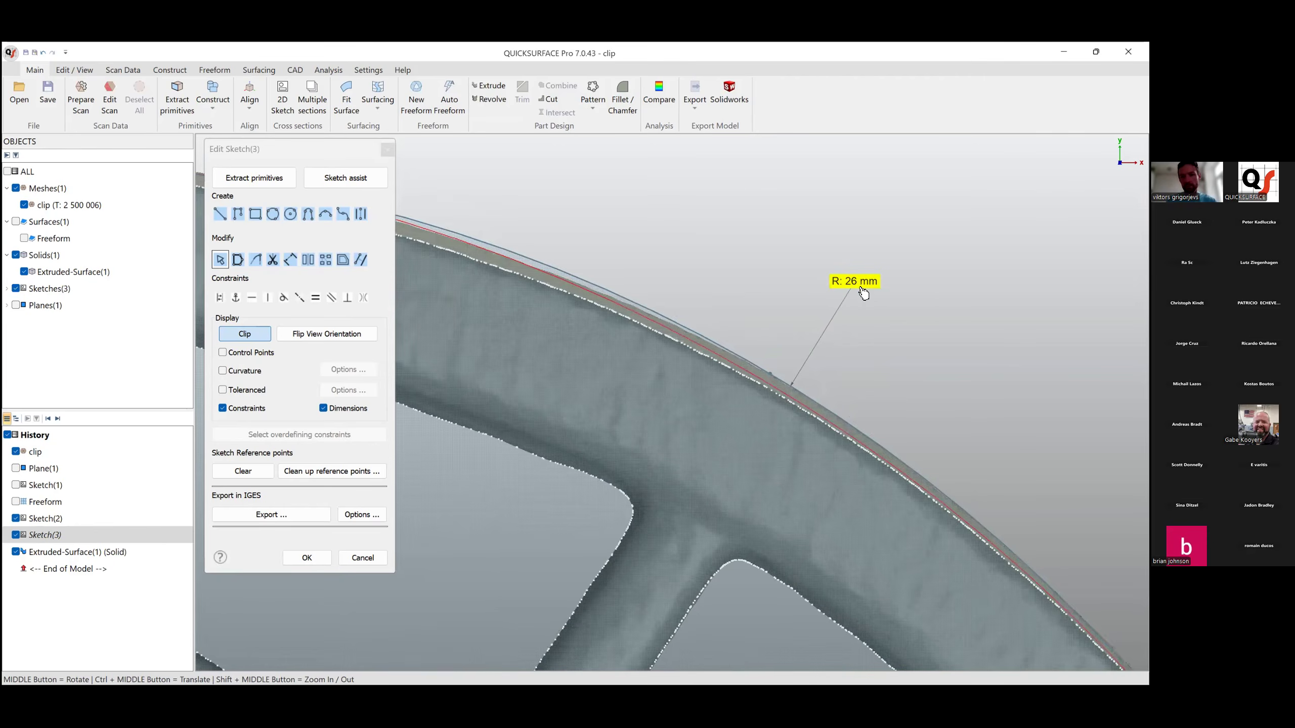
pyautogui.scroll(-5, 882, 352)
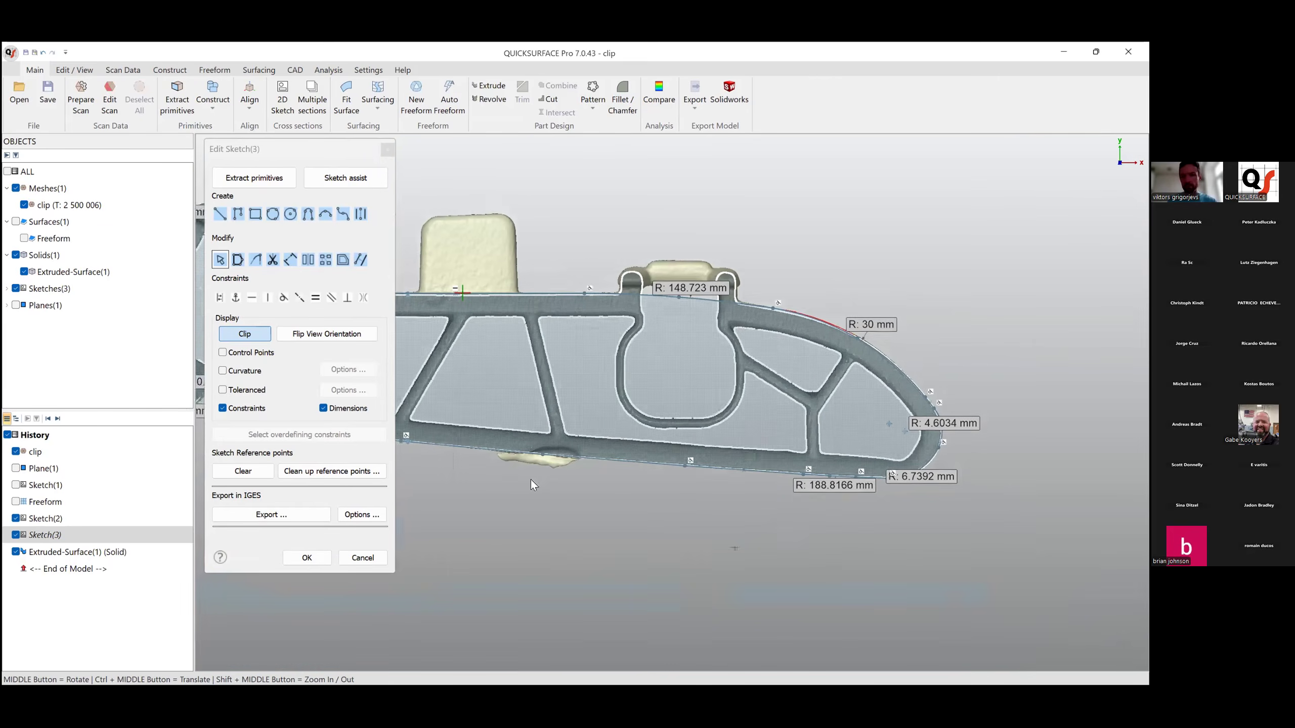
pyautogui.scroll(-5, 802, 423)
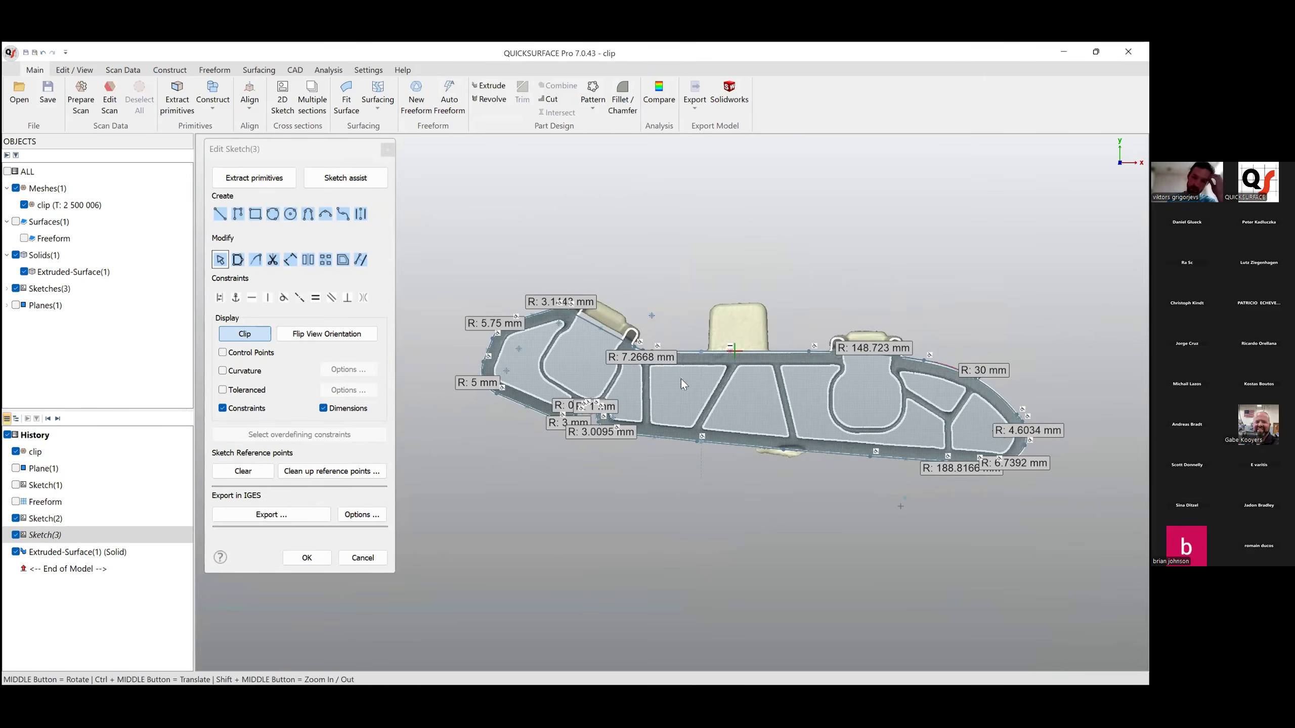
# Accept the corrected outline sketch and inspect the rebuilt solid's side walls from both ends.
pyautogui.click(307, 557)
pyautogui.moveTo(653, 354); pyautogui.dragTo(708, 368, button='middle')
pyautogui.scroll(-5, 708, 367)
pyautogui.scroll(2, 658, 401)
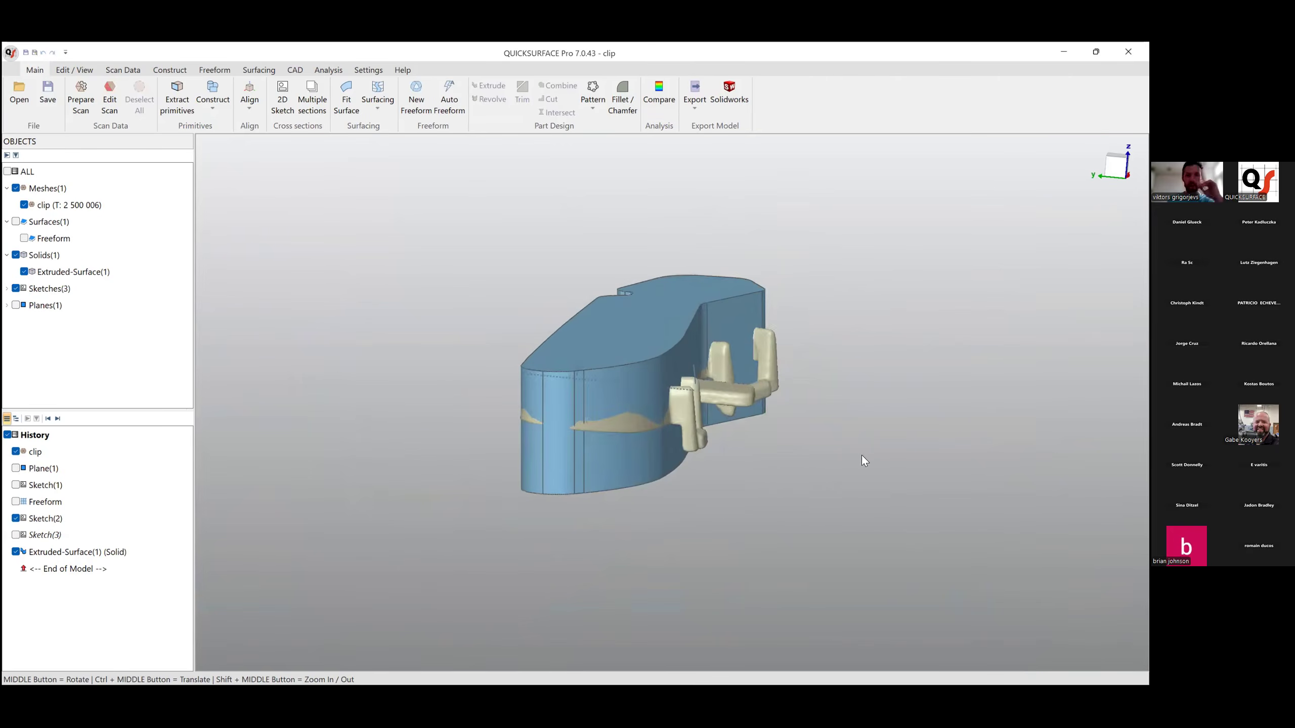
pyautogui.moveTo(526, 532); pyautogui.dragTo(564, 432, button='middle')
pyautogui.click(507, 404)
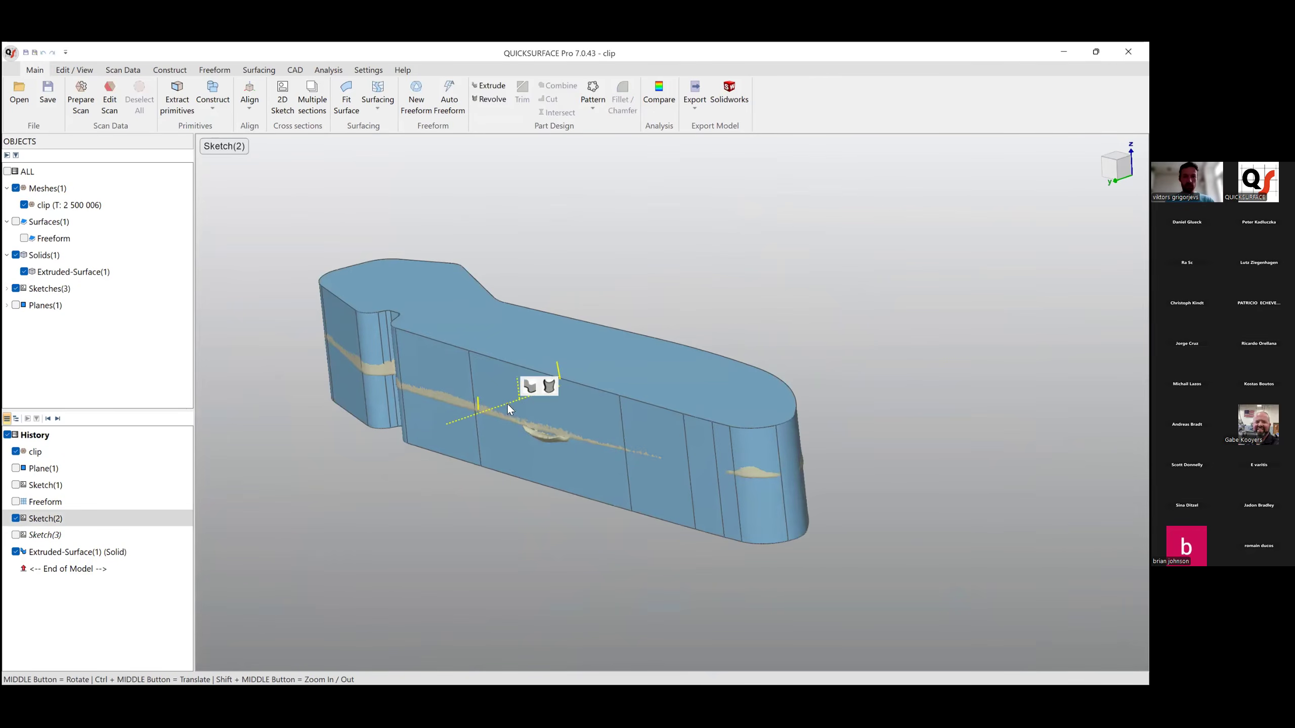
pyautogui.rightClick(508, 405)
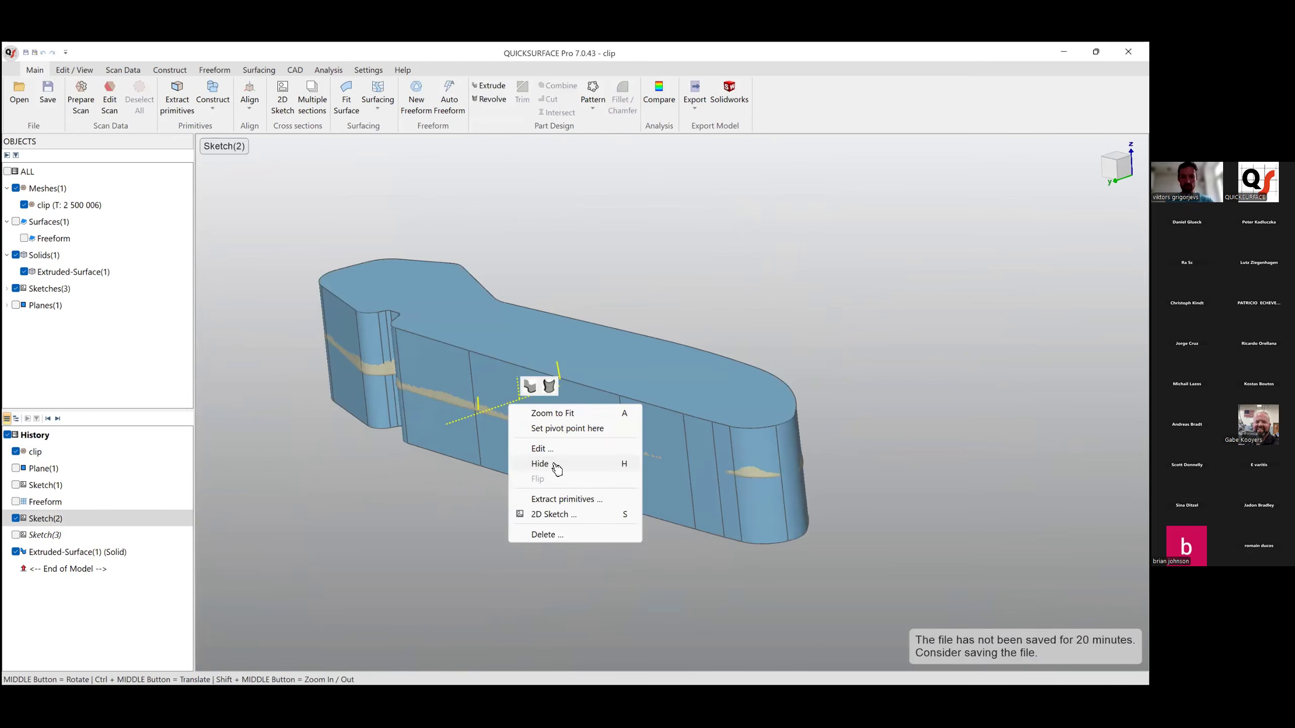
pyautogui.click(289, 510)
pyautogui.keyDown('ctrl'); pyautogui.moveTo(514, 544); pyautogui.dragTo(515, 567, button='middle'); pyautogui.keyUp('ctrl')
# Show the Freeform surface and trim it with the extruded solid, keeping the body beneath the surface as one solid.
pyautogui.click(24, 239)
pyautogui.moveTo(474, 451)
pyautogui.mouseDown(button='middle')
pyautogui.moveTo(266, 457)
pyautogui.moveTo(293, 466)
pyautogui.moveTo(589, 433)
pyautogui.mouseUp(button='middle')
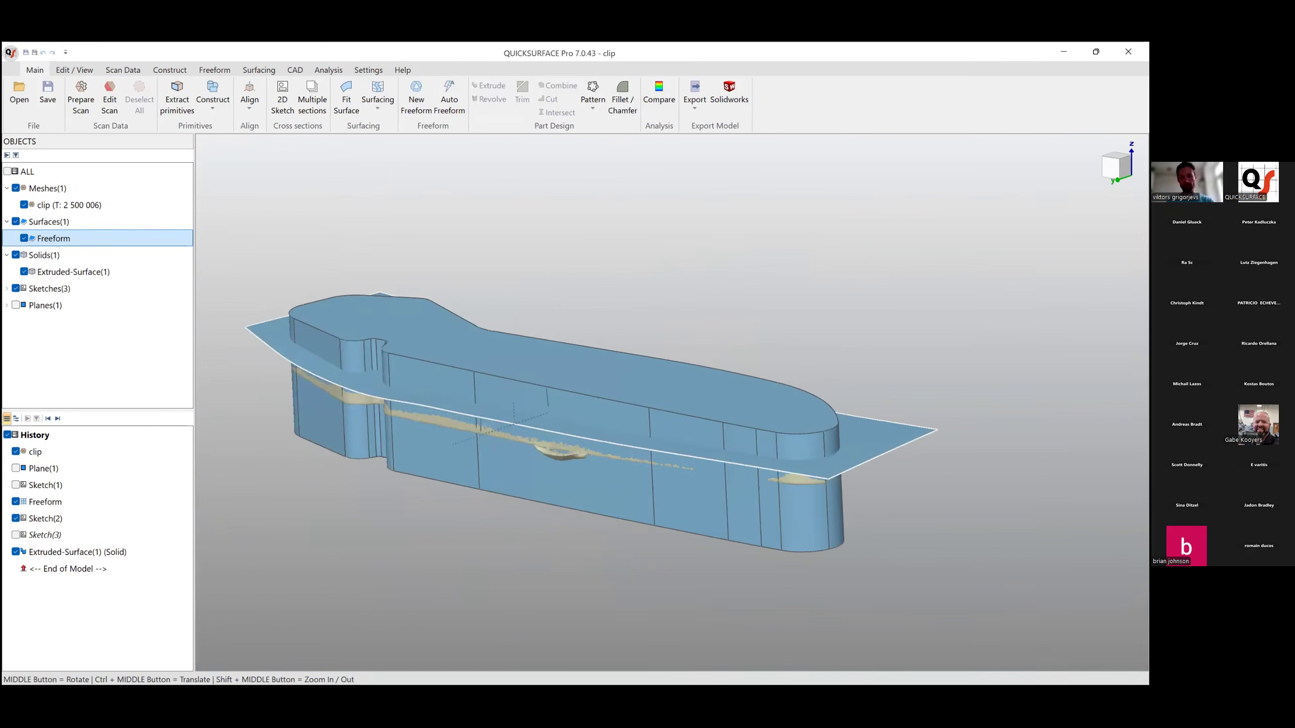
pyautogui.moveTo(943, 615); pyautogui.dragTo(668, 279)
pyautogui.click(691, 260)
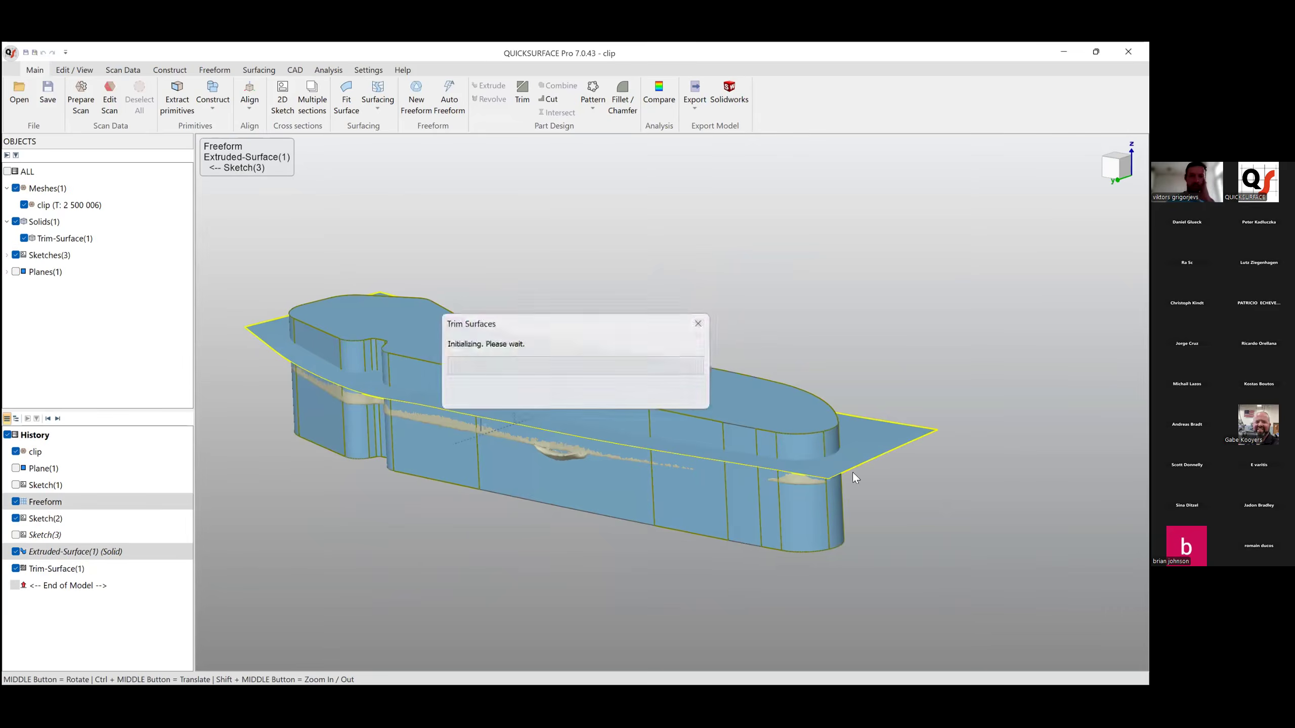
pyautogui.moveTo(759, 409); pyautogui.dragTo(881, 438, button='middle')
pyautogui.scroll(-5, 797, 439)
pyautogui.scroll(3, 763, 447)
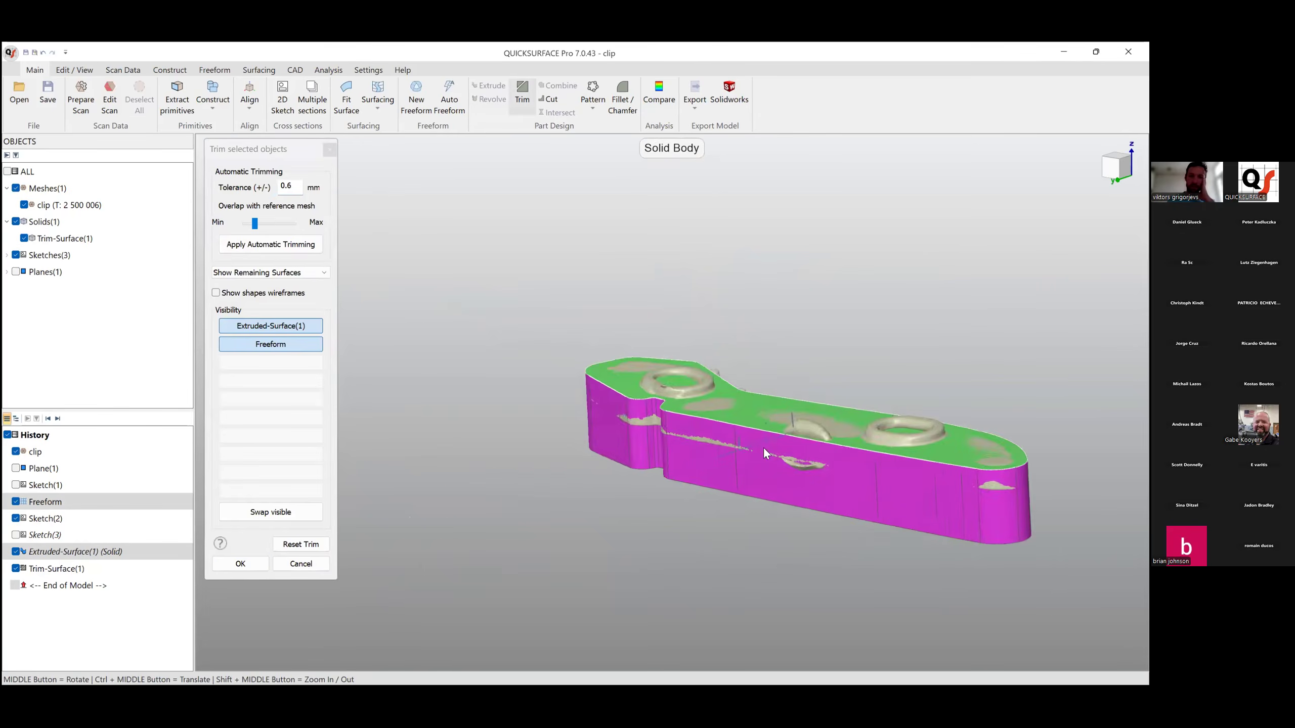
pyautogui.moveTo(760, 432); pyautogui.dragTo(758, 498, button='middle')
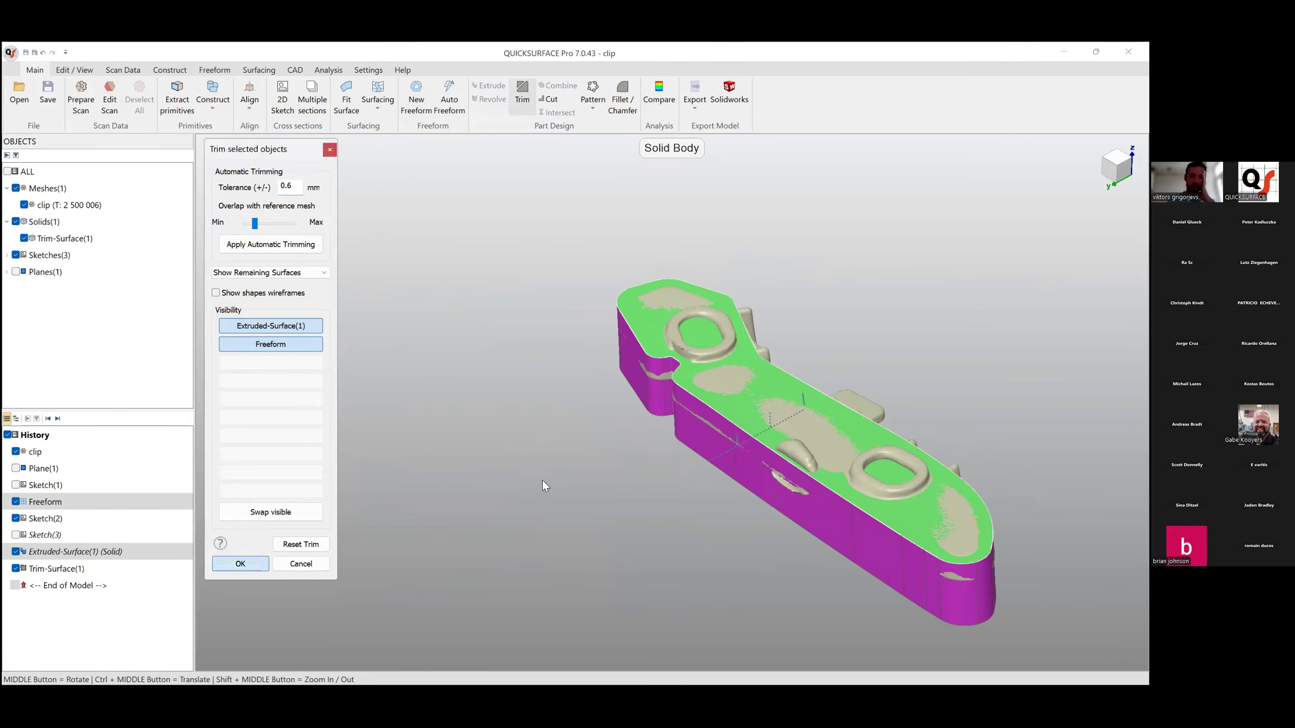
pyautogui.press('Return')
# Inspect the trimmed solid, hide it, and orient the scan to face its ribbed side.
pyautogui.scroll(-5, 781, 441)
pyautogui.scroll(6, 824, 450)
pyautogui.moveTo(612, 522); pyautogui.dragTo(669, 420, button='middle')
pyautogui.moveTo(581, 452); pyautogui.dragTo(710, 433, button='middle')
pyautogui.click(24, 238)
pyautogui.moveTo(270, 419); pyautogui.dragTo(739, 390, button='middle')
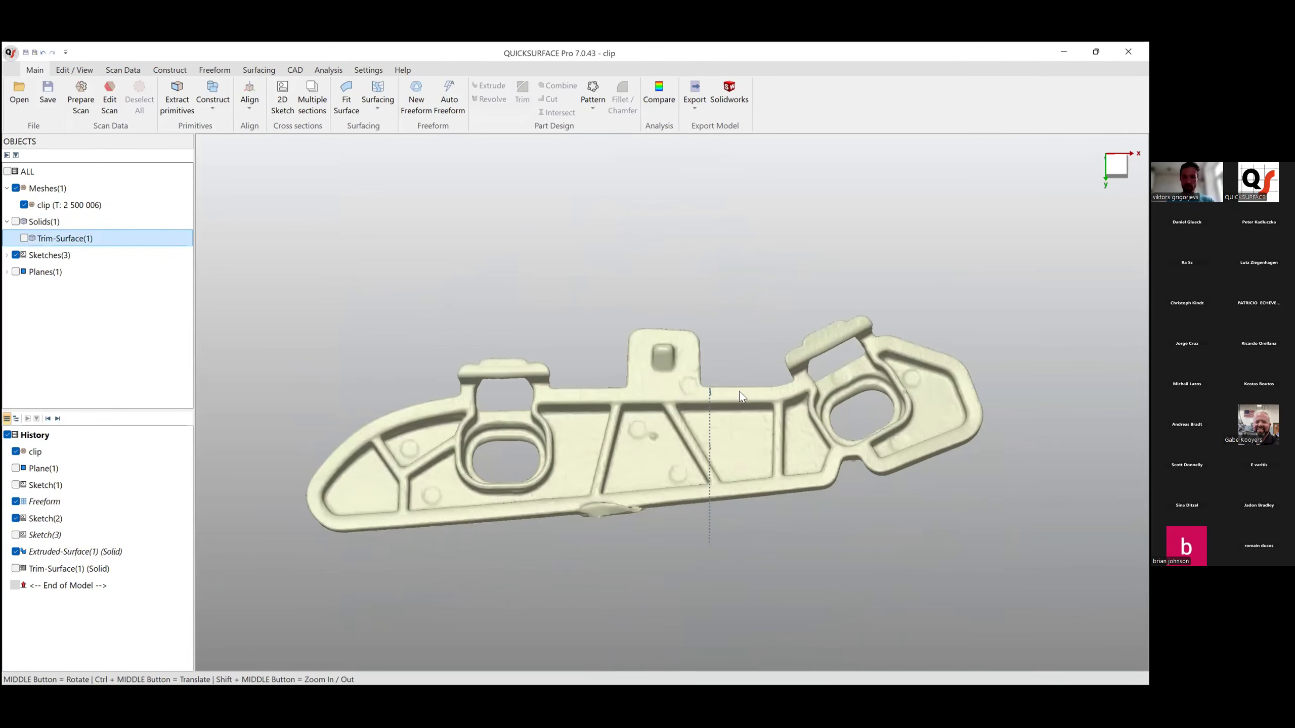
# Start a new freeform surface and draw a four-corner patch over the ribbed area below the square tab.
pyautogui.click(416, 100)
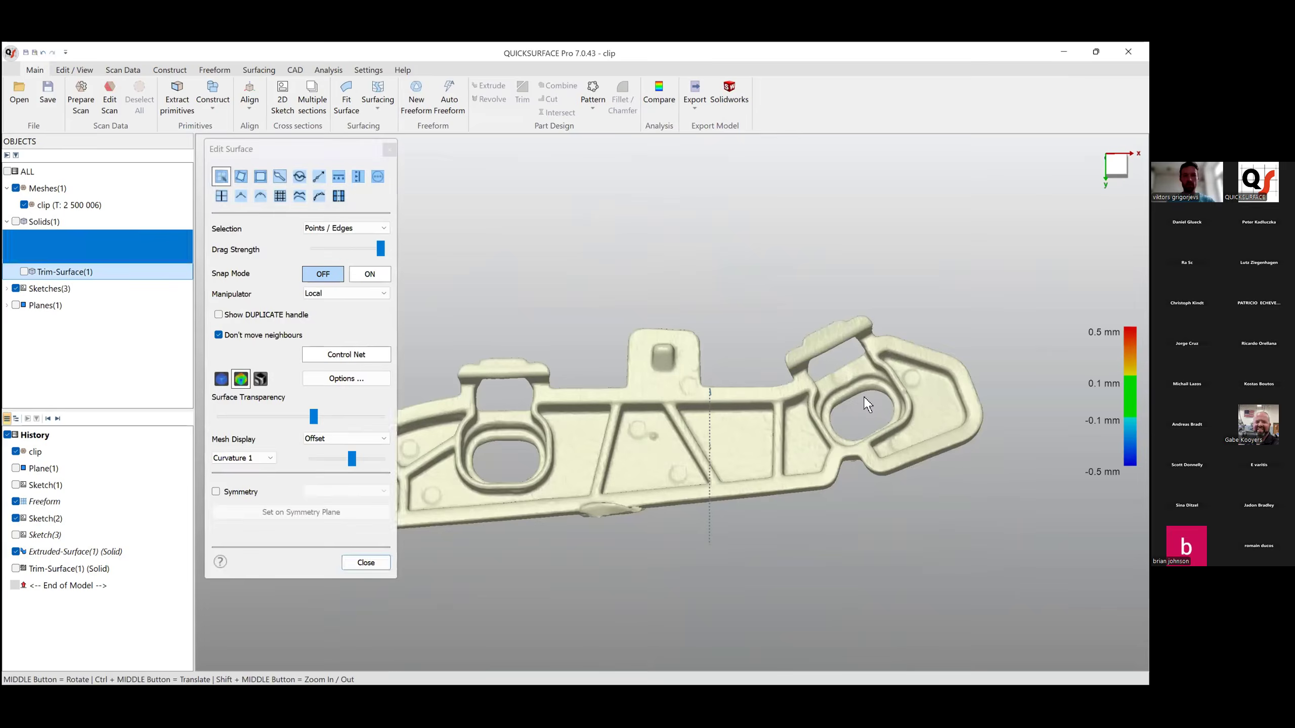
pyautogui.moveTo(714, 402); pyautogui.dragTo(682, 451, button='middle')
pyautogui.scroll(4, 667, 450)
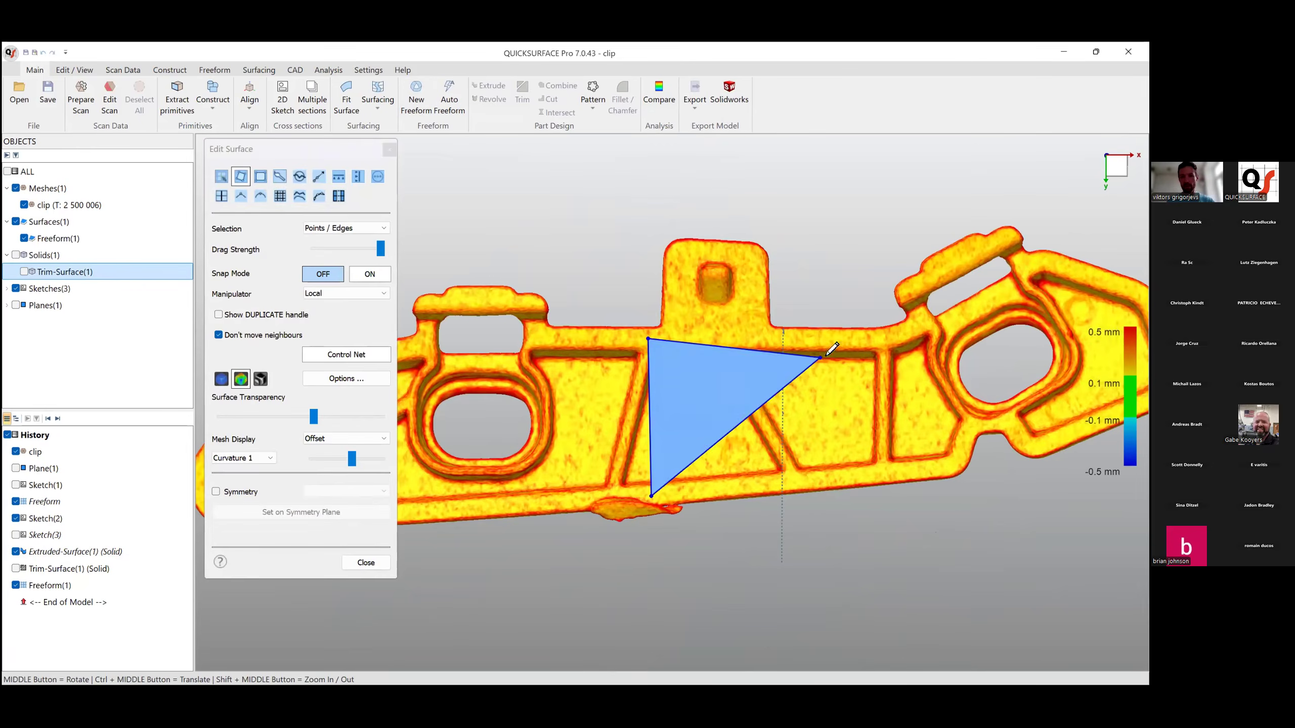
pyautogui.click(797, 483)
pyautogui.keyDown('ctrl'); pyautogui.moveTo(862, 434); pyautogui.dragTo(686, 435, button='middle'); pyautogui.keyUp('ctrl')
# Enable snapping, extend the patch past the next rib, and align its corners and inner edge with the scanned rim.
pyautogui.click(375, 275)
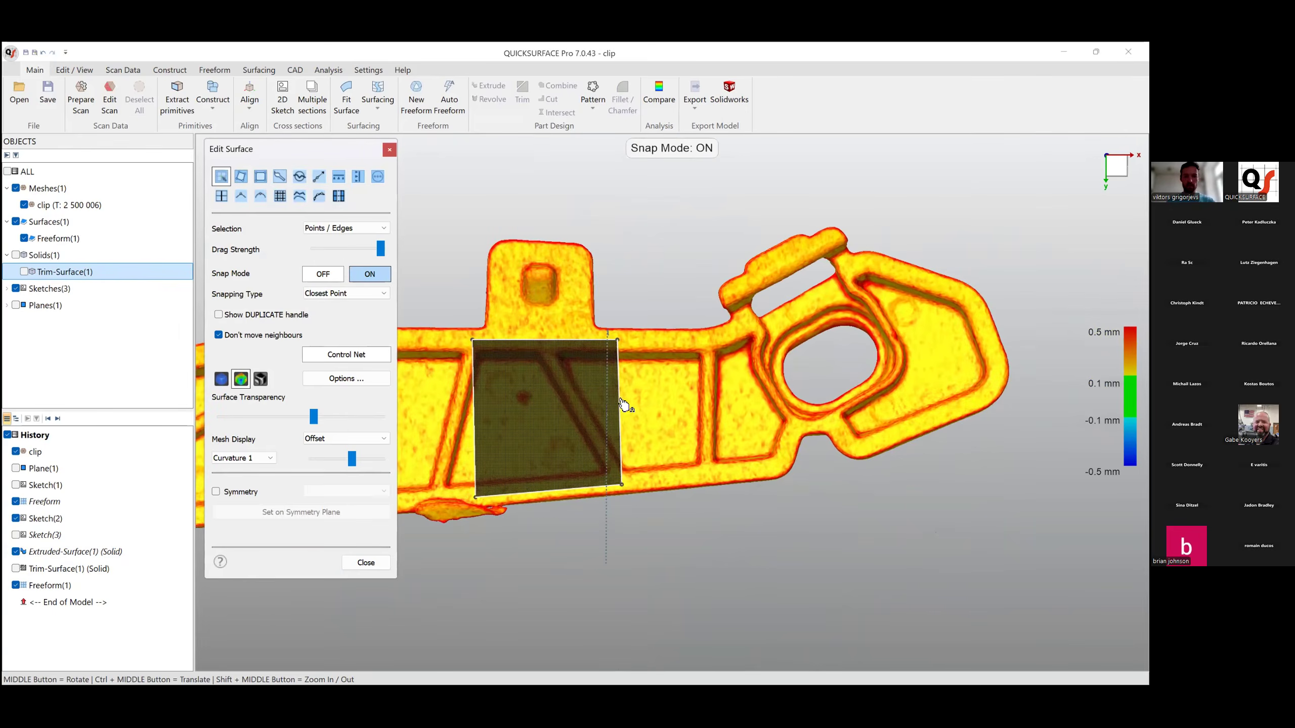
pyautogui.moveTo(693, 407); pyautogui.dragTo(733, 391)
pyautogui.moveTo(737, 476); pyautogui.dragTo(757, 475)
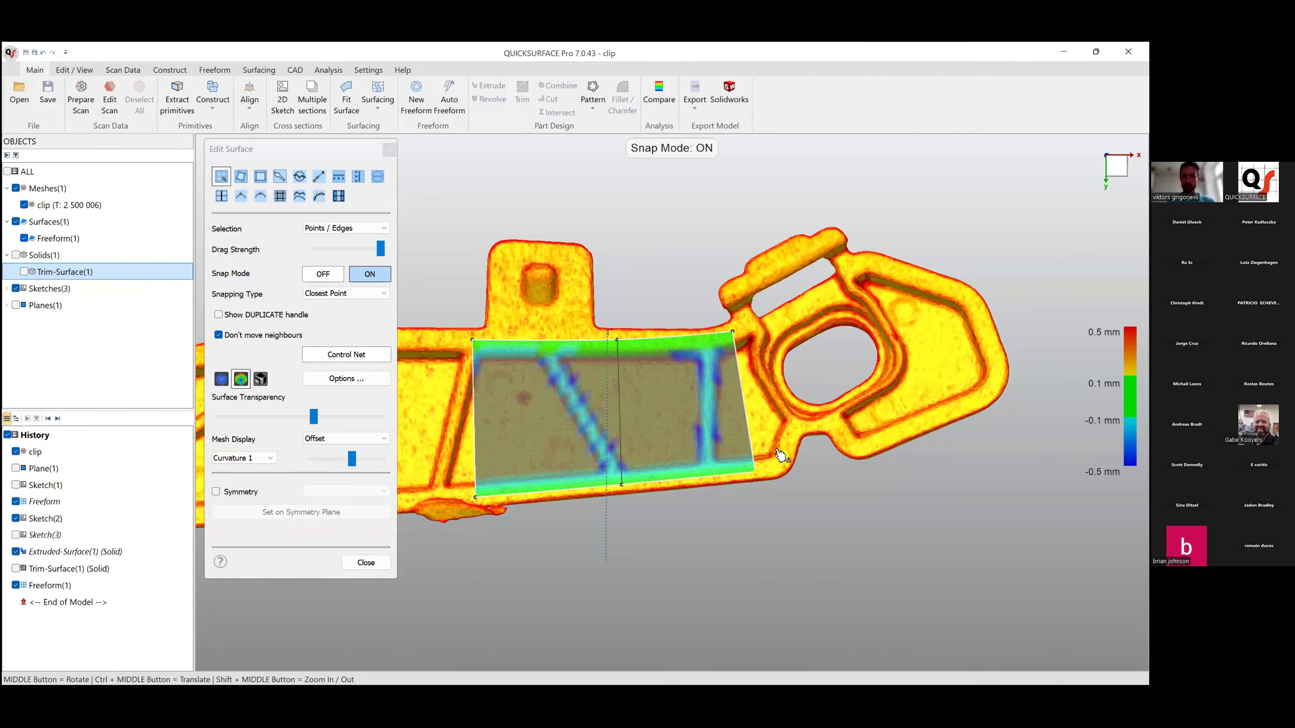
pyautogui.moveTo(734, 333); pyautogui.dragTo(748, 323)
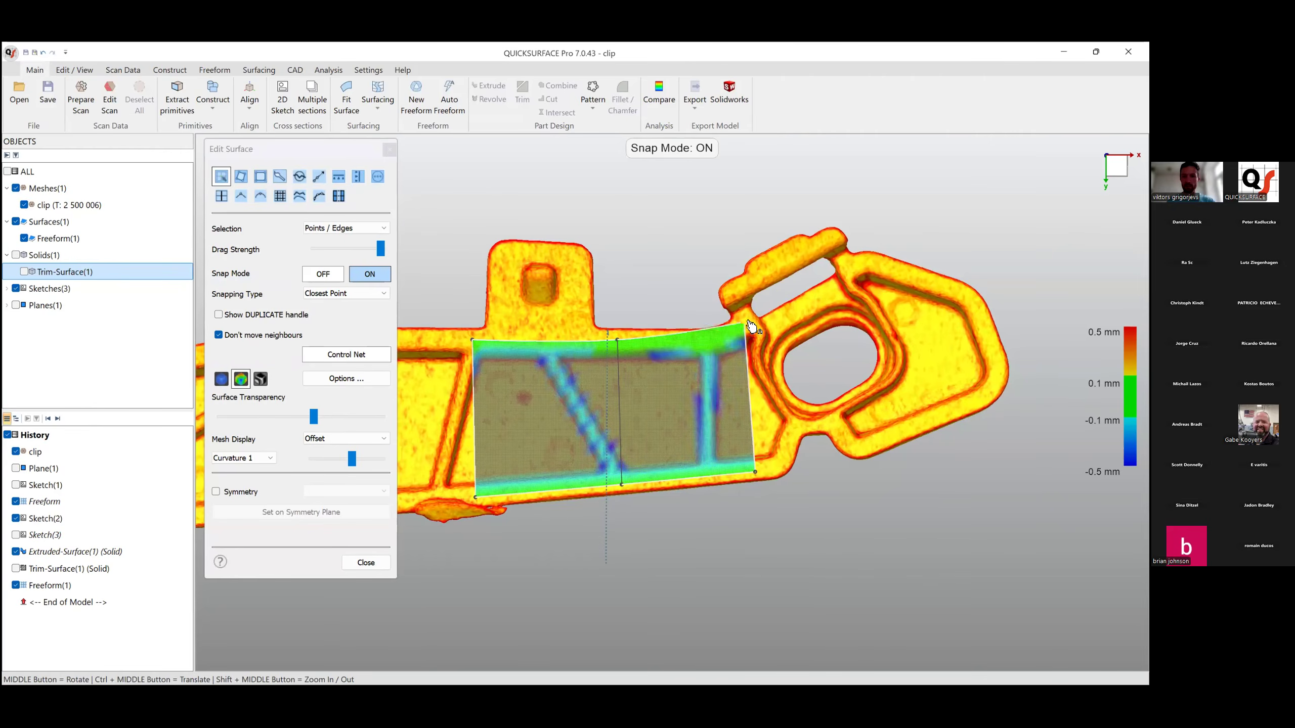
pyautogui.moveTo(770, 473); pyautogui.dragTo(786, 469)
pyautogui.moveTo(623, 400)
pyautogui.mouseDown()
pyautogui.moveTo(636, 399)
pyautogui.moveTo(624, 405)
pyautogui.mouseUp()
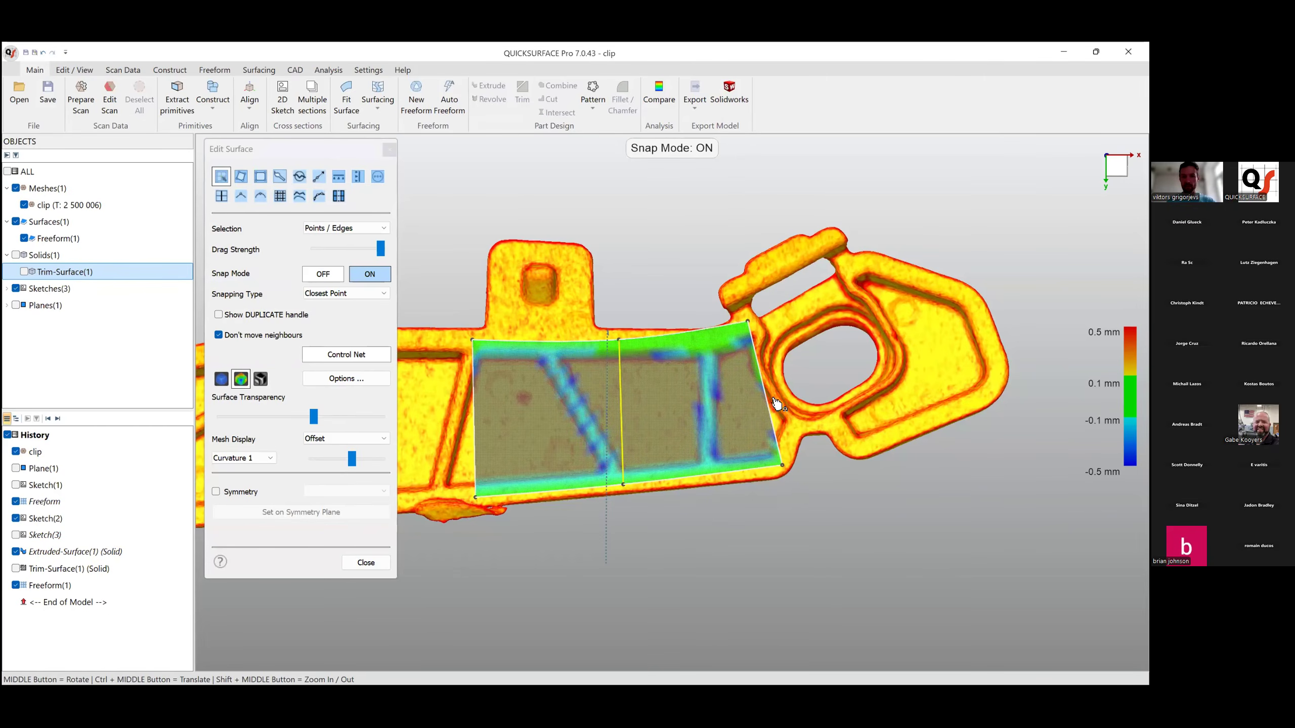
# Extend the freeform patch across the oval opening to the angled end of the clip and fit its end corners to the rim.
pyautogui.moveTo(773, 406); pyautogui.dragTo(892, 448)
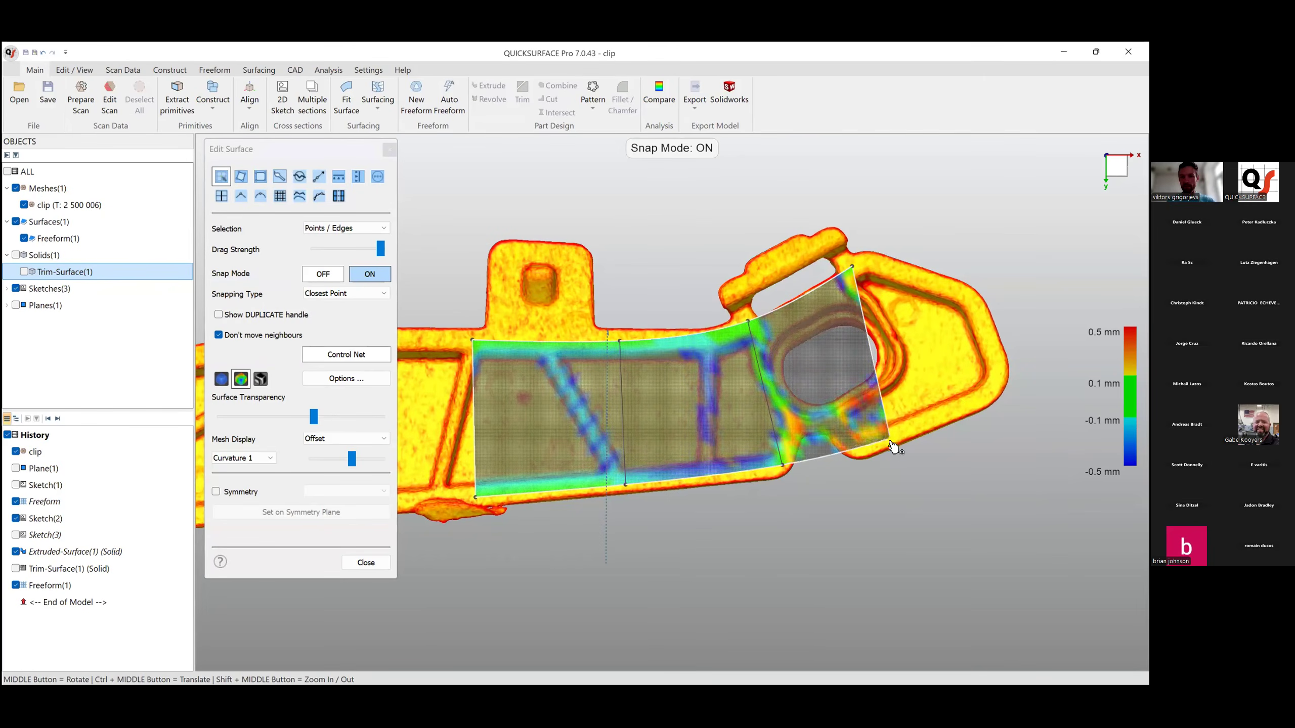
pyautogui.moveTo(878, 385); pyautogui.dragTo(970, 296)
pyautogui.moveTo(953, 227); pyautogui.dragTo(974, 302)
pyautogui.moveTo(990, 399); pyautogui.dragTo(1000, 376)
pyautogui.moveTo(966, 293); pyautogui.dragTo(976, 301)
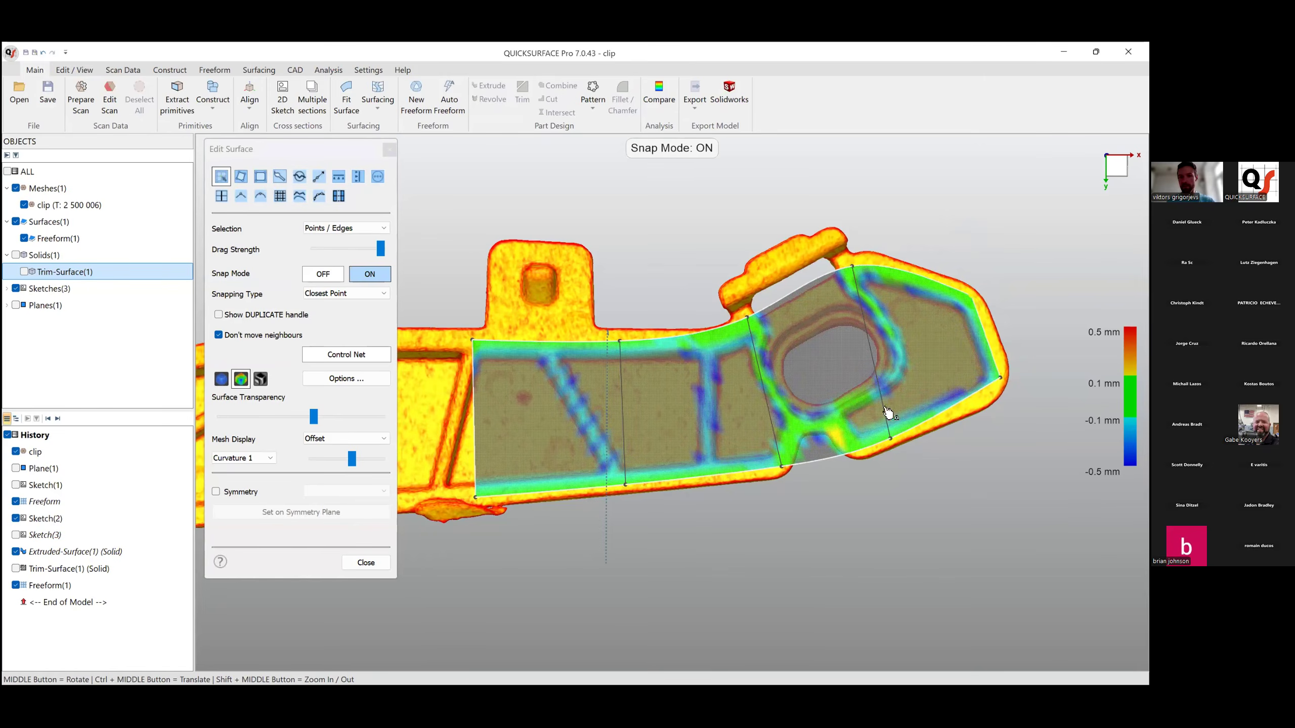
# Extend the opposite side of the freeform patch by two sections, past the slanted rib and across the other oval opening.
pyautogui.scroll(-5, 798, 408)
pyautogui.keyDown('ctrl'); pyautogui.moveTo(585, 422); pyautogui.dragTo(755, 408, button='middle'); pyautogui.keyUp('ctrl')
pyautogui.scroll(4, 755, 410)
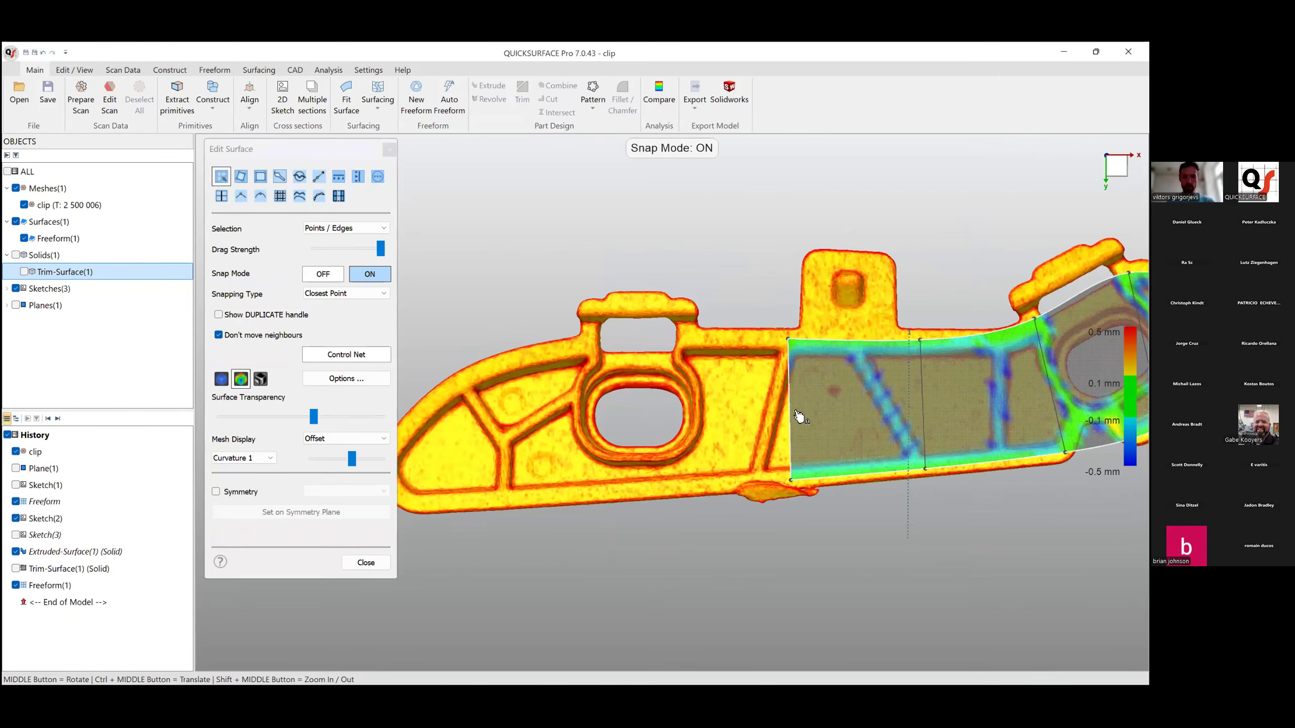
pyautogui.moveTo(790, 416); pyautogui.dragTo(694, 414)
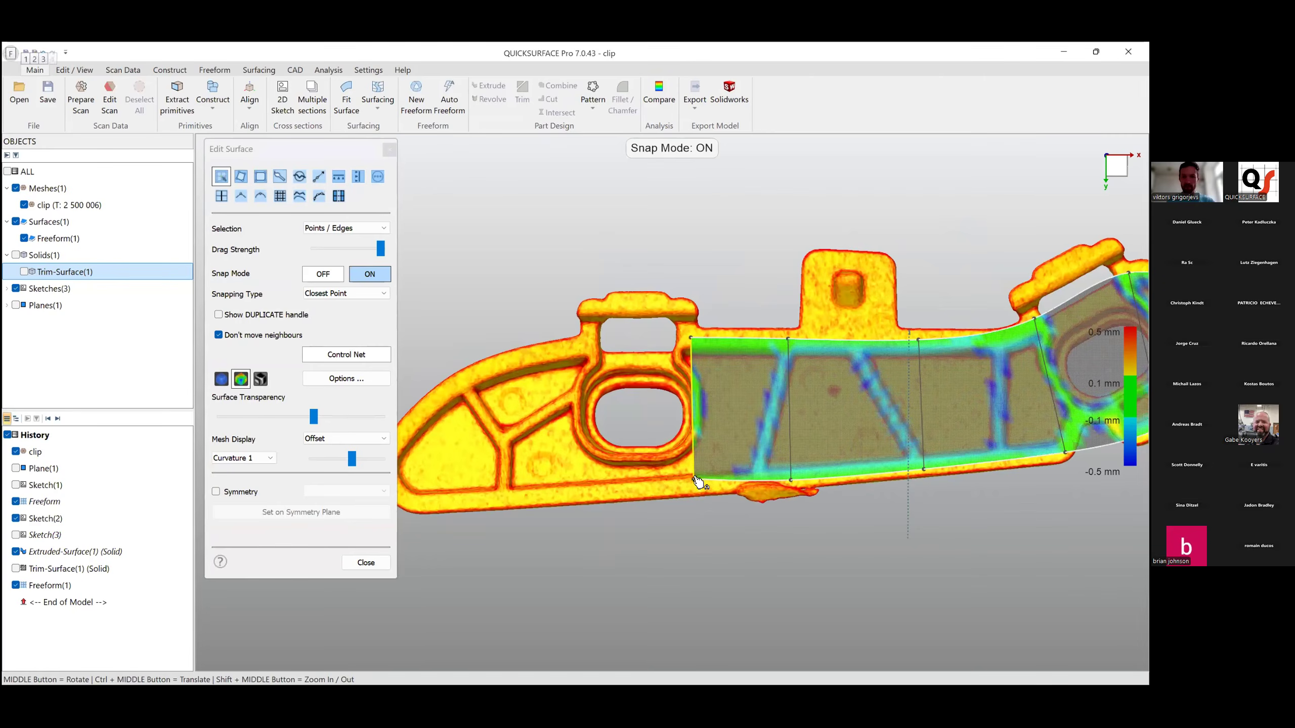
pyautogui.moveTo(692, 401); pyautogui.dragTo(580, 417)
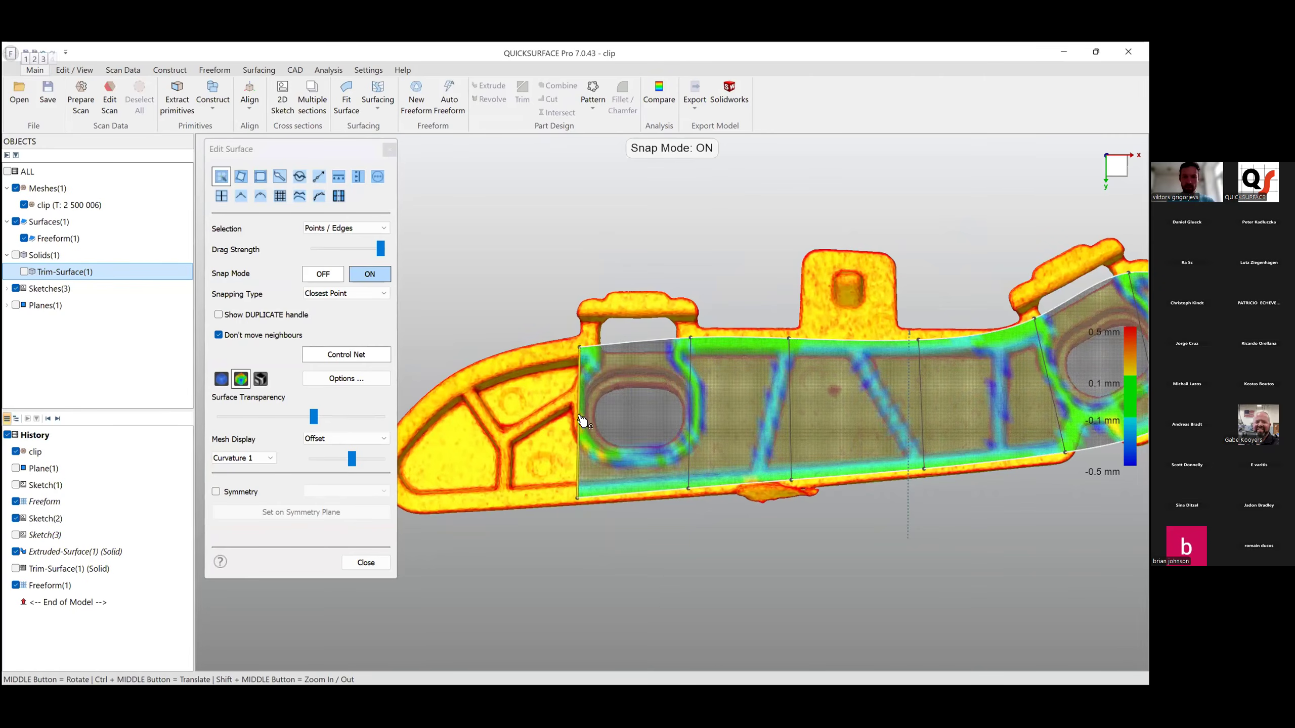
# Extend the patch one more section over the rib junction toward the rounded tip and fit its upper corner to the rim.
pyautogui.keyDown('alt'); pyautogui.moveTo(577, 421); pyautogui.dragTo(477, 429); pyautogui.keyUp('alt')
pyautogui.moveTo(479, 360); pyautogui.dragTo(477, 374)
pyautogui.keyDown('ctrl'); pyautogui.moveTo(613, 411); pyautogui.dragTo(764, 371, button='middle'); pyautogui.keyUp('ctrl')
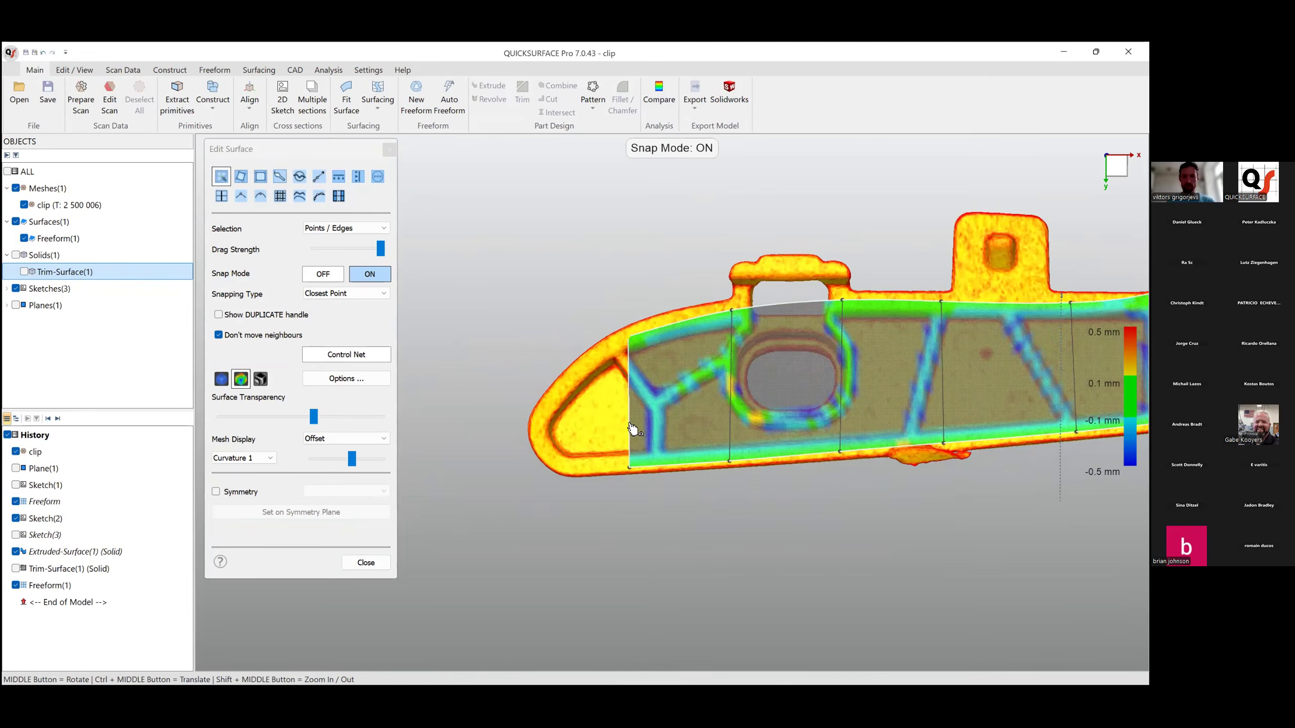
# Extend the freeform patch to the rounded tip, fit its end corners to the rim, and adjust the lower corner at the angled end.
pyautogui.keyDown('alt'); pyautogui.moveTo(633, 428); pyautogui.dragTo(566, 428); pyautogui.keyUp('alt')
pyautogui.moveTo(565, 341); pyautogui.dragTo(554, 467)
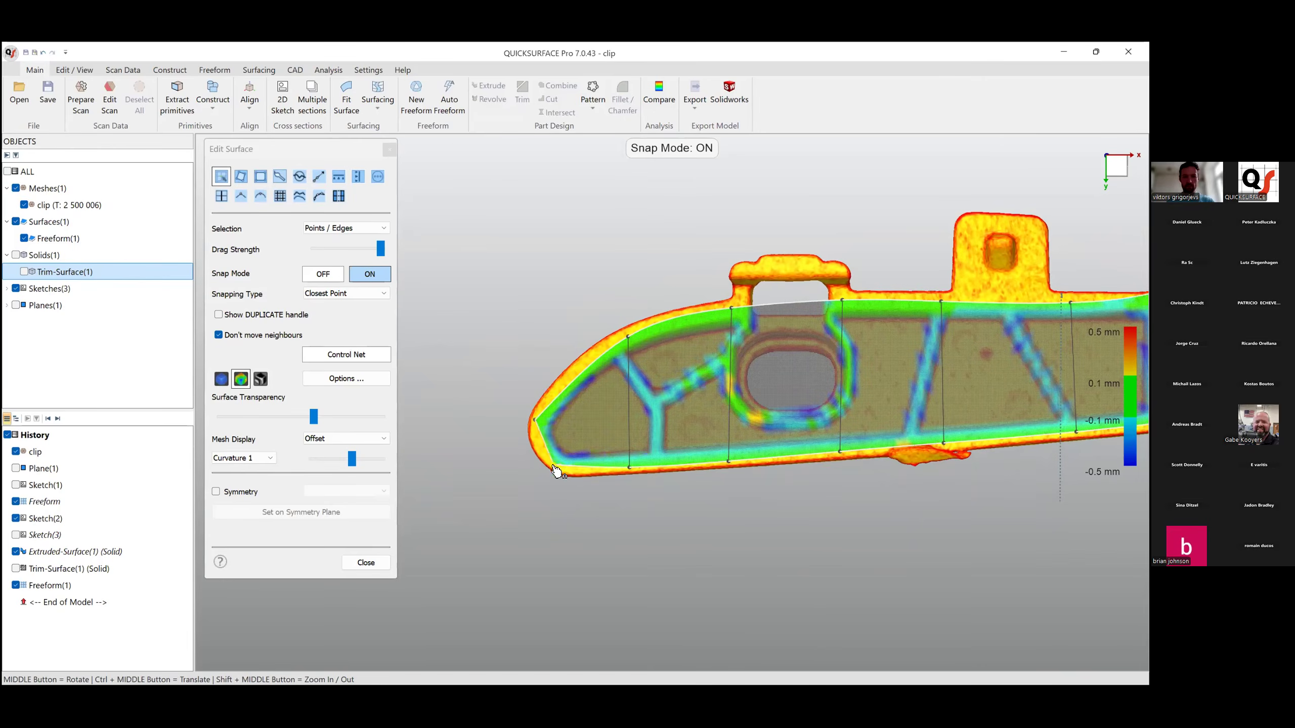
pyautogui.moveTo(637, 456); pyautogui.dragTo(947, 437, button='middle')
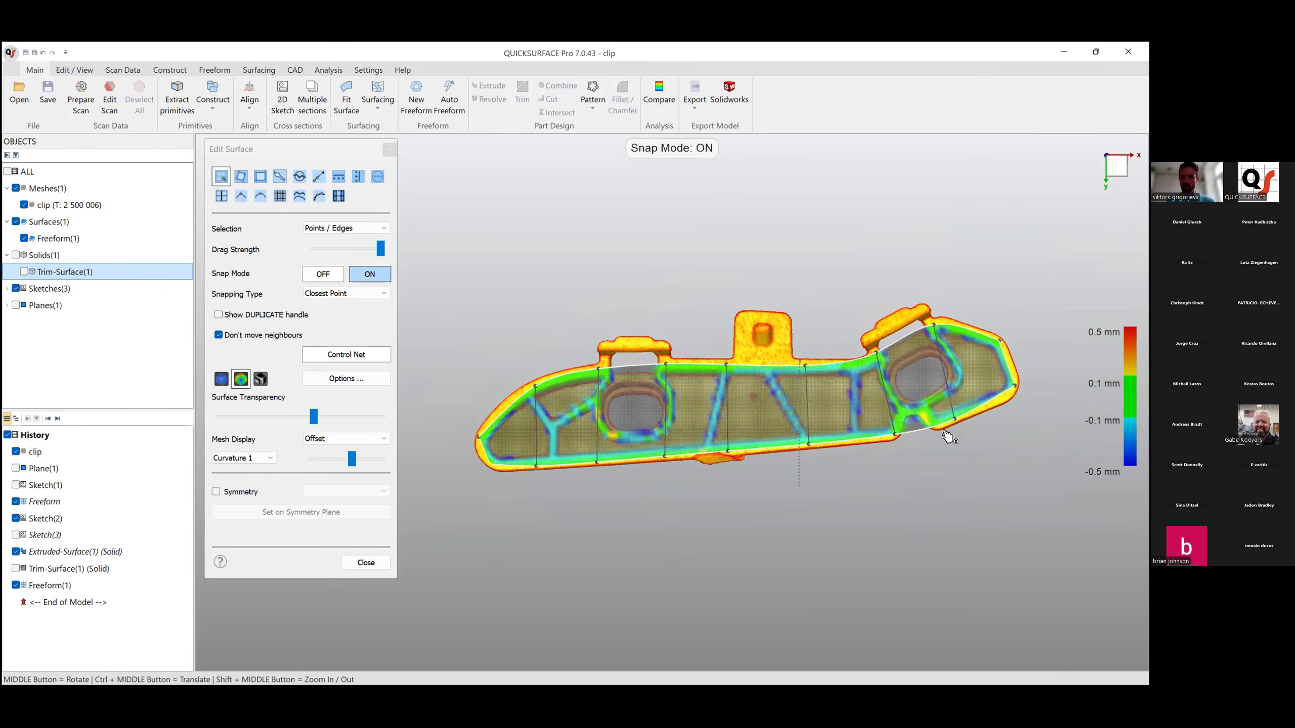
pyautogui.scroll(4, 1012, 384)
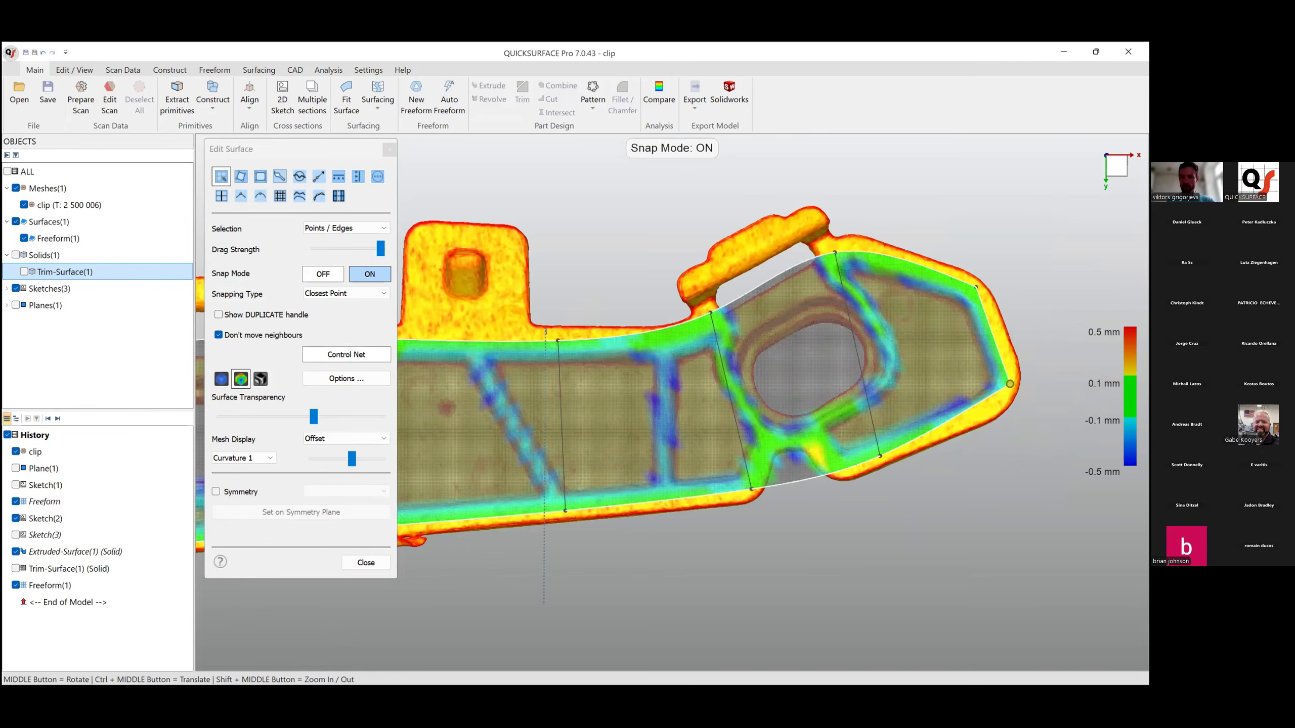
pyautogui.moveTo(1010, 383); pyautogui.dragTo(1003, 392)
pyautogui.scroll(-3, 1005, 392)
pyautogui.keyDown('ctrl'); pyautogui.moveTo(656, 404); pyautogui.dragTo(767, 405, button='middle'); pyautogui.keyUp('ctrl')
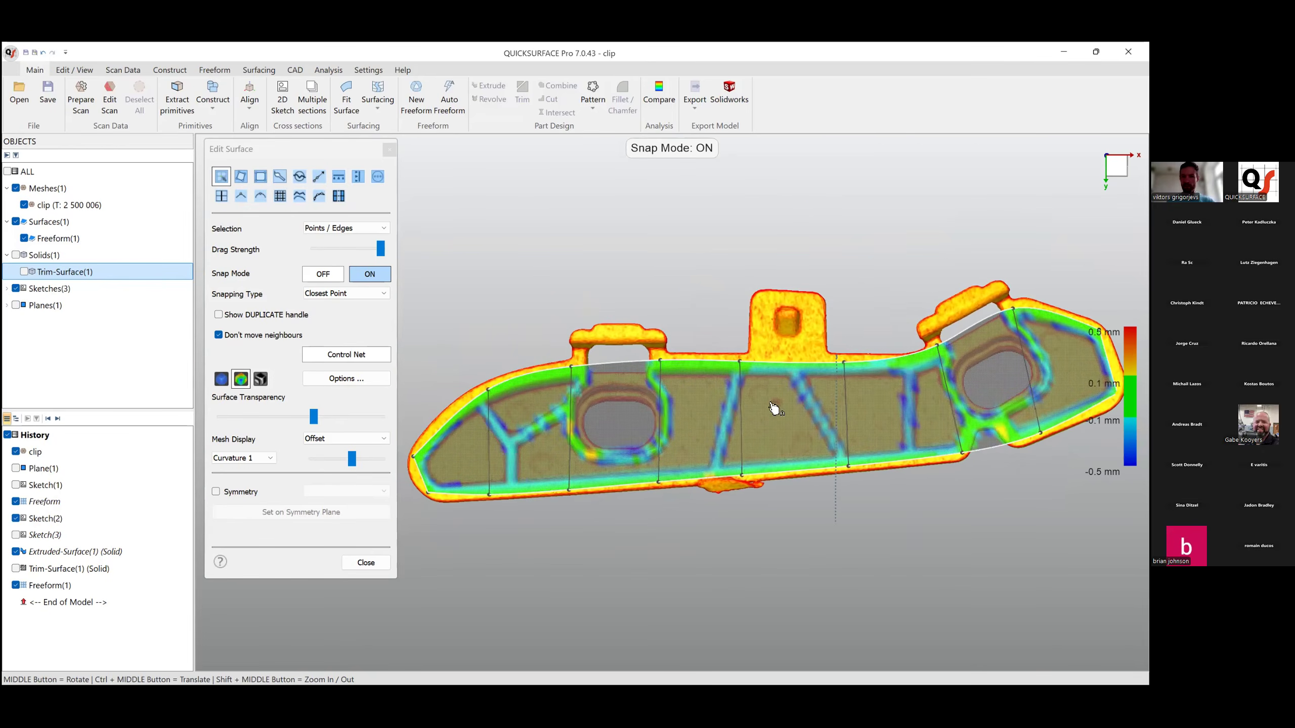
# Disable snapping and move both end corners of the patch outward past the rim at the rounded tip.
pyautogui.click(319, 277)
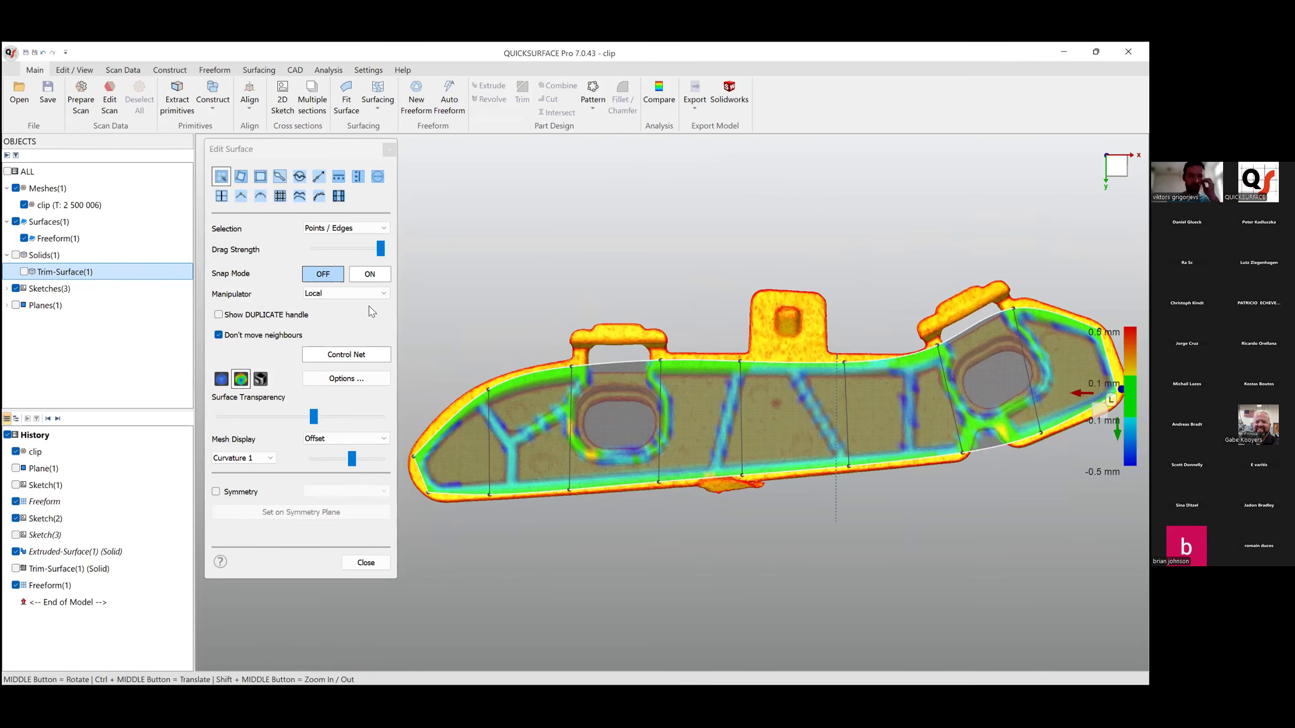
pyautogui.keyDown('ctrl'); pyautogui.moveTo(637, 397); pyautogui.dragTo(761, 407, button='middle'); pyautogui.keyUp('ctrl')
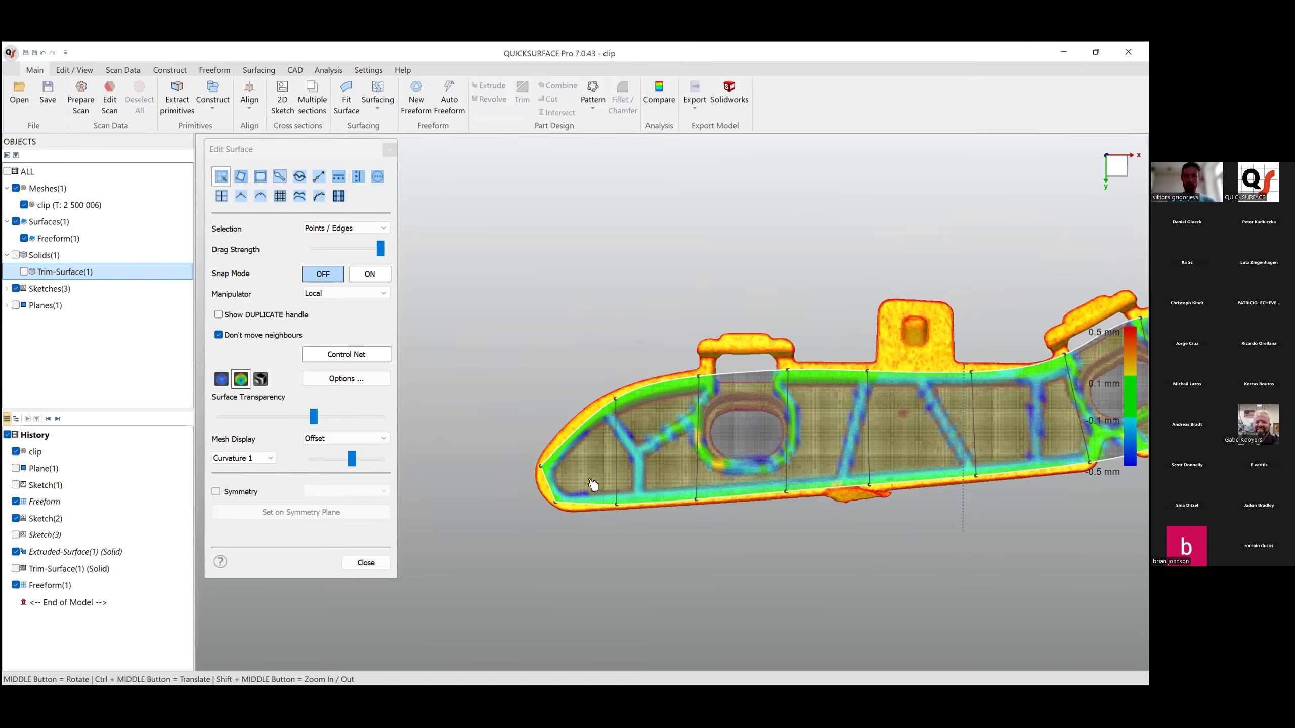
pyautogui.click(541, 471)
pyautogui.moveTo(561, 491); pyautogui.dragTo(554, 442)
pyautogui.click(557, 507)
pyautogui.moveTo(573, 520)
pyautogui.mouseDown()
pyautogui.moveTo(540, 536)
pyautogui.moveTo(555, 537)
pyautogui.mouseUp()
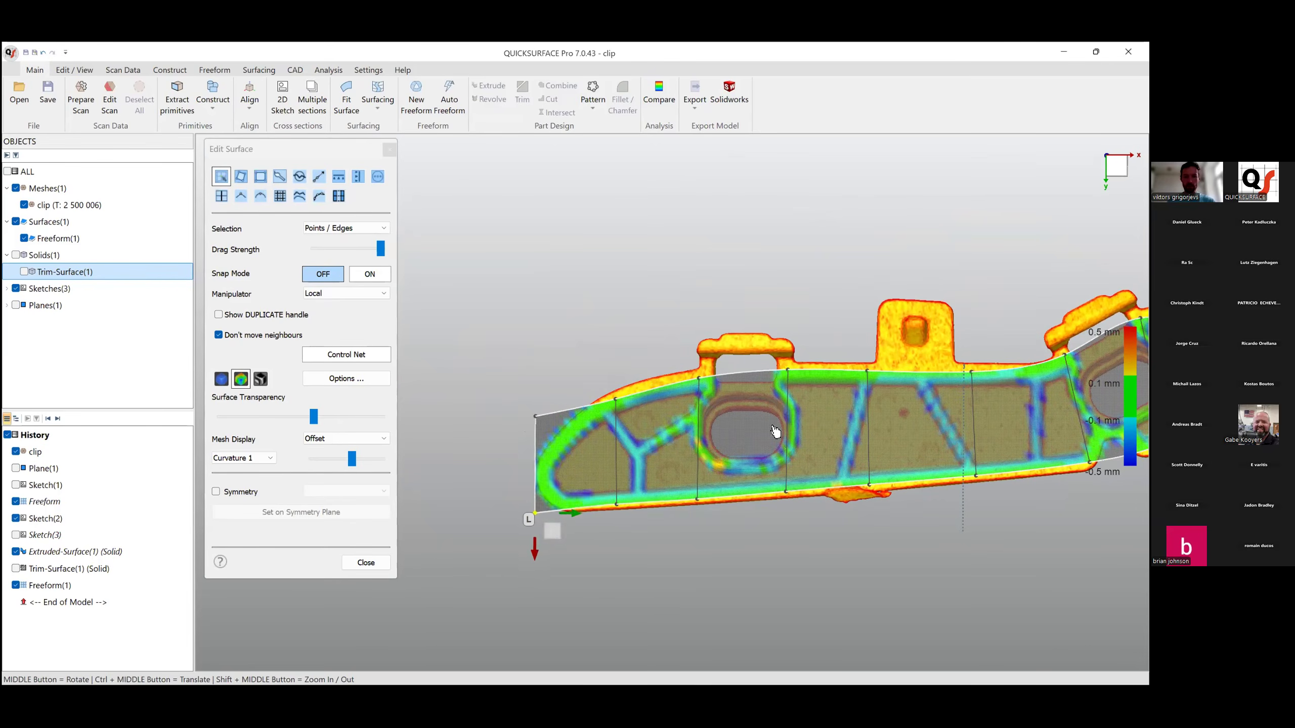
# Move both end corners of the patch outward past the rim at the clip's angled end.
pyautogui.scroll(-2, 794, 434)
pyautogui.keyDown('ctrl'); pyautogui.moveTo(896, 427); pyautogui.dragTo(521, 410, button='middle'); pyautogui.keyUp('ctrl')
pyautogui.scroll(3, 677, 364)
pyautogui.click(683, 347)
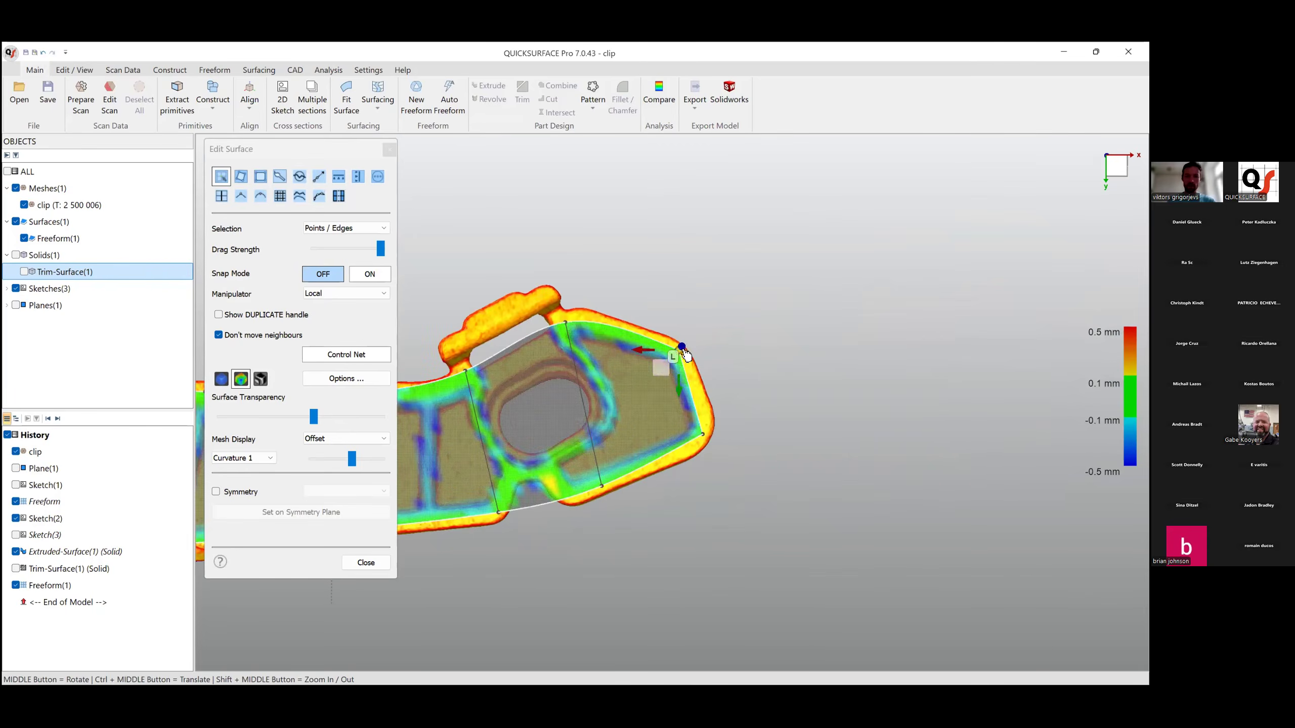
pyautogui.moveTo(666, 378); pyautogui.dragTo(666, 330)
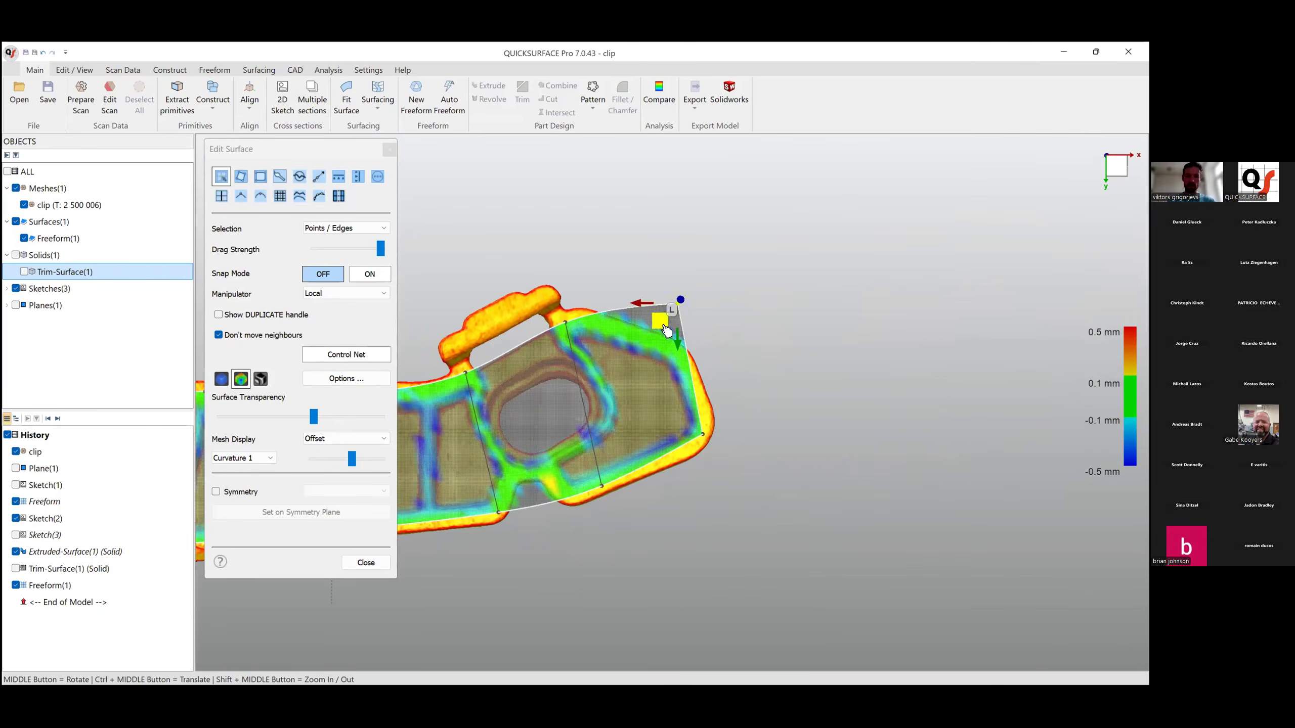
pyautogui.click(703, 435)
pyautogui.moveTo(685, 452)
pyautogui.mouseDown()
pyautogui.moveTo(722, 464)
pyautogui.moveTo(708, 462)
pyautogui.mouseUp()
# Extend all four borders of the freeform surface outward beyond the clip outline and finish the surface edit.
pyautogui.scroll(-5, 564, 396)
pyautogui.keyDown('ctrl'); pyautogui.moveTo(546, 397); pyautogui.dragTo(814, 416, button='middle'); pyautogui.keyUp('ctrl')
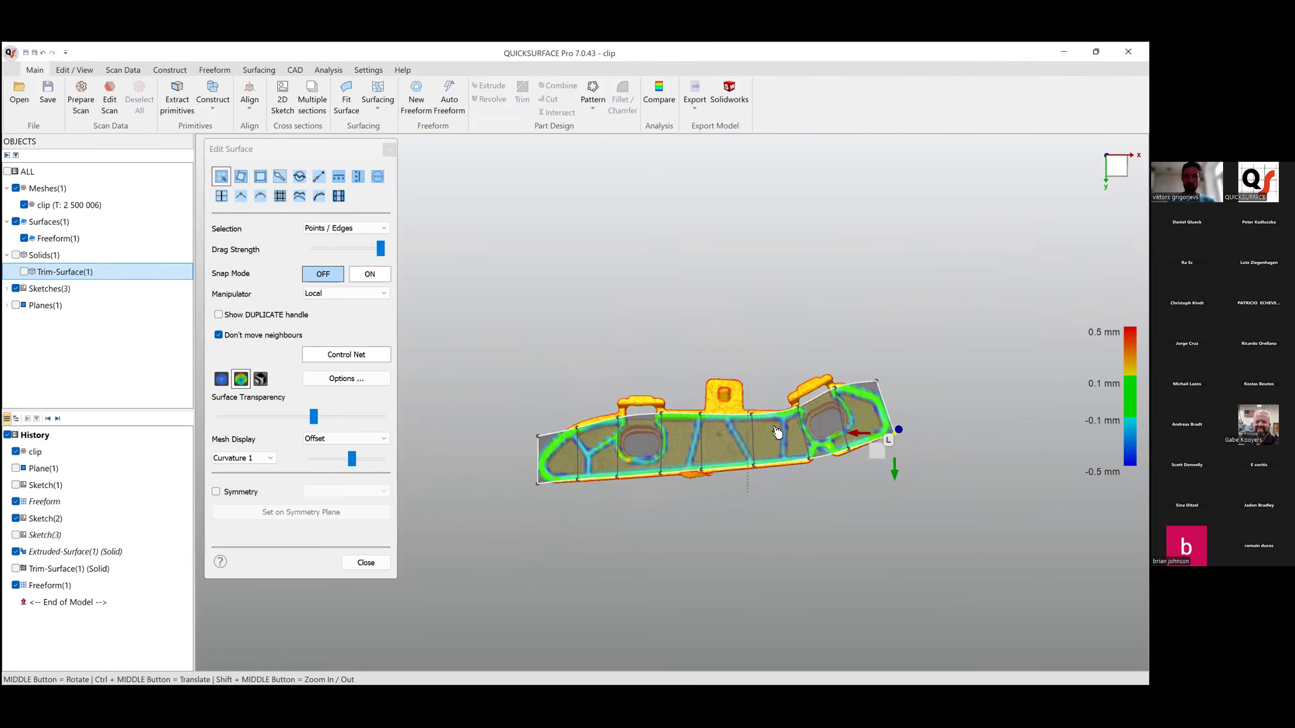
pyautogui.scroll(2, 762, 428)
pyautogui.scroll(2, 760, 431)
pyautogui.scroll(-2, 671, 417)
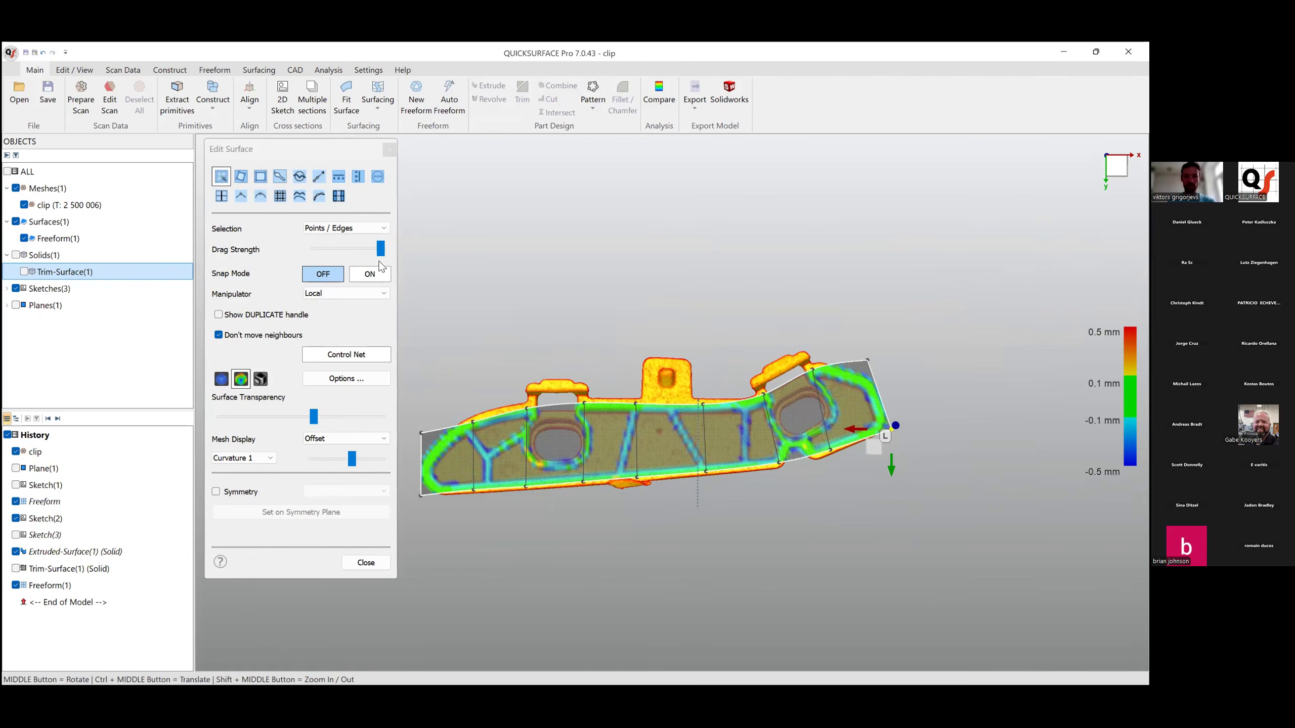
pyautogui.click(318, 178)
pyautogui.keyDown('ctrl'); pyautogui.moveTo(682, 408); pyautogui.dragTo(709, 406, button='middle'); pyautogui.keyUp('ctrl')
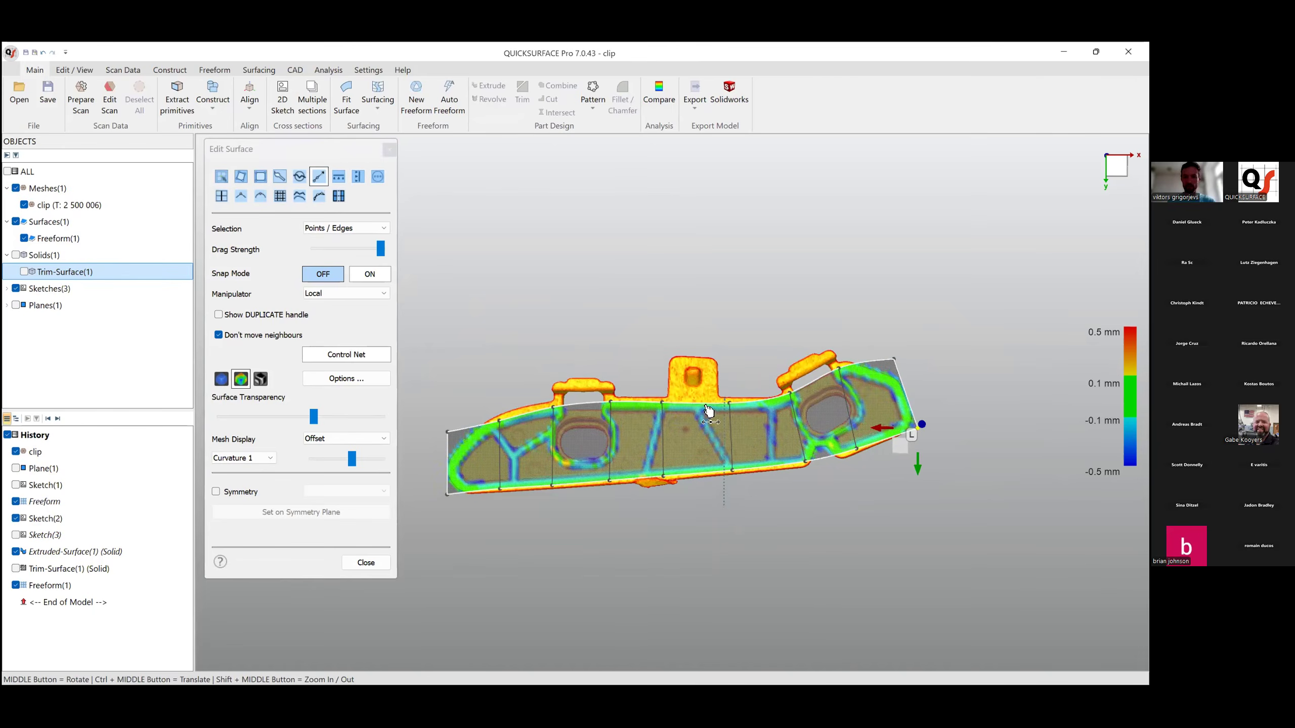
pyautogui.moveTo(708, 408); pyautogui.dragTo(708, 351)
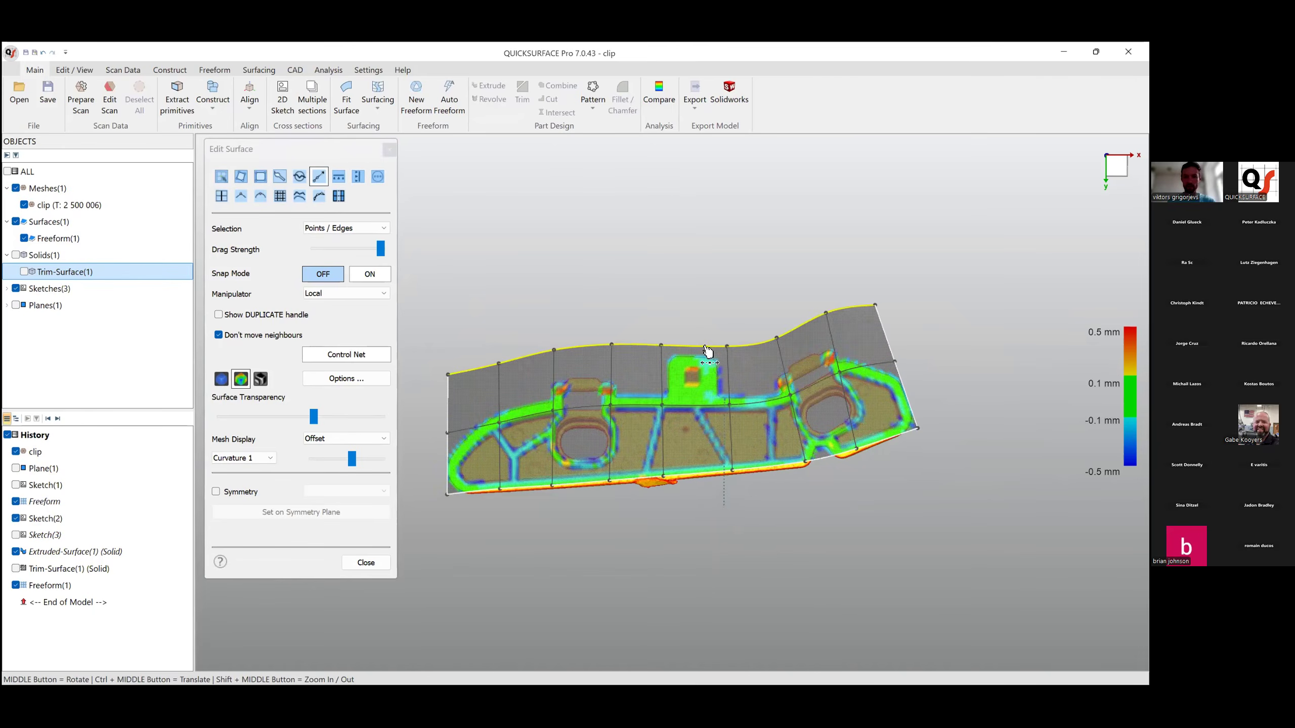
pyautogui.moveTo(715, 472); pyautogui.dragTo(720, 513)
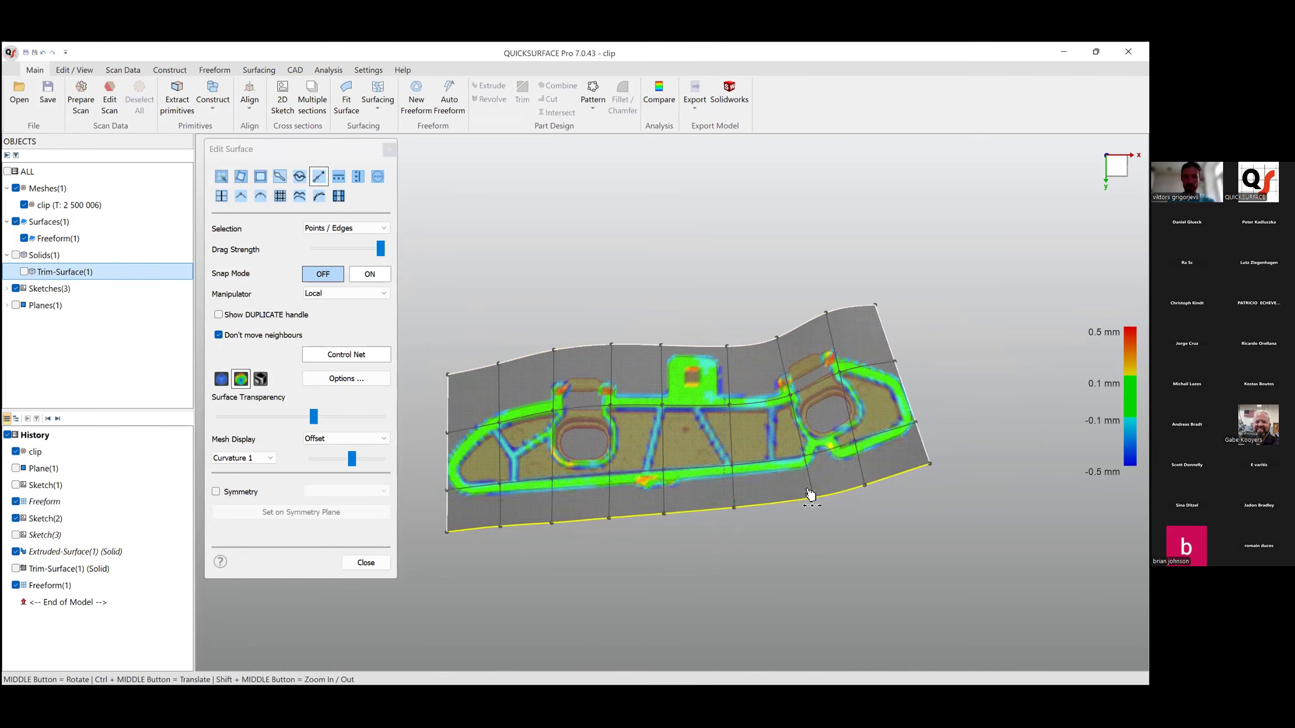
pyautogui.moveTo(909, 397); pyautogui.dragTo(946, 382)
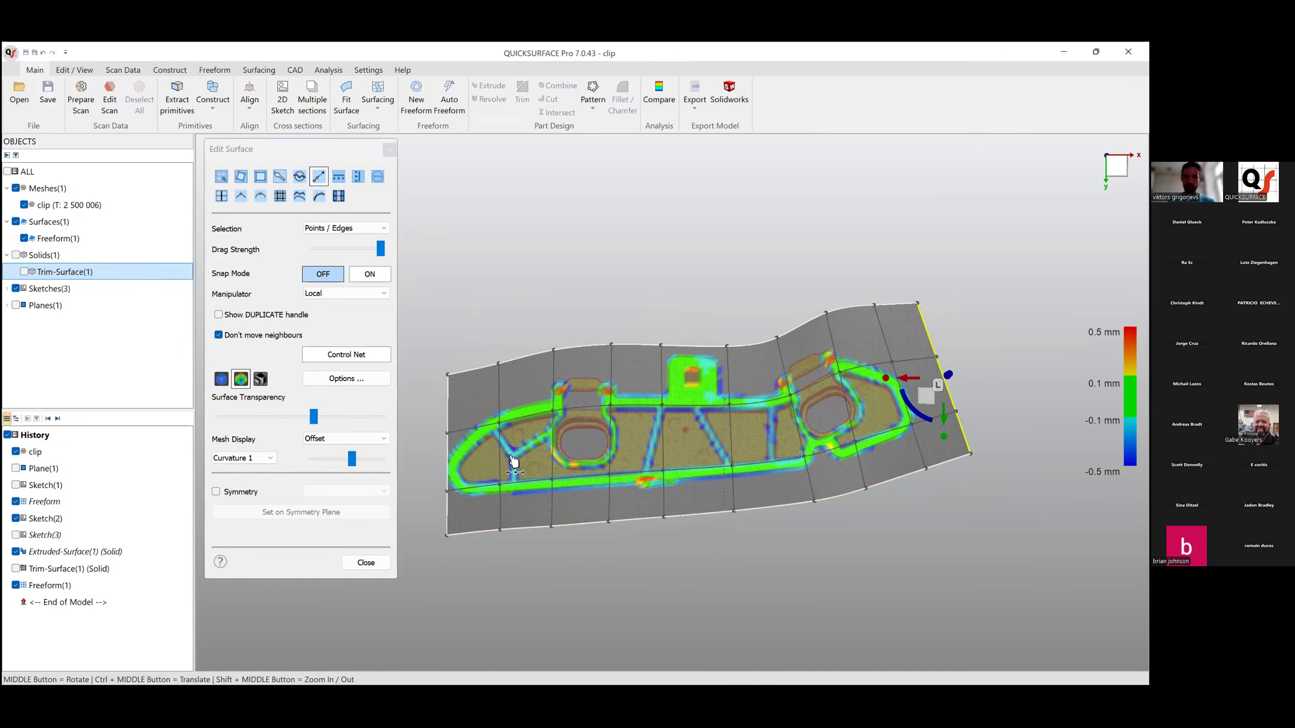
pyautogui.moveTo(452, 423); pyautogui.dragTo(421, 426)
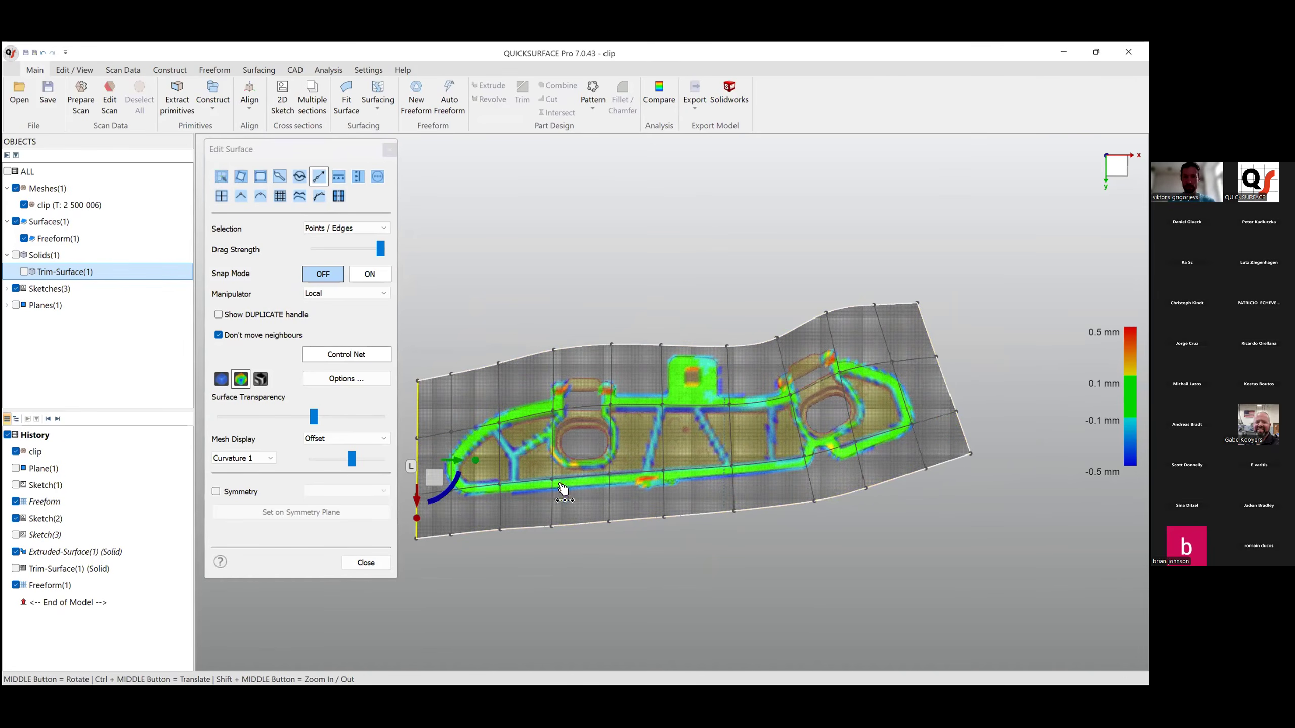
pyautogui.click(365, 563)
# Show the trimmed solid and trim it with the new freeform surface, keeping the body between both freeform surfaces.
pyautogui.moveTo(370, 557); pyautogui.dragTo(651, 443, button='middle')
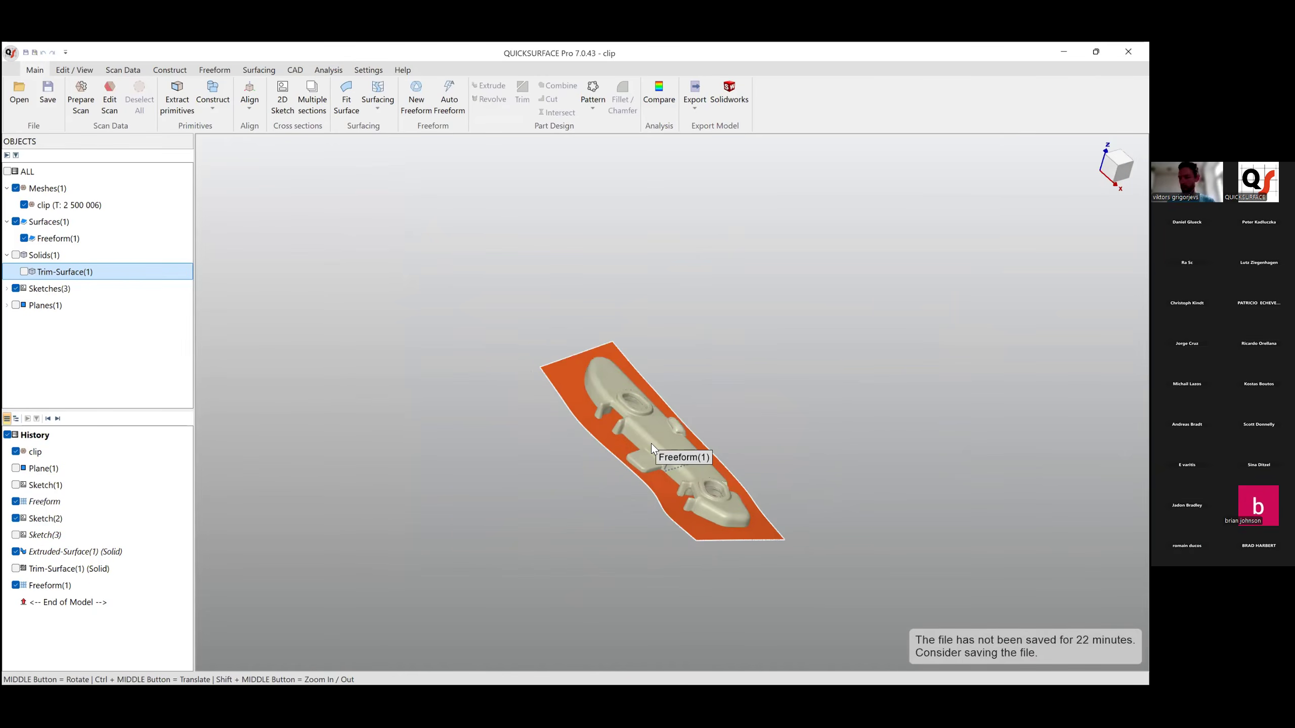
pyautogui.scroll(3, 670, 476)
pyautogui.keyDown('ctrl'); pyautogui.moveTo(670, 476); pyautogui.dragTo(459, 424, button='middle'); pyautogui.keyUp('ctrl')
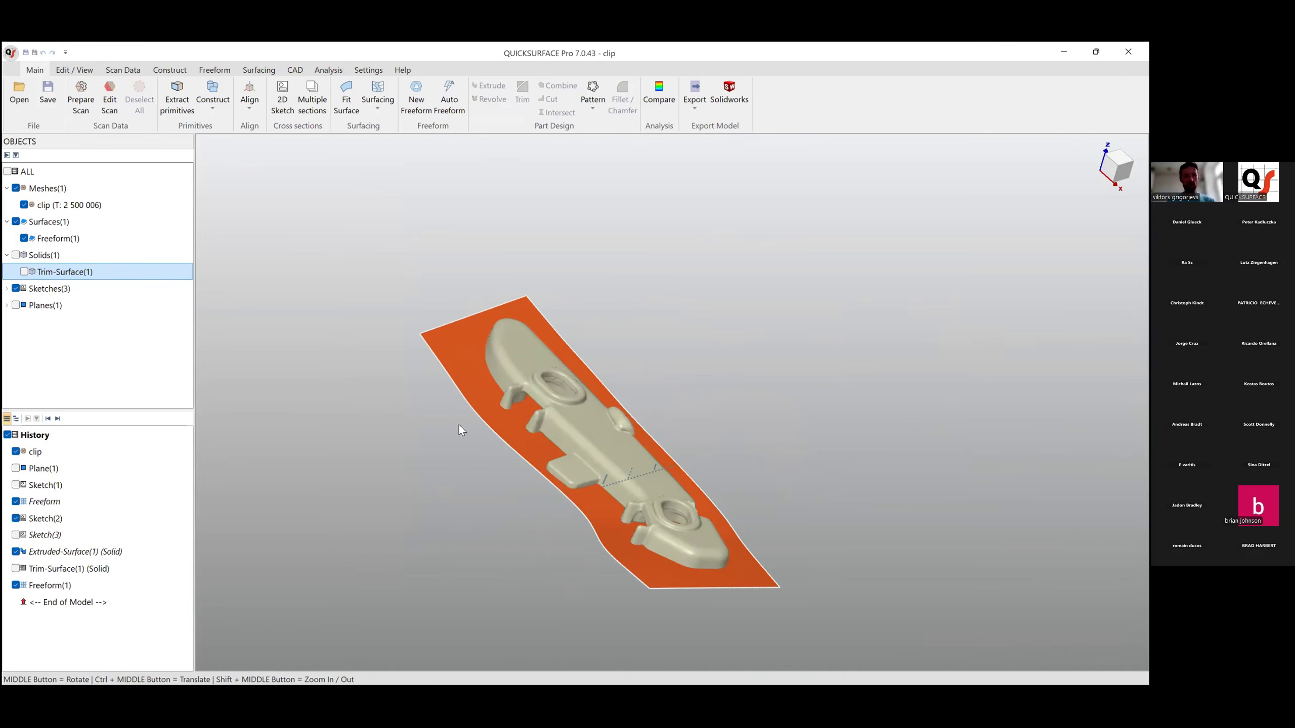
pyautogui.click(24, 271)
pyautogui.moveTo(814, 568); pyautogui.dragTo(459, 564, button='middle')
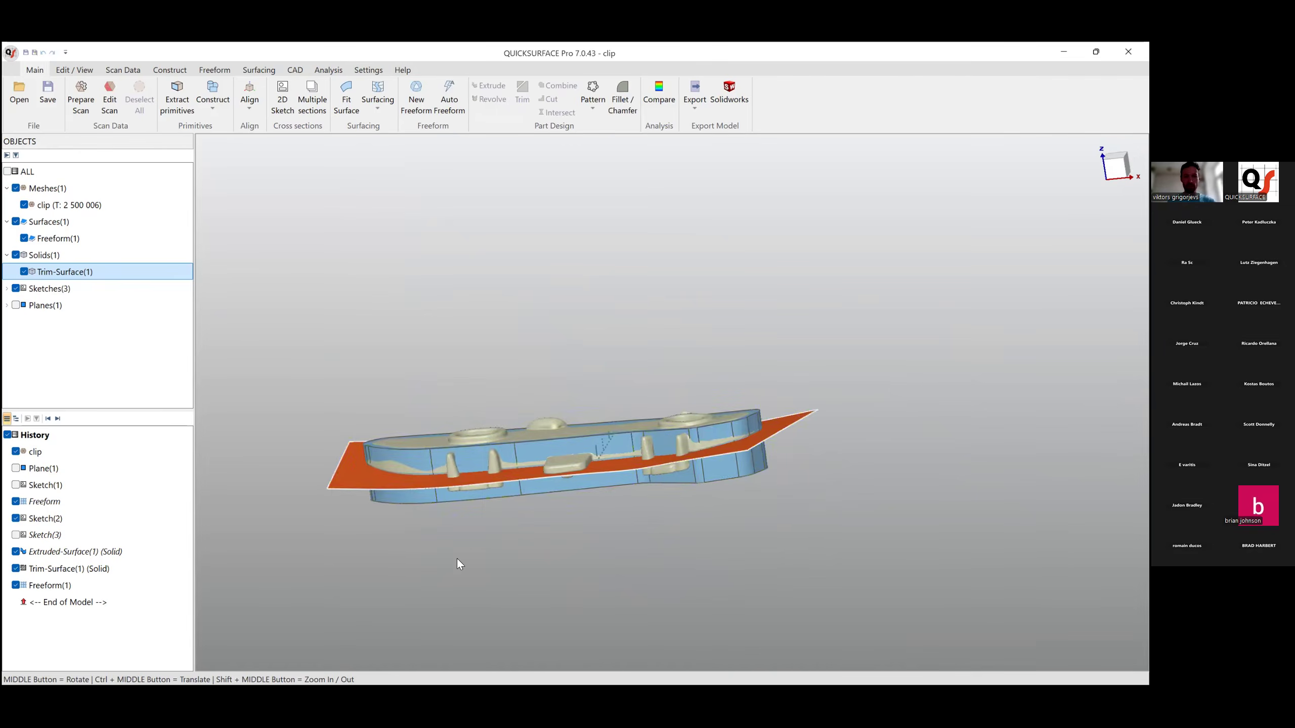
pyautogui.moveTo(489, 570); pyautogui.dragTo(355, 379)
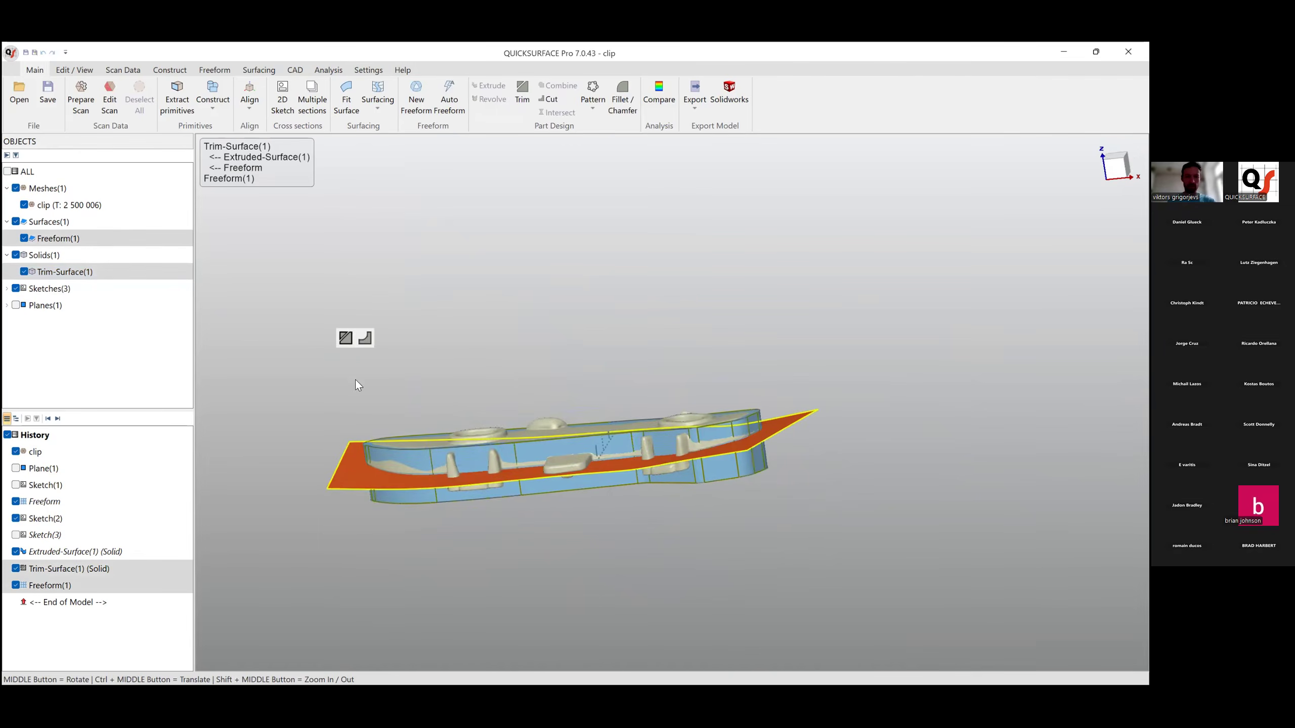
pyautogui.click(345, 338)
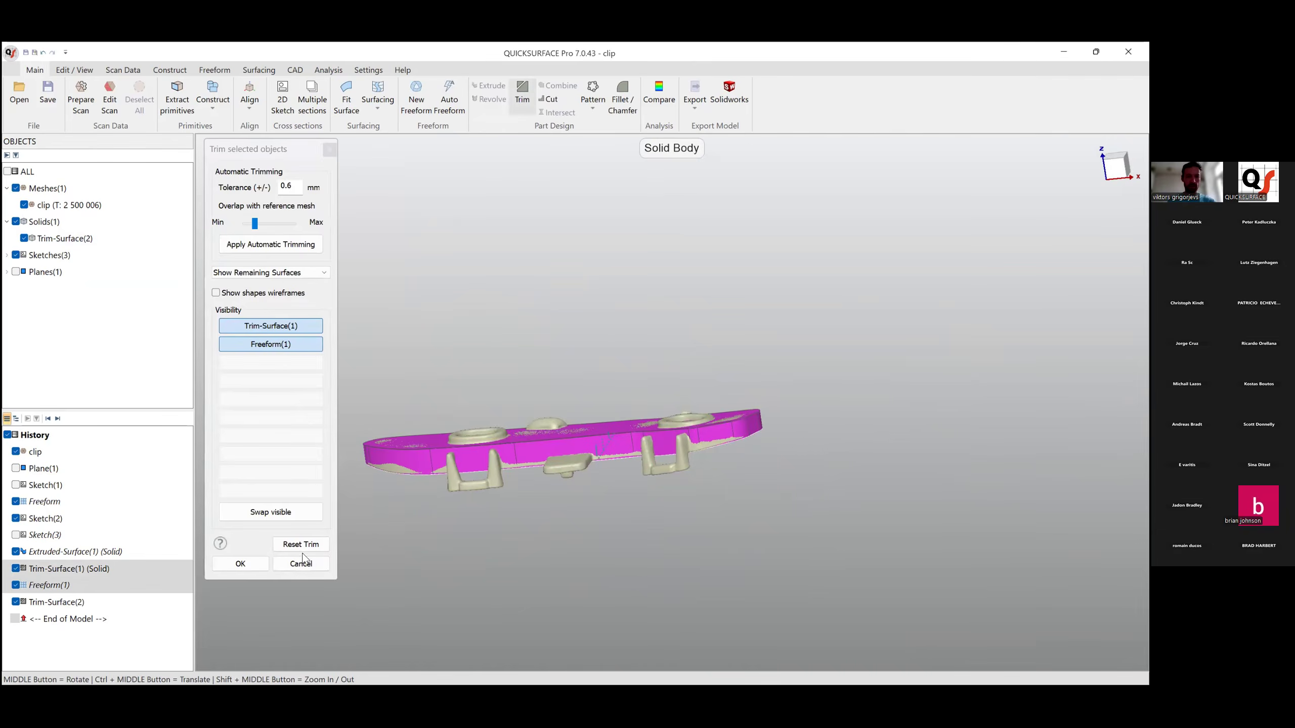
pyautogui.click(239, 564)
# Compare the trimmed solid with the scan at 0.1 mm tolerance and inspect the deviation along the side walls.
pyautogui.moveTo(586, 439)
pyautogui.mouseDown(button='middle')
pyautogui.moveTo(592, 471)
pyautogui.moveTo(759, 556)
pyautogui.moveTo(679, 465)
pyautogui.moveTo(655, 360)
pyautogui.moveTo(661, 402)
pyautogui.moveTo(476, 333)
pyautogui.moveTo(462, 543)
pyautogui.moveTo(572, 451)
pyautogui.mouseUp(button='middle')
pyautogui.scroll(3, 611, 438)
pyautogui.moveTo(649, 429); pyautogui.dragTo(695, 474, button='middle')
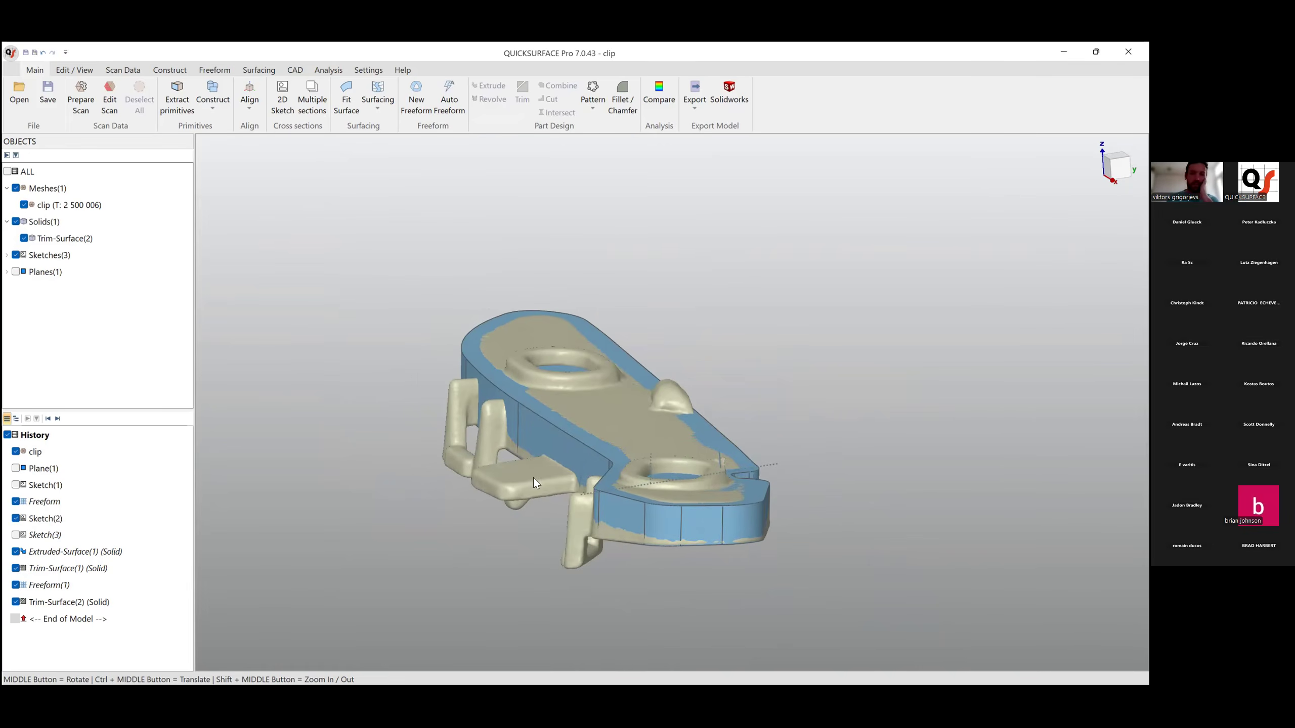
pyautogui.click(659, 97)
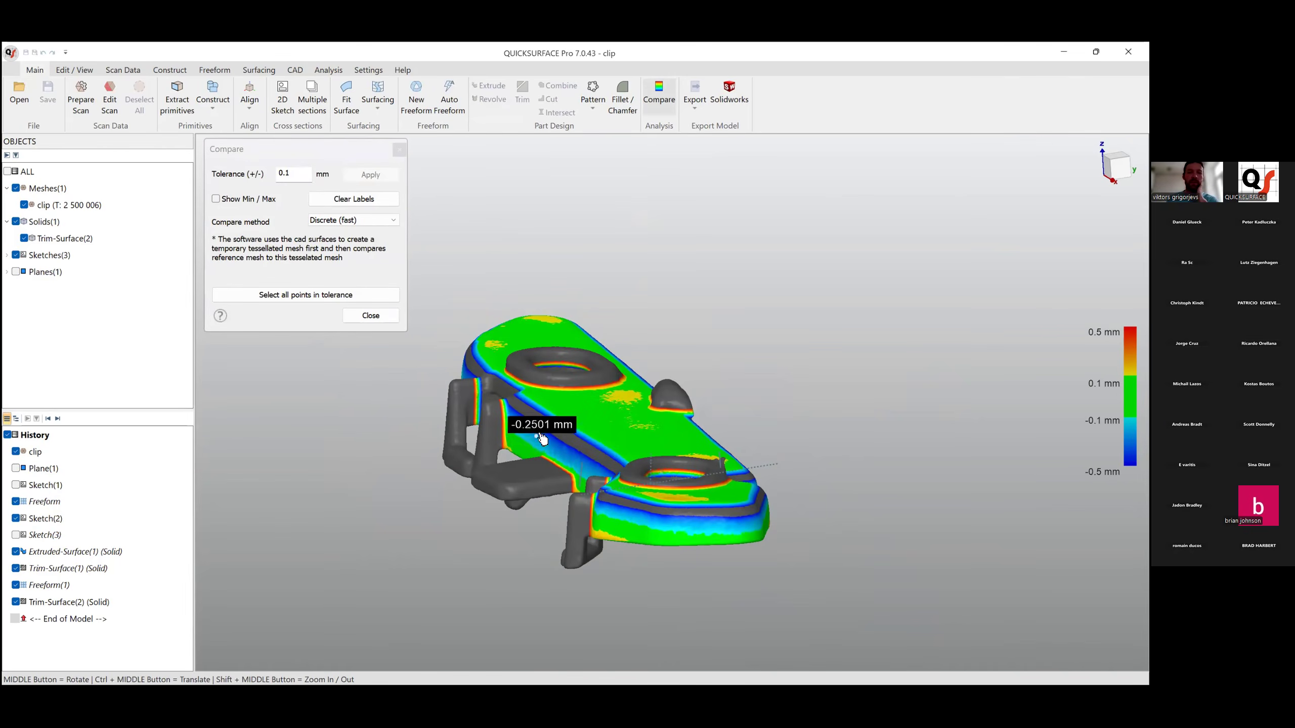
pyautogui.moveTo(719, 454); pyautogui.dragTo(370, 336, button='middle')
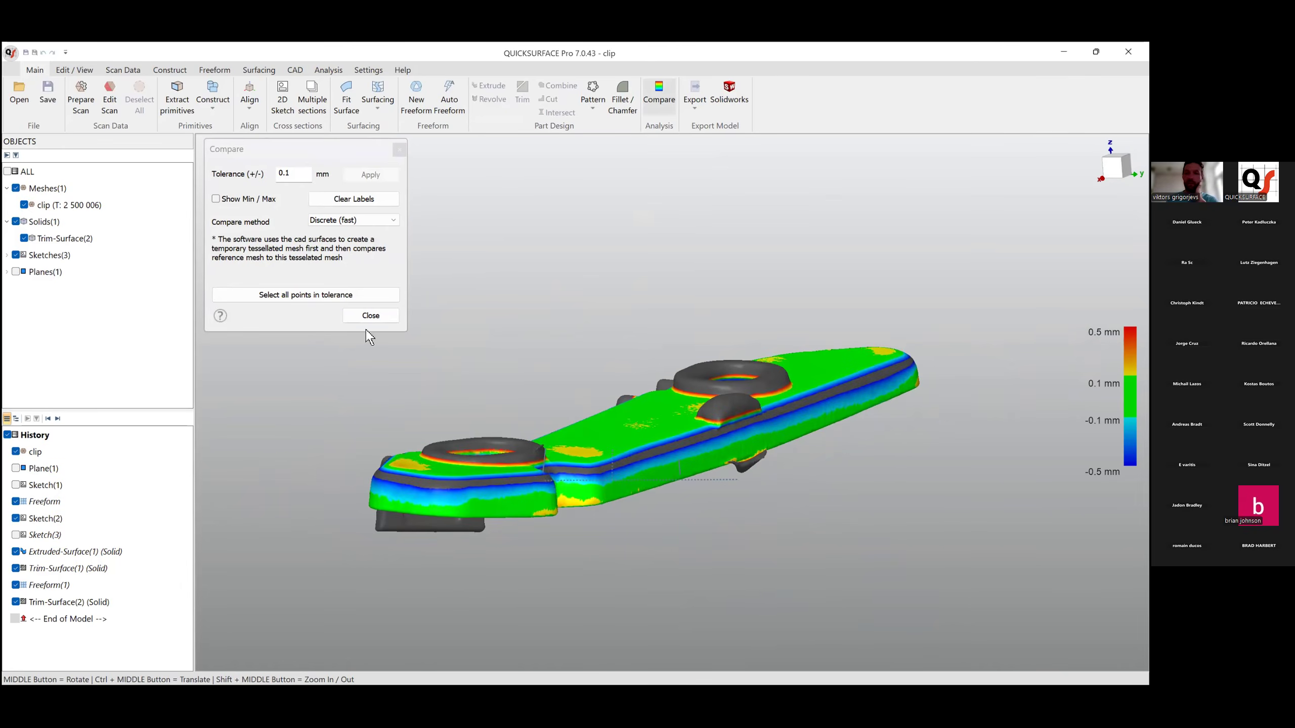
pyautogui.click(370, 315)
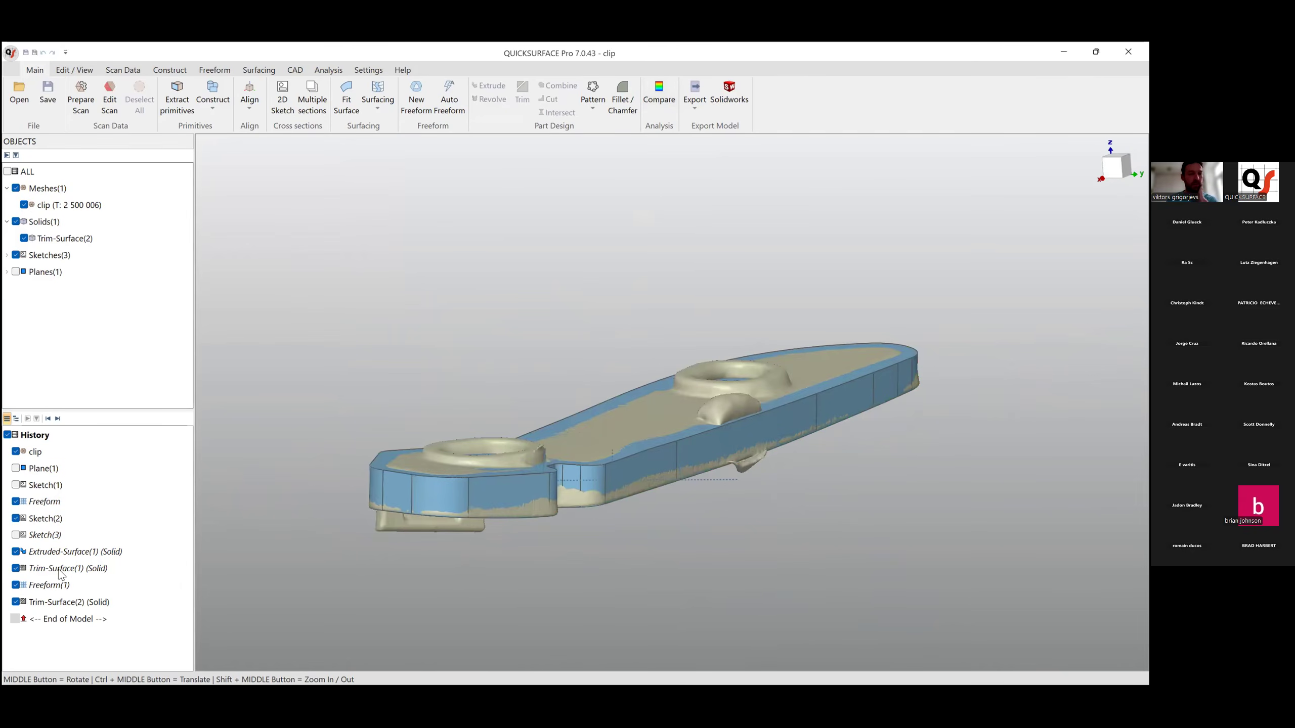
# Reopen the extruded outline solid for editing and try draft angles of 1 and 2 degrees.
pyautogui.click(66, 553)
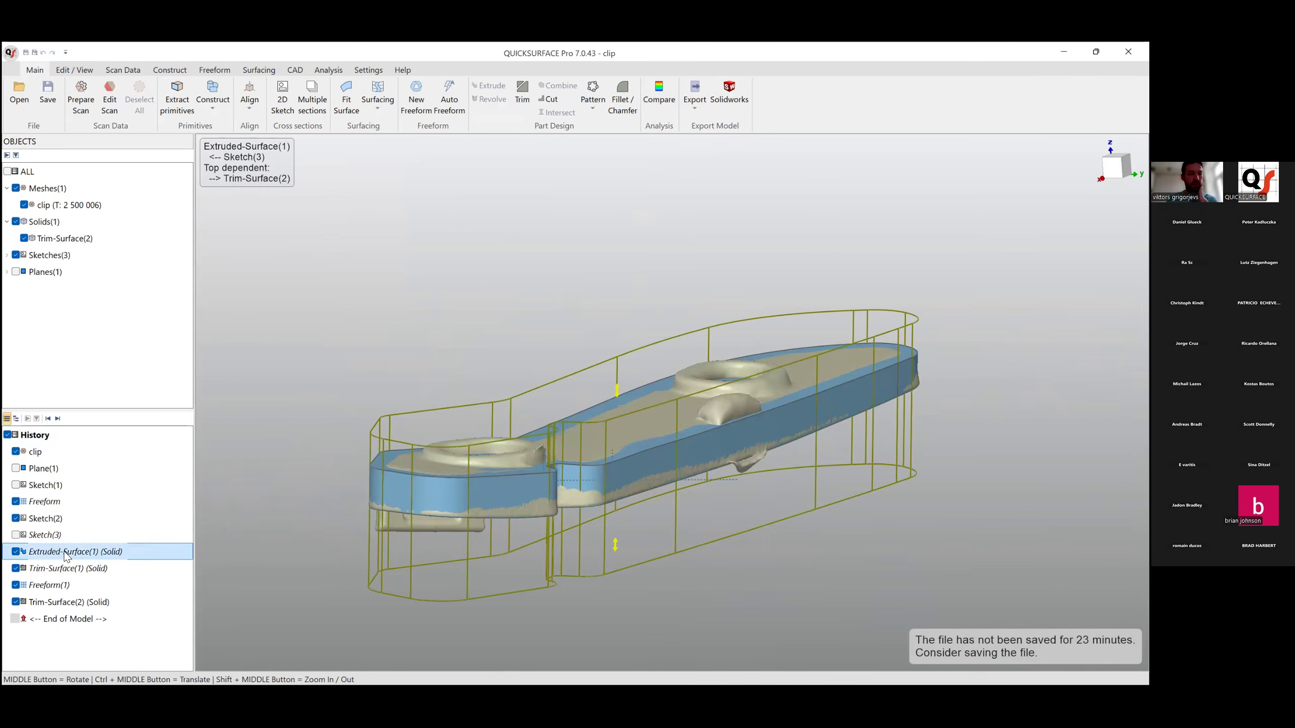
pyautogui.rightClick(65, 552)
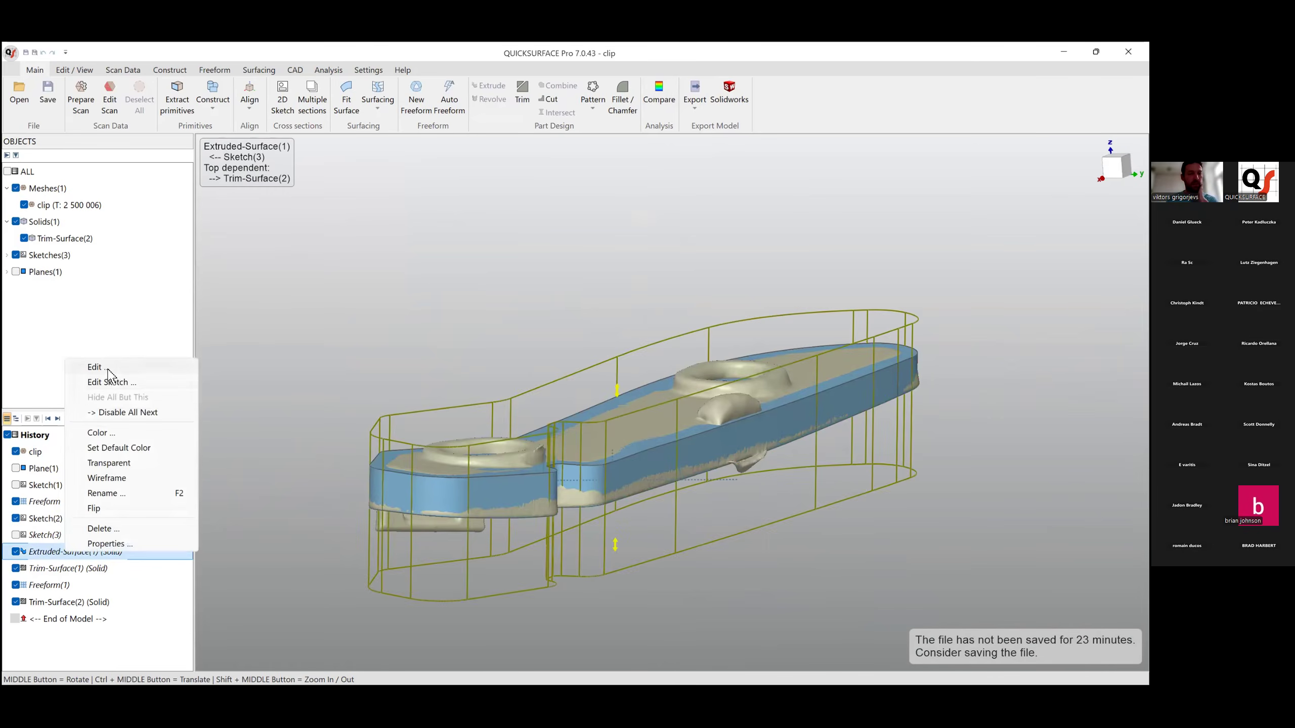
pyautogui.click(108, 369)
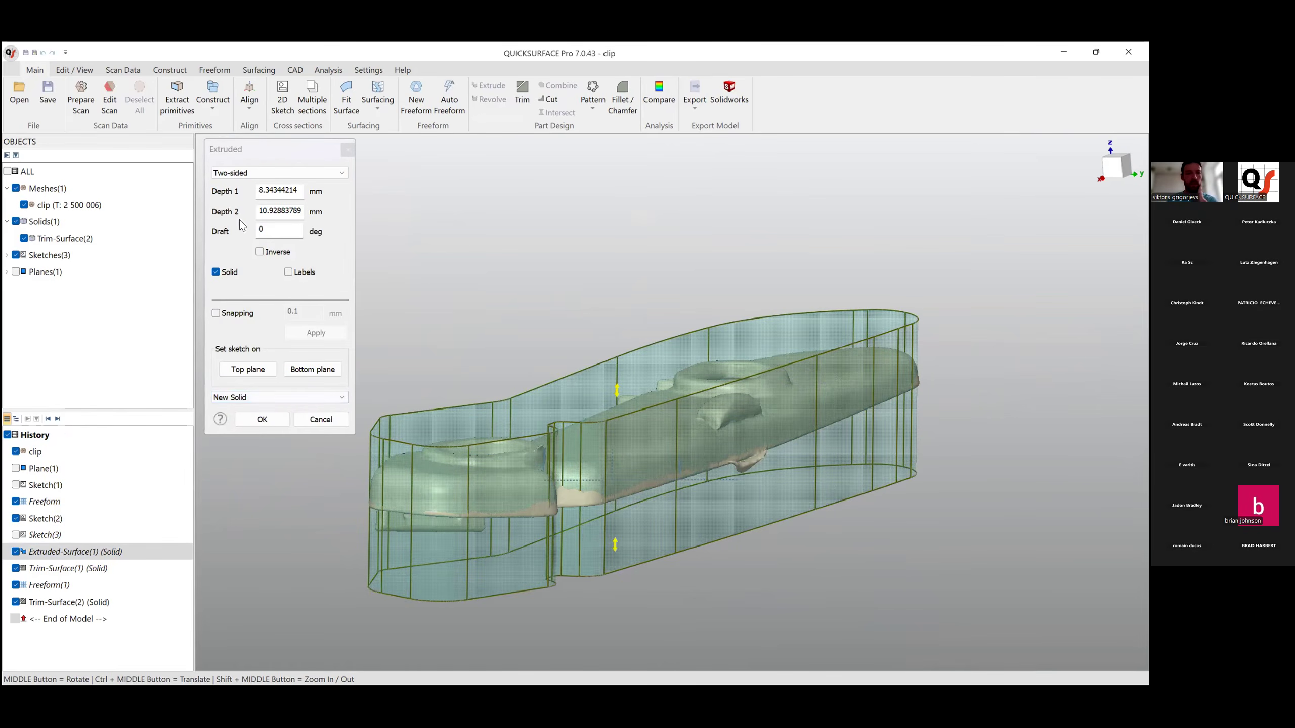
pyautogui.write('1')
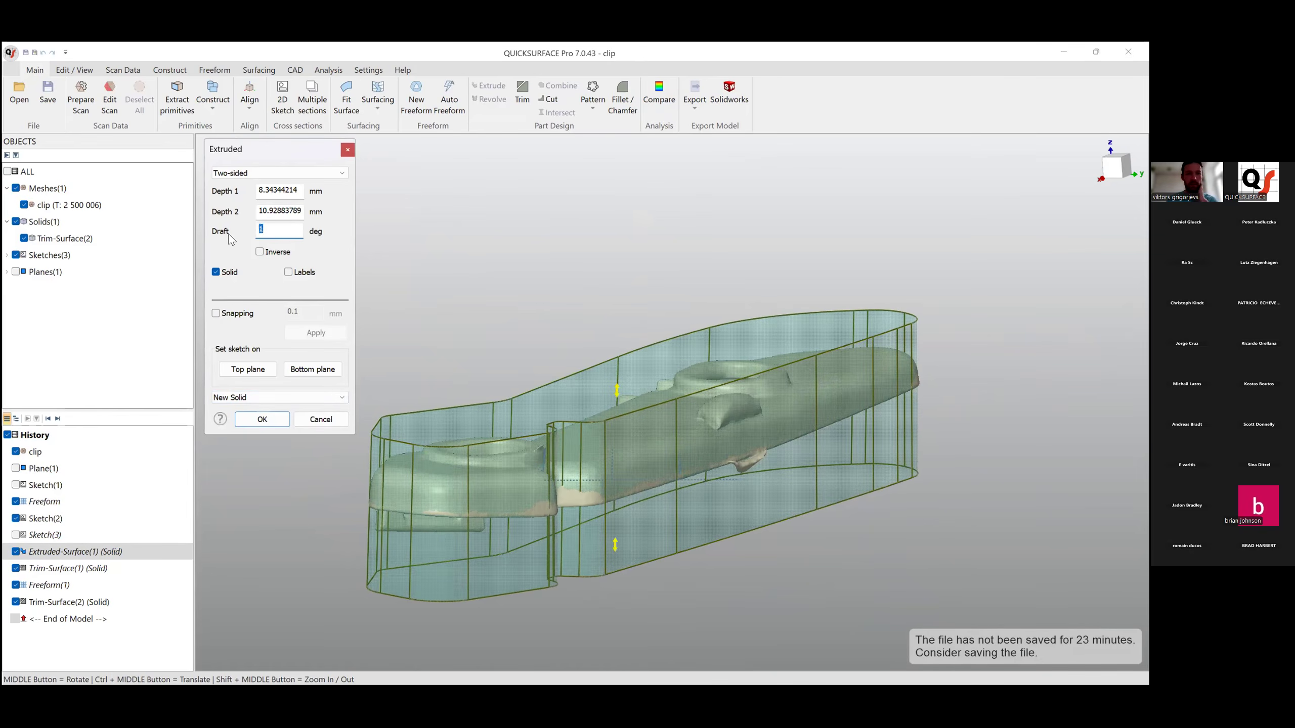
pyautogui.write('2')
pyautogui.moveTo(510, 286); pyautogui.dragTo(668, 432, button='middle')
pyautogui.scroll(6, 665, 433)
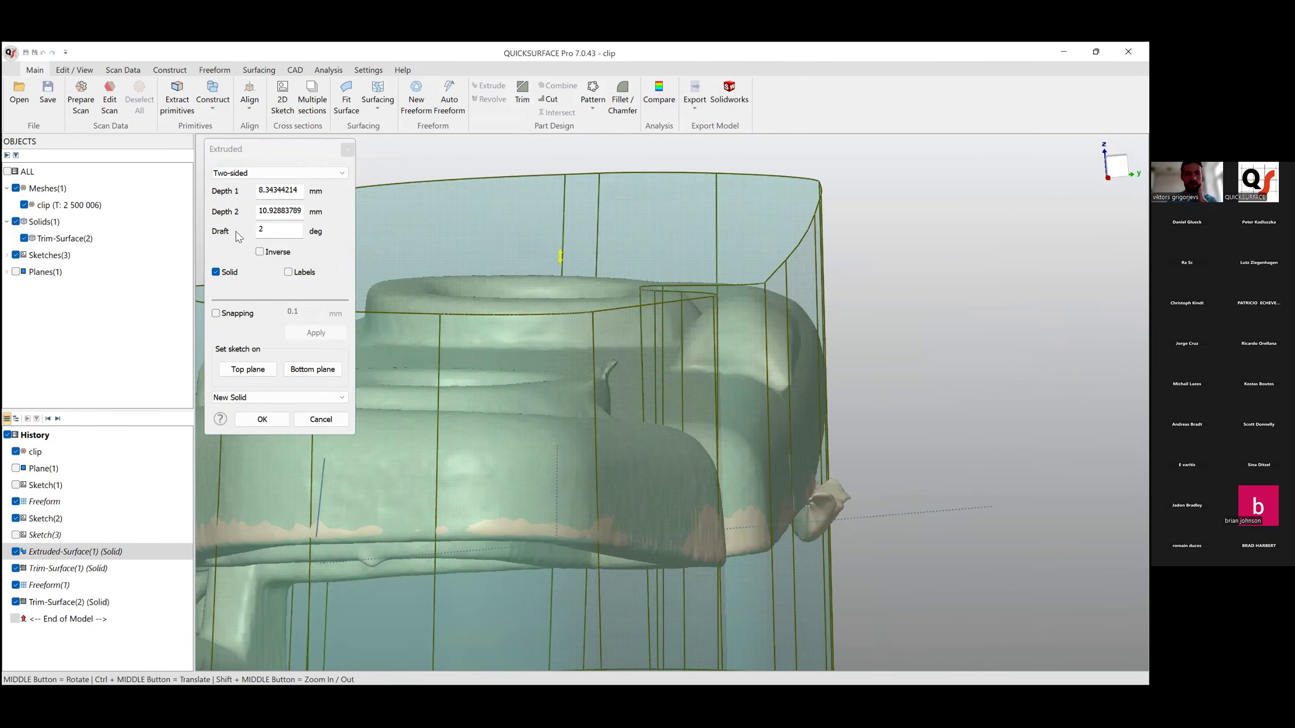
# Try a draft angle of 5 degrees on the extrusion and check its side walls against the scan.
pyautogui.doubleClick(265, 230)
pyautogui.write('5')
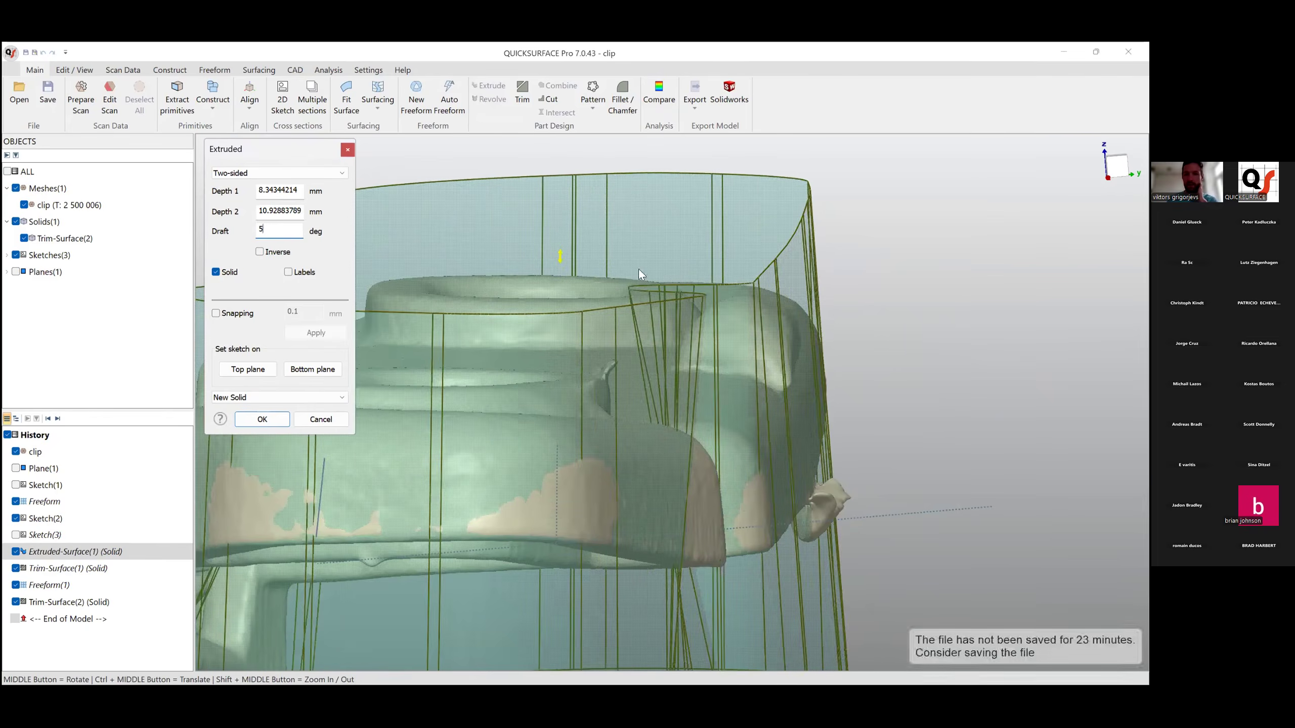
pyautogui.scroll(-5, 753, 394)
pyautogui.moveTo(752, 393); pyautogui.dragTo(282, 232, button='middle')
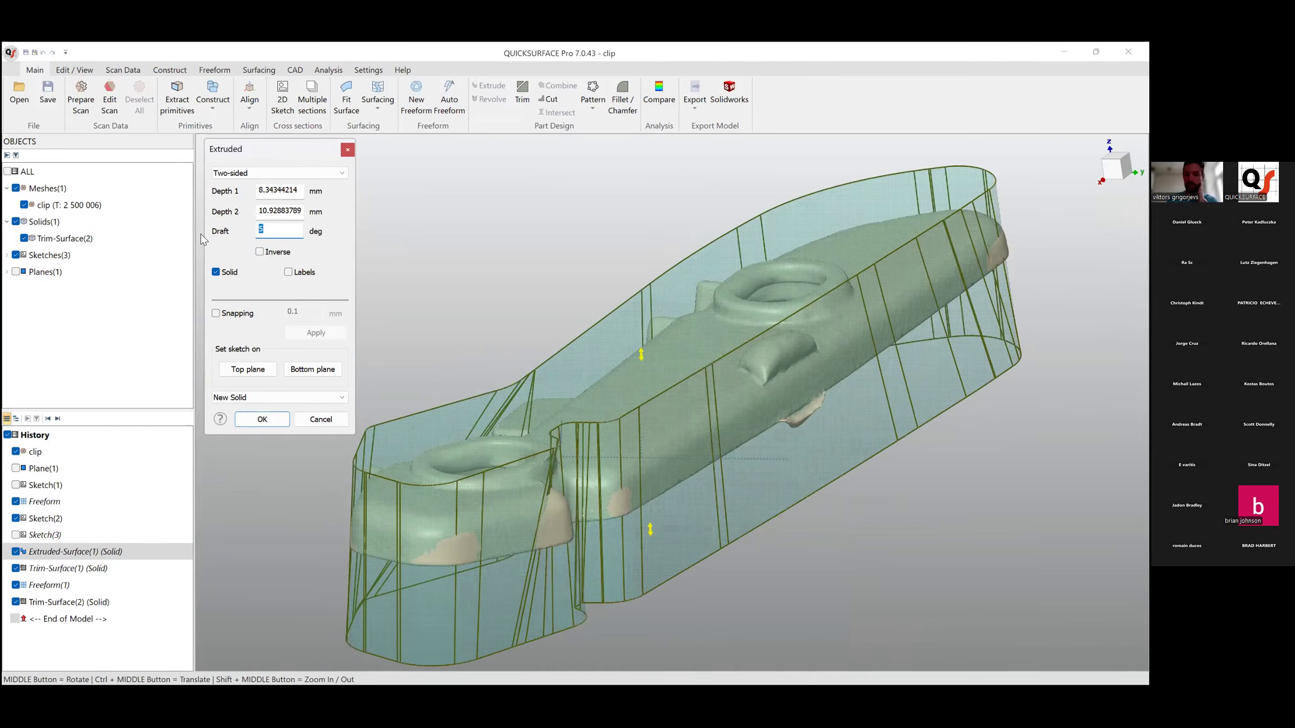
# Set the extrusion's draft angle to 4 degrees, apply the edit, and check the rebuilt solid from both sides.
pyautogui.write('4')
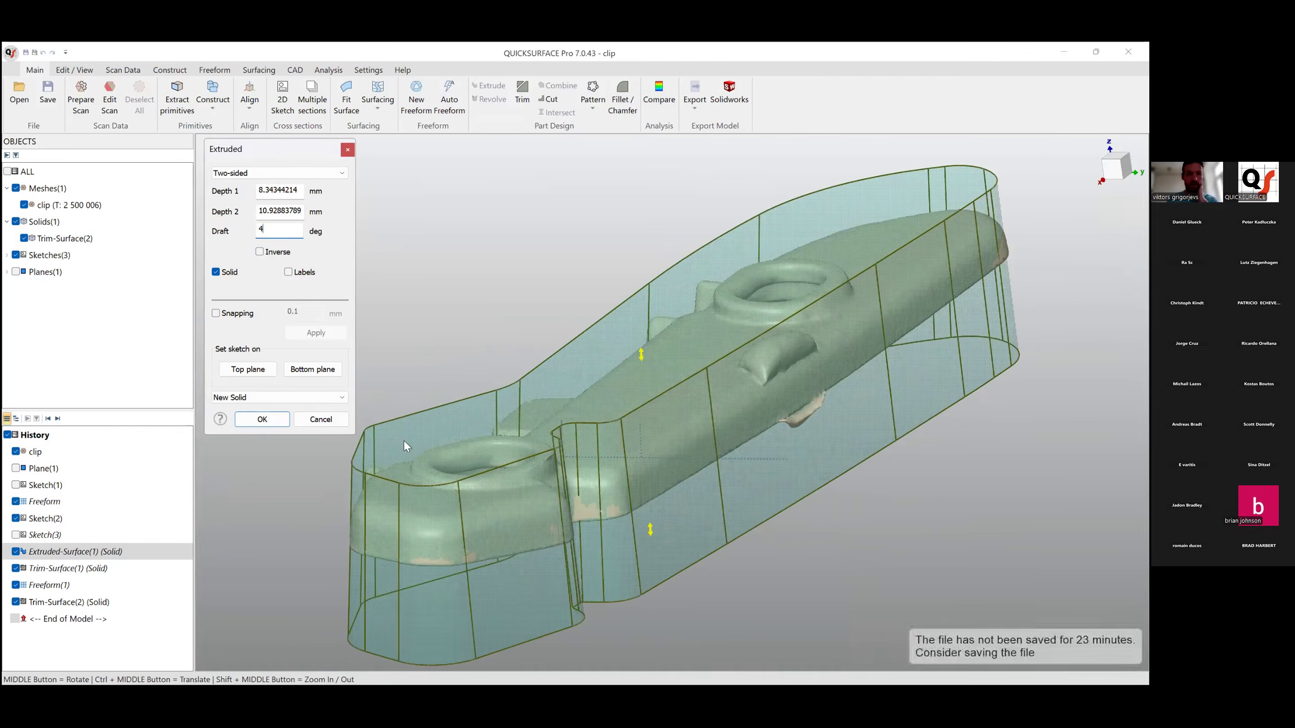
pyautogui.moveTo(847, 422); pyautogui.dragTo(959, 408, button='middle')
pyautogui.click(261, 420)
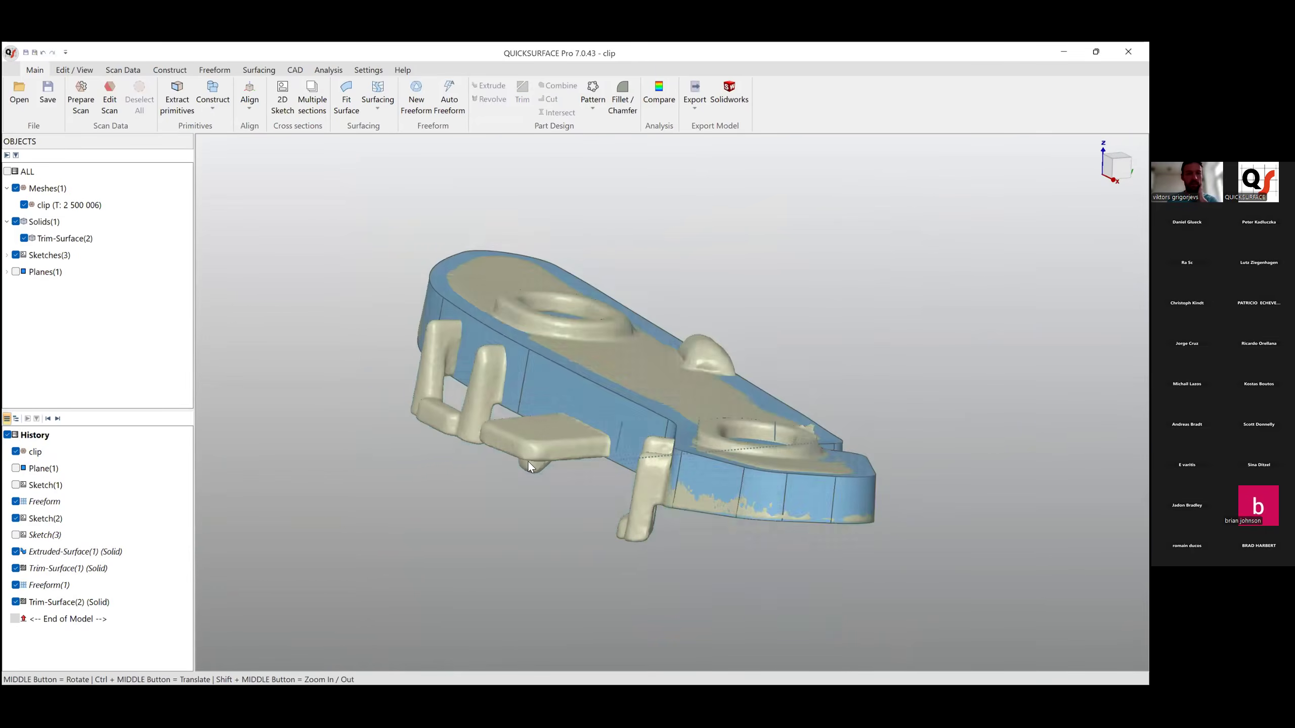
pyautogui.moveTo(664, 466); pyautogui.dragTo(730, 462, button='middle')
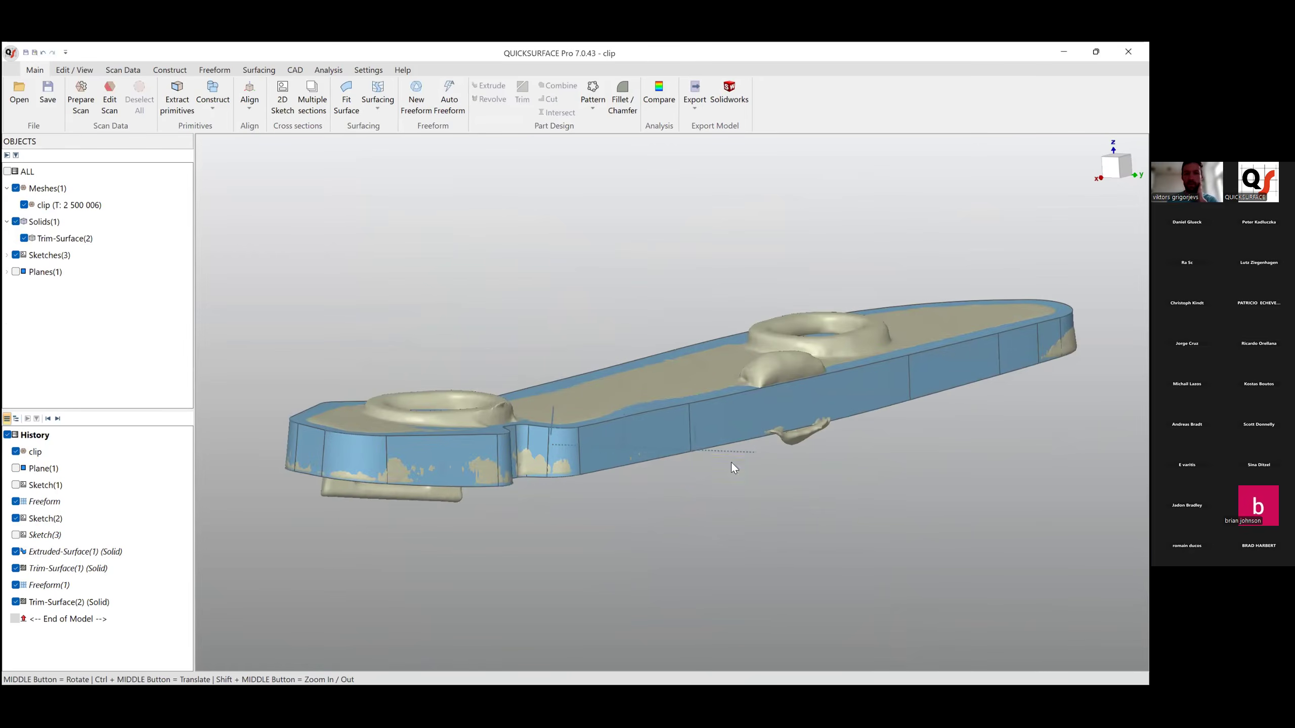
# Compare the 4-degree drafted solid with the scan at 0.1 mm tolerance and inspect the deviation along both side walls.
pyautogui.click(658, 97)
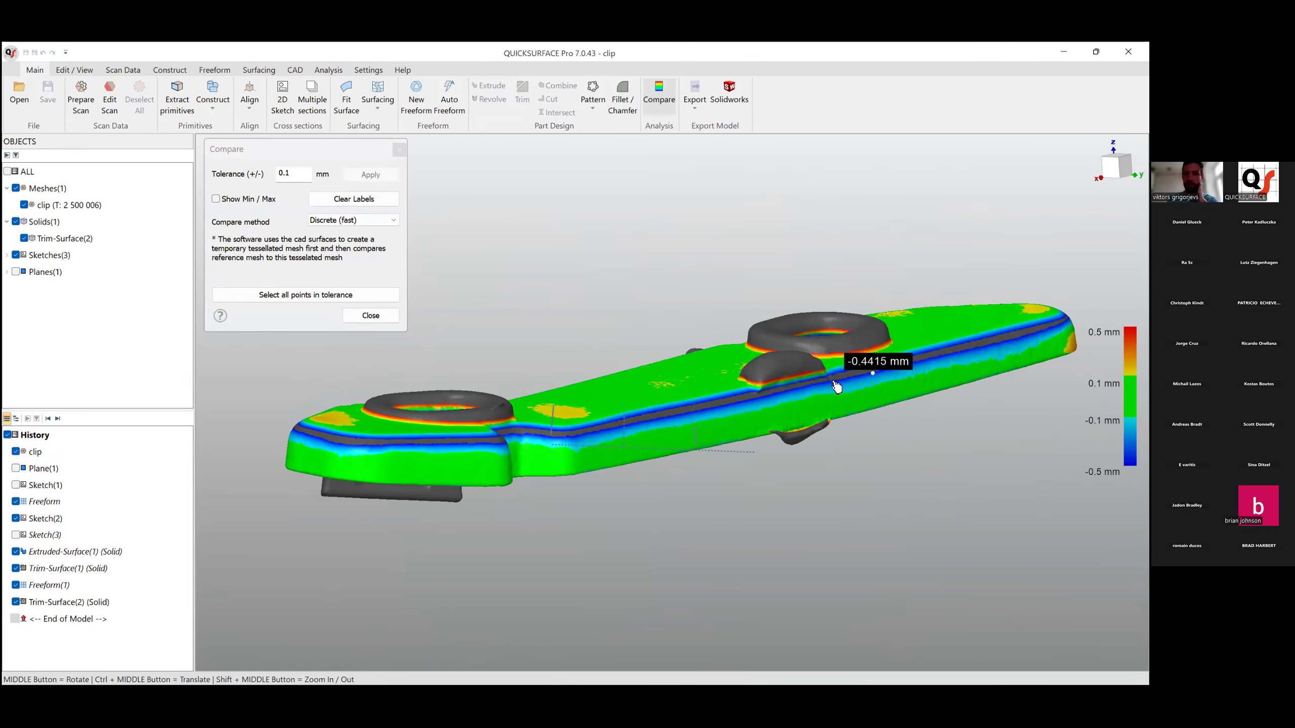
pyautogui.moveTo(563, 455); pyautogui.dragTo(713, 466, button='middle')
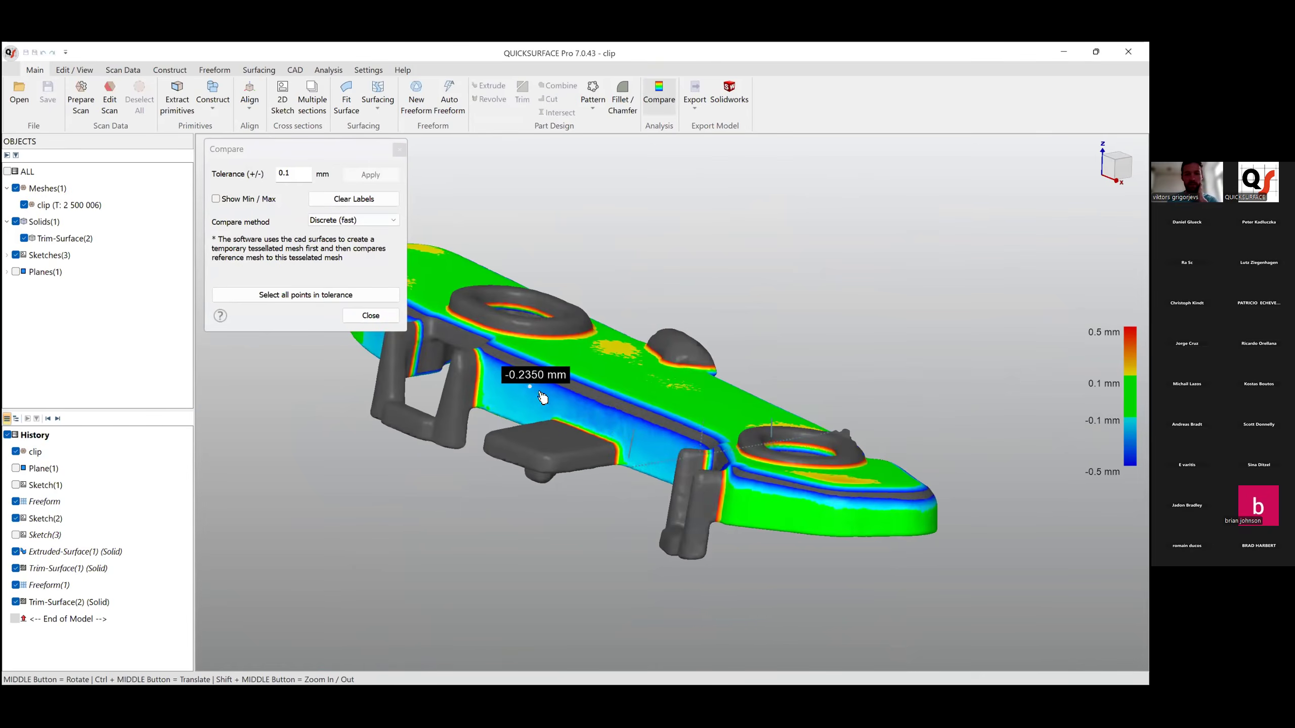
pyautogui.scroll(-3, 616, 421)
pyautogui.scroll(2, 555, 407)
pyautogui.moveTo(545, 407); pyautogui.dragTo(637, 502, button='middle')
pyautogui.scroll(-3, 574, 436)
pyautogui.scroll(3, 563, 418)
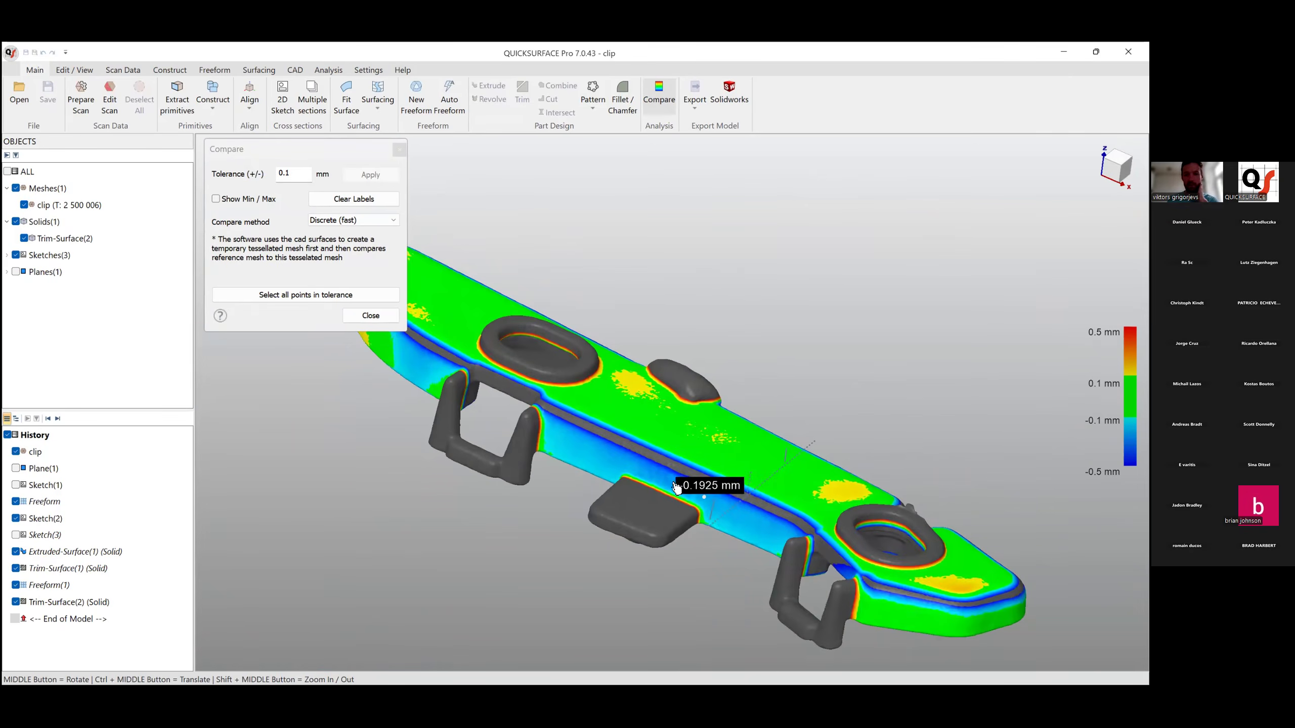
pyautogui.moveTo(754, 502); pyautogui.dragTo(508, 426, button='middle')
pyautogui.moveTo(631, 462); pyautogui.dragTo(663, 465, button='middle')
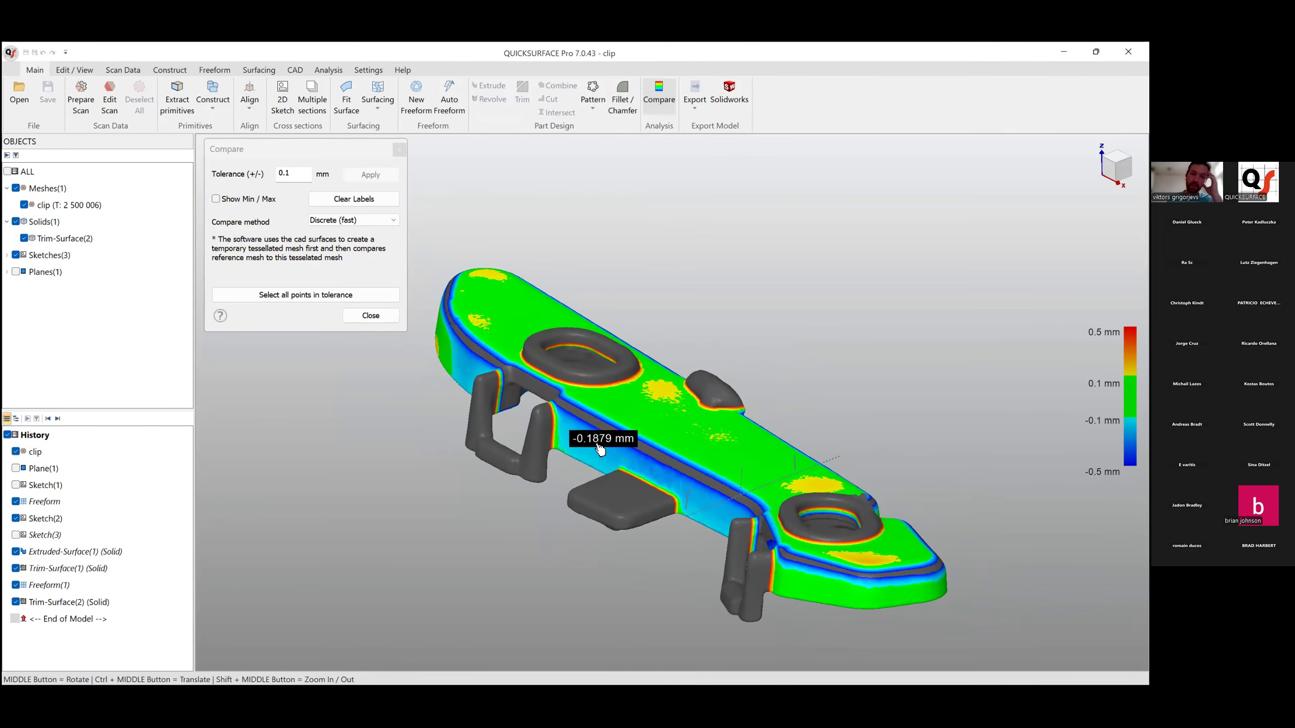
pyautogui.scroll(-4, 705, 491)
pyautogui.scroll(3, 790, 516)
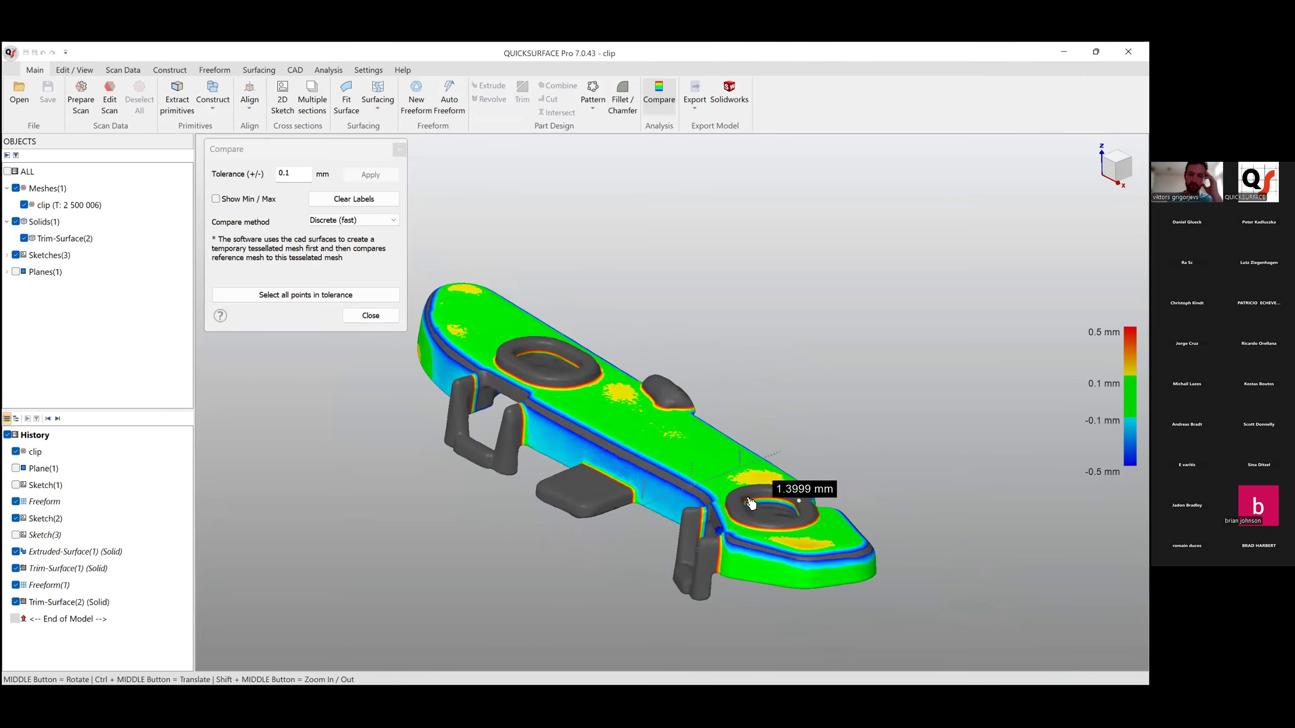
pyautogui.click(371, 315)
# Try to fillet the solid's whole upper edge loop at 1.65 mm with the toleranced deviation display on.
pyautogui.moveTo(893, 501); pyautogui.dragTo(663, 508, button='middle')
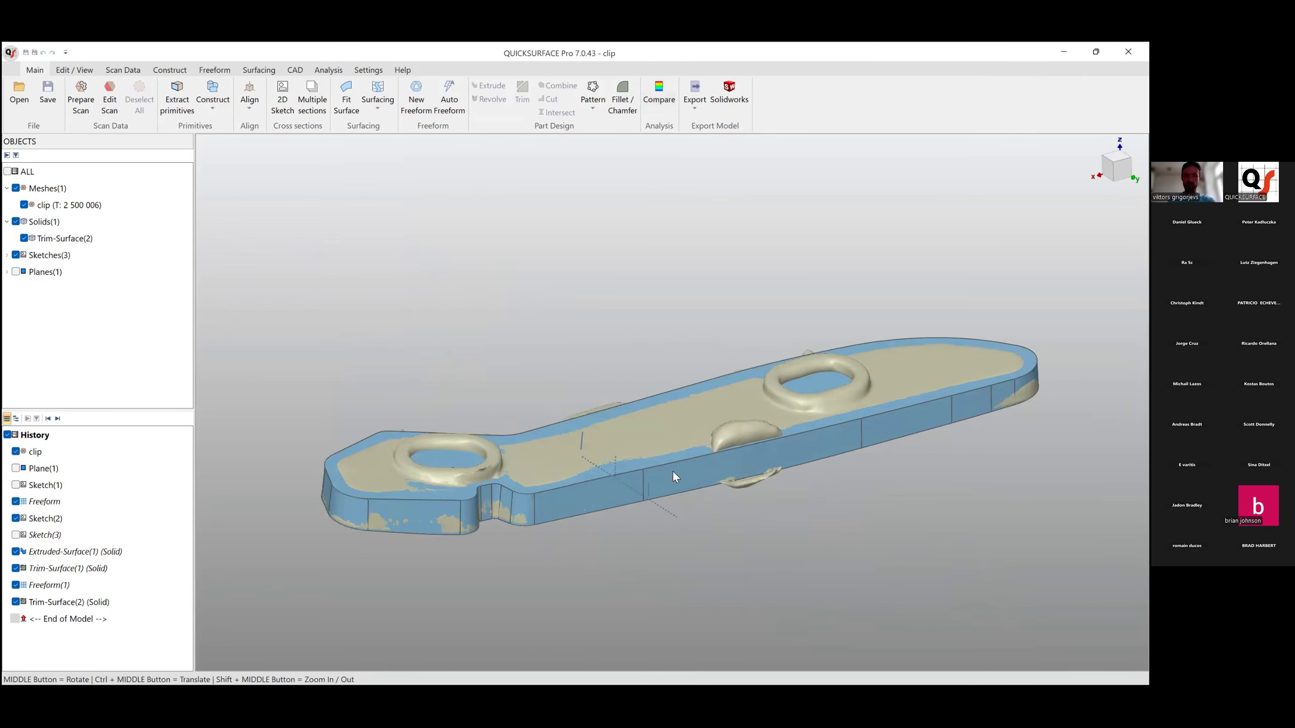
pyautogui.click(675, 447)
pyautogui.click(697, 435)
pyautogui.click(692, 459)
pyautogui.scroll(2, 576, 454)
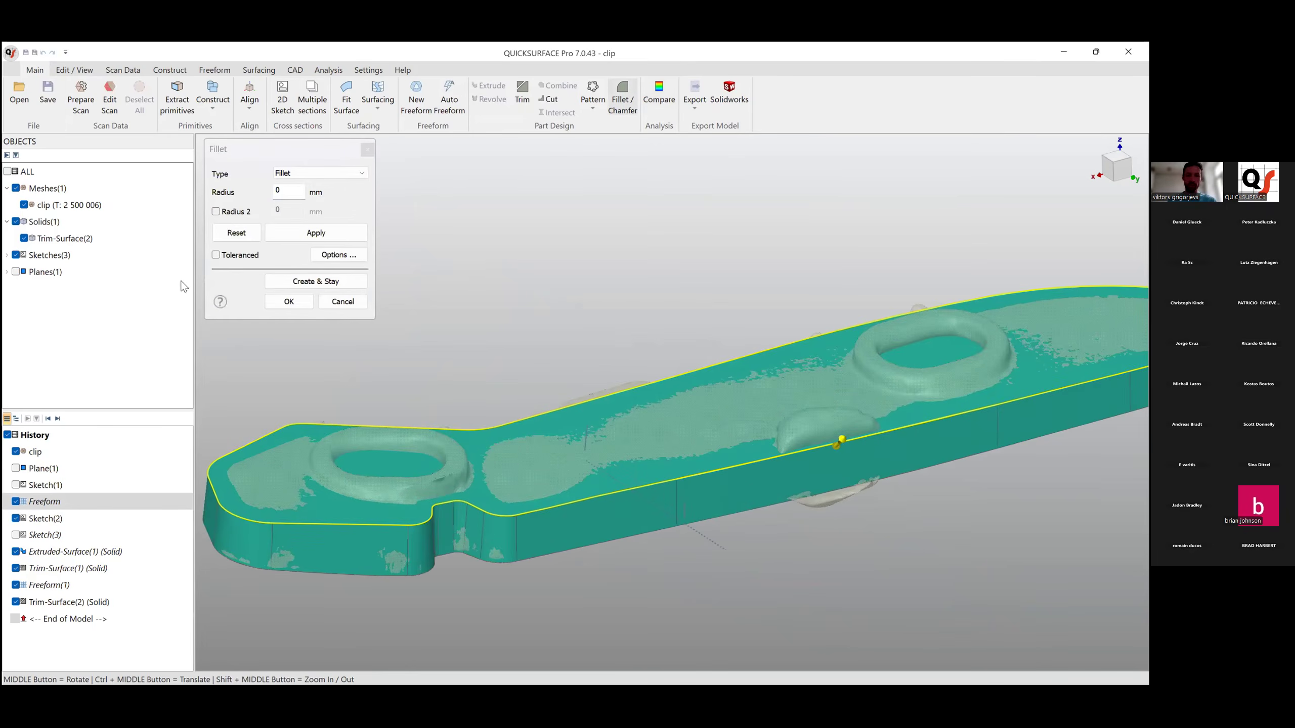
pyautogui.press('t')
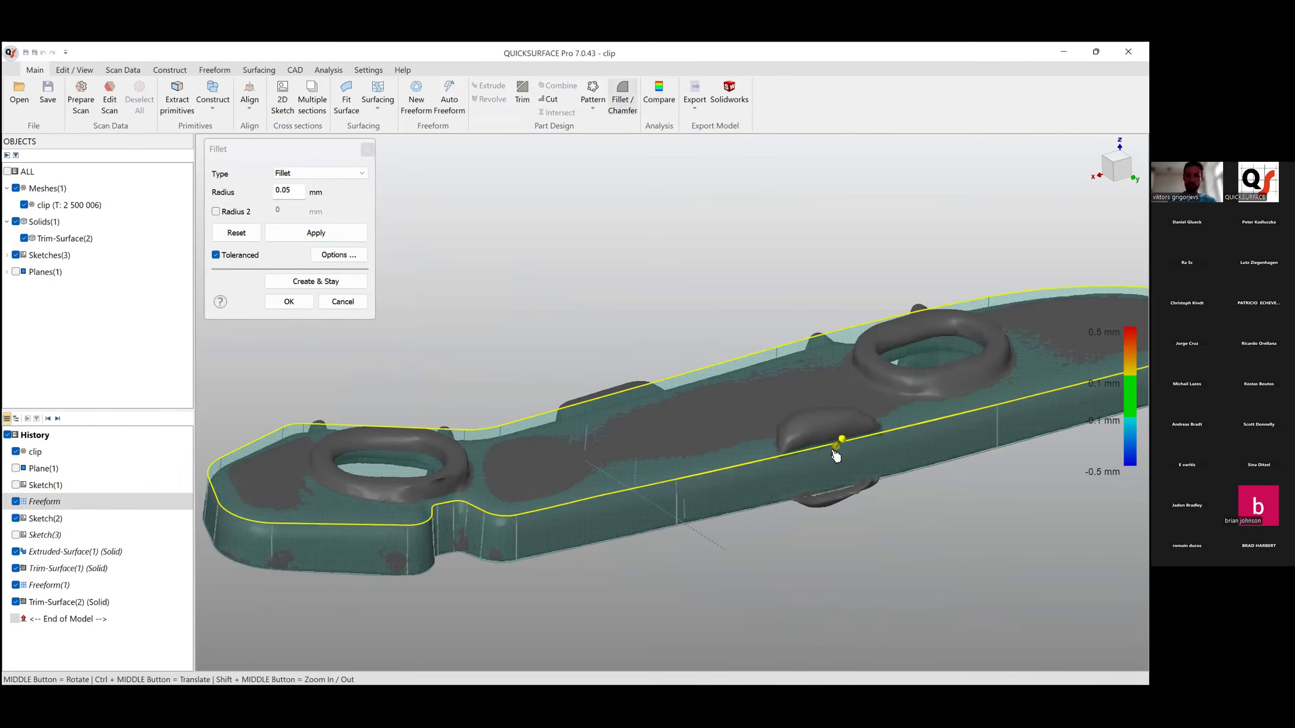
pyautogui.moveTo(835, 456); pyautogui.dragTo(831, 458)
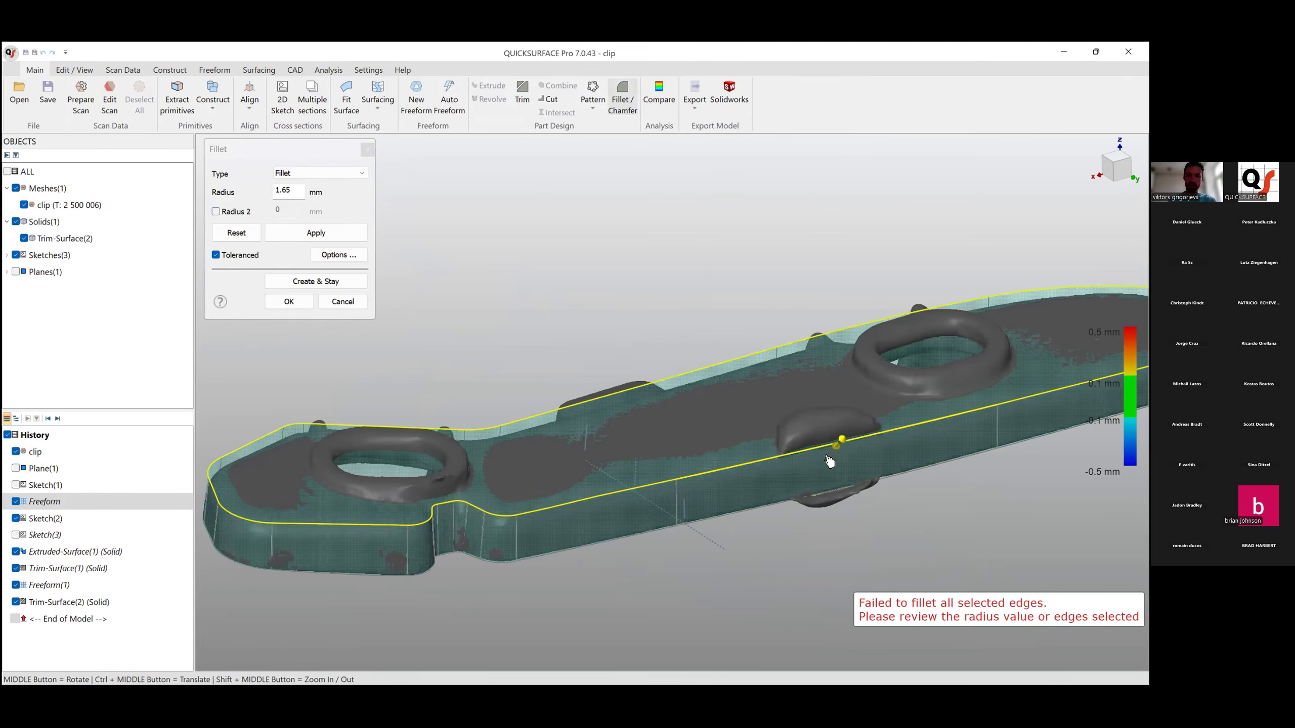
pyautogui.scroll(-3, 869, 428)
pyautogui.moveTo(945, 419); pyautogui.dragTo(636, 506, button='middle')
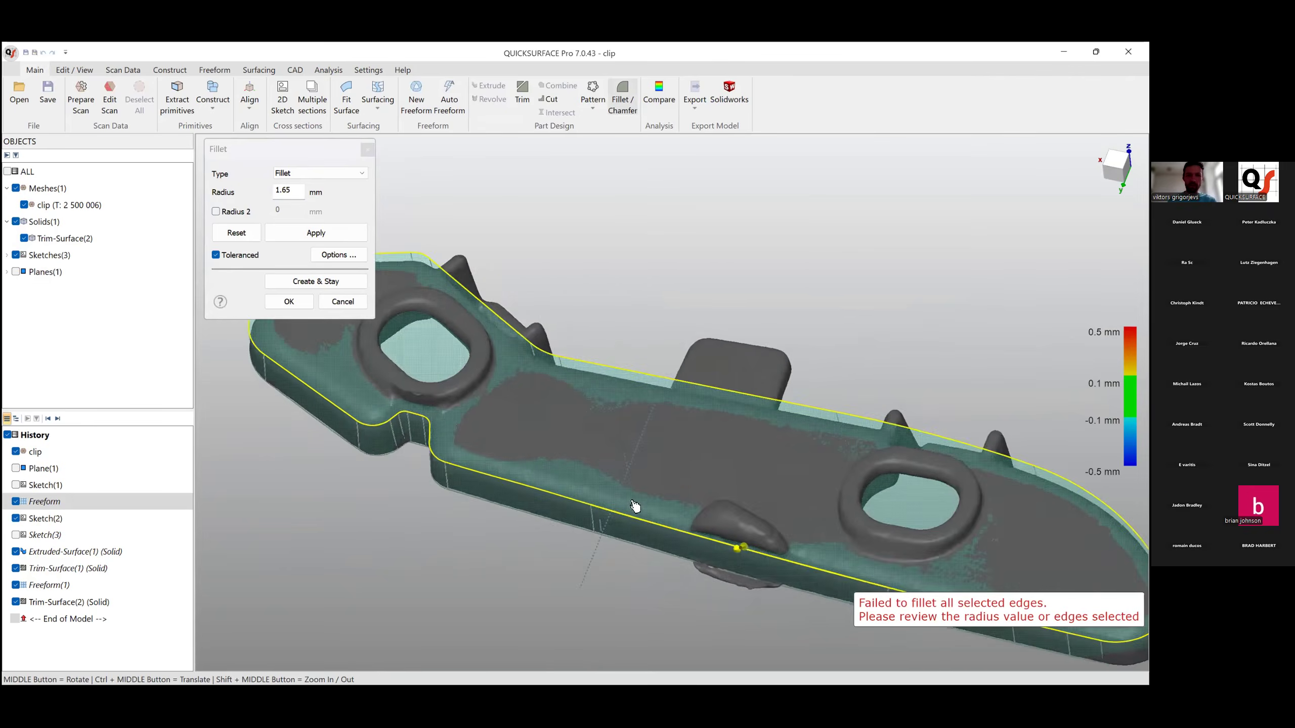
# Try smaller fillet radii of 0.5 and 0.1 mm on the upper edge loop and abandon the fillet.
pyautogui.scroll(5, 645, 485)
pyautogui.scroll(4, 735, 466)
pyautogui.scroll(-6, 735, 466)
pyautogui.keyDown('ctrl'); pyautogui.moveTo(834, 501); pyautogui.dragTo(657, 435, button='middle'); pyautogui.keyUp('ctrl')
pyautogui.scroll(1, 658, 435)
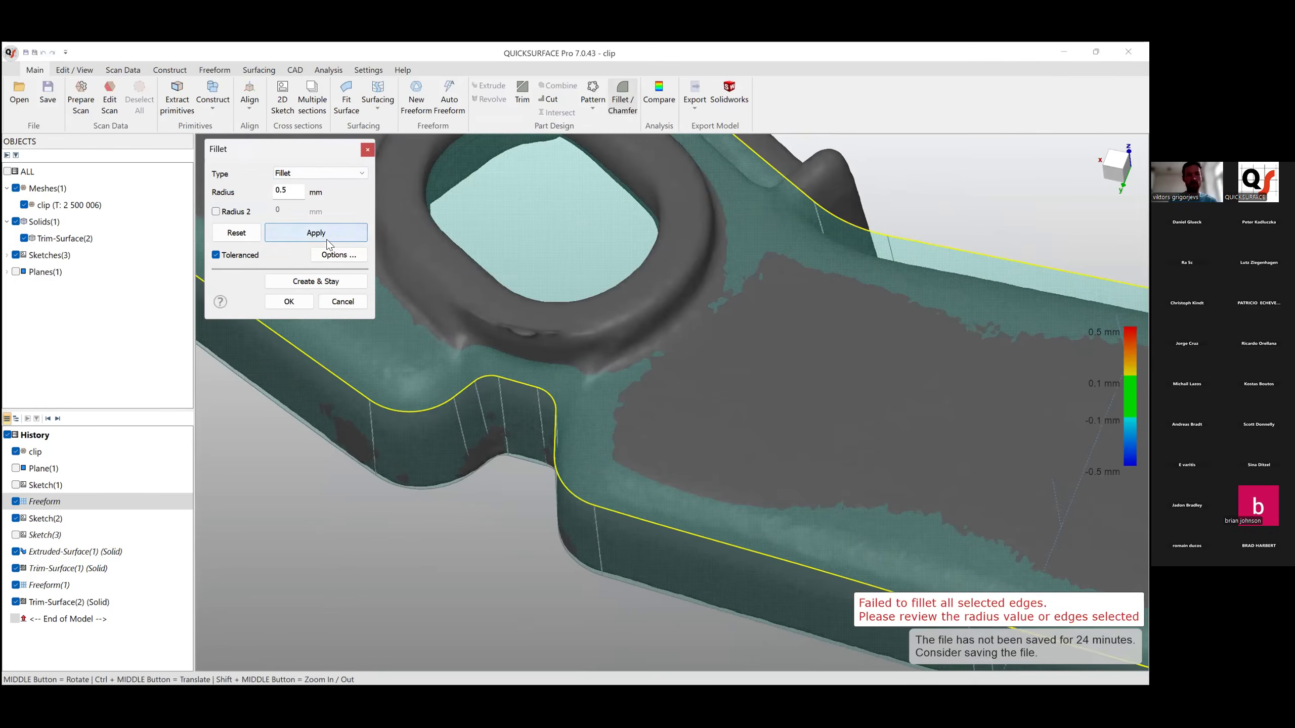
pyautogui.scroll(-5, 746, 408)
pyautogui.keyDown('ctrl'); pyautogui.moveTo(774, 397); pyautogui.dragTo(720, 414, button='middle'); pyautogui.keyUp('ctrl')
pyautogui.keyDown('ctrl'); pyautogui.moveTo(806, 435); pyautogui.dragTo(661, 431, button='middle'); pyautogui.keyUp('ctrl')
pyautogui.scroll(-3, 717, 414)
pyautogui.scroll(2, 662, 431)
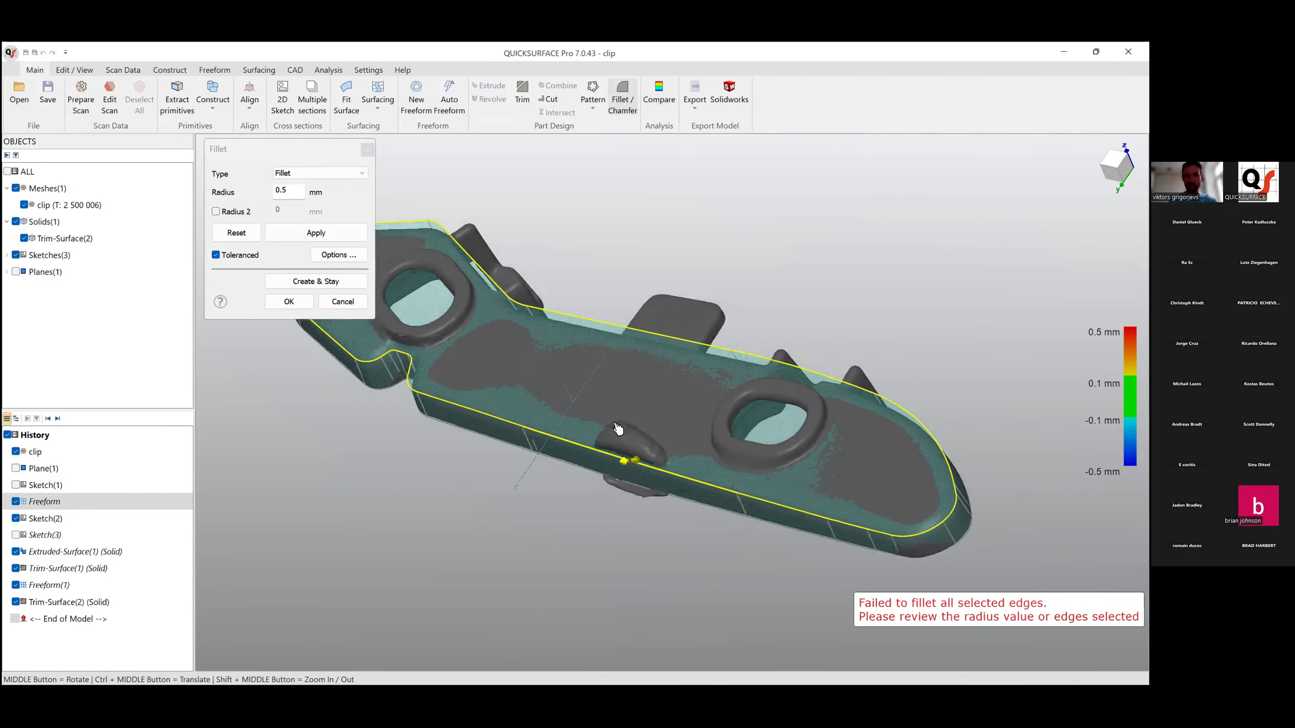
pyautogui.keyDown('ctrl'); pyautogui.moveTo(513, 361); pyautogui.dragTo(604, 401, button='middle'); pyautogui.keyUp('ctrl')
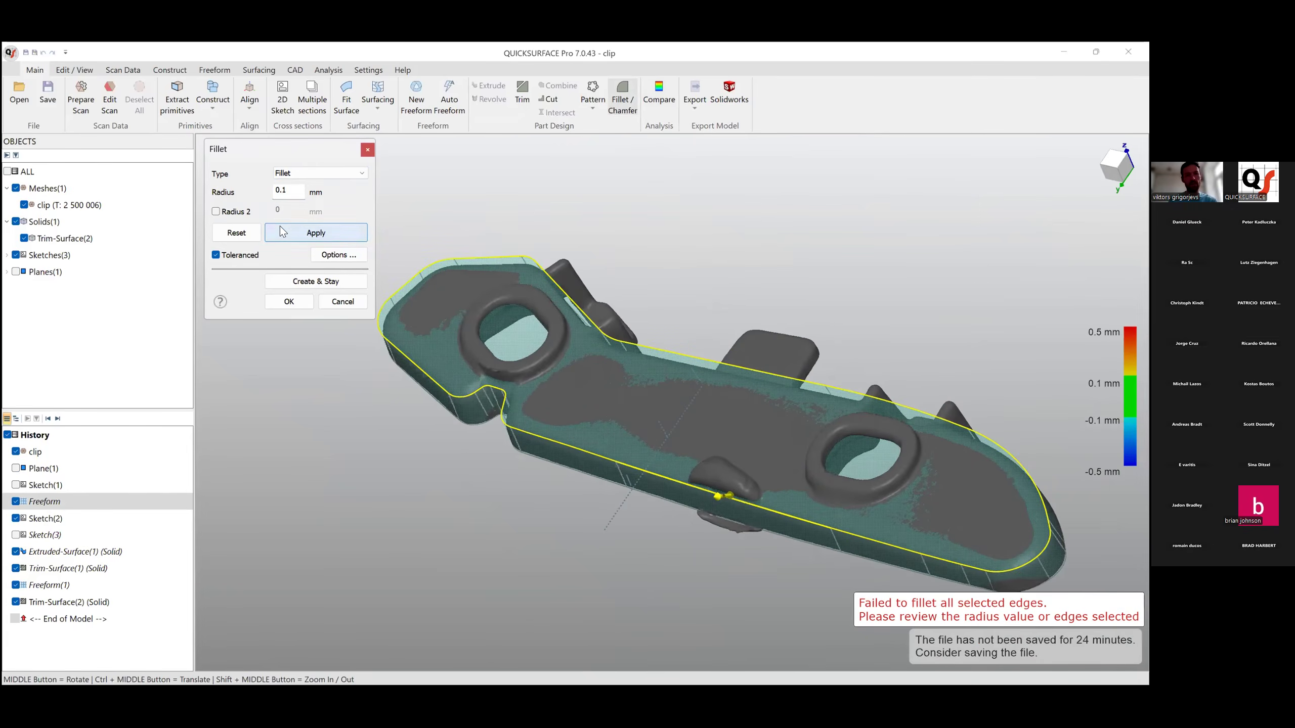
pyautogui.click(342, 301)
# Examine the solid's upper edge and the notch beside the ring for geometry that could block the fillet.
pyautogui.moveTo(556, 377); pyautogui.dragTo(388, 428, button='middle')
pyautogui.scroll(5, 466, 452)
pyautogui.scroll(-5, 512, 429)
pyautogui.moveTo(583, 441); pyautogui.dragTo(743, 465, button='middle')
pyautogui.moveTo(847, 410); pyautogui.dragTo(590, 341, button='middle')
pyautogui.moveTo(599, 439); pyautogui.dragTo(662, 555, button='middle')
pyautogui.scroll(5, 465, 531)
pyautogui.scroll(-3, 660, 551)
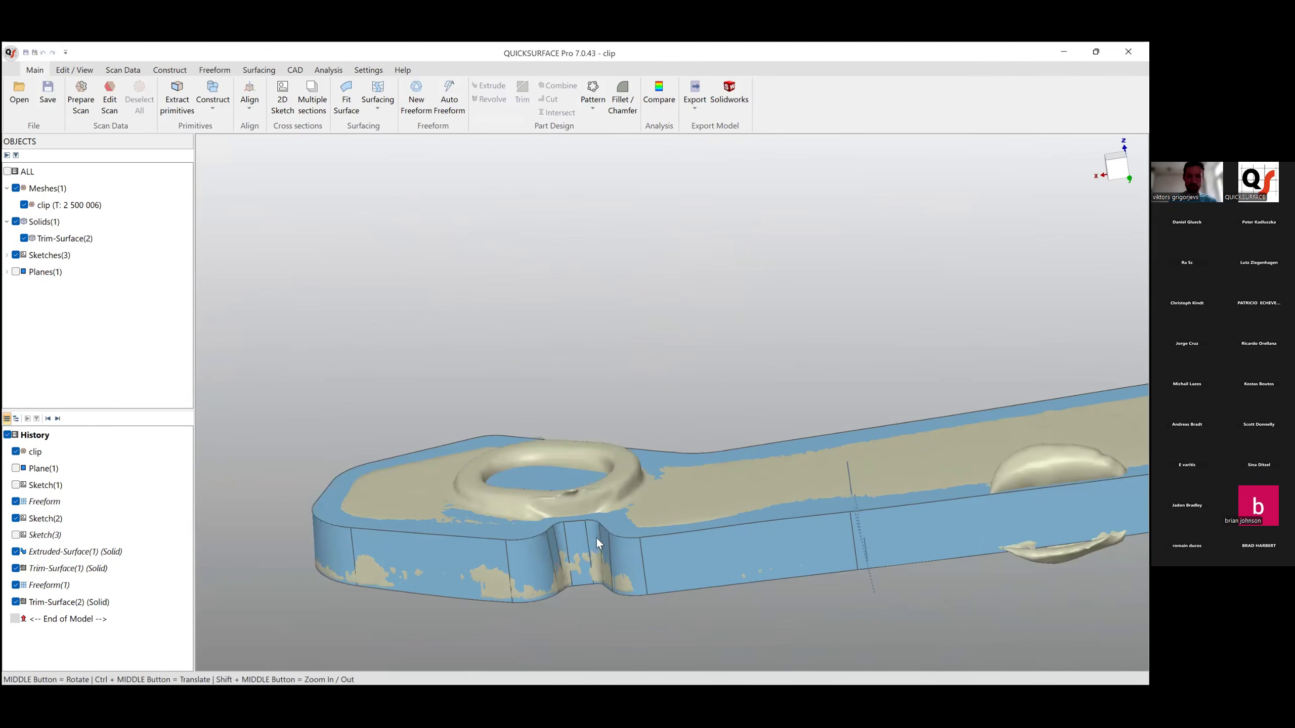
pyautogui.scroll(5, 581, 531)
pyautogui.moveTo(498, 535)
pyautogui.mouseDown(button='middle')
pyautogui.moveTo(792, 508)
pyautogui.moveTo(515, 497)
pyautogui.moveTo(636, 491)
pyautogui.moveTo(568, 447)
pyautogui.moveTo(775, 448)
pyautogui.moveTo(502, 527)
pyautogui.moveTo(566, 501)
pyautogui.moveTo(560, 465)
pyautogui.mouseUp(button='middle')
pyautogui.scroll(3, 482, 480)
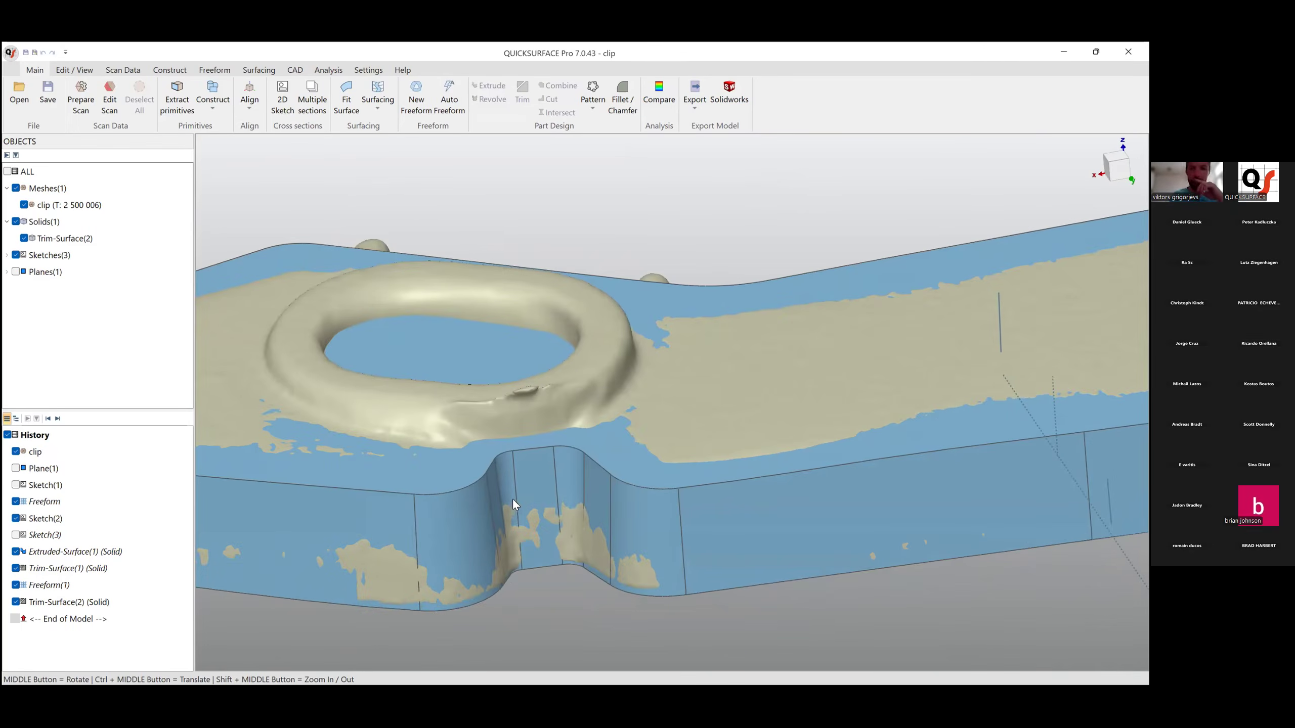
pyautogui.moveTo(606, 396); pyautogui.dragTo(656, 467, button='middle')
# Edit the outline sketch so the notch's two small rounded inner corners become sharp, and apply the change to the solid.
pyautogui.click(46, 535)
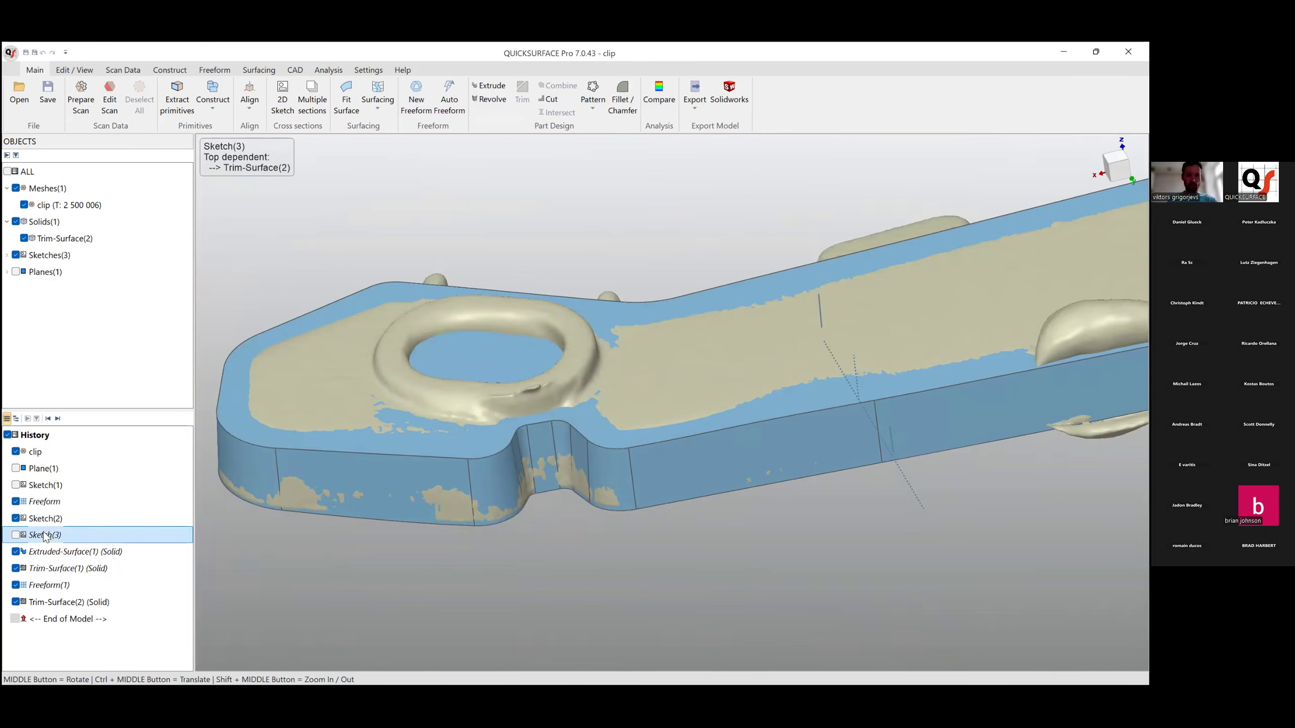
pyautogui.rightClick(47, 531)
pyautogui.click(77, 329)
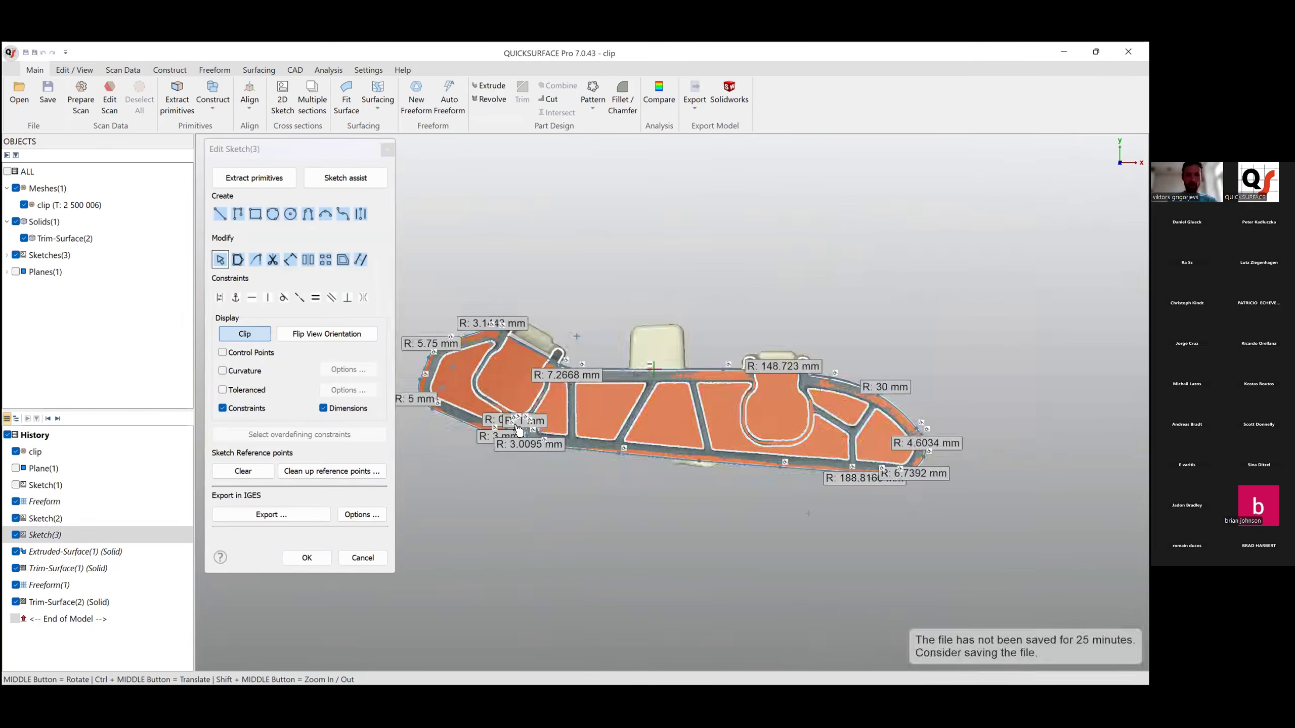
pyautogui.scroll(5, 526, 456)
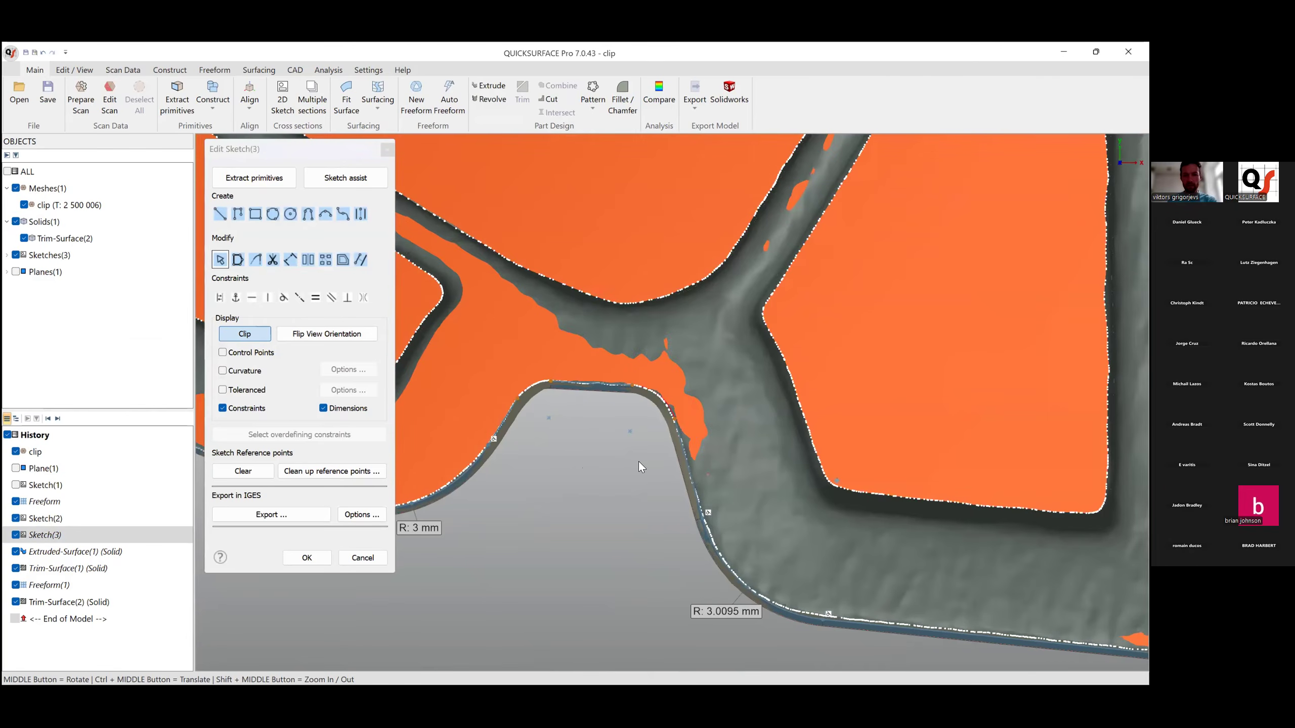
pyautogui.moveTo(632, 385); pyautogui.dragTo(674, 418)
pyautogui.click(306, 564)
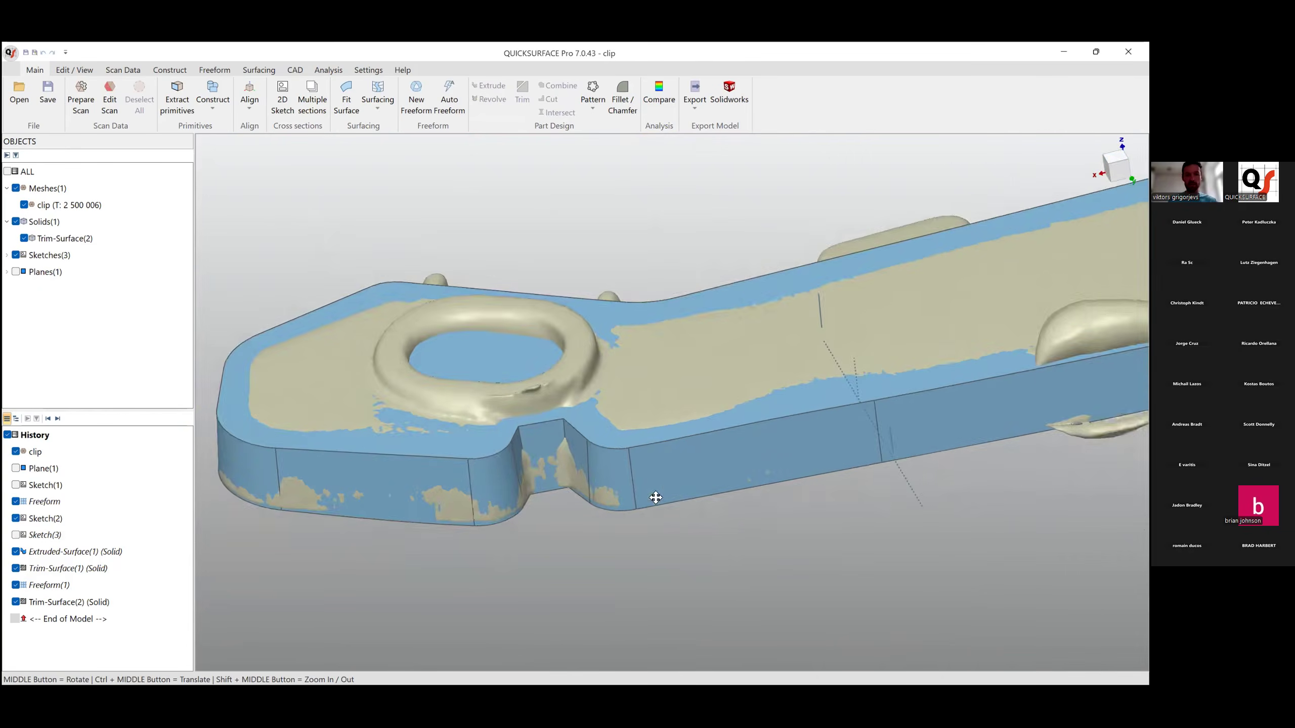
# Fillet the notch's two sharp inner corner edges with a 0.5 mm radius and keep the Fillet command open.
pyautogui.moveTo(655, 497)
pyautogui.mouseDown(button='middle')
pyautogui.moveTo(609, 480)
pyautogui.moveTo(488, 504)
pyautogui.moveTo(596, 466)
pyautogui.moveTo(556, 433)
pyautogui.mouseUp(button='middle')
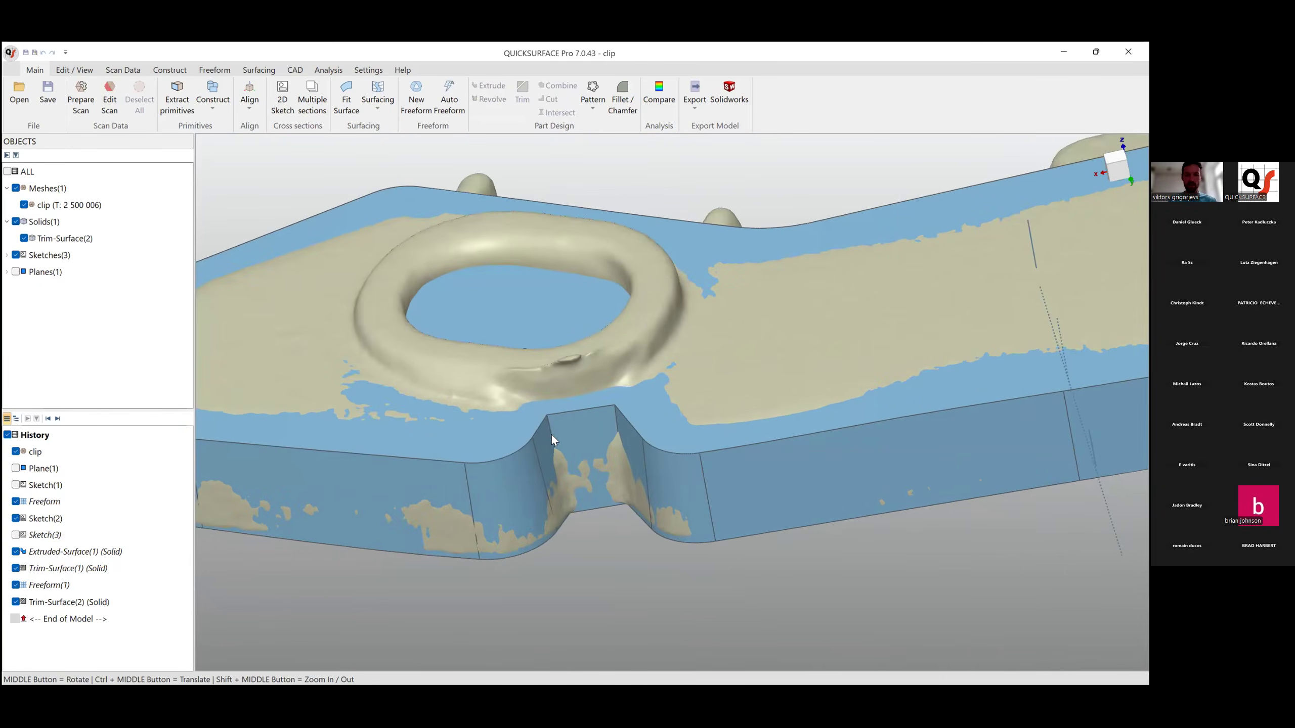
pyautogui.click(597, 438)
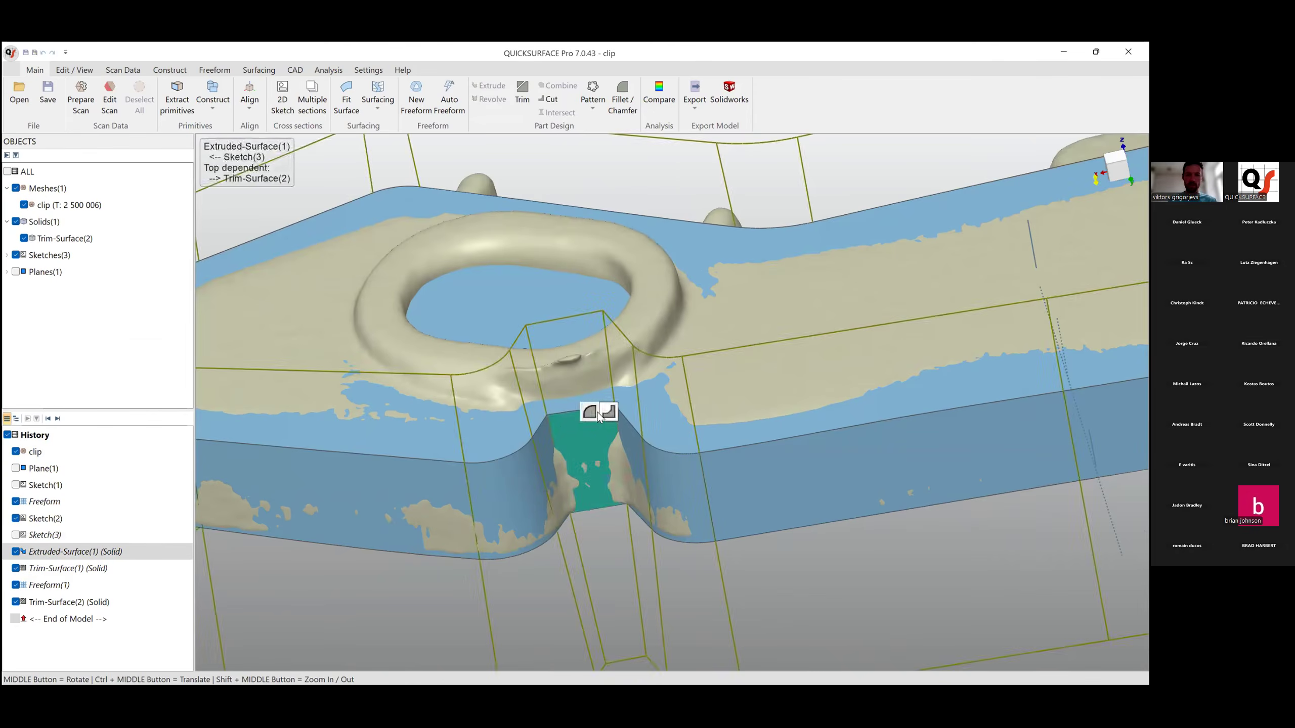
pyautogui.click(608, 414)
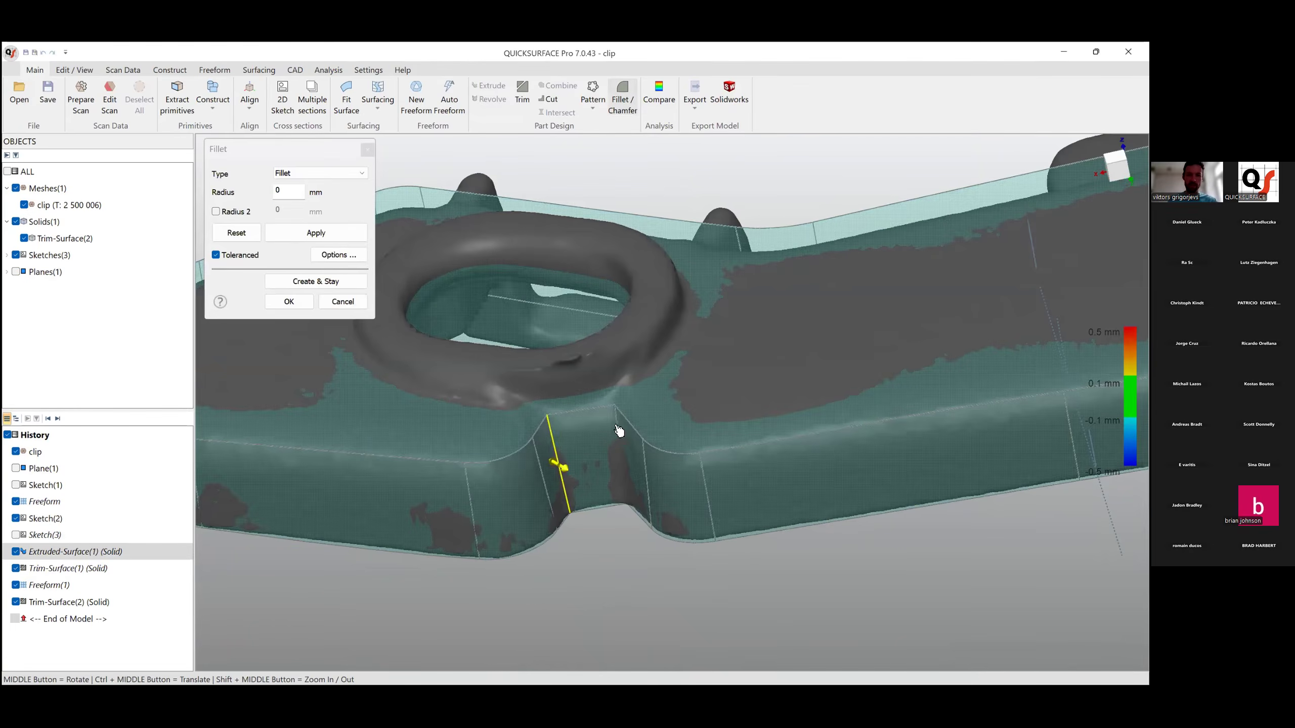
pyautogui.moveTo(572, 475); pyautogui.dragTo(577, 480)
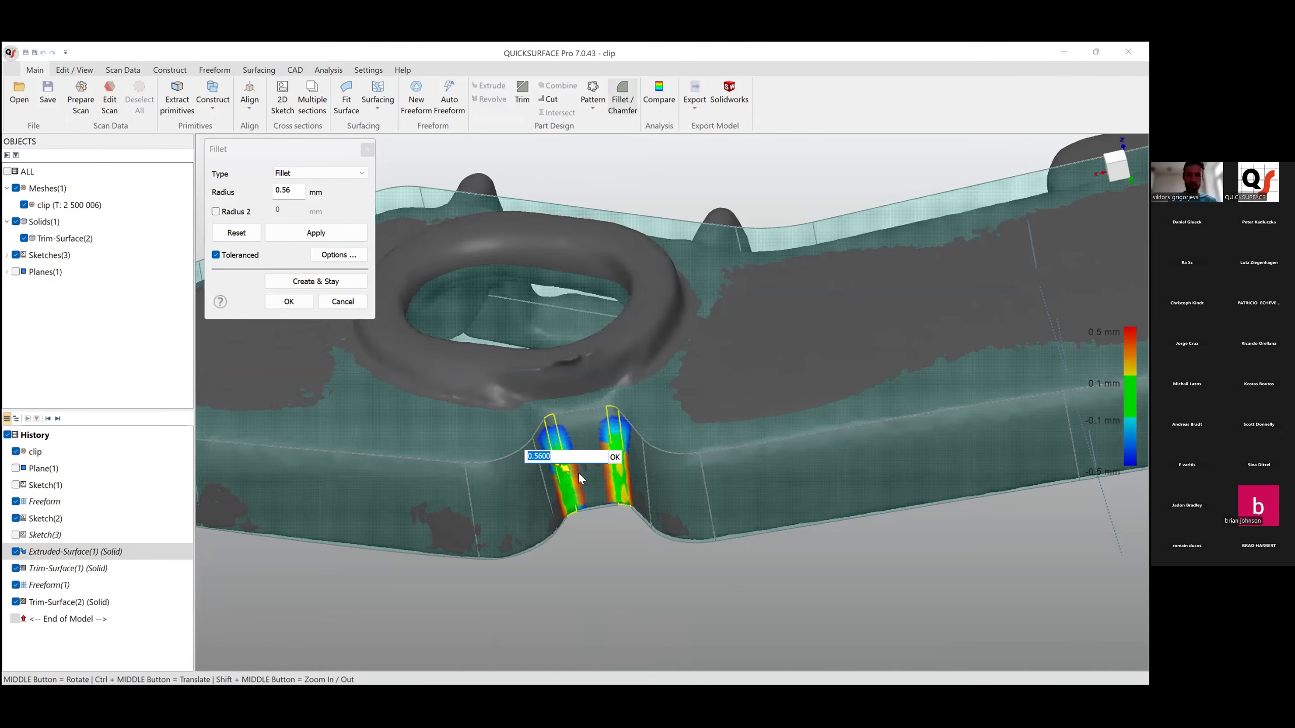
pyautogui.write('0.5')
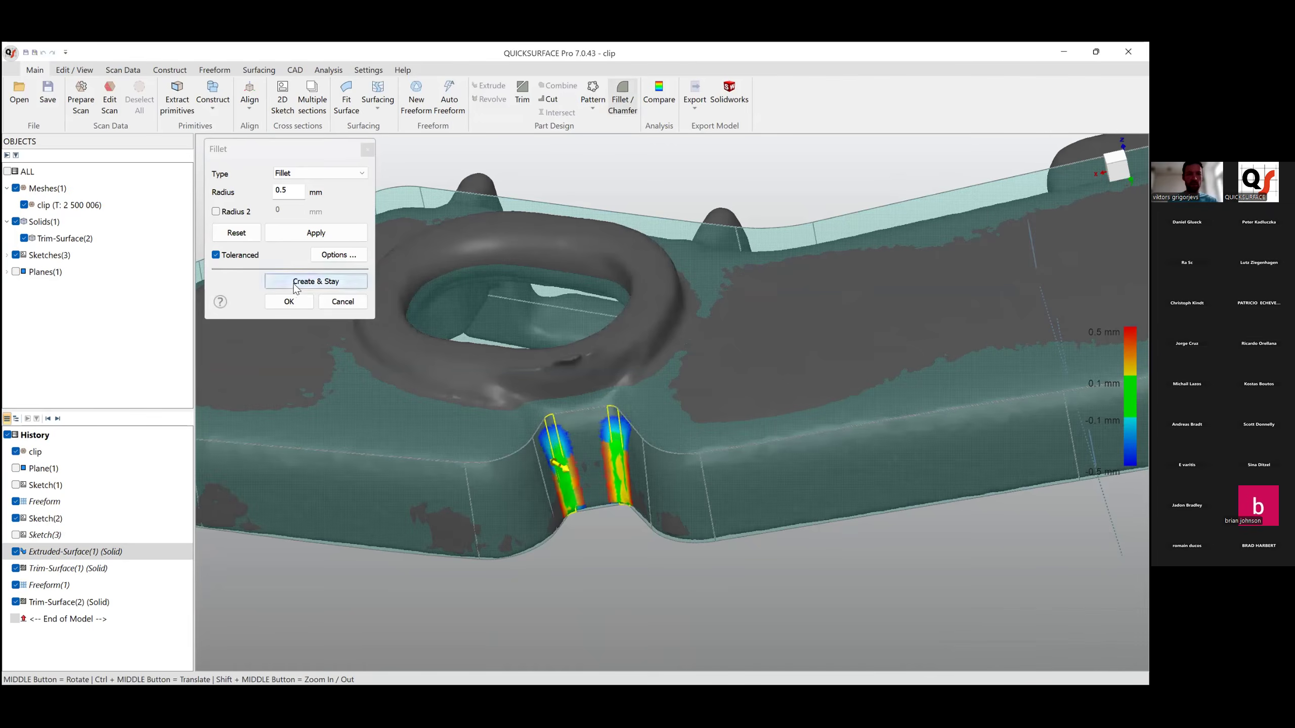
pyautogui.click(308, 282)
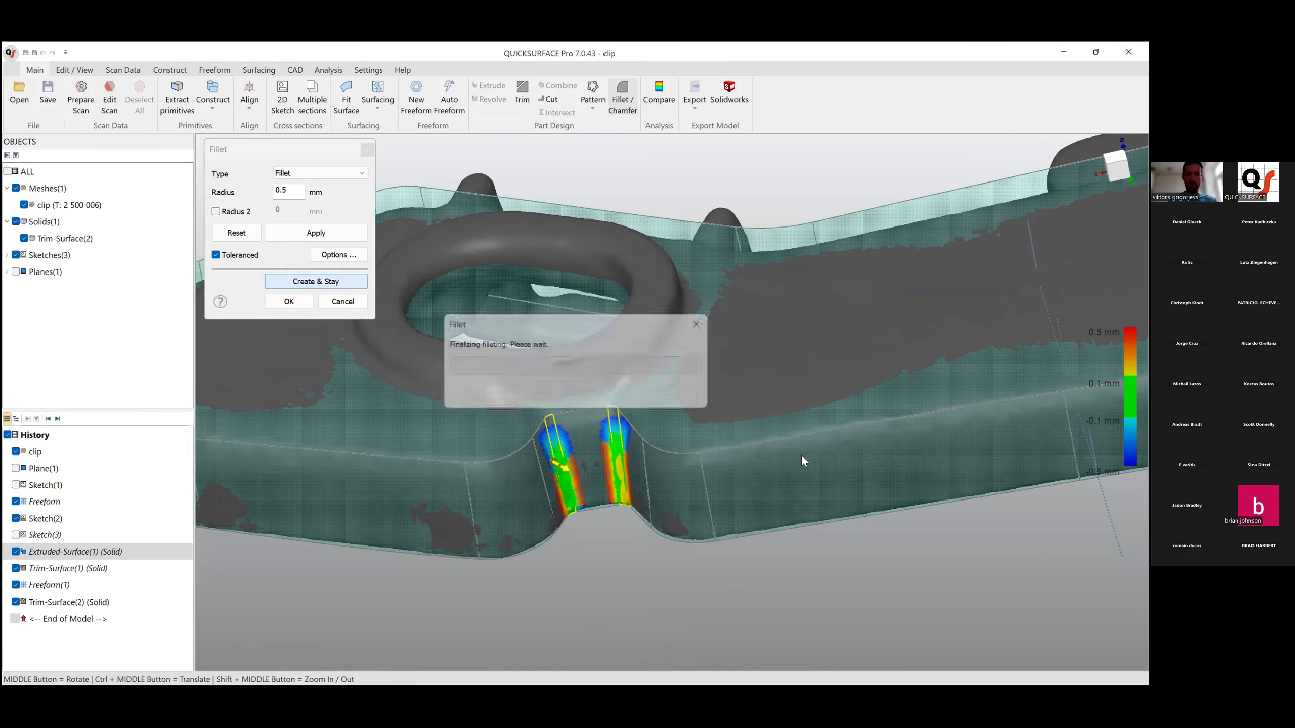
# Try to fillet the solid's upper edge loop again with a radius of 0.39 mm.
pyautogui.scroll(-5, 799, 455)
pyautogui.moveTo(852, 440); pyautogui.dragTo(836, 428, button='middle')
pyautogui.scroll(5, 847, 434)
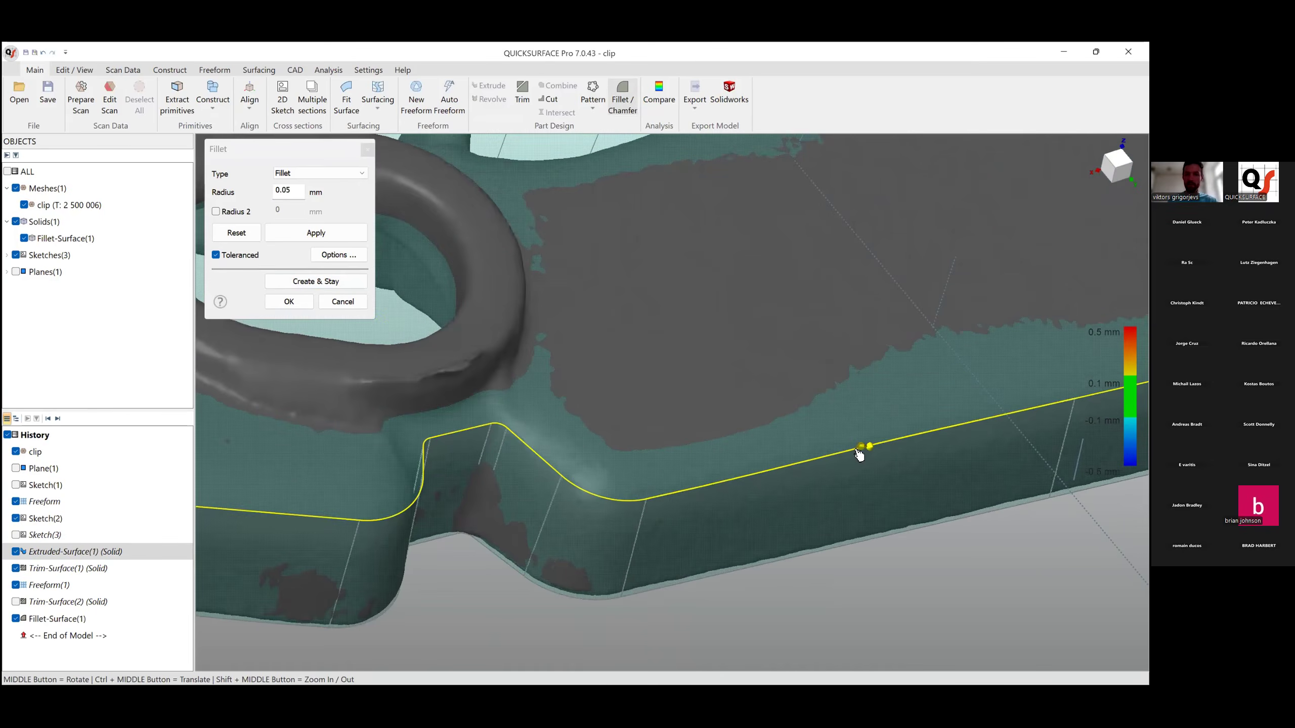
pyautogui.moveTo(858, 453); pyautogui.dragTo(856, 454)
pyautogui.scroll(-5, 783, 468)
pyautogui.moveTo(783, 468); pyautogui.dragTo(811, 291, button='middle')
pyautogui.scroll(10, 900, 349)
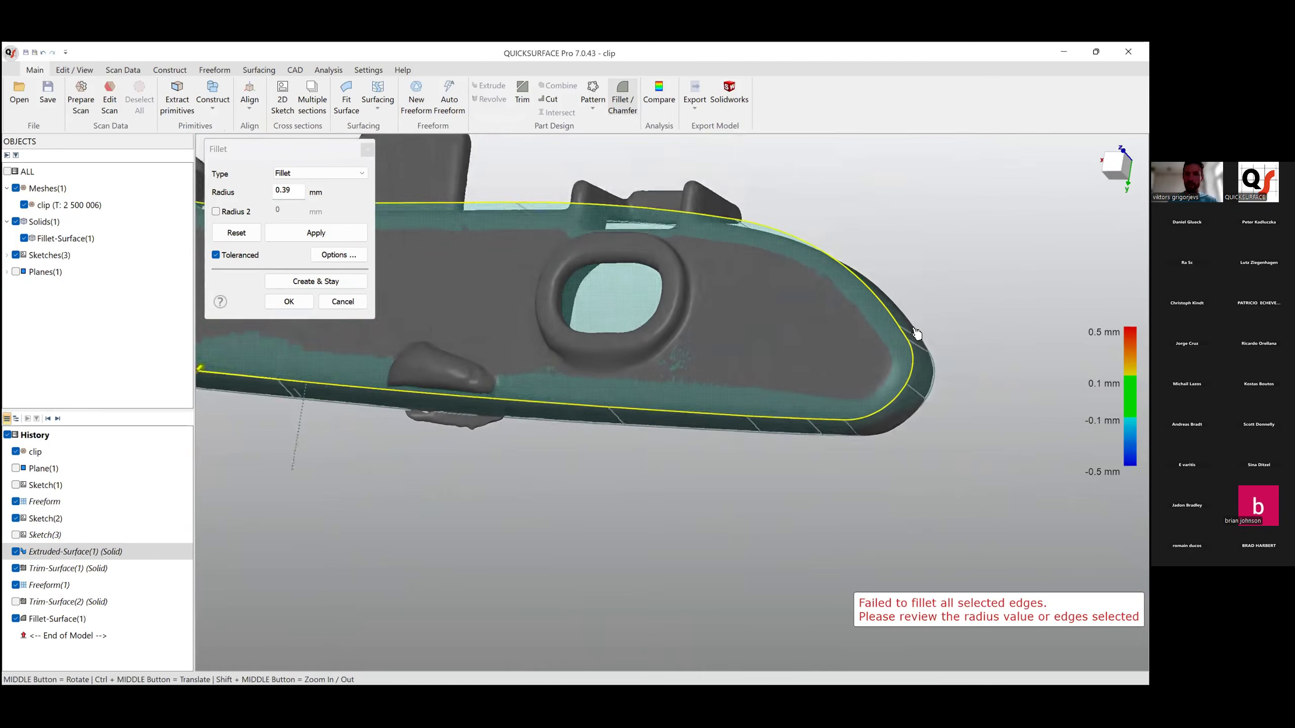
# Inspect the selected upper edge loop around the rounded end, clip loops and notch for problem spots, and cancel the fillet.
pyautogui.scroll(-6, 808, 409)
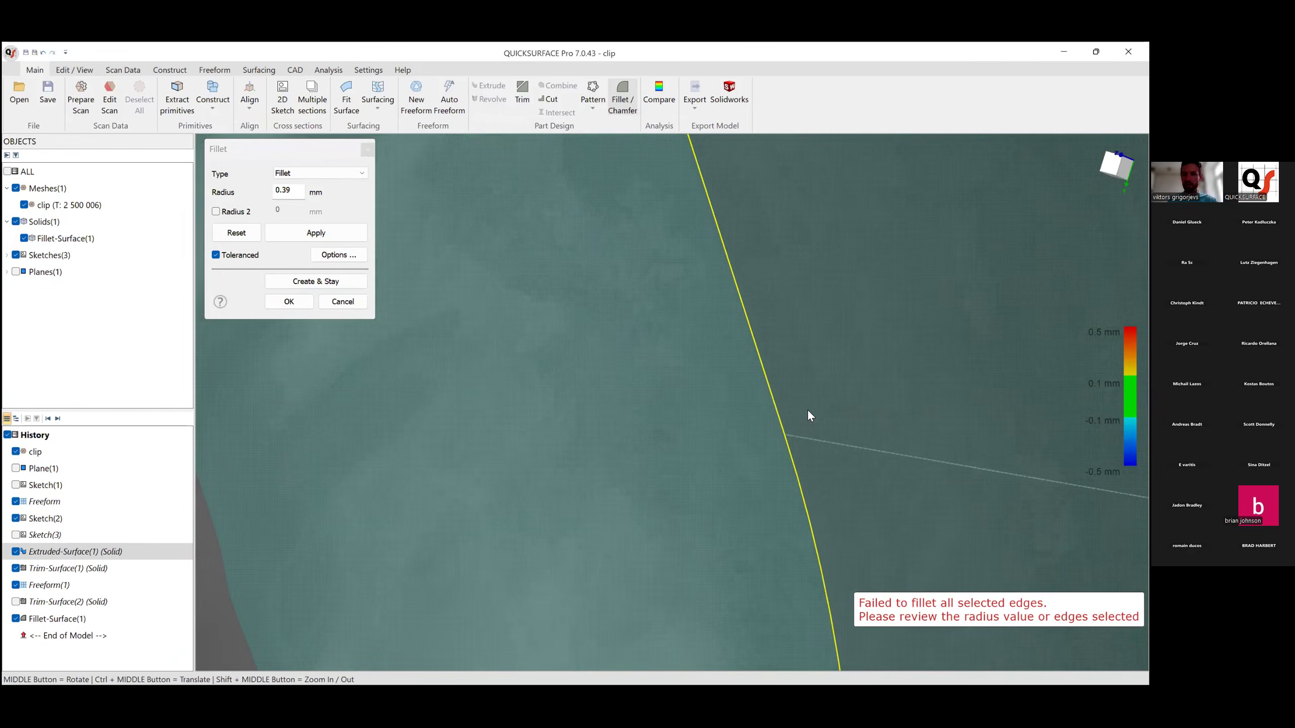
pyautogui.keyDown('ctrl'); pyautogui.moveTo(803, 436); pyautogui.dragTo(529, 342, button='middle'); pyautogui.keyUp('ctrl')
pyautogui.scroll(-6, 529, 343)
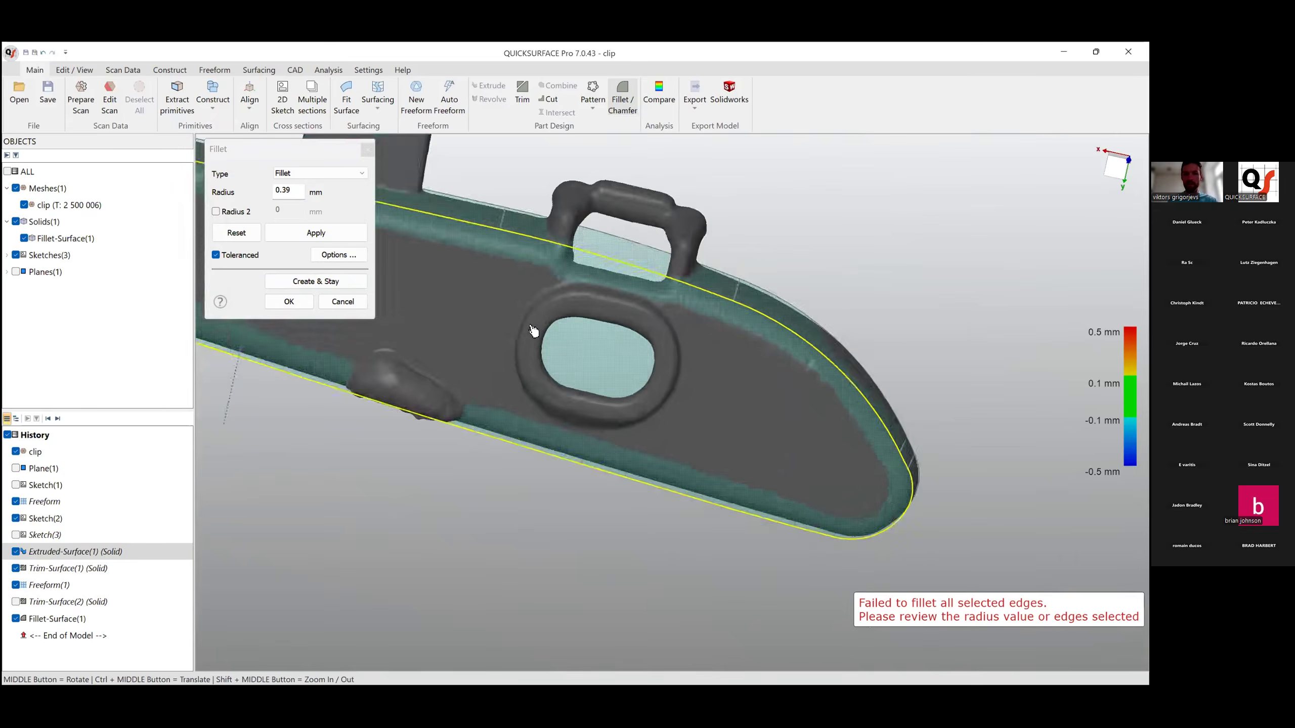
pyautogui.scroll(7, 740, 380)
pyautogui.scroll(8, 737, 399)
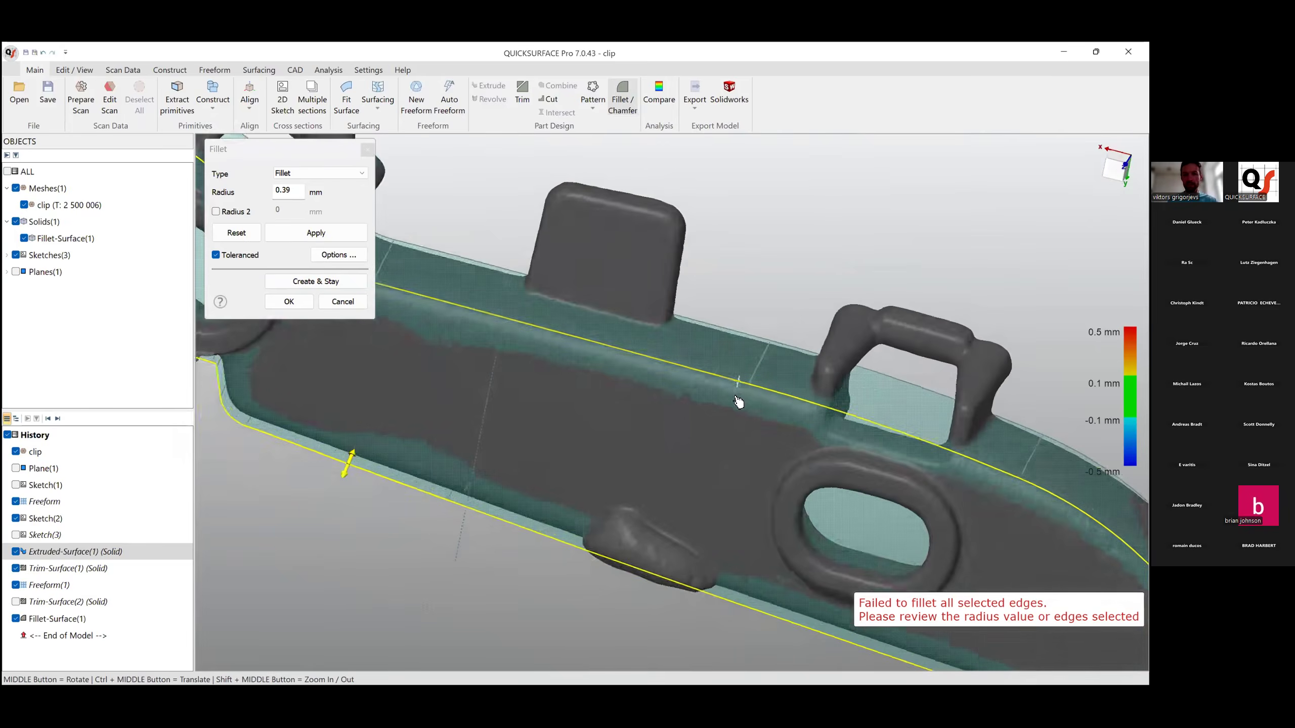
pyautogui.scroll(-4, 728, 366)
pyautogui.moveTo(731, 364); pyautogui.dragTo(822, 434, button='middle')
pyautogui.scroll(6, 822, 434)
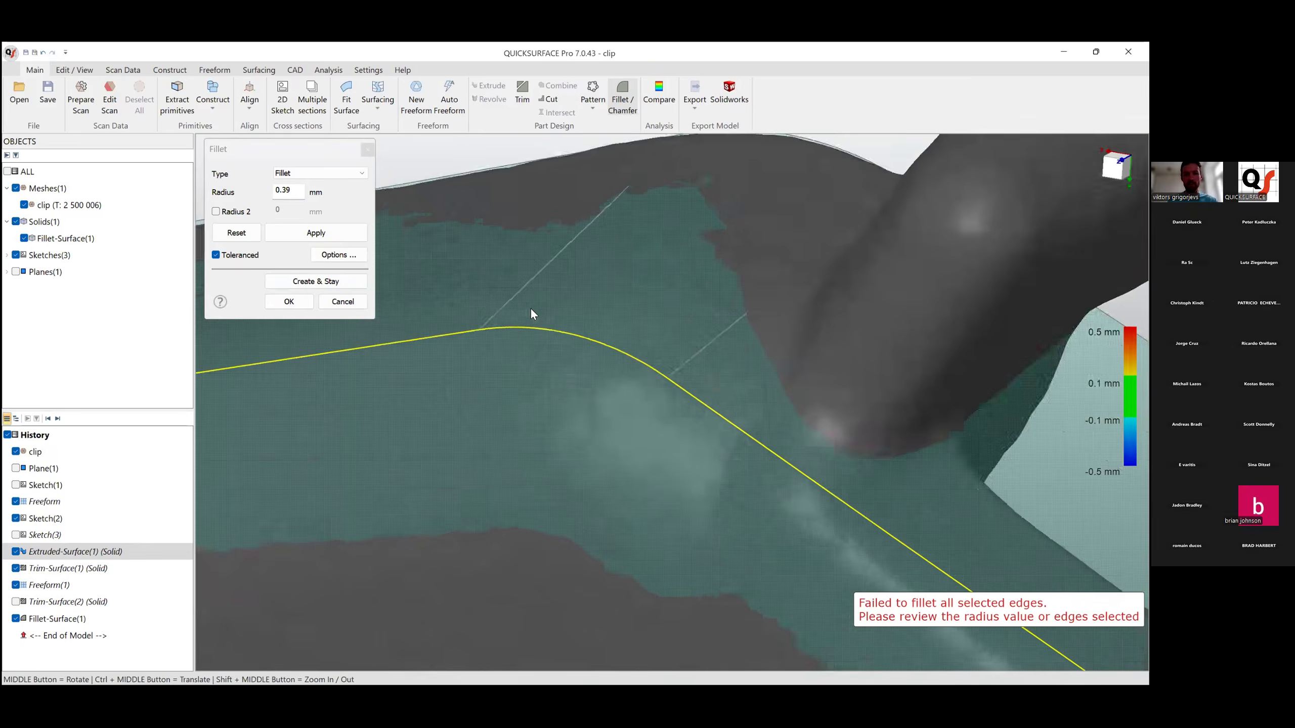
pyautogui.scroll(-4, 902, 438)
pyautogui.moveTo(903, 437); pyautogui.dragTo(749, 454, button='middle')
pyautogui.keyDown('ctrl'); pyautogui.moveTo(857, 574); pyautogui.dragTo(649, 368, button='middle'); pyautogui.keyUp('ctrl')
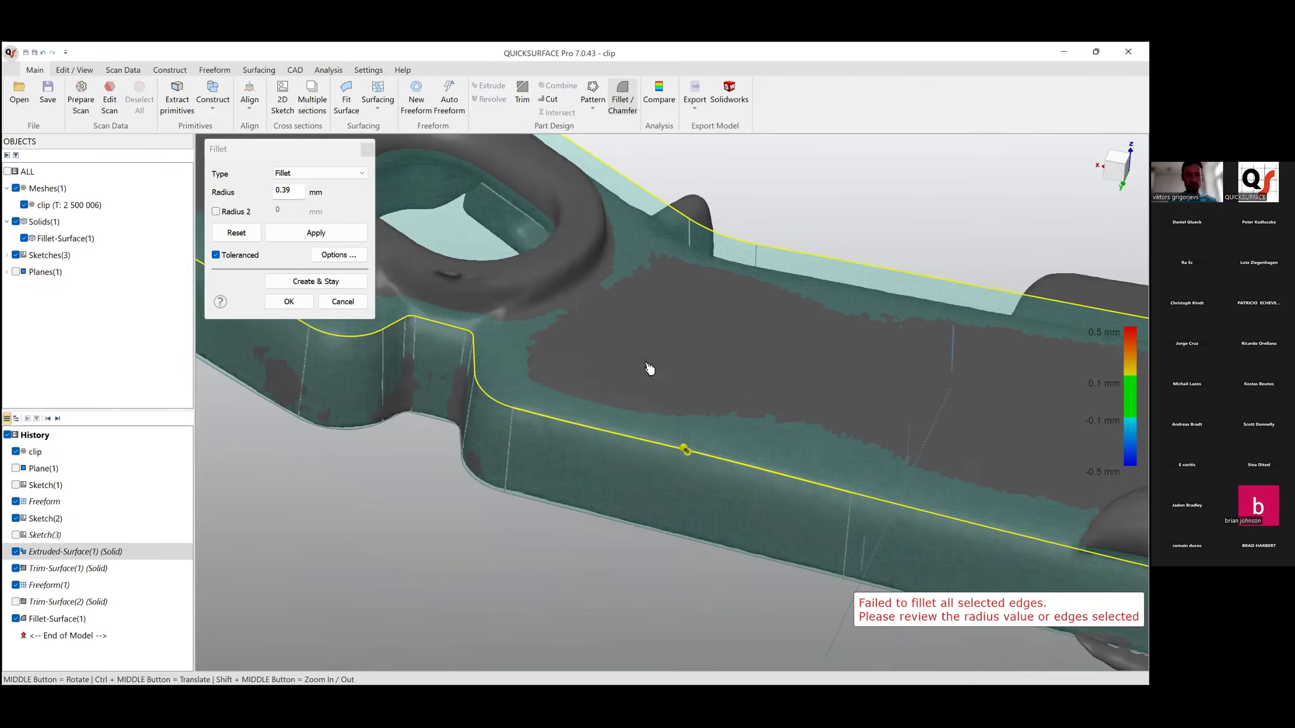
pyautogui.click(342, 302)
# Check the solid from its underside and top, and look closely at the filleted notch.
pyautogui.scroll(-5, 619, 445)
pyautogui.moveTo(696, 466); pyautogui.dragTo(838, 495, button='middle')
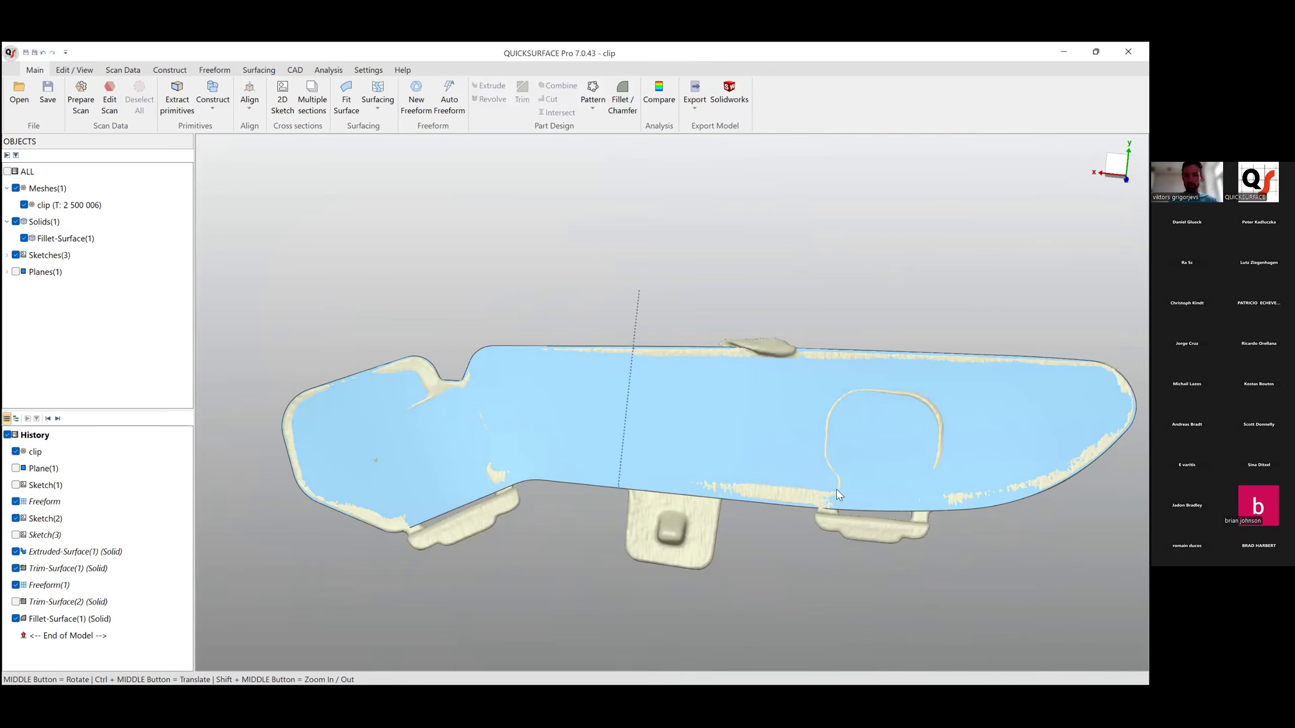
pyautogui.moveTo(765, 479); pyautogui.dragTo(371, 531, button='middle')
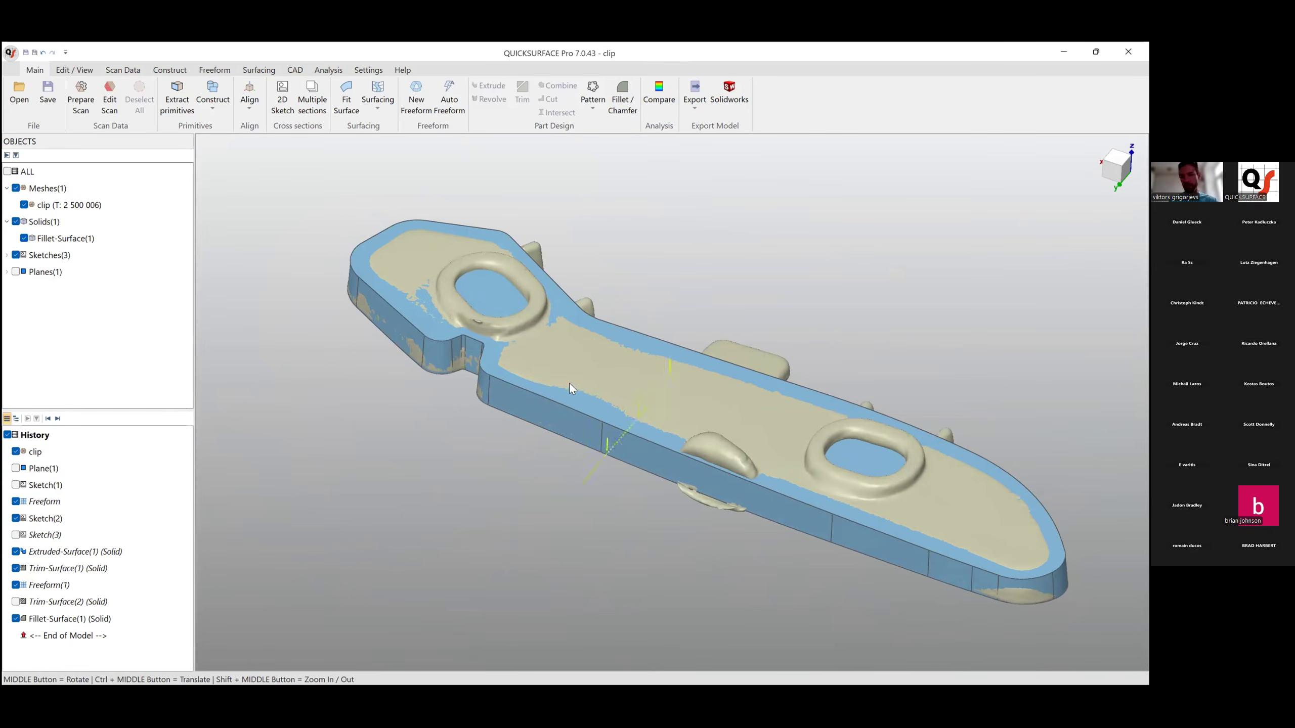
pyautogui.scroll(3, 501, 359)
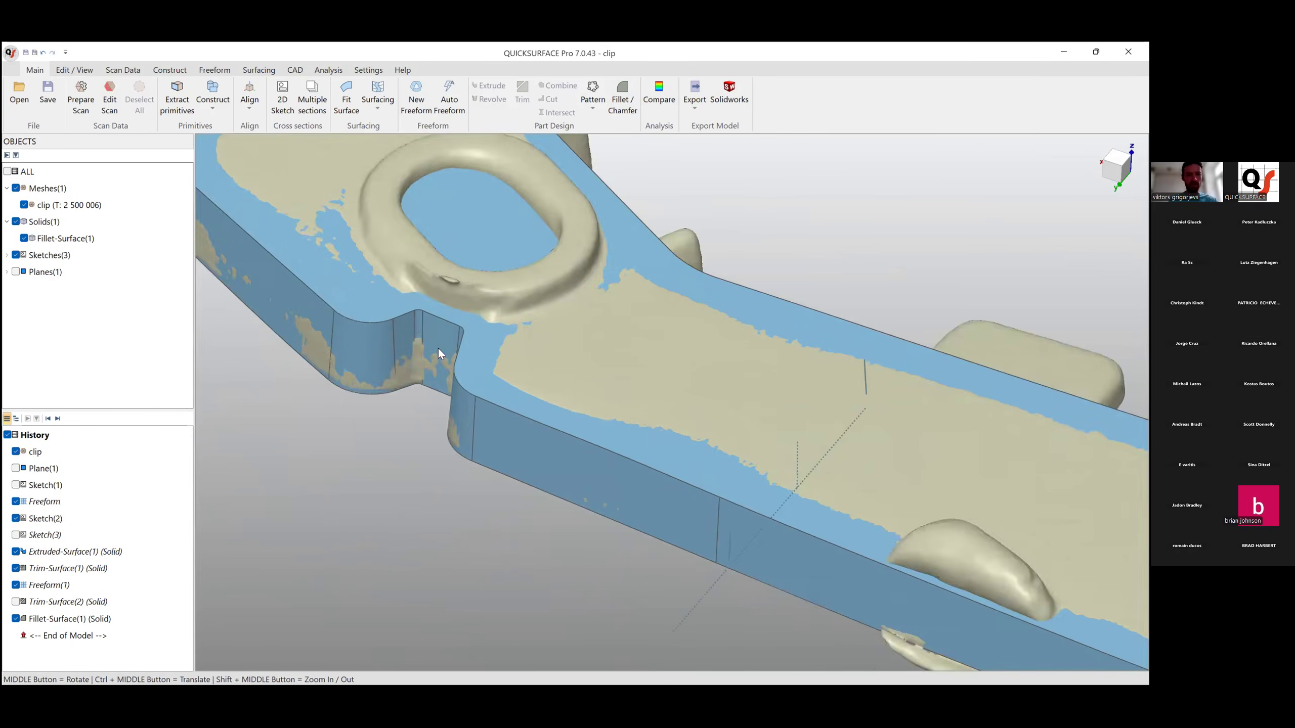
# Hide the filleted solid and examine the bare clip scan from its underside, top and long side edge.
pyautogui.scroll(-5, 633, 503)
pyautogui.moveTo(659, 583)
pyautogui.mouseDown(button='middle')
pyautogui.moveTo(711, 447)
pyautogui.moveTo(676, 355)
pyautogui.moveTo(670, 263)
pyautogui.moveTo(658, 275)
pyautogui.mouseUp(button='middle')
pyautogui.click(24, 238)
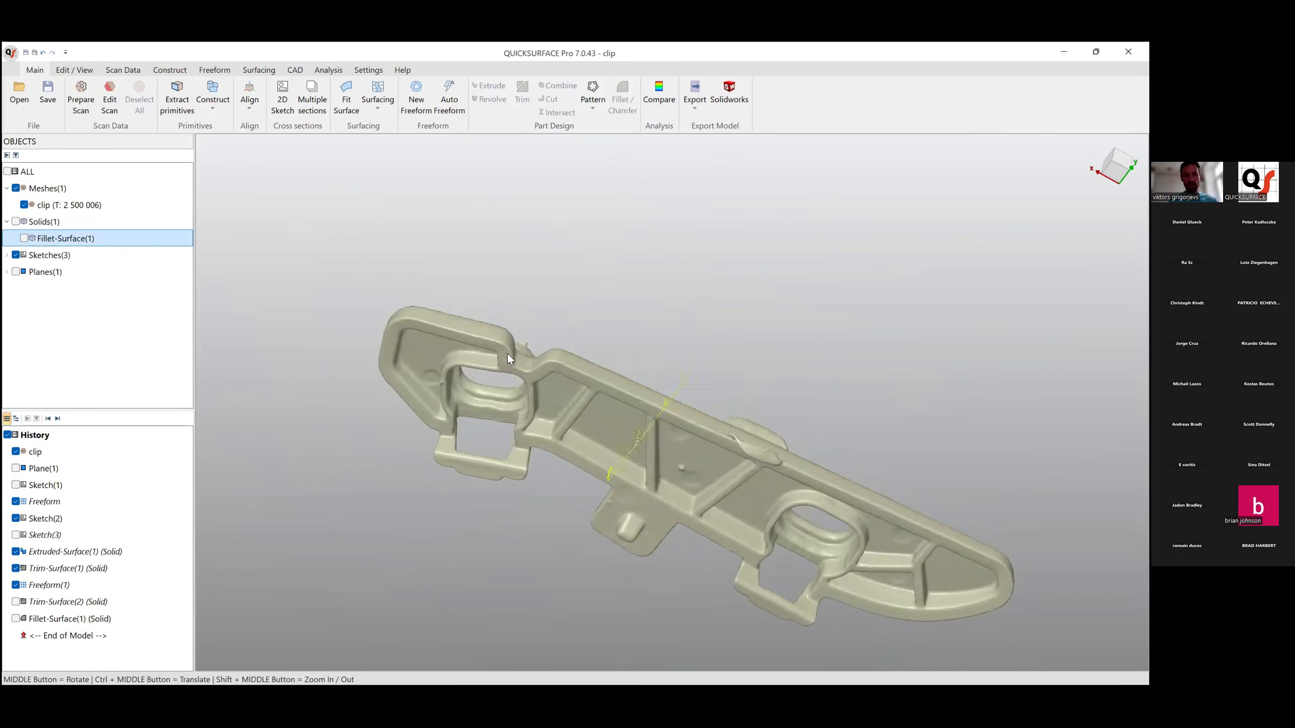
pyautogui.moveTo(508, 354); pyautogui.dragTo(571, 387, button='middle')
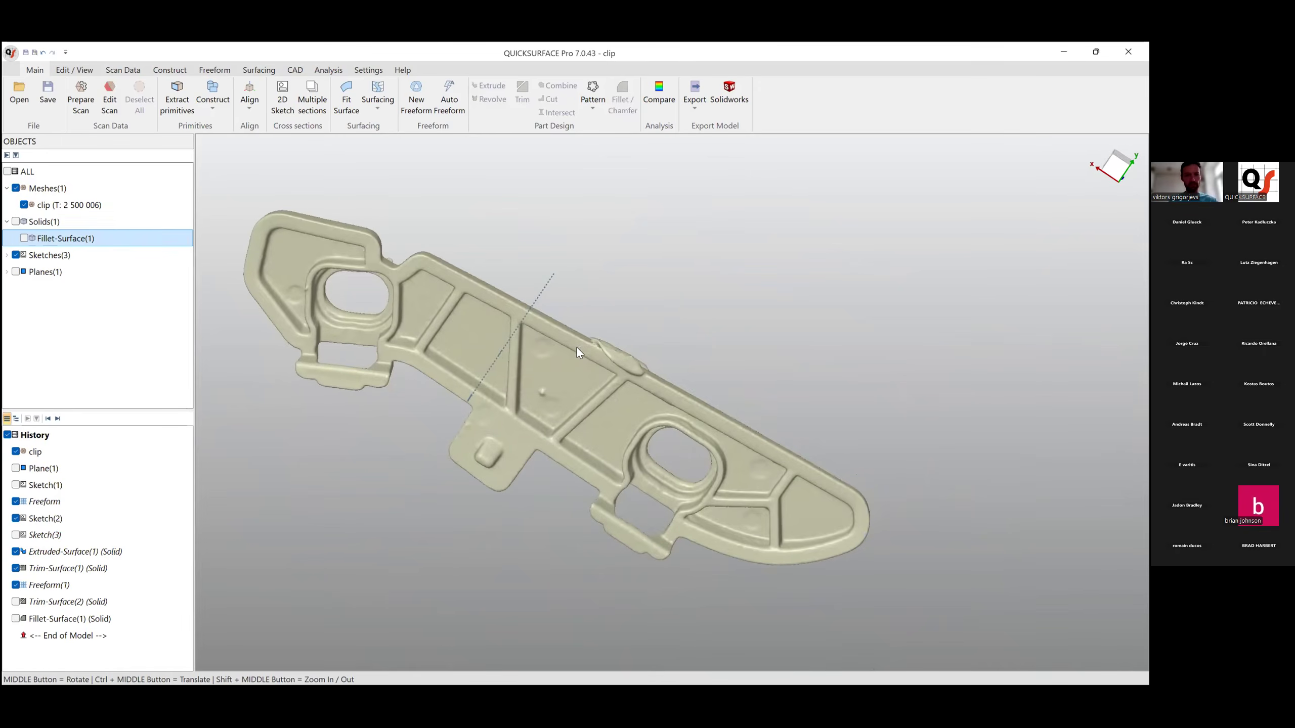
pyautogui.moveTo(578, 338); pyautogui.dragTo(697, 290, button='middle')
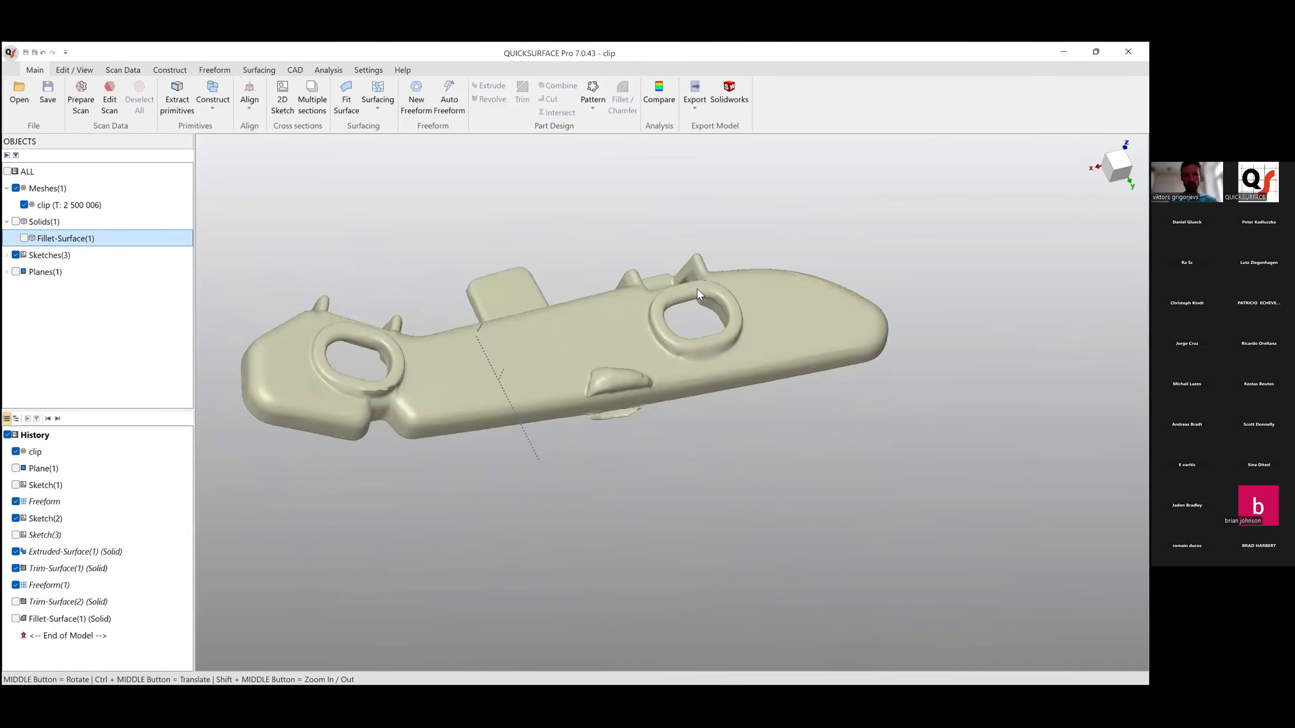
pyautogui.moveTo(730, 399); pyautogui.dragTo(701, 425, button='middle')
pyautogui.scroll(3, 737, 372)
pyautogui.keyDown('ctrl'); pyautogui.moveTo(701, 425); pyautogui.dragTo(821, 416, button='middle'); pyautogui.keyUp('ctrl')
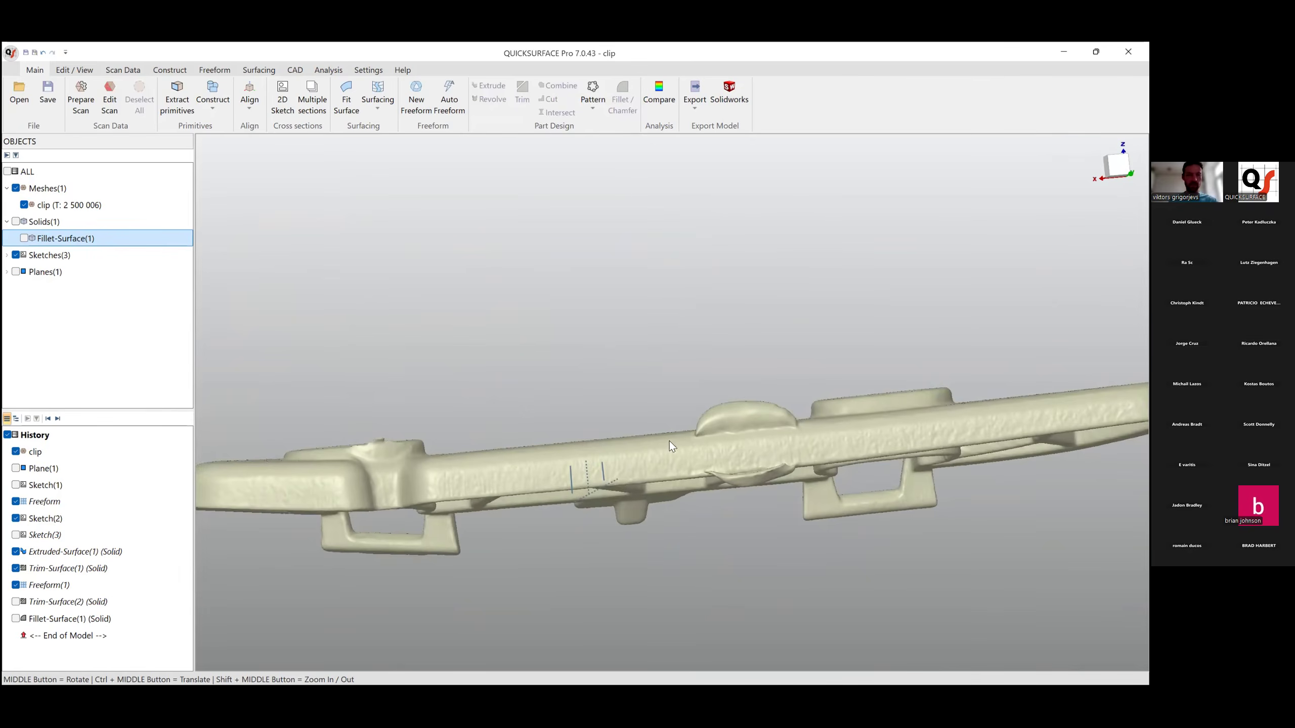
pyautogui.moveTo(859, 438); pyautogui.dragTo(643, 543, button='middle')
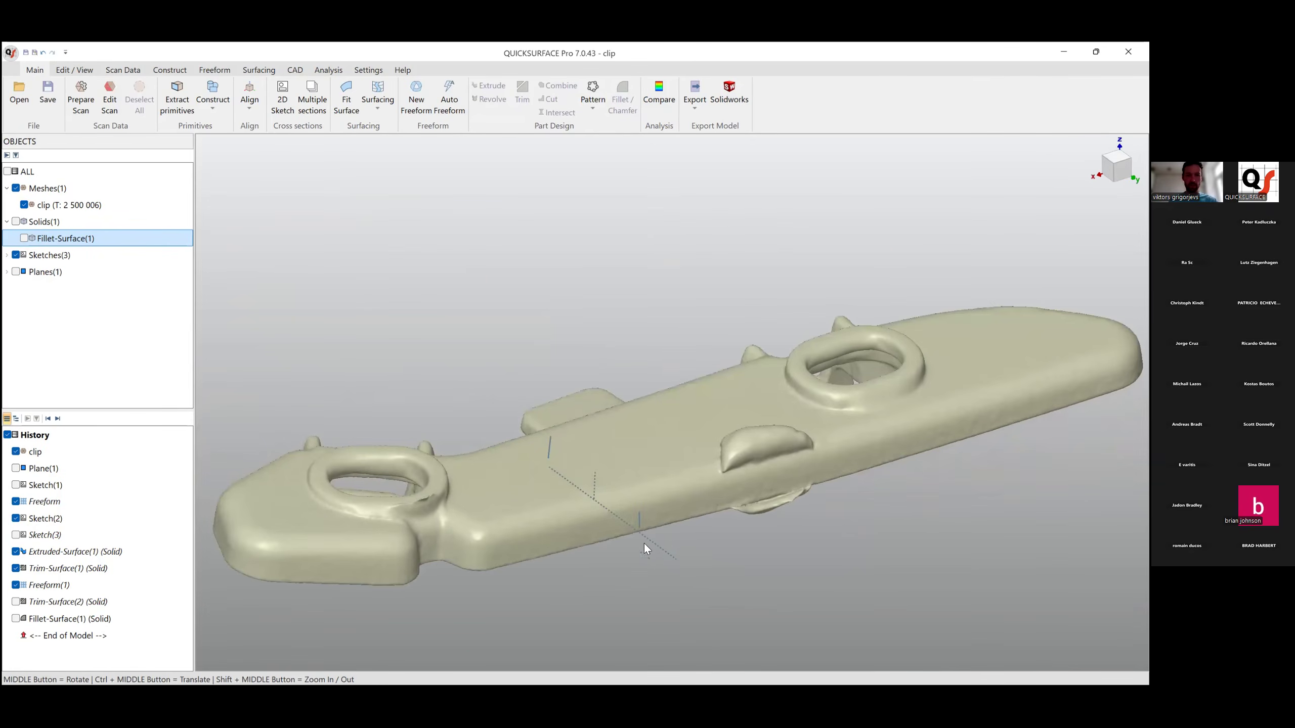
# Hide the cross-section sketch that runs across the middle of the clip.
pyautogui.click(642, 541)
pyautogui.rightClick(645, 538)
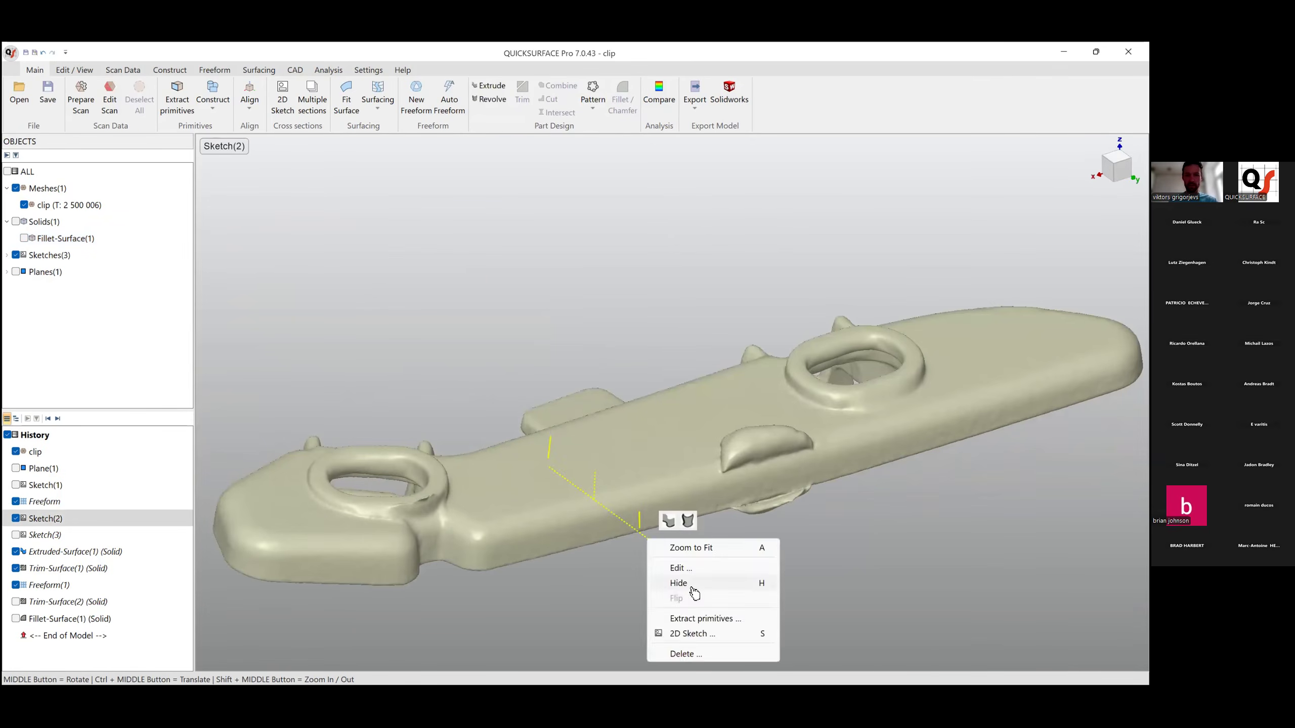
pyautogui.click(693, 601)
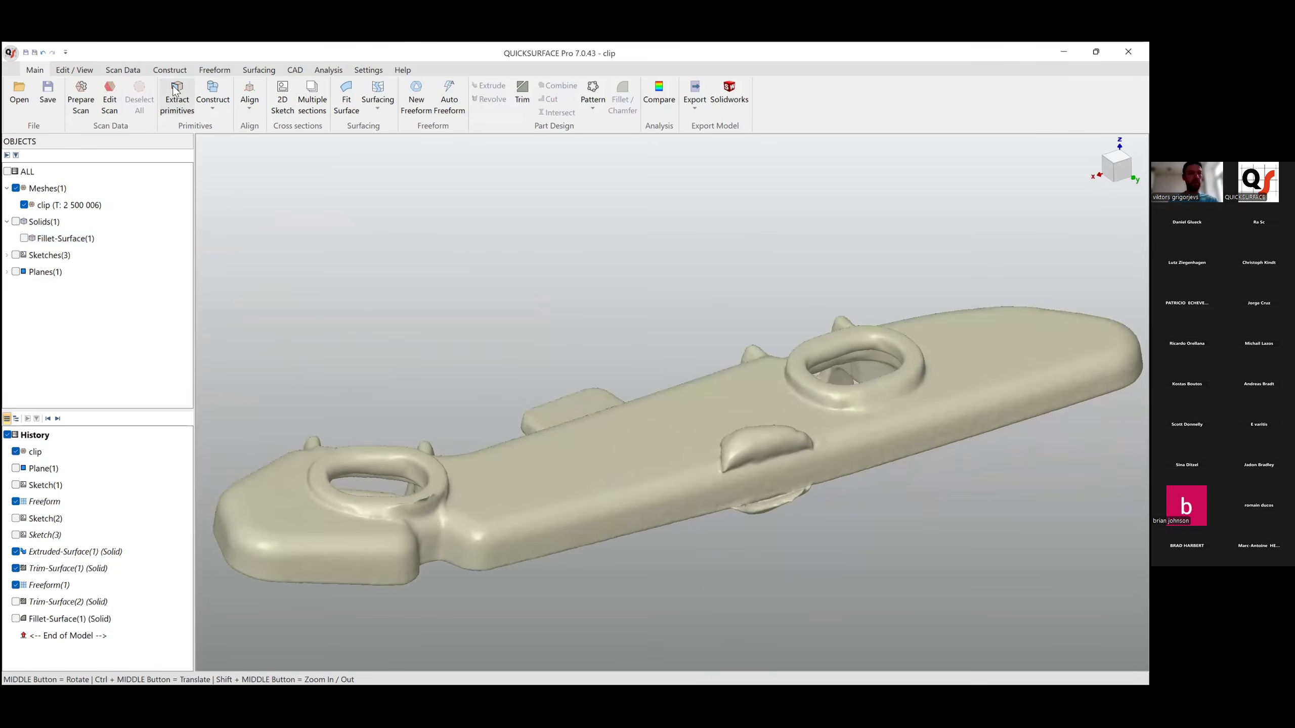
# Start extracting primitives, coarsen the scan segmentation slightly, and select the flat top areas of the two raised oval rims.
pyautogui.keyDown('ctrl'); pyautogui.moveTo(732, 275); pyautogui.dragTo(878, 329, button='middle'); pyautogui.keyUp('ctrl')
pyautogui.scroll(-3, 874, 344)
pyautogui.scroll(4, 807, 393)
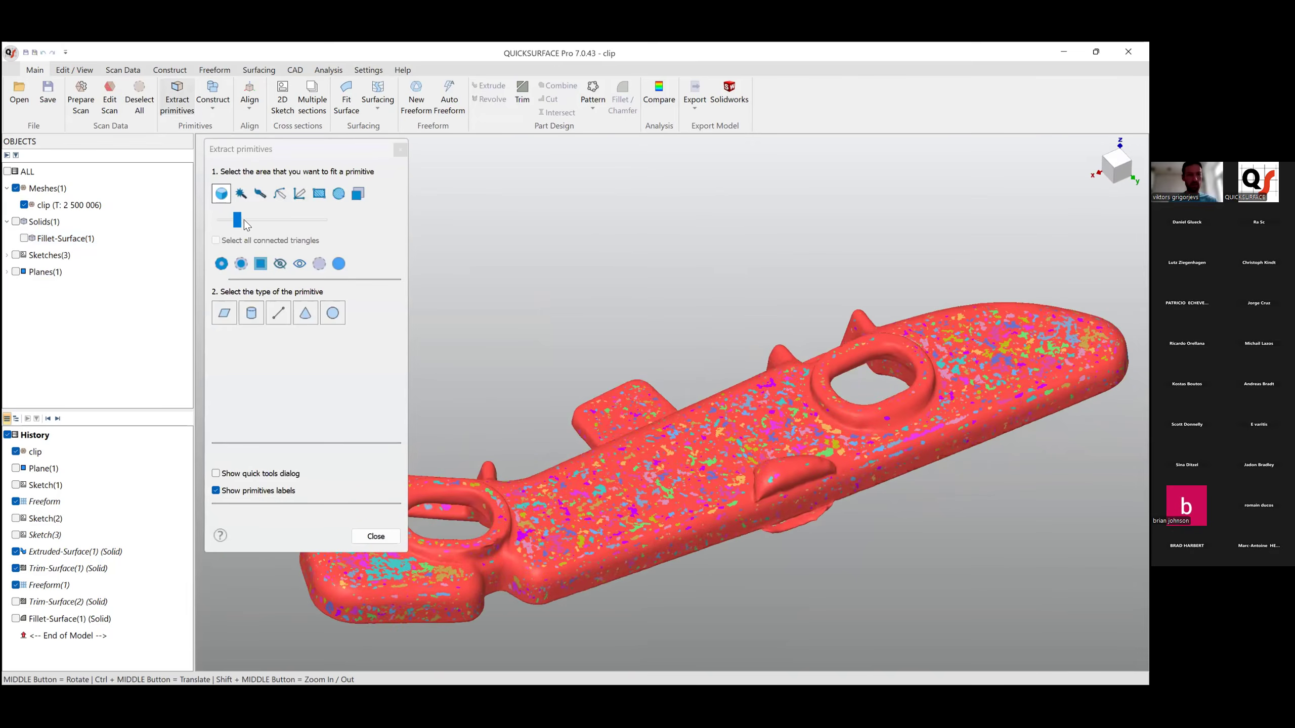
pyautogui.moveTo(245, 220); pyautogui.dragTo(248, 218)
pyautogui.scroll(-3, 249, 219)
pyautogui.moveTo(737, 359); pyautogui.dragTo(530, 484, button='middle')
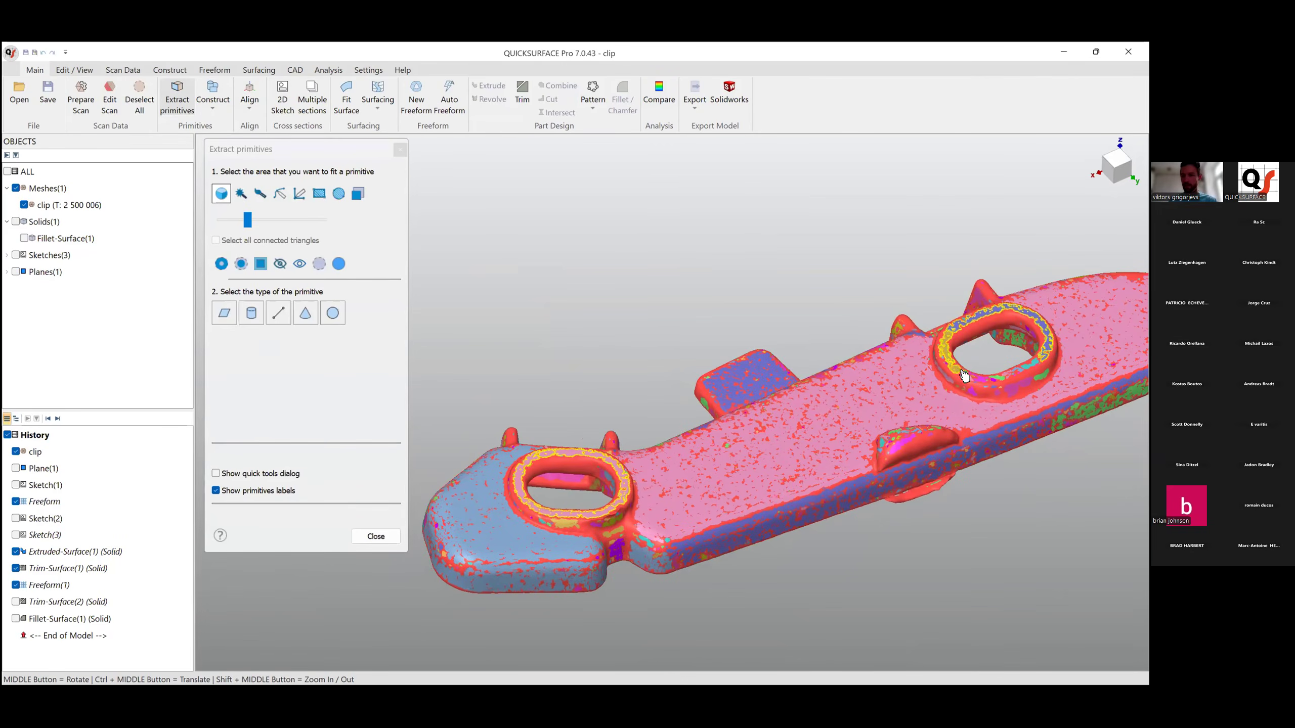
# Fit an unconstrained plane to the selected rim tops, analyse its deviation with a 0.1 mm tolerance, and create it.
pyautogui.click(223, 316)
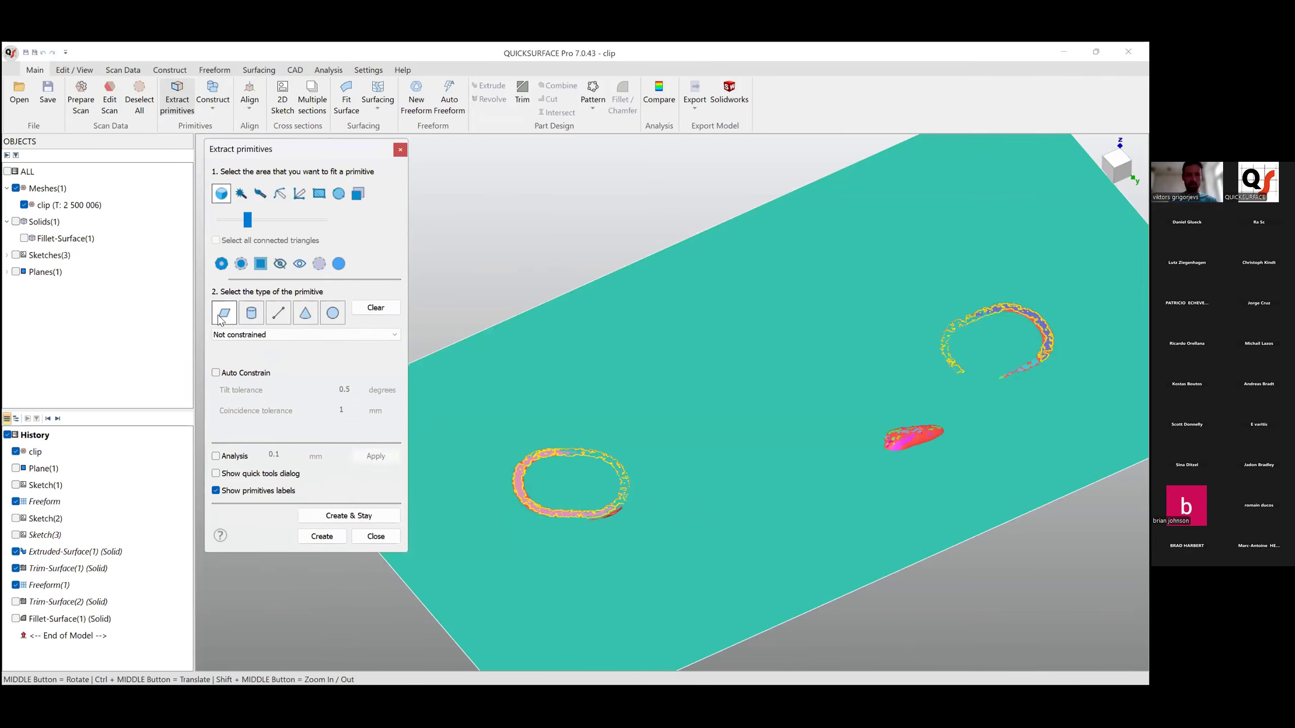
pyautogui.click(216, 456)
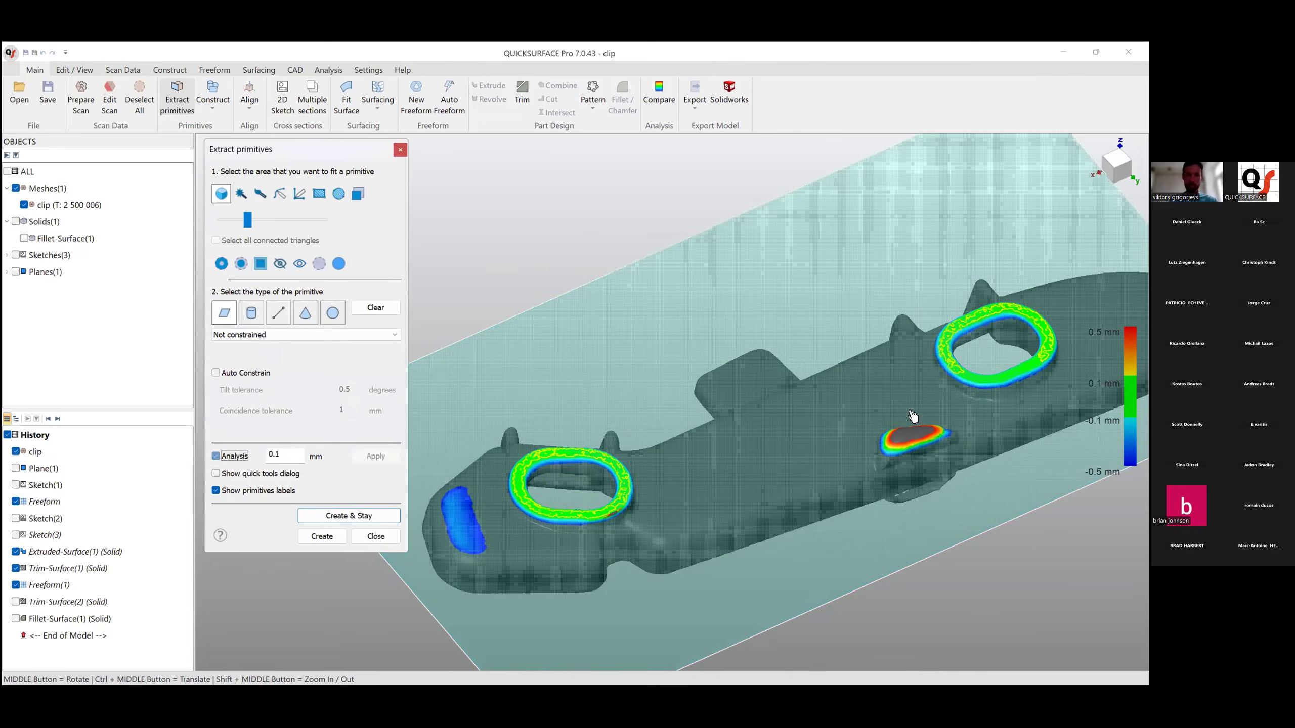
pyautogui.moveTo(965, 262); pyautogui.dragTo(858, 350, button='middle')
pyautogui.moveTo(811, 421); pyautogui.dragTo(927, 408, button='middle')
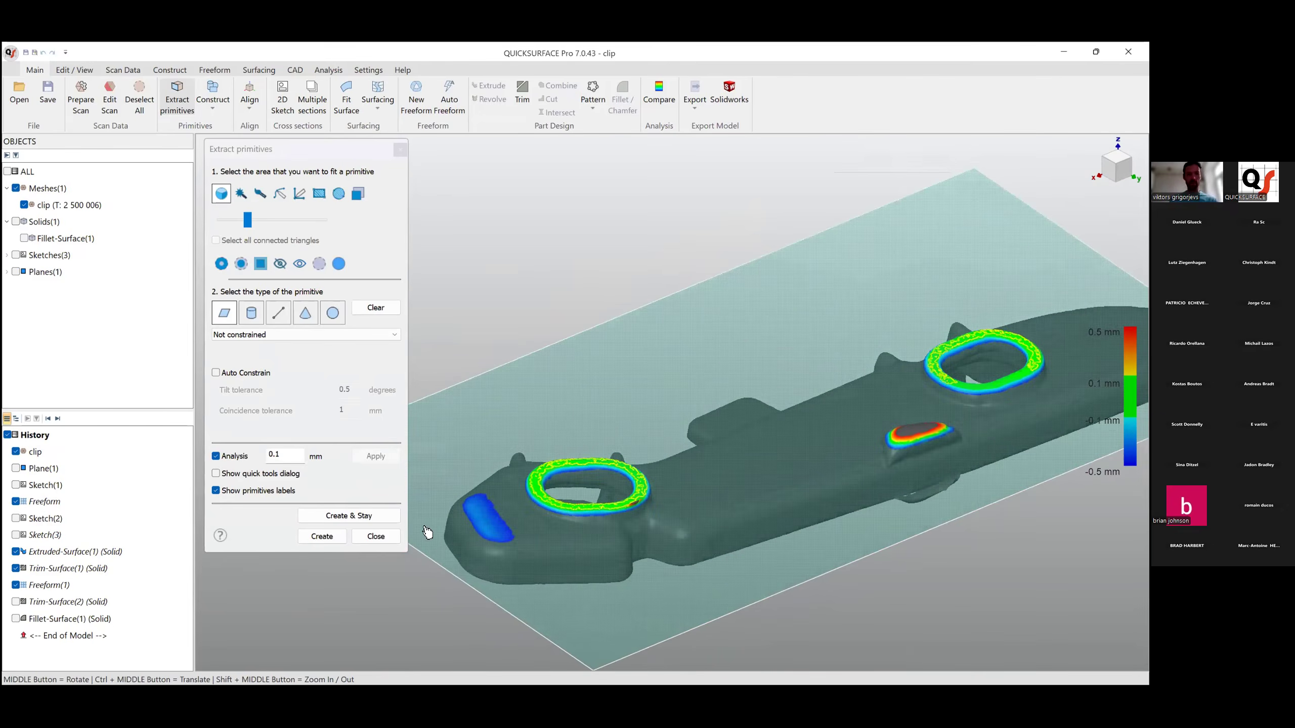
pyautogui.click(331, 540)
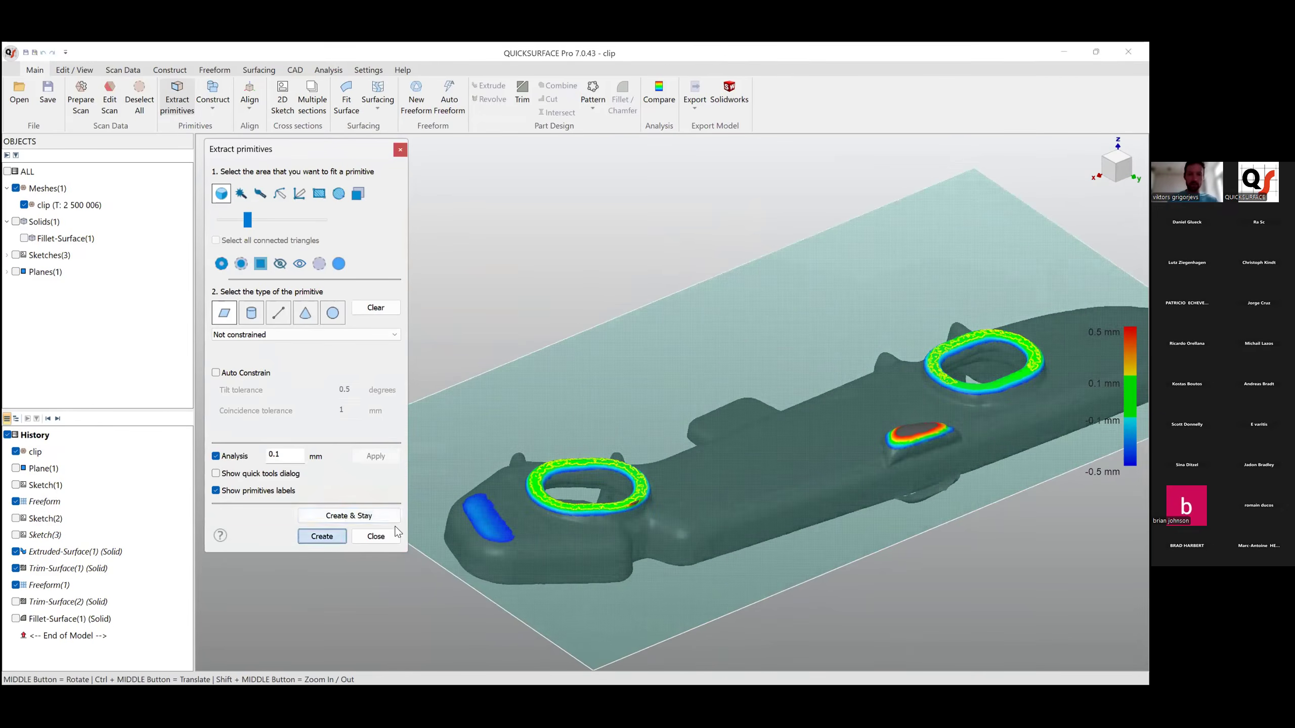
# Start a sketch for an extruded surface on the rim-top plane and offset its slicing plane about -1.13 mm into the rims.
pyautogui.moveTo(755, 509)
pyautogui.mouseDown(button='middle')
pyautogui.moveTo(784, 481)
pyautogui.moveTo(729, 474)
pyautogui.moveTo(637, 503)
pyautogui.mouseUp(button='middle')
pyautogui.scroll(-3, 728, 474)
pyautogui.click(619, 370)
pyautogui.press('s')
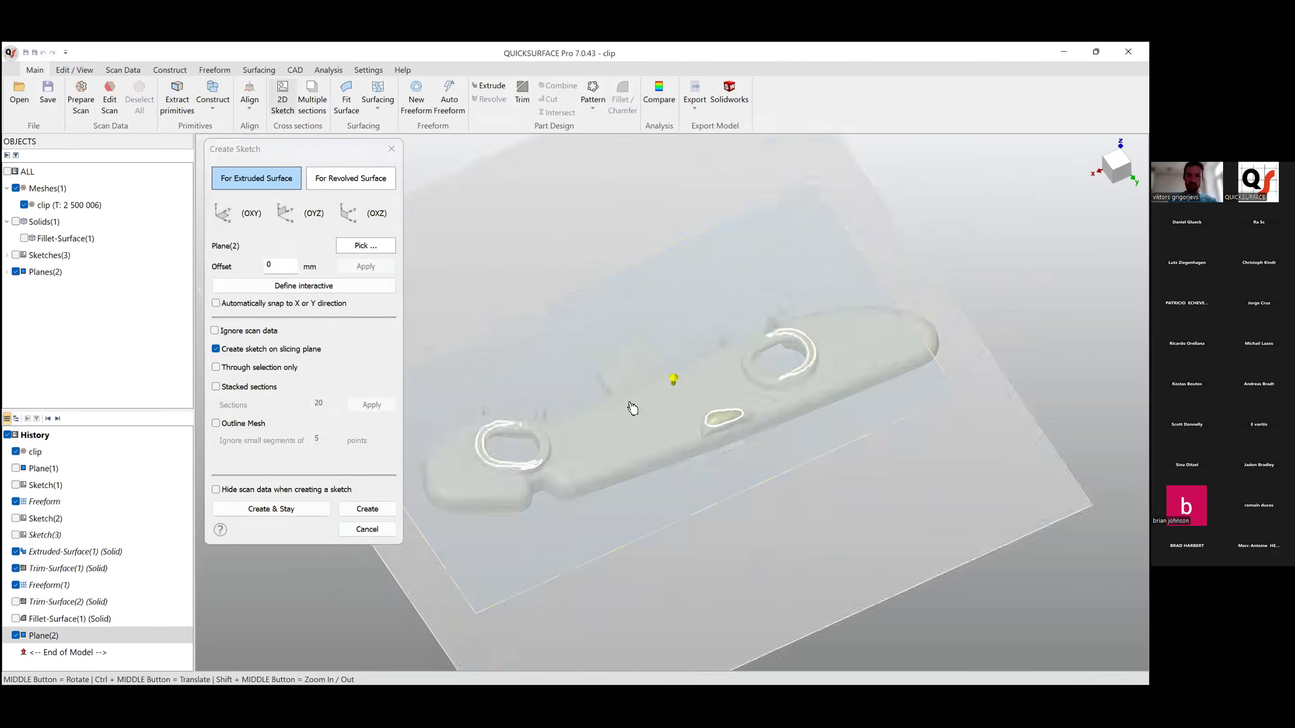
pyautogui.moveTo(692, 457); pyautogui.dragTo(940, 405, button='middle')
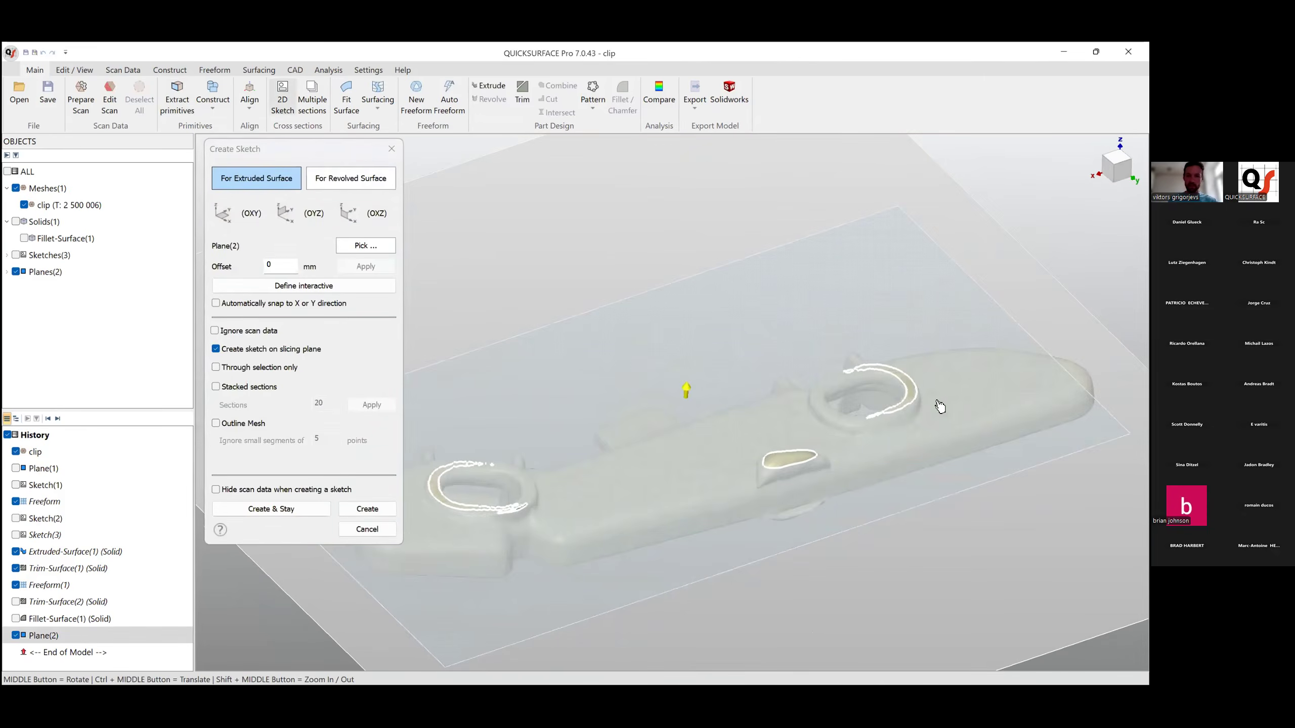
pyautogui.scroll(2, 861, 459)
pyautogui.click(865, 459)
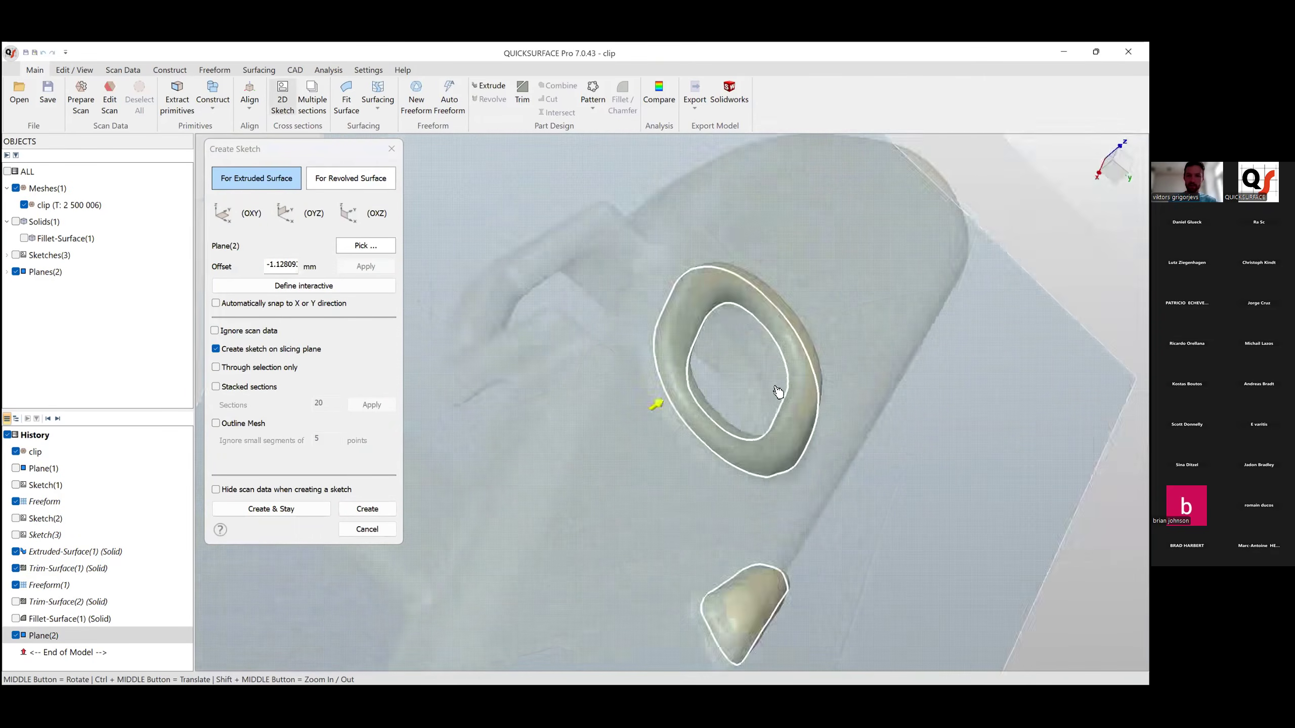
# Adjust the slicing offset to about -1 mm so it sections both oval rims, create the sketch, and accept it without drawing.
pyautogui.scroll(-3, 797, 413)
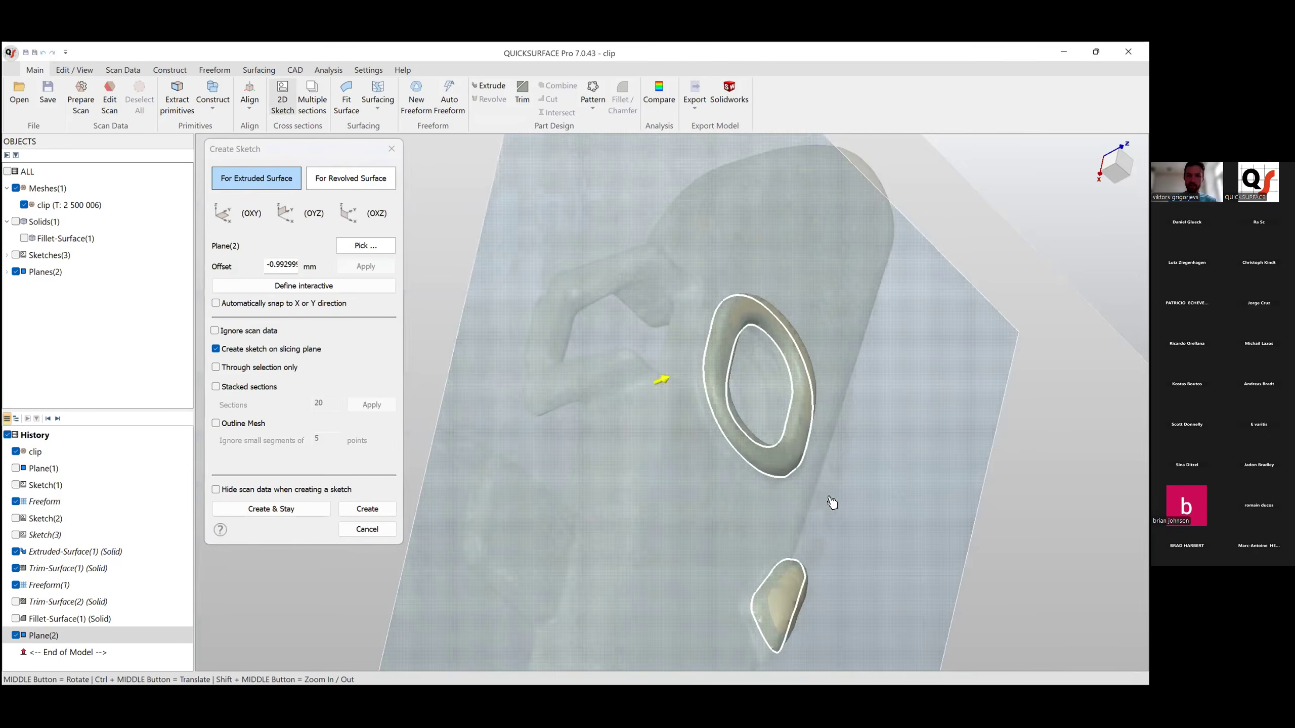
pyautogui.moveTo(800, 429); pyautogui.dragTo(706, 418, button='middle')
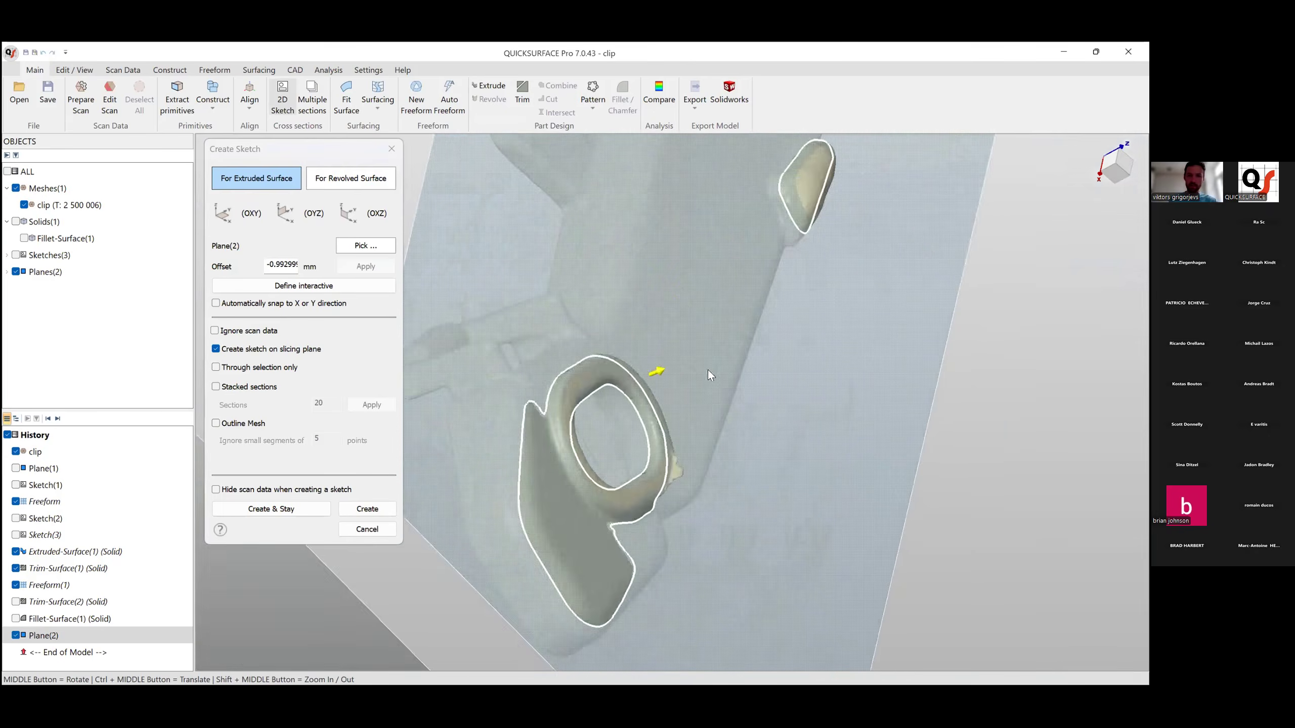
pyautogui.scroll(3, 706, 419)
pyautogui.moveTo(803, 521); pyautogui.dragTo(733, 544, button='middle')
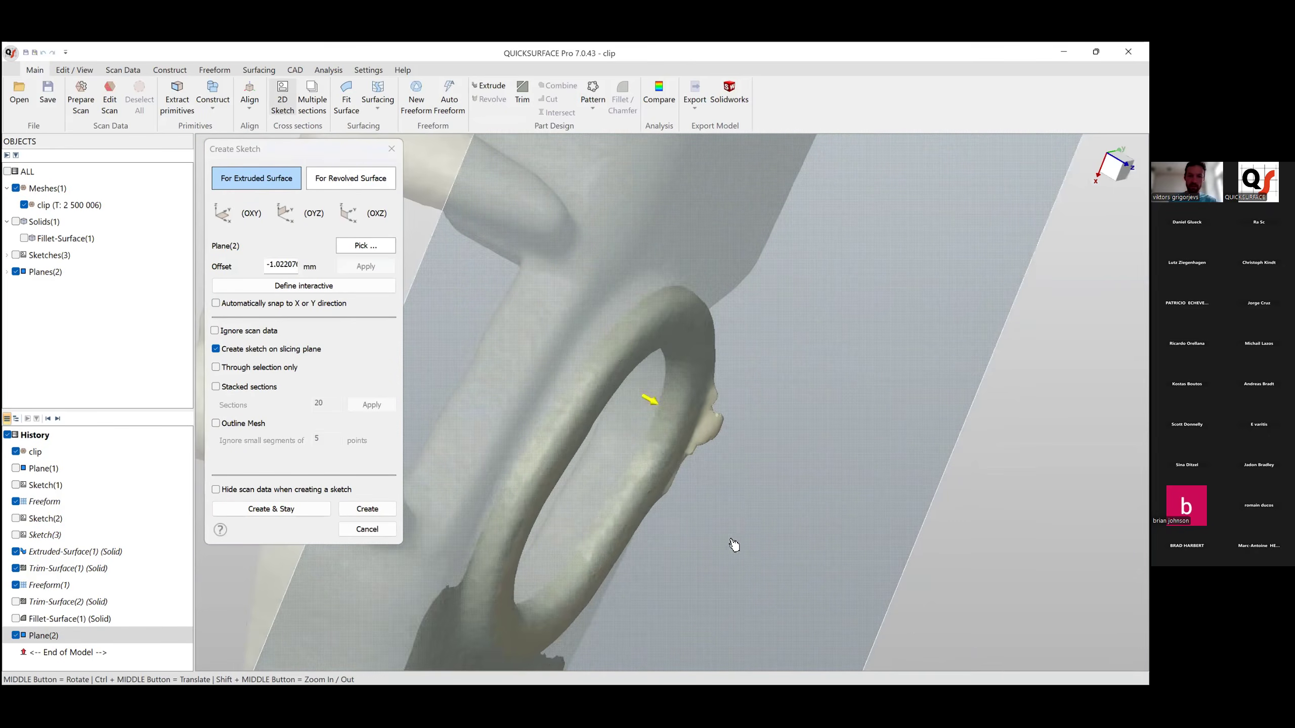
pyautogui.moveTo(572, 318)
pyautogui.mouseDown(button='middle')
pyautogui.moveTo(694, 353)
pyautogui.moveTo(835, 529)
pyautogui.moveTo(850, 482)
pyautogui.moveTo(679, 374)
pyautogui.moveTo(551, 441)
pyautogui.mouseUp(button='middle')
pyautogui.scroll(-4, 835, 529)
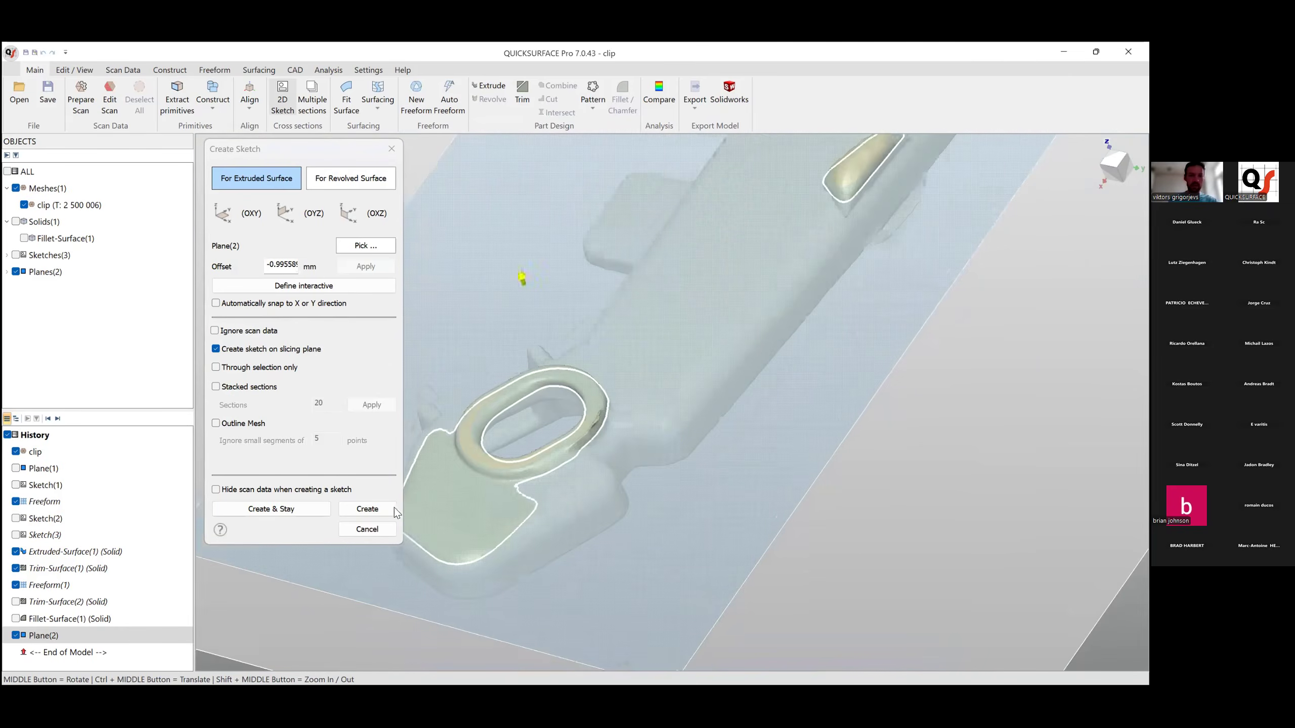
pyautogui.click(368, 509)
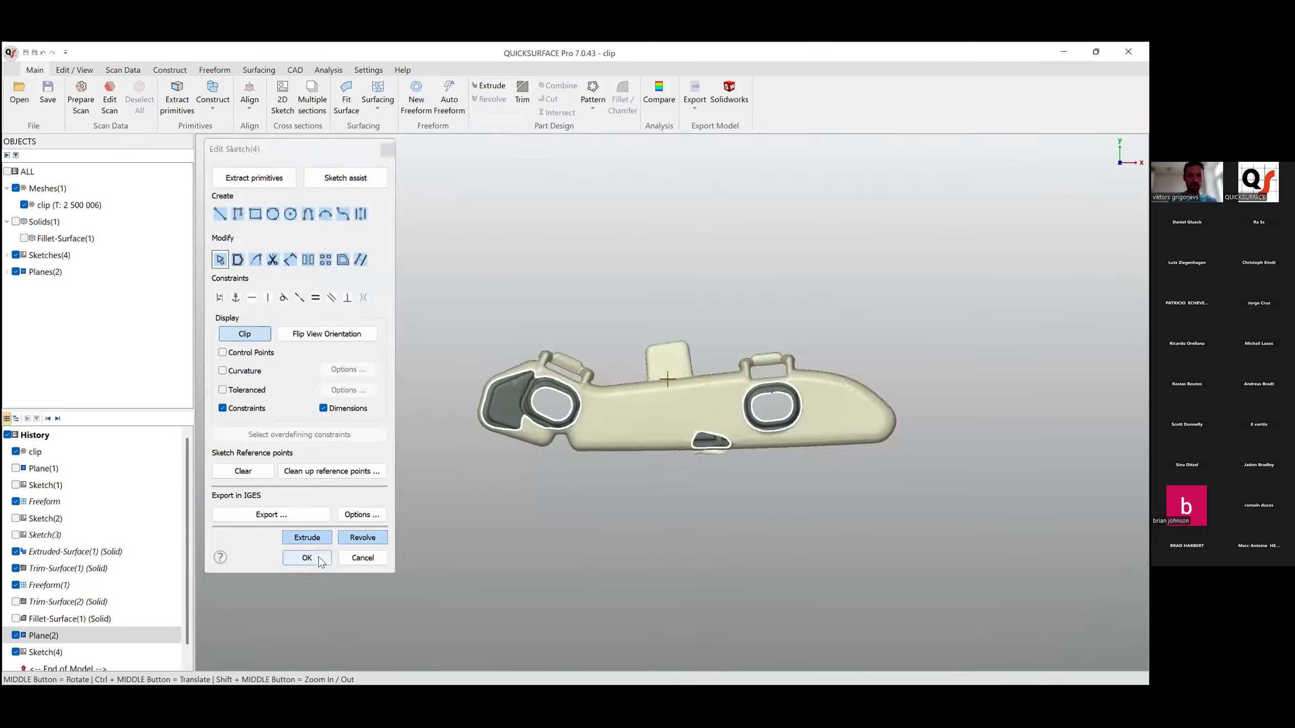
pyautogui.click(320, 562)
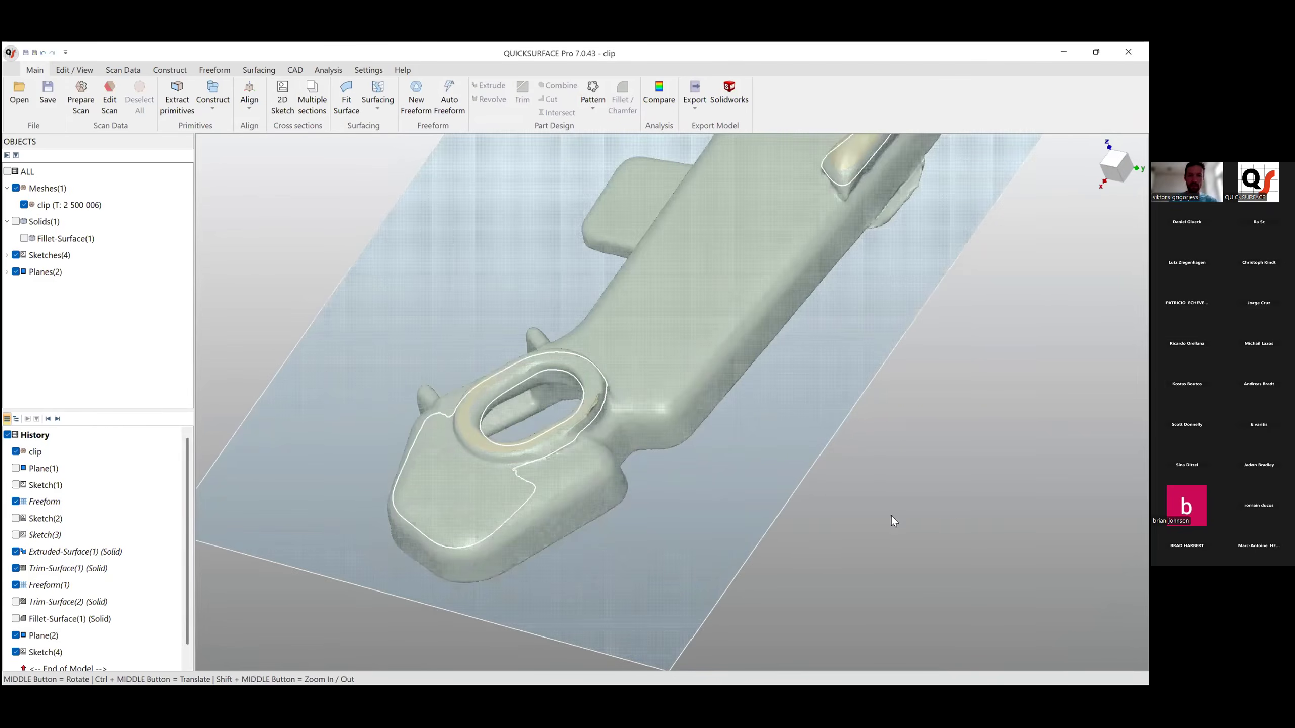
# Hide the rim-top plane so only the section outlines remain on the scan.
pyautogui.moveTo(891, 516); pyautogui.dragTo(759, 490, button='middle')
pyautogui.scroll(2, 484, 471)
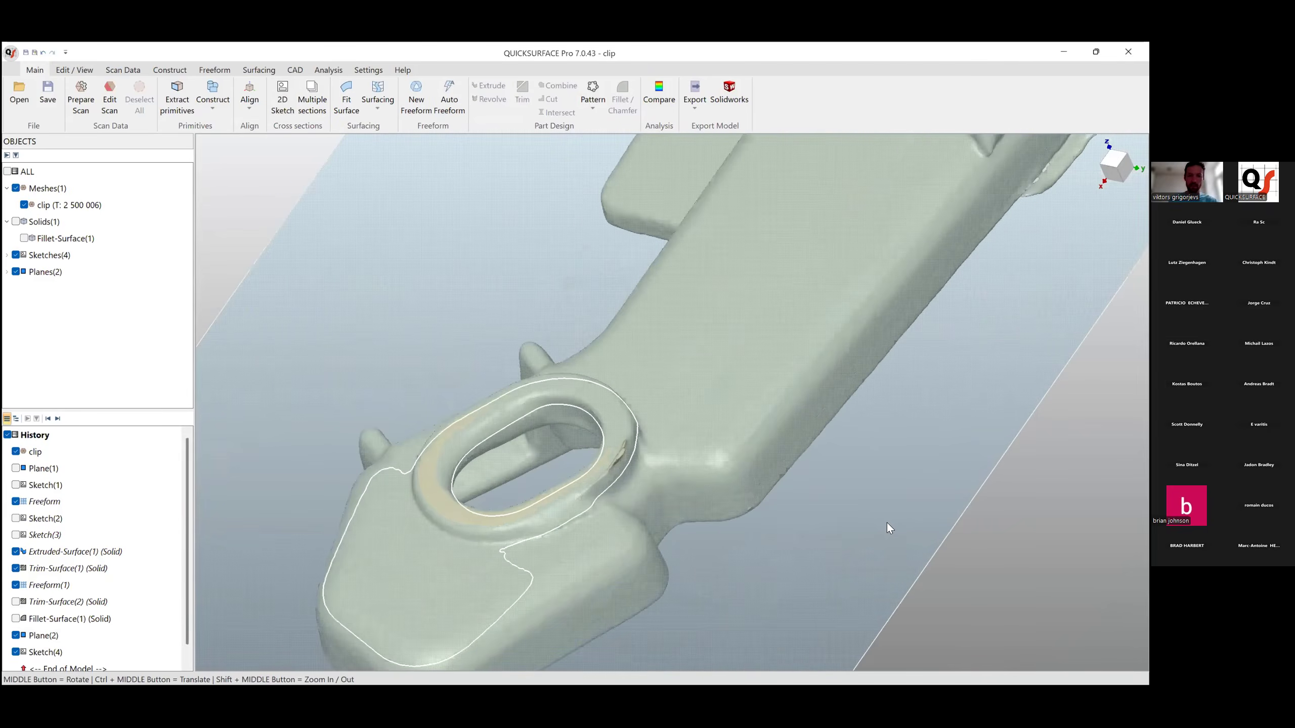
pyautogui.click(886, 523)
pyautogui.rightClick(886, 522)
pyautogui.click(925, 580)
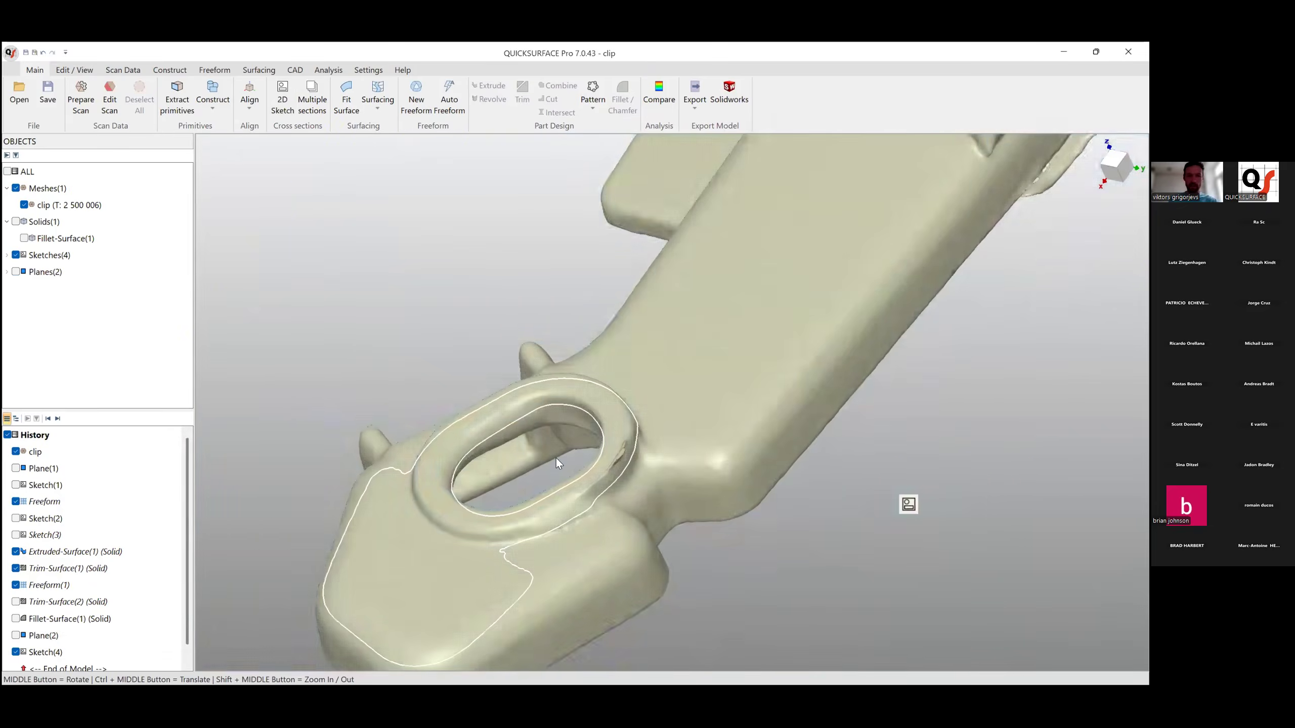
# Examine both raised oval rims, their inner walls and the section outlines running around them.
pyautogui.scroll(2, 558, 462)
pyautogui.moveTo(739, 389)
pyautogui.mouseDown(button='middle')
pyautogui.moveTo(719, 383)
pyautogui.moveTo(569, 448)
pyautogui.moveTo(625, 396)
pyautogui.moveTo(613, 403)
pyautogui.moveTo(645, 602)
pyautogui.moveTo(657, 544)
pyautogui.mouseUp(button='middle')
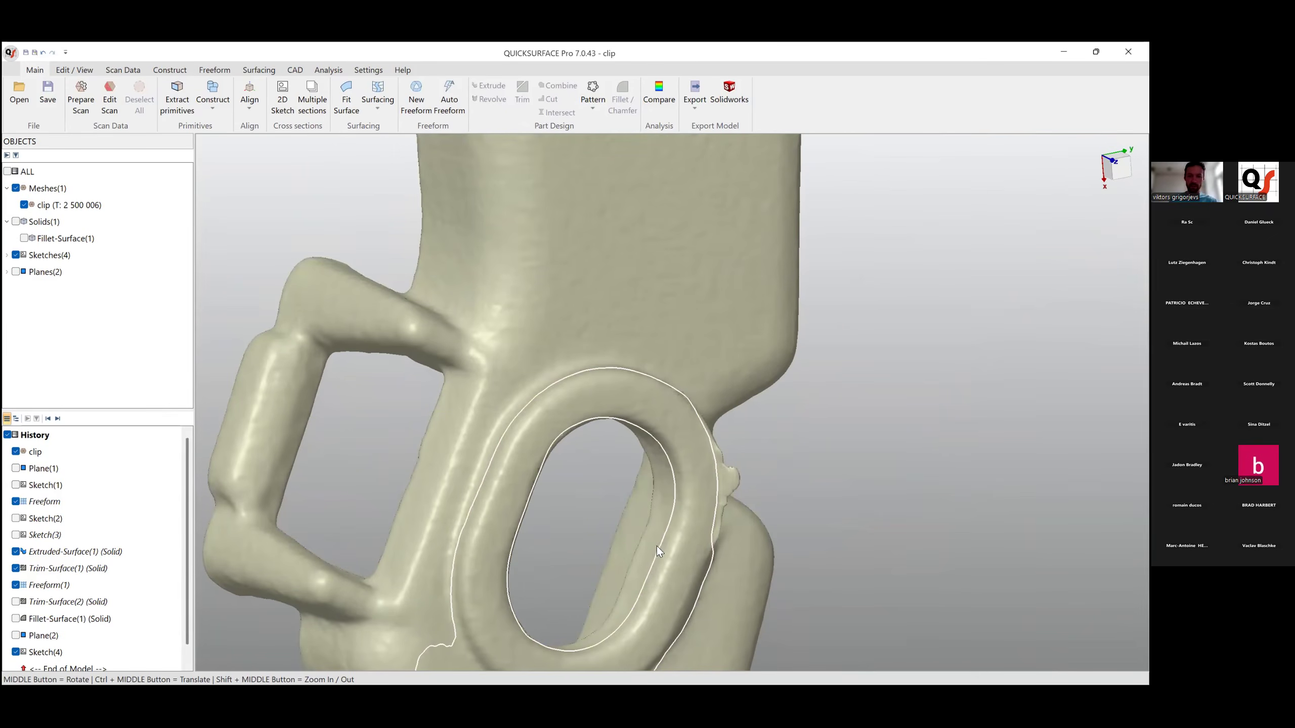
pyautogui.moveTo(534, 405); pyautogui.dragTo(517, 563, button='middle')
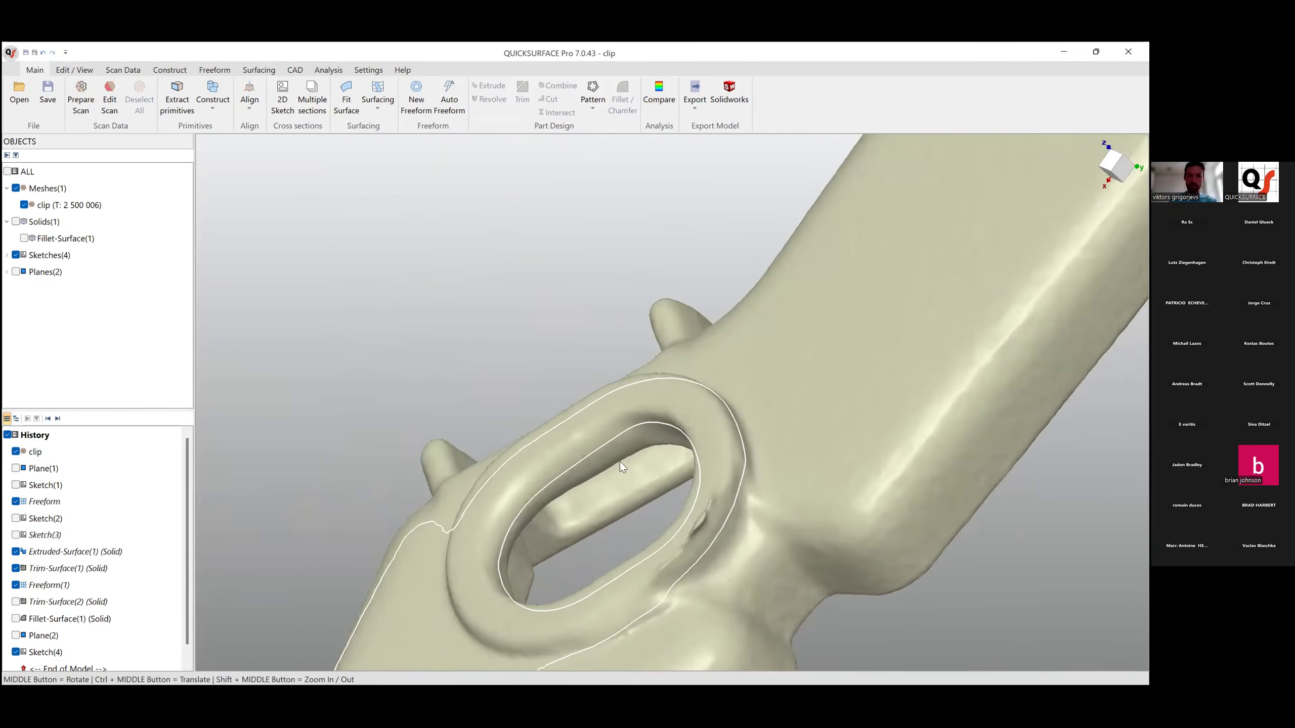
pyautogui.moveTo(569, 462)
pyautogui.mouseDown(button='middle')
pyautogui.moveTo(637, 398)
pyautogui.moveTo(765, 434)
pyautogui.moveTo(576, 403)
pyautogui.mouseUp(button='middle')
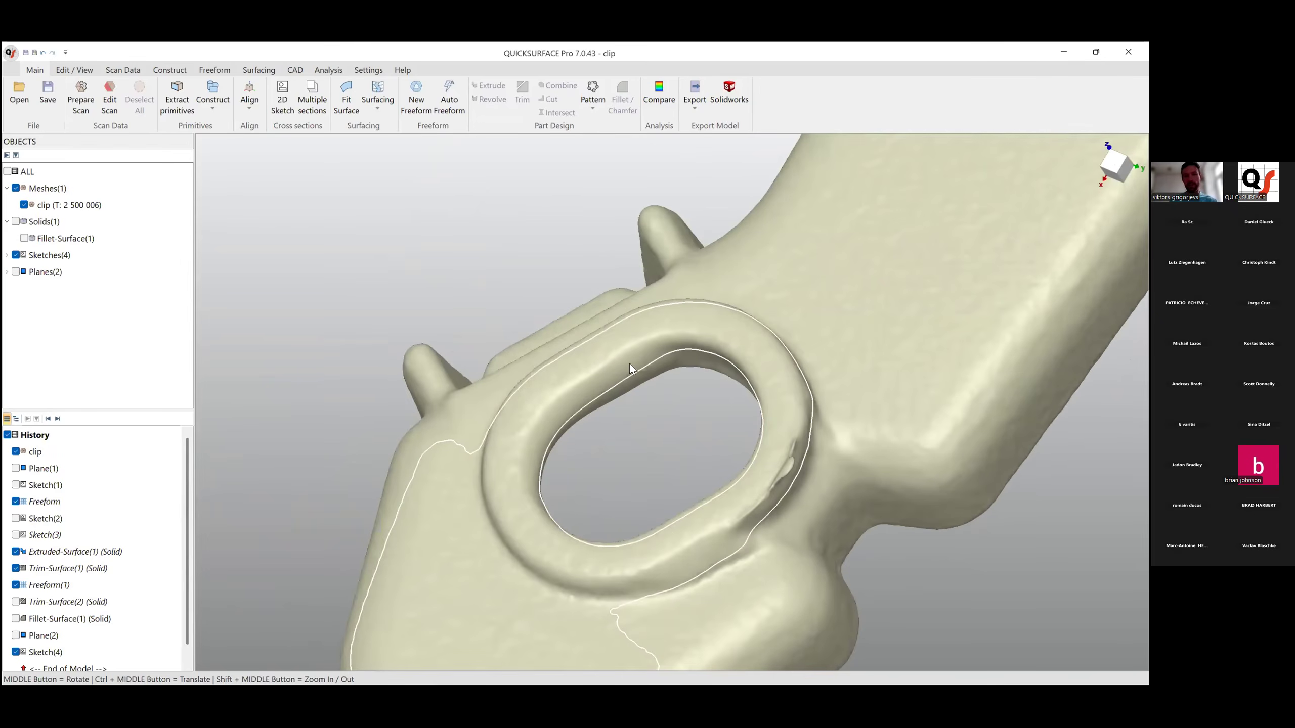
pyautogui.moveTo(591, 298); pyautogui.dragTo(569, 398, button='middle')
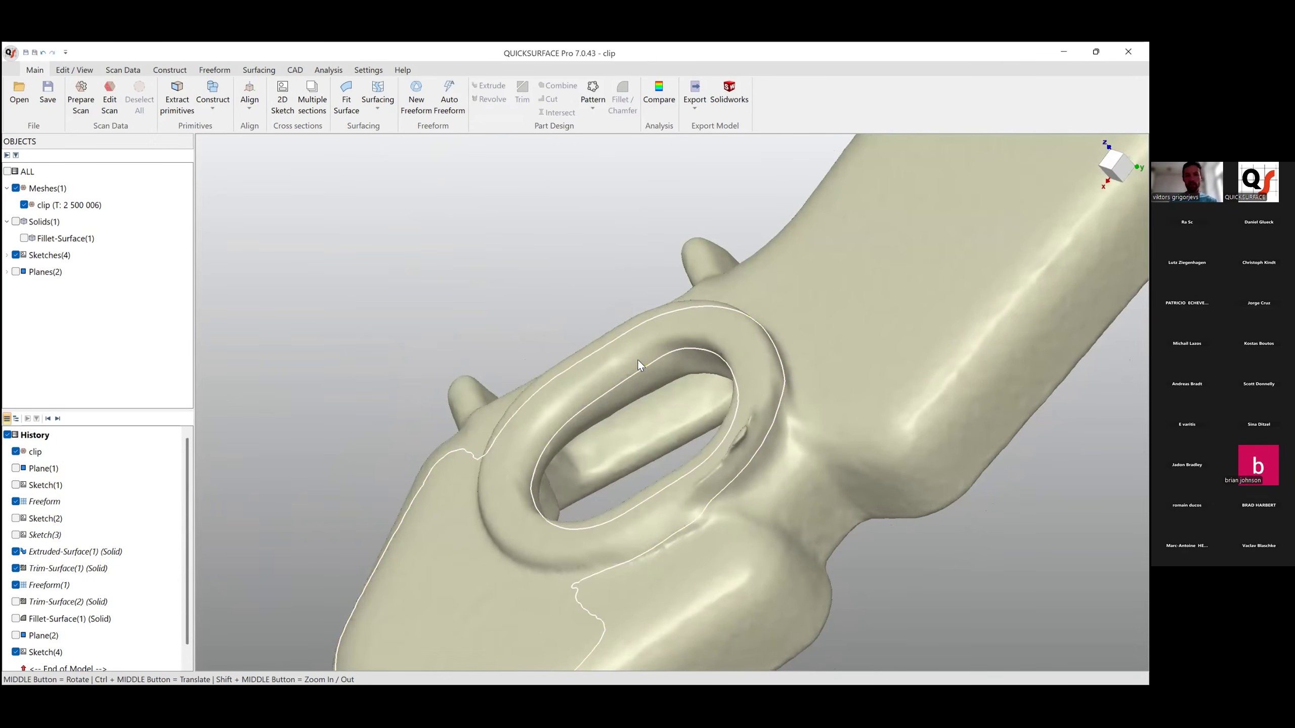
pyautogui.moveTo(607, 379); pyautogui.dragTo(605, 352, button='middle')
pyautogui.moveTo(710, 482)
pyautogui.mouseDown(button='middle')
pyautogui.moveTo(764, 533)
pyautogui.moveTo(721, 506)
pyautogui.moveTo(757, 508)
pyautogui.moveTo(593, 486)
pyautogui.moveTo(600, 494)
pyautogui.moveTo(552, 497)
pyautogui.moveTo(611, 471)
pyautogui.mouseUp(button='middle')
pyautogui.scroll(-5, 880, 372)
pyautogui.keyDown('ctrl'); pyautogui.moveTo(880, 372); pyautogui.dragTo(634, 556, button='middle'); pyautogui.keyUp('ctrl')
pyautogui.scroll(4, 641, 438)
pyautogui.scroll(5, 639, 434)
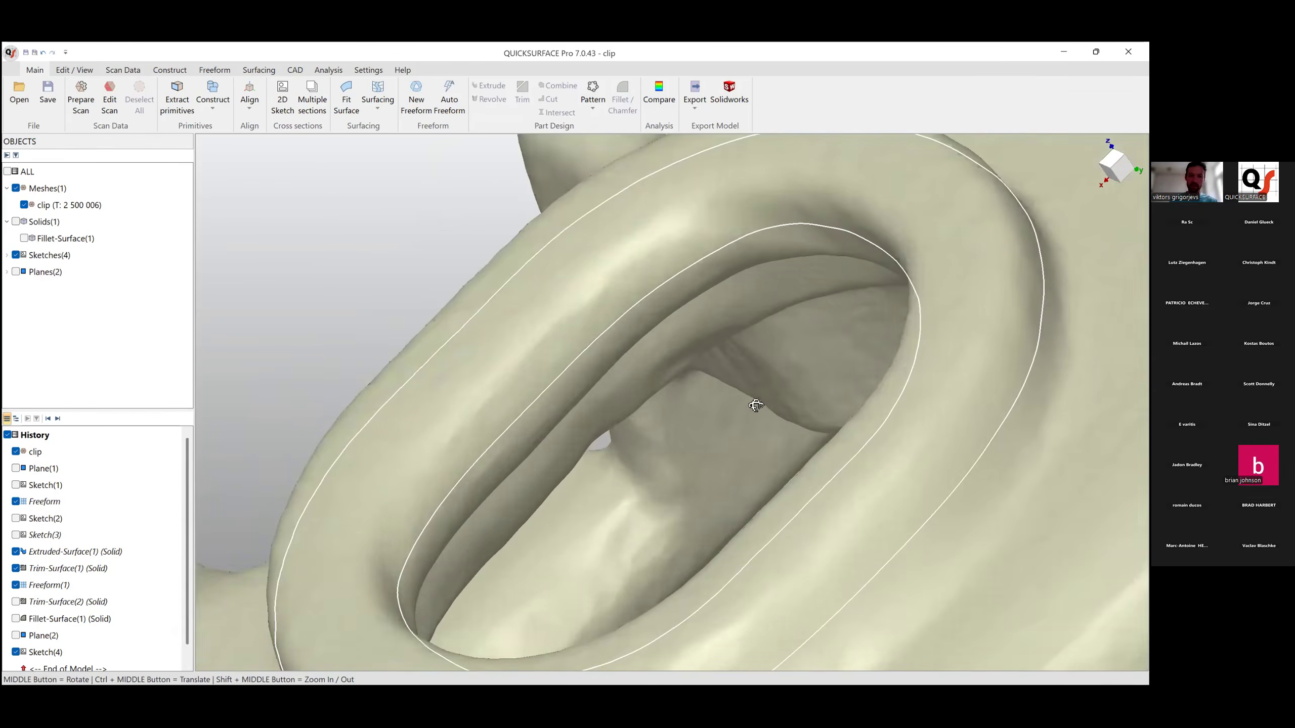
pyautogui.moveTo(755, 405); pyautogui.dragTo(846, 429, button='middle')
pyautogui.scroll(-3, 775, 396)
pyautogui.moveTo(759, 406); pyautogui.dragTo(661, 408, button='middle')
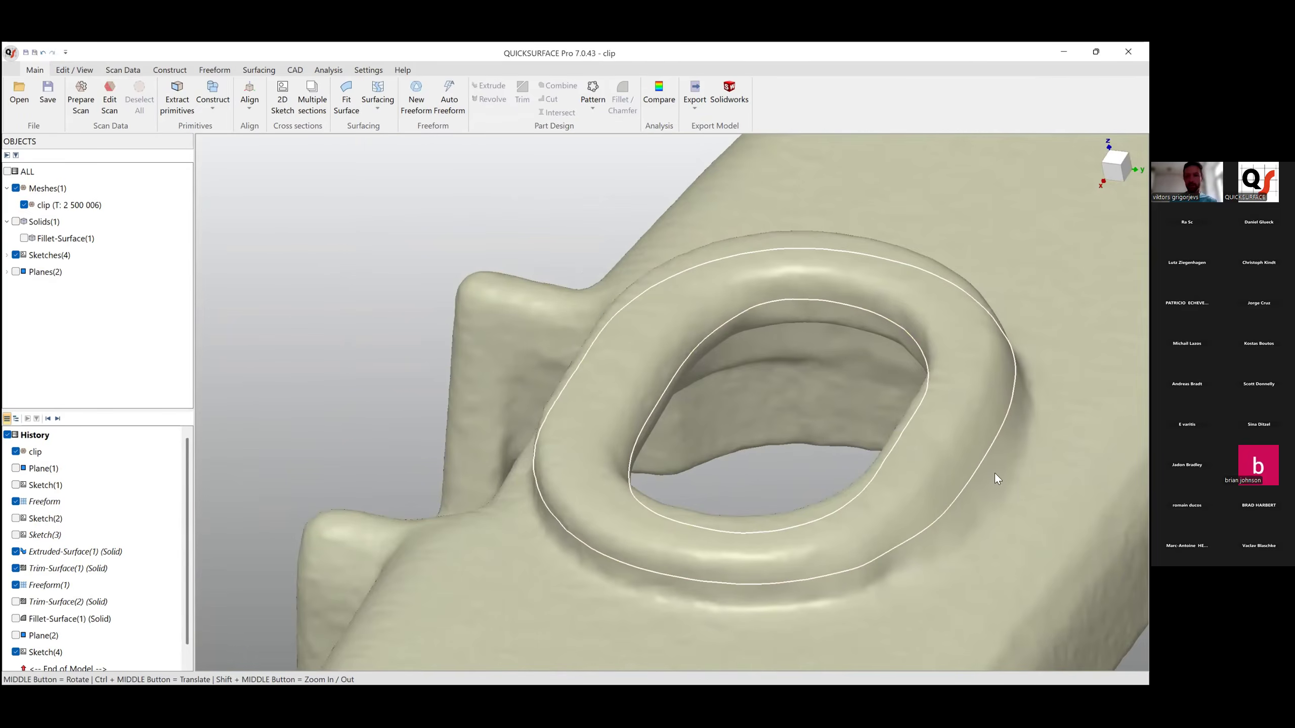
# Reopen the rim section sketch for editing.
pyautogui.scroll(-5, 998, 479)
pyautogui.keyDown('ctrl'); pyautogui.moveTo(928, 526); pyautogui.dragTo(760, 263, button='middle'); pyautogui.keyUp('ctrl')
pyautogui.scroll(-3, 649, 492)
pyautogui.keyDown('ctrl'); pyautogui.moveTo(611, 517); pyautogui.dragTo(734, 431, button='middle'); pyautogui.keyUp('ctrl')
pyautogui.scroll(2, 734, 431)
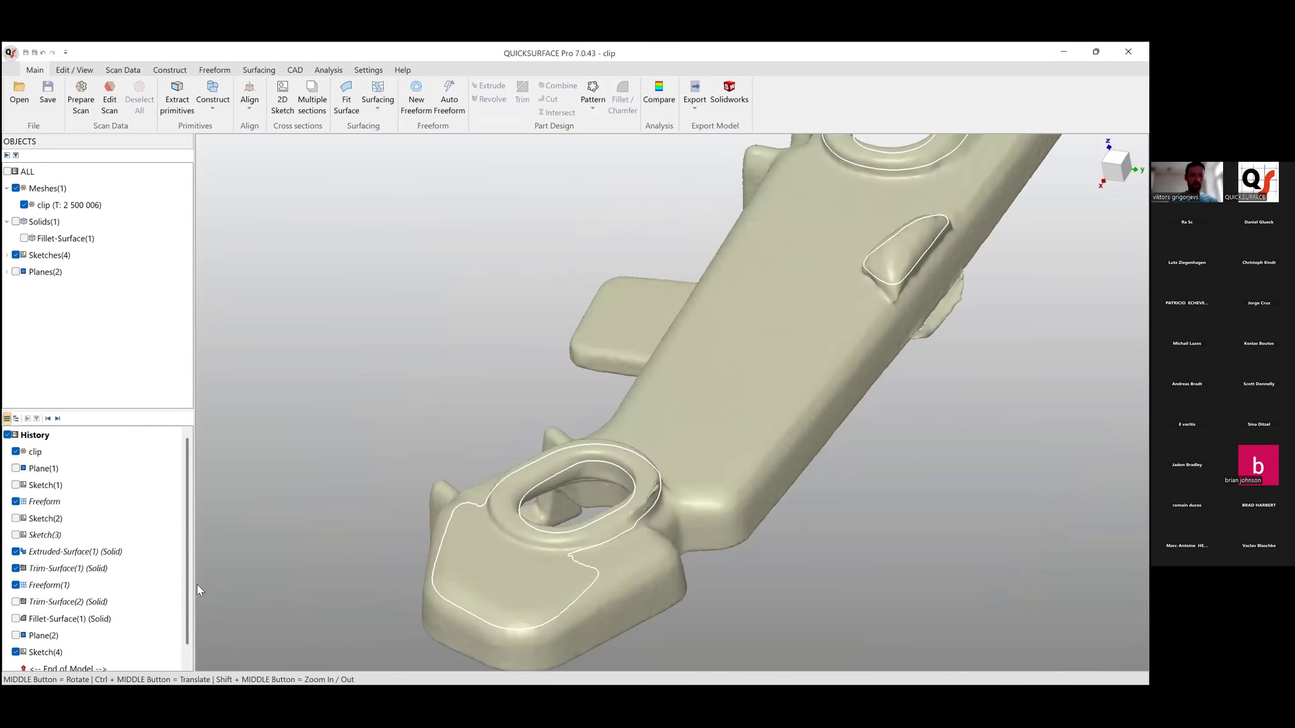
pyautogui.scroll(-1, 66, 635)
pyautogui.click(59, 638)
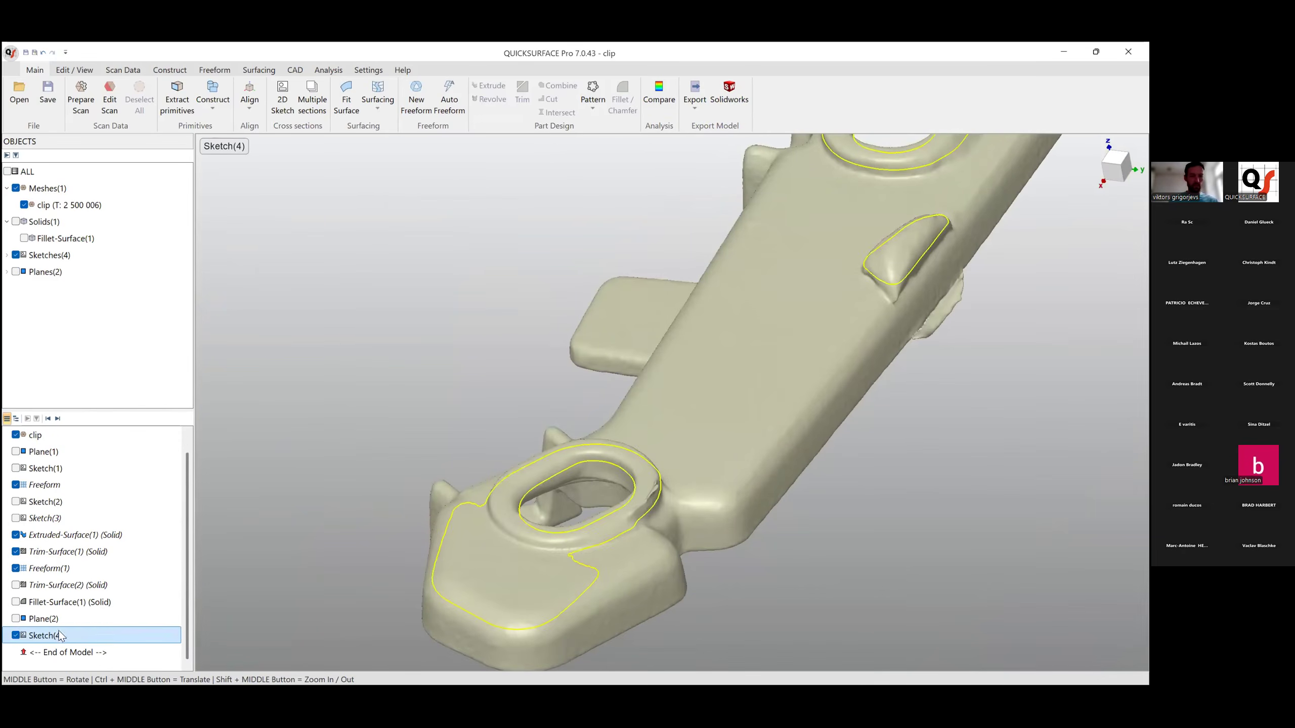
pyautogui.rightClick(59, 635)
pyautogui.click(108, 454)
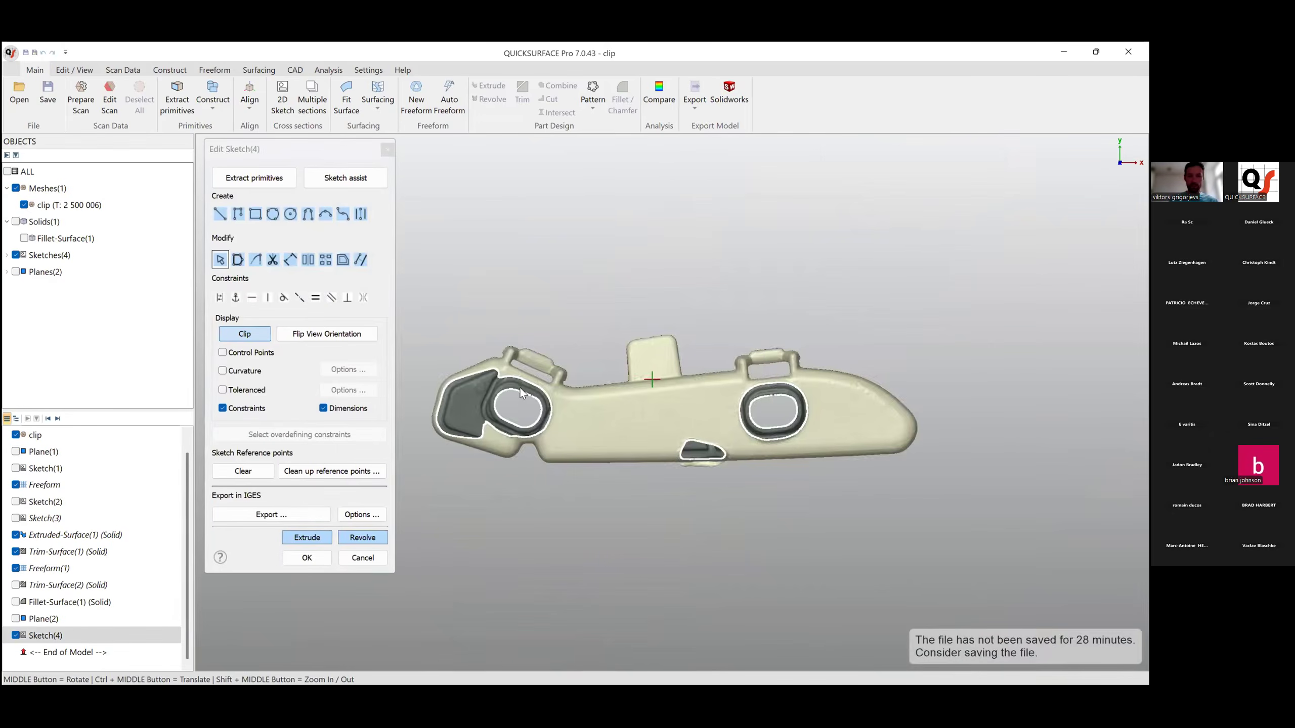
# Turn off instant fitting and fit a slot to the inner section outline of the left oval rim, marking its lower portion.
pyautogui.scroll(6, 520, 389)
pyautogui.keyDown('ctrl'); pyautogui.moveTo(701, 414); pyautogui.dragTo(749, 437, button='middle'); pyautogui.keyUp('ctrl')
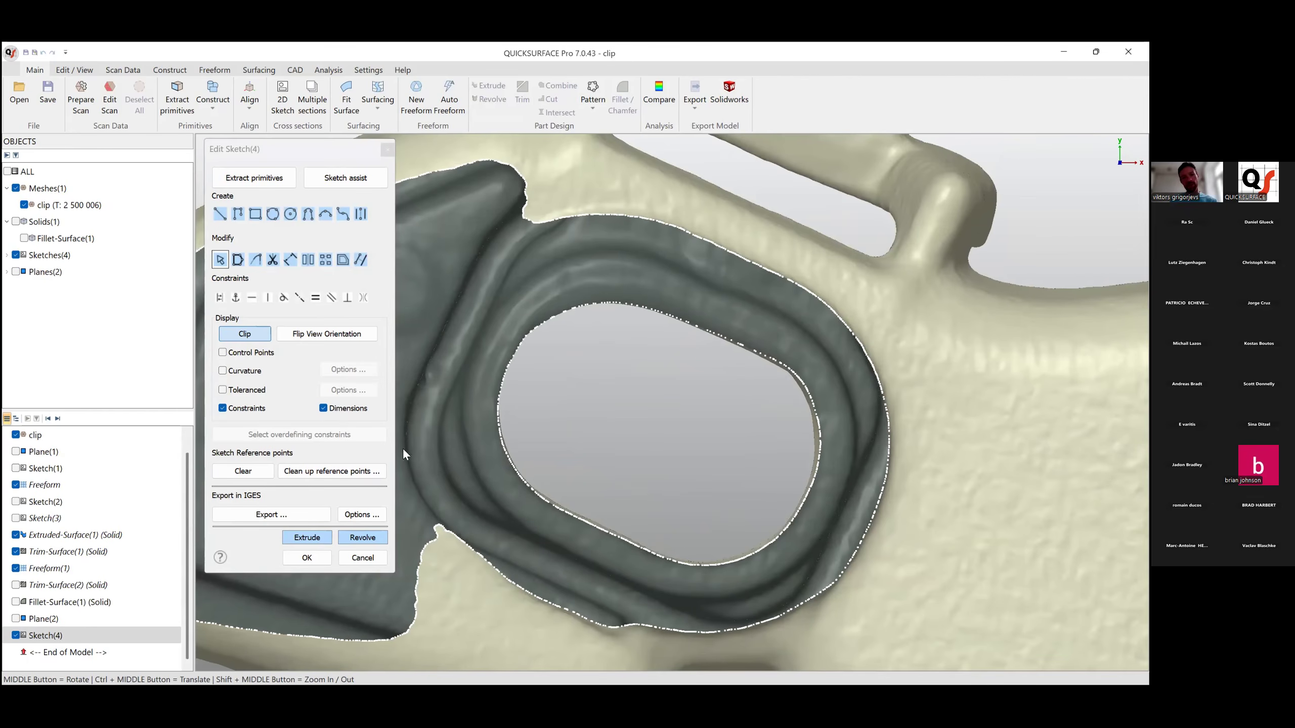
pyautogui.click(251, 178)
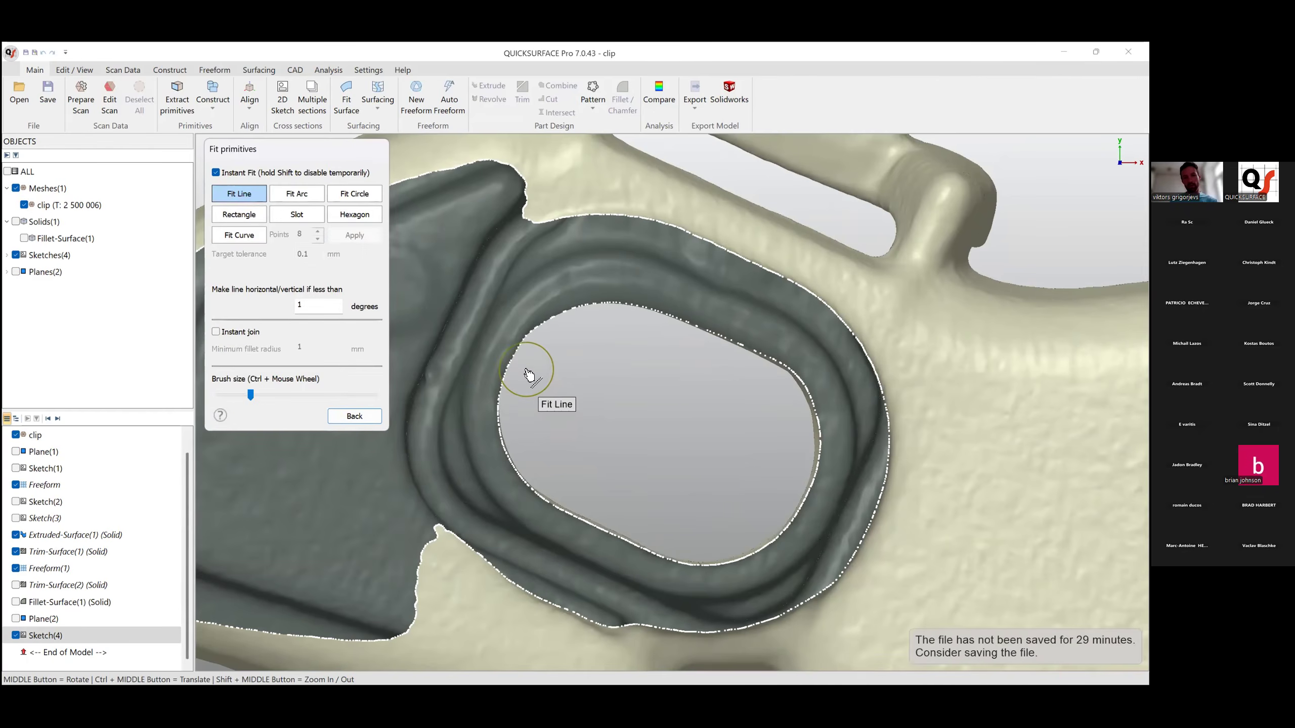
pyautogui.moveTo(529, 375)
pyautogui.mouseDown()
pyautogui.moveTo(510, 463)
pyautogui.moveTo(685, 560)
pyautogui.mouseUp()
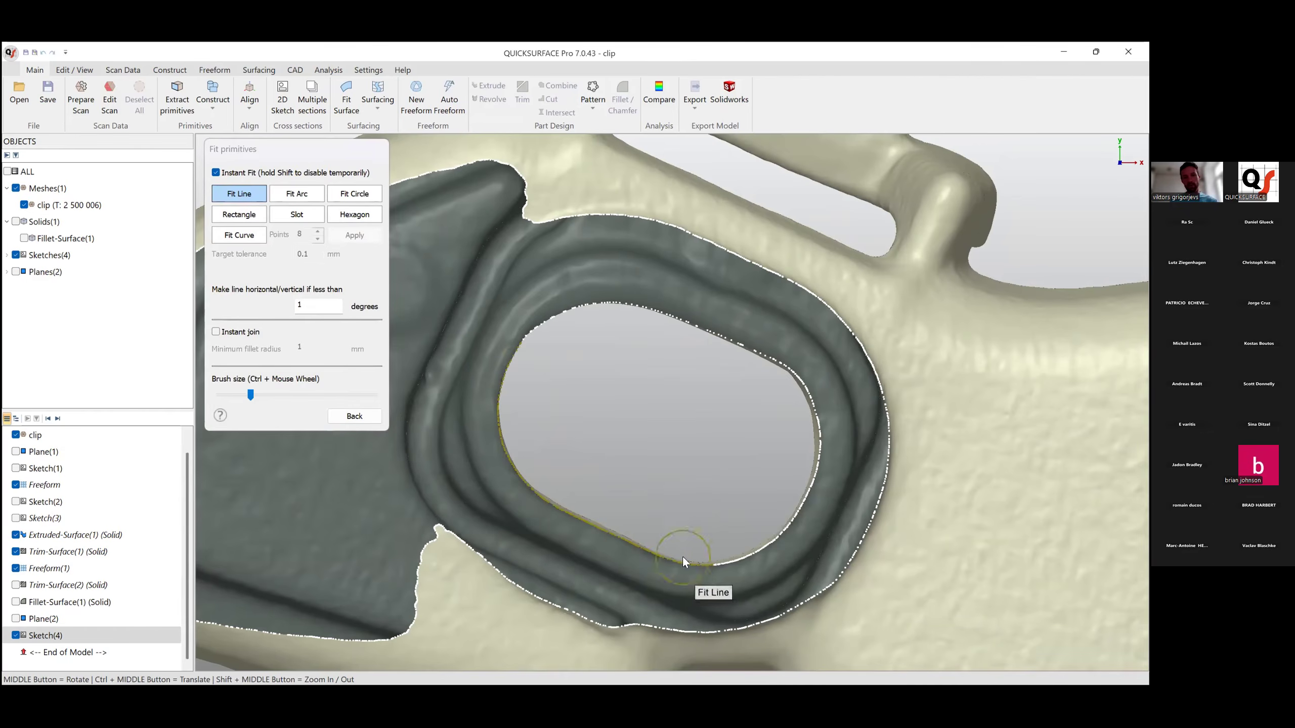
pyautogui.click(216, 173)
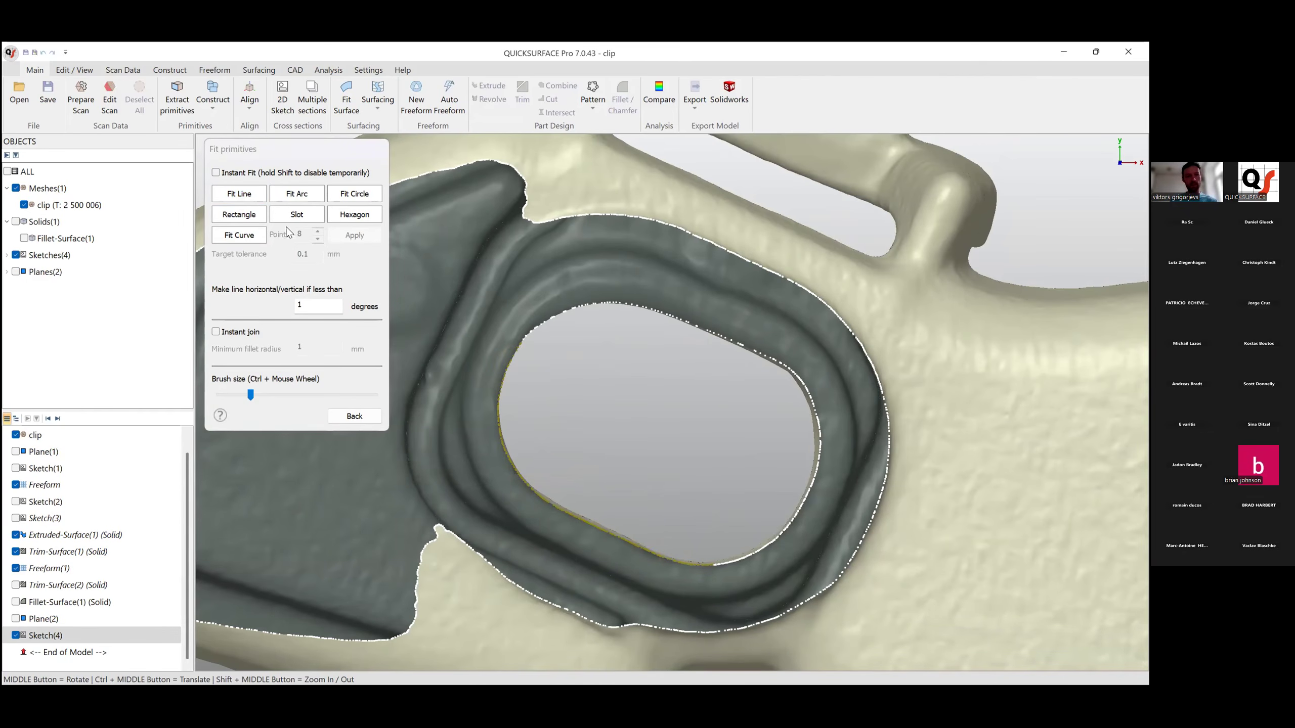
pyautogui.click(354, 416)
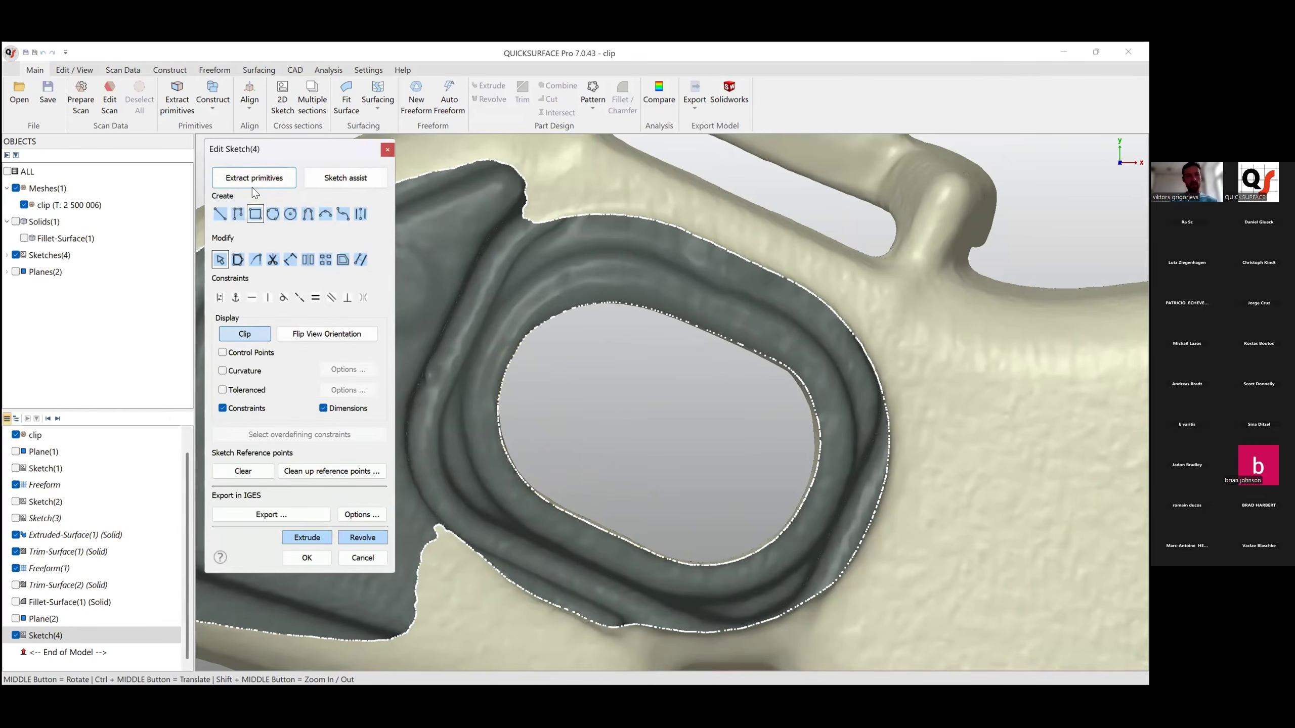
pyautogui.click(254, 178)
pyautogui.moveTo(511, 397)
pyautogui.mouseDown()
pyautogui.moveTo(525, 474)
pyautogui.moveTo(728, 584)
pyautogui.moveTo(803, 514)
pyautogui.mouseUp()
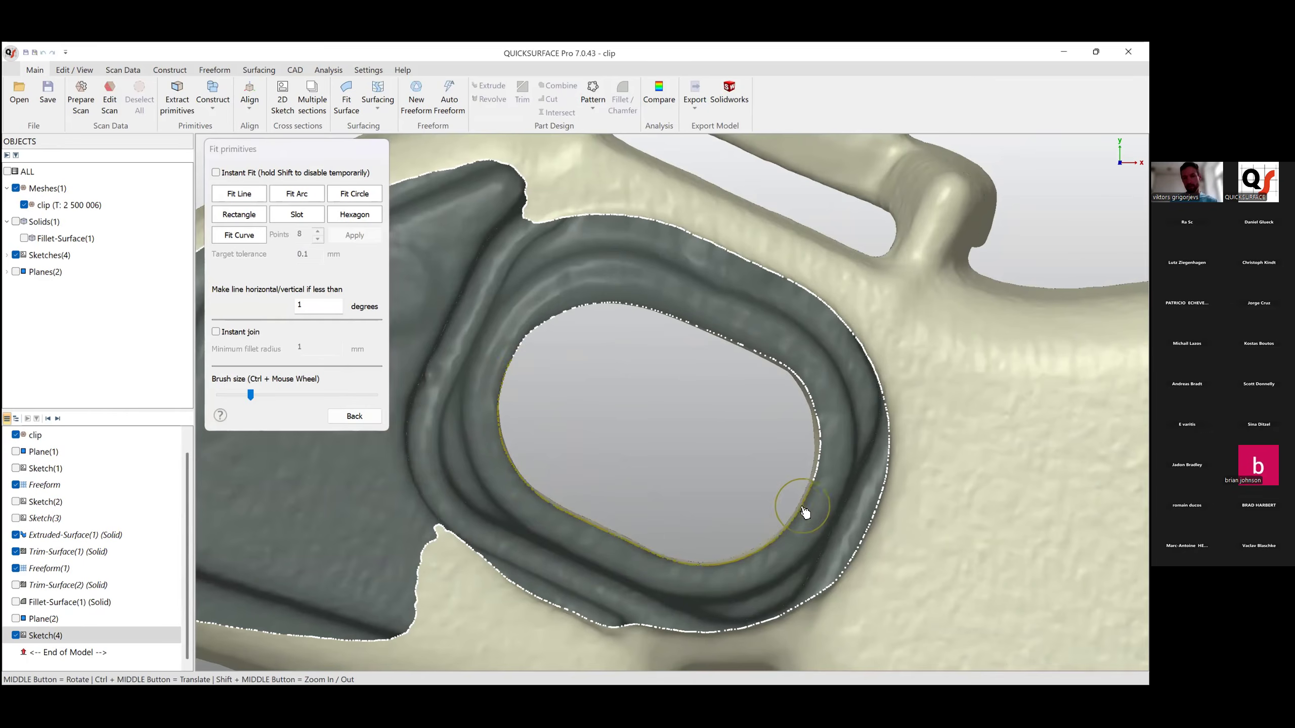
pyautogui.click(291, 215)
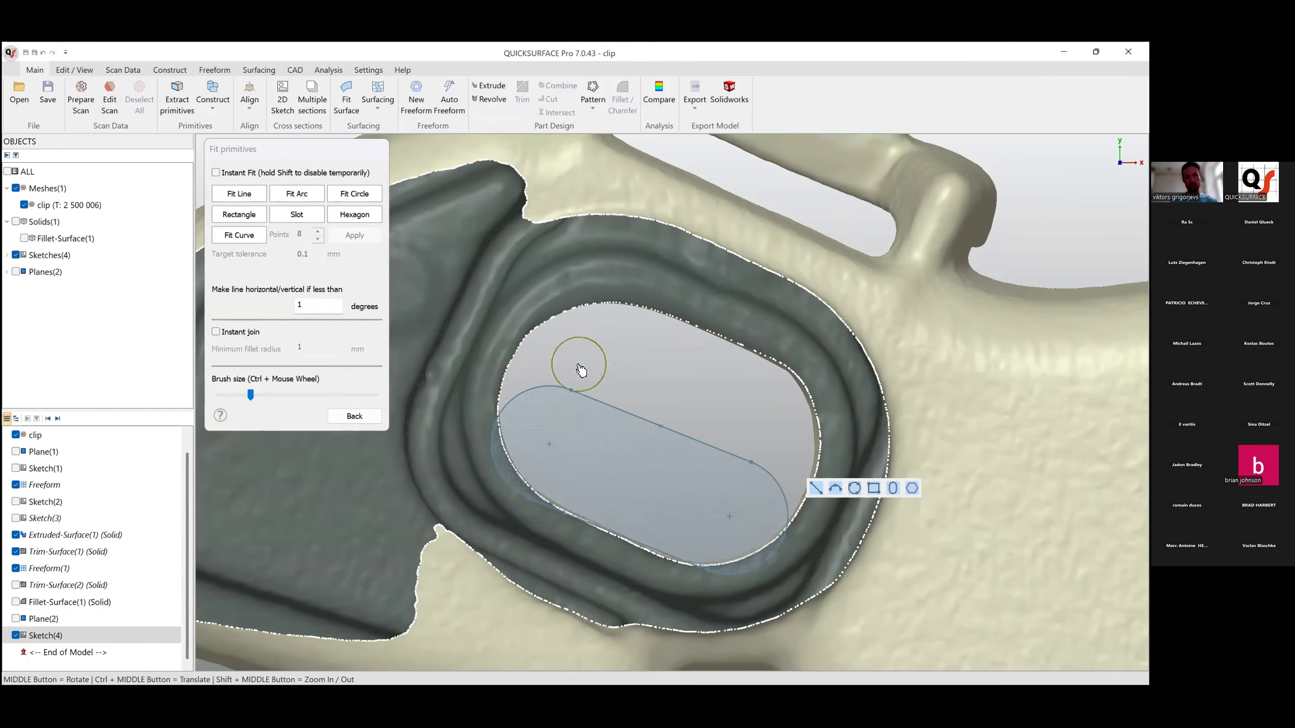
# Anchor the slot's lower straight edge and move its upper straight edge onto the inner section outline.
pyautogui.click(638, 540)
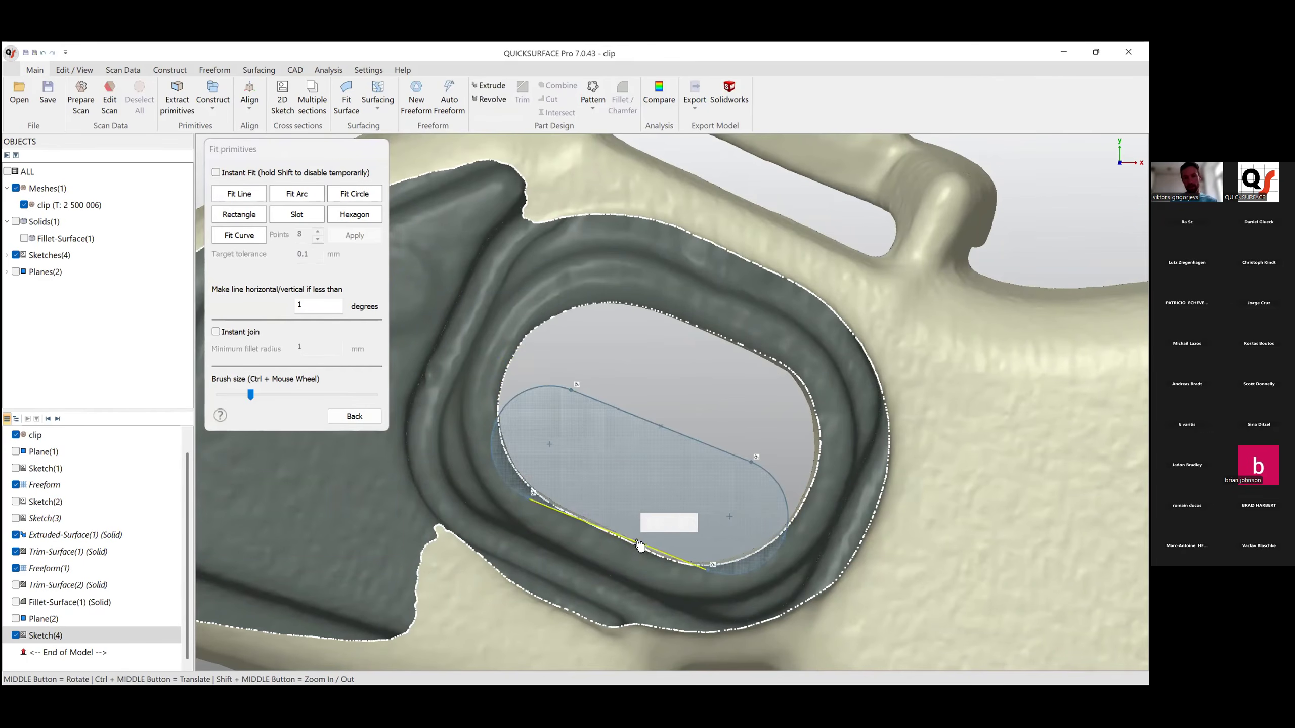
pyautogui.click(688, 523)
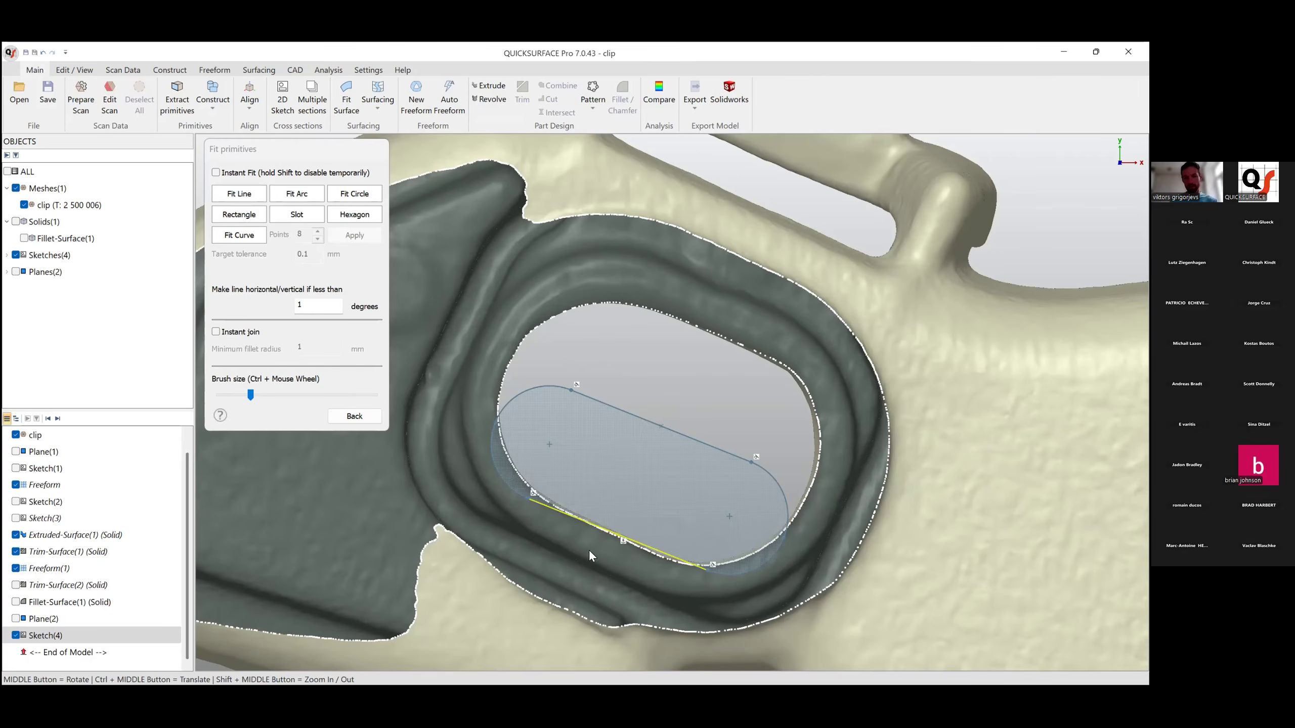
pyautogui.moveTo(676, 437); pyautogui.dragTo(726, 338)
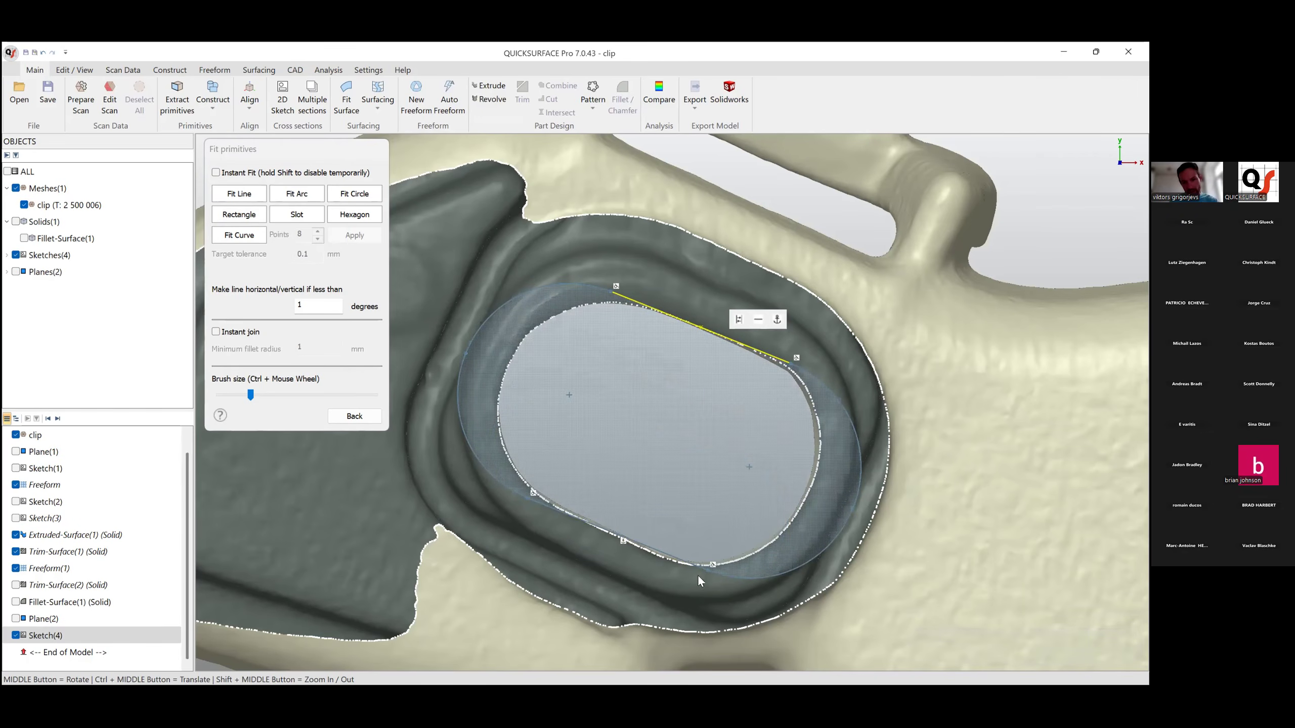
# Remove the anchor from the slot's lower edge, leave primitive fitting, and constrain the two straight edges parallel.
pyautogui.click(670, 561)
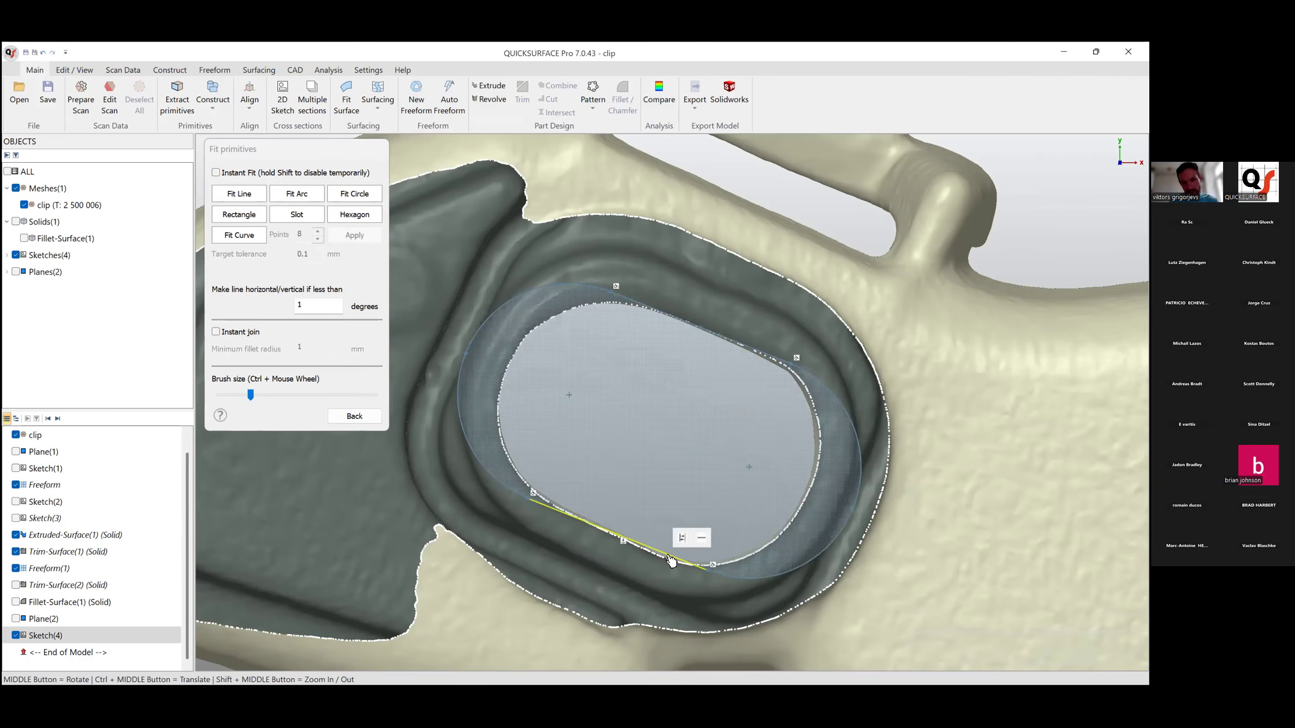
pyautogui.click(623, 542)
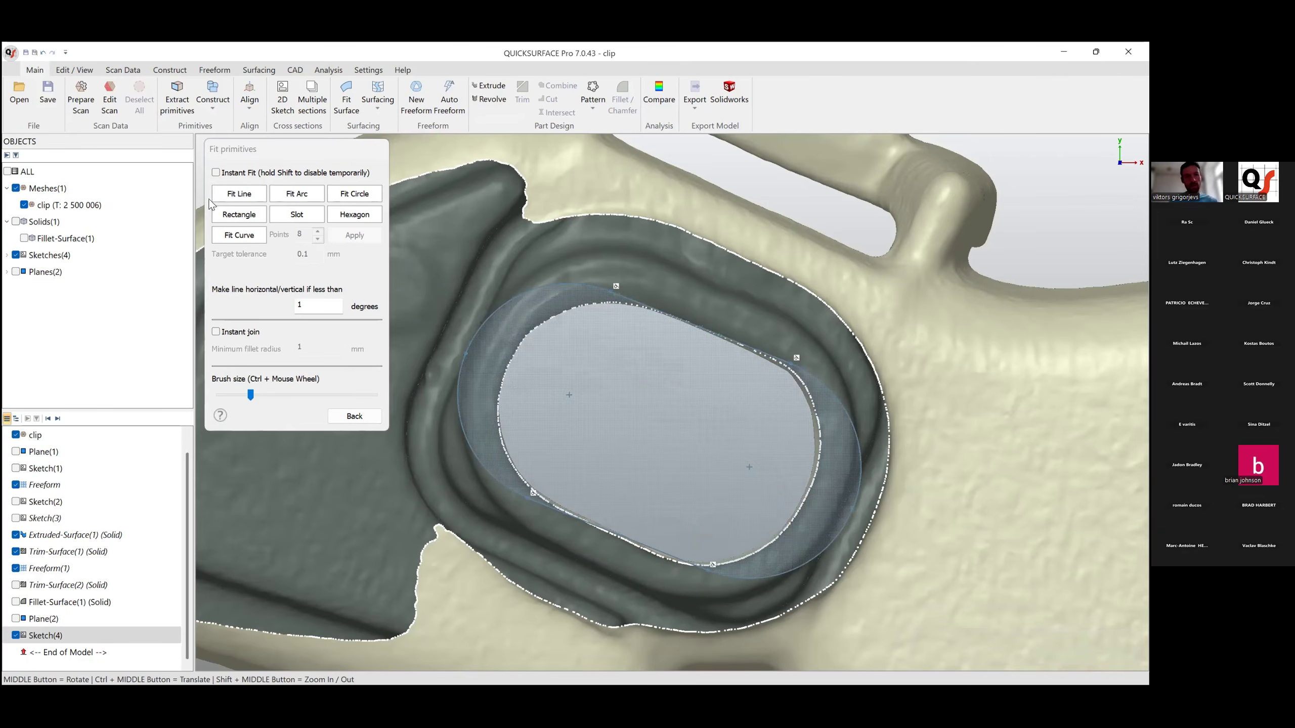
pyautogui.click(354, 416)
pyautogui.keyDown('ctrl'); pyautogui.moveTo(639, 468); pyautogui.dragTo(675, 456, button='middle'); pyautogui.keyUp('ctrl')
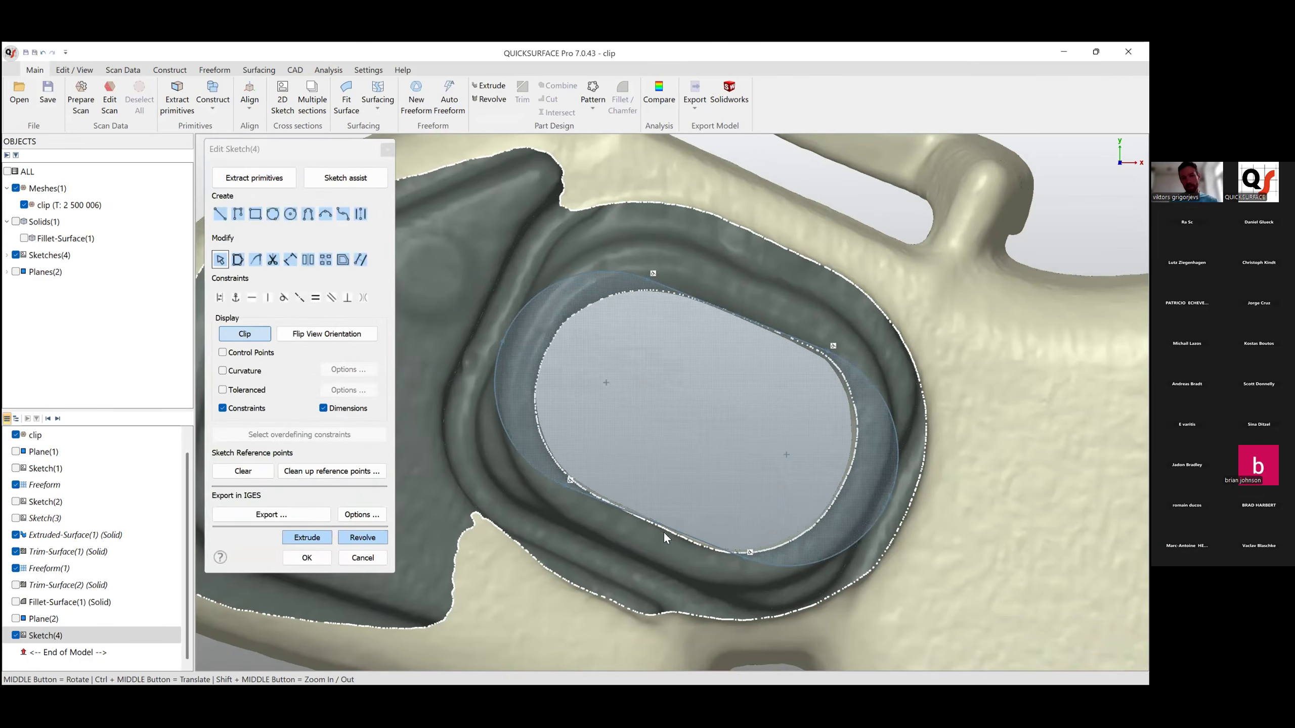
pyautogui.click(684, 539)
pyautogui.click(748, 325)
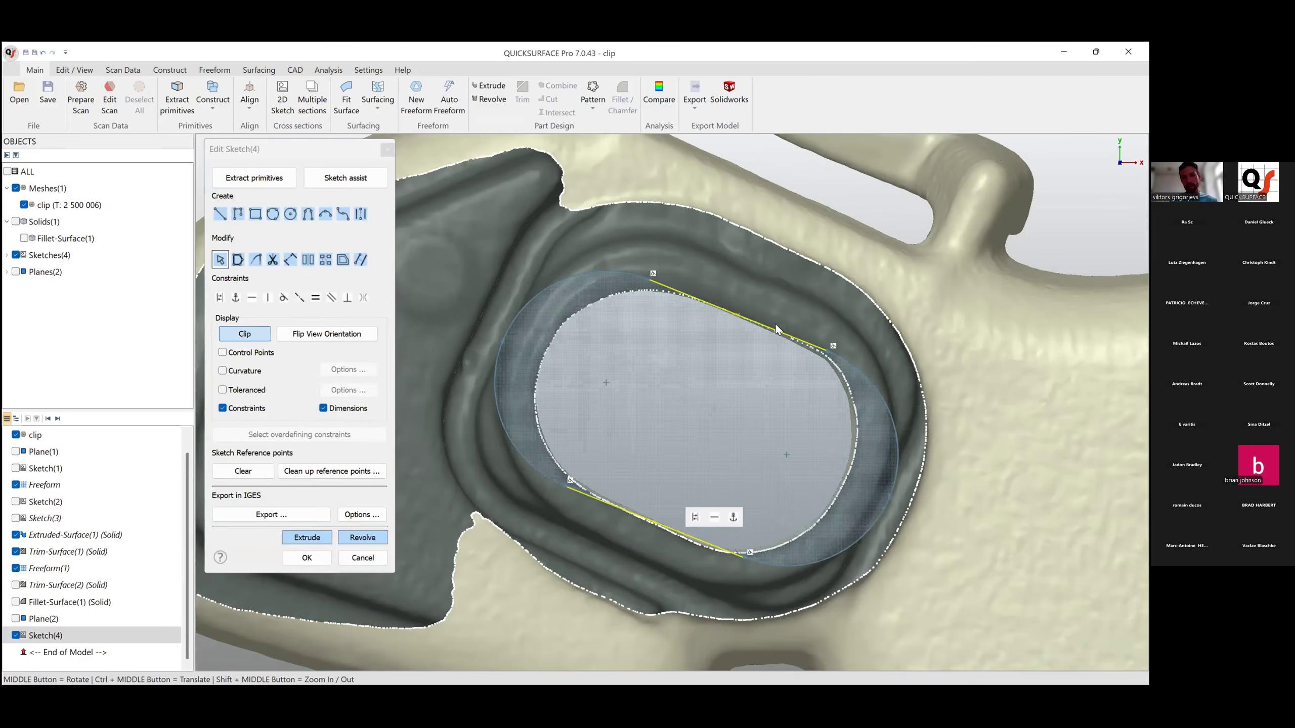
pyautogui.click(330, 299)
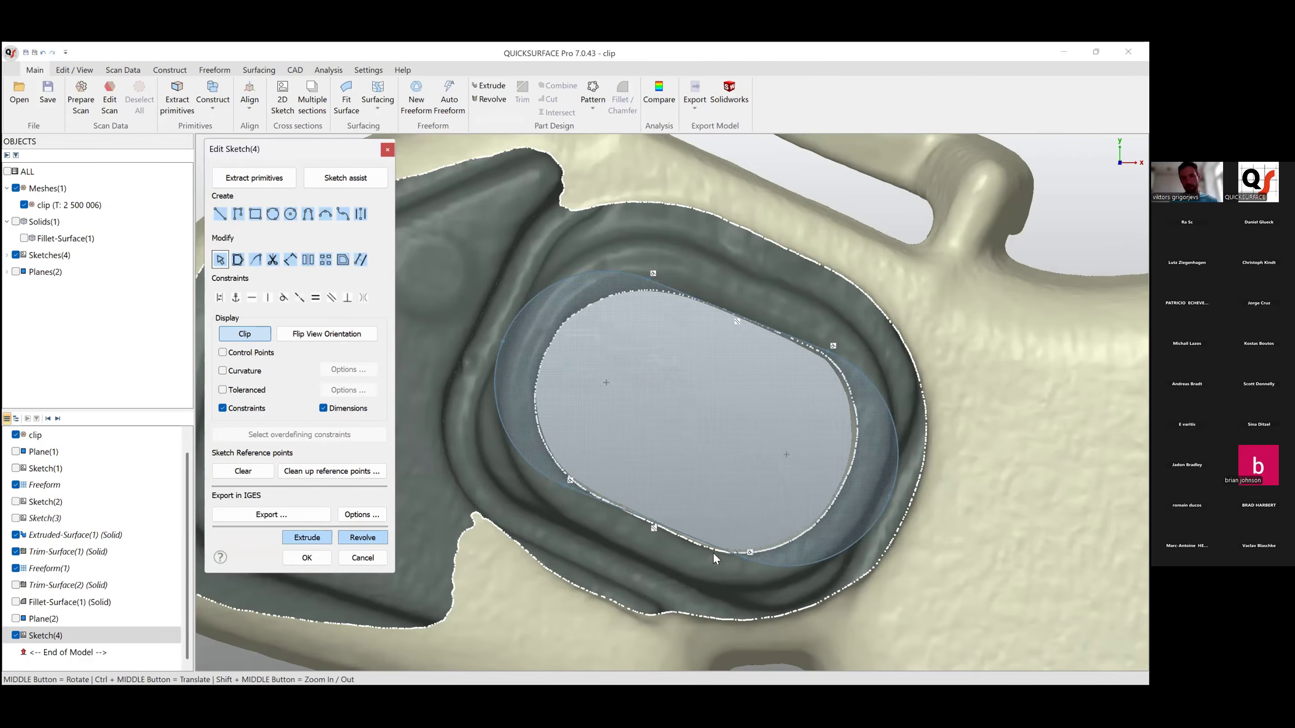
# Move the end points of the slot sketch's lower line and the left arc onto the scanned outline of the opening.
pyautogui.scroll(5, 624, 510)
pyautogui.moveTo(566, 475); pyautogui.dragTo(567, 466)
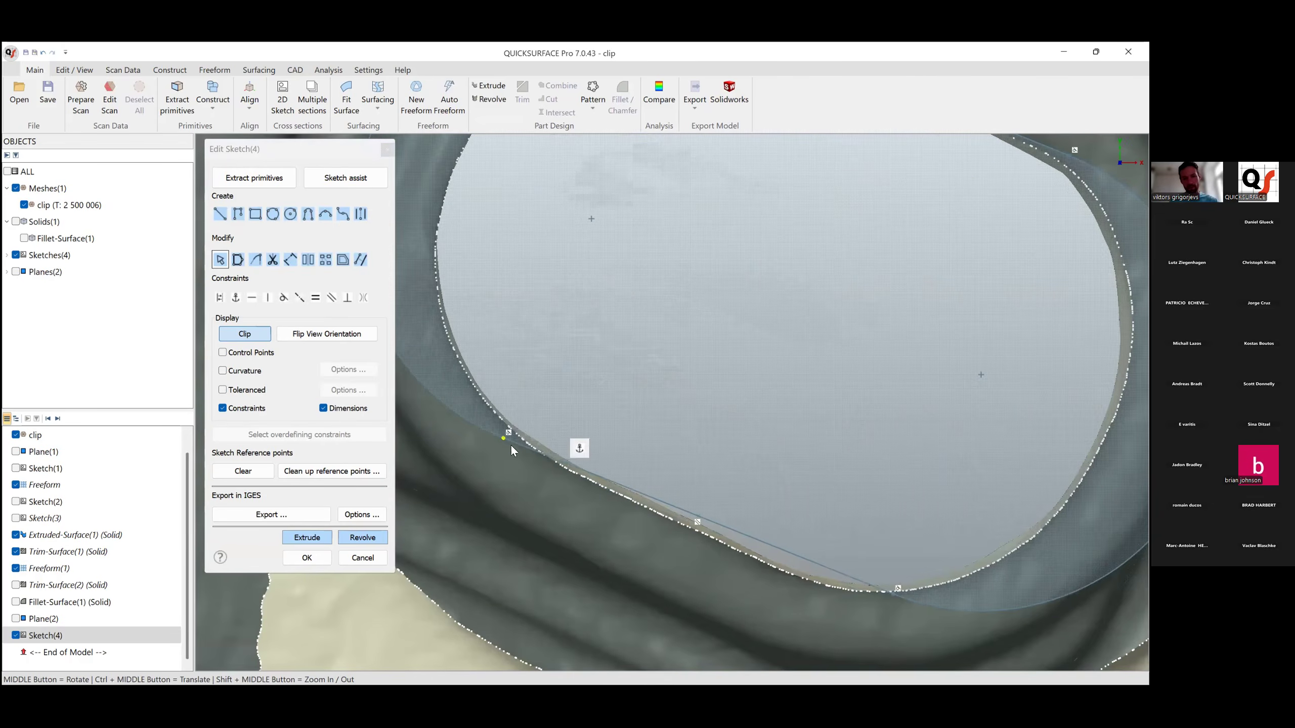
pyautogui.scroll(-5, 837, 476)
pyautogui.moveTo(606, 322); pyautogui.dragTo(634, 329)
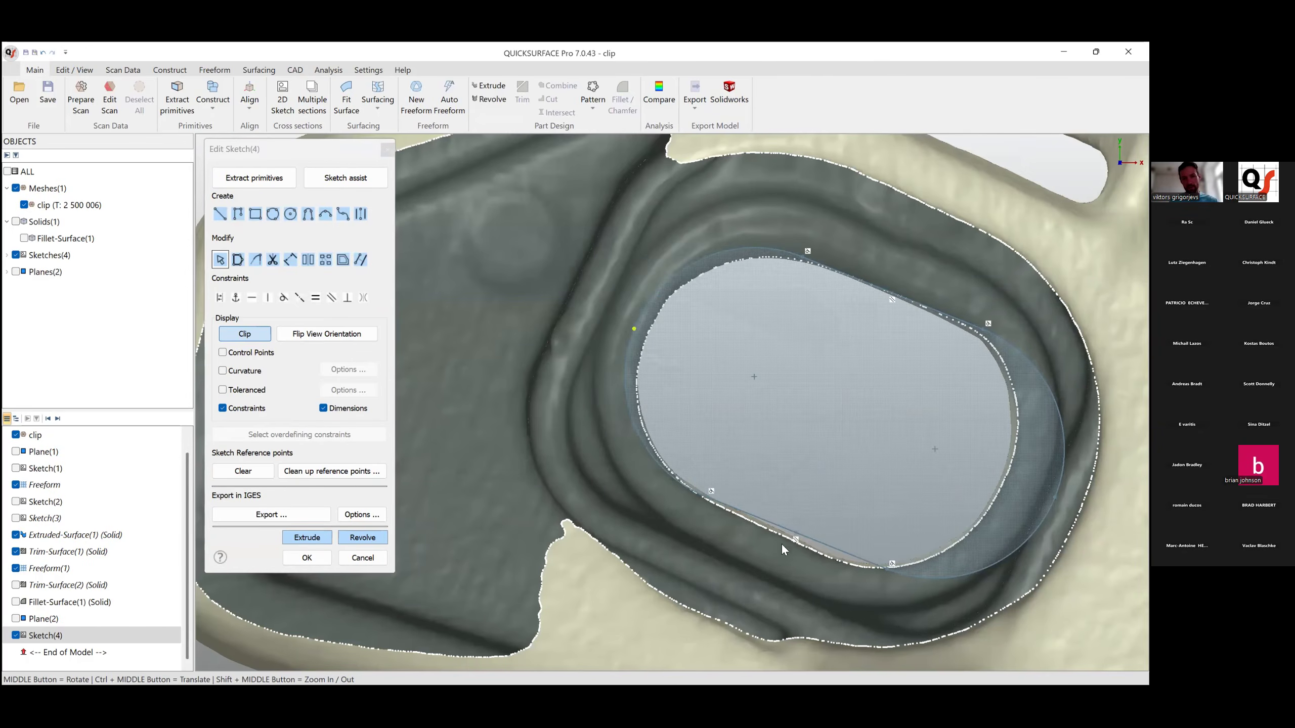
pyautogui.scroll(5, 781, 543)
pyautogui.moveTo(548, 400); pyautogui.dragTo(558, 410)
pyautogui.scroll(-5, 873, 585)
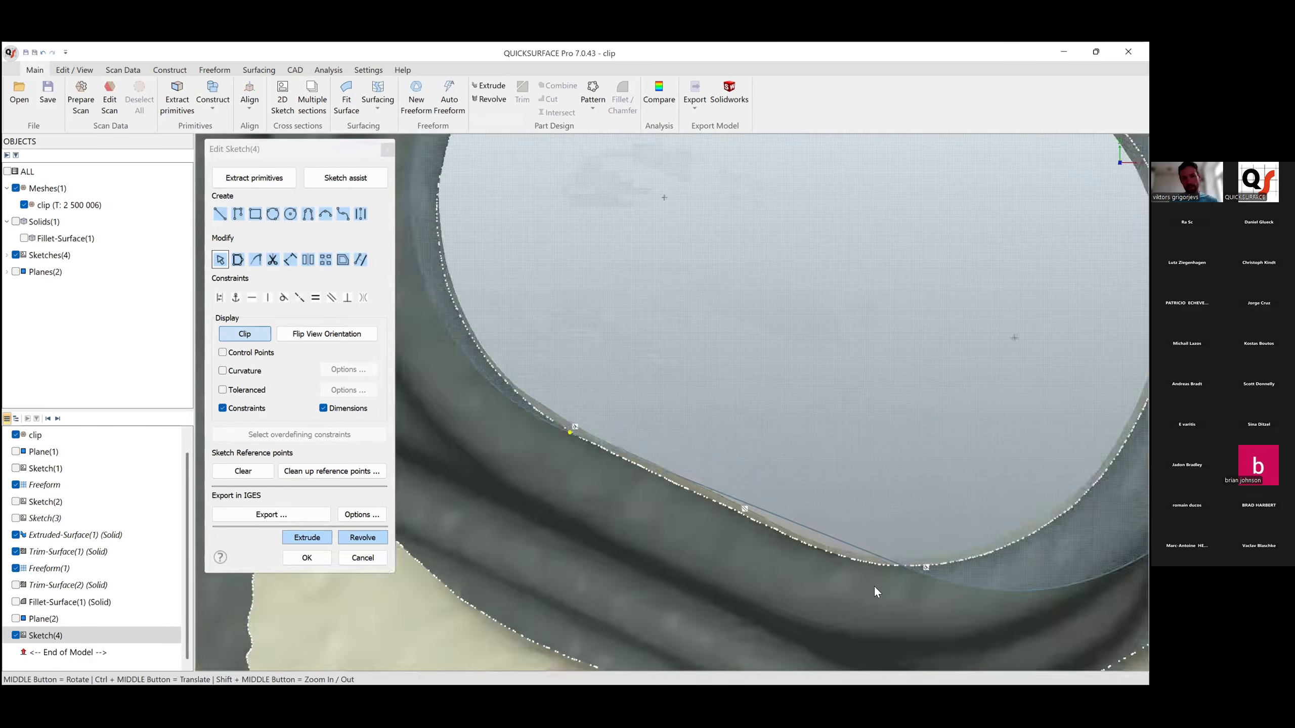
pyautogui.moveTo(827, 543); pyautogui.dragTo(759, 520)
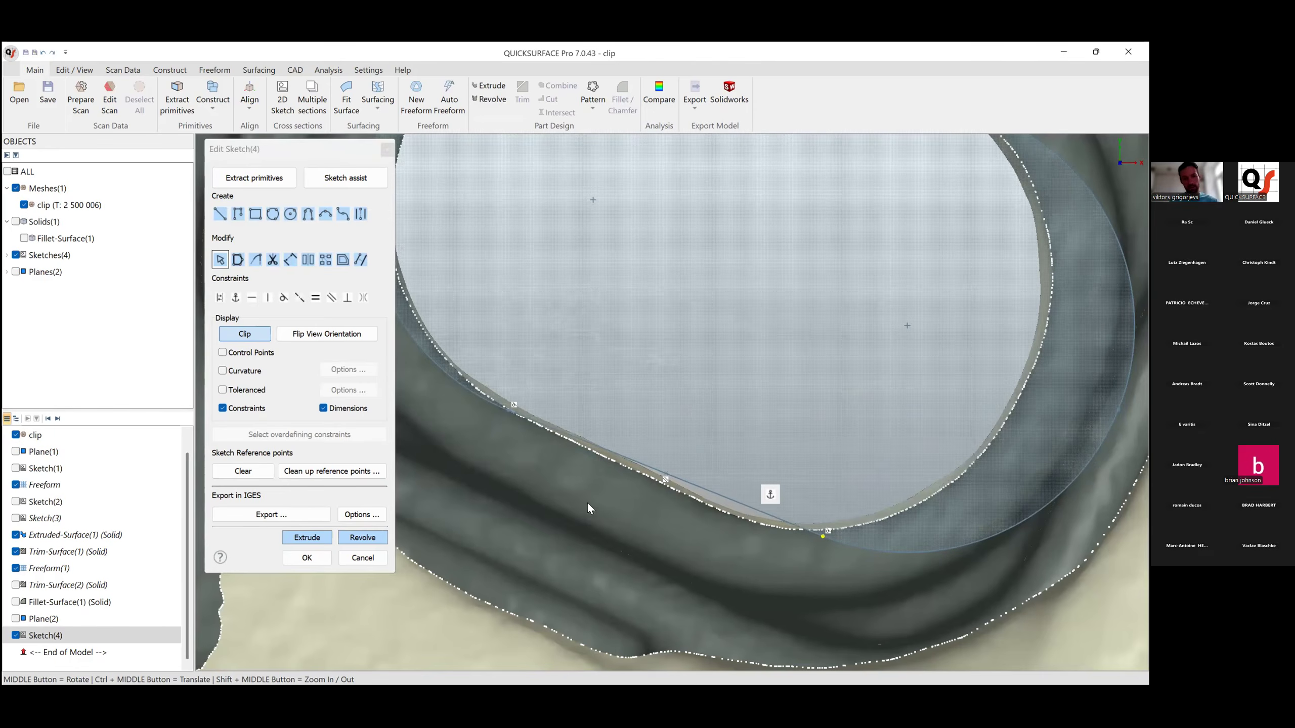
# Fix the left end point of the slot's lower line and move its other end point onto the scanned outline.
pyautogui.click(510, 414)
pyautogui.scroll(-5, 720, 545)
pyautogui.scroll(4, 717, 543)
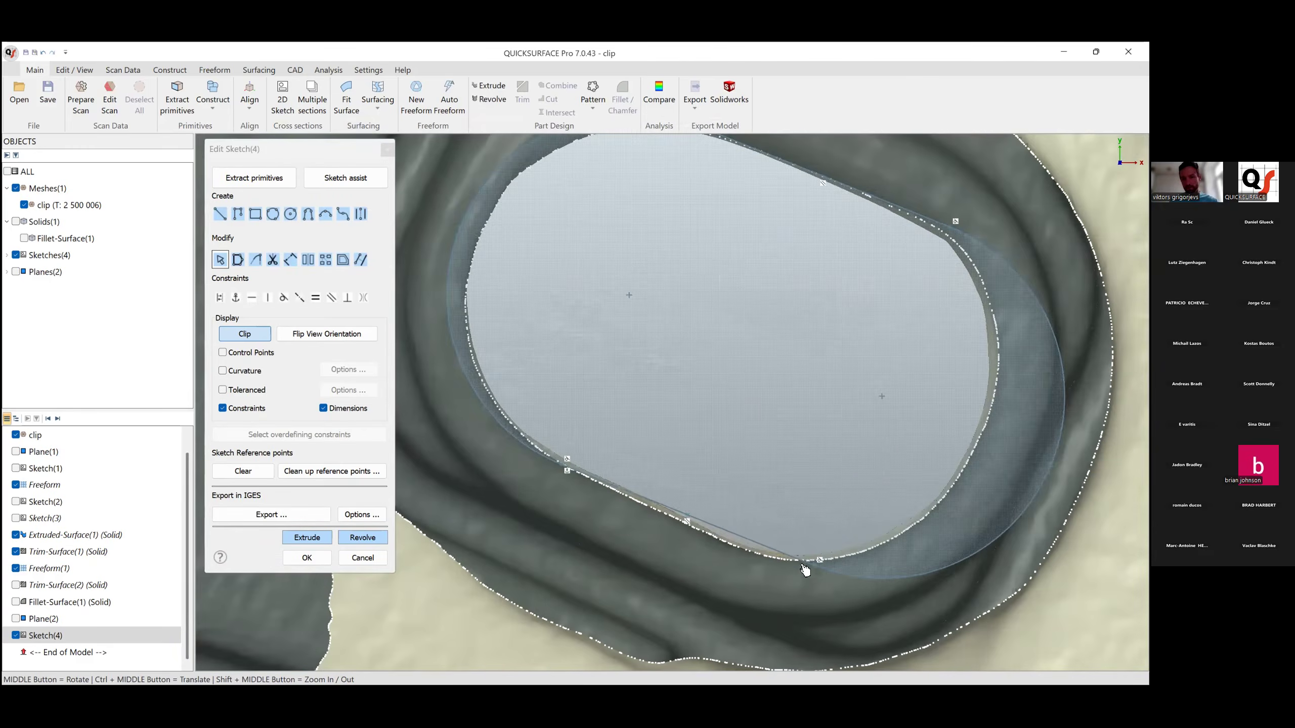
pyautogui.moveTo(815, 571)
pyautogui.mouseDown()
pyautogui.moveTo(762, 561)
pyautogui.moveTo(787, 550)
pyautogui.mouseUp()
pyautogui.scroll(-2, 760, 505)
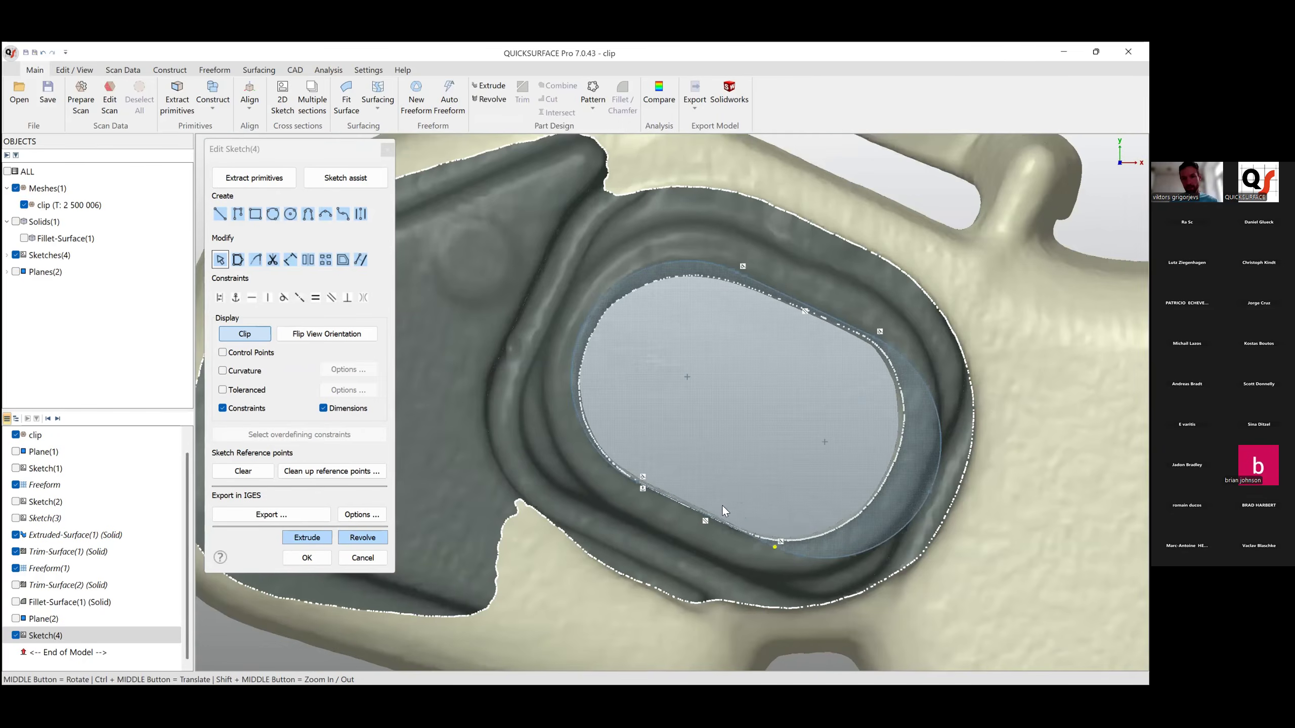
# Apply a fix constraint to the slot's lower line.
pyautogui.scroll(2, 722, 505)
pyautogui.scroll(2, 660, 513)
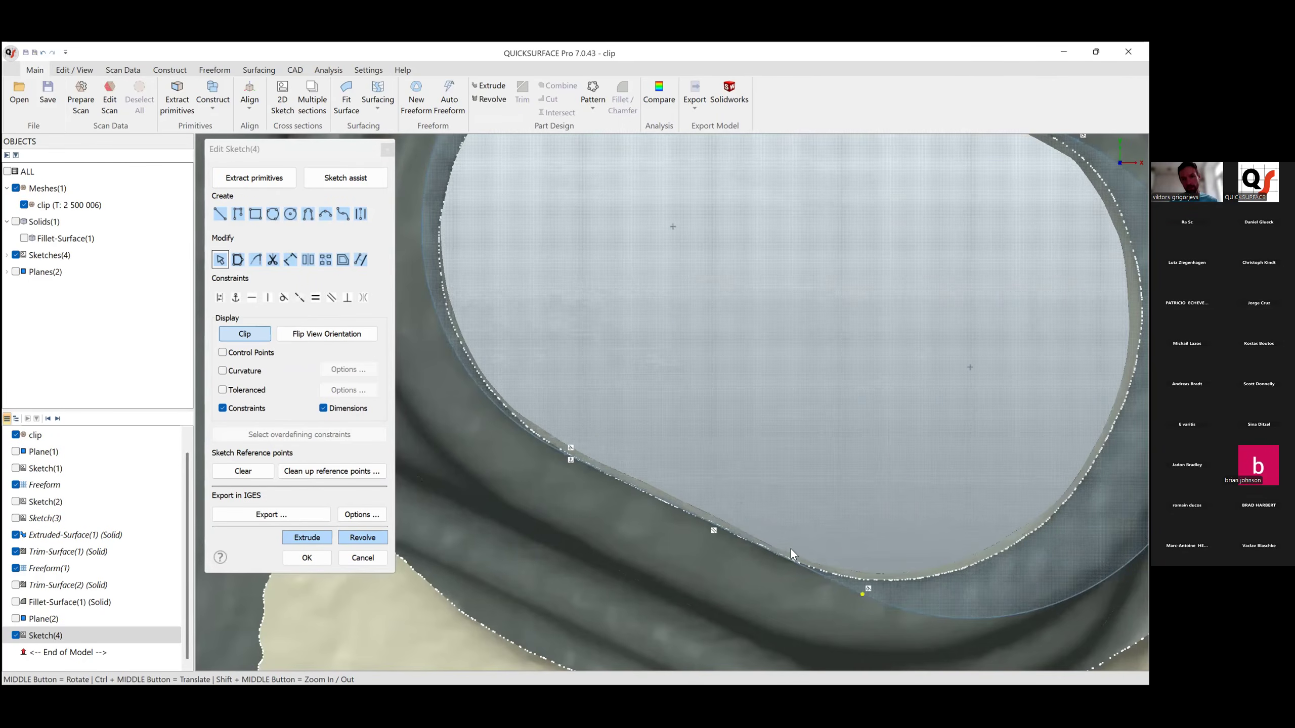
pyautogui.click(623, 482)
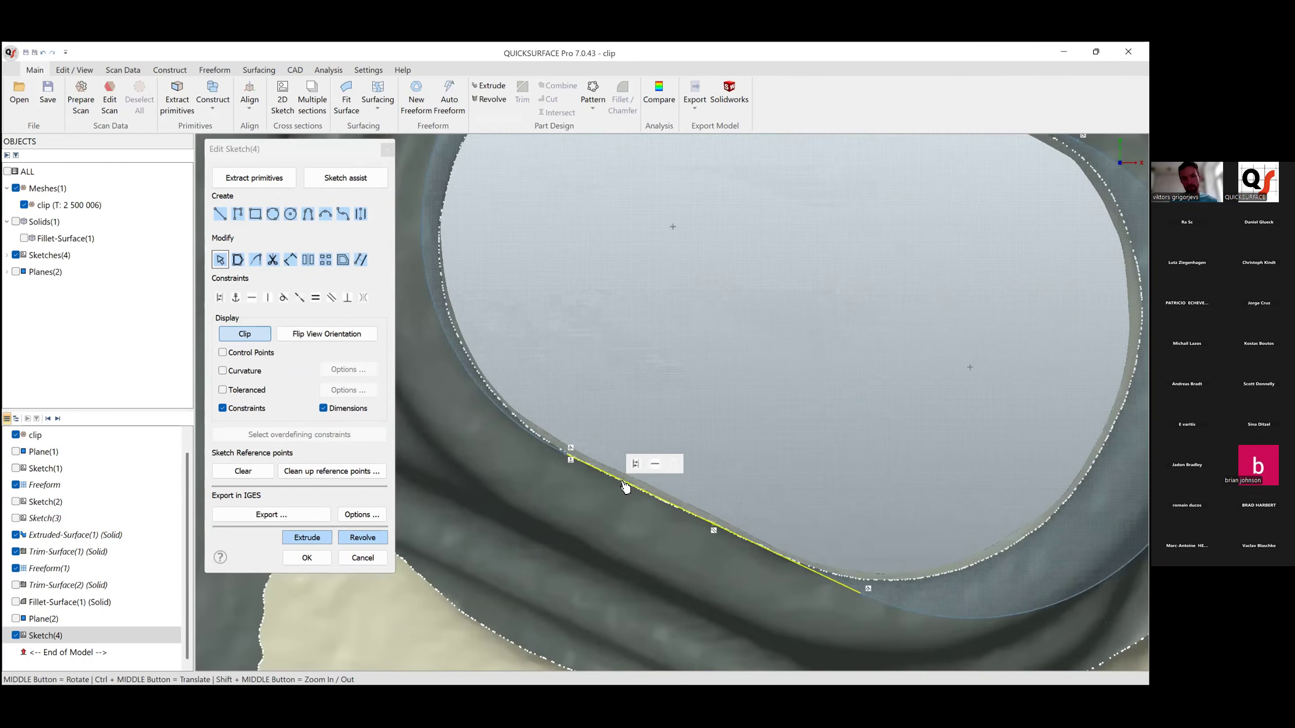
pyautogui.click(674, 465)
pyautogui.scroll(-3, 681, 487)
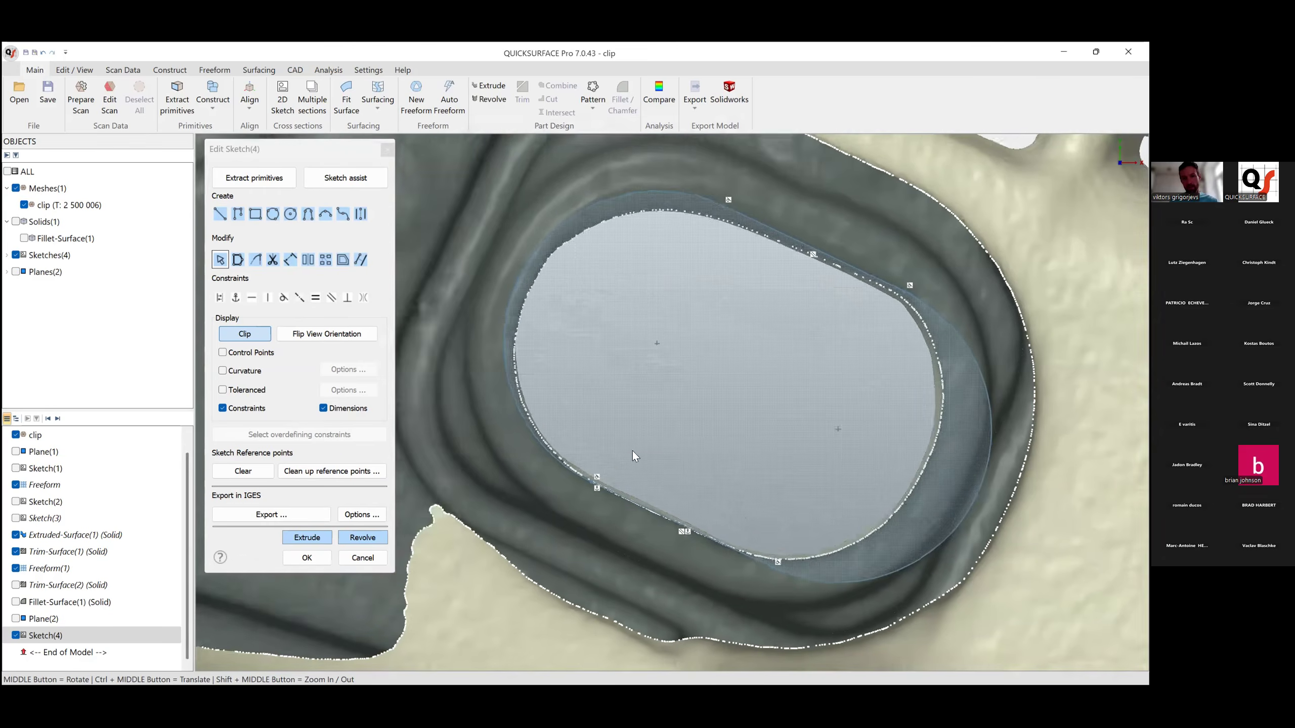
# Reshape the slot's upper line and resize both end arcs to match the scanned outline of the opening.
pyautogui.keyDown('ctrl'); pyautogui.moveTo(632, 451); pyautogui.dragTo(566, 442, button='middle'); pyautogui.keyUp('ctrl')
pyautogui.moveTo(760, 249); pyautogui.dragTo(763, 254)
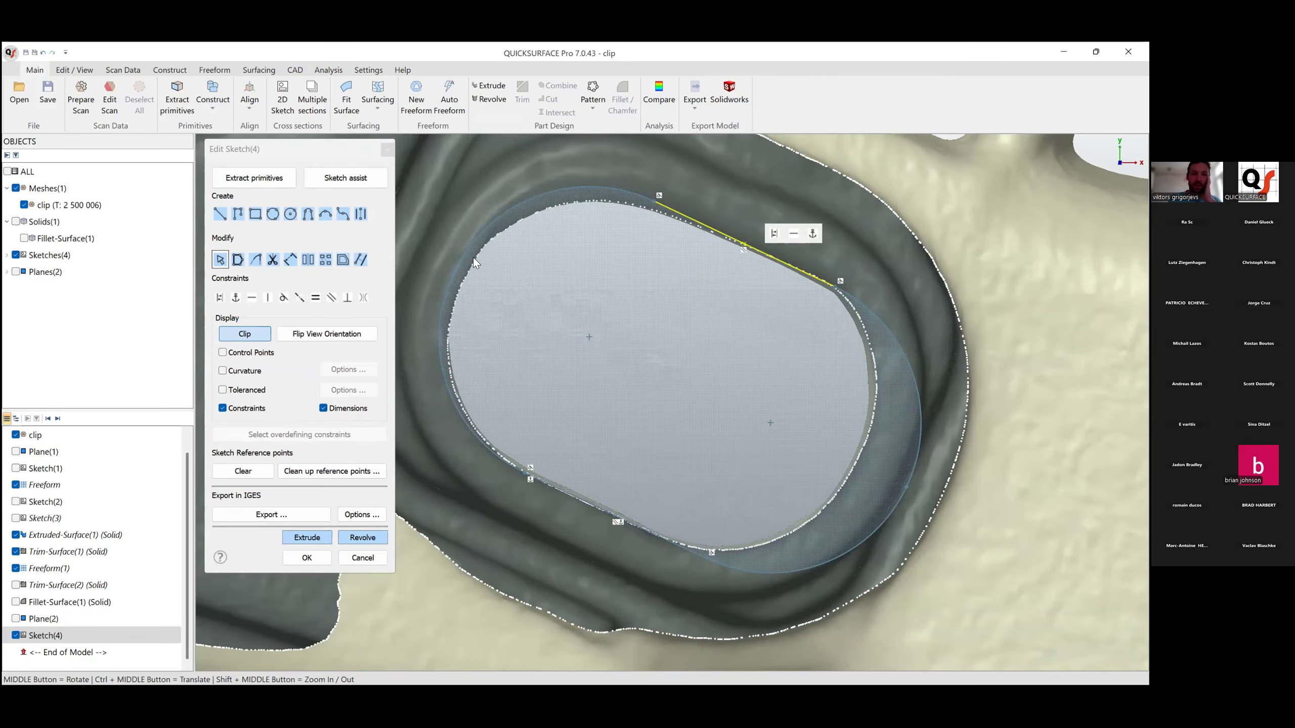
pyautogui.moveTo(911, 492); pyautogui.dragTo(859, 471)
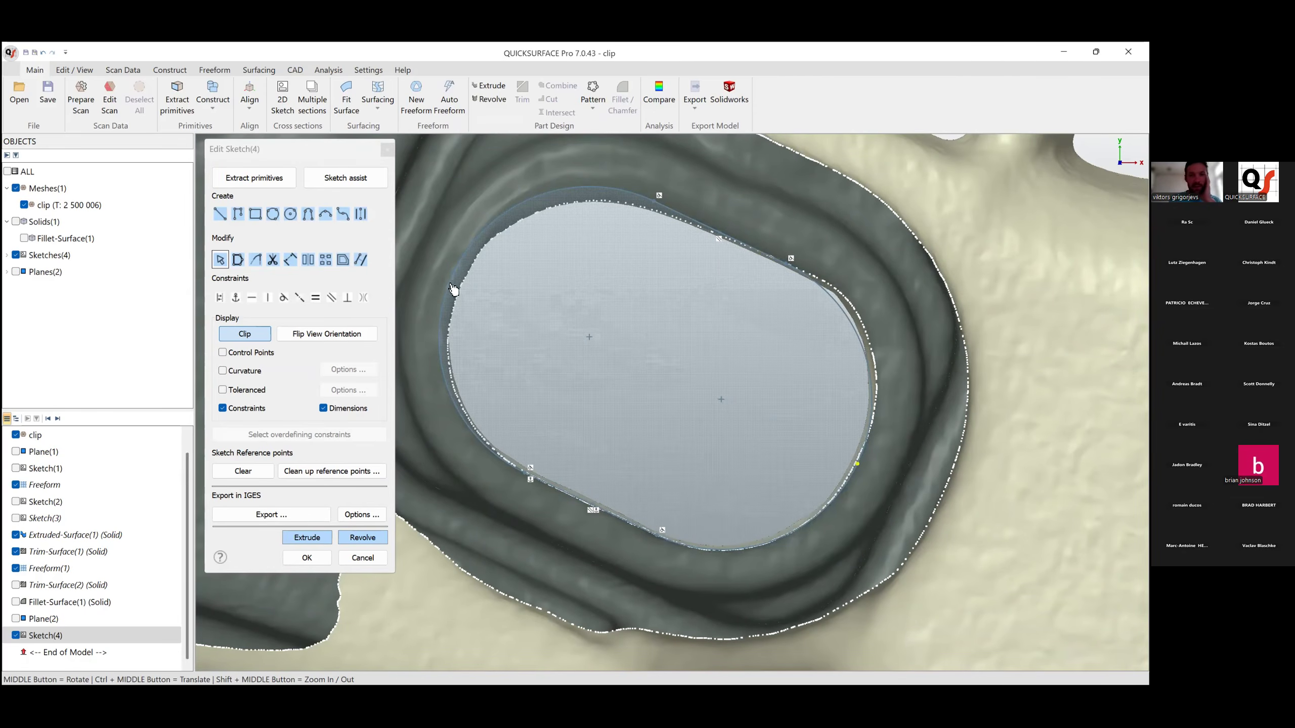
pyautogui.moveTo(460, 284); pyautogui.dragTo(463, 285)
pyautogui.click(290, 259)
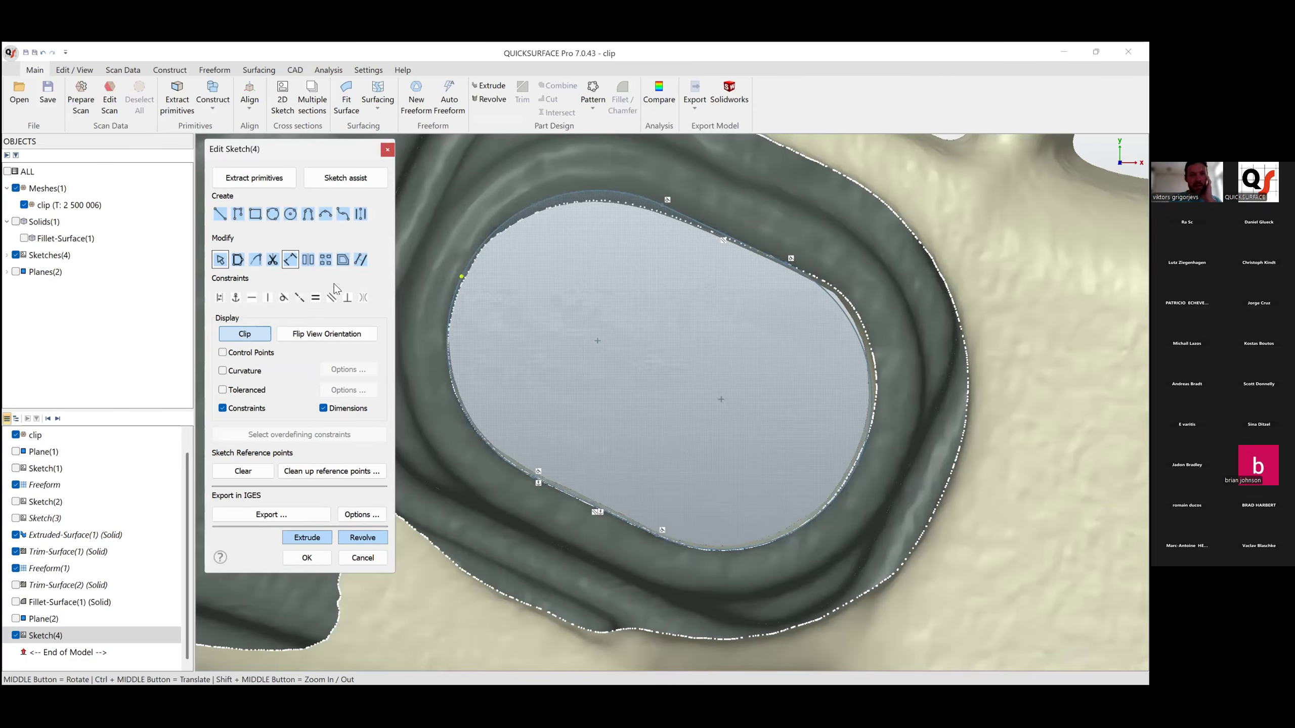
pyautogui.click(636, 526)
pyautogui.click(757, 250)
pyautogui.click(691, 365)
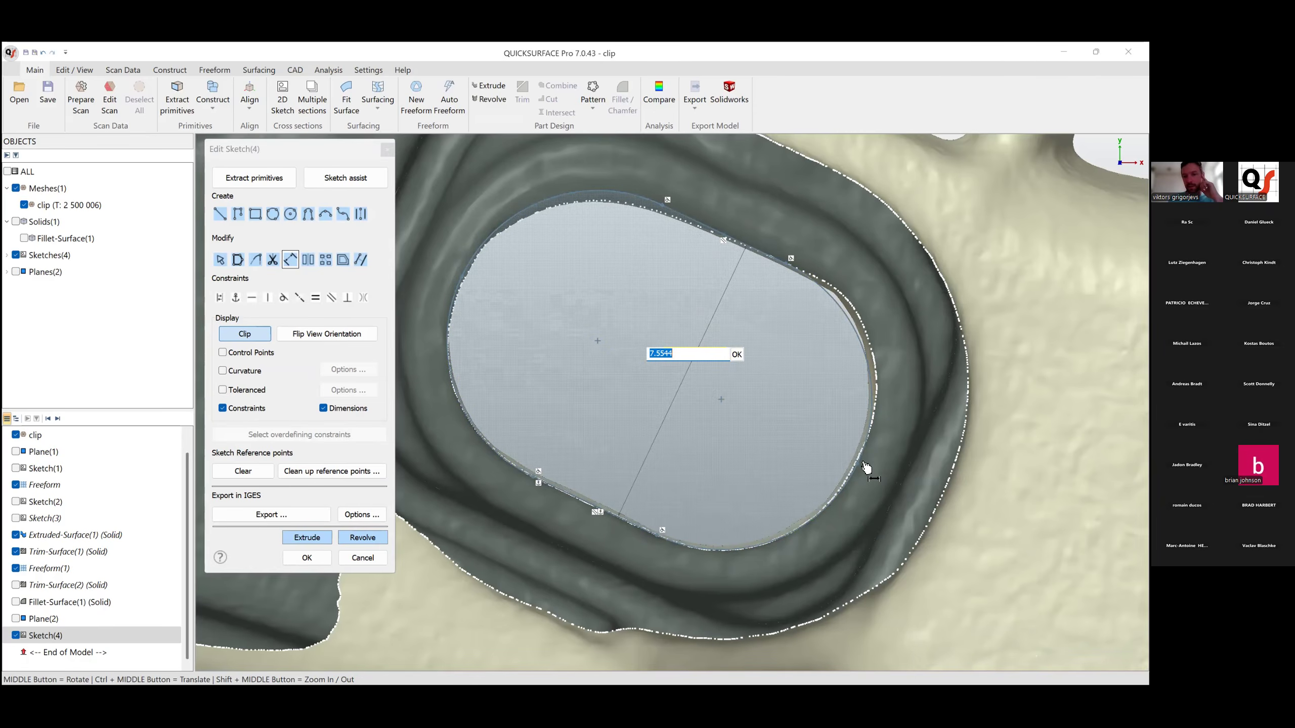
pyautogui.press('Escape')
pyautogui.press('Escape')
pyautogui.press('Delete')
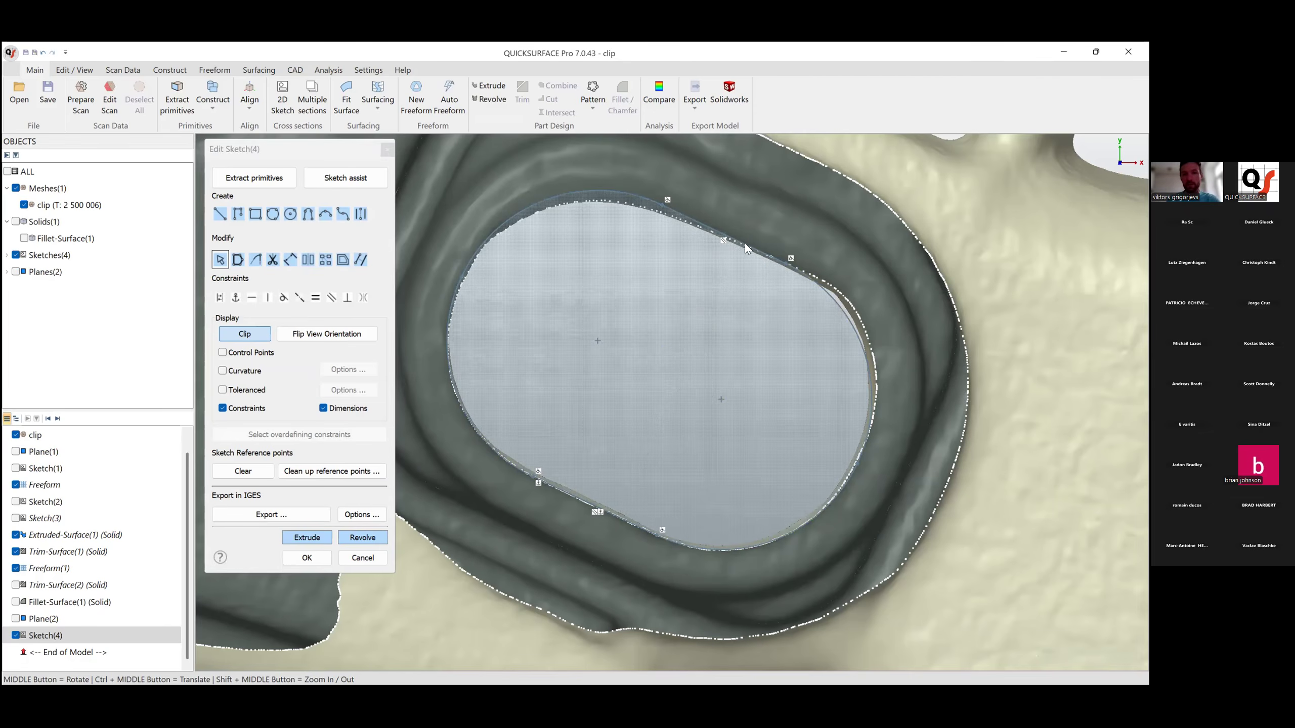
# Adjust the slot's upper line and both end arcs again to follow the scanned outline.
pyautogui.moveTo(747, 247); pyautogui.dragTo(750, 244)
pyautogui.click(465, 280)
pyautogui.click(859, 466)
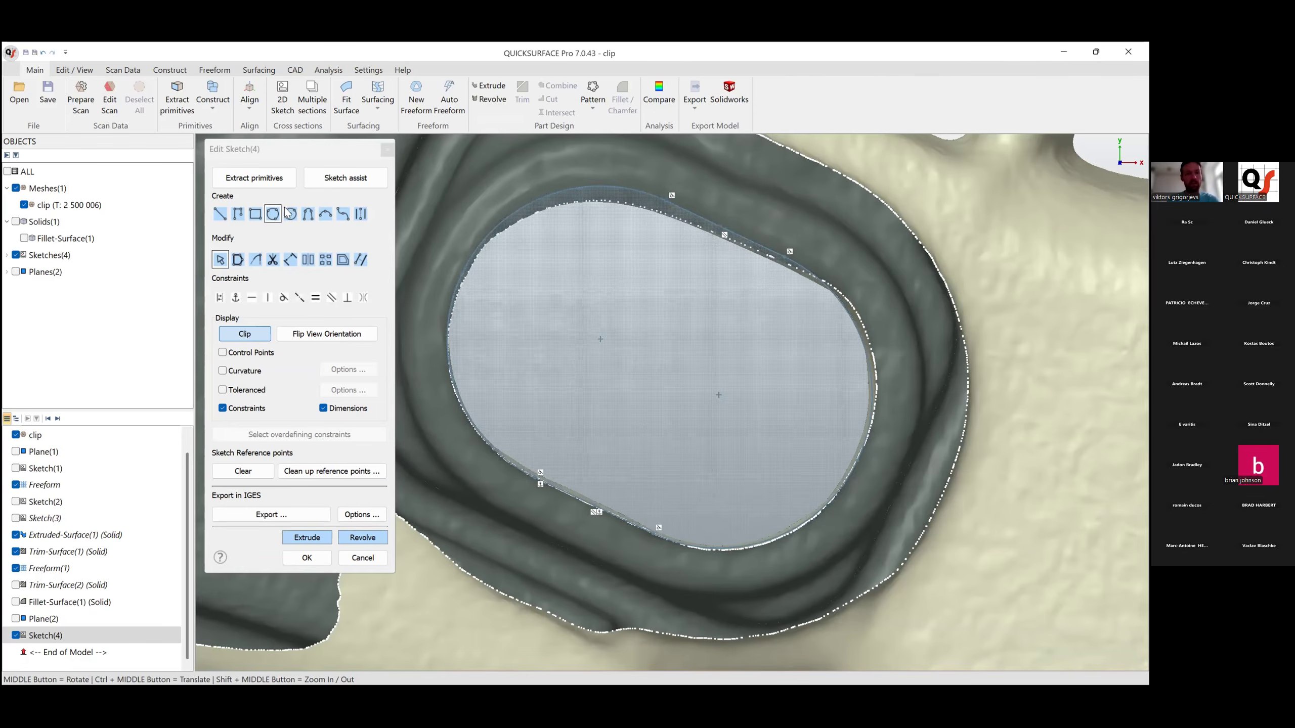
# Dimension the distance between the slot's two parallel lines and set it to 8 mm.
pyautogui.click(290, 259)
pyautogui.click(625, 516)
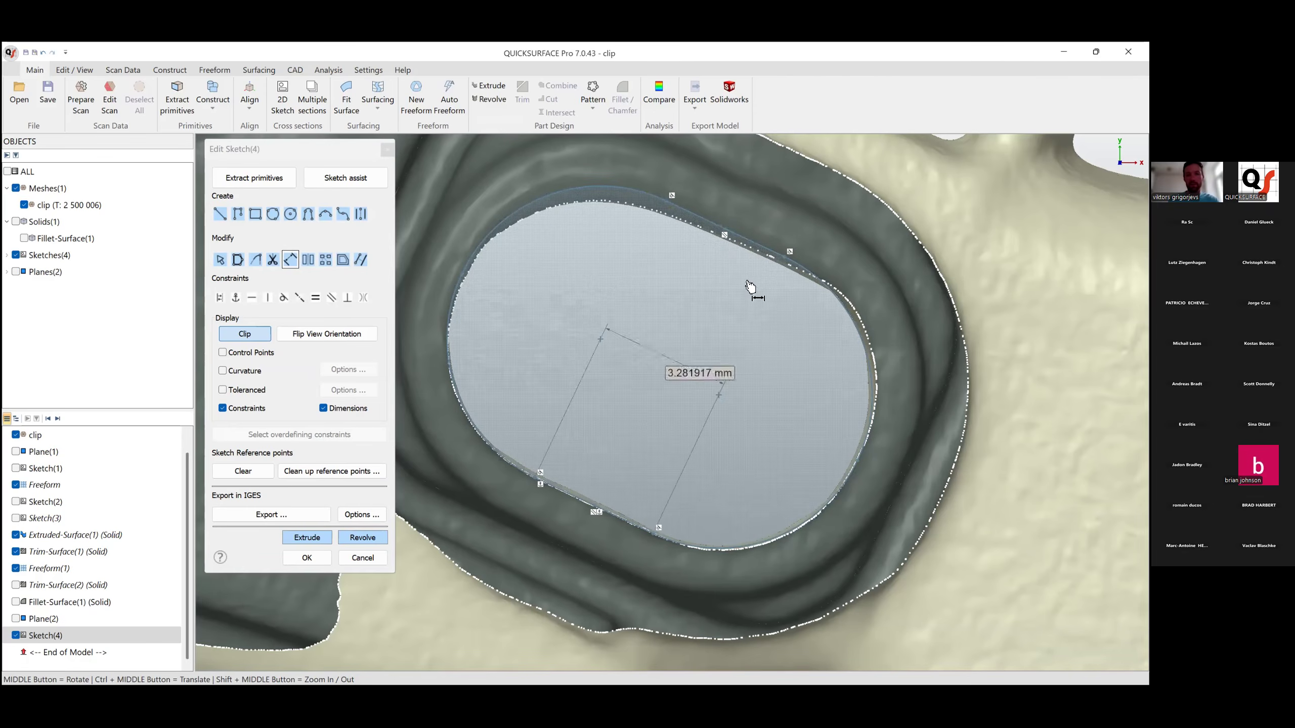
pyautogui.click(758, 247)
pyautogui.click(702, 340)
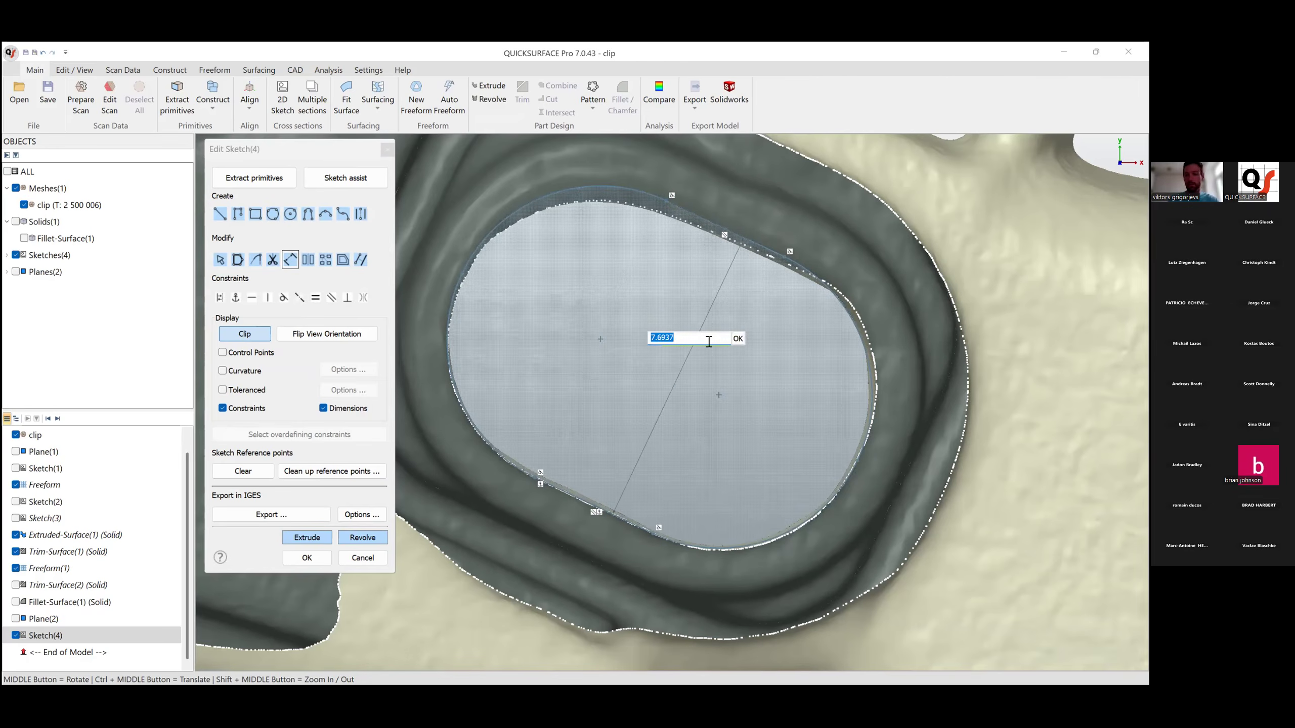
pyautogui.write('8')
pyautogui.press('Return')
pyautogui.press('Escape')
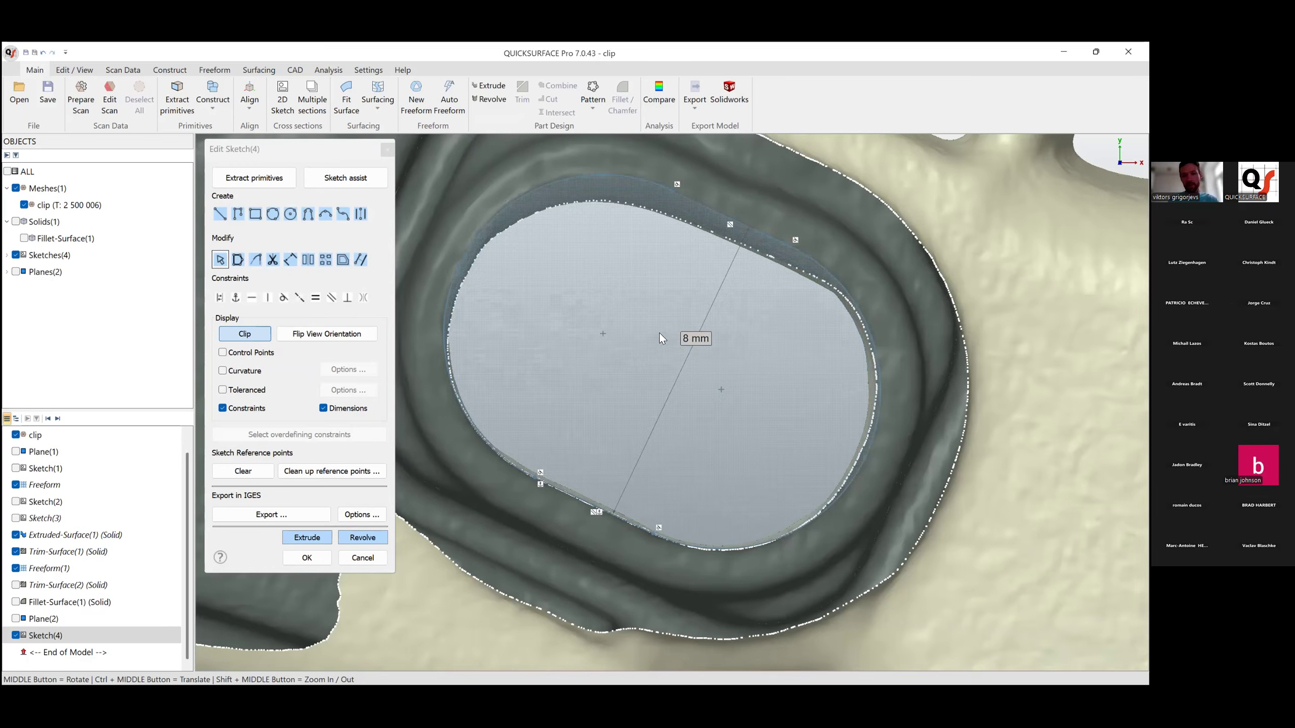
# Readjust the slot's end arcs and set the distance between its parallel lines to 7.8 mm.
pyautogui.click(462, 269)
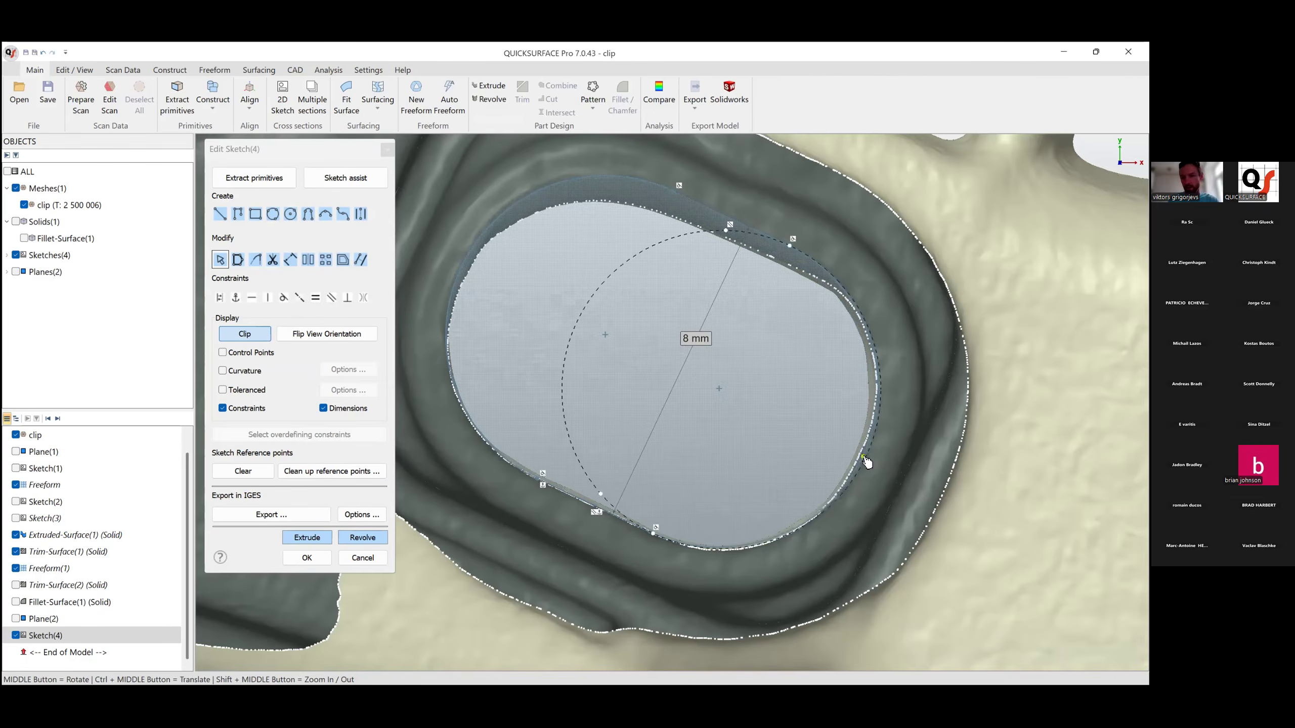
pyautogui.doubleClick(697, 339)
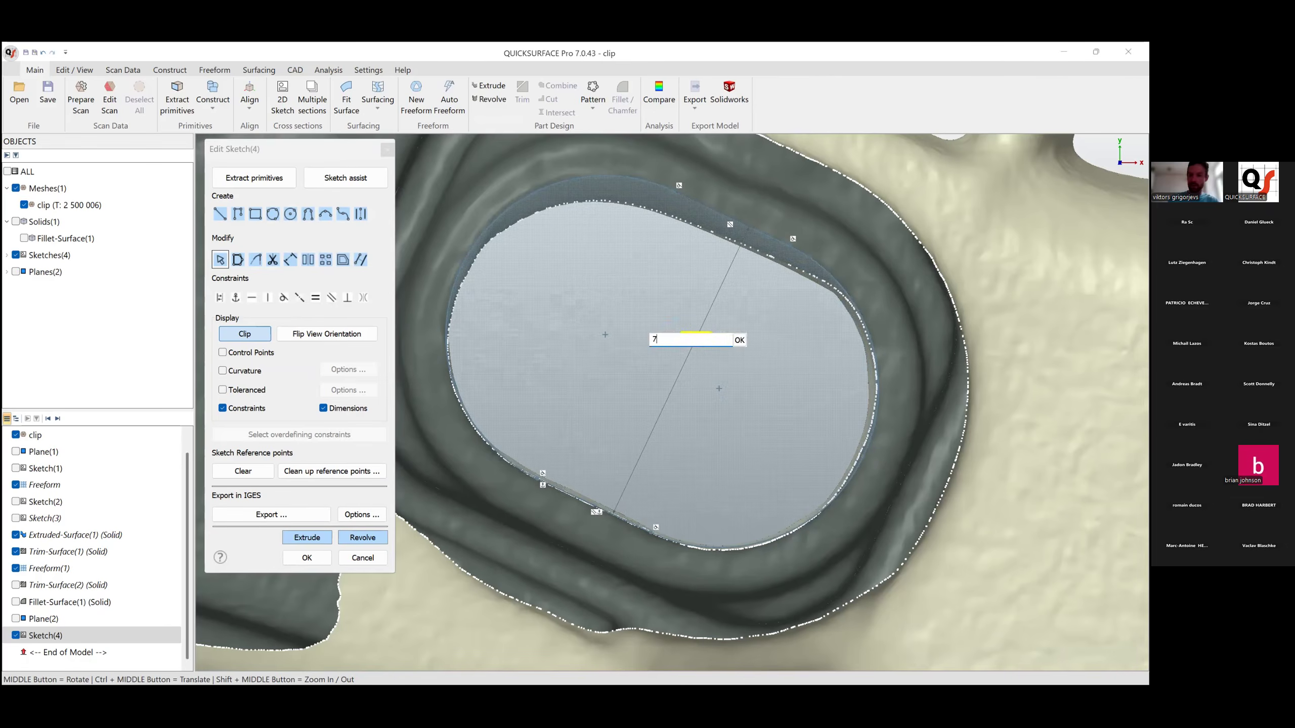
pyautogui.write('7.8')
pyautogui.press('Return')
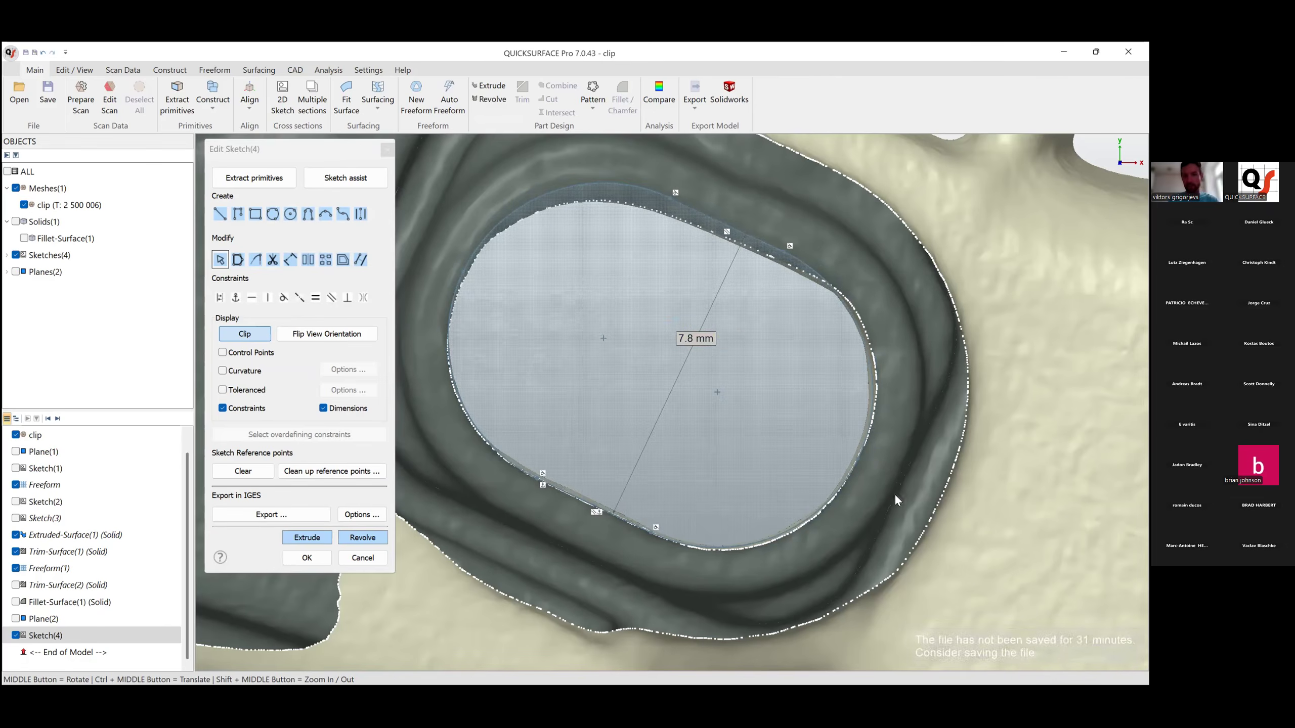
# Set the distance between the slot's parallel lines to 7.7 mm and refit both end arcs to the outline.
pyautogui.doubleClick(704, 341)
pyautogui.write('7.7')
pyautogui.press('Return')
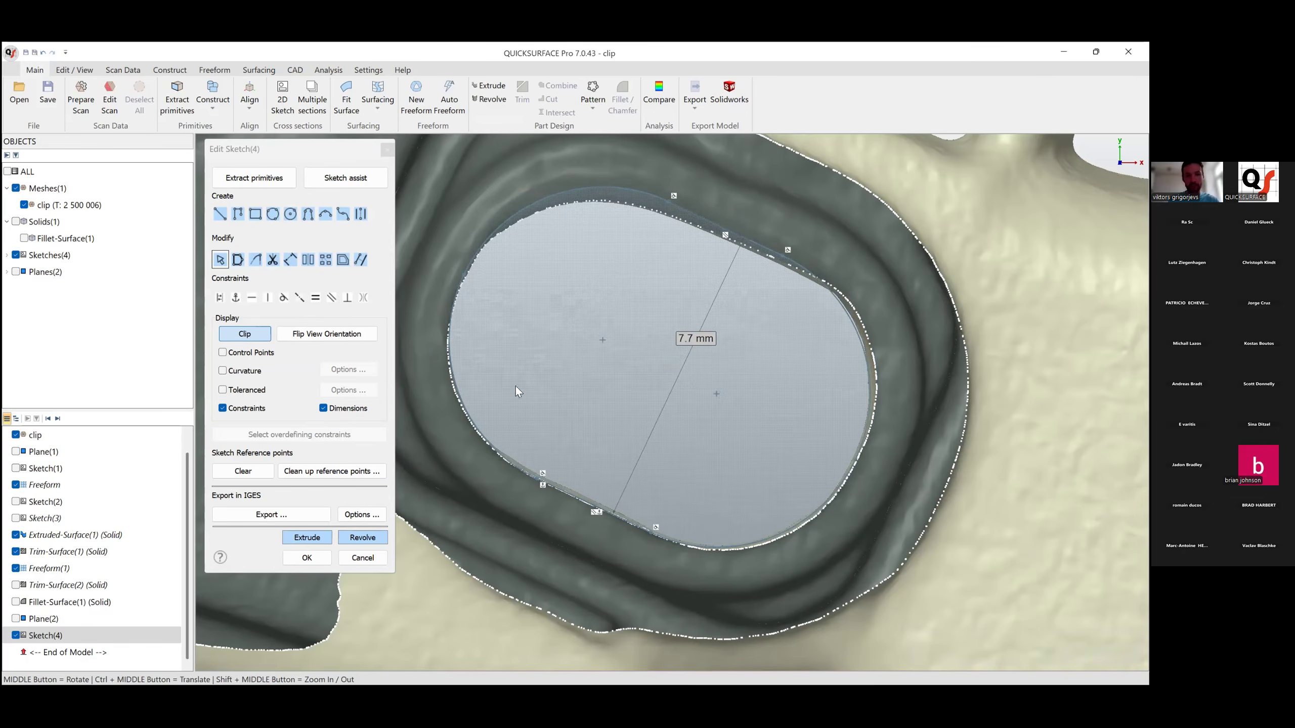
pyautogui.moveTo(463, 277); pyautogui.dragTo(462, 278)
pyautogui.moveTo(859, 465); pyautogui.dragTo(858, 464)
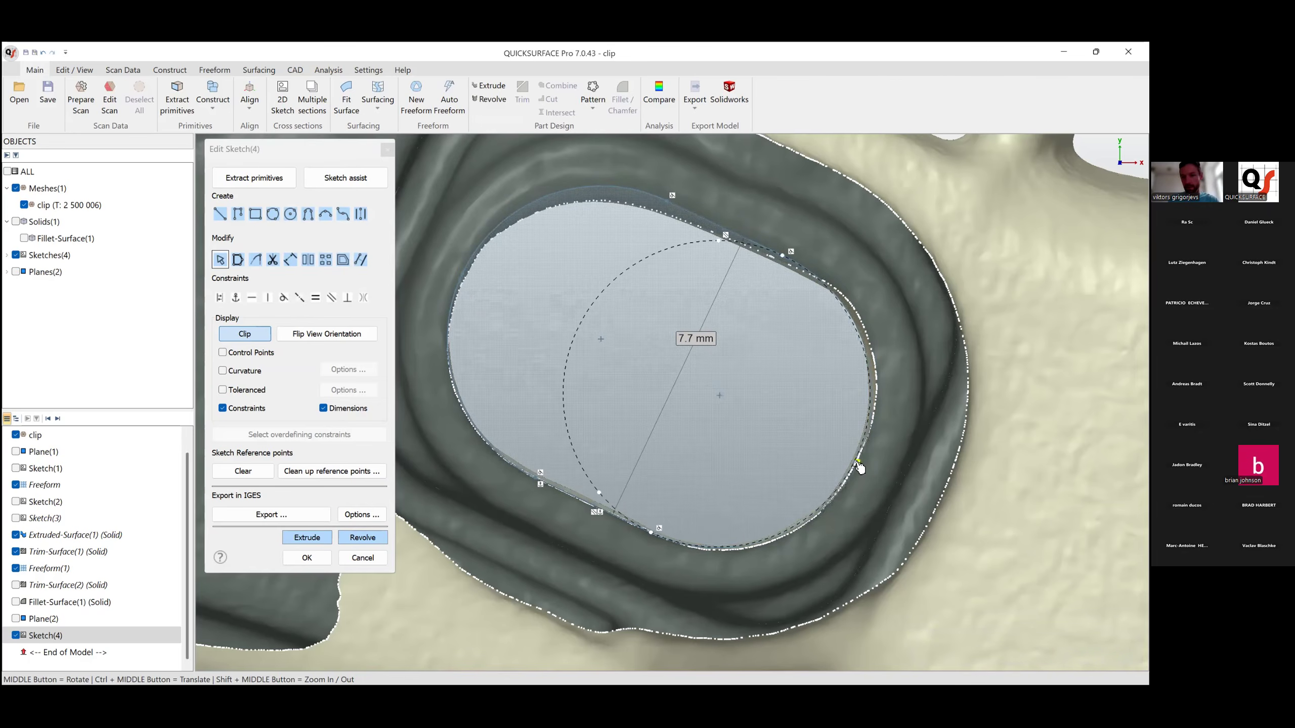
# Try to extract a slot primitive from the inner outline of the other oval opening in the clip, and undo it.
pyautogui.scroll(-3, 866, 474)
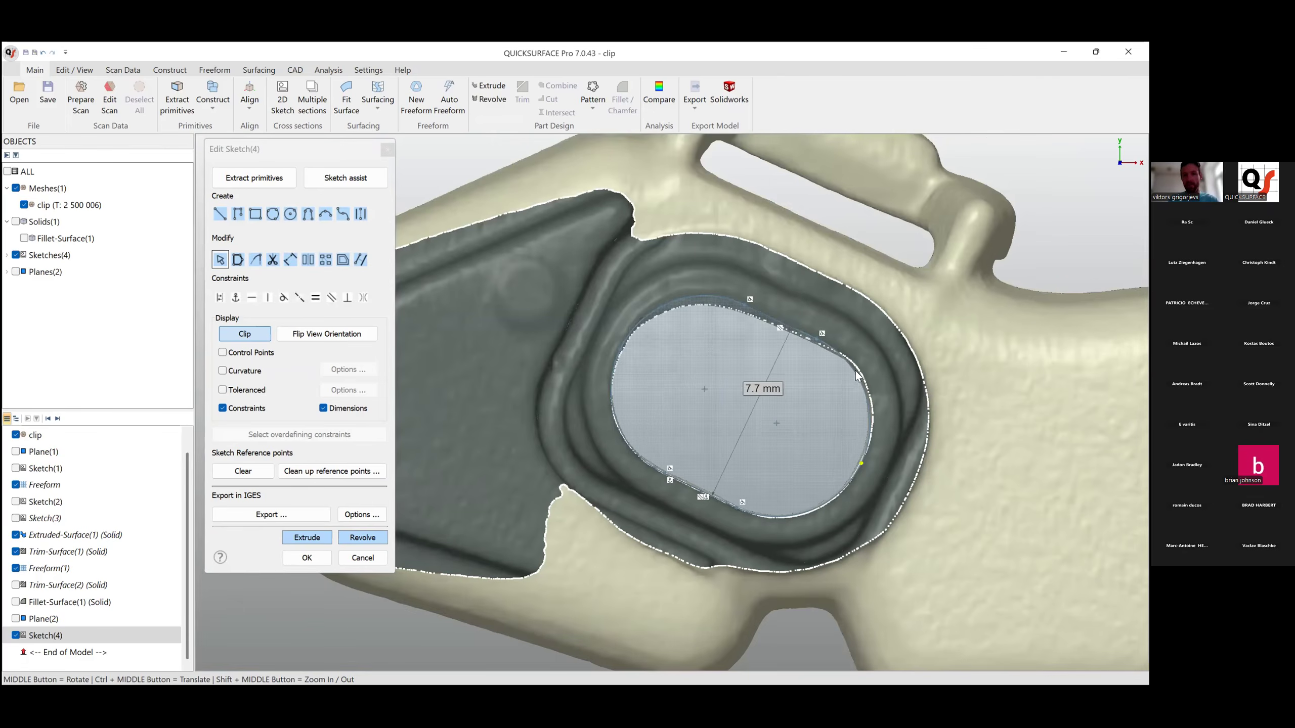
pyautogui.scroll(2, 710, 422)
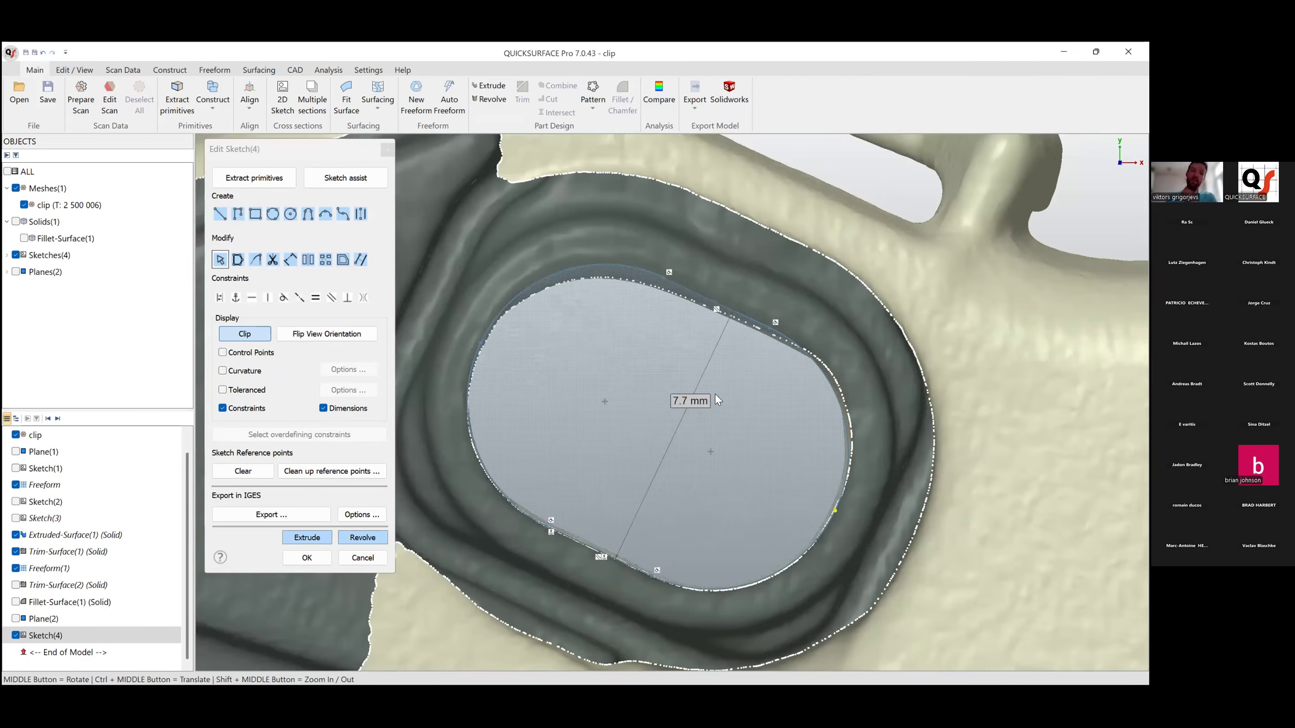
pyautogui.scroll(-3, 778, 439)
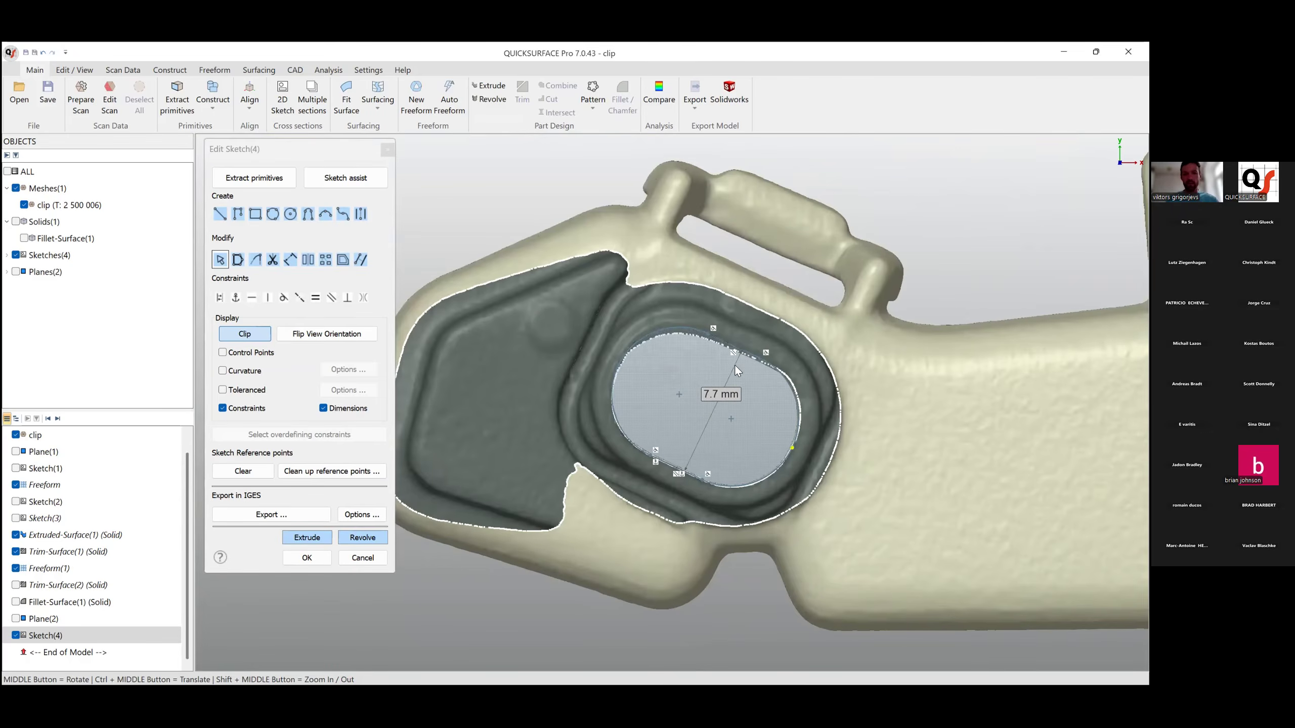
pyautogui.keyDown('ctrl'); pyautogui.moveTo(790, 441); pyautogui.dragTo(726, 422, button='middle'); pyautogui.keyUp('ctrl')
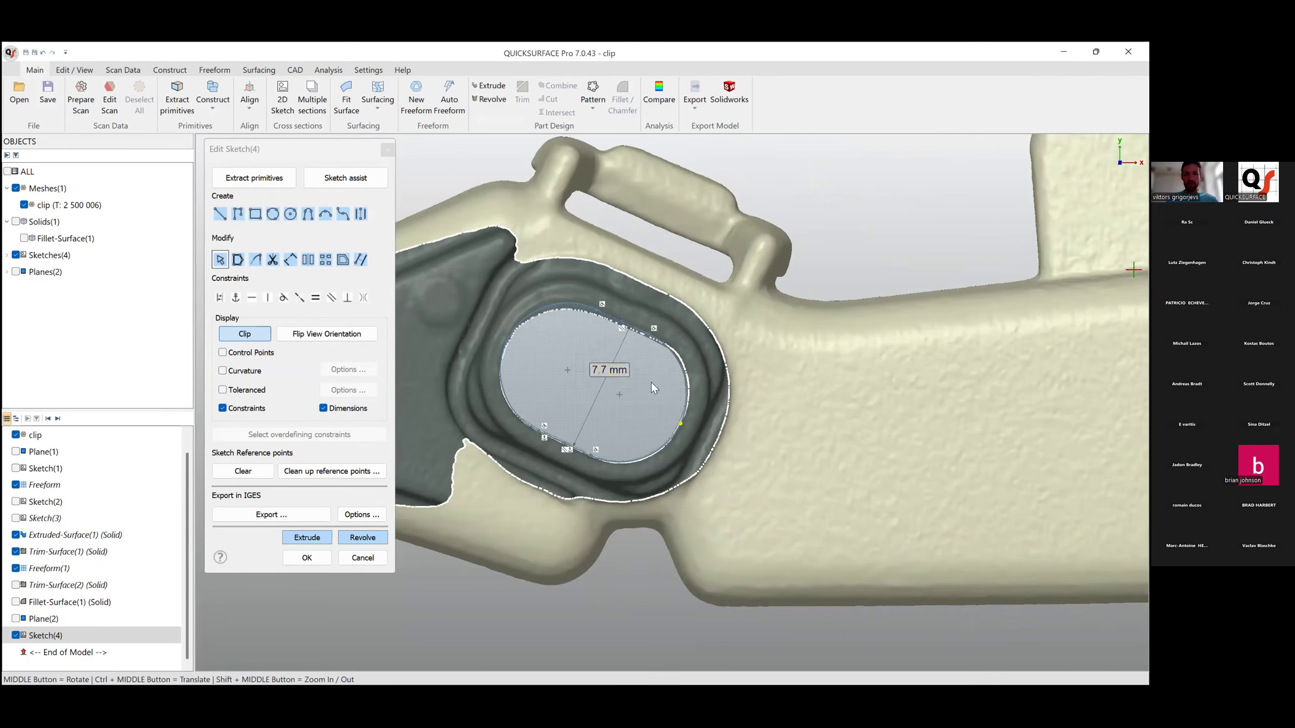
pyautogui.scroll(-5, 652, 382)
pyautogui.keyDown('ctrl'); pyautogui.moveTo(1040, 386); pyautogui.dragTo(827, 392, button='middle'); pyautogui.keyUp('ctrl')
pyautogui.scroll(8, 822, 392)
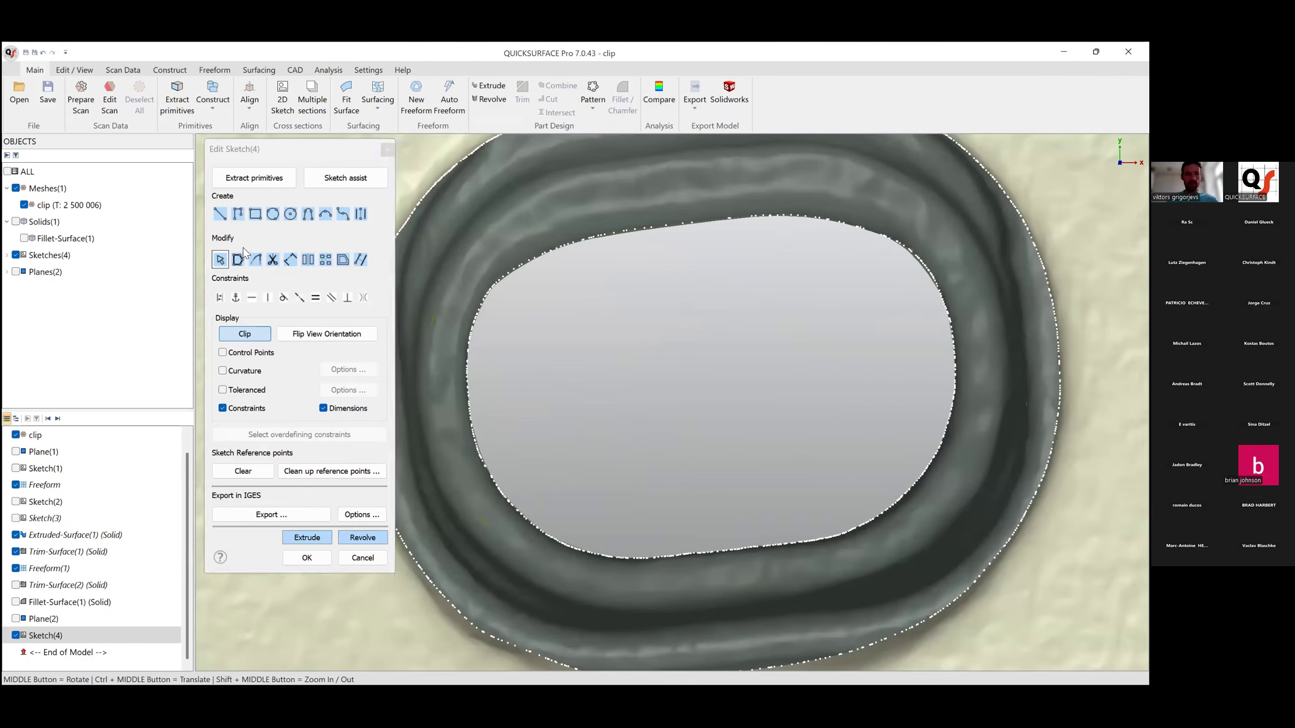
pyautogui.click(251, 178)
pyautogui.moveTo(477, 426)
pyautogui.mouseDown()
pyautogui.moveTo(497, 457)
pyautogui.moveTo(934, 476)
pyautogui.moveTo(943, 357)
pyautogui.moveTo(787, 533)
pyautogui.moveTo(619, 547)
pyautogui.mouseUp()
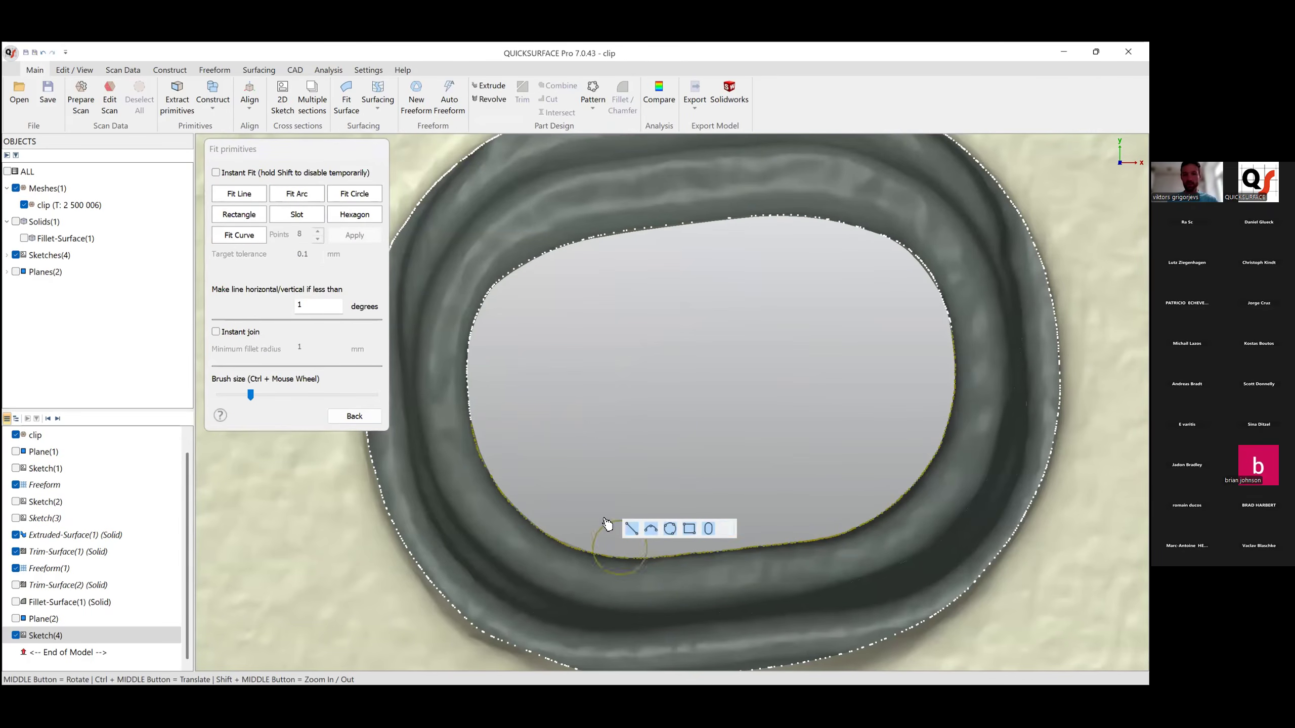
pyautogui.click(297, 214)
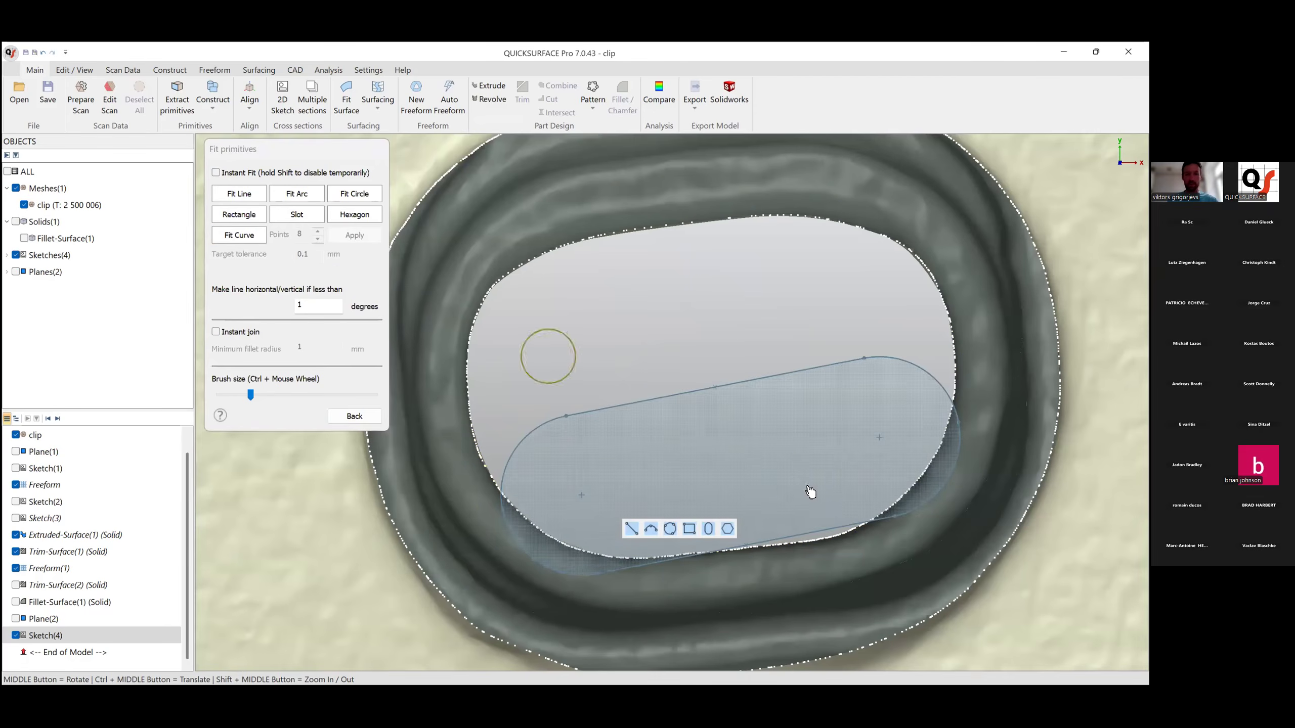
pyautogui.keyDown('ctrl'); pyautogui.moveTo(773, 533); pyautogui.dragTo(714, 460, button='middle'); pyautogui.keyUp('ctrl')
pyautogui.hotkey('ctrl', 'z')
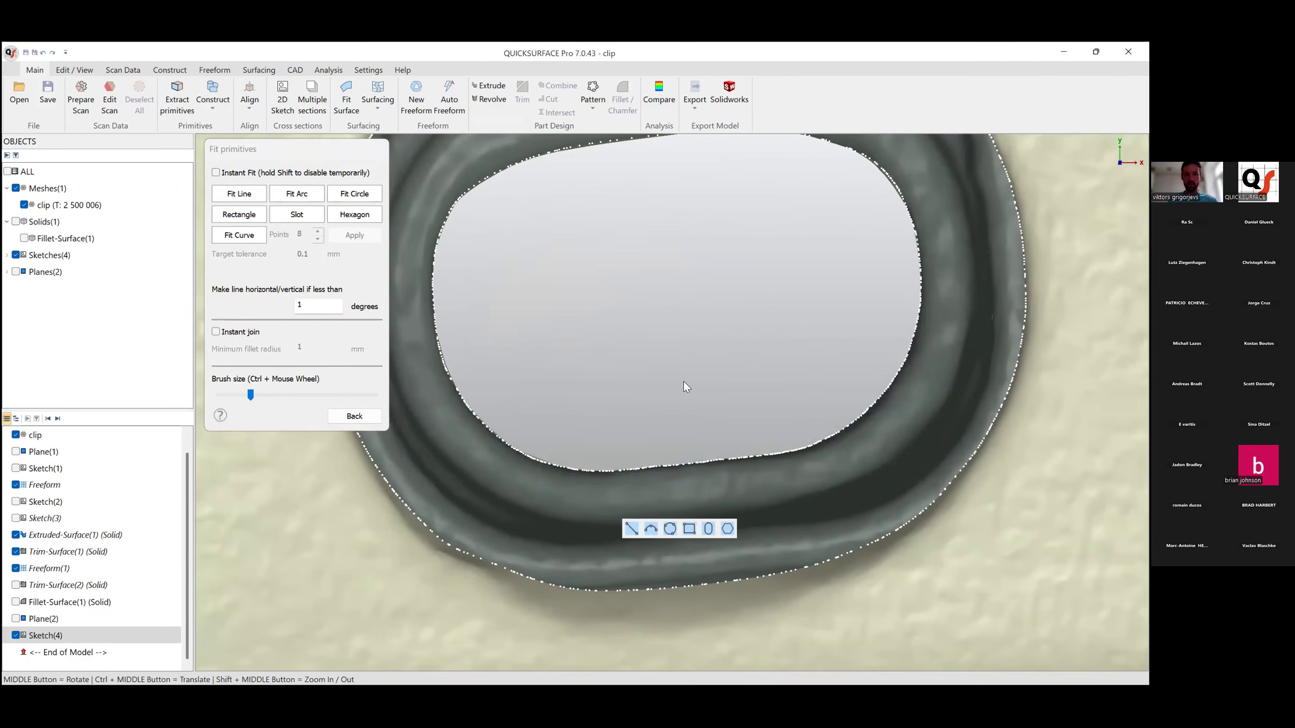
# Restart primitive extraction and try a slot fit on the same opening with its inner outline reselected.
pyautogui.scroll(-3, 683, 382)
pyautogui.keyDown('ctrl'); pyautogui.moveTo(690, 383); pyautogui.dragTo(683, 400, button='middle'); pyautogui.keyUp('ctrl')
pyautogui.click(364, 421)
pyautogui.click(251, 177)
pyautogui.moveTo(648, 277)
pyautogui.mouseDown()
pyautogui.moveTo(780, 273)
pyautogui.moveTo(785, 438)
pyautogui.moveTo(532, 364)
pyautogui.mouseUp()
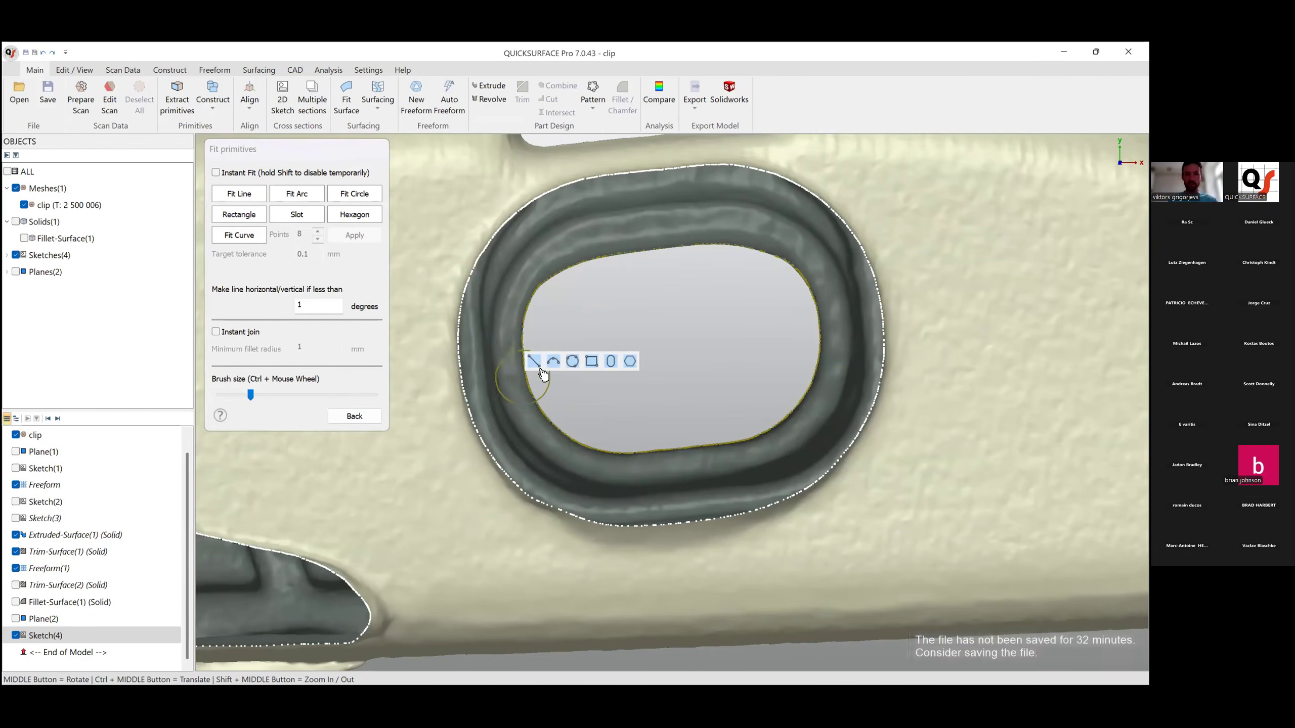
pyautogui.click(610, 361)
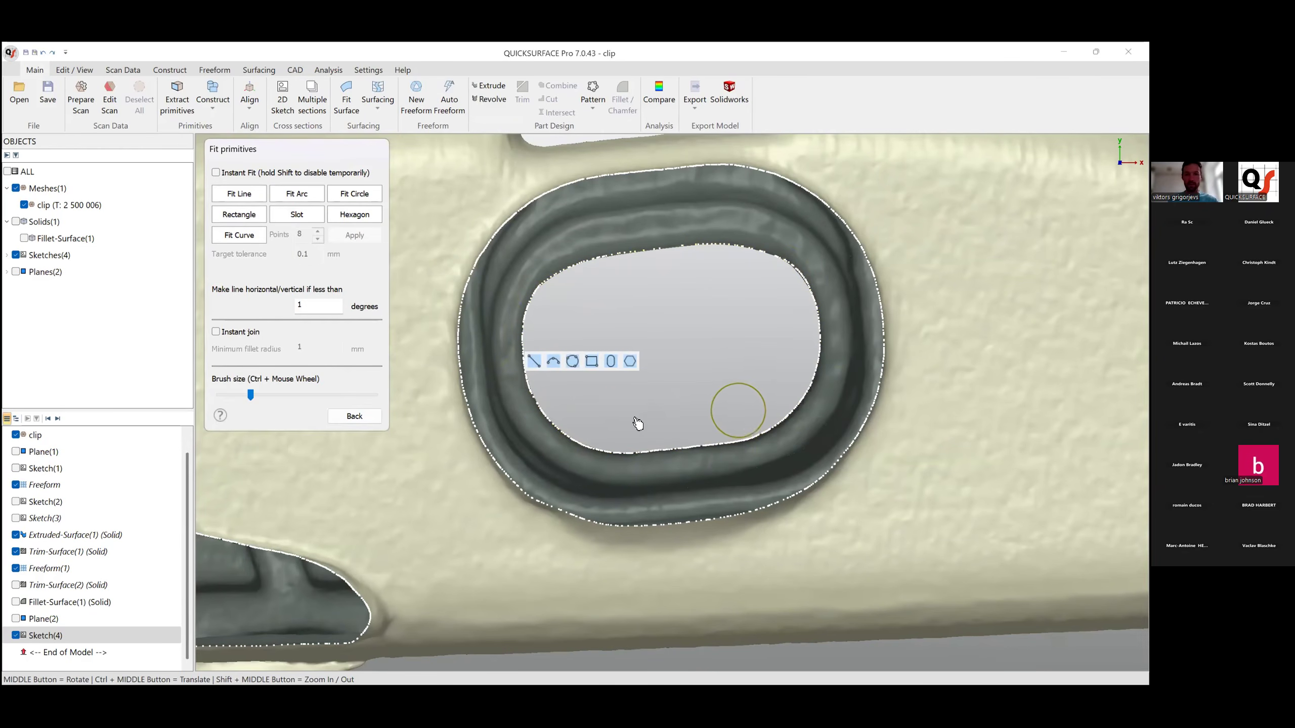
# Select the opening's entire inner outline and try to fit a slot to it.
pyautogui.scroll(2, 668, 431)
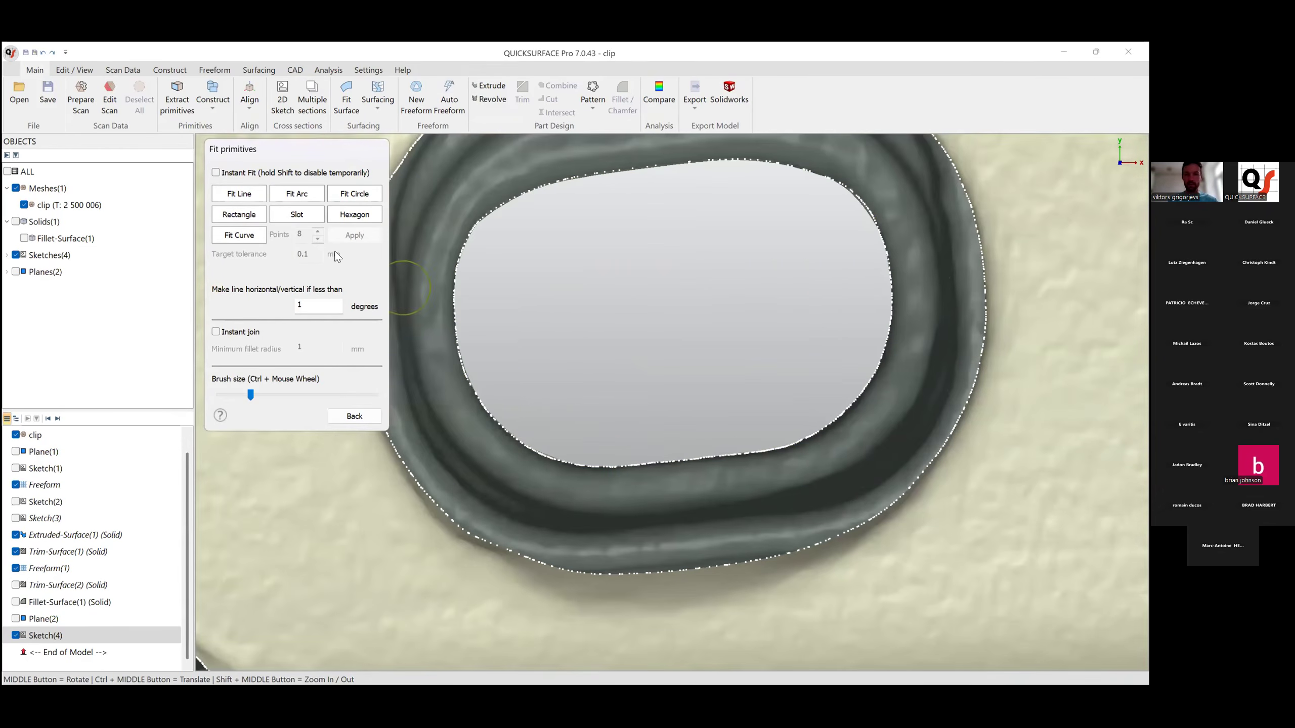
pyautogui.moveTo(460, 332)
pyautogui.mouseDown()
pyautogui.moveTo(566, 433)
pyautogui.moveTo(655, 457)
pyautogui.mouseUp()
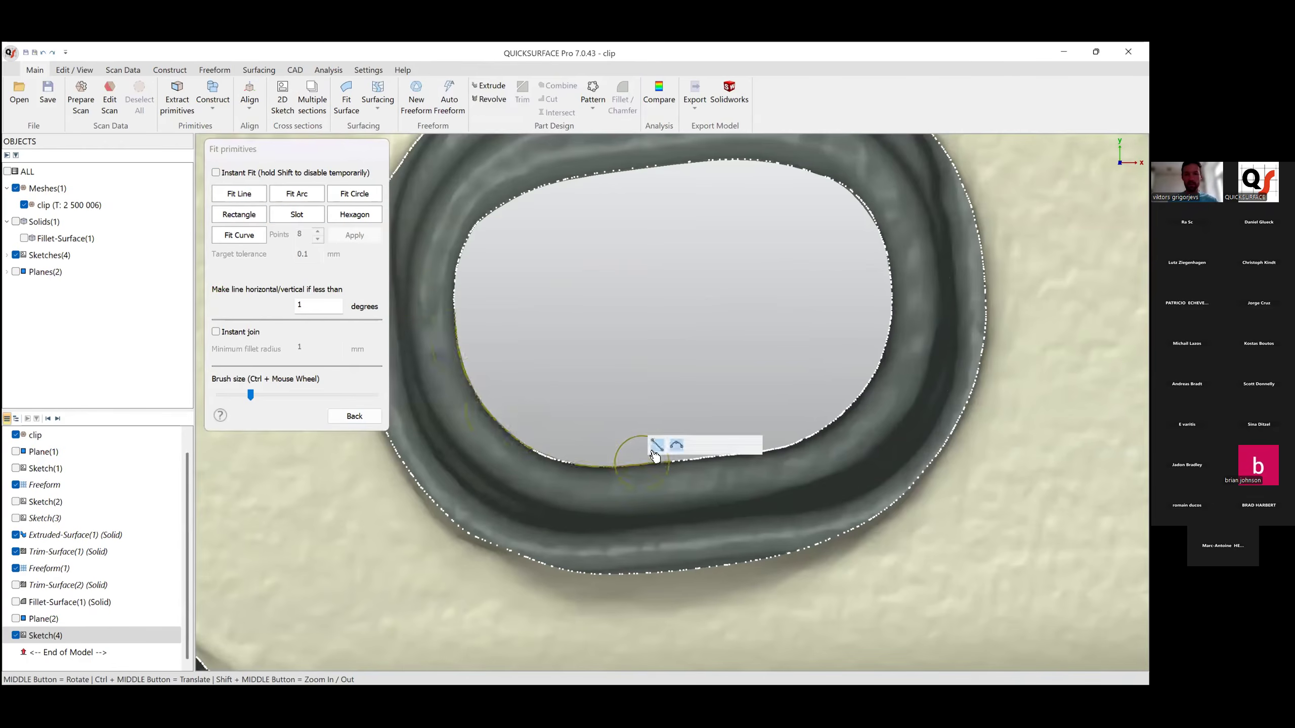
pyautogui.scroll(-5, 655, 457)
pyautogui.scroll(5, 633, 457)
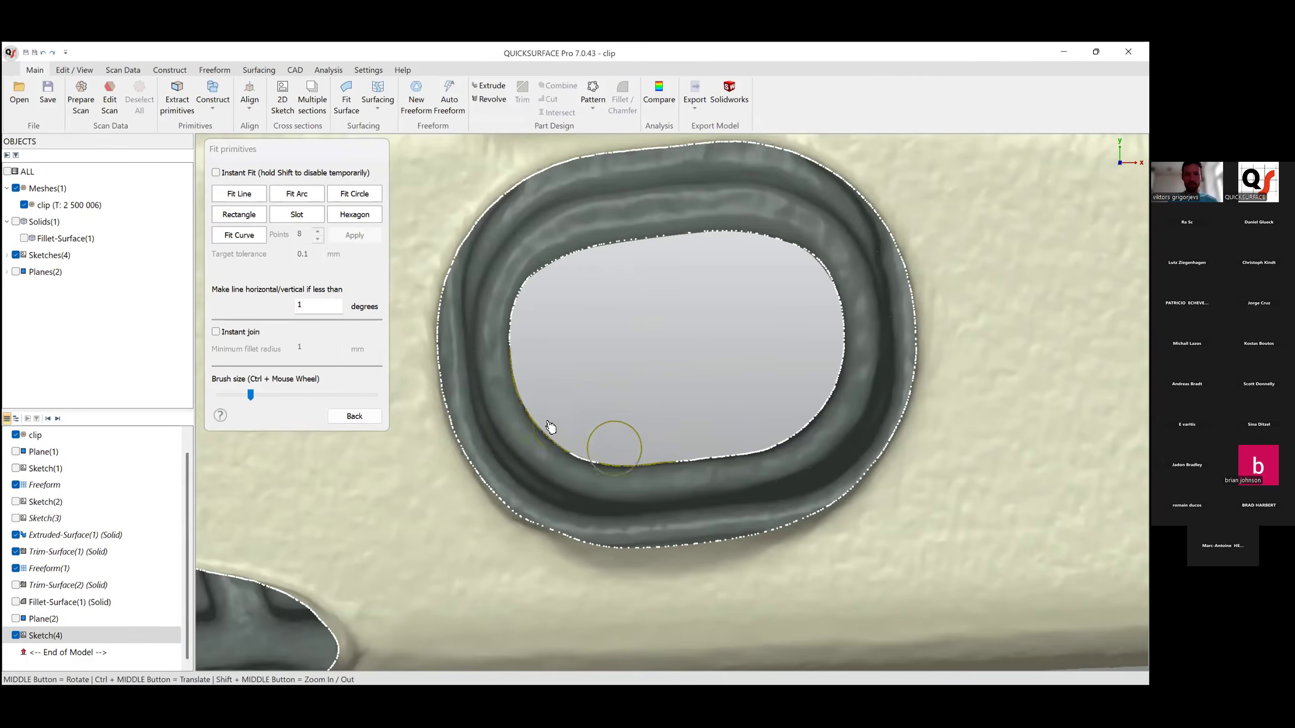
pyautogui.moveTo(519, 355)
pyautogui.mouseDown()
pyautogui.moveTo(563, 442)
pyautogui.moveTo(767, 454)
pyautogui.moveTo(841, 326)
pyautogui.moveTo(711, 244)
pyautogui.moveTo(516, 325)
pyautogui.mouseUp()
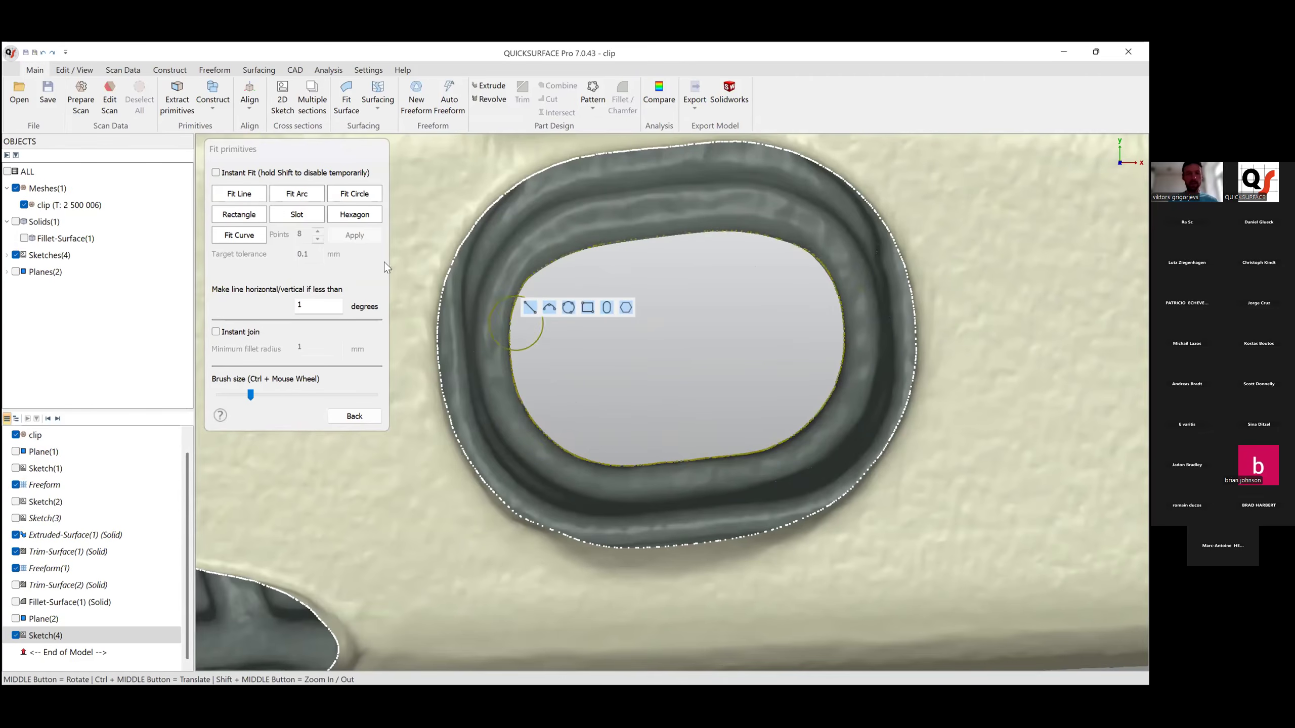
pyautogui.click(297, 215)
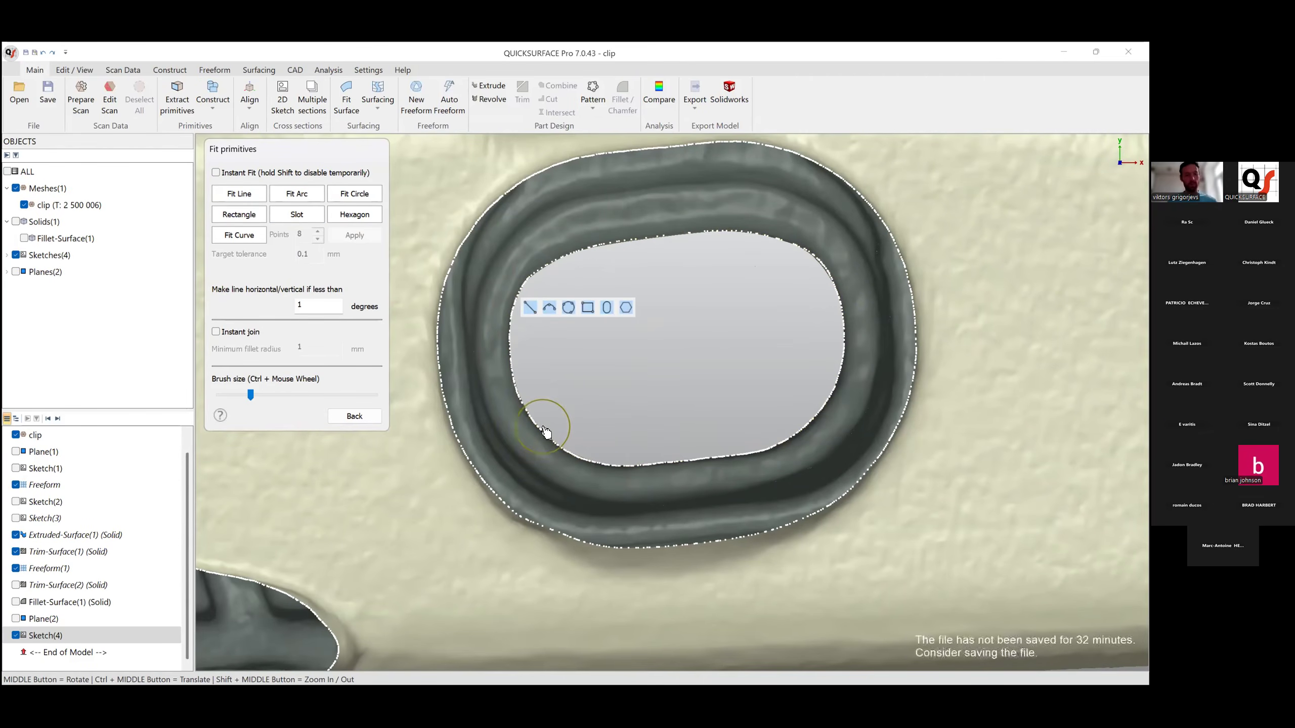
# Fit a slot to the lower portion of the opening's inner outline.
pyautogui.moveTo(535, 416)
pyautogui.mouseDown()
pyautogui.moveTo(526, 376)
pyautogui.moveTo(594, 455)
pyautogui.moveTo(848, 421)
pyautogui.moveTo(855, 353)
pyautogui.moveTo(770, 434)
pyautogui.mouseUp()
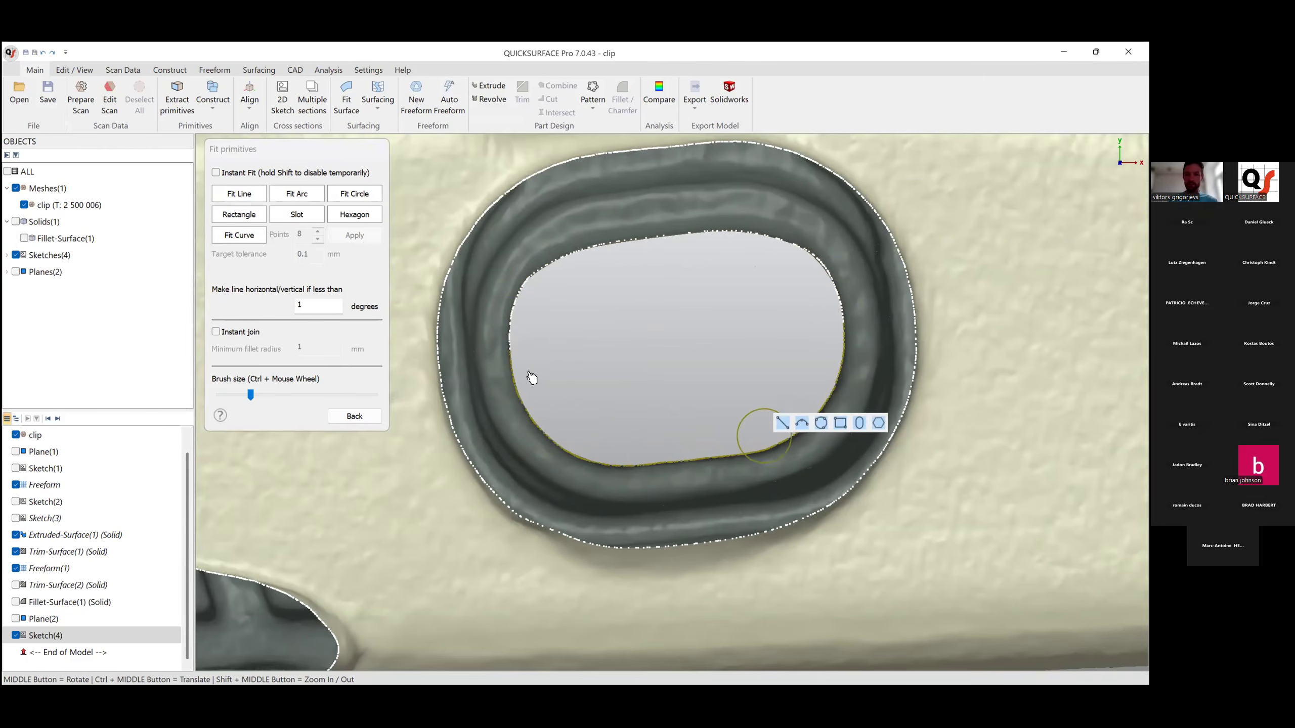
pyautogui.click(289, 222)
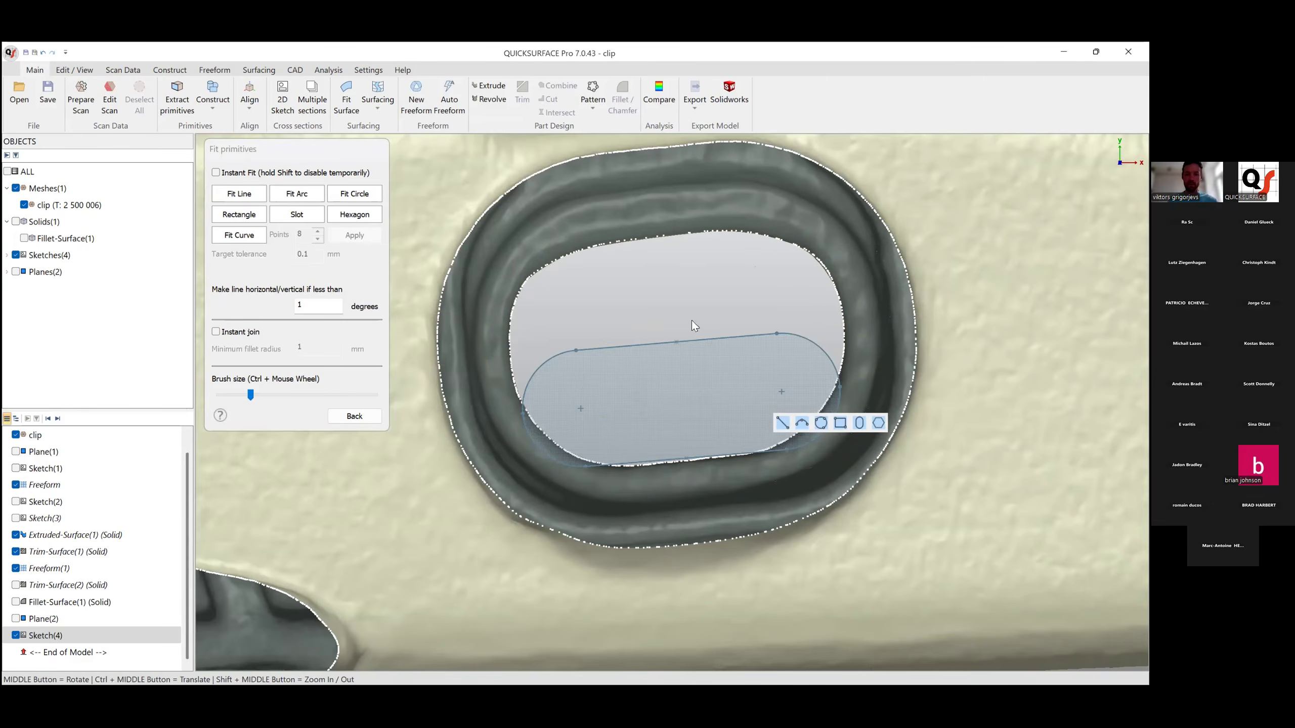
pyautogui.scroll(3, 706, 447)
pyautogui.scroll(3, 820, 479)
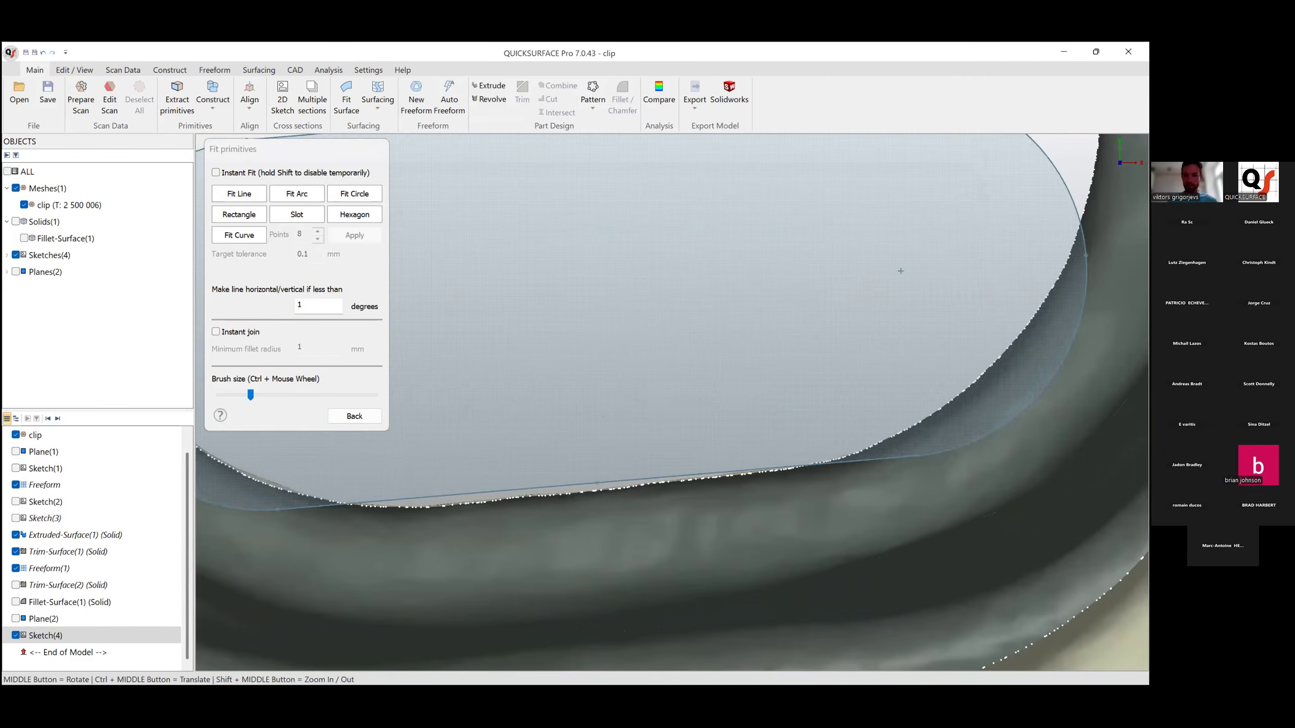
pyautogui.scroll(-4, 1028, 339)
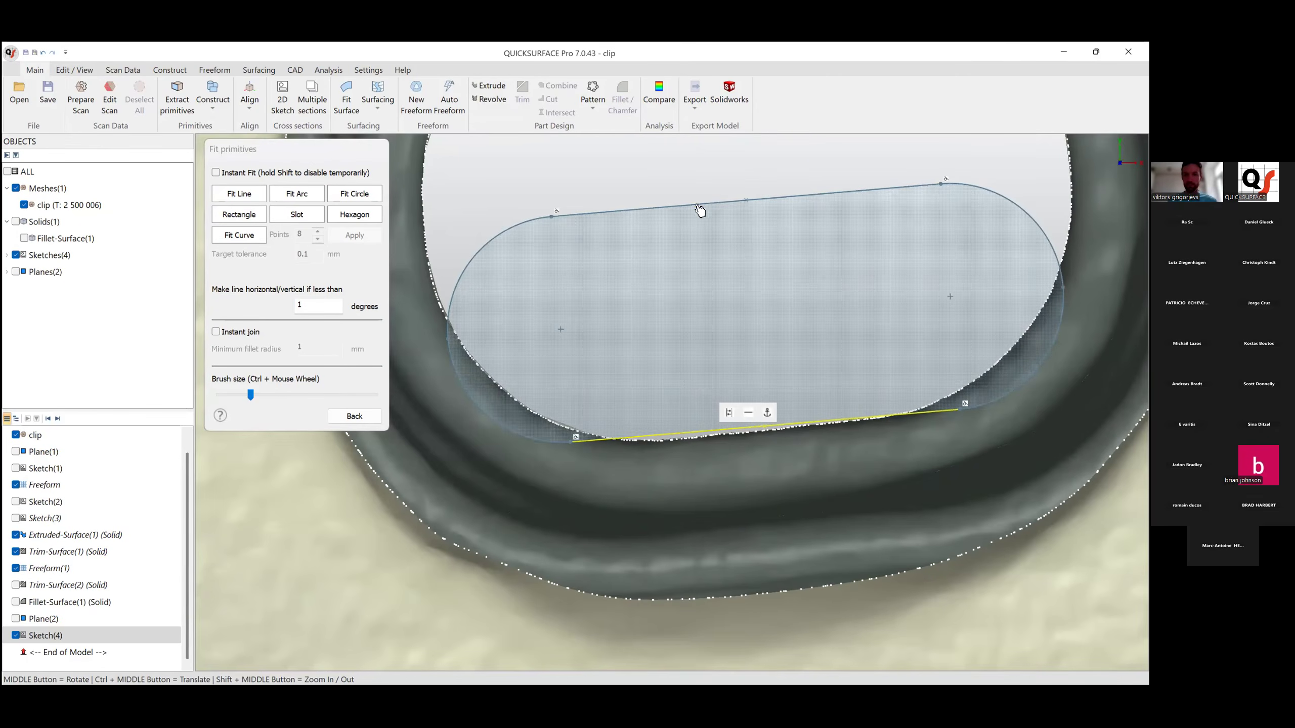
# Finish primitive extraction and constrain the slot's upper and lower lines to be parallel.
pyautogui.click(354, 415)
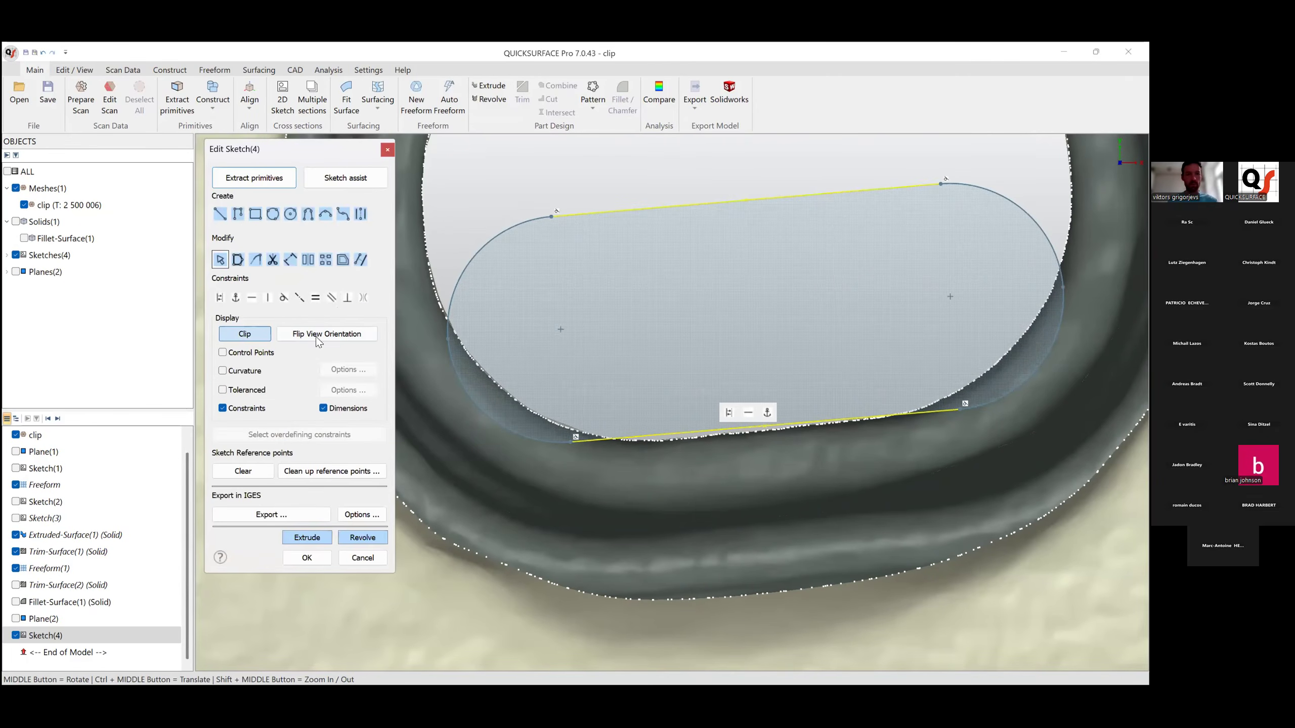
pyautogui.click(331, 298)
pyautogui.click(742, 174)
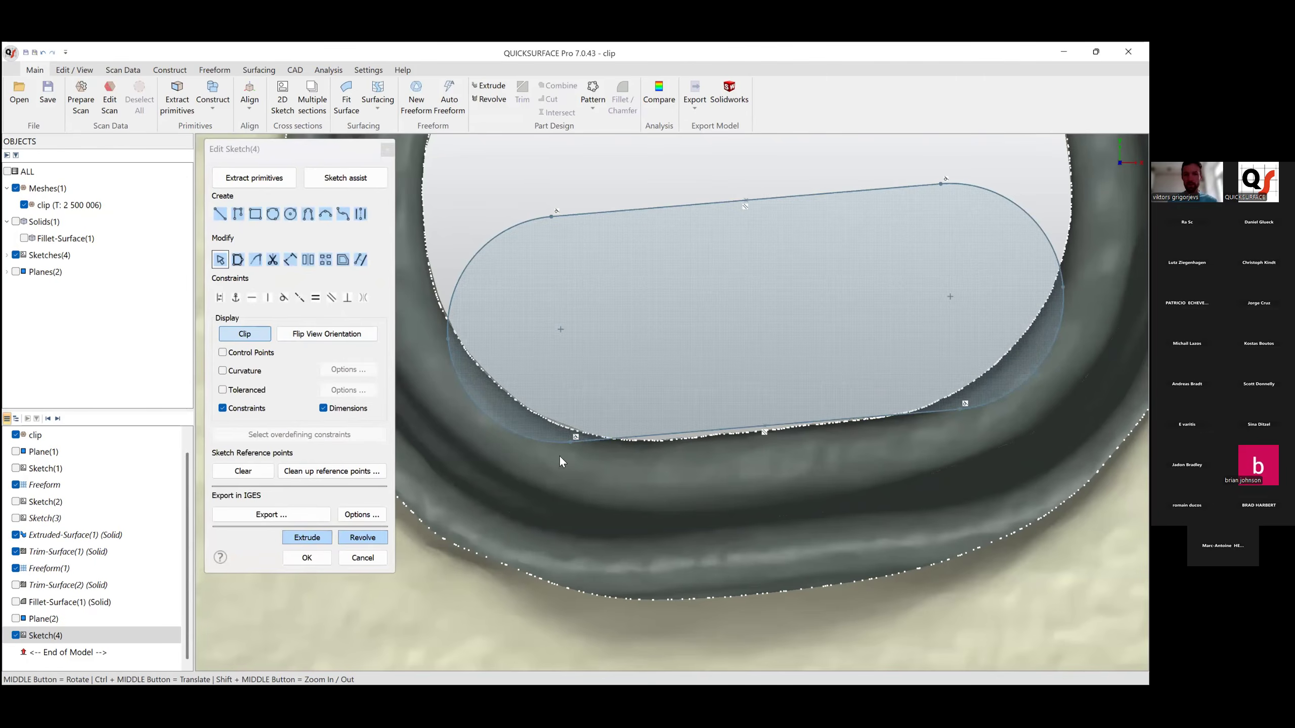
# Reshape the slot so its lower line follows the opening's lower edge and its upper line nears the upper edge.
pyautogui.moveTo(455, 342); pyautogui.dragTo(541, 354)
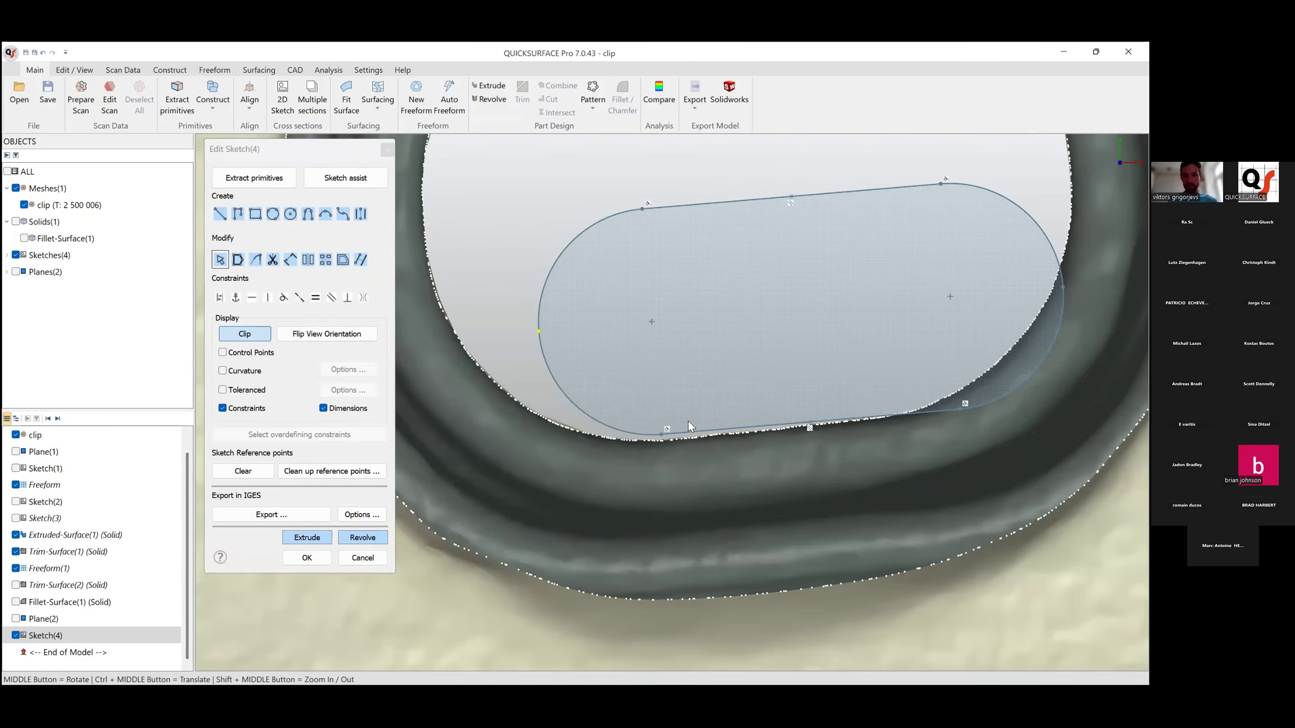
pyautogui.moveTo(663, 438); pyautogui.dragTo(667, 448)
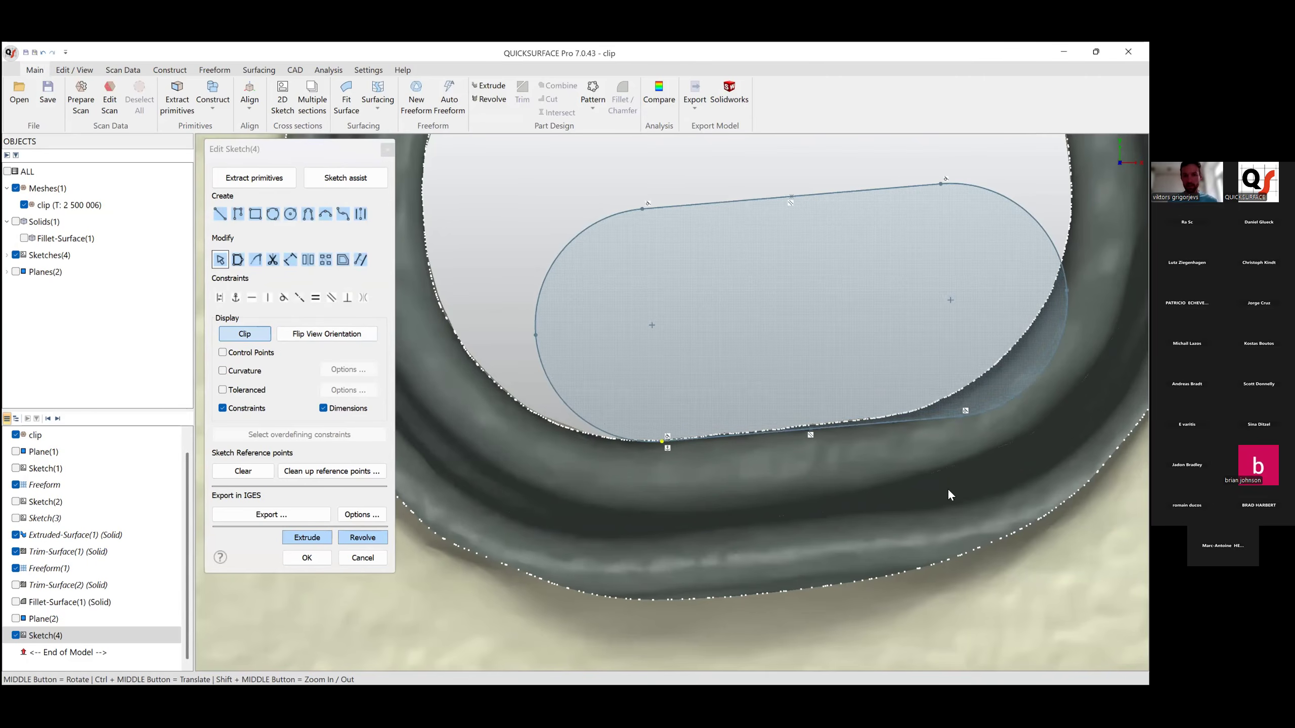
pyautogui.moveTo(924, 419); pyautogui.dragTo(935, 390)
pyautogui.click(880, 406)
pyautogui.scroll(-2, 840, 429)
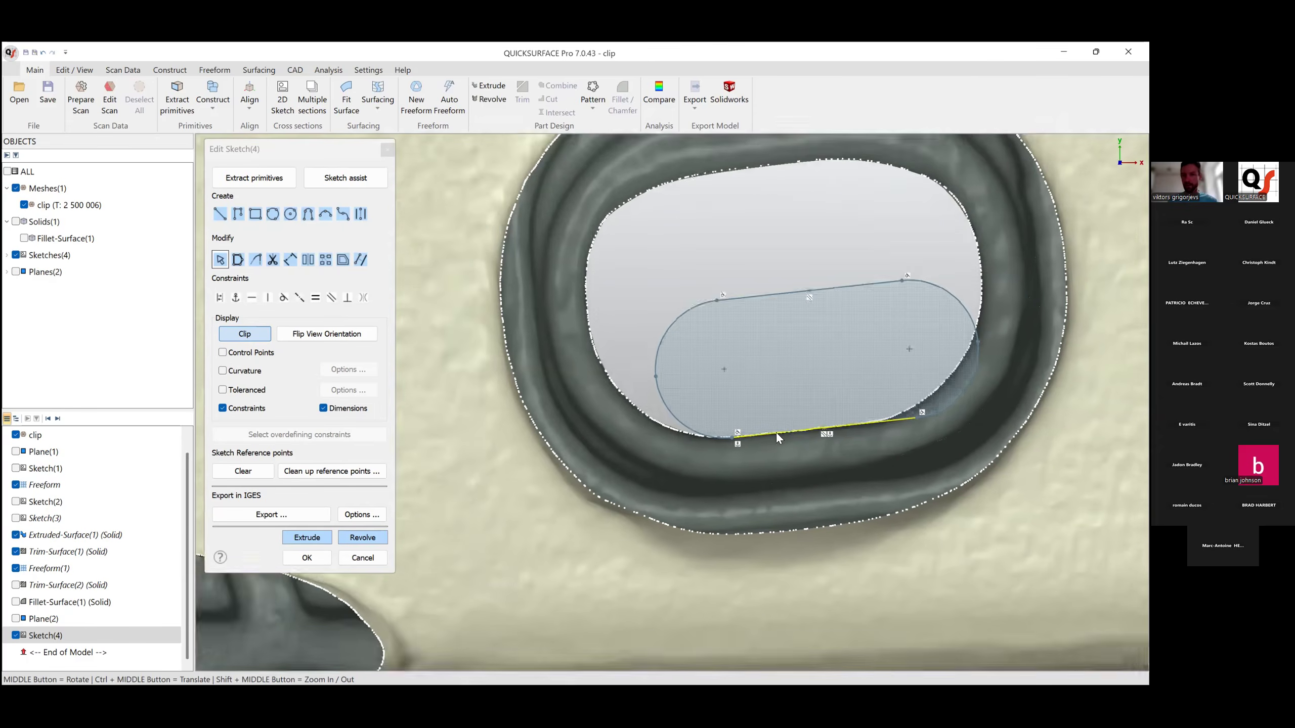
pyautogui.click(707, 223)
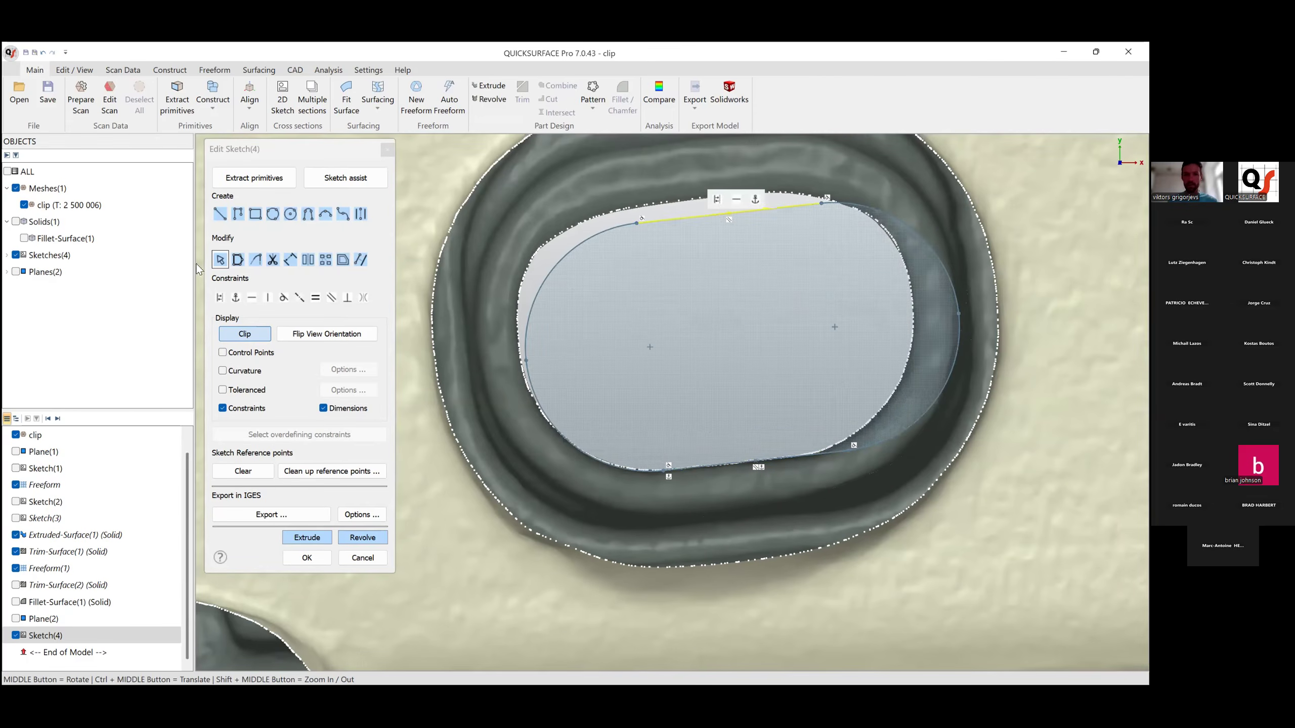
# Dimension the distance between the slot's parallel lines and set it to 7.7 mm.
pyautogui.click(296, 263)
pyautogui.click(713, 469)
pyautogui.click(669, 222)
pyautogui.click(674, 278)
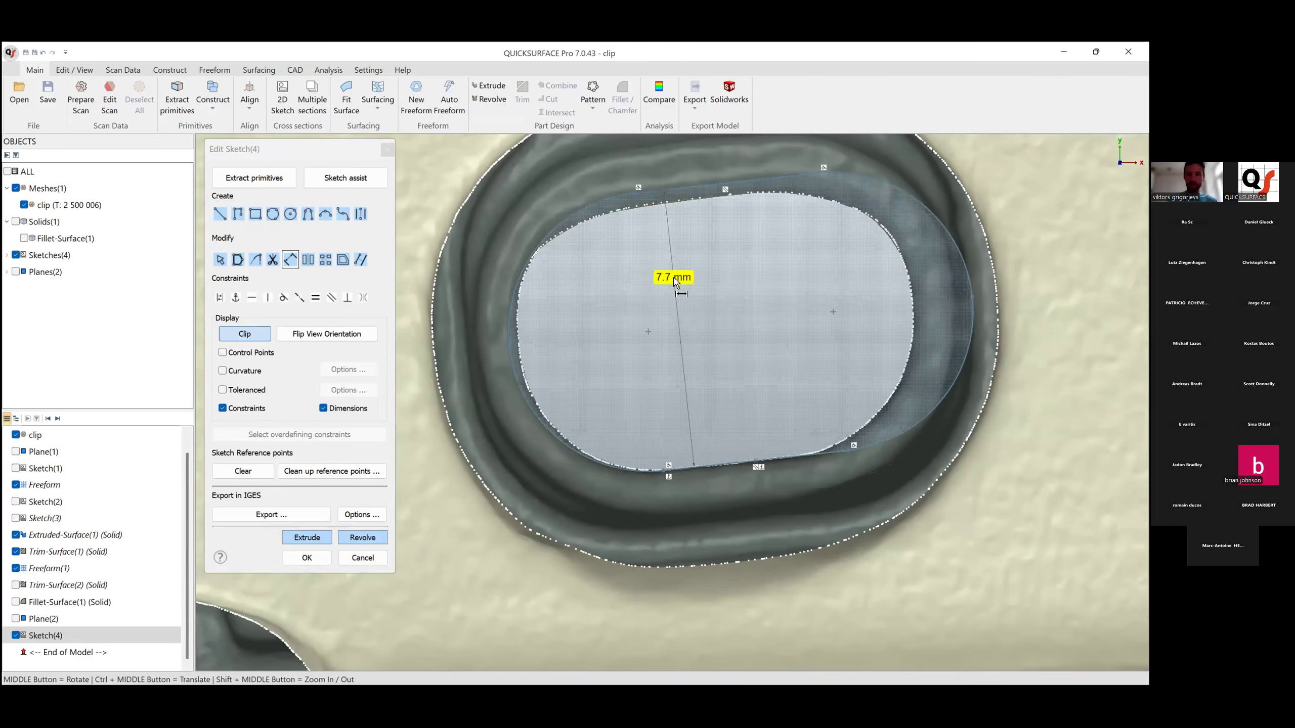
pyautogui.press('Return')
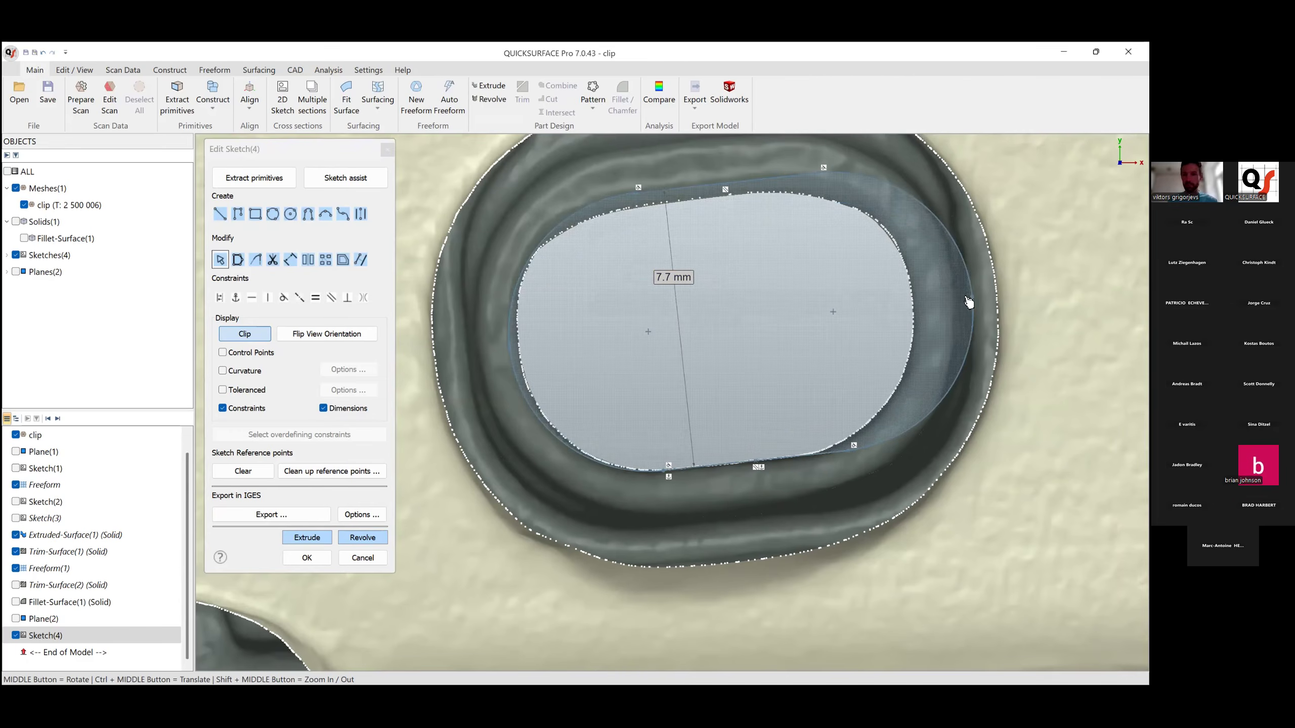
# Move both end arcs of the slot onto the ends of the opening's inner outline.
pyautogui.click(974, 303)
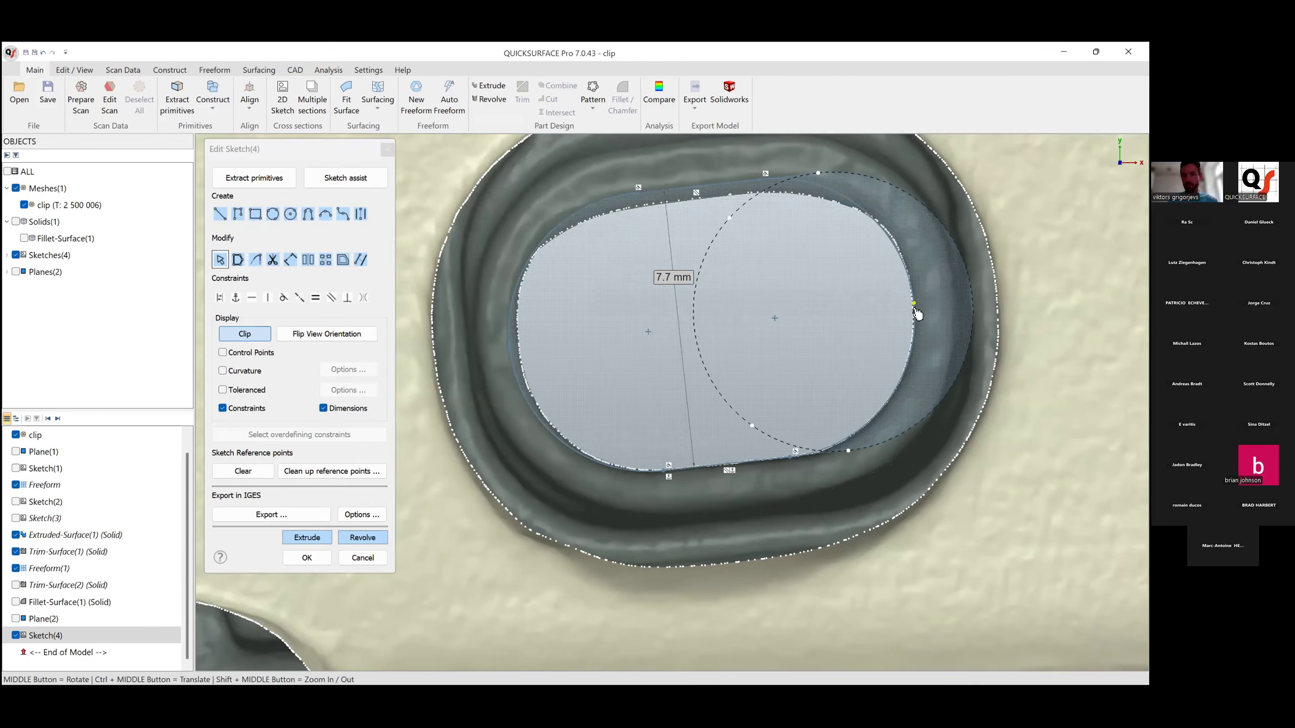
pyautogui.press('Delete')
pyautogui.click(519, 352)
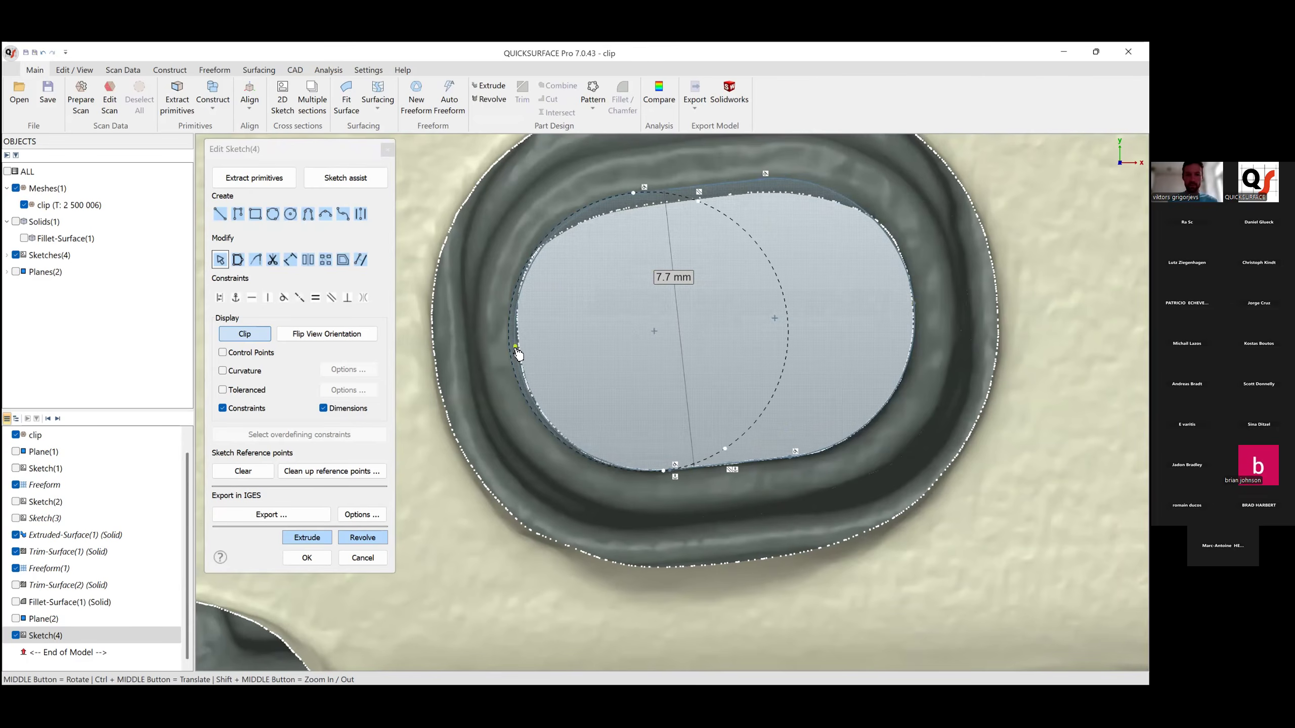
pyautogui.press('Delete')
pyautogui.scroll(-3, 601, 381)
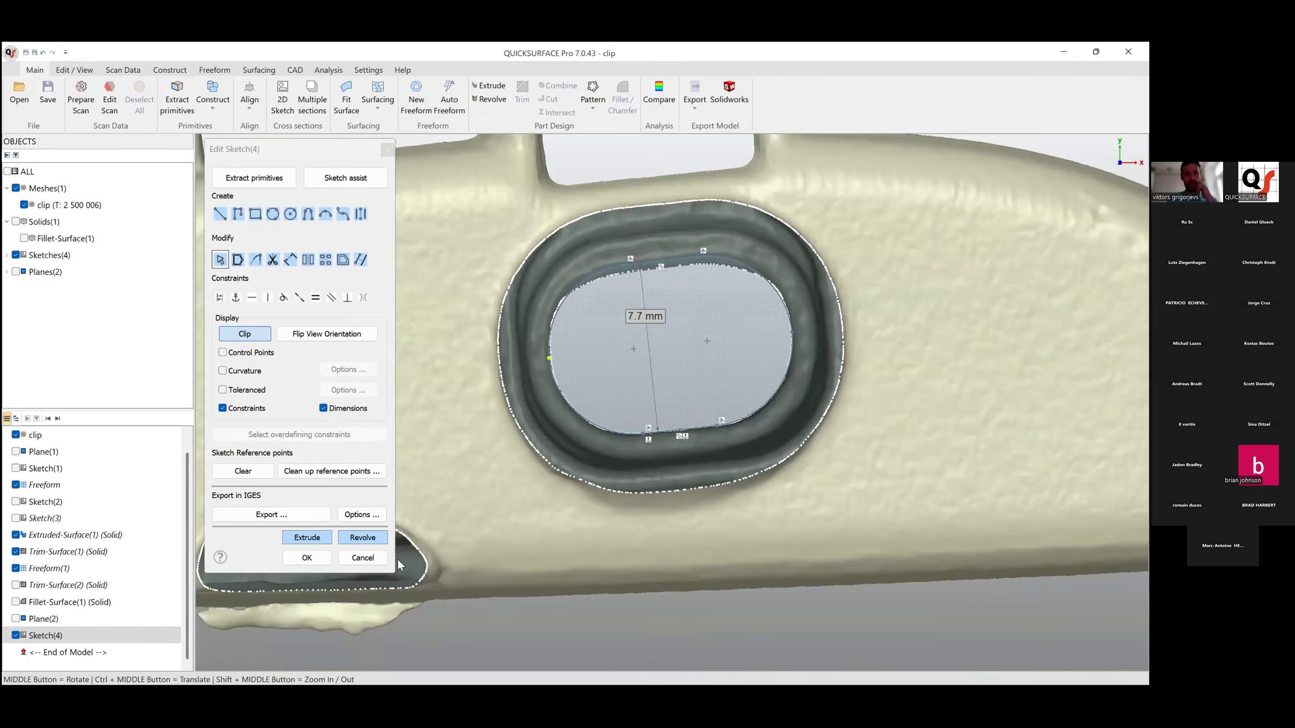
# Extrude the two slot profiles into a solid that passes through both sides of the clip.
pyautogui.scroll(-5, 710, 413)
pyautogui.scroll(5, 520, 416)
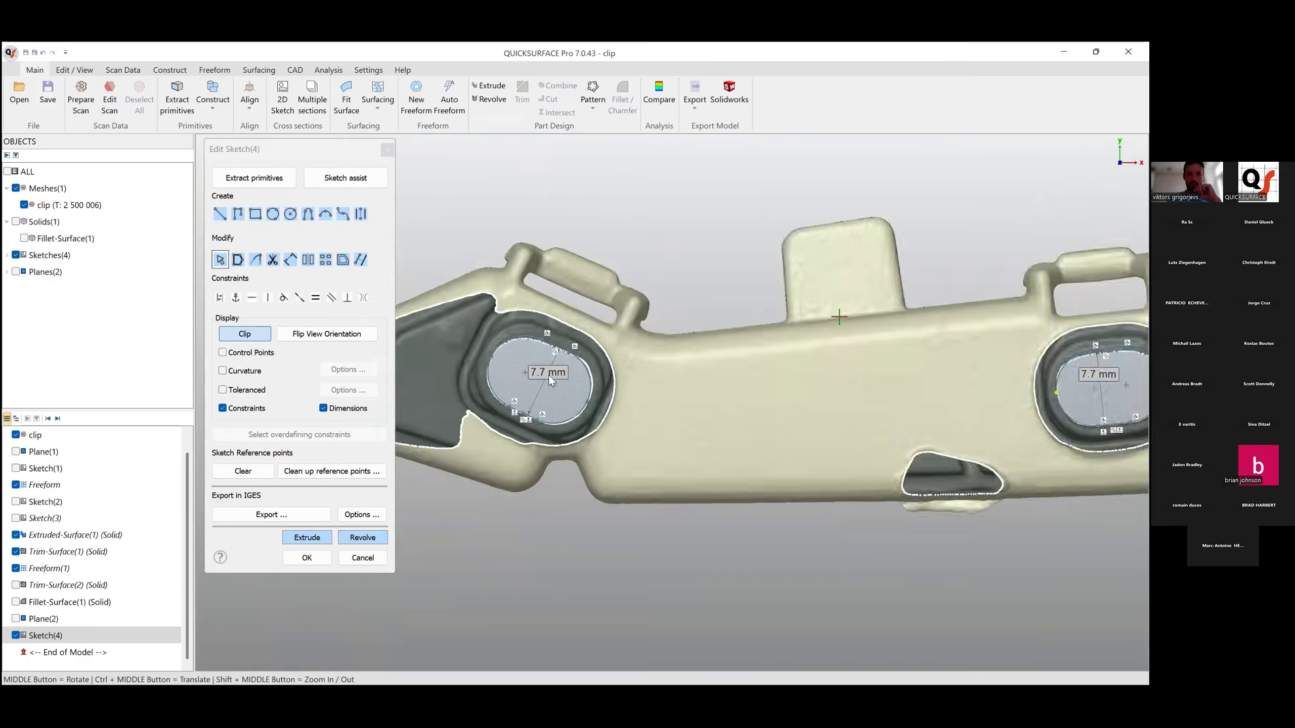
pyautogui.scroll(-5, 549, 375)
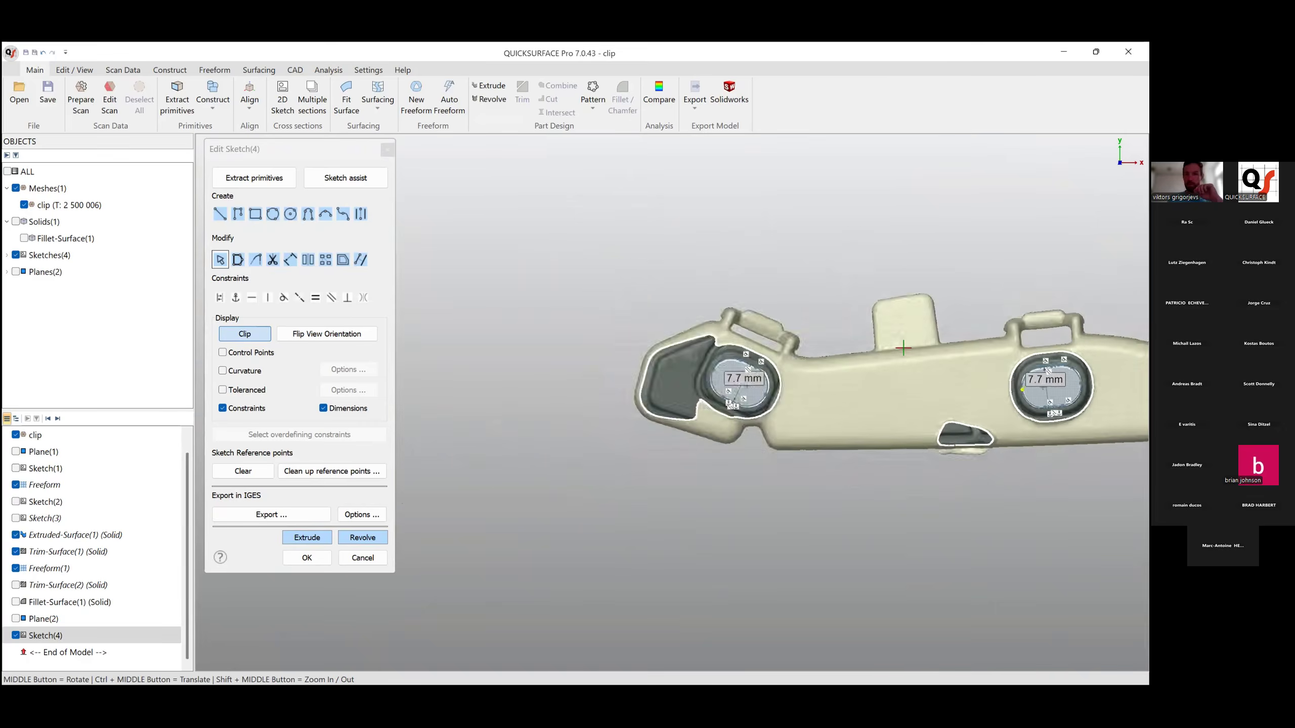
pyautogui.click(326, 539)
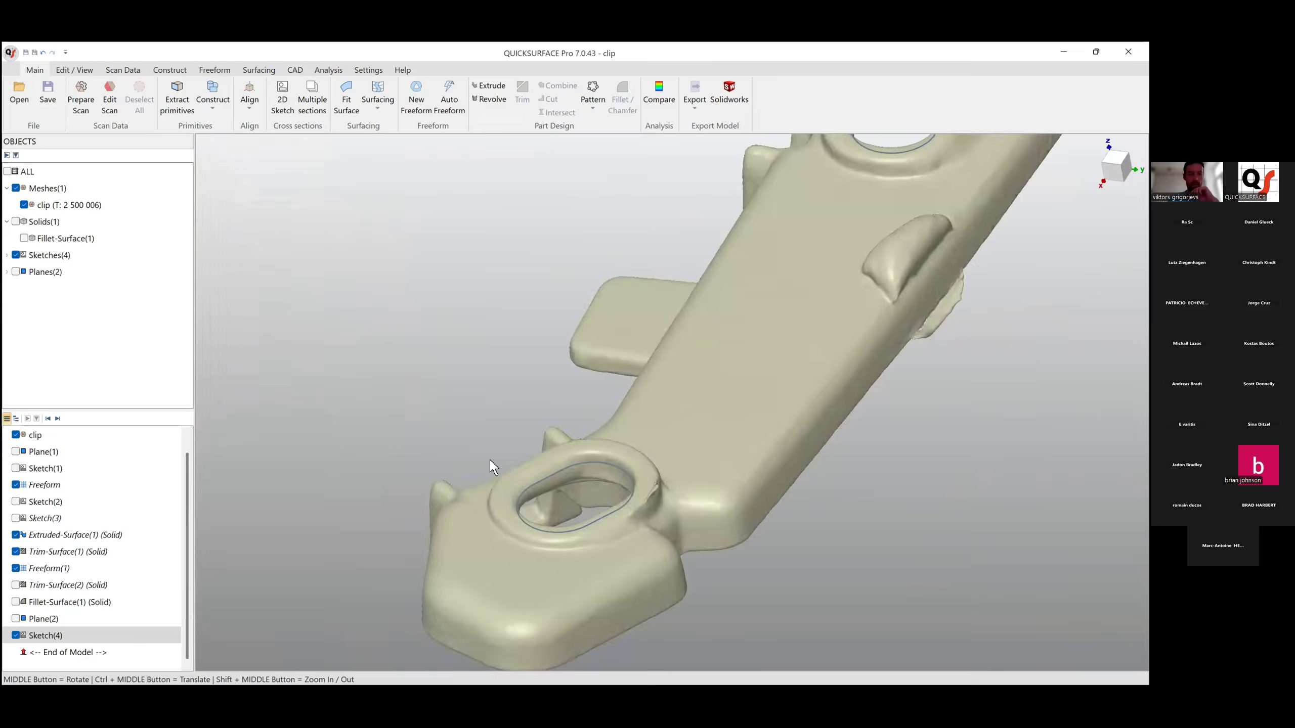
pyautogui.scroll(-3, 716, 396)
pyautogui.moveTo(686, 377); pyautogui.dragTo(860, 452)
pyautogui.click(271, 421)
# Show Plane(2) and start a new 2D sketch on it for an extruded surface.
pyautogui.moveTo(614, 443); pyautogui.dragTo(795, 408, button='middle')
pyautogui.click(8, 288)
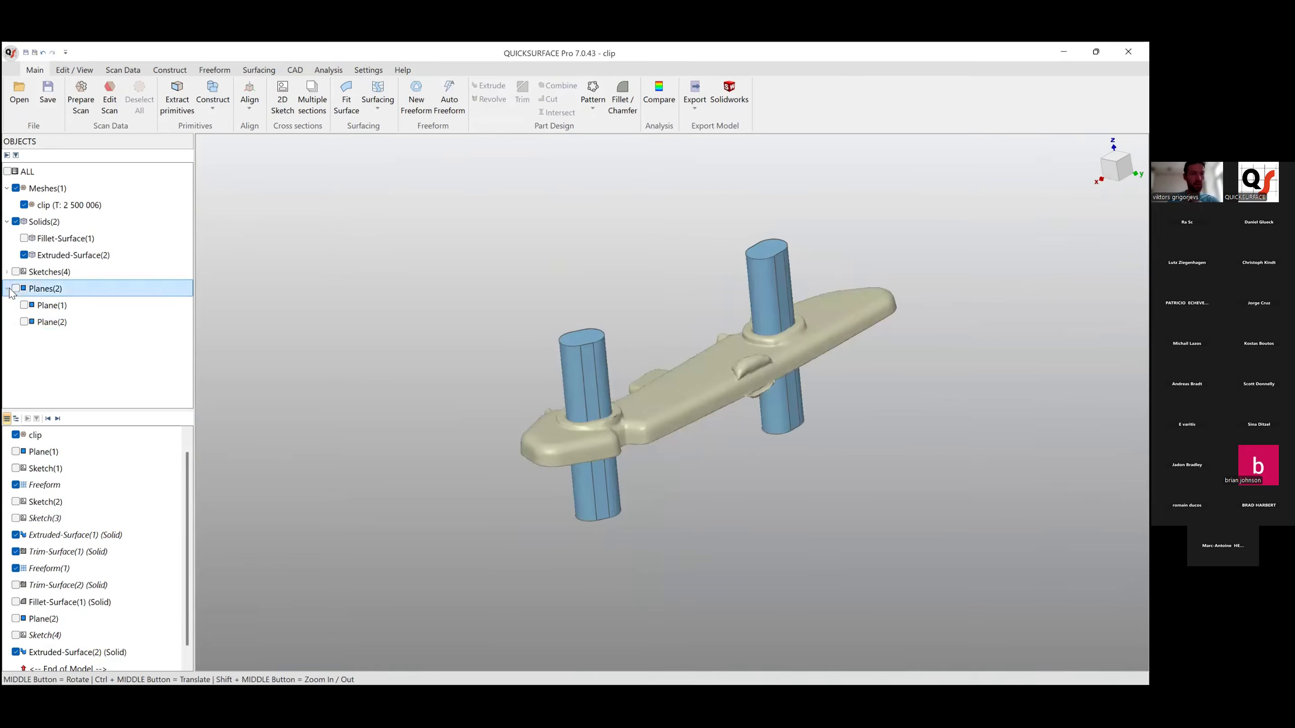
pyautogui.click(23, 322)
pyautogui.scroll(3, 690, 433)
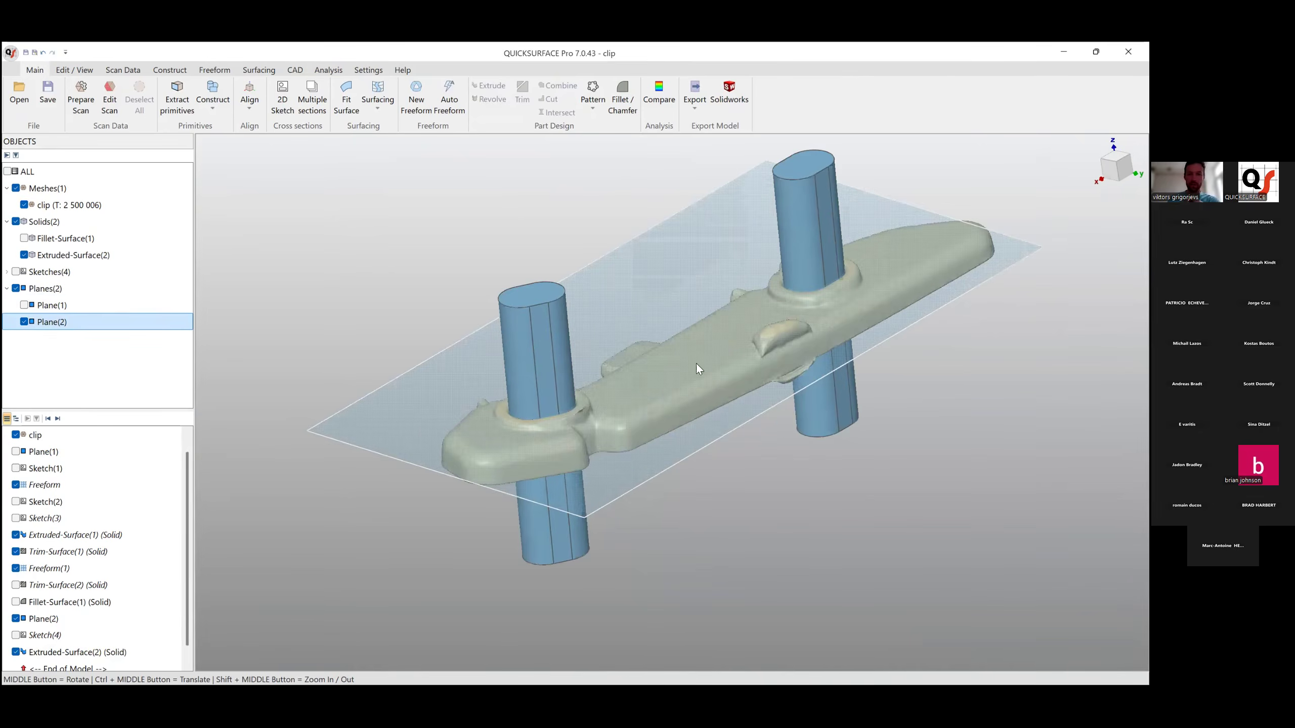
pyautogui.moveTo(922, 356); pyautogui.dragTo(925, 371, button='middle')
pyautogui.moveTo(878, 412); pyautogui.dragTo(629, 377, button='middle')
pyautogui.click(629, 378)
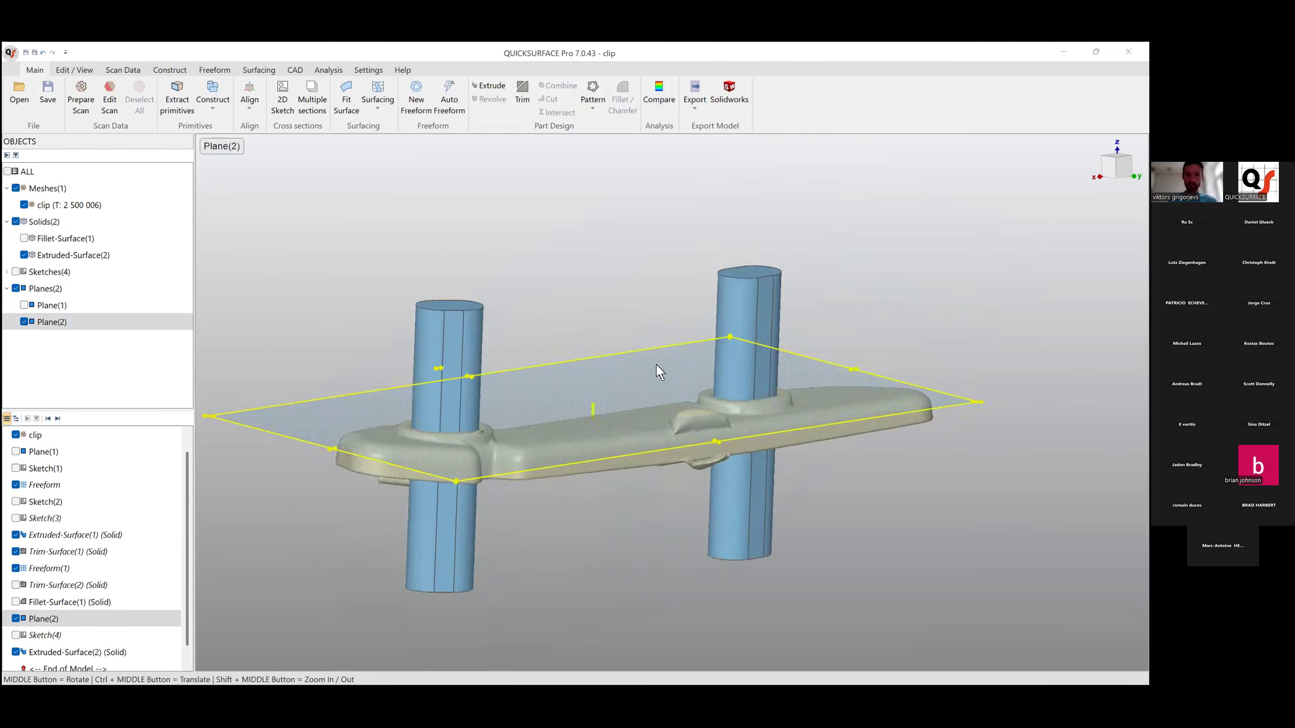
pyautogui.click(653, 362)
pyautogui.keyDown('ctrl'); pyautogui.moveTo(646, 394); pyautogui.dragTo(685, 357, button='middle'); pyautogui.keyUp('ctrl')
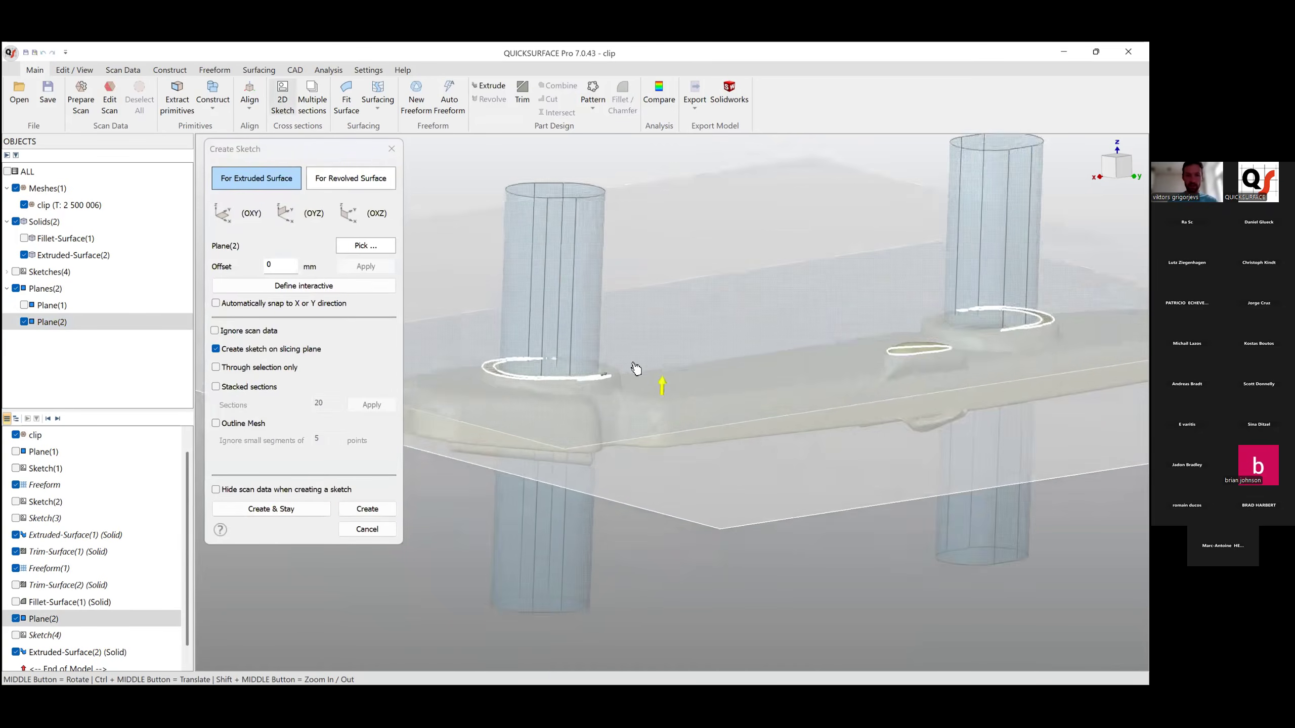
# Offset the slicing plane about -0.79 mm from Plane(2) and create the sketch there.
pyautogui.scroll(3, 632, 363)
pyautogui.moveTo(796, 309); pyautogui.dragTo(807, 330)
pyautogui.scroll(-5, 807, 331)
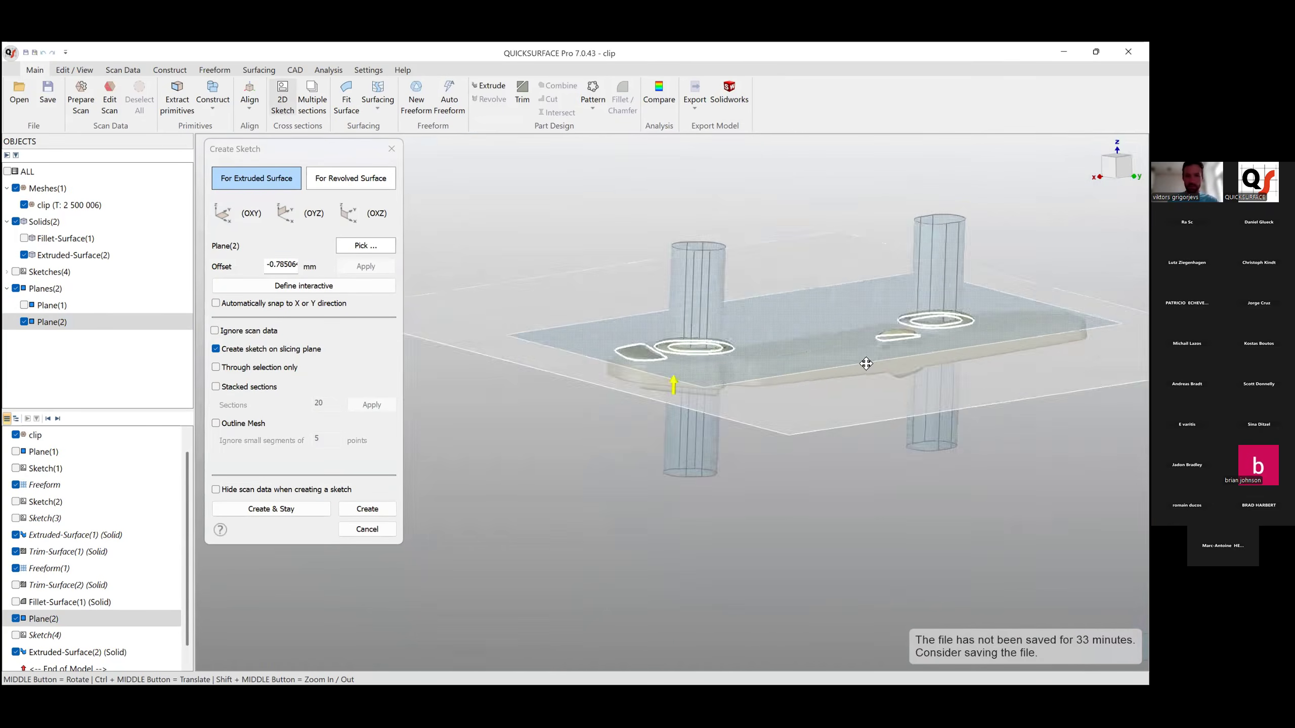
pyautogui.keyDown('ctrl'); pyautogui.moveTo(955, 326); pyautogui.dragTo(800, 356, button='middle'); pyautogui.keyUp('ctrl')
pyautogui.scroll(5, 799, 356)
pyautogui.moveTo(648, 384)
pyautogui.mouseDown(button='middle')
pyautogui.moveTo(635, 385)
pyautogui.moveTo(757, 431)
pyautogui.moveTo(716, 457)
pyautogui.moveTo(654, 380)
pyautogui.mouseUp(button='middle')
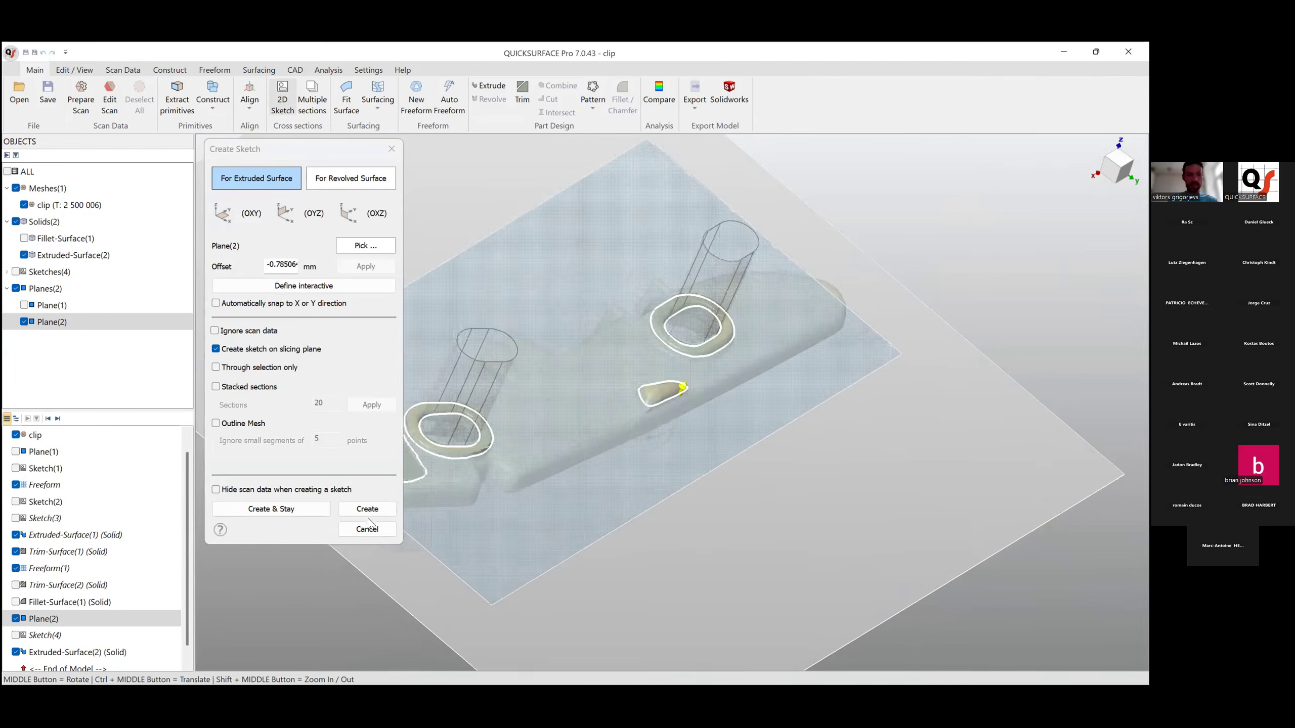
pyautogui.click(368, 509)
# Show Sketch(4) and hide the solid Extruded-Surface(2).
pyautogui.scroll(6, 767, 410)
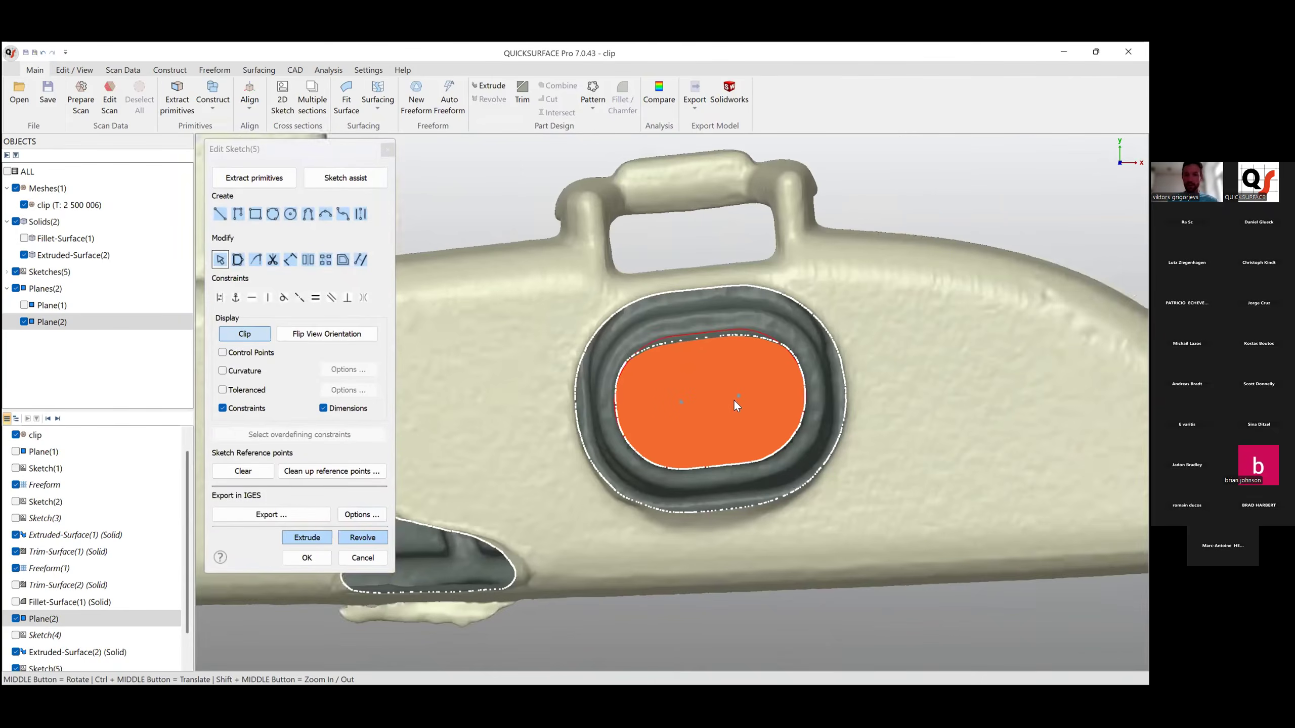
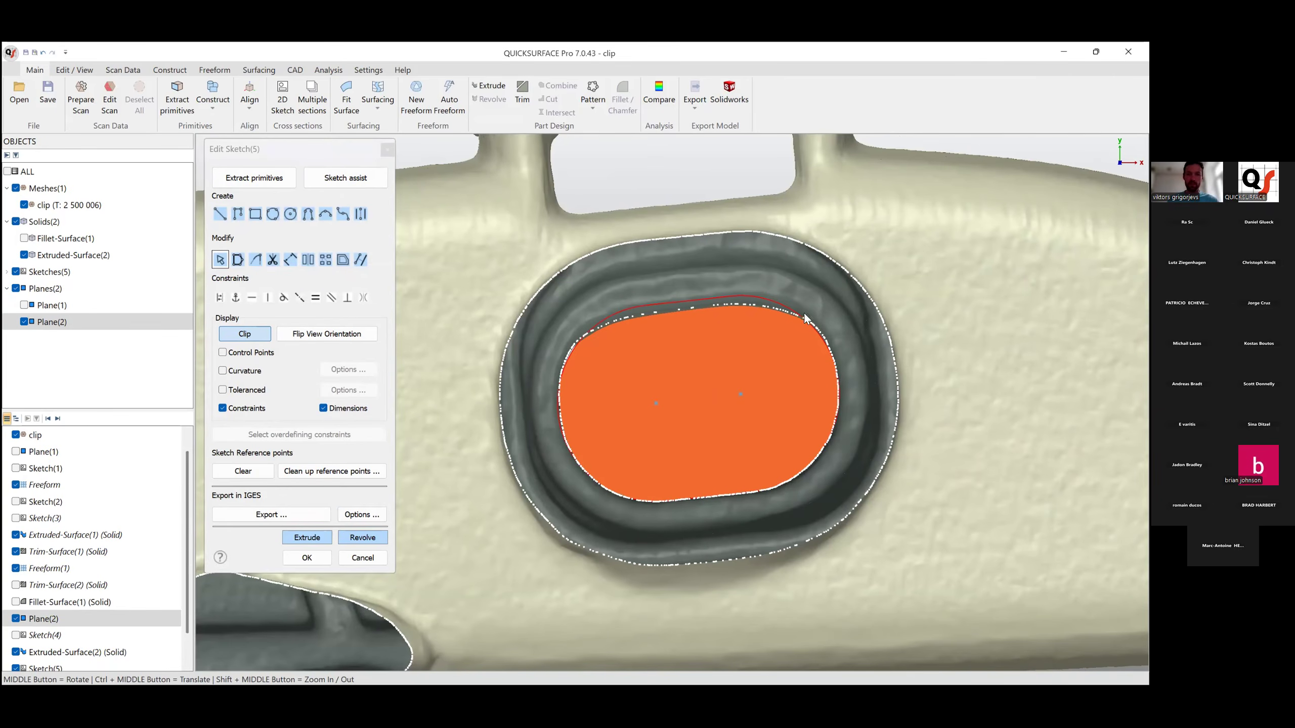
pyautogui.scroll(-1, 43, 602)
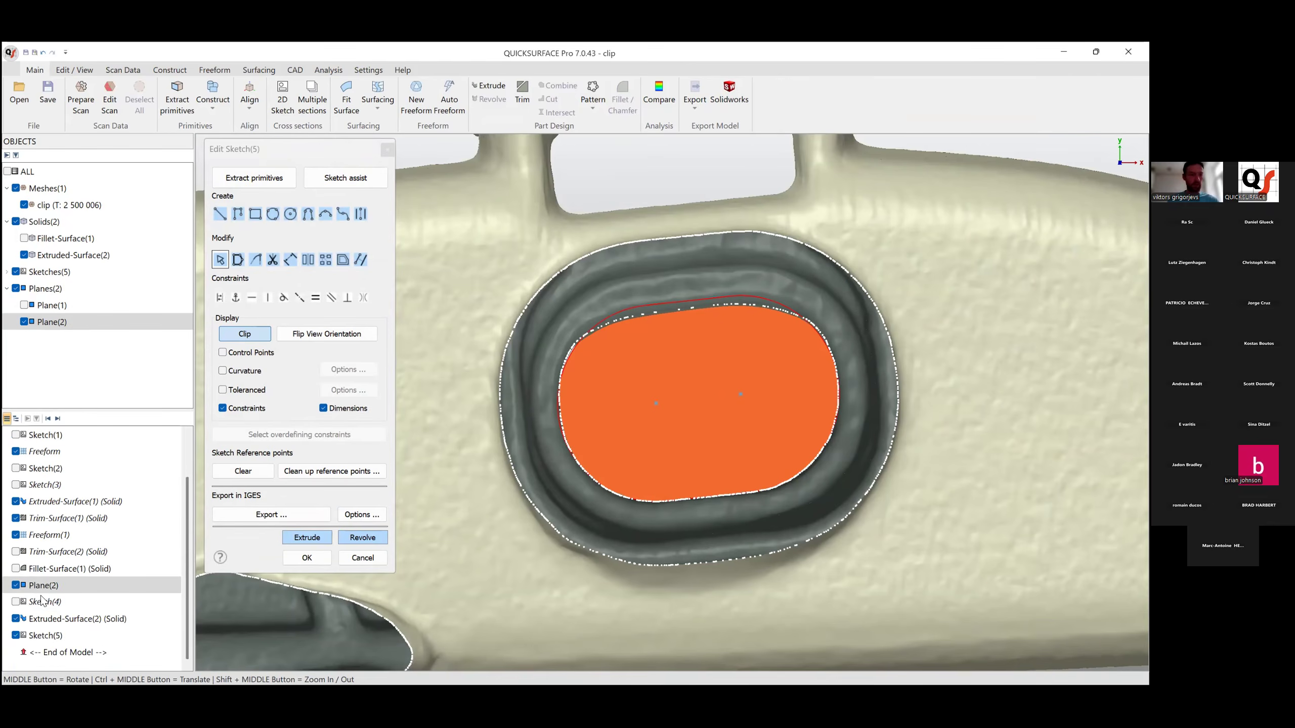
pyautogui.click(16, 602)
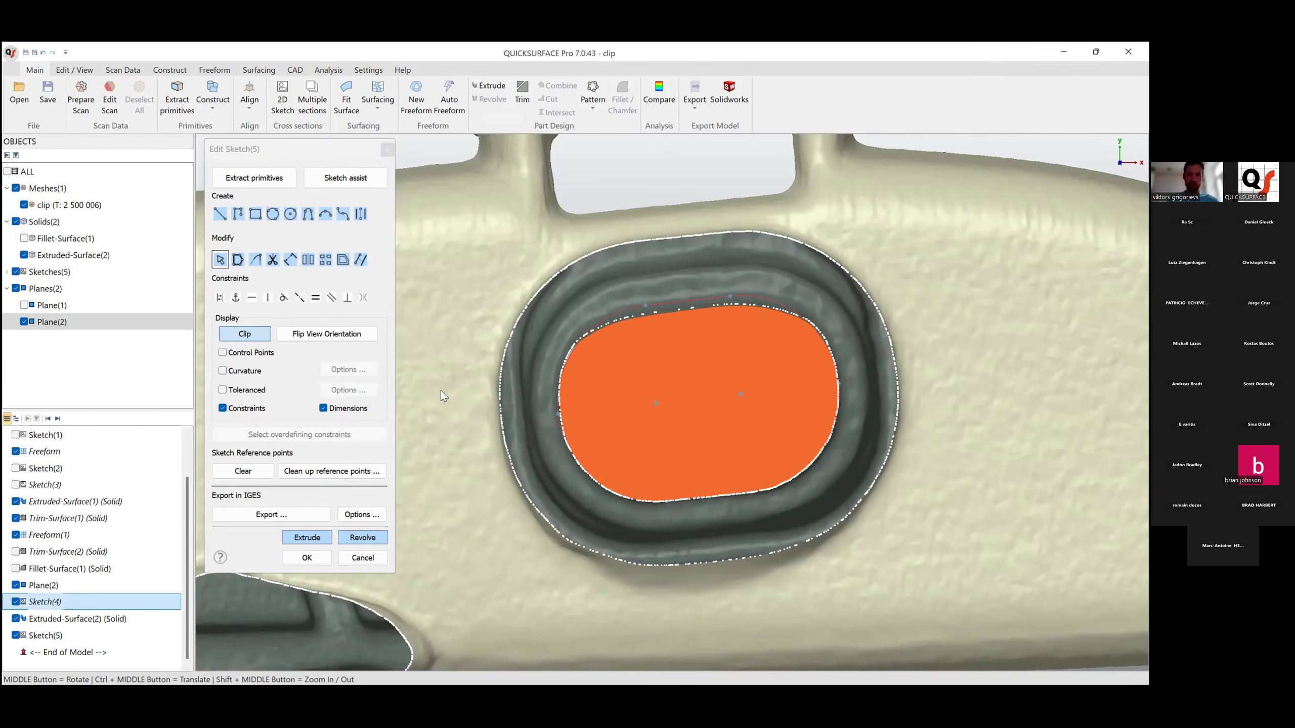
pyautogui.click(23, 255)
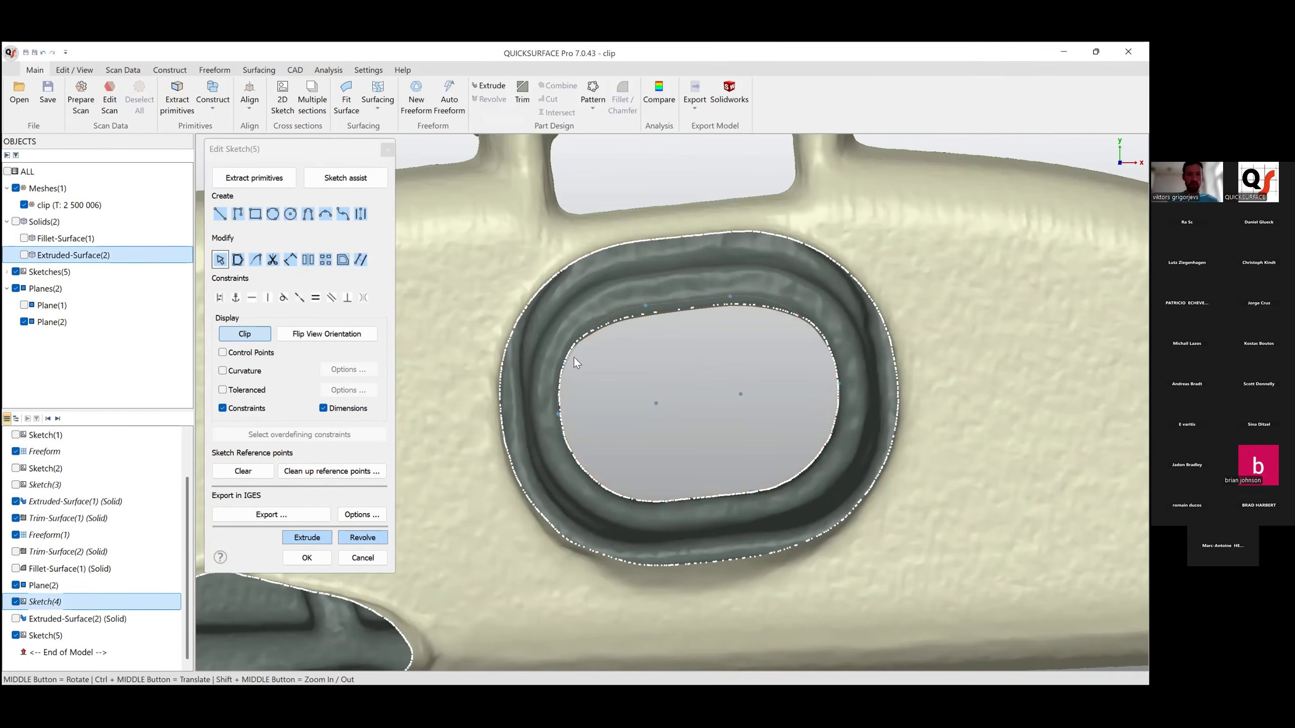
# Project the edges of both slot profiles from Sketch(4) into the current sketch.
pyautogui.click(360, 259)
pyautogui.click(625, 306)
pyautogui.click(669, 309)
pyautogui.click(744, 306)
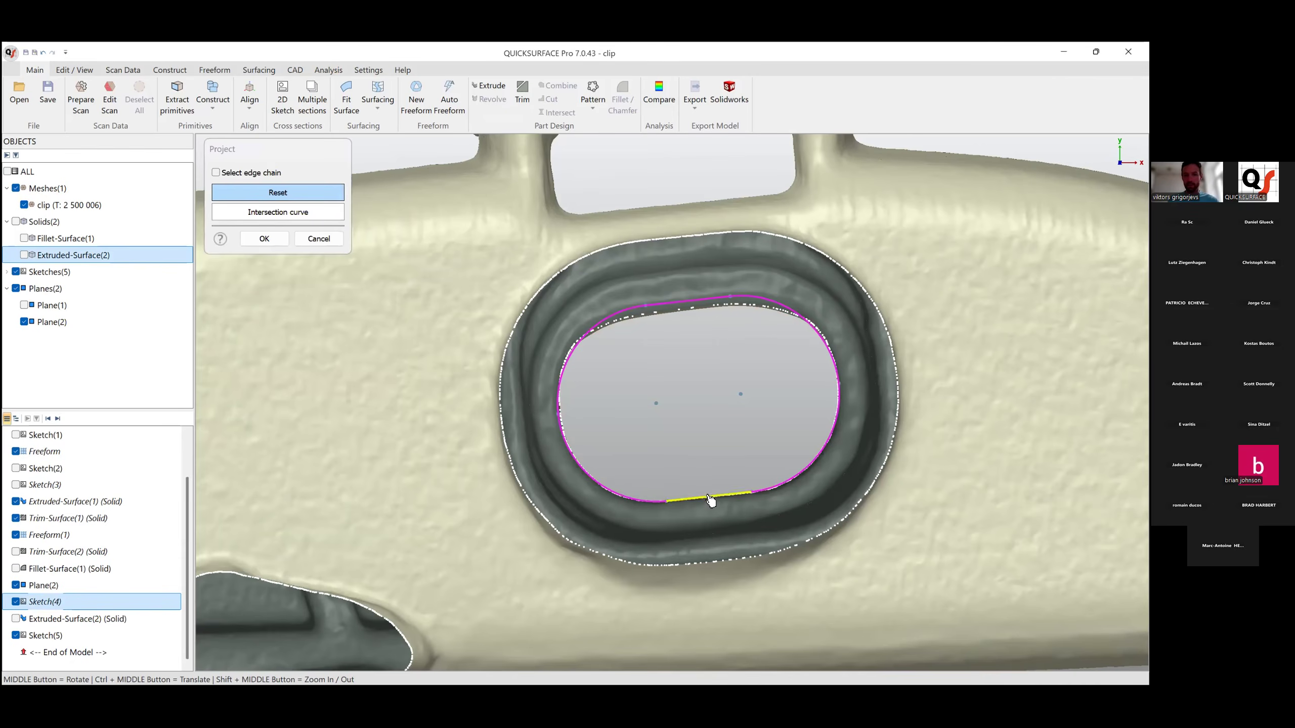
pyautogui.click(708, 496)
pyautogui.scroll(-8, 811, 487)
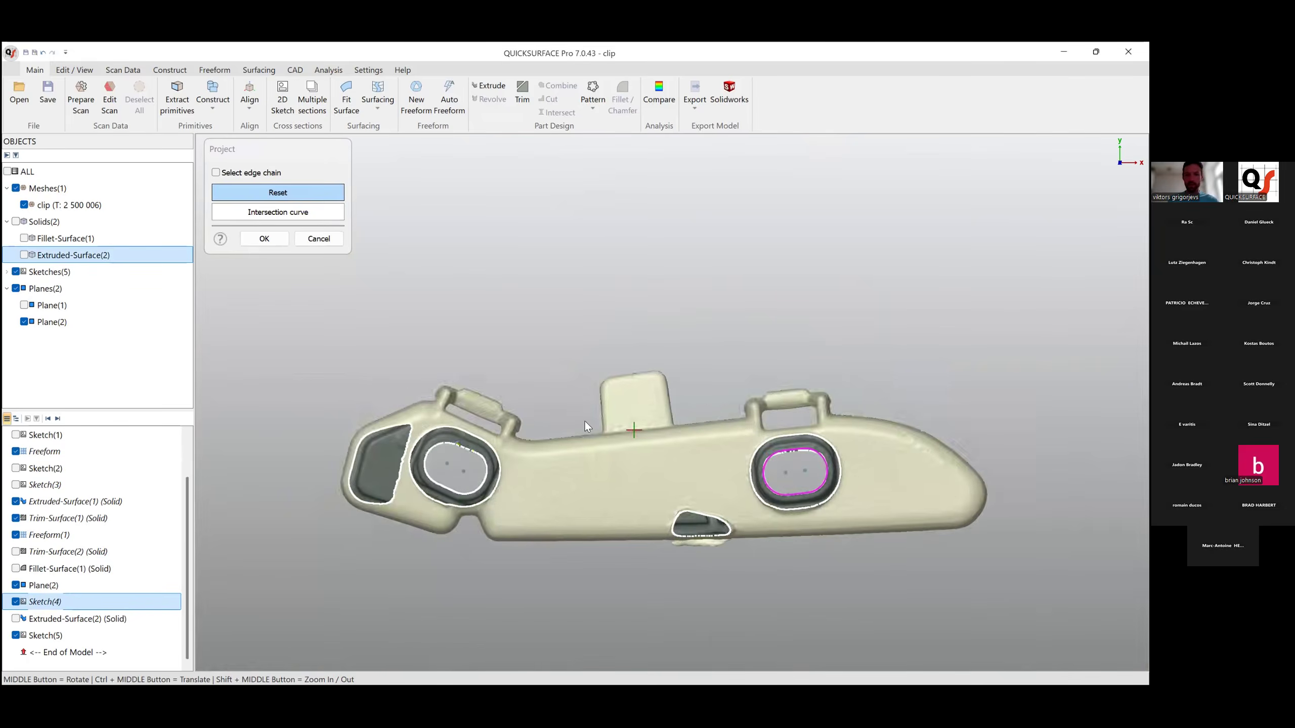
pyautogui.scroll(6, 418, 464)
pyautogui.click(575, 430)
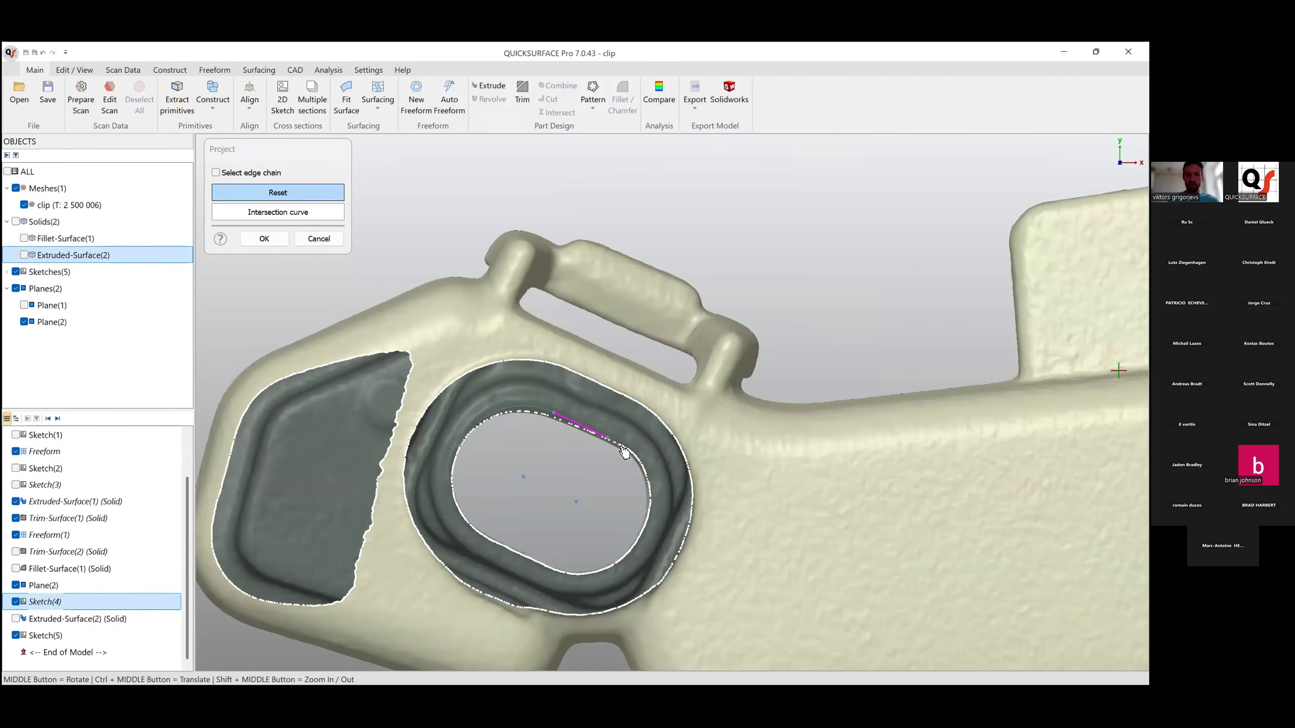
pyautogui.click(528, 409)
pyautogui.click(264, 238)
# Offset the projected slot profile near the clip's rounded end outward by 2.5 mm to match the scanned rim section.
pyautogui.moveTo(603, 471)
pyautogui.mouseDown(button='middle')
pyautogui.moveTo(743, 453)
pyautogui.moveTo(713, 383)
pyautogui.moveTo(676, 362)
pyautogui.mouseUp(button='middle')
pyautogui.click(684, 363)
pyautogui.scroll(2, 684, 381)
pyautogui.moveTo(671, 381)
pyautogui.keyDown('ctrl'); pyautogui.mouseDown(button='middle')
pyautogui.moveTo(593, 320)
pyautogui.moveTo(648, 353)
pyautogui.mouseUp(button='middle'); pyautogui.keyUp('ctrl')
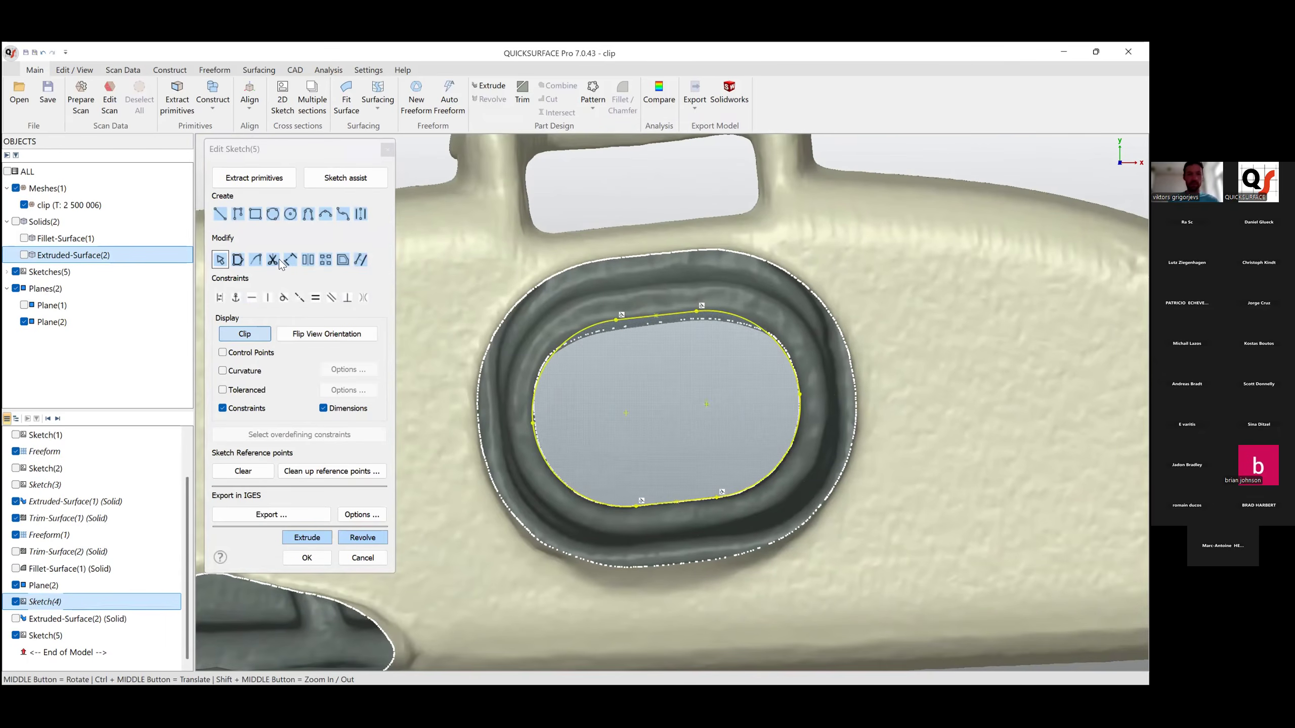
pyautogui.click(343, 260)
pyautogui.write('1')
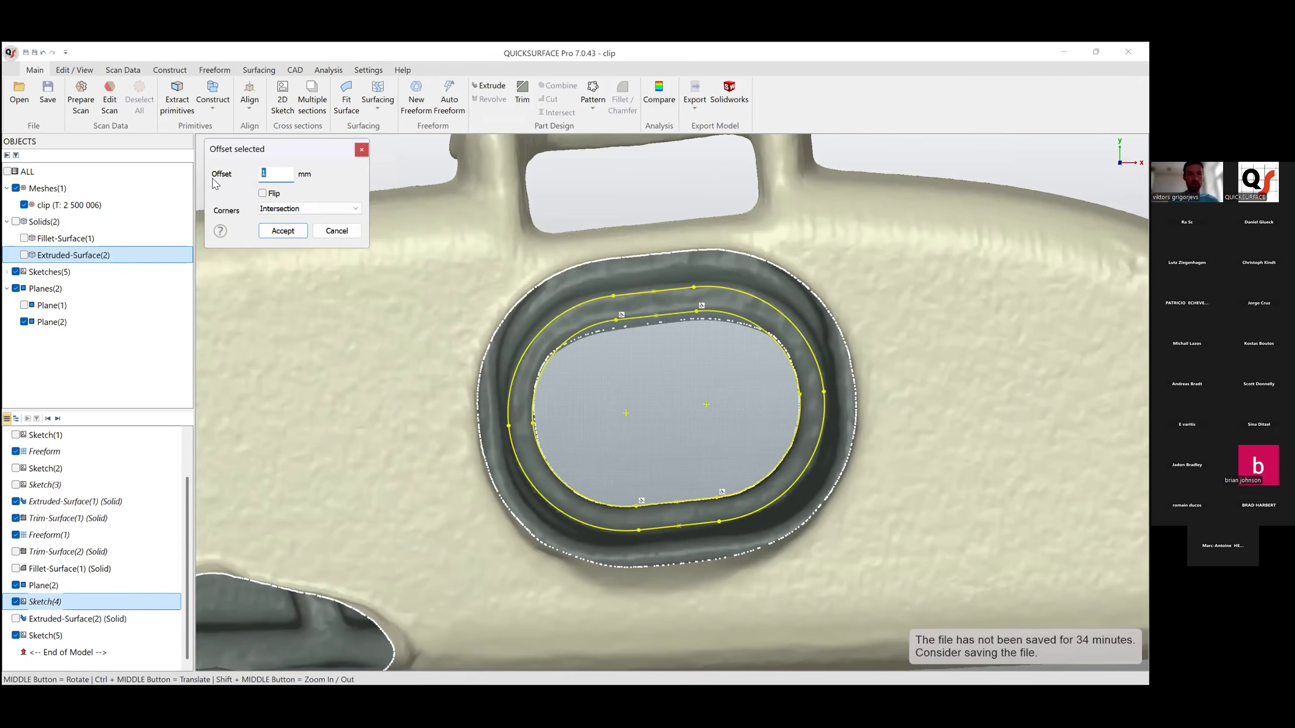
pyautogui.write('2')
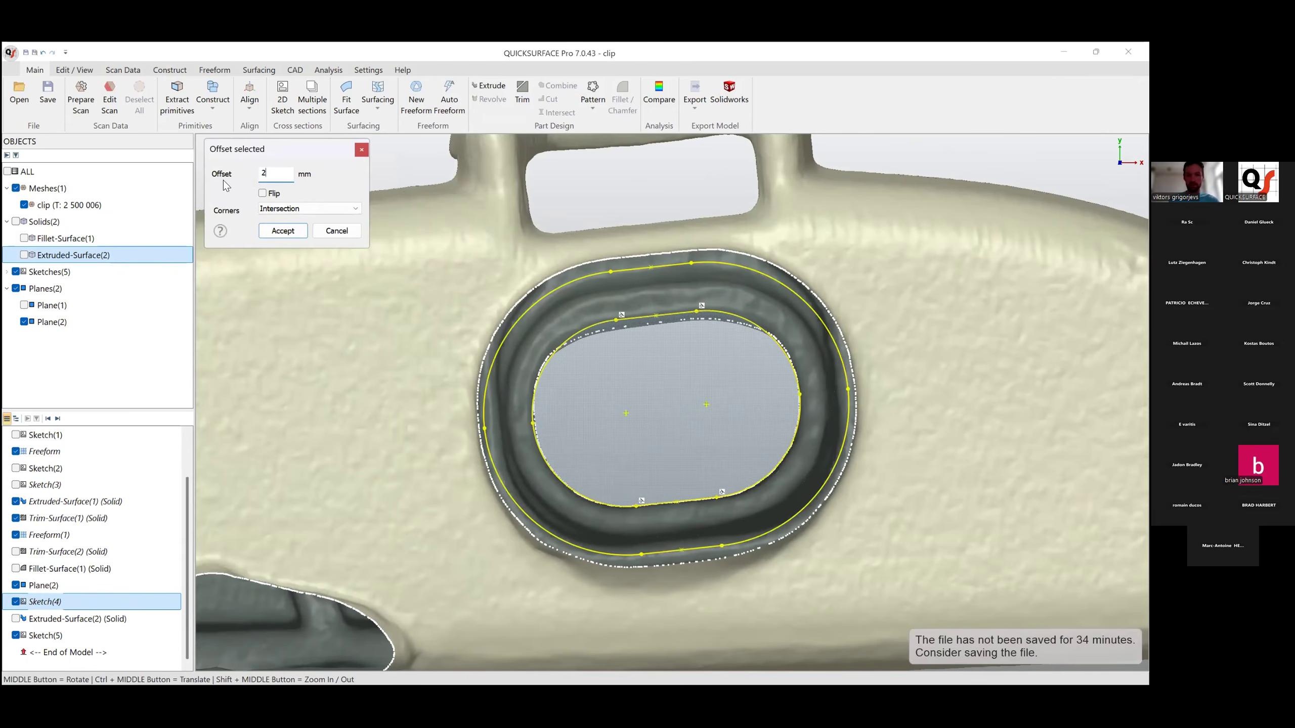
pyautogui.write('.5')
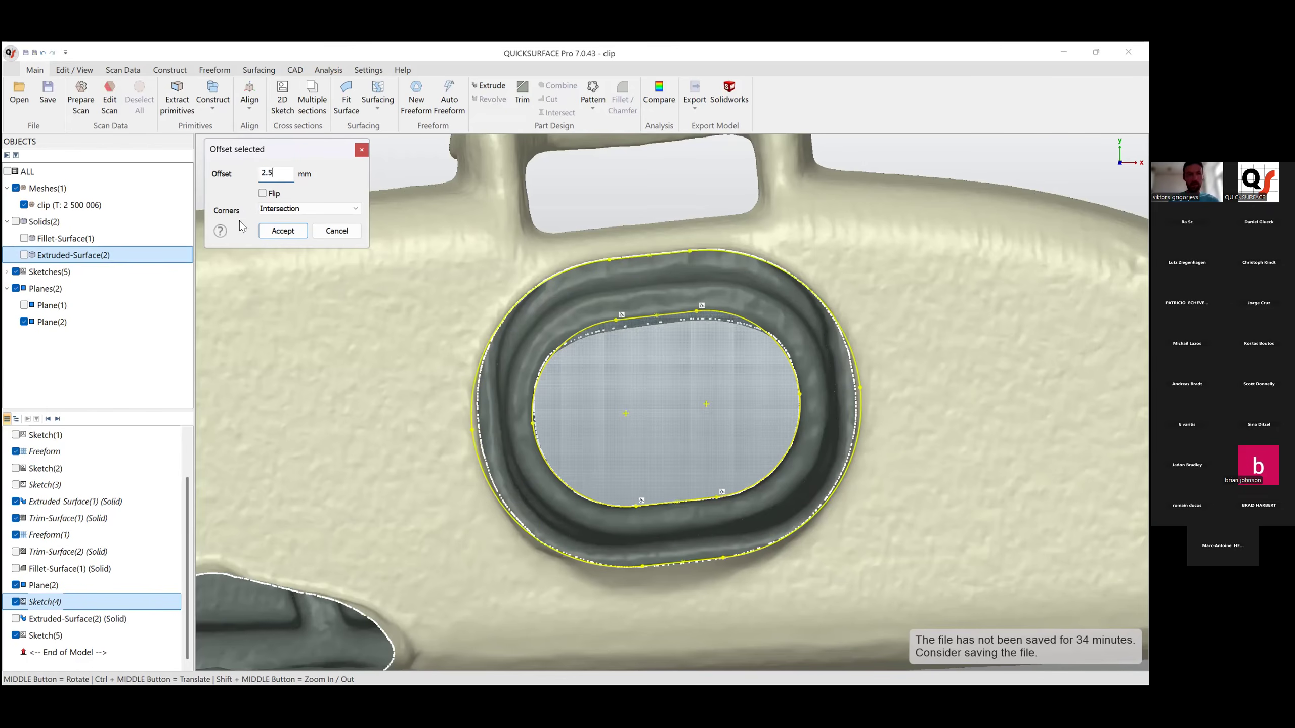
pyautogui.moveTo(725, 442); pyautogui.dragTo(690, 451, button='middle')
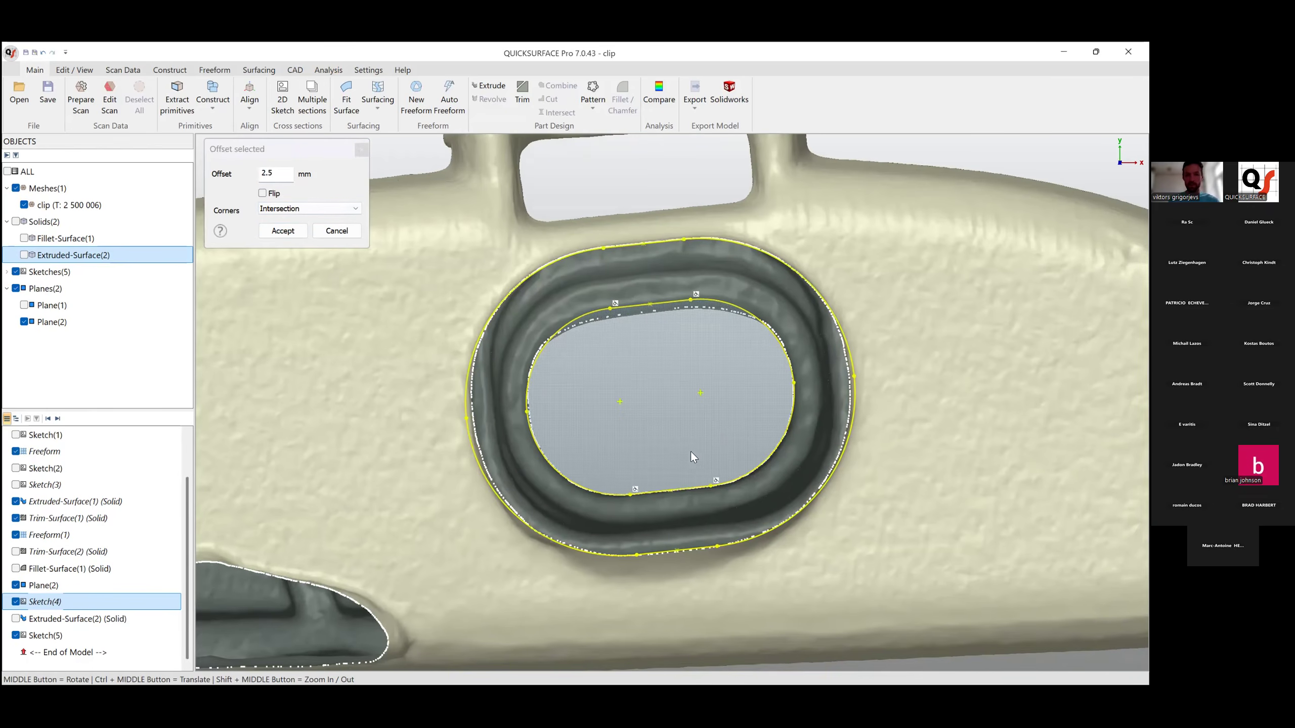
pyautogui.scroll(-5, 694, 456)
pyautogui.keyDown('ctrl'); pyautogui.moveTo(274, 349); pyautogui.dragTo(536, 330, button='middle'); pyautogui.keyUp('ctrl')
pyautogui.click(283, 231)
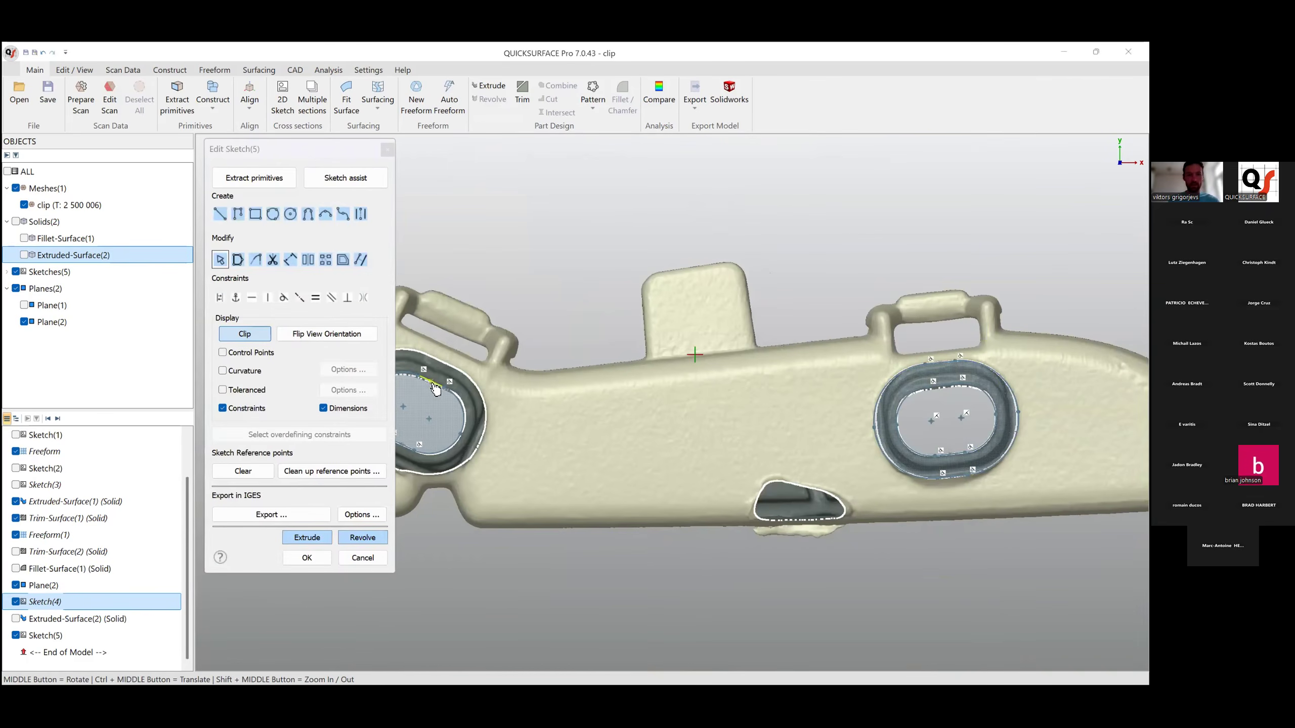
# Offset the other slot profile, beside the notch, outward by 2.5 mm.
pyautogui.click(435, 390)
pyautogui.click(342, 260)
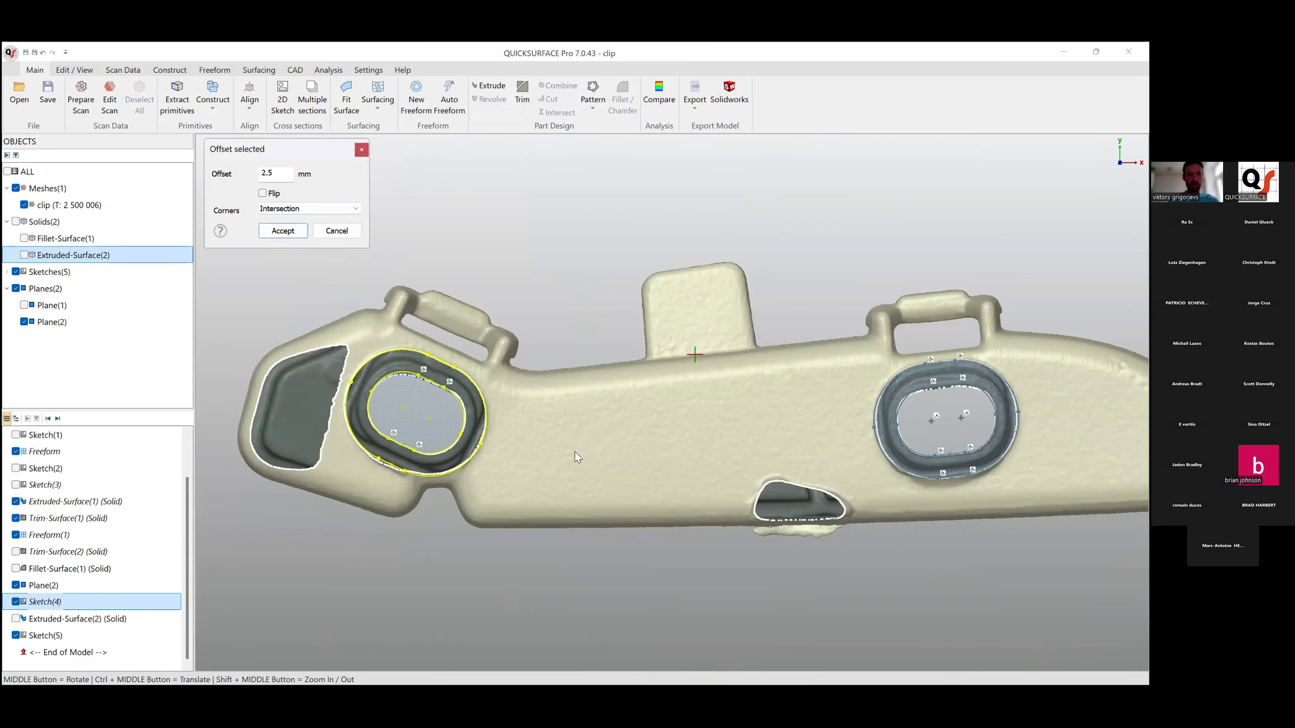
pyautogui.moveTo(575, 451); pyautogui.dragTo(500, 403, button='middle')
pyautogui.scroll(5, 501, 403)
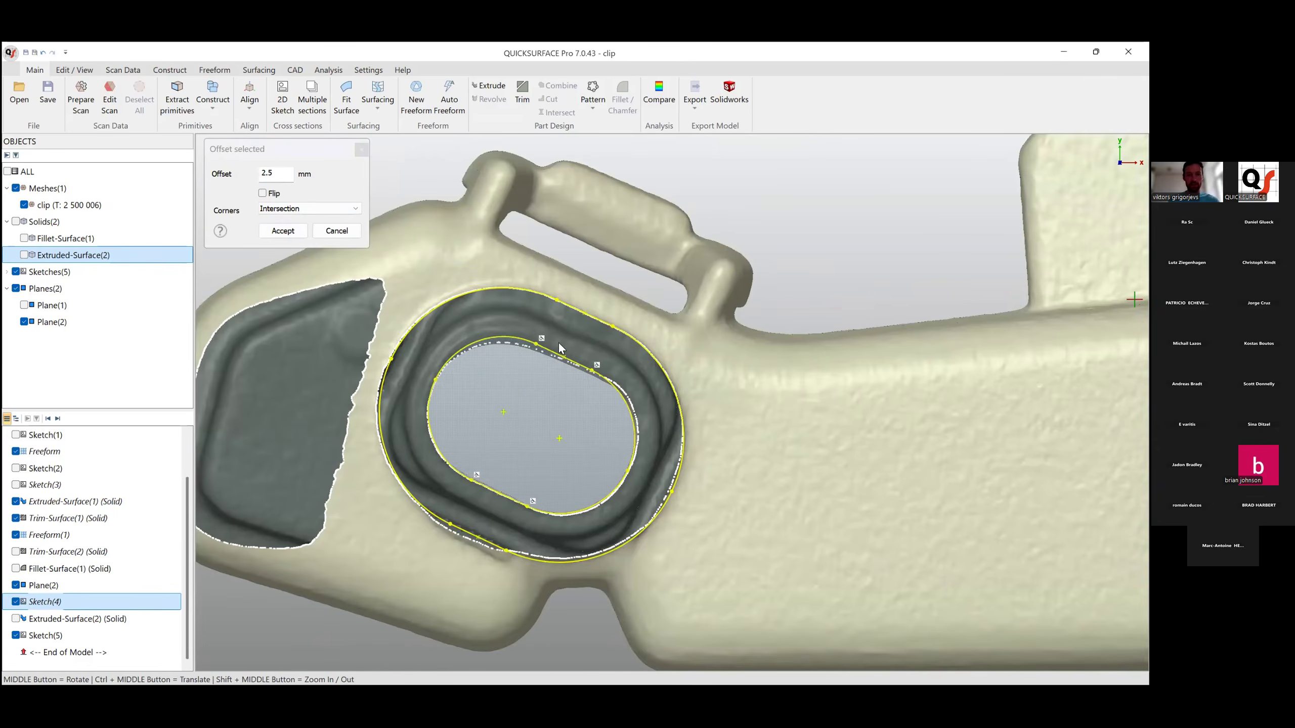
pyautogui.click(284, 233)
pyautogui.scroll(-5, 565, 353)
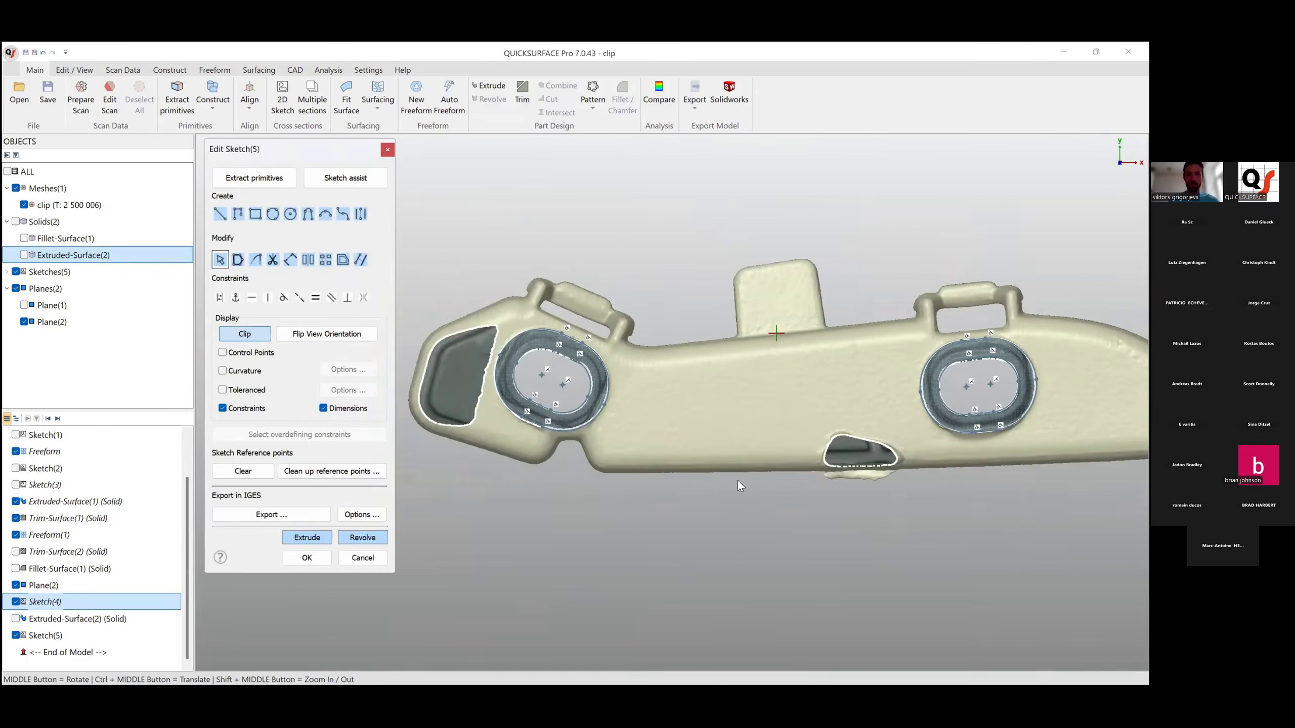
# Extrude the two rim profiles as a two-sided solid, using snapping to fit Depth 1 at about 0.79 mm with Depth 2 at 1 mm.
pyautogui.keyDown('ctrl'); pyautogui.moveTo(873, 562); pyautogui.dragTo(918, 463, button='middle'); pyautogui.keyUp('ctrl')
pyautogui.moveTo(603, 468)
pyautogui.keyDown('ctrl'); pyautogui.mouseDown(button='middle')
pyautogui.moveTo(650, 472)
pyautogui.moveTo(685, 426)
pyautogui.moveTo(748, 411)
pyautogui.moveTo(705, 420)
pyautogui.moveTo(659, 499)
pyautogui.mouseUp(button='middle'); pyautogui.keyUp('ctrl')
pyautogui.click(326, 548)
pyautogui.click(518, 67)
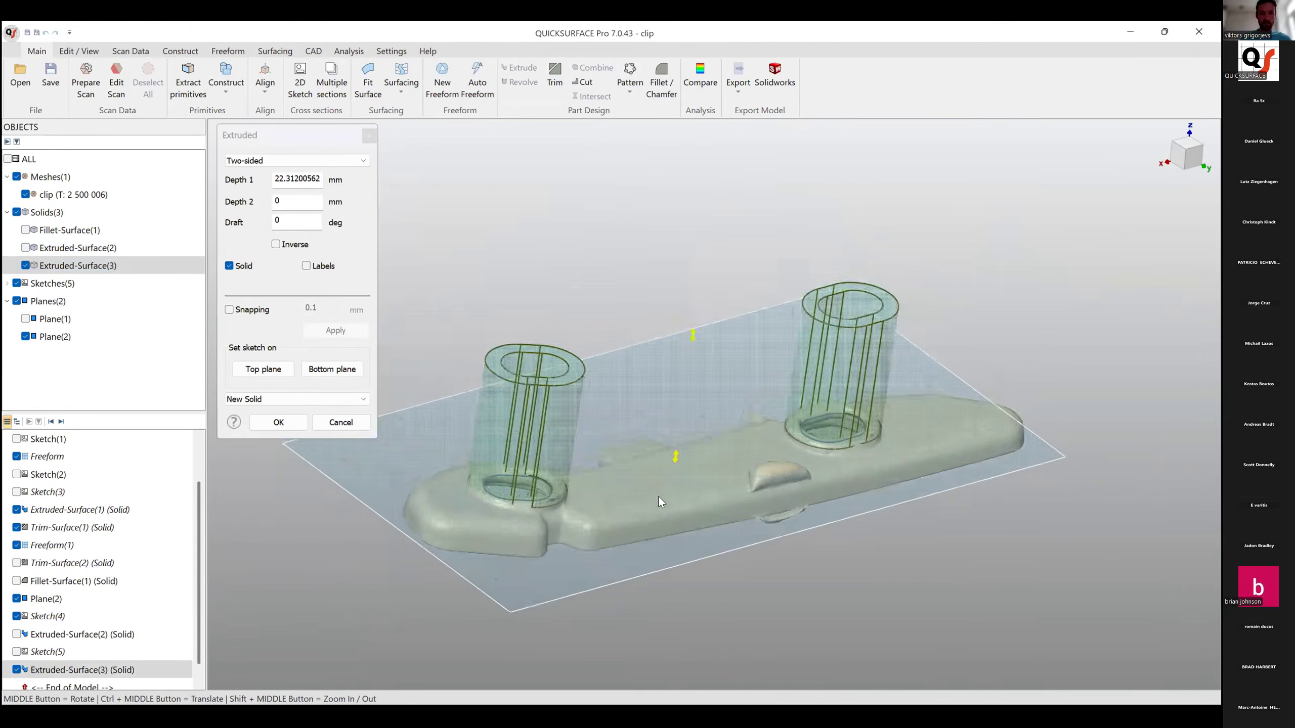
pyautogui.scroll(3, 658, 499)
pyautogui.moveTo(739, 508); pyautogui.dragTo(751, 455, button='middle')
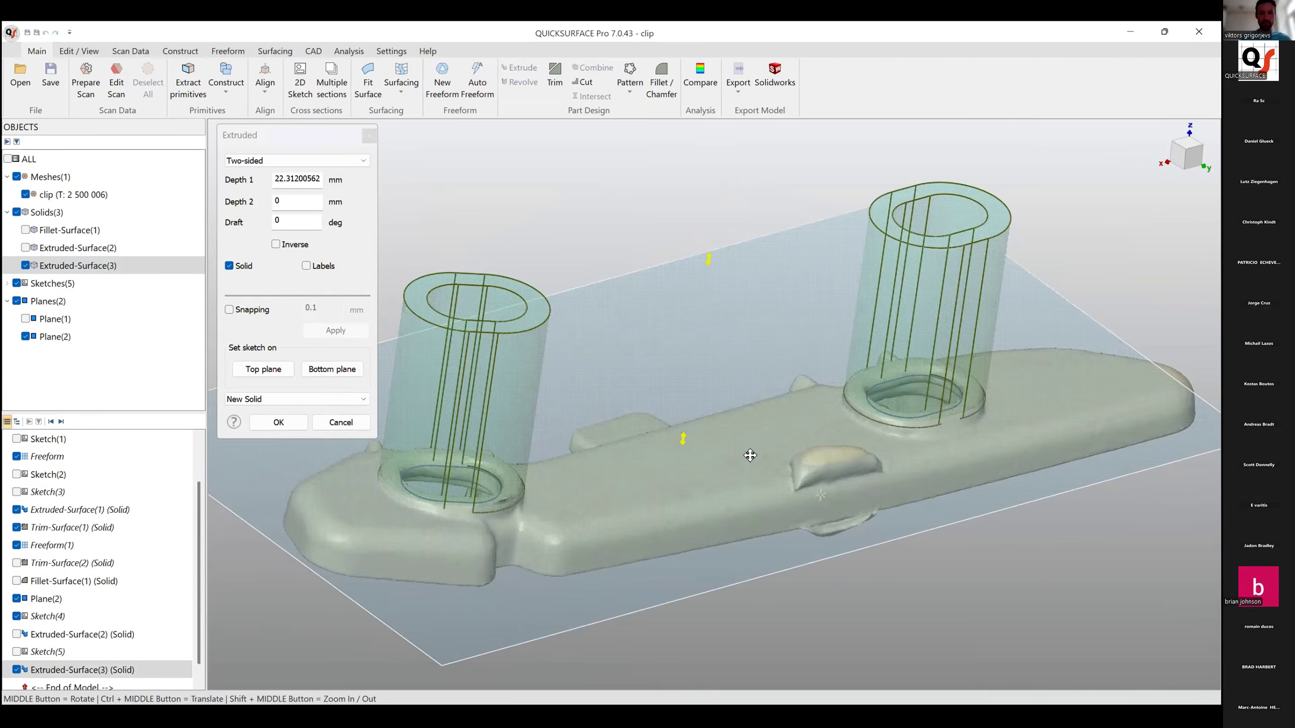
pyautogui.click(229, 310)
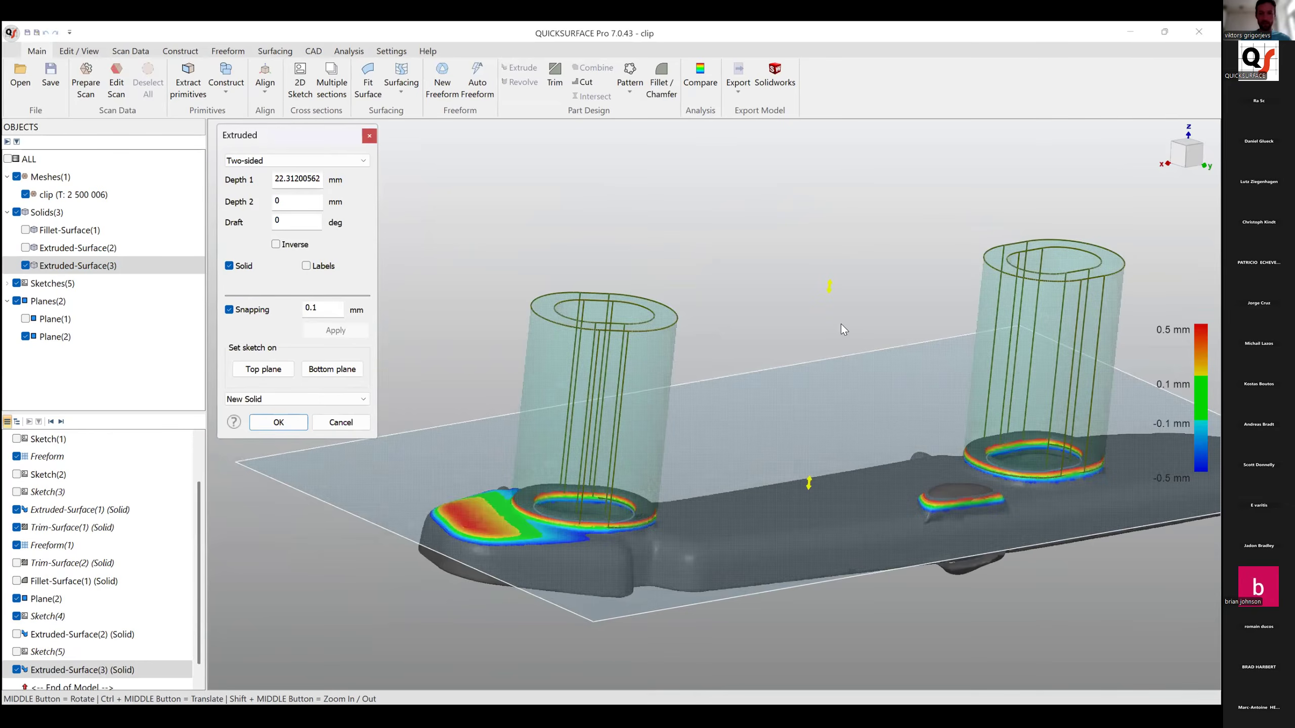
pyautogui.moveTo(827, 289); pyautogui.dragTo(816, 437)
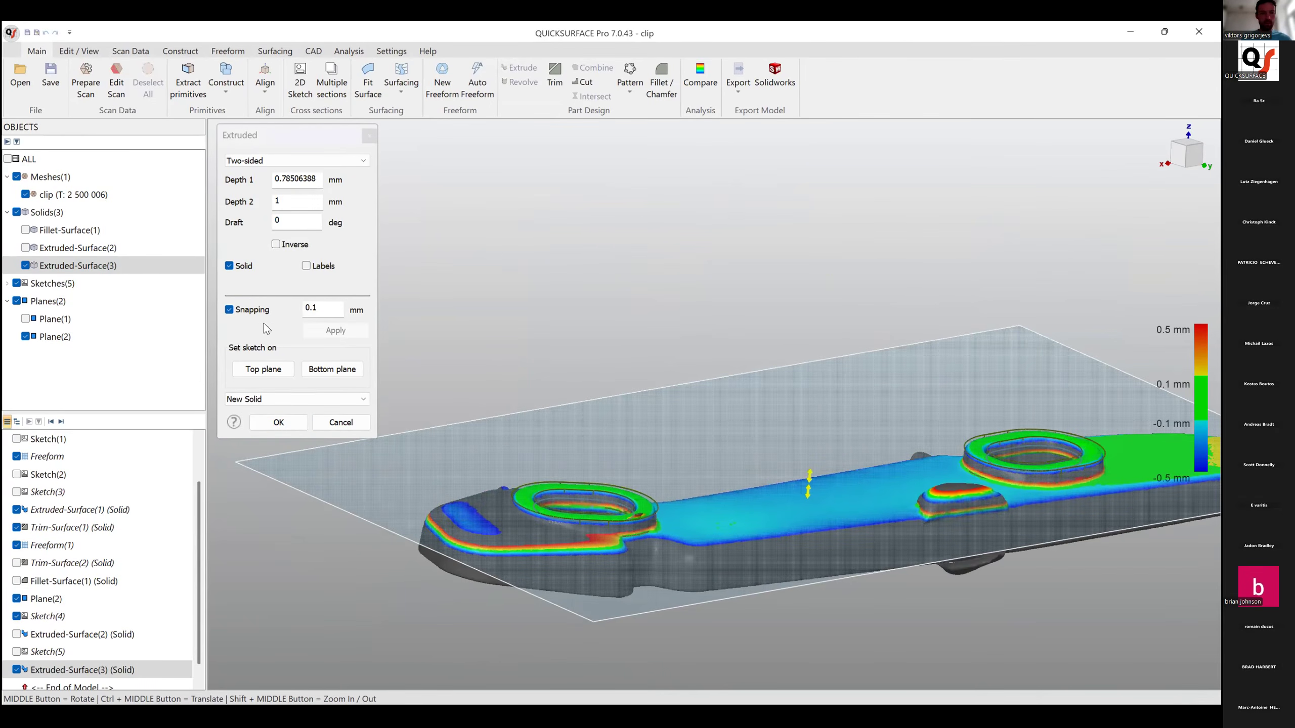
pyautogui.click(230, 309)
pyautogui.moveTo(737, 506); pyautogui.dragTo(811, 540, button='middle')
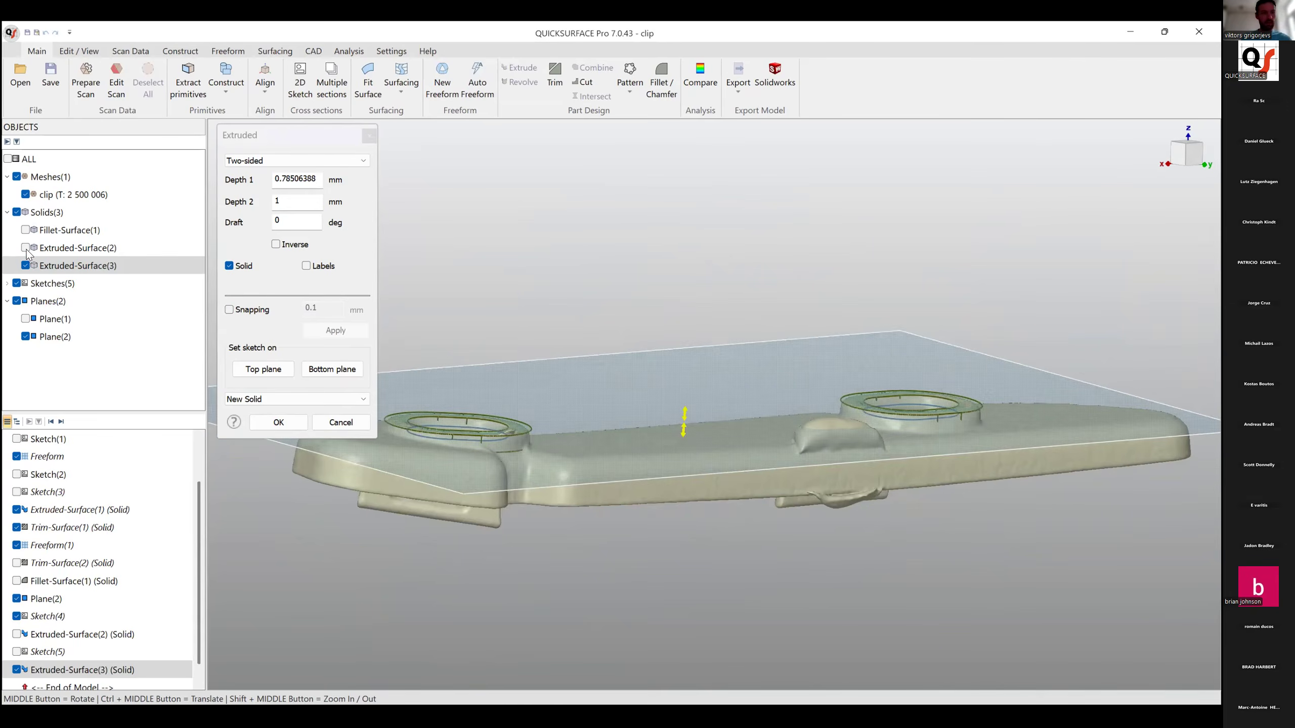
# Show Fillet-Surface(1), hide the clip mesh, and extend the rims' Depth 2 into the body to about 1.97 mm.
pyautogui.click(31, 249)
pyautogui.click(25, 231)
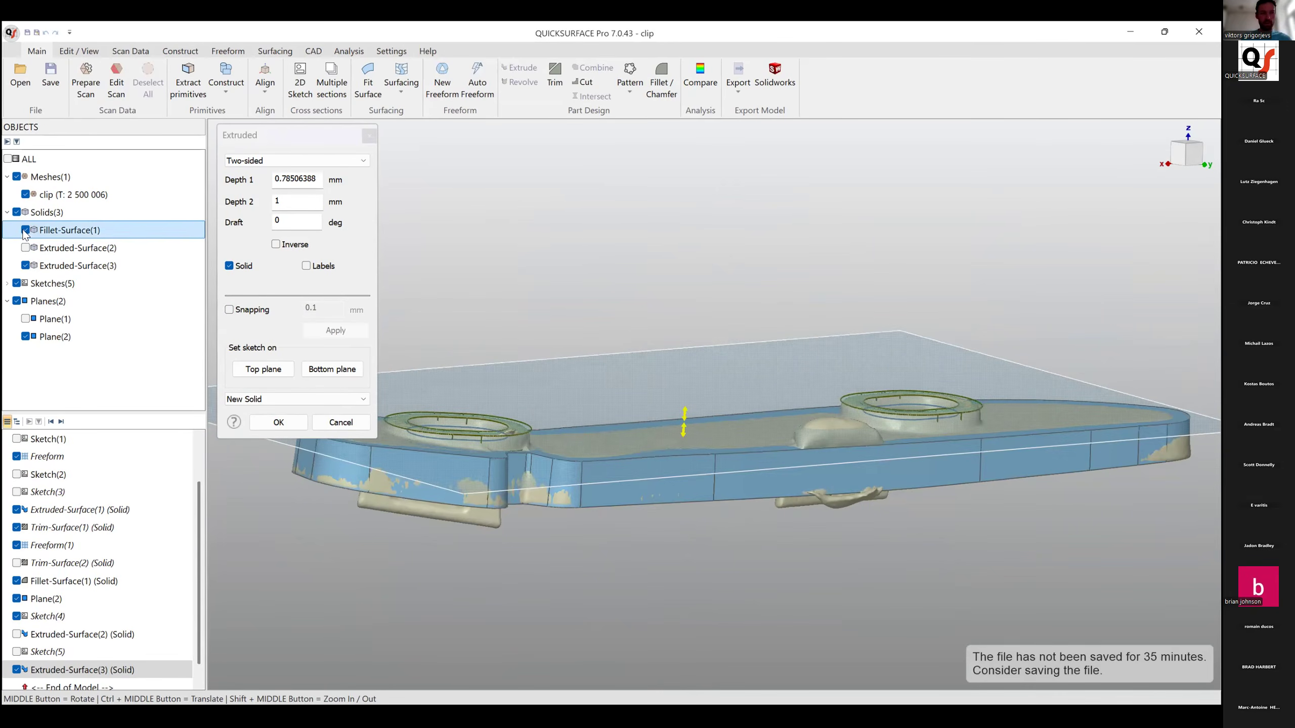
pyautogui.click(21, 195)
pyautogui.moveTo(696, 431)
pyautogui.mouseDown(button='middle')
pyautogui.moveTo(671, 480)
pyautogui.moveTo(685, 452)
pyautogui.mouseUp(button='middle')
pyautogui.moveTo(685, 440)
pyautogui.mouseDown()
pyautogui.moveTo(693, 433)
pyautogui.moveTo(692, 451)
pyautogui.mouseUp()
pyautogui.moveTo(815, 471); pyautogui.dragTo(908, 451, button='middle')
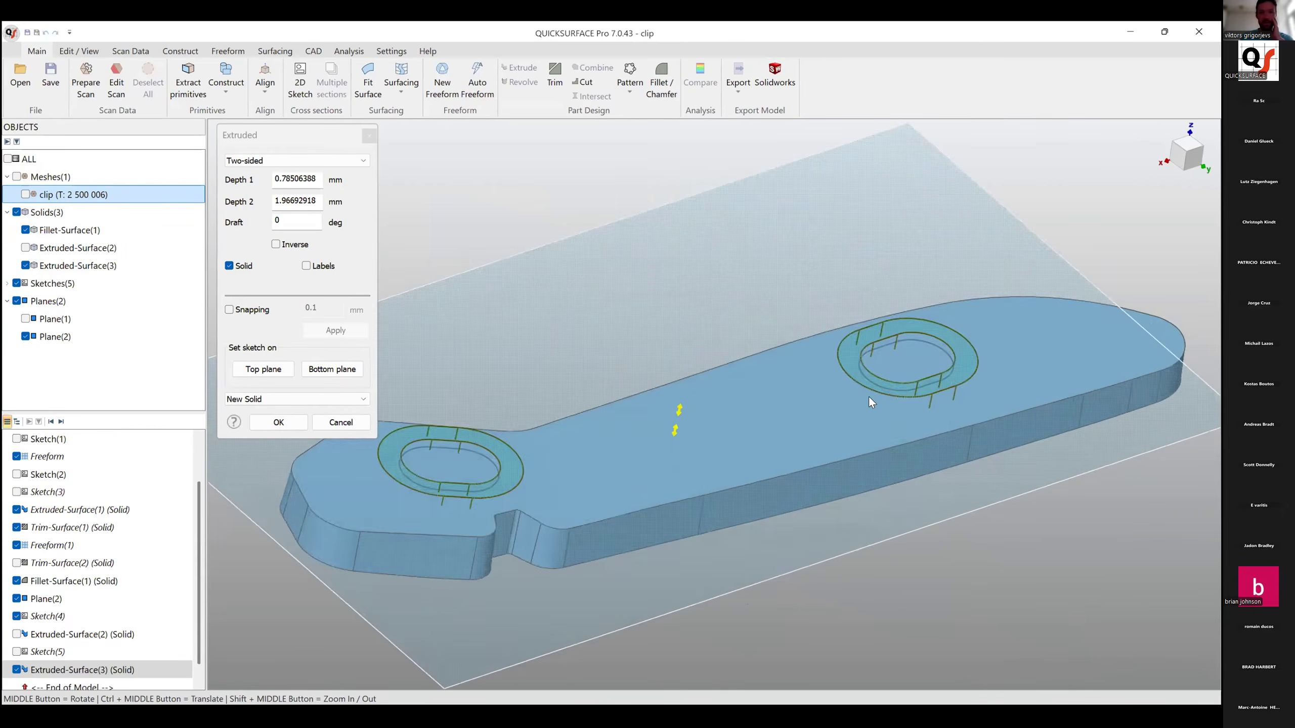
pyautogui.scroll(-3, 867, 397)
# Hide Plane(2) and complete the rim extrusion with Combine (Join) so it merges with the clip body.
pyautogui.click(24, 337)
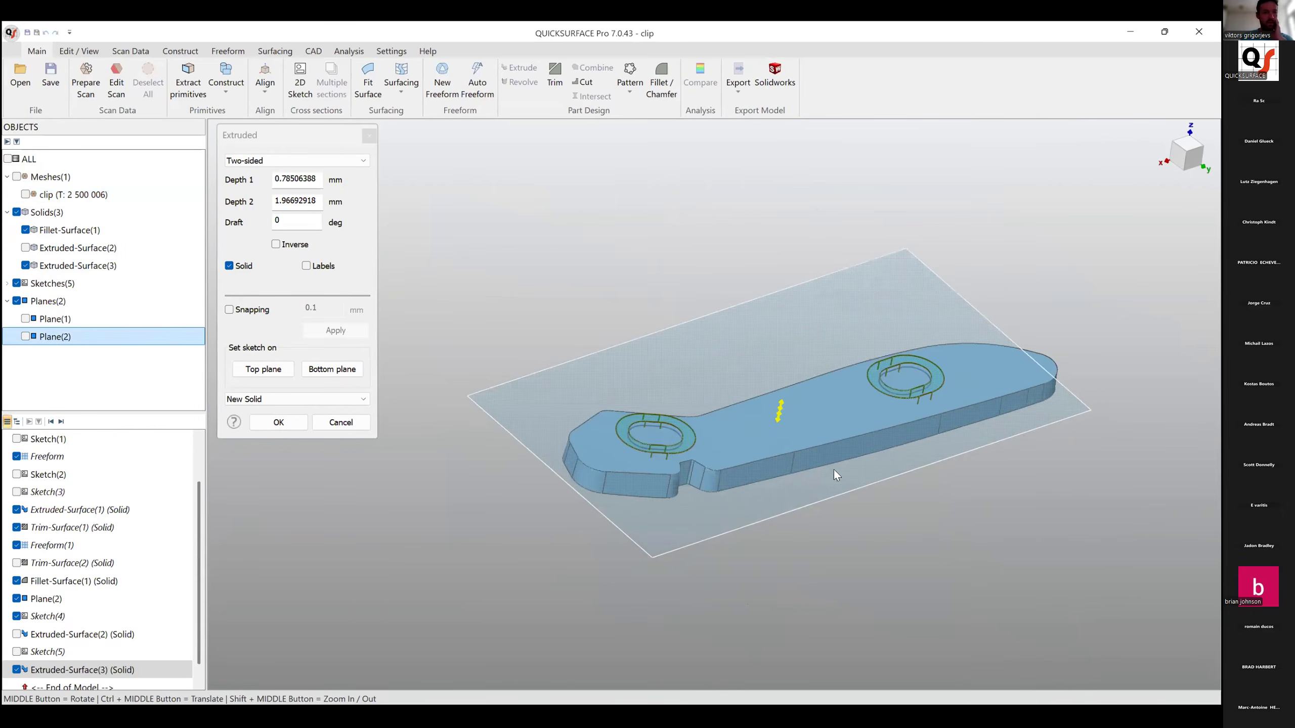
pyautogui.scroll(3, 858, 397)
pyautogui.click(315, 399)
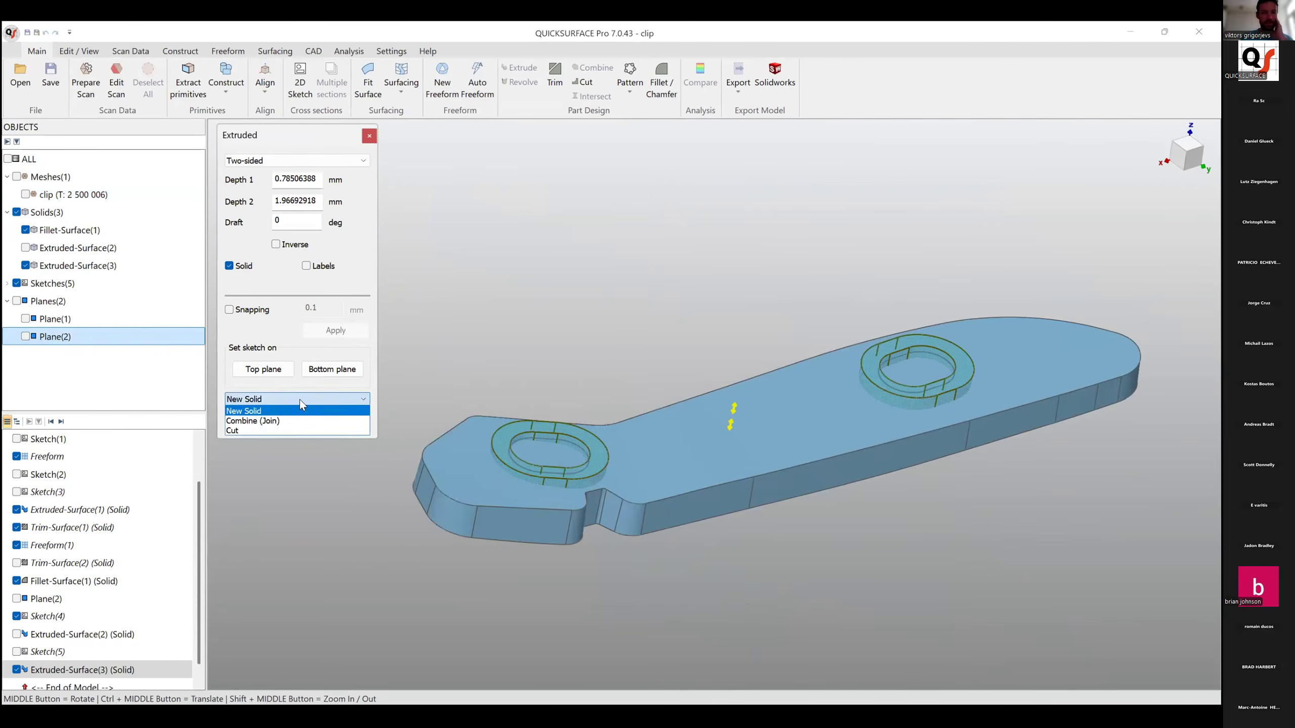
pyautogui.click(294, 416)
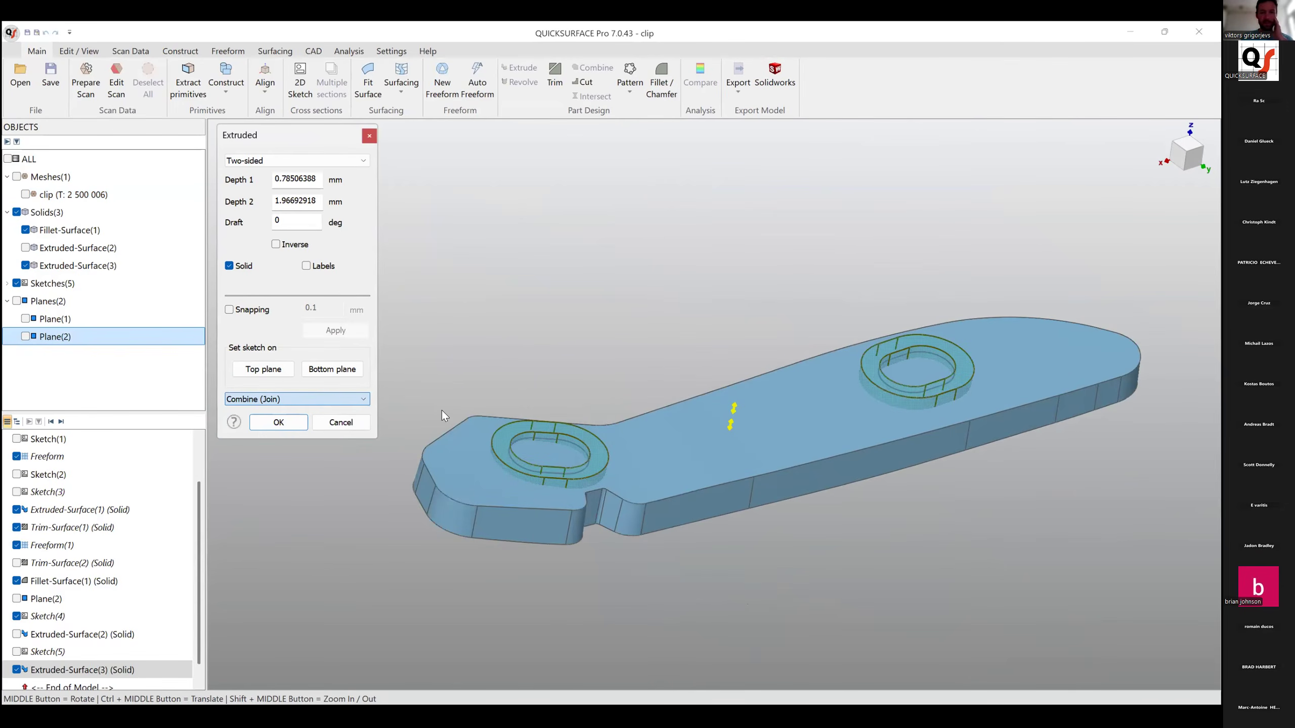
pyautogui.click(278, 422)
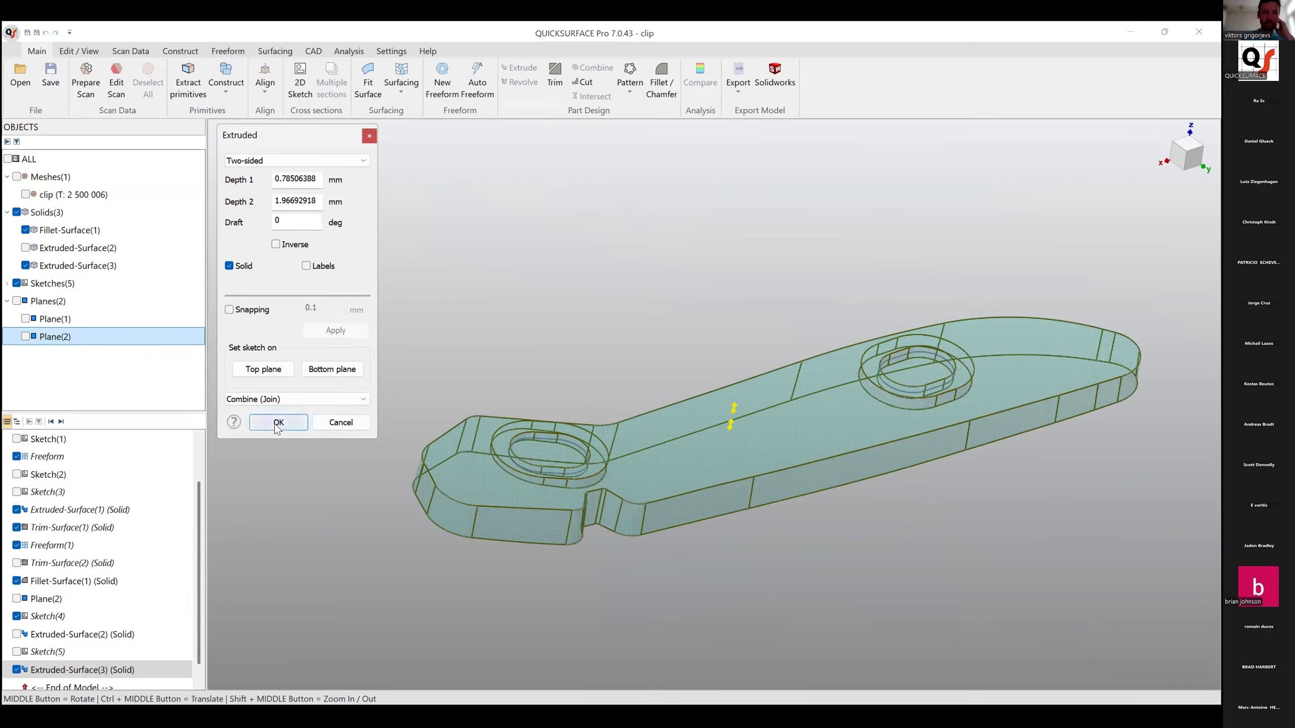
# Hide Sketch(4) and show the slot solid Extruded-Surface(2).
pyautogui.moveTo(745, 440); pyautogui.dragTo(568, 472, button='middle')
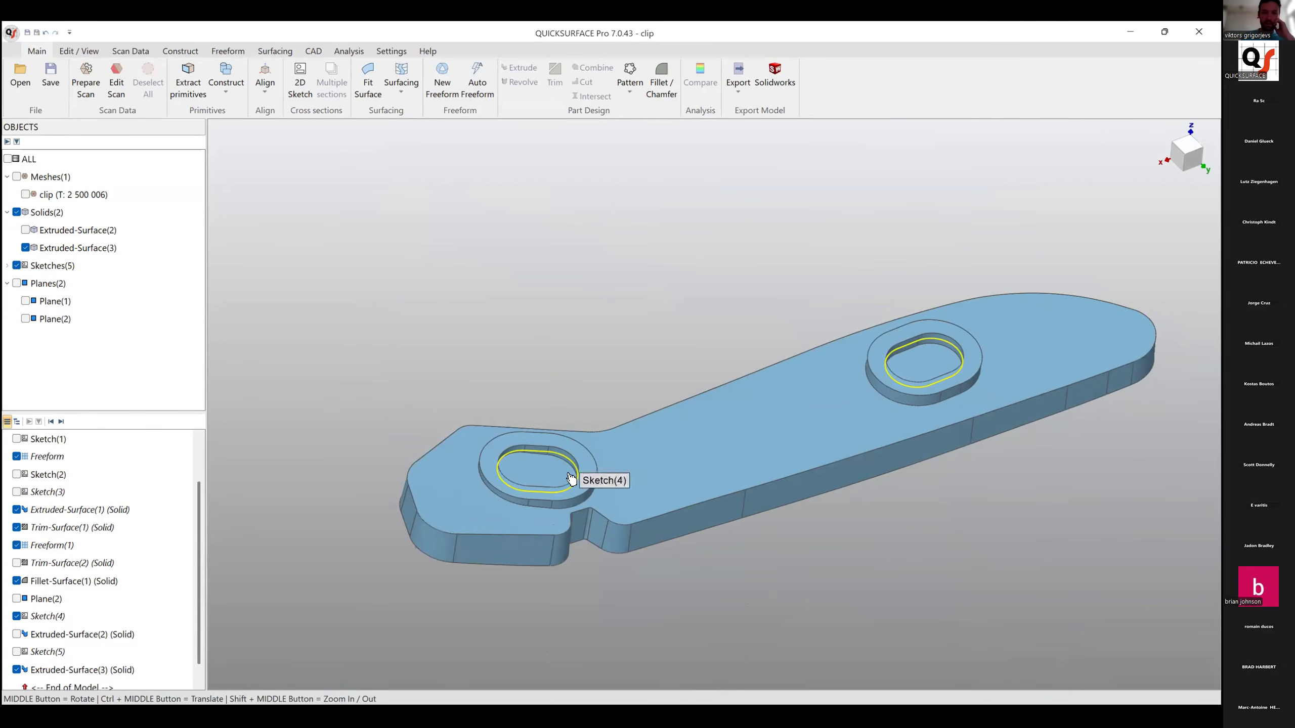
pyautogui.click(573, 474)
pyautogui.press('h')
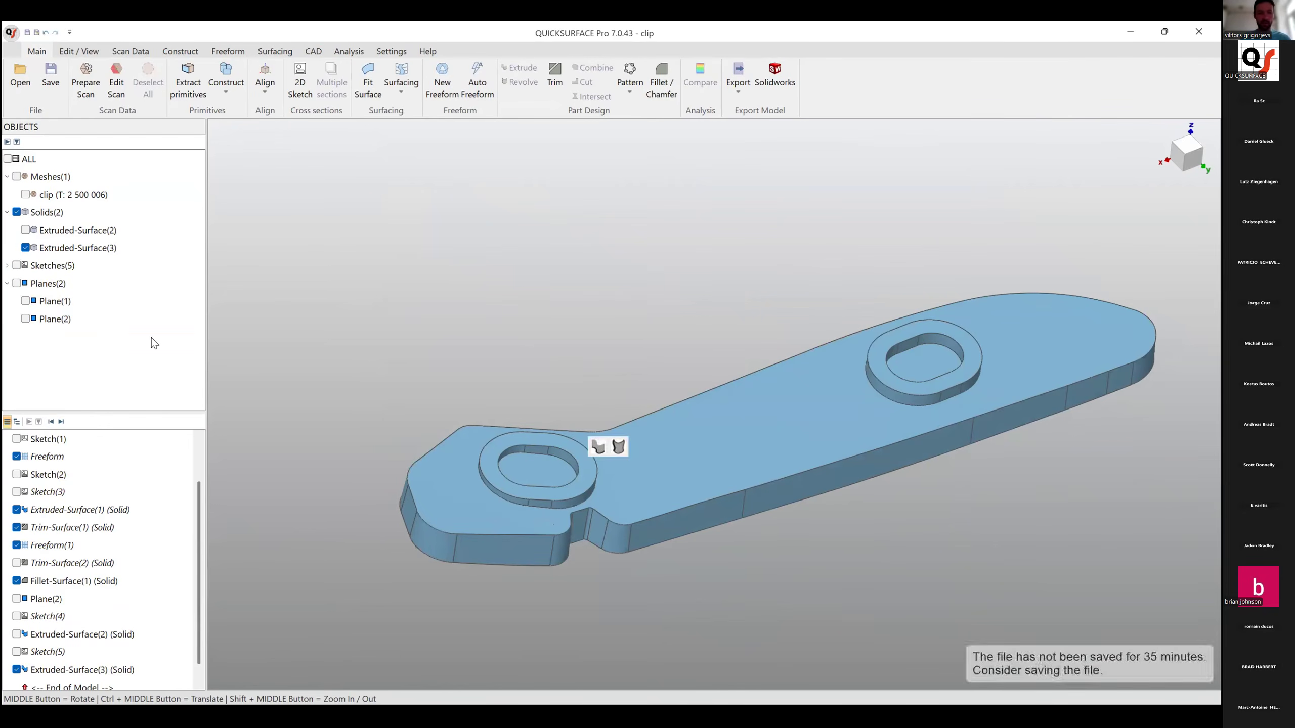
pyautogui.click(25, 231)
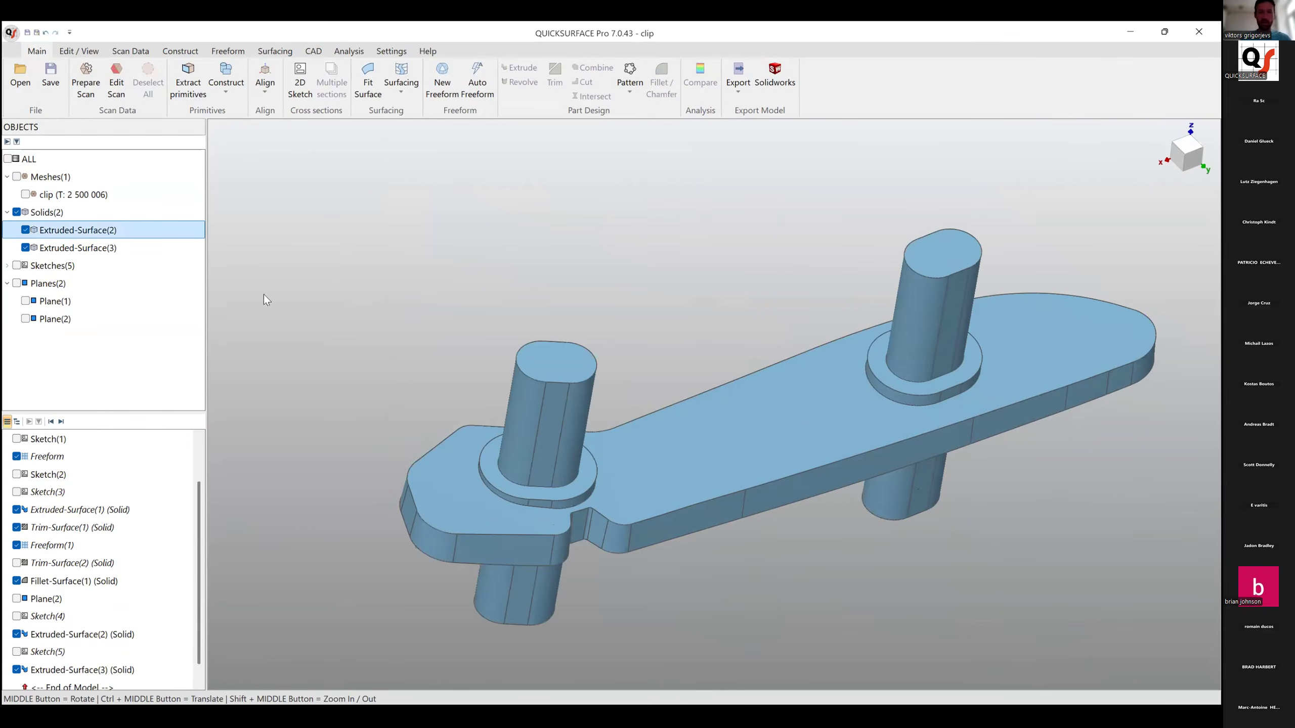
# Cut the slot solid Extruded-Surface(2) from the clip body to open both slots through the rims.
pyautogui.moveTo(899, 456)
pyautogui.mouseDown(button='middle')
pyautogui.moveTo(734, 492)
pyautogui.moveTo(538, 497)
pyautogui.moveTo(708, 613)
pyautogui.moveTo(873, 481)
pyautogui.moveTo(856, 371)
pyautogui.moveTo(962, 343)
pyautogui.mouseUp(button='middle')
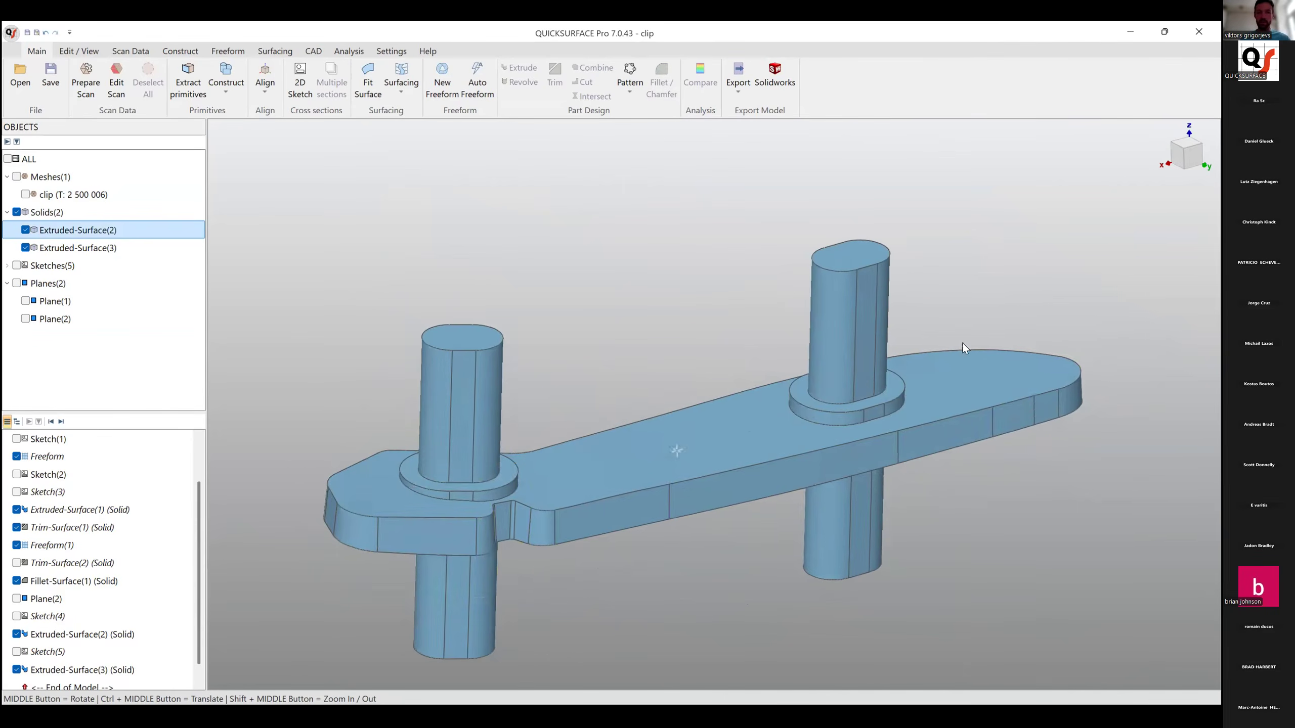
pyautogui.click(994, 426)
pyautogui.click(1041, 407)
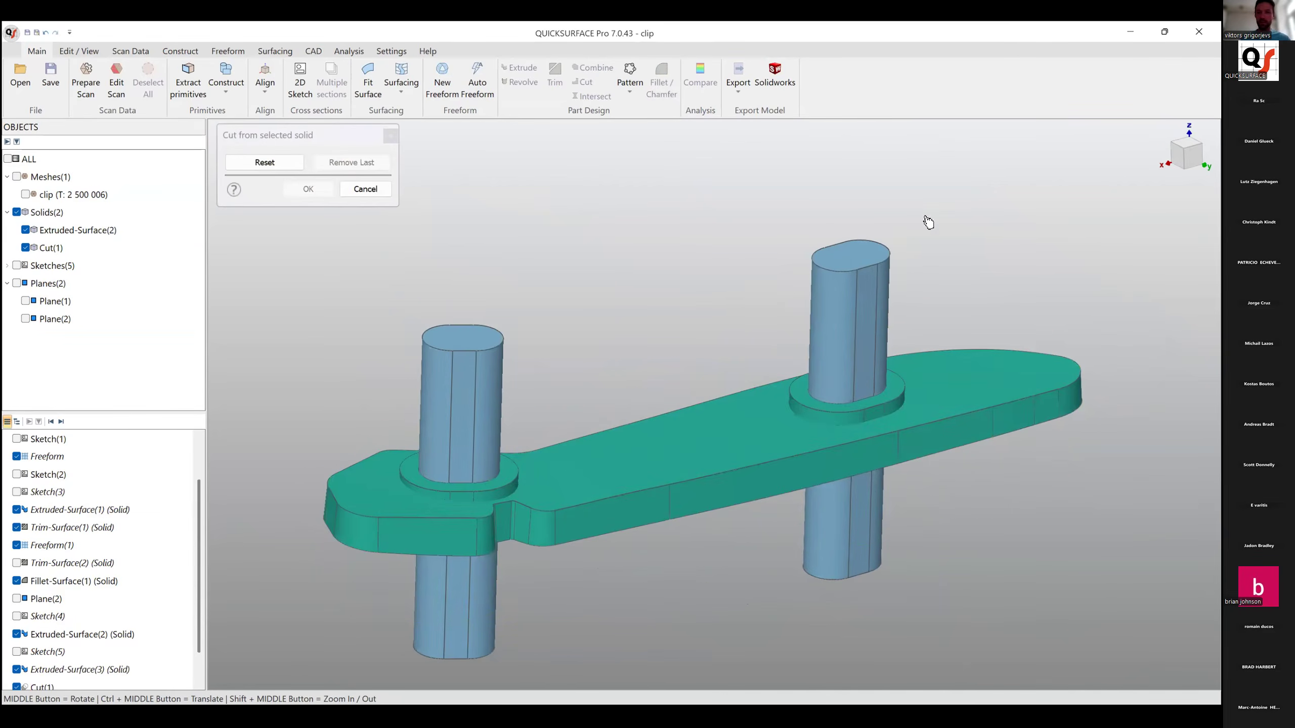
pyautogui.click(487, 413)
pyautogui.moveTo(824, 524); pyautogui.dragTo(804, 495, button='middle')
pyautogui.click(316, 194)
pyautogui.moveTo(703, 507); pyautogui.dragTo(662, 426, button='middle')
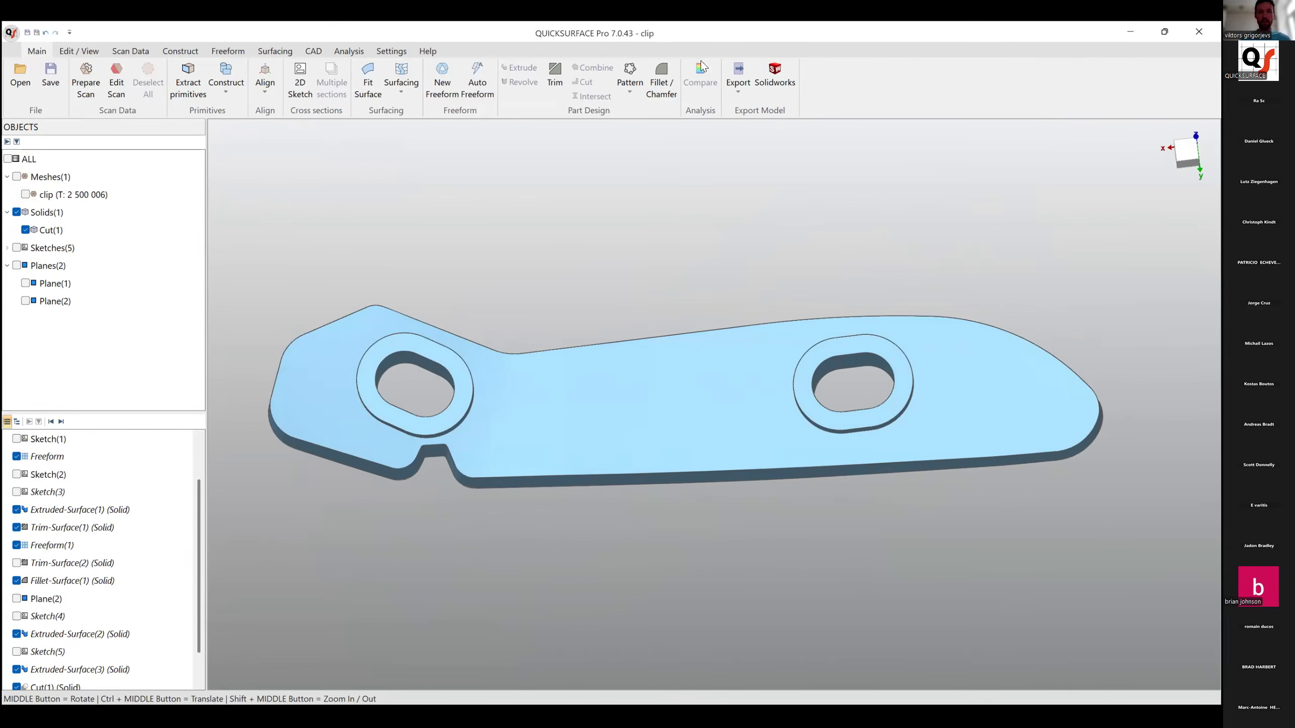
# Show the clip mesh and compare the cut solid against it with a tolerance of 0.1 mm.
pyautogui.click(24, 195)
pyautogui.moveTo(661, 289); pyautogui.dragTo(718, 176, button='middle')
pyautogui.click(712, 77)
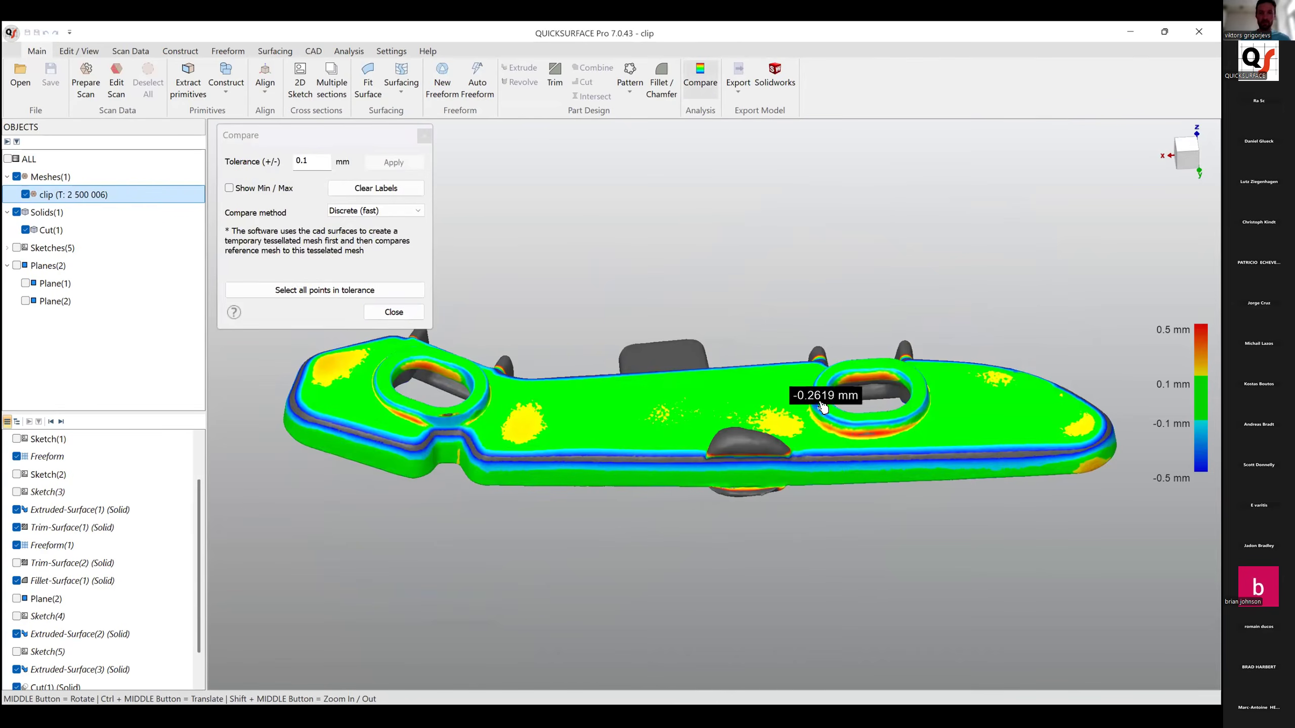
pyautogui.click(392, 313)
# Start a fillet on the inner and outer top edges of both slot rims with a 0.1 mm radius.
pyautogui.scroll(6, 956, 459)
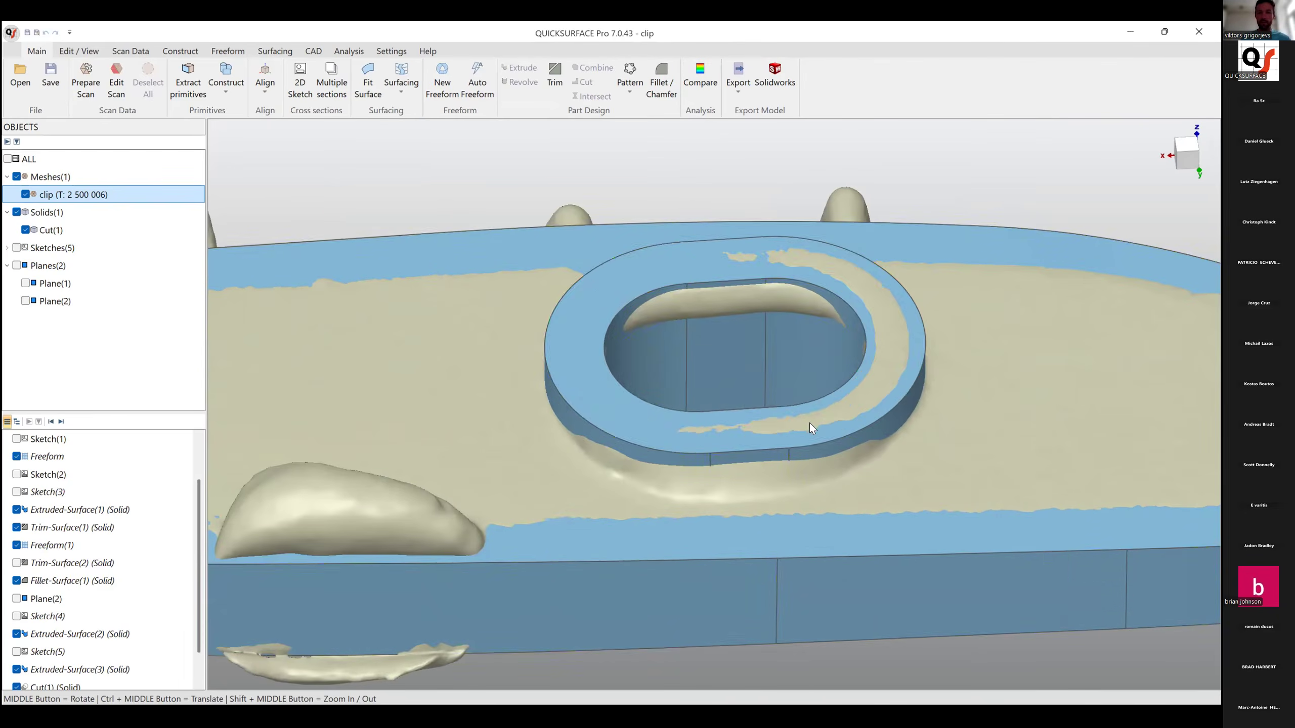
pyautogui.click(810, 423)
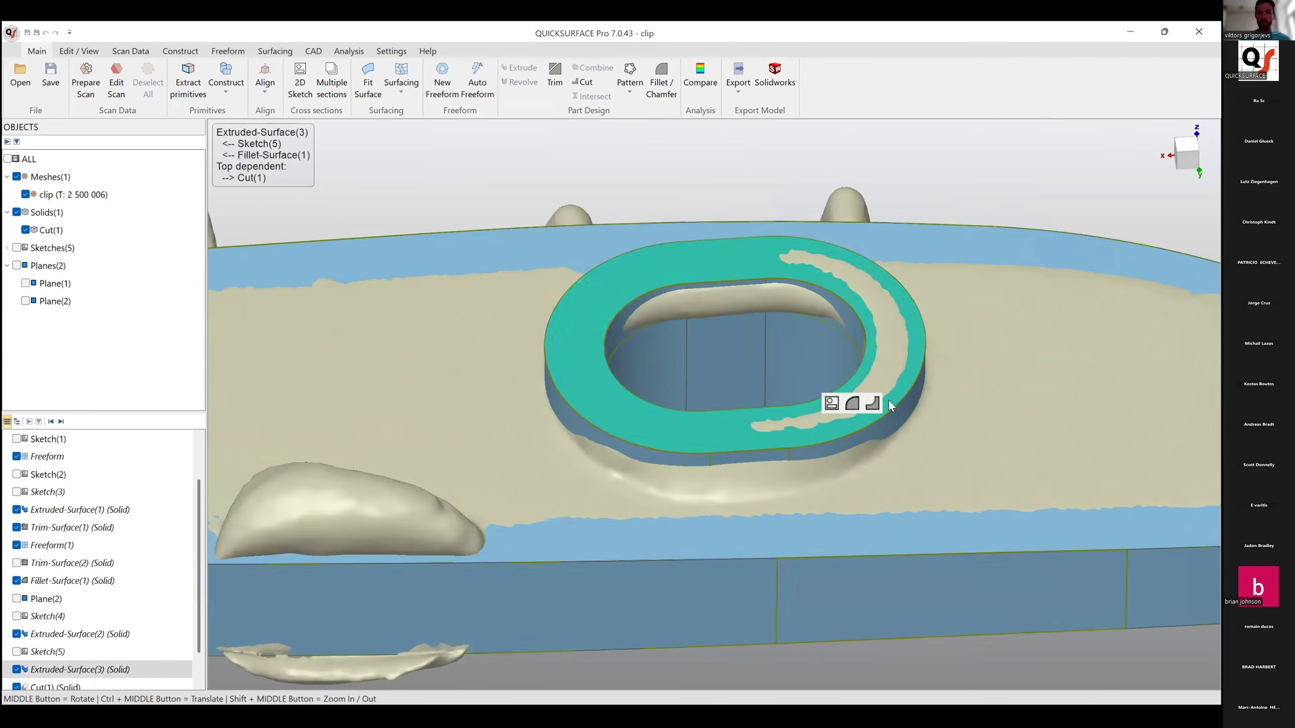
pyautogui.click(852, 403)
pyautogui.click(920, 383)
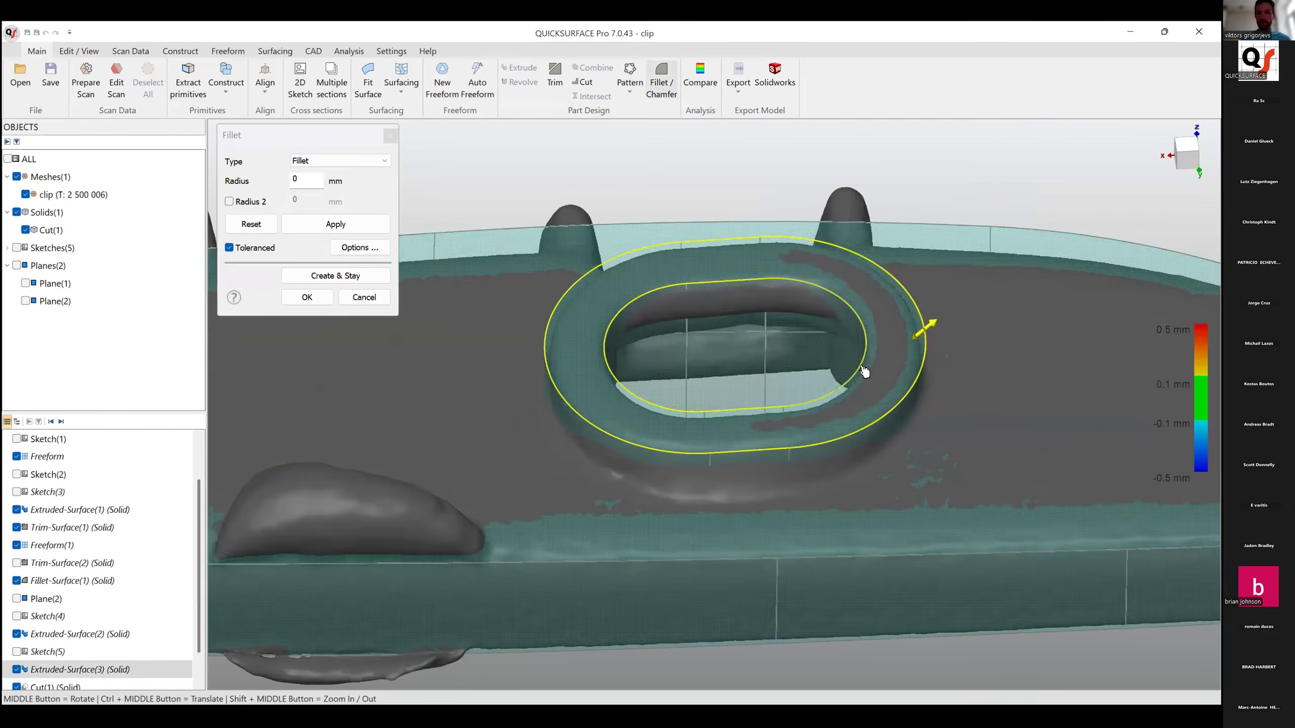
pyautogui.scroll(-5, 558, 347)
pyautogui.scroll(2, 476, 370)
pyautogui.click(483, 382)
pyautogui.click(457, 375)
pyautogui.click(303, 180)
pyautogui.write('.1')
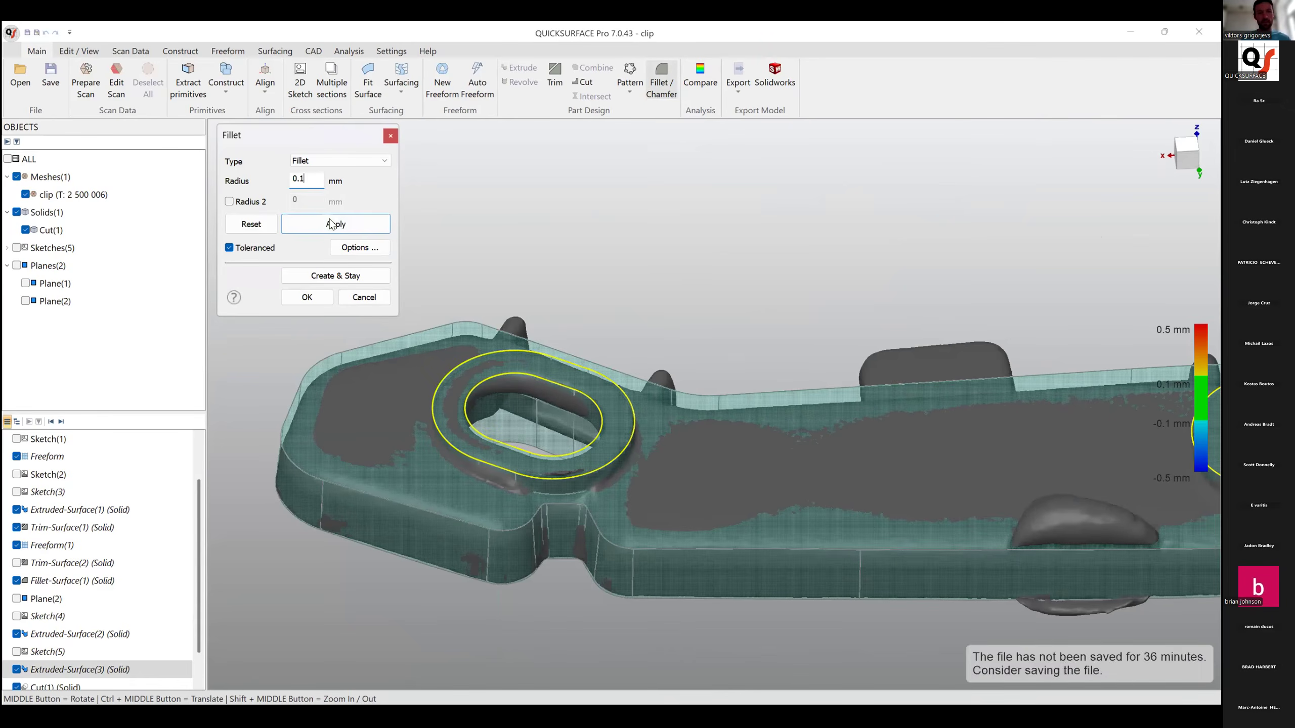
pyautogui.click(331, 224)
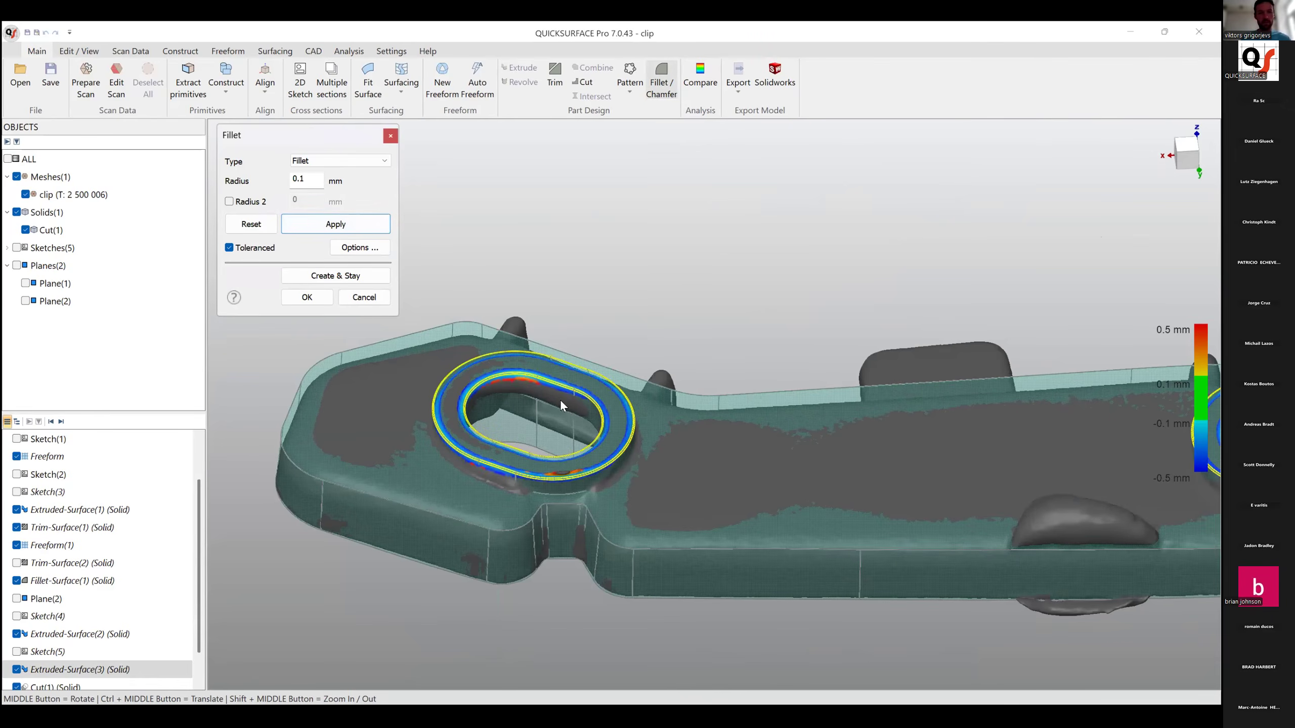
# Set the radius of the rim top-edge fillet to 0.8 mm and create it, keeping the Fillet command active.
pyautogui.scroll(3, 555, 411)
pyautogui.scroll(-5, 836, 403)
pyautogui.scroll(6, 741, 404)
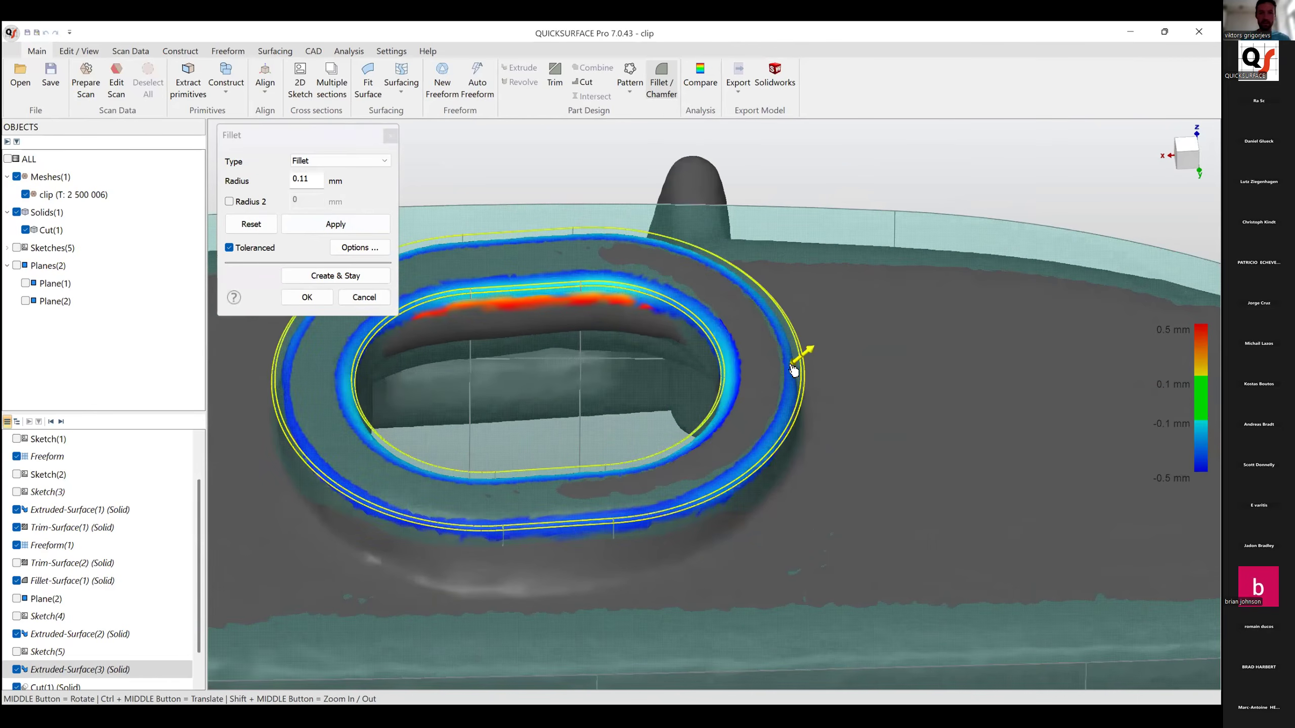
pyautogui.moveTo(793, 372); pyautogui.dragTo(779, 378)
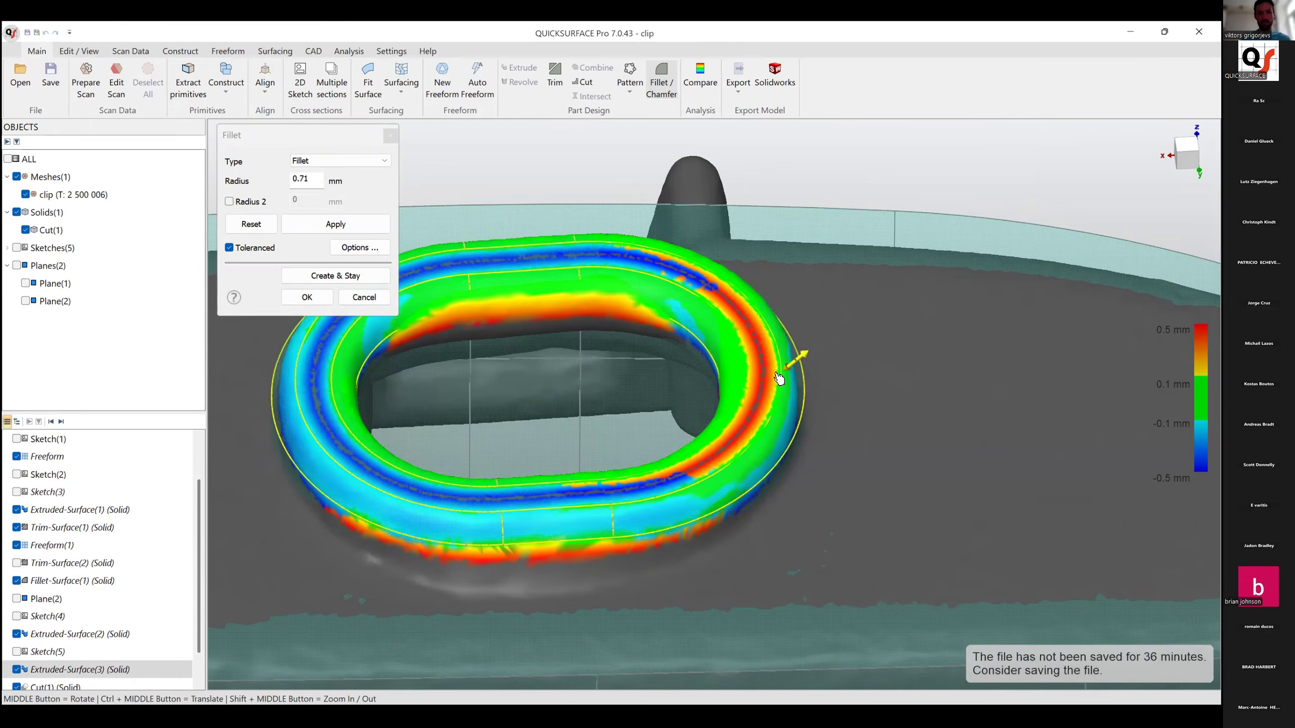
pyautogui.moveTo(778, 380); pyautogui.dragTo(777, 380)
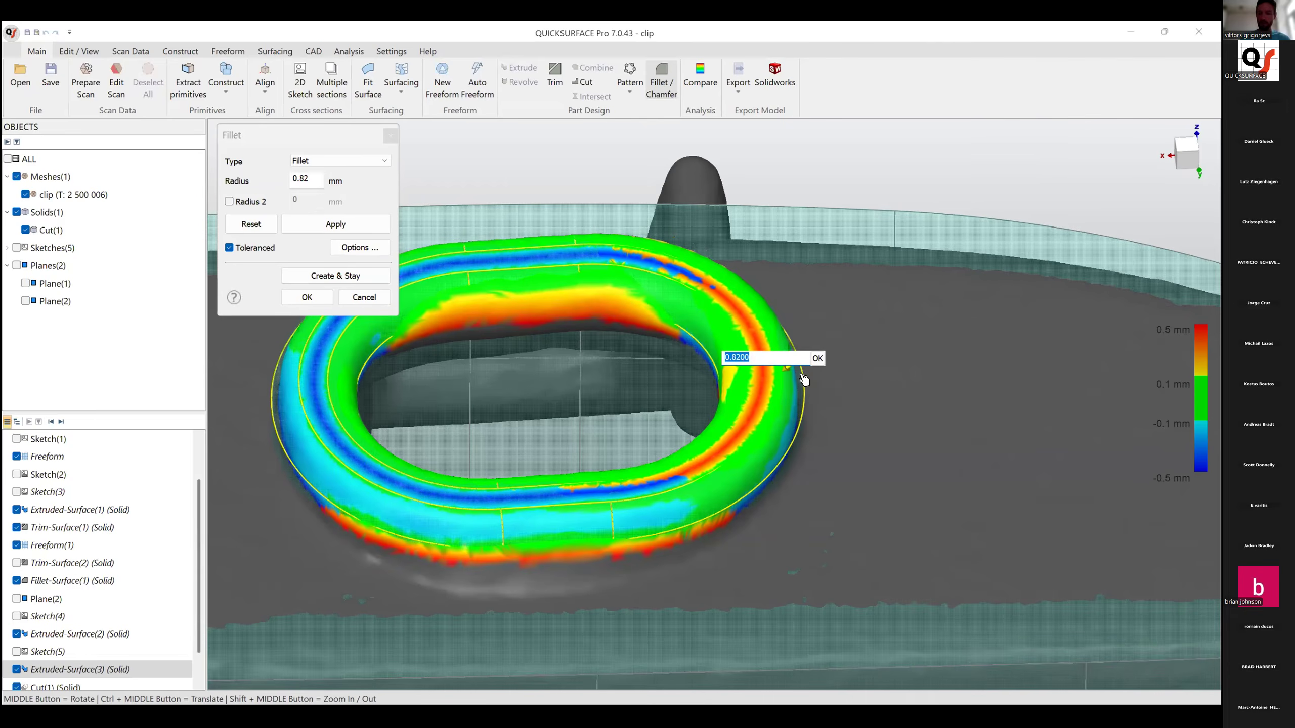
pyautogui.write('0.8')
pyautogui.press('Return')
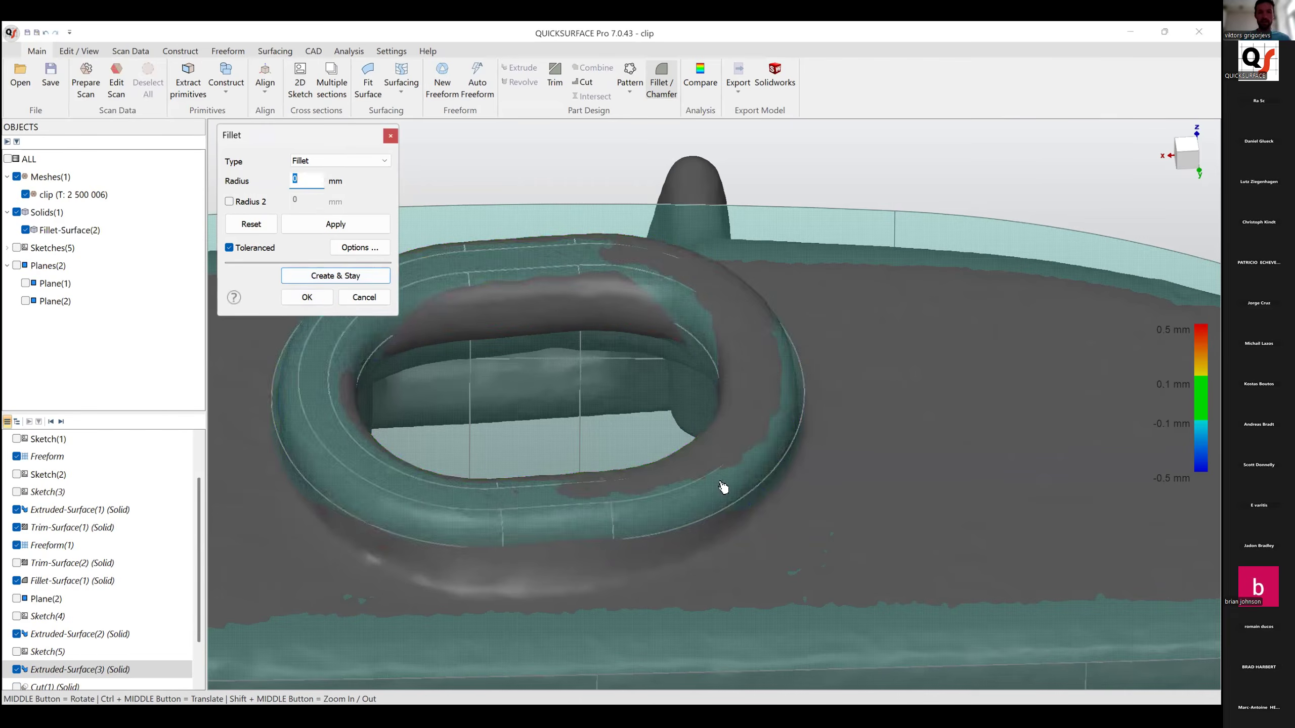
# Fillet the base edges where both slot rims meet the clip body with a 1.15 mm radius.
pyautogui.scroll(-10, 719, 487)
pyautogui.scroll(10, 726, 472)
pyautogui.click(673, 488)
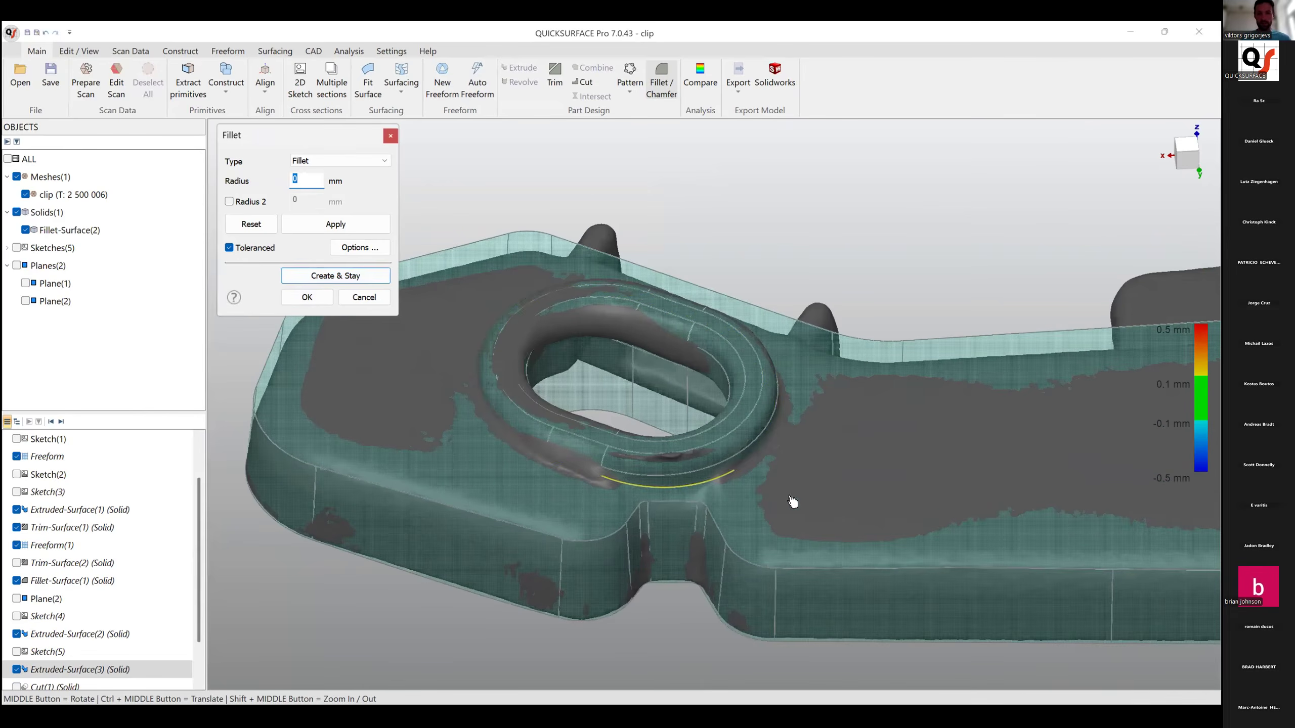
pyautogui.keyDown('ctrl'); pyautogui.moveTo(1016, 453); pyautogui.dragTo(1028, 533, button='middle'); pyautogui.keyUp('ctrl')
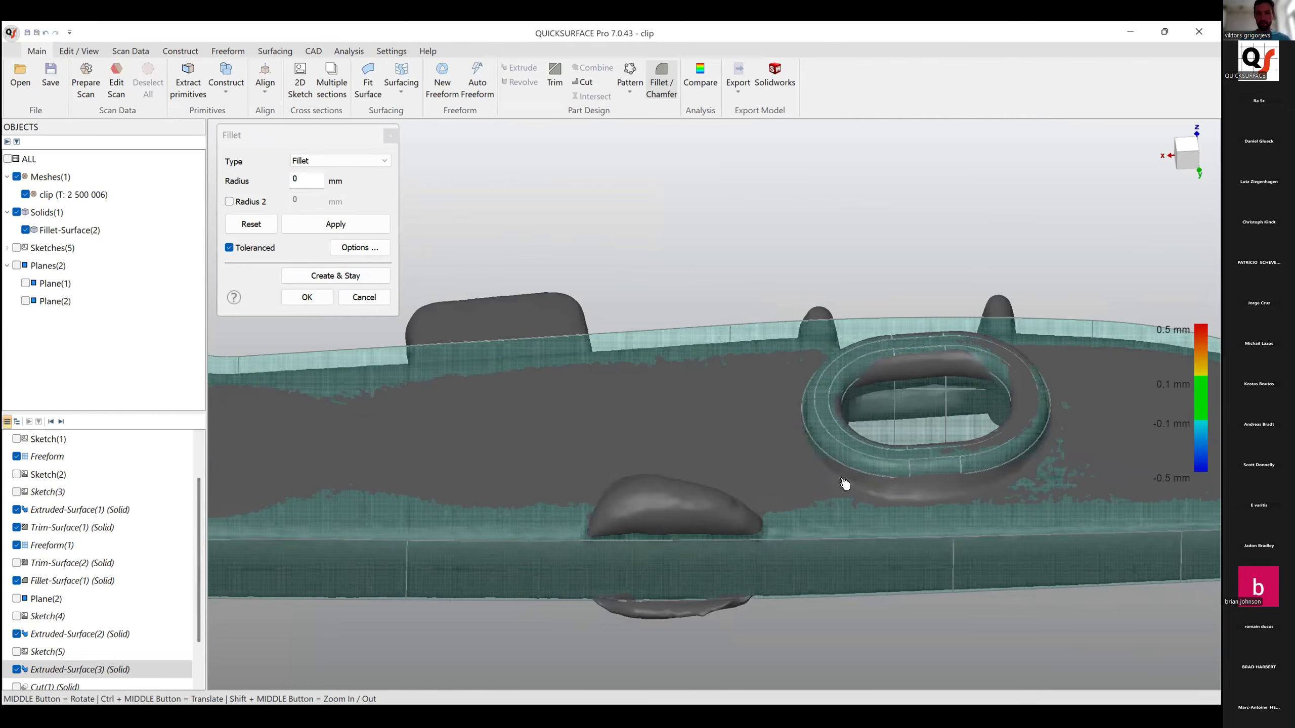
pyautogui.click(845, 484)
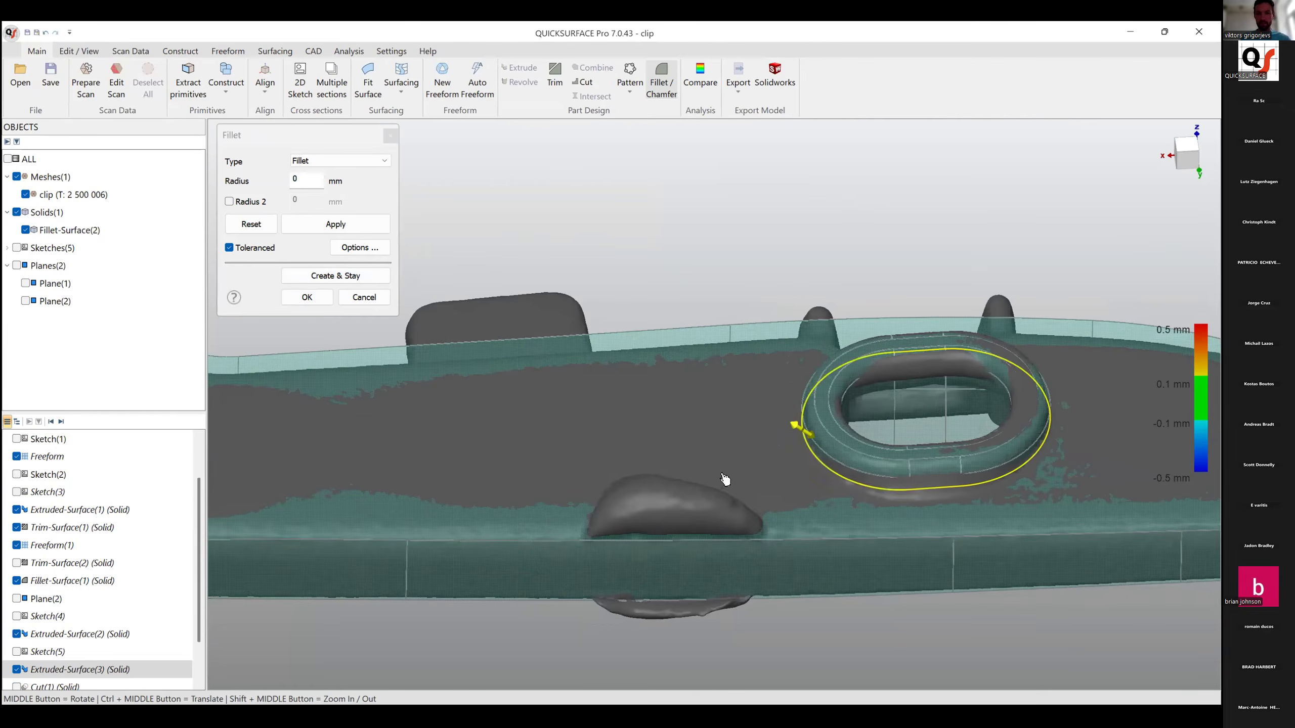
pyautogui.scroll(-4, 770, 447)
pyautogui.moveTo(762, 447); pyautogui.dragTo(755, 442)
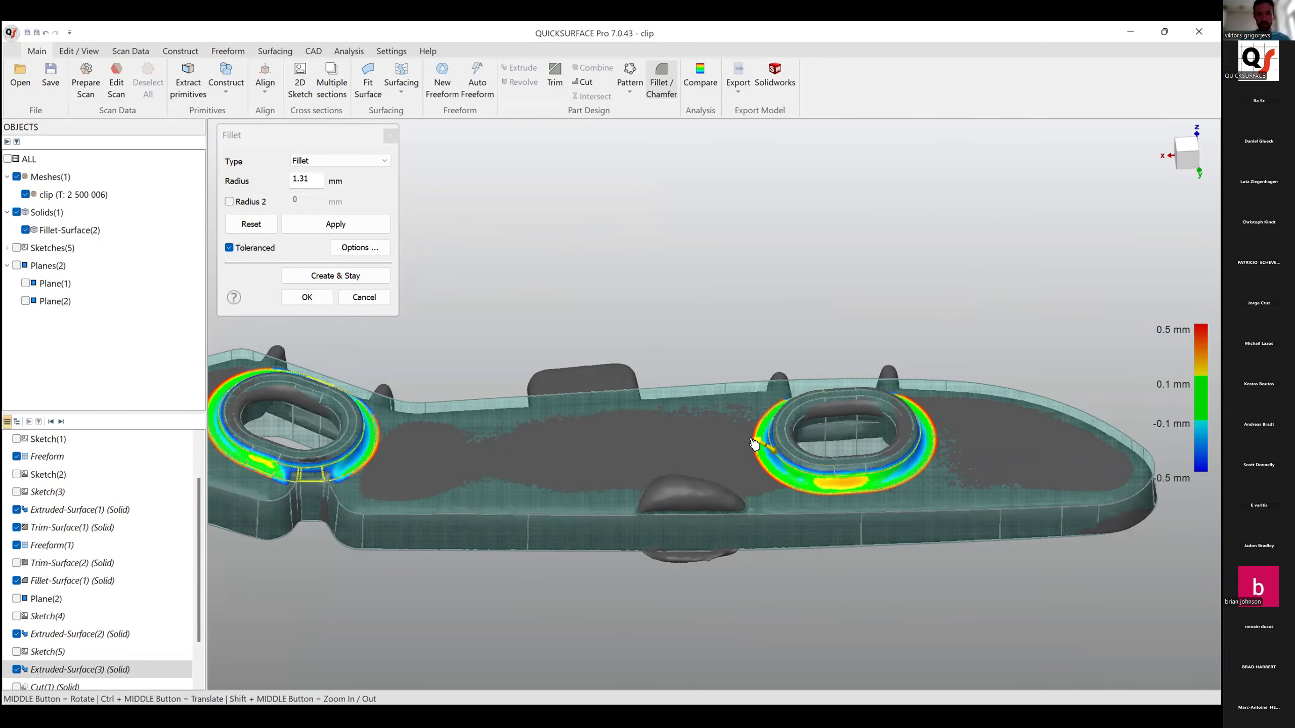
pyautogui.moveTo(753, 441); pyautogui.dragTo(754, 442)
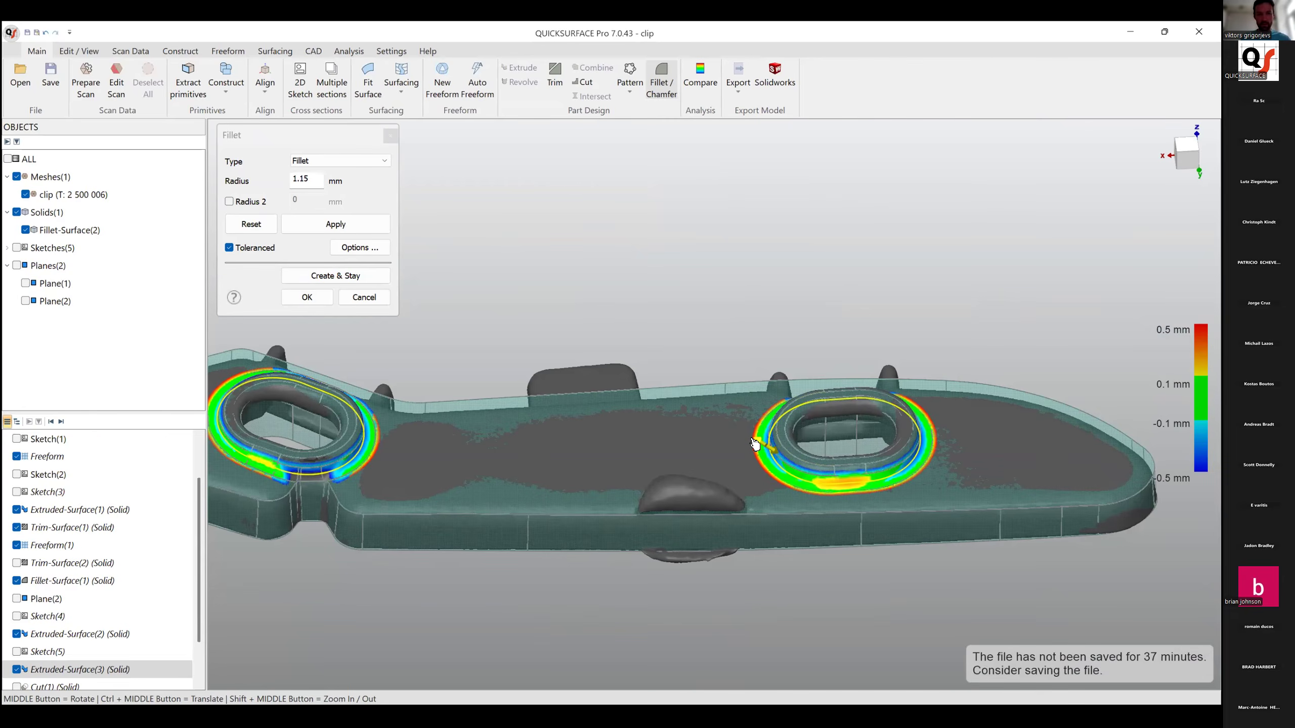
pyautogui.doubleClick(755, 443)
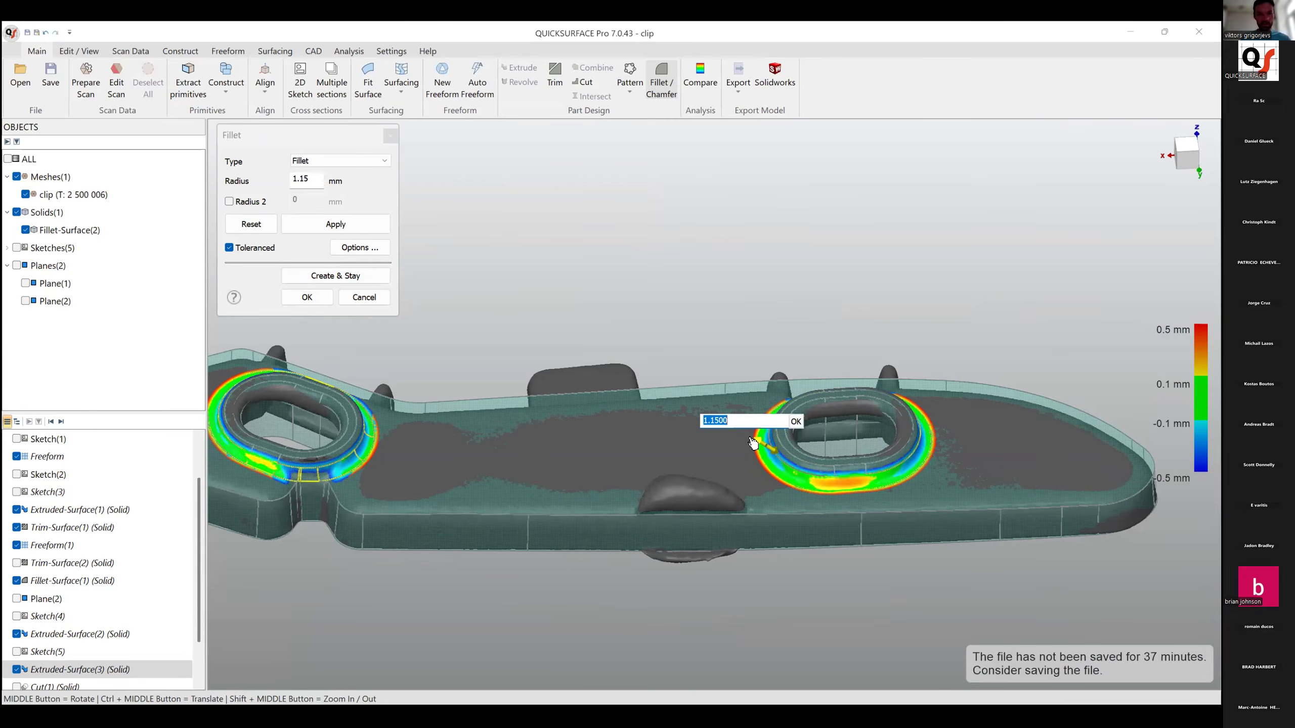
pyautogui.click(796, 421)
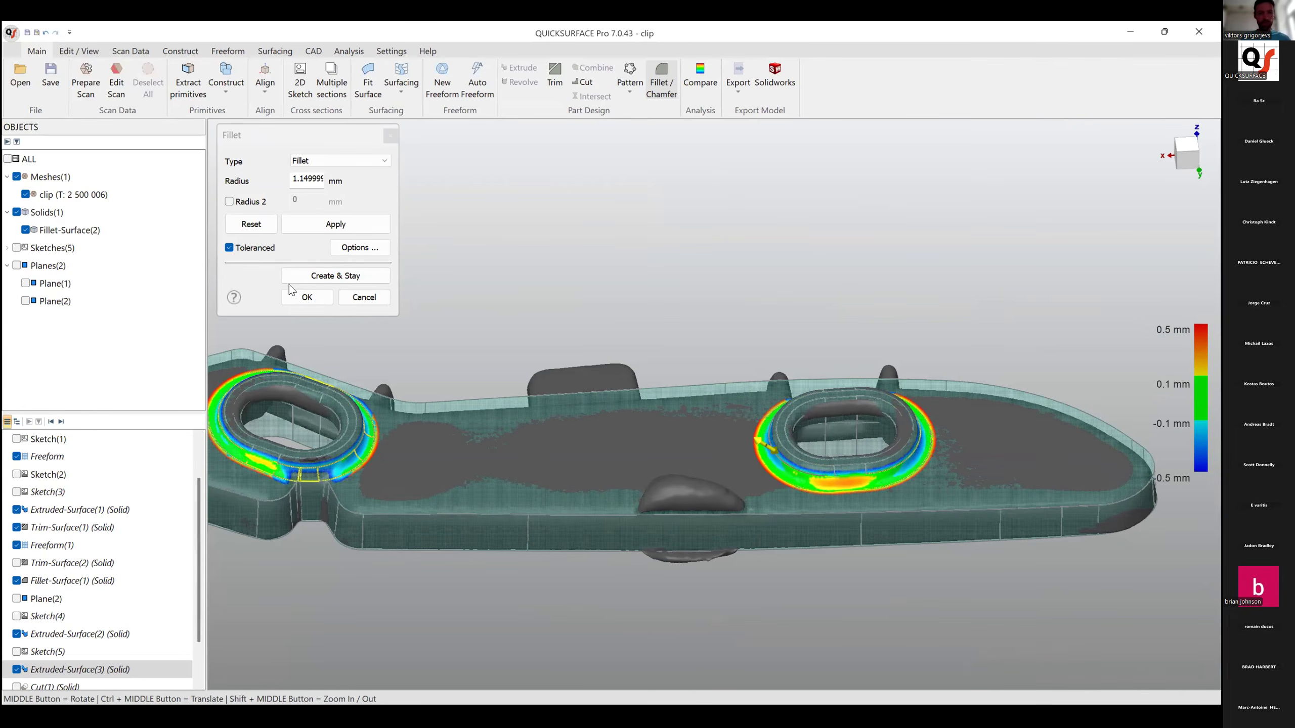
pyautogui.click(303, 298)
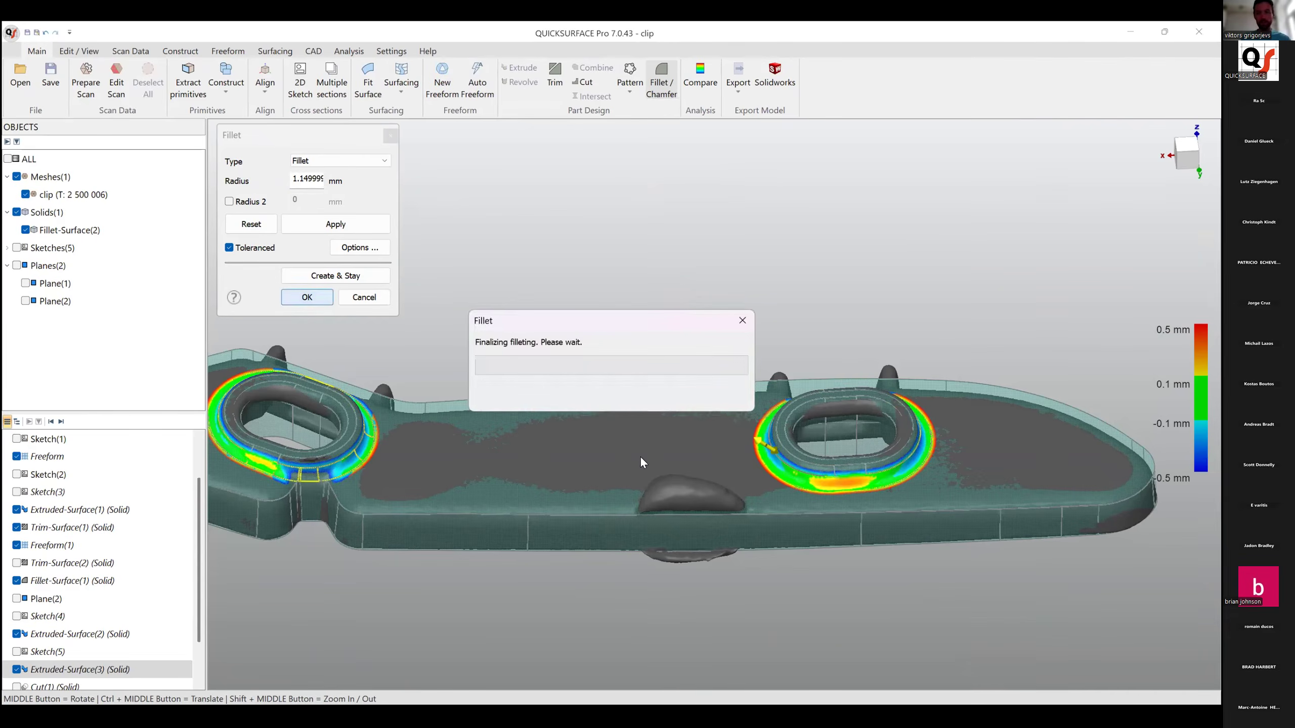
# Examine the filleted rims and the underside of the solid against the overlaid clip mesh.
pyautogui.moveTo(751, 505)
pyautogui.mouseDown(button='middle')
pyautogui.moveTo(543, 431)
pyautogui.moveTo(715, 460)
pyautogui.moveTo(699, 408)
pyautogui.moveTo(704, 434)
pyautogui.mouseUp(button='middle')
pyautogui.scroll(3, 441, 451)
pyautogui.scroll(5, 367, 480)
pyautogui.moveTo(644, 596); pyautogui.dragTo(640, 551, button='middle')
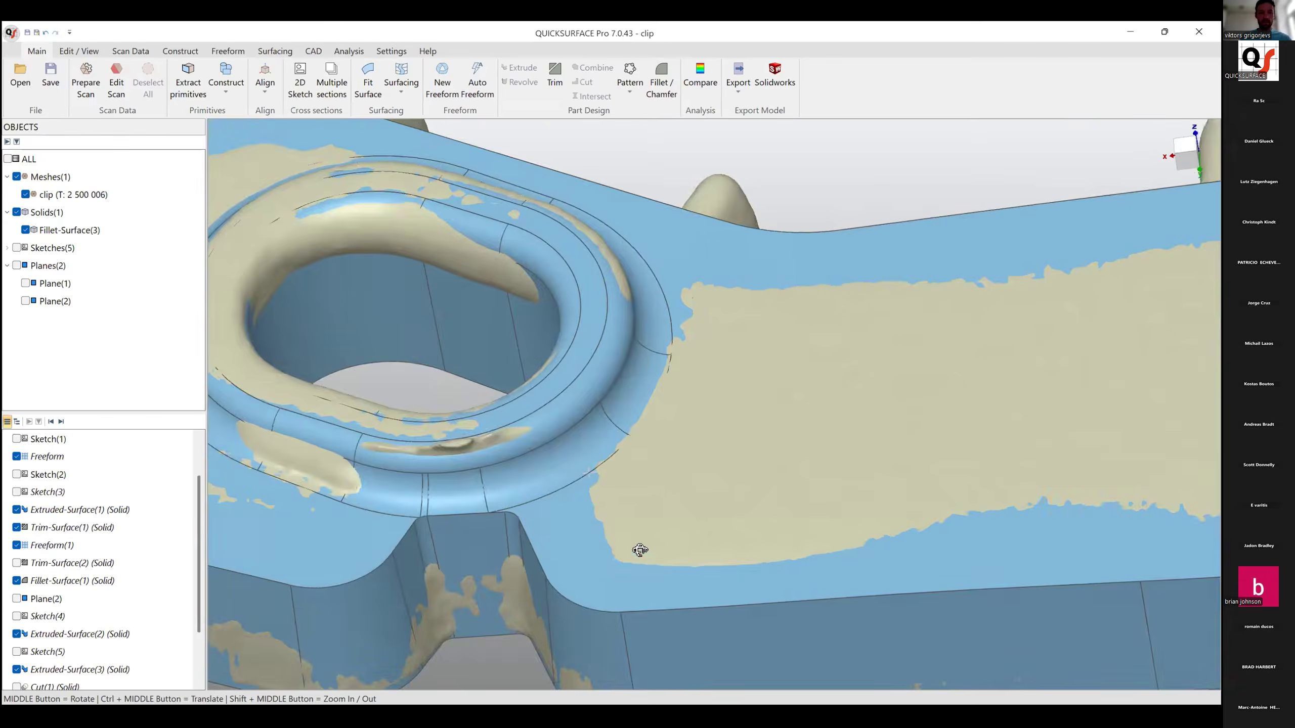
pyautogui.scroll(-5, 640, 551)
pyautogui.moveTo(699, 491); pyautogui.dragTo(731, 415, button='middle')
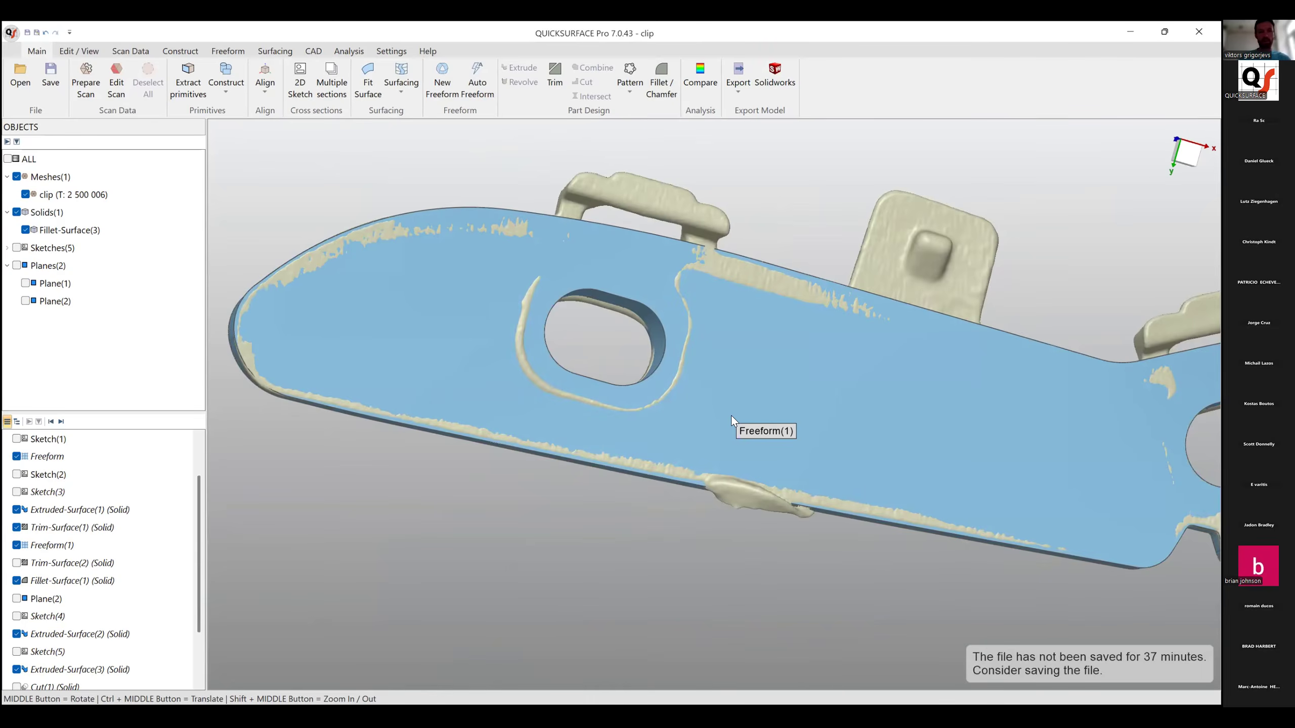
pyautogui.scroll(-5, 1101, 637)
pyautogui.keyDown('ctrl'); pyautogui.moveTo(1101, 637); pyautogui.dragTo(694, 438, button='middle'); pyautogui.keyUp('ctrl')
pyautogui.scroll(3, 612, 472)
pyautogui.scroll(2, 695, 439)
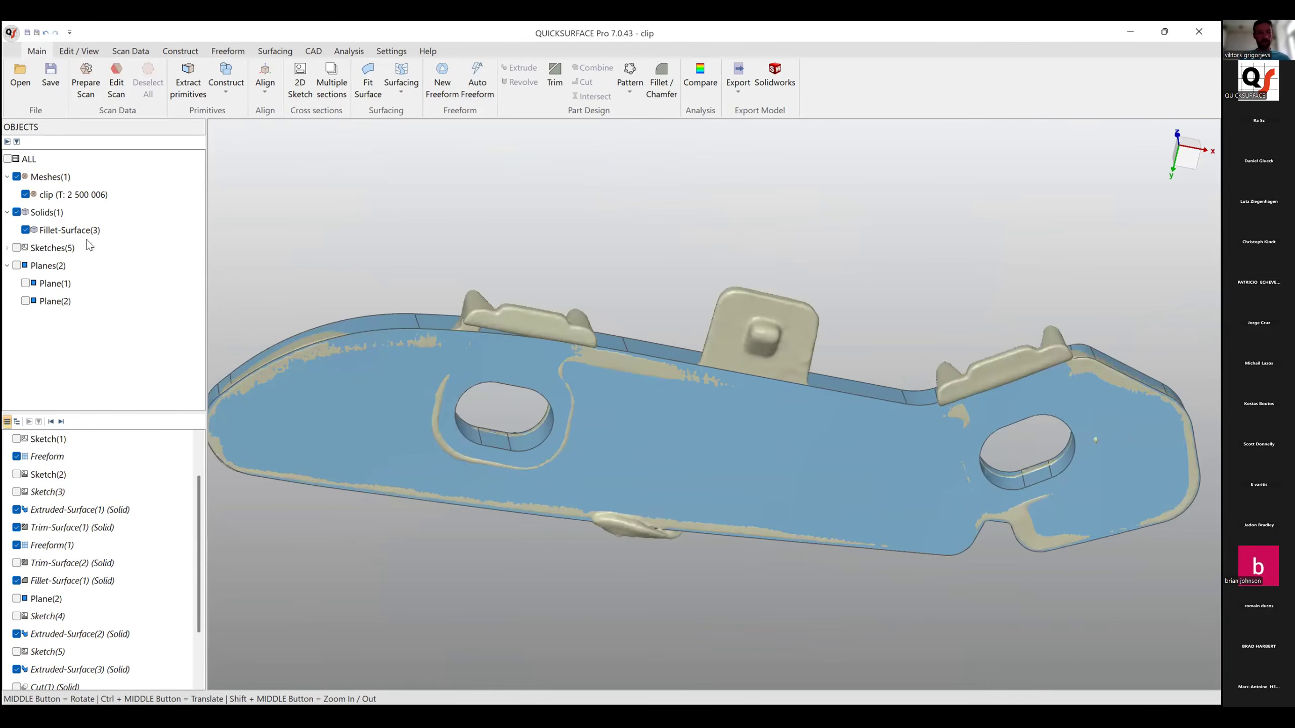
# Hide the solid Fillet-Surface(3) and examine the ribs, slots and side tabs of the clip mesh from both sides.
pyautogui.click(25, 230)
pyautogui.moveTo(627, 434); pyautogui.dragTo(655, 429, button='middle')
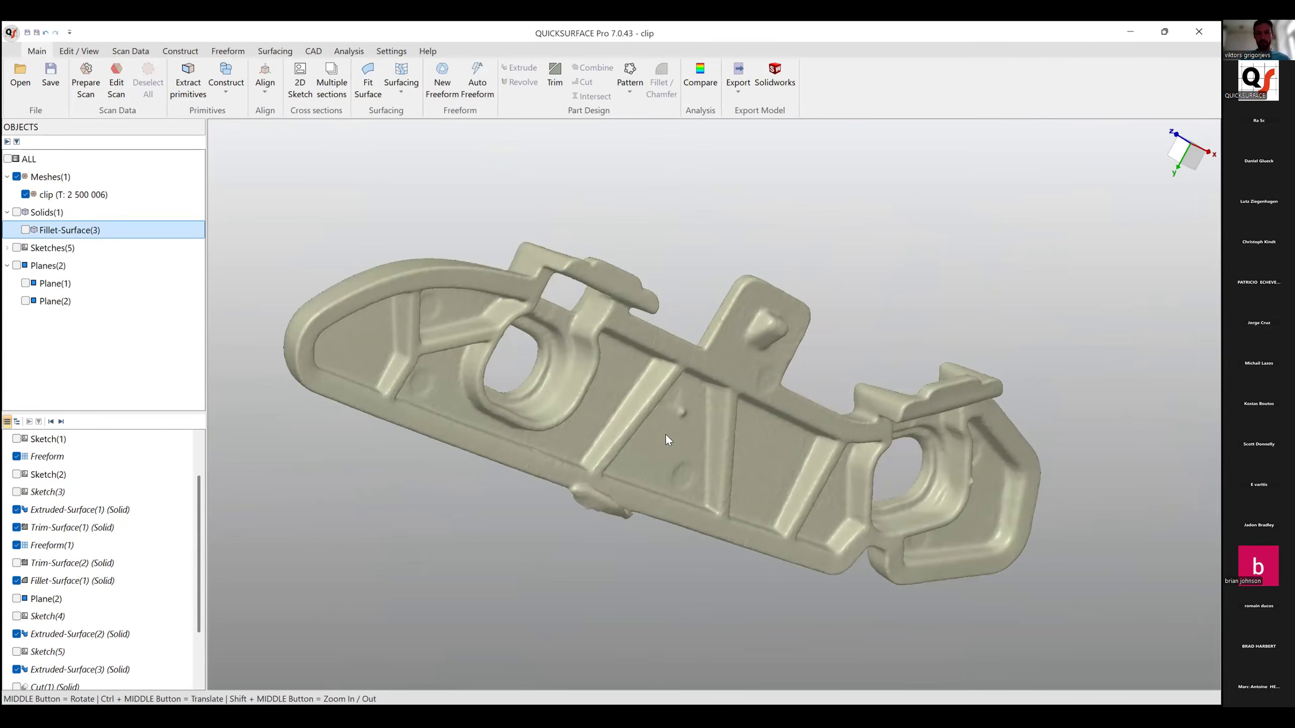
pyautogui.moveTo(757, 453); pyautogui.dragTo(828, 485, button='middle')
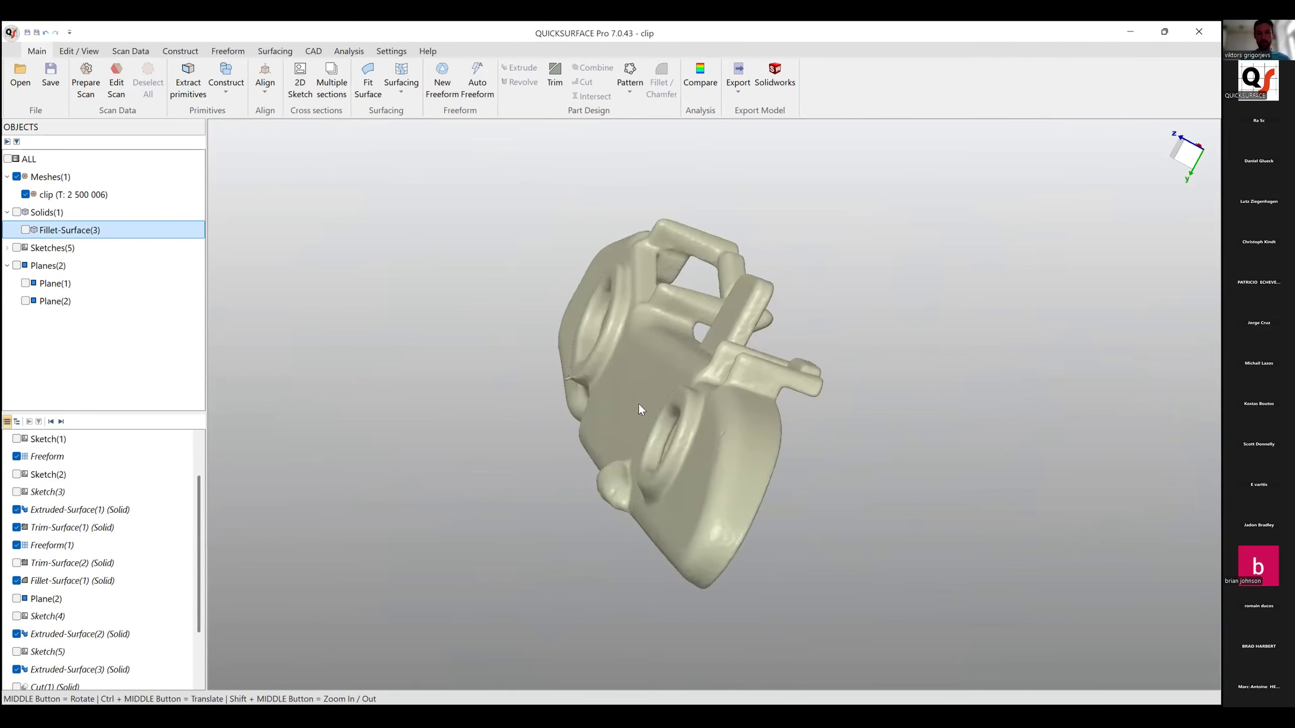
pyautogui.moveTo(631, 398); pyautogui.dragTo(732, 462, button='middle')
pyautogui.scroll(-2, 734, 466)
pyautogui.scroll(3, 733, 466)
pyautogui.keyDown('ctrl'); pyautogui.moveTo(939, 562); pyautogui.dragTo(981, 593, button='middle'); pyautogui.keyUp('ctrl')
pyautogui.moveTo(770, 504); pyautogui.dragTo(720, 425, button='middle')
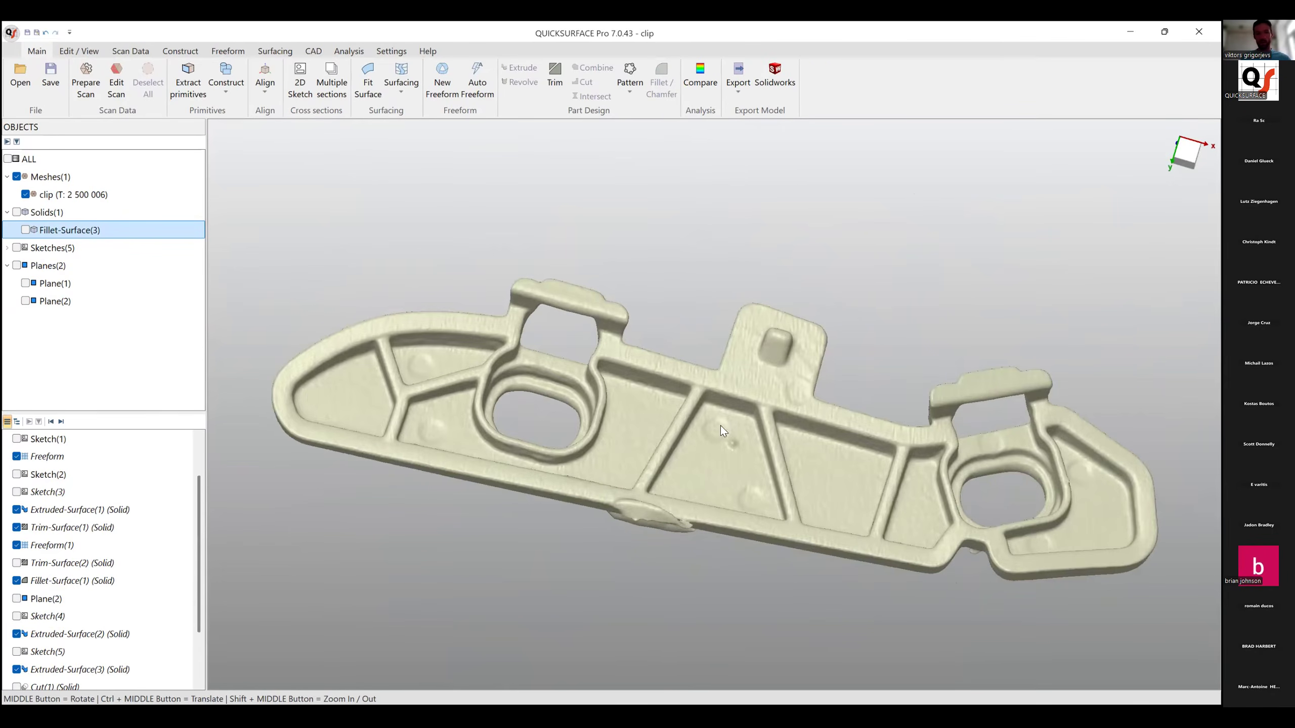
pyautogui.moveTo(807, 457); pyautogui.dragTo(649, 462, button='middle')
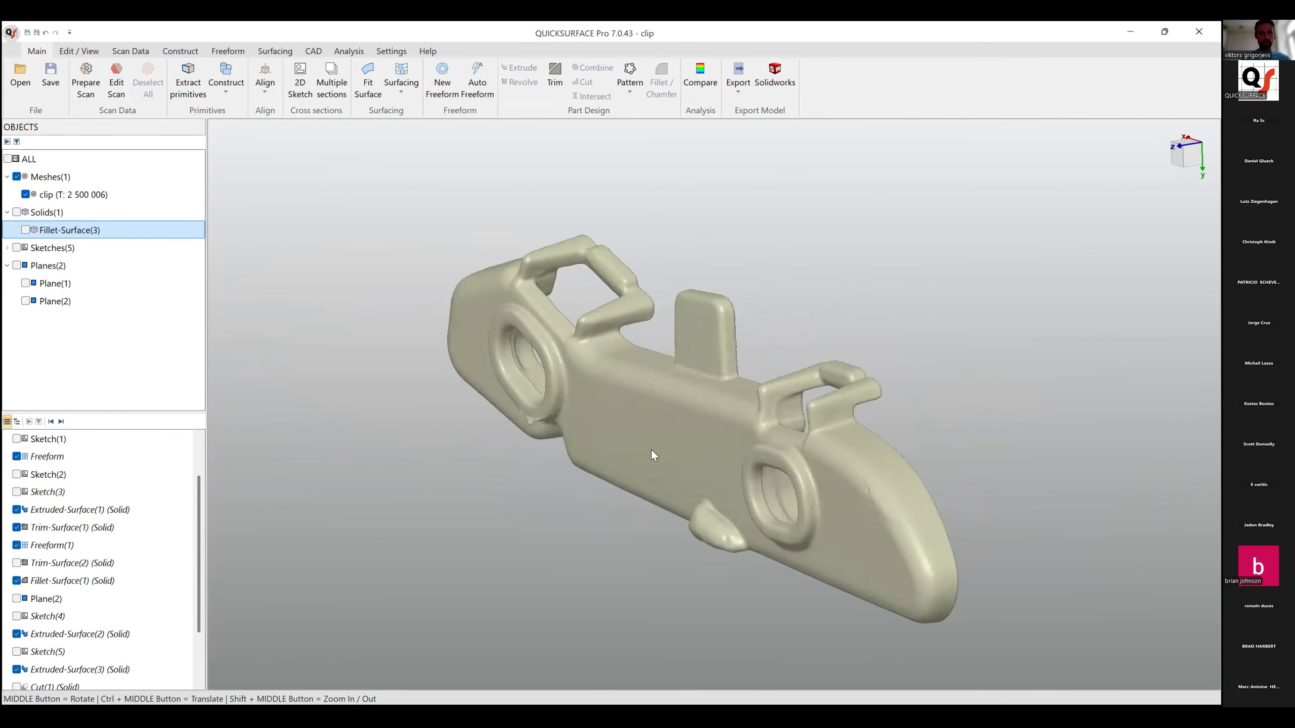
pyautogui.moveTo(712, 469); pyautogui.dragTo(714, 414, button='middle')
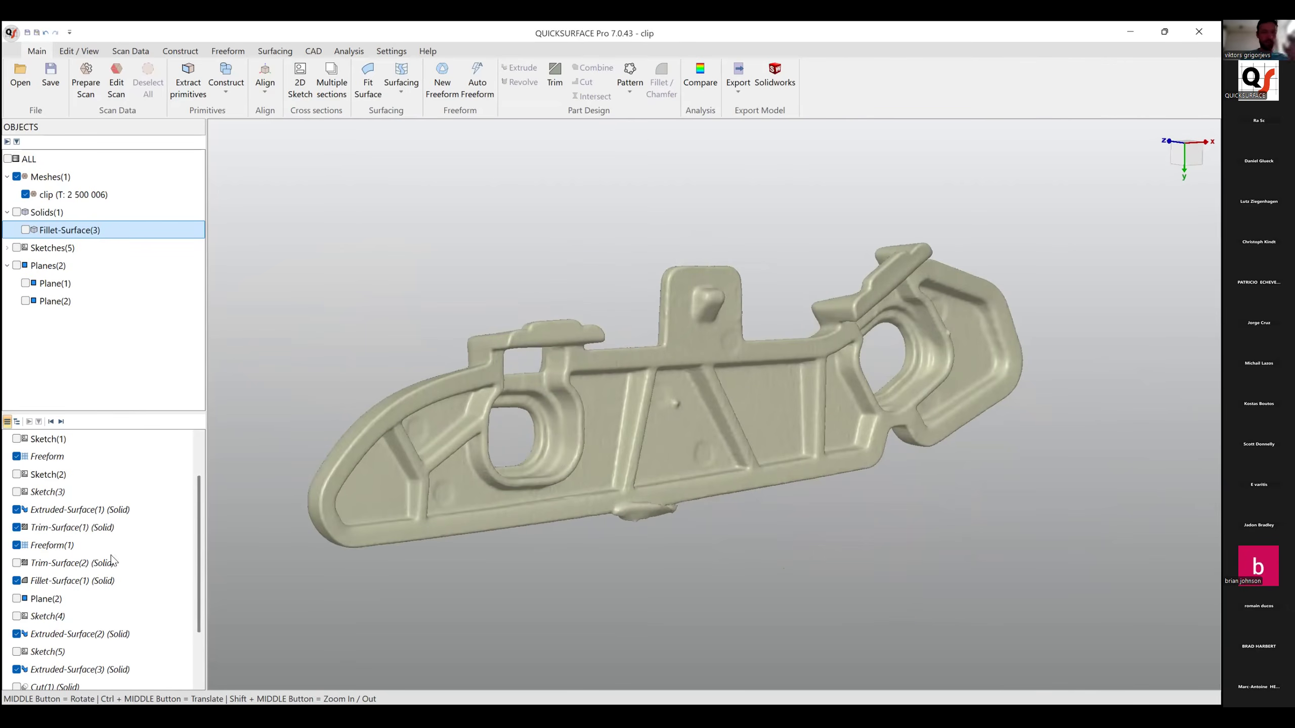
# Duplicate the original Freeform surface from the model history.
pyautogui.scroll(-2, 62, 525)
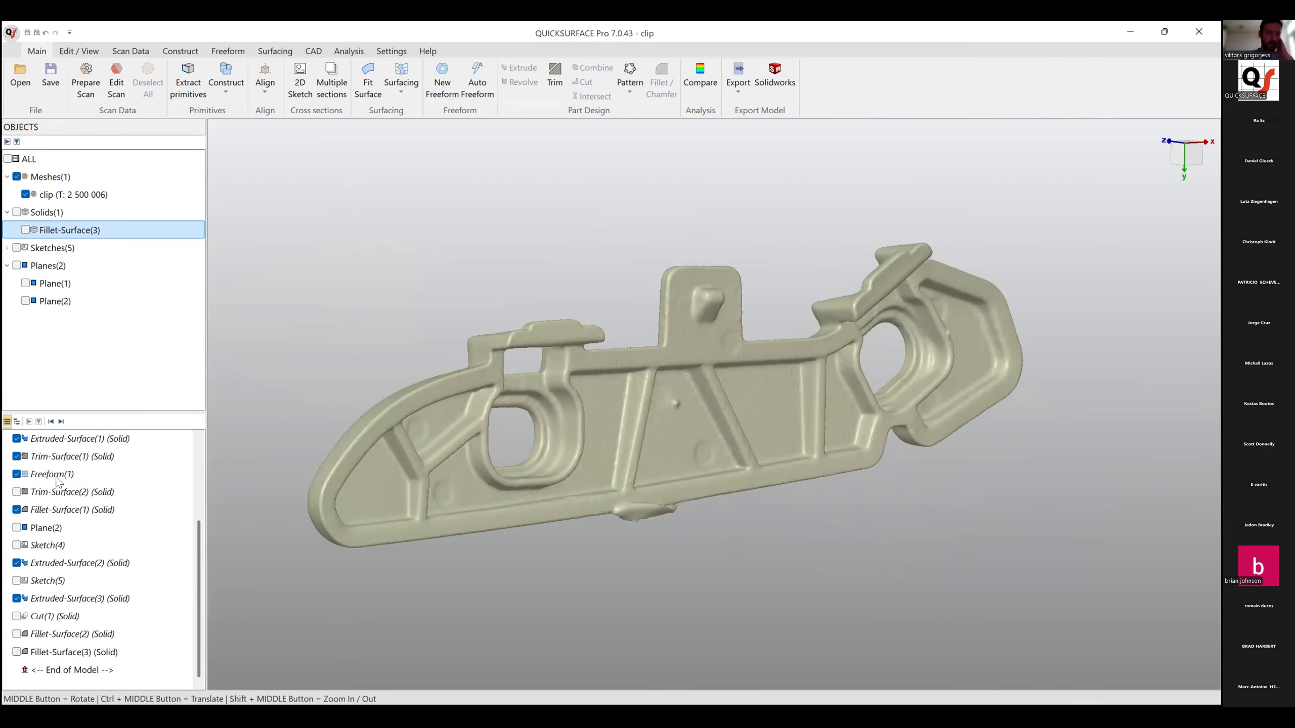
pyautogui.click(57, 482)
pyautogui.scroll(4, 70, 513)
pyautogui.click(53, 511)
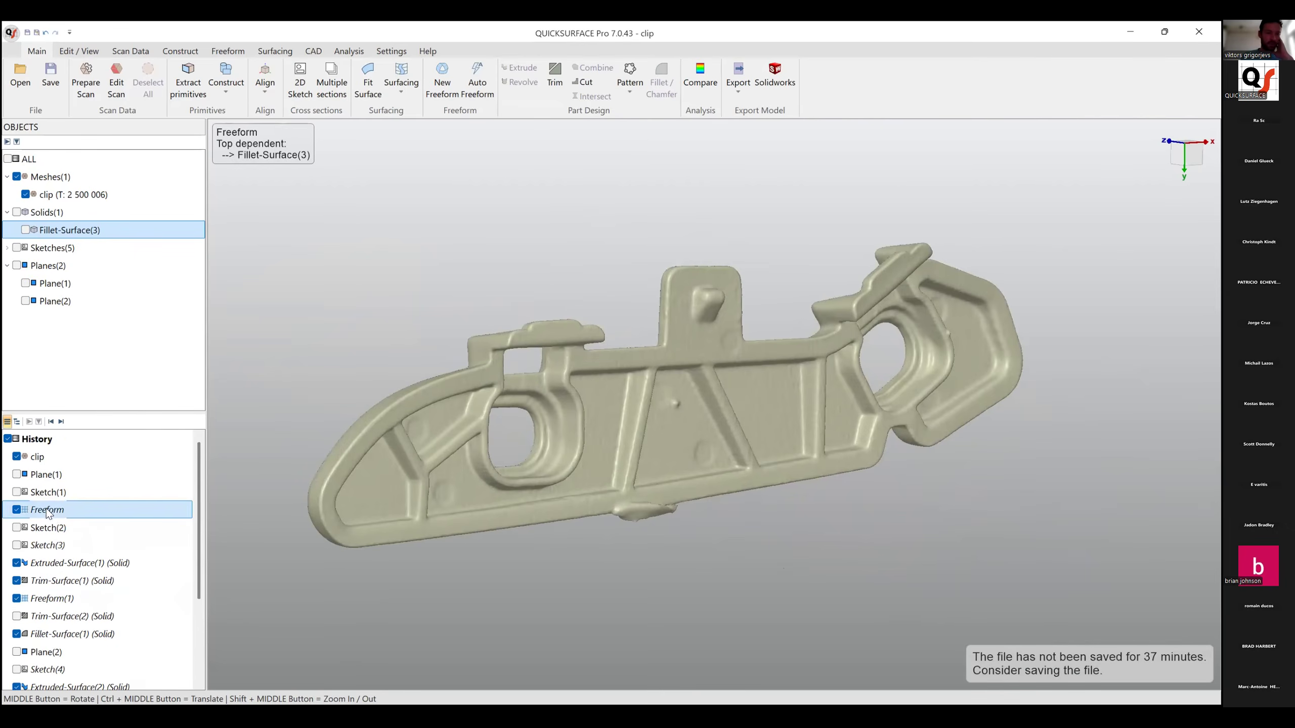
pyautogui.rightClick(48, 512)
pyautogui.click(95, 639)
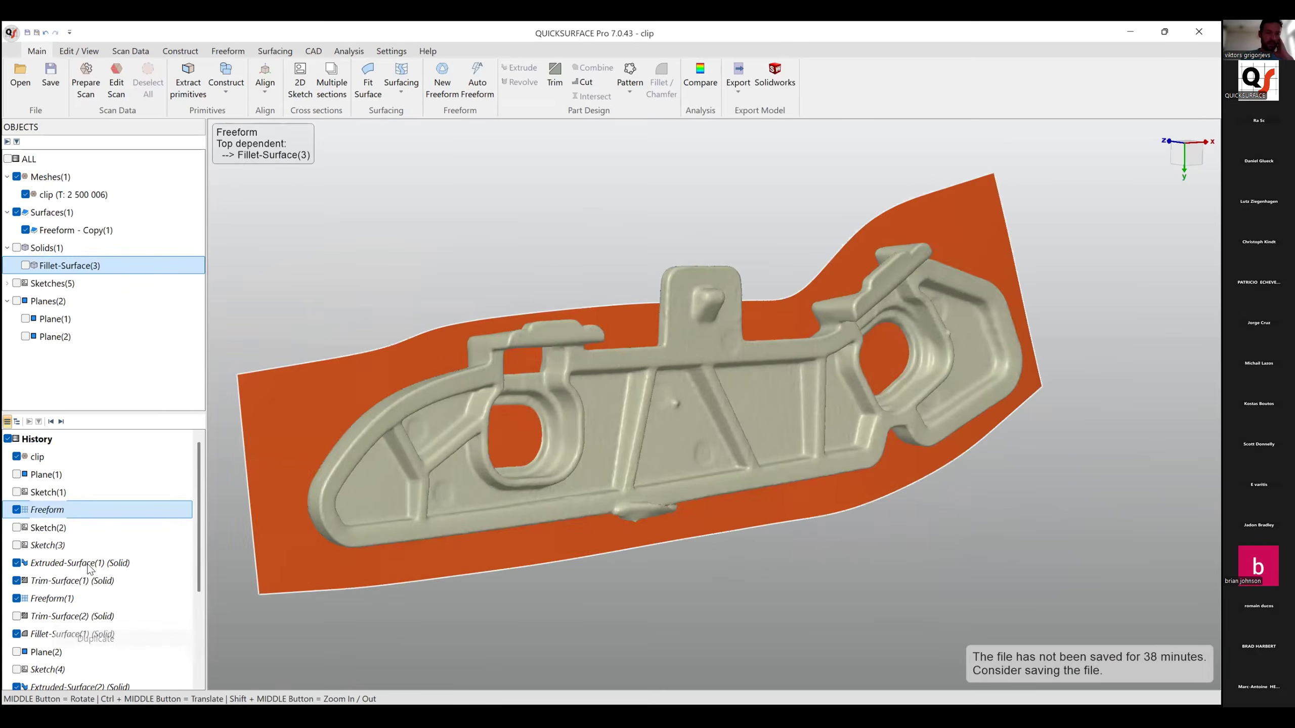
pyautogui.click(303, 654)
pyautogui.scroll(-3, 65, 561)
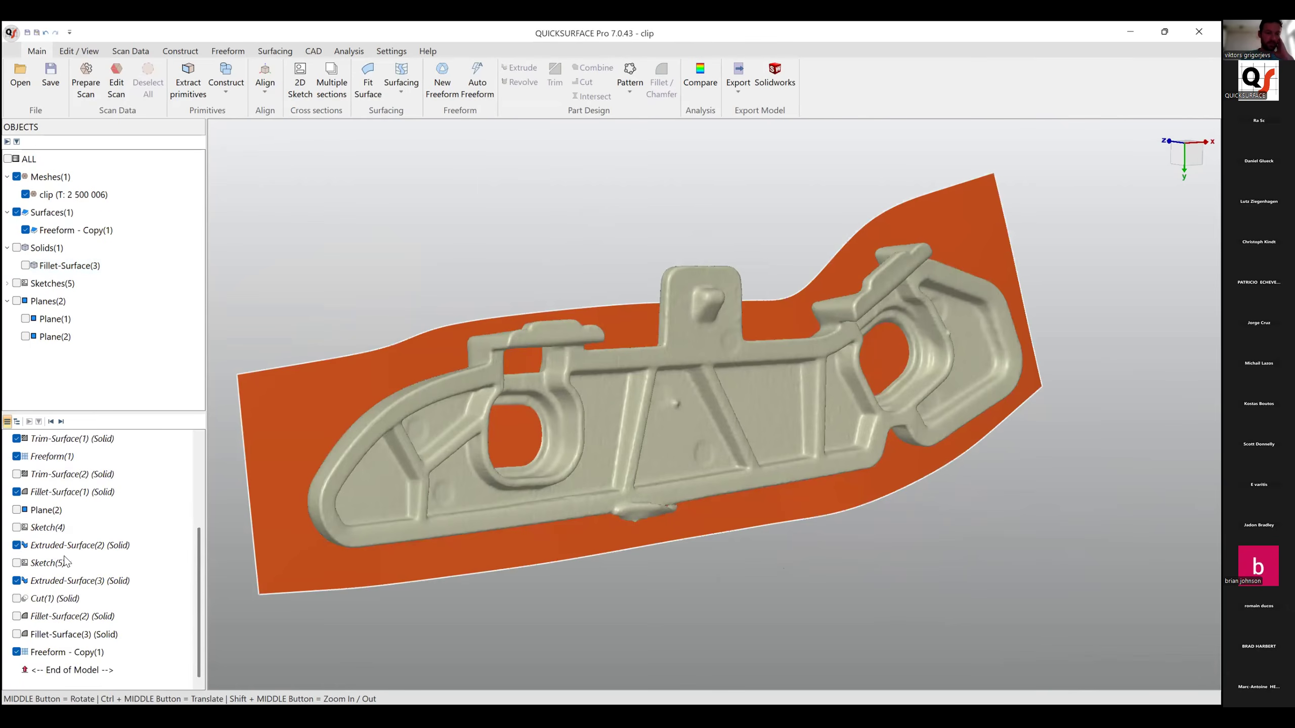
# Open the surface Freeform - Copy(1) for editing and change its mesh display from Curvature 1 to Shaded.
pyautogui.moveTo(673, 384); pyautogui.dragTo(408, 561, button='middle')
pyautogui.rightClick(57, 653)
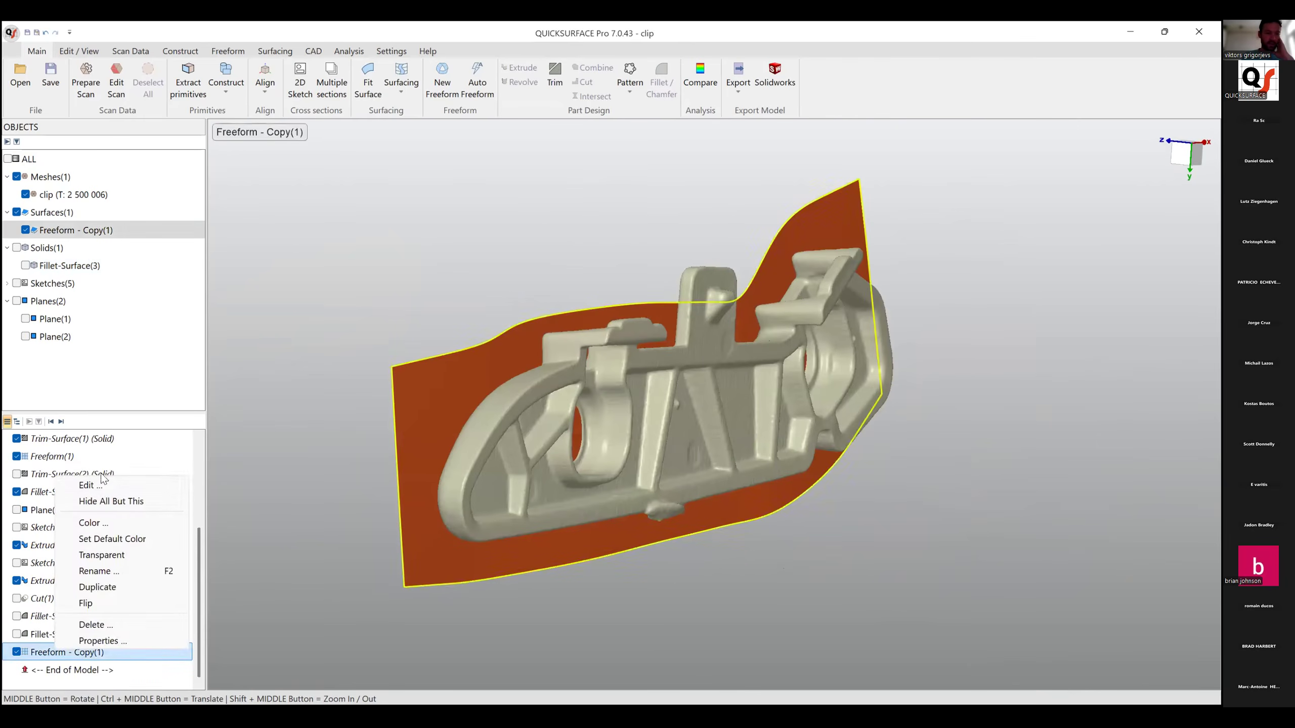
pyautogui.click(87, 485)
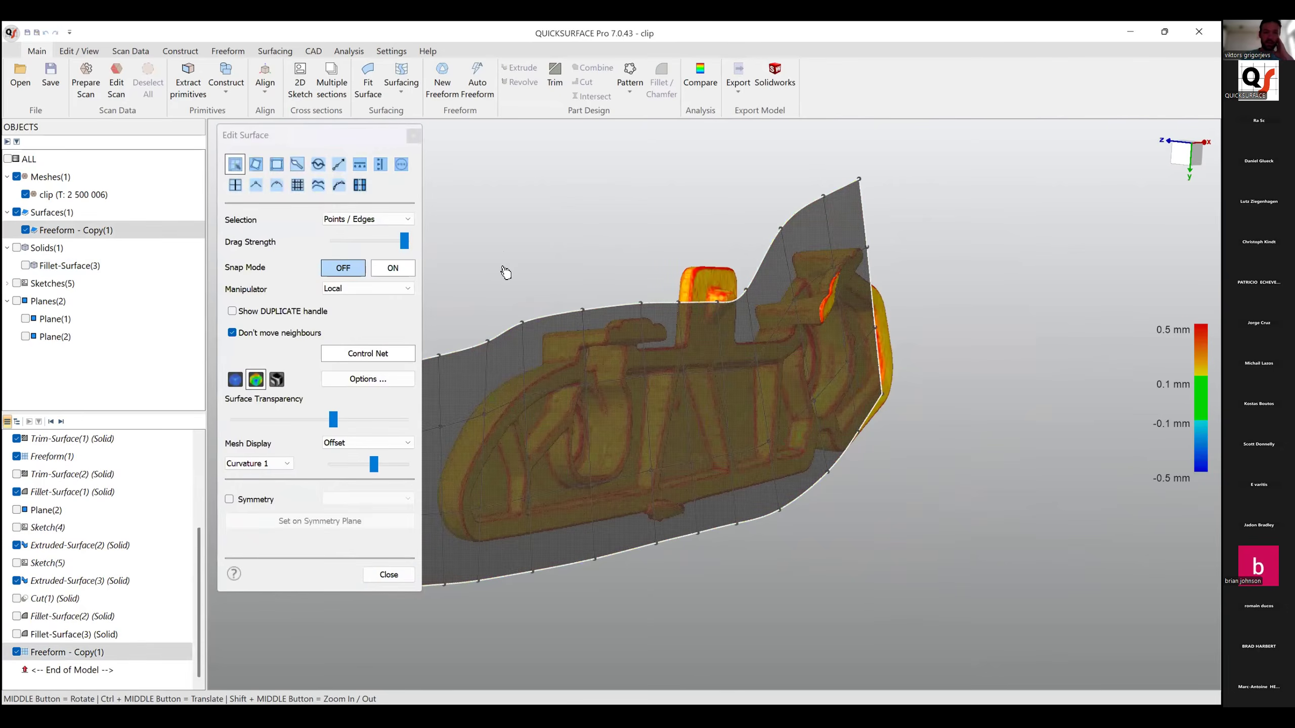
pyautogui.click(275, 462)
pyautogui.click(255, 482)
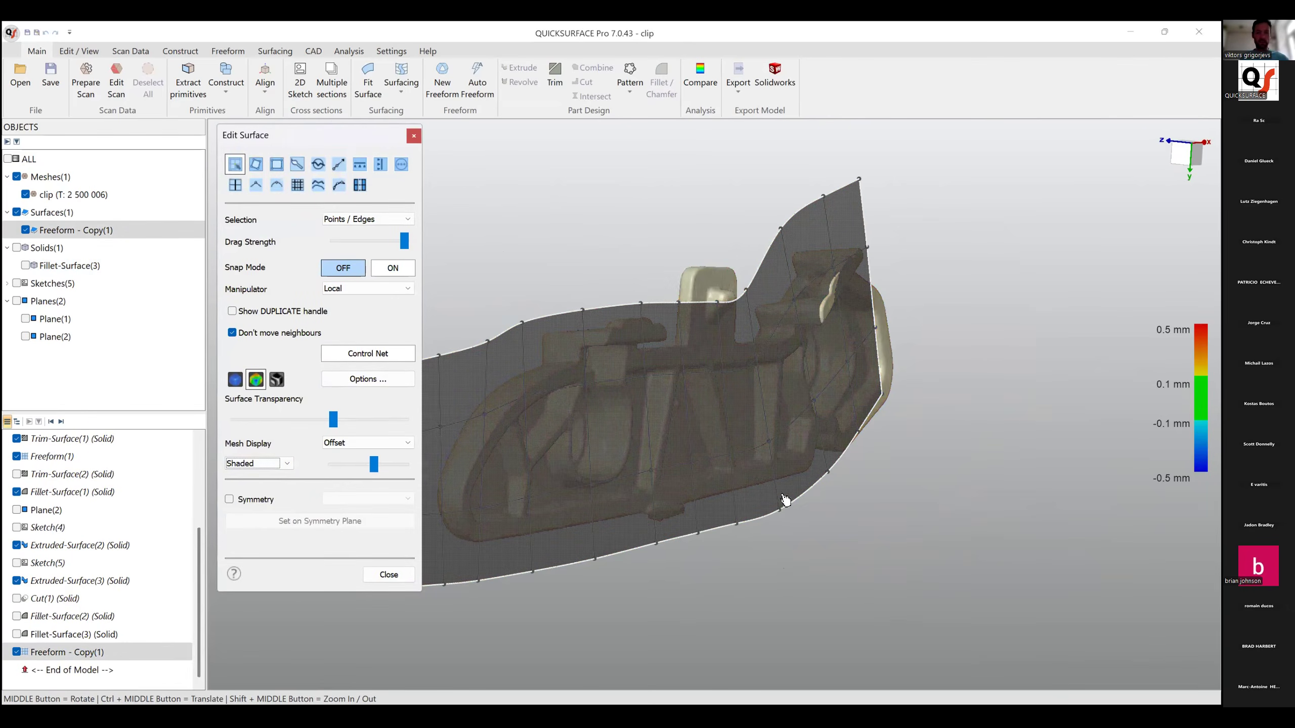
# Examine the copied surface's deviation colours against the outer face of the clip mesh, and close the surface editor.
pyautogui.keyDown('ctrl'); pyautogui.moveTo(898, 561); pyautogui.dragTo(995, 615, button='middle'); pyautogui.keyUp('ctrl')
pyautogui.click(277, 380)
pyautogui.moveTo(799, 414); pyautogui.dragTo(845, 446, button='middle')
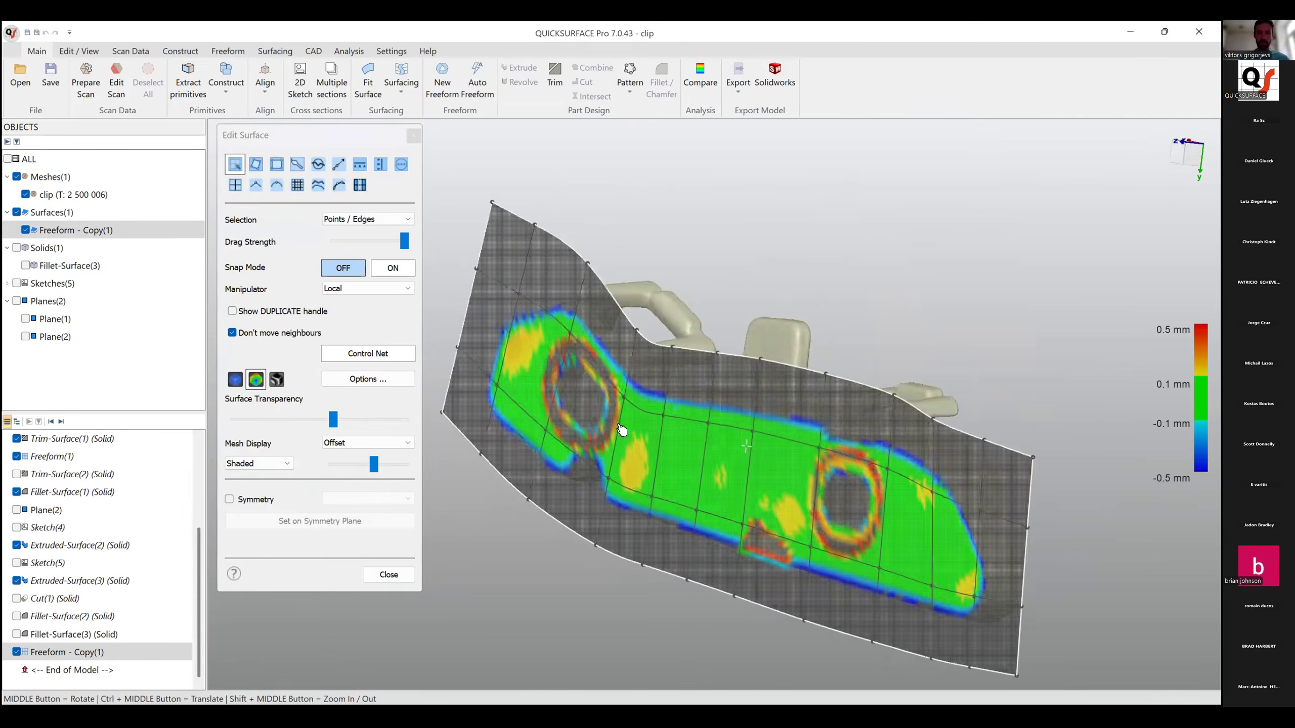
pyautogui.moveTo(622, 430); pyautogui.dragTo(705, 416, button='middle')
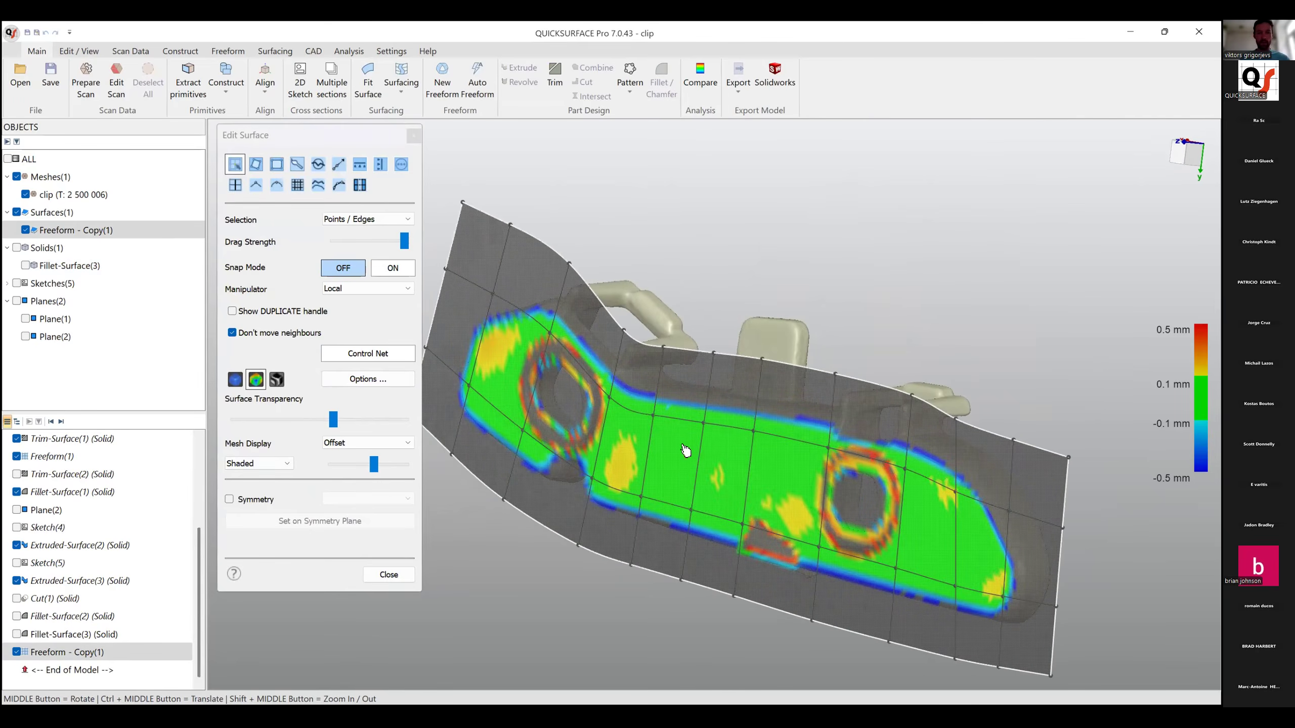
pyautogui.moveTo(659, 505); pyautogui.dragTo(540, 515, button='middle')
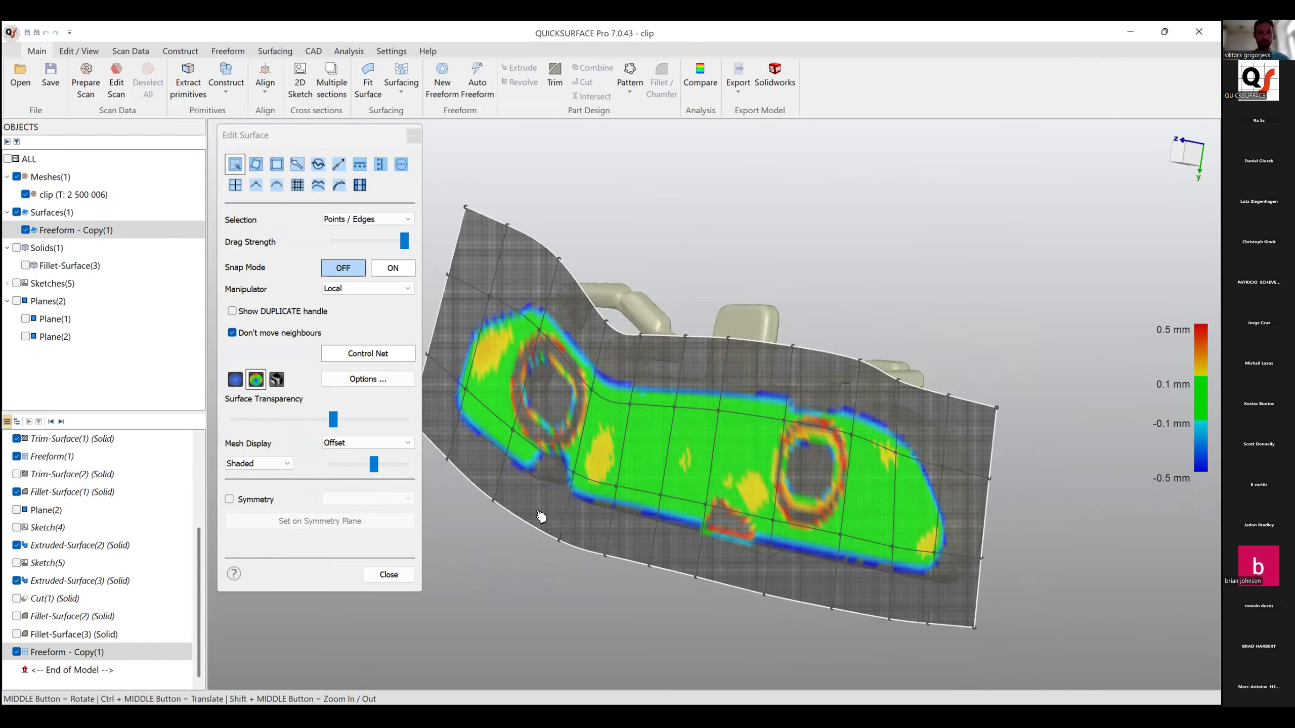
pyautogui.click(389, 575)
pyautogui.moveTo(448, 500); pyautogui.dragTo(364, 461, button='middle')
# Flip the orientation of Freeform - Copy(1) and reopen the surface for editing.
pyautogui.click(428, 390)
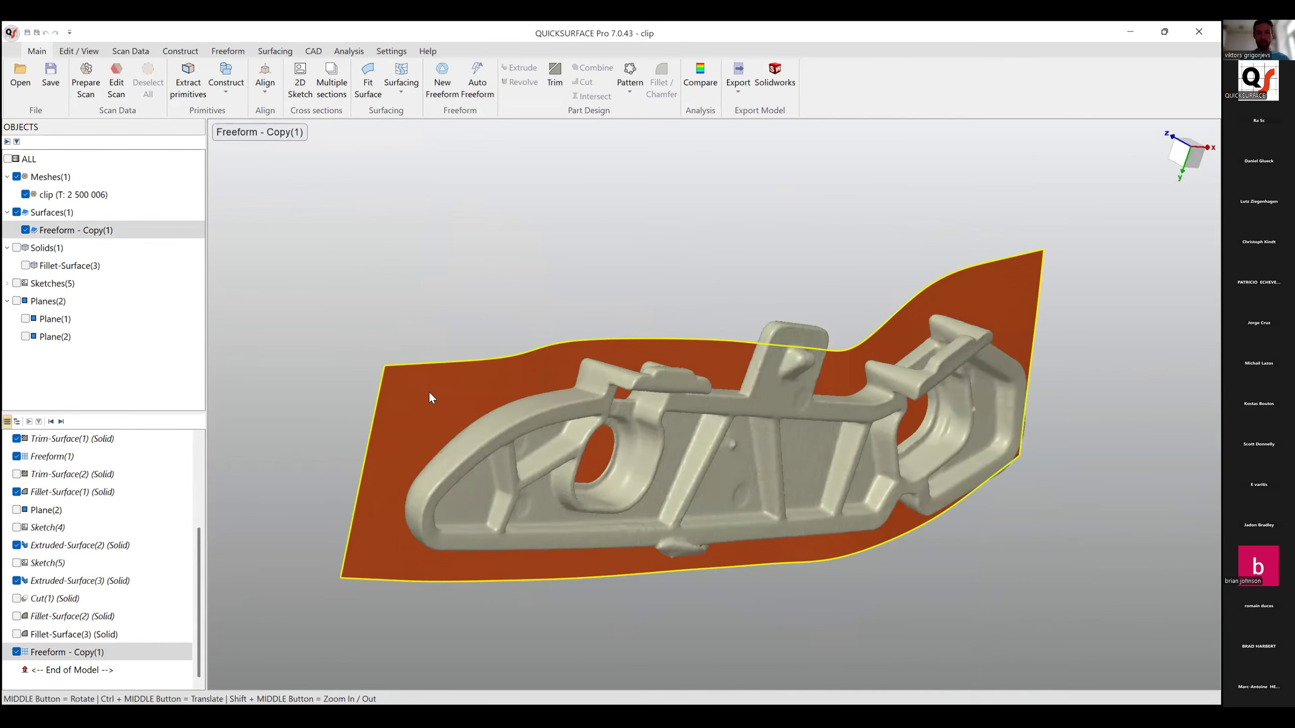
pyautogui.rightClick(428, 392)
pyautogui.click(461, 471)
pyautogui.click(481, 391)
pyautogui.rightClick(483, 389)
pyautogui.click(534, 440)
# Try offsetting the copied freeform surface by 2.5 mm towards the ribbed underside of the clip.
pyautogui.moveTo(690, 445); pyautogui.dragTo(653, 543, button='middle')
pyautogui.moveTo(383, 325); pyautogui.dragTo(396, 327, button='middle')
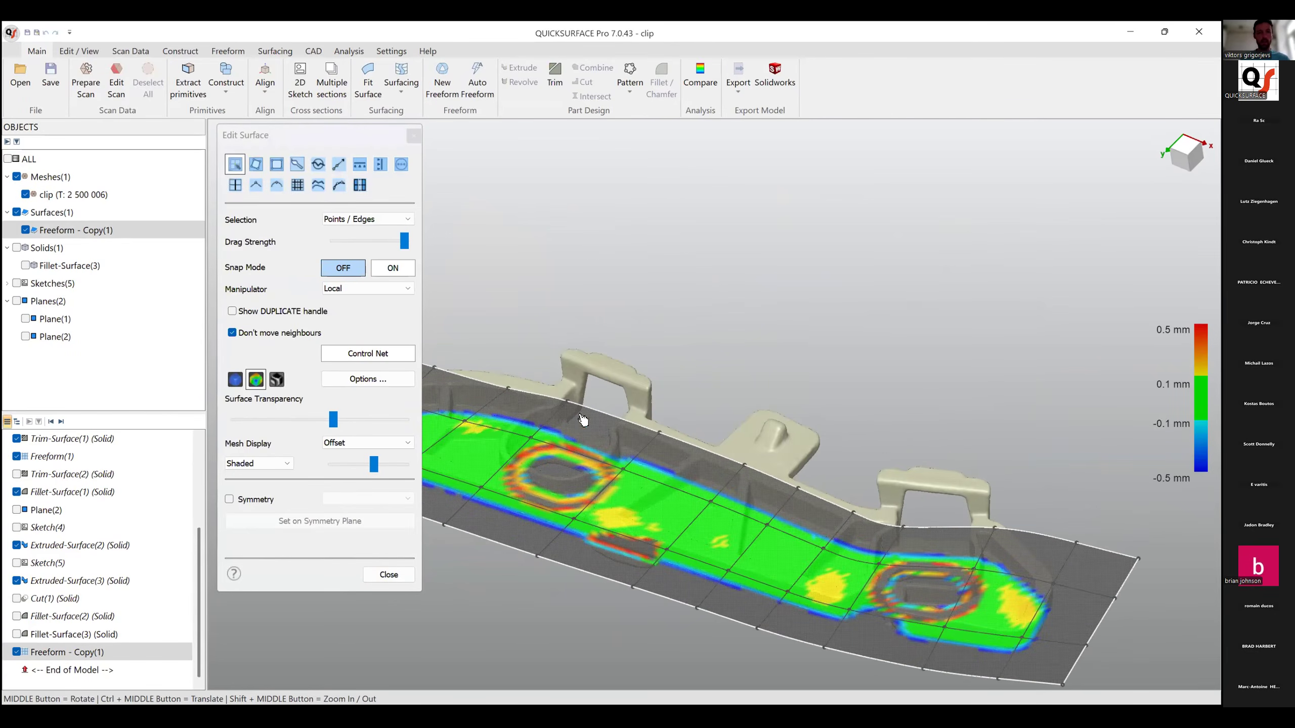
pyautogui.rightClick(391, 175)
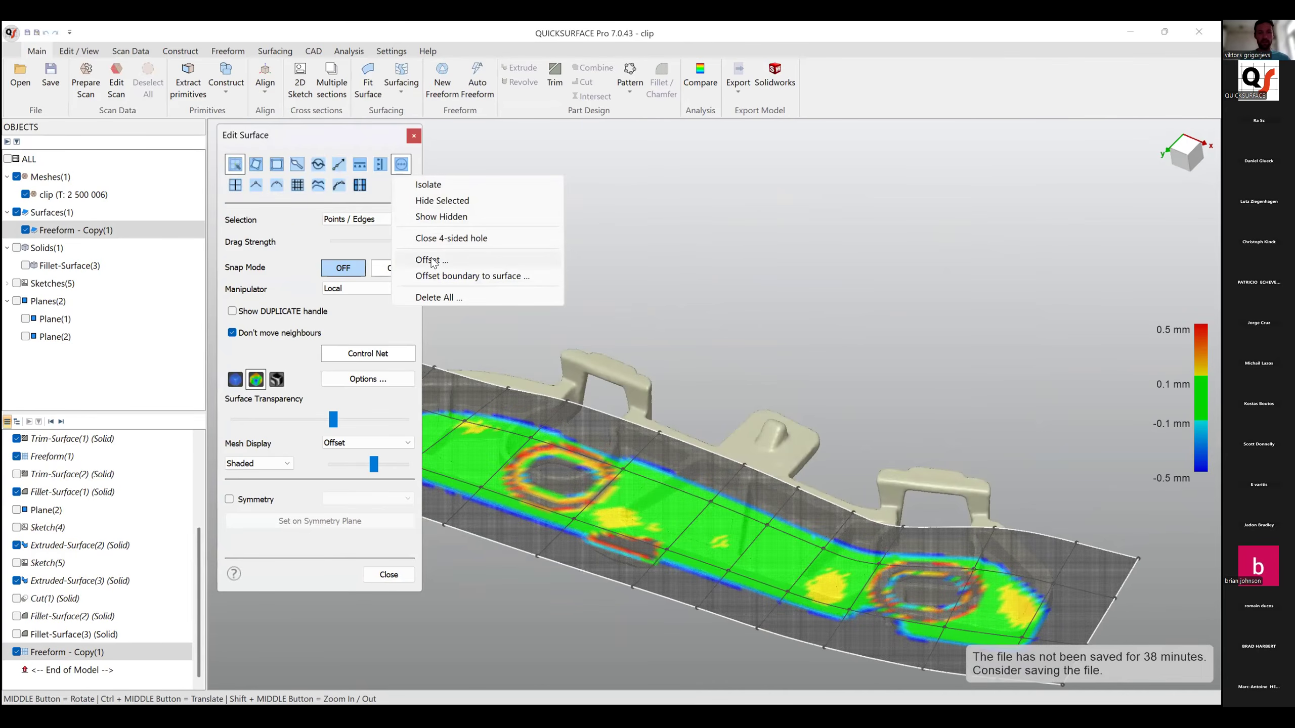
pyautogui.click(432, 260)
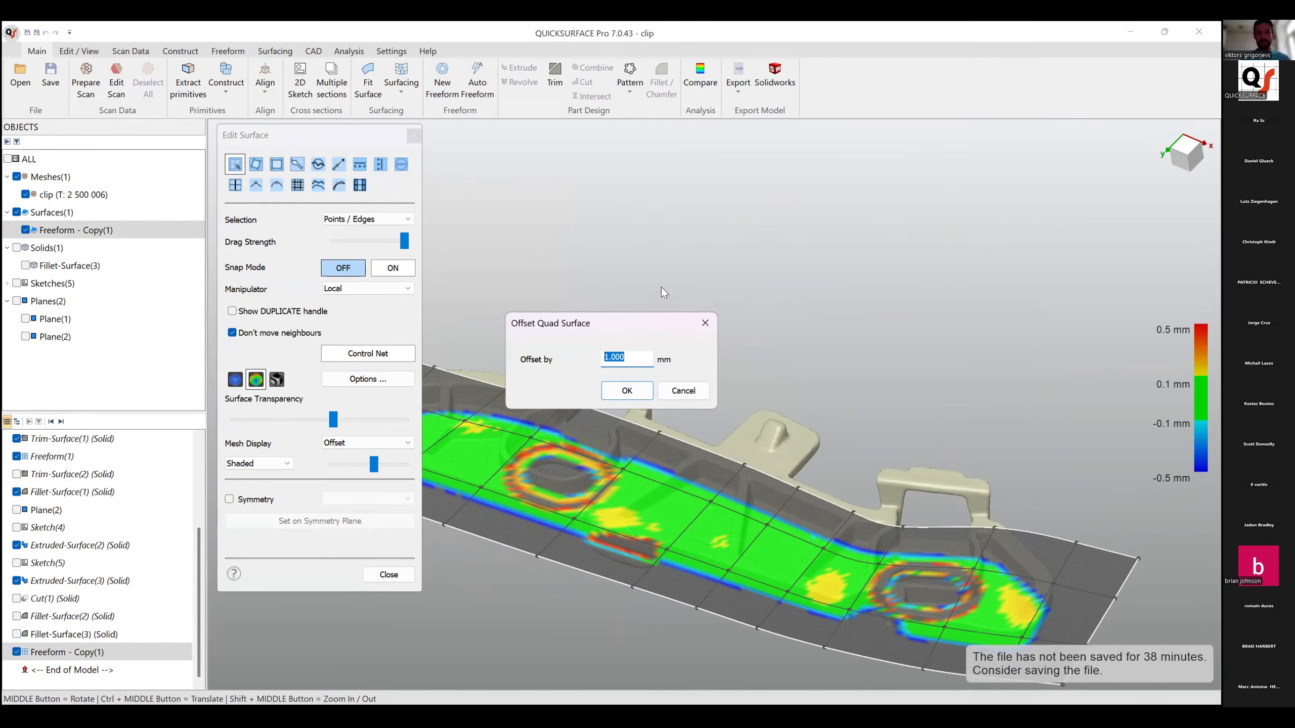
pyautogui.write('2.5')
pyautogui.click(637, 392)
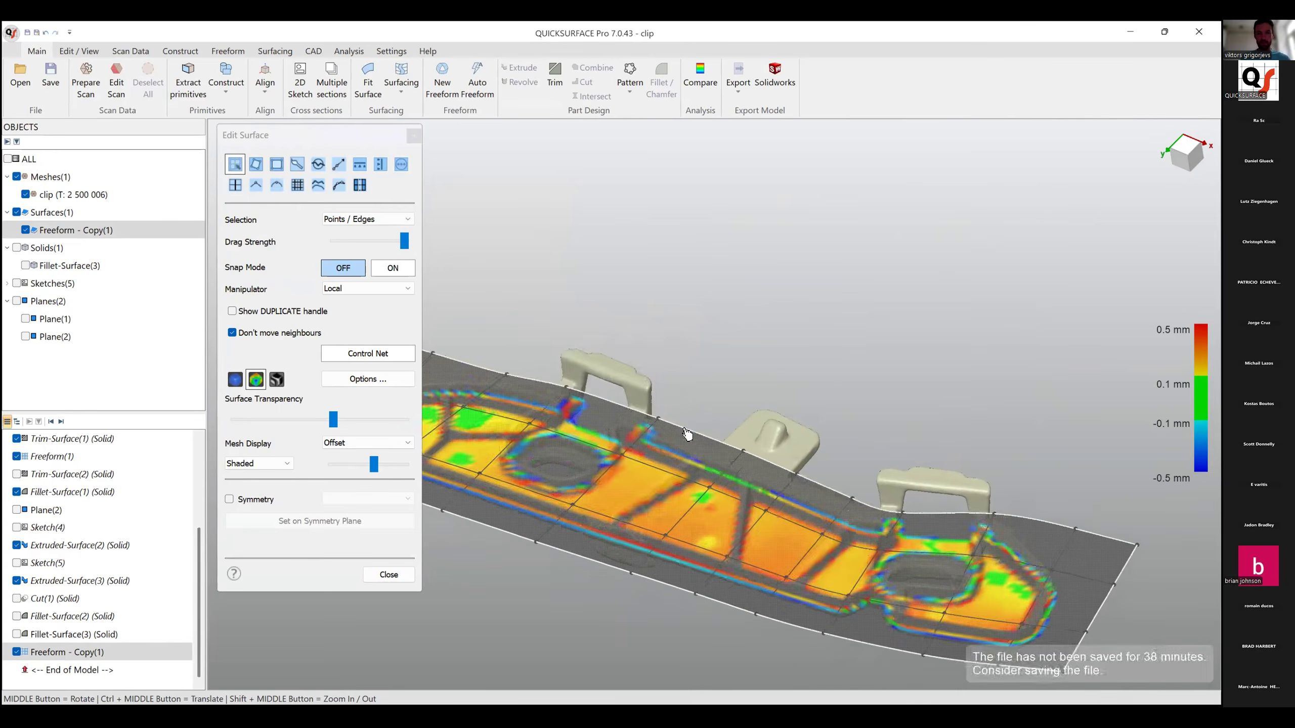
pyautogui.moveTo(796, 435); pyautogui.dragTo(816, 505, button='middle')
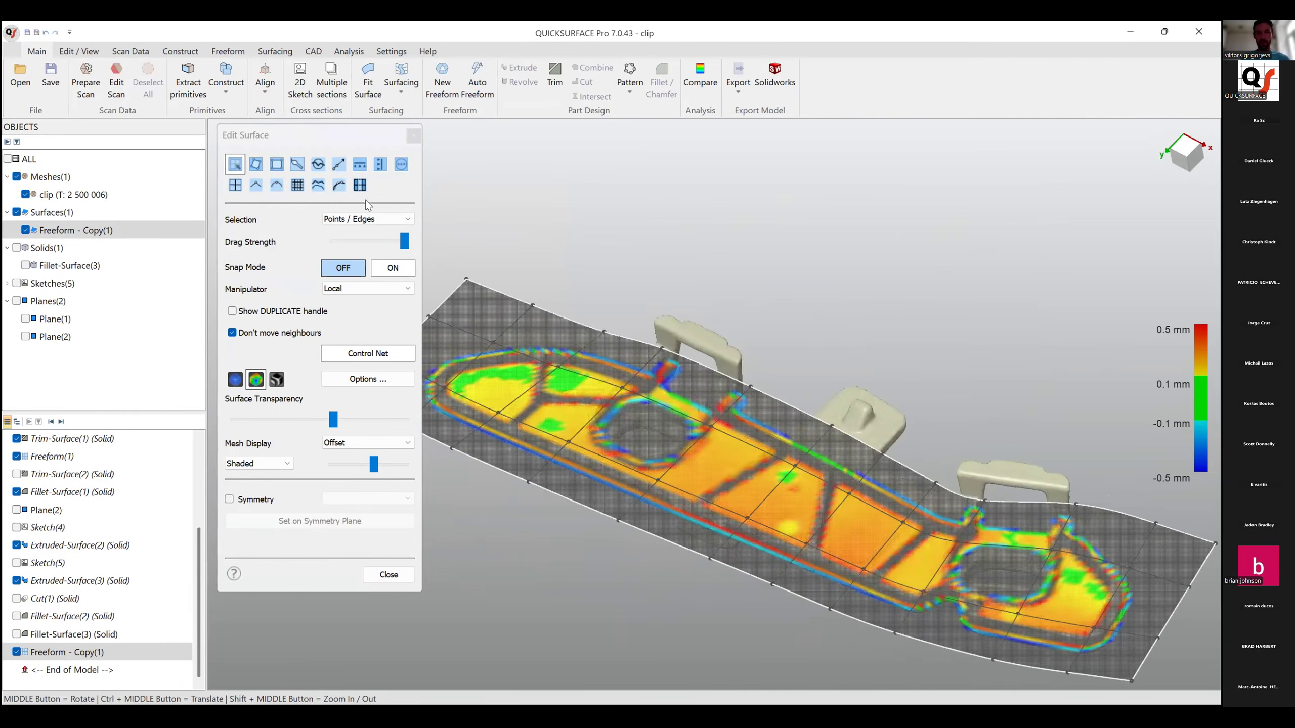
# Undo the previous offset, offset the copied freeform surface by 2 mm instead, and finish editing it.
pyautogui.click(401, 163)
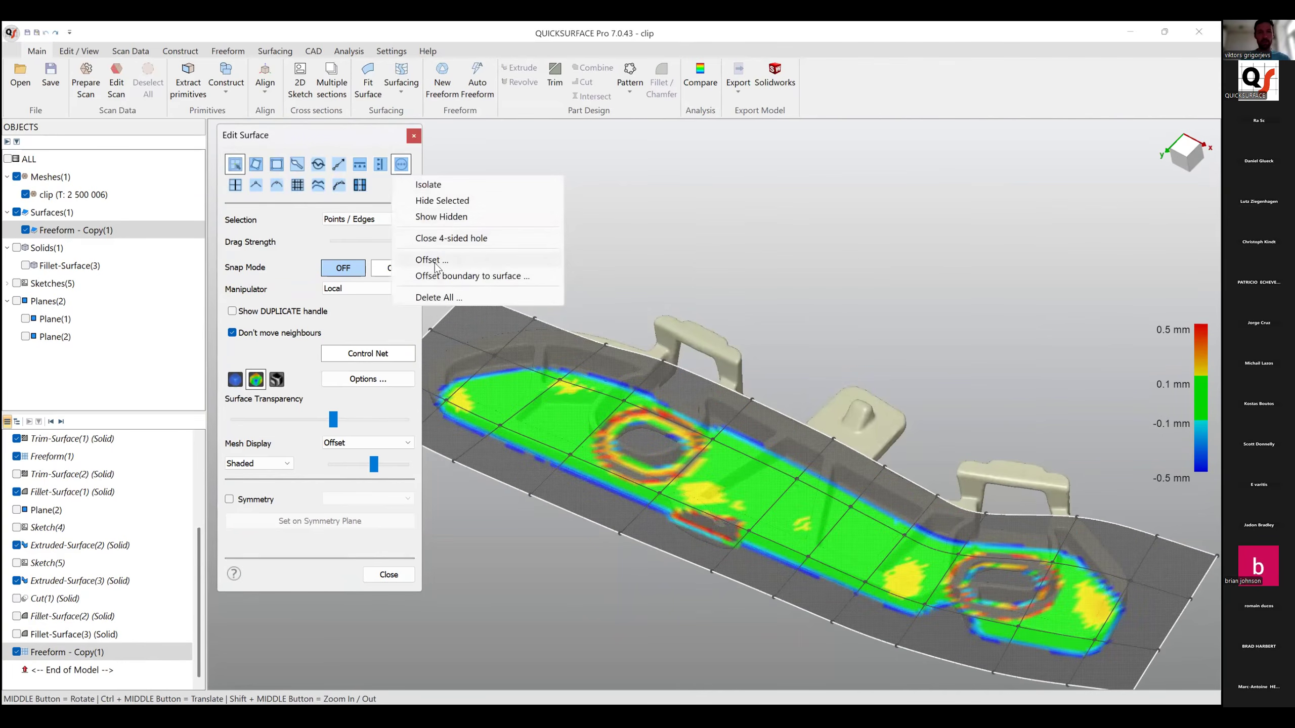
pyautogui.click(438, 259)
pyautogui.write('2')
pyautogui.press('Return')
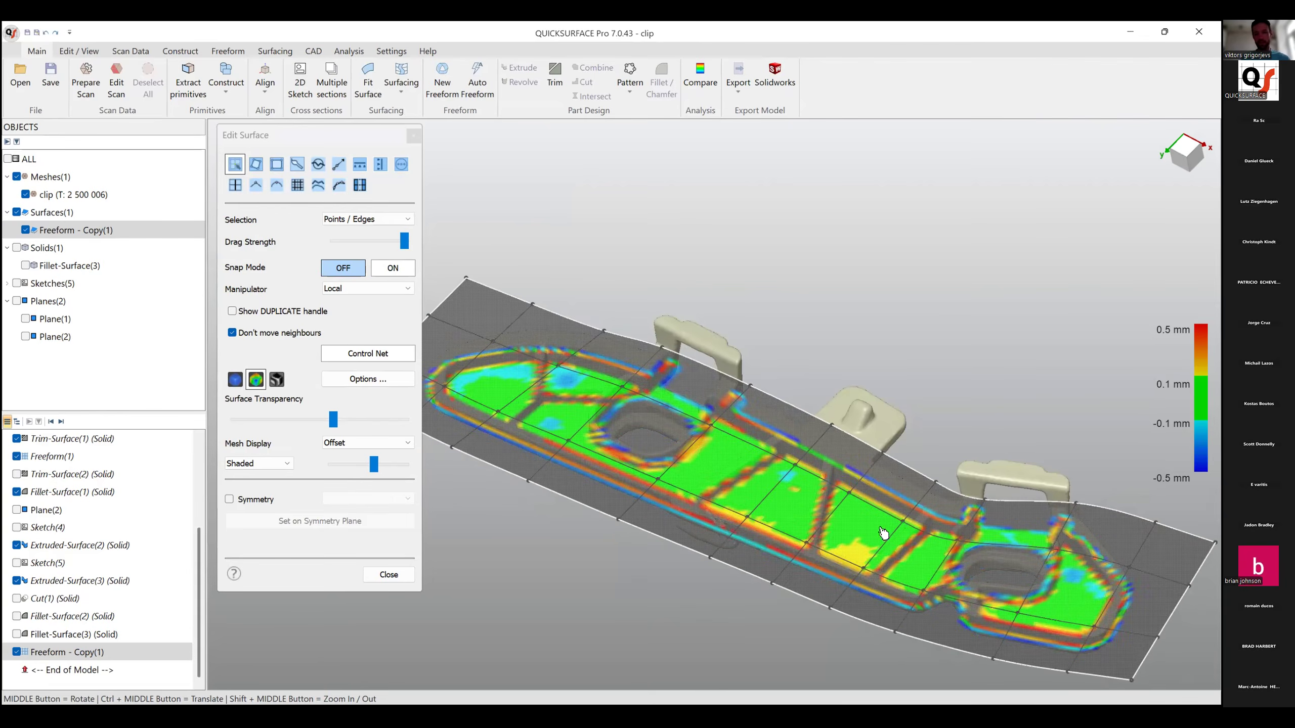
pyautogui.moveTo(775, 487); pyautogui.dragTo(735, 491, button='middle')
pyautogui.scroll(3, 742, 523)
pyautogui.scroll(-5, 397, 589)
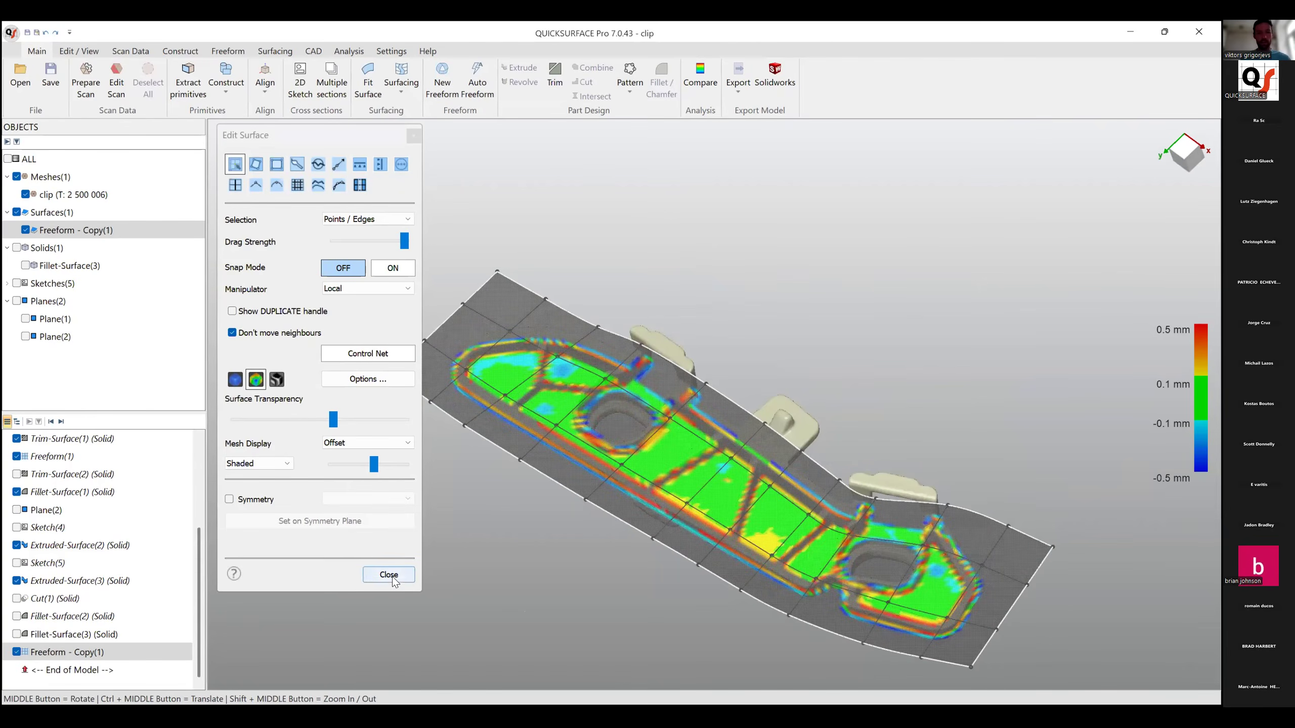
pyautogui.click(389, 575)
# Hide the offset surface Freeform - Copy(1) so only the clip mesh remains displayed.
pyautogui.moveTo(488, 607); pyautogui.dragTo(447, 511, button='middle')
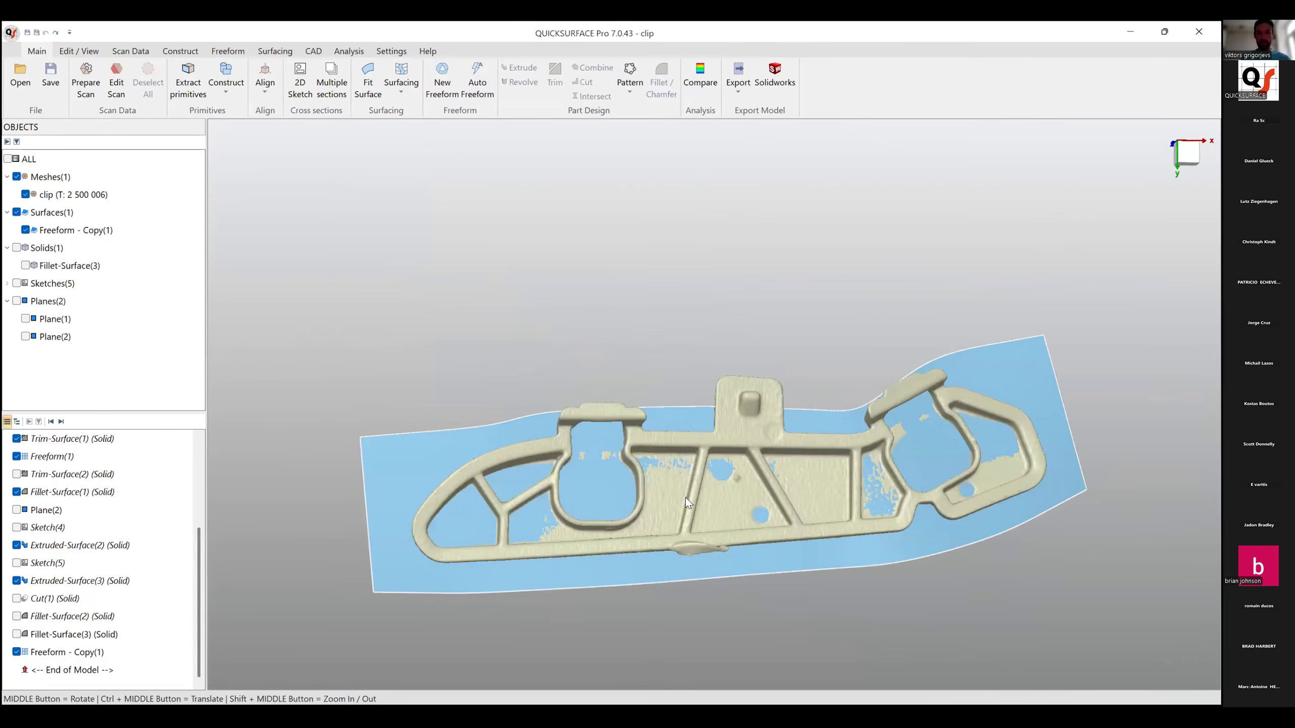
pyautogui.click(411, 492)
pyautogui.rightClick(412, 492)
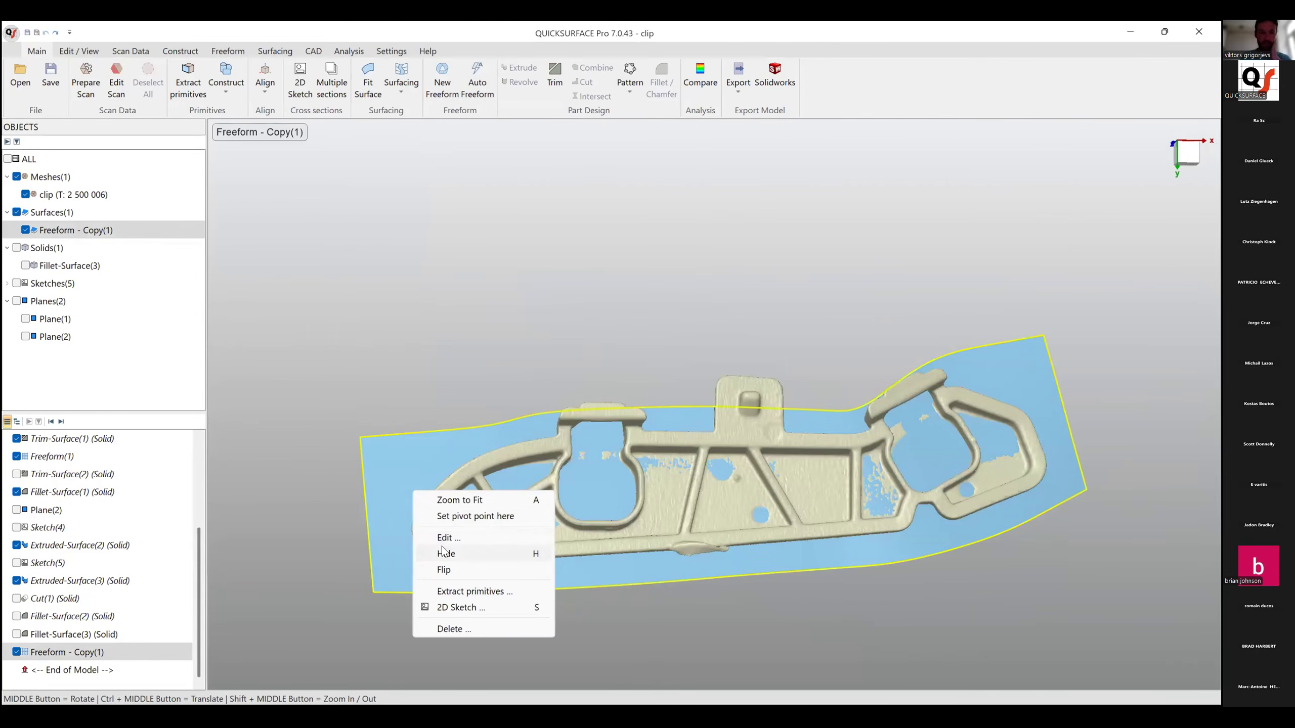
pyautogui.click(444, 552)
pyautogui.moveTo(697, 478); pyautogui.dragTo(742, 345, button='middle')
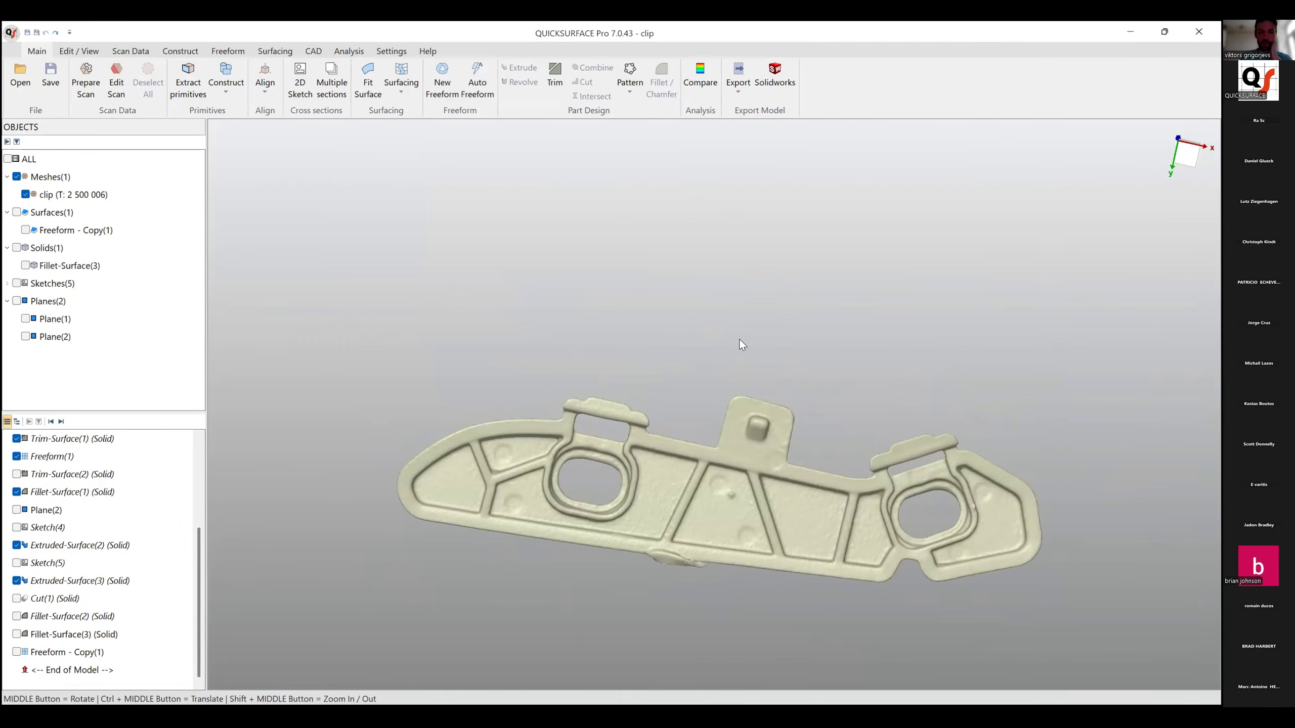
# Show Sketch(2) and start a new 2D sketch for an extruded surface, picking Sketch(2) as its plane reference.
pyautogui.click(7, 284)
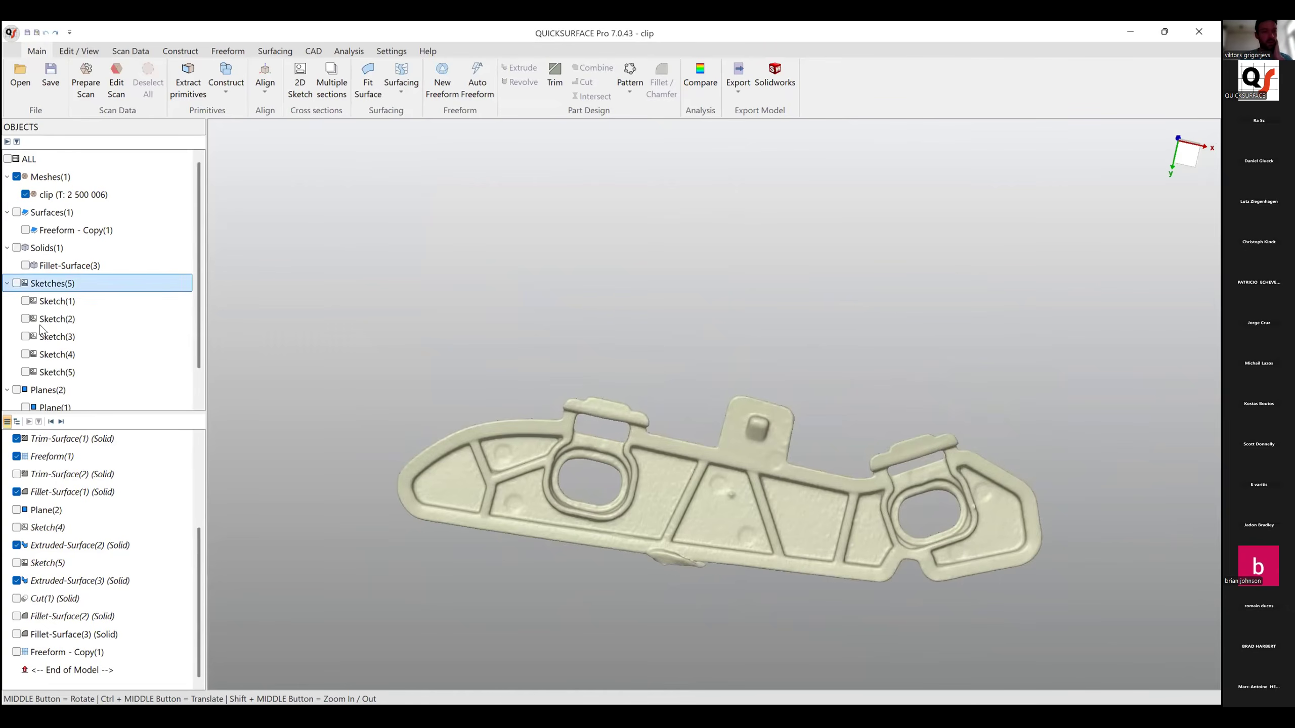
pyautogui.click(25, 319)
pyautogui.moveTo(497, 613)
pyautogui.mouseDown(button='middle')
pyautogui.moveTo(716, 427)
pyautogui.moveTo(596, 569)
pyautogui.moveTo(884, 445)
pyautogui.mouseUp(button='middle')
pyautogui.click(775, 530)
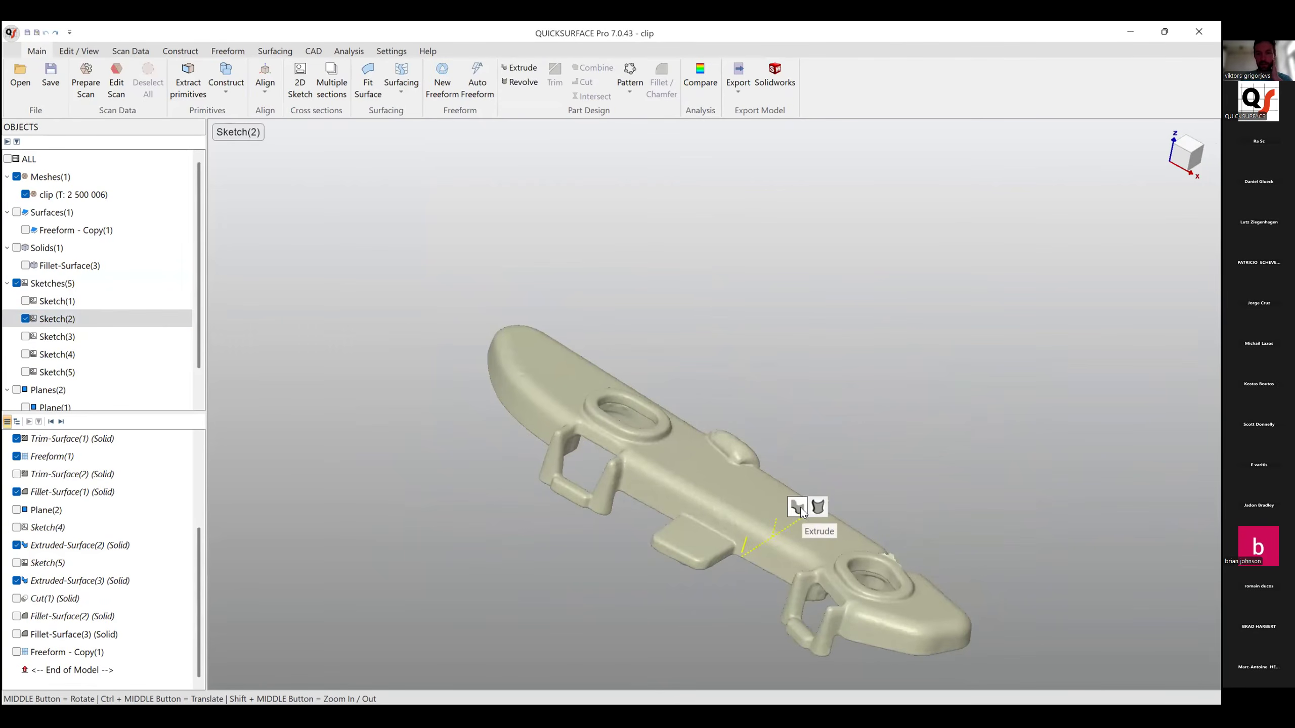
pyautogui.click(462, 186)
pyautogui.click(300, 79)
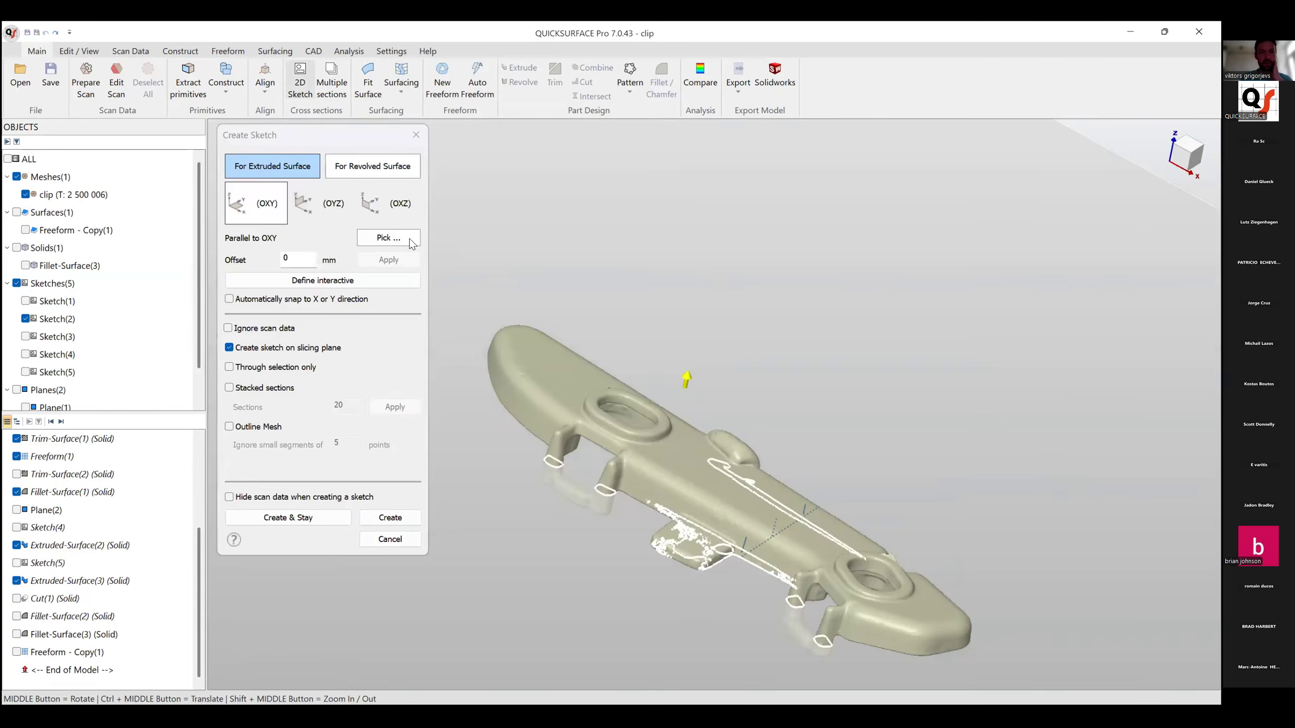
pyautogui.click(386, 238)
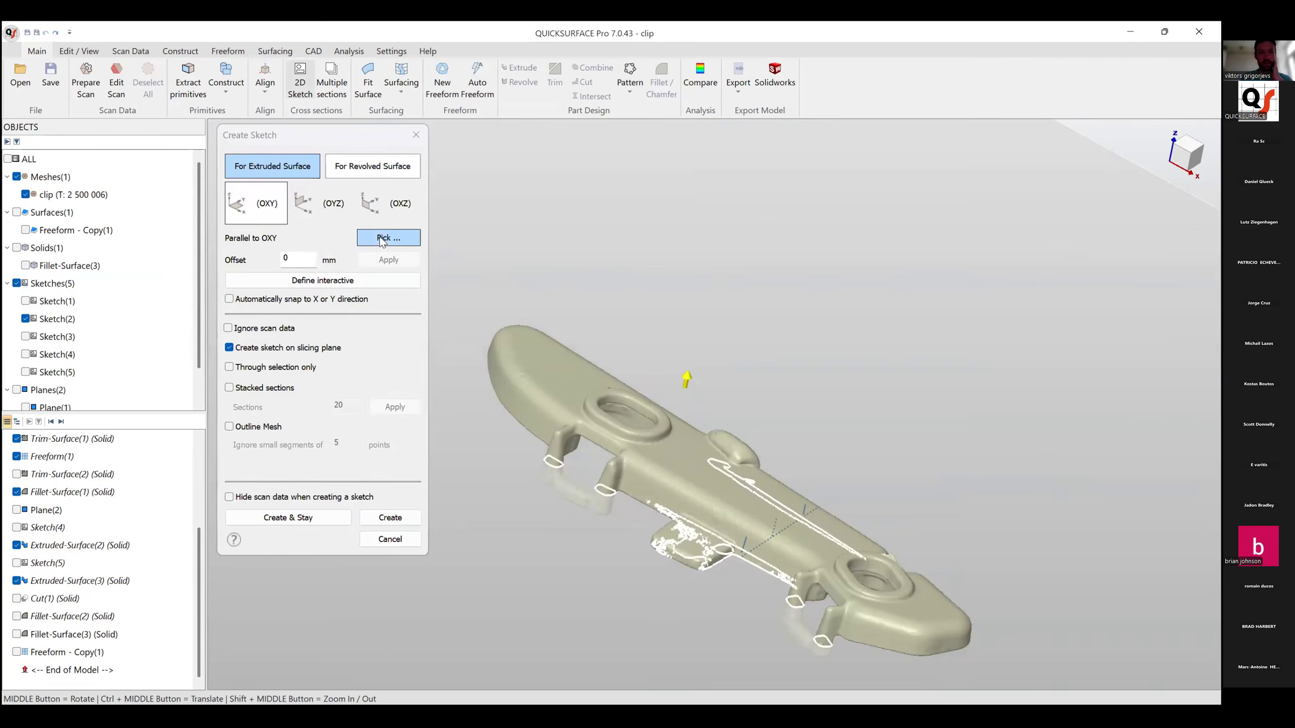
pyautogui.click(782, 530)
# Offset the slicing plane to about -0.09 mm so it sections the clip's ribs, and create the sketch.
pyautogui.moveTo(800, 367); pyautogui.dragTo(689, 522, button='middle')
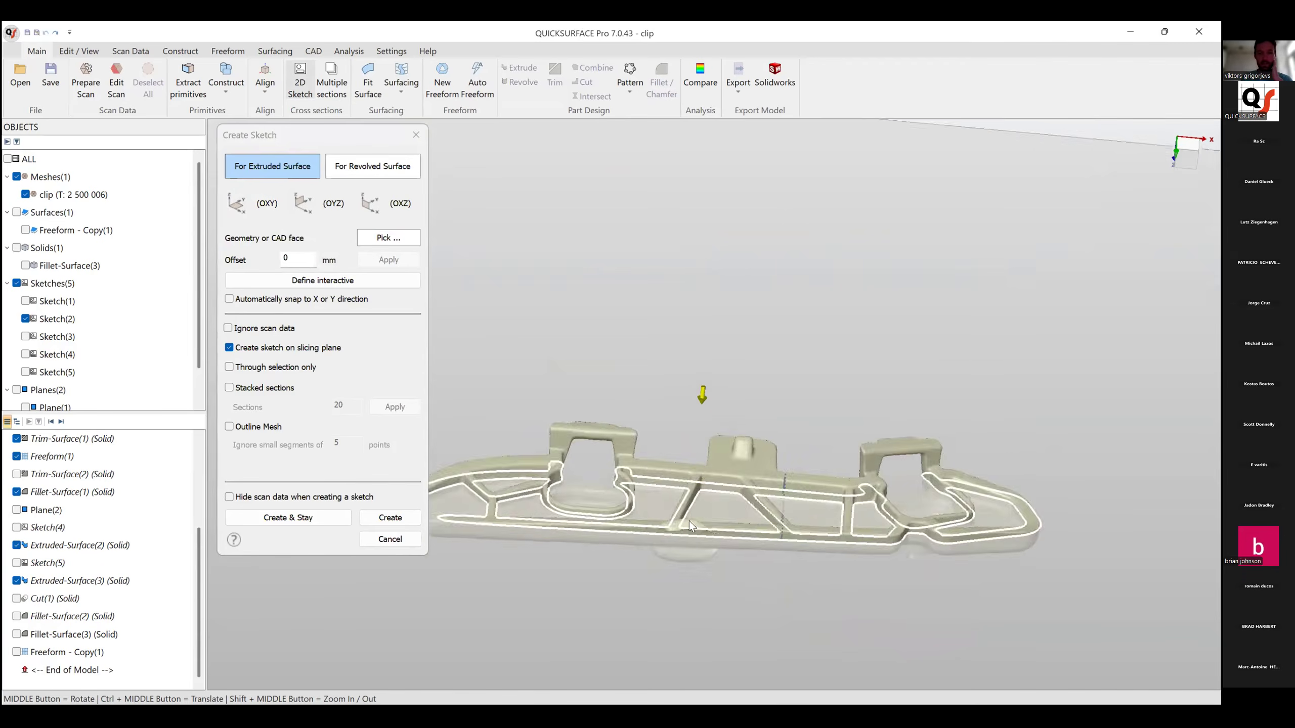
pyautogui.scroll(-3, 689, 521)
pyautogui.scroll(2, 787, 577)
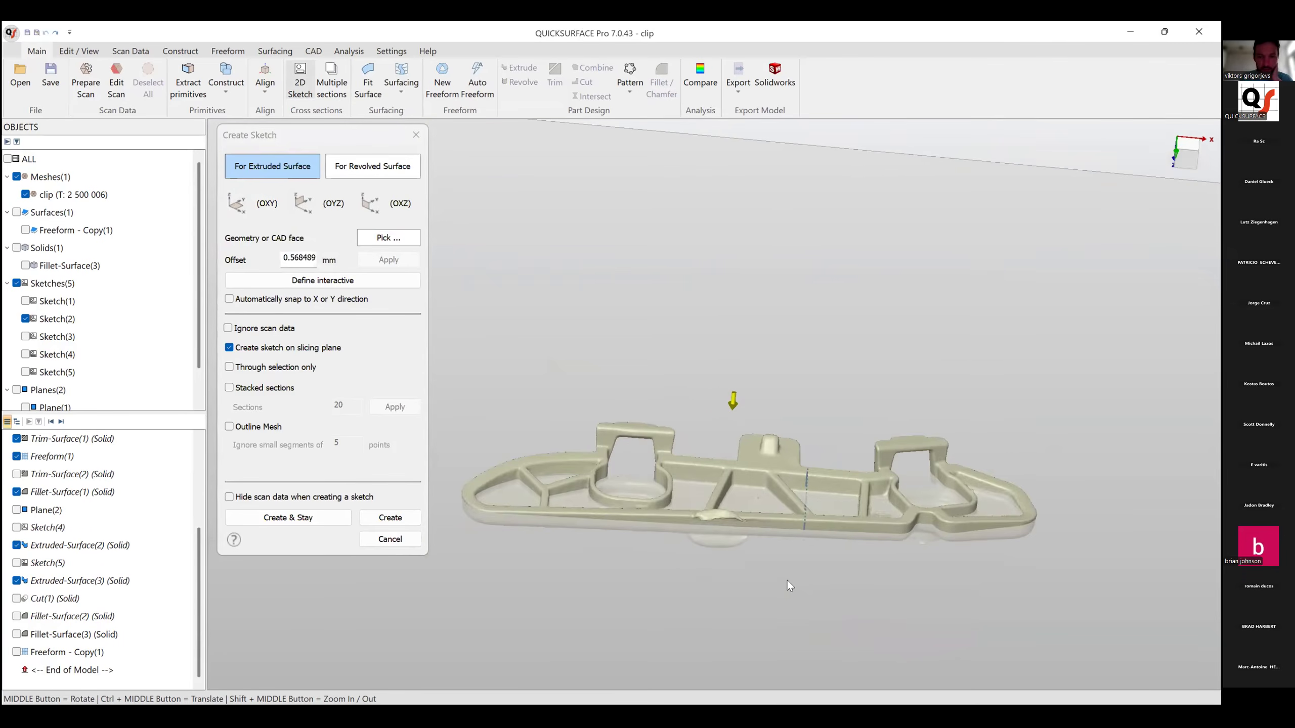
pyautogui.moveTo(789, 579); pyautogui.dragTo(846, 515, button='middle')
pyautogui.scroll(4, 896, 536)
pyautogui.moveTo(896, 536); pyautogui.dragTo(897, 537)
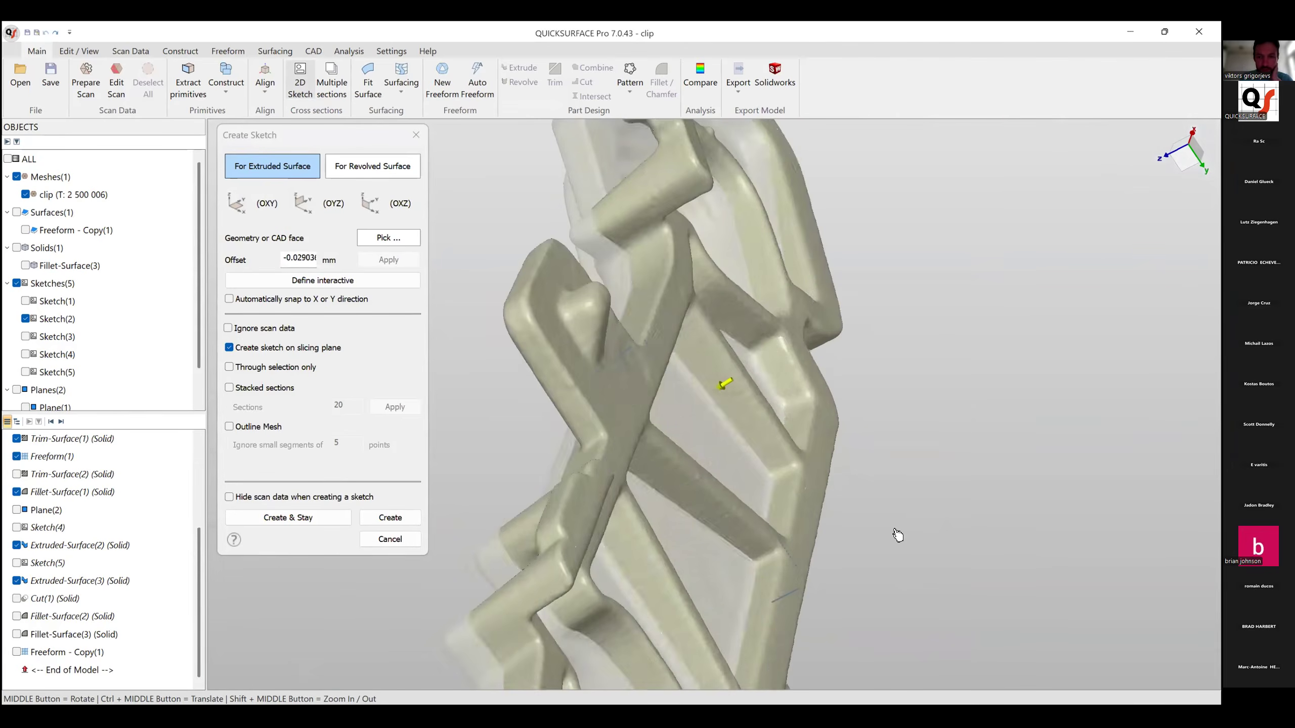
pyautogui.scroll(-5, 840, 522)
pyautogui.scroll(4, 774, 636)
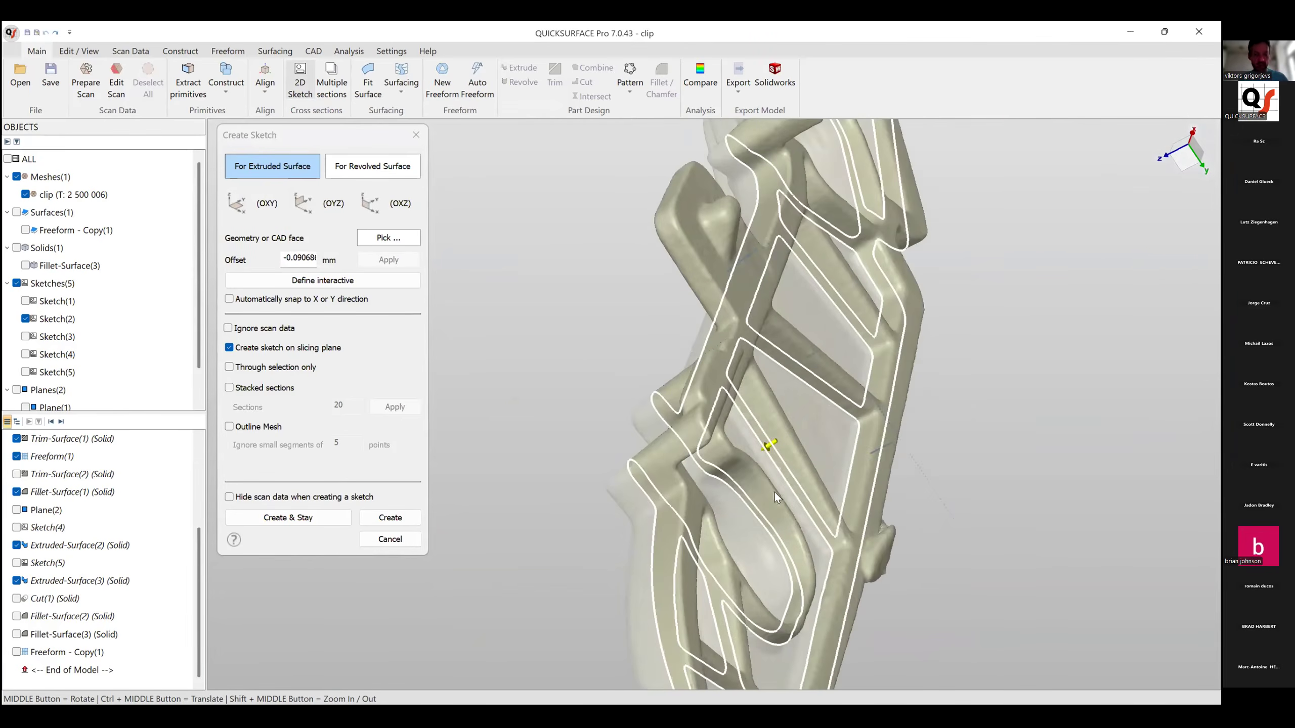
pyautogui.keyDown('ctrl'); pyautogui.moveTo(720, 477); pyautogui.dragTo(612, 410, button='middle'); pyautogui.keyUp('ctrl')
pyautogui.moveTo(920, 333); pyautogui.dragTo(723, 458, button='middle')
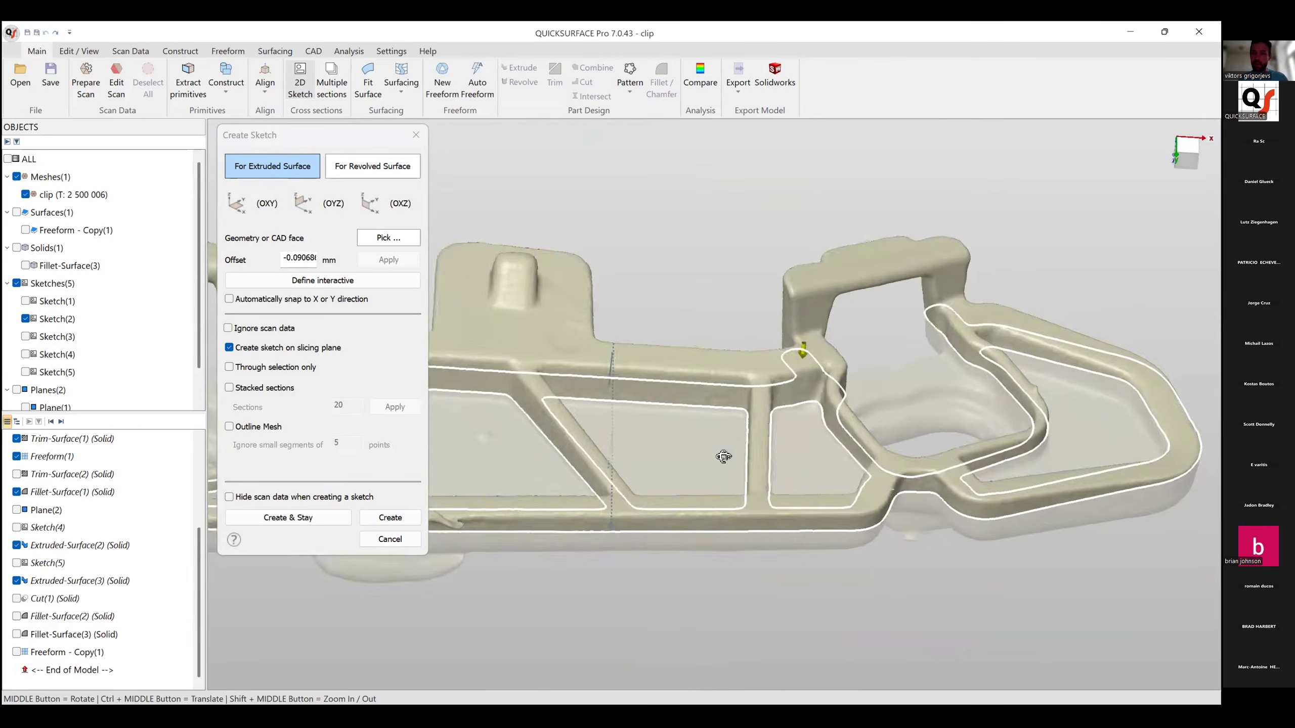
pyautogui.scroll(-4, 765, 473)
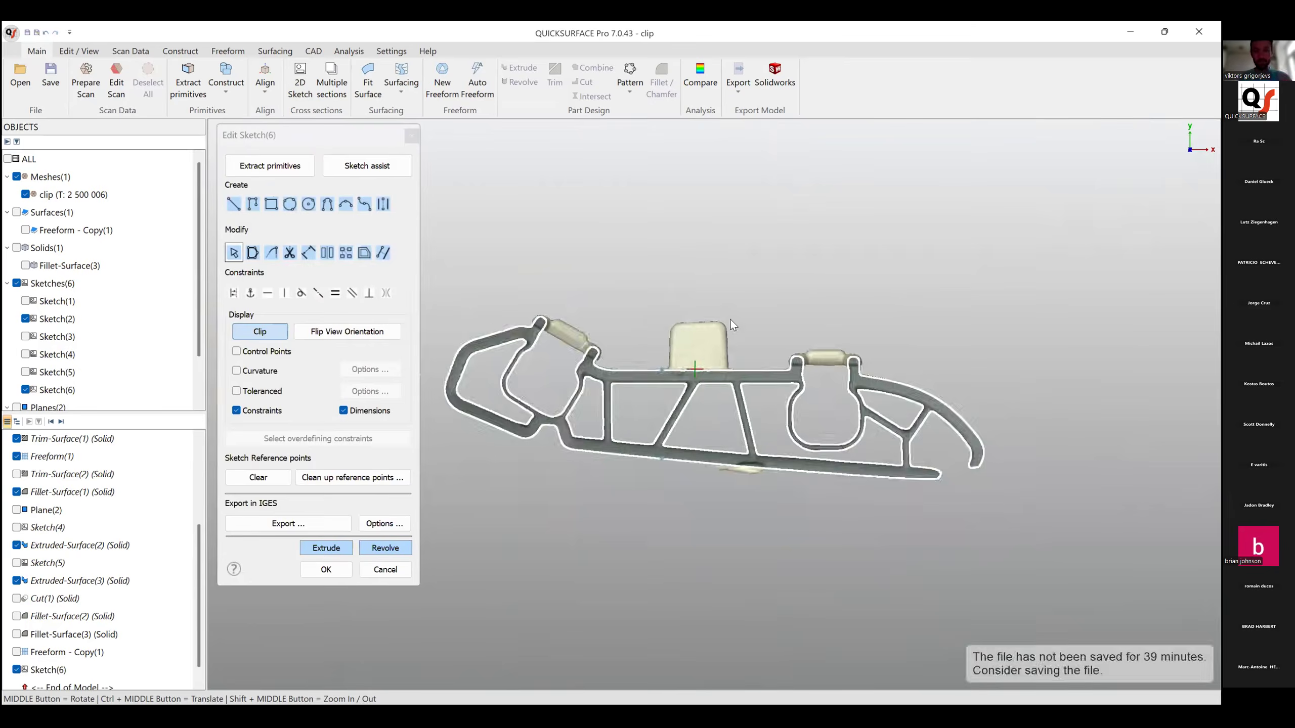
# Draw lines along the straight rib edges bounding the two middle pockets of the clip section.
pyautogui.scroll(5, 735, 326)
pyautogui.moveTo(698, 606)
pyautogui.keyDown('ctrl'); pyautogui.mouseDown(button='middle')
pyautogui.moveTo(826, 324)
pyautogui.moveTo(805, 391)
pyautogui.moveTo(766, 437)
pyautogui.mouseUp(button='middle'); pyautogui.keyUp('ctrl')
pyautogui.moveTo(626, 479)
pyautogui.mouseDown()
pyautogui.moveTo(708, 419)
pyautogui.moveTo(774, 311)
pyautogui.moveTo(890, 504)
pyautogui.mouseUp()
pyautogui.moveTo(698, 311); pyautogui.dragTo(594, 484)
pyautogui.moveTo(458, 451); pyautogui.dragTo(461, 468)
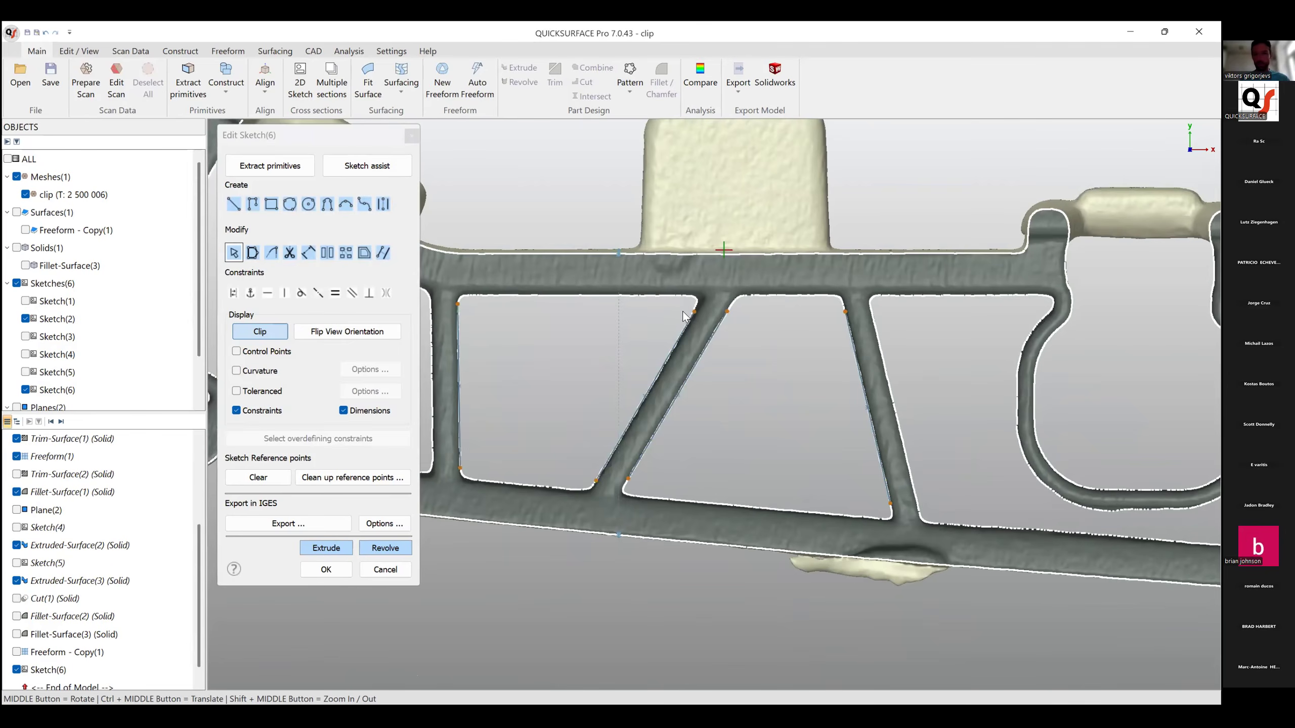
# Show the solid Fillet-Surface(3) behind the sketch and hide the clip mesh.
pyautogui.scroll(-3, 611, 320)
pyautogui.moveTo(613, 324)
pyautogui.keyDown('ctrl'); pyautogui.mouseDown(button='middle')
pyautogui.moveTo(824, 370)
pyautogui.moveTo(692, 372)
pyautogui.moveTo(593, 313)
pyautogui.mouseUp(button='middle'); pyautogui.keyUp('ctrl')
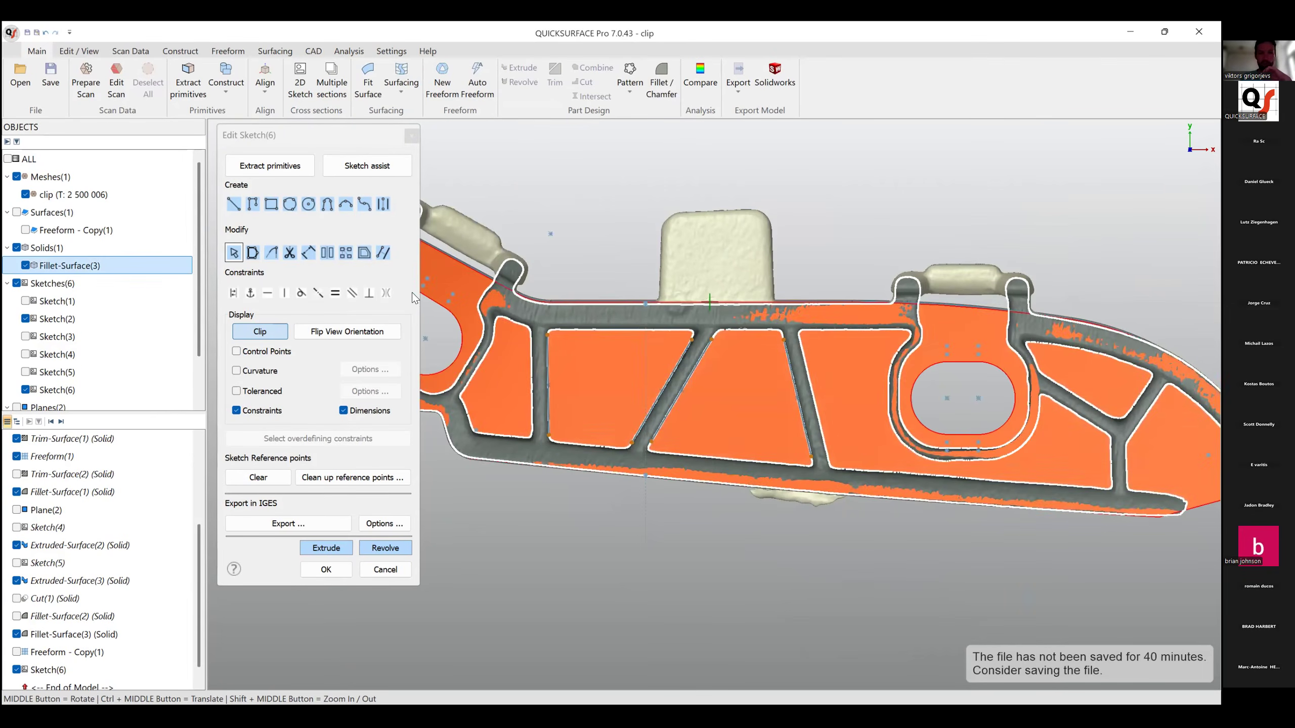
pyautogui.click(25, 195)
# Project the solid's long straight upper edge and its two adjoining lower edges onto the sketch as entities.
pyautogui.scroll(5, 646, 322)
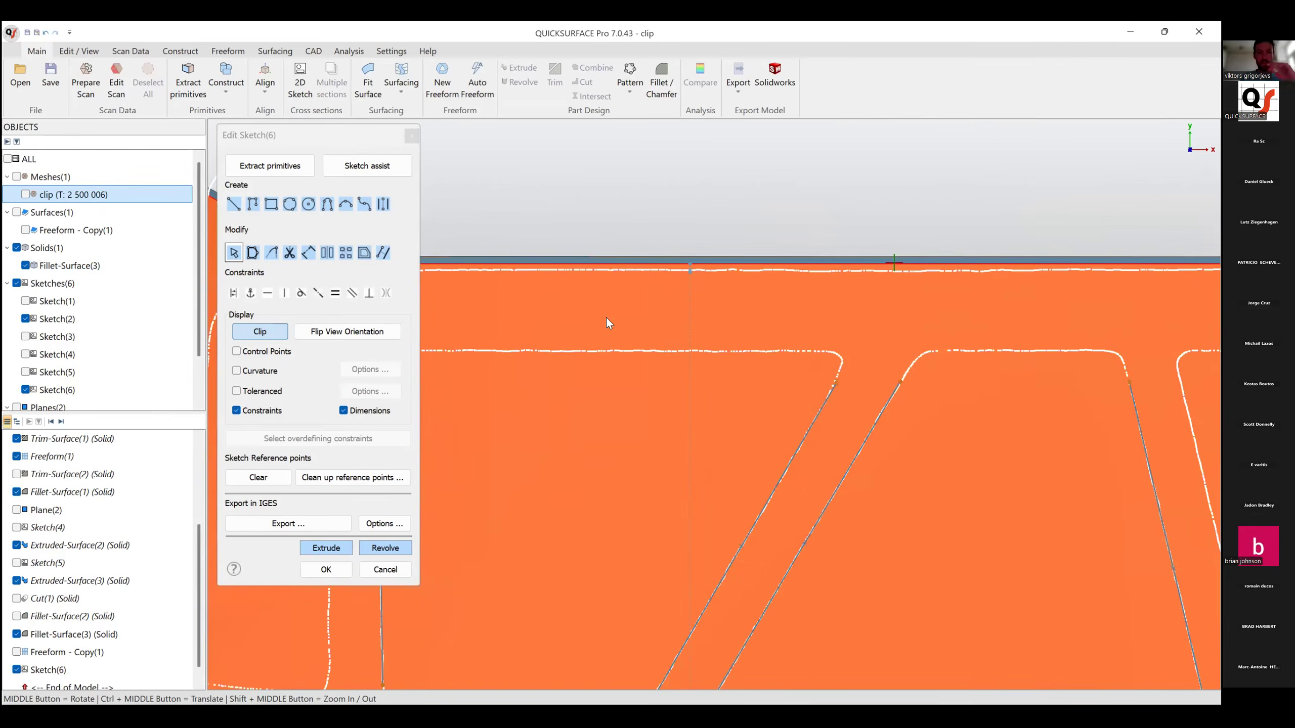
pyautogui.scroll(-2, 584, 317)
pyautogui.click(383, 252)
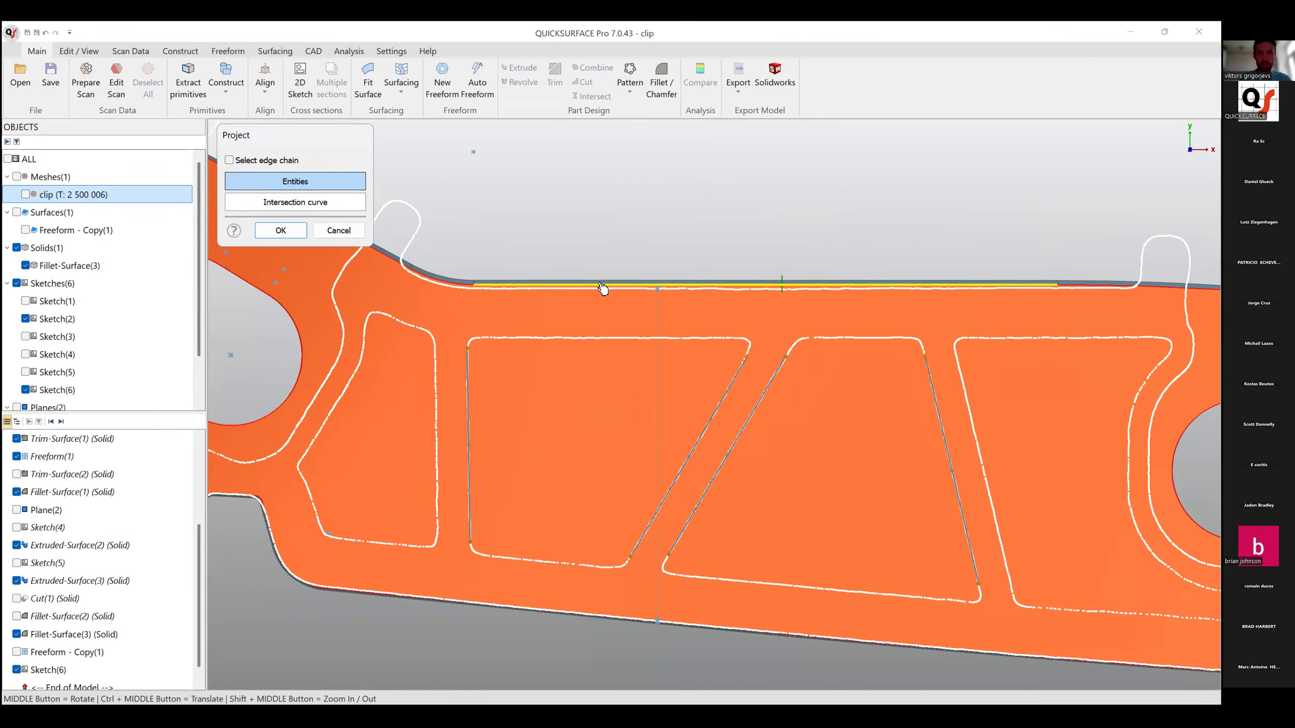
pyautogui.click(601, 285)
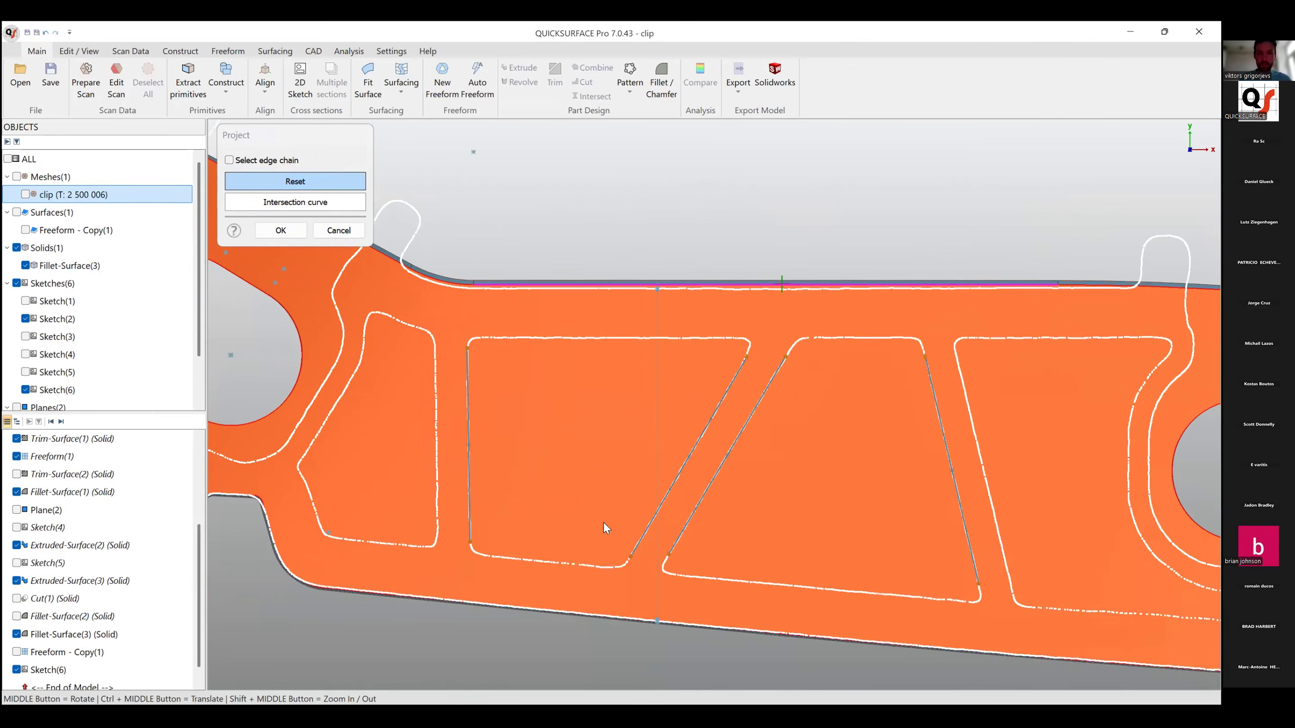
pyautogui.click(533, 612)
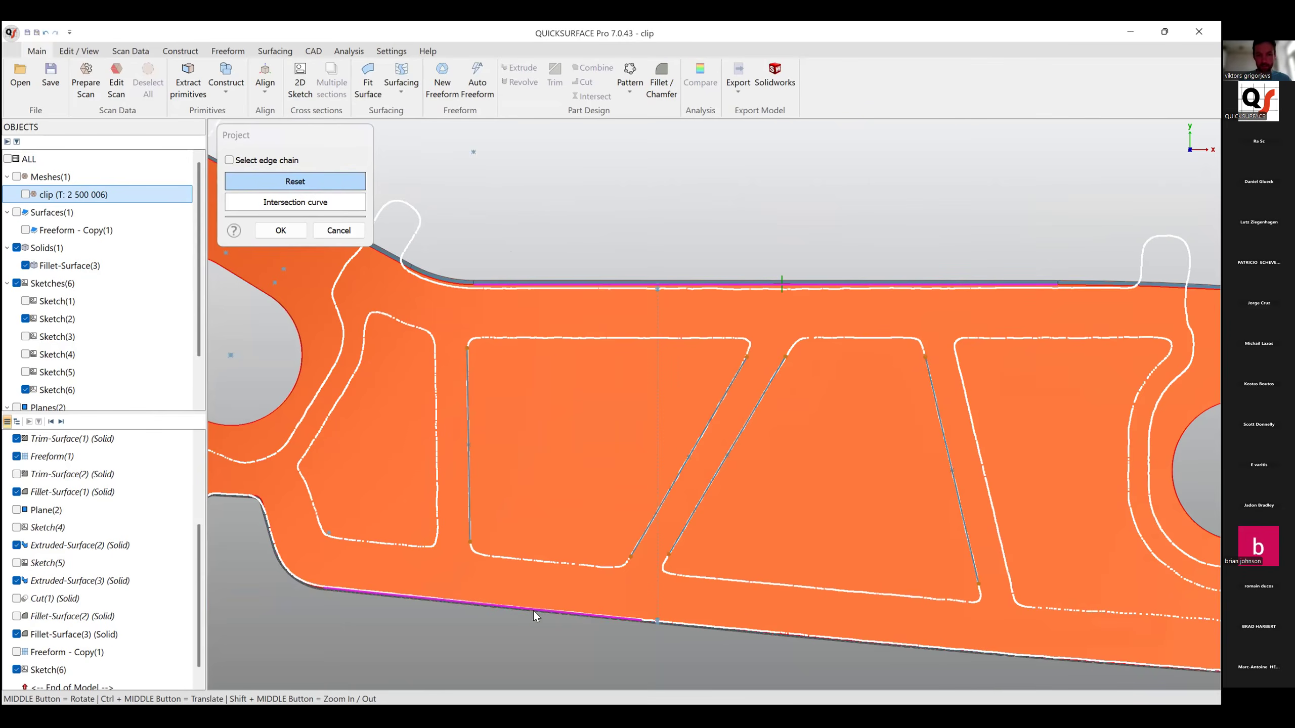
pyautogui.click(676, 628)
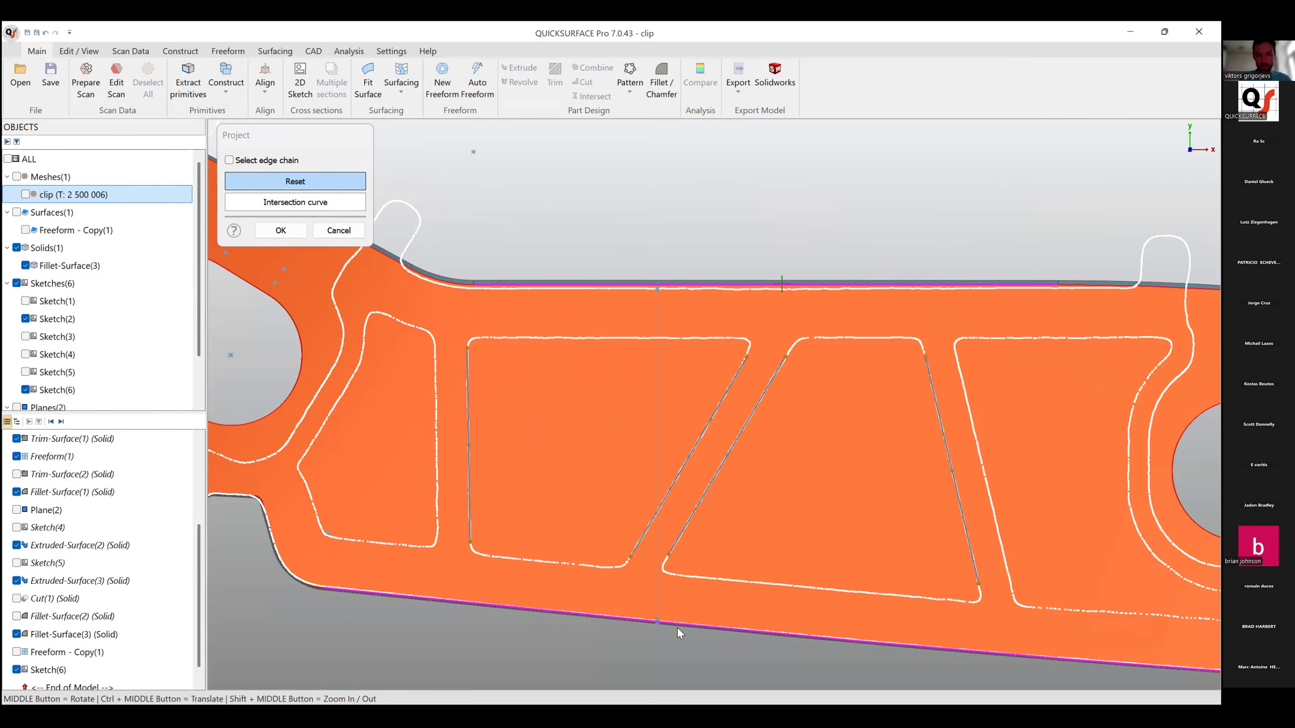
pyautogui.scroll(-5, 677, 627)
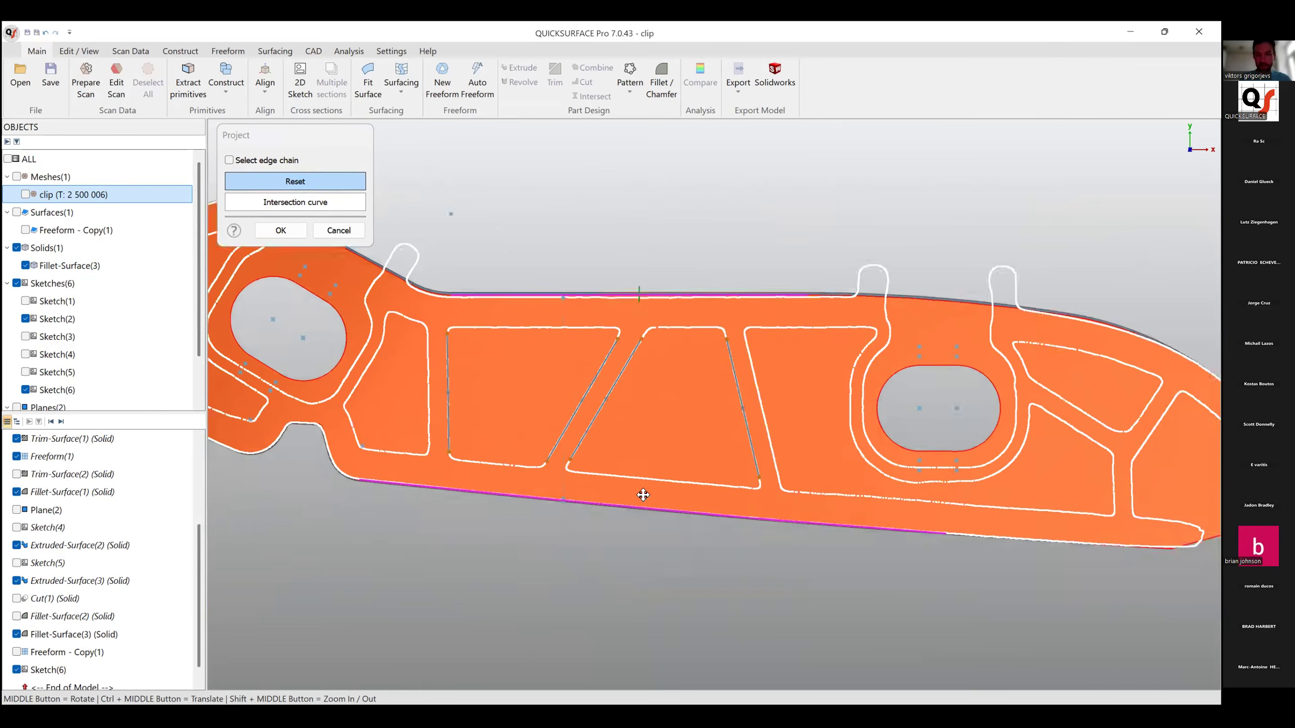
pyautogui.scroll(3, 420, 413)
pyautogui.keyDown('ctrl'); pyautogui.moveTo(420, 413); pyautogui.dragTo(491, 451, button='middle'); pyautogui.keyUp('ctrl')
pyautogui.click(291, 234)
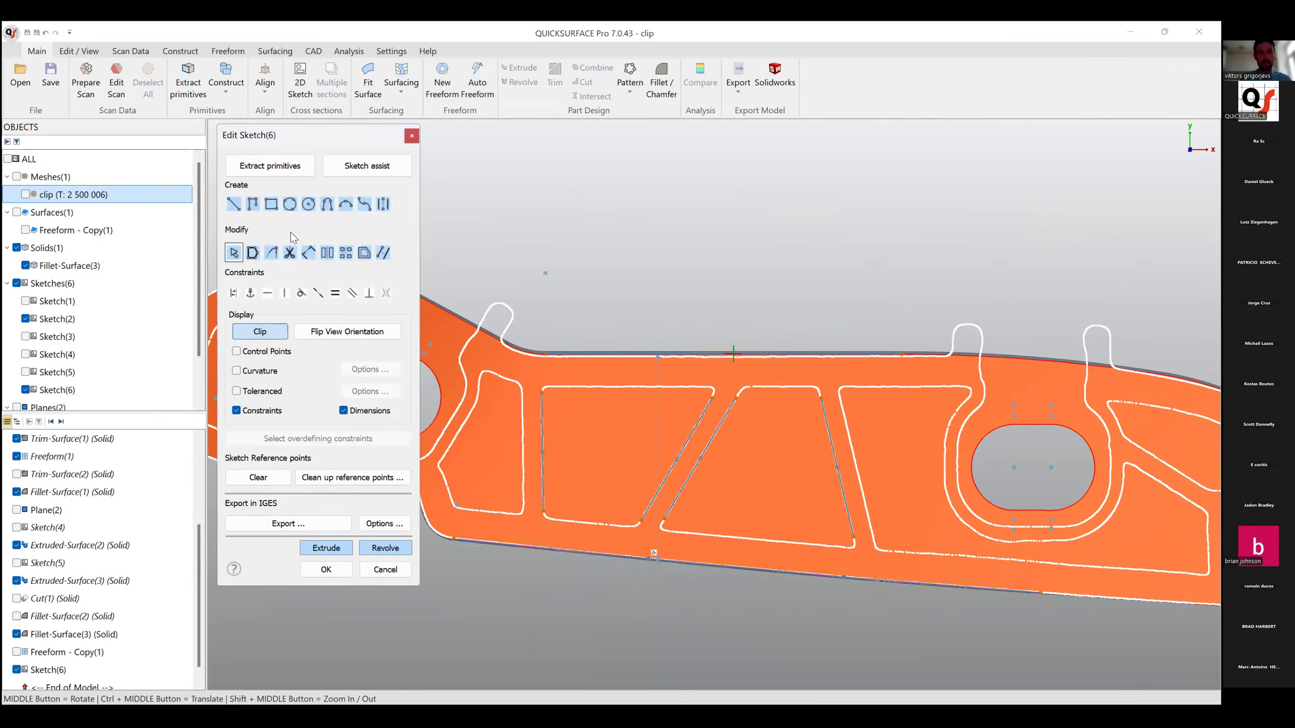
# Hide the solid Fillet-Surface(3) and Sketch(2), leaving the section and the current sketch lines in view.
pyautogui.scroll(2, 625, 566)
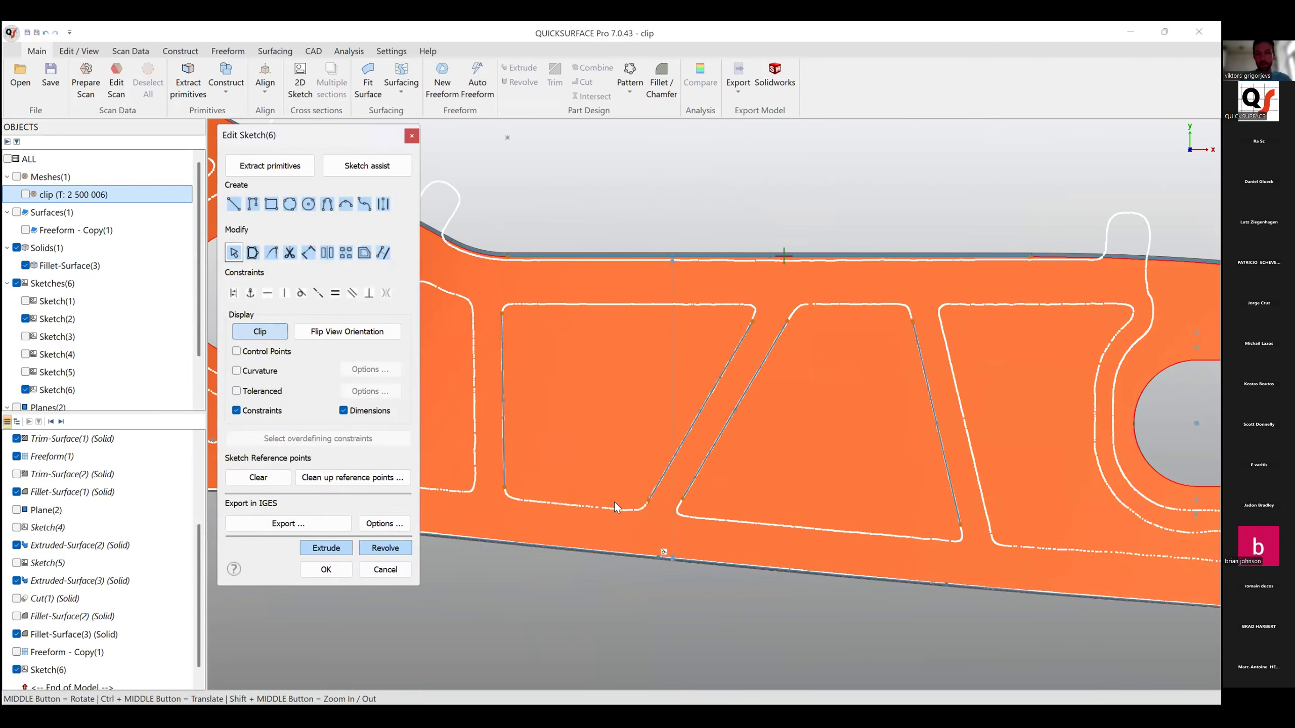
pyautogui.click(24, 265)
pyautogui.scroll(-3, 702, 345)
pyautogui.keyDown('ctrl'); pyautogui.moveTo(810, 394); pyautogui.dragTo(786, 398, button='middle'); pyautogui.keyUp('ctrl')
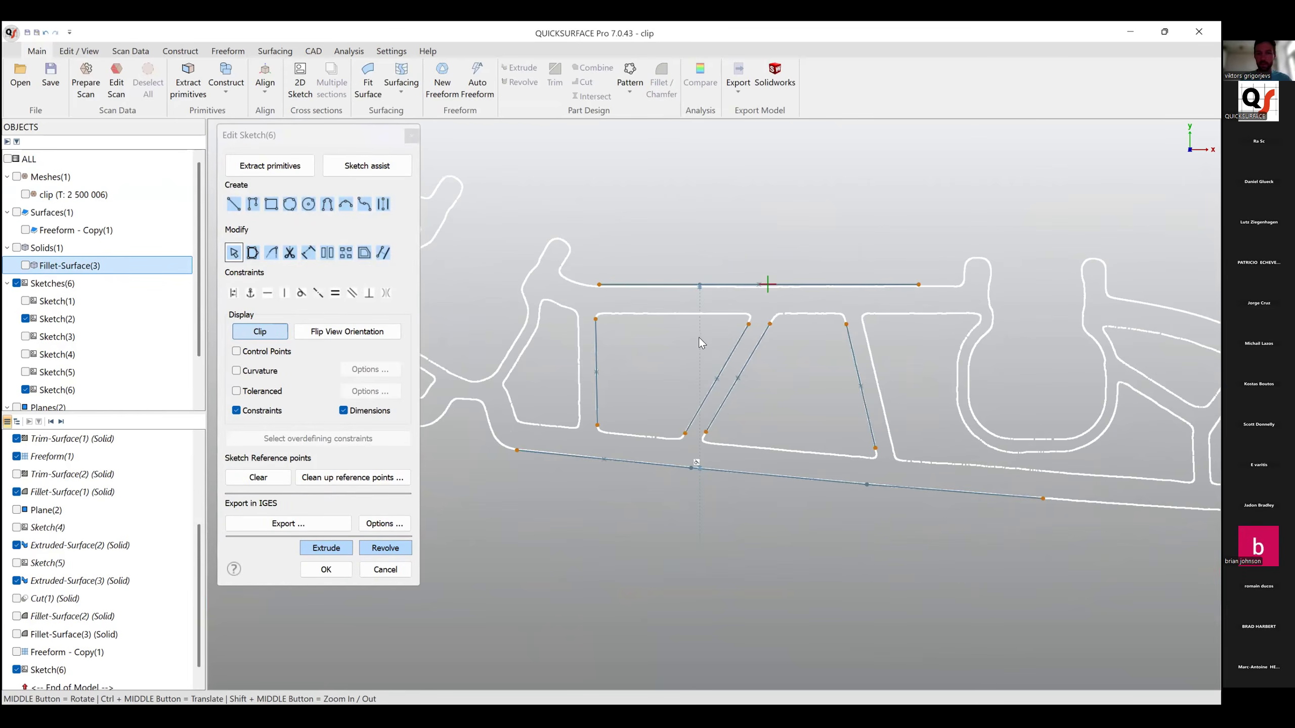
pyautogui.click(25, 319)
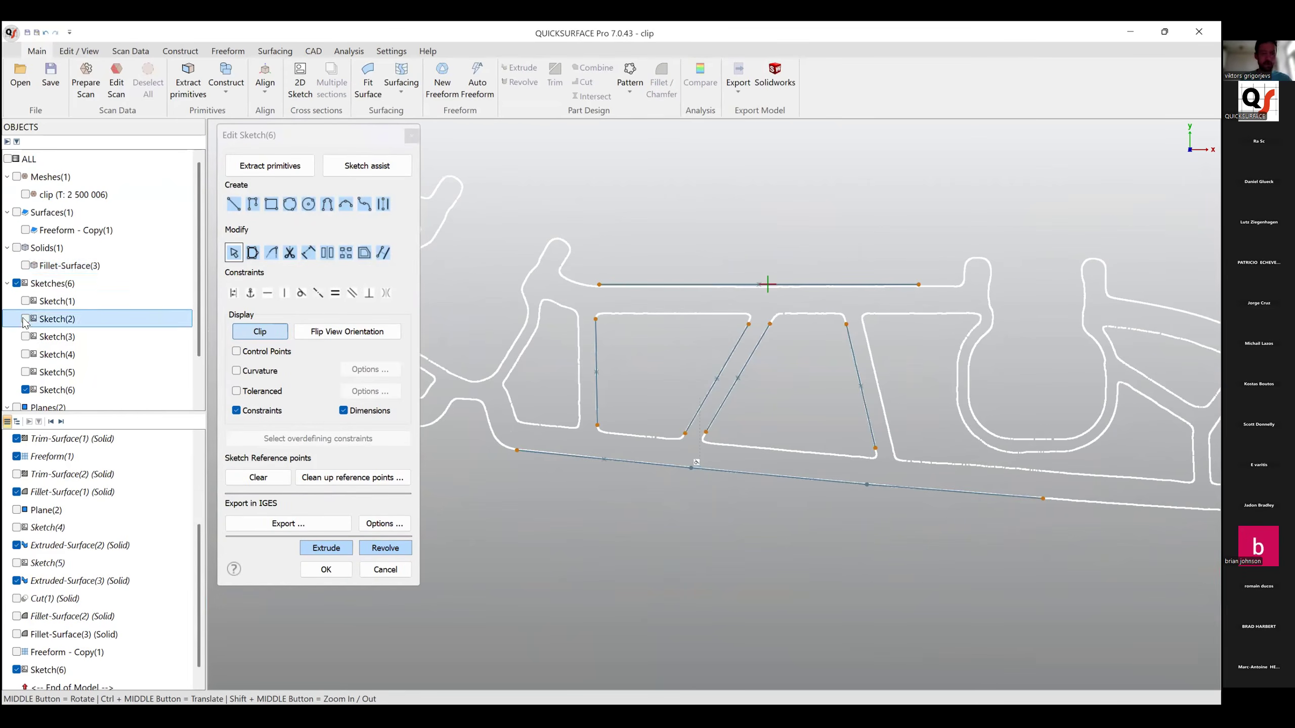
pyautogui.keyDown('ctrl'); pyautogui.moveTo(754, 453); pyautogui.dragTo(735, 481, button='middle'); pyautogui.keyUp('ctrl')
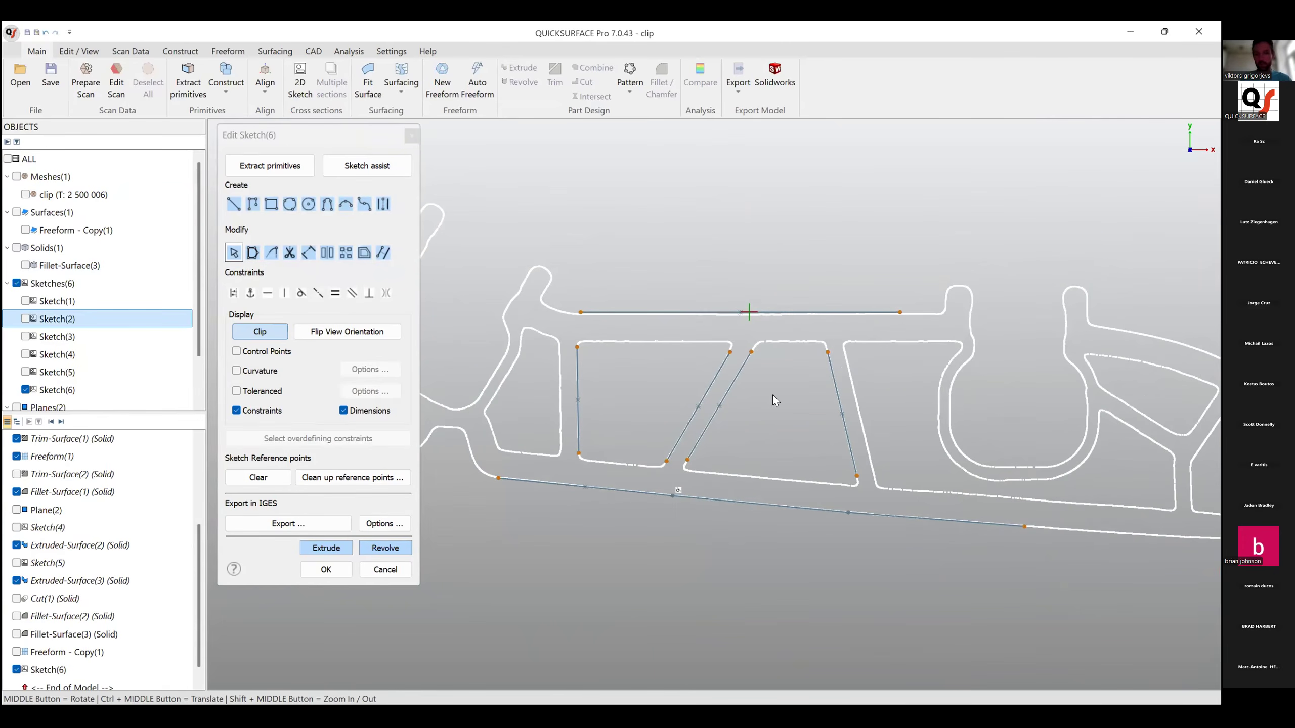
# Offset the projected upper edge line 2.9 mm inward, flipped onto the top side of the pockets.
pyautogui.click(798, 313)
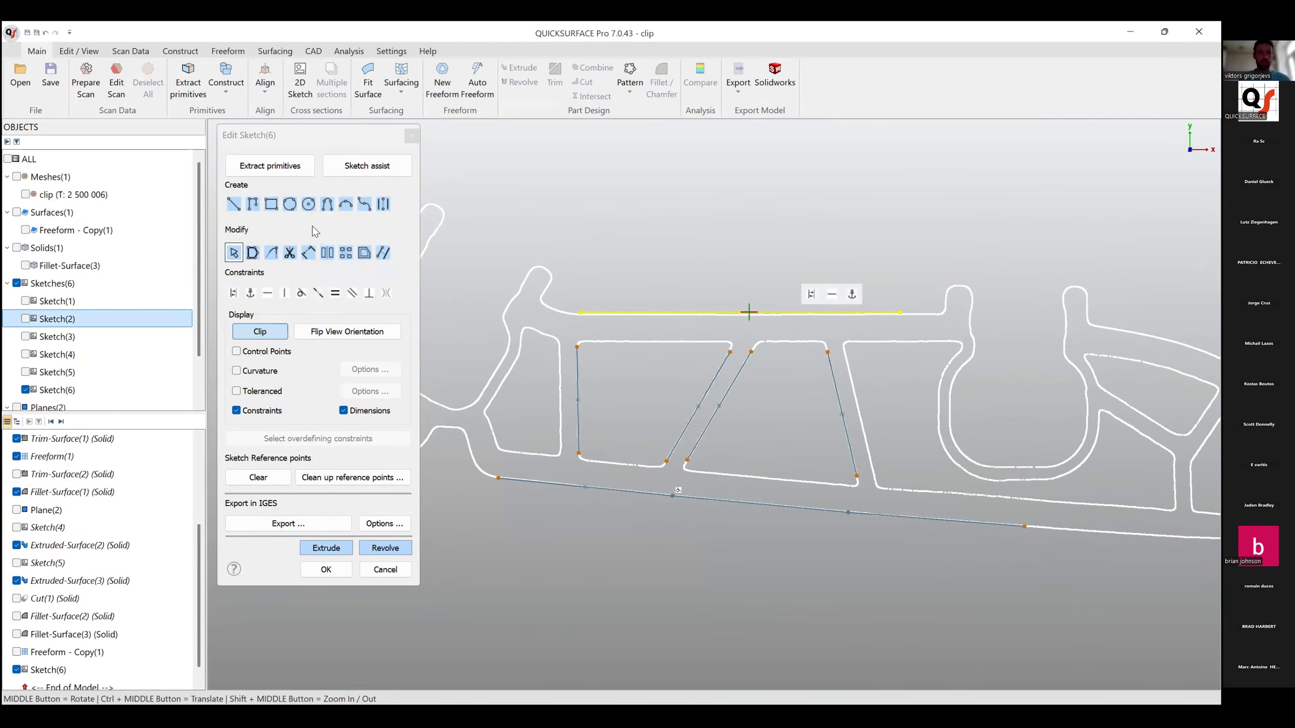
pyautogui.click(252, 252)
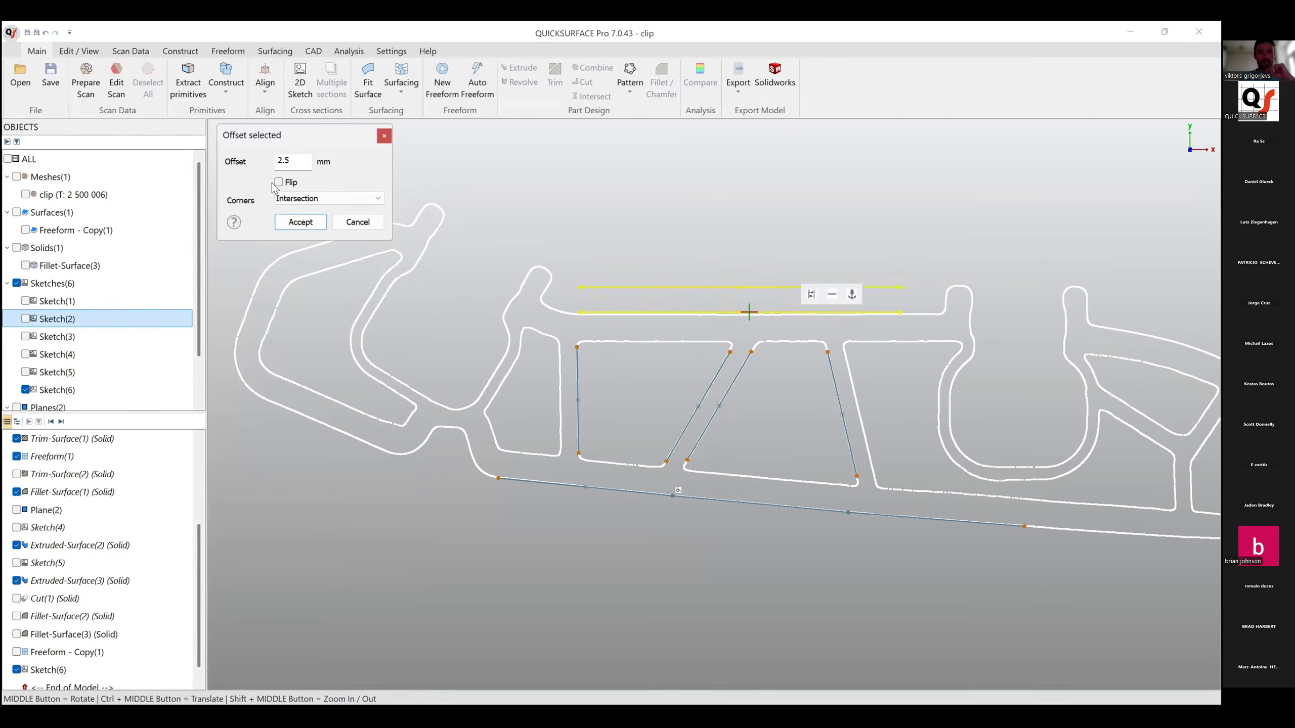
pyautogui.moveTo(259, 166); pyautogui.dragTo(239, 172)
pyautogui.write('2.7')
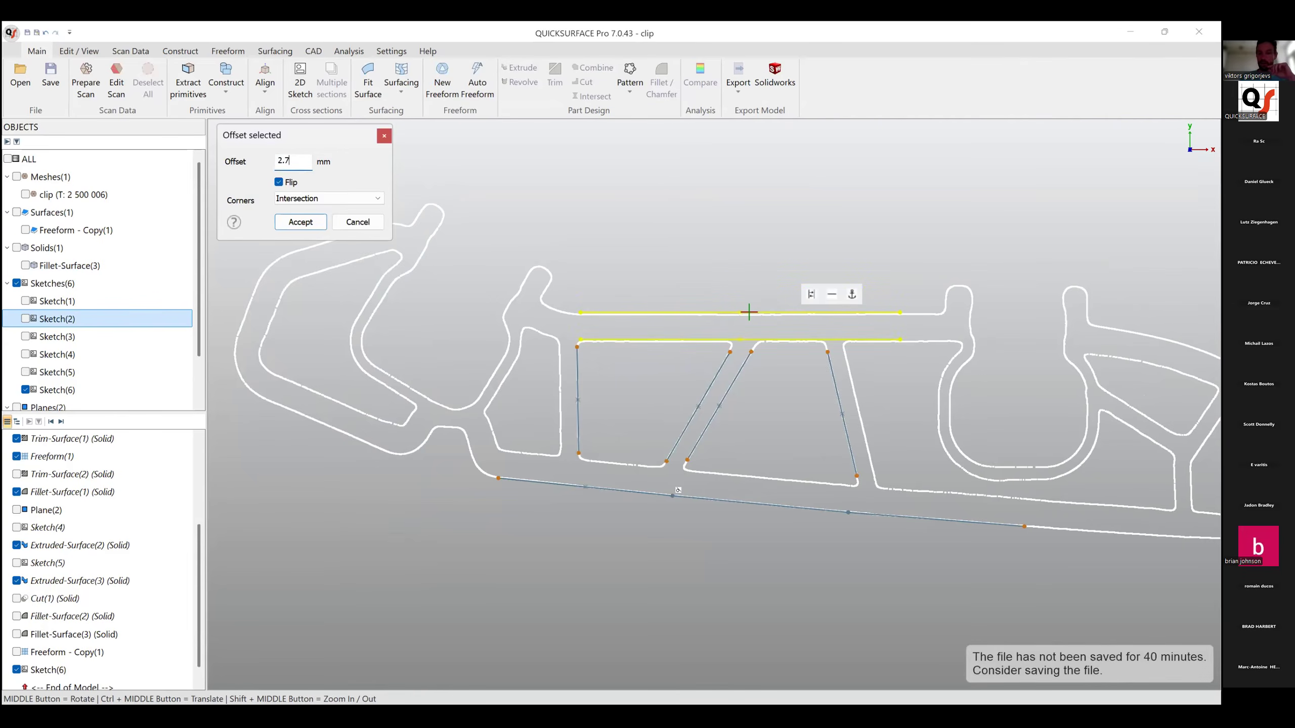
pyautogui.scroll(3, 652, 336)
pyautogui.click(289, 161)
pyautogui.press('BackSpace')
pyautogui.write('8')
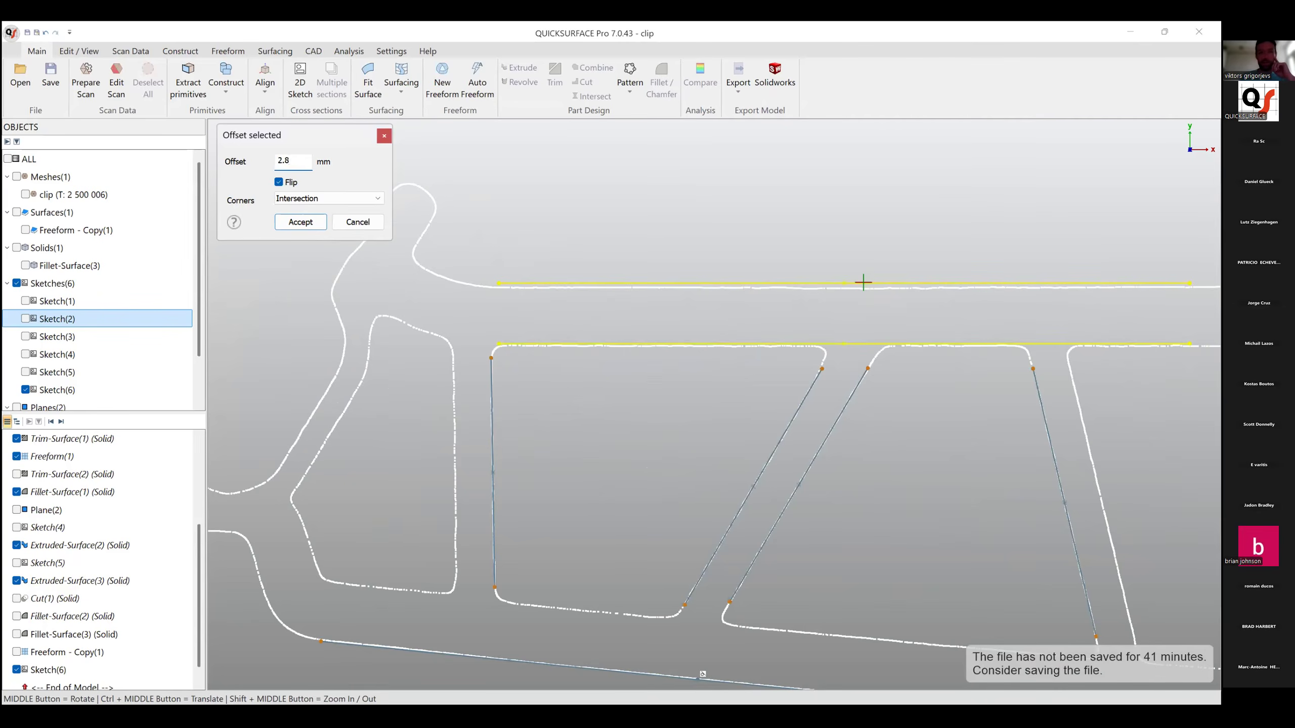
pyautogui.press('BackSpace')
pyautogui.write('9')
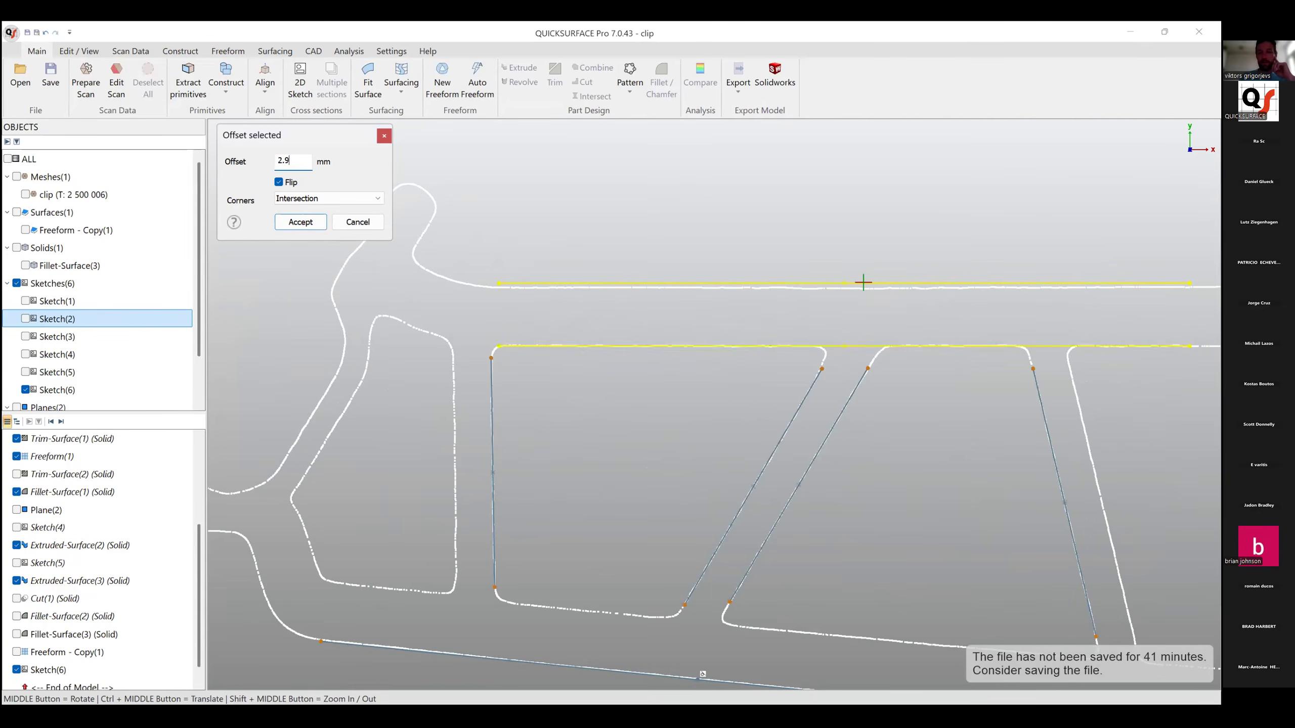
pyautogui.click(301, 222)
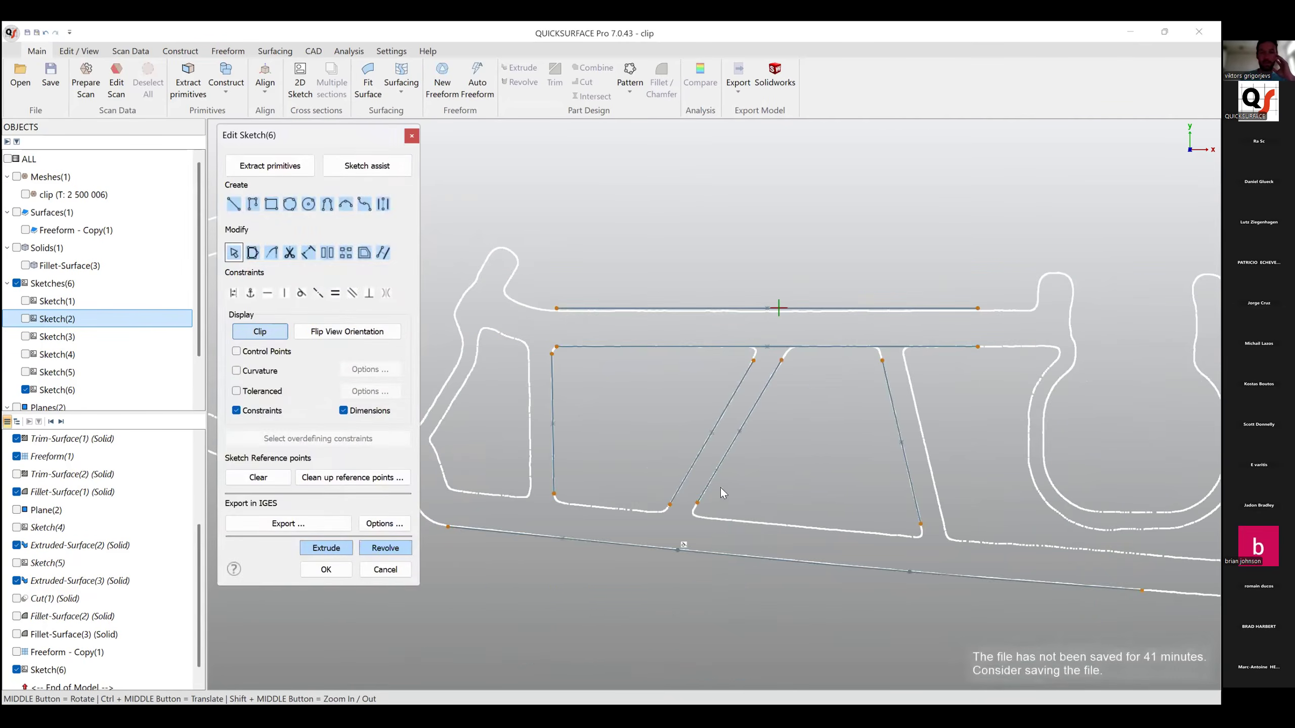
# Offset the projected lower edge lines 2.7 mm inward onto the bottom side of the pockets.
pyautogui.click(734, 557)
pyautogui.click(365, 254)
pyautogui.click(300, 163)
pyautogui.press('BackSpace')
pyautogui.write('8')
pyautogui.press('BackSpace')
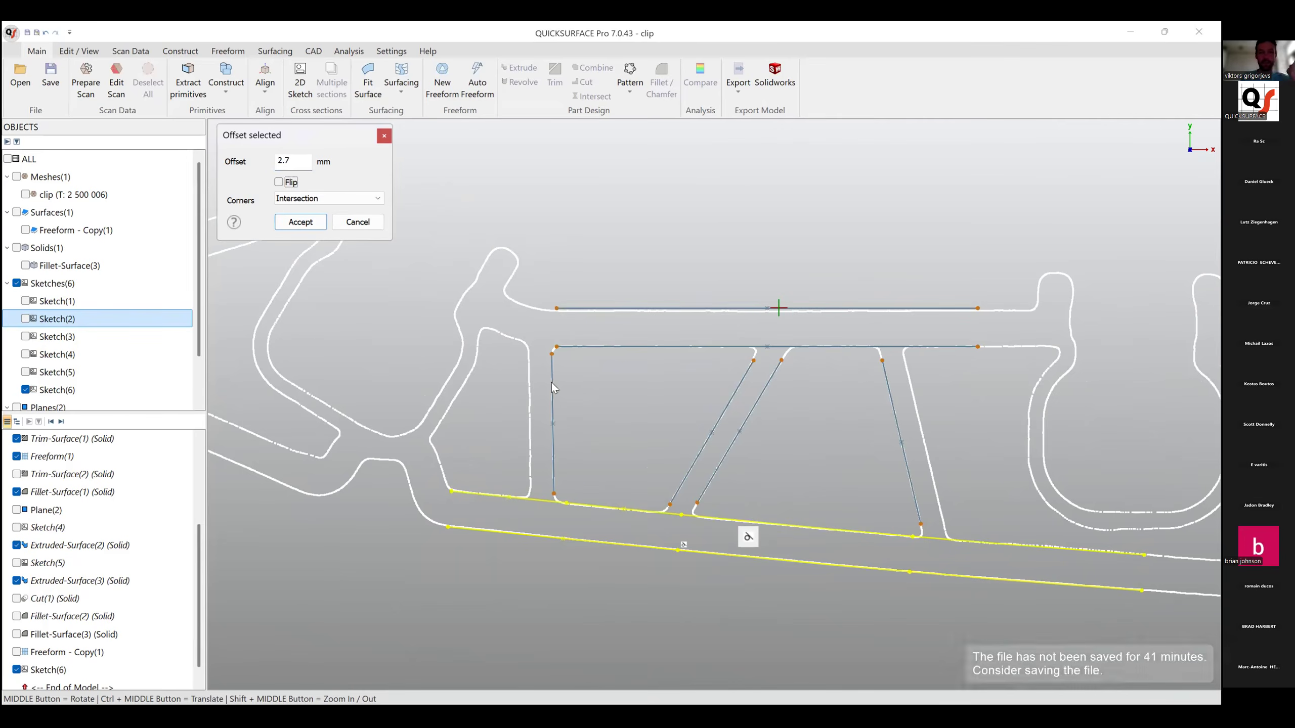
pyautogui.click(301, 222)
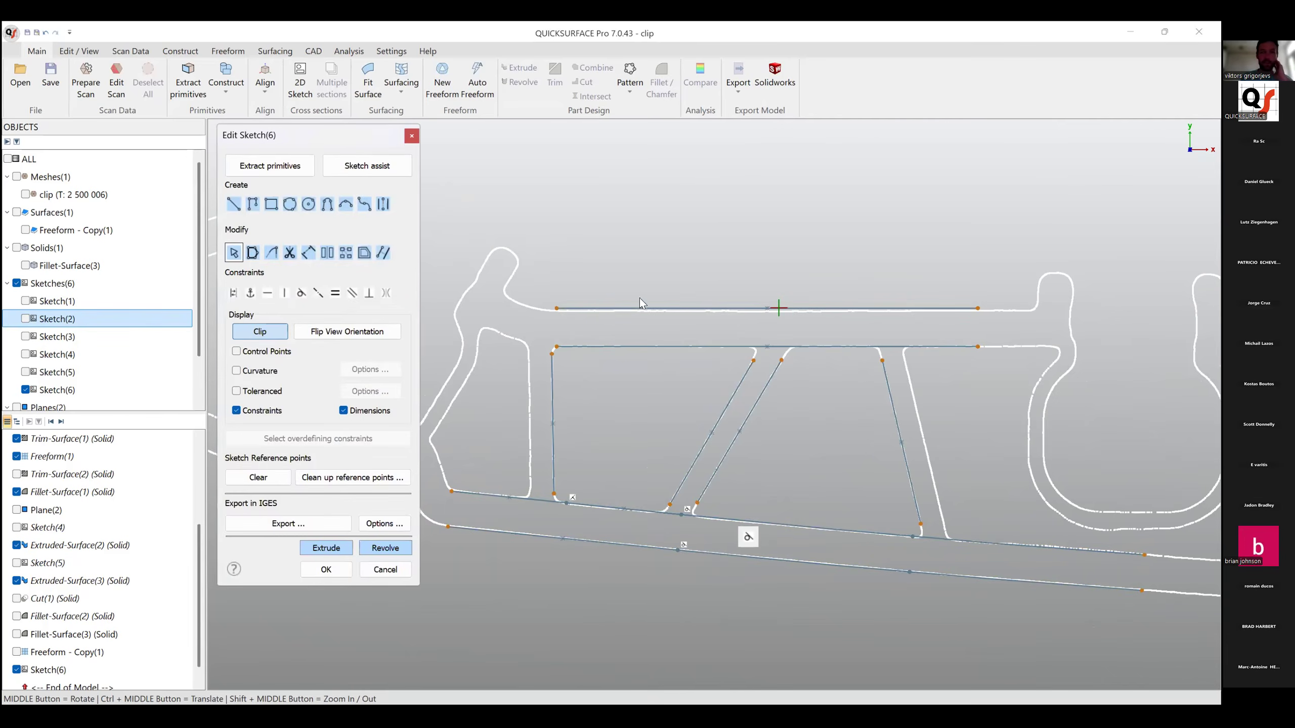
# Delete the original projected upper and lower edge lines, keeping only their offset copies.
pyautogui.click(662, 307)
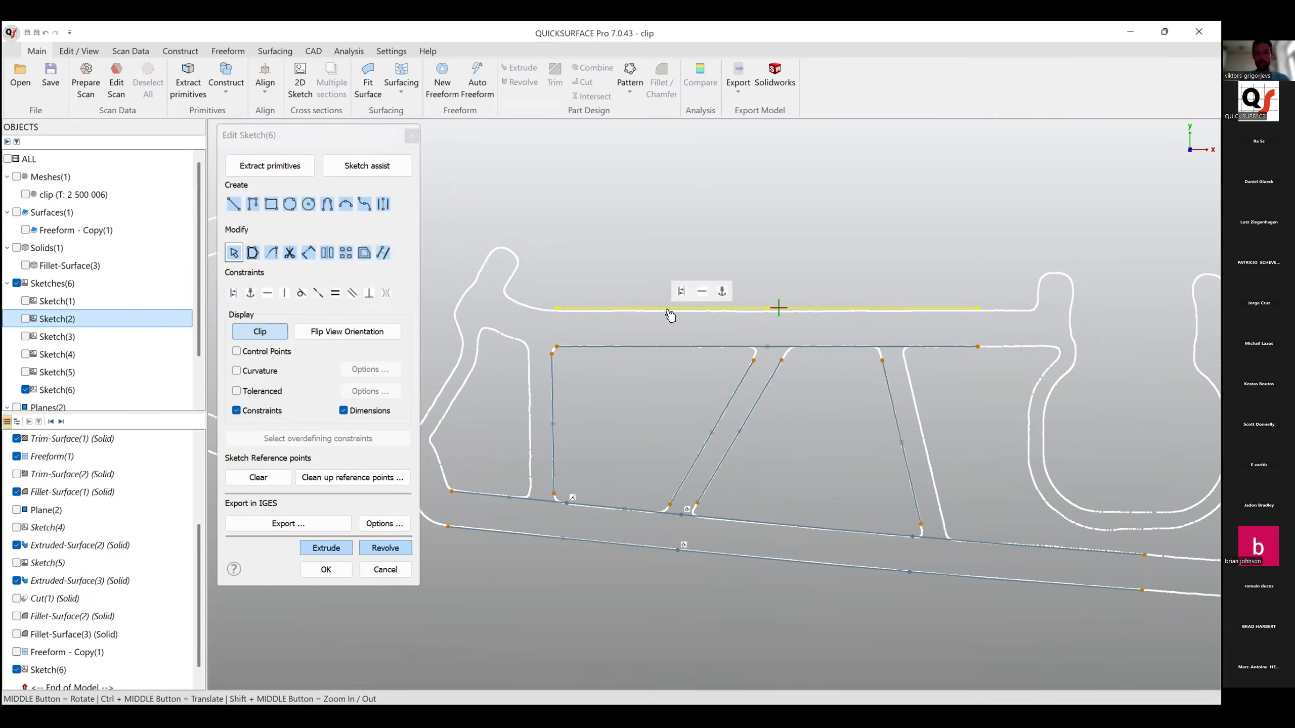
pyautogui.click(669, 329)
pyautogui.click(654, 553)
pyautogui.press('Delete')
# Join the end points of the offset lines and the two outer rib lines into the four corners of a closed profile.
pyautogui.keyDown('ctrl'); pyautogui.moveTo(998, 558); pyautogui.dragTo(830, 444, button='middle'); pyautogui.keyUp('ctrl')
pyautogui.scroll(4, 830, 444)
pyautogui.moveTo(775, 372)
pyautogui.mouseDown()
pyautogui.moveTo(712, 396)
pyautogui.moveTo(741, 444)
pyautogui.mouseUp()
pyautogui.keyDown('ctrl'); pyautogui.moveTo(619, 200); pyautogui.dragTo(889, 282, button='middle'); pyautogui.keyUp('ctrl')
pyautogui.moveTo(842, 276); pyautogui.dragTo(723, 357)
pyautogui.keyDown('ctrl'); pyautogui.moveTo(737, 429); pyautogui.dragTo(1094, 422, button='middle'); pyautogui.keyUp('ctrl')
pyautogui.moveTo(604, 283); pyautogui.dragTo(606, 296)
pyautogui.moveTo(637, 526)
pyautogui.mouseDown()
pyautogui.moveTo(406, 495)
pyautogui.moveTo(495, 569)
pyautogui.mouseUp()
pyautogui.scroll(4, 642, 566)
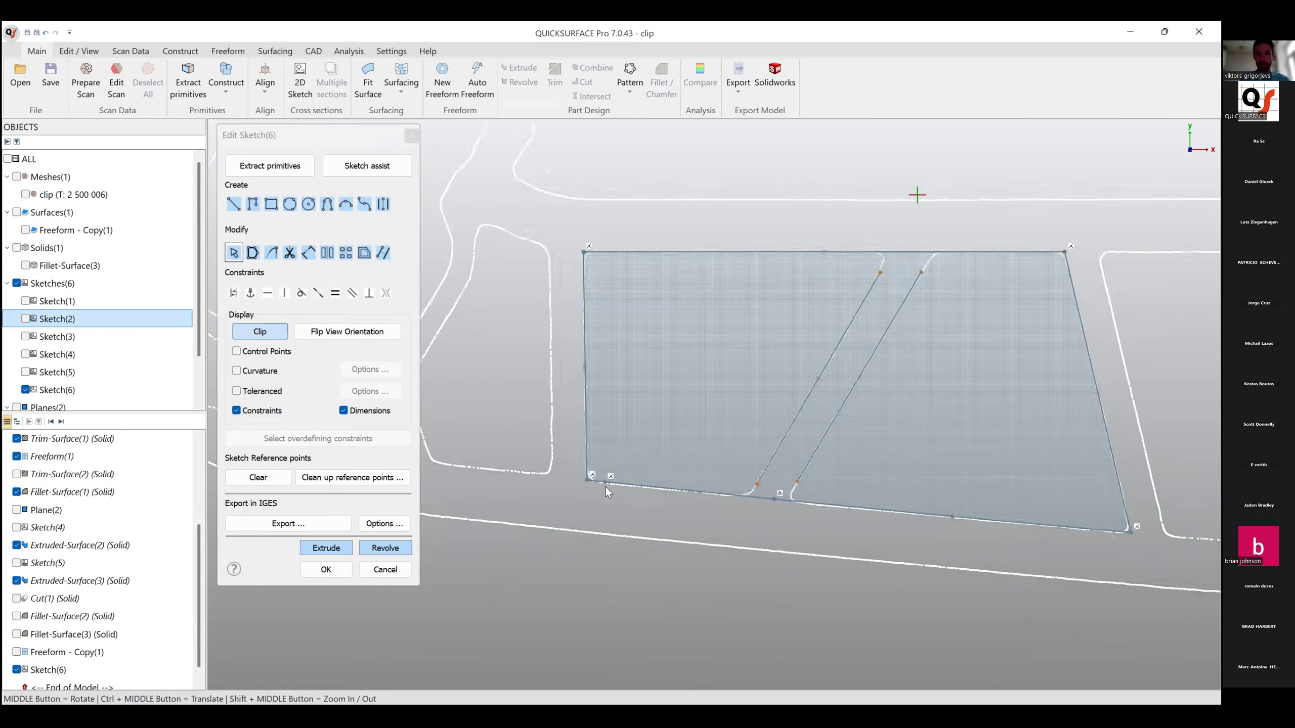
# Extend the two diagonal rib lines to meet the upper and lower offset lines.
pyautogui.scroll(-6, 657, 542)
pyautogui.scroll(2, 694, 377)
pyautogui.moveTo(688, 386); pyautogui.dragTo(701, 364)
pyautogui.moveTo(612, 528)
pyautogui.mouseDown()
pyautogui.moveTo(596, 544)
pyautogui.moveTo(622, 544)
pyautogui.mouseUp()
pyautogui.moveTo(717, 385); pyautogui.dragTo(732, 359)
# Trim the upper and lower line segments between the diagonal rib lines to leave two separate closed pocket profiles.
pyautogui.click(289, 252)
pyautogui.scroll(3, 731, 349)
pyautogui.click(788, 360)
pyautogui.click(718, 368)
pyautogui.scroll(-4, 753, 413)
pyautogui.scroll(4, 759, 413)
pyautogui.click(789, 332)
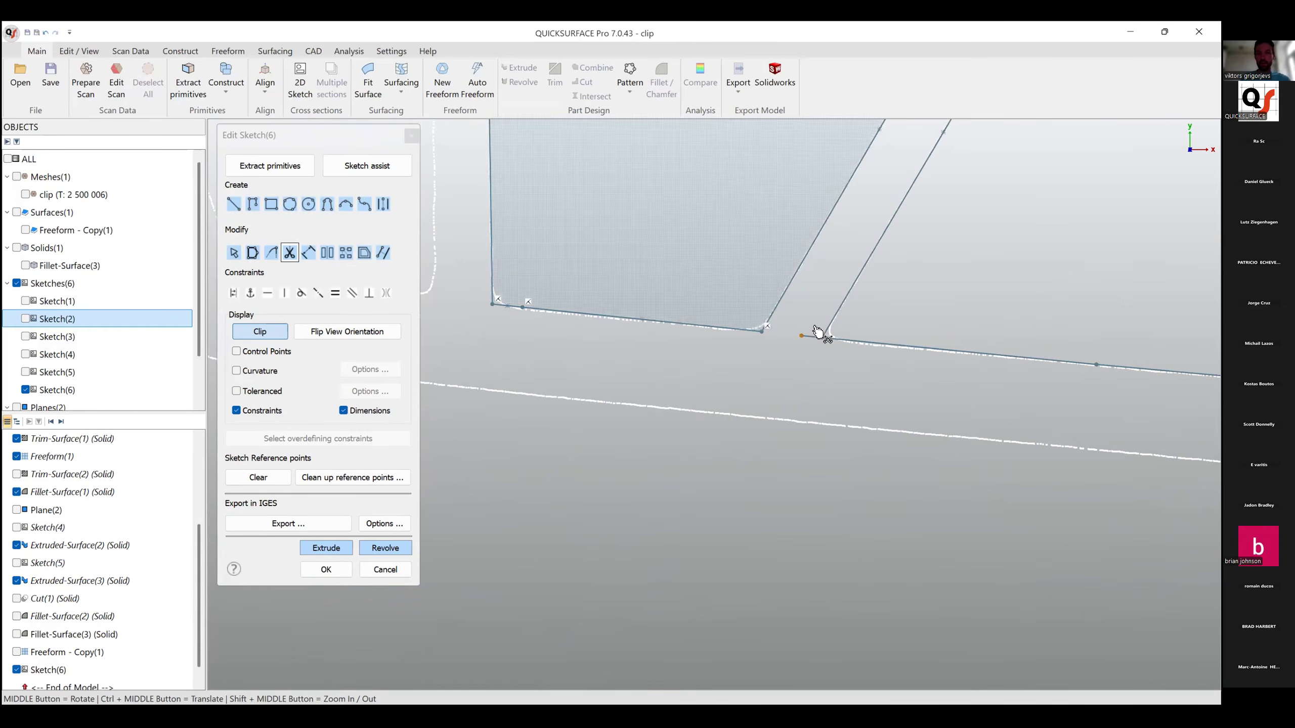
pyautogui.click(813, 337)
pyautogui.scroll(-4, 805, 387)
pyautogui.scroll(4, 805, 392)
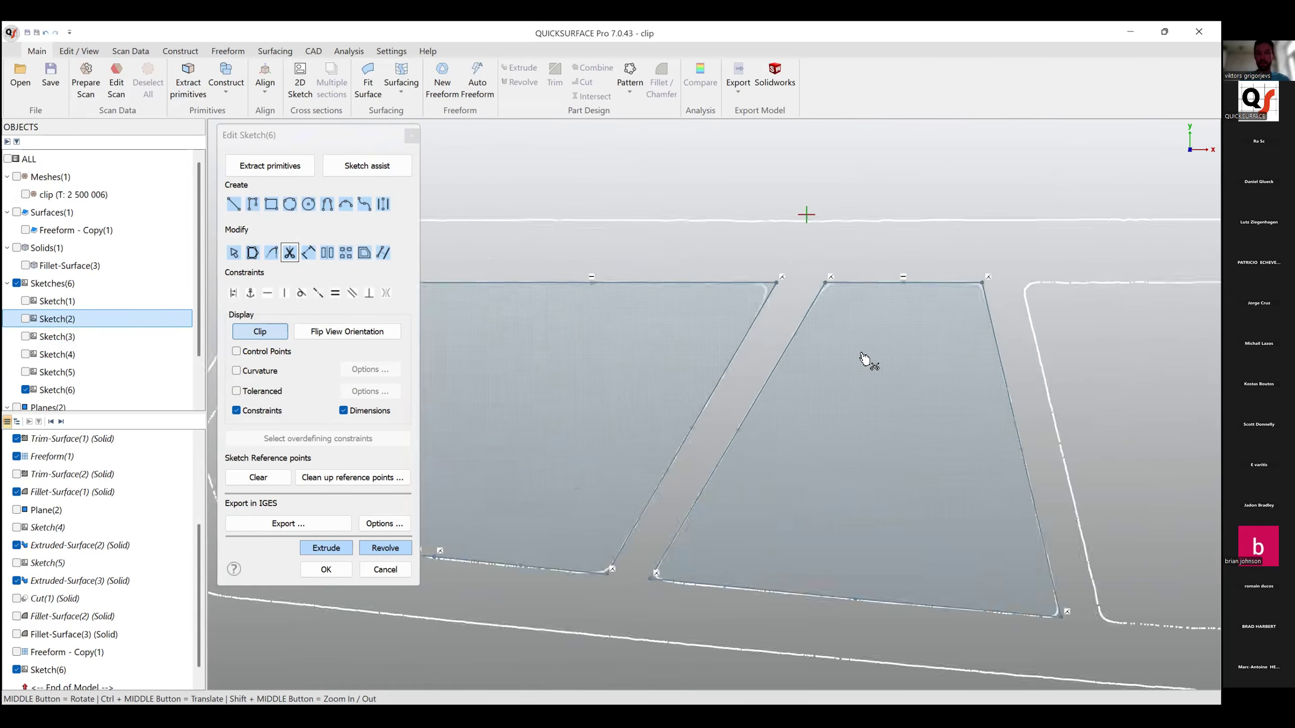
# Examine the two closed pocket profiles against the surrounding clip section.
pyautogui.scroll(-3, 862, 354)
pyautogui.keyDown('ctrl'); pyautogui.moveTo(761, 379); pyautogui.dragTo(894, 388, button='middle'); pyautogui.keyUp('ctrl')
pyautogui.scroll(-3, 793, 387)
pyautogui.keyDown('ctrl'); pyautogui.moveTo(794, 404); pyautogui.dragTo(811, 417, button='middle'); pyautogui.keyUp('ctrl')
pyautogui.scroll(2, 816, 417)
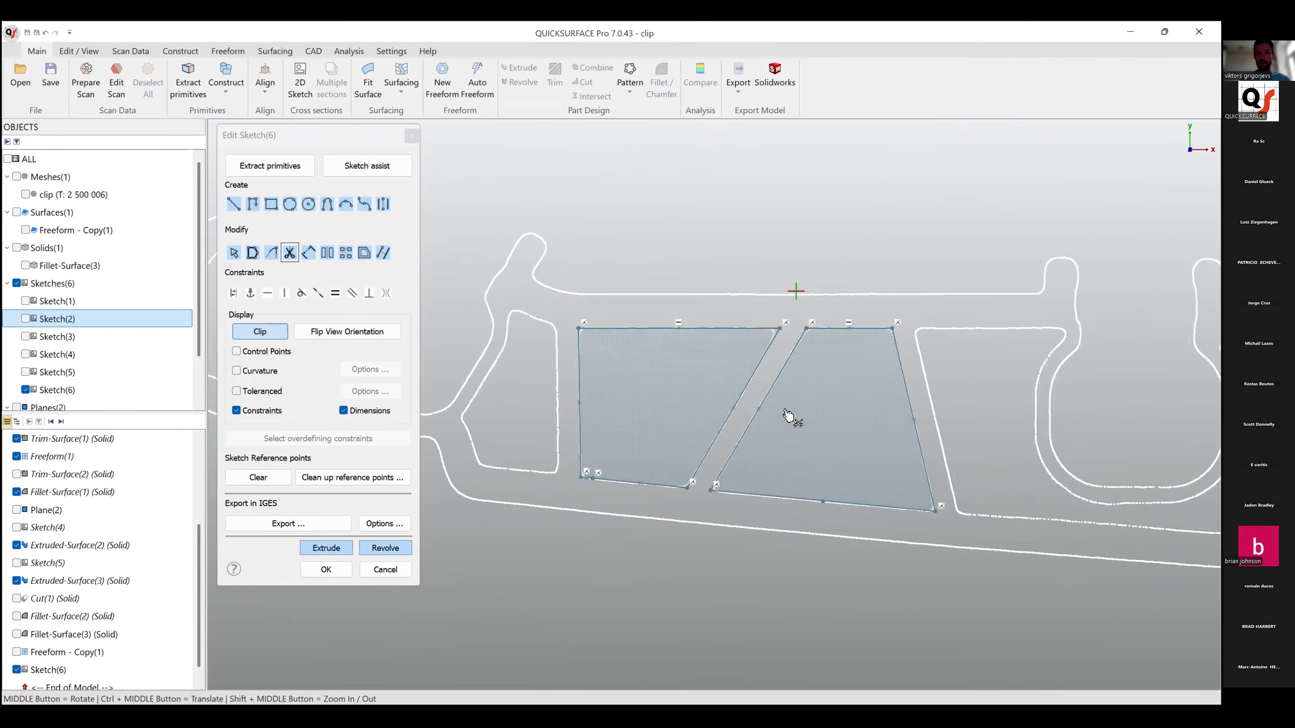
pyautogui.moveTo(974, 451)
pyautogui.keyDown('ctrl'); pyautogui.mouseDown(button='middle')
pyautogui.moveTo(982, 444)
pyautogui.moveTo(673, 406)
pyautogui.mouseUp(button='middle'); pyautogui.keyUp('ctrl')
pyautogui.keyDown('ctrl'); pyautogui.moveTo(476, 383); pyautogui.dragTo(867, 427, button='middle'); pyautogui.keyUp('ctrl')
pyautogui.scroll(-3, 754, 417)
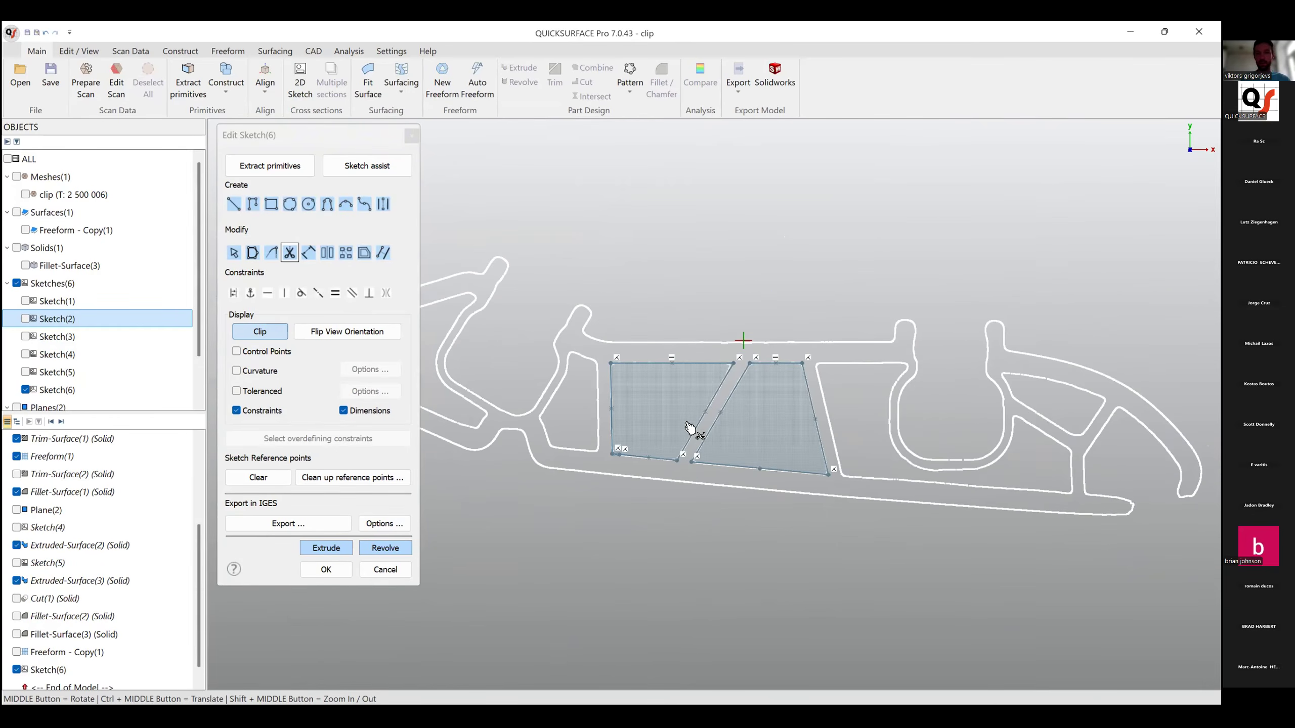
pyautogui.scroll(2, 694, 433)
pyautogui.moveTo(717, 437)
pyautogui.keyDown('ctrl'); pyautogui.mouseDown(button='middle')
pyautogui.moveTo(924, 445)
pyautogui.moveTo(766, 418)
pyautogui.mouseUp(button='middle'); pyautogui.keyUp('ctrl')
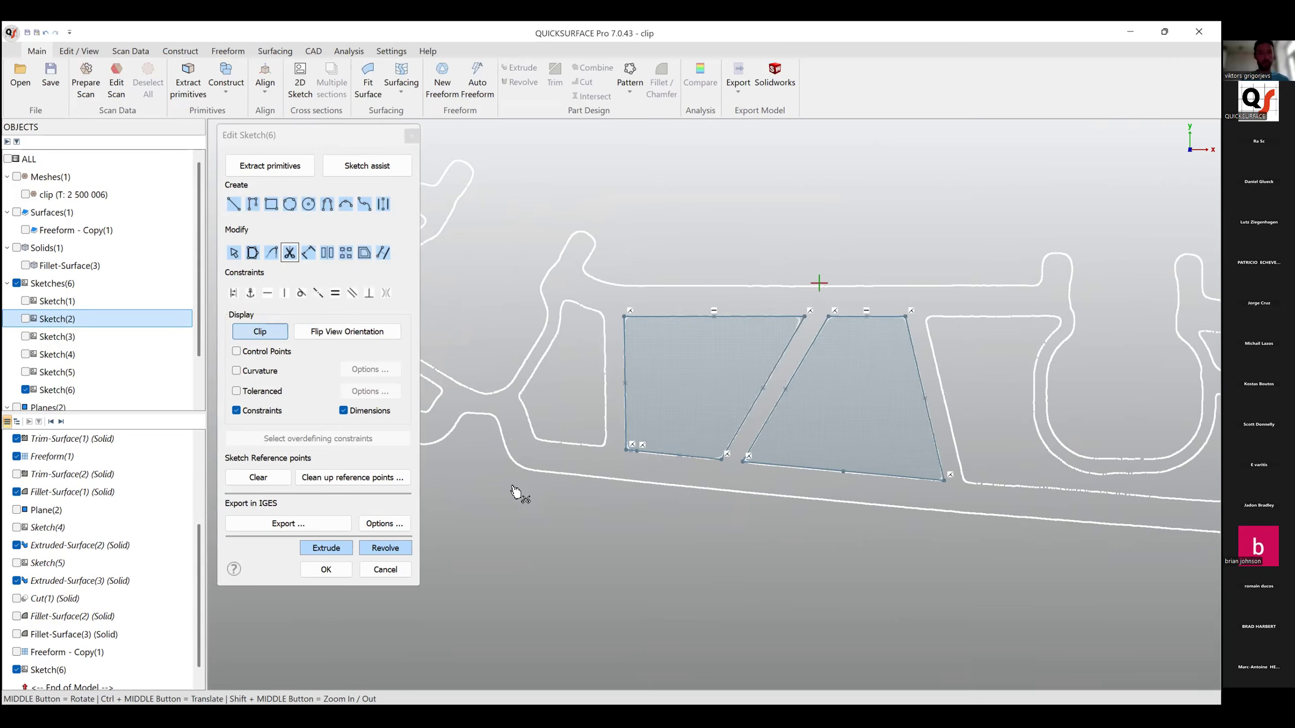
# Extrude both pocket profiles two-sided through the clip body as a new solid, about 8.45 mm one way and 12.48 mm the other.
pyautogui.click(326, 549)
pyautogui.keyDown('ctrl'); pyautogui.moveTo(672, 480); pyautogui.dragTo(550, 475, button='middle'); pyautogui.keyUp('ctrl')
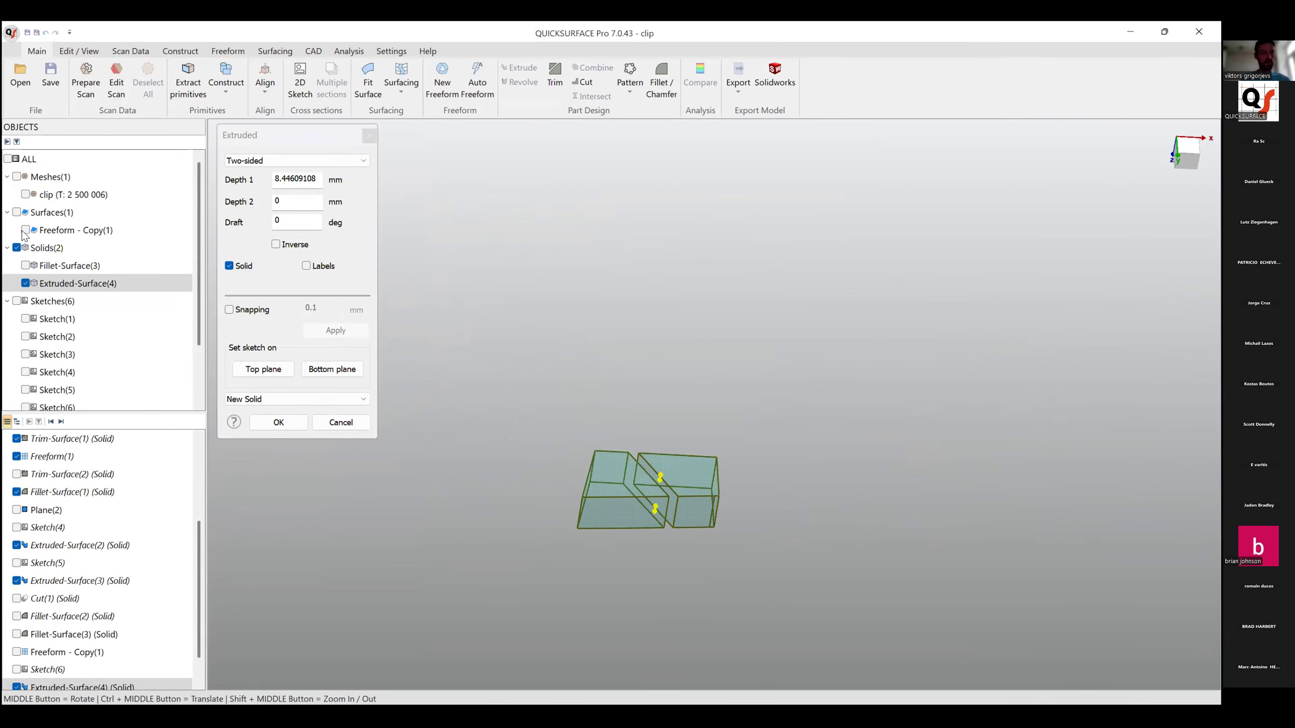
pyautogui.click(24, 265)
pyautogui.moveTo(602, 367); pyautogui.dragTo(661, 480, button='middle')
pyautogui.moveTo(661, 480); pyautogui.dragTo(665, 410)
pyautogui.moveTo(665, 411); pyautogui.dragTo(663, 448, button='middle')
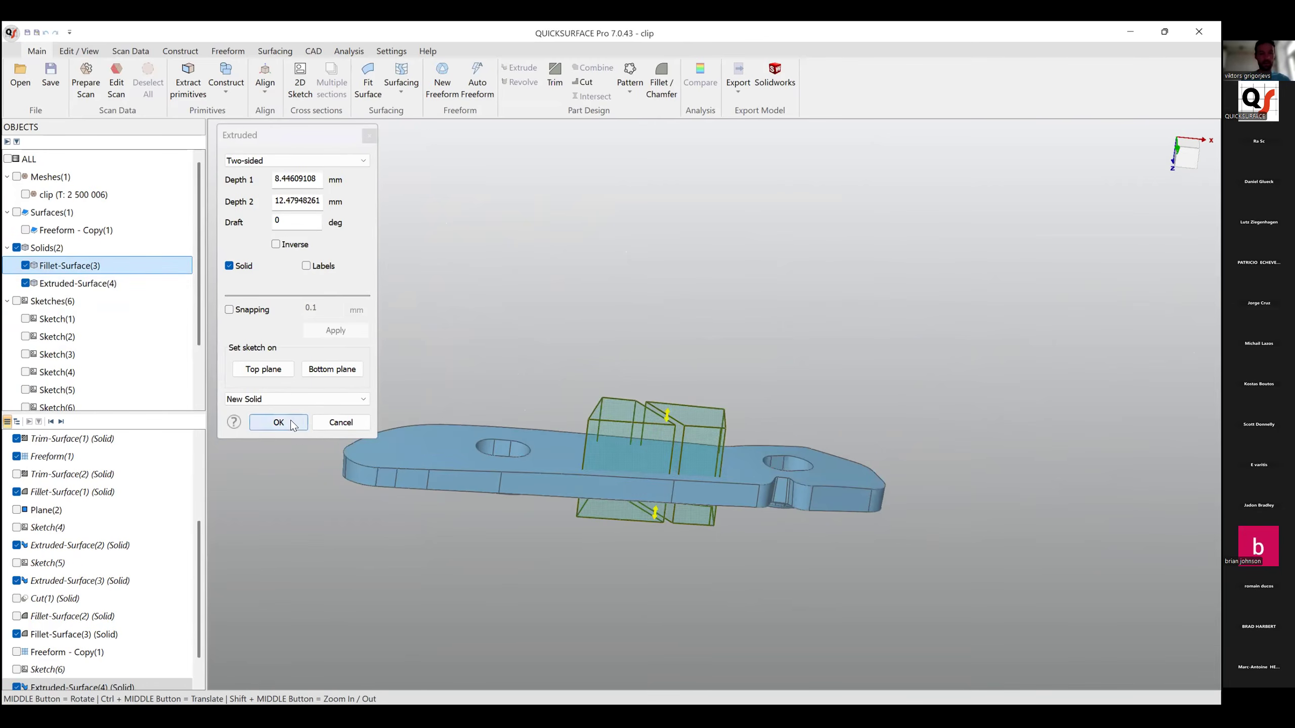
pyautogui.click(278, 422)
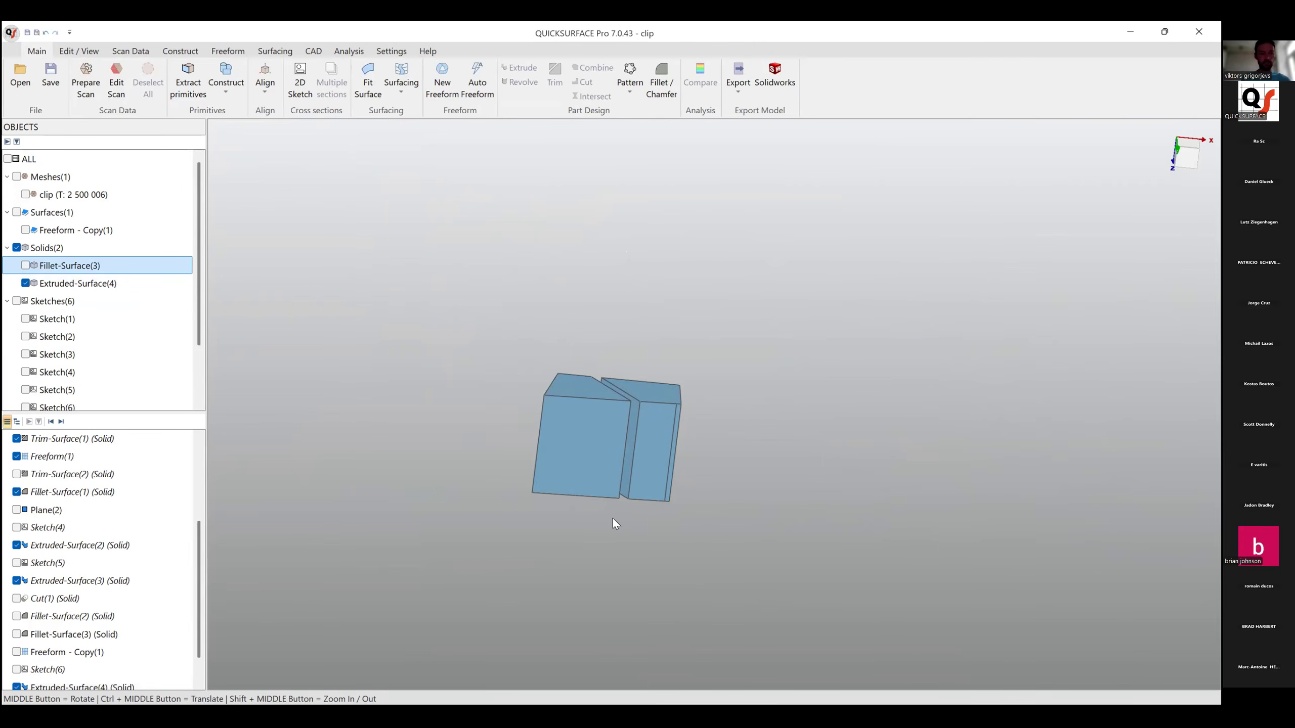
# Show Freeform - Copy(1) and trim the extruded pocket blocks with it, keeping their portion on the +Z side.
pyautogui.scroll(-1, 74, 593)
pyautogui.scroll(-1, 52, 363)
pyautogui.scroll(1, 29, 303)
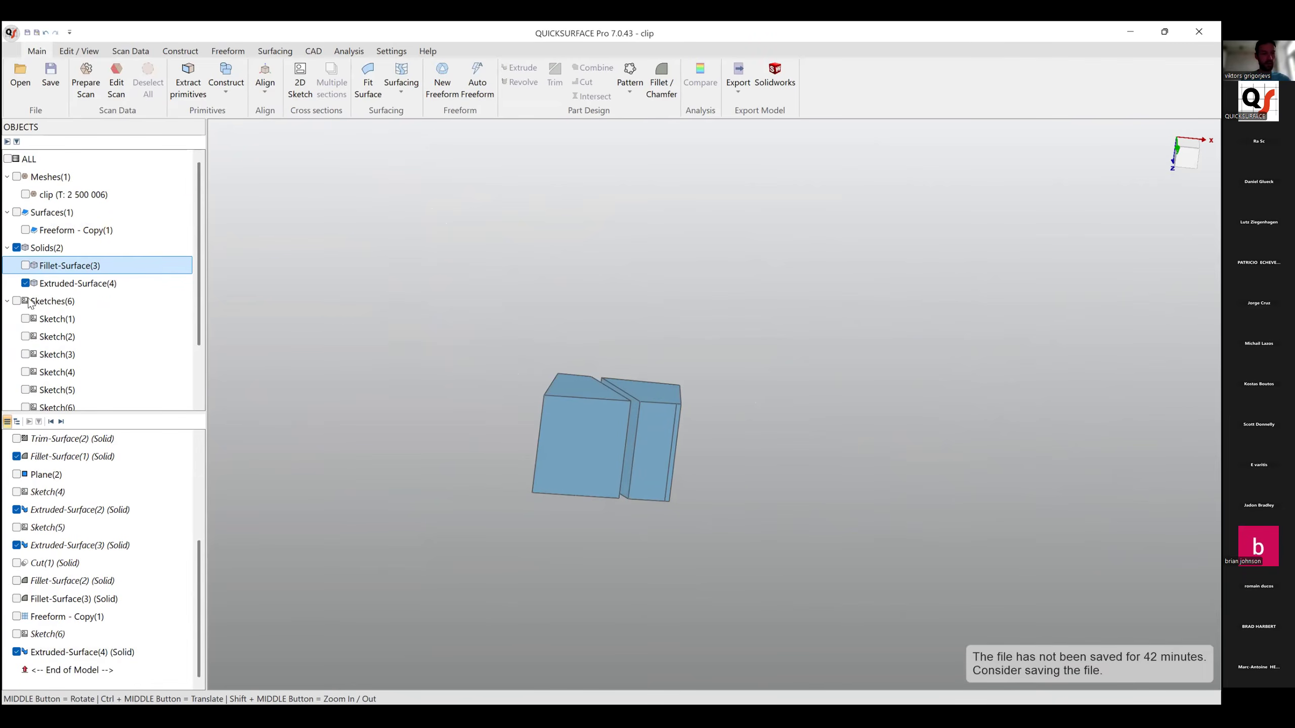
pyautogui.click(25, 230)
pyautogui.moveTo(732, 526); pyautogui.dragTo(663, 473, button='middle')
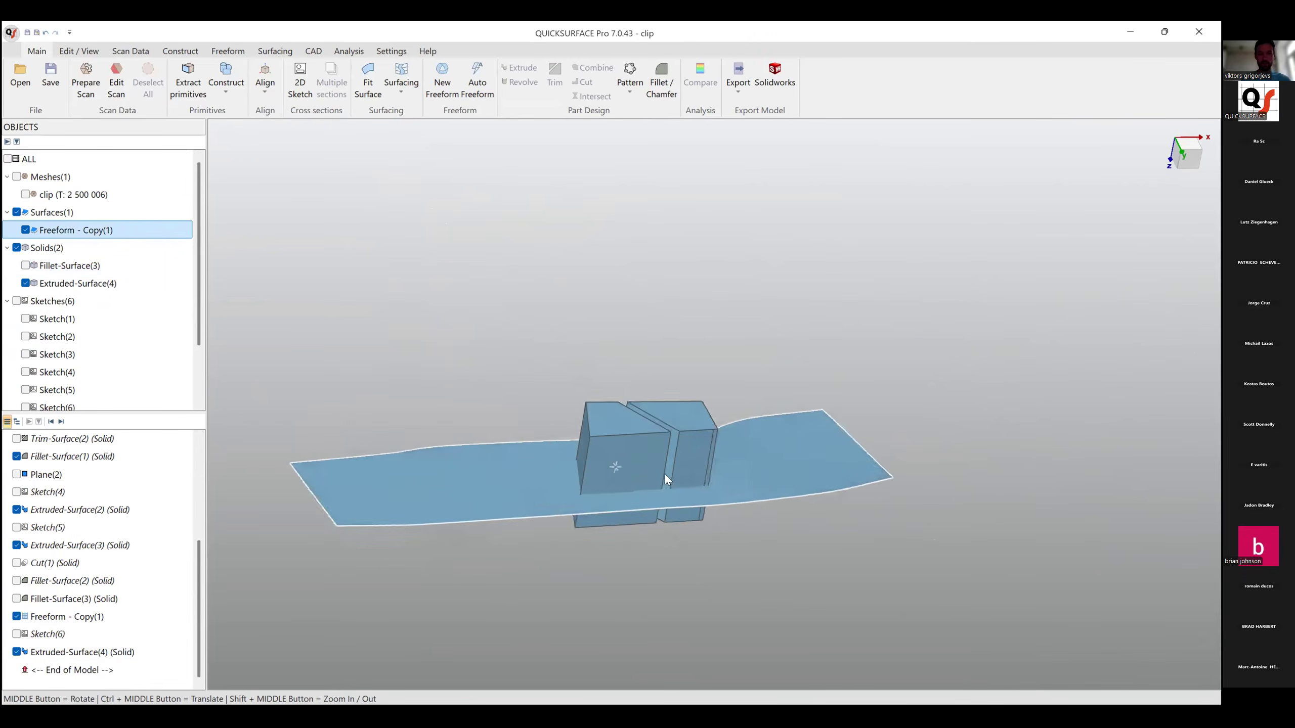
pyautogui.scroll(3, 666, 476)
pyautogui.moveTo(829, 587); pyautogui.dragTo(829, 512, button='middle')
pyautogui.moveTo(970, 618); pyautogui.dragTo(361, 199)
pyautogui.click(304, 129)
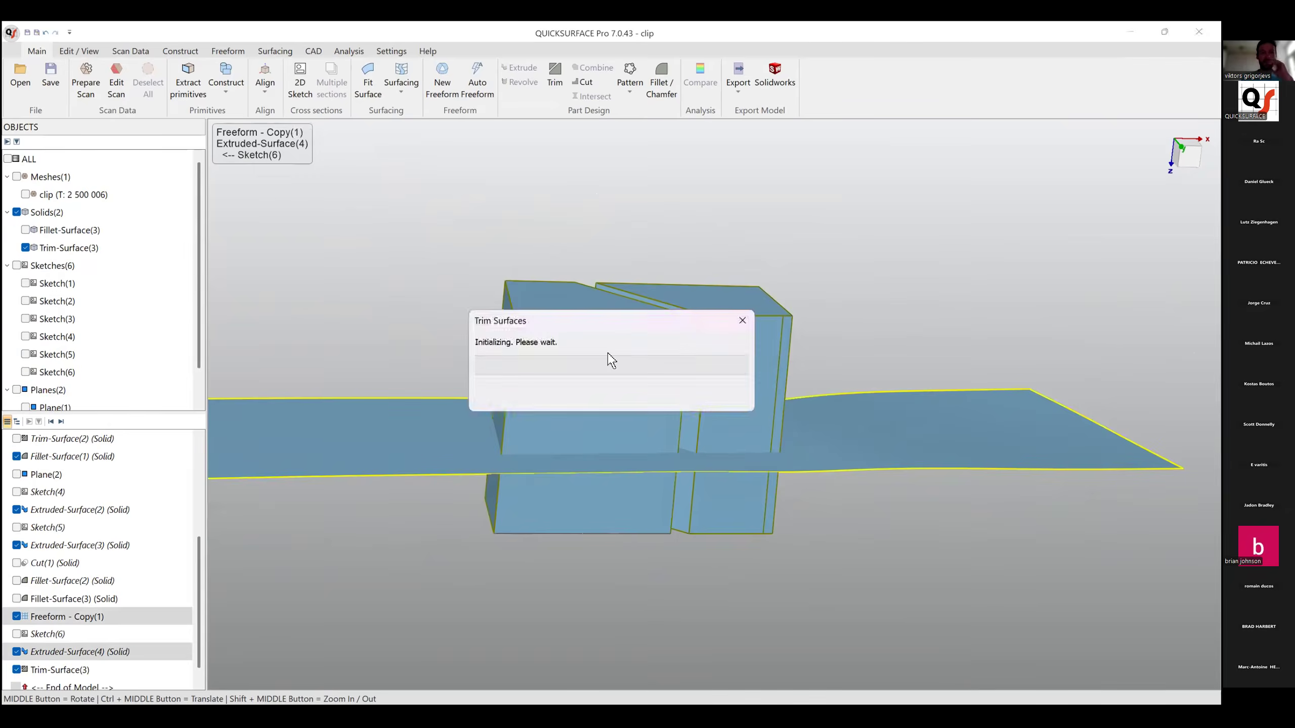
pyautogui.click(844, 407)
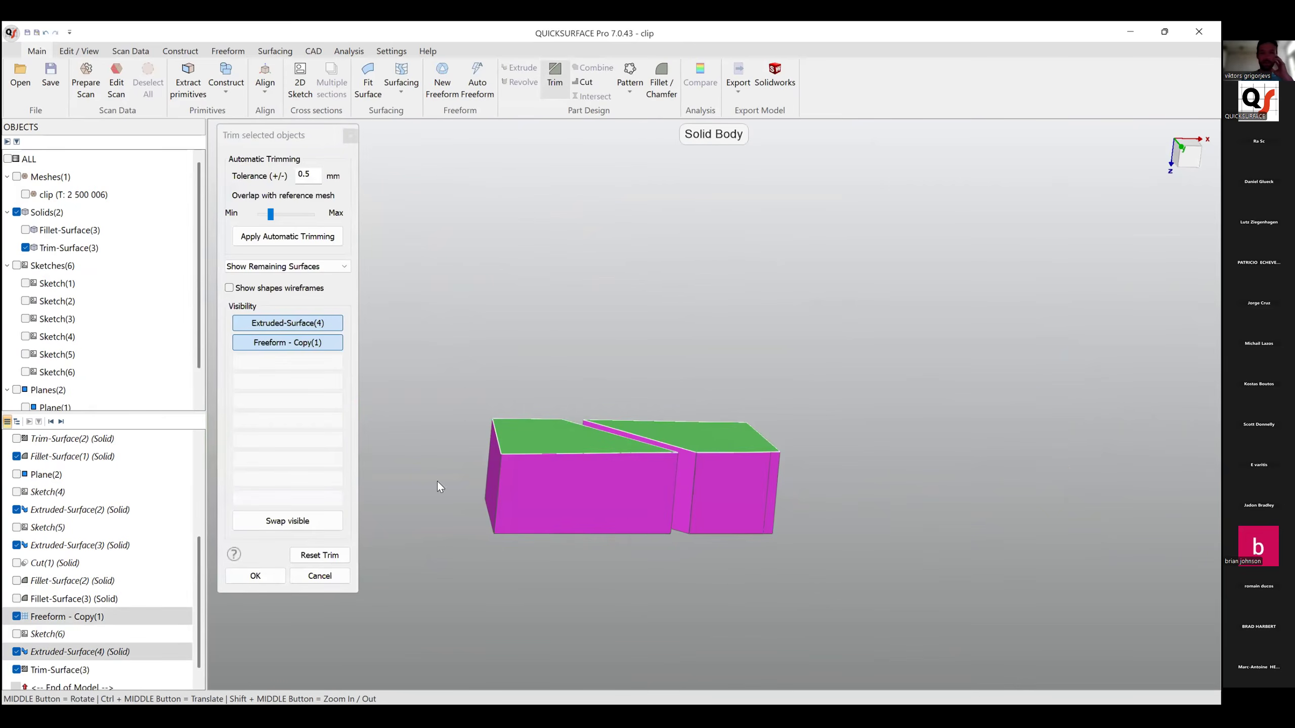
pyautogui.click(254, 575)
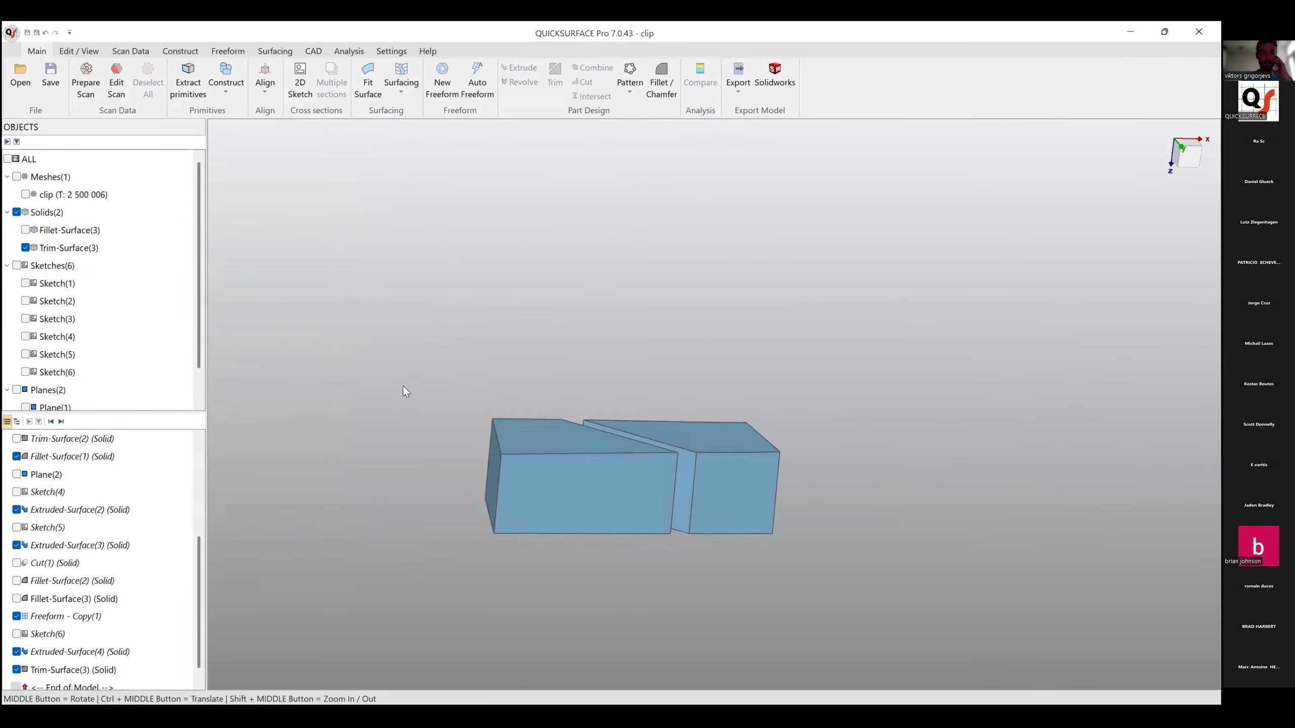
# Show the filleted clip body and cut the trimmed pocket blocks out of it.
pyautogui.click(26, 232)
pyautogui.moveTo(647, 508); pyautogui.dragTo(815, 368, button='middle')
pyautogui.click(816, 368)
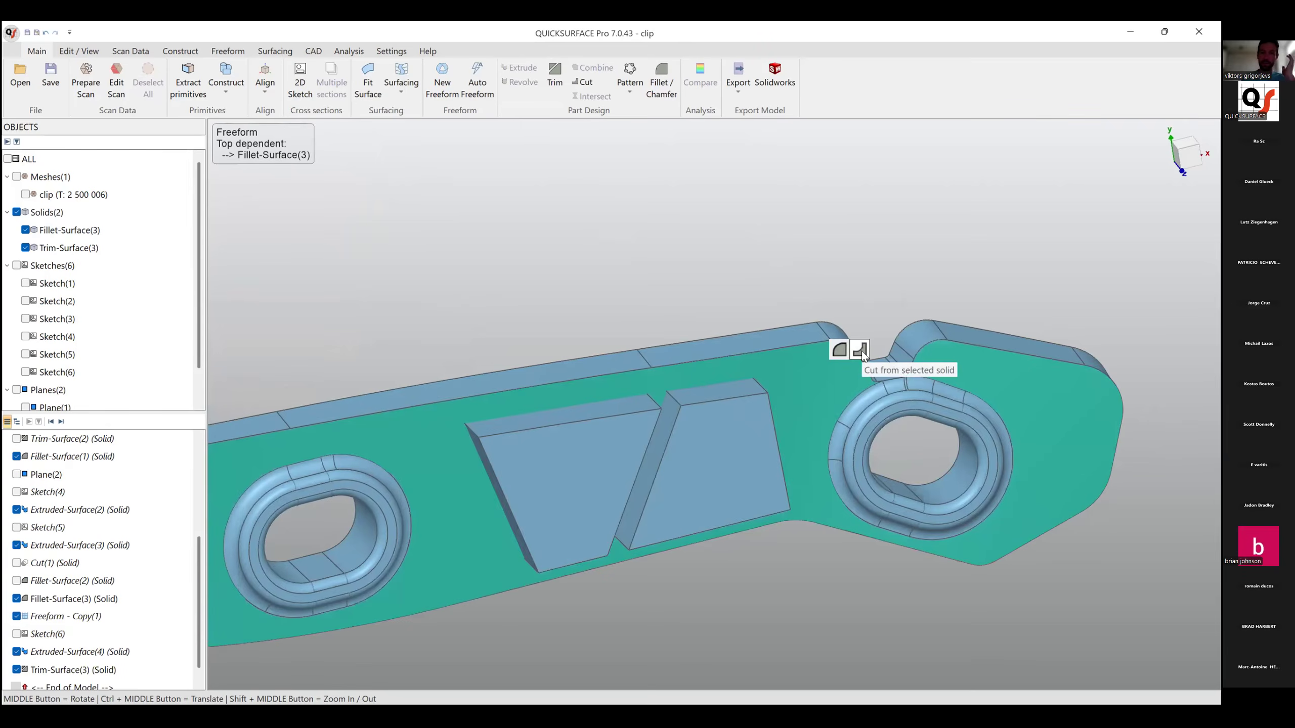
pyautogui.click(860, 350)
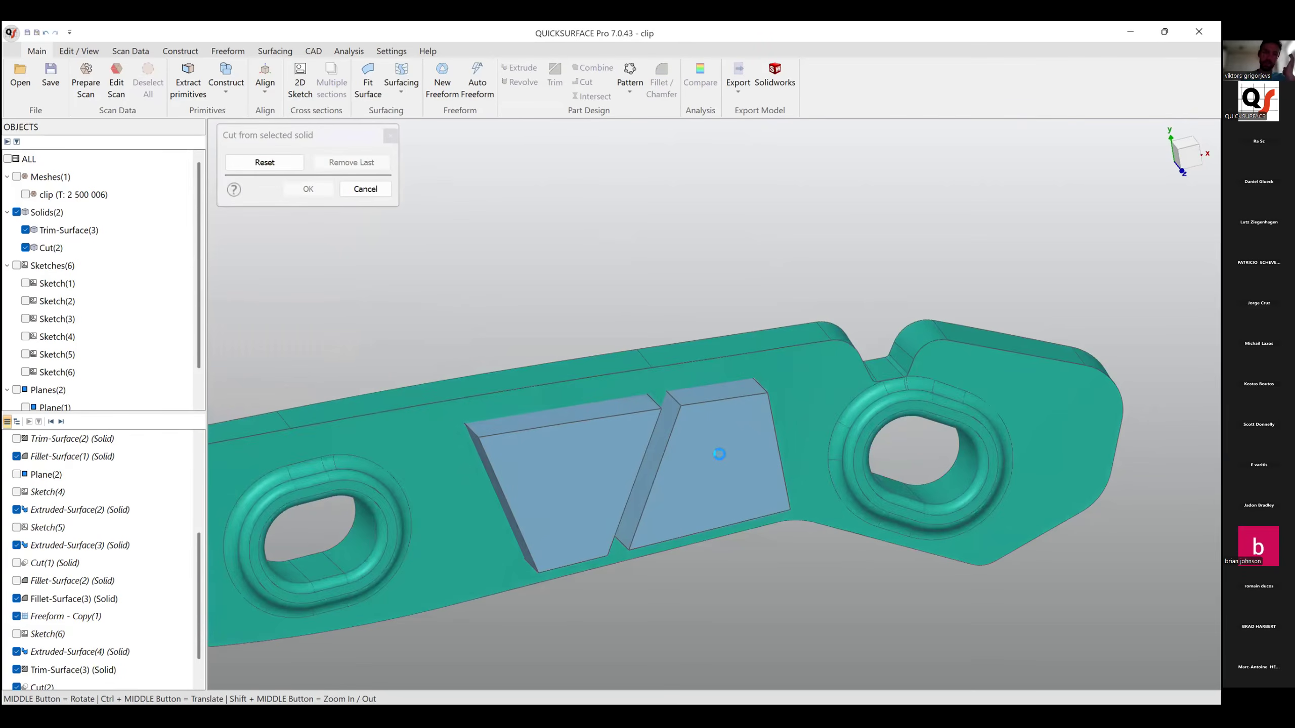
pyautogui.click(724, 460)
pyautogui.moveTo(726, 511); pyautogui.dragTo(585, 289, button='middle')
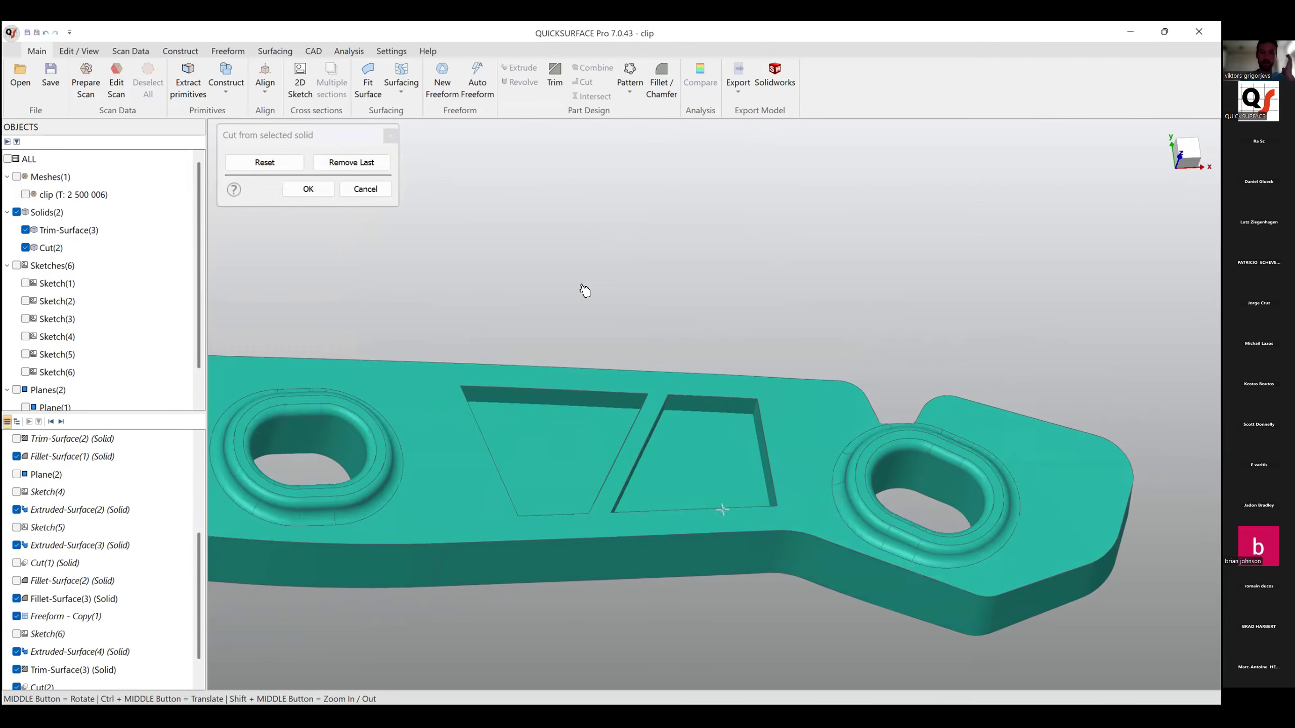
pyautogui.click(306, 190)
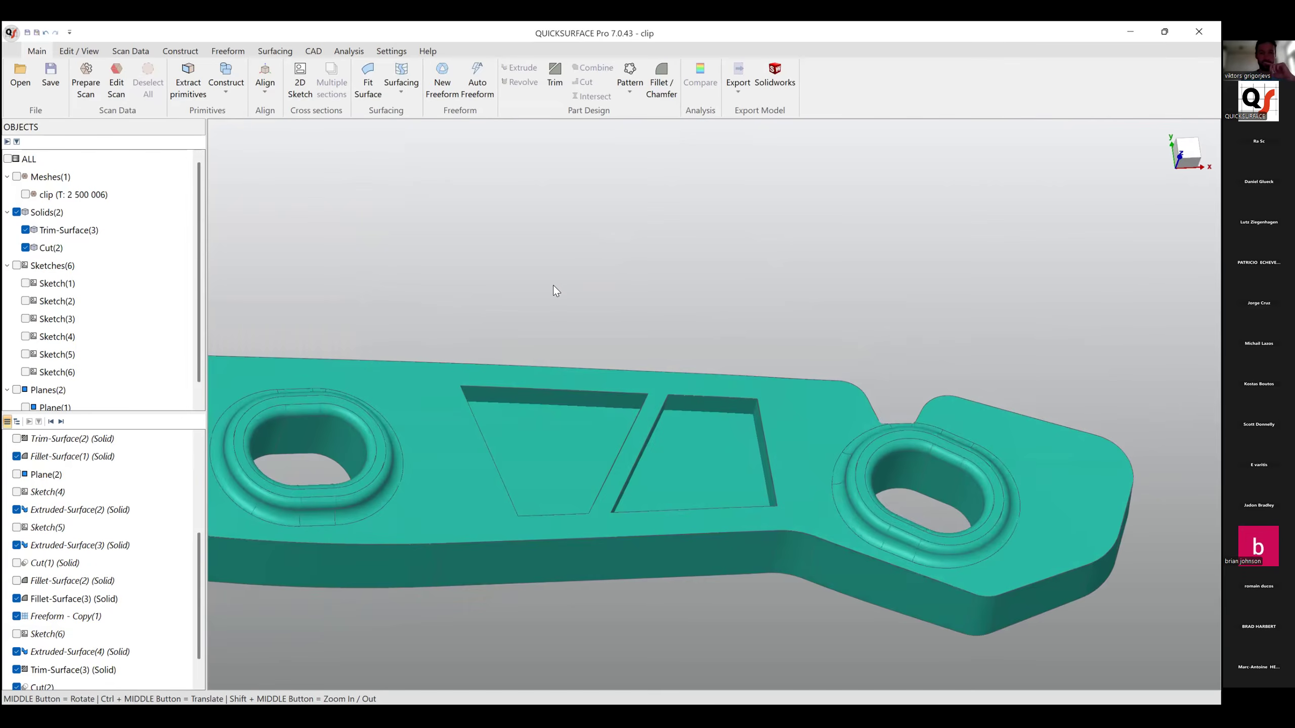
# Show the clip mesh for comparison and delete the latest pocket cut, Cut(2).
pyautogui.click(25, 195)
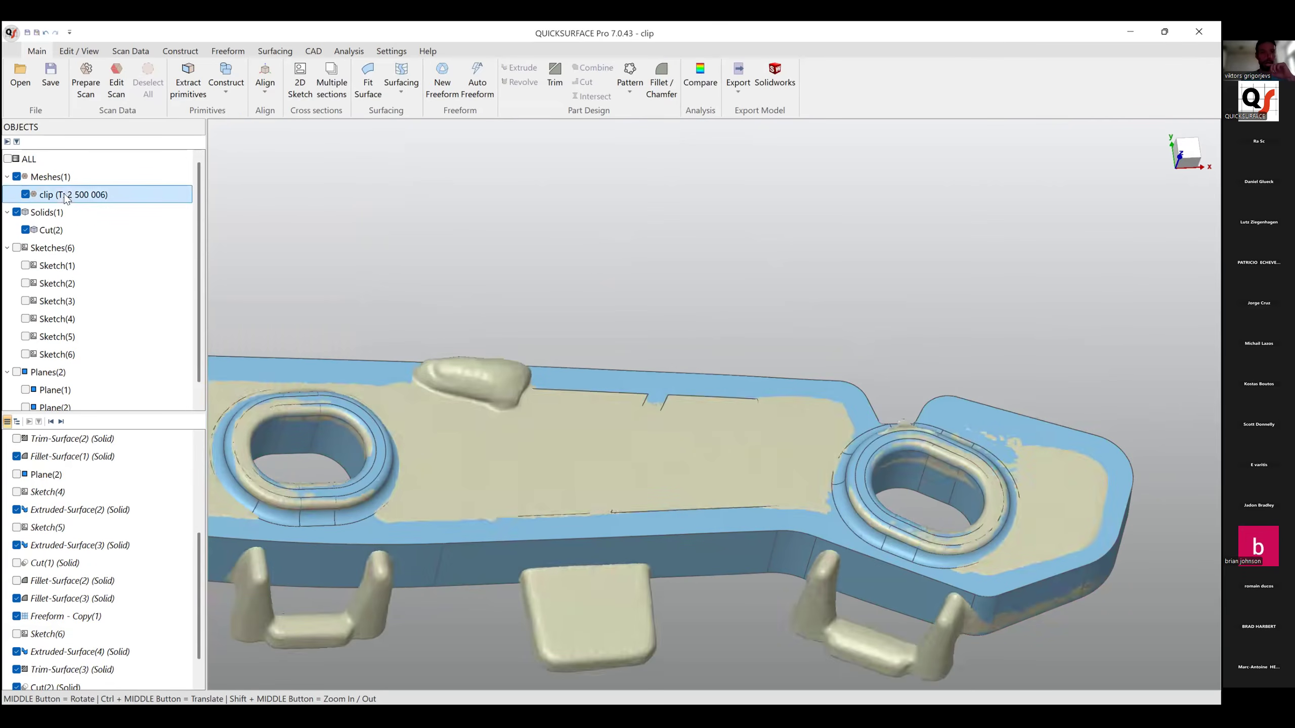
pyautogui.moveTo(593, 298); pyautogui.dragTo(733, 449, button='middle')
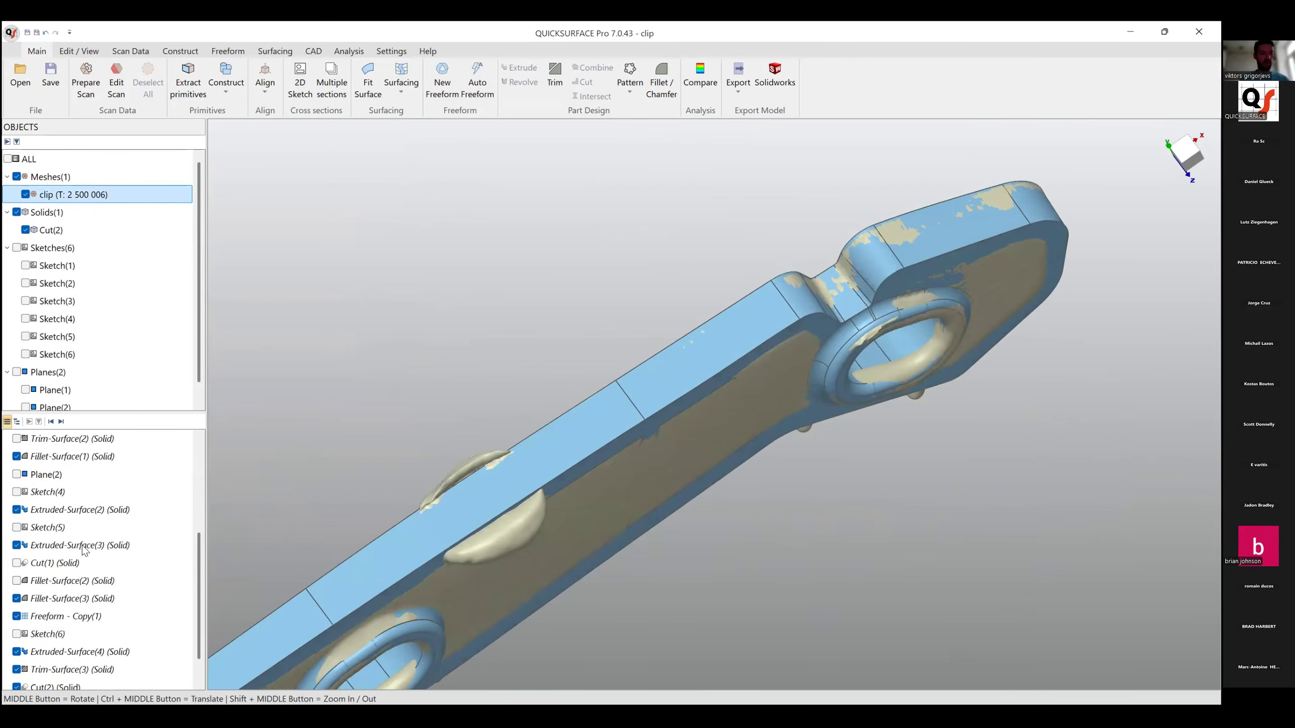
pyautogui.scroll(-2, 82, 548)
pyautogui.click(73, 654)
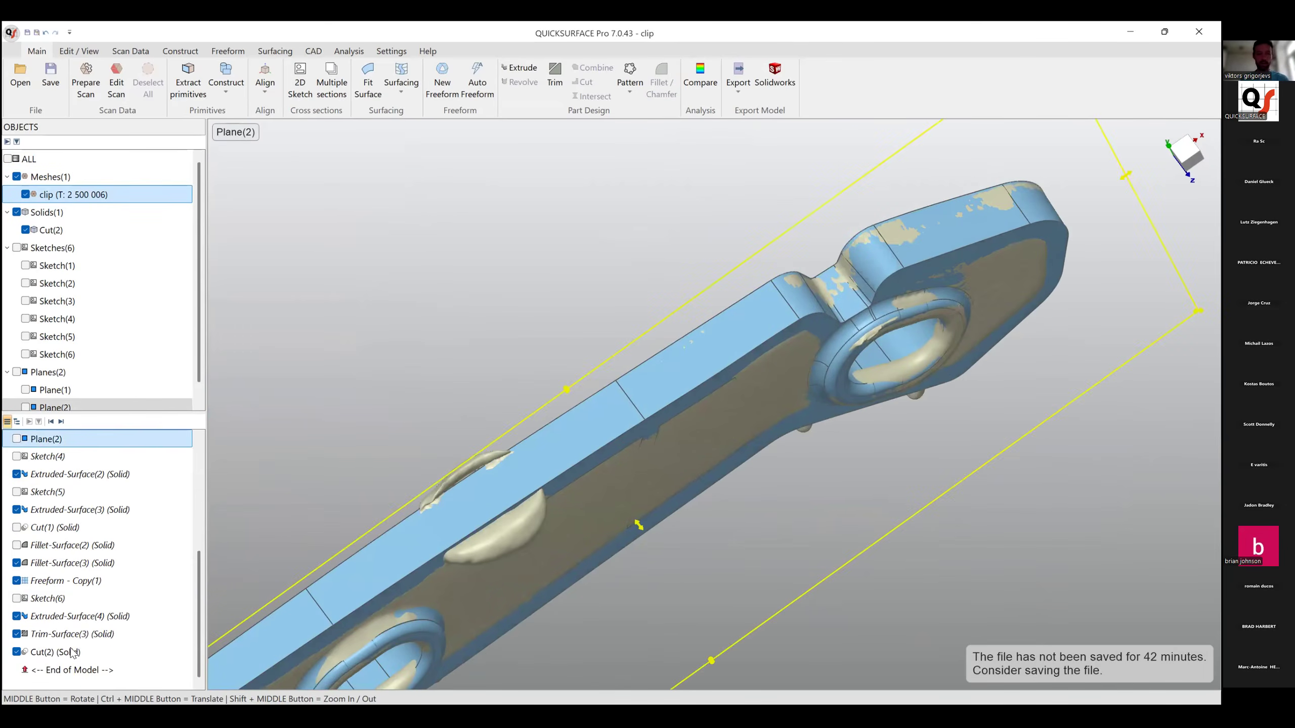
pyautogui.click(78, 655)
pyautogui.press('Delete')
pyautogui.press('Return')
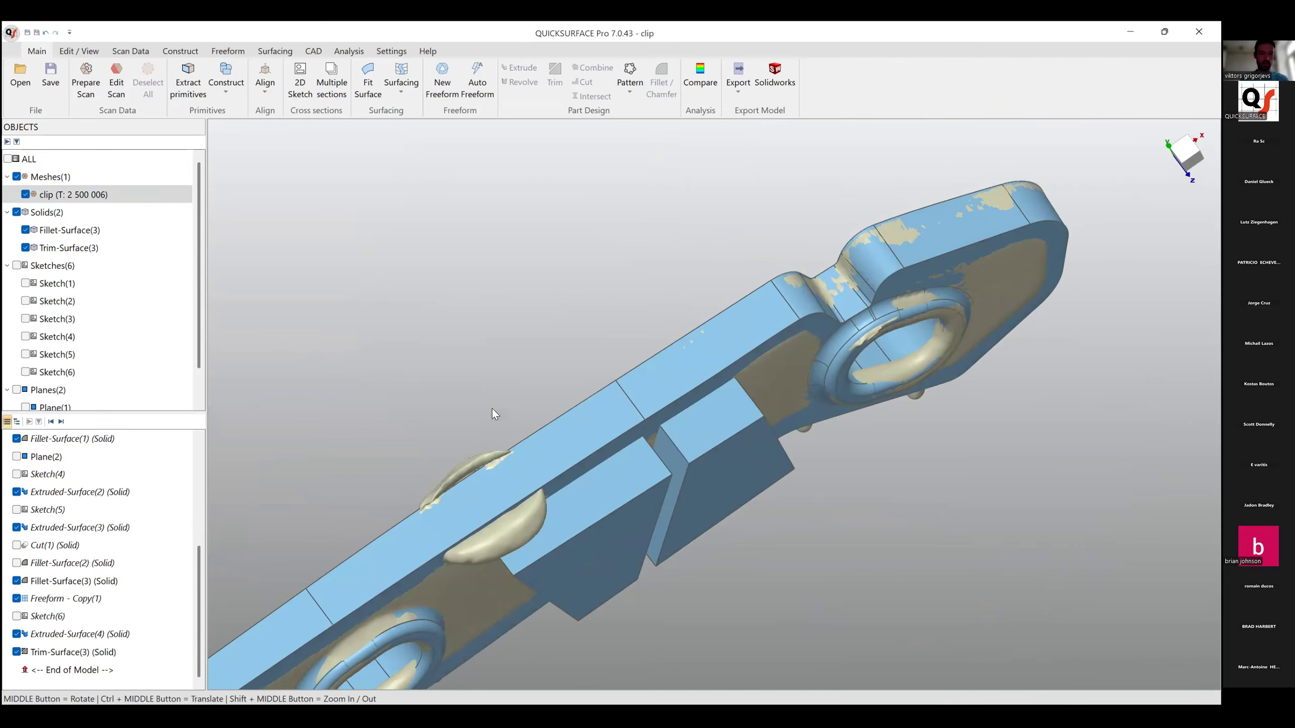
# Edit Trim-Surface(3), resetting the trim and keeping the pocket blocks' portion on the -Z side of the freeform.
pyautogui.click(70, 654)
pyautogui.rightClick(72, 654)
pyautogui.click(104, 492)
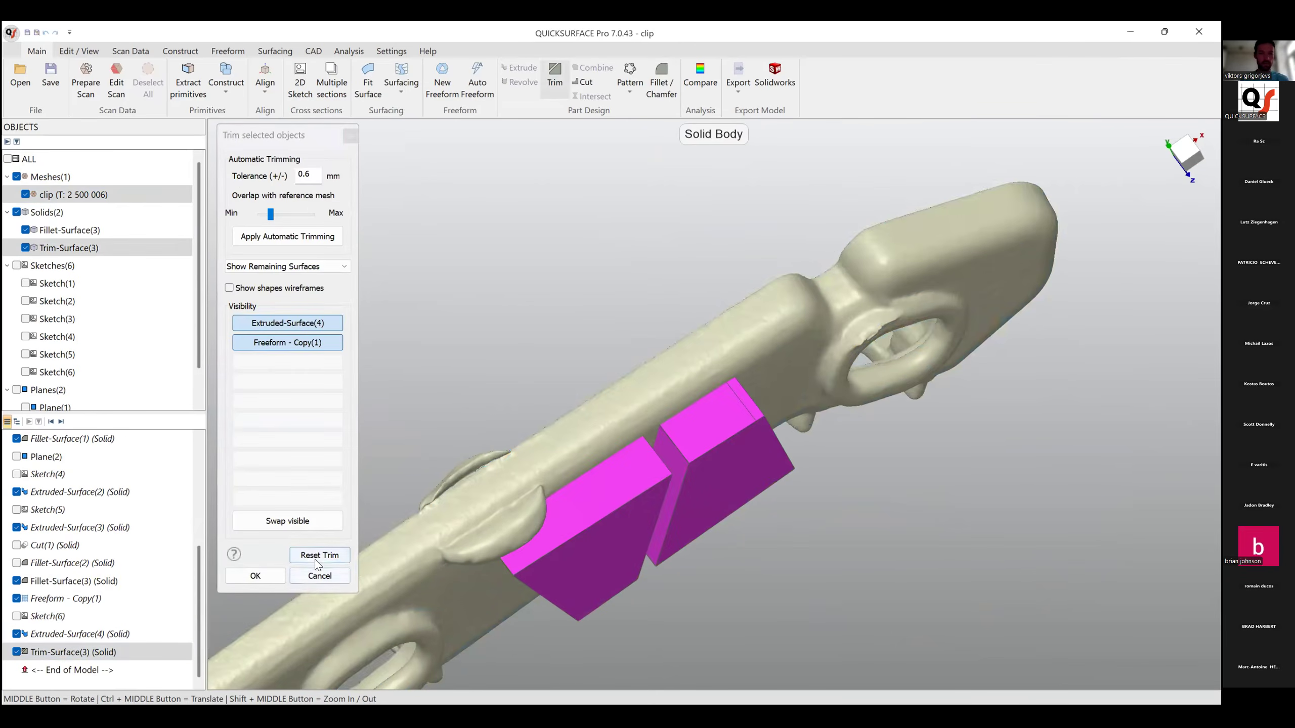
pyautogui.click(317, 558)
pyautogui.moveTo(678, 463); pyautogui.dragTo(755, 468, button='middle')
pyautogui.click(744, 479)
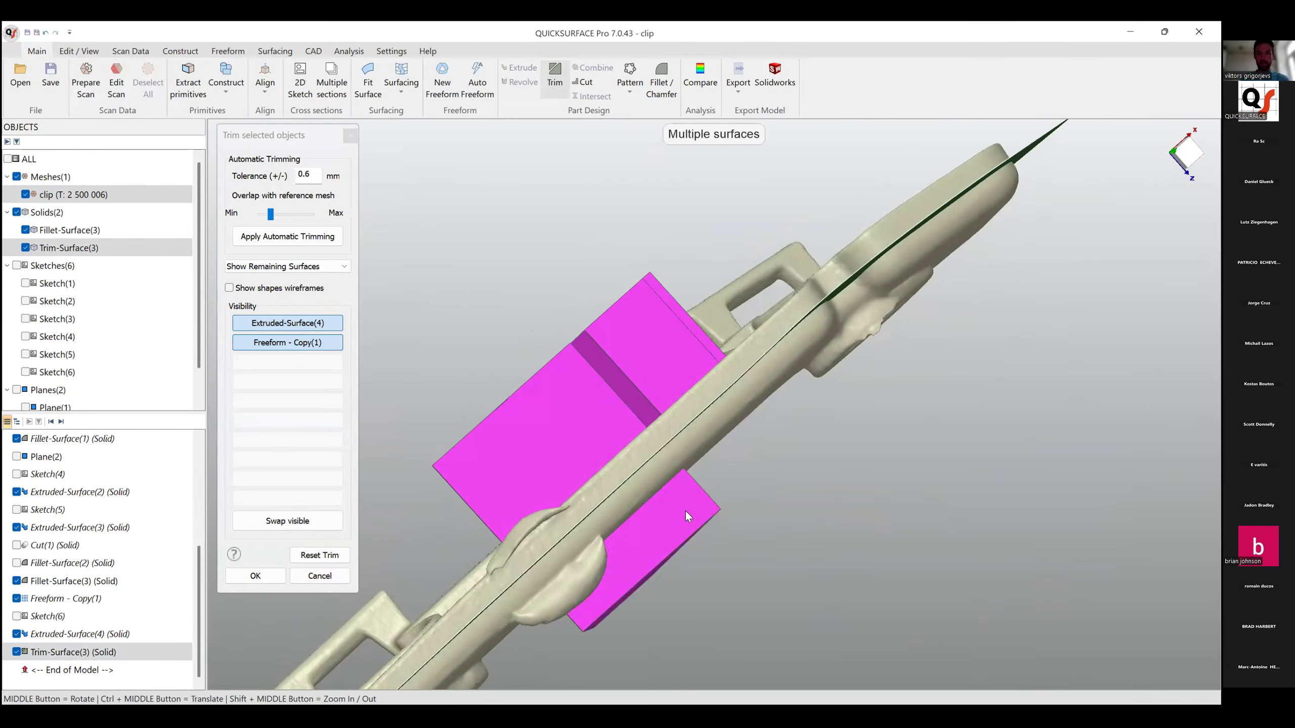
pyautogui.click(684, 510)
pyautogui.moveTo(842, 314); pyautogui.dragTo(788, 274, button='middle')
pyautogui.click(819, 316)
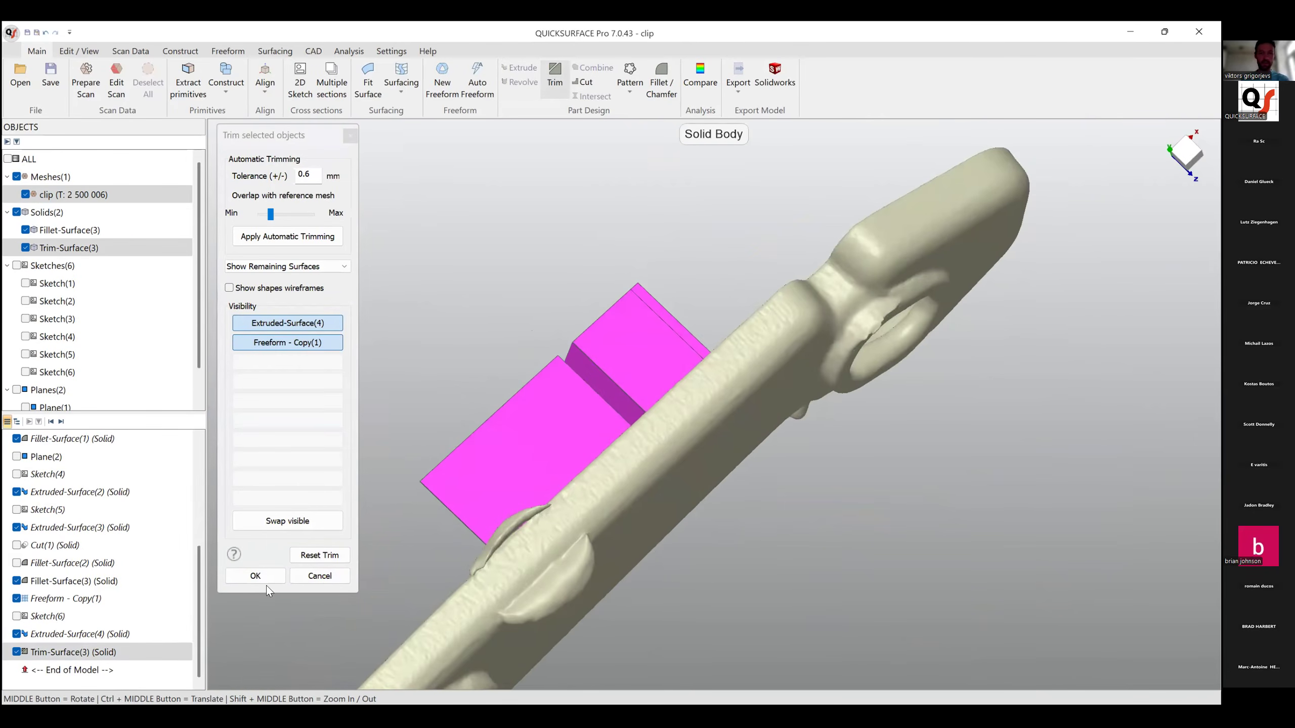
pyautogui.click(255, 575)
# Cut the retrimmed pocket blocks from the filleted clip body.
pyautogui.moveTo(566, 463); pyautogui.dragTo(742, 292, button='middle')
pyautogui.click(743, 289)
pyautogui.click(786, 266)
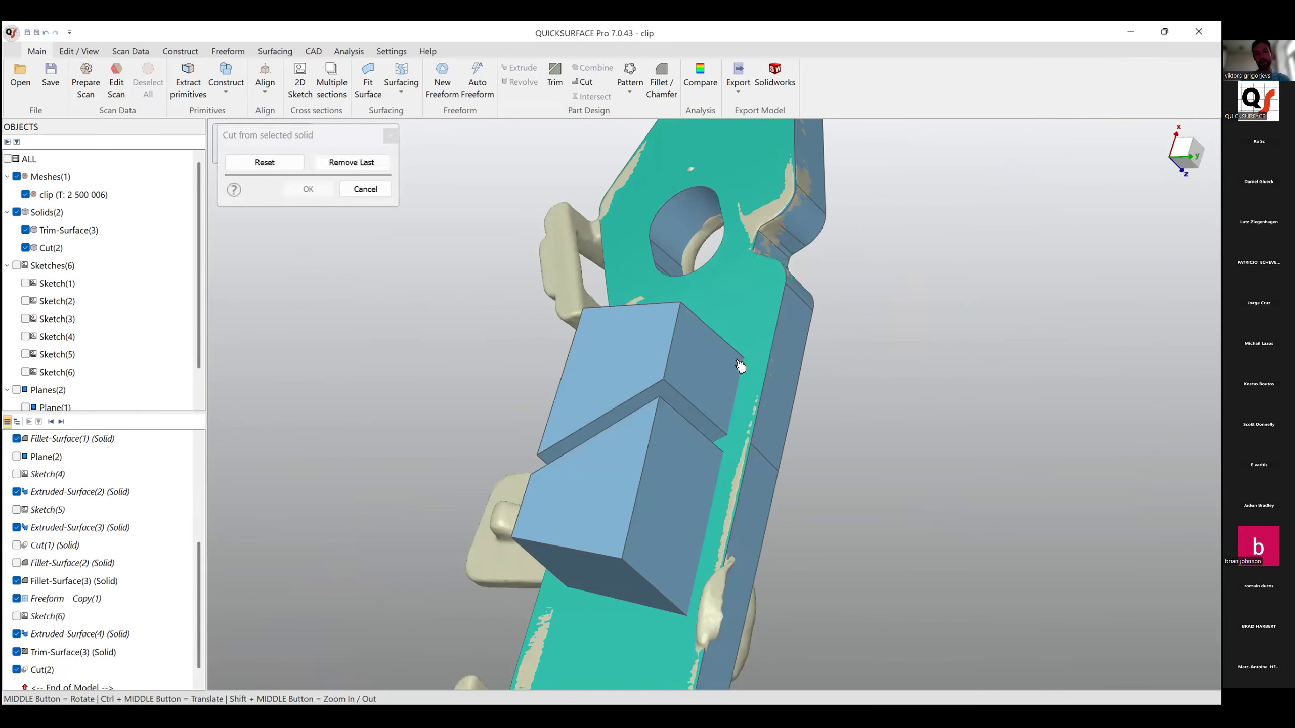
pyautogui.click(657, 375)
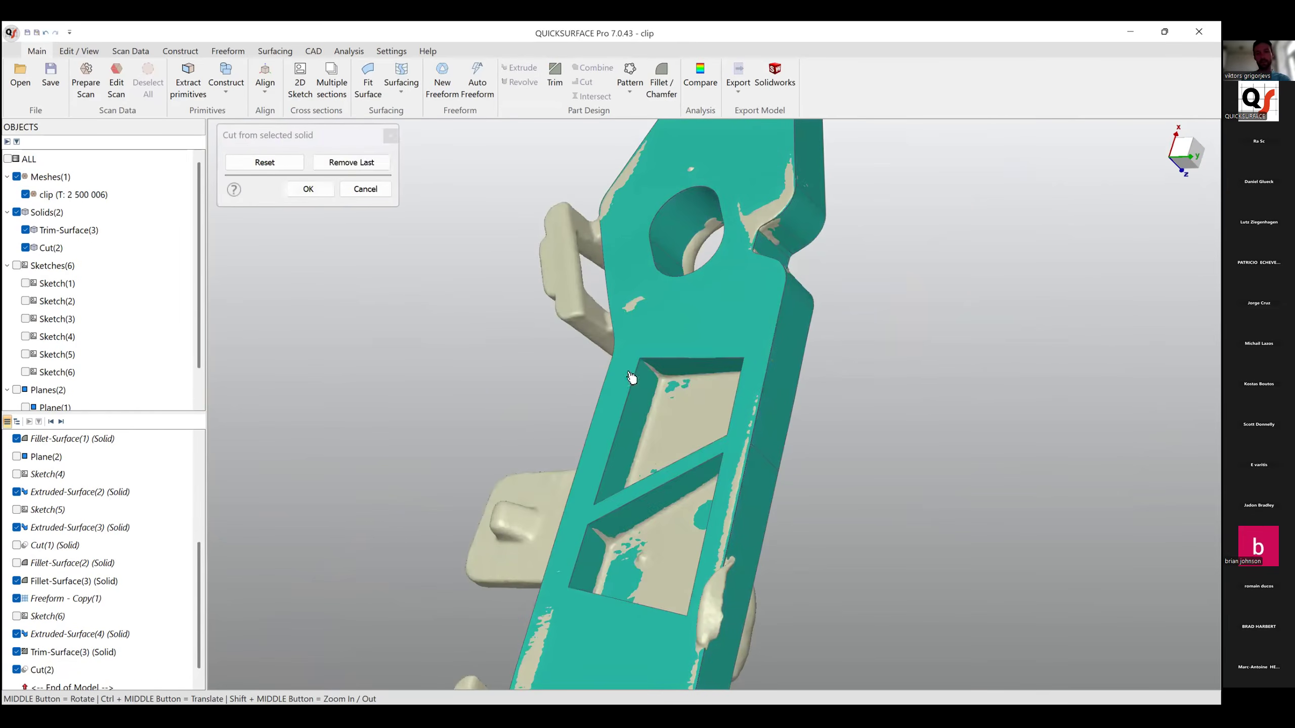
pyautogui.press('Return')
# Compare the cut pockets and clip body with the scan mesh from both sides, toggling the solid's visibility.
pyautogui.moveTo(702, 512); pyautogui.dragTo(510, 390, button='middle')
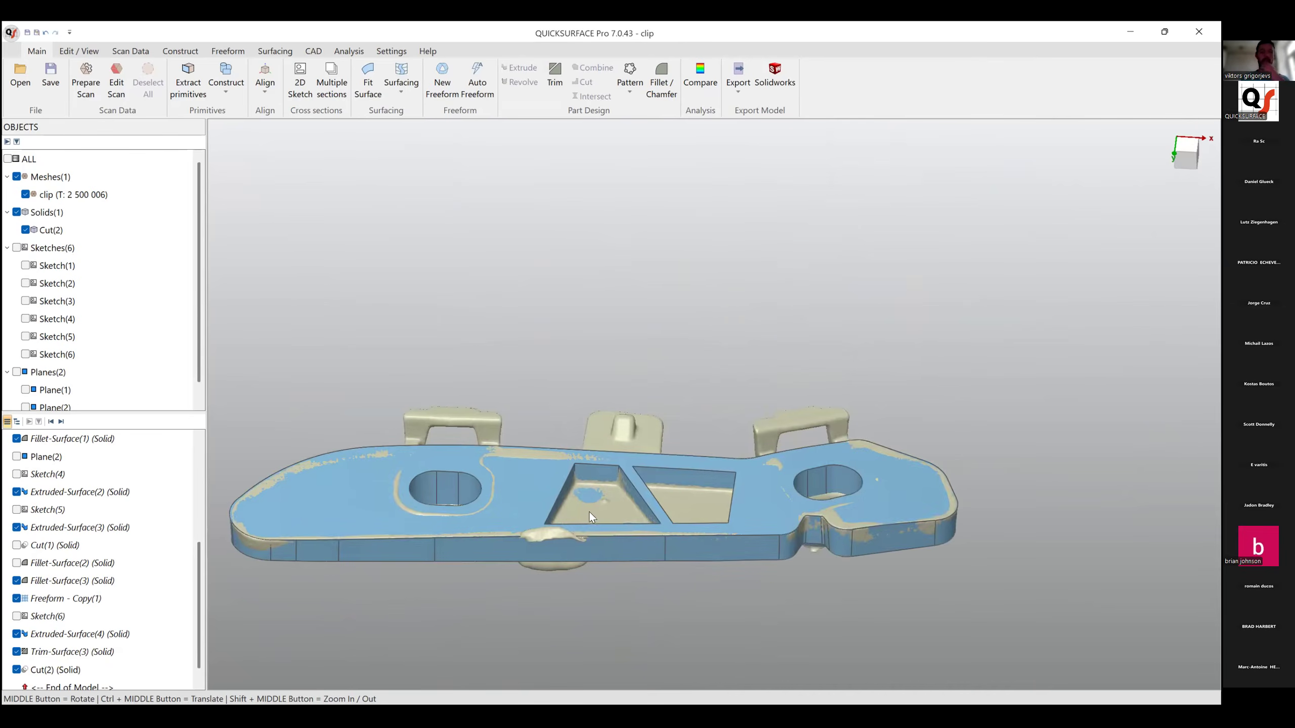
pyautogui.moveTo(632, 516); pyautogui.dragTo(775, 486, button='middle')
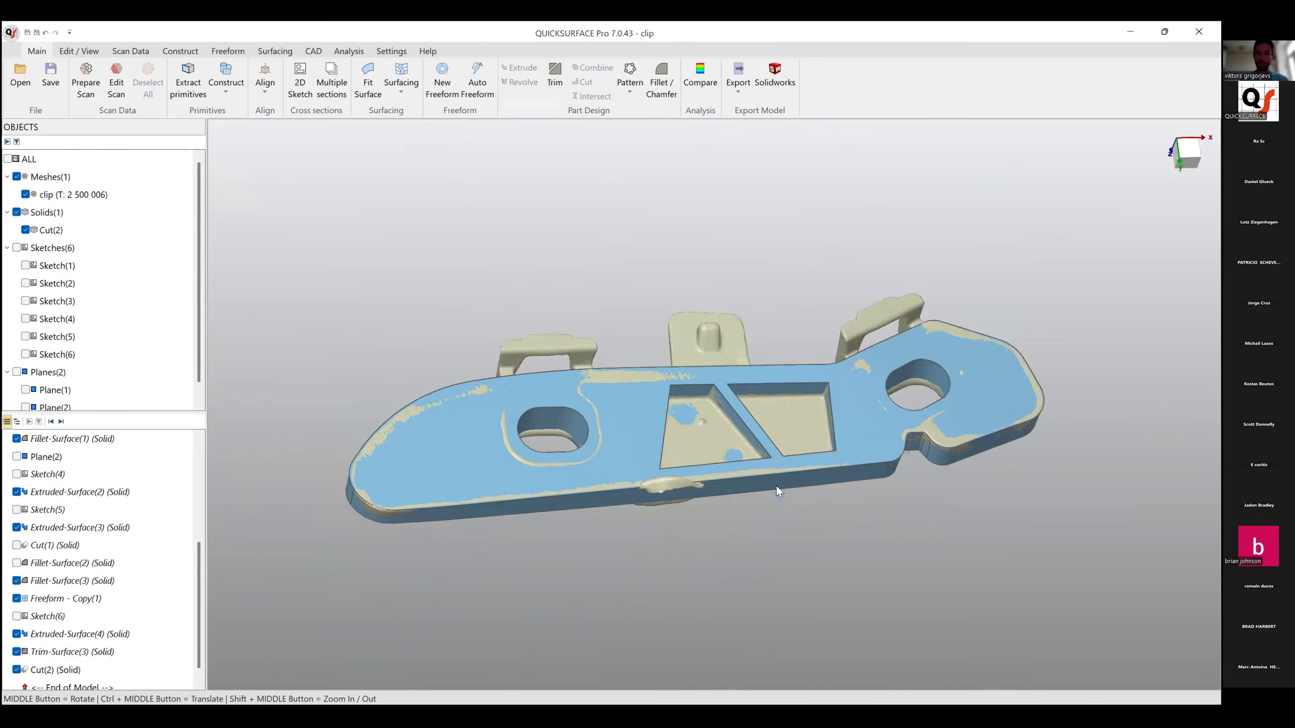
pyautogui.scroll(4, 621, 449)
pyautogui.keyDown('ctrl'); pyautogui.moveTo(655, 402); pyautogui.dragTo(668, 581, button='middle'); pyautogui.keyUp('ctrl')
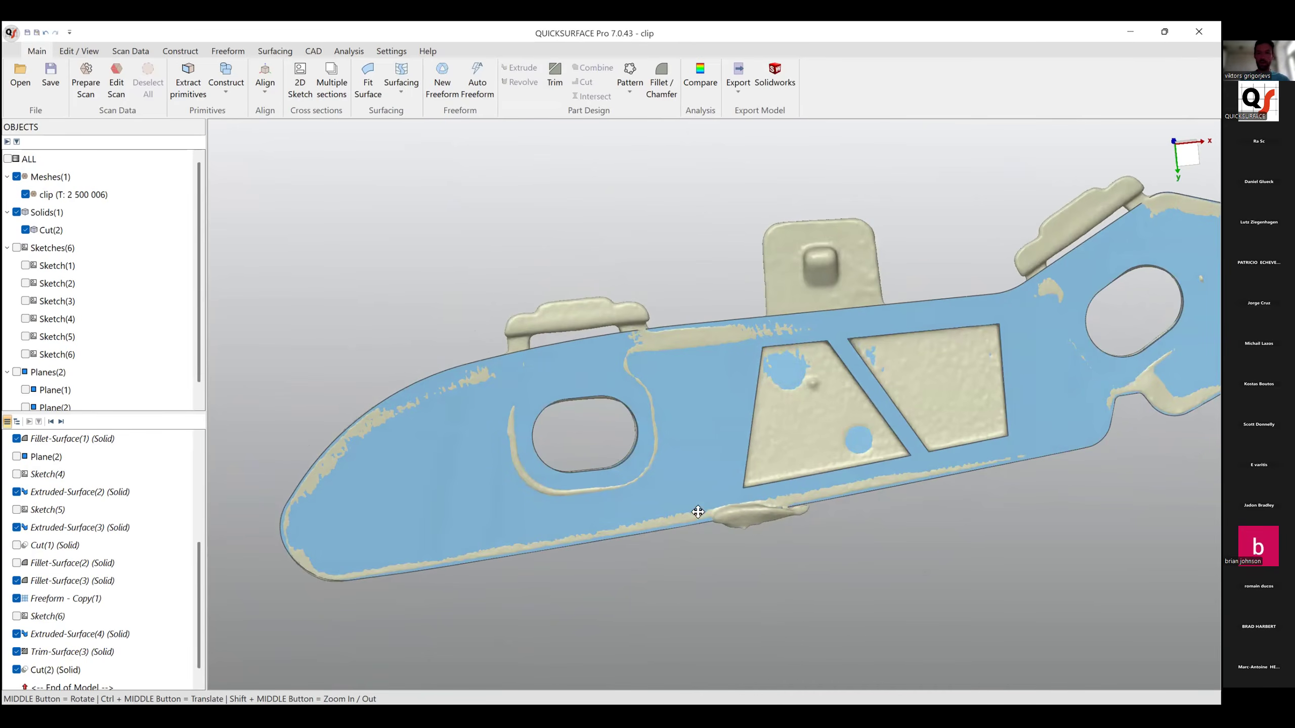
pyautogui.keyDown('ctrl'); pyautogui.moveTo(721, 525); pyautogui.dragTo(698, 512, button='middle'); pyautogui.keyUp('ctrl')
pyautogui.moveTo(761, 432); pyautogui.dragTo(688, 451, button='middle')
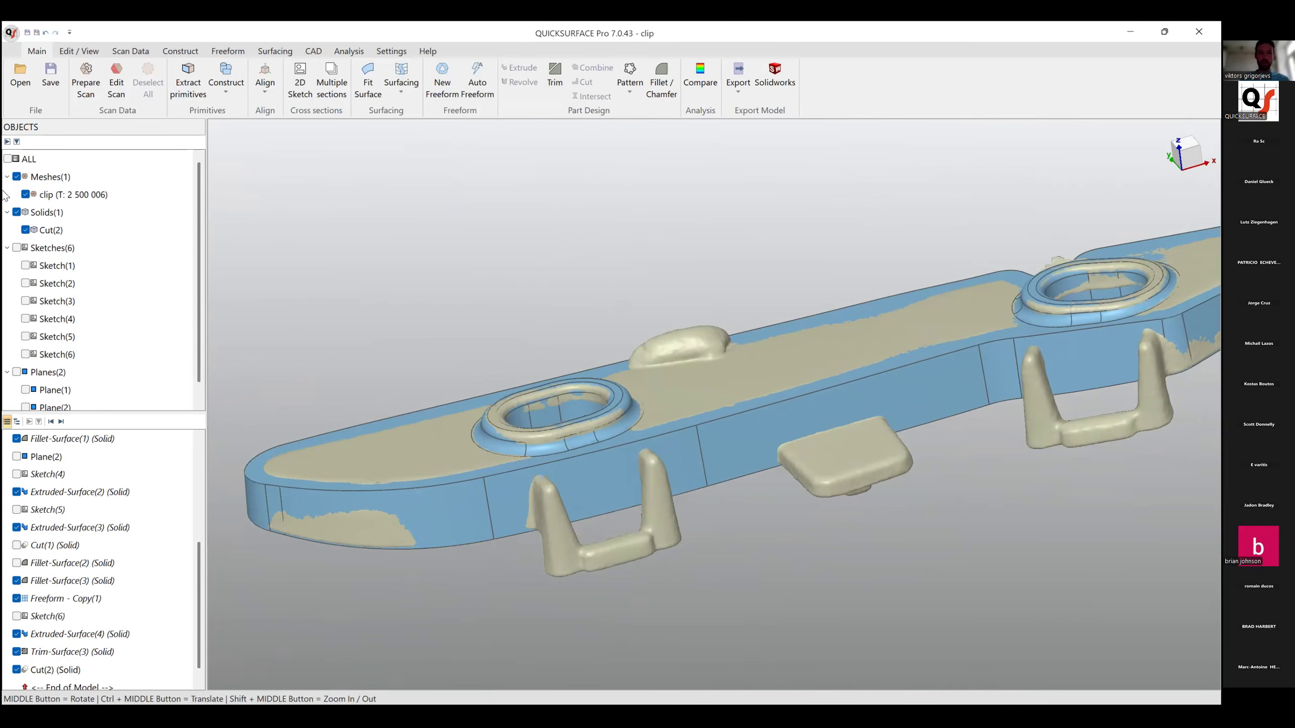
pyautogui.click(26, 230)
pyautogui.moveTo(671, 345); pyautogui.dragTo(595, 482, button='middle')
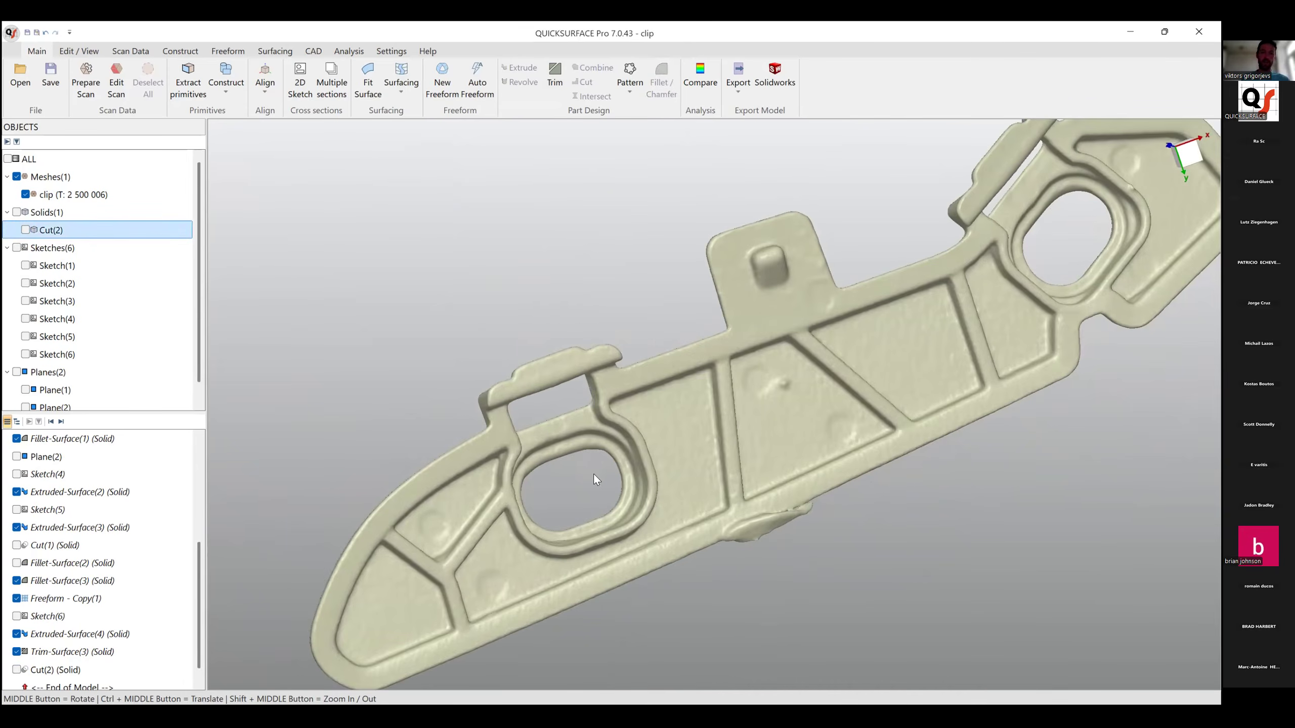
pyautogui.click(25, 230)
pyautogui.moveTo(856, 607); pyautogui.dragTo(607, 435, button='middle')
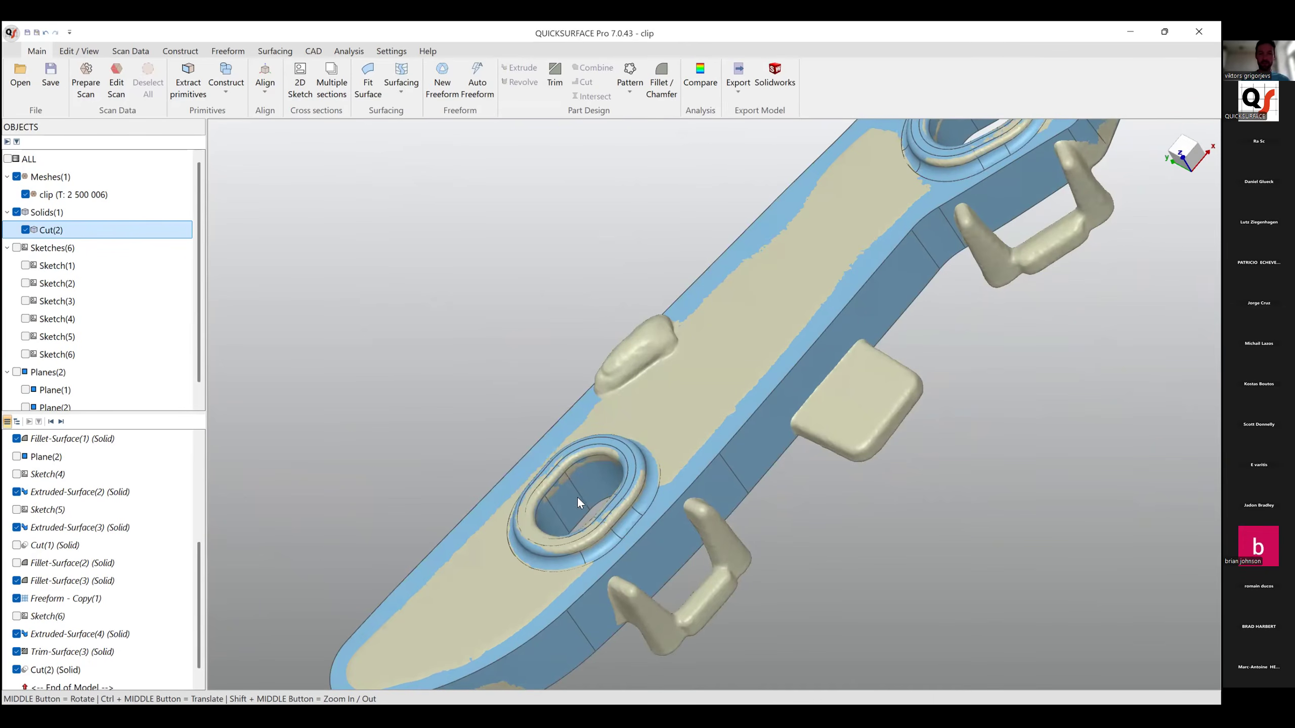
pyautogui.moveTo(611, 511); pyautogui.dragTo(632, 474, button='middle')
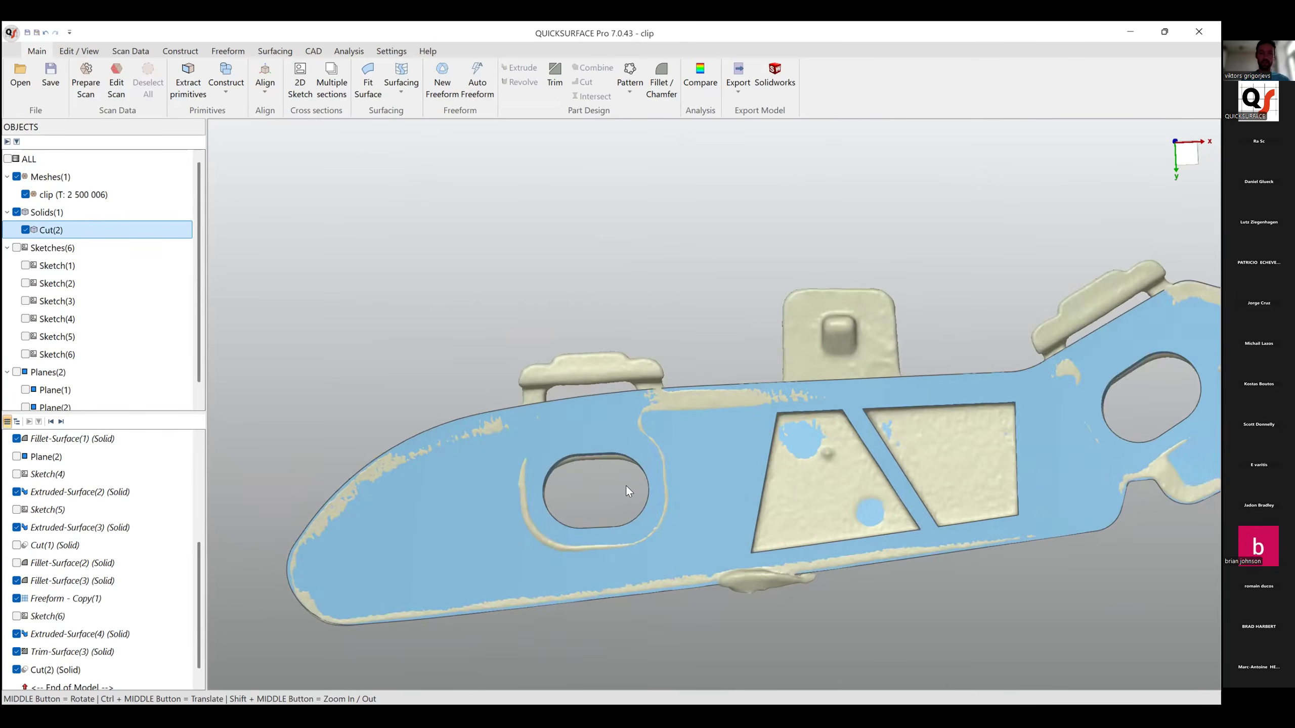
pyautogui.scroll(5, 625, 485)
# Hide the cut solid and examine the remaining rib pockets on the underside of the clip mesh.
pyautogui.click(25, 230)
pyautogui.scroll(-5, 599, 527)
pyautogui.moveTo(687, 541); pyautogui.dragTo(528, 429, button='middle')
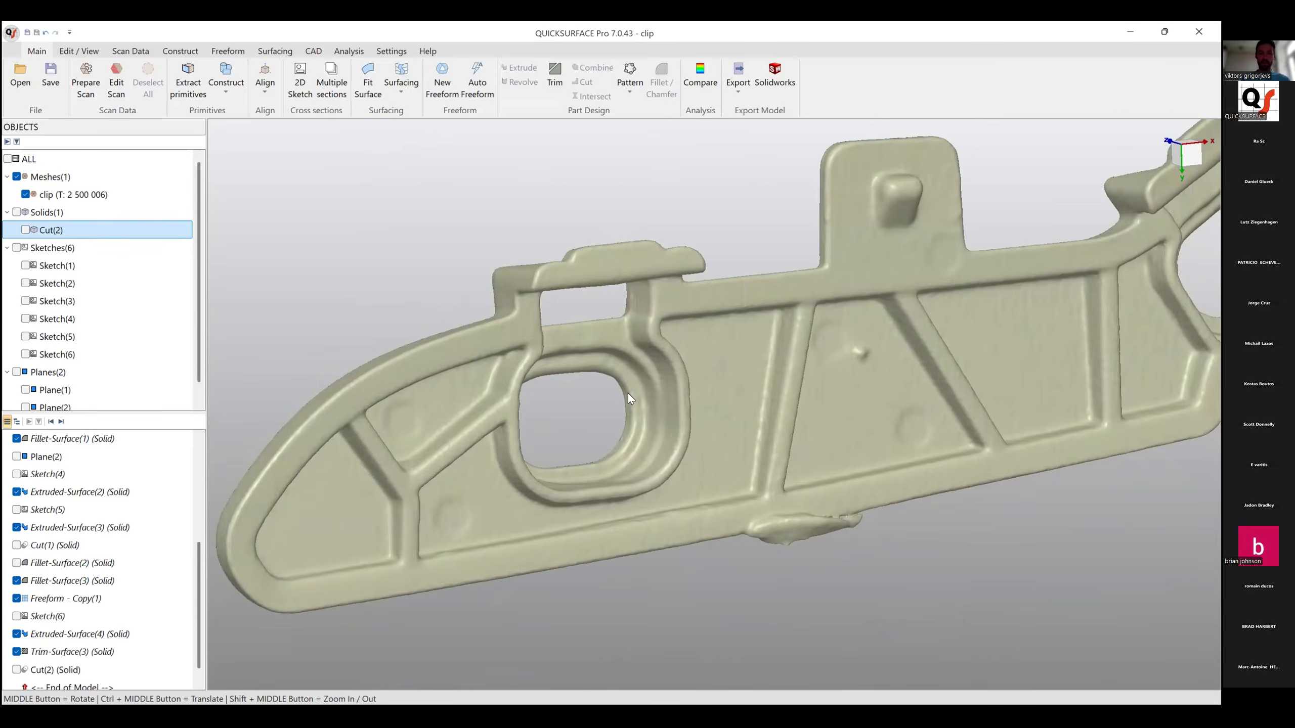
pyautogui.scroll(-5, 655, 406)
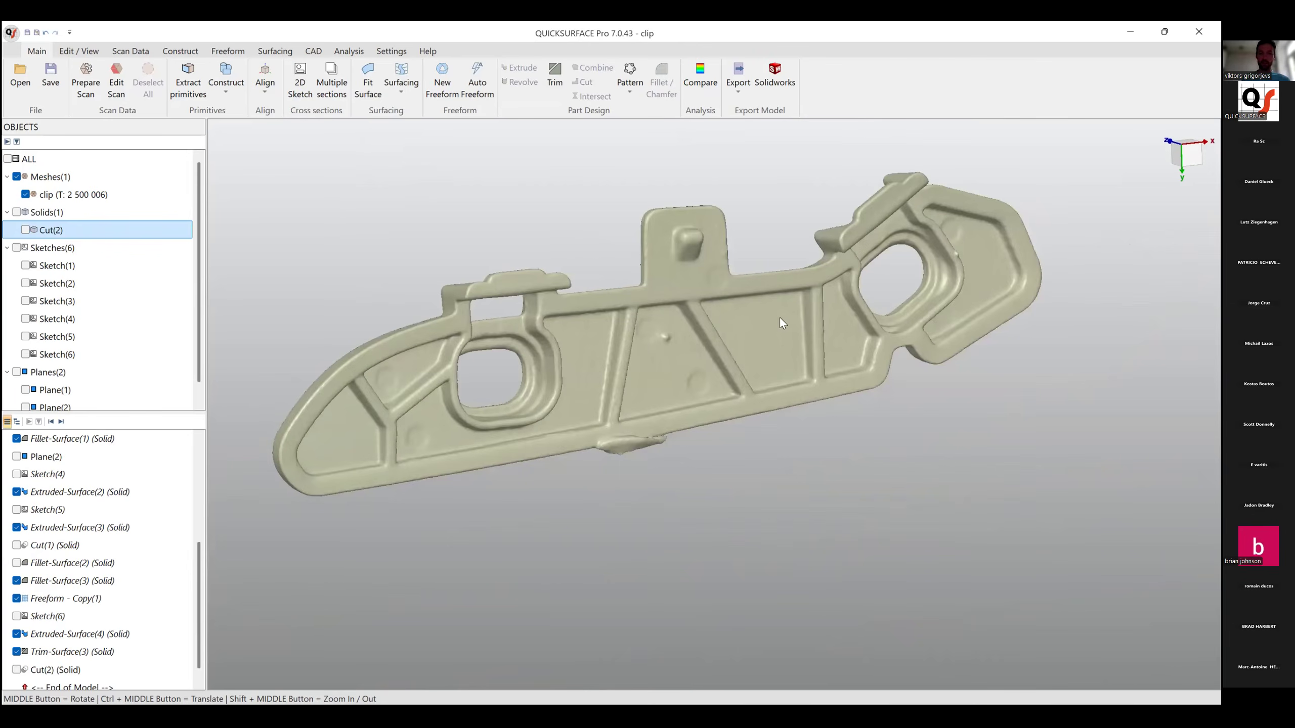
pyautogui.moveTo(767, 299); pyautogui.dragTo(578, 360, button='middle')
pyautogui.keyDown('ctrl'); pyautogui.moveTo(415, 478); pyautogui.dragTo(548, 387, button='middle'); pyautogui.keyUp('ctrl')
pyautogui.scroll(3, 548, 386)
# Examine the open rectangular legs and flat side tab on the clip mesh, both close up and overall.
pyautogui.moveTo(648, 412); pyautogui.dragTo(890, 353, button='middle')
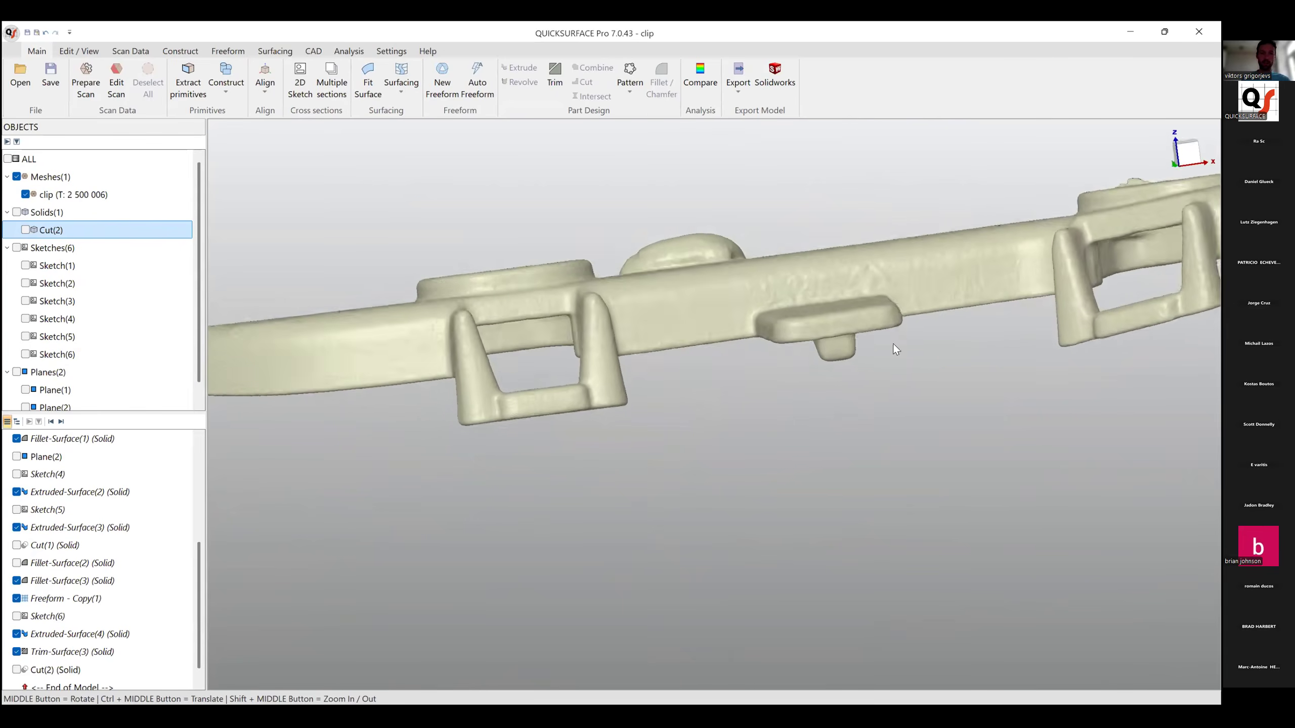
pyautogui.keyDown('ctrl'); pyautogui.moveTo(656, 328); pyautogui.dragTo(725, 351, button='middle'); pyautogui.keyUp('ctrl')
pyautogui.scroll(3, 646, 345)
pyautogui.moveTo(343, 391); pyautogui.dragTo(453, 427, button='middle')
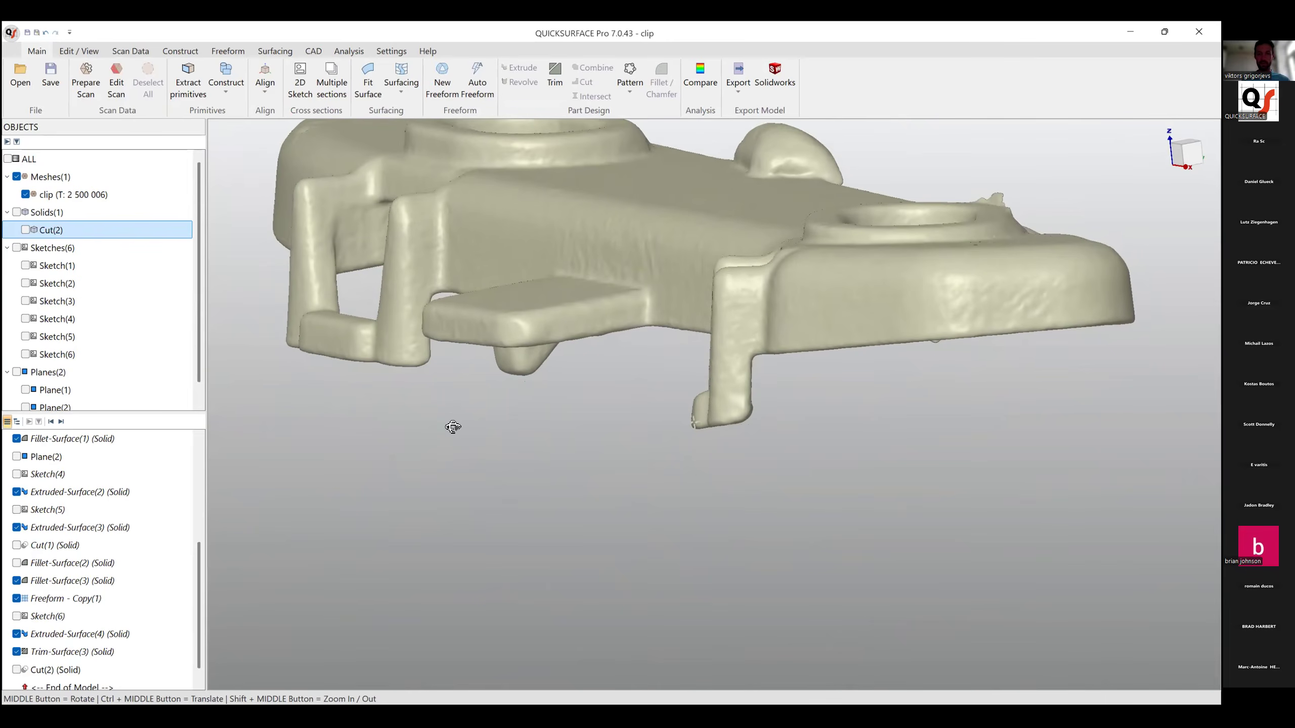
pyautogui.moveTo(580, 424); pyautogui.dragTo(786, 410, button='middle')
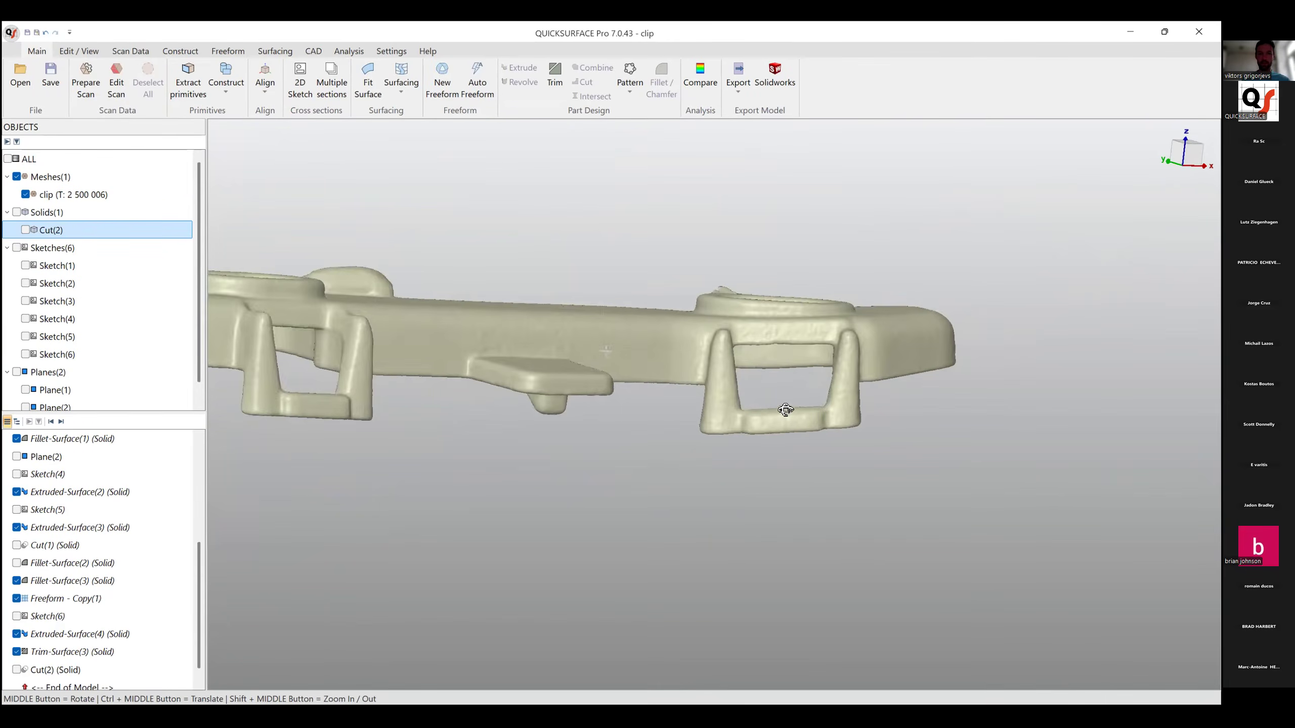
pyautogui.scroll(-3, 765, 400)
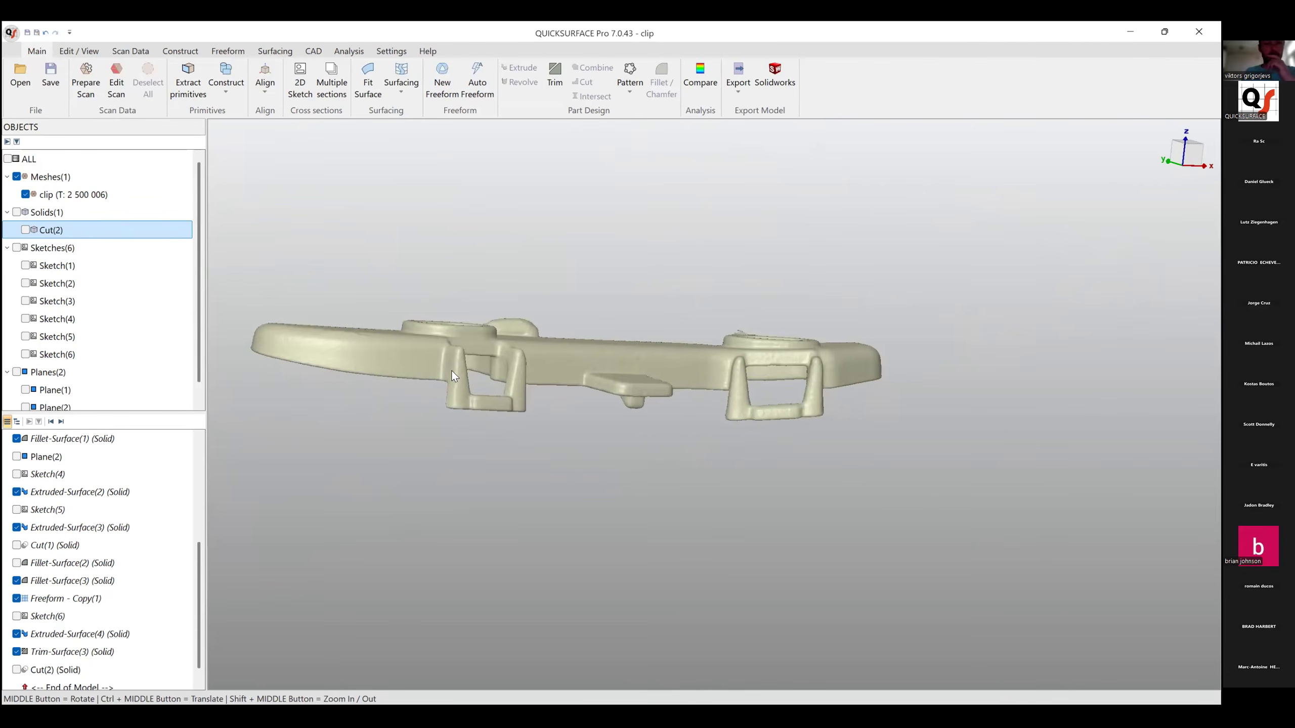
pyautogui.scroll(2, 451, 380)
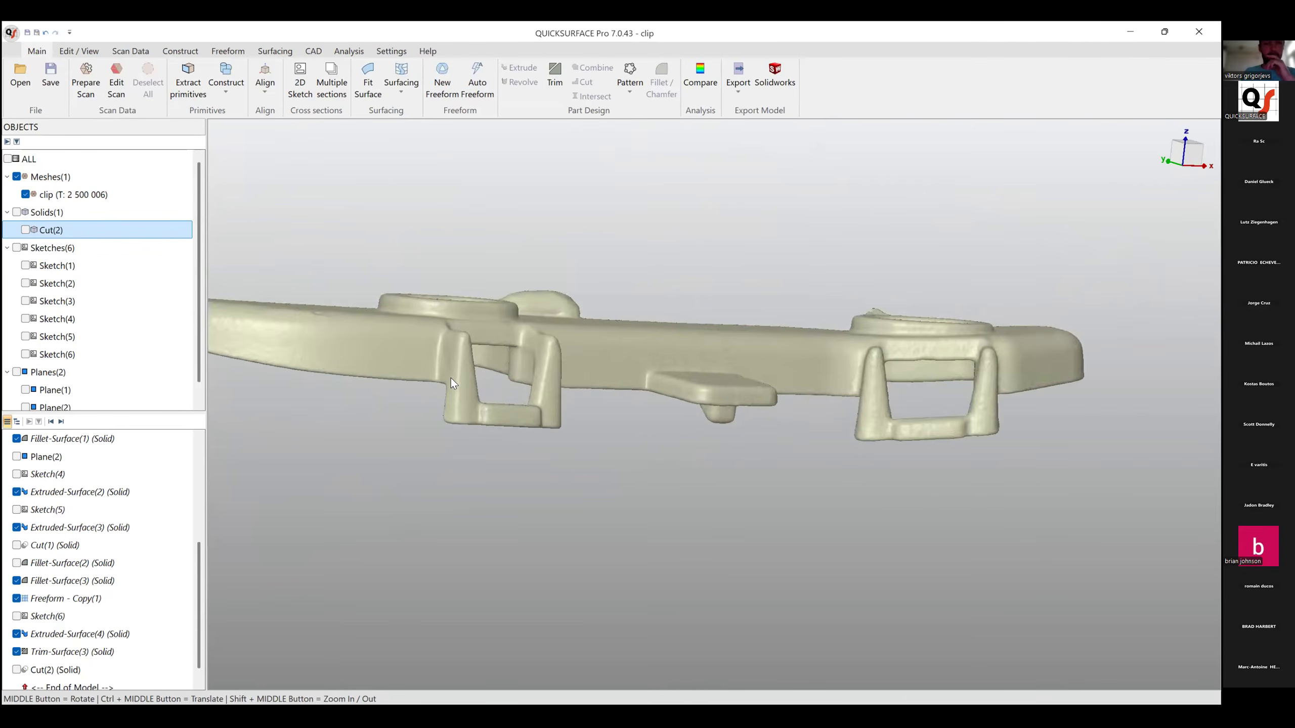
pyautogui.scroll(1, 451, 382)
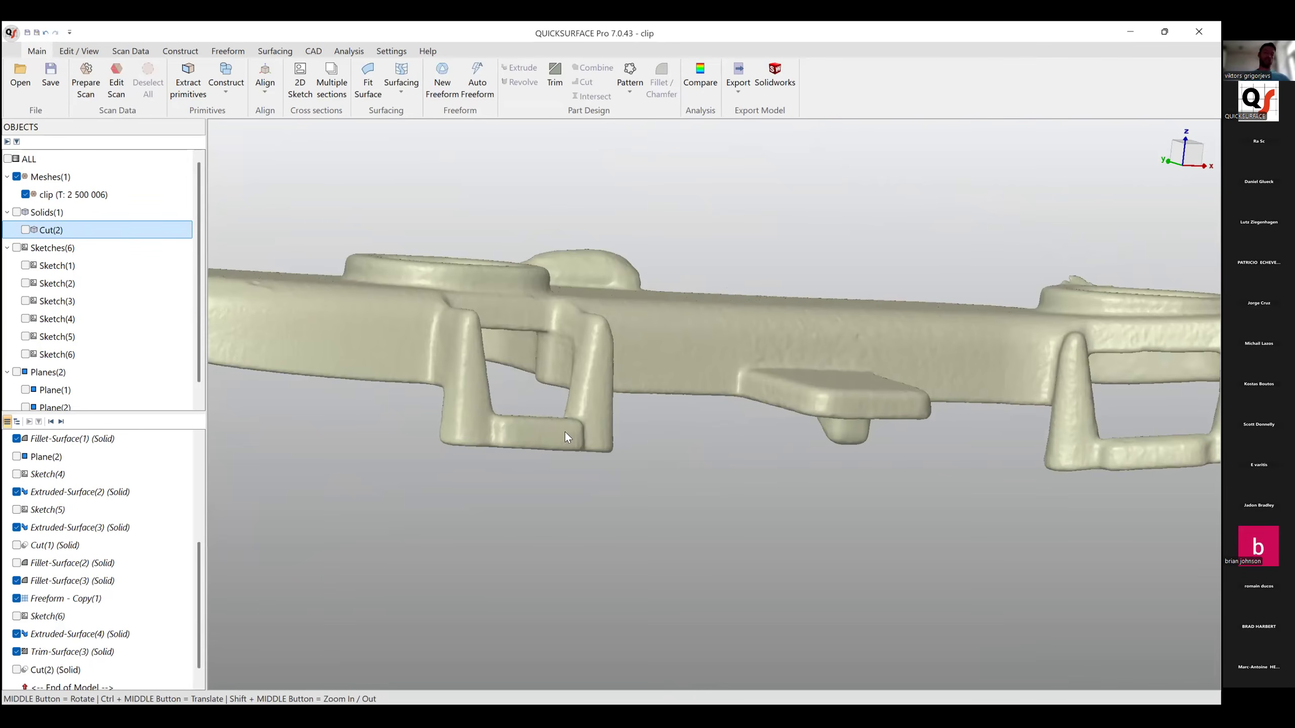
pyautogui.keyDown('ctrl'); pyautogui.moveTo(659, 419); pyautogui.dragTo(700, 447, button='middle'); pyautogui.keyUp('ctrl')
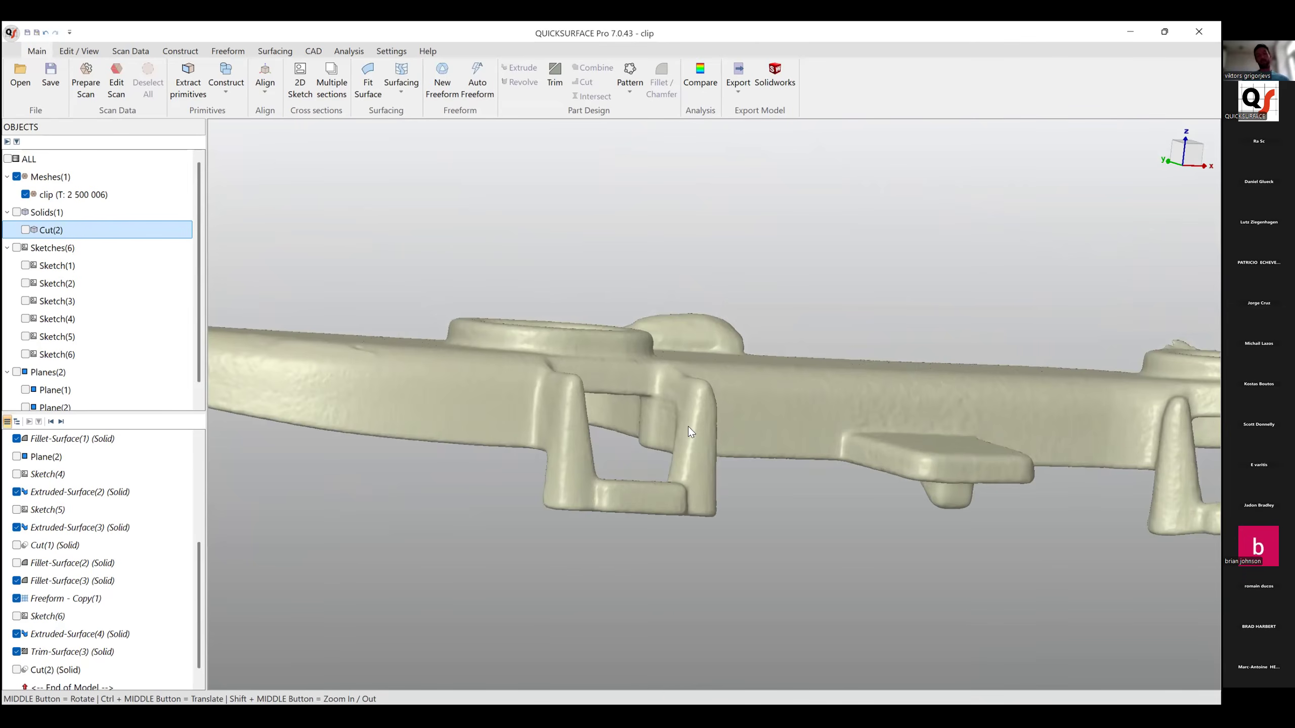
pyautogui.moveTo(728, 406); pyautogui.dragTo(585, 616, button='middle')
pyautogui.moveTo(663, 339); pyautogui.dragTo(710, 389, button='middle')
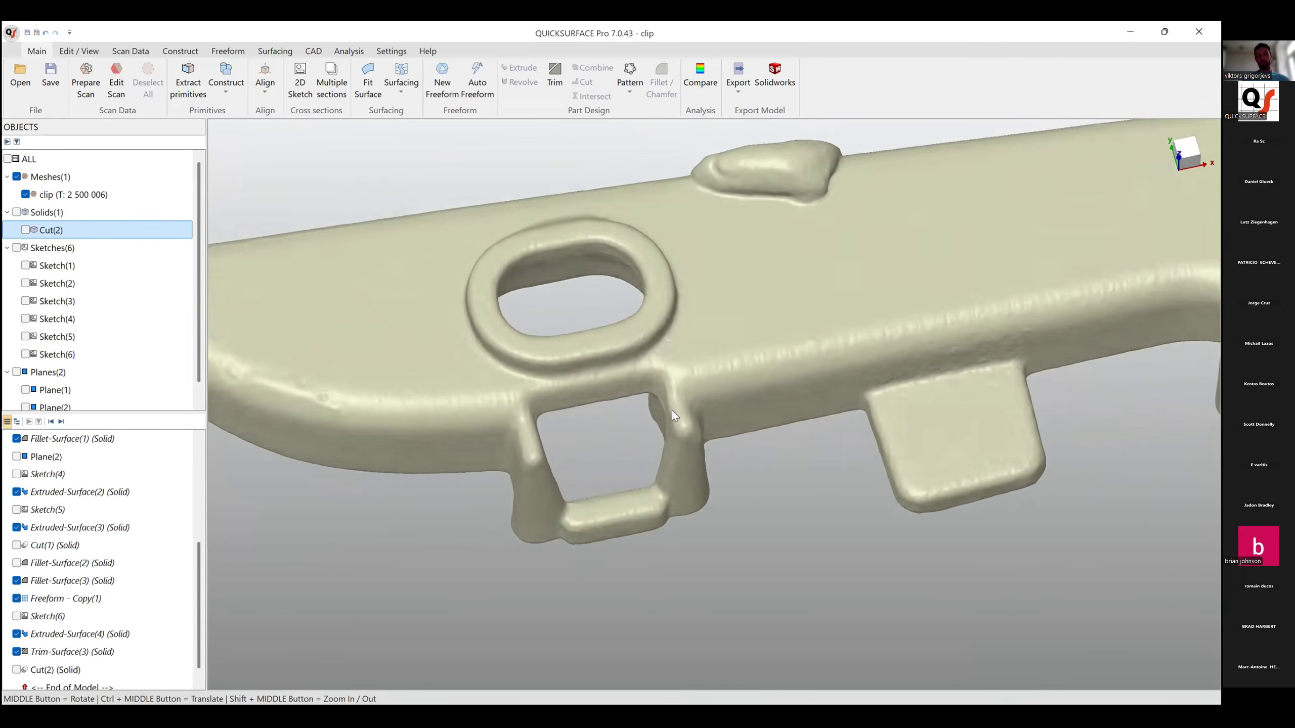
pyautogui.scroll(-5, 672, 411)
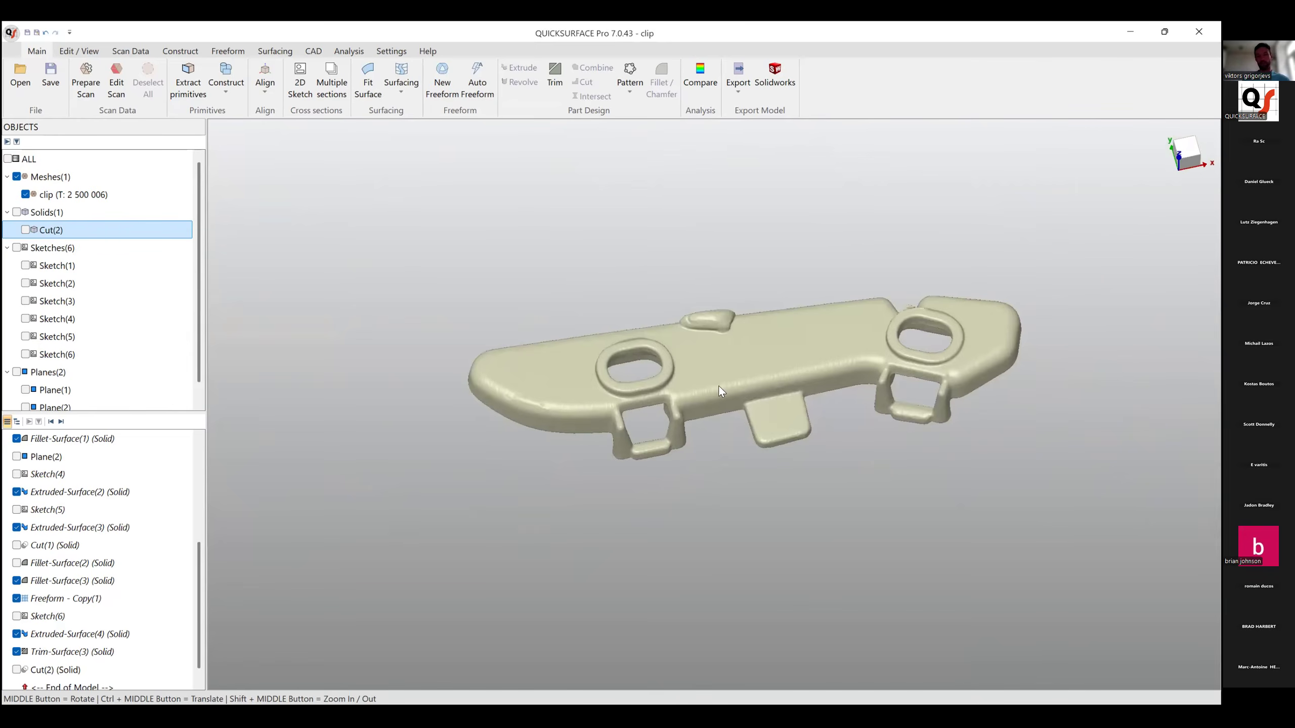
pyautogui.keyDown('ctrl'); pyautogui.moveTo(738, 350); pyautogui.dragTo(665, 405, button='middle'); pyautogui.keyUp('ctrl')
pyautogui.moveTo(782, 412); pyautogui.dragTo(669, 392, button='middle')
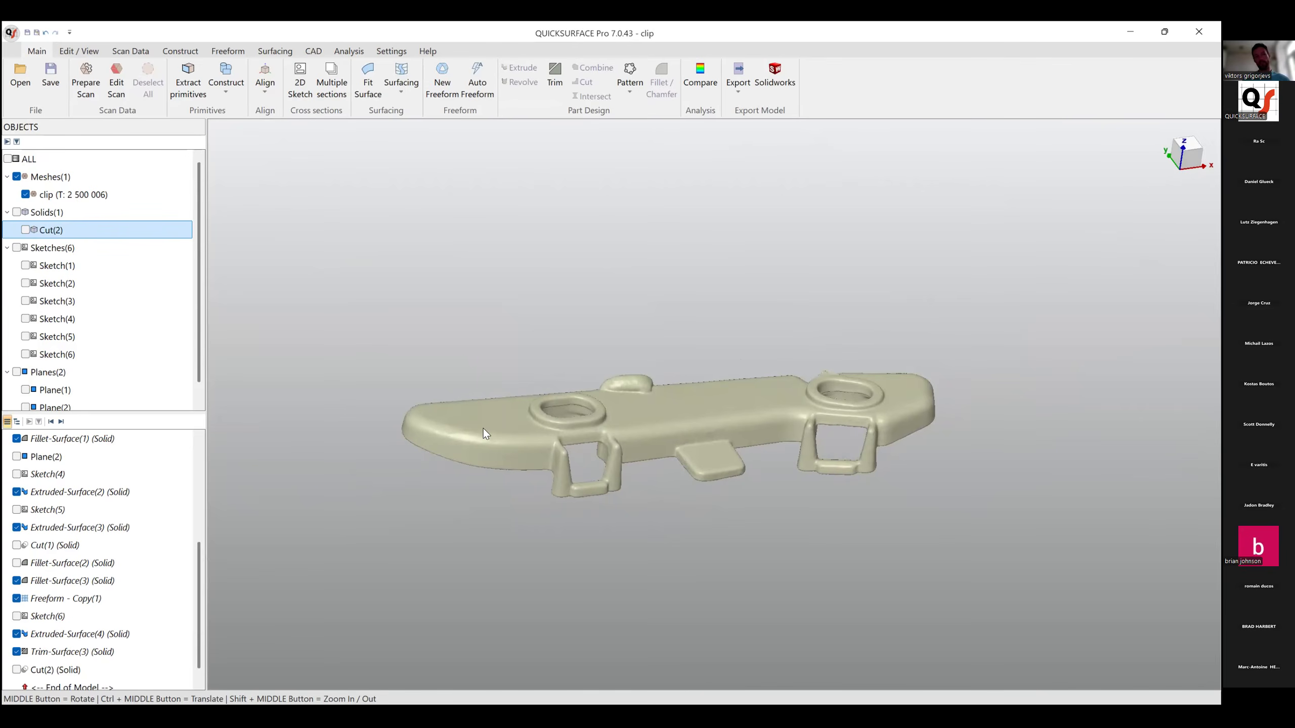
pyautogui.moveTo(765, 523); pyautogui.dragTo(725, 521, button='middle')
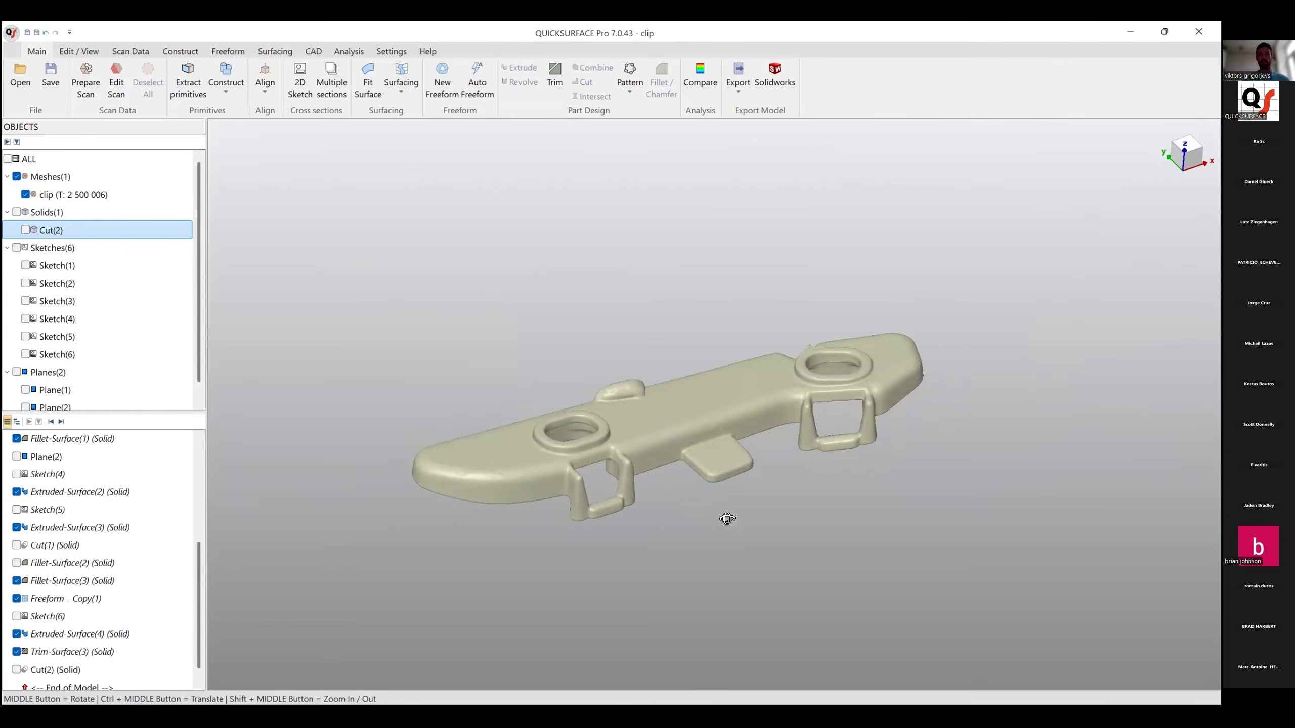
pyautogui.scroll(3, 584, 491)
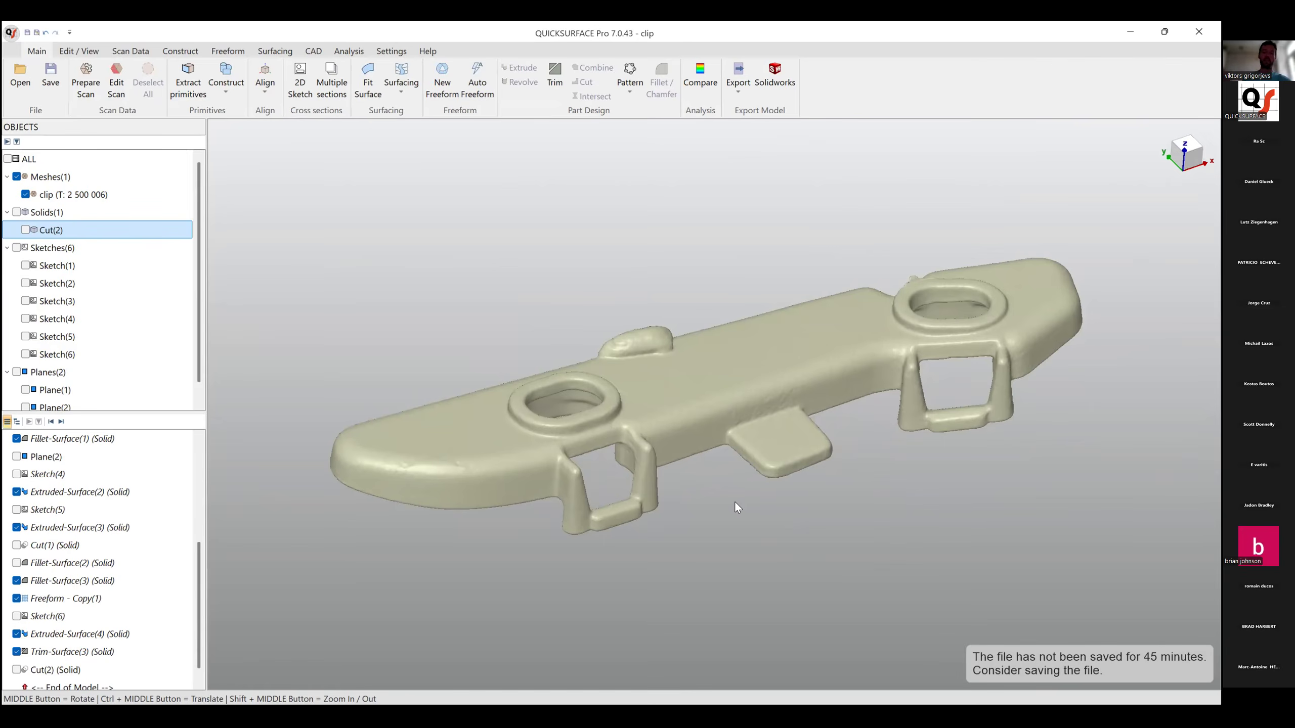
pyautogui.moveTo(763, 503); pyautogui.dragTo(657, 154, button='middle')
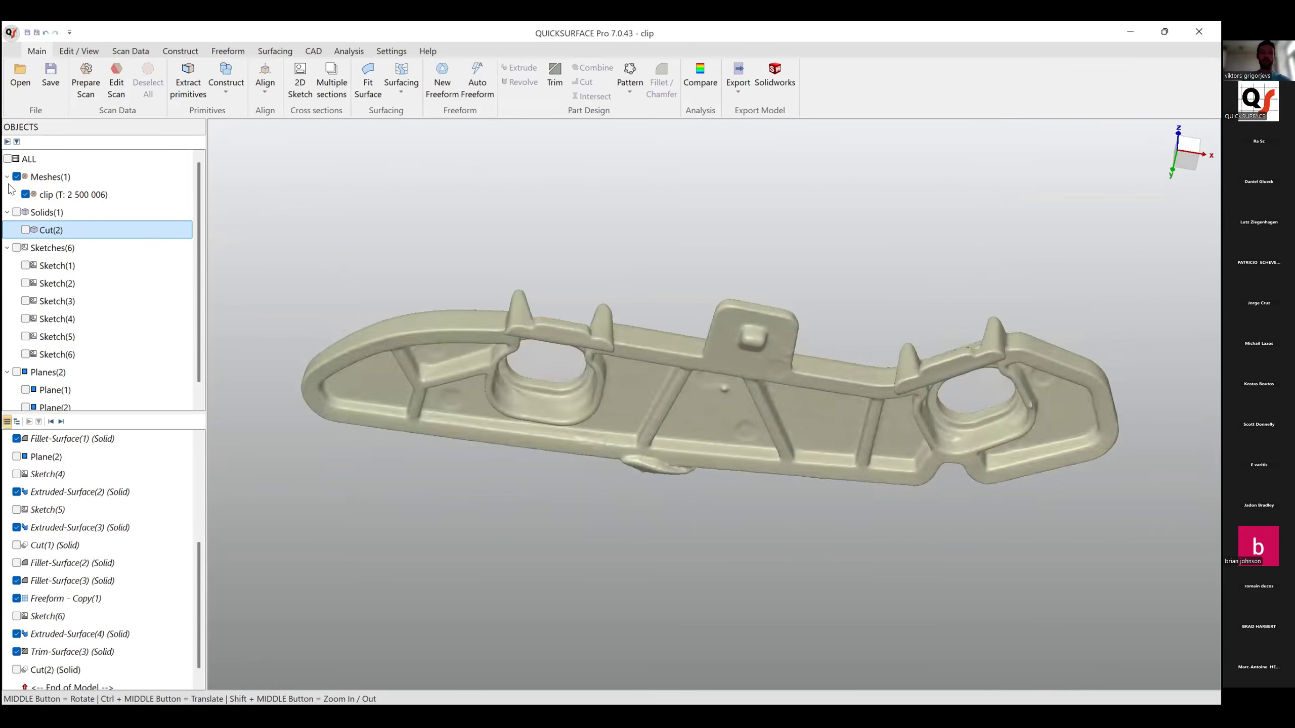
# Show the cut solid and compare it with the scan mesh around the pockets, open side legs and flat tab.
pyautogui.click(25, 230)
pyautogui.moveTo(766, 298); pyautogui.dragTo(829, 421, button='middle')
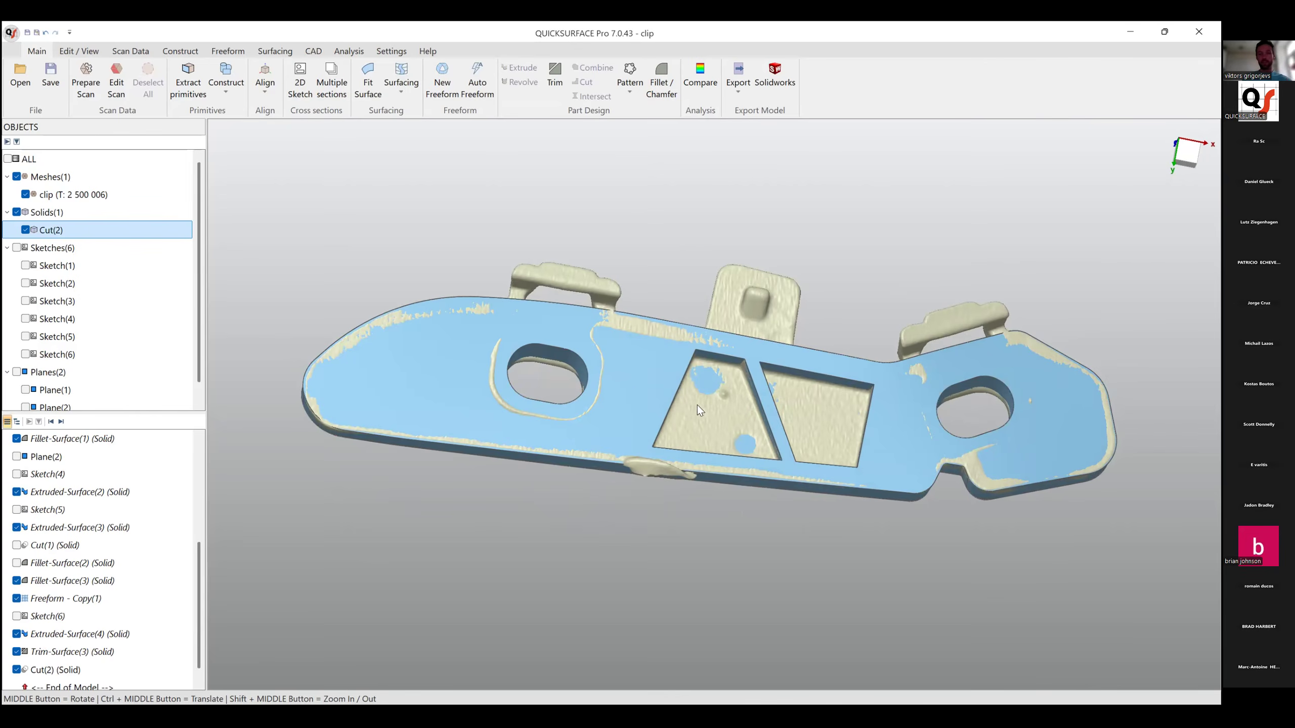
pyautogui.moveTo(730, 372); pyautogui.dragTo(608, 466, button='middle')
pyautogui.scroll(3, 643, 466)
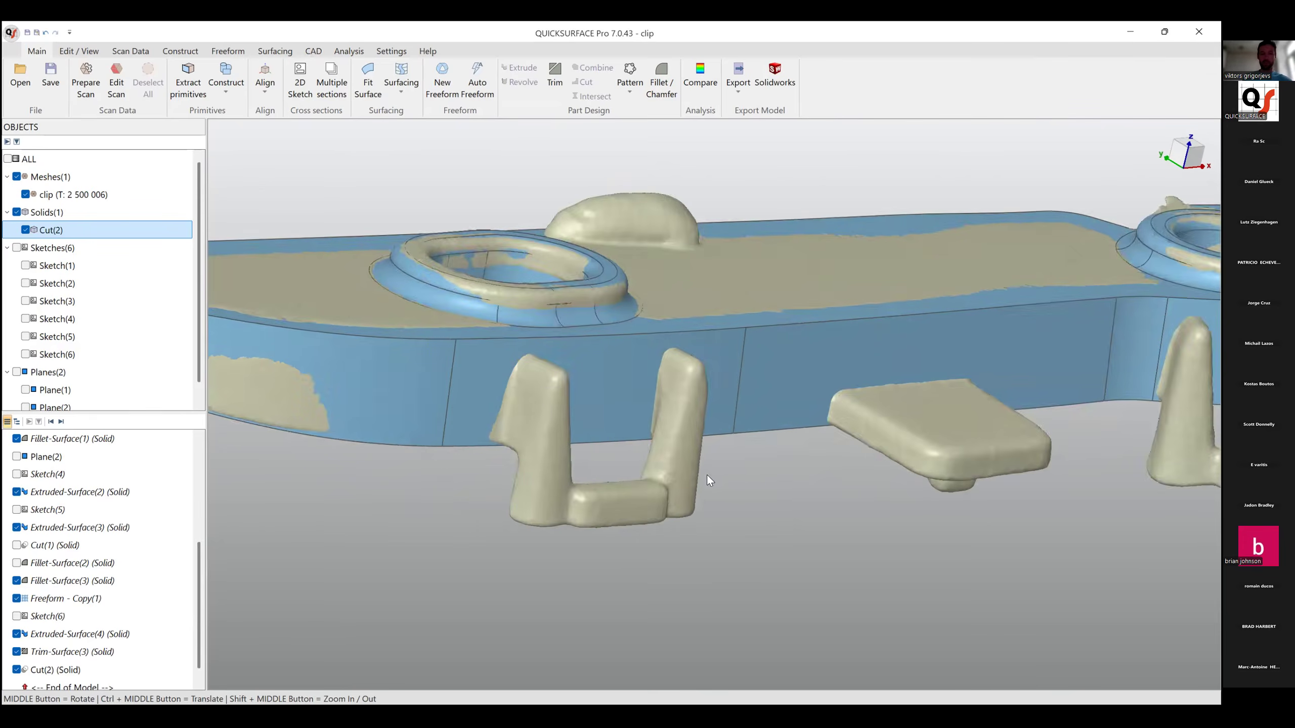
pyautogui.moveTo(708, 432); pyautogui.dragTo(698, 328, button='middle')
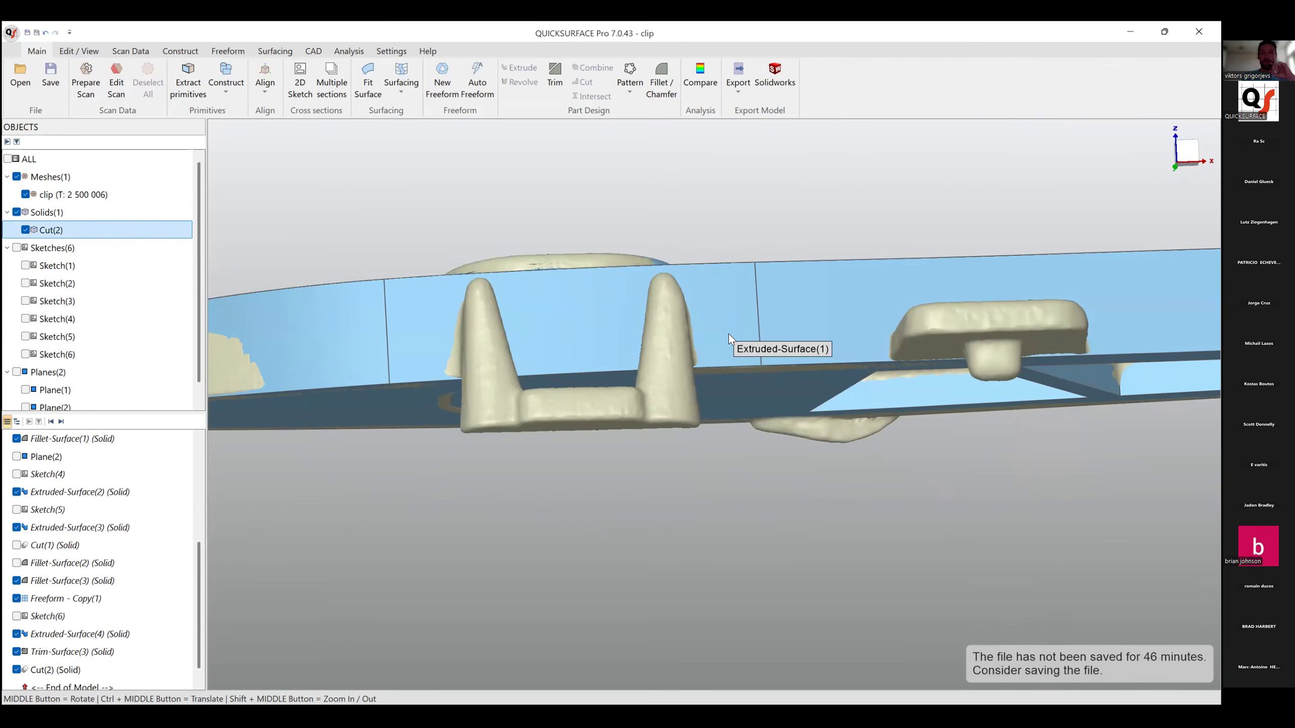
pyautogui.scroll(-3, 729, 334)
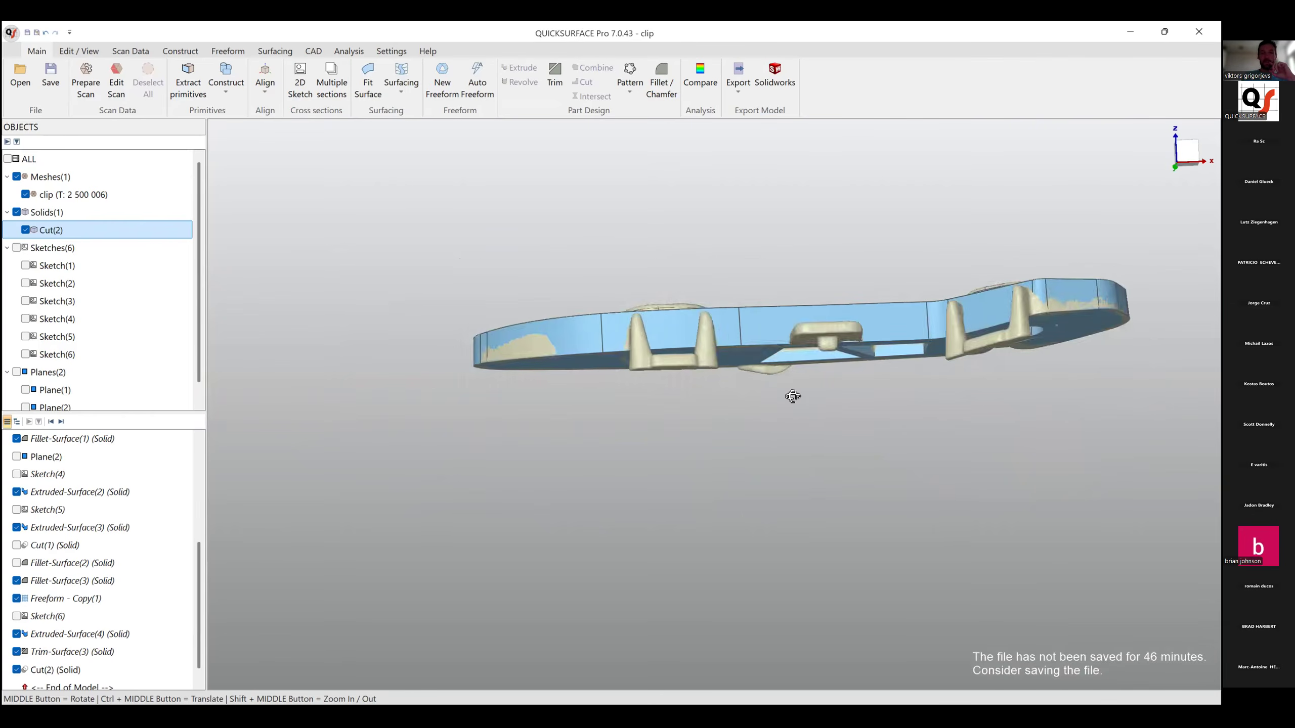
pyautogui.moveTo(793, 397); pyautogui.dragTo(848, 461, button='middle')
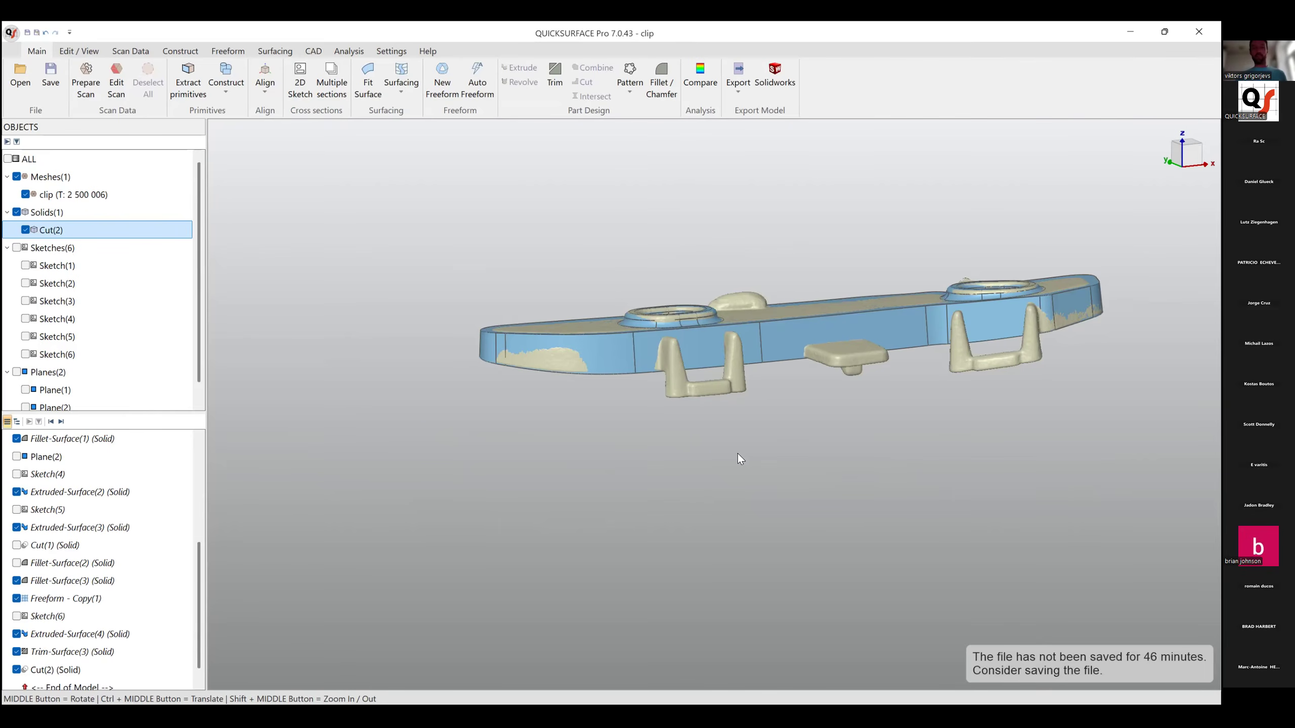
# Examine how the cut solid matches the mesh across the upper face, side legs and underside at the notched end.
pyautogui.moveTo(760, 339); pyautogui.dragTo(943, 362, button='middle')
pyautogui.scroll(-3, 968, 344)
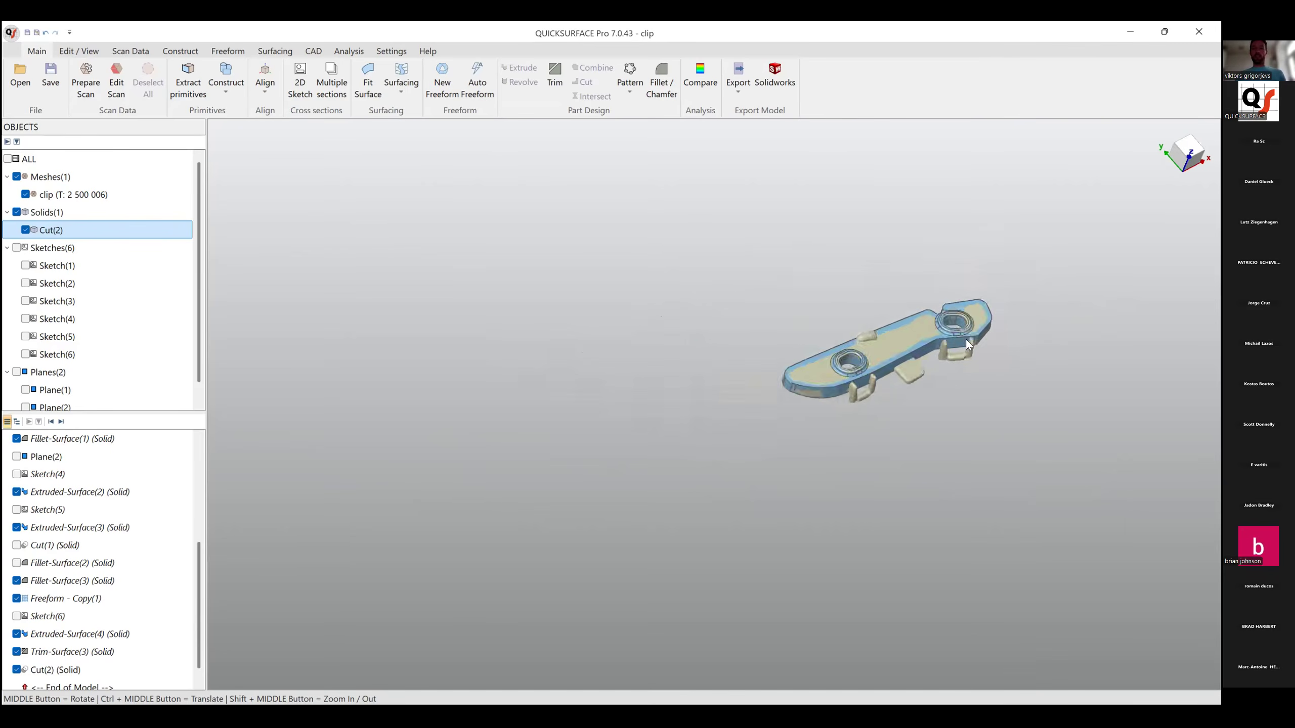
pyautogui.scroll(3, 965, 340)
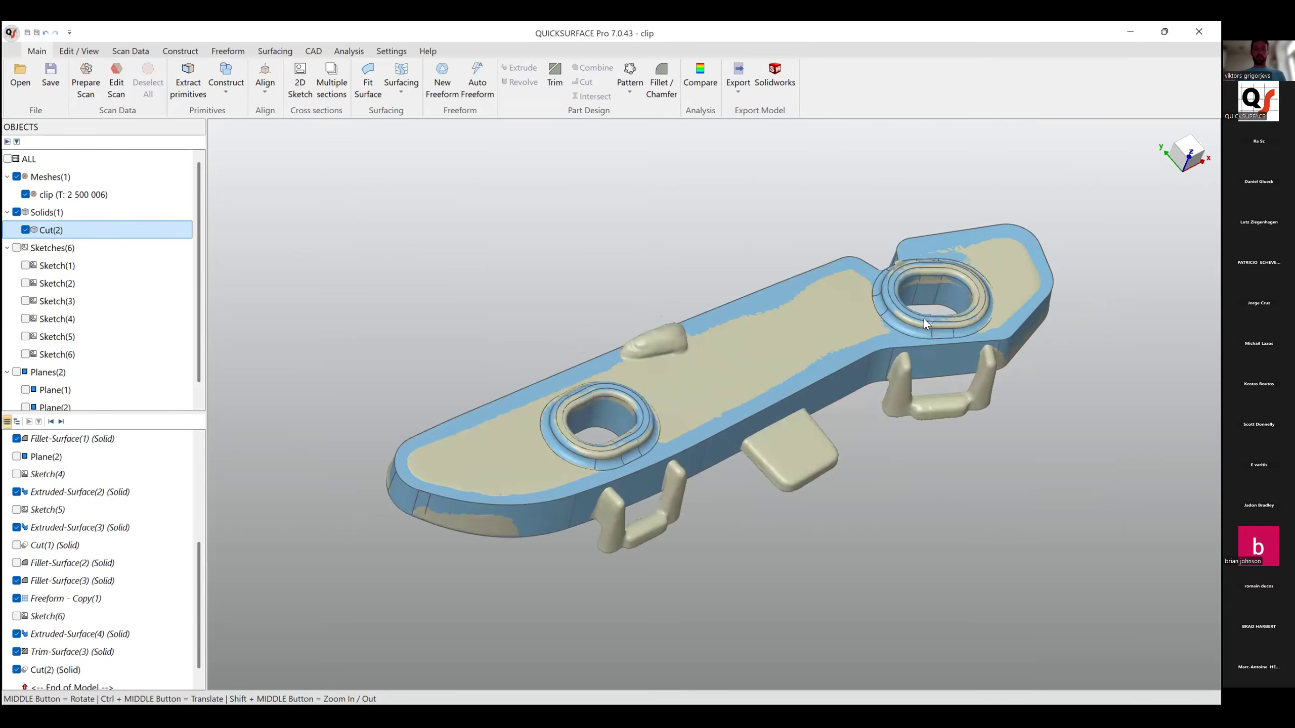
pyautogui.moveTo(763, 287); pyautogui.dragTo(793, 450, button='middle')
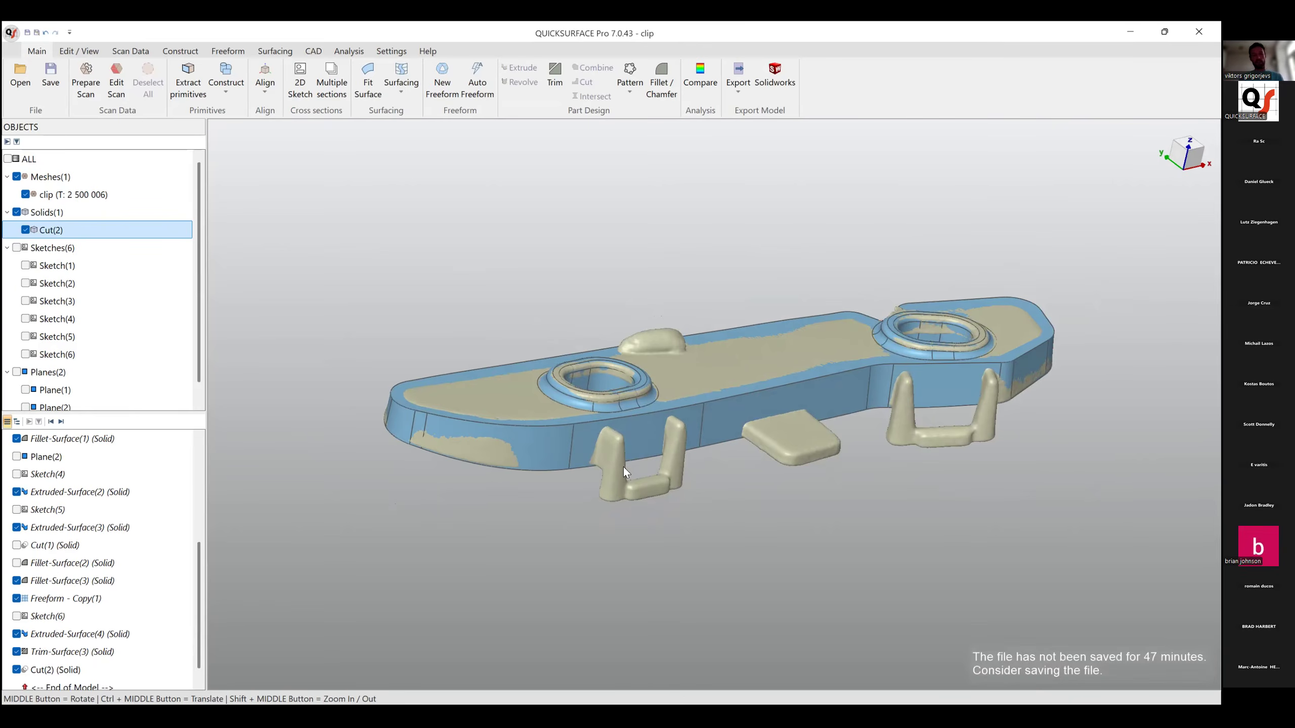
pyautogui.scroll(3, 623, 468)
pyautogui.scroll(-2, 742, 467)
pyautogui.moveTo(798, 445); pyautogui.dragTo(668, 494, button='middle')
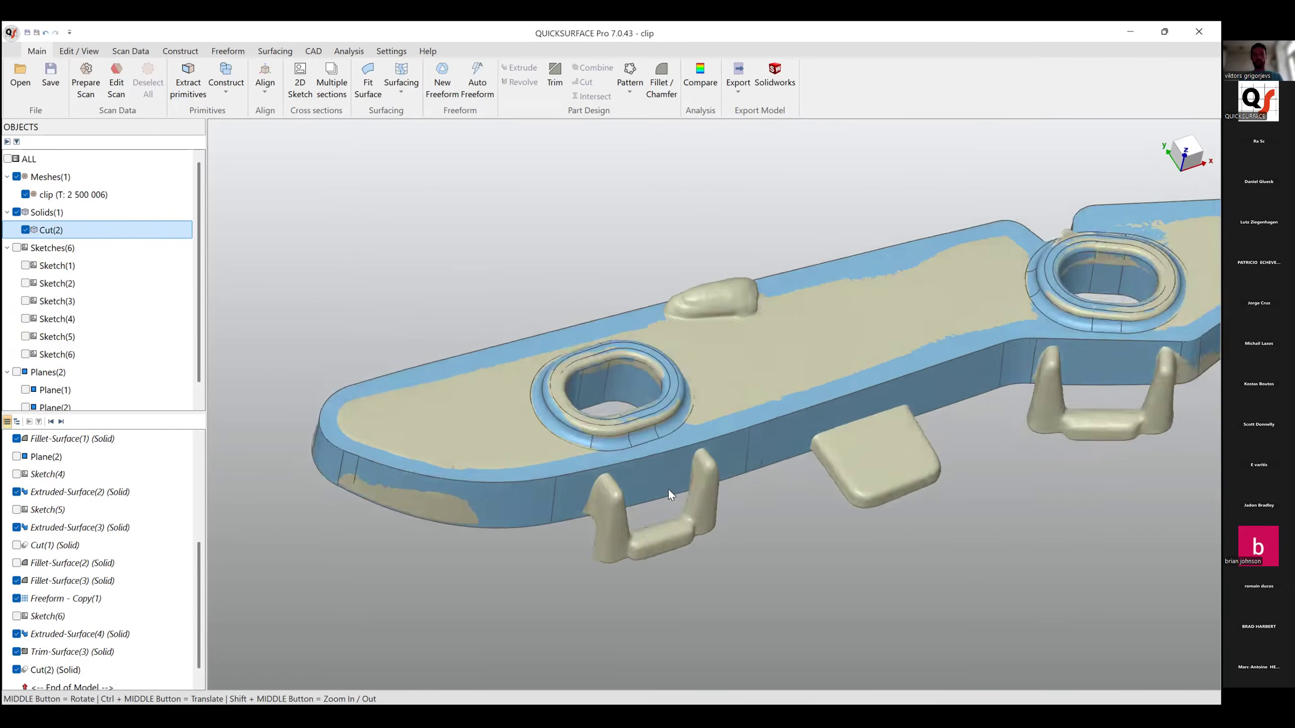
pyautogui.scroll(-2, 755, 431)
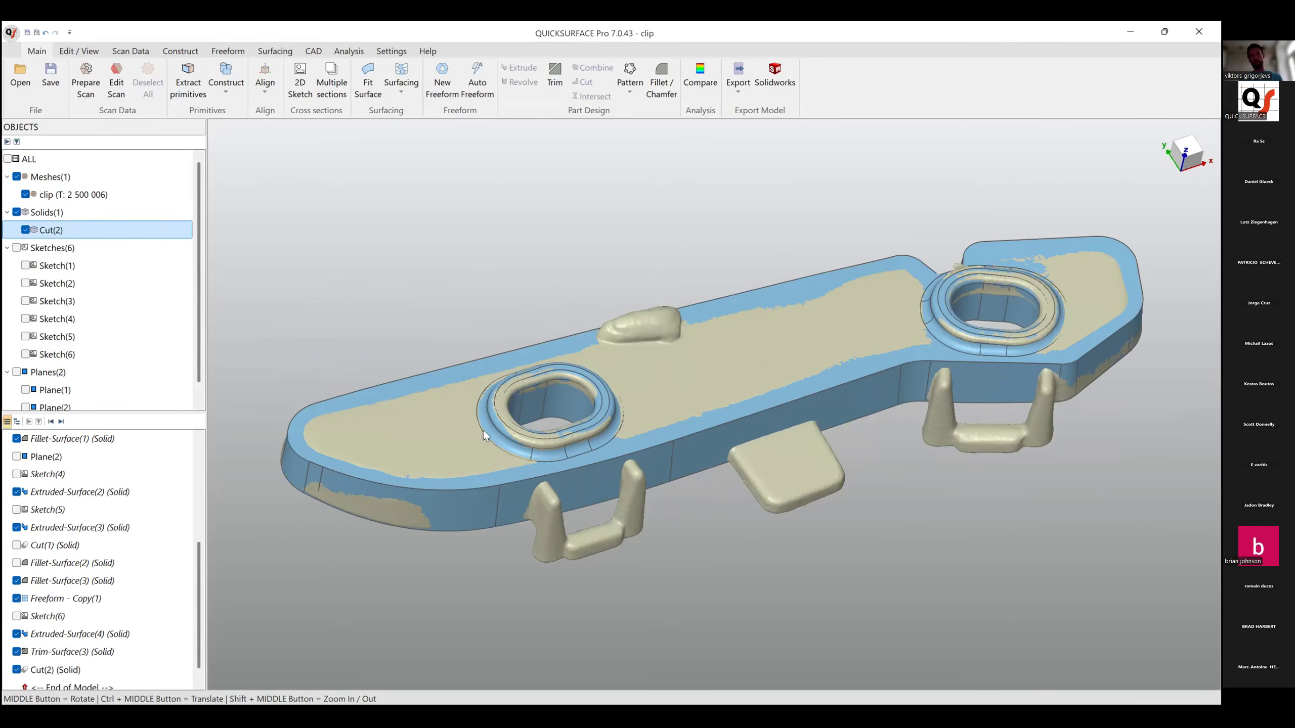
pyautogui.moveTo(587, 476); pyautogui.dragTo(735, 527, button='middle')
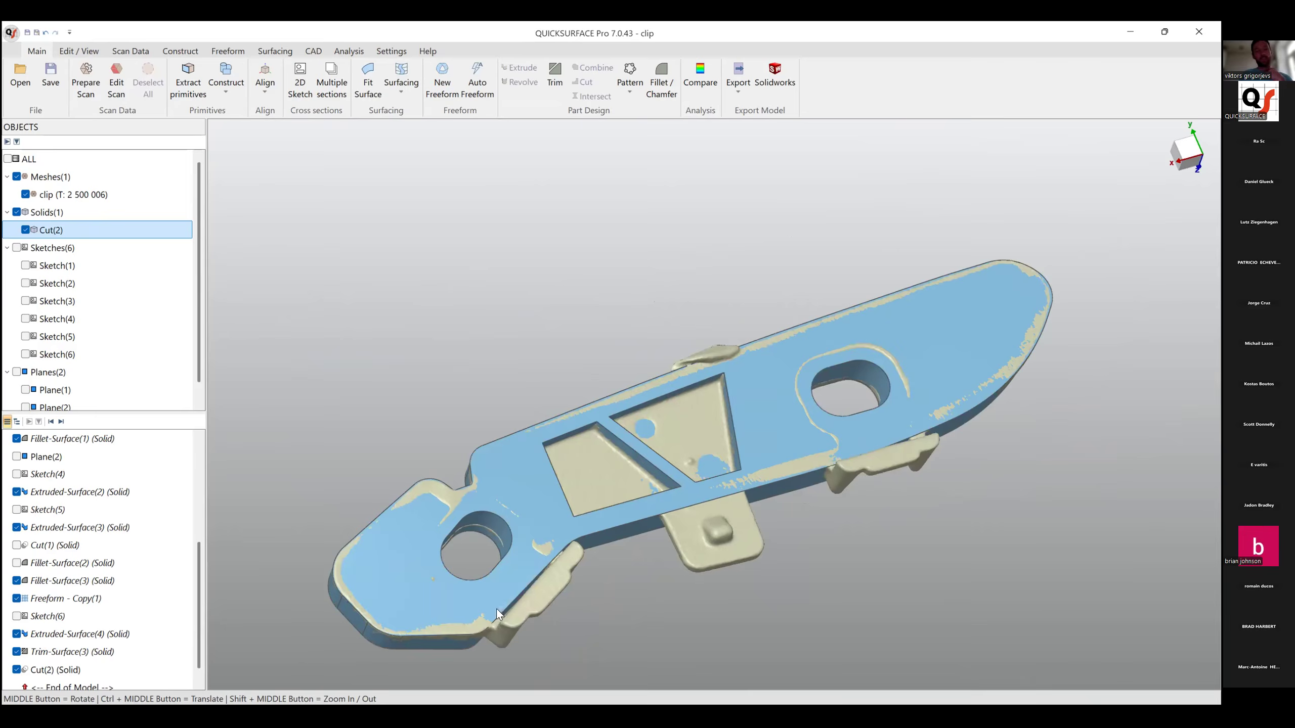
pyautogui.scroll(5, 466, 629)
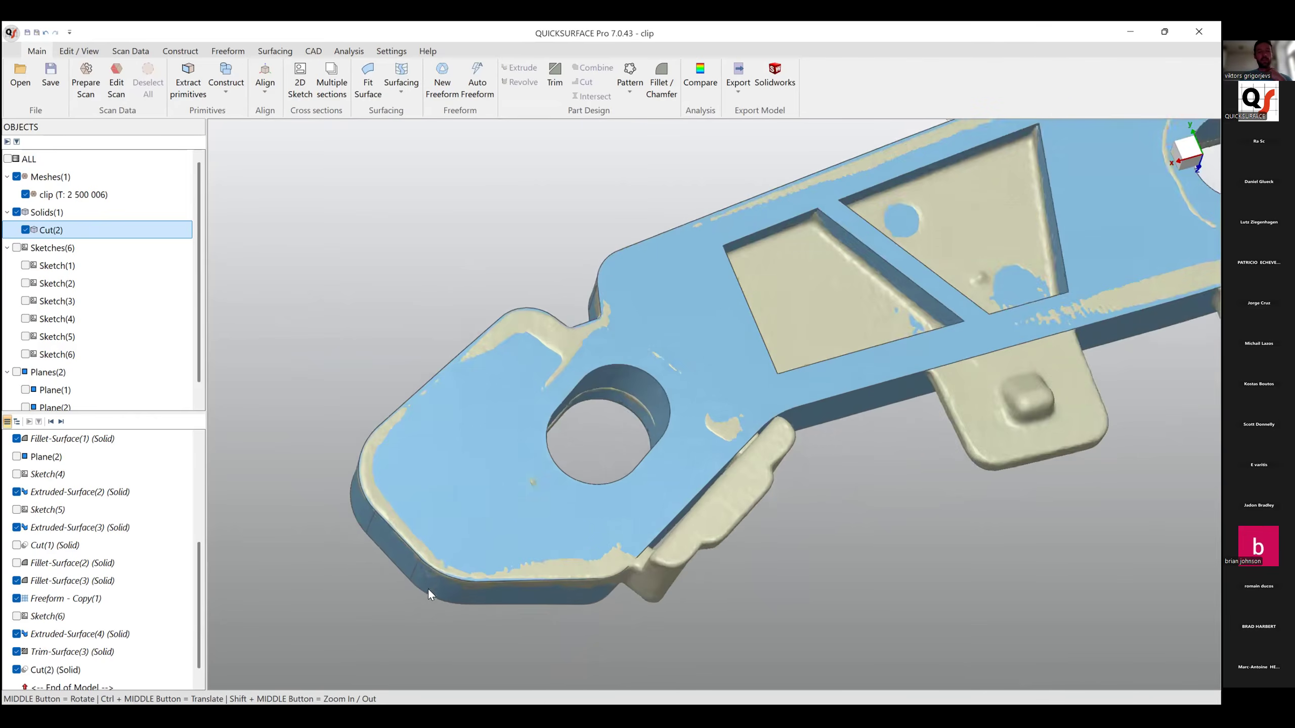
pyautogui.moveTo(716, 427); pyautogui.dragTo(706, 503, button='middle')
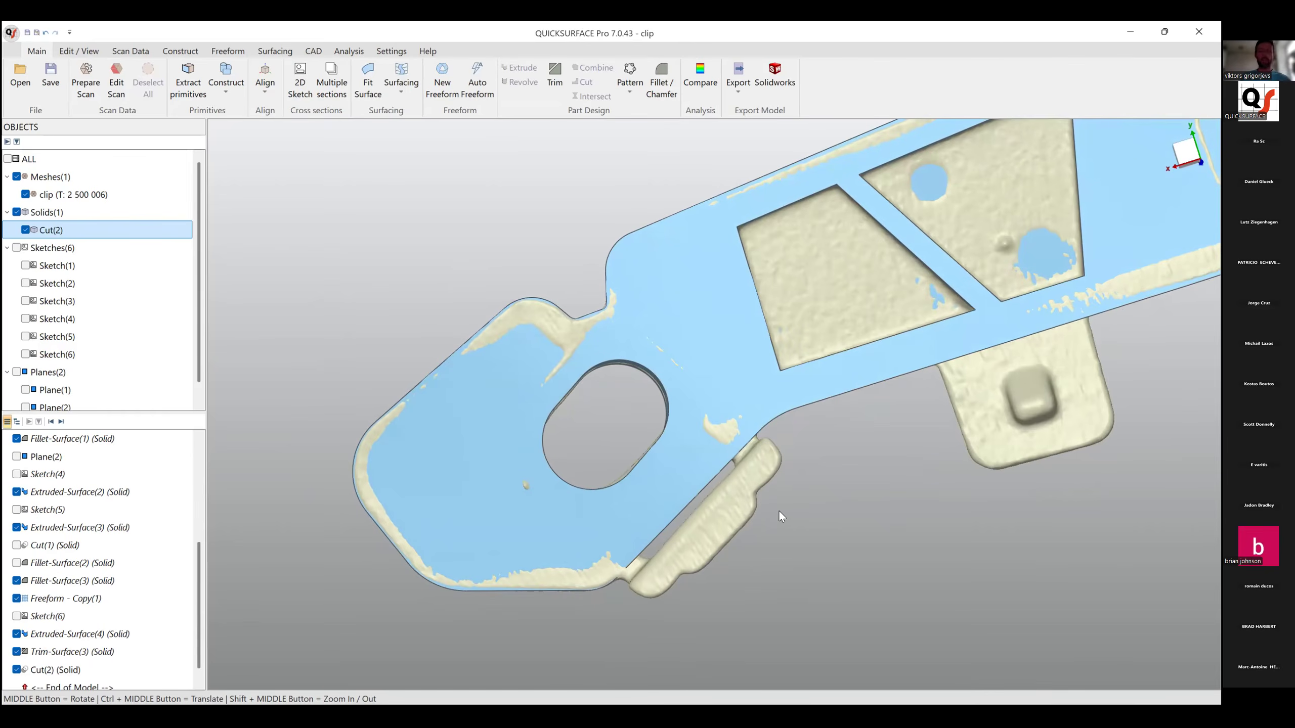
pyautogui.scroll(-4, 772, 505)
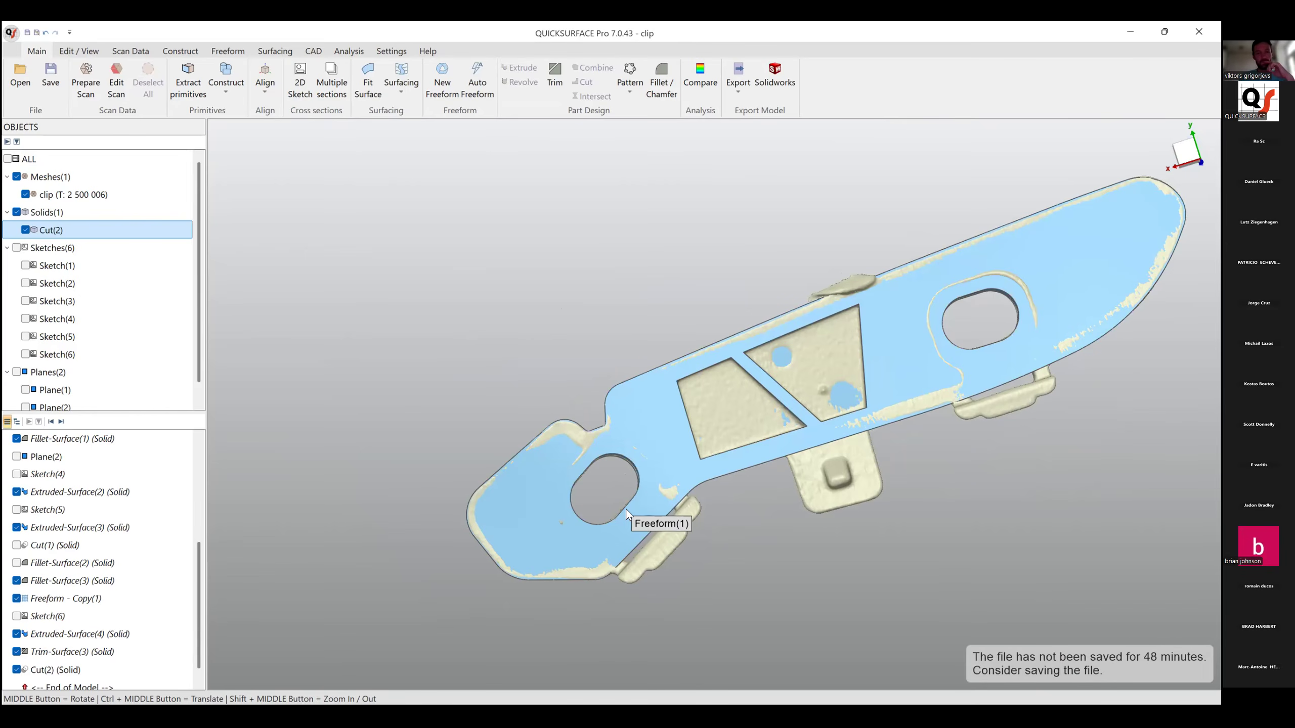
# Hide the cut solid and inspect the mesh around the open leg beside the notched end's oval hole.
pyautogui.moveTo(622, 511); pyautogui.dragTo(672, 347, button='middle')
pyautogui.click(25, 229)
pyautogui.scroll(4, 621, 441)
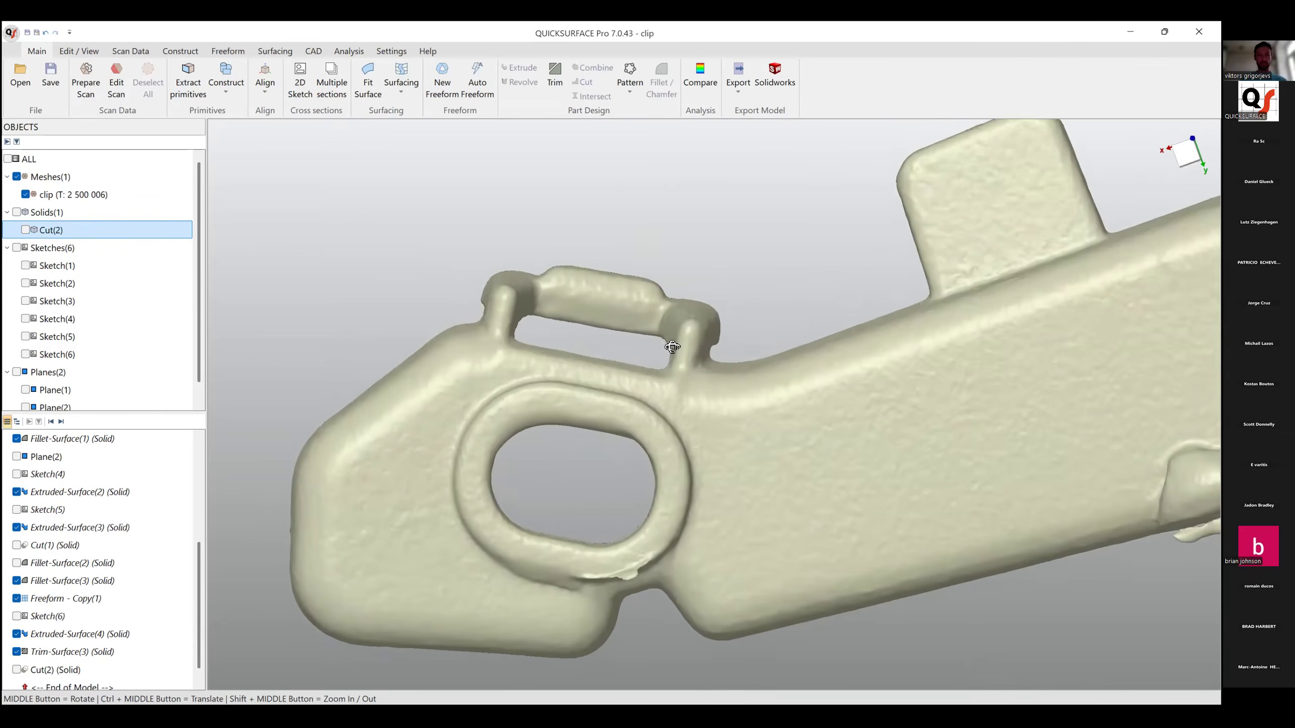
pyautogui.scroll(-1, 64, 387)
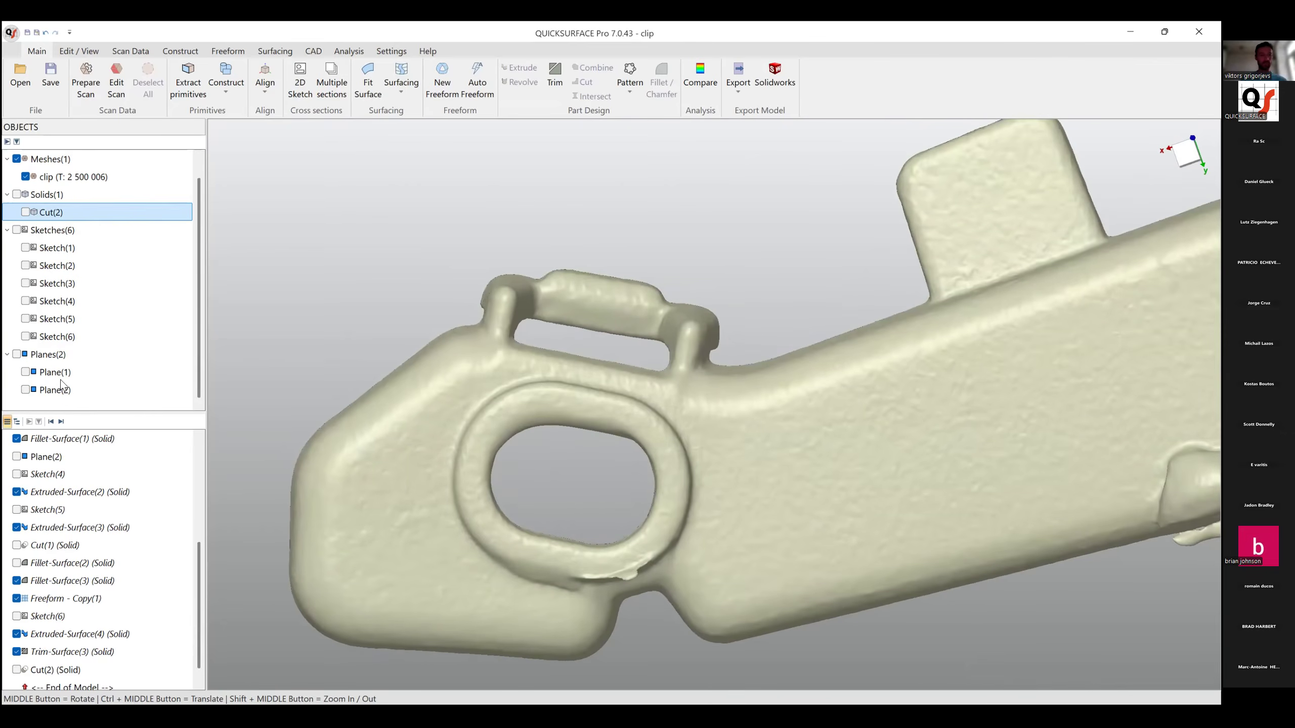
pyautogui.click(25, 390)
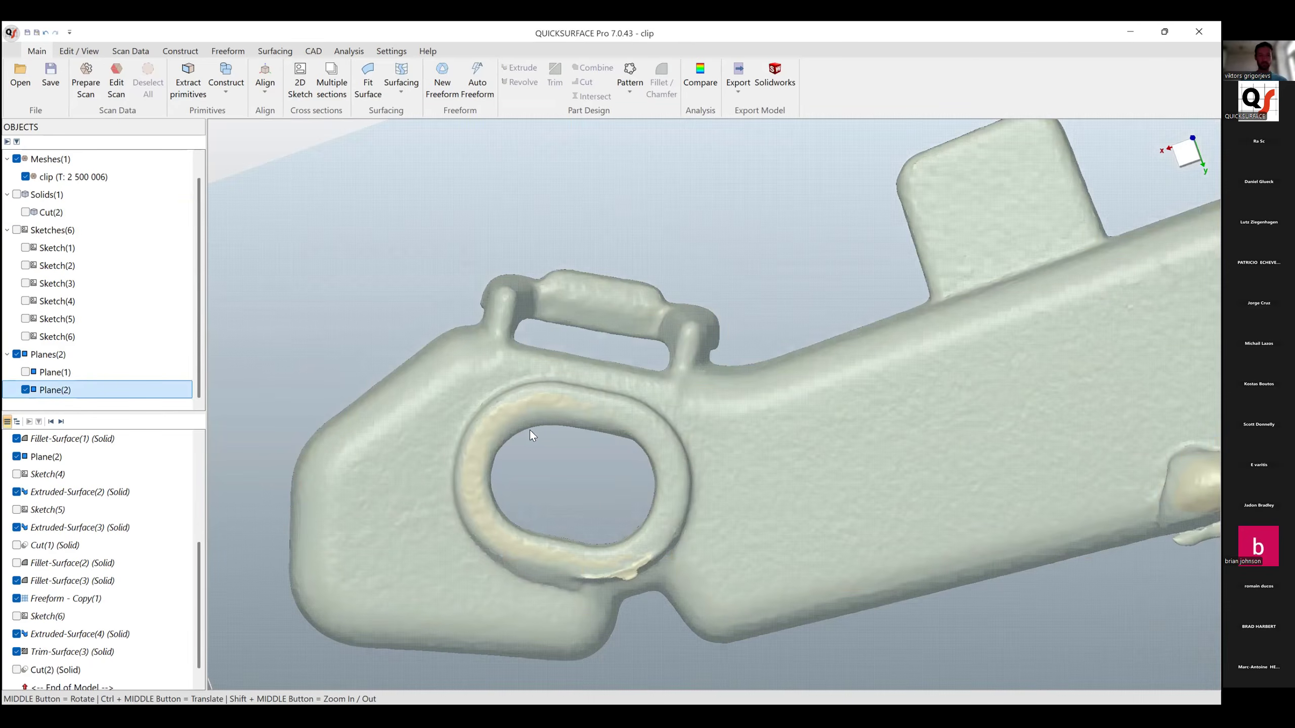
pyautogui.scroll(-3, 585, 418)
pyautogui.click(584, 251)
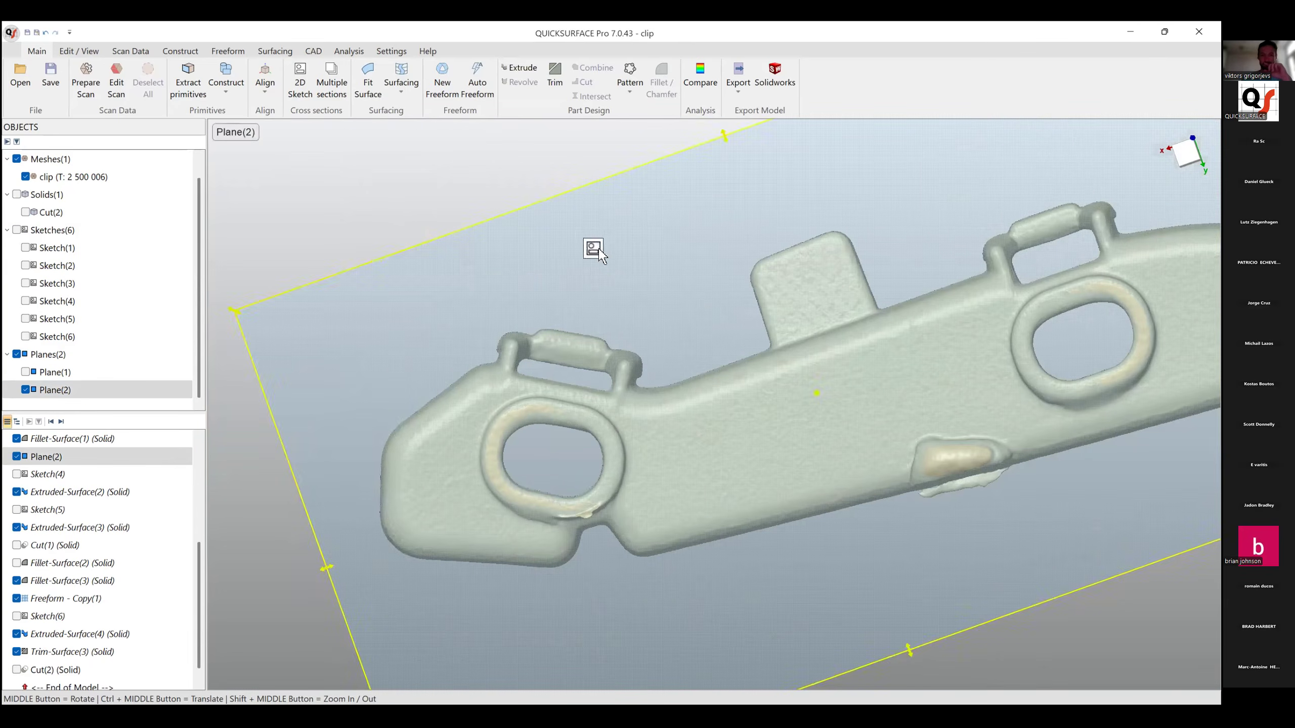
pyautogui.click(594, 249)
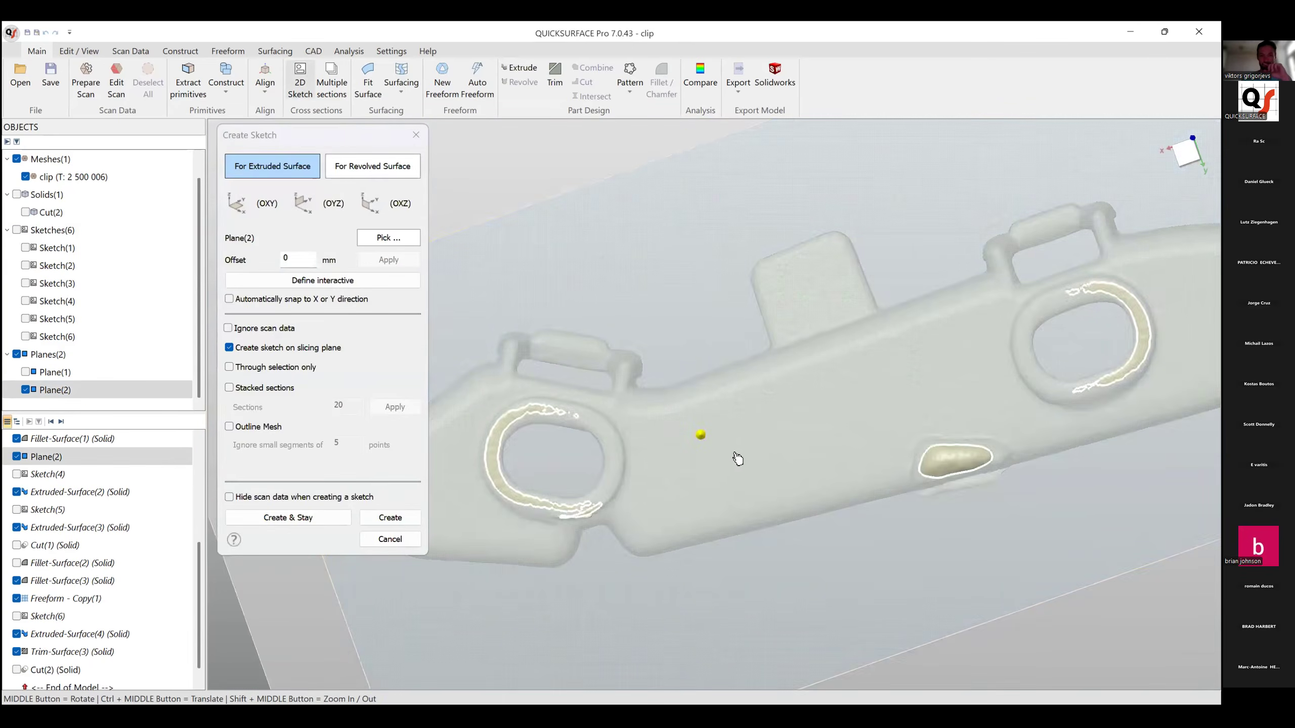
pyautogui.moveTo(737, 459); pyautogui.dragTo(738, 453, button='middle')
pyautogui.moveTo(736, 451); pyautogui.dragTo(716, 442)
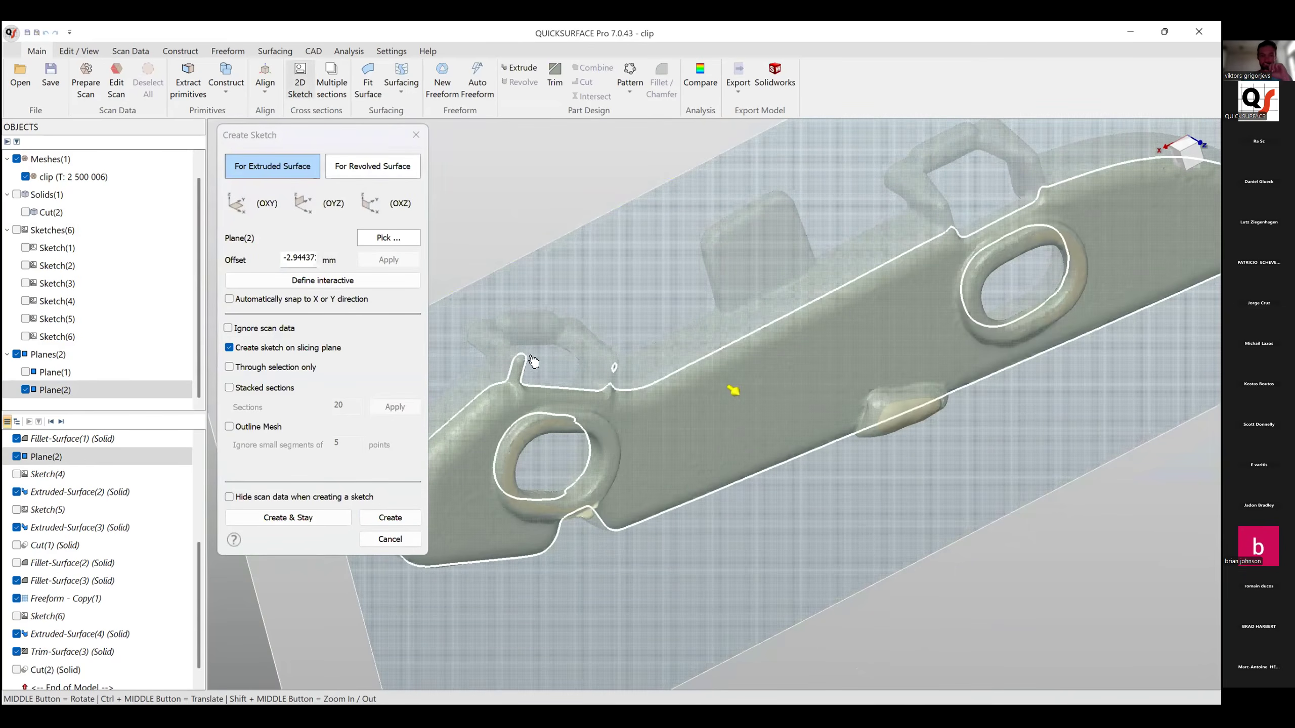
pyautogui.scroll(5, 725, 508)
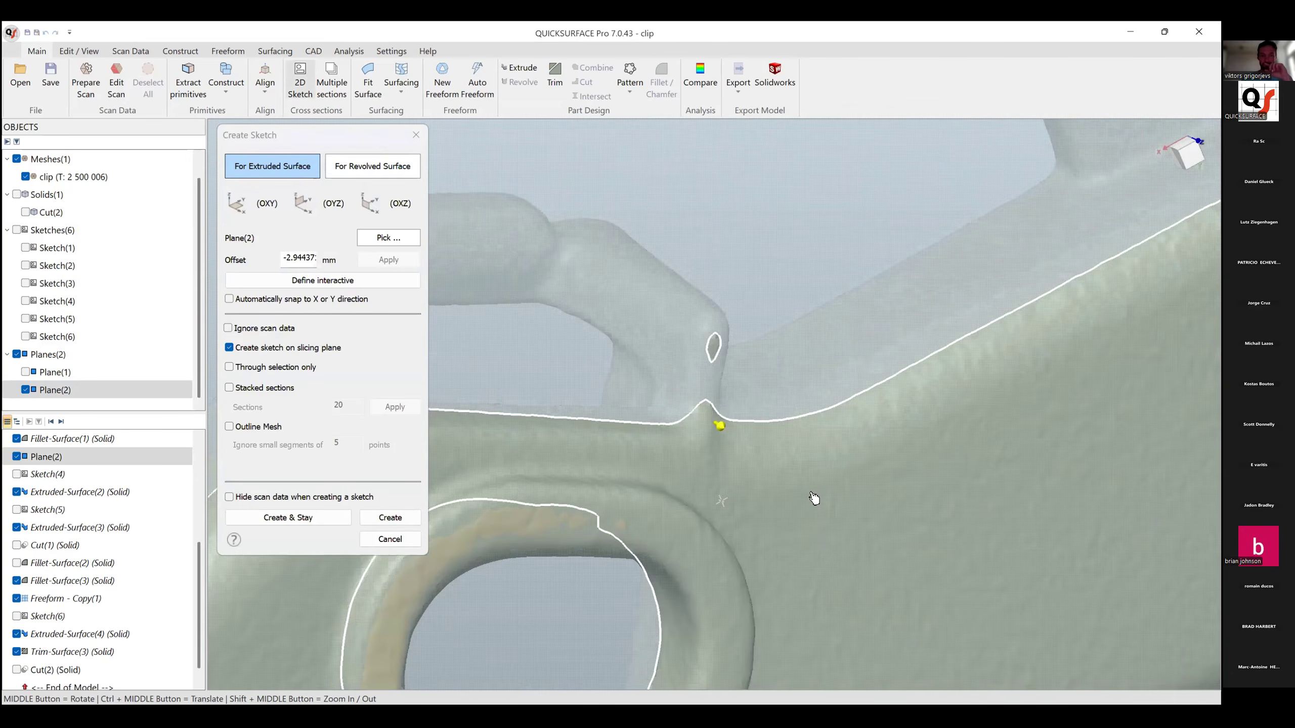
pyautogui.moveTo(721, 501)
pyautogui.mouseDown(button='middle')
pyautogui.moveTo(814, 499)
pyautogui.moveTo(784, 446)
pyautogui.mouseUp(button='middle')
pyautogui.click(408, 539)
pyautogui.scroll(-5, 850, 470)
pyautogui.scroll(-3, 850, 470)
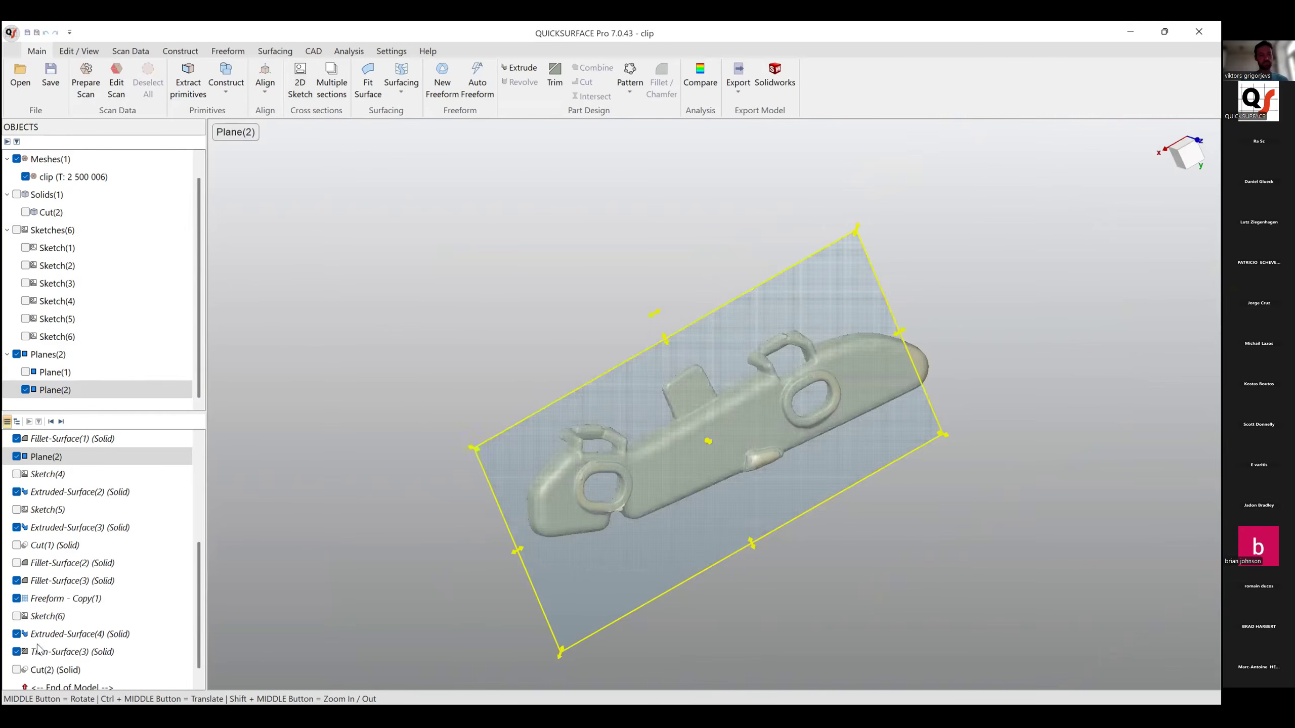
pyautogui.scroll(-1, 56, 655)
pyautogui.click(57, 653)
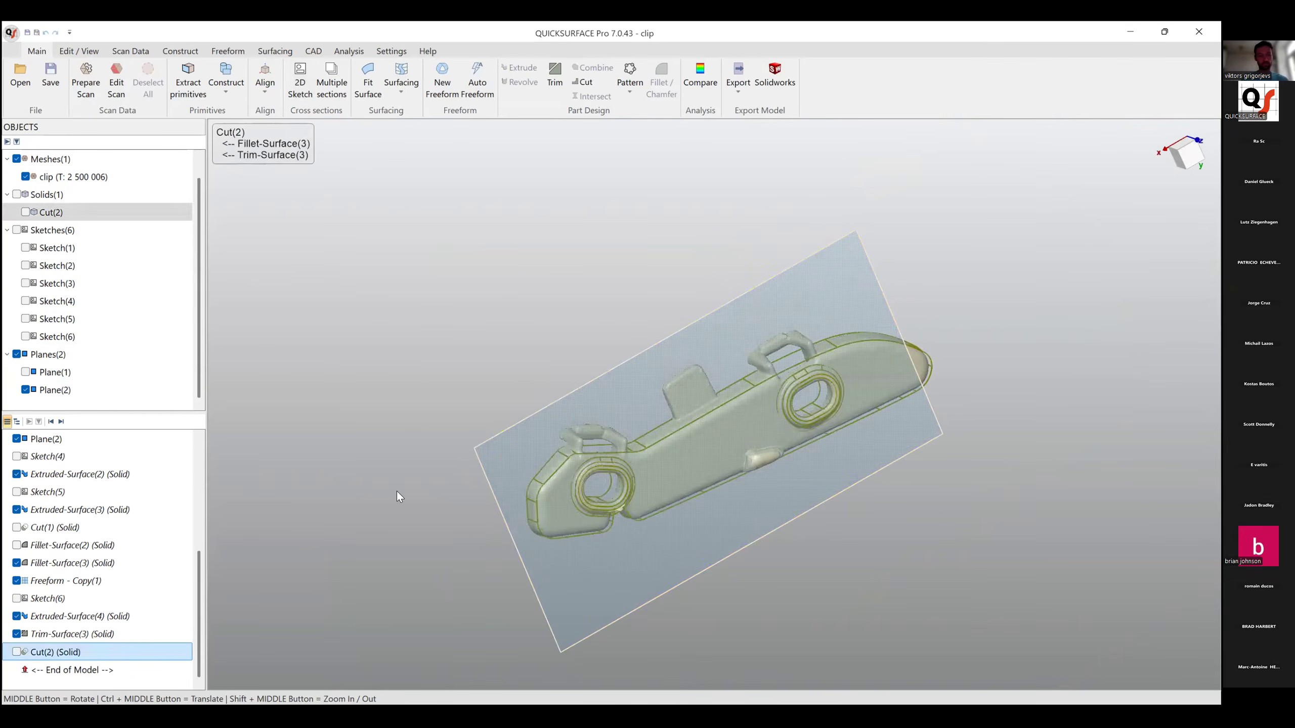
pyautogui.click(397, 492)
pyautogui.click(521, 443)
pyautogui.press('space')
# Examine the open rectangular leg on the clip mesh close up, from its outer, lower and body-facing sides.
pyautogui.moveTo(782, 572); pyautogui.dragTo(612, 544, button='middle')
pyautogui.scroll(8, 792, 521)
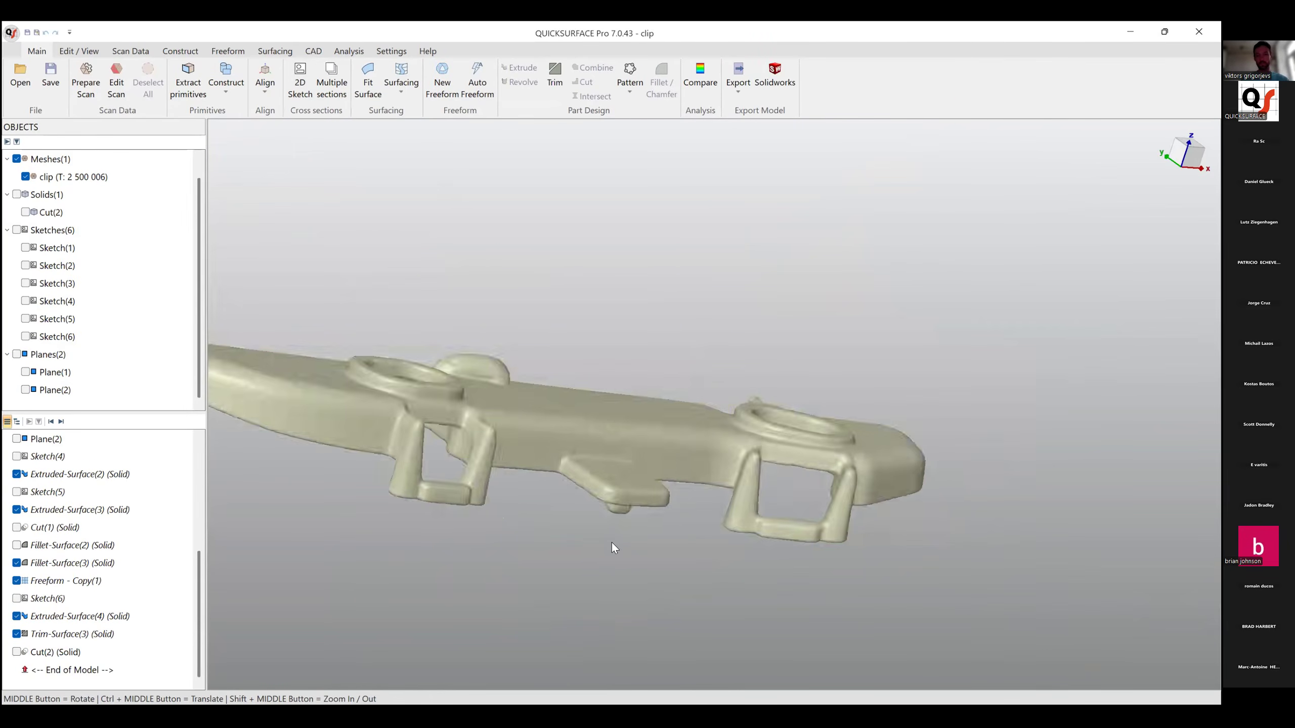
pyautogui.scroll(5, 560, 505)
pyautogui.keyDown('ctrl'); pyautogui.moveTo(561, 506); pyautogui.dragTo(546, 317, button='middle'); pyautogui.keyUp('ctrl')
pyautogui.scroll(2, 560, 564)
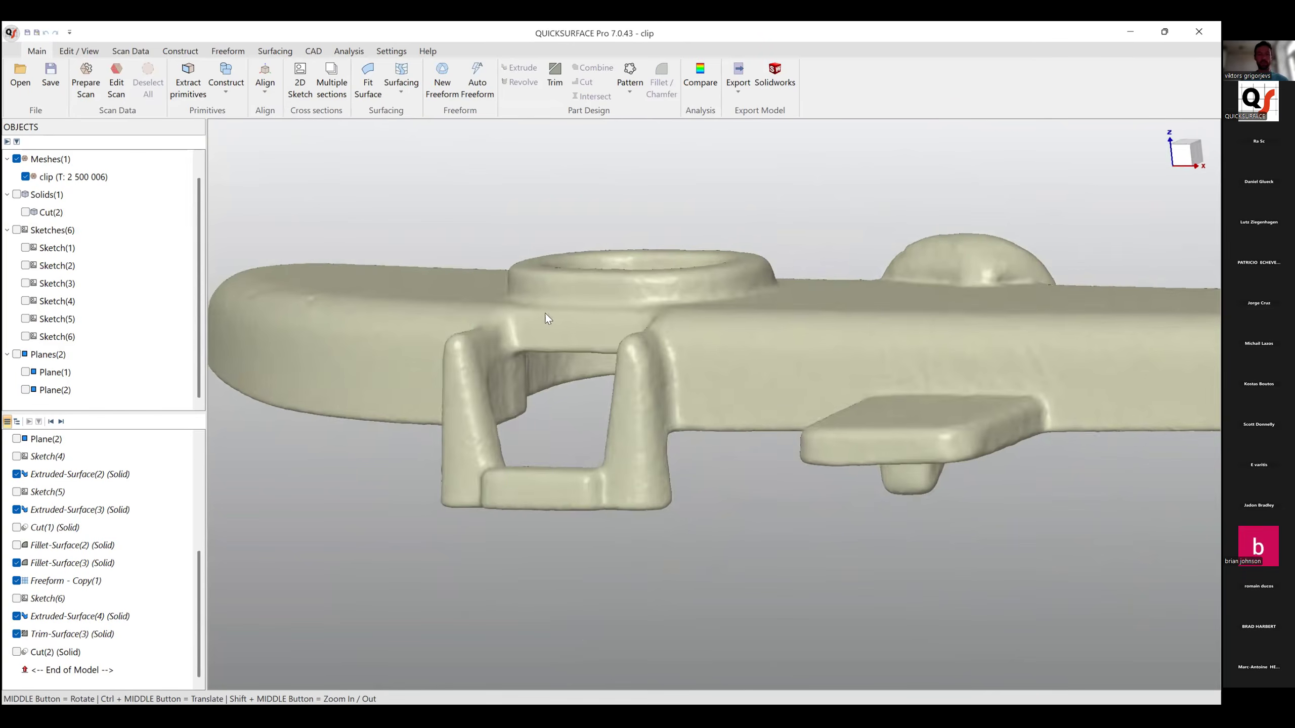
pyautogui.moveTo(506, 497); pyautogui.dragTo(431, 485, button='middle')
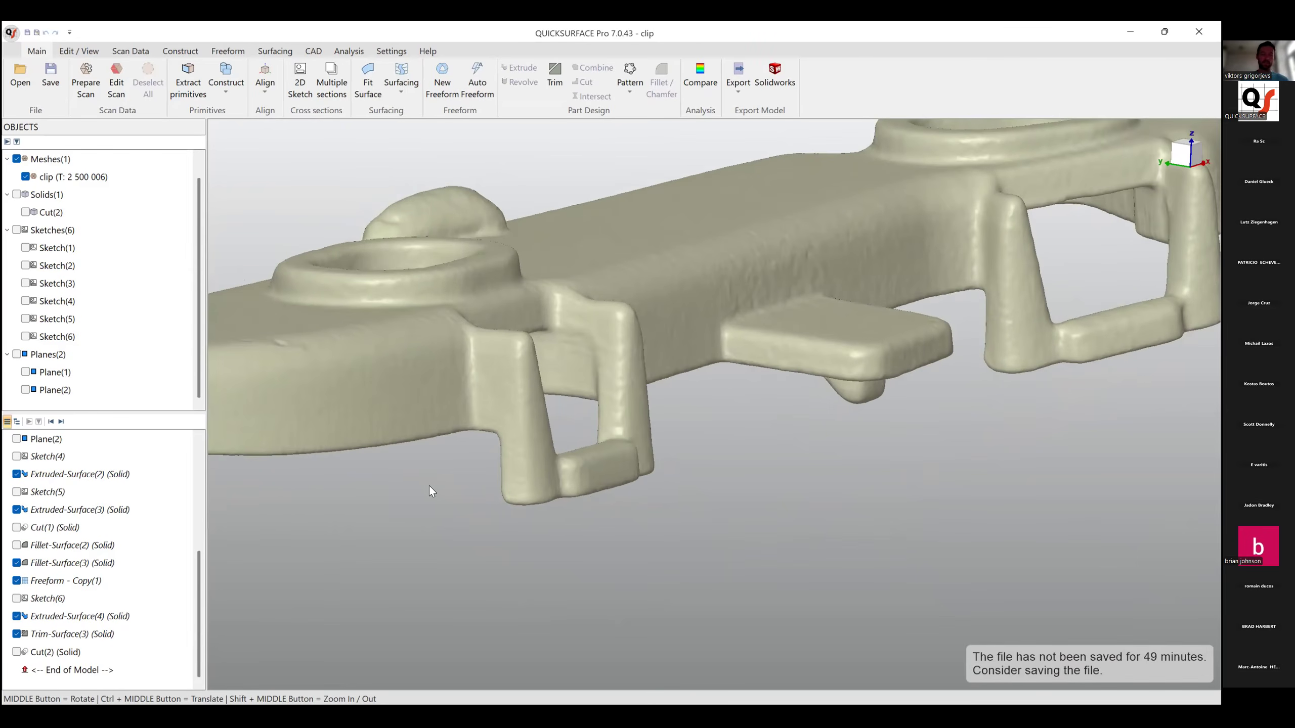
pyautogui.scroll(5, 548, 484)
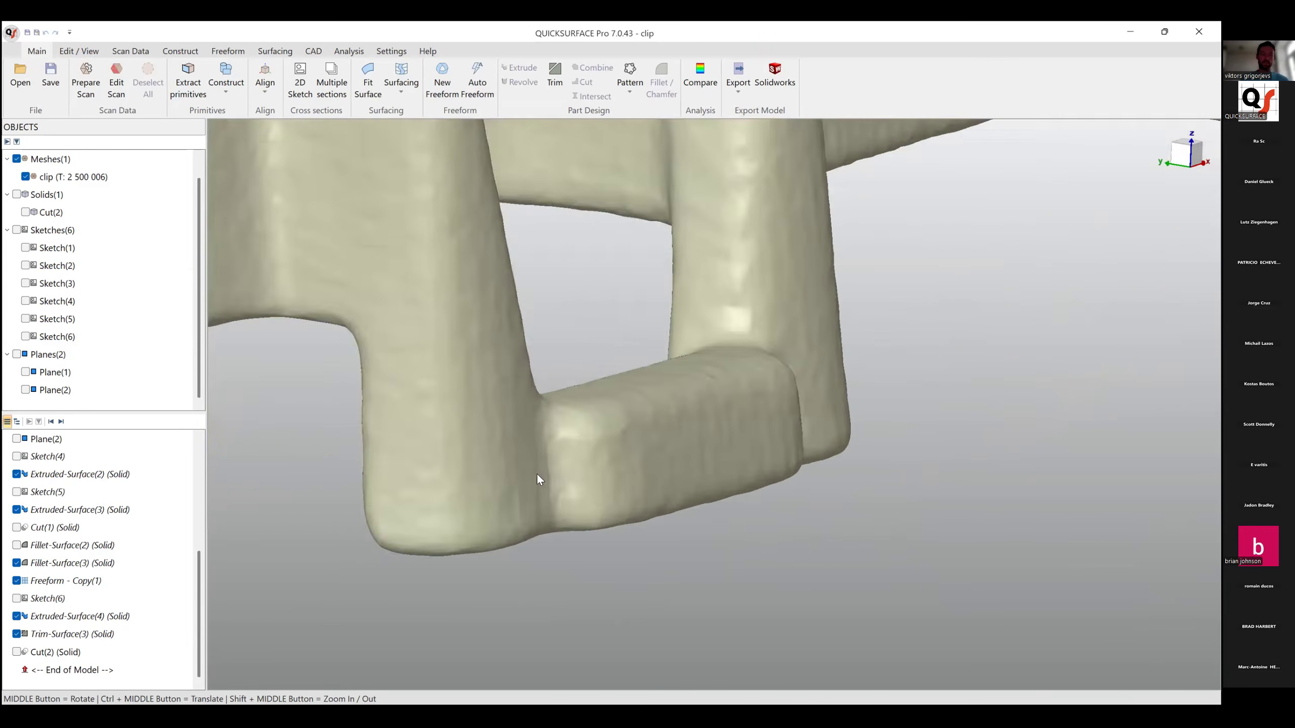
pyautogui.scroll(-2, 537, 474)
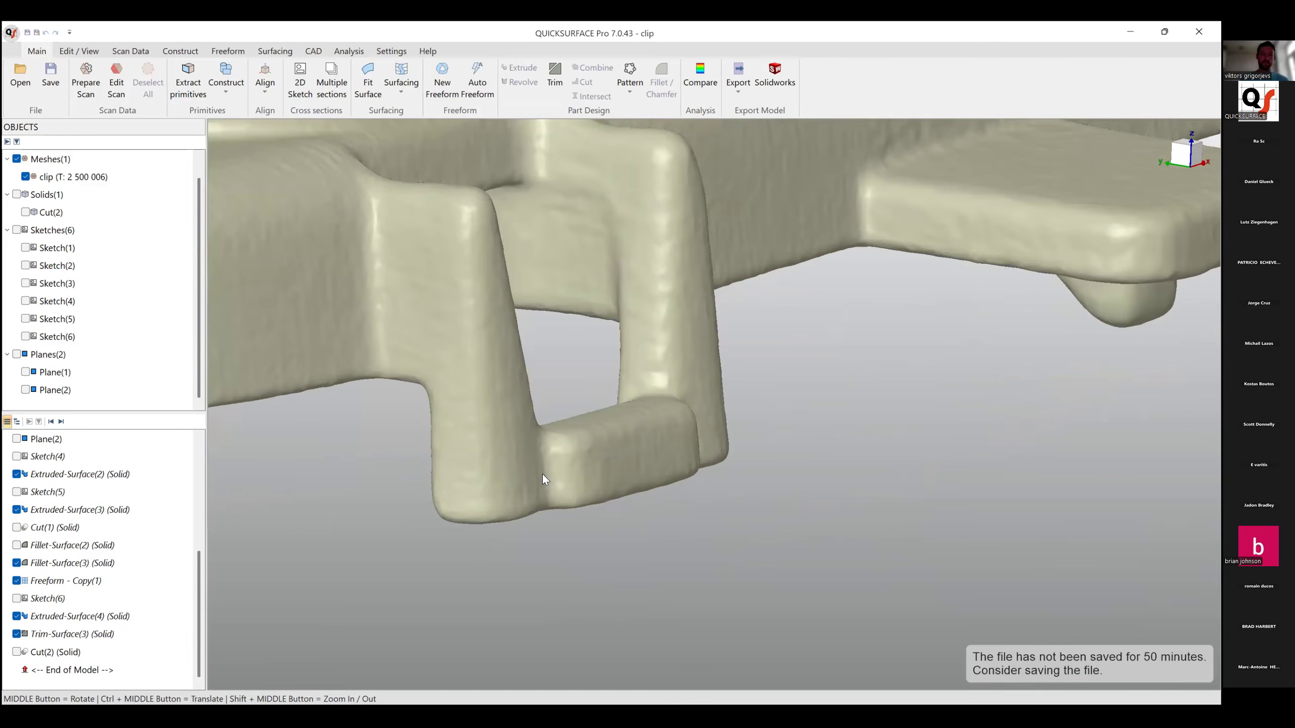
pyautogui.scroll(-3, 542, 473)
pyautogui.keyDown('ctrl'); pyautogui.moveTo(613, 453); pyautogui.dragTo(700, 517, button='middle'); pyautogui.keyUp('ctrl')
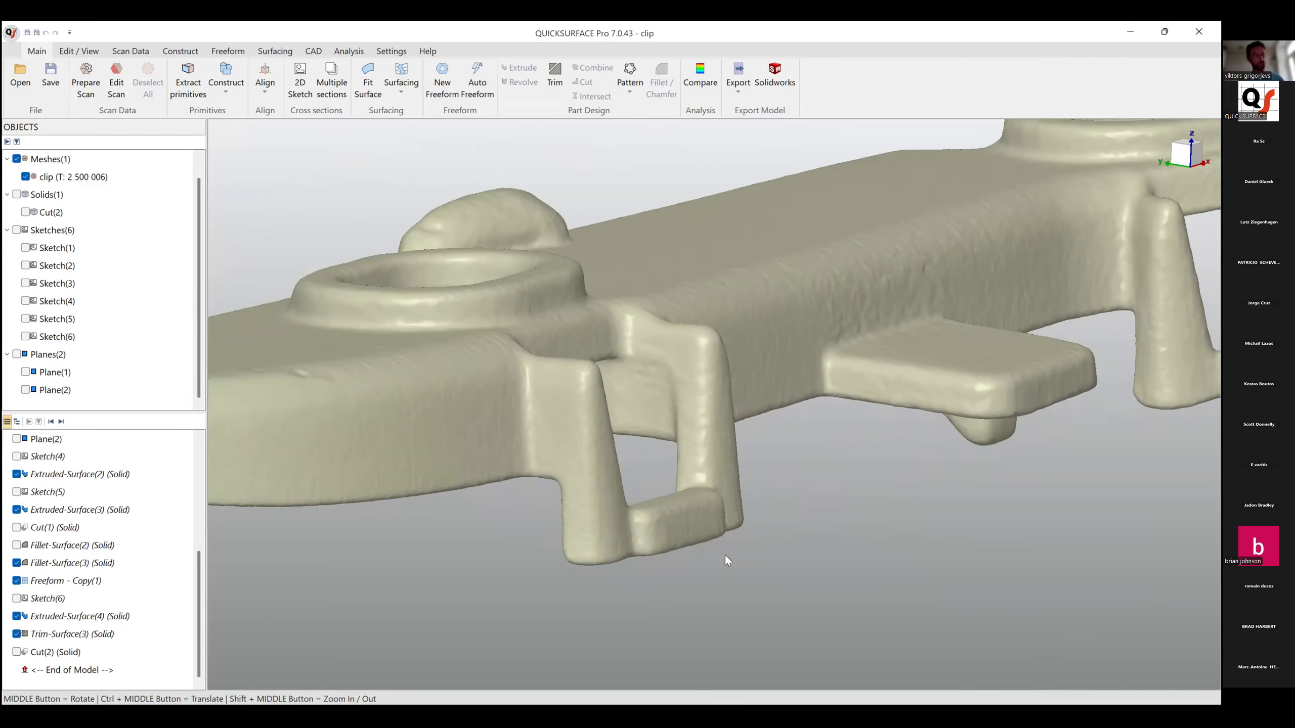
pyautogui.moveTo(685, 538); pyautogui.dragTo(496, 465, button='middle')
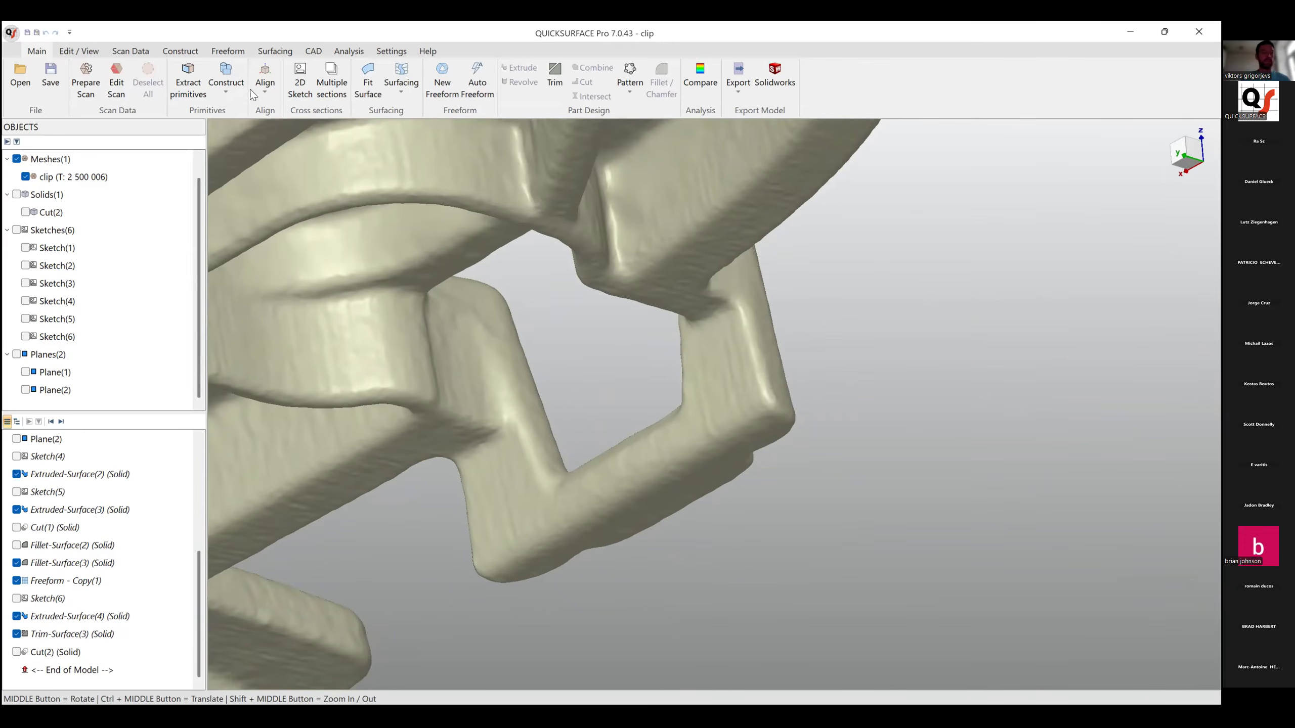
# Adjust the mesh segmentation with Extract primitives and fit a plane to the body-facing faces of the open rectangular leg.
pyautogui.keyDown('ctrl'); pyautogui.moveTo(610, 356); pyautogui.dragTo(698, 281, button='middle'); pyautogui.keyUp('ctrl')
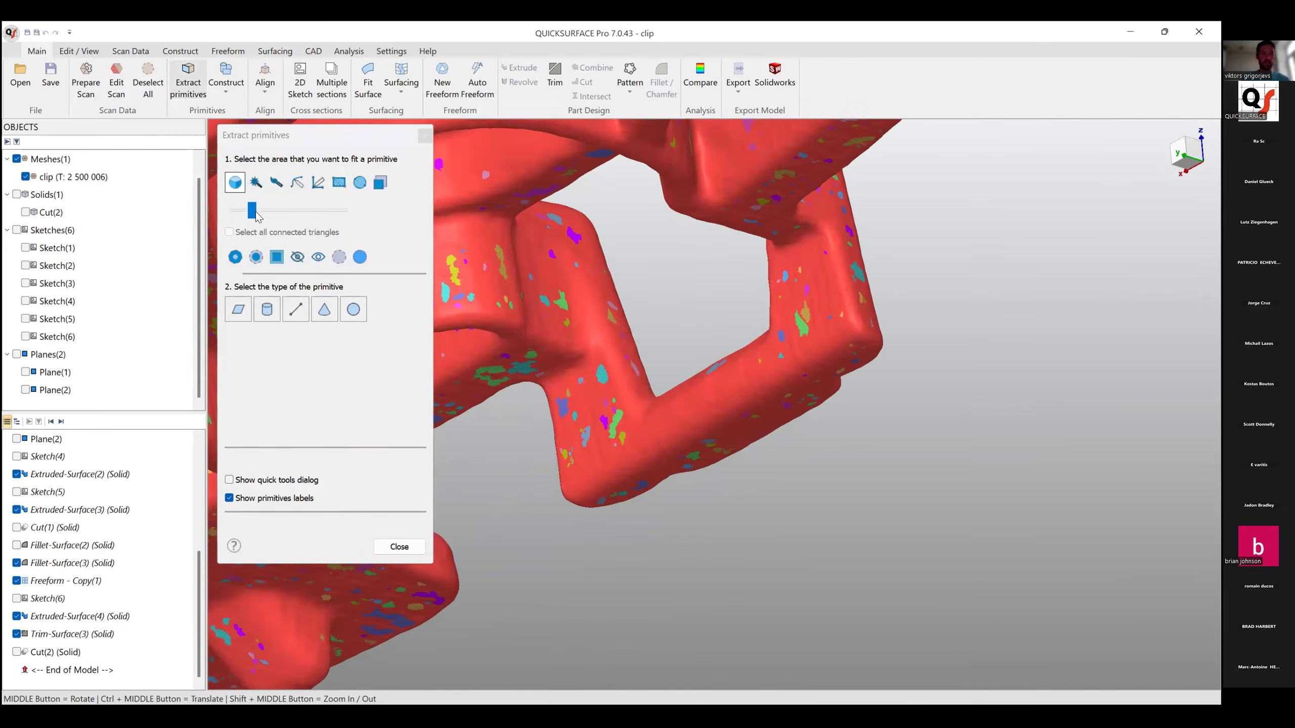
pyautogui.moveTo(253, 209); pyautogui.dragTo(276, 209)
pyautogui.click(613, 430)
pyautogui.click(804, 308)
pyautogui.moveTo(807, 314); pyautogui.dragTo(618, 444, button='middle')
pyautogui.scroll(-4, 619, 444)
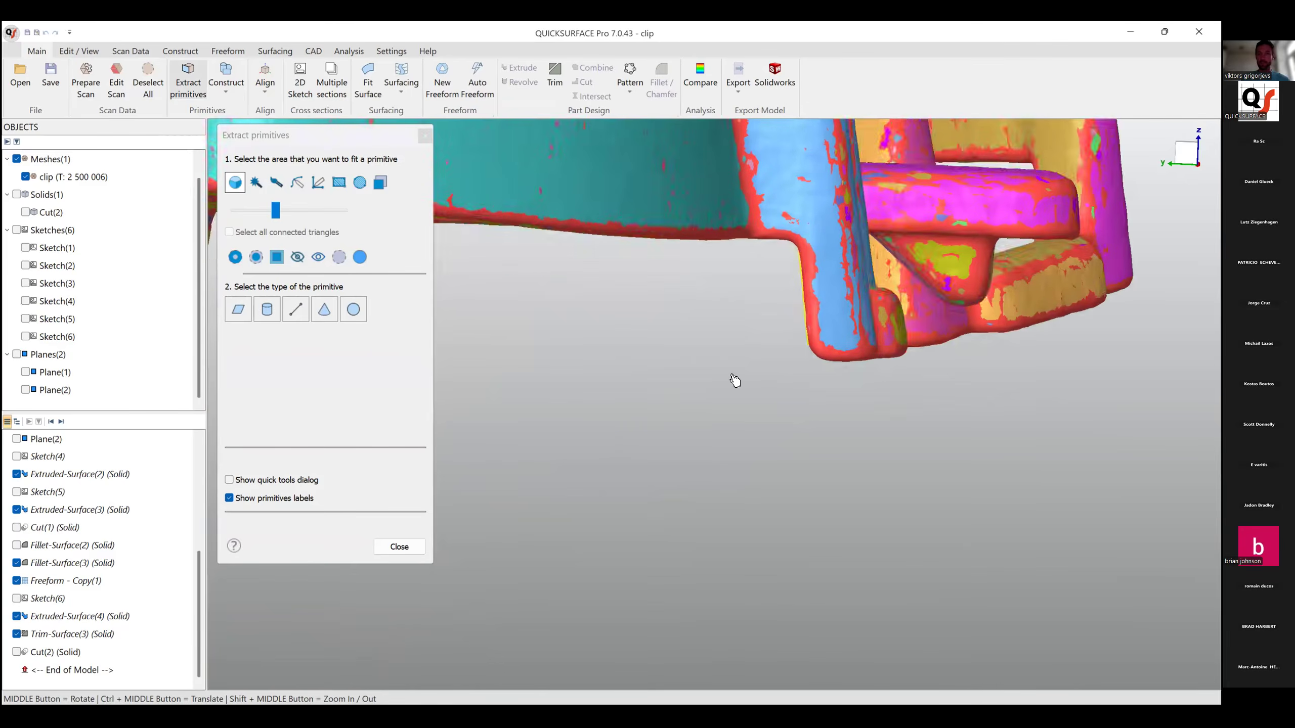
pyautogui.keyDown('ctrl'); pyautogui.moveTo(734, 379); pyautogui.dragTo(672, 437, button='middle'); pyautogui.keyUp('ctrl')
pyautogui.scroll(4, 661, 383)
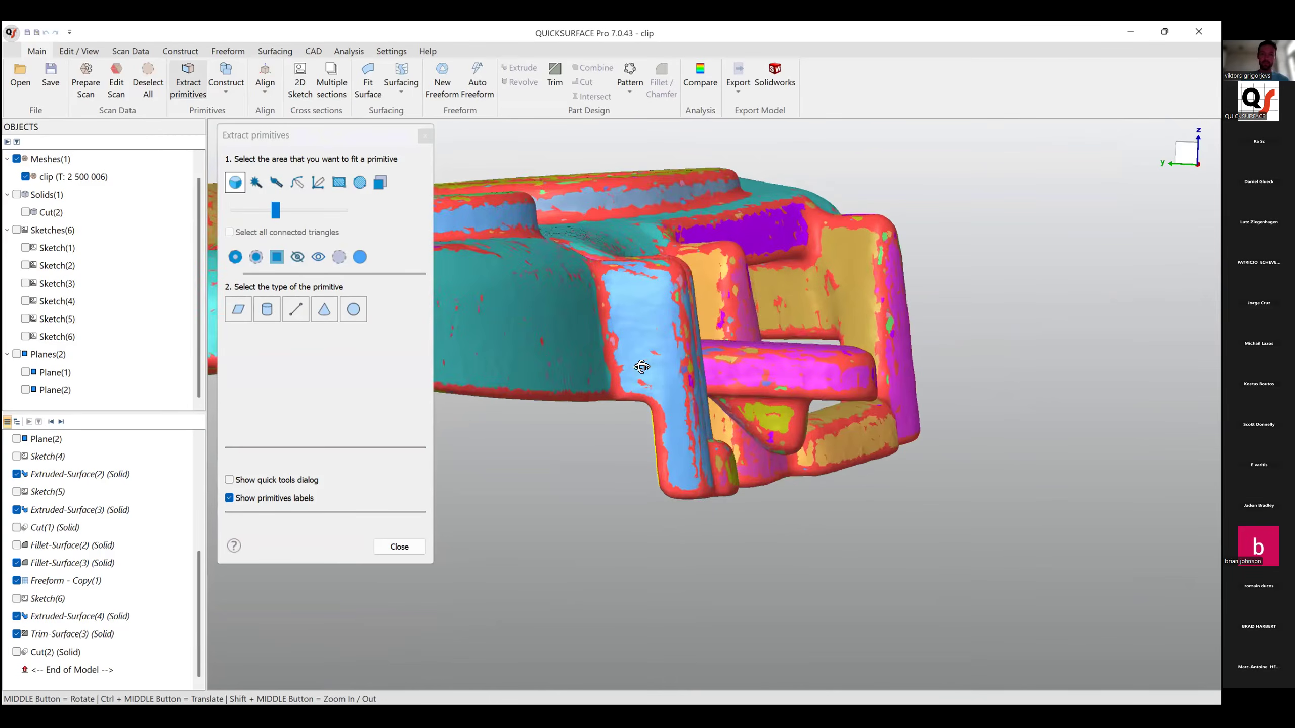
pyautogui.moveTo(649, 364); pyautogui.dragTo(645, 367, button='middle')
pyautogui.moveTo(672, 428); pyautogui.dragTo(820, 409, button='middle')
pyautogui.scroll(5, 825, 407)
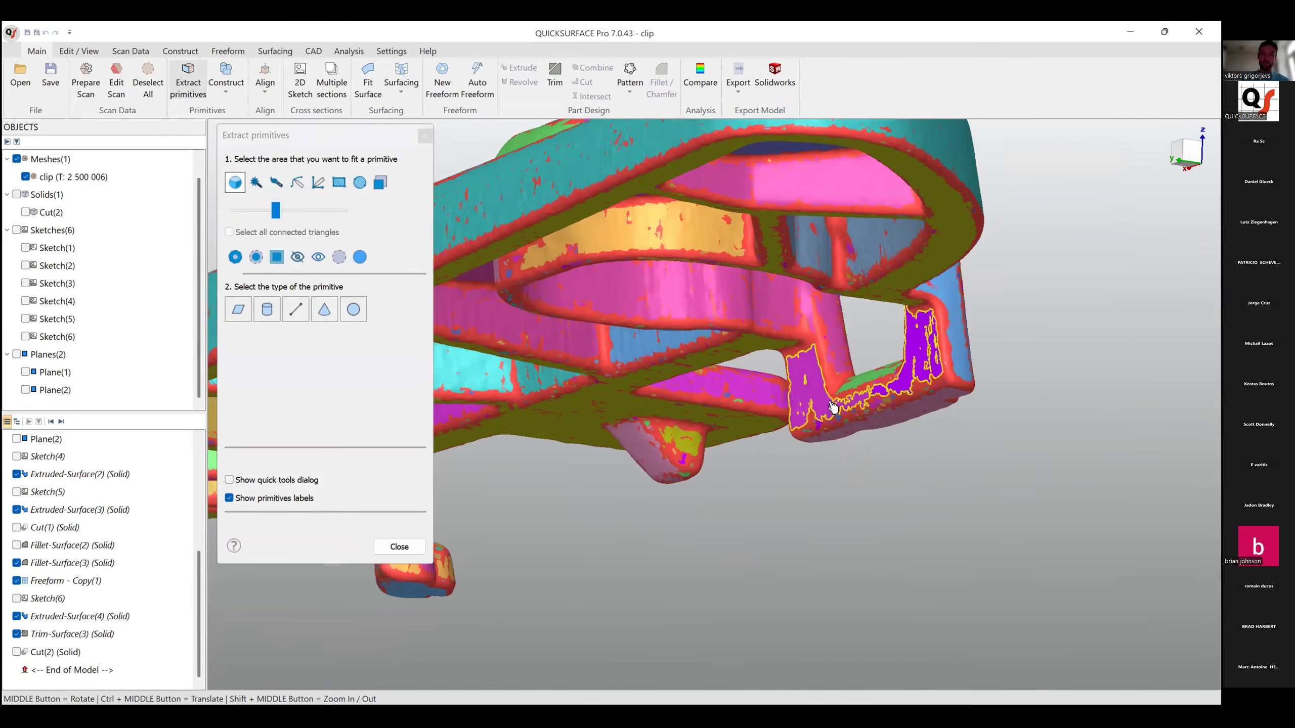
pyautogui.click(238, 309)
pyautogui.scroll(-3, 679, 386)
pyautogui.click(368, 525)
# Fit planes to the body-facing leg faces and to the lower end of the open rectangular leg, finishing primitive extraction.
pyautogui.moveTo(582, 335)
pyautogui.mouseDown(button='middle')
pyautogui.moveTo(856, 451)
pyautogui.moveTo(820, 425)
pyautogui.mouseUp(button='middle')
pyautogui.click(243, 311)
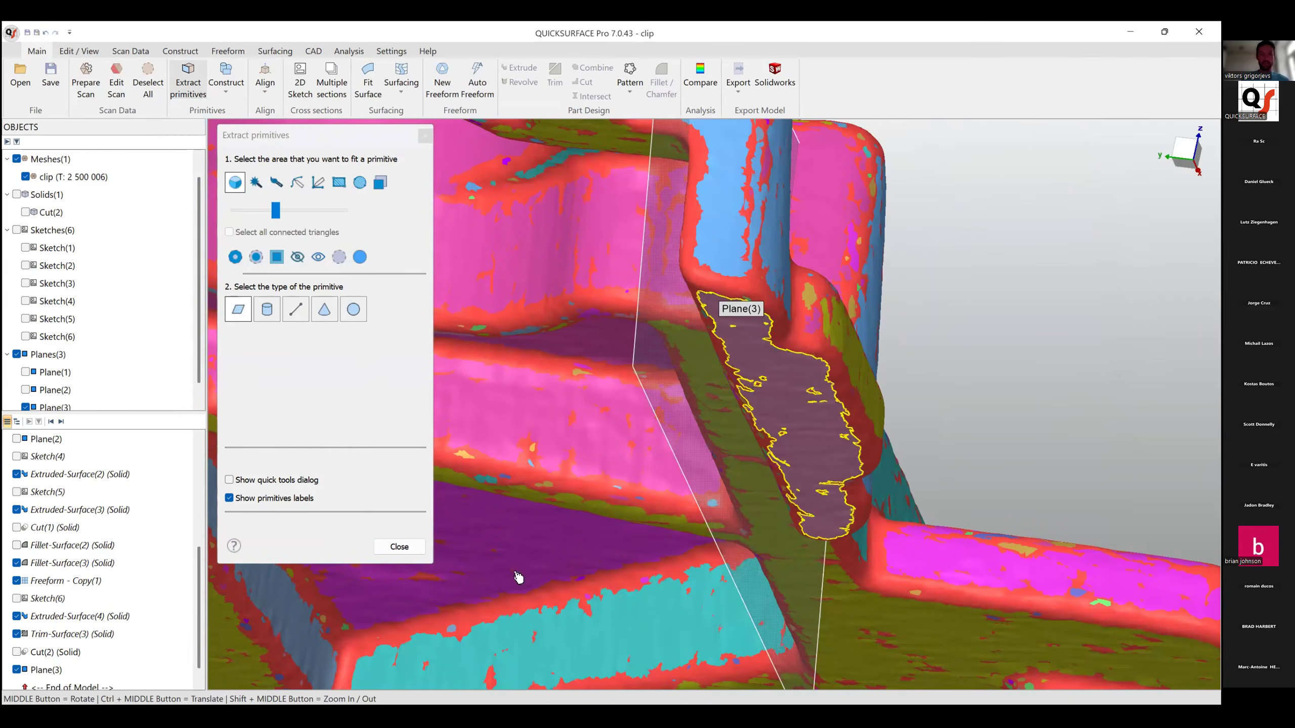
pyautogui.click(341, 547)
pyautogui.press('Escape')
pyautogui.scroll(-3, 686, 517)
pyautogui.moveTo(537, 335)
pyautogui.mouseDown(button='middle')
pyautogui.moveTo(642, 465)
pyautogui.moveTo(774, 497)
pyautogui.moveTo(832, 485)
pyautogui.mouseUp(button='middle')
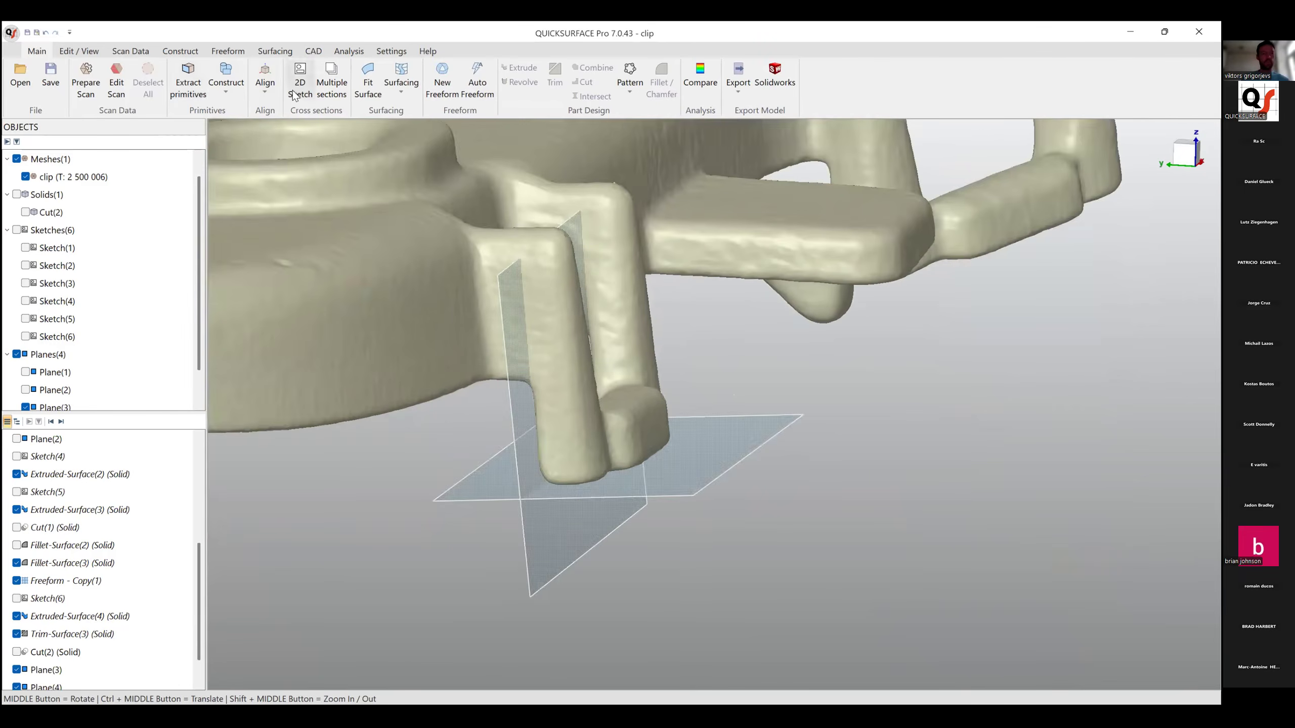
# Construct a reference line at the intersection of the two planes fitted to the open leg.
pyautogui.click(226, 88)
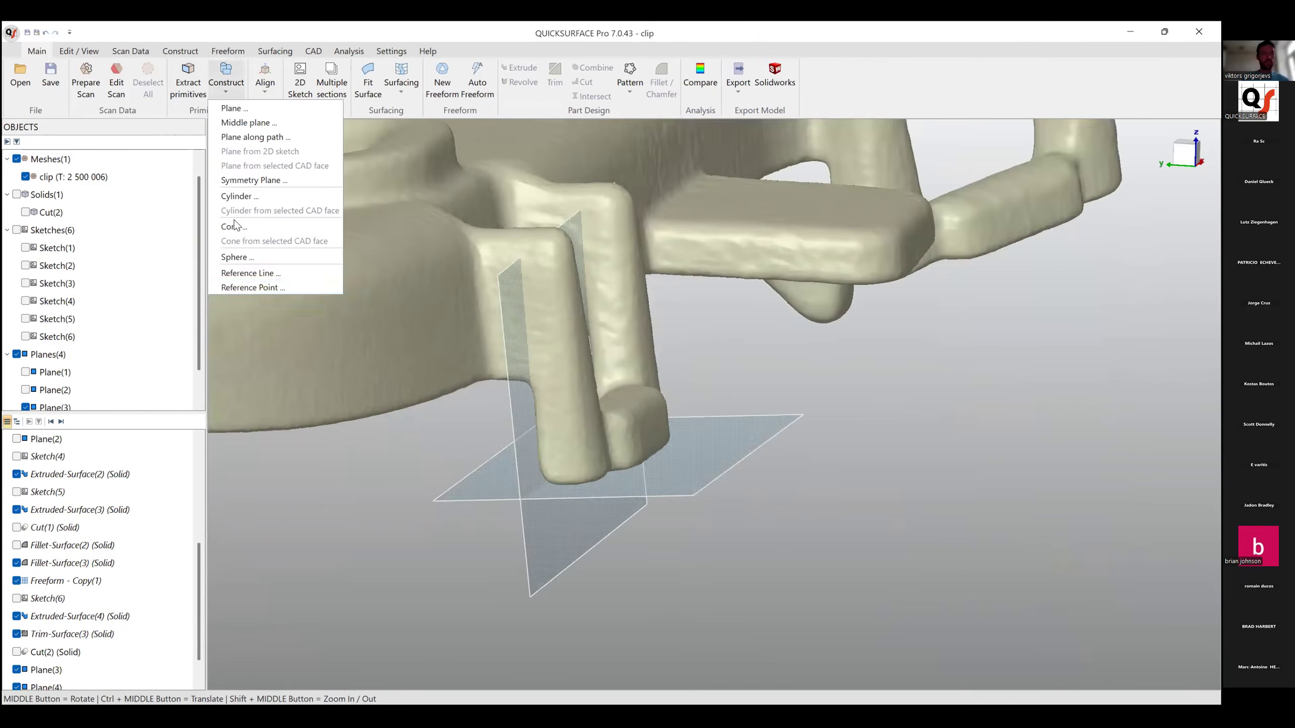
pyautogui.click(267, 276)
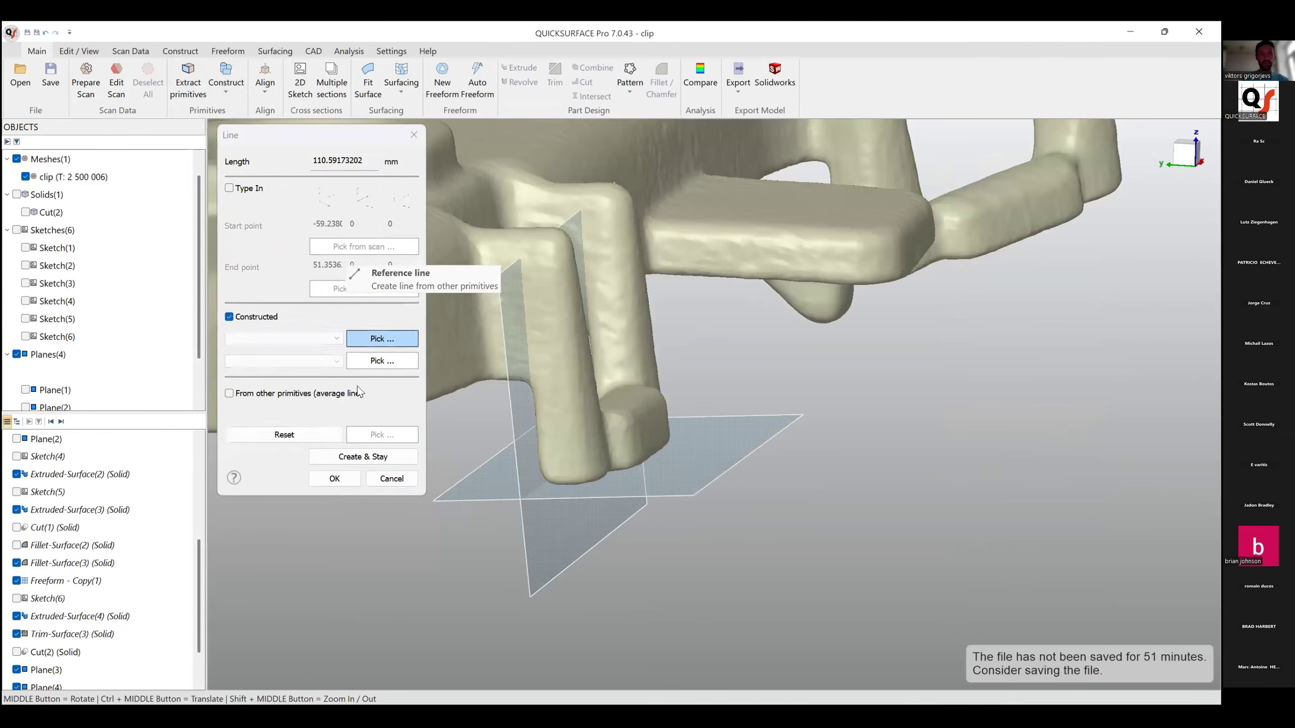
pyautogui.click(470, 493)
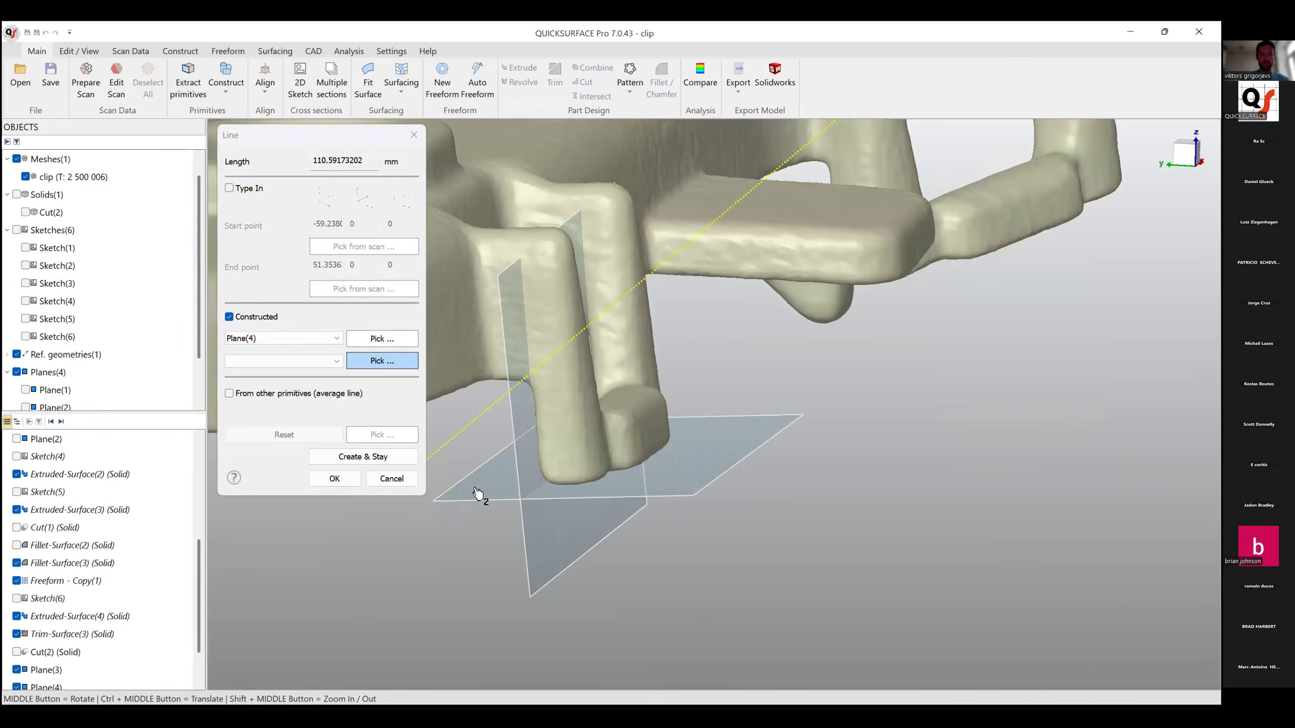
pyautogui.click(555, 546)
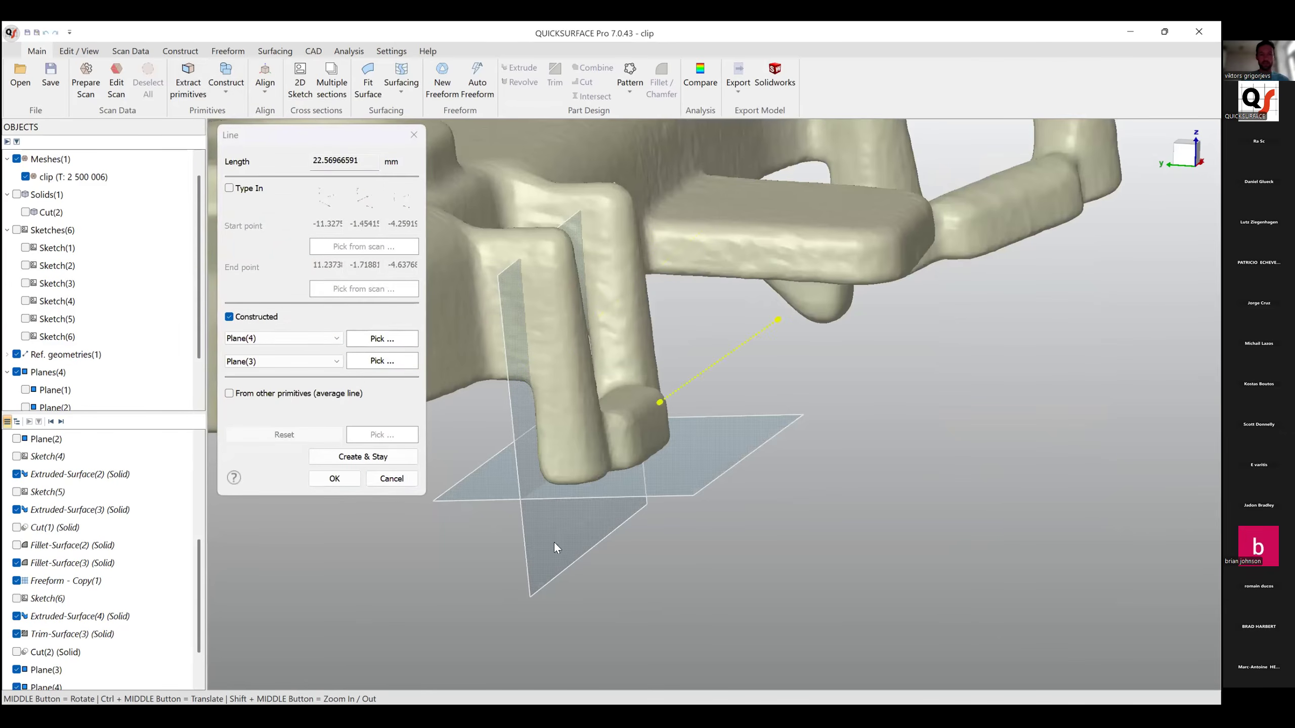
pyautogui.click(344, 484)
# Extend the reference line beyond the open leg's sides and hide the two fitted leg planes.
pyautogui.moveTo(661, 426); pyautogui.dragTo(737, 345, button='middle')
pyautogui.moveTo(737, 347); pyautogui.dragTo(275, 665)
pyautogui.click(850, 542)
pyautogui.scroll(-4, 846, 495)
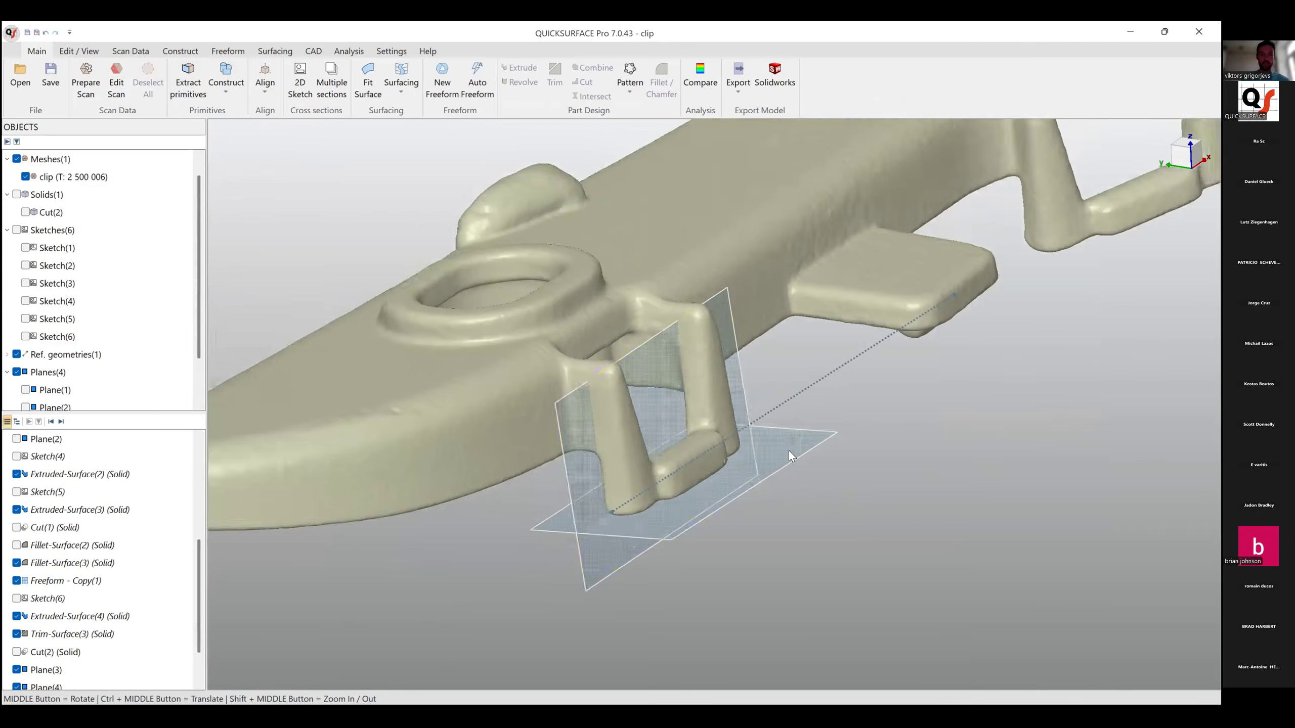
pyautogui.keyDown('ctrl'); pyautogui.moveTo(789, 451); pyautogui.dragTo(759, 414, button='middle'); pyautogui.keyUp('ctrl')
pyautogui.click(631, 383)
pyautogui.press('space')
pyautogui.click(660, 474)
pyautogui.press('space')
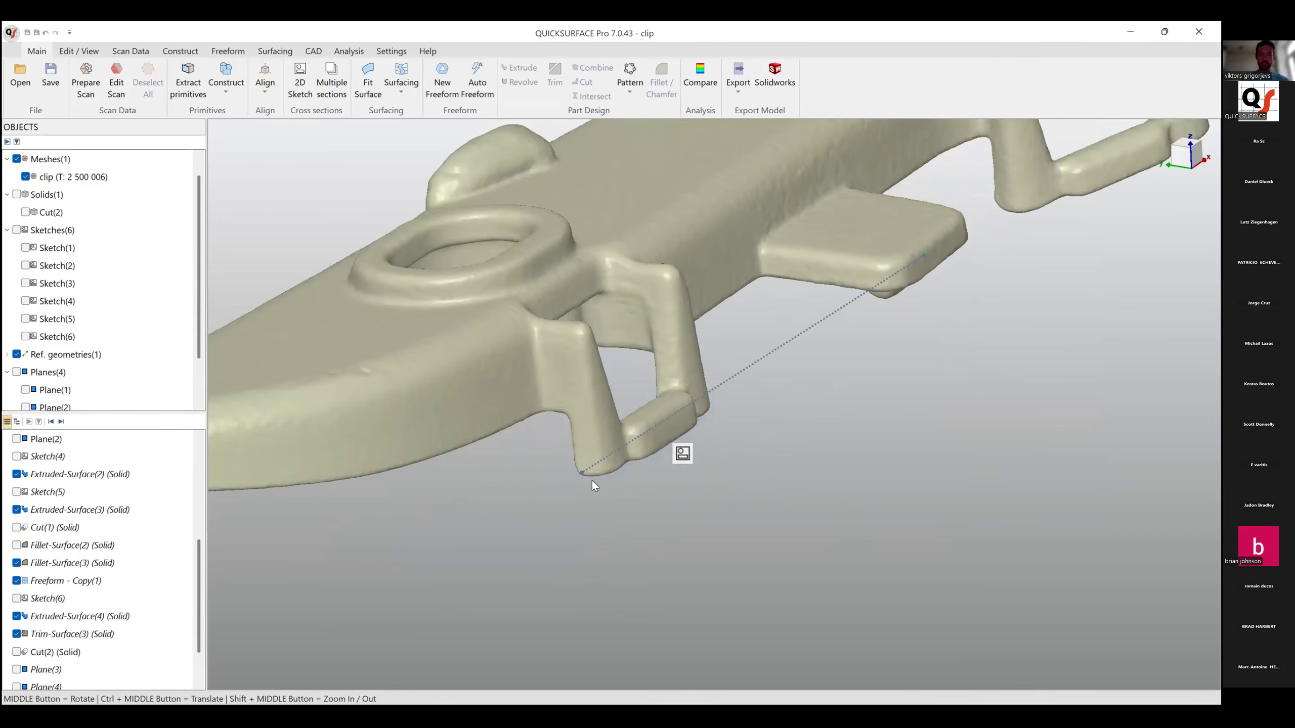
pyautogui.moveTo(581, 474); pyautogui.dragTo(494, 529)
pyautogui.click(895, 502)
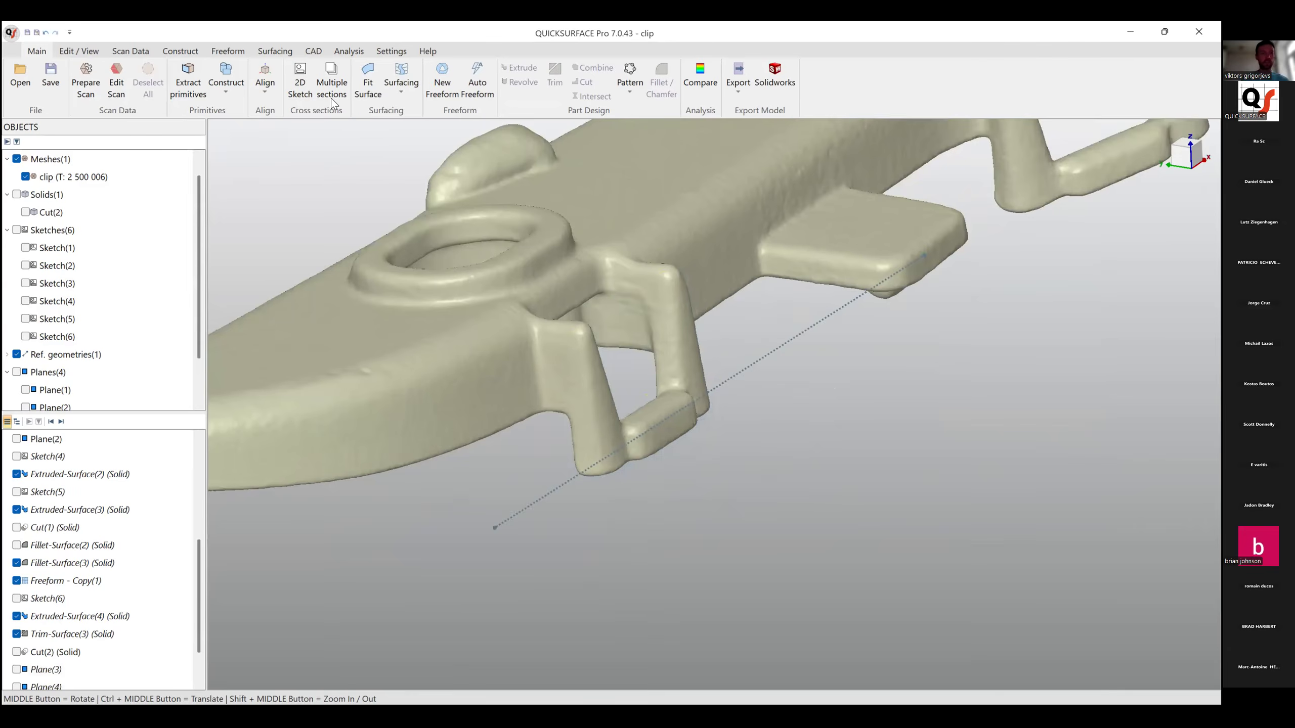
# Create a 2D sketch perpendicular to the reference line, offset about 4.57 mm so it slices the nearer side of the open leg.
pyautogui.click(300, 81)
pyautogui.click(400, 240)
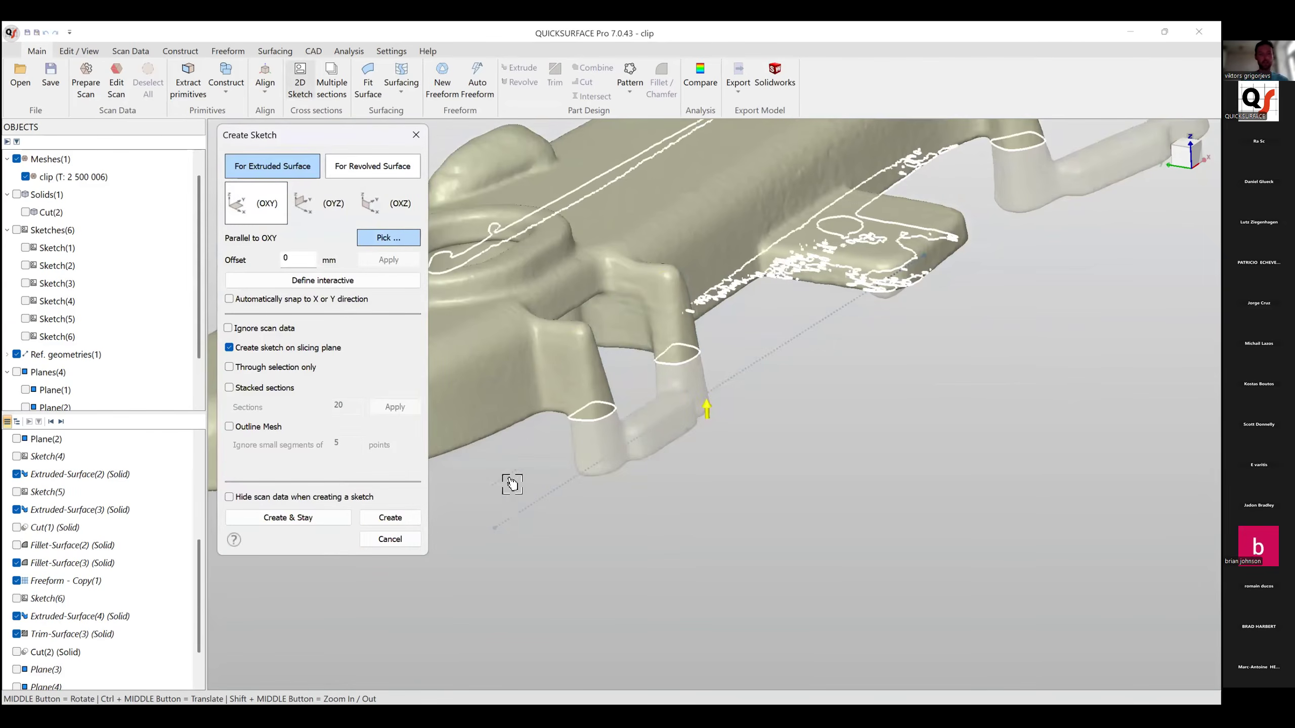
pyautogui.click(553, 497)
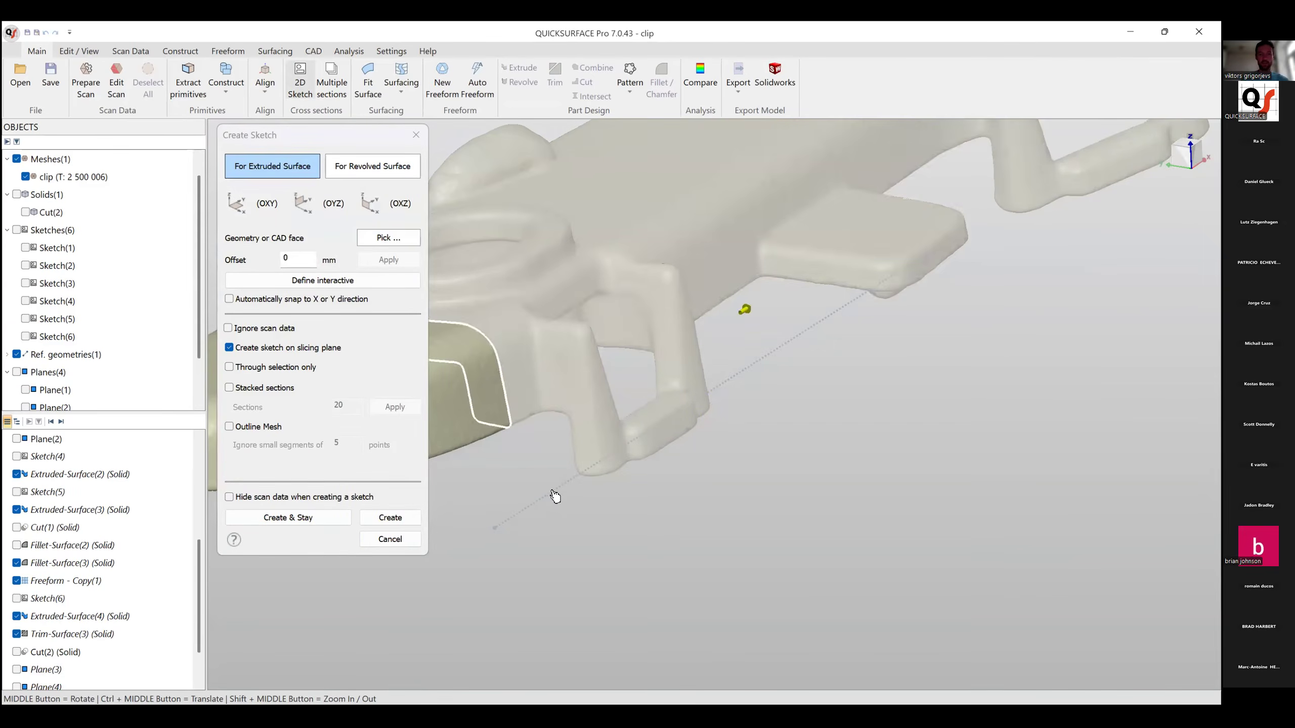
pyautogui.moveTo(686, 477); pyautogui.dragTo(766, 426, button='middle')
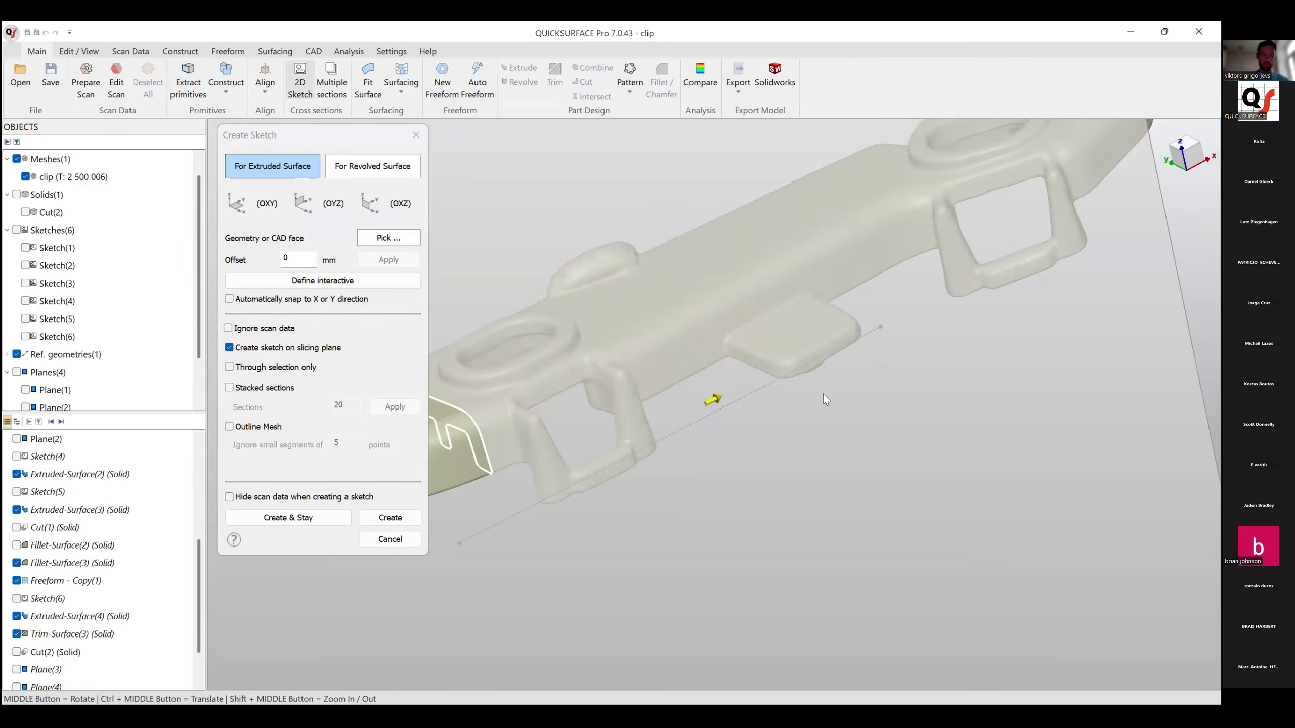
pyautogui.moveTo(823, 396); pyautogui.dragTo(749, 476, button='middle')
pyautogui.scroll(3, 732, 455)
pyautogui.moveTo(724, 469); pyautogui.dragTo(811, 493)
pyautogui.scroll(4, 667, 432)
pyautogui.moveTo(667, 431); pyautogui.dragTo(764, 414, button='middle')
pyautogui.scroll(-3, 683, 456)
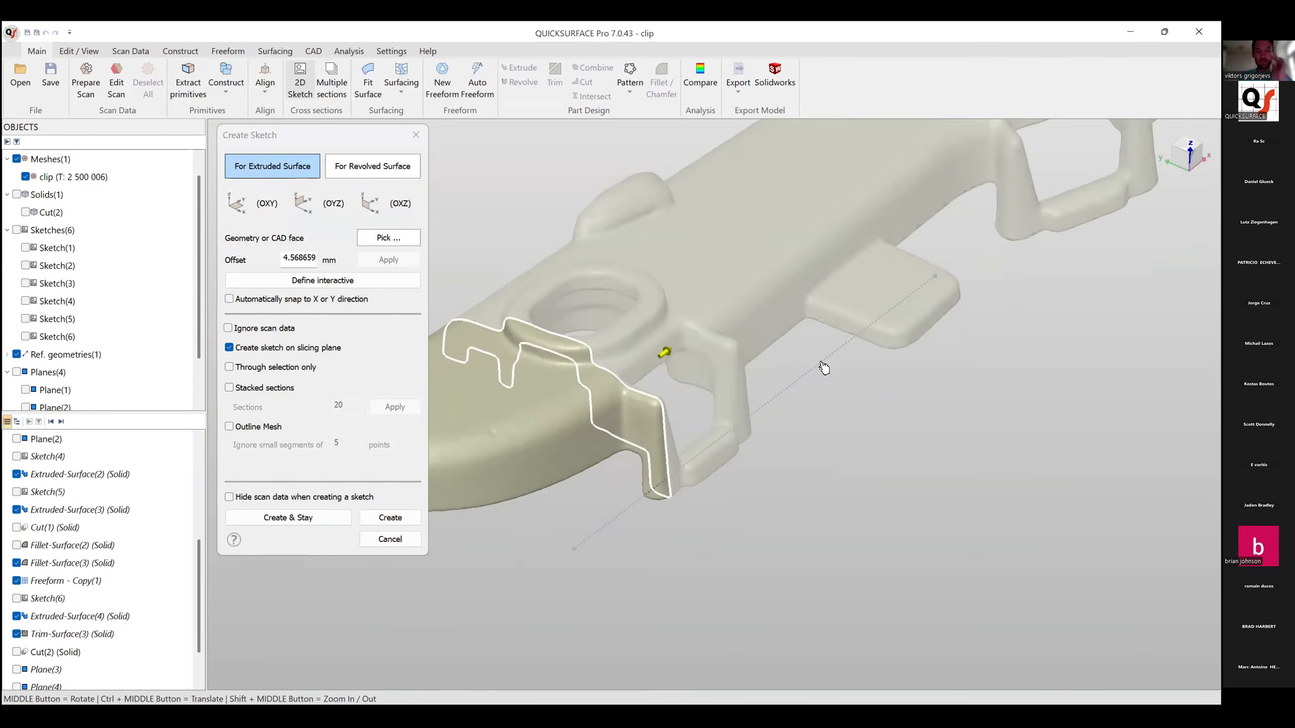
pyautogui.click(391, 518)
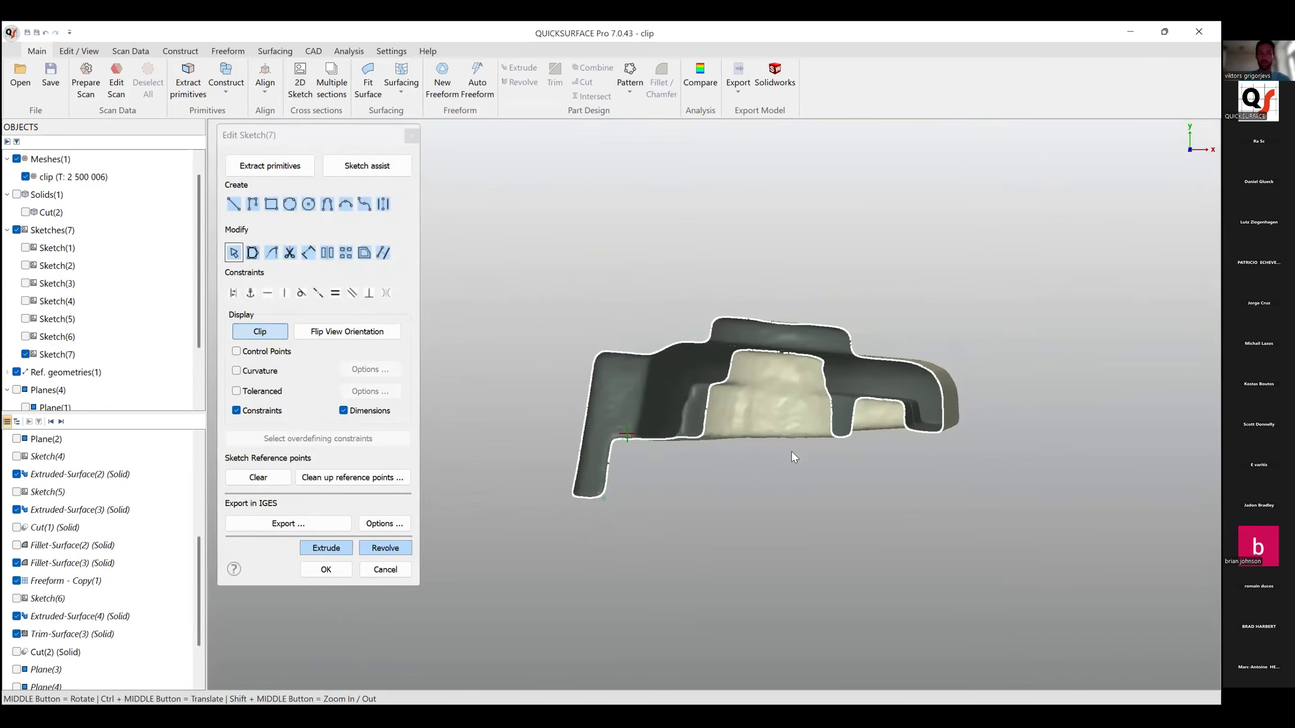
# Flip the sketch view orientation and fit lines to the outer and upper edges of the leg section.
pyautogui.click(247, 329)
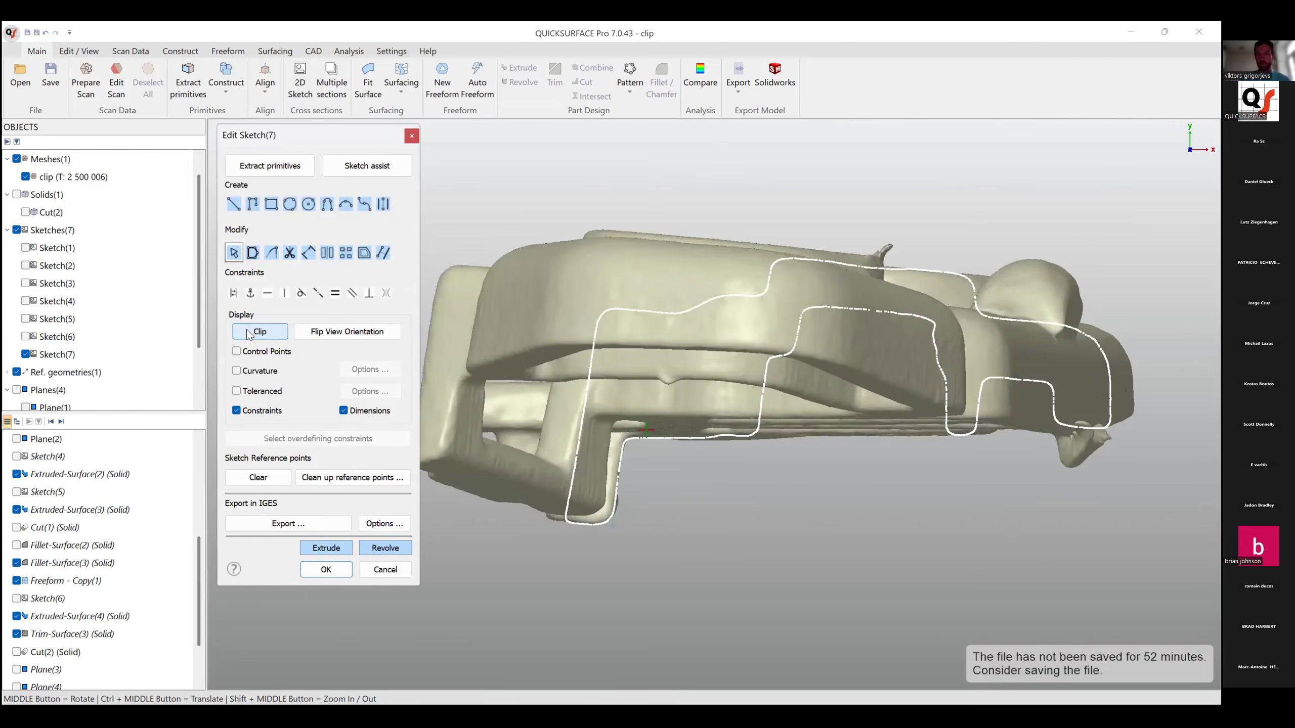
pyautogui.click(246, 330)
pyautogui.click(330, 337)
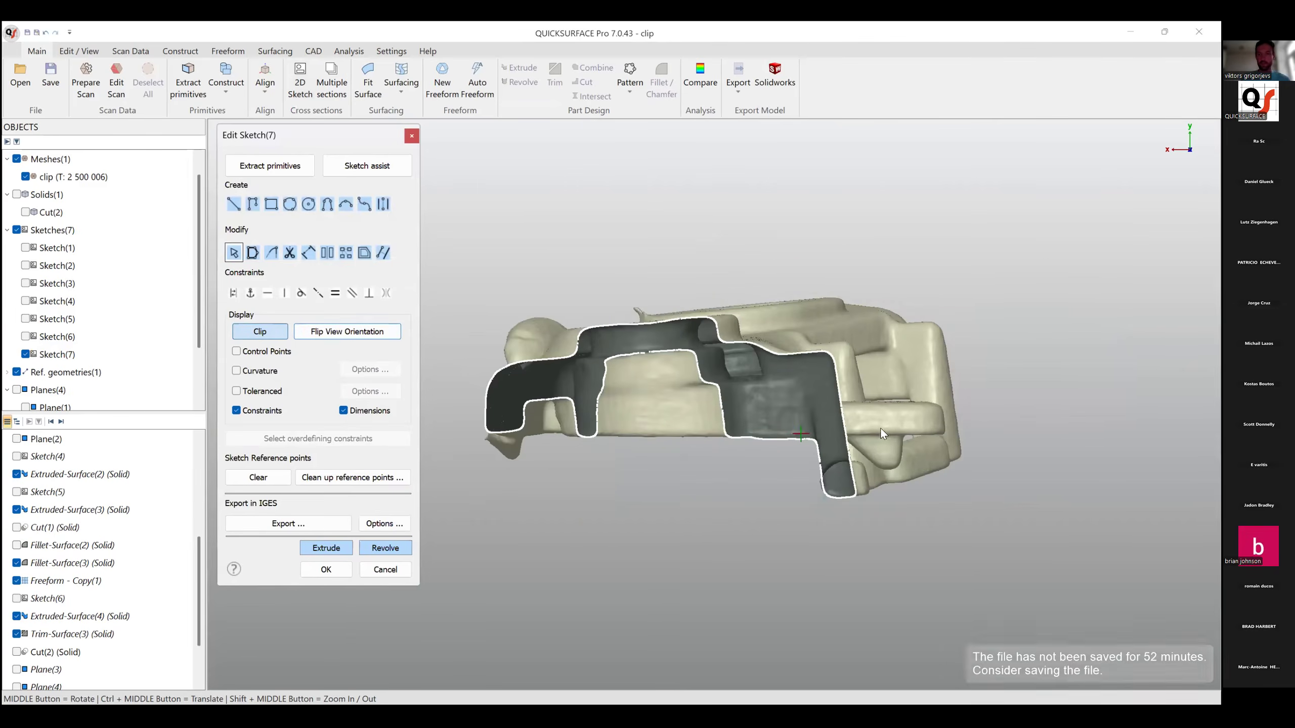
pyautogui.scroll(5, 800, 474)
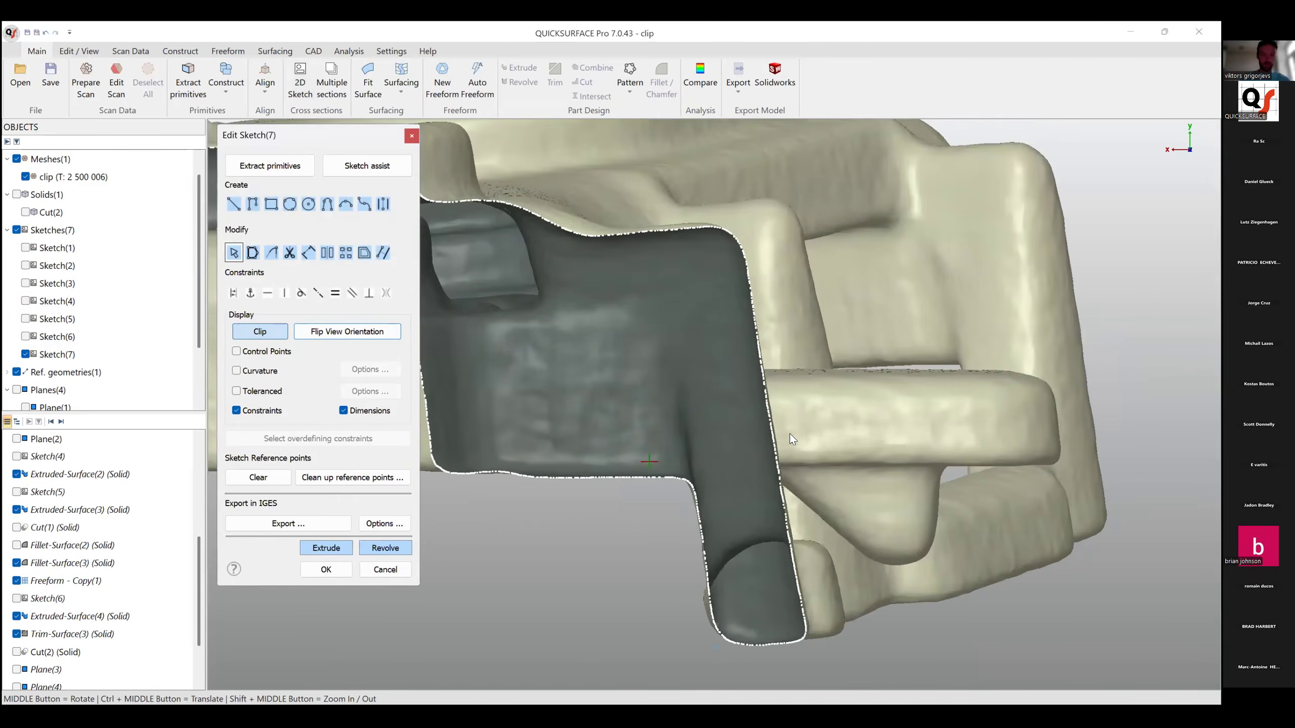
pyautogui.moveTo(791, 615)
pyautogui.mouseDown()
pyautogui.moveTo(770, 388)
pyautogui.moveTo(744, 283)
pyautogui.mouseUp()
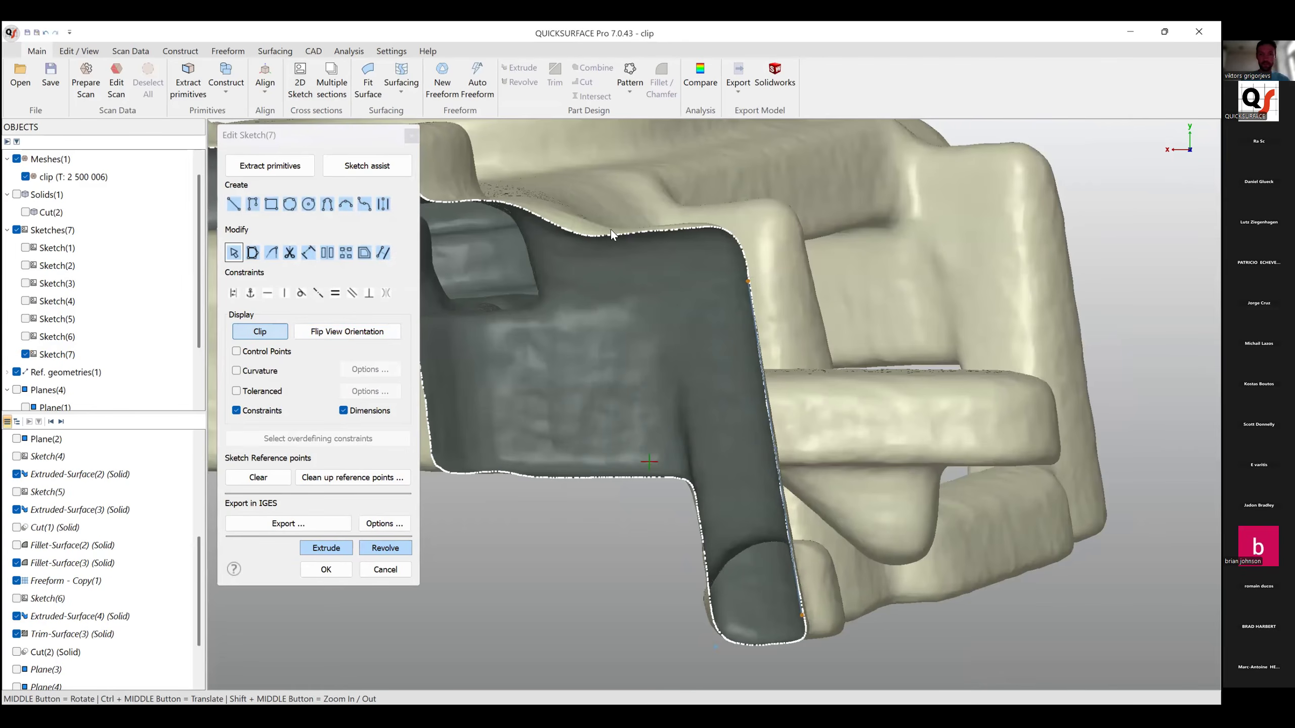
pyautogui.moveTo(613, 243); pyautogui.dragTo(714, 229)
pyautogui.scroll(-3, 726, 274)
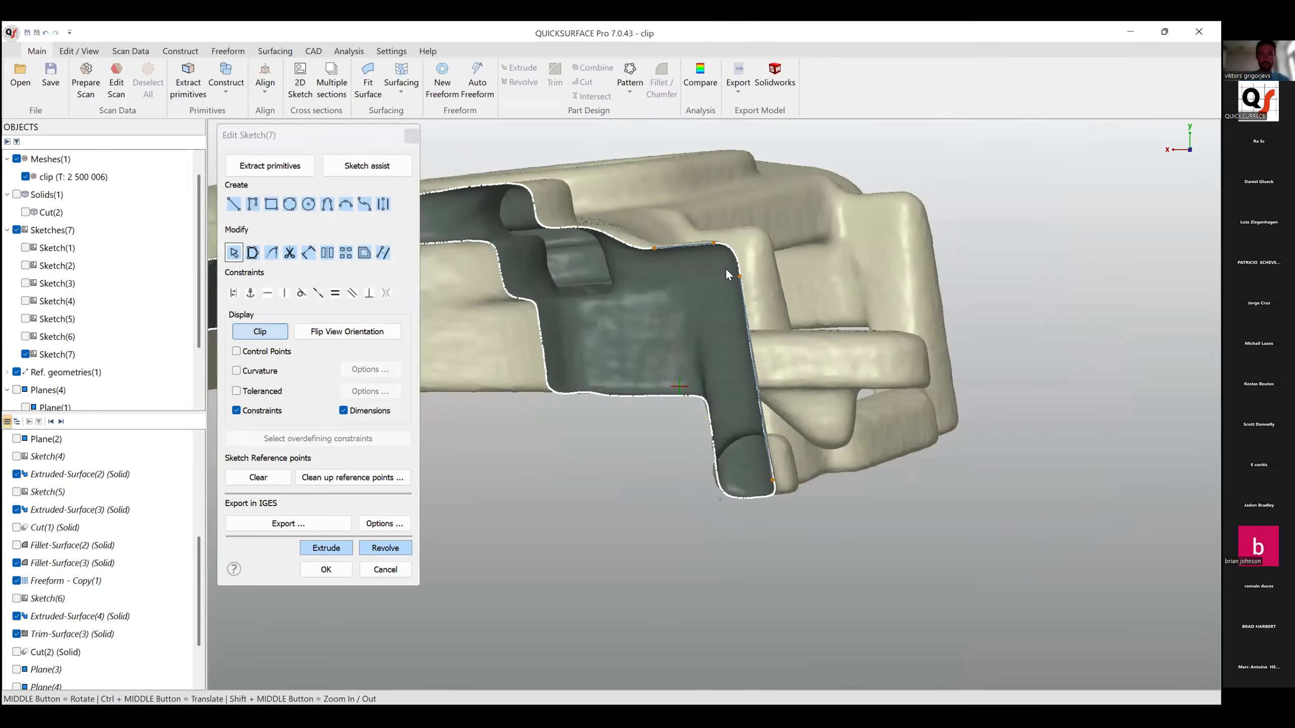
# Fit lines to the lower end and inner edge of the leg section and join the profile's corners.
pyautogui.moveTo(712, 414)
pyautogui.mouseDown()
pyautogui.moveTo(690, 437)
pyautogui.moveTo(762, 521)
pyautogui.mouseUp()
pyautogui.scroll(3, 762, 520)
pyautogui.moveTo(779, 467)
pyautogui.mouseDown()
pyautogui.moveTo(803, 369)
pyautogui.moveTo(791, 375)
pyautogui.mouseUp()
pyautogui.moveTo(705, 426); pyautogui.dragTo(712, 470)
pyautogui.scroll(-4, 798, 357)
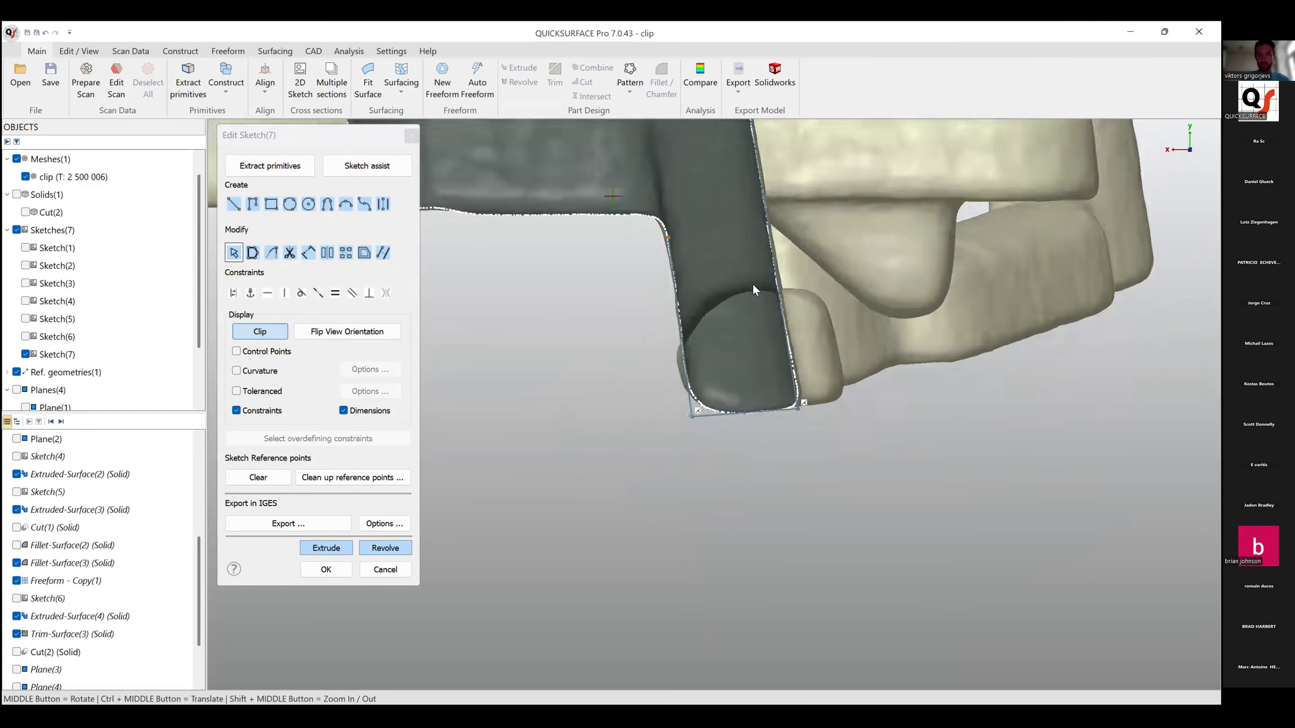
pyautogui.keyDown('ctrl'); pyautogui.moveTo(711, 209); pyautogui.dragTo(700, 406, button='middle'); pyautogui.keyUp('ctrl')
pyautogui.keyDown('ctrl'); pyautogui.moveTo(735, 490); pyautogui.dragTo(775, 620, button='middle'); pyautogui.keyUp('ctrl')
pyautogui.scroll(-4, 733, 327)
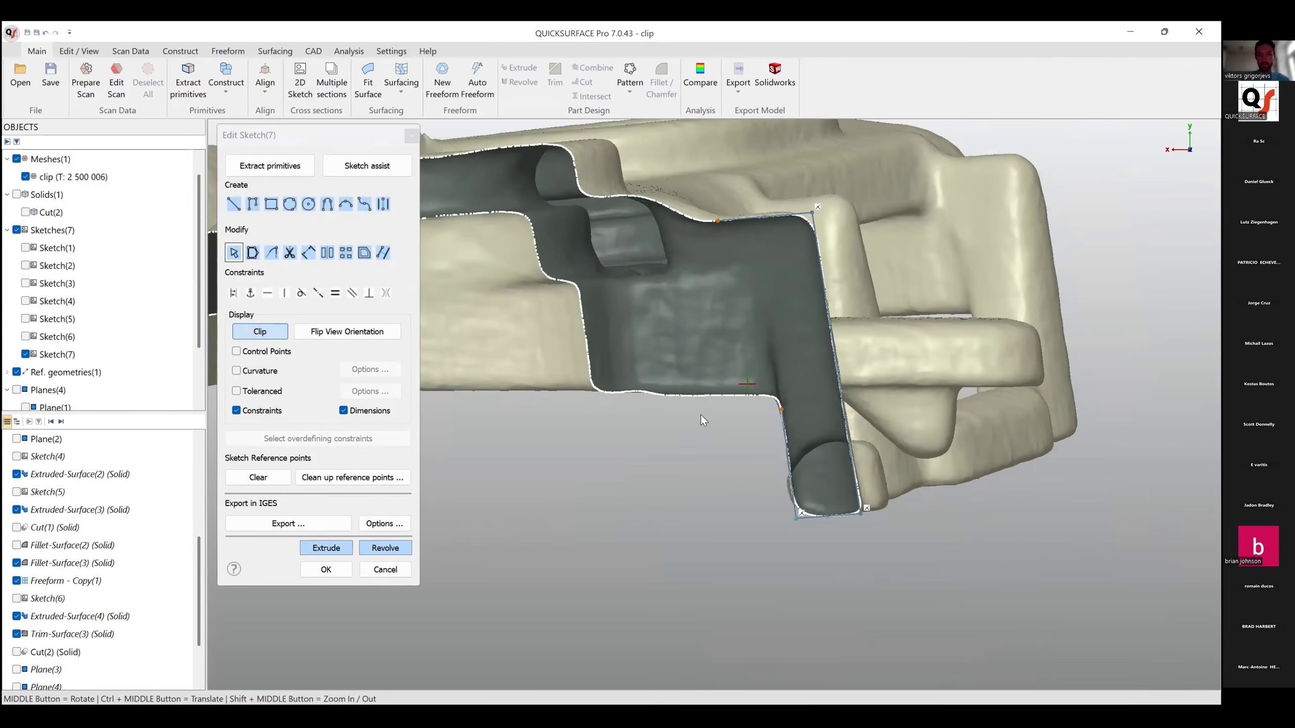
# Add a horizontal line along the body's underside, lengthen the upper line inward, and close the profile with a connecting line.
pyautogui.moveTo(686, 380); pyautogui.dragTo(768, 380)
pyautogui.moveTo(689, 230)
pyautogui.mouseDown()
pyautogui.moveTo(626, 230)
pyautogui.moveTo(657, 226)
pyautogui.mouseUp()
pyautogui.click(704, 470)
pyautogui.click(234, 203)
pyautogui.click(660, 224)
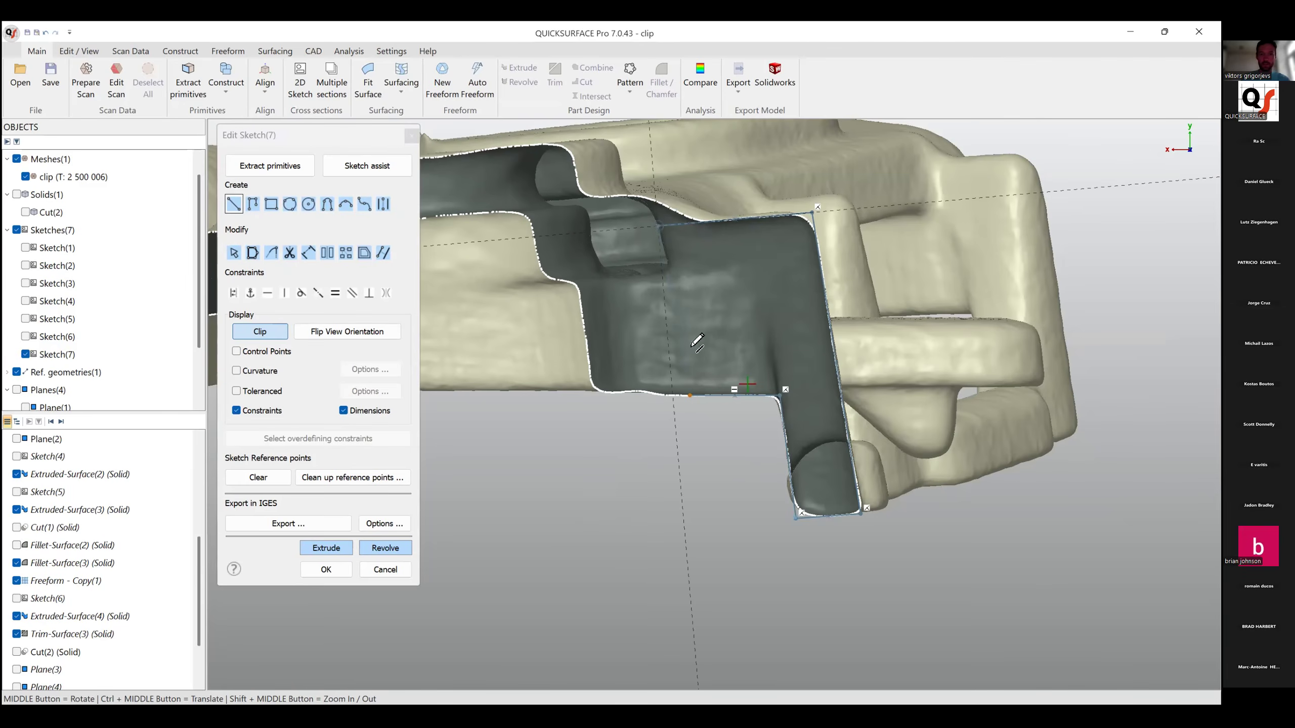
pyautogui.click(696, 389)
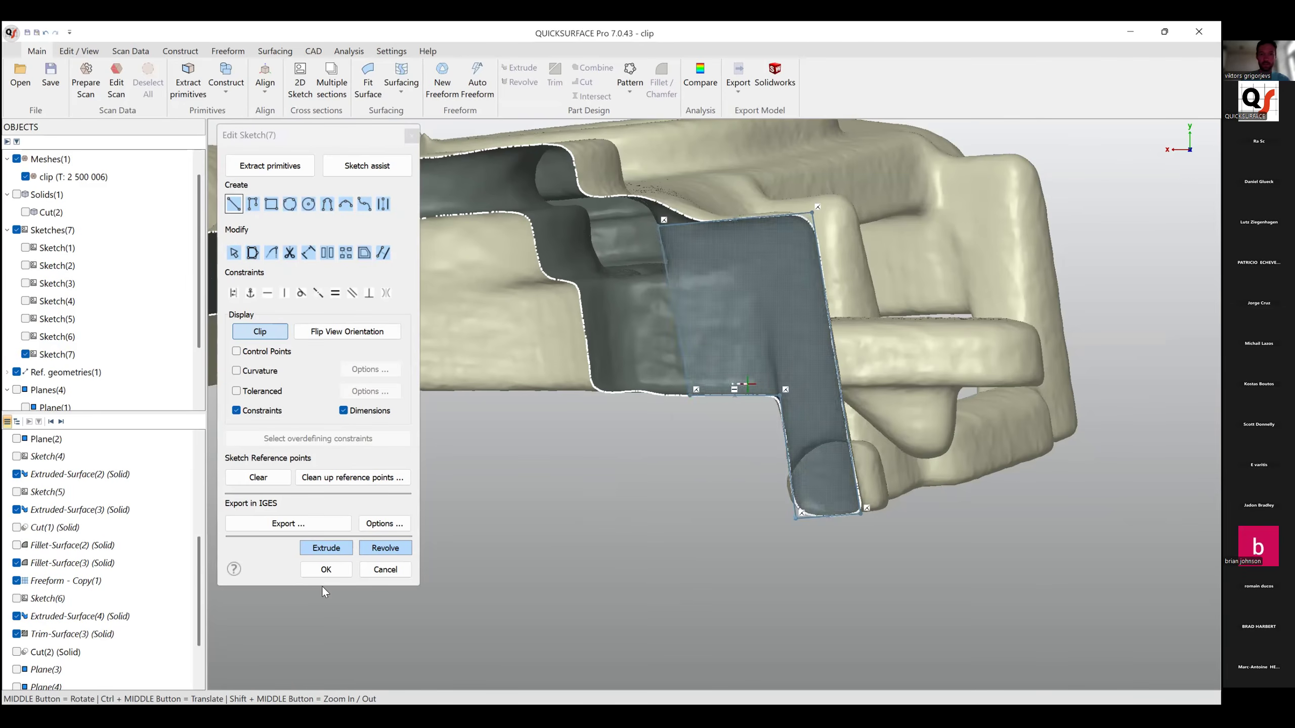
# Extrude the leg profile two-sided as a new solid, about 14.06 mm and 1.93 mm deep, spanning the leg's full width.
pyautogui.click(319, 550)
pyautogui.moveTo(610, 412); pyautogui.dragTo(663, 513, button='middle')
pyautogui.scroll(5, 621, 492)
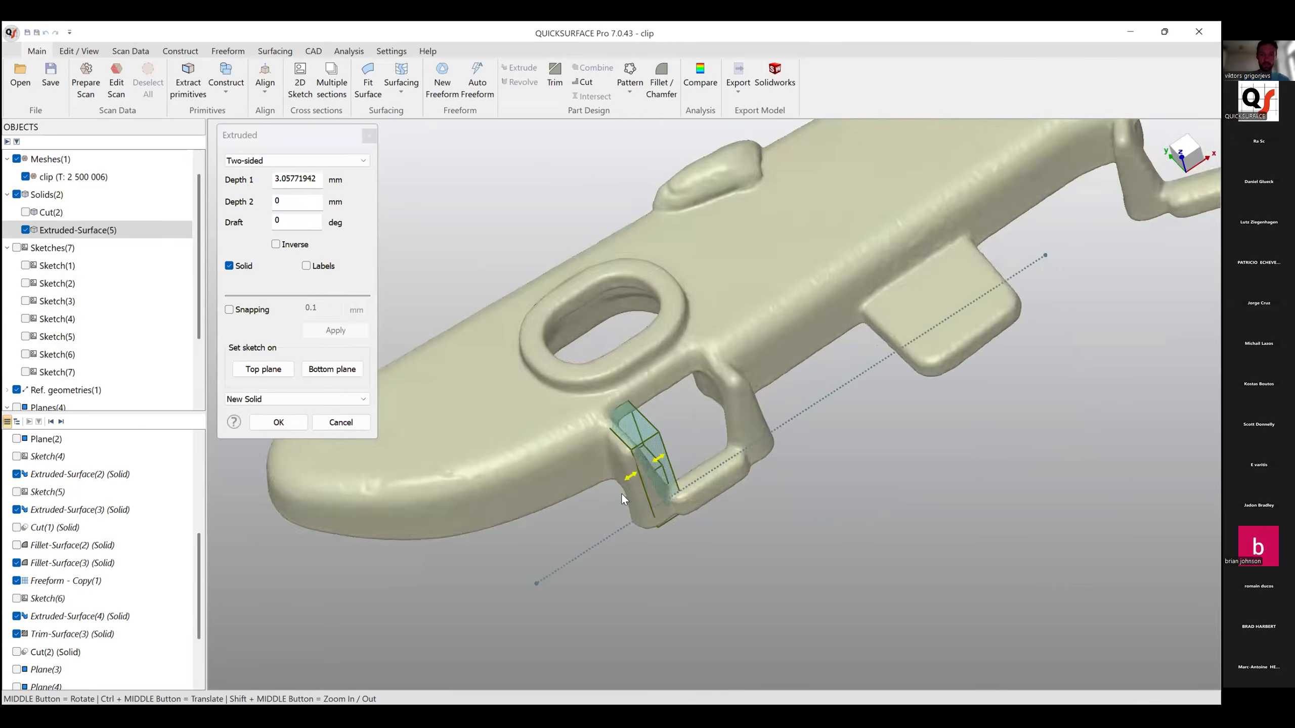
pyautogui.moveTo(570, 512); pyautogui.dragTo(571, 509)
pyautogui.moveTo(667, 436); pyautogui.dragTo(878, 279)
pyautogui.moveTo(894, 413); pyautogui.dragTo(789, 599, button='middle')
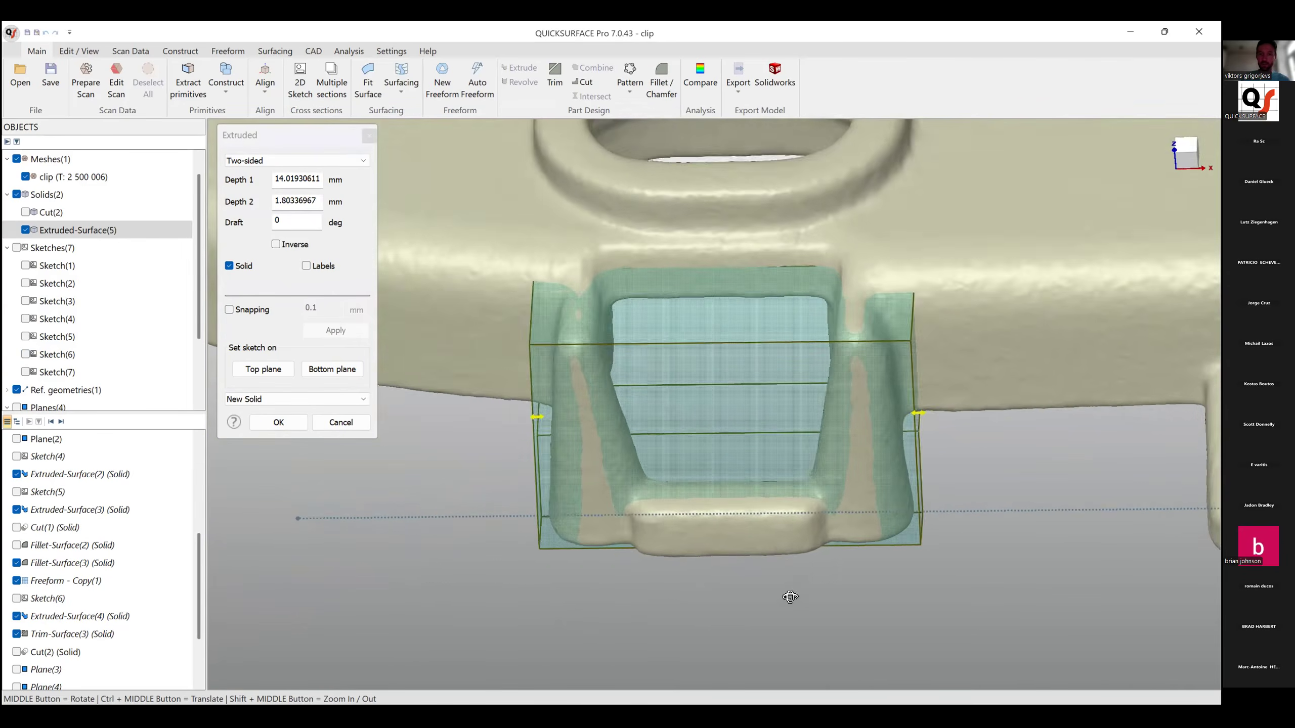
pyautogui.moveTo(920, 415); pyautogui.dragTo(923, 422)
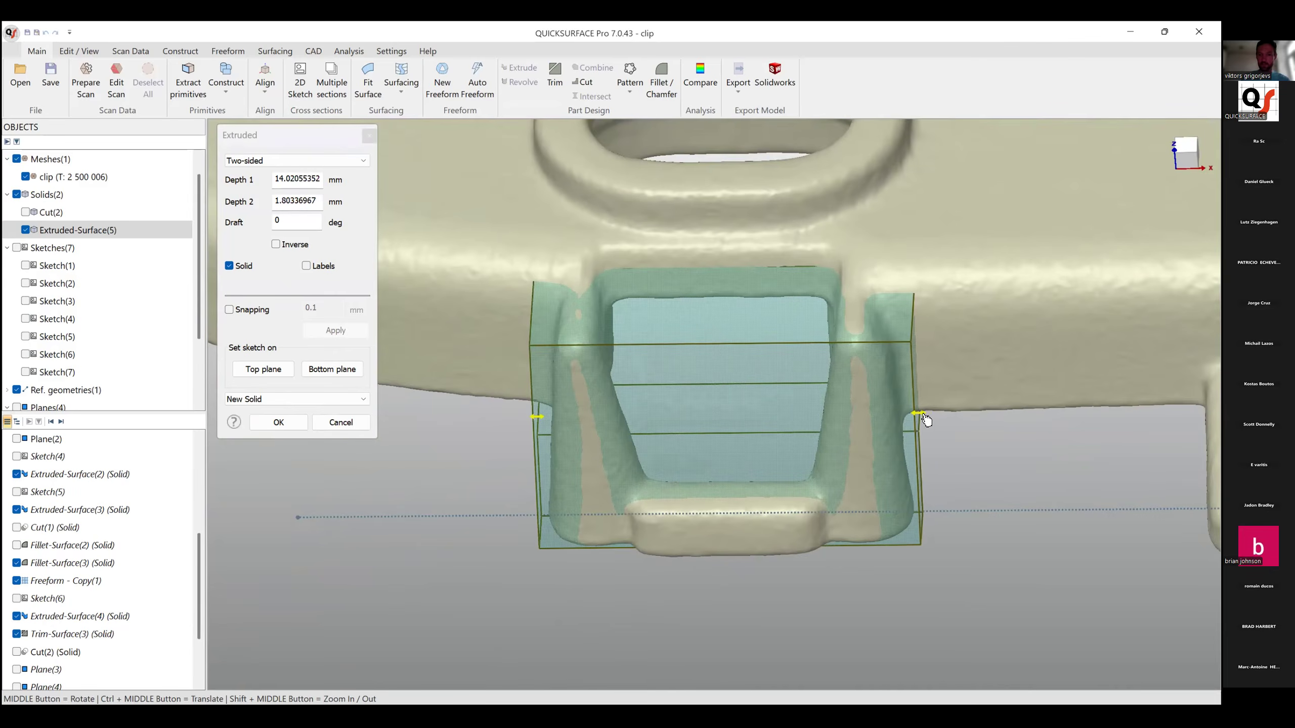
pyautogui.moveTo(535, 420); pyautogui.dragTo(531, 421)
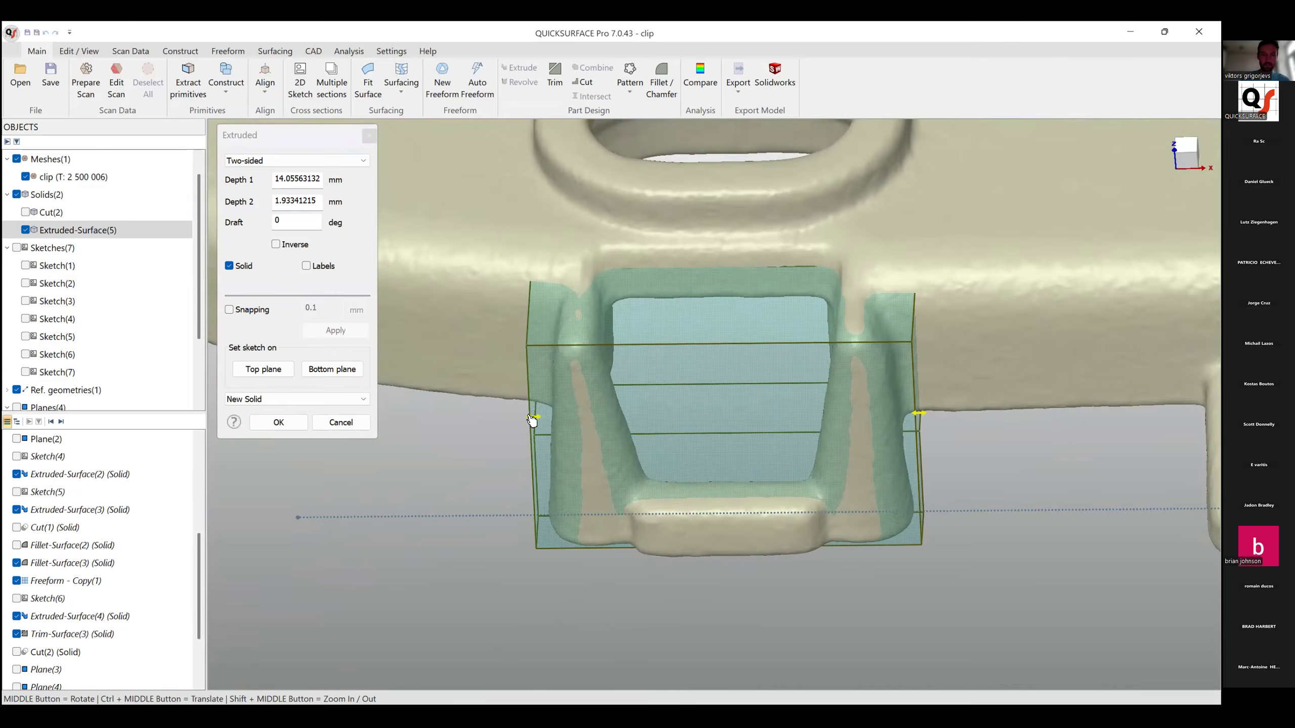
pyautogui.moveTo(740, 418); pyautogui.dragTo(785, 474, button='middle')
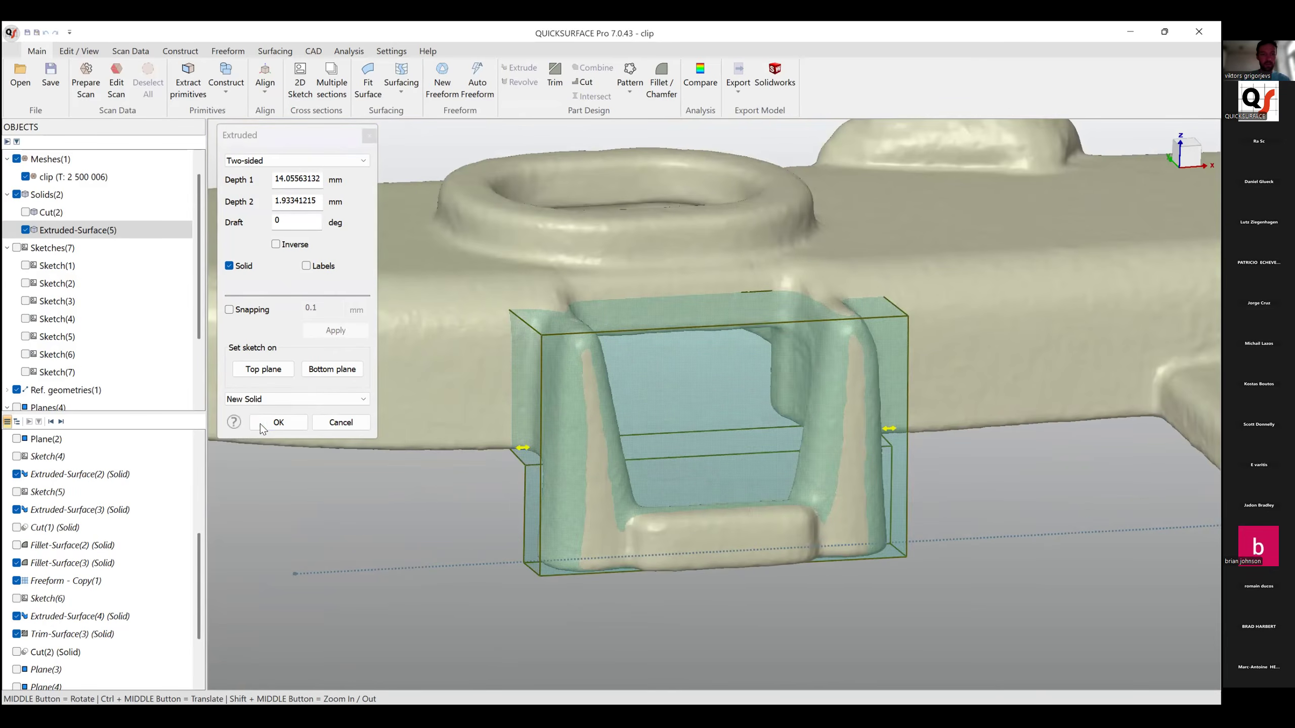
pyautogui.click(278, 422)
pyautogui.moveTo(692, 488); pyautogui.dragTo(1081, 394, button='middle')
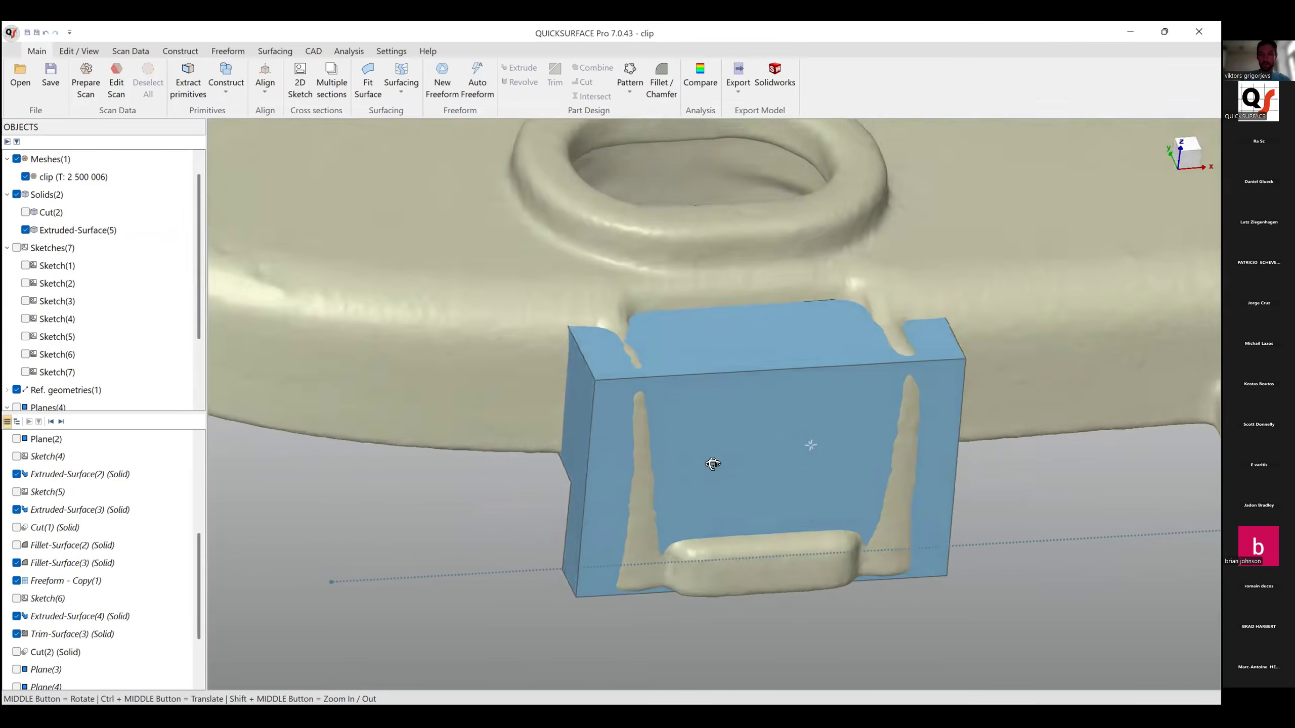
pyautogui.moveTo(734, 462); pyautogui.dragTo(725, 445, button='middle')
pyautogui.click(743, 370)
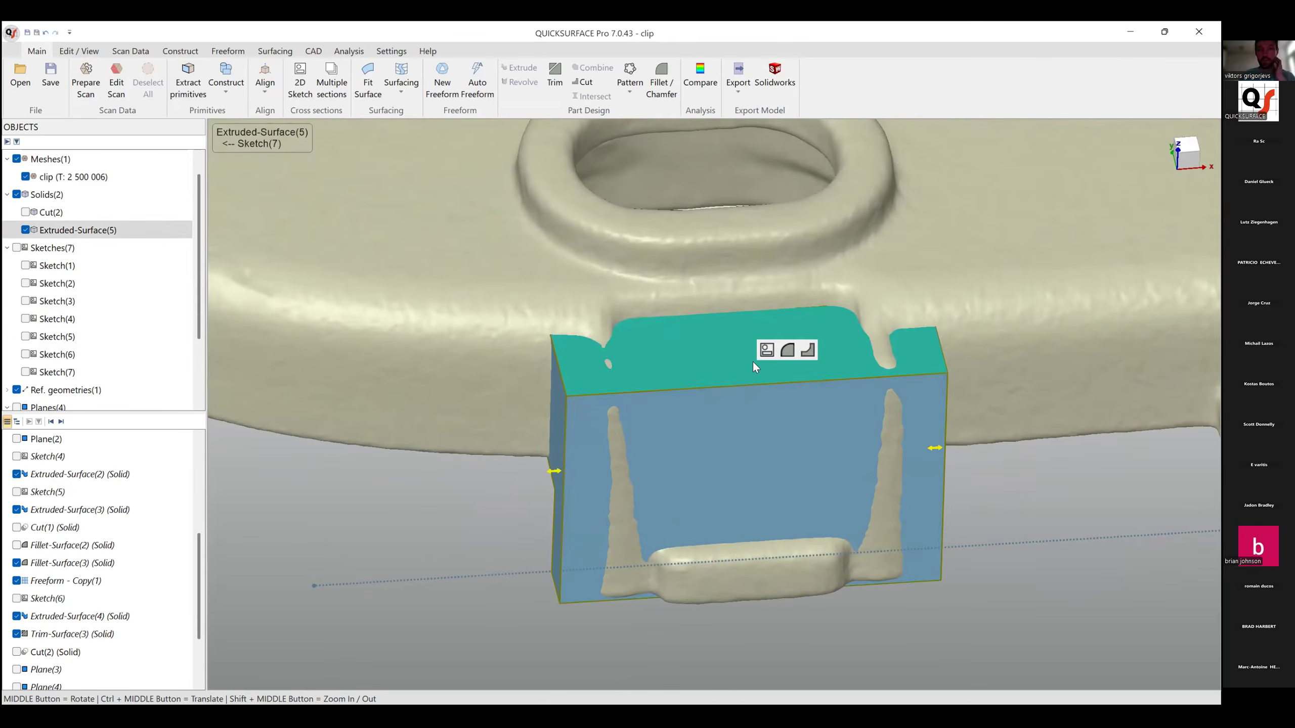
pyautogui.click(766, 352)
pyautogui.moveTo(802, 376)
pyautogui.mouseDown()
pyautogui.moveTo(810, 542)
pyautogui.moveTo(823, 562)
pyautogui.mouseUp()
pyautogui.moveTo(822, 561); pyautogui.dragTo(826, 557)
pyautogui.moveTo(878, 482)
pyautogui.mouseDown(button='middle')
pyautogui.moveTo(651, 480)
pyautogui.moveTo(818, 529)
pyautogui.moveTo(746, 558)
pyautogui.moveTo(696, 529)
pyautogui.moveTo(659, 525)
pyautogui.moveTo(658, 541)
pyautogui.moveTo(592, 202)
pyautogui.moveTo(663, 219)
pyautogui.moveTo(754, 348)
pyautogui.moveTo(904, 368)
pyautogui.moveTo(694, 359)
pyautogui.moveTo(832, 367)
pyautogui.moveTo(738, 367)
pyautogui.moveTo(714, 387)
pyautogui.mouseUp(button='middle')
pyautogui.click(389, 539)
# Create a sketch parallel to the extruded block's outer face, offset about 1.03 mm inward through the leg.
pyautogui.moveTo(686, 434)
pyautogui.mouseDown(button='middle')
pyautogui.moveTo(794, 592)
pyautogui.moveTo(999, 565)
pyautogui.mouseUp(button='middle')
pyautogui.click(866, 424)
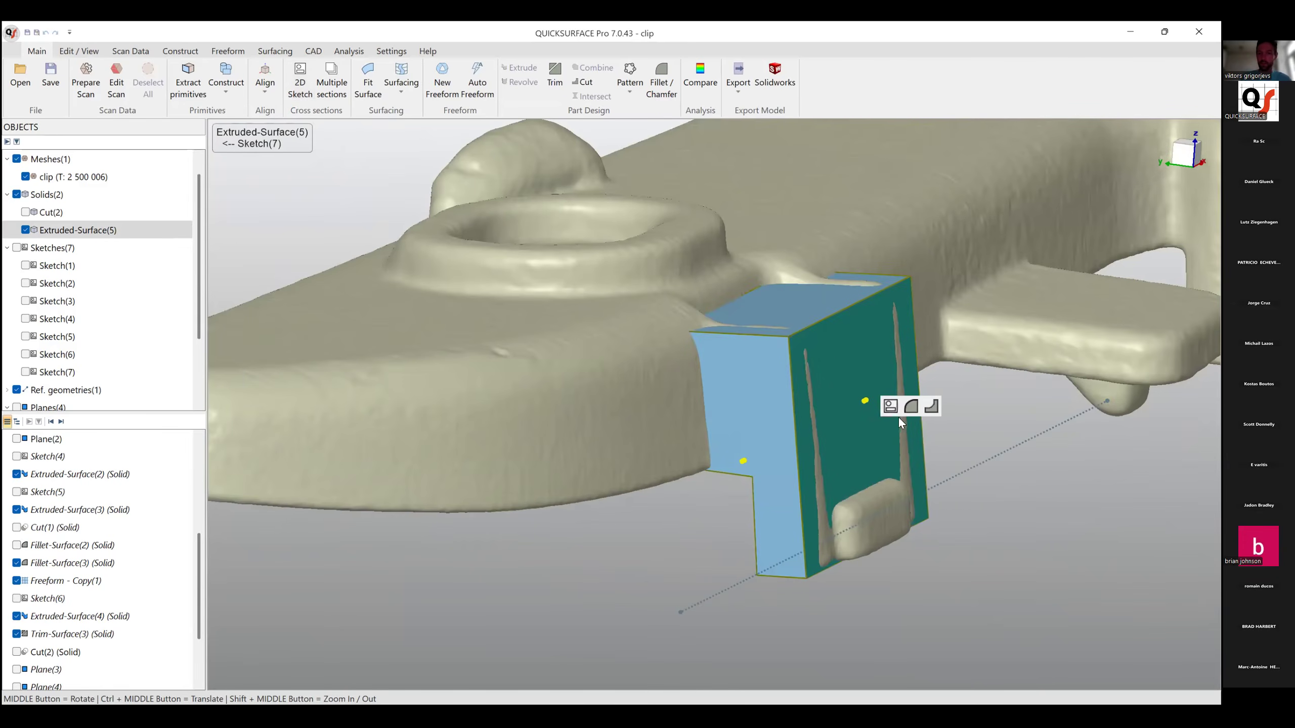
pyautogui.click(890, 407)
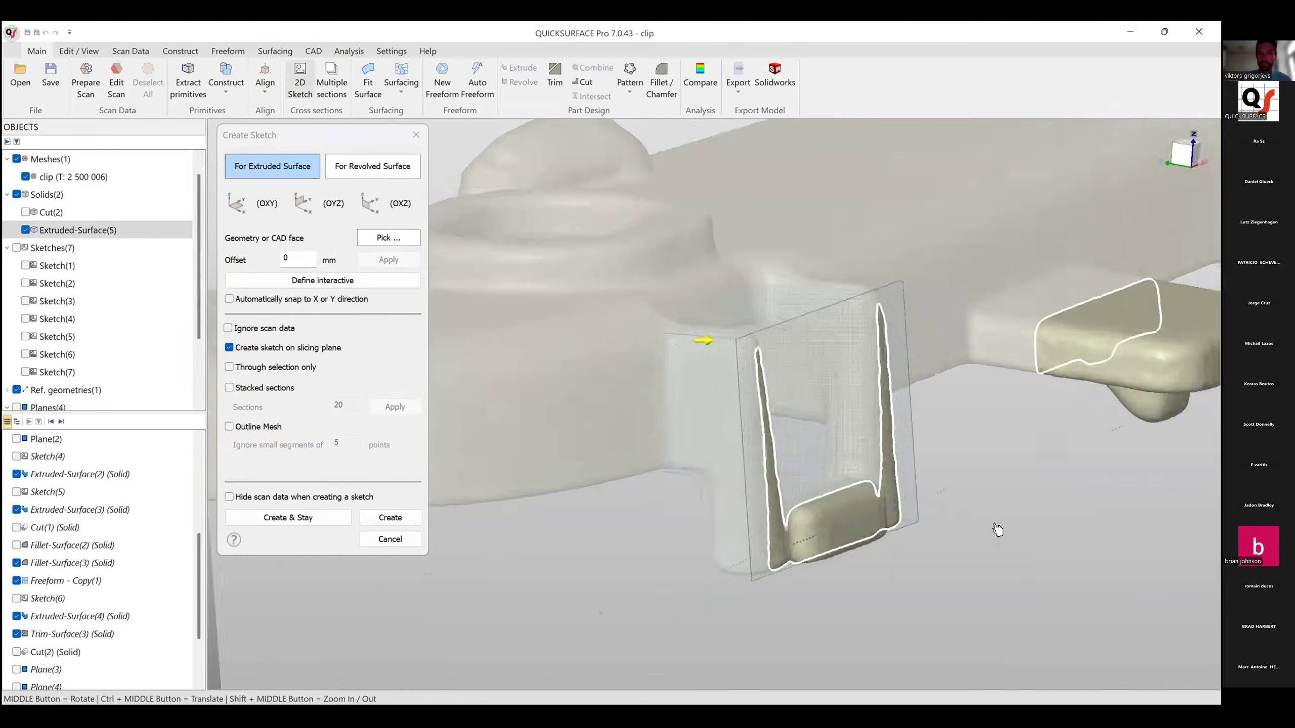
pyautogui.click(776, 512)
pyautogui.moveTo(770, 512)
pyautogui.mouseDown(button='middle')
pyautogui.moveTo(649, 529)
pyautogui.moveTo(674, 608)
pyautogui.moveTo(739, 618)
pyautogui.moveTo(739, 351)
pyautogui.moveTo(726, 275)
pyautogui.mouseUp(button='middle')
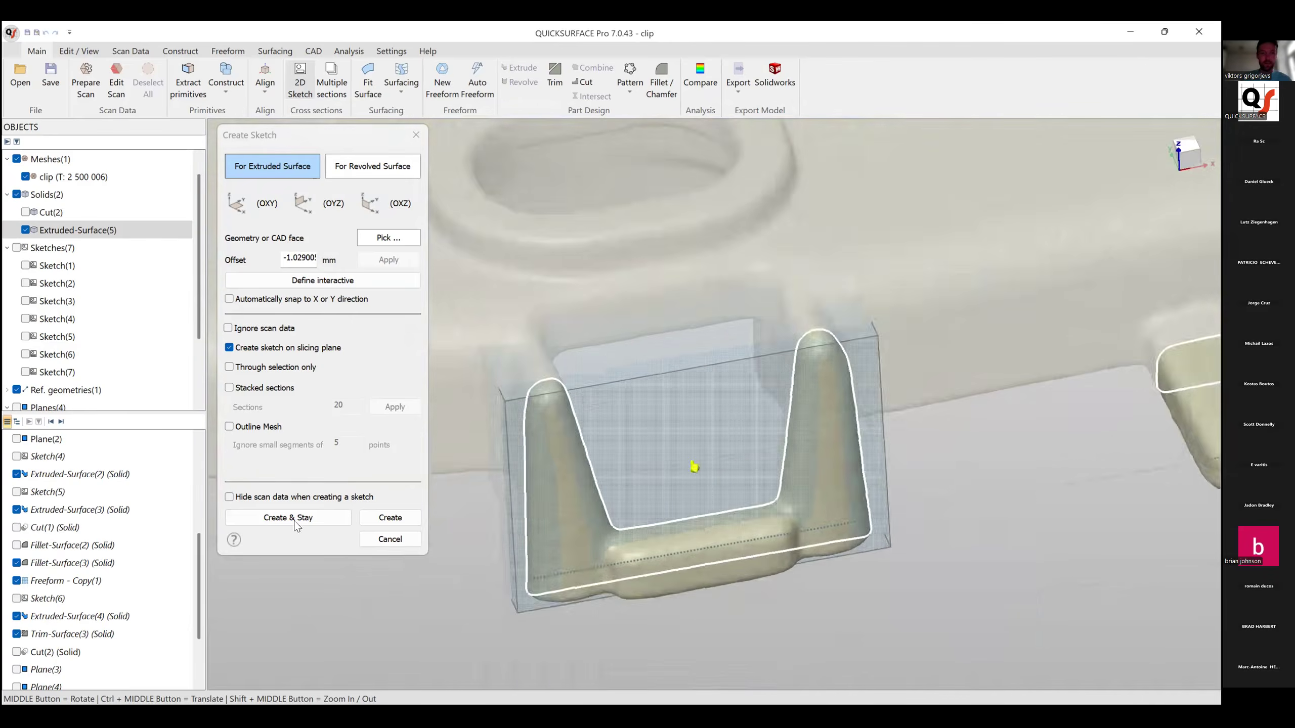
pyautogui.click(399, 514)
# Fit lines to the leg section's inner bottom edge, both inner sides and both outer sides, and join the two inner corners.
pyautogui.scroll(8, 533, 412)
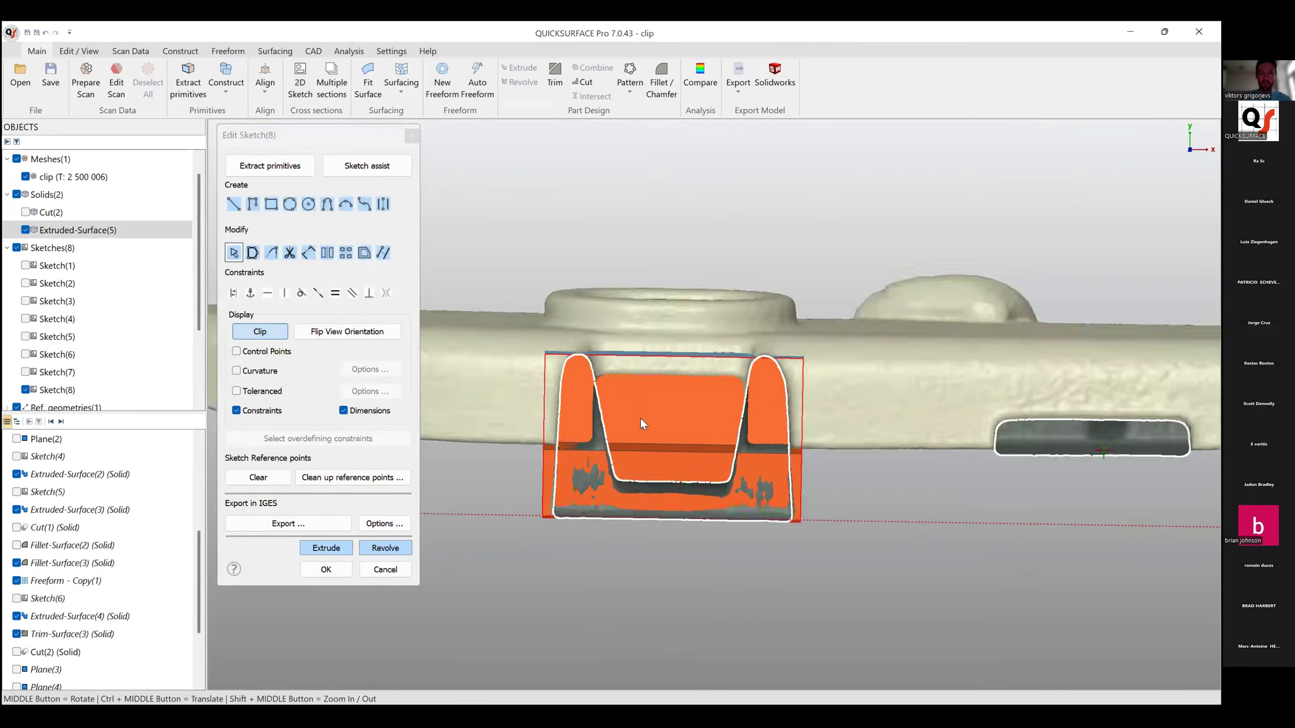
pyautogui.moveTo(712, 486)
pyautogui.mouseDown()
pyautogui.moveTo(825, 502)
pyautogui.moveTo(848, 483)
pyautogui.mouseUp()
pyautogui.moveTo(912, 396)
pyautogui.mouseDown()
pyautogui.moveTo(889, 326)
pyautogui.moveTo(882, 340)
pyautogui.mouseUp()
pyautogui.moveTo(702, 358); pyautogui.dragTo(654, 330)
pyautogui.moveTo(605, 517); pyautogui.dragTo(615, 338)
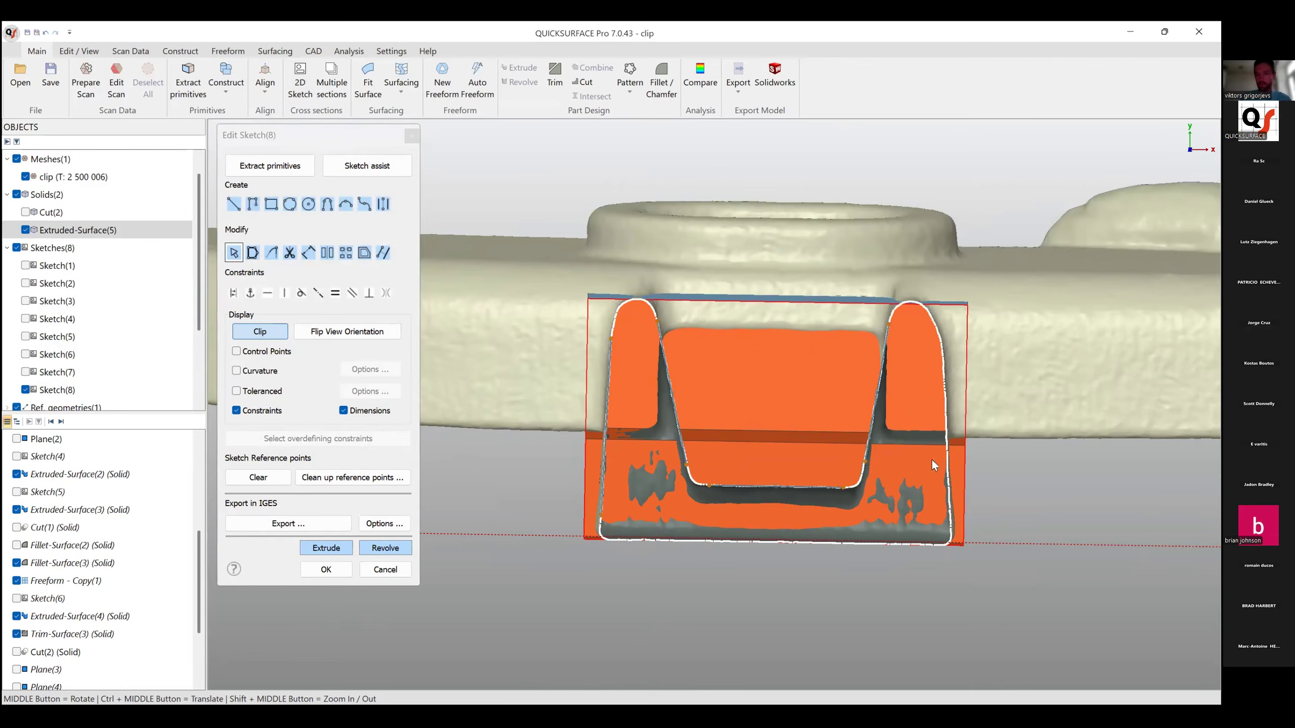
pyautogui.moveTo(970, 480); pyautogui.dragTo(947, 535)
pyautogui.moveTo(685, 463); pyautogui.dragTo(709, 485)
pyautogui.moveTo(844, 488); pyautogui.dragTo(865, 462)
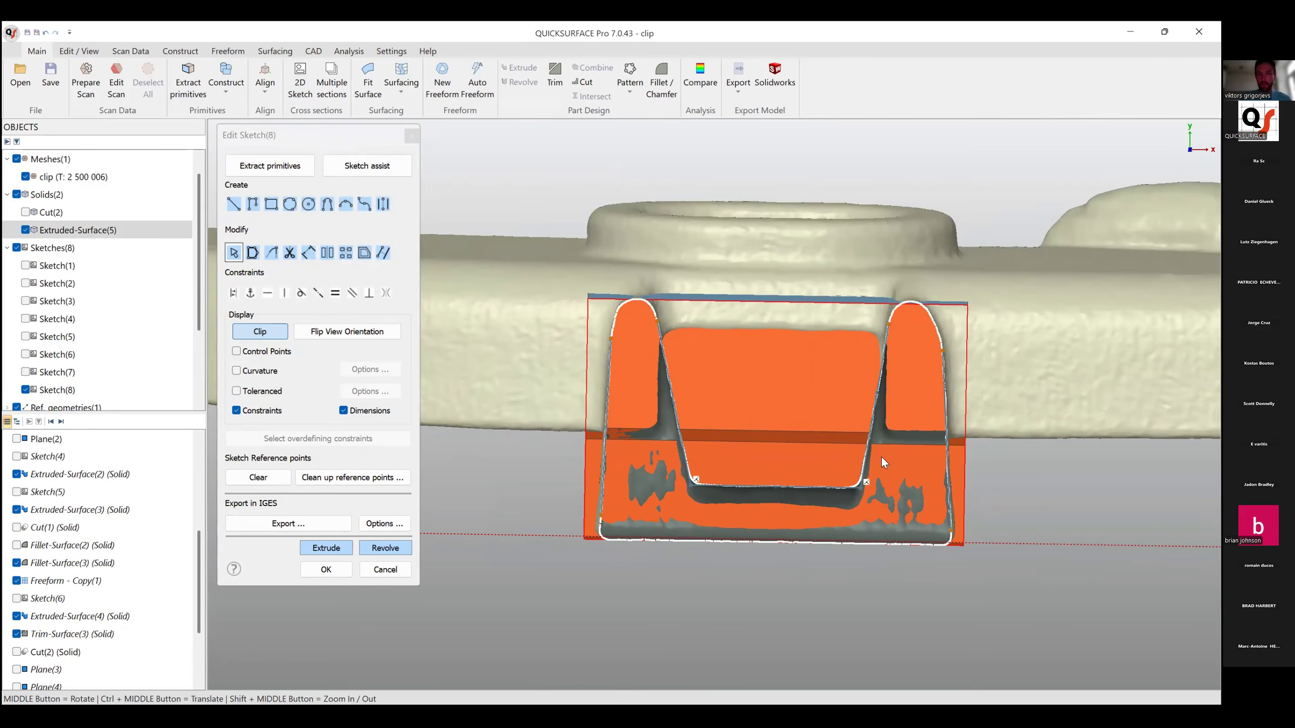
# Lengthen both inner side lines upward and both outer side lines upward and downward, well past the extruded block.
pyautogui.moveTo(893, 305); pyautogui.dragTo(898, 269)
pyautogui.moveTo(660, 325); pyautogui.dragTo(641, 236)
pyautogui.moveTo(902, 271); pyautogui.dragTo(906, 235)
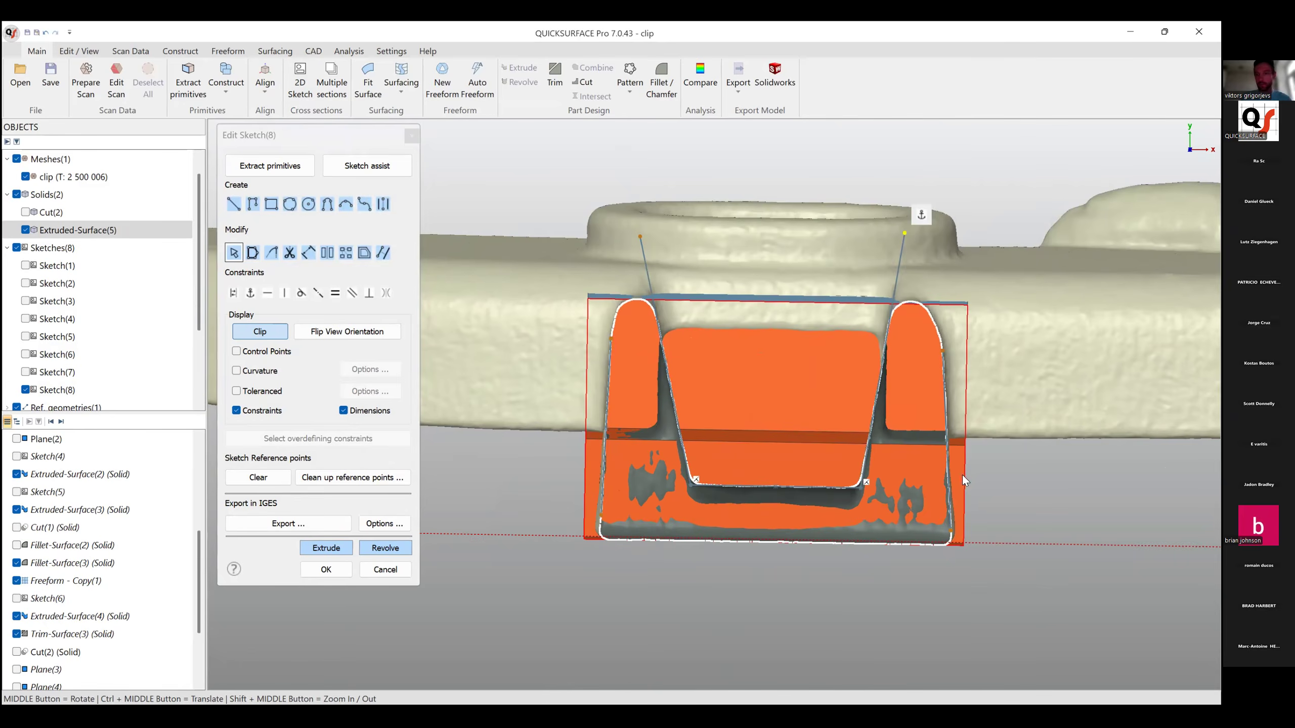
pyautogui.moveTo(944, 352); pyautogui.dragTo(937, 234)
pyautogui.moveTo(951, 535); pyautogui.dragTo(953, 598)
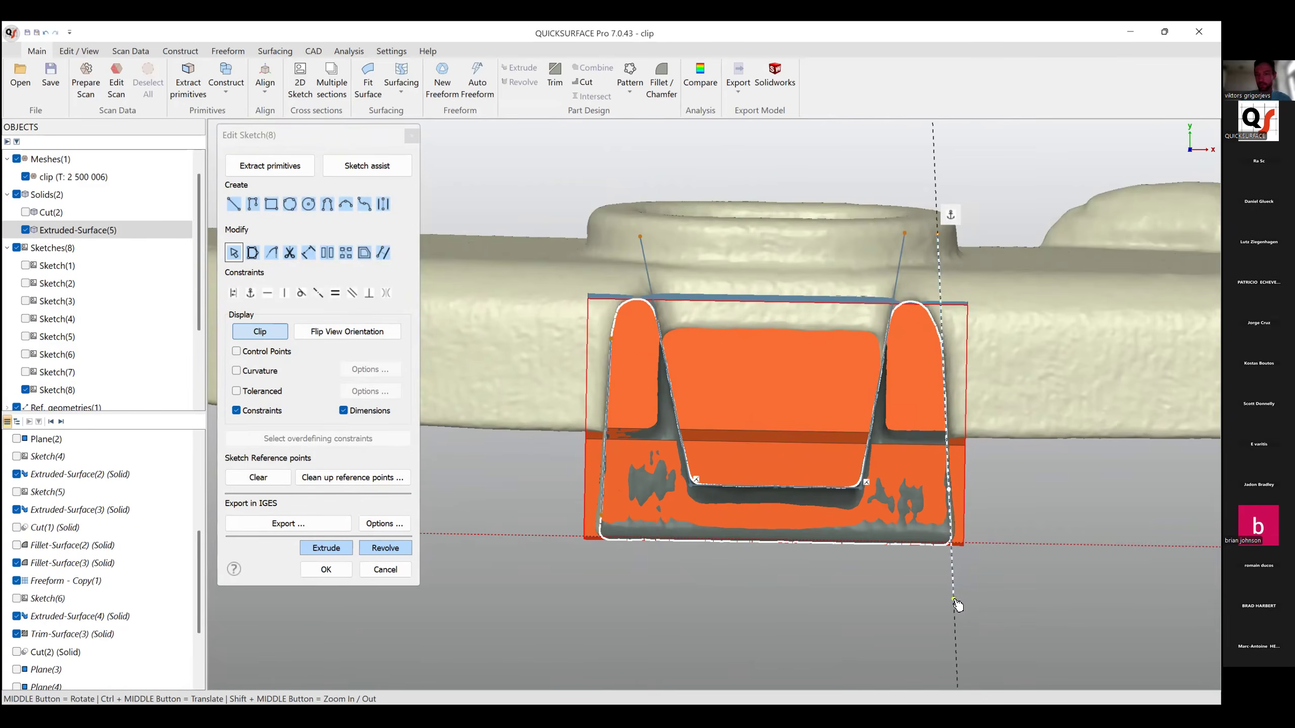
pyautogui.moveTo(601, 529); pyautogui.dragTo(596, 585)
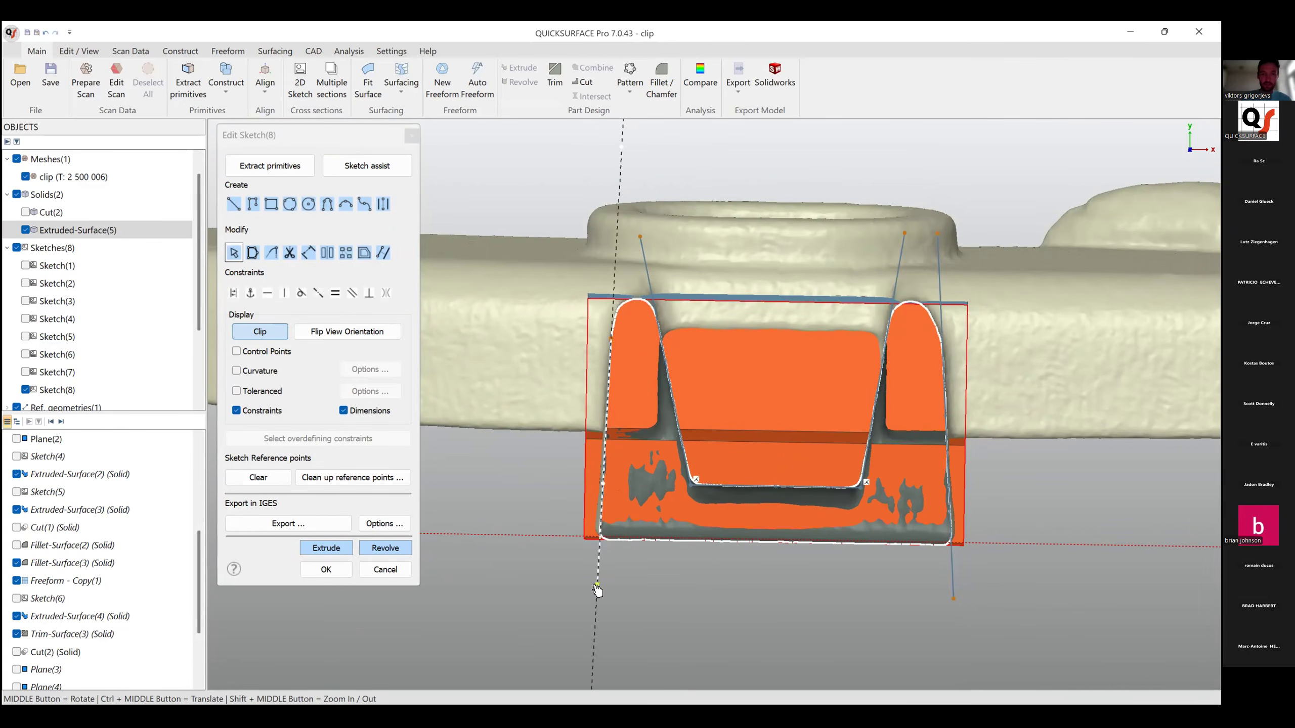
pyautogui.moveTo(612, 337); pyautogui.dragTo(617, 238)
pyautogui.moveTo(667, 405)
pyautogui.keyDown('ctrl'); pyautogui.mouseDown(button='middle')
pyautogui.moveTo(679, 412)
pyautogui.moveTo(648, 413)
pyautogui.mouseUp(button='middle'); pyautogui.keyUp('ctrl')
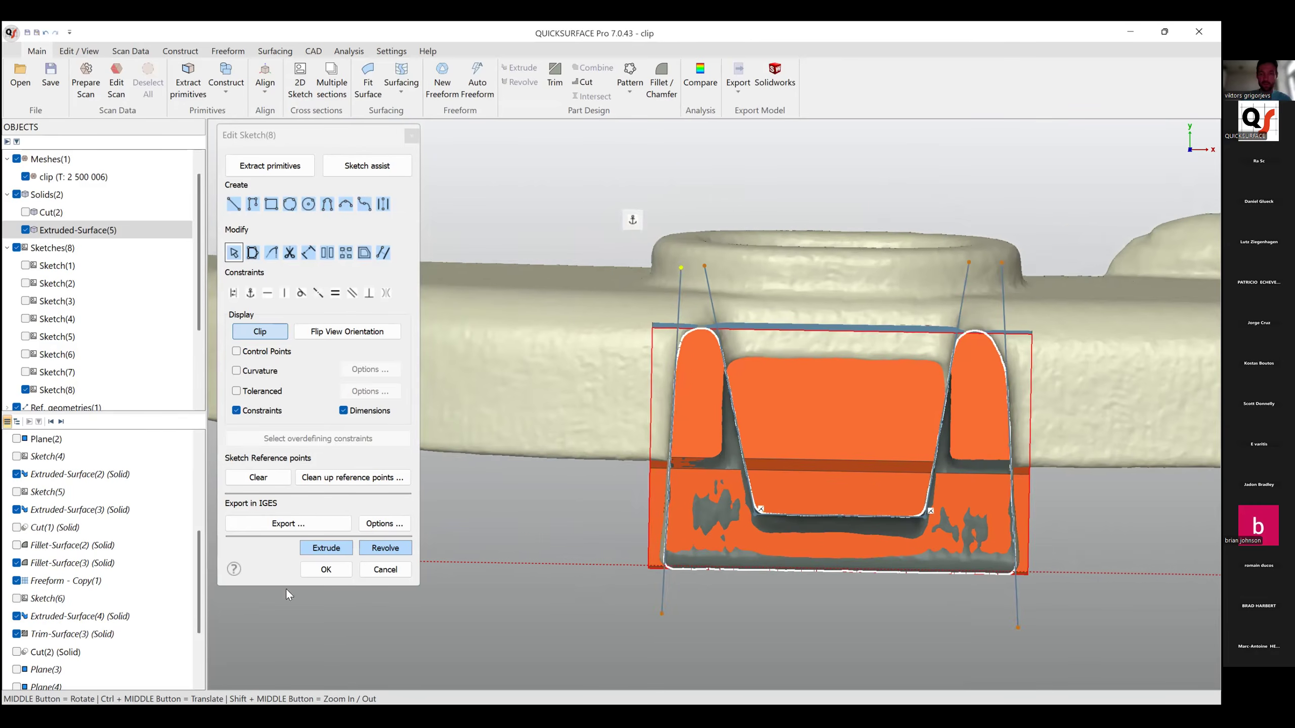
# Extrude the leg side and opening lines two-sided, about 13.12 mm and 13.33 mm deep, passing completely through the block.
pyautogui.click(326, 547)
pyautogui.scroll(-4, 688, 468)
pyautogui.moveTo(691, 472); pyautogui.dragTo(760, 554, button='middle')
pyautogui.moveTo(678, 472); pyautogui.dragTo(618, 393)
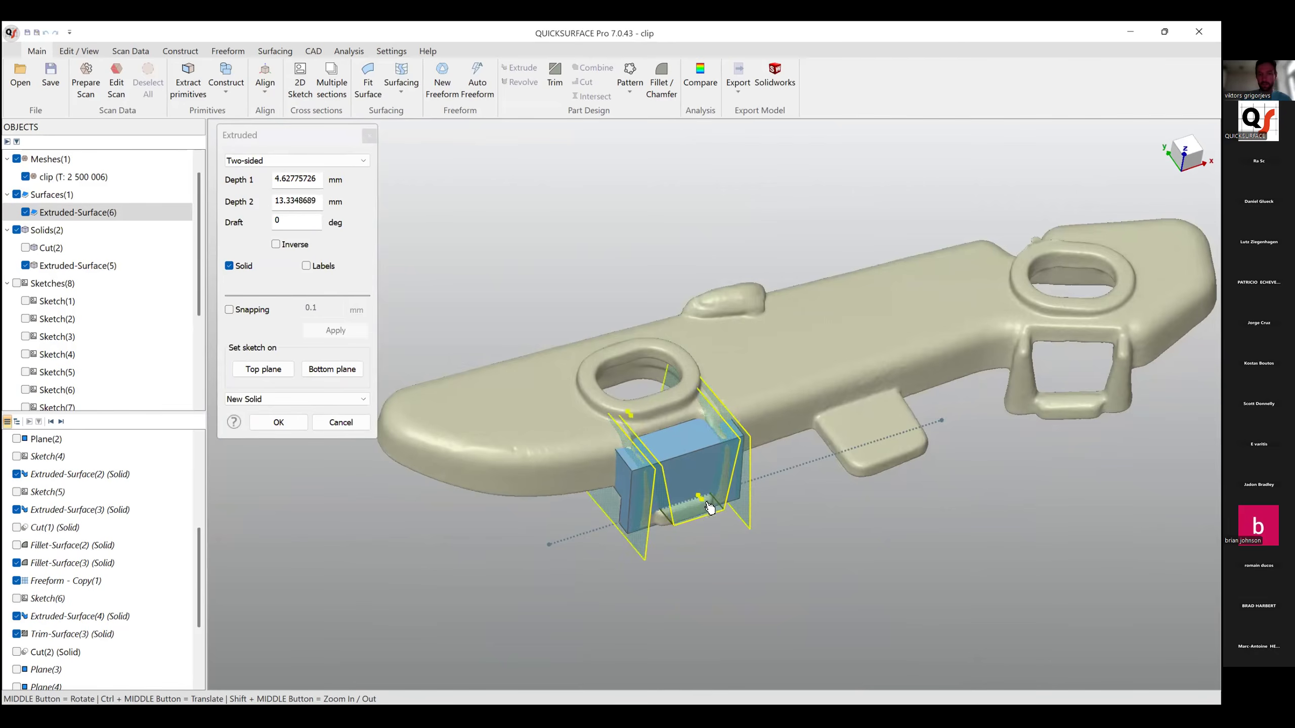
pyautogui.moveTo(709, 507); pyautogui.dragTo(805, 624)
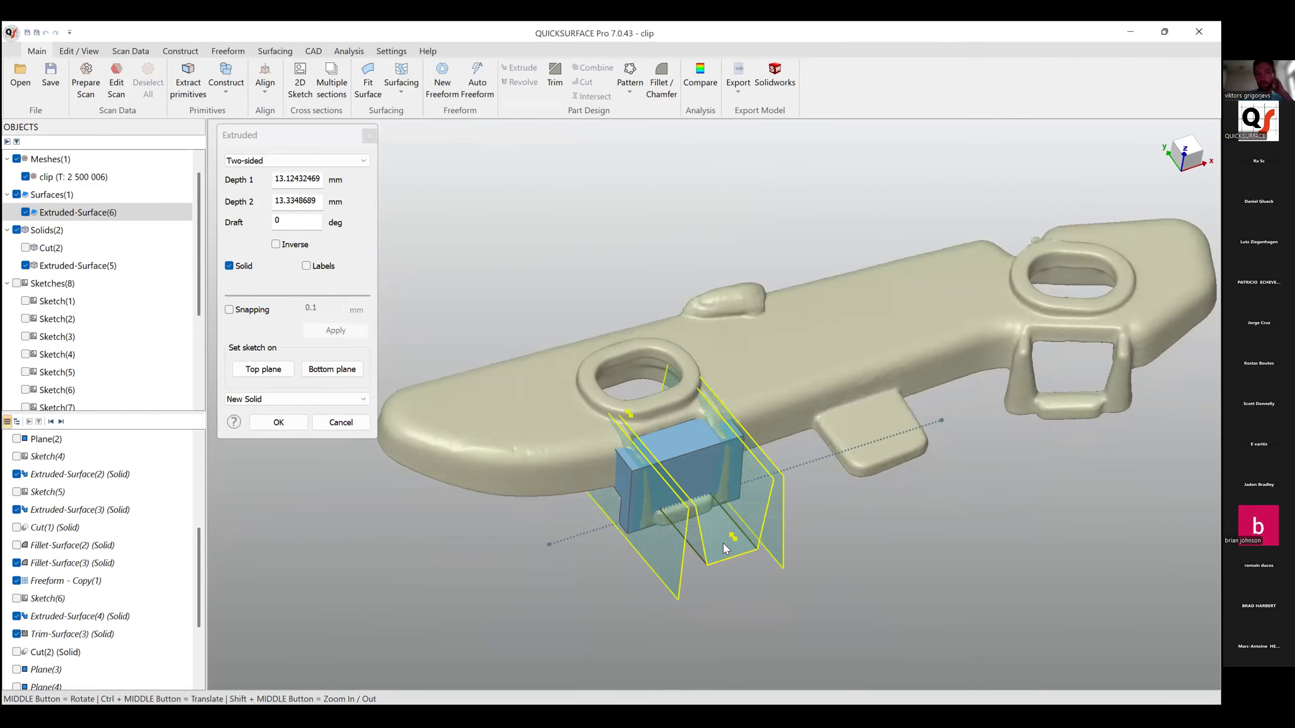
pyautogui.click(278, 422)
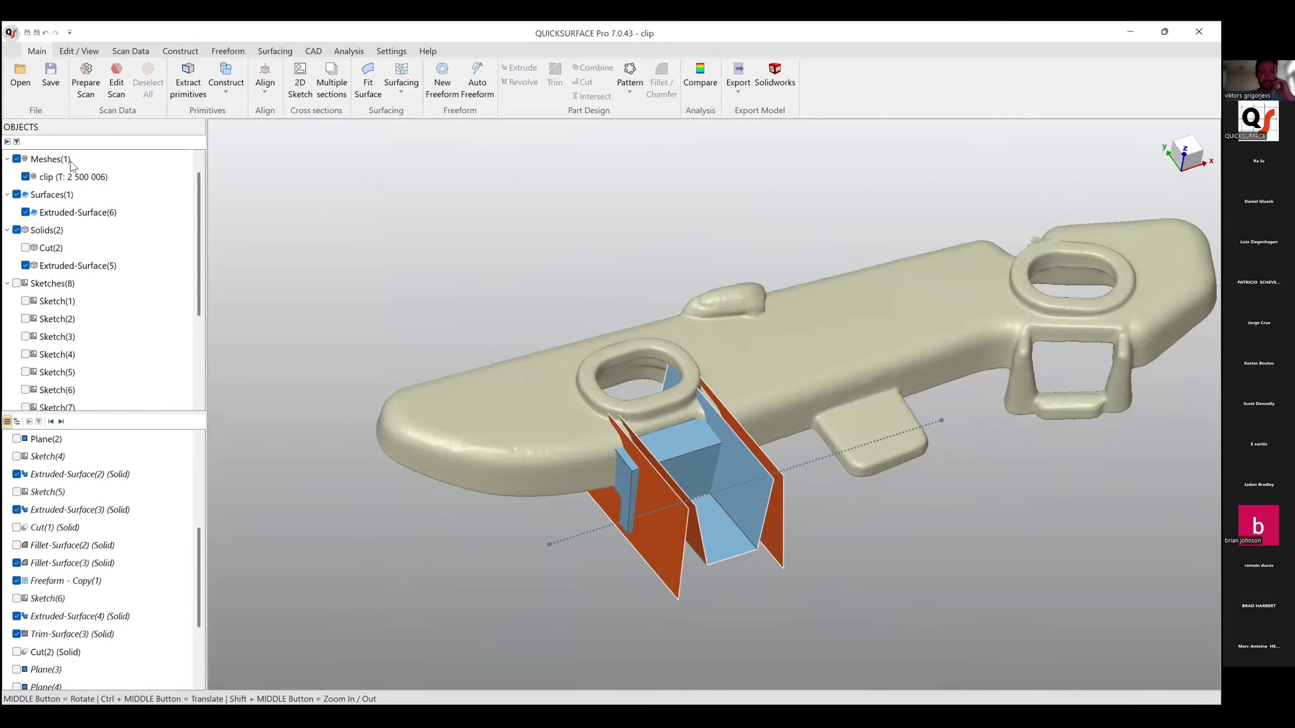
# Hide the scan mesh and trim the block against the extruded side surfaces, discarding the outer pieces to leave a U-shaped solid.
pyautogui.click(25, 194)
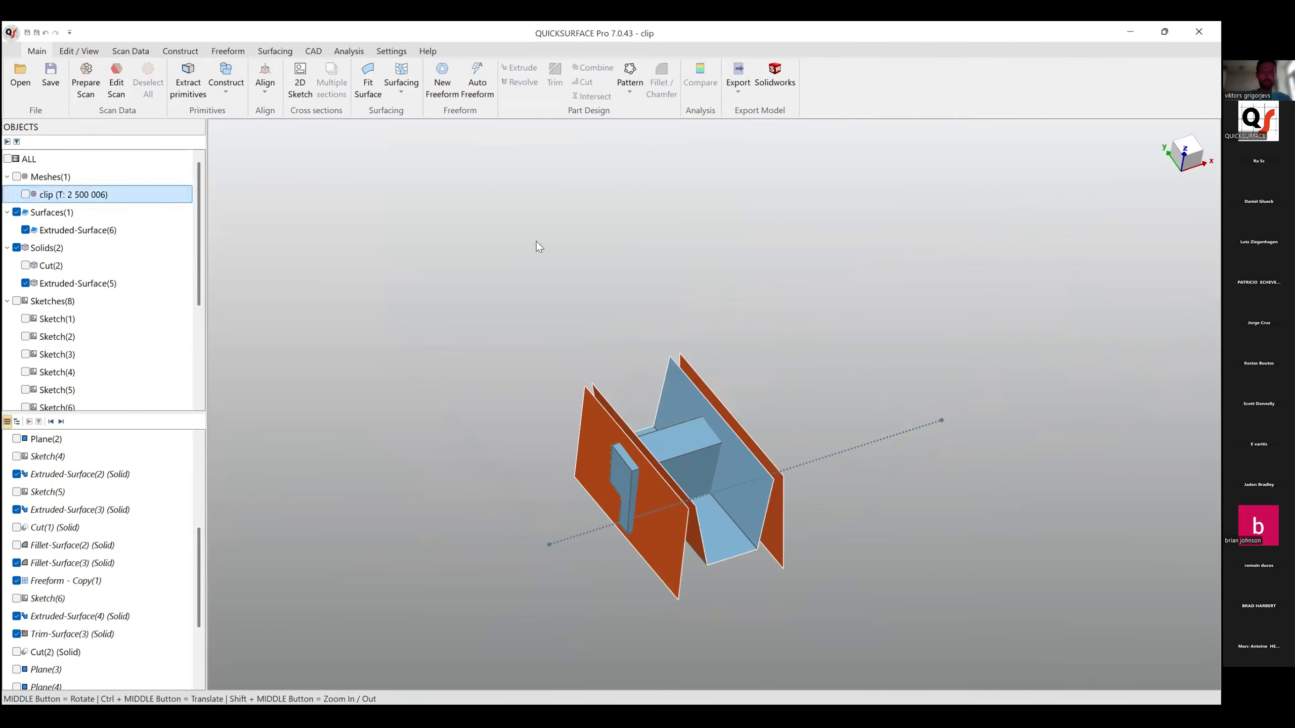
pyautogui.scroll(5, 719, 539)
pyautogui.moveTo(894, 363); pyautogui.dragTo(355, 277)
pyautogui.click(377, 274)
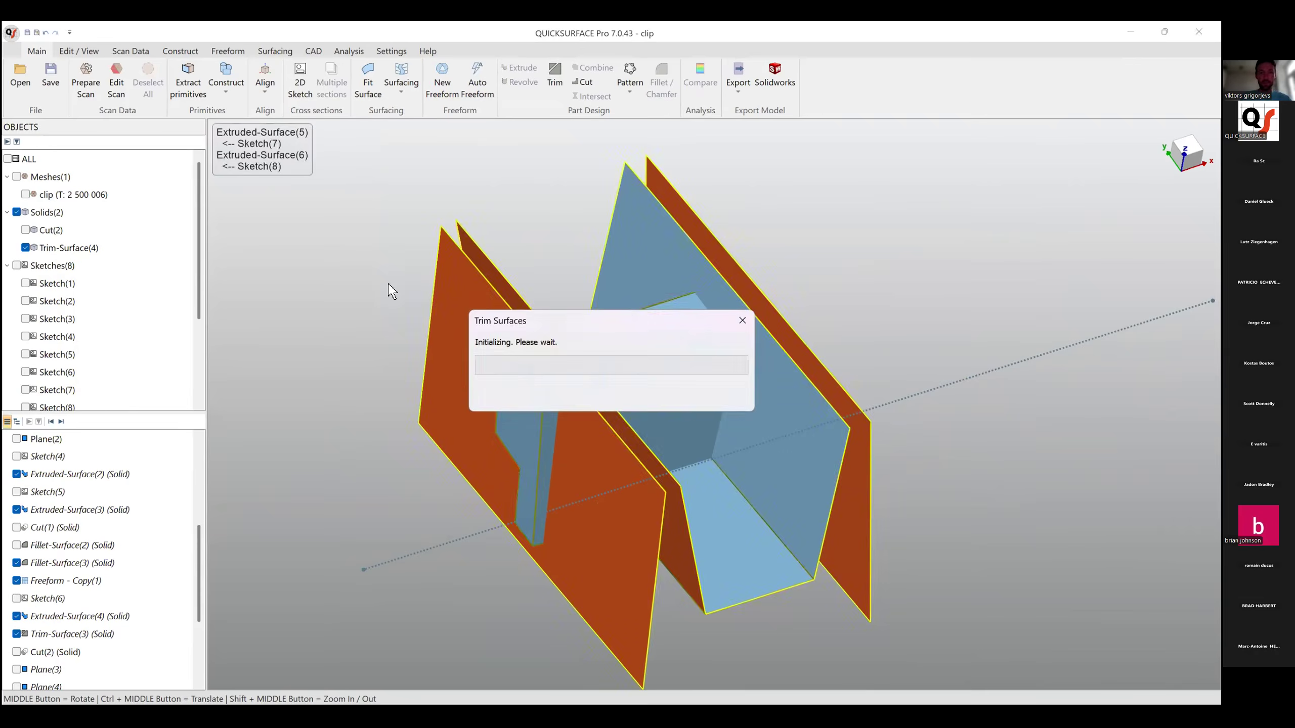
pyautogui.moveTo(518, 436); pyautogui.dragTo(456, 368, button='middle')
pyautogui.click(501, 397)
pyautogui.moveTo(599, 406); pyautogui.dragTo(653, 369, button='middle')
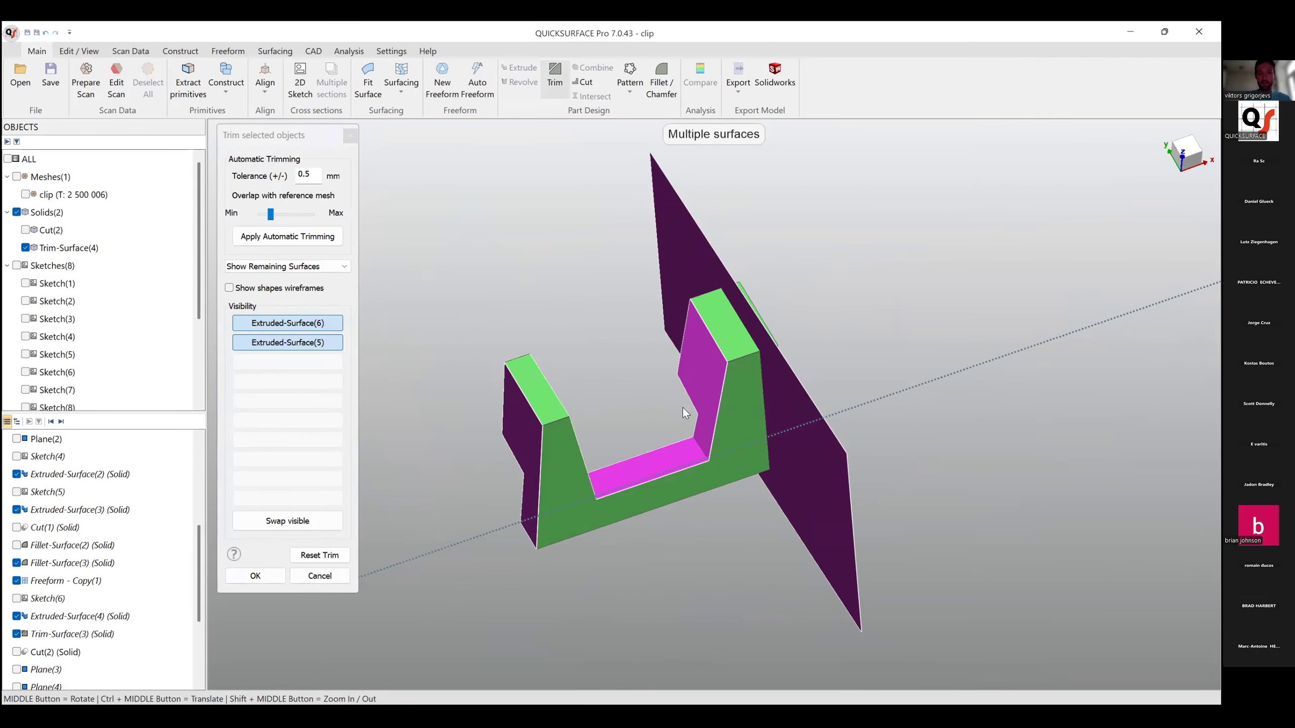
pyautogui.click(699, 283)
pyautogui.click(772, 409)
pyautogui.moveTo(719, 407); pyautogui.dragTo(739, 368, button='middle')
pyautogui.click(255, 576)
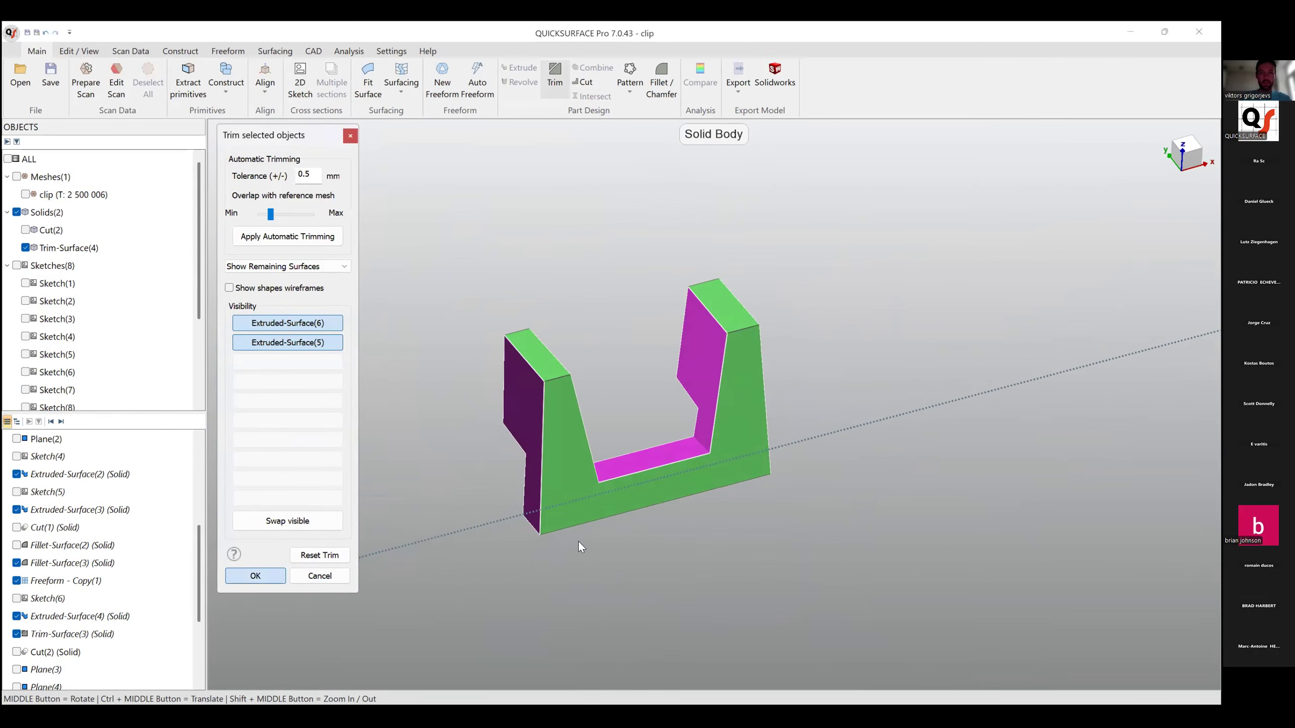
# Show the main body and scan mesh again and examine how the trimmed leg meets the body's underside.
pyautogui.click(24, 230)
pyautogui.moveTo(606, 454); pyautogui.dragTo(864, 458, button='middle')
pyautogui.click(25, 194)
pyautogui.scroll(5, 748, 463)
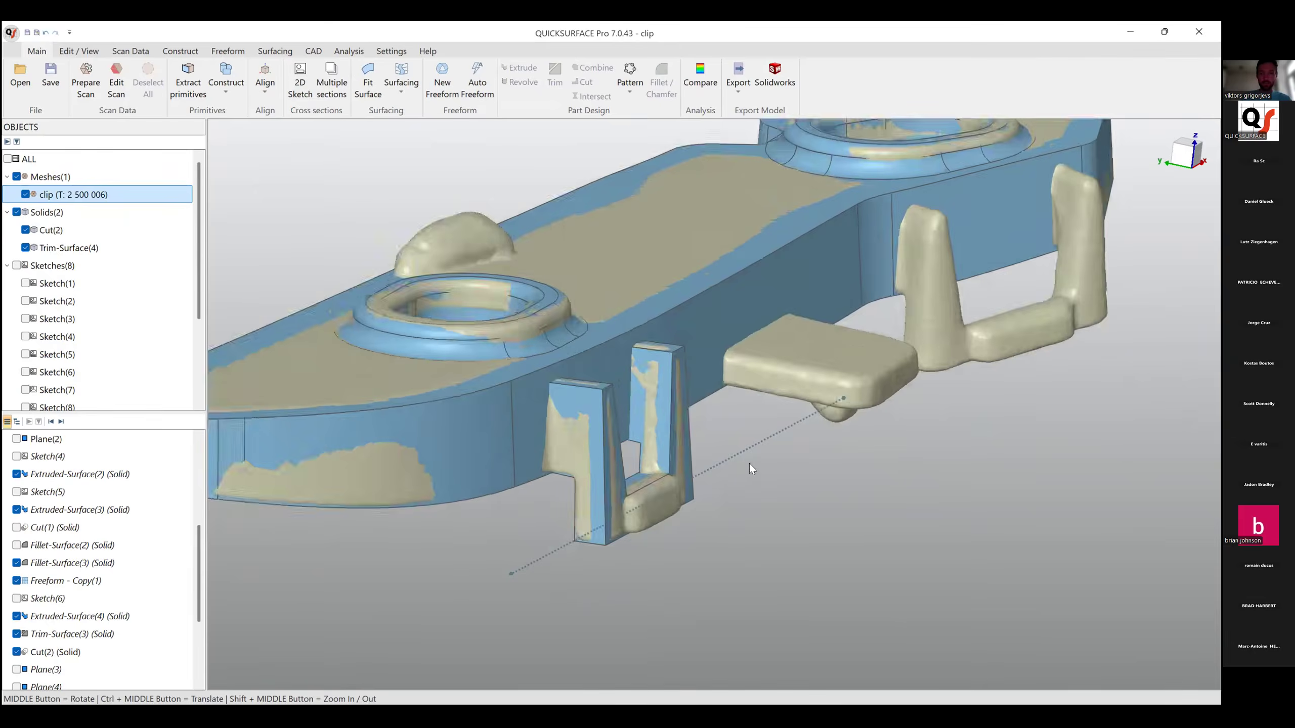
pyautogui.moveTo(589, 427); pyautogui.dragTo(577, 306, button='middle')
pyautogui.scroll(3, 561, 308)
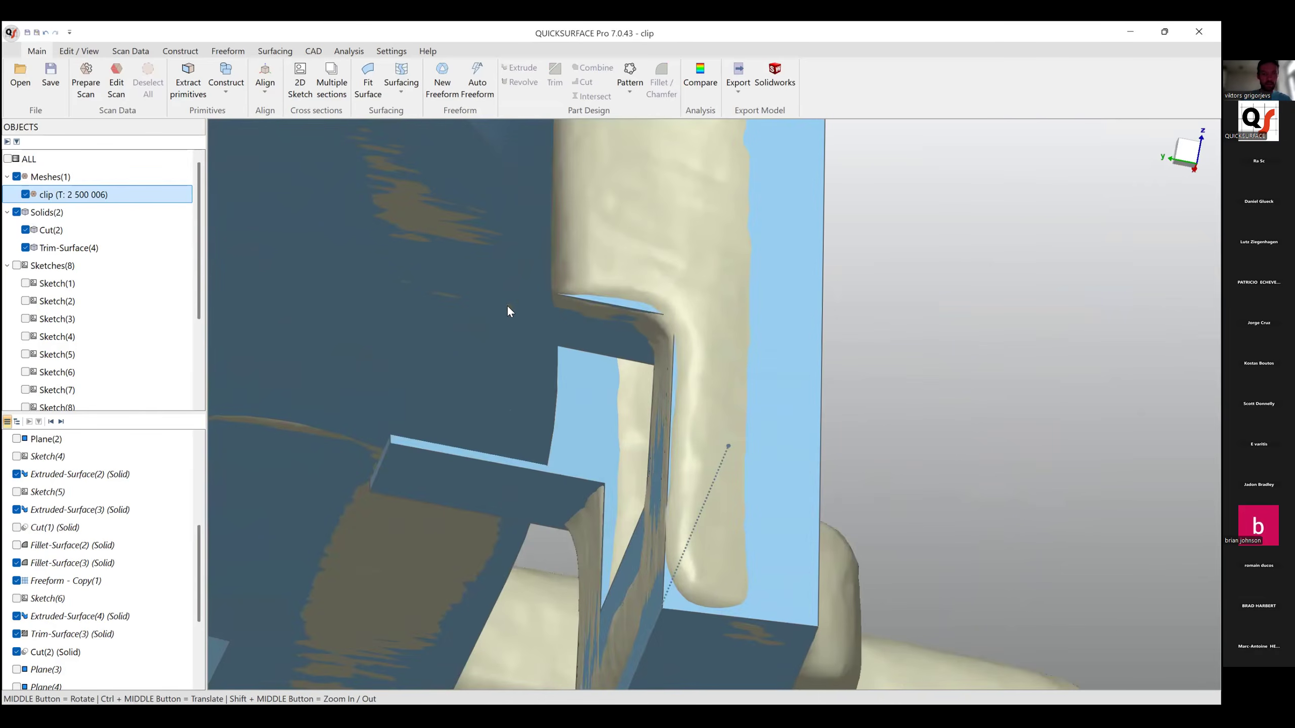
pyautogui.scroll(-5, 561, 331)
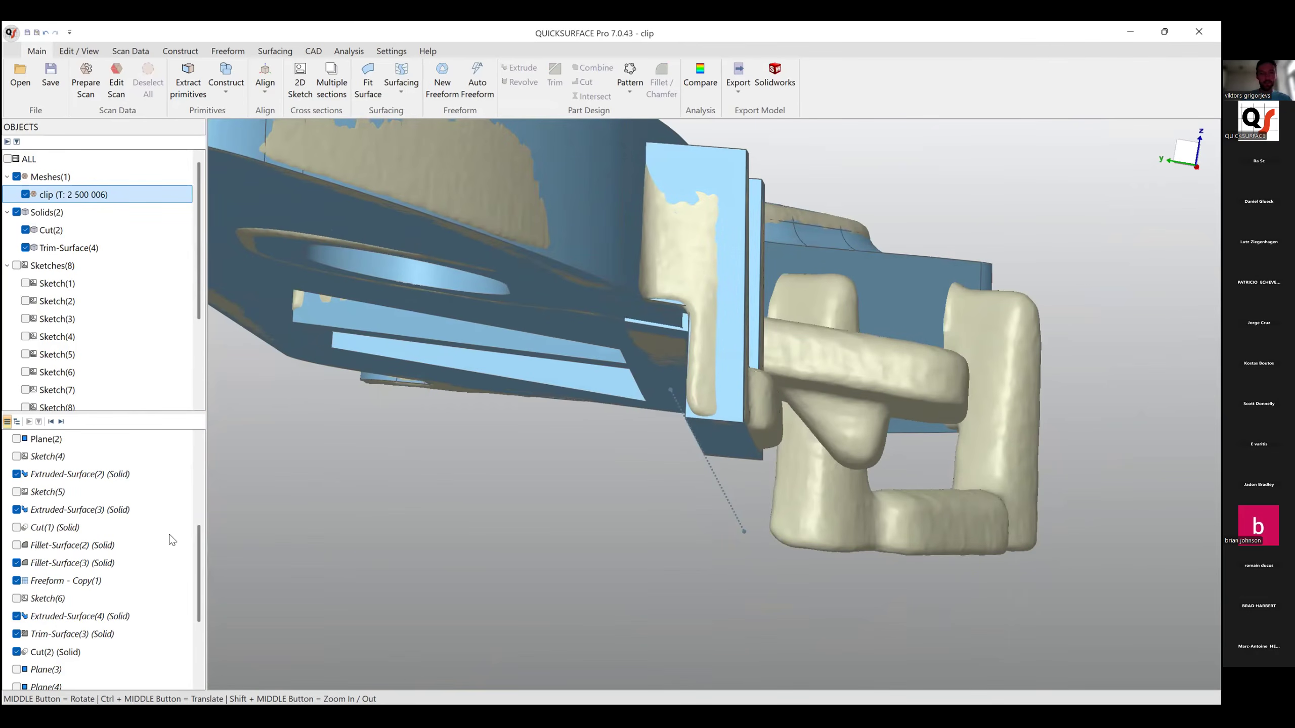
# Edit the leg profile in Sketch(7), moving its horizontal underside line slightly downward below the body, and rebuild the model.
pyautogui.scroll(-3, 54, 615)
pyautogui.click(38, 582)
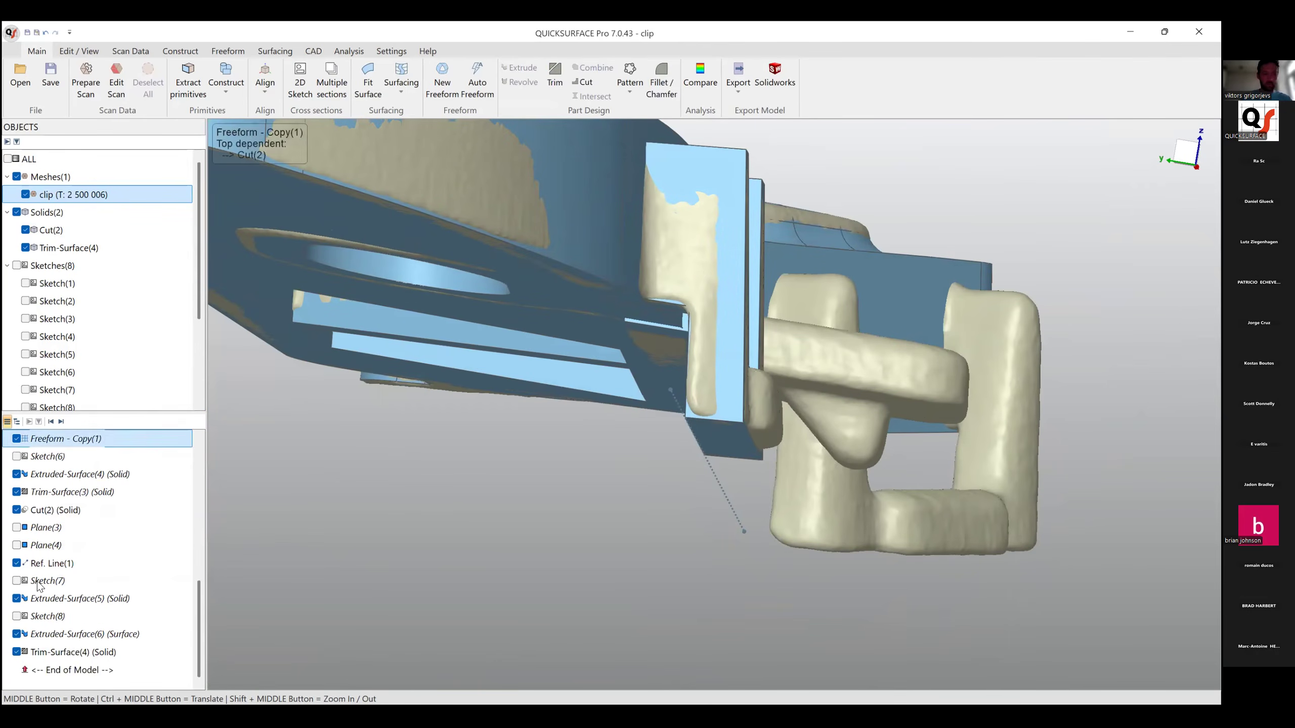
pyautogui.rightClick(38, 583)
pyautogui.click(76, 369)
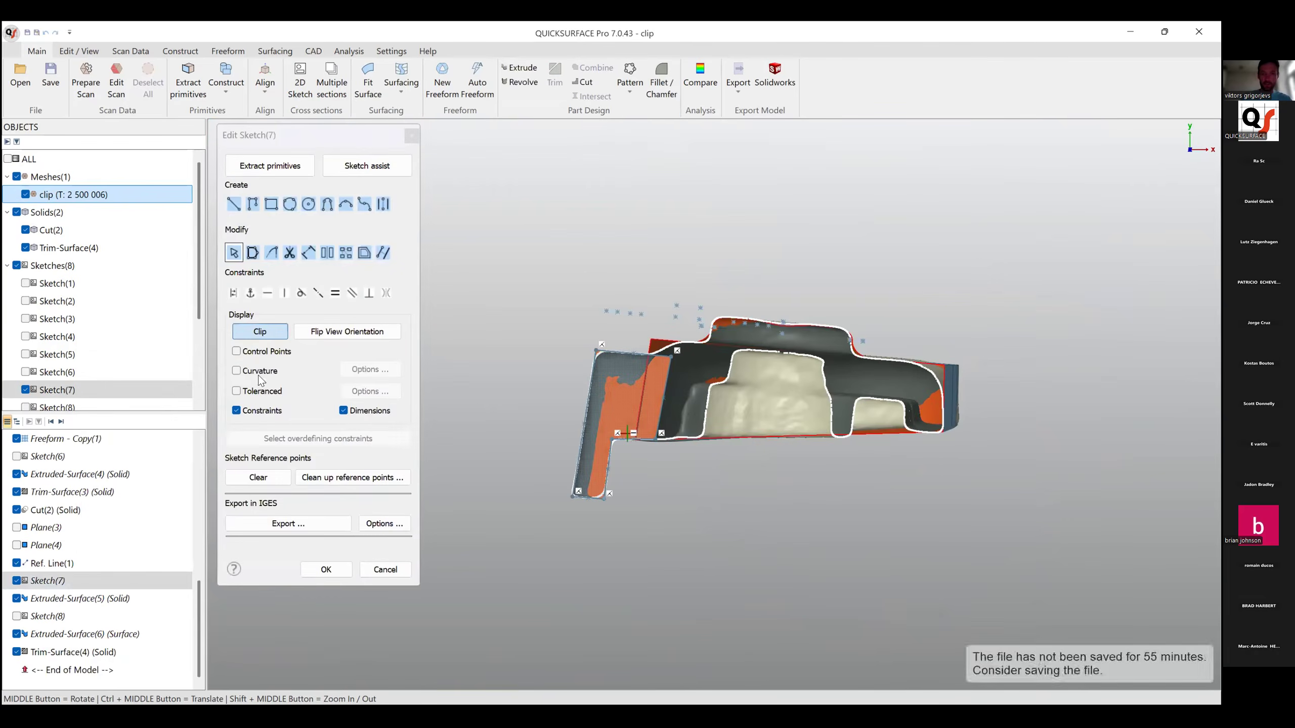
pyautogui.scroll(5, 644, 425)
pyautogui.scroll(2, 642, 420)
pyautogui.moveTo(655, 398); pyautogui.dragTo(656, 417)
pyautogui.click(709, 527)
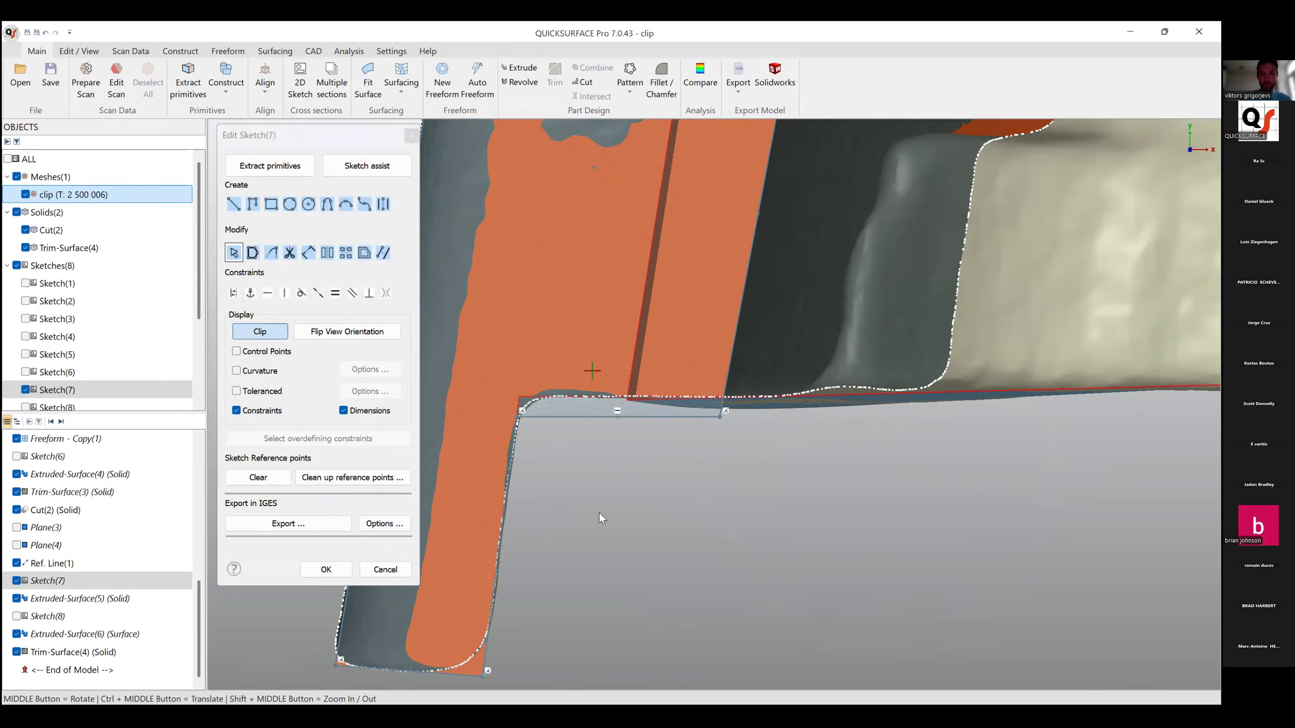
pyautogui.click(324, 570)
pyautogui.moveTo(619, 512)
pyautogui.mouseDown(button='middle')
pyautogui.moveTo(592, 377)
pyautogui.moveTo(742, 284)
pyautogui.moveTo(787, 338)
pyautogui.moveTo(756, 392)
pyautogui.moveTo(671, 431)
pyautogui.moveTo(705, 255)
pyautogui.moveTo(776, 282)
pyautogui.moveTo(655, 483)
pyautogui.mouseUp(button='middle')
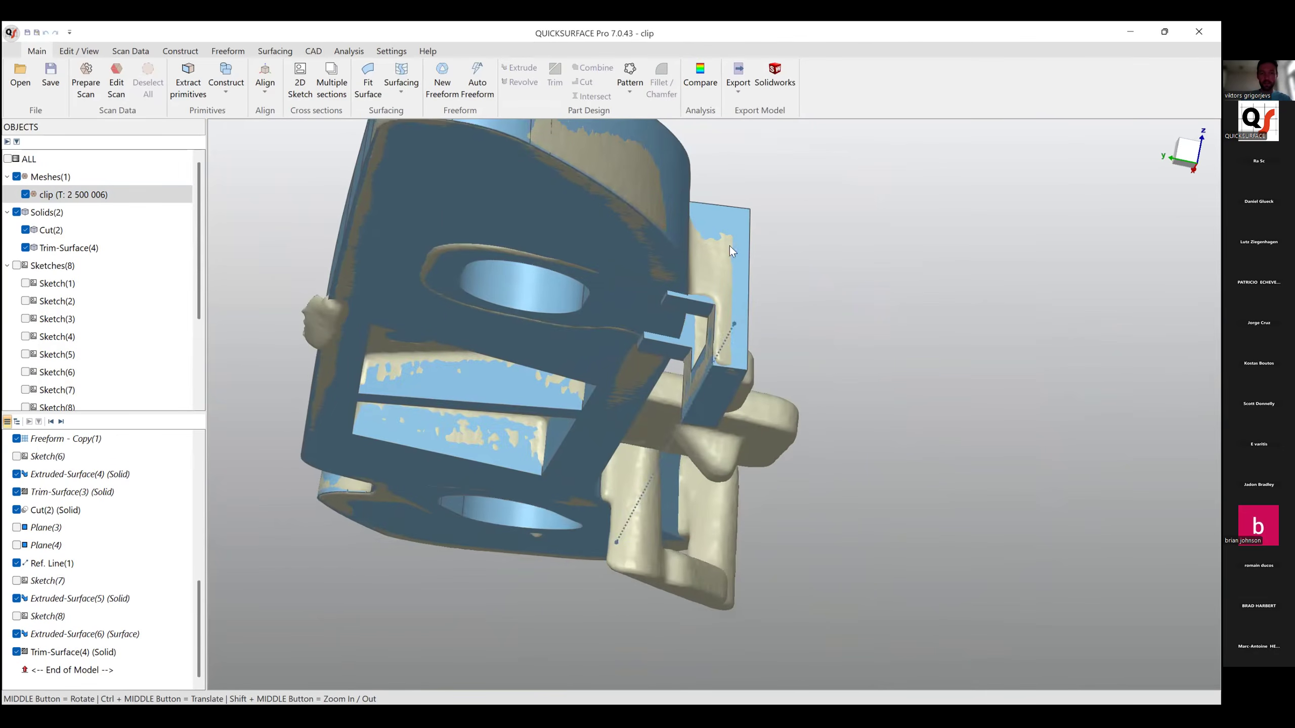
# Duplicate the Freeform(1) surface that forms the body's underside.
pyautogui.moveTo(729, 246); pyautogui.dragTo(727, 318, button='middle')
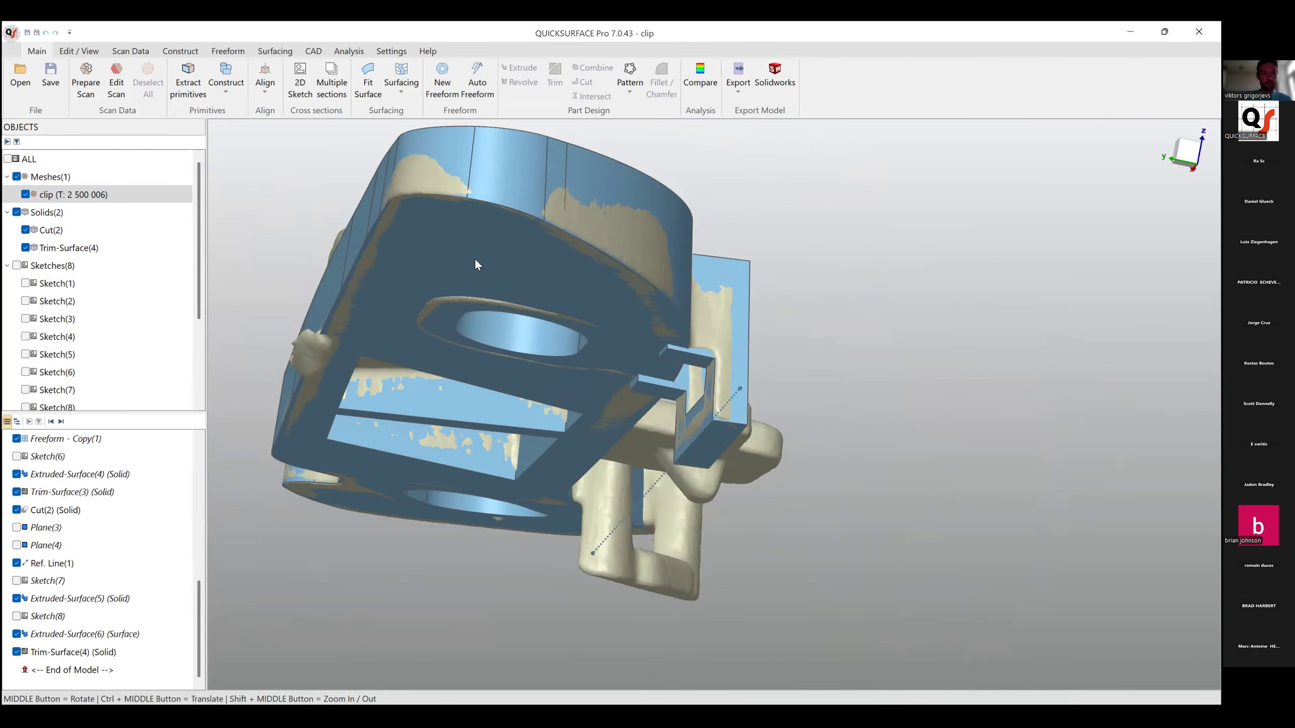
pyautogui.scroll(7, 84, 538)
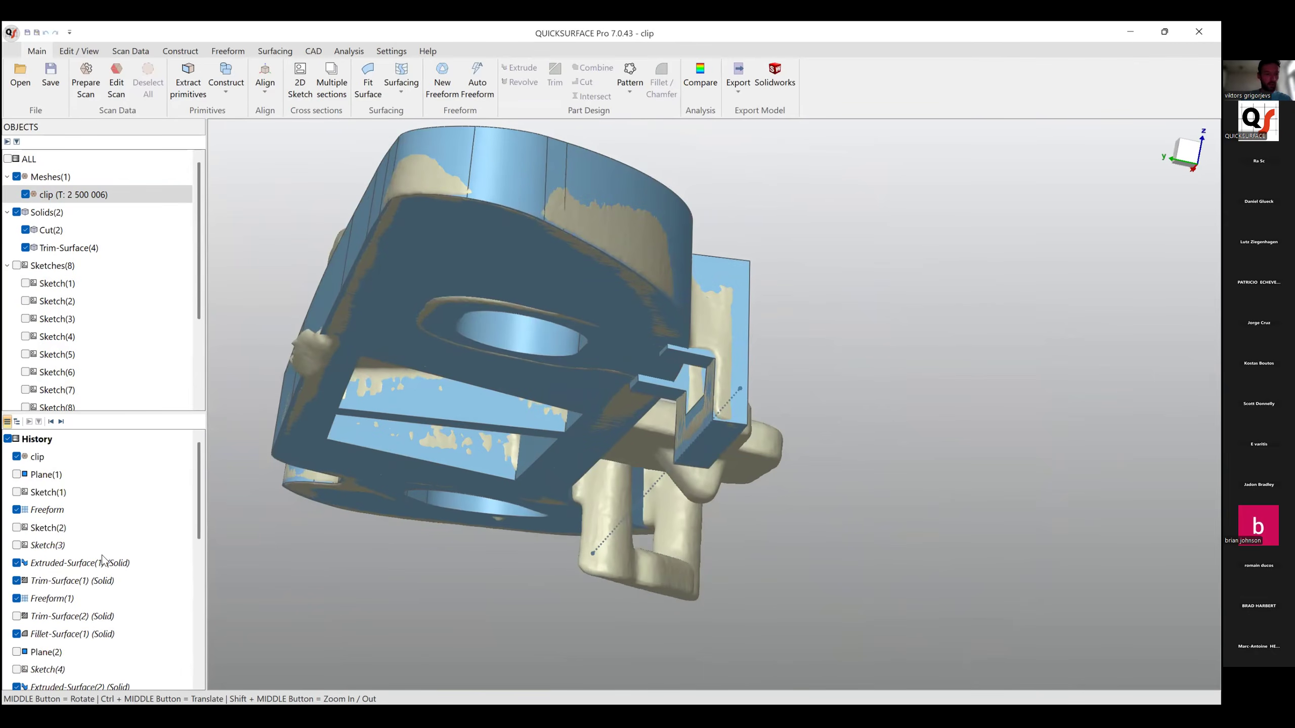
pyautogui.scroll(-1, 61, 517)
pyautogui.click(55, 545)
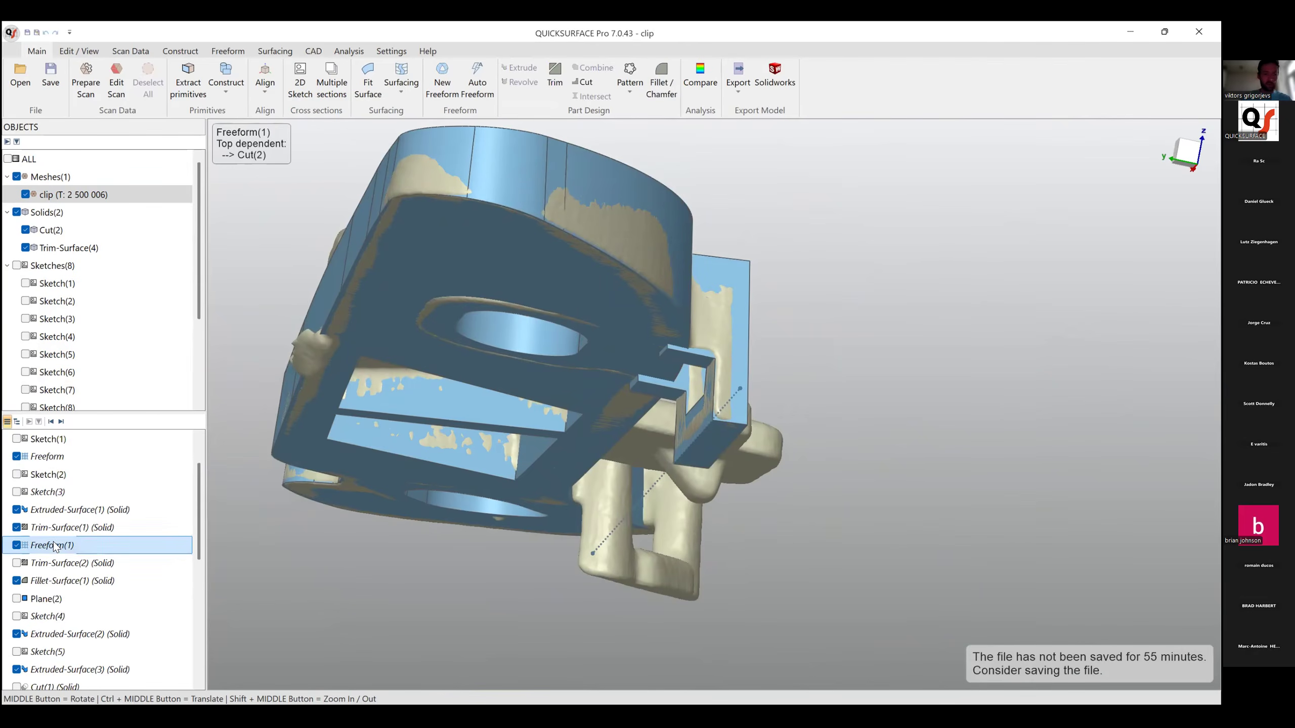
pyautogui.rightClick(55, 546)
pyautogui.click(109, 480)
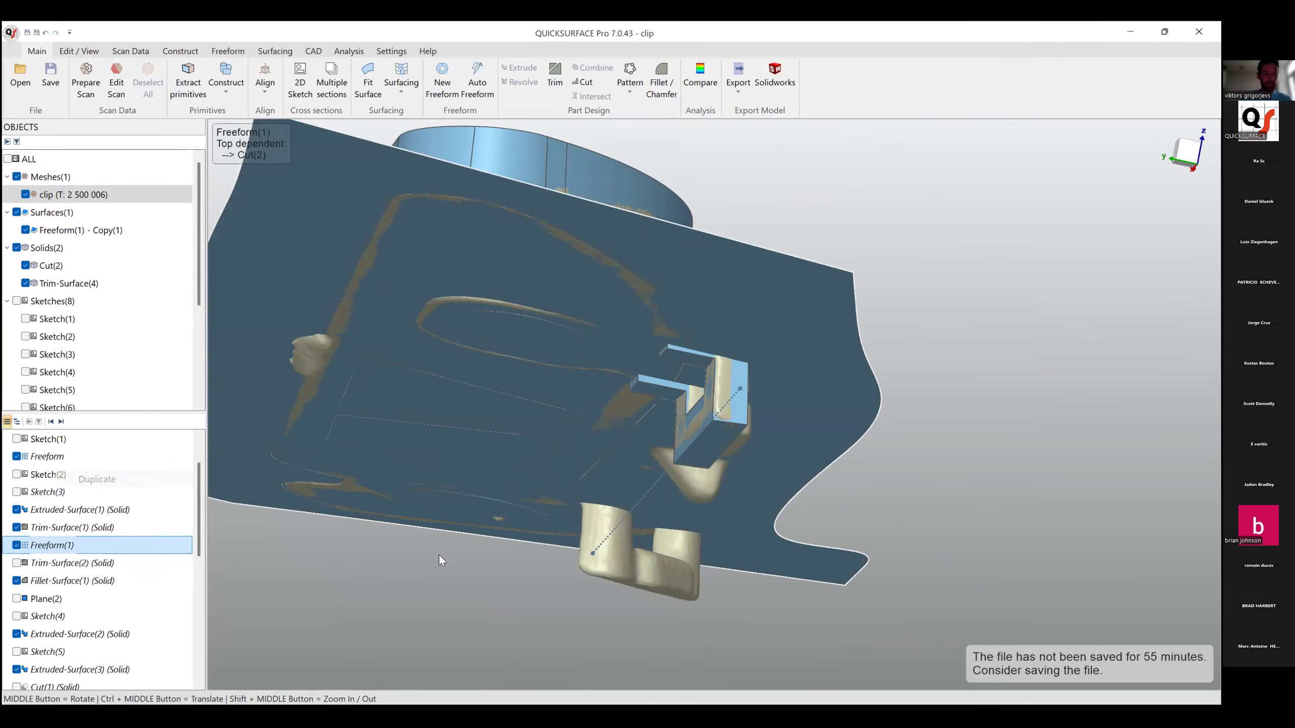
pyautogui.click(1084, 436)
# Construct a plane from the leg solid's flat inner face.
pyautogui.click(700, 416)
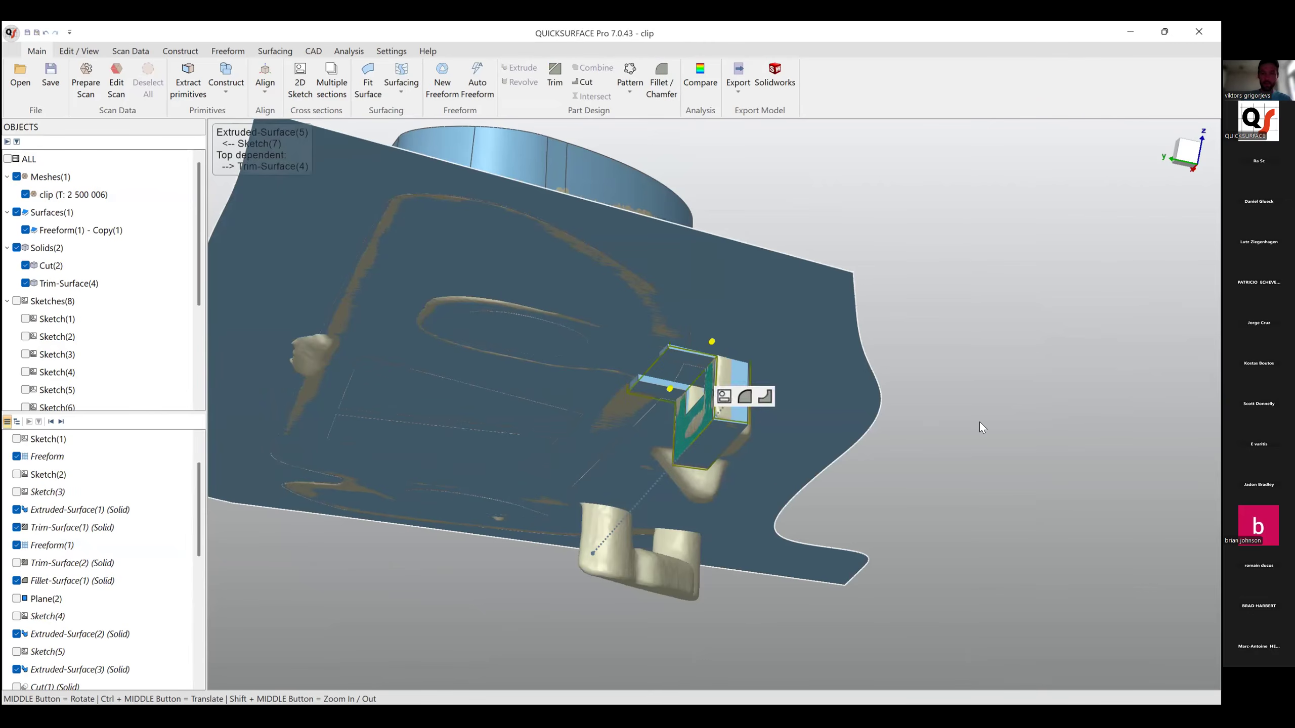
pyautogui.scroll(5, 750, 380)
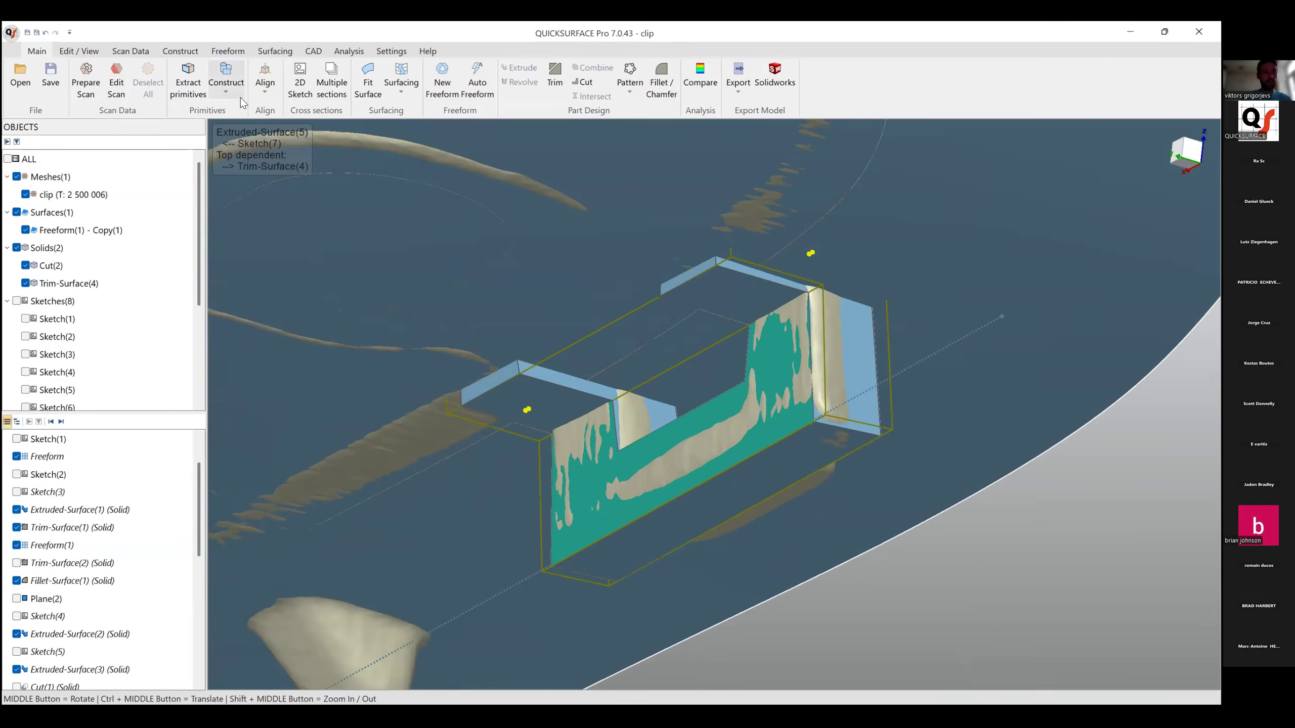
pyautogui.click(227, 94)
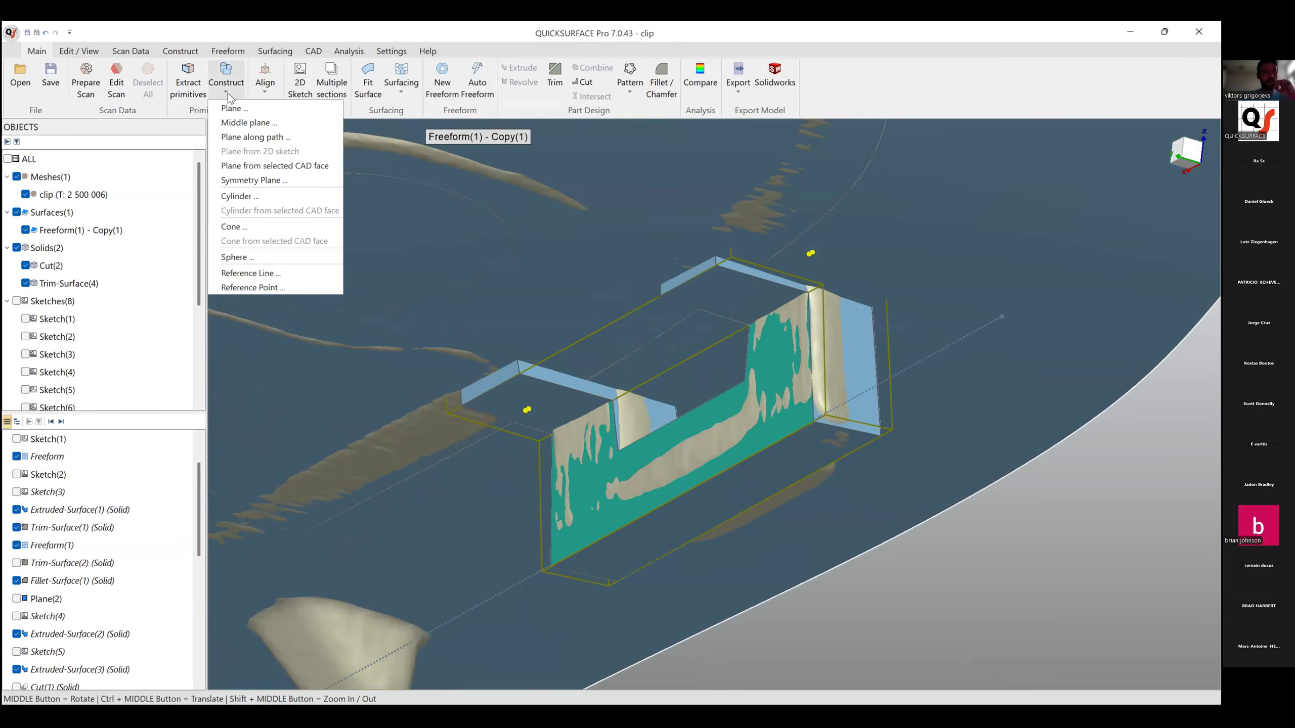
pyautogui.click(285, 169)
pyautogui.scroll(-5, 643, 361)
pyautogui.moveTo(600, 343); pyautogui.dragTo(384, 397, button='middle')
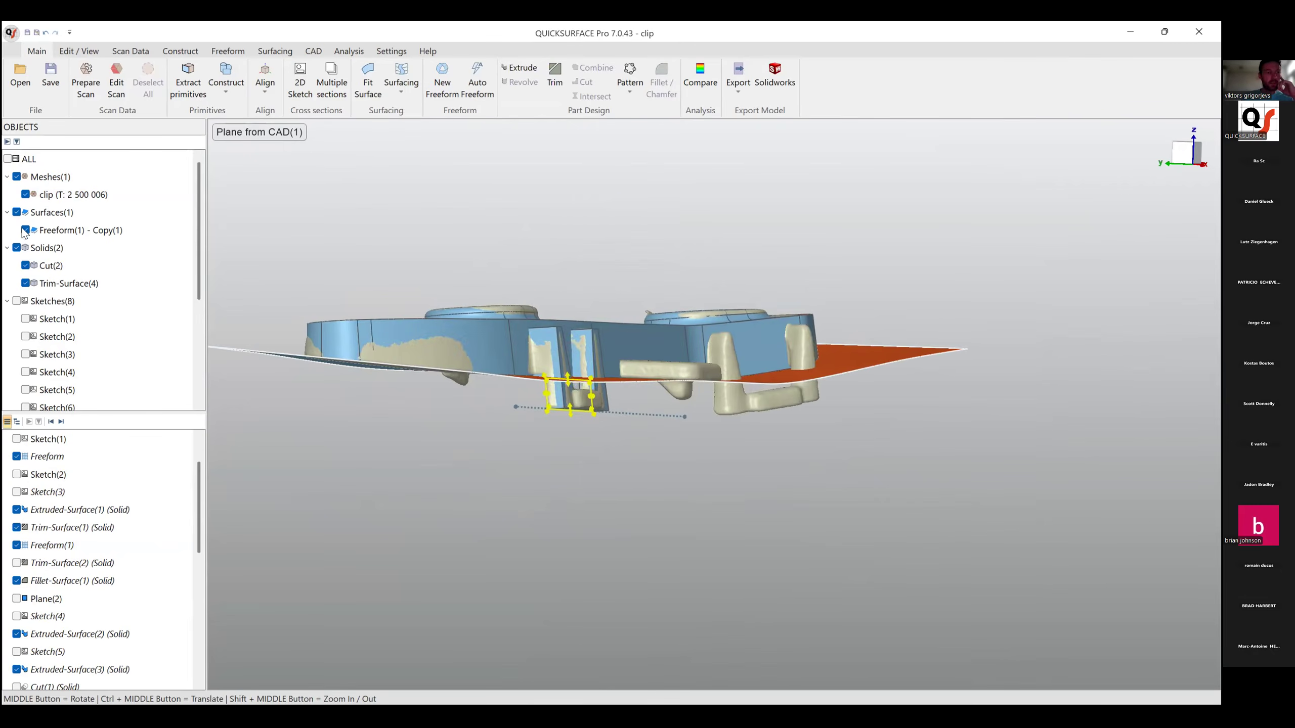
# Hide the main body and scan mesh, and enlarge the constructed plane well beyond the leg at two opposite corners.
pyautogui.click(25, 265)
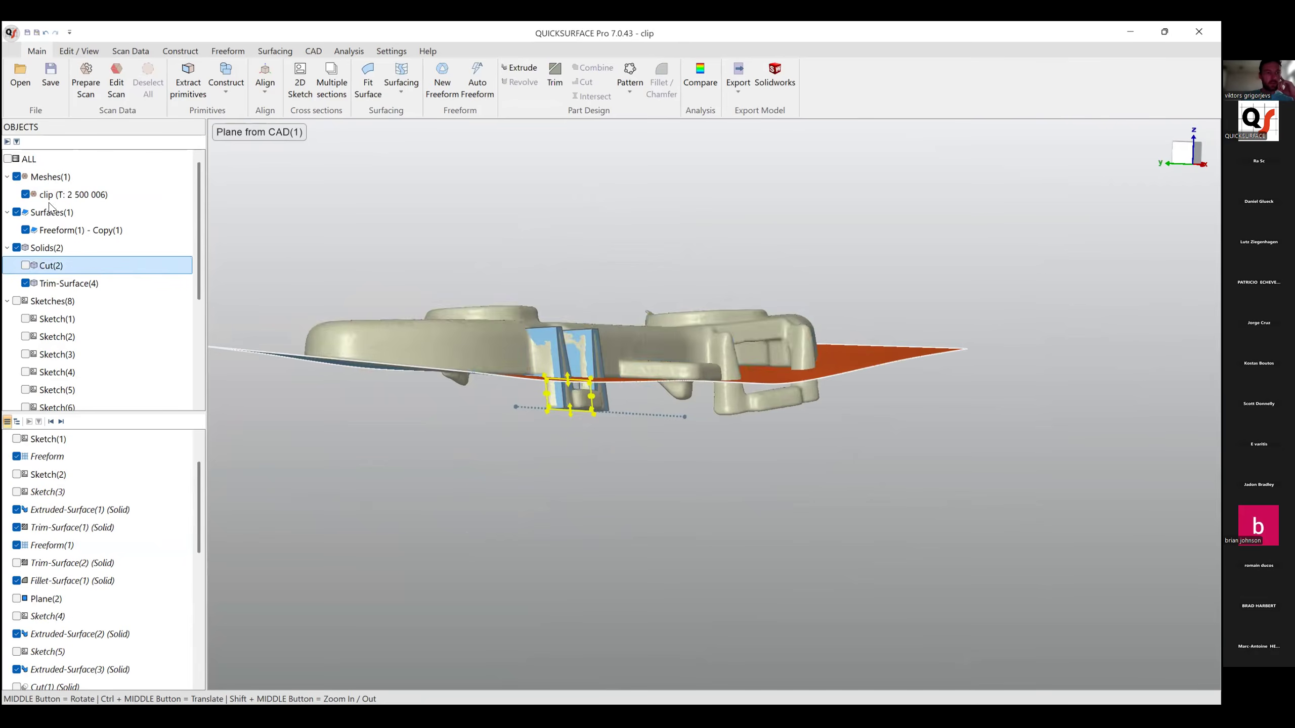
pyautogui.click(25, 194)
pyautogui.moveTo(771, 343); pyautogui.dragTo(567, 298, button='middle')
pyautogui.click(553, 262)
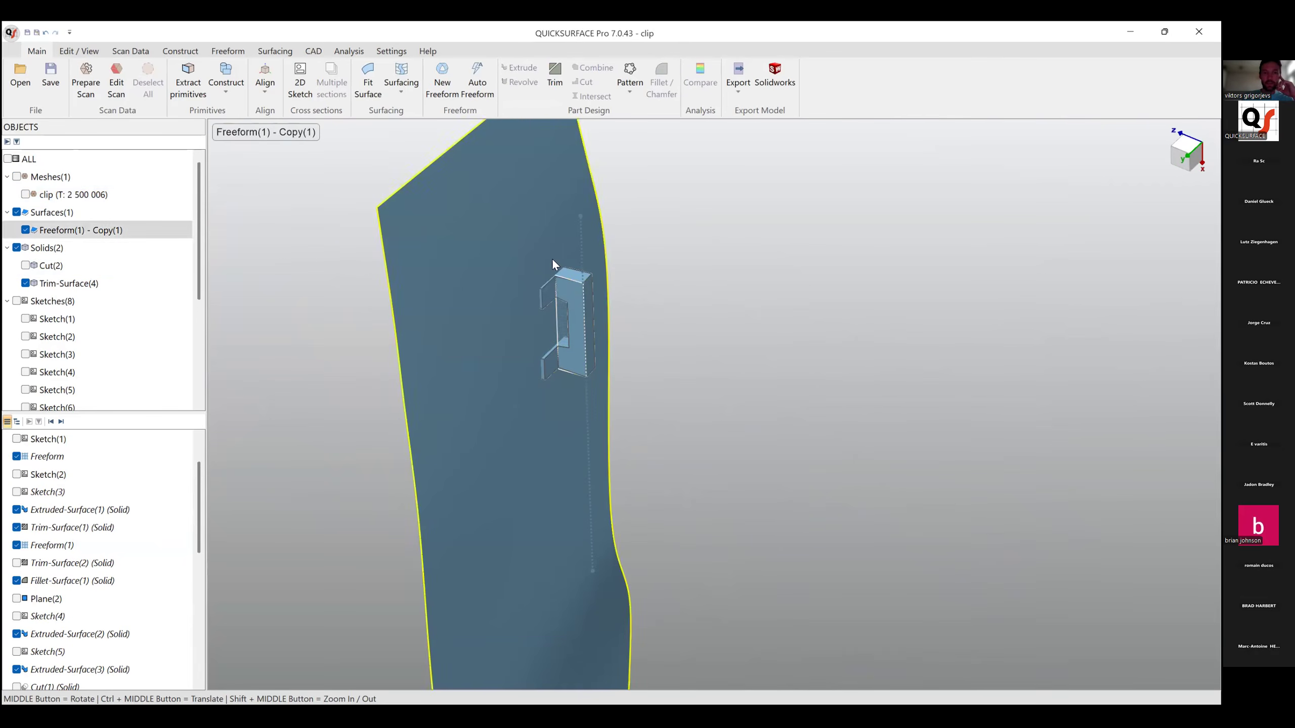
pyautogui.click(687, 345)
pyautogui.click(556, 321)
pyautogui.click(556, 321)
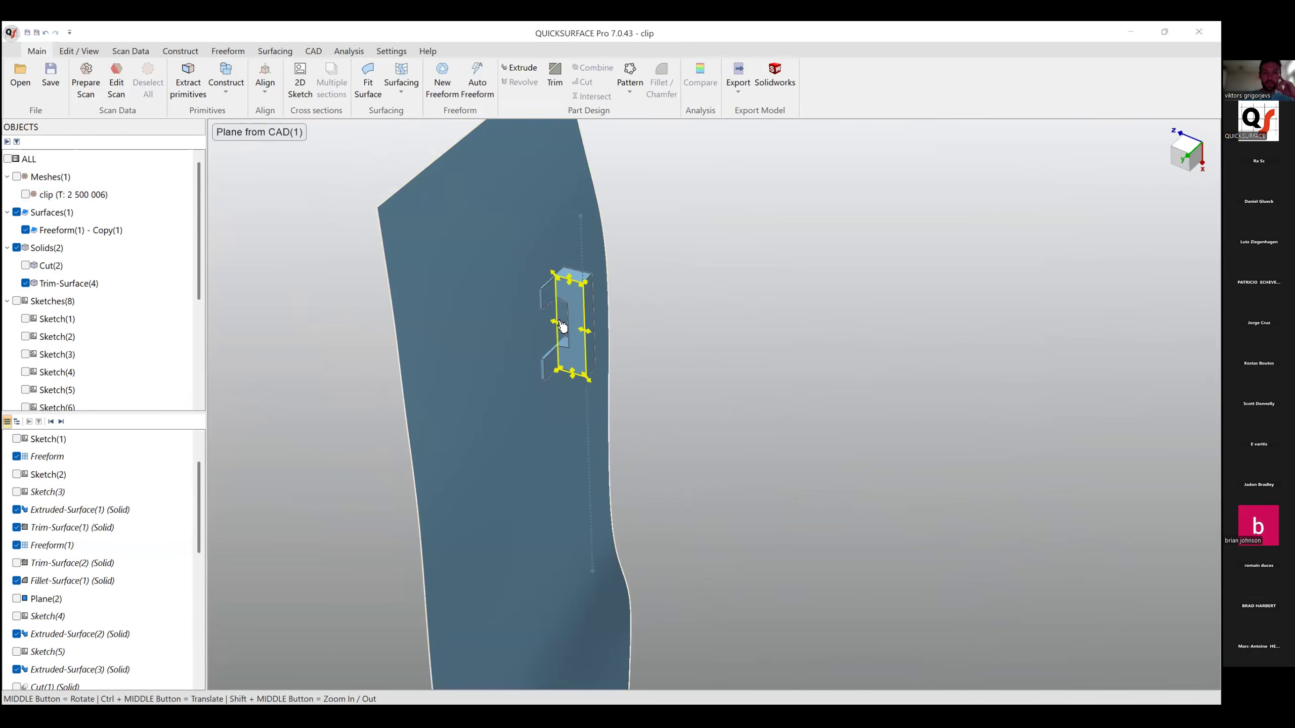
pyautogui.moveTo(547, 264); pyautogui.dragTo(515, 229)
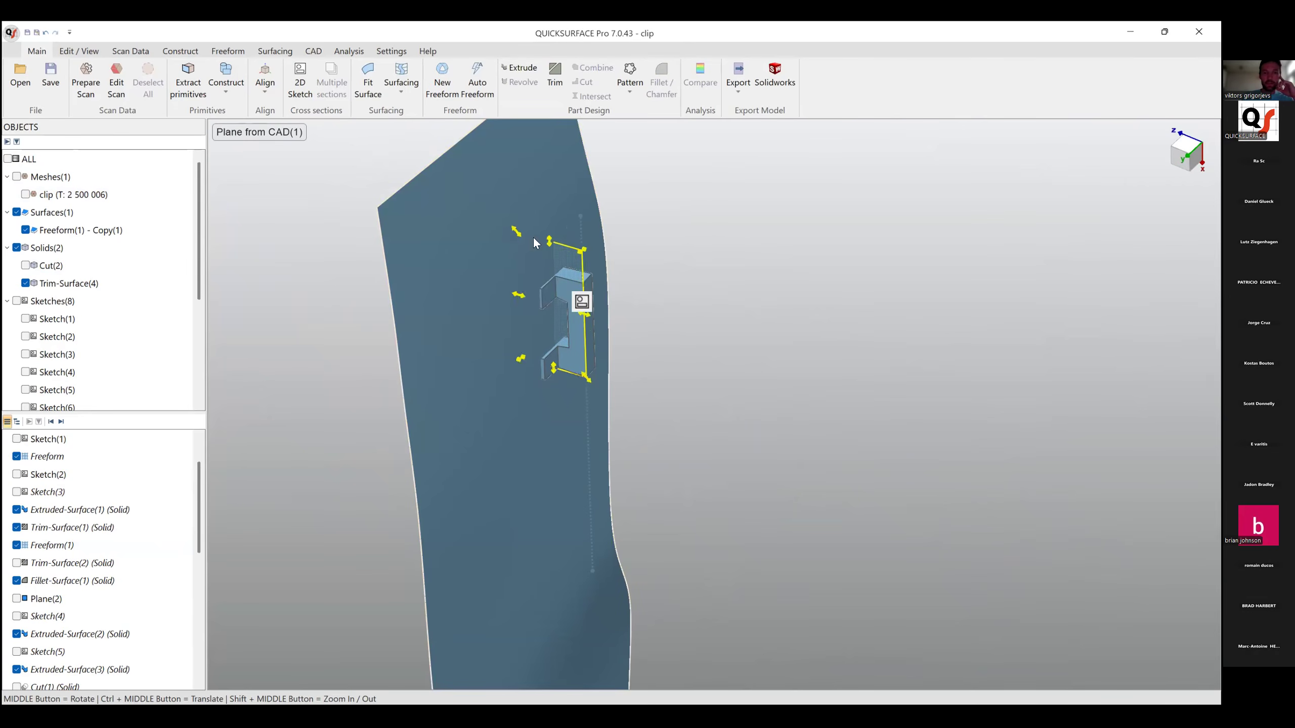
pyautogui.moveTo(590, 380); pyautogui.dragTo(629, 426)
pyautogui.click(693, 434)
pyautogui.moveTo(642, 435); pyautogui.dragTo(626, 341, button='middle')
pyautogui.moveTo(643, 479); pyautogui.dragTo(411, 159)
pyautogui.click(434, 139)
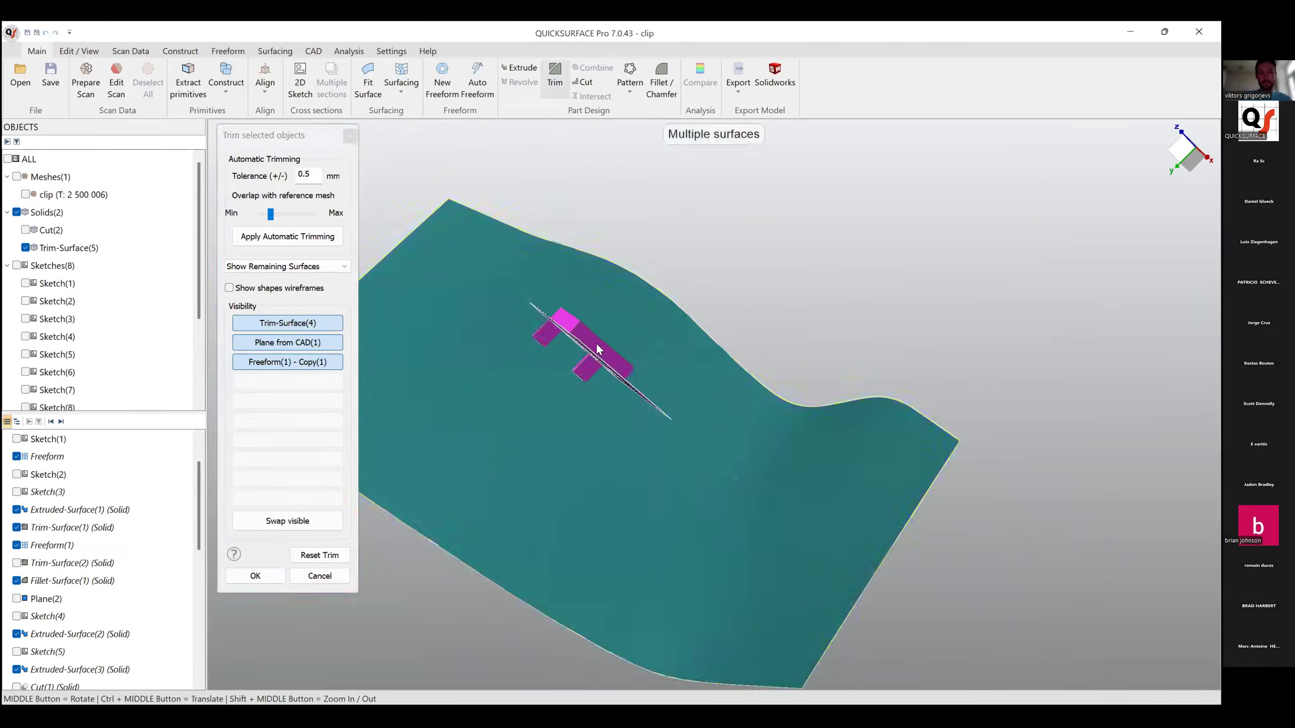
pyautogui.scroll(5, 597, 339)
pyautogui.moveTo(598, 334); pyautogui.dragTo(771, 246, button='middle')
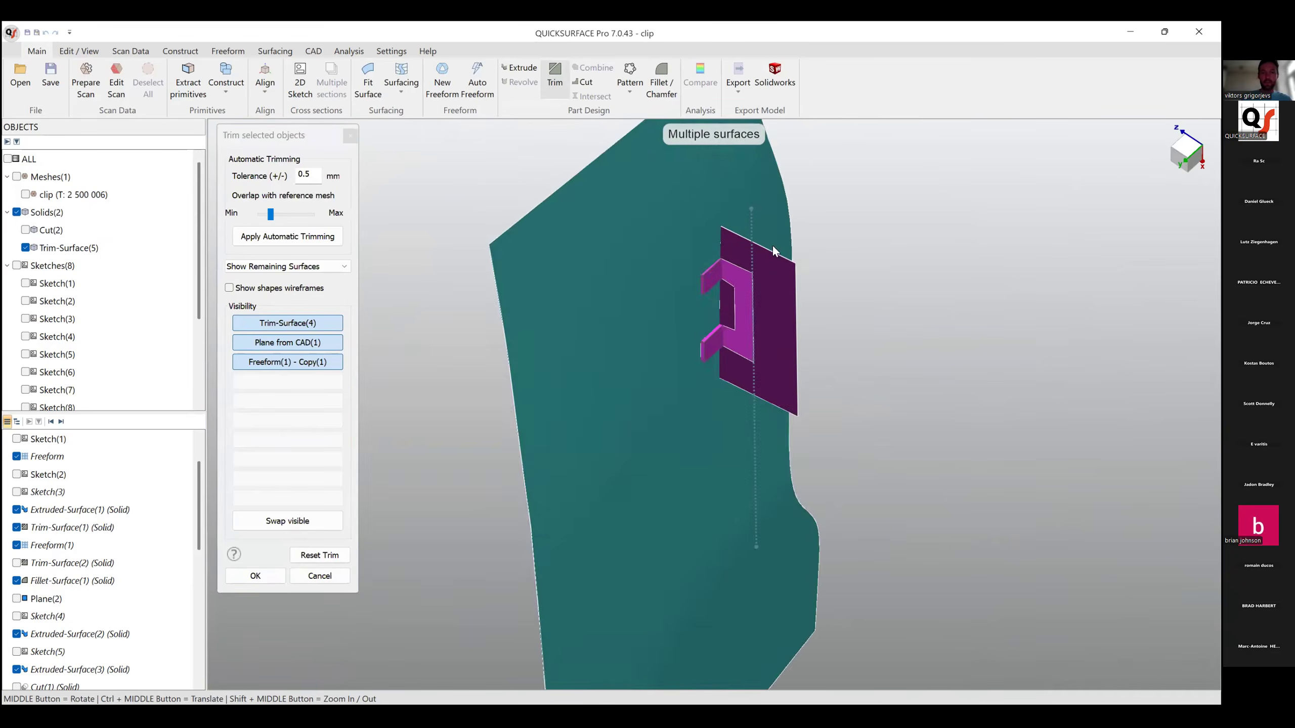
pyautogui.scroll(5, 771, 246)
pyautogui.click(590, 337)
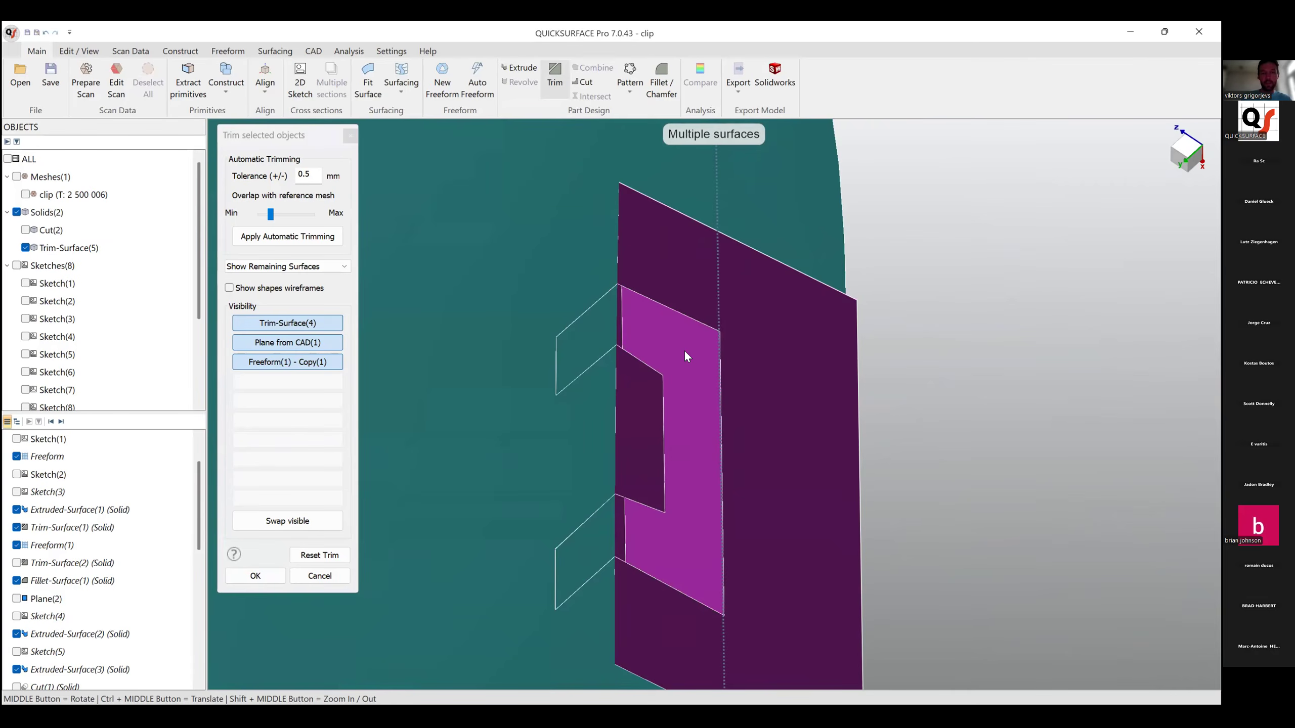
pyautogui.scroll(-4, 683, 351)
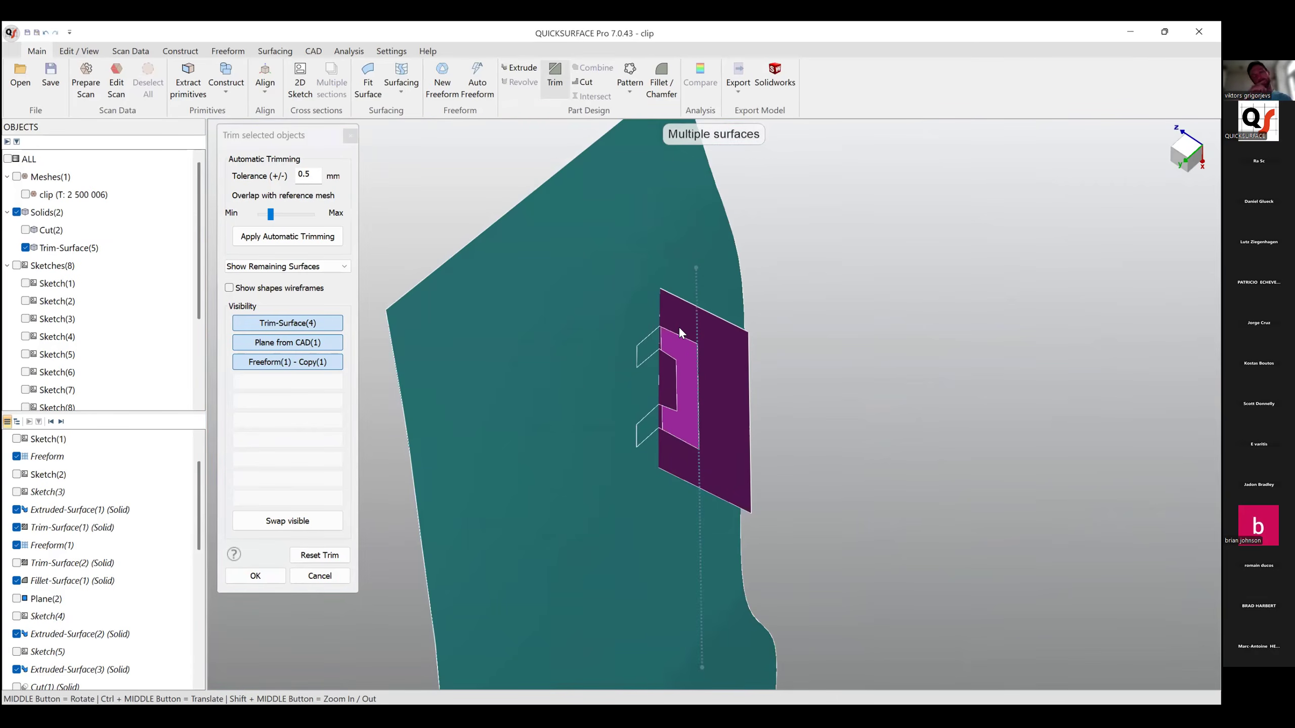
pyautogui.press('Escape')
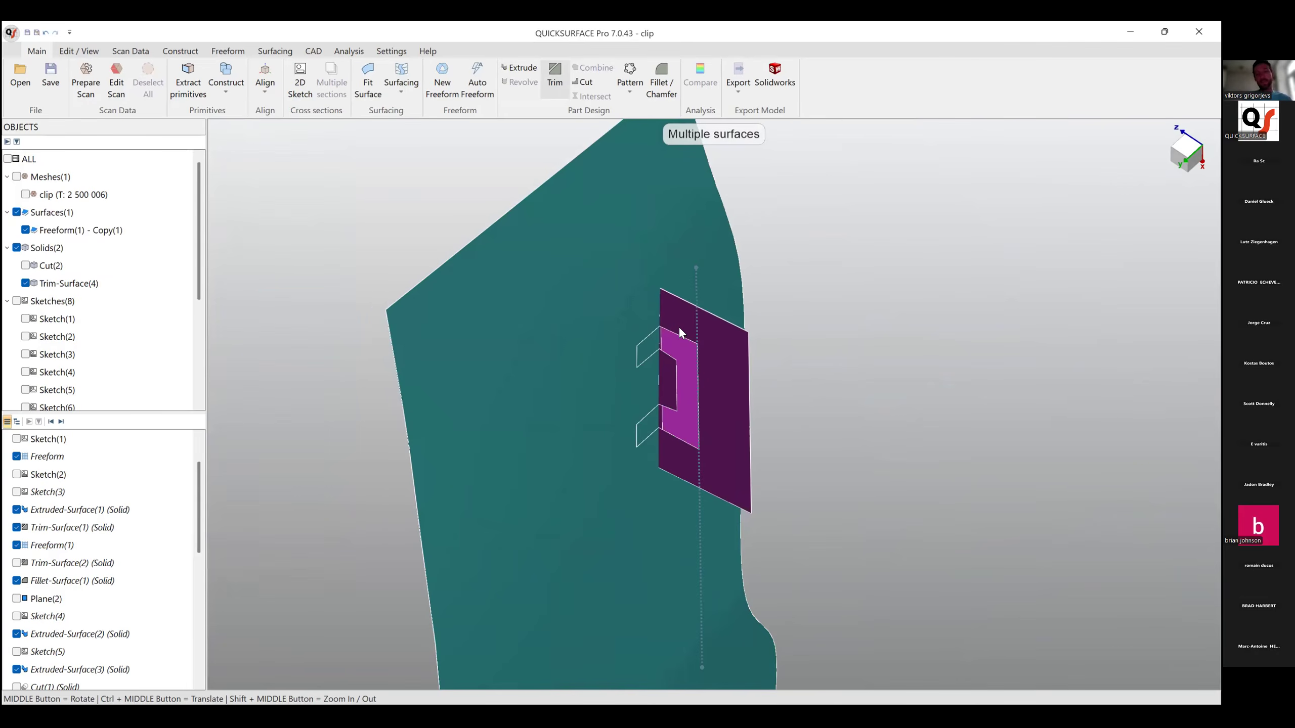
# Extend the constructed plane much further beyond the leg along the body's length.
pyautogui.scroll(-4, 830, 362)
pyautogui.keyDown('ctrl'); pyautogui.moveTo(708, 328); pyautogui.dragTo(602, 253, button='middle'); pyautogui.keyUp('ctrl')
pyautogui.click(662, 365)
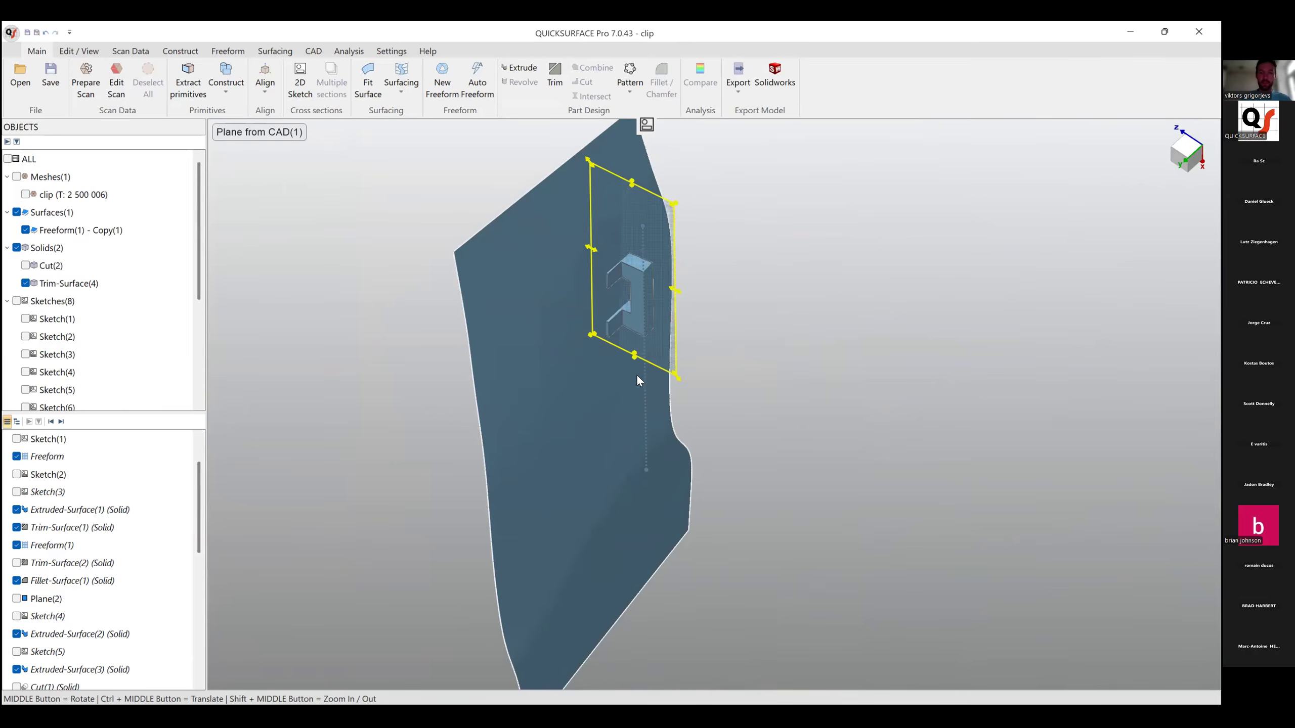
pyautogui.moveTo(644, 495); pyautogui.dragTo(654, 624)
pyautogui.press('Escape')
# Trim Plane from CAD(1) and the Freeform(1) copy against each other into a single angled surface, removing the plane's unwanted part.
pyautogui.click(644, 194)
pyautogui.keyDown('ctrl'); pyautogui.click(553, 195); pyautogui.keyUp('ctrl')
pyautogui.click(554, 80)
pyautogui.moveTo(665, 197); pyautogui.dragTo(633, 479, button='middle')
pyautogui.click(584, 415)
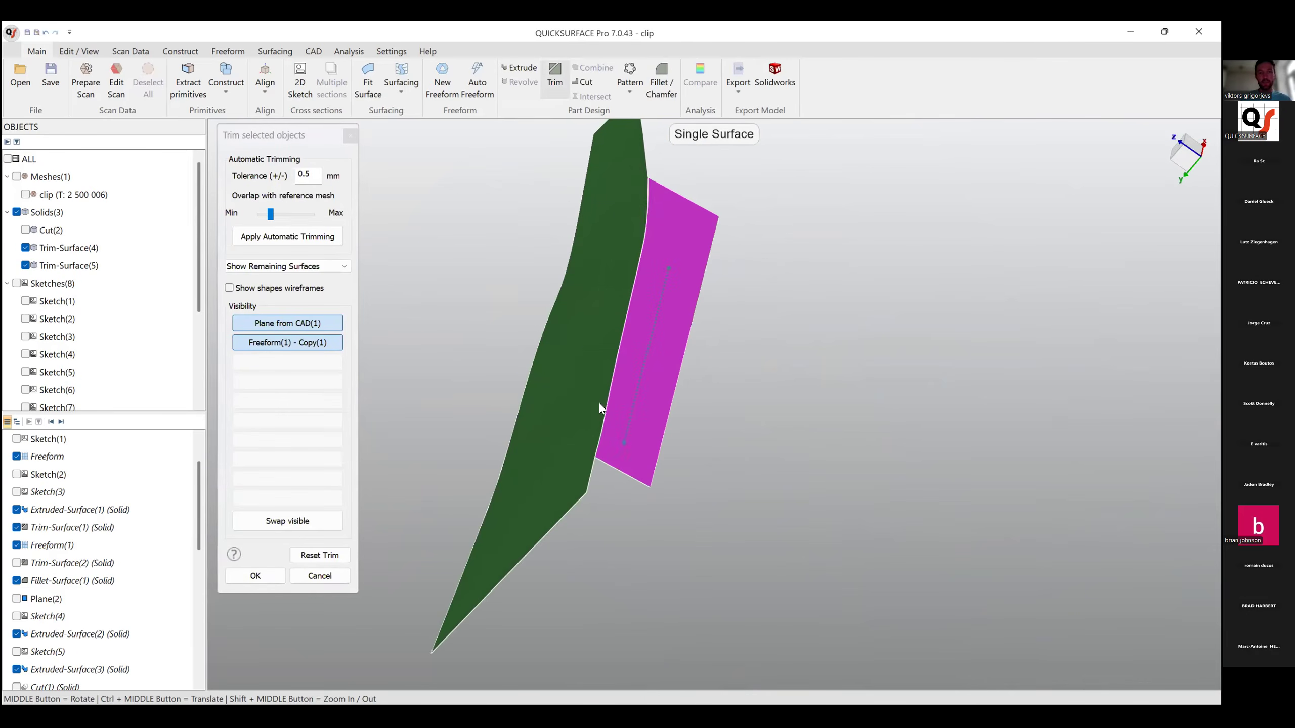
pyautogui.click(255, 575)
# Edit the leg profile in Sketch(7), moving the inner edge of its lower part slightly towards the body past the trimming plane.
pyautogui.moveTo(716, 398); pyautogui.dragTo(467, 359, button='middle')
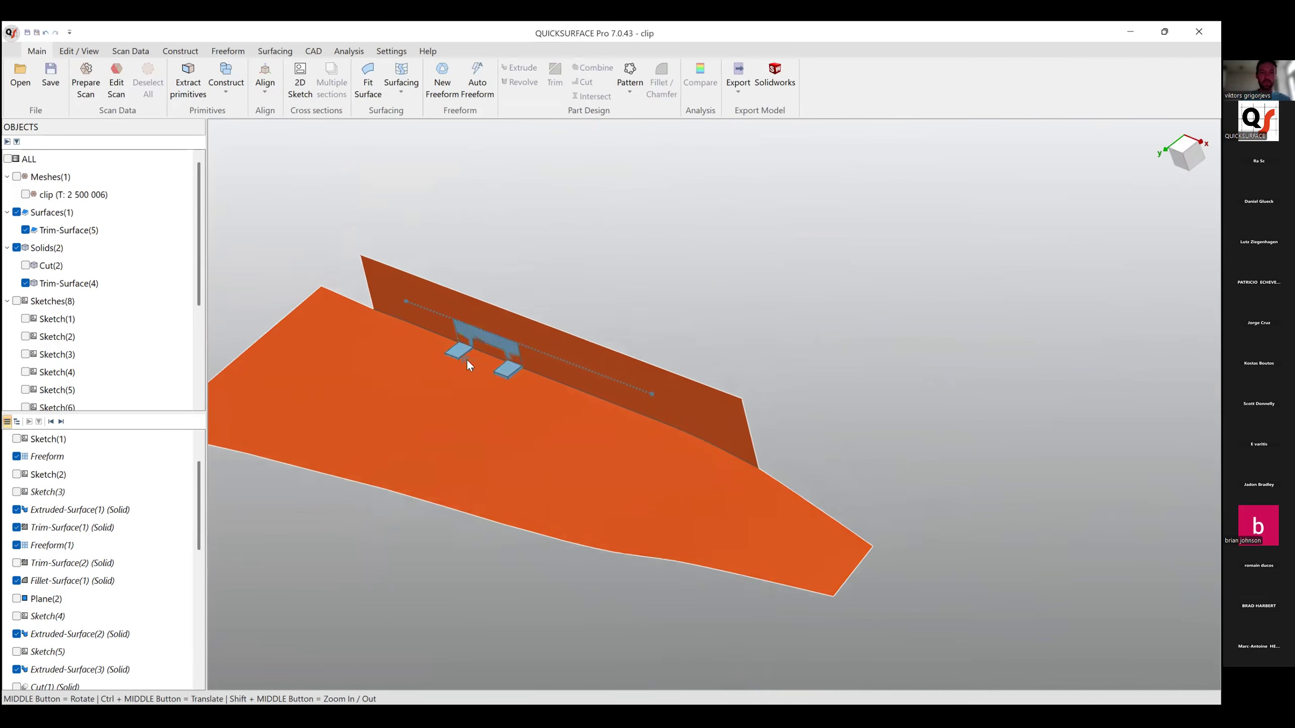
pyautogui.scroll(3, 466, 359)
pyautogui.moveTo(621, 415); pyautogui.dragTo(743, 409, button='middle')
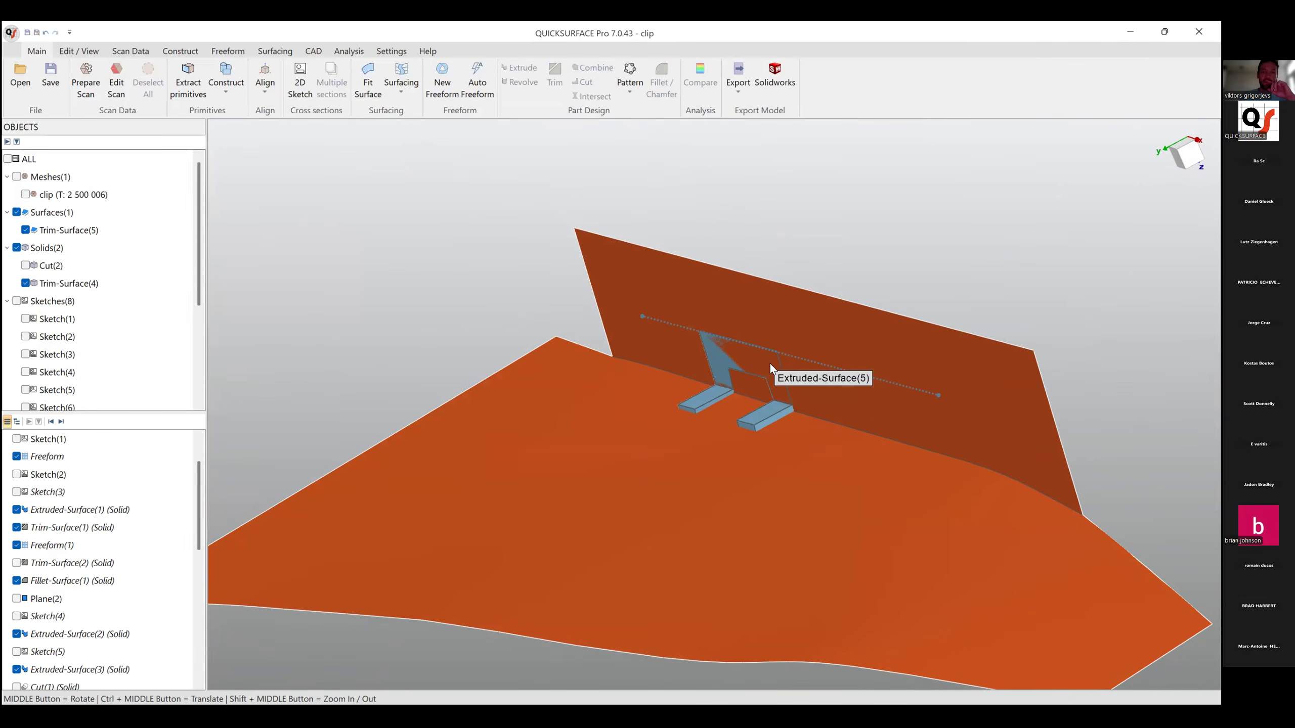
pyautogui.moveTo(776, 374)
pyautogui.mouseDown(button='middle')
pyautogui.moveTo(670, 365)
pyautogui.moveTo(682, 381)
pyautogui.moveTo(769, 371)
pyautogui.moveTo(693, 361)
pyautogui.moveTo(763, 364)
pyautogui.moveTo(760, 385)
pyautogui.moveTo(777, 370)
pyautogui.moveTo(661, 367)
pyautogui.moveTo(758, 389)
pyautogui.moveTo(755, 332)
pyautogui.mouseUp(button='middle')
pyautogui.scroll(5, 768, 370)
pyautogui.scroll(-5, 119, 607)
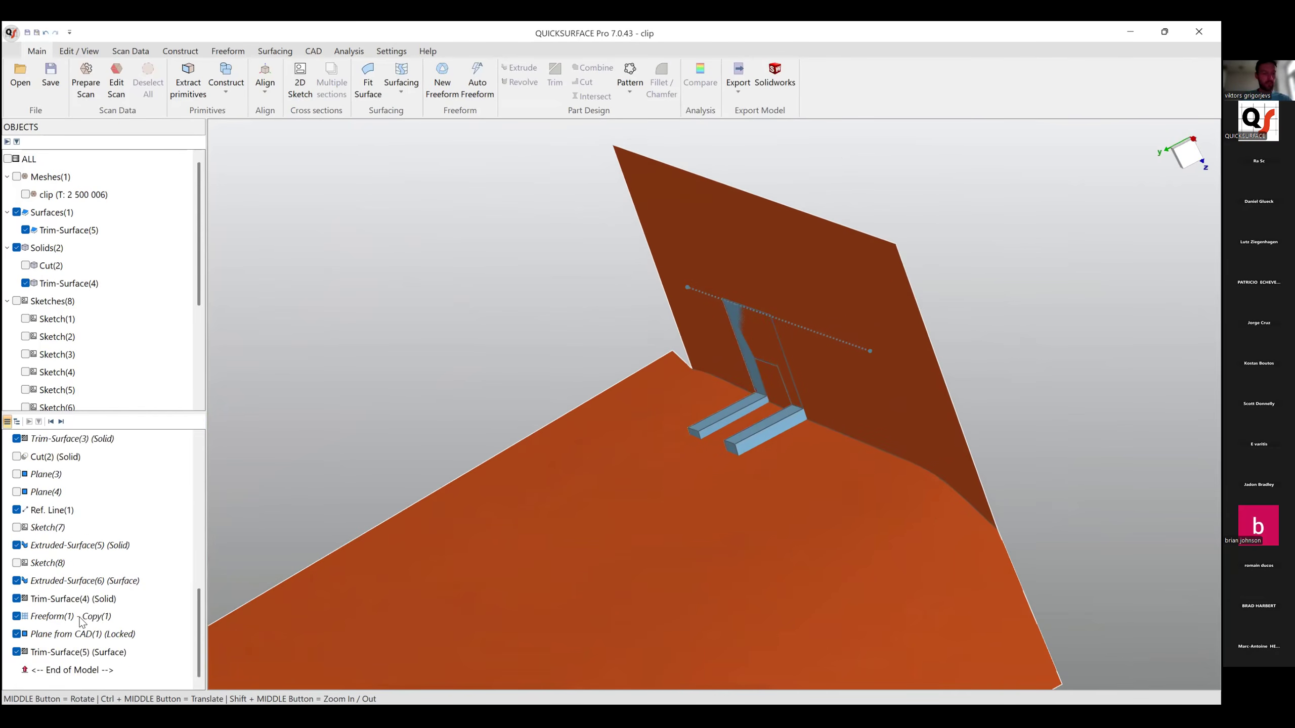
pyautogui.click(49, 529)
pyautogui.rightClick(47, 531)
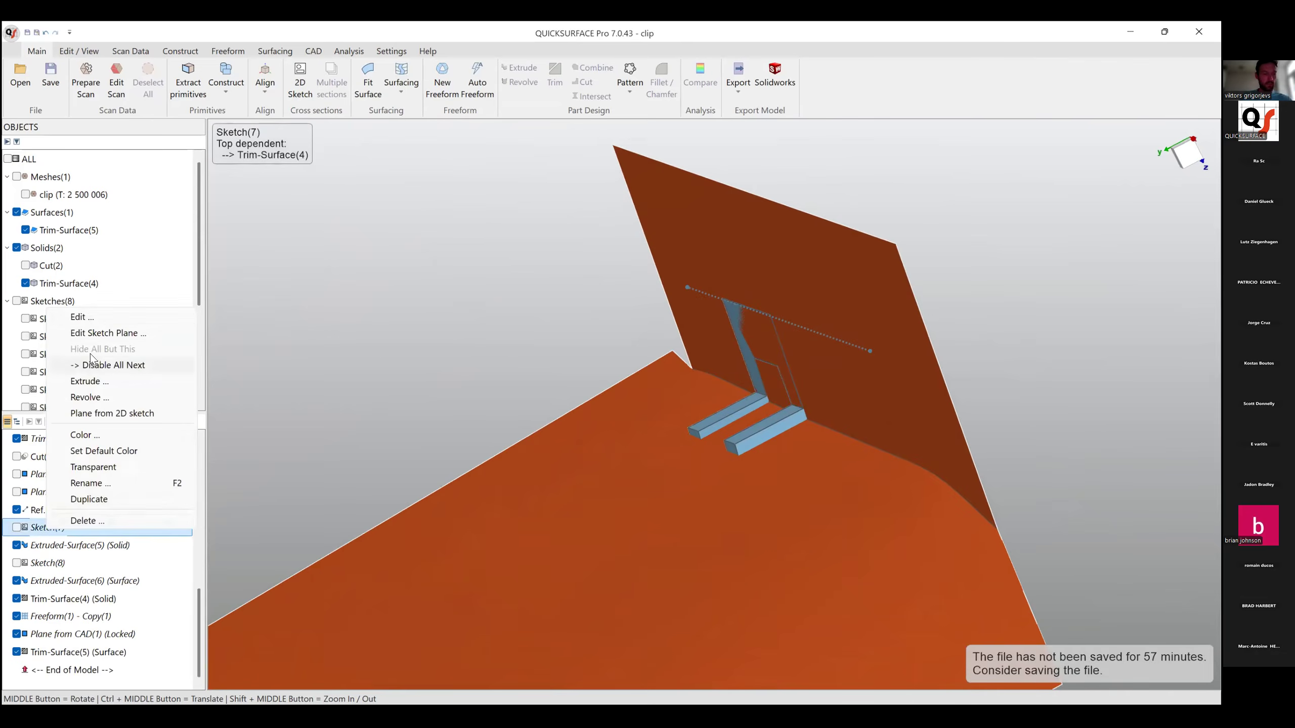
pyautogui.click(90, 319)
pyautogui.scroll(10, 497, 385)
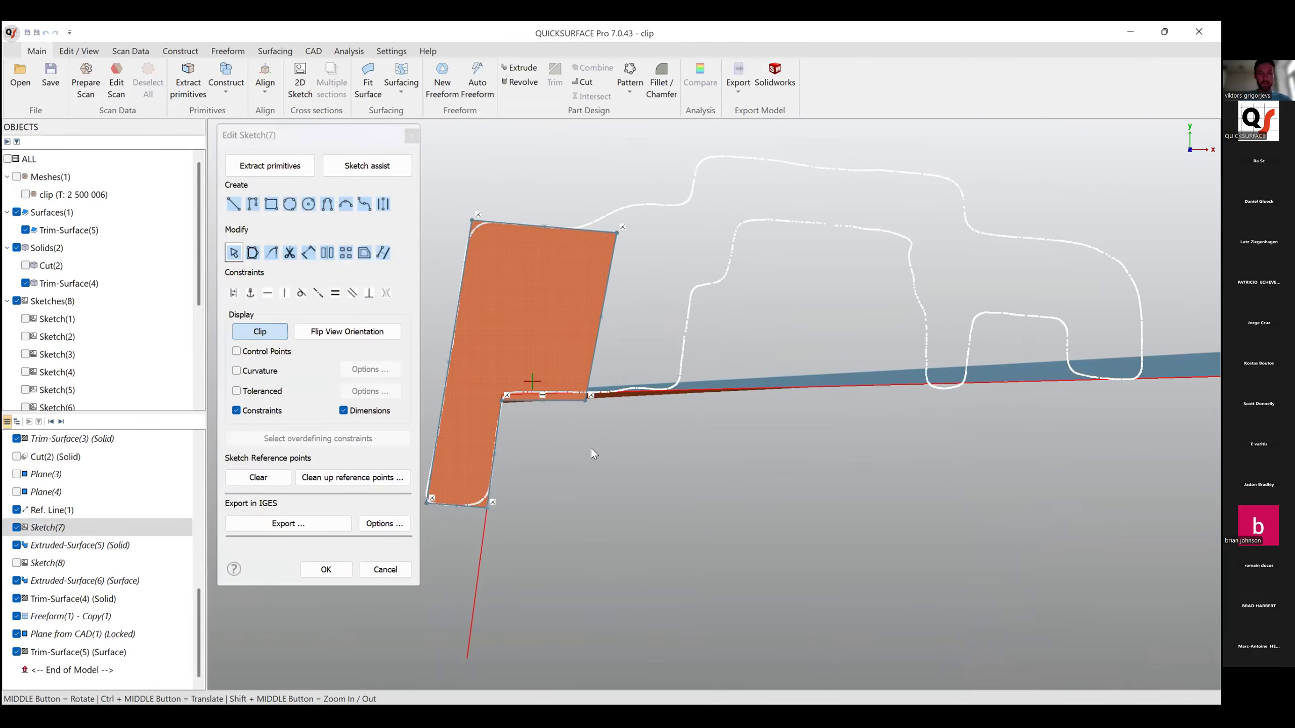
pyautogui.moveTo(501, 476); pyautogui.dragTo(518, 476)
pyautogui.click(340, 570)
# Trim the leg solid with the joined plane and freeform surface, keeping the result as a solid body.
pyautogui.moveTo(789, 505); pyautogui.dragTo(827, 427, button='middle')
pyautogui.moveTo(716, 376)
pyautogui.mouseDown(button='middle')
pyautogui.moveTo(670, 379)
pyautogui.moveTo(819, 450)
pyautogui.mouseUp(button='middle')
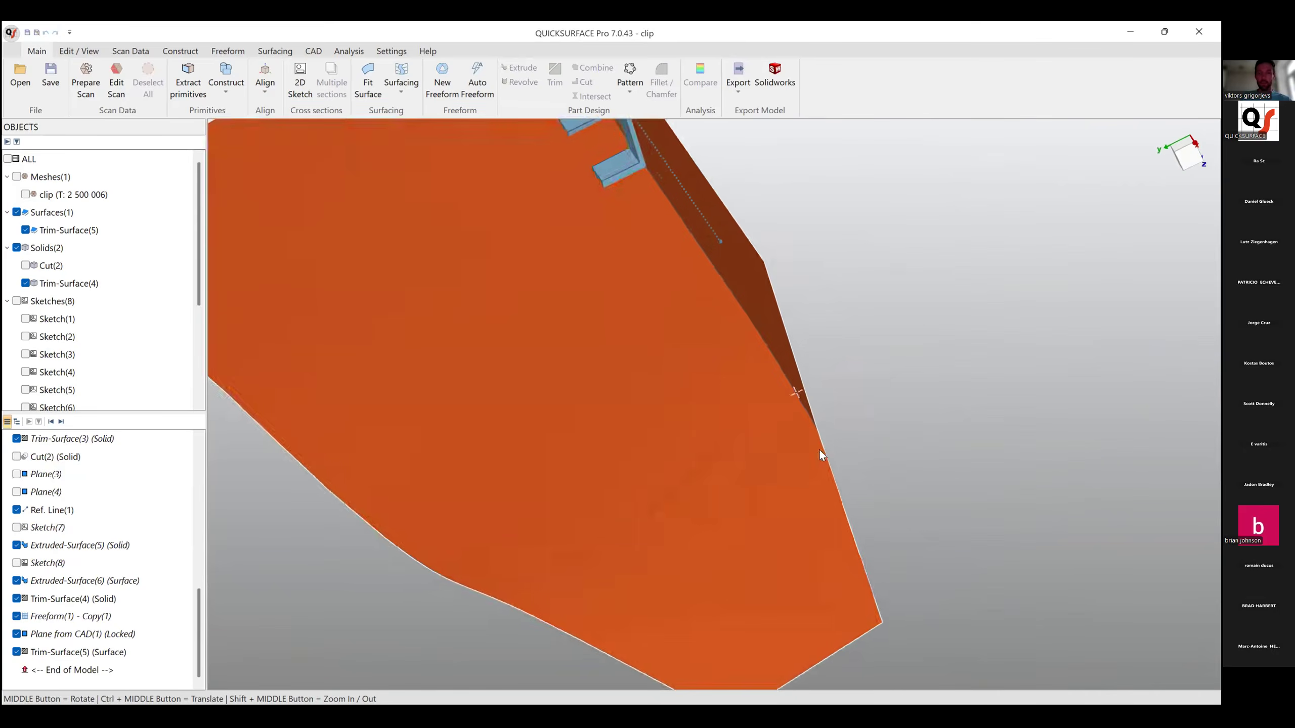
pyautogui.scroll(-6, 917, 396)
pyautogui.moveTo(968, 376); pyautogui.dragTo(601, 203)
pyautogui.click(620, 184)
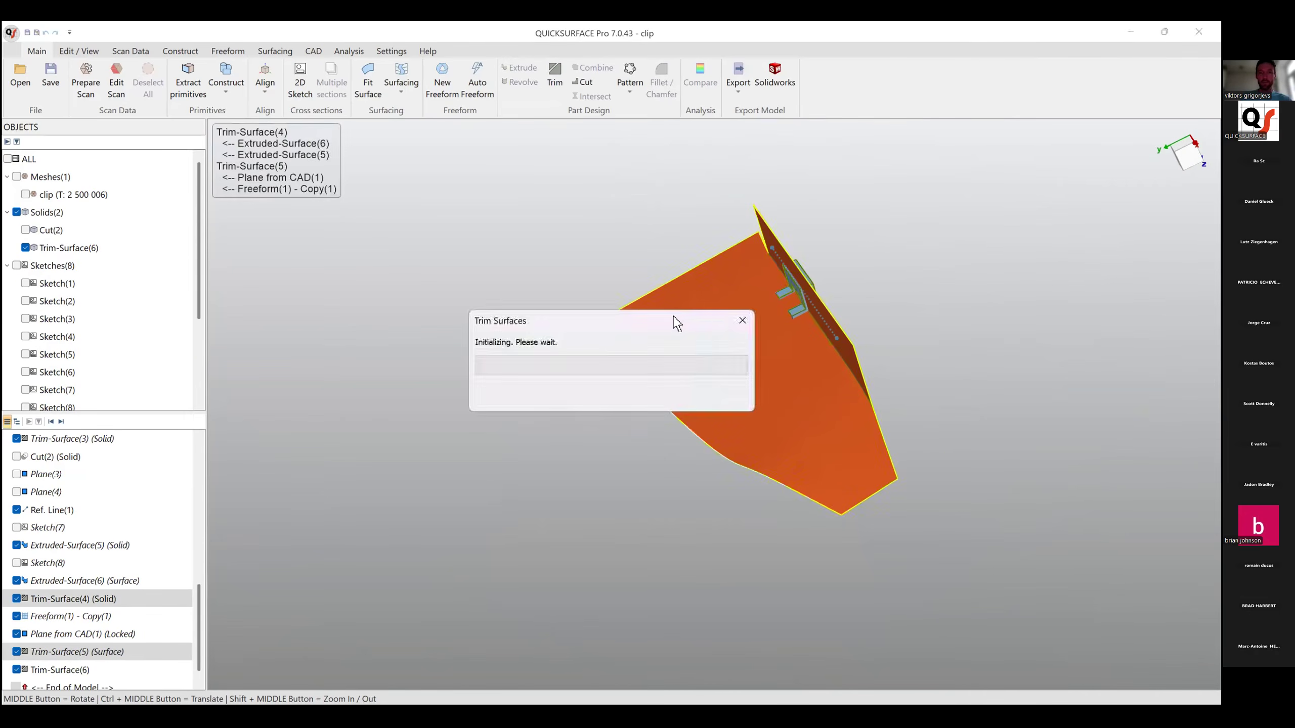
pyautogui.scroll(2, 793, 316)
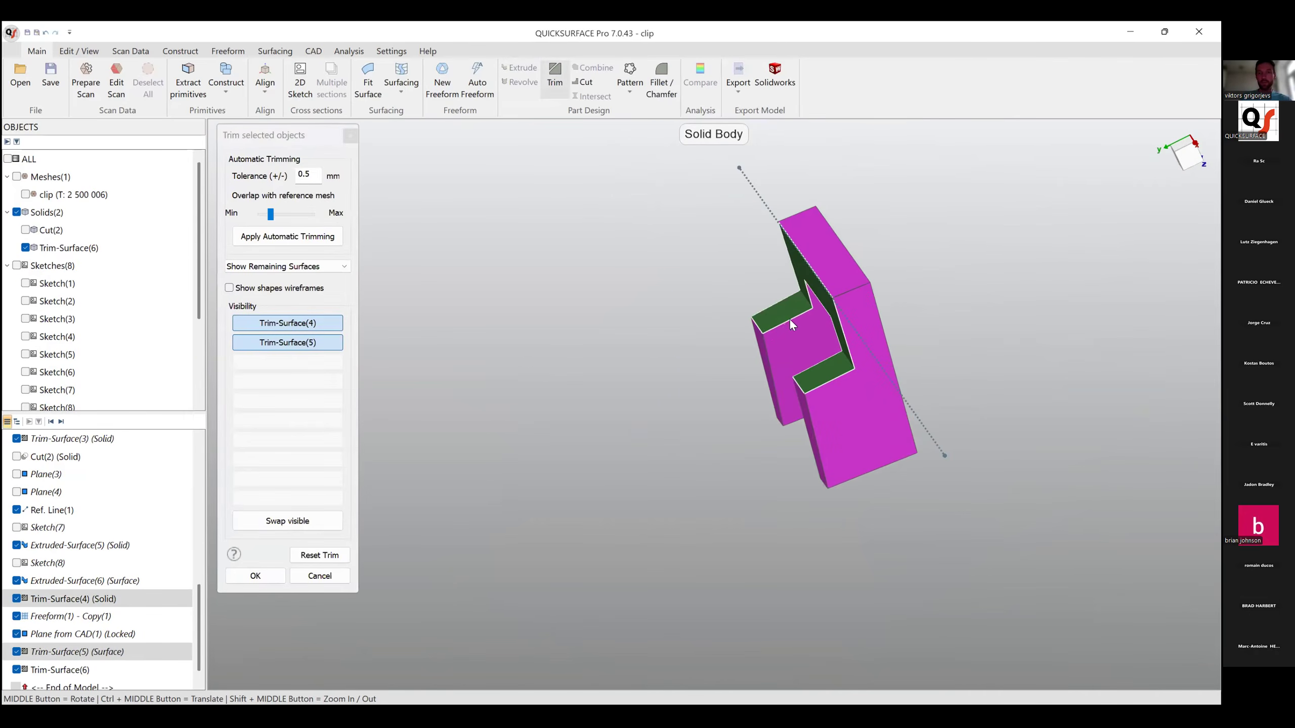
pyautogui.click(255, 576)
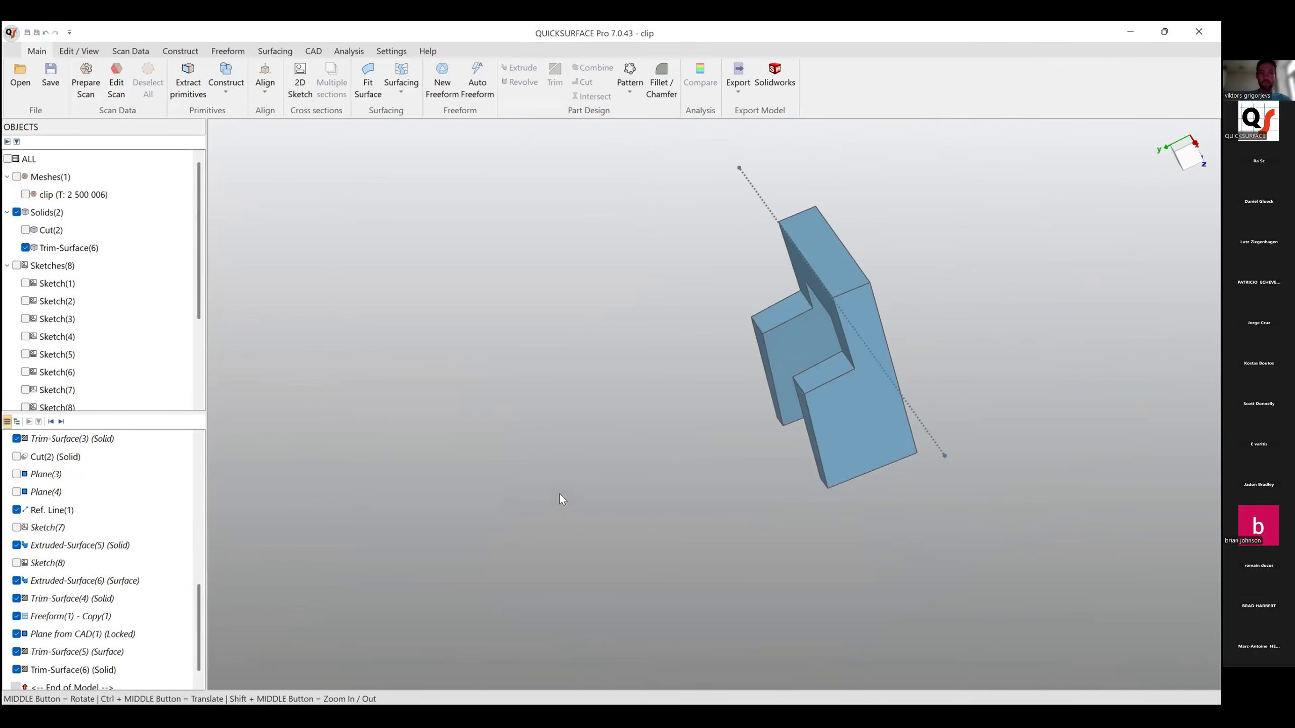
# Show the main body Cut(2) again and combine it with the trimmed leg into one solid.
pyautogui.click(25, 230)
pyautogui.moveTo(689, 388); pyautogui.dragTo(756, 404, button='middle')
pyautogui.scroll(5, 756, 404)
pyautogui.moveTo(702, 353); pyautogui.dragTo(642, 463, button='middle')
pyautogui.scroll(-8, 702, 451)
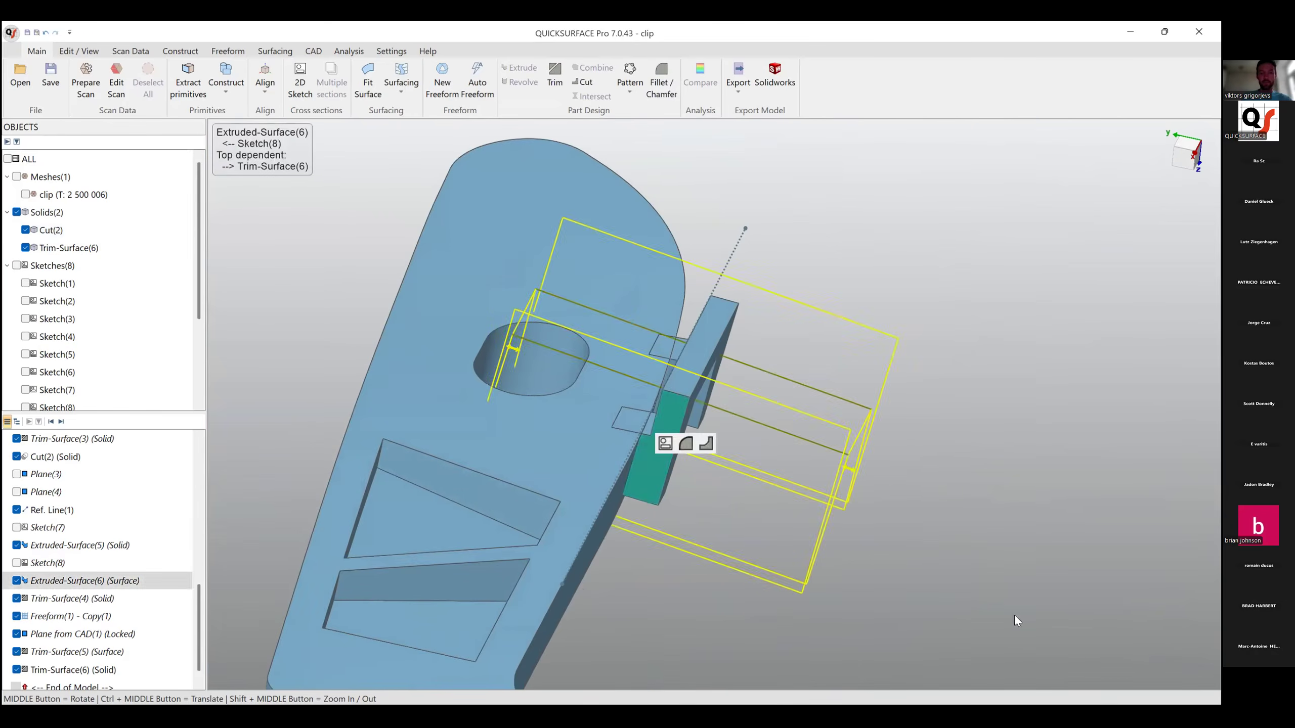
pyautogui.click(548, 437)
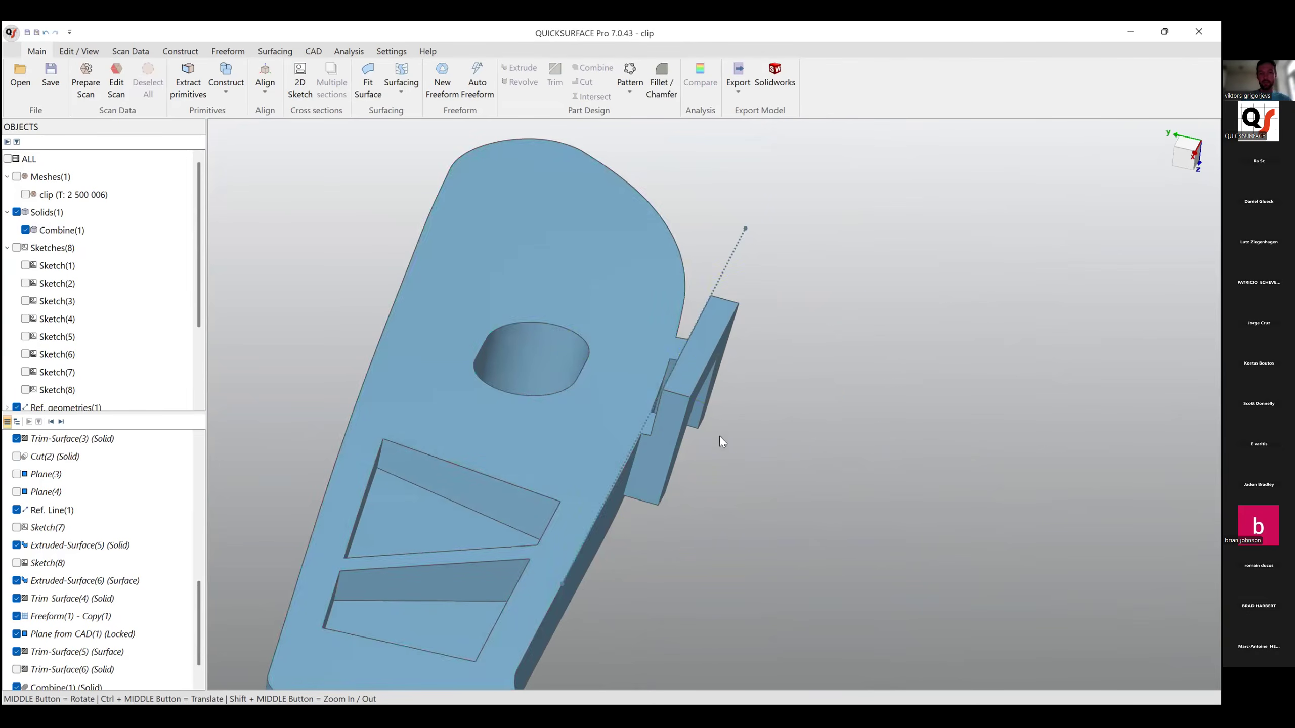
# Examine the junction between the leg and the body on the combined solid from below, the side and above.
pyautogui.scroll(4, 678, 368)
pyautogui.moveTo(679, 368); pyautogui.dragTo(625, 311, button='middle')
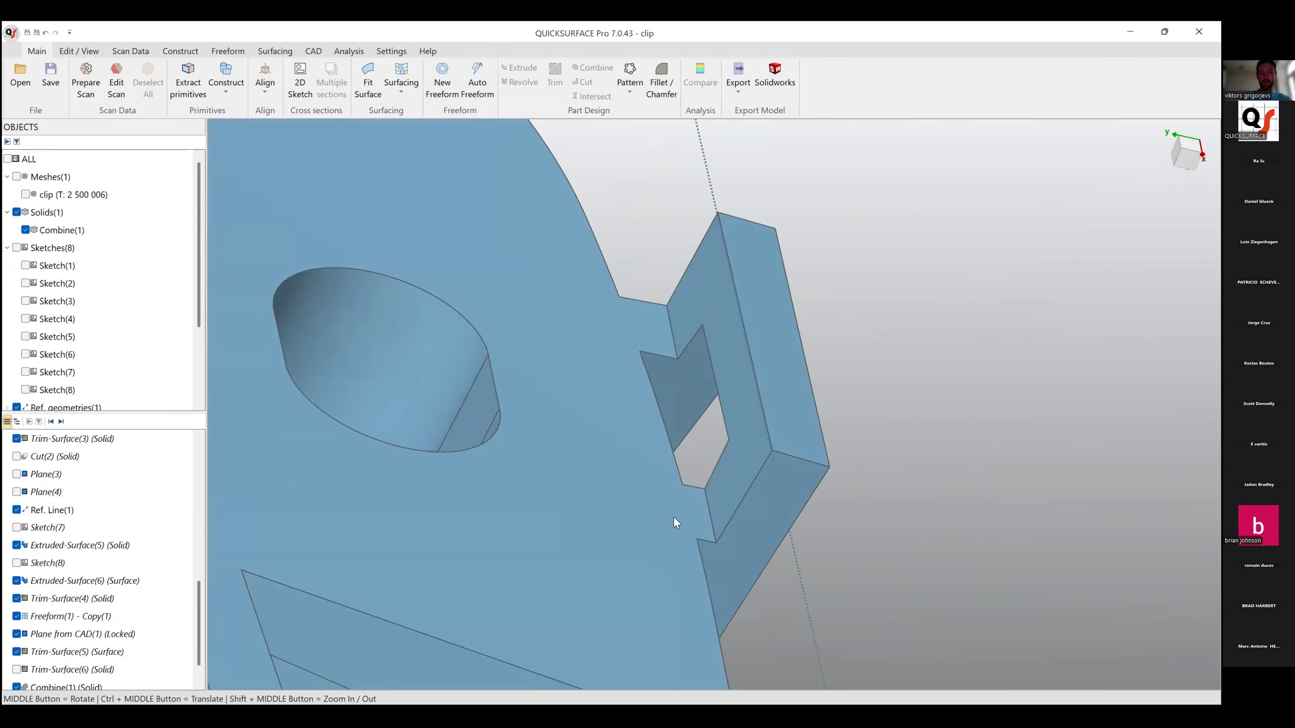
pyautogui.moveTo(655, 504)
pyautogui.mouseDown(button='middle')
pyautogui.moveTo(614, 434)
pyautogui.moveTo(566, 479)
pyautogui.moveTo(728, 363)
pyautogui.moveTo(661, 439)
pyautogui.moveTo(593, 397)
pyautogui.mouseUp(button='middle')
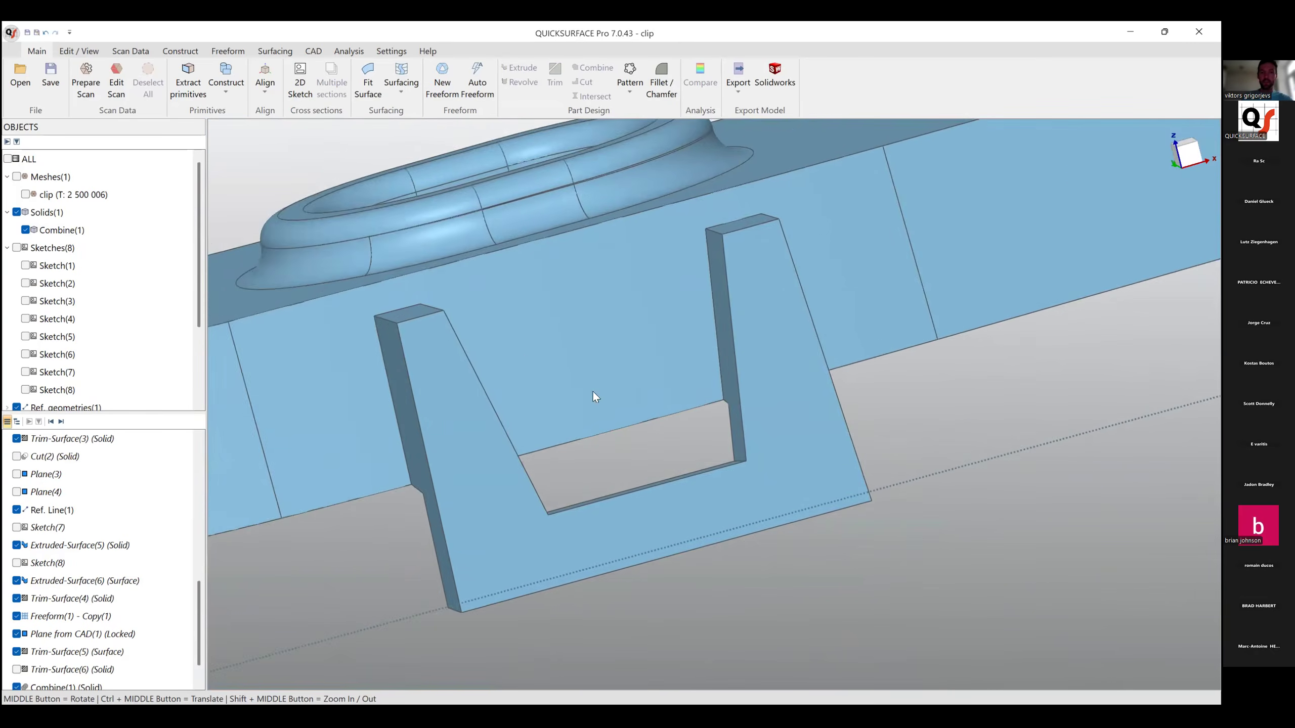
pyautogui.scroll(-3, 595, 410)
pyautogui.moveTo(487, 389); pyautogui.dragTo(580, 428, button='middle')
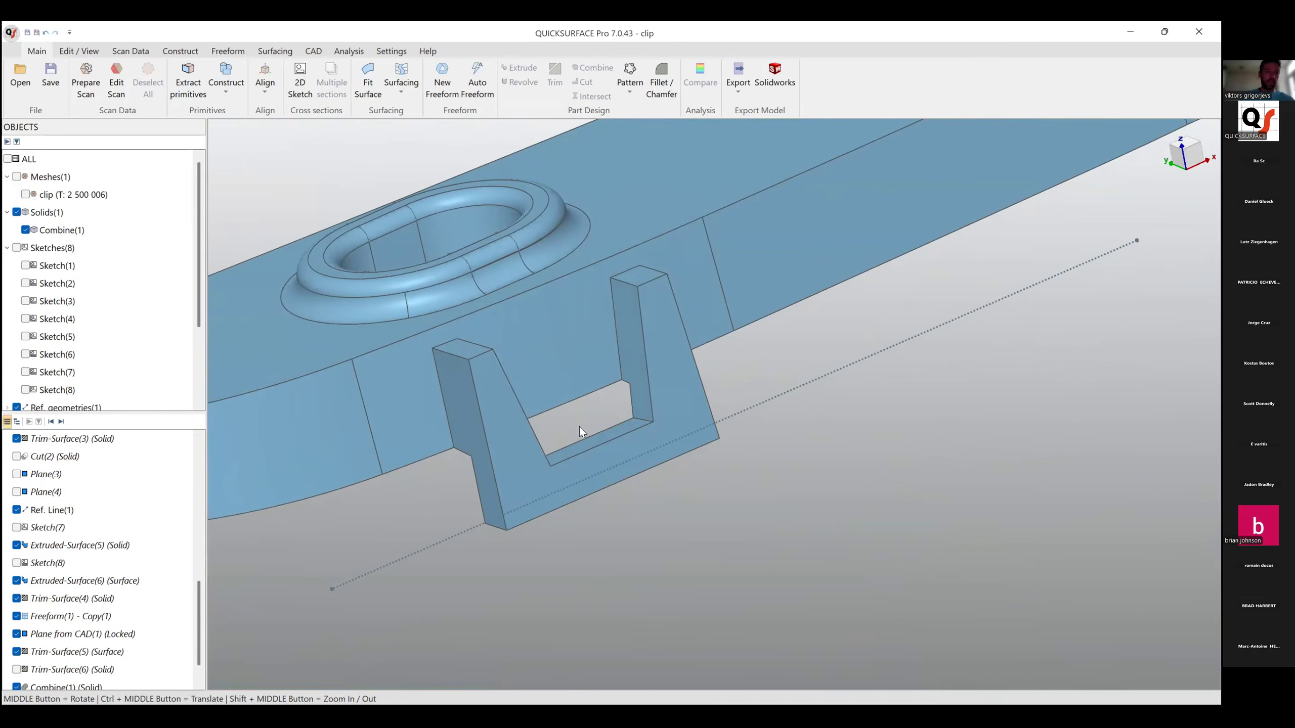
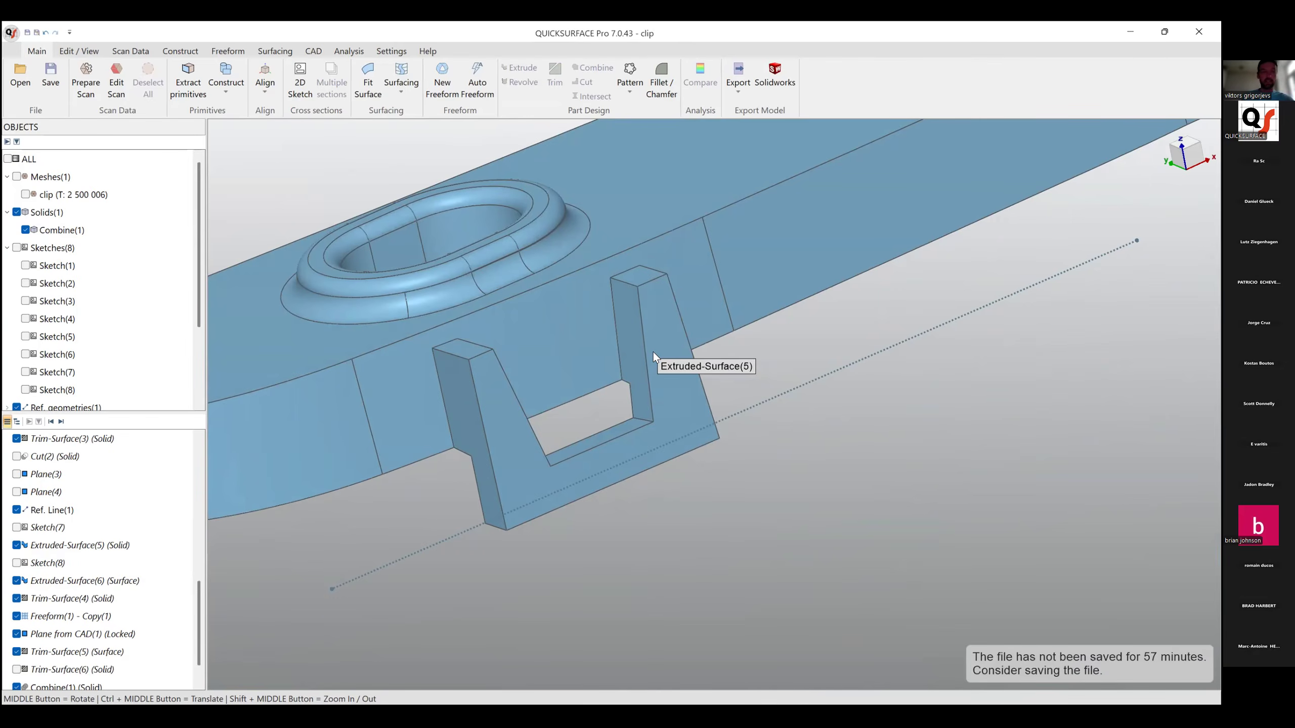
pyautogui.moveTo(631, 352)
pyautogui.mouseDown(button='middle')
pyautogui.moveTo(727, 434)
pyautogui.moveTo(794, 353)
pyautogui.moveTo(607, 477)
pyautogui.moveTo(611, 528)
pyautogui.mouseUp(button='middle')
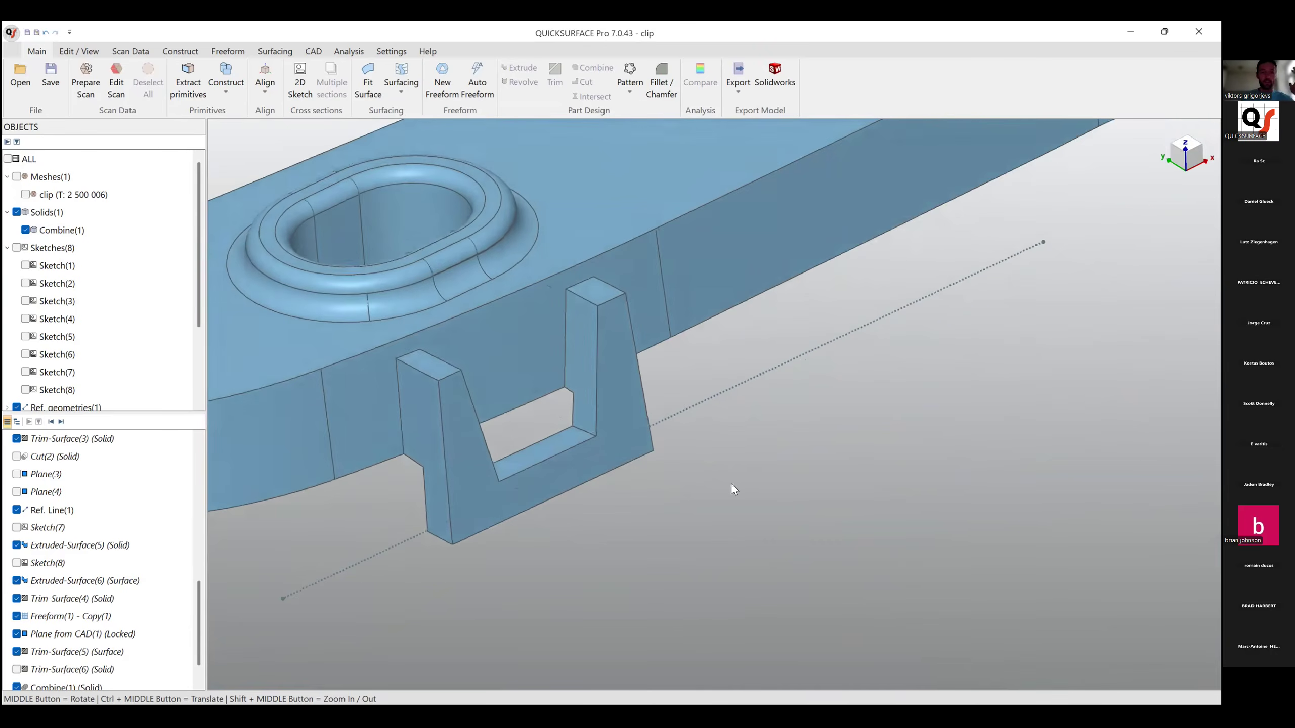
pyautogui.scroll(-5, 730, 484)
pyautogui.scroll(4, 704, 465)
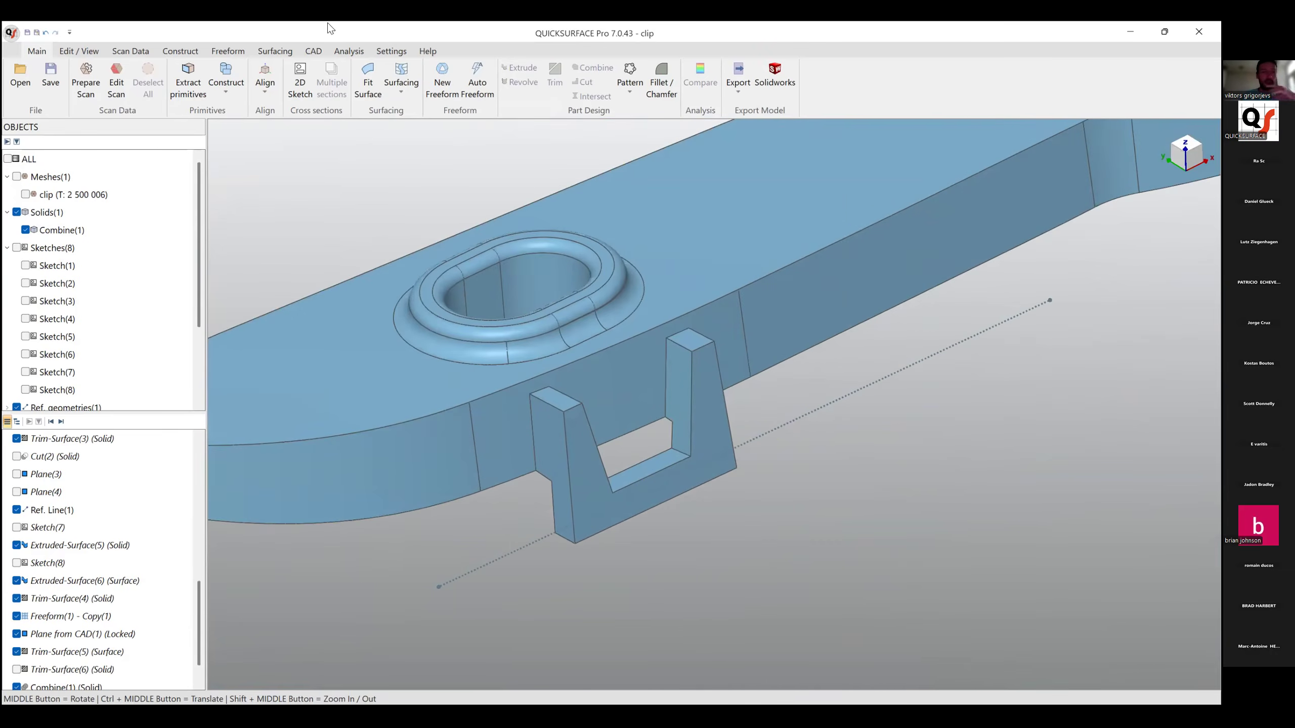
# Show the clip scan mesh over the combined solid and compare the leg's edges and corners with it.
pyautogui.click(25, 194)
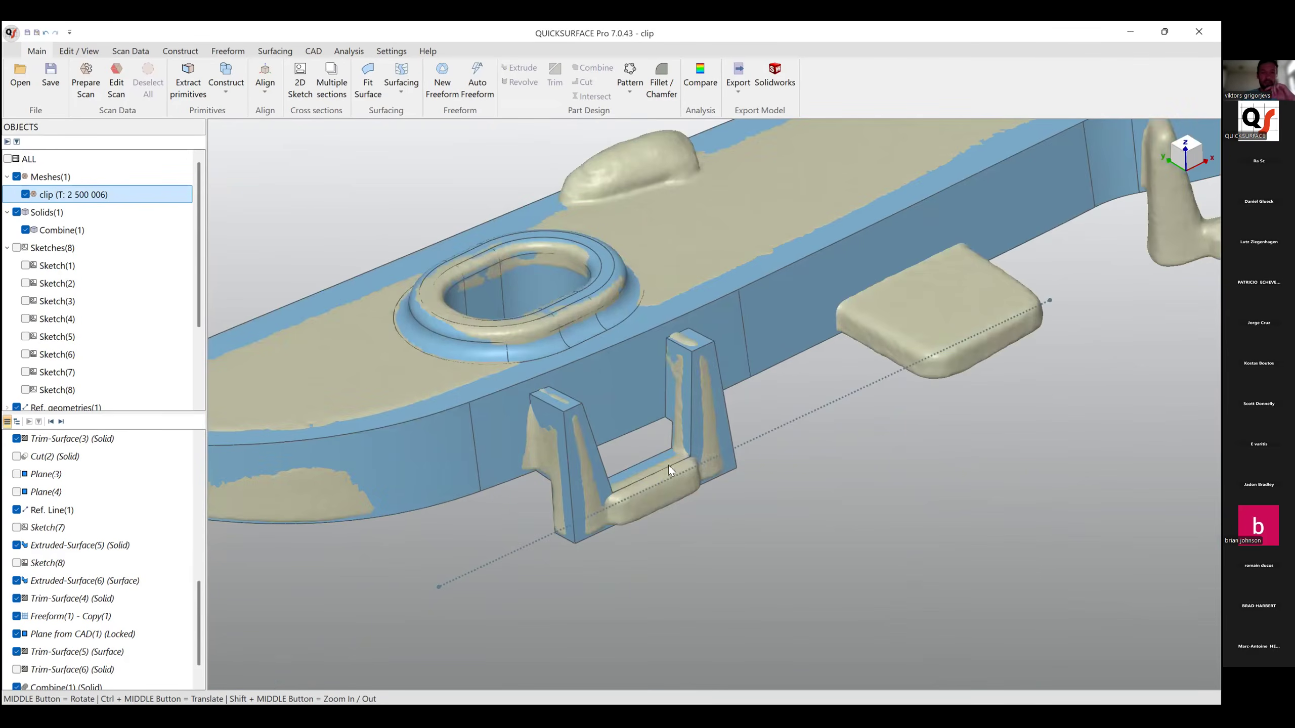
pyautogui.scroll(5, 667, 466)
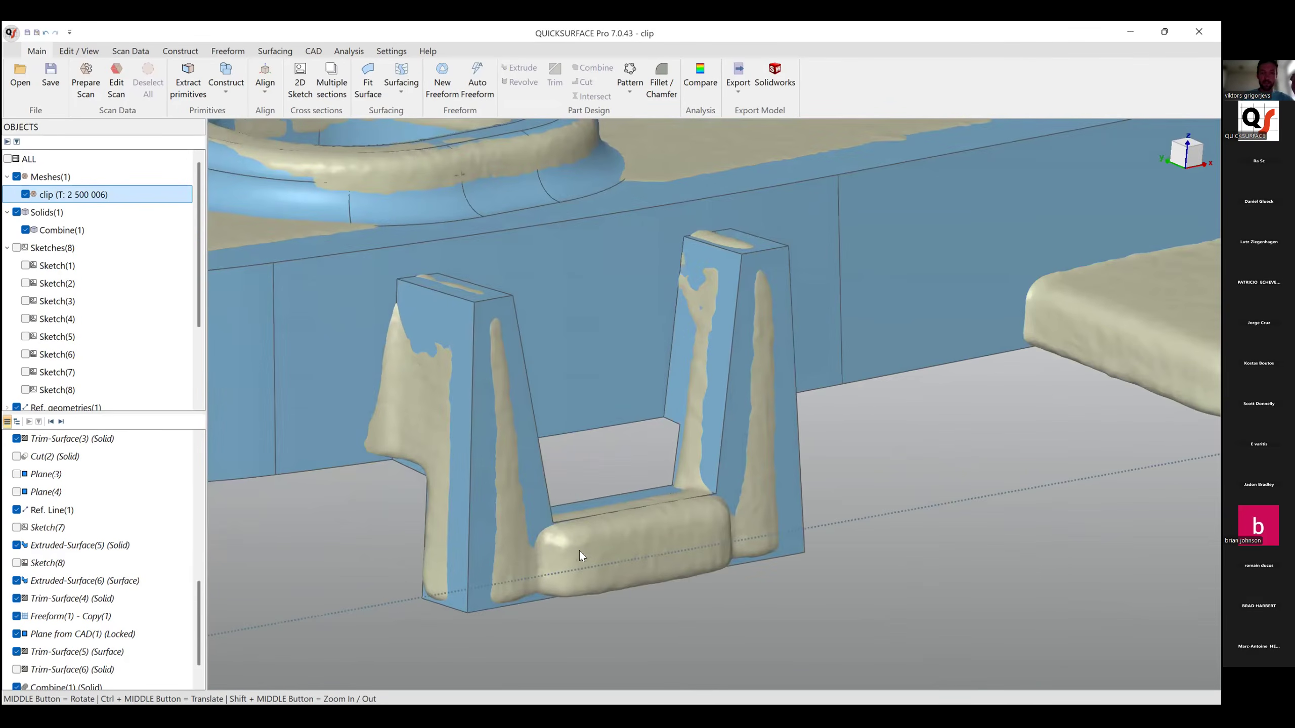
pyautogui.moveTo(705, 454); pyautogui.dragTo(652, 479, button='middle')
pyautogui.moveTo(694, 436); pyautogui.dragTo(551, 305, button='middle')
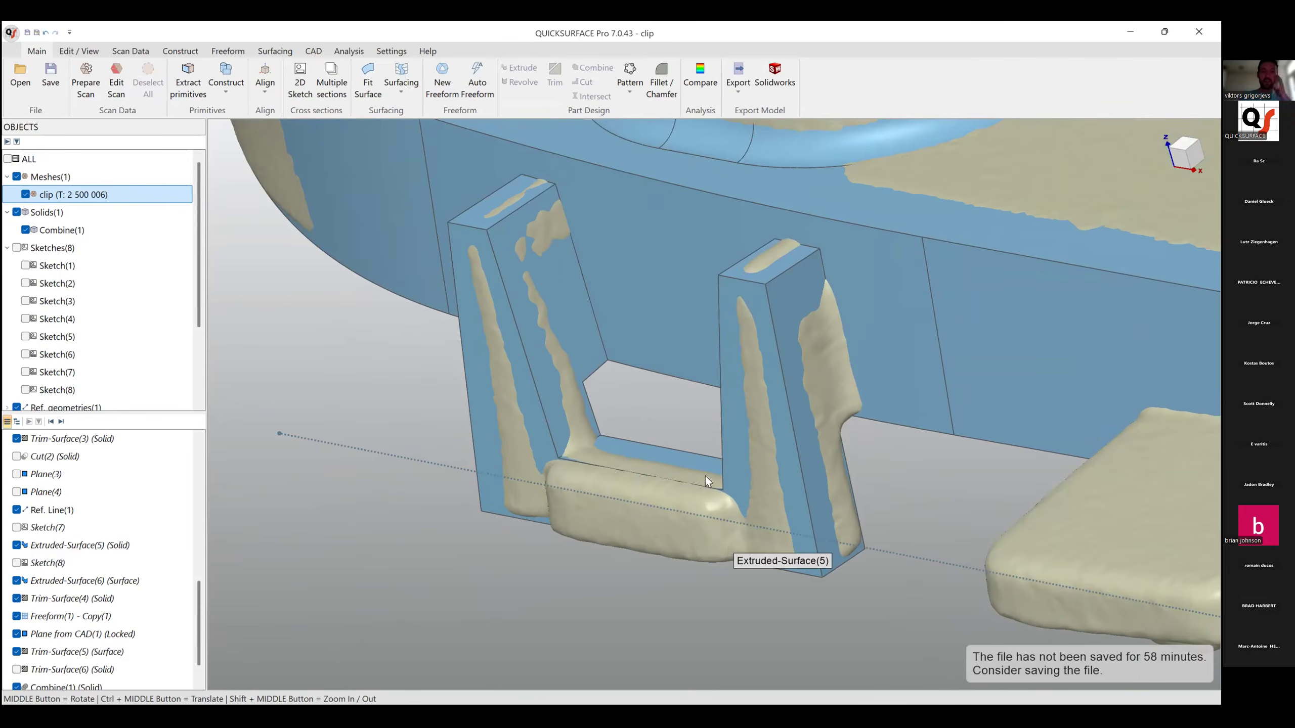
pyautogui.moveTo(702, 453); pyautogui.dragTo(588, 457, button='middle')
pyautogui.scroll(-2, 628, 336)
pyautogui.scroll(2, 629, 337)
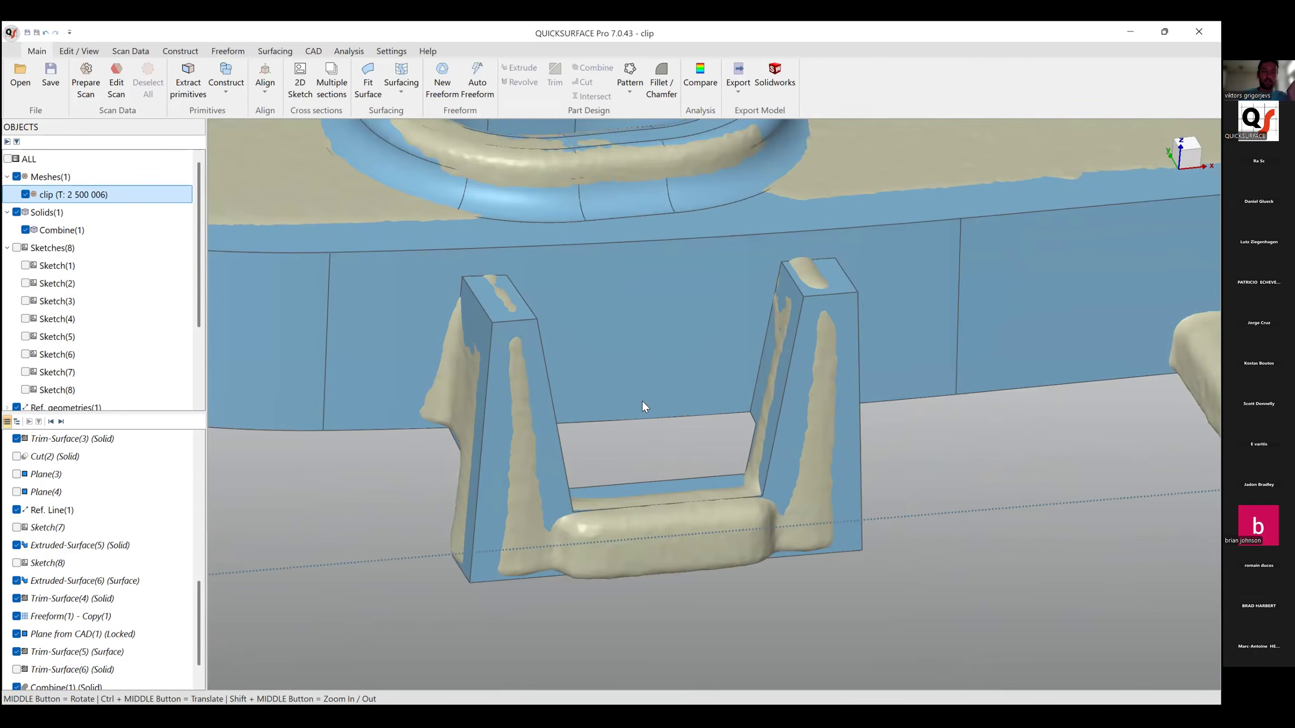
# Fillet the side edges on top of both leg prongs and the two inner lower corners between them with a 0.59 mm radius.
pyautogui.click(498, 316)
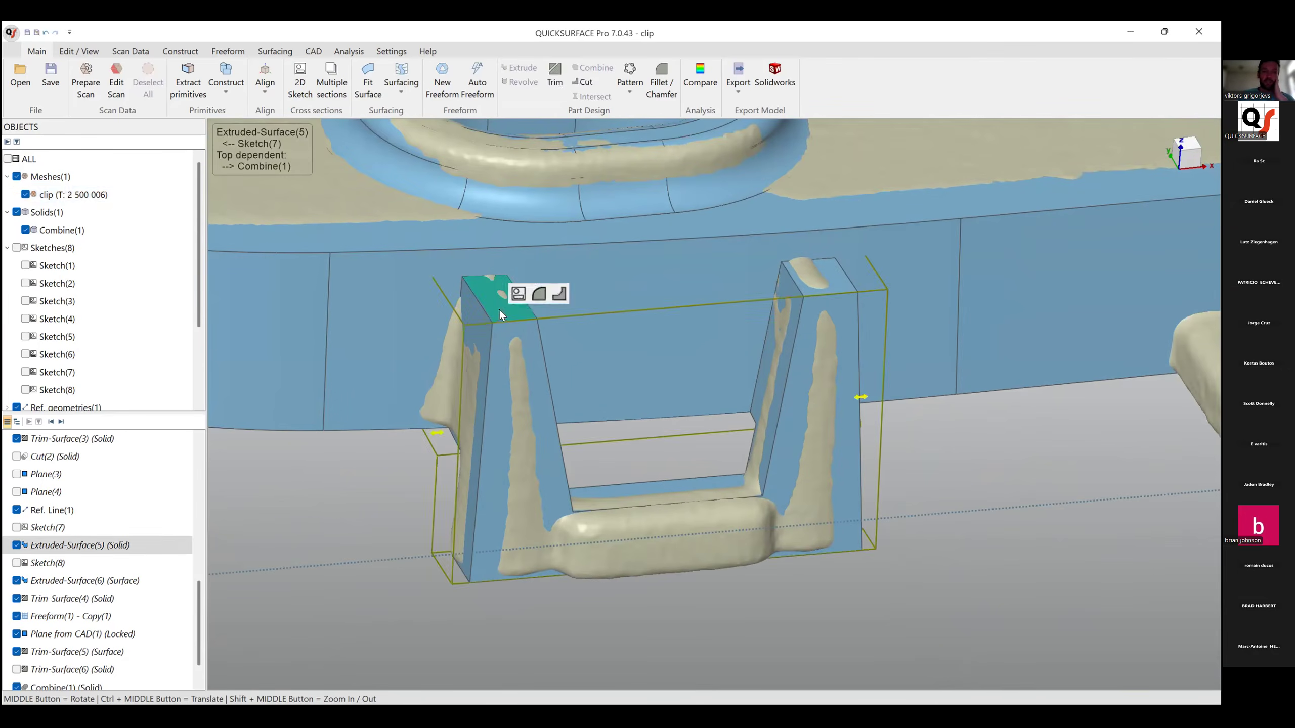
pyautogui.click(533, 297)
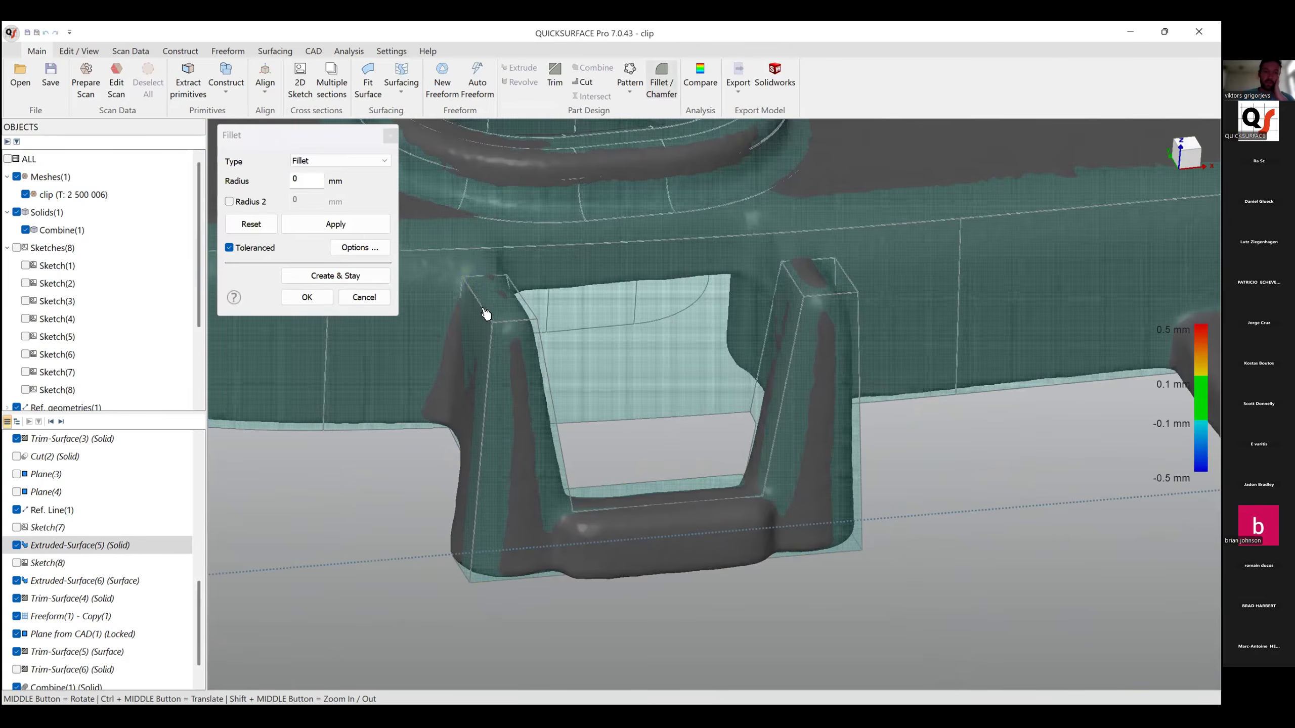
pyautogui.click(525, 305)
pyautogui.click(793, 282)
pyautogui.moveTo(540, 419); pyautogui.dragTo(491, 537, button='middle')
pyautogui.click(491, 537)
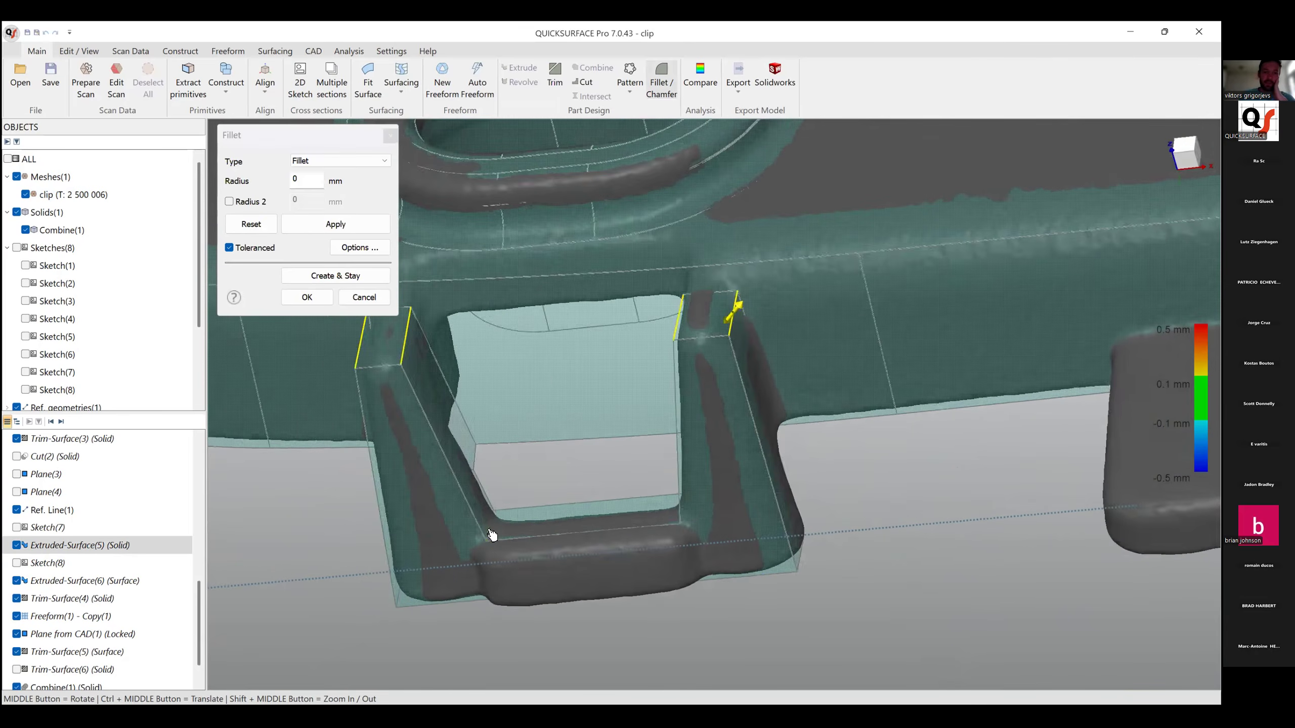
pyautogui.moveTo(697, 523); pyautogui.dragTo(646, 454, button='middle')
pyautogui.click(670, 518)
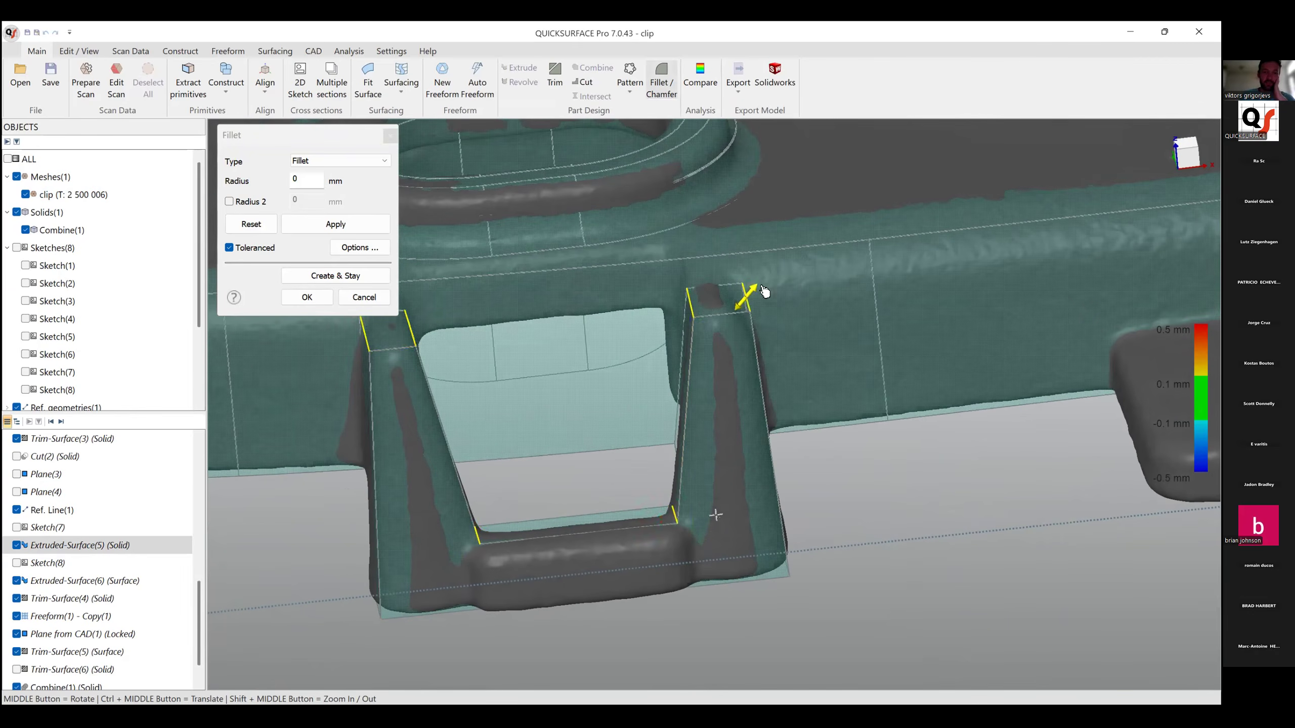
pyautogui.moveTo(740, 305); pyautogui.dragTo(735, 318)
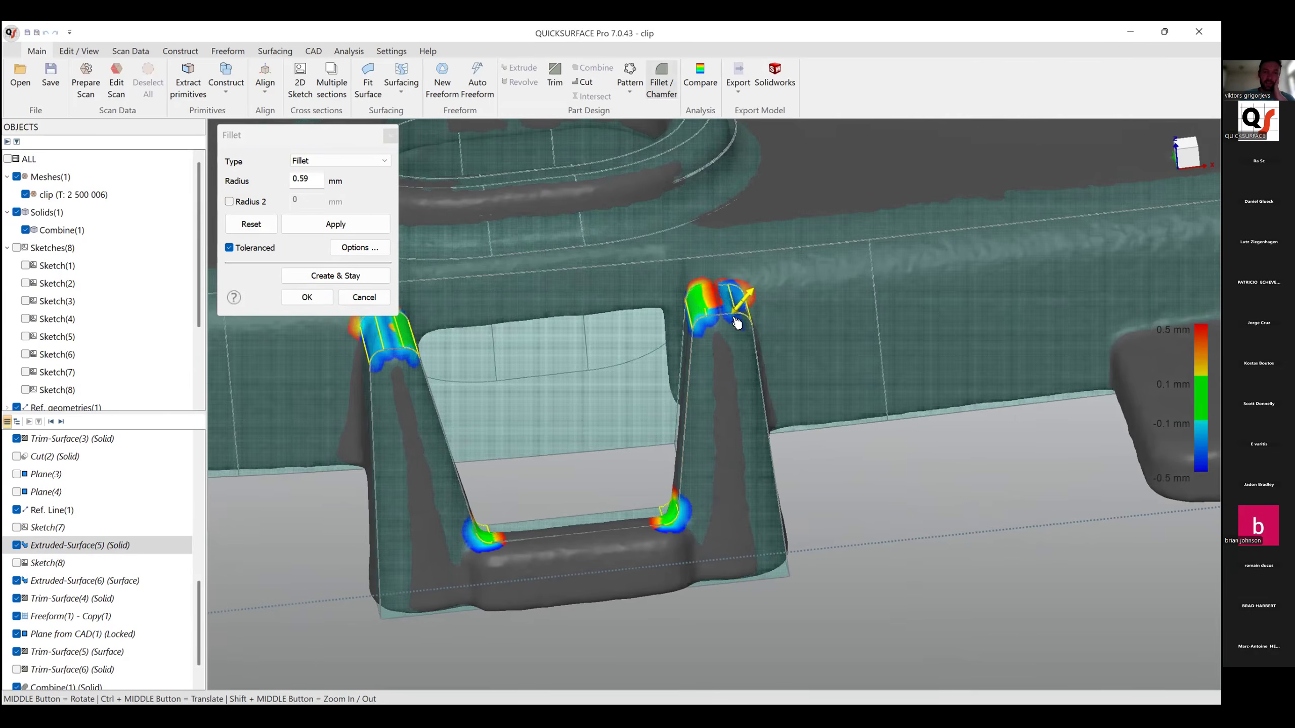
pyautogui.click(347, 280)
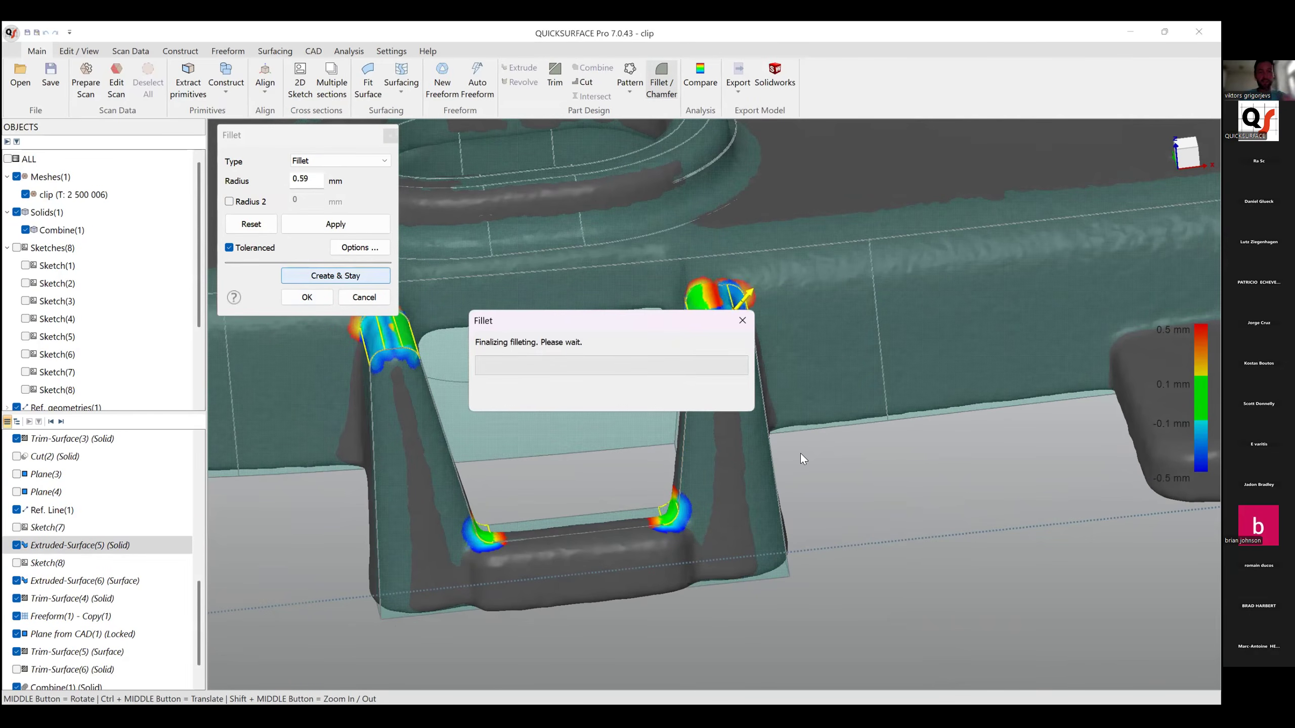
pyautogui.keyDown('ctrl'); pyautogui.moveTo(807, 433); pyautogui.dragTo(887, 396, button='middle'); pyautogui.keyUp('ctrl')
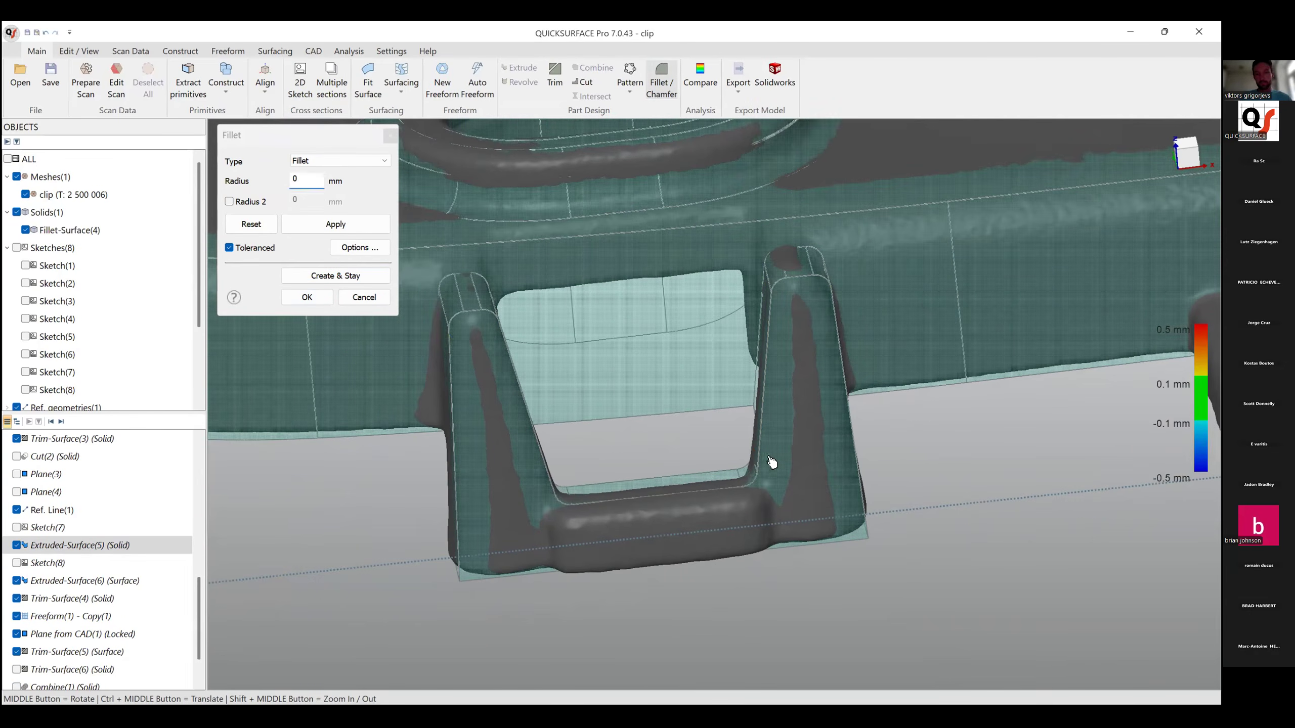
# Fillet the front edges of both leg prongs and the crossbar edge between them with a 1 mm radius.
pyautogui.click(759, 448)
pyautogui.moveTo(728, 481); pyautogui.dragTo(780, 384, button='middle')
pyautogui.moveTo(791, 381); pyautogui.dragTo(821, 376)
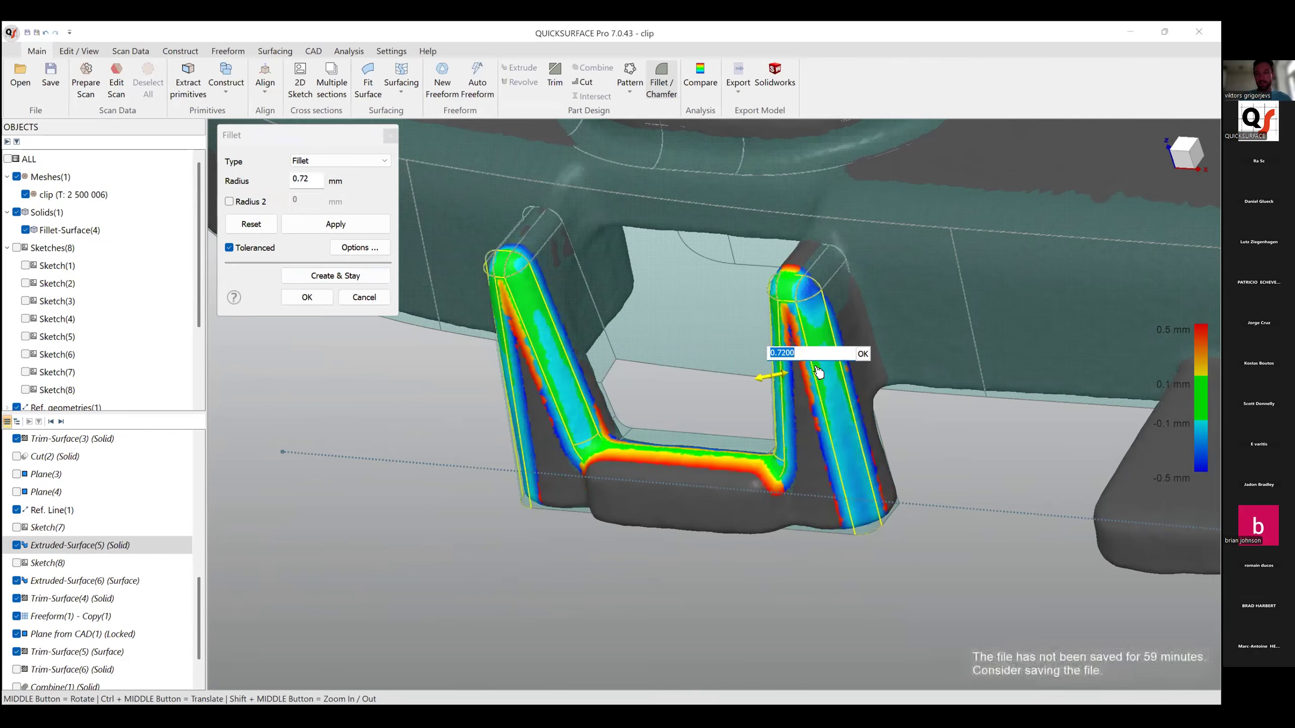
pyautogui.write('1')
pyautogui.press('Return')
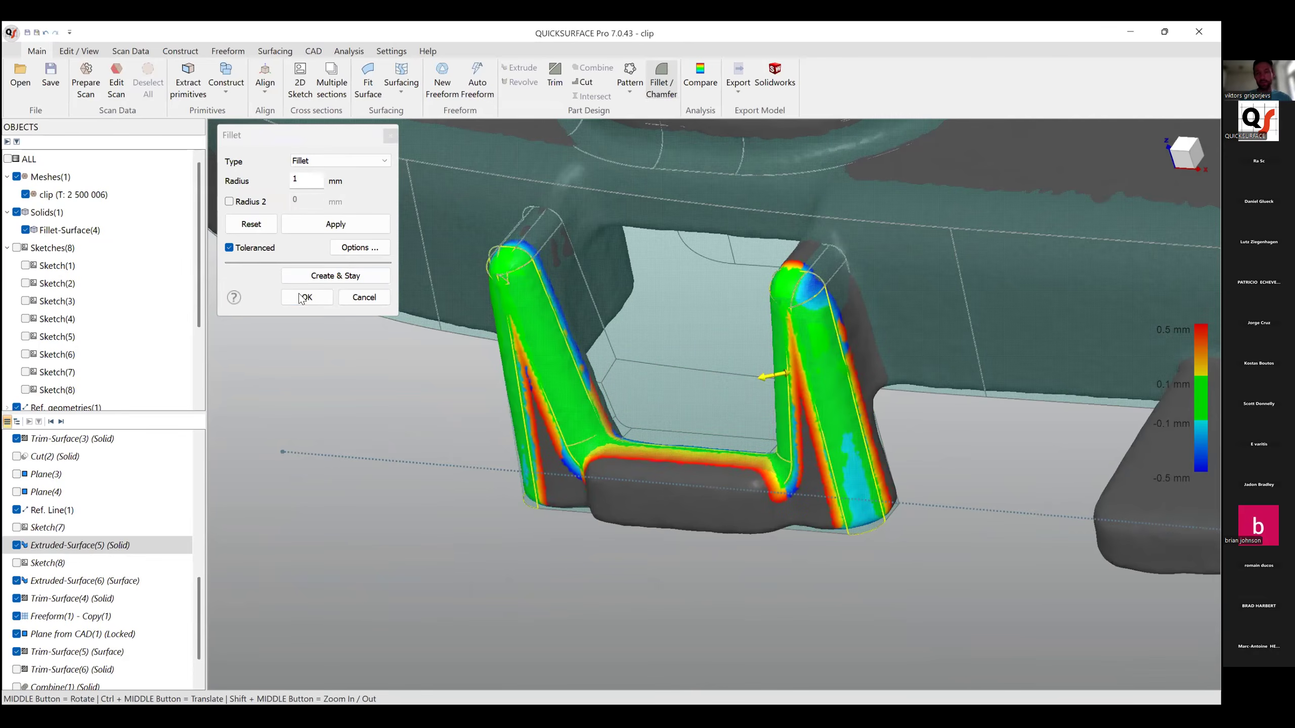
pyautogui.click(315, 301)
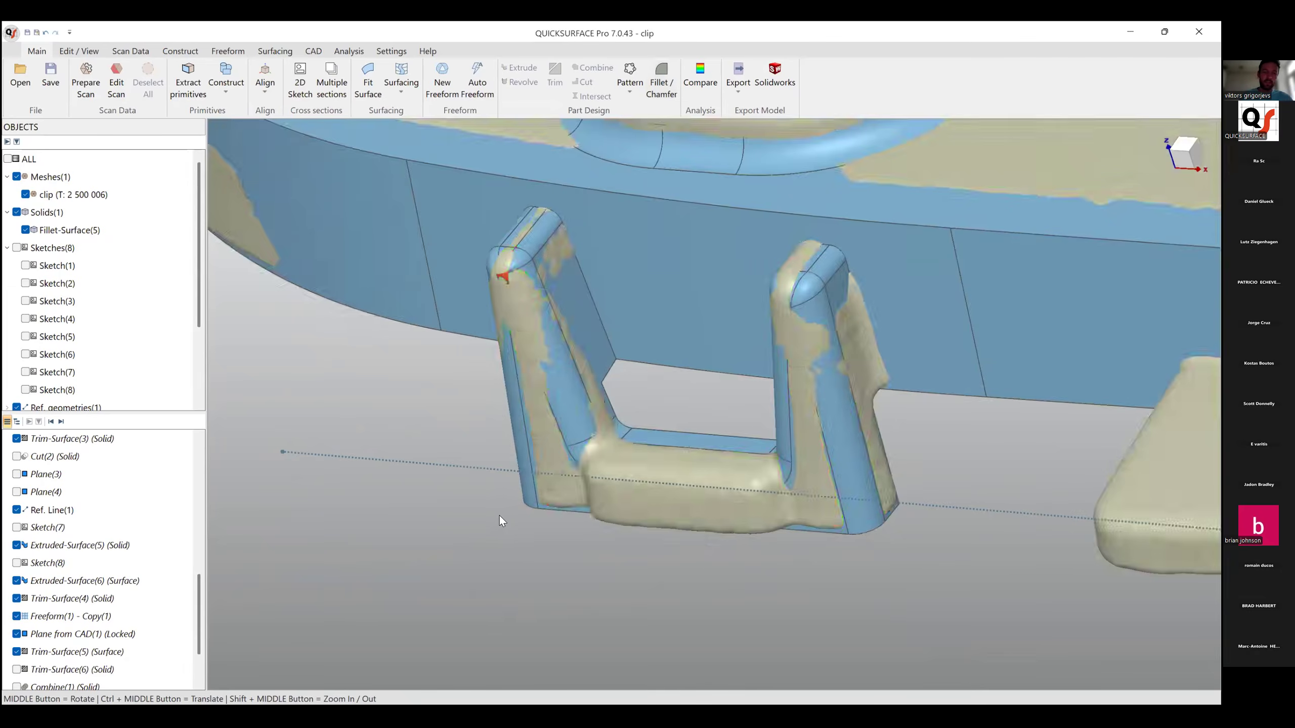
pyautogui.scroll(-5, 530, 513)
pyautogui.moveTo(664, 504); pyautogui.dragTo(497, 530, button='middle')
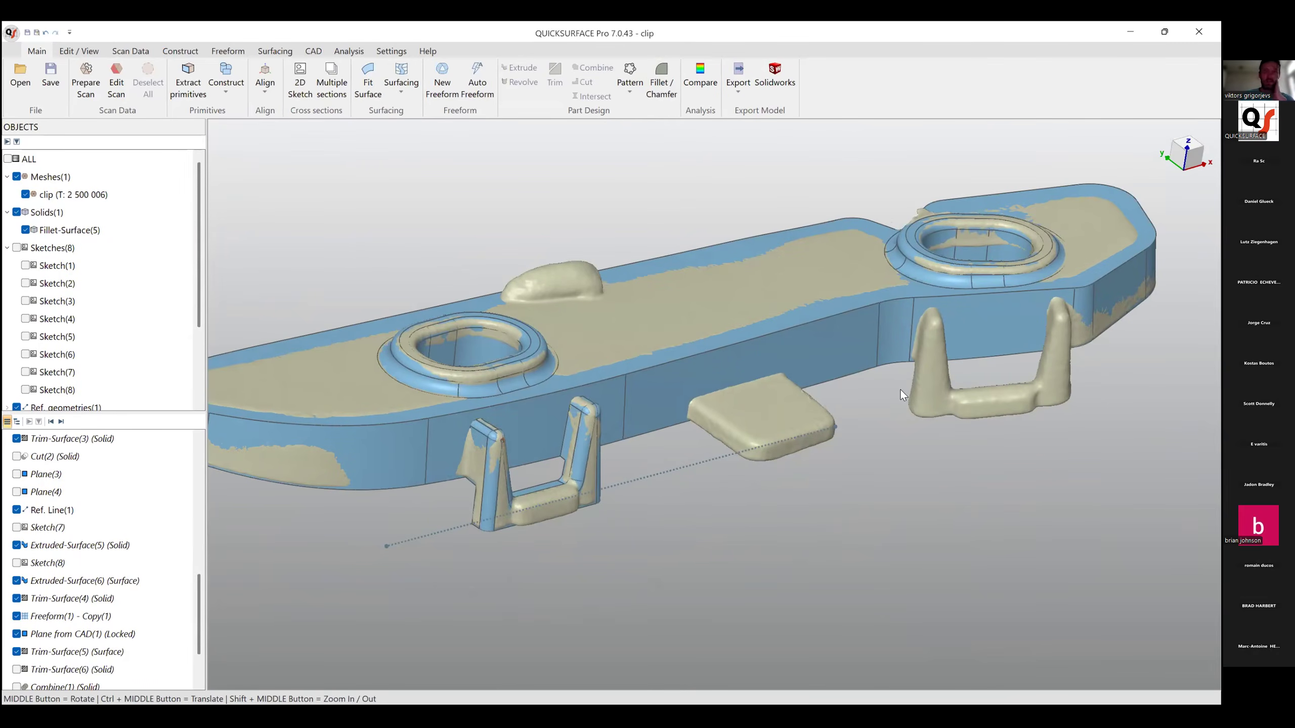
pyautogui.moveTo(899, 395); pyautogui.dragTo(835, 385, button='middle')
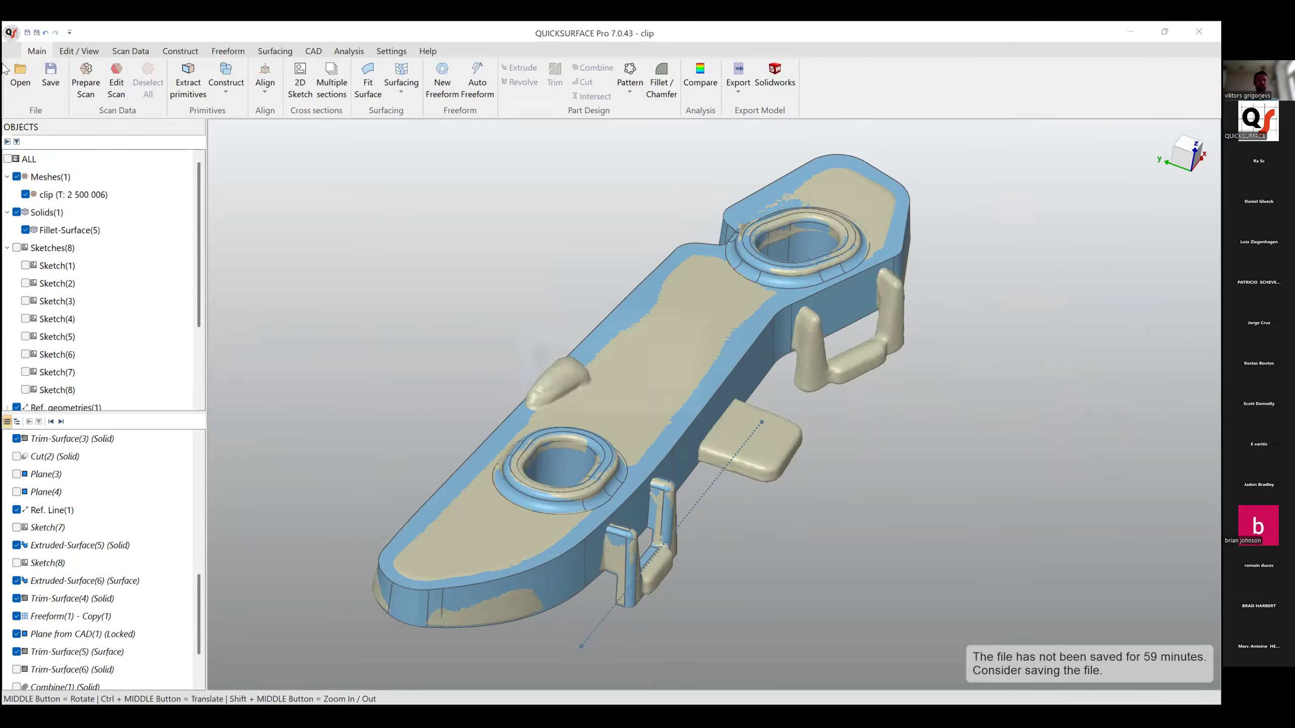
# Open the recent file clip.qsf without saving the changes to the current clip.
pyautogui.click(676, 403)
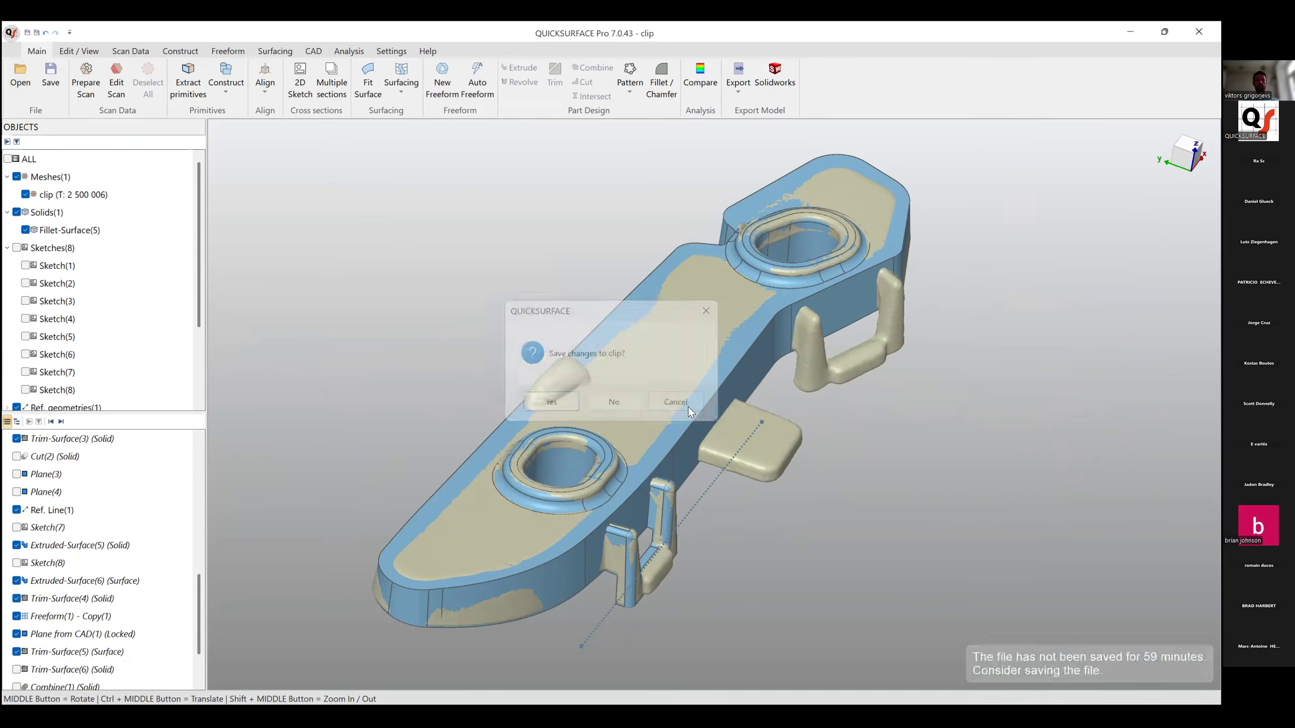
pyautogui.click(12, 33)
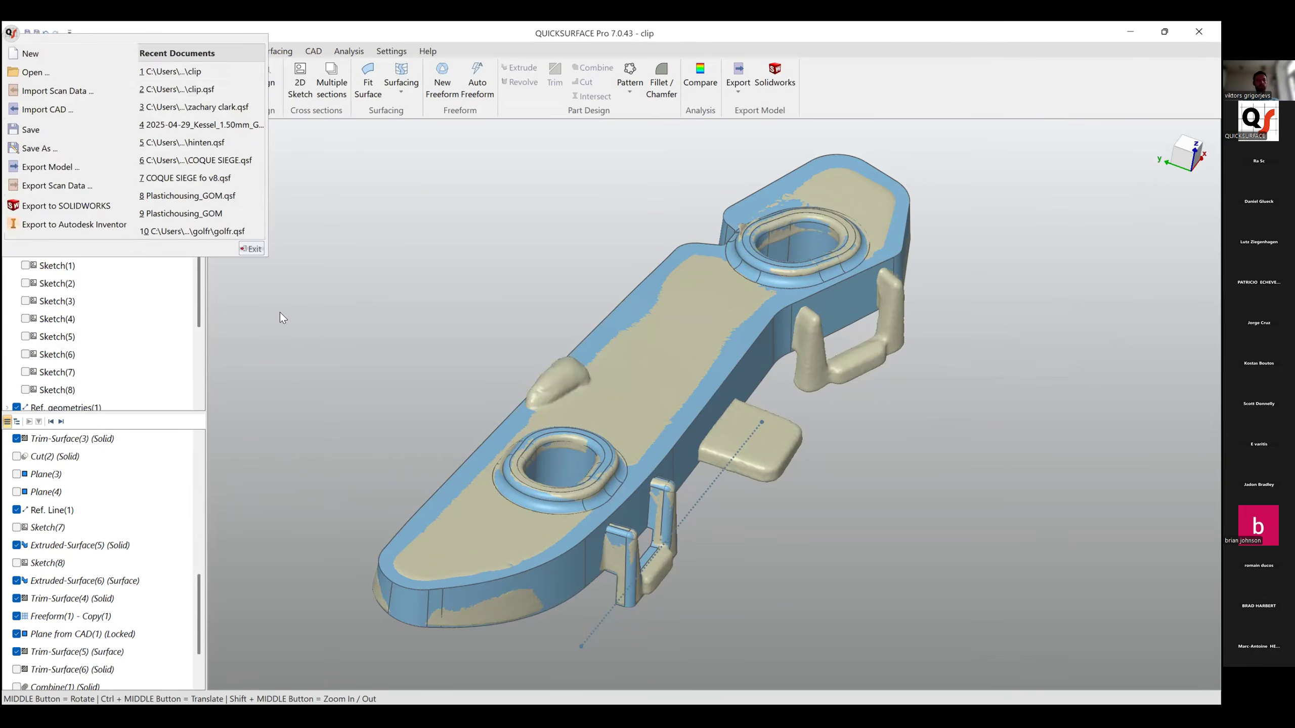
pyautogui.click(204, 89)
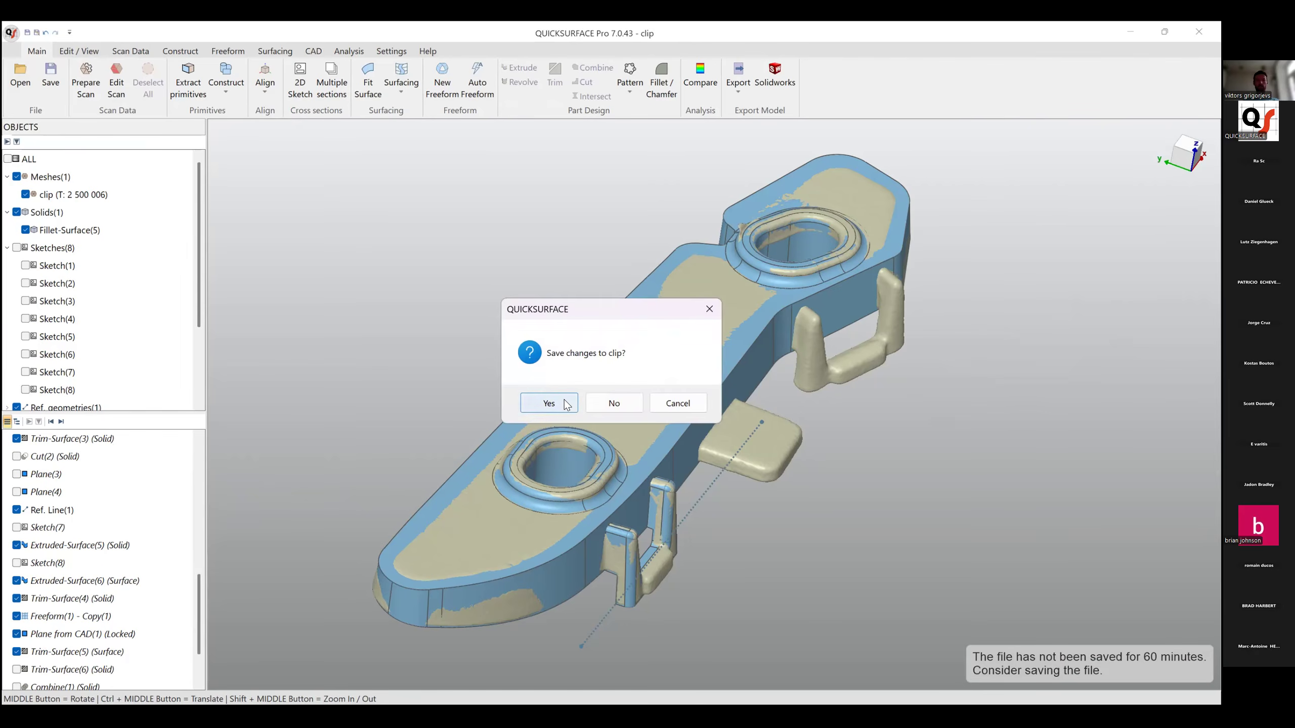
pyautogui.click(611, 404)
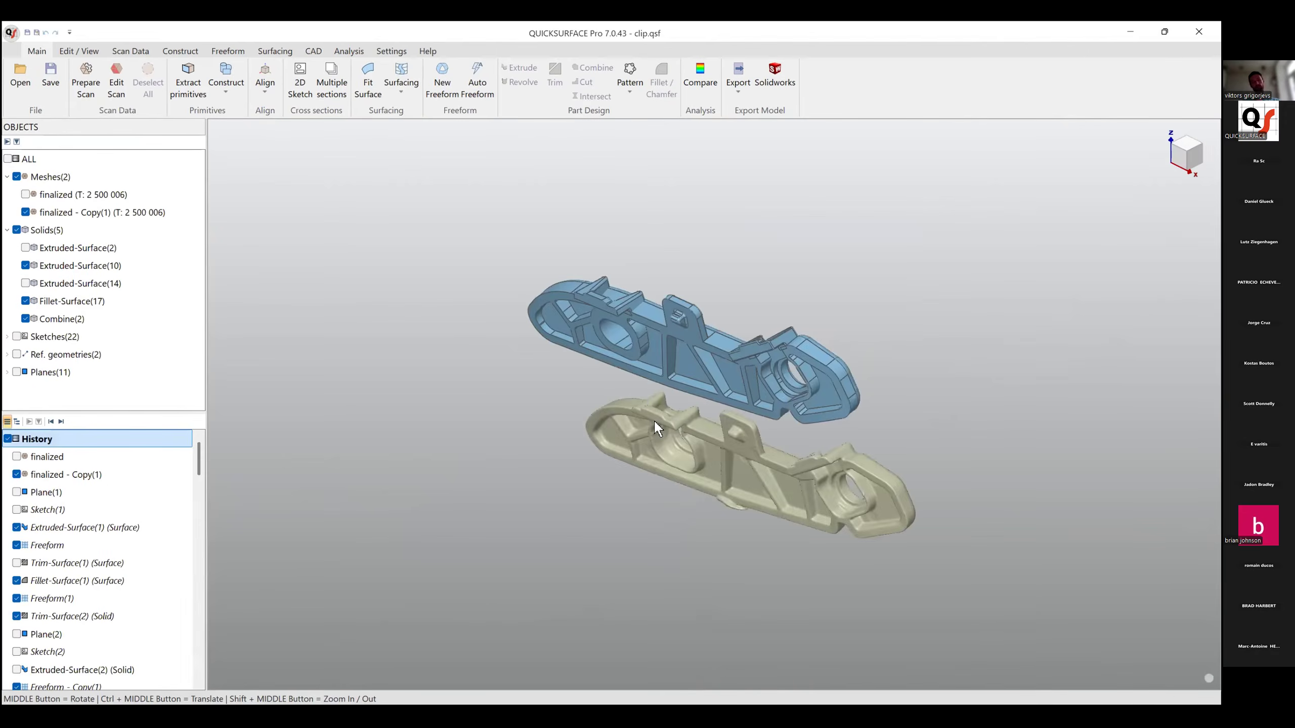
# Examine the finished clip solid beside its scan from both sides, including the filleted side legs, tab and ribs.
pyautogui.moveTo(922, 479)
pyautogui.mouseDown(button='middle')
pyautogui.moveTo(803, 499)
pyautogui.moveTo(503, 449)
pyautogui.moveTo(585, 446)
pyautogui.moveTo(661, 408)
pyautogui.moveTo(620, 512)
pyautogui.moveTo(667, 477)
pyautogui.mouseUp(button='middle')
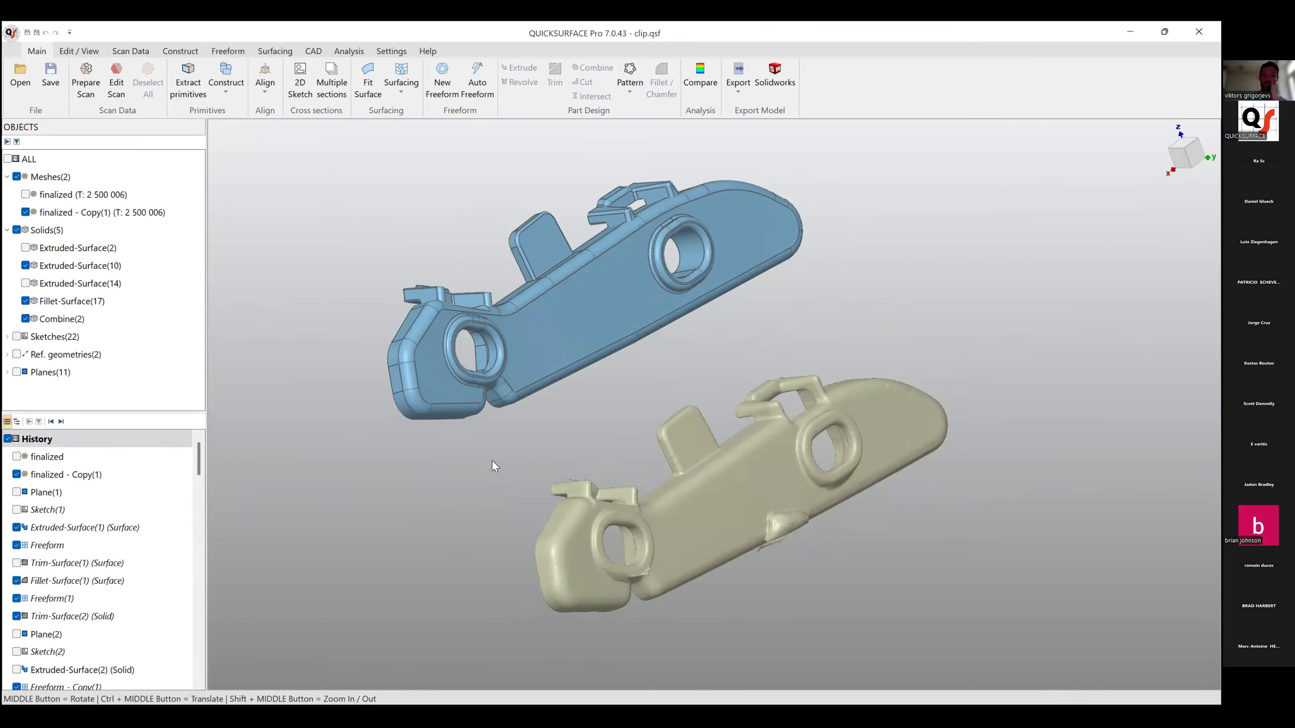
pyautogui.moveTo(517, 459)
pyautogui.mouseDown(button='middle')
pyautogui.moveTo(1012, 471)
pyautogui.moveTo(532, 249)
pyautogui.moveTo(514, 555)
pyautogui.moveTo(699, 450)
pyautogui.moveTo(606, 506)
pyautogui.mouseUp(button='middle')
pyautogui.scroll(5, 538, 444)
pyautogui.moveTo(675, 393)
pyautogui.mouseDown(button='middle')
pyautogui.moveTo(628, 398)
pyautogui.moveTo(573, 449)
pyautogui.moveTo(606, 454)
pyautogui.moveTo(628, 434)
pyautogui.mouseUp(button='middle')
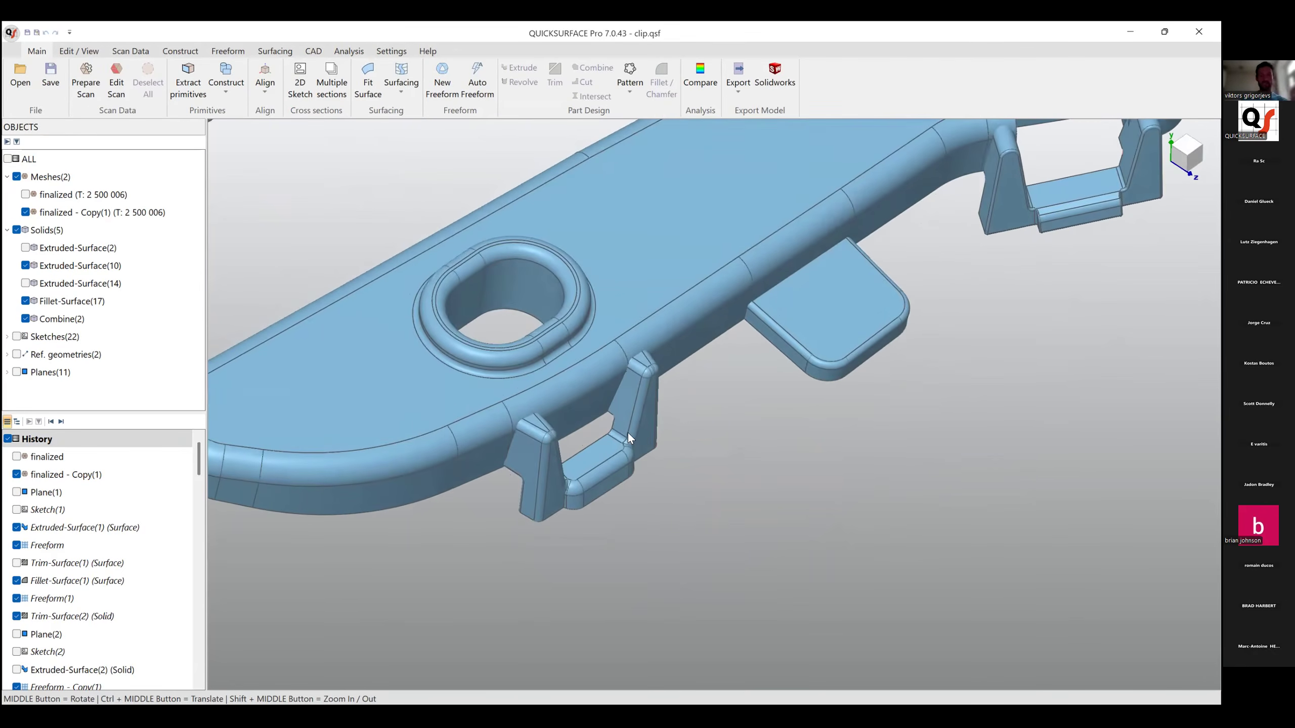
pyautogui.scroll(-5, 628, 433)
pyautogui.scroll(6, 604, 461)
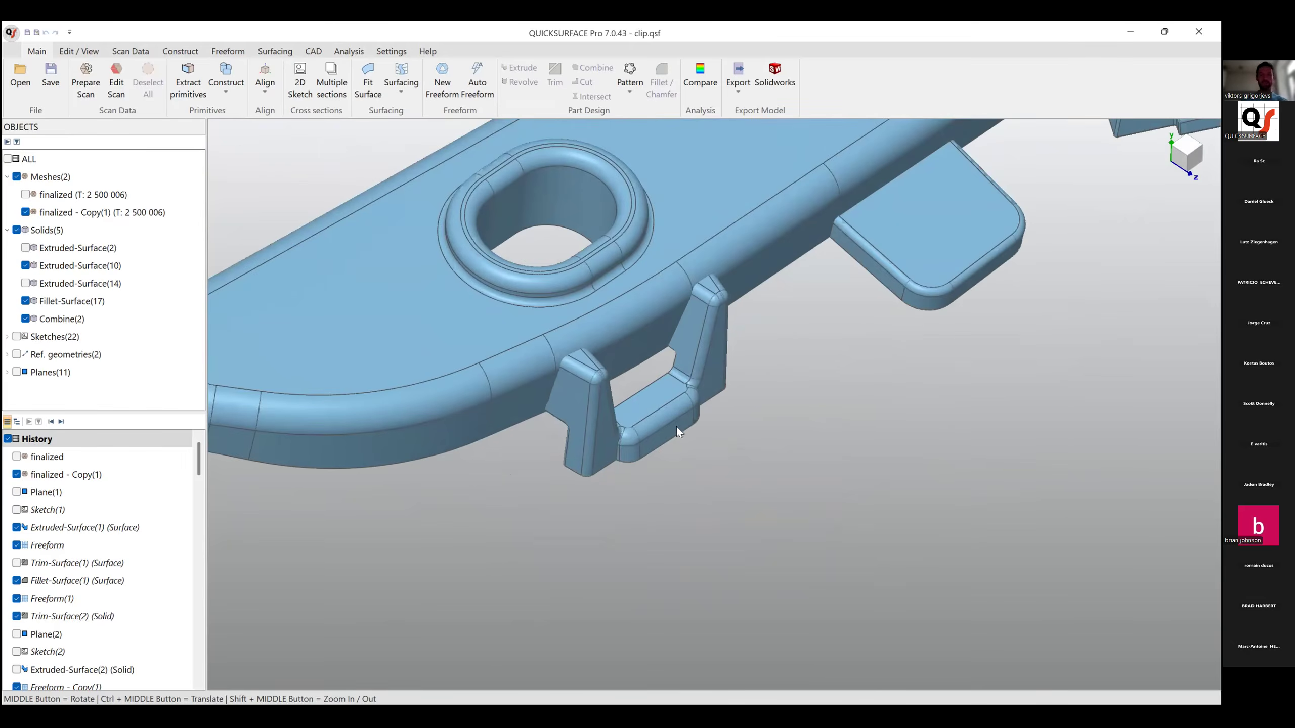
pyautogui.moveTo(499, 409); pyautogui.dragTo(660, 456, button='middle')
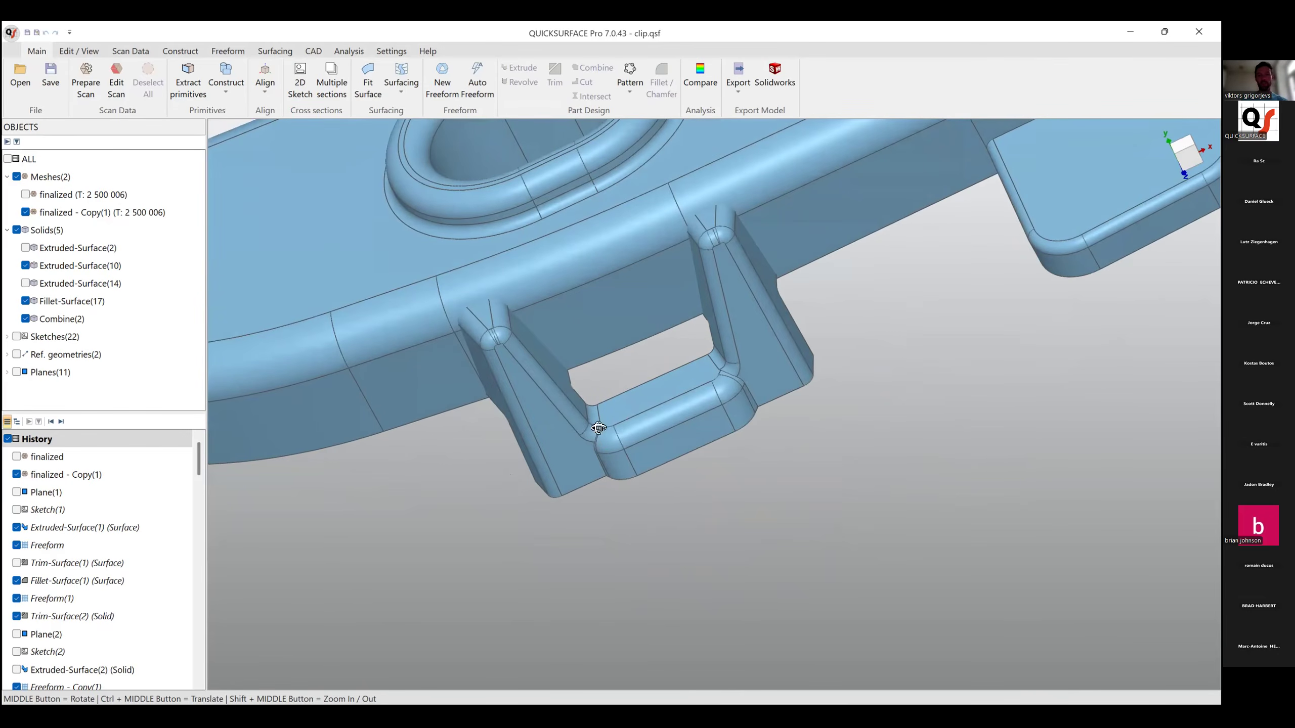
pyautogui.moveTo(599, 427); pyautogui.dragTo(435, 297, button='middle')
pyautogui.scroll(-6, 808, 407)
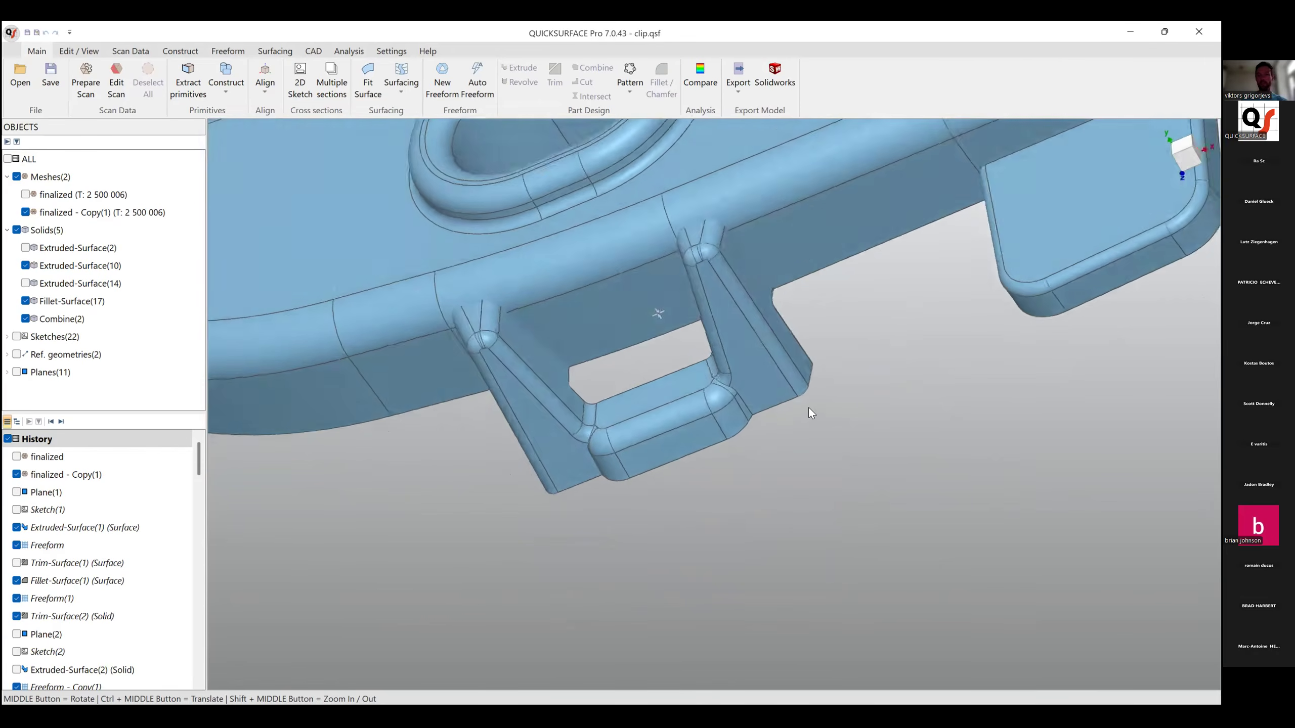
pyautogui.moveTo(920, 323); pyautogui.dragTo(826, 332, button='middle')
pyautogui.scroll(-5, 912, 342)
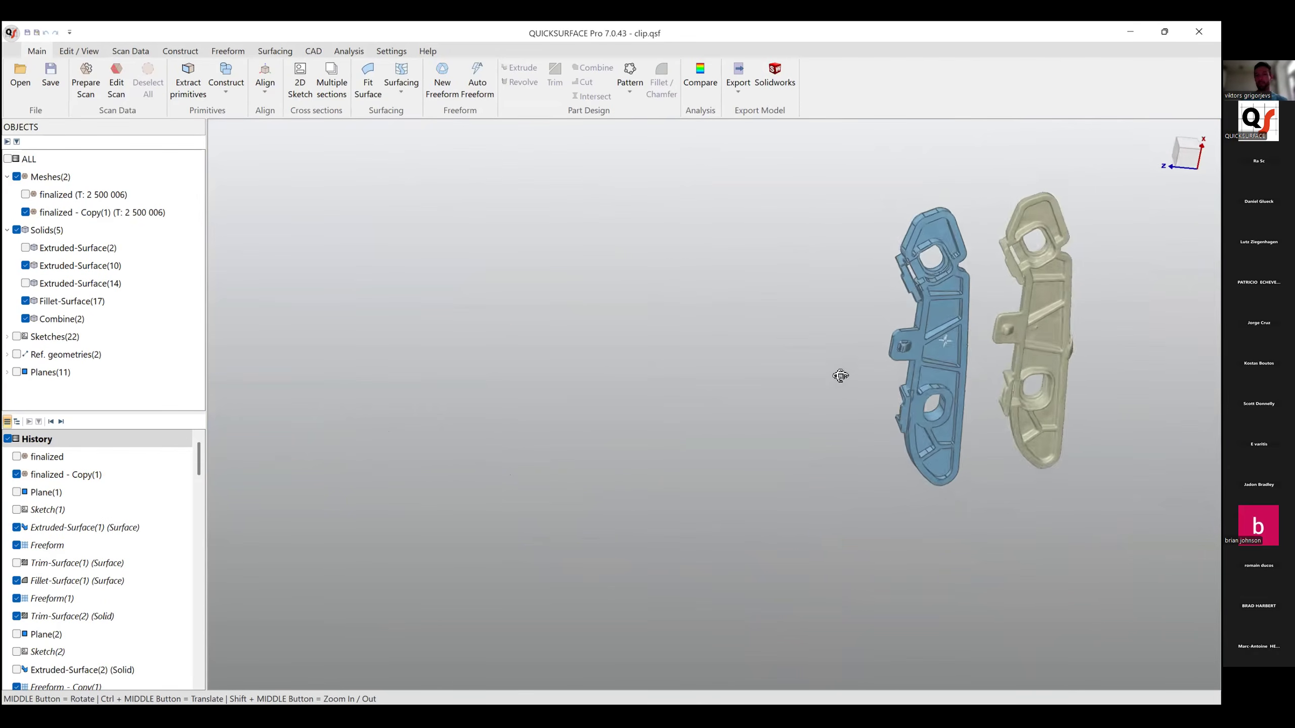
pyautogui.scroll(8, 838, 388)
pyautogui.moveTo(836, 404); pyautogui.dragTo(664, 432, button='middle')
pyautogui.scroll(-5, 846, 392)
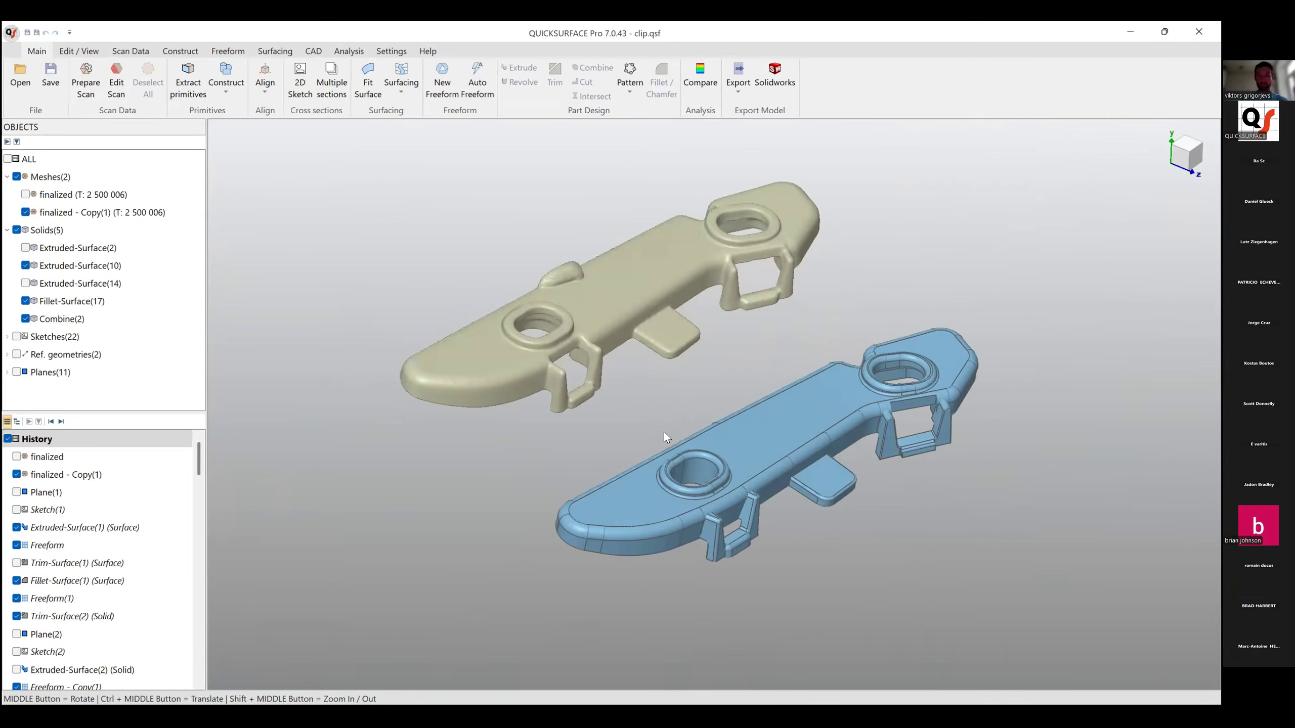
# Open the recent file golfr.qsf and show the full golfr scan mesh around the Auto Freeform surface.
pyautogui.click(10, 33)
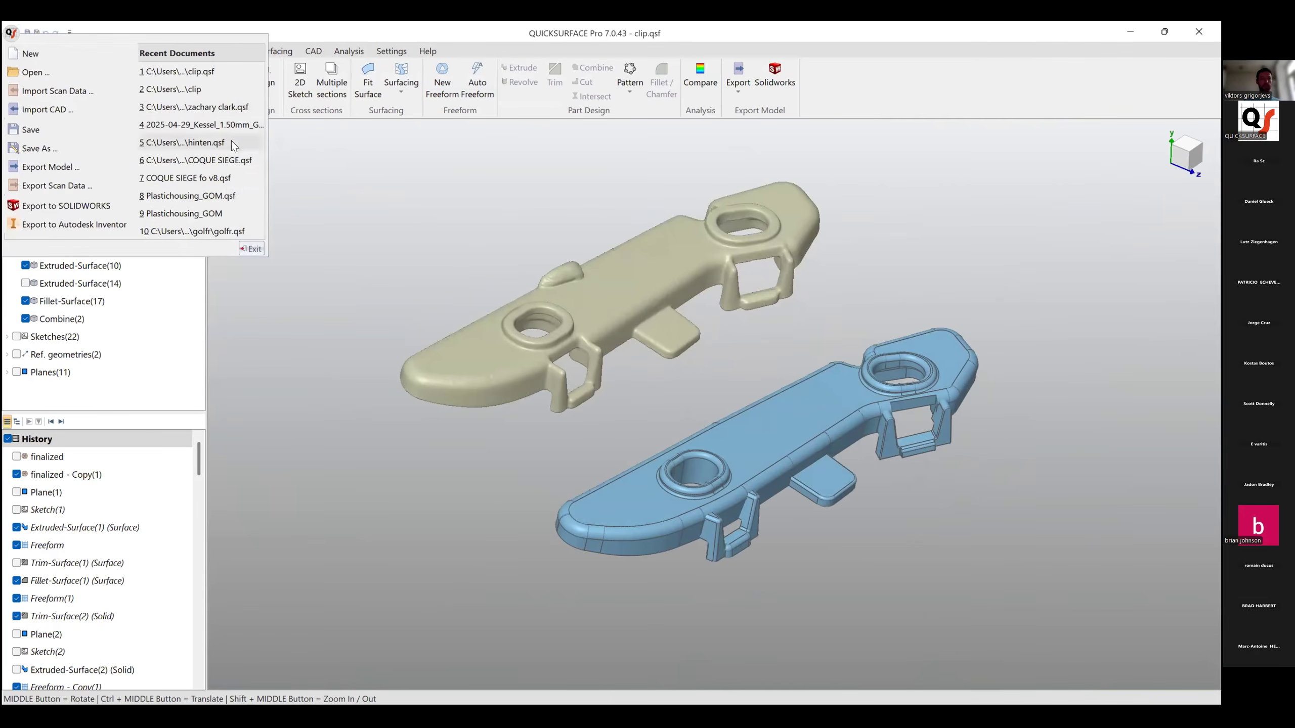
pyautogui.click(220, 234)
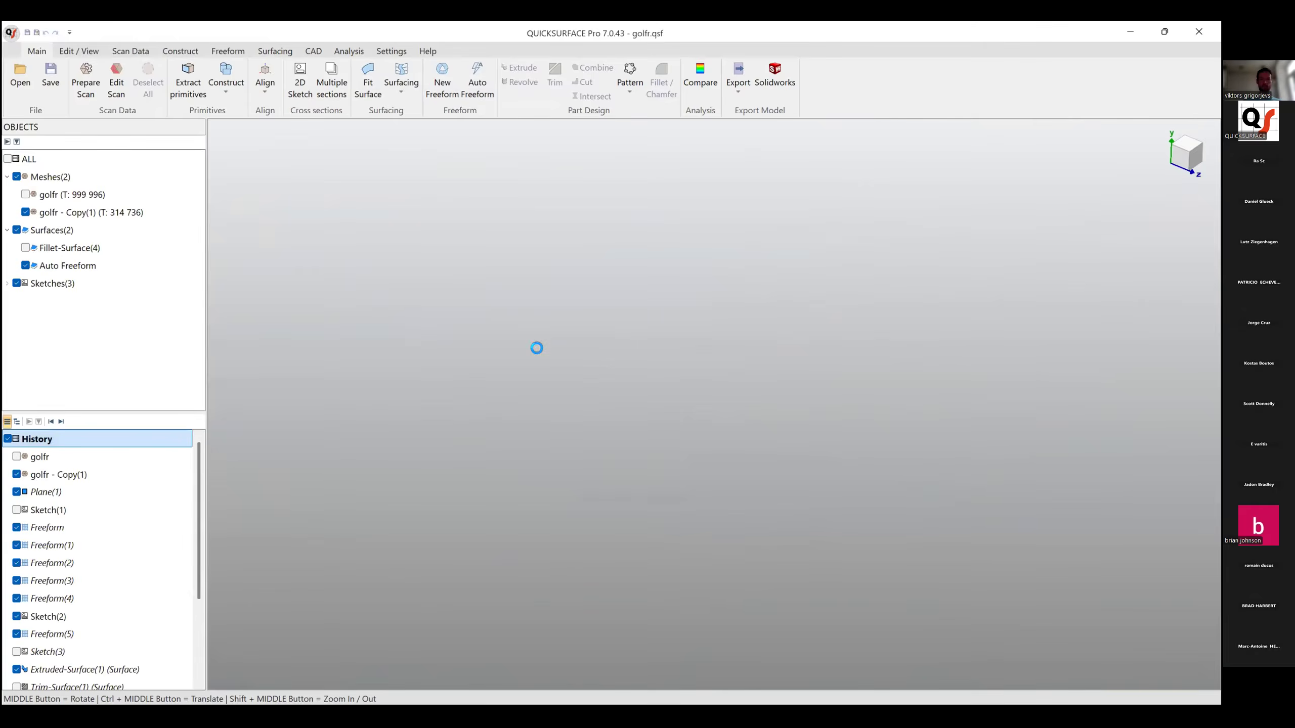
pyautogui.click(26, 194)
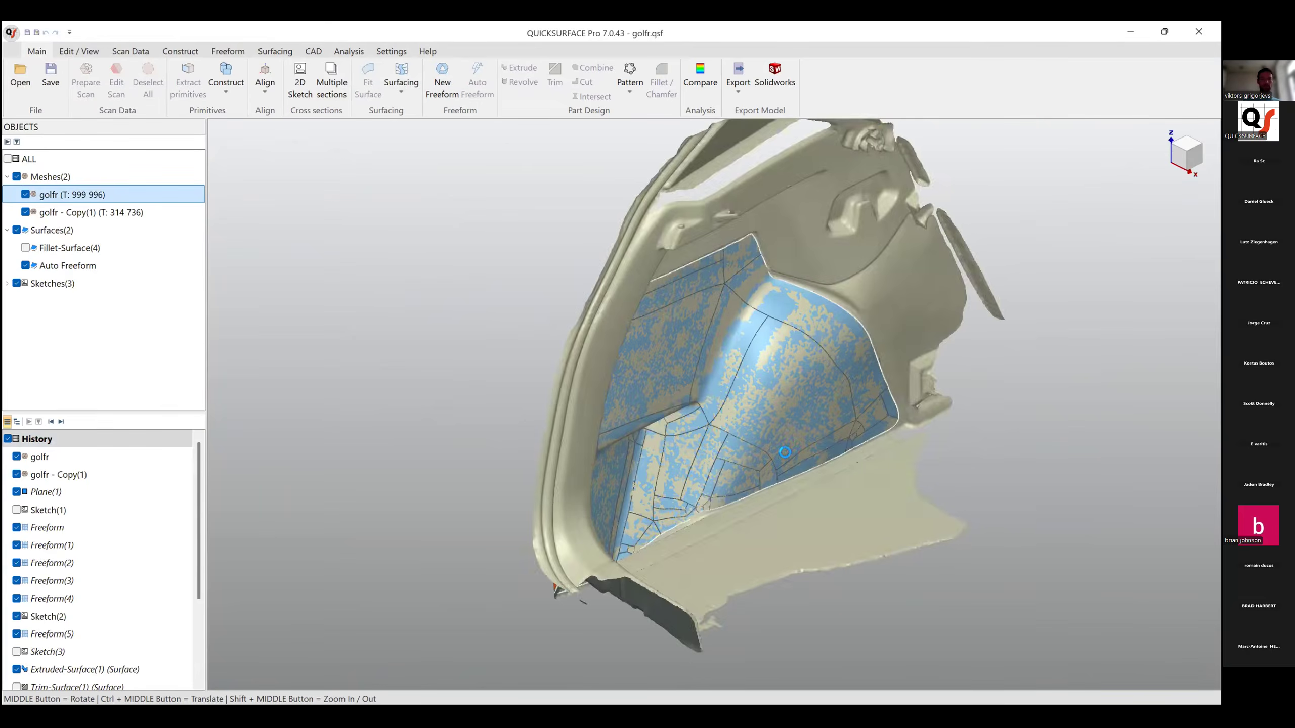
pyautogui.moveTo(488, 376); pyautogui.dragTo(681, 402, button='middle')
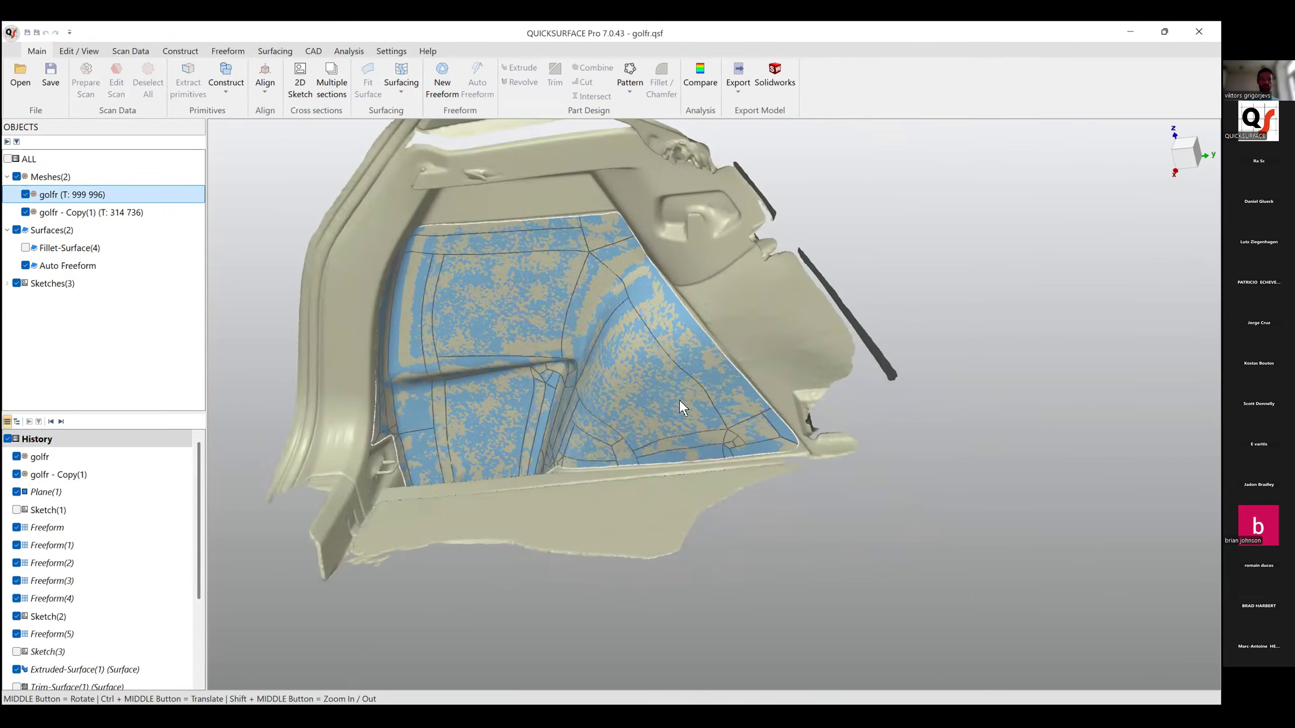
# Hide the golfr - Copy(1) mesh and the Auto Freeform surface, and show Fillet-Surface(4) over the full scan.
pyautogui.click(26, 212)
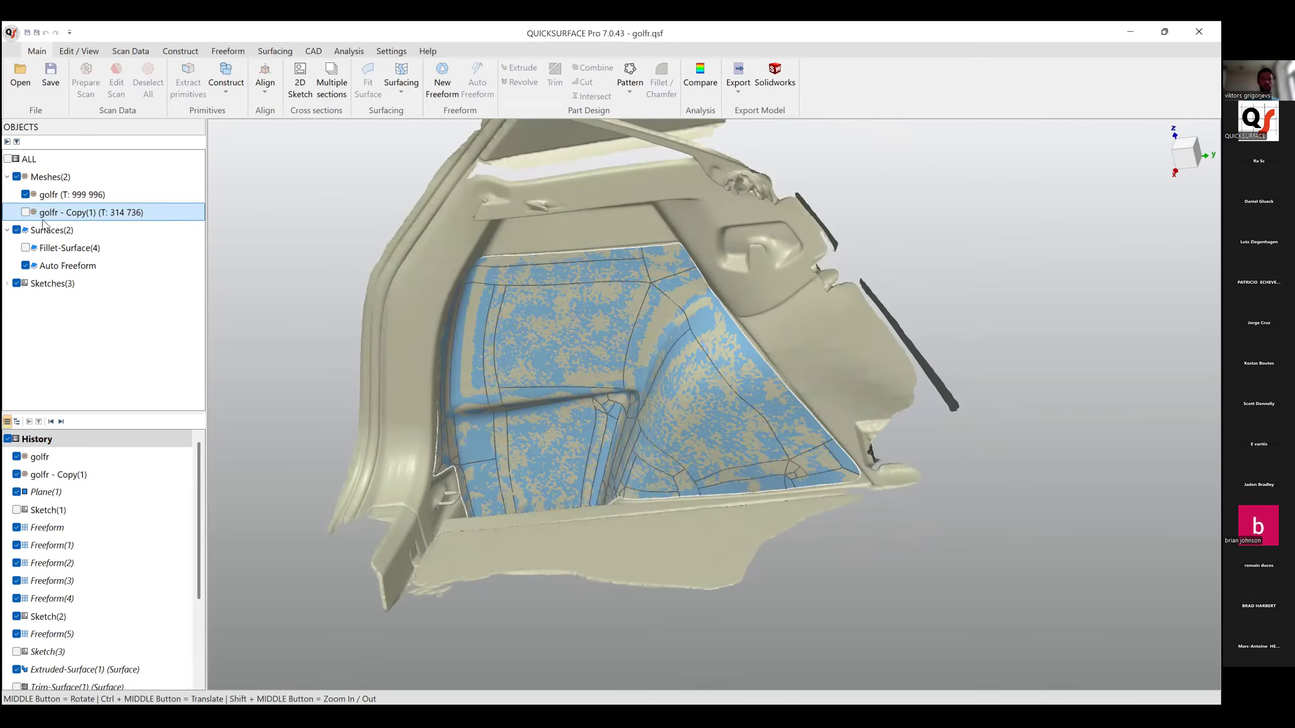
pyautogui.click(26, 265)
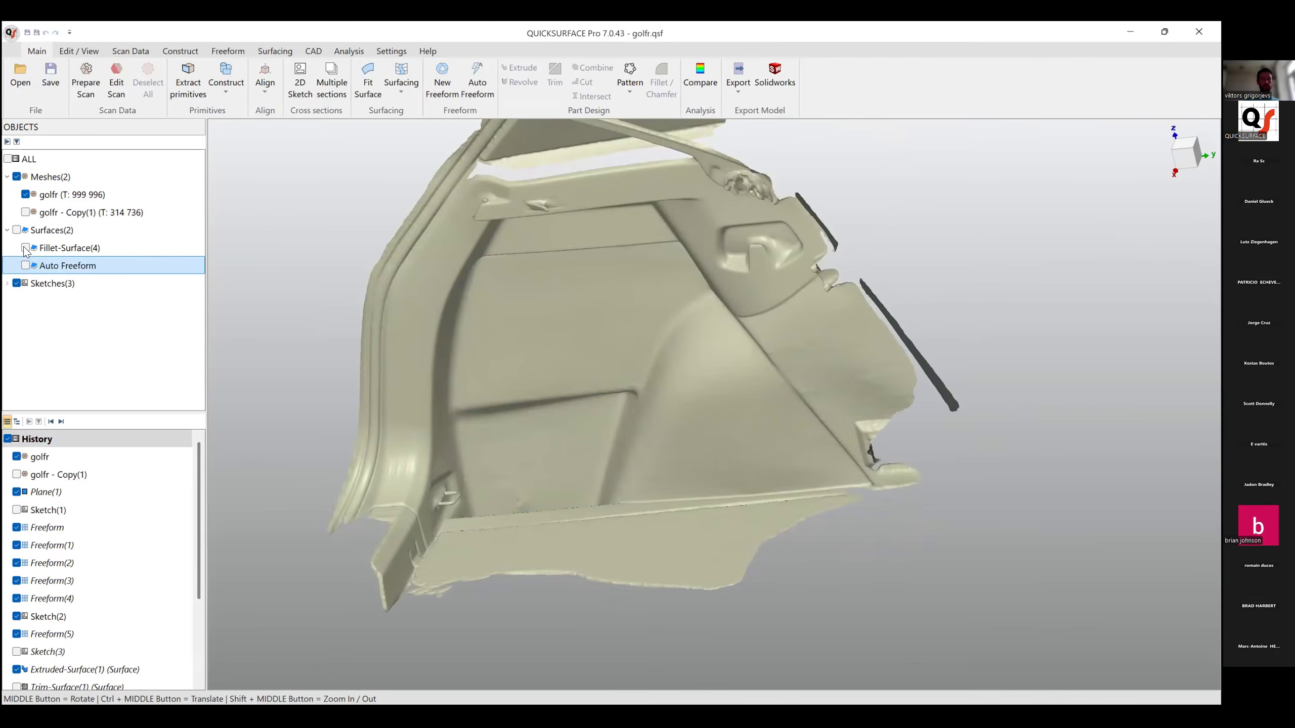
pyautogui.click(25, 248)
pyautogui.moveTo(625, 456); pyautogui.dragTo(504, 477, button='middle')
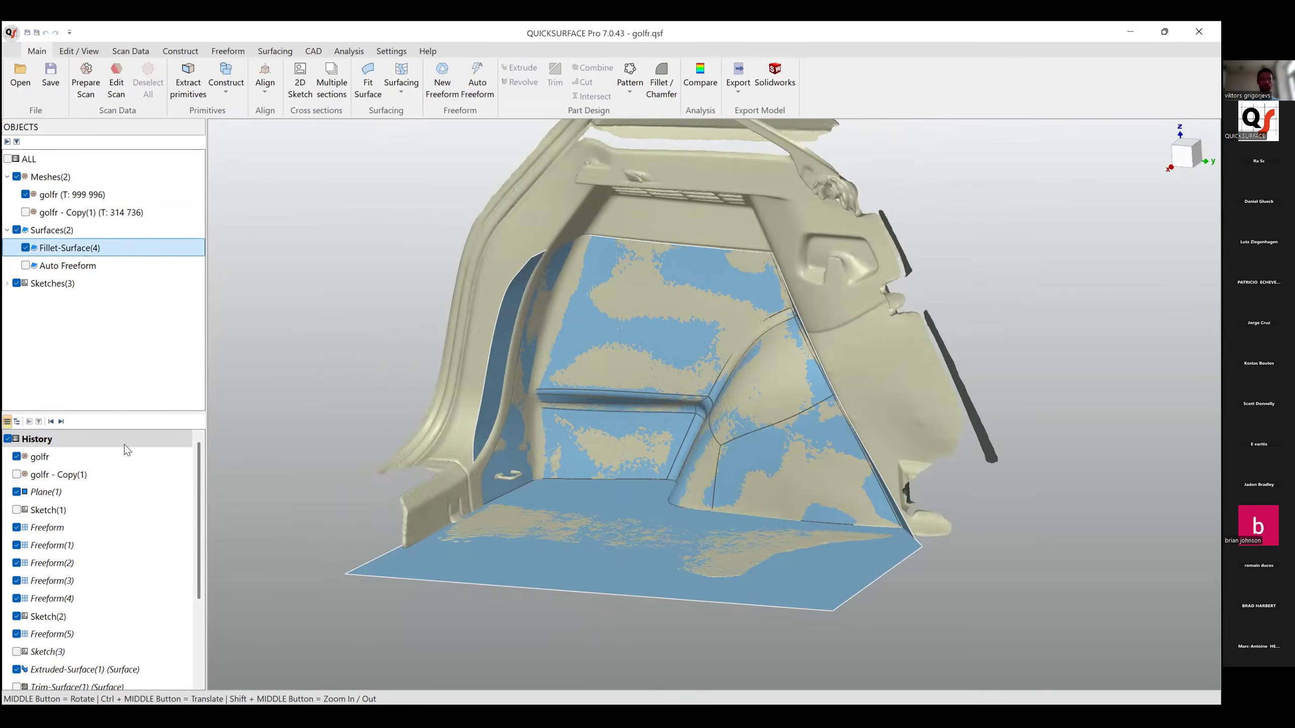
# Roll the history back to before Extruded-Surface(1), examine the separate freeform surfaces, and restore the history to its end.
pyautogui.scroll(-3, 43, 566)
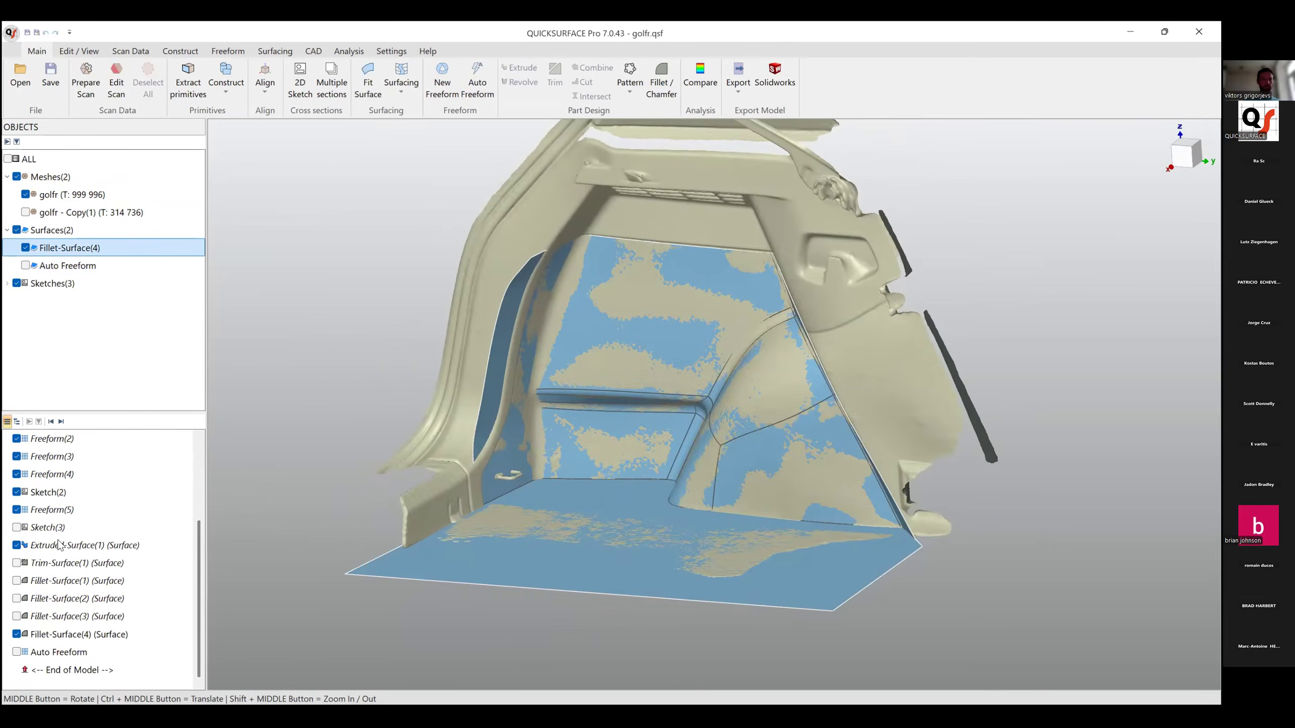
pyautogui.moveTo(75, 672); pyautogui.dragTo(87, 563)
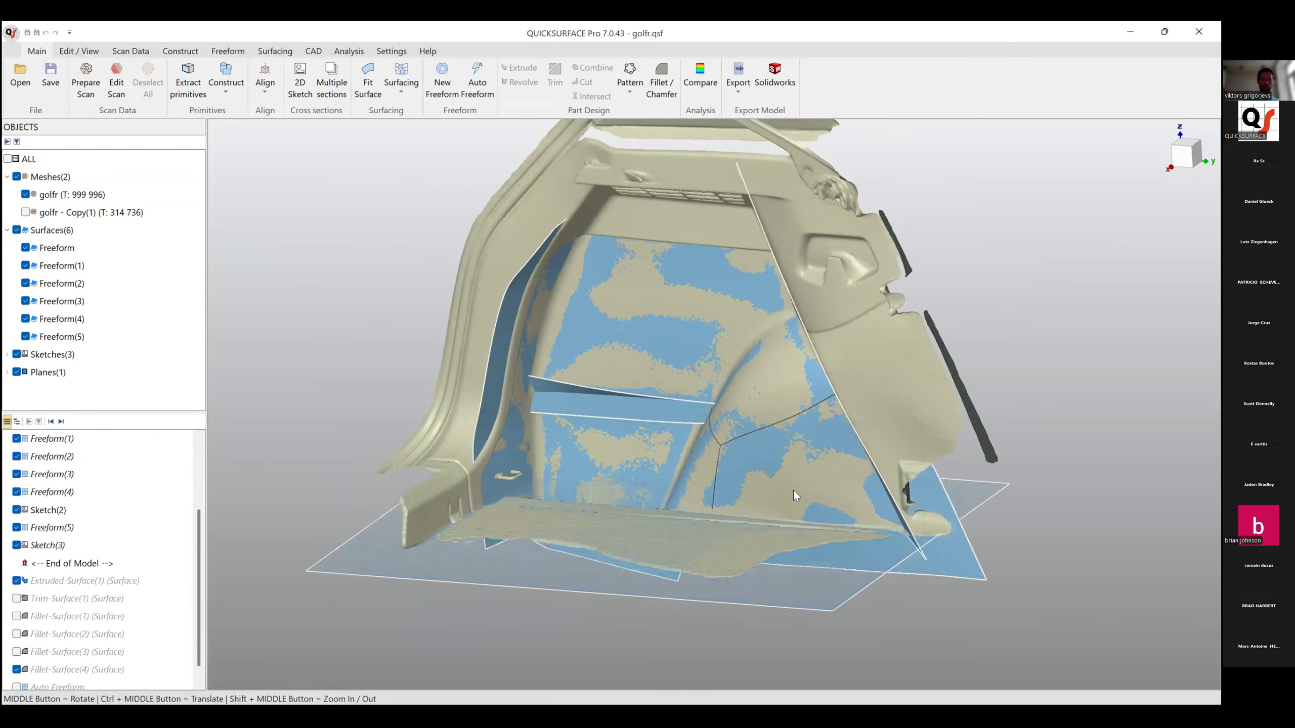
pyautogui.moveTo(608, 477); pyautogui.dragTo(306, 484, button='middle')
pyautogui.moveTo(100, 563)
pyautogui.mouseDown()
pyautogui.moveTo(122, 670)
pyautogui.moveTo(142, 679)
pyautogui.mouseUp()
# Hide the Auto Freeform surface again and examine Fillet-Surface(4) against the golfr scan from several angles.
pyautogui.click(25, 265)
pyautogui.moveTo(789, 462); pyautogui.dragTo(747, 460, button='middle')
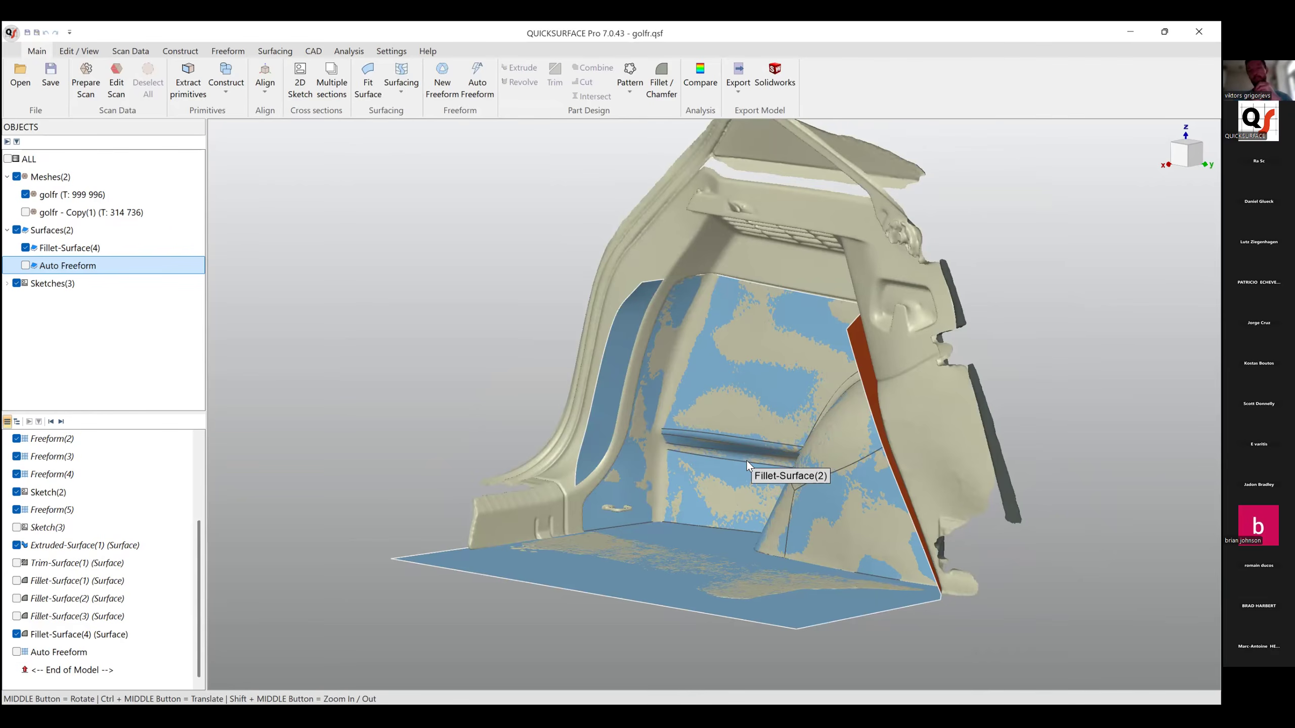
pyautogui.keyDown('ctrl'); pyautogui.moveTo(784, 448); pyautogui.dragTo(603, 424, button='middle'); pyautogui.keyUp('ctrl')
pyautogui.moveTo(699, 437); pyautogui.dragTo(741, 504, button='middle')
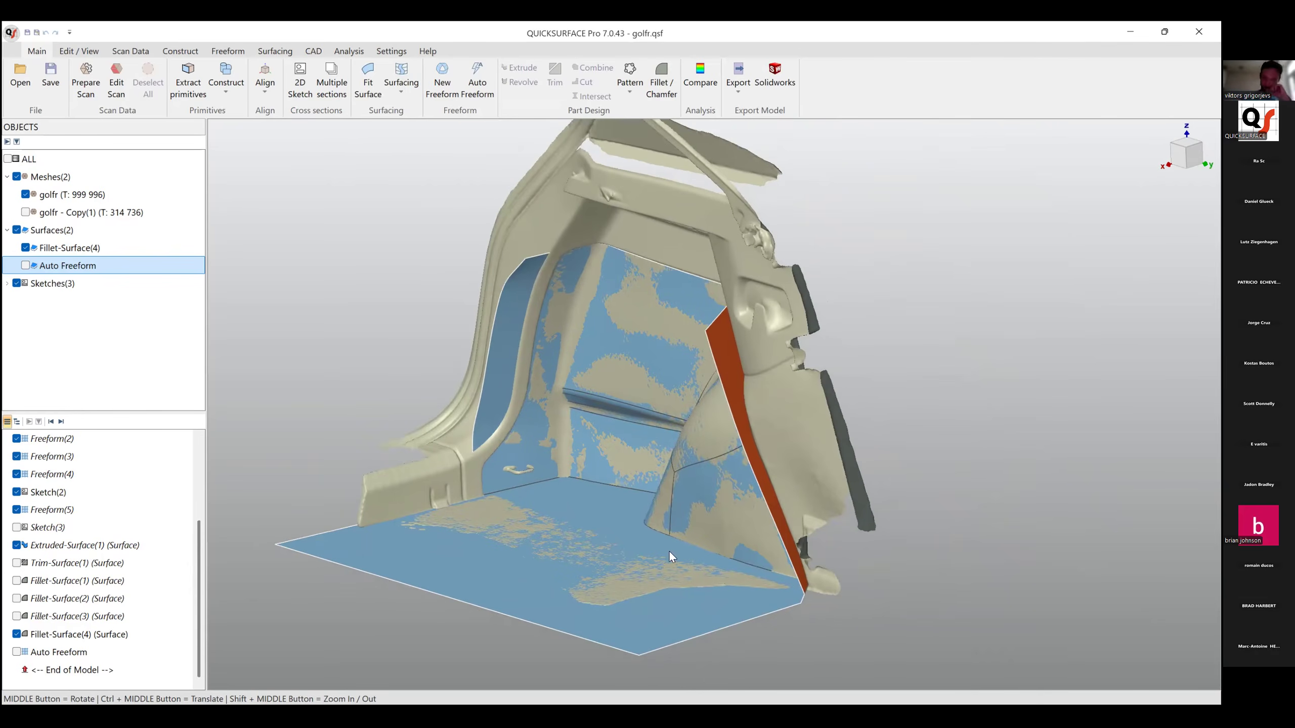
pyautogui.moveTo(669, 551)
pyautogui.mouseDown(button='middle')
pyautogui.moveTo(761, 475)
pyautogui.moveTo(575, 468)
pyautogui.moveTo(664, 592)
pyautogui.moveTo(709, 523)
pyautogui.moveTo(684, 541)
pyautogui.mouseUp(button='middle')
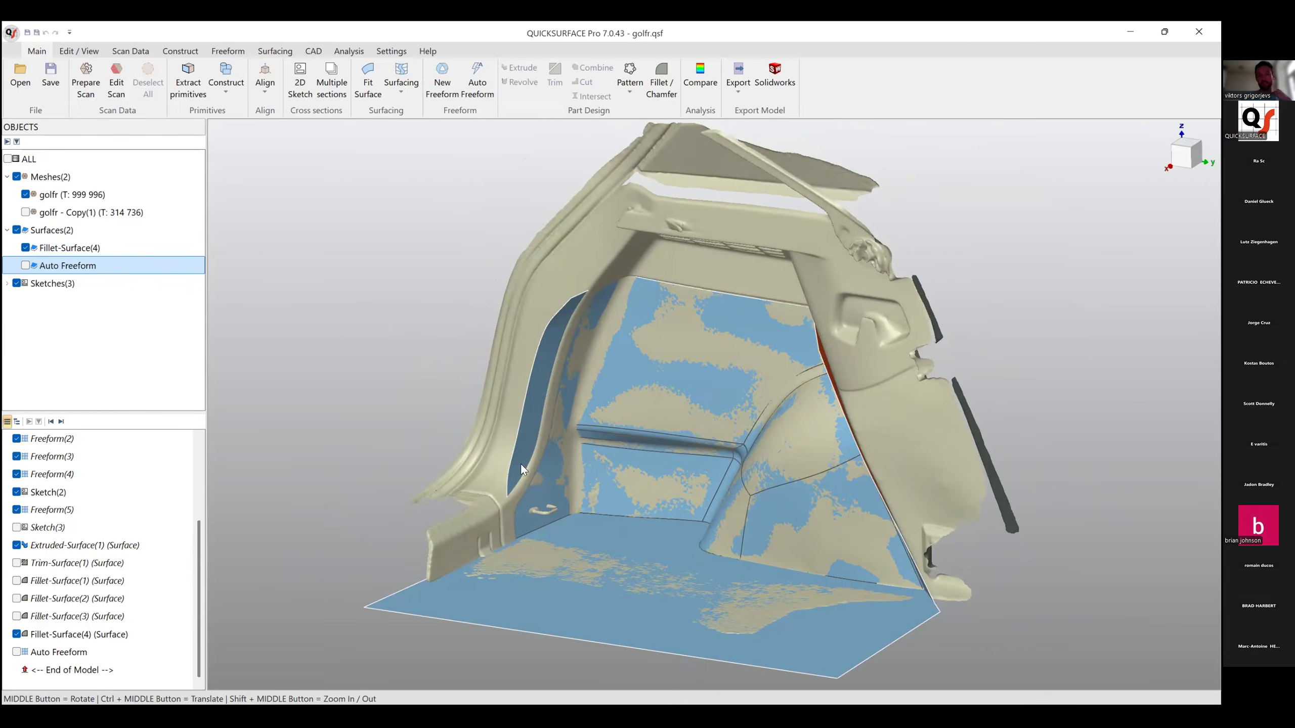